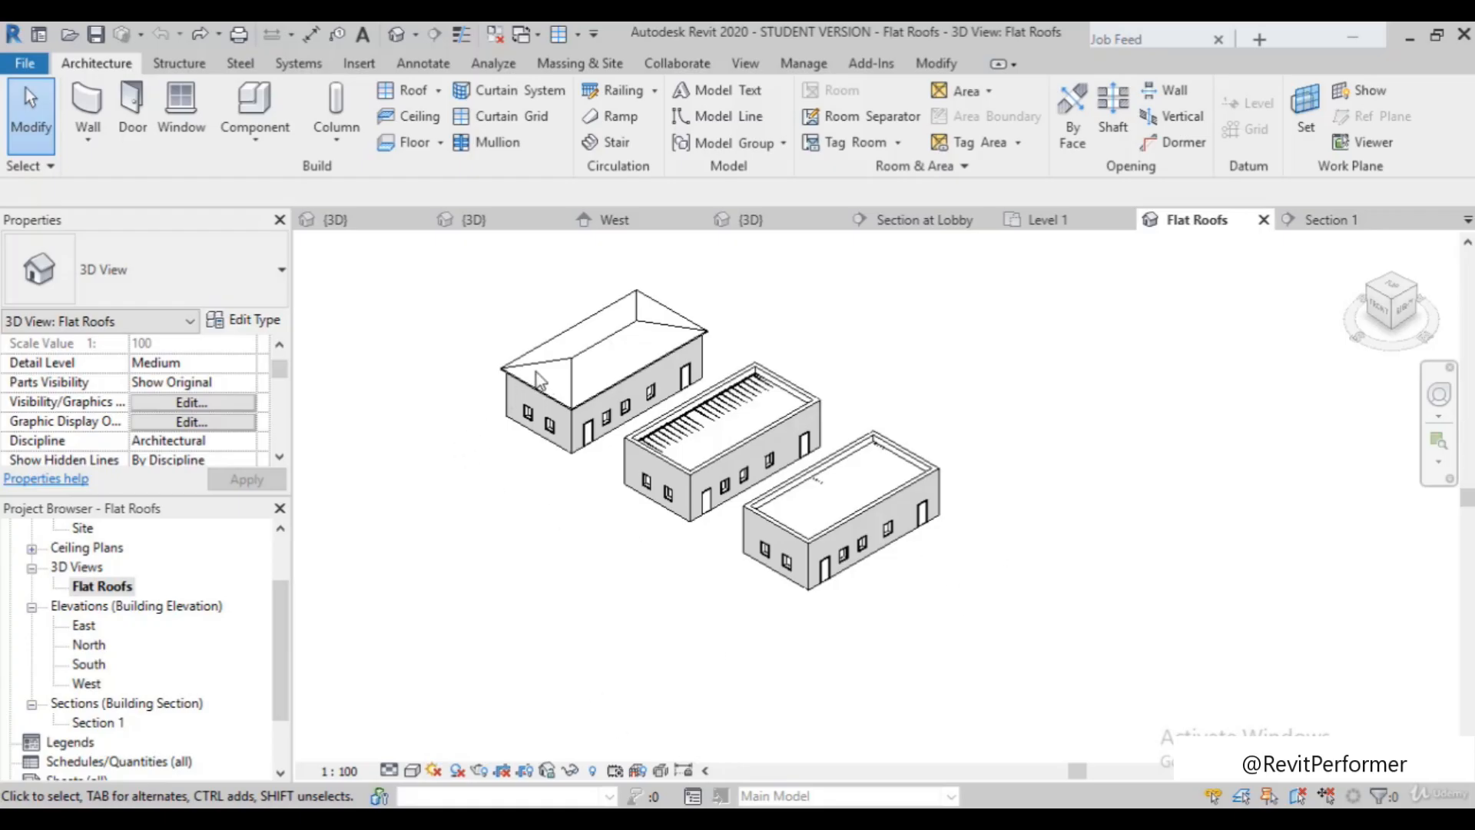
Examine the roofs of the three buildings, including the properties and shape editing tools of the end building's steel deck flat roof
scroll(553, 370, up, 4)
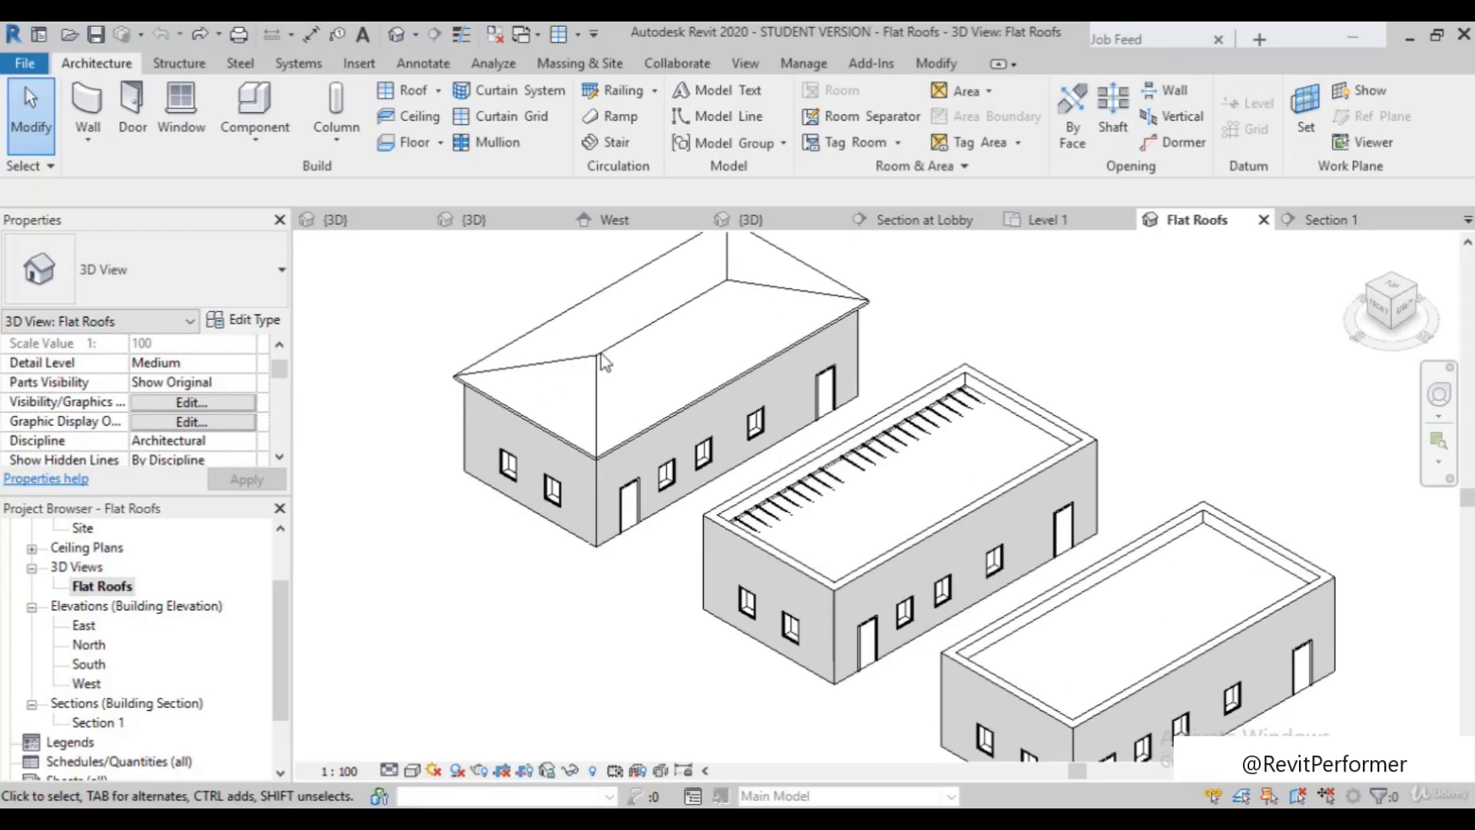
scroll(540, 373, down, 5)
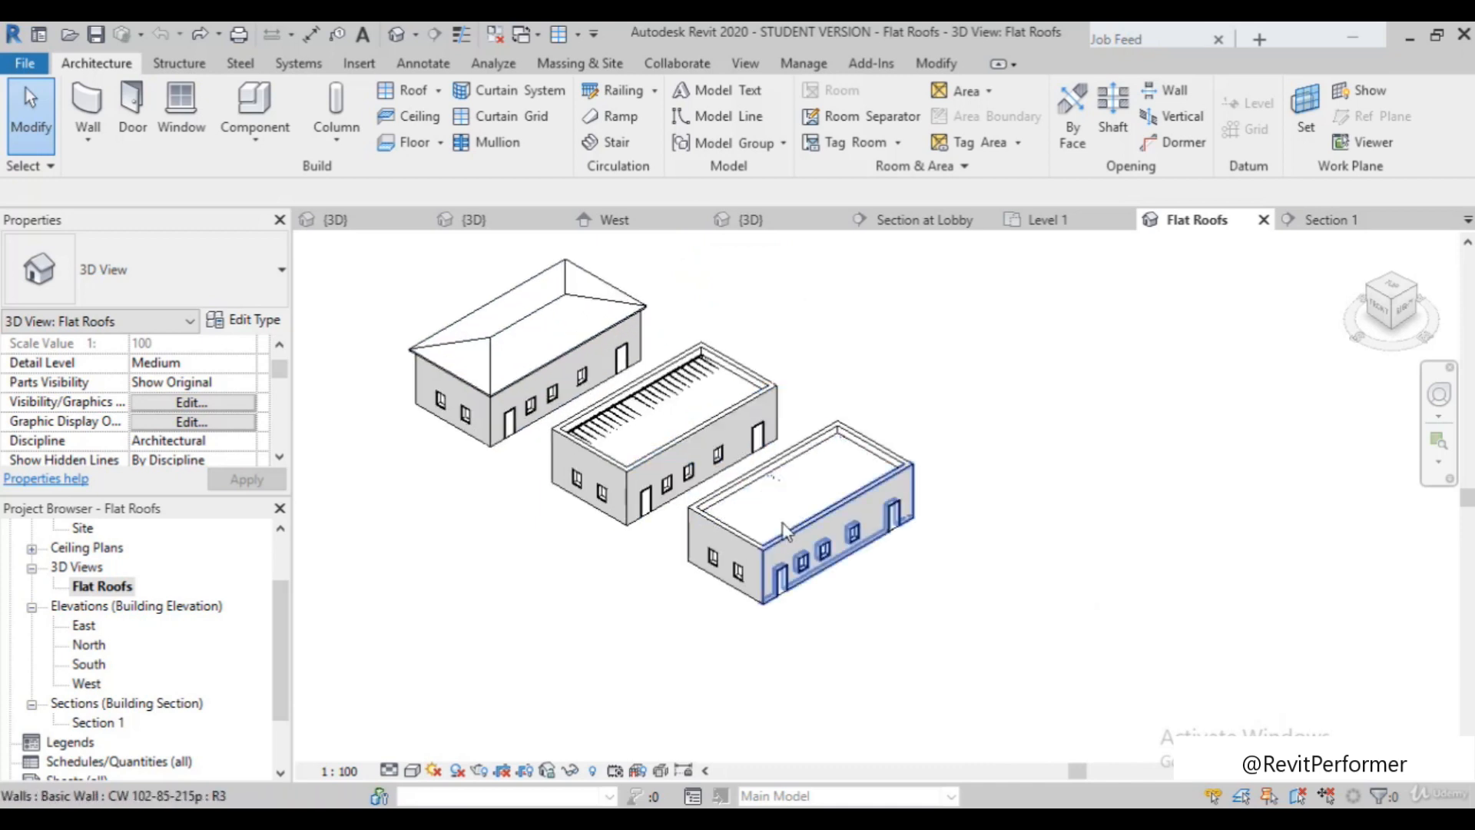
scroll(726, 487, up, 3)
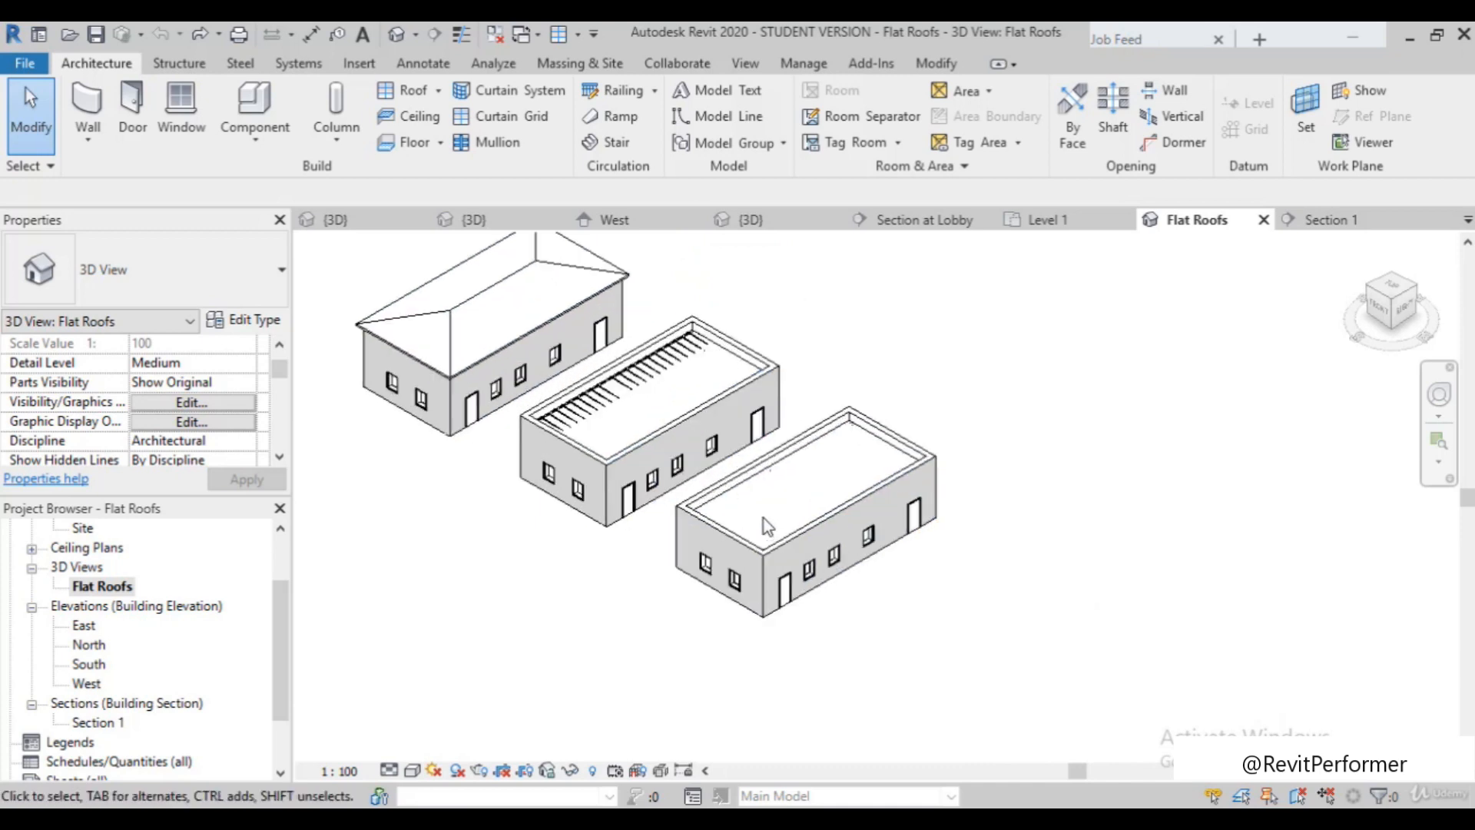
click(748, 467)
scroll(749, 467, down, 3)
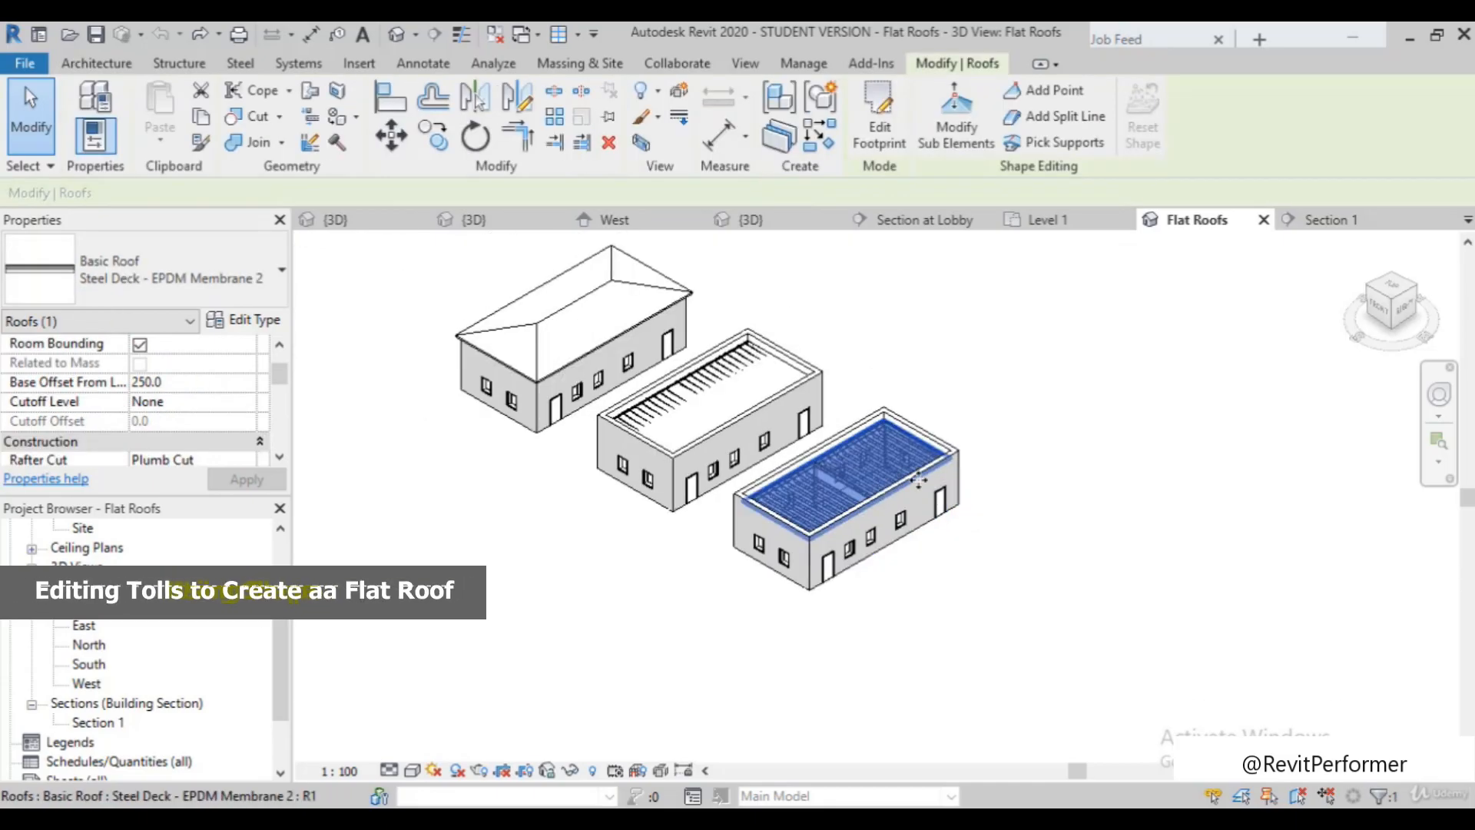
key(Escape)
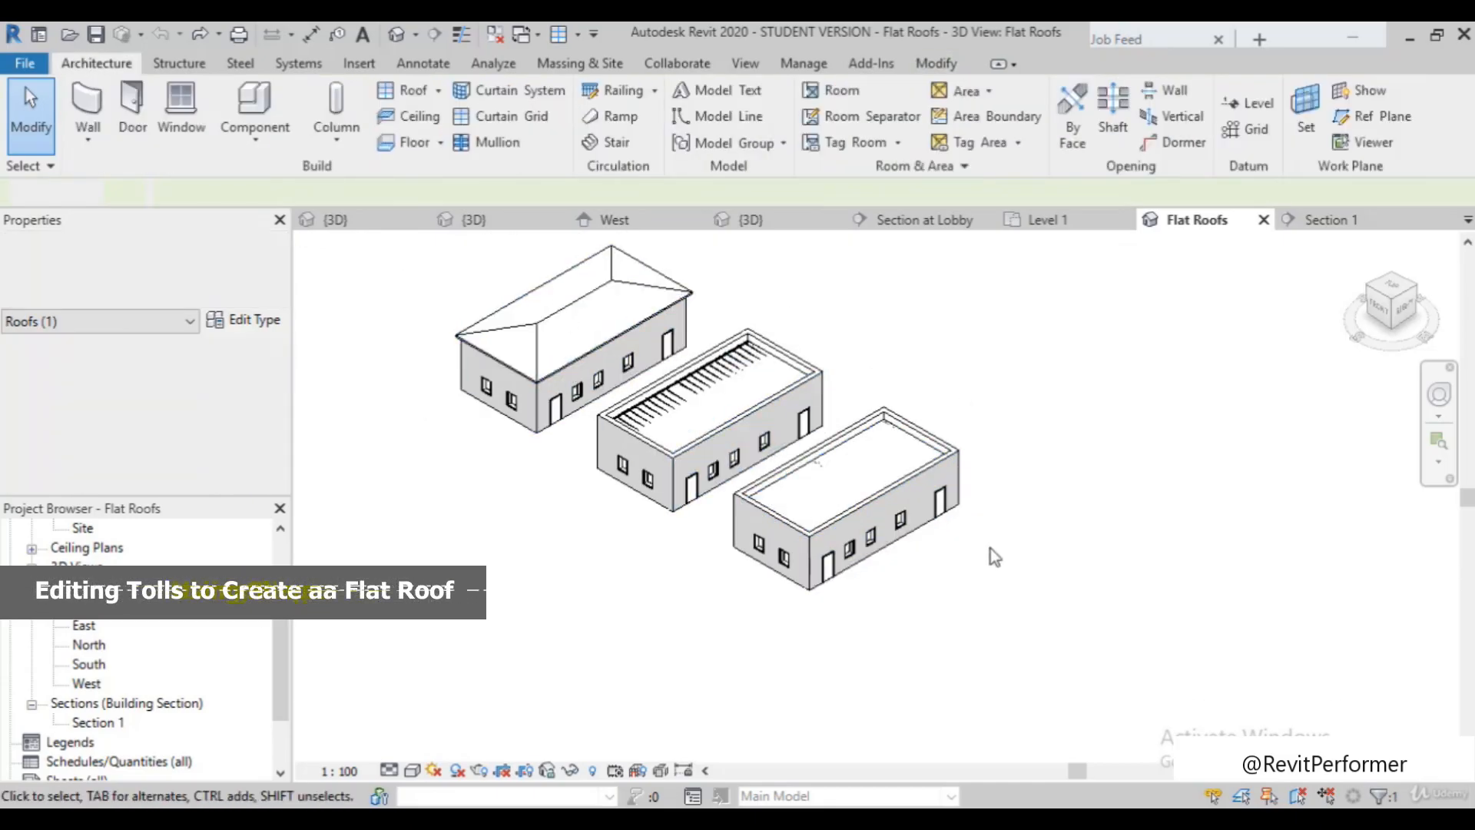
scroll(769, 400, up, 2)
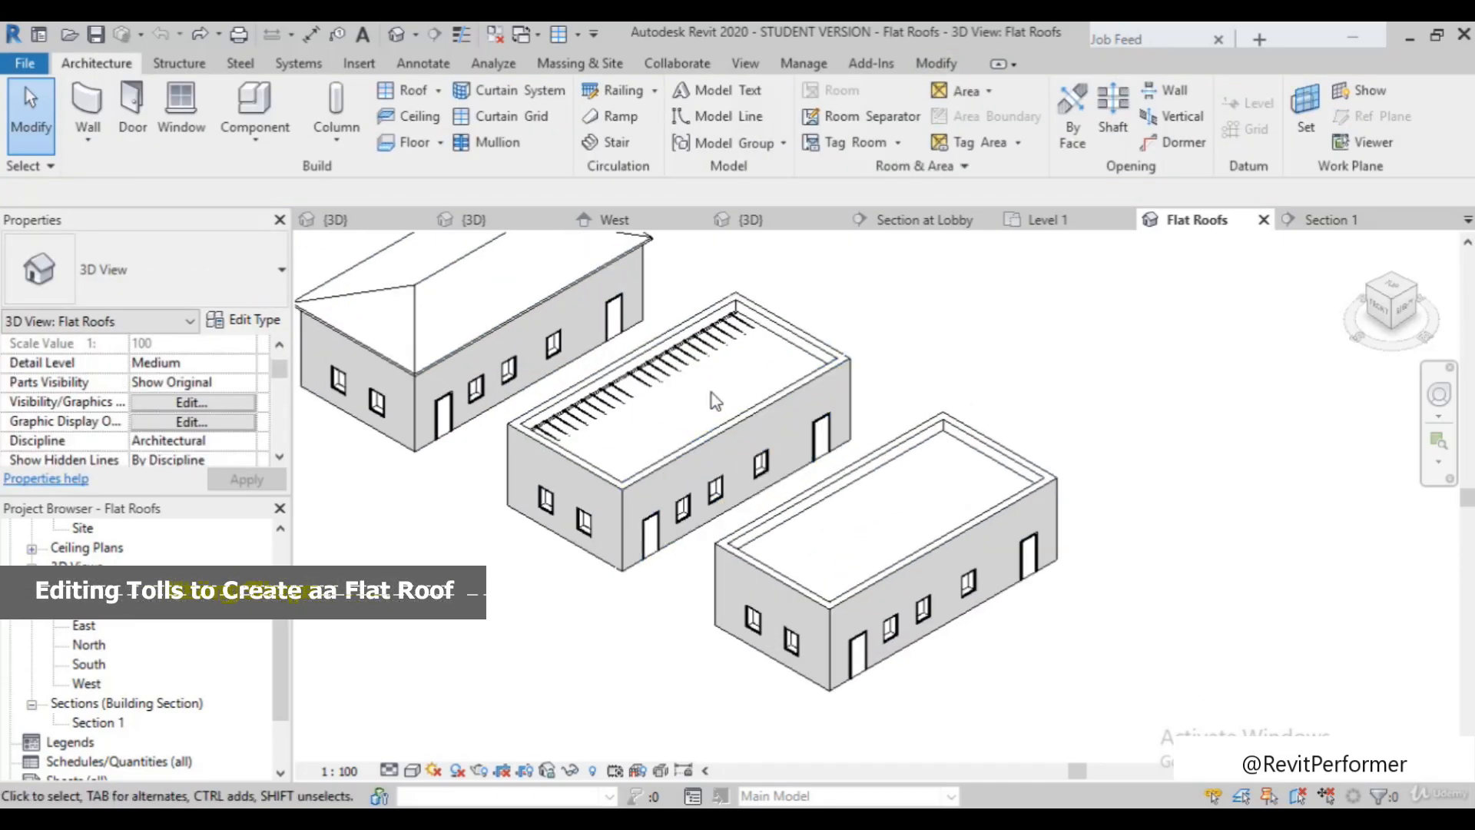
scroll(646, 357, down, 2)
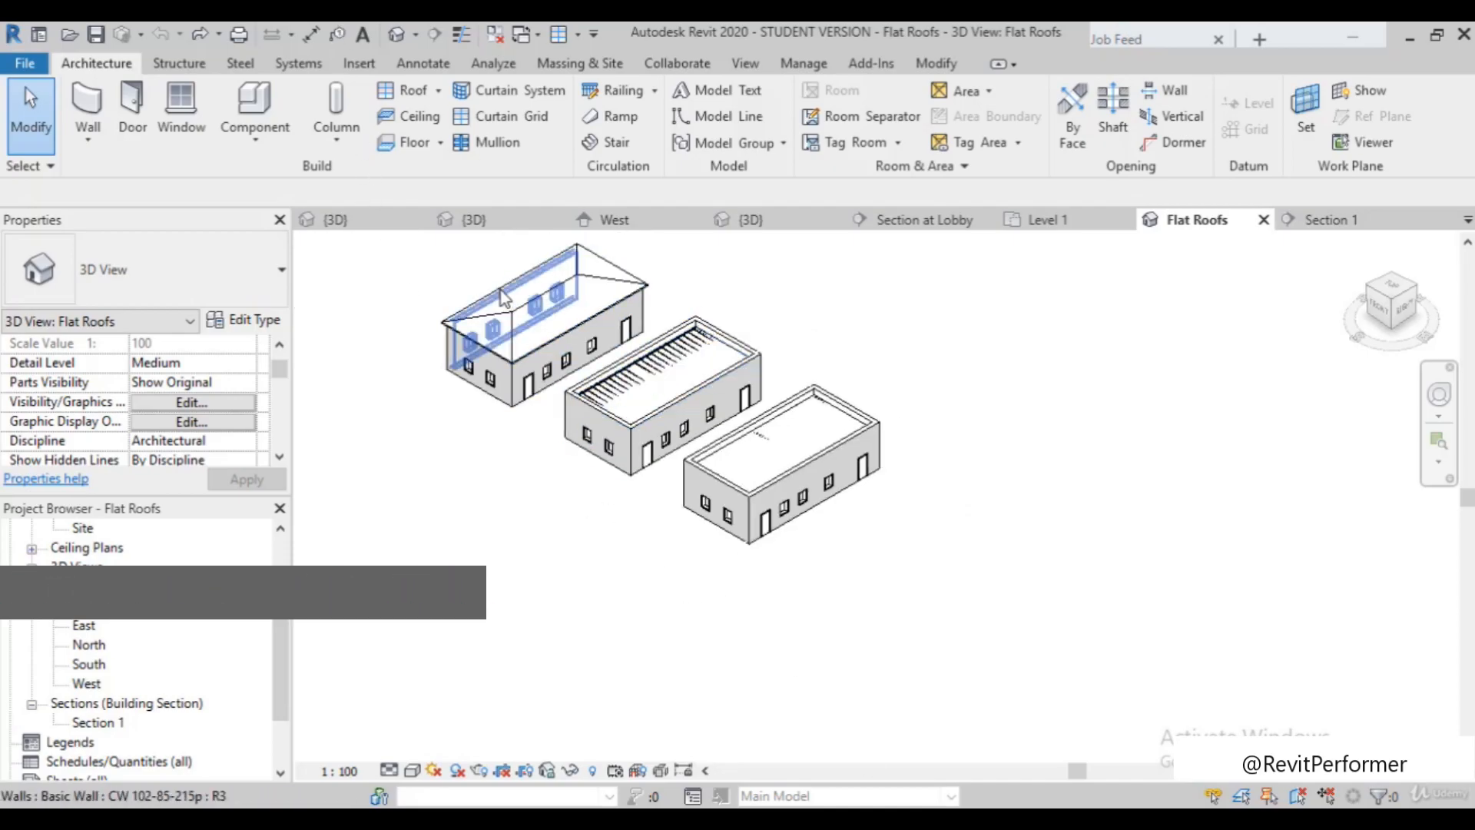
Open the hip roof's footprint sketch, inspect the slope setting of its long front edge, and finish the sketch
click(525, 317)
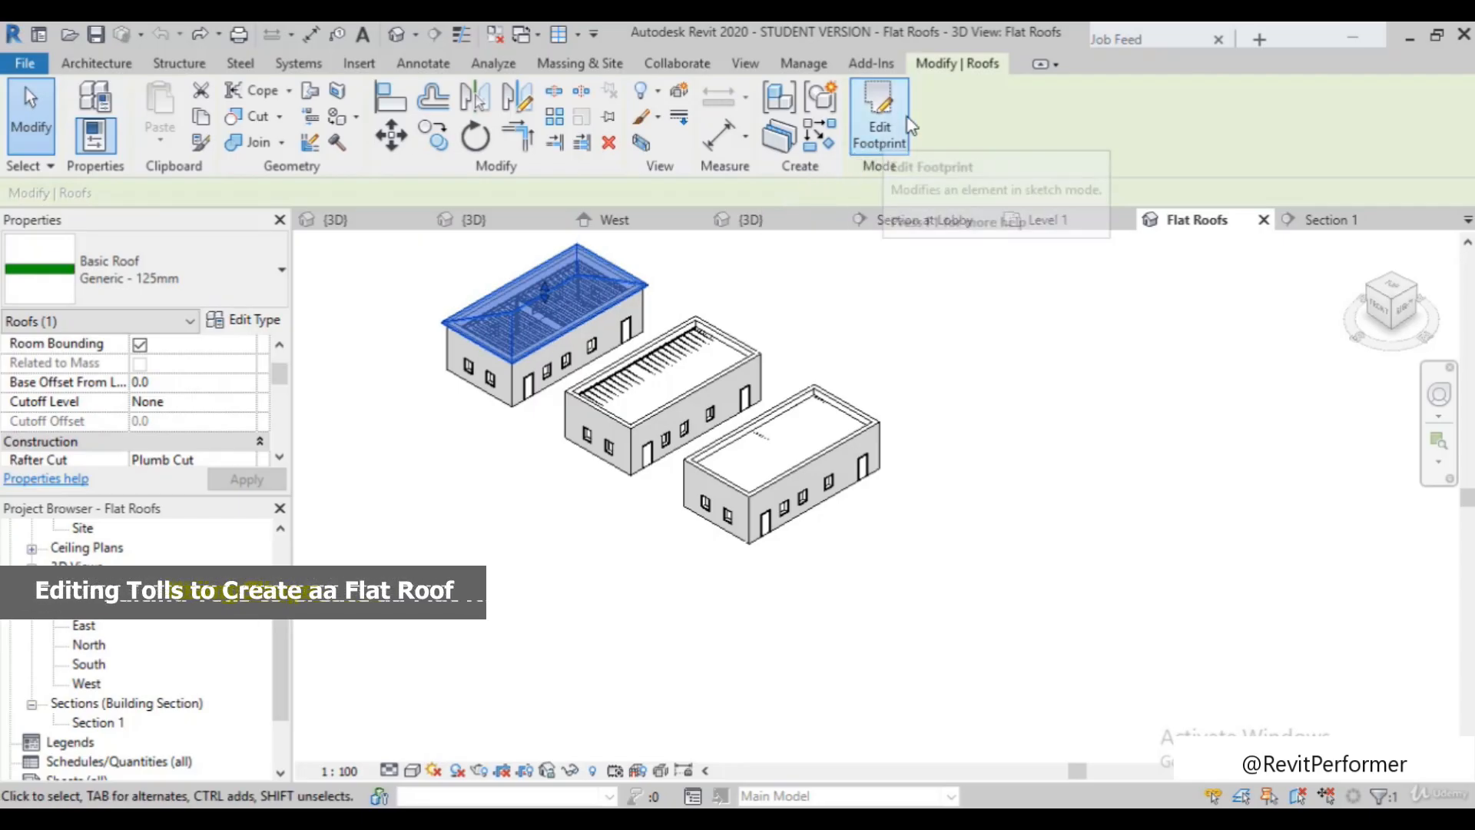
click(882, 147)
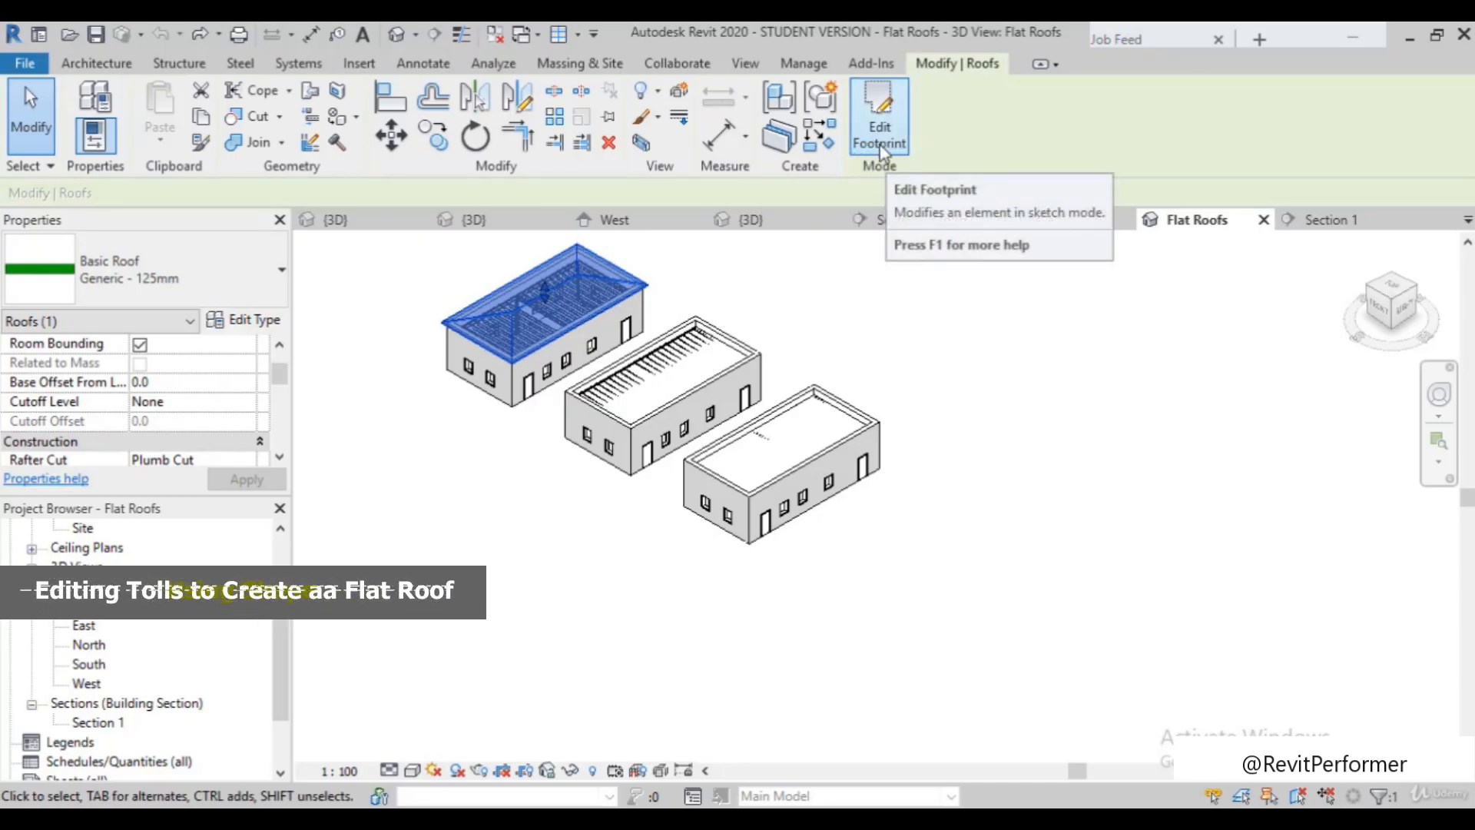
click(883, 142)
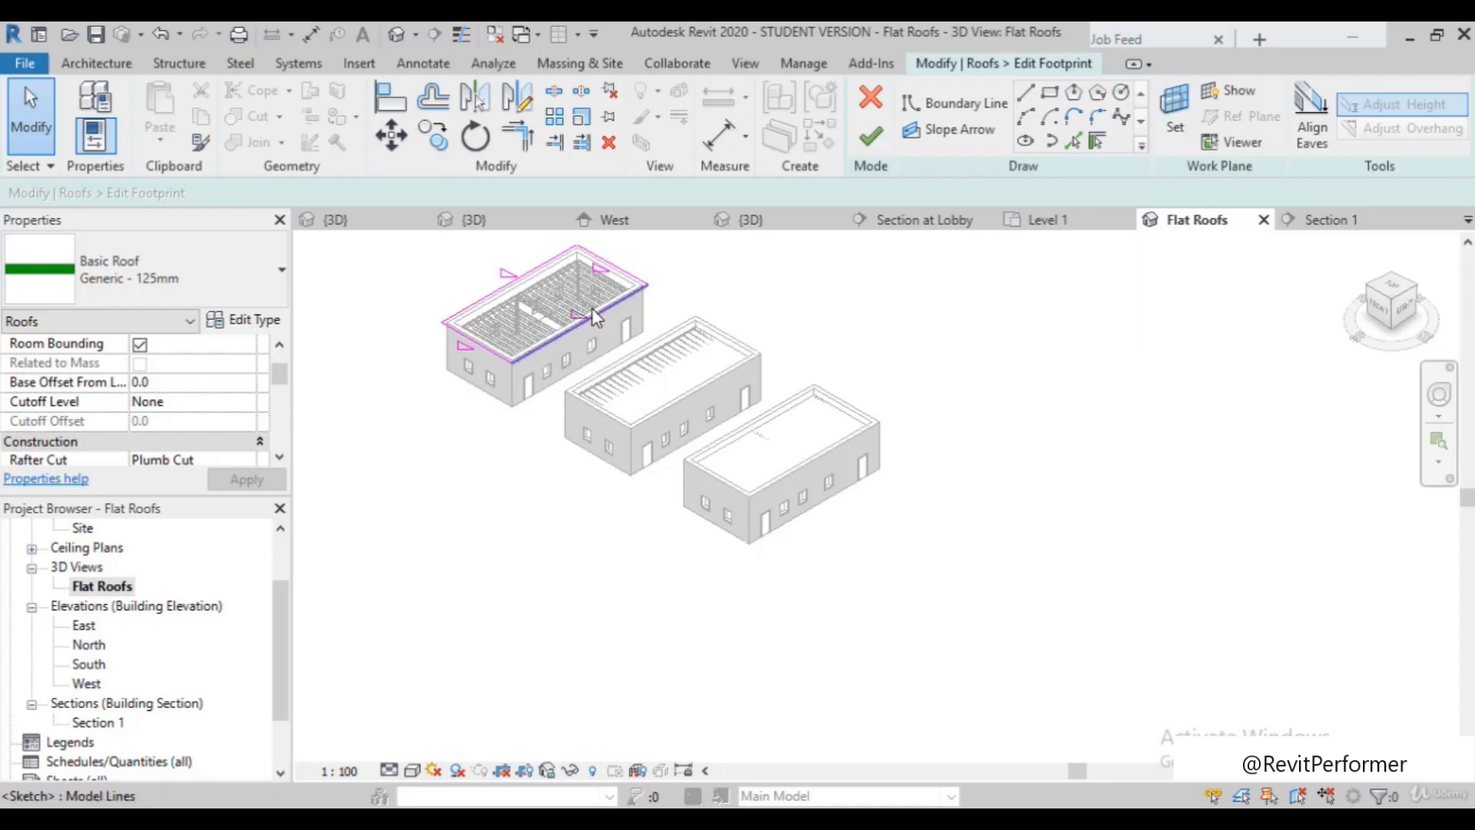
click(576, 326)
scroll(589, 331, up, 3)
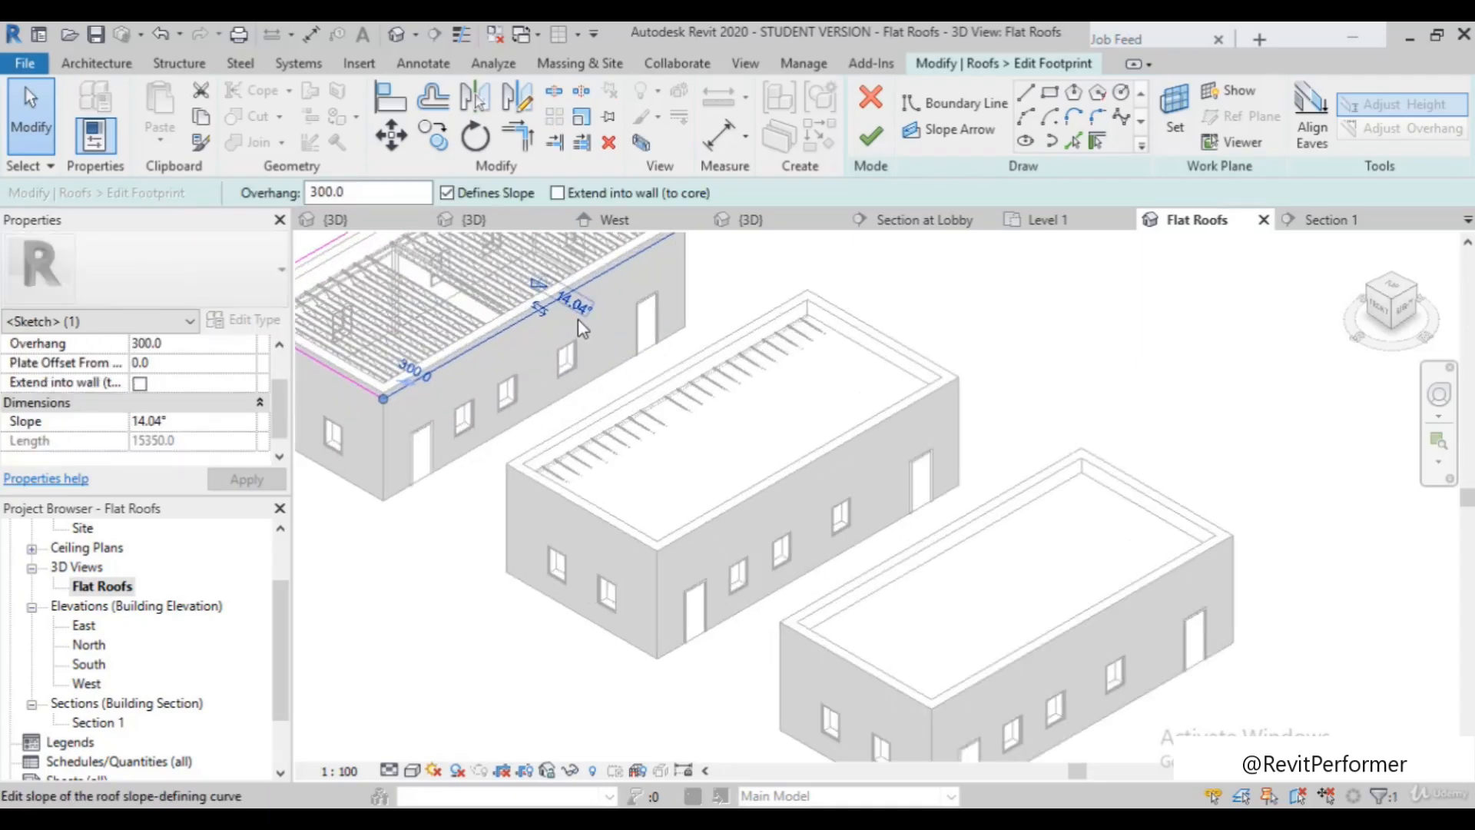
scroll(582, 328, down, 5)
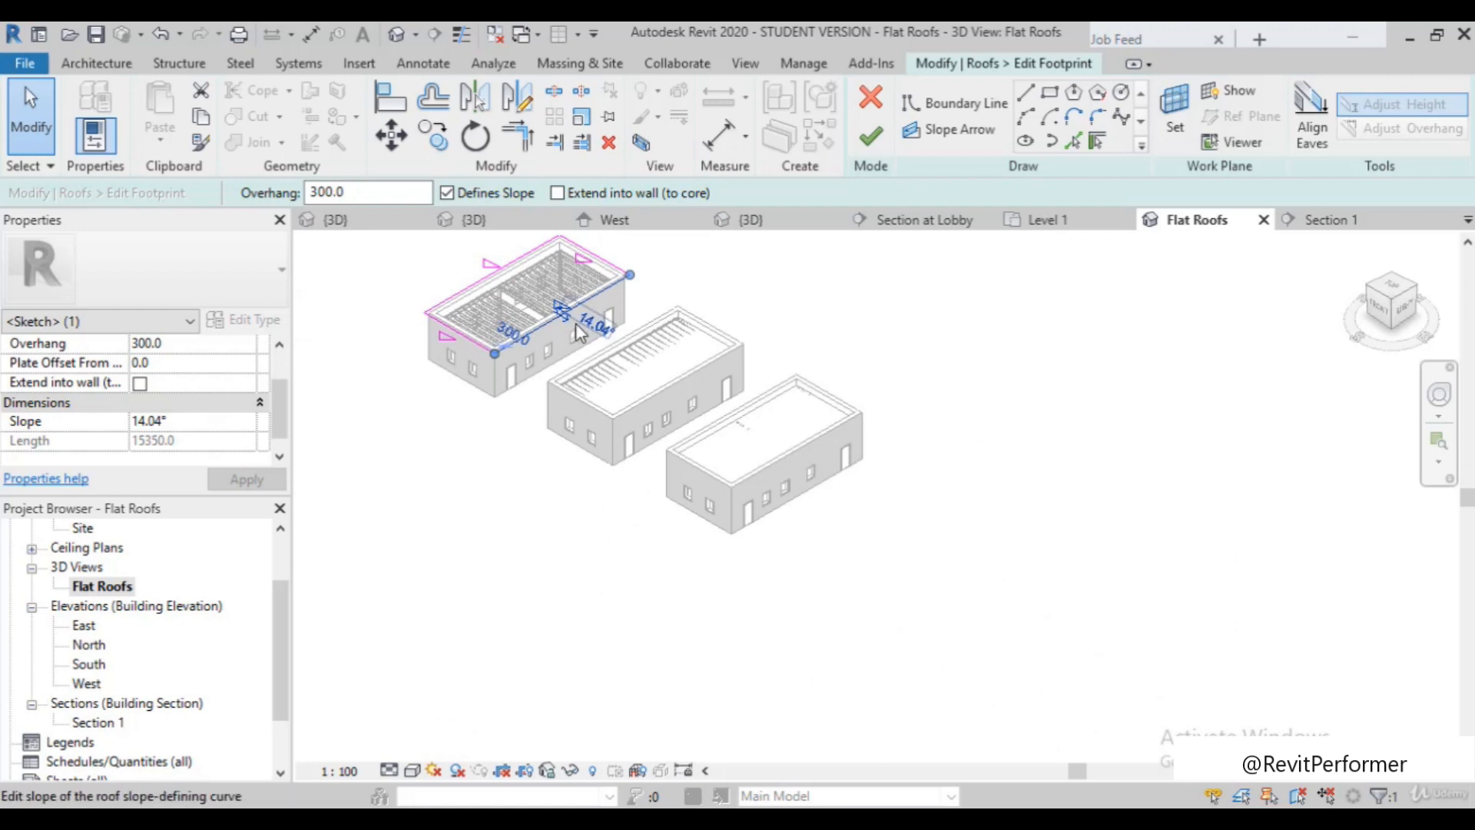
click(870, 136)
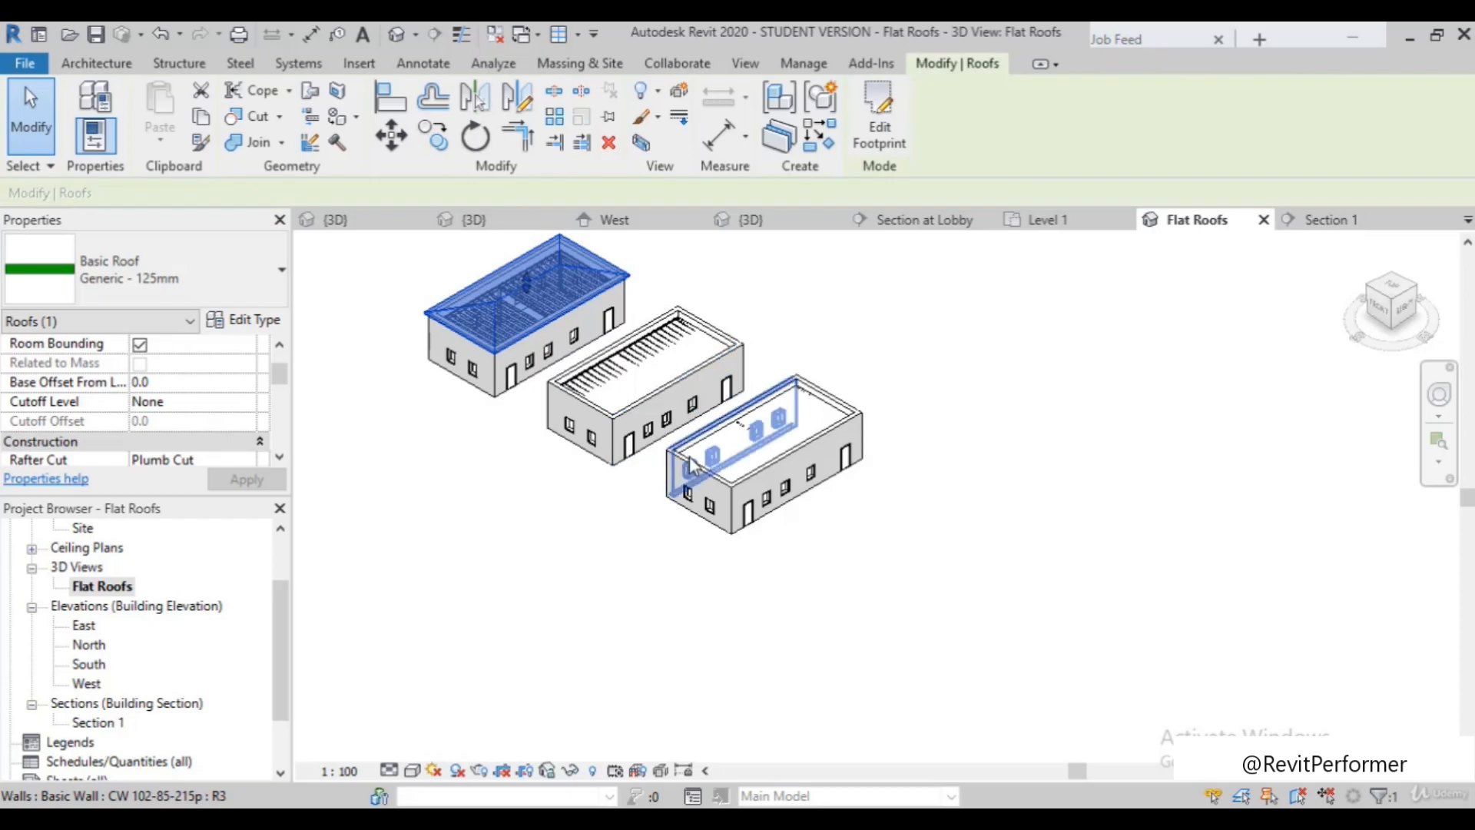
Compare the editing tools offered for the steel deck flat roof with those for the hip roof, and clear the selection
click(611, 372)
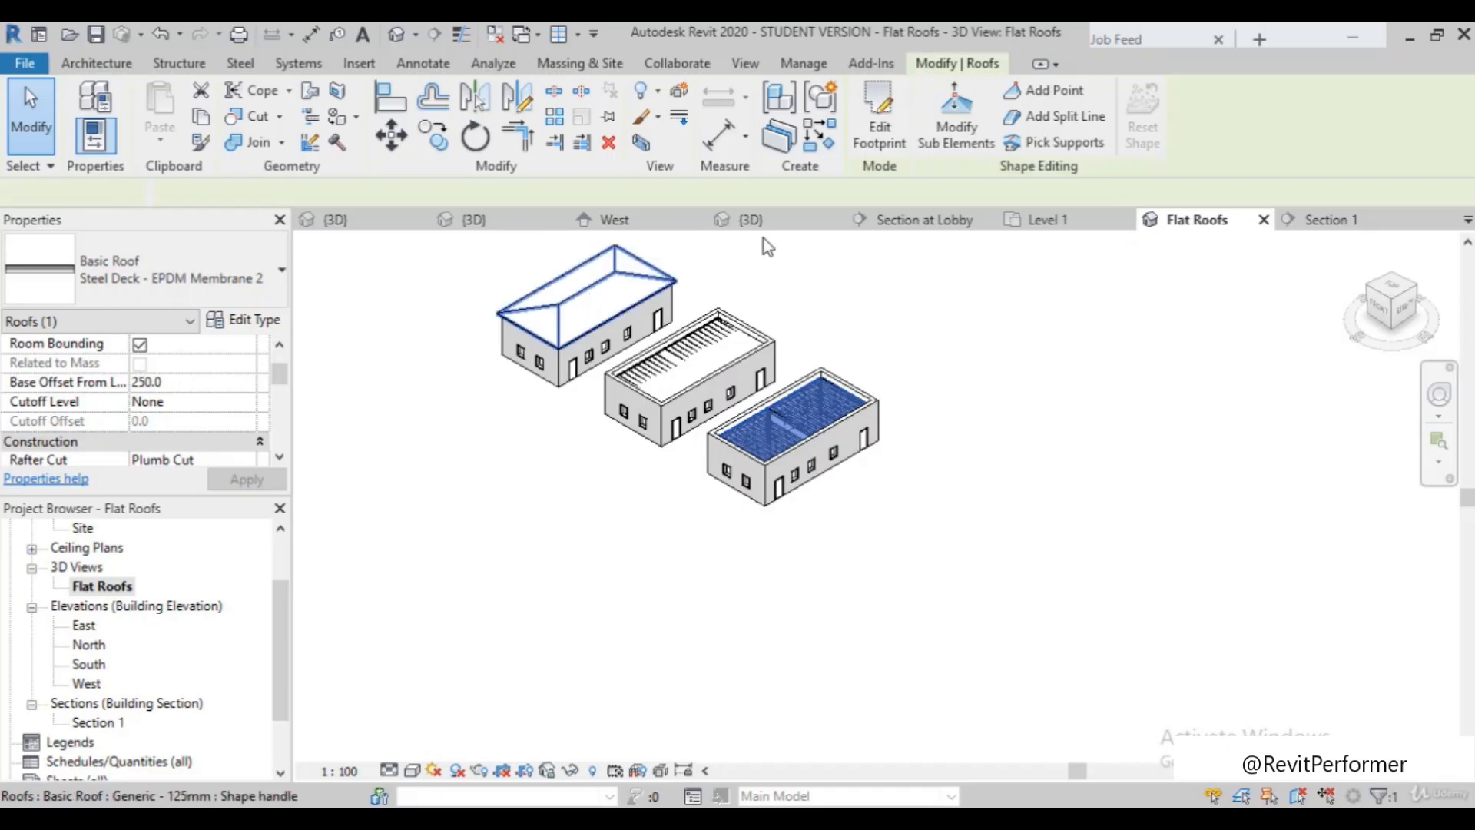
click(587, 296)
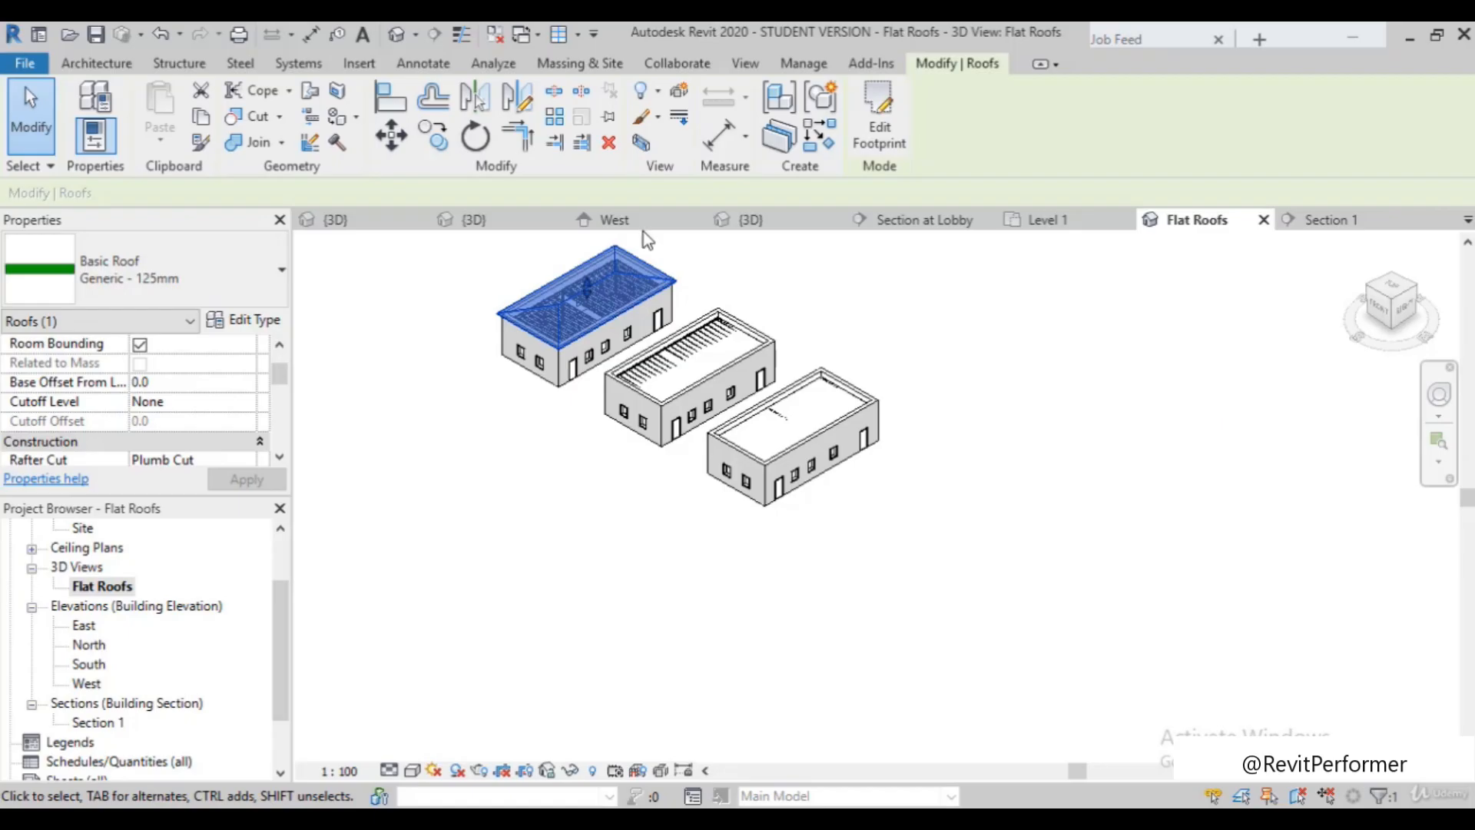
scroll(842, 290, down, 2)
scroll(706, 285, up, 2)
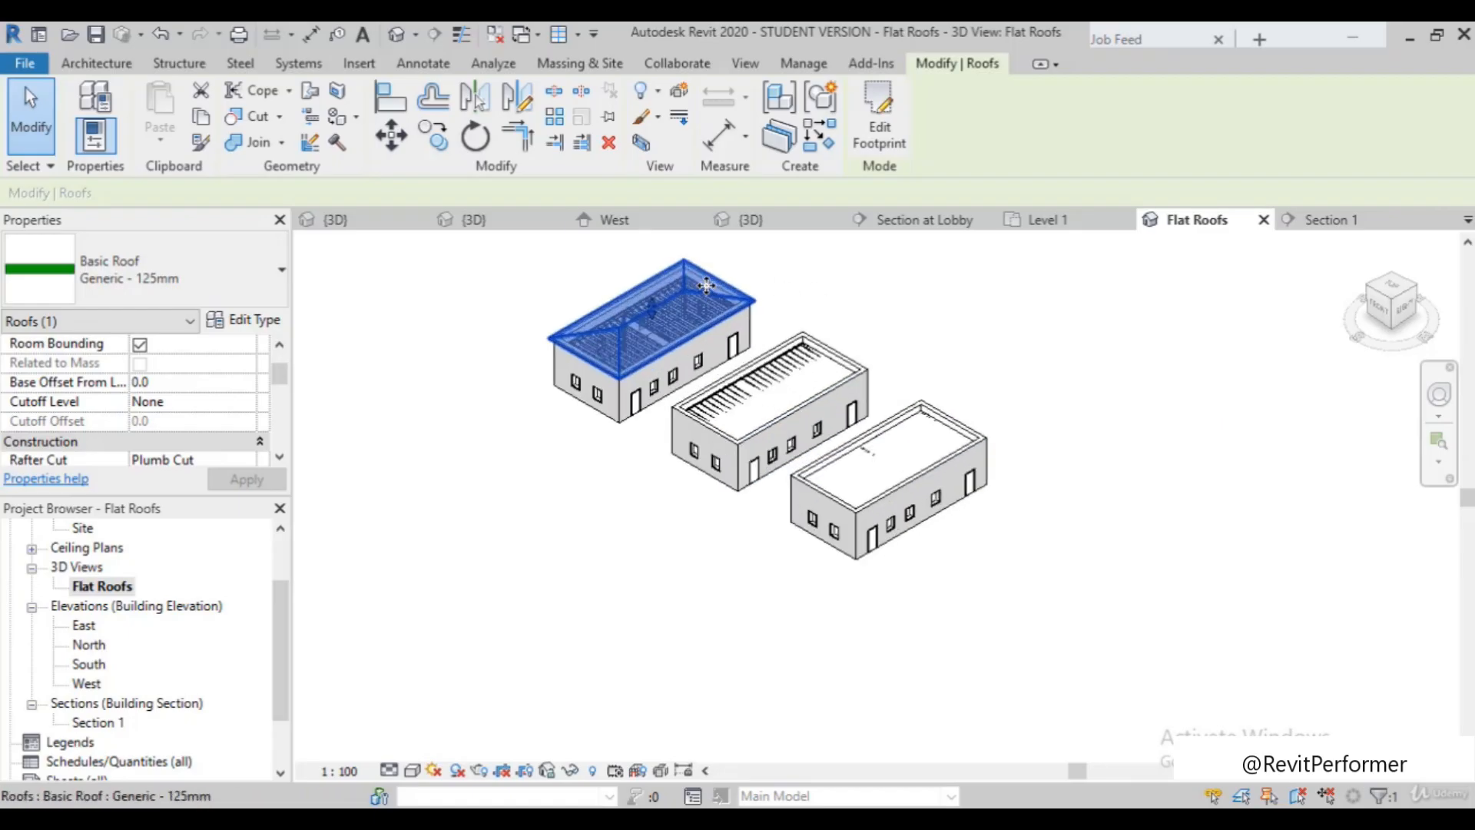
click(843, 301)
scroll(643, 269, up, 2)
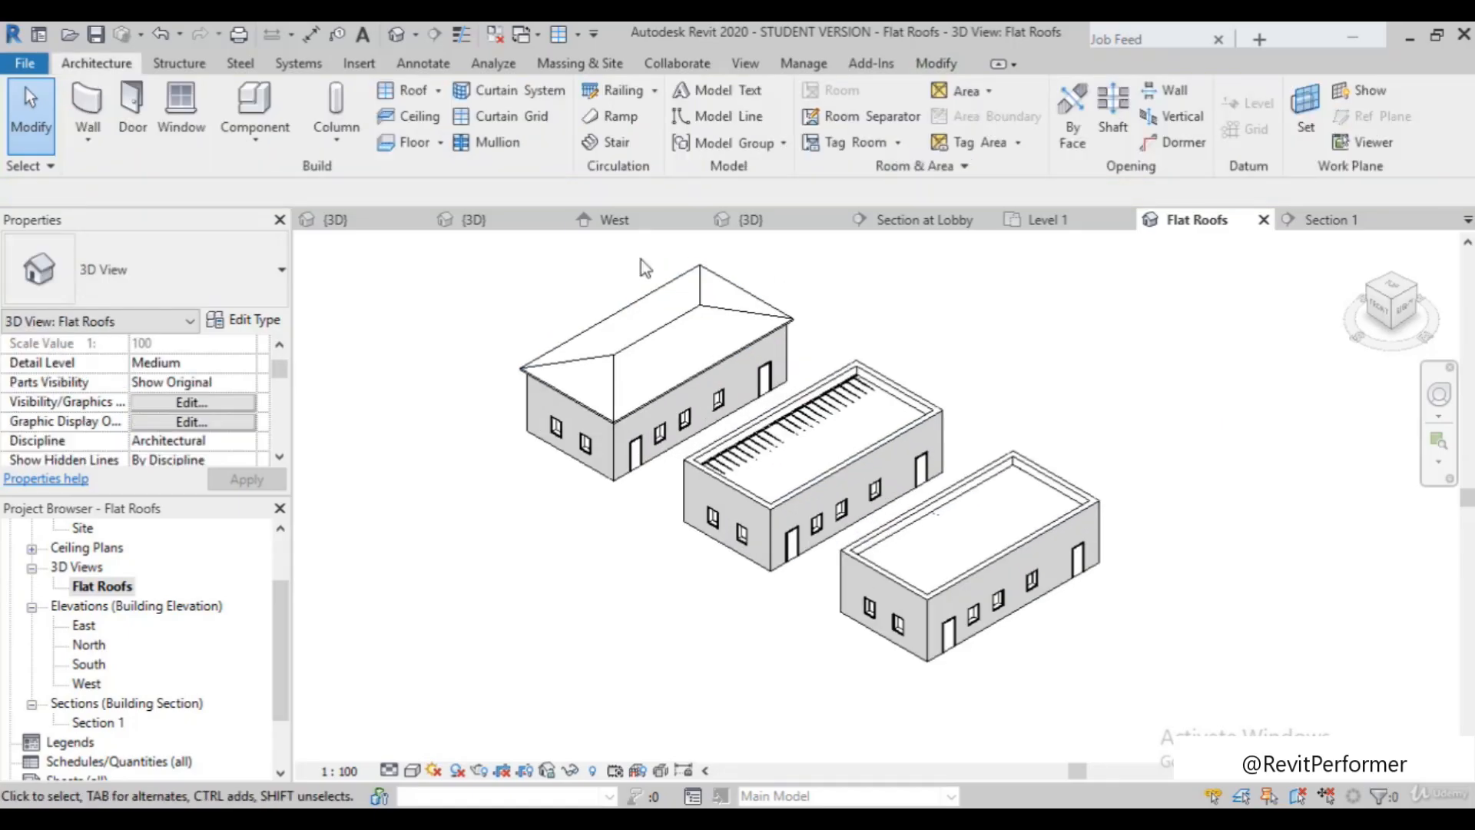
Review all the slope-defining boundary lines in the hip roof's footprint sketch and close the sketch
click(672, 322)
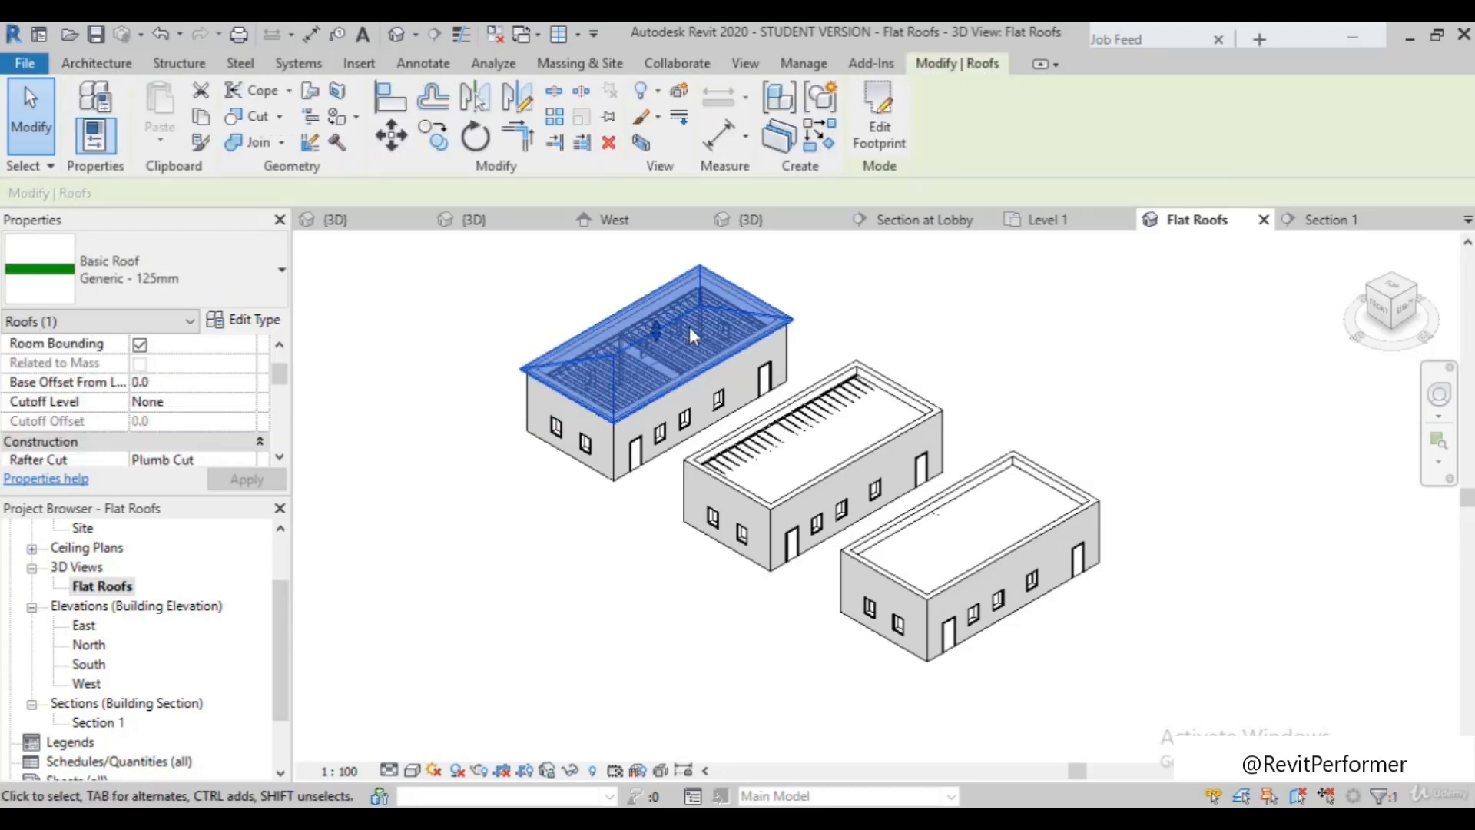
scroll(689, 326, up, 2)
click(879, 123)
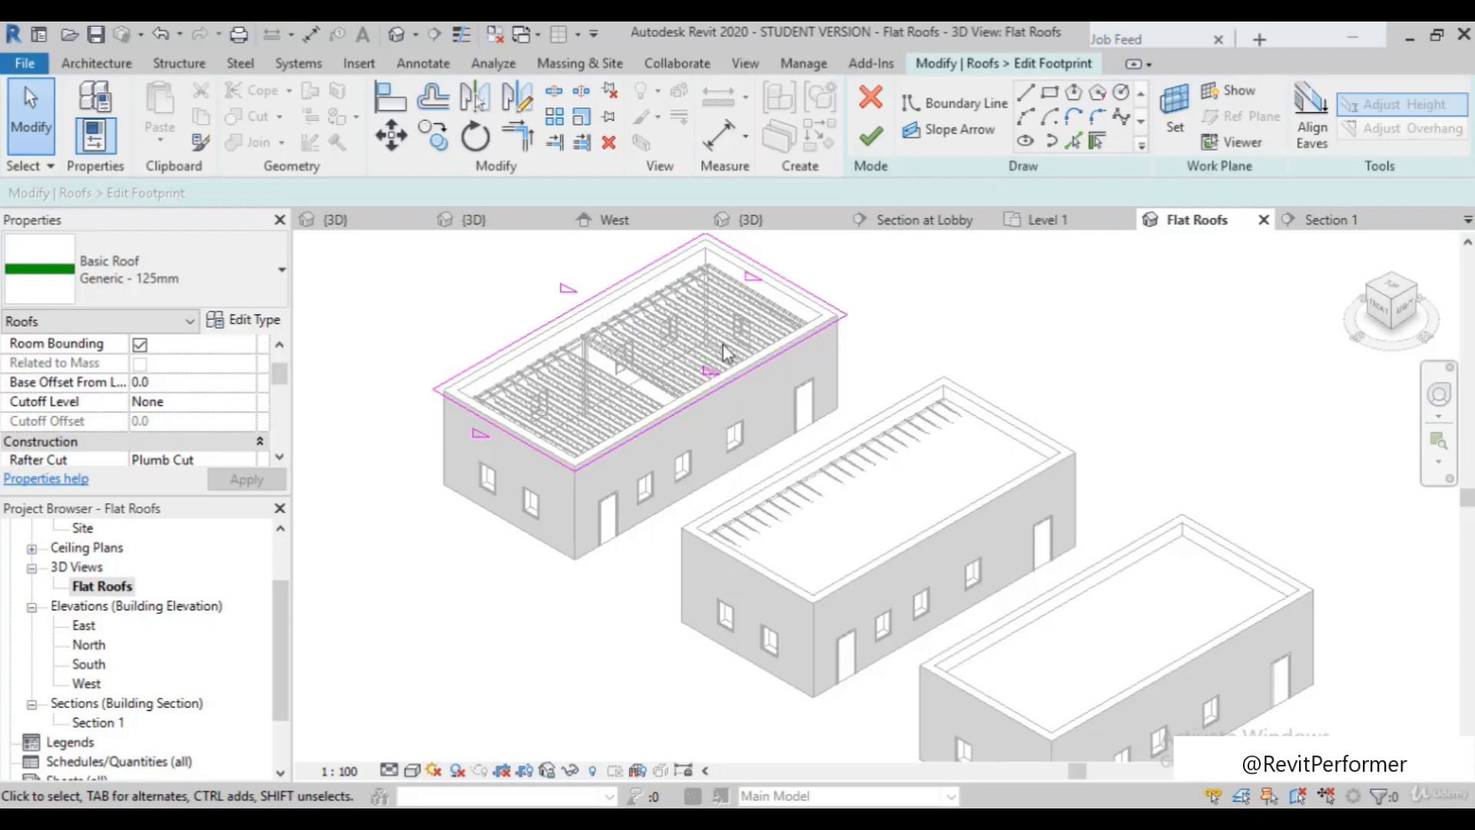
click(870, 136)
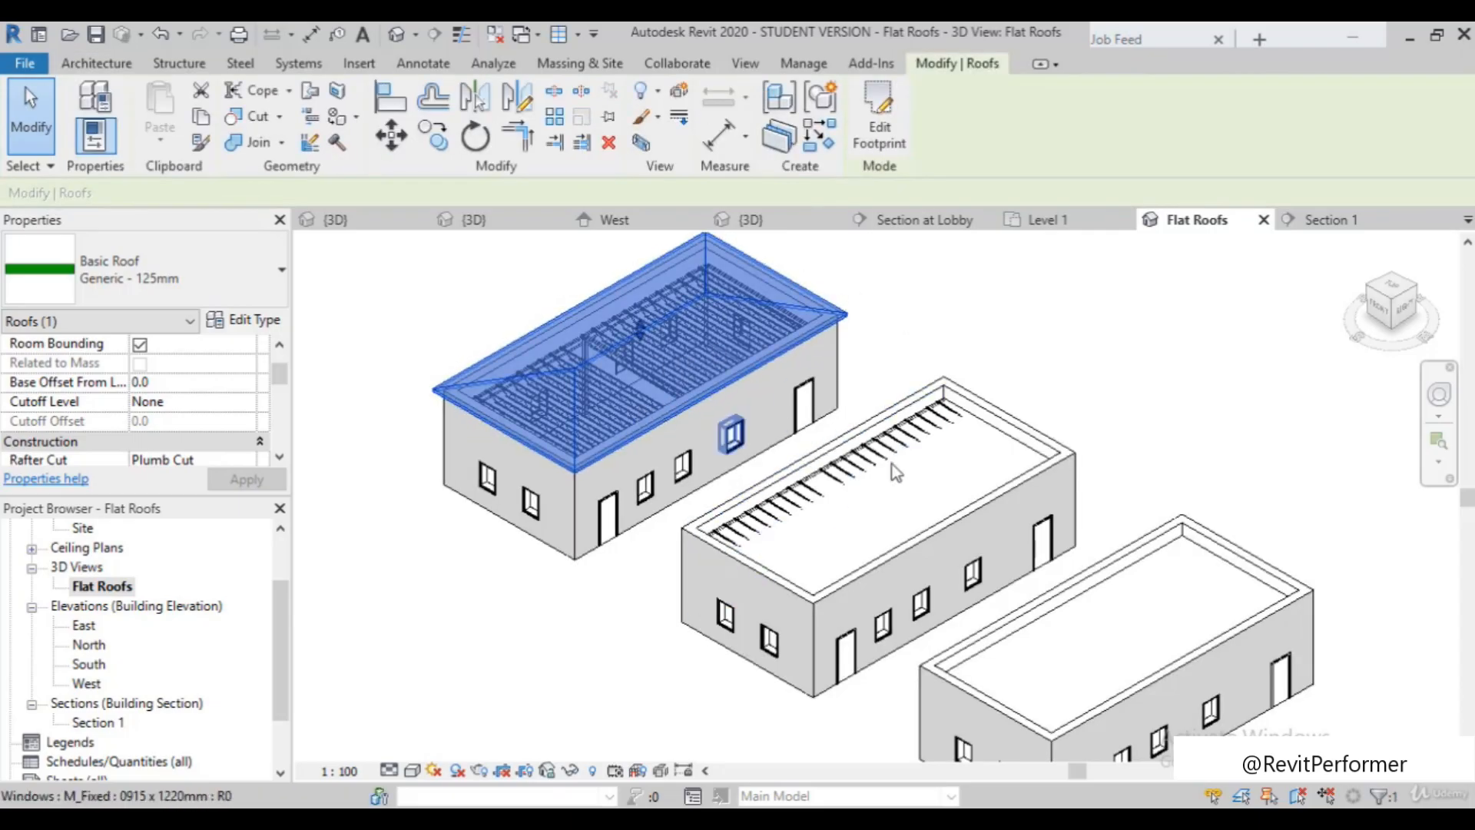
Add a shape editing point inside the end building's steel deck flat roof, midway across its width and nearer the far short edge
click(1075, 606)
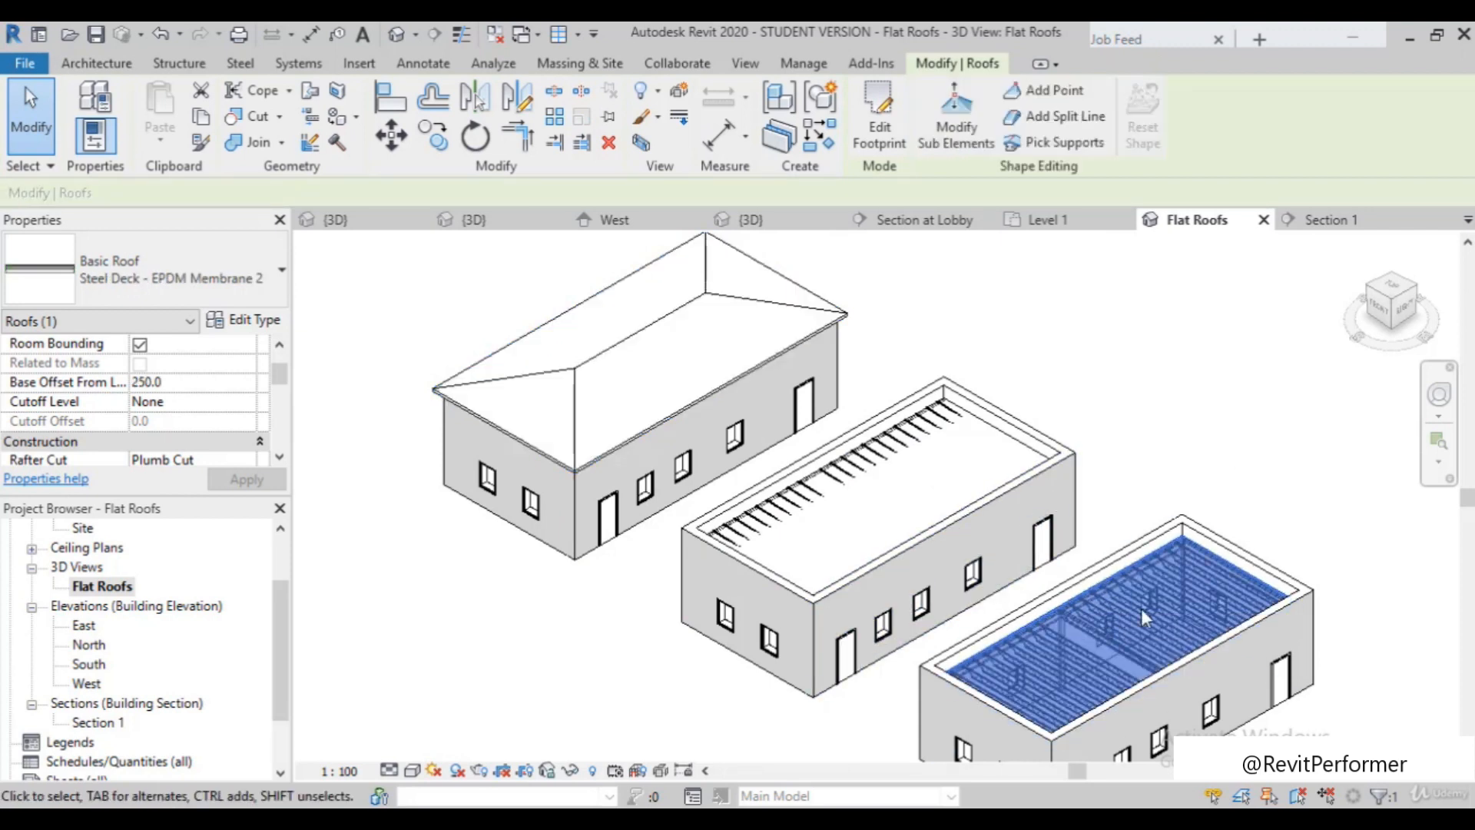
scroll(1150, 616, down, 3)
scroll(1081, 506, up, 1)
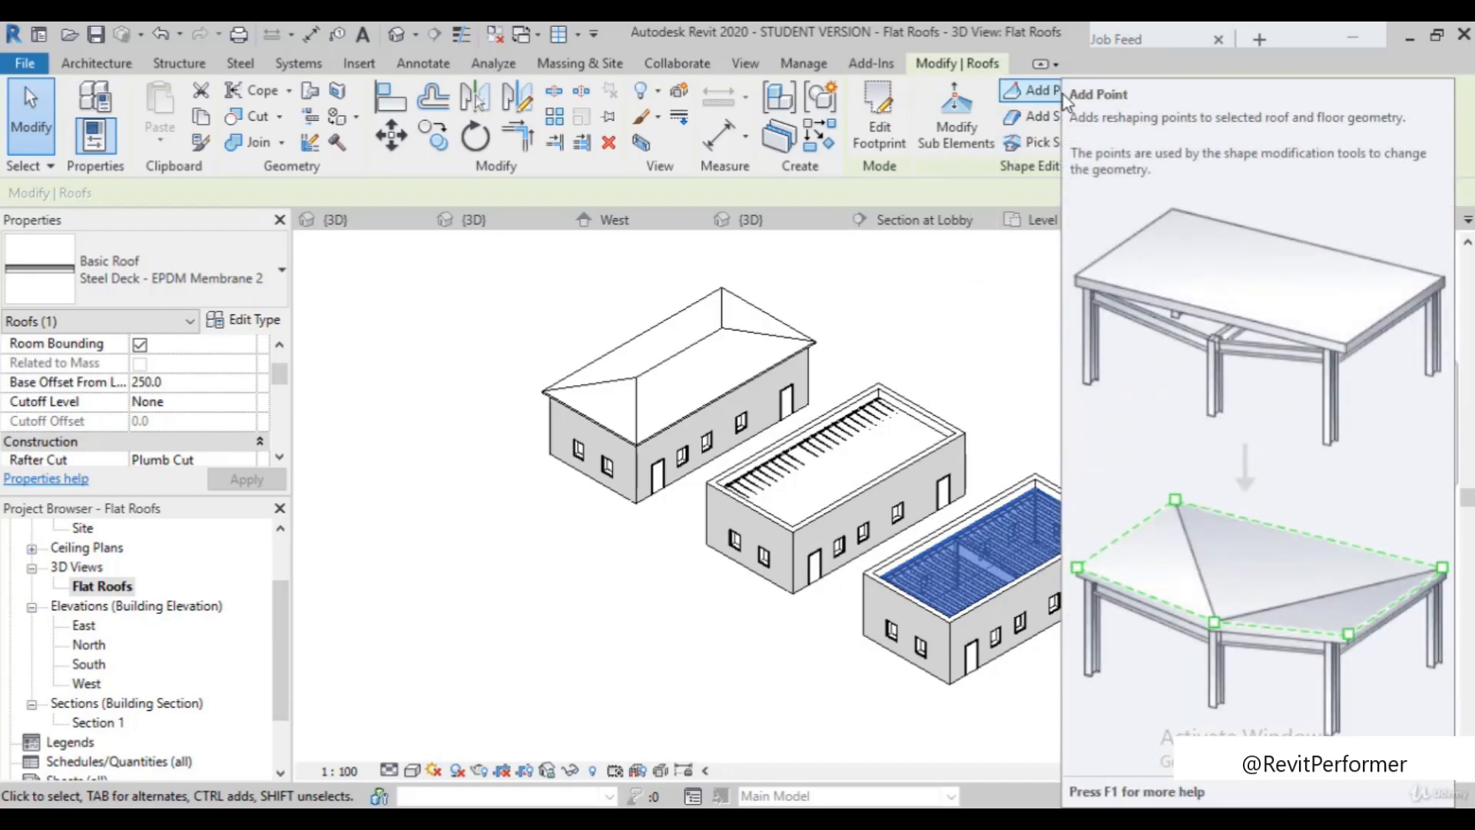
click(1065, 95)
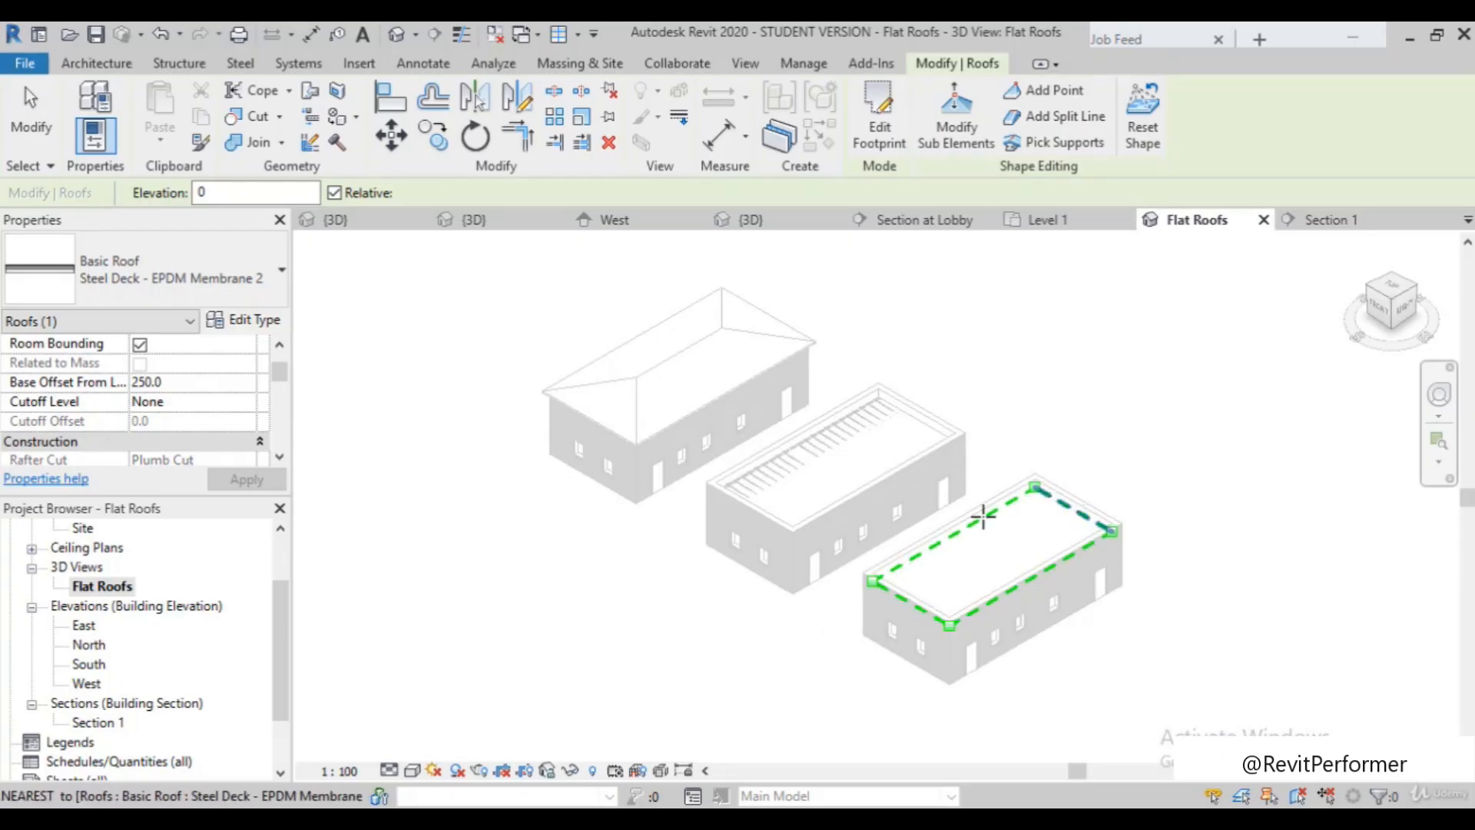
click(1032, 527)
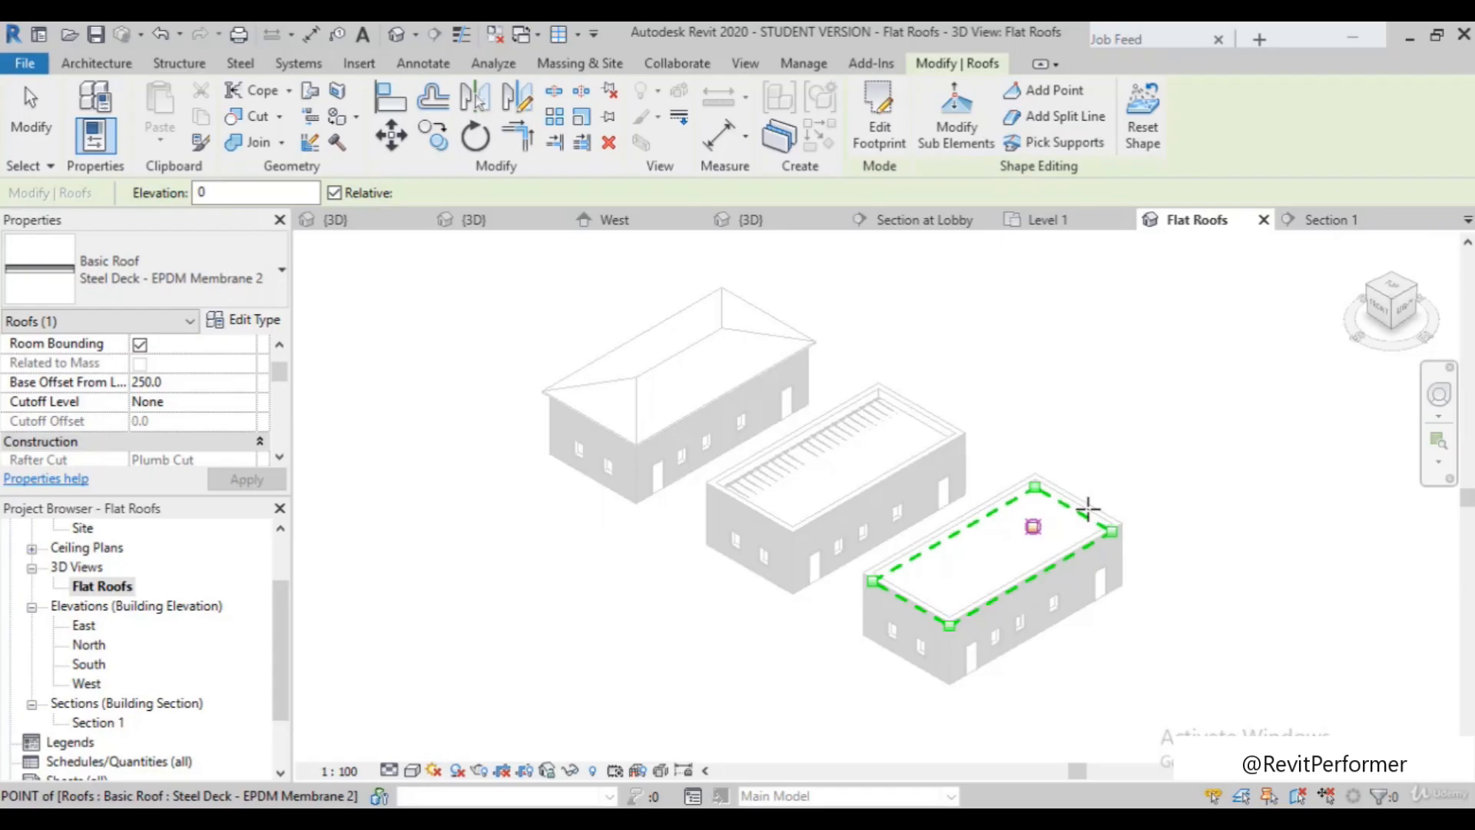
click(1047, 519)
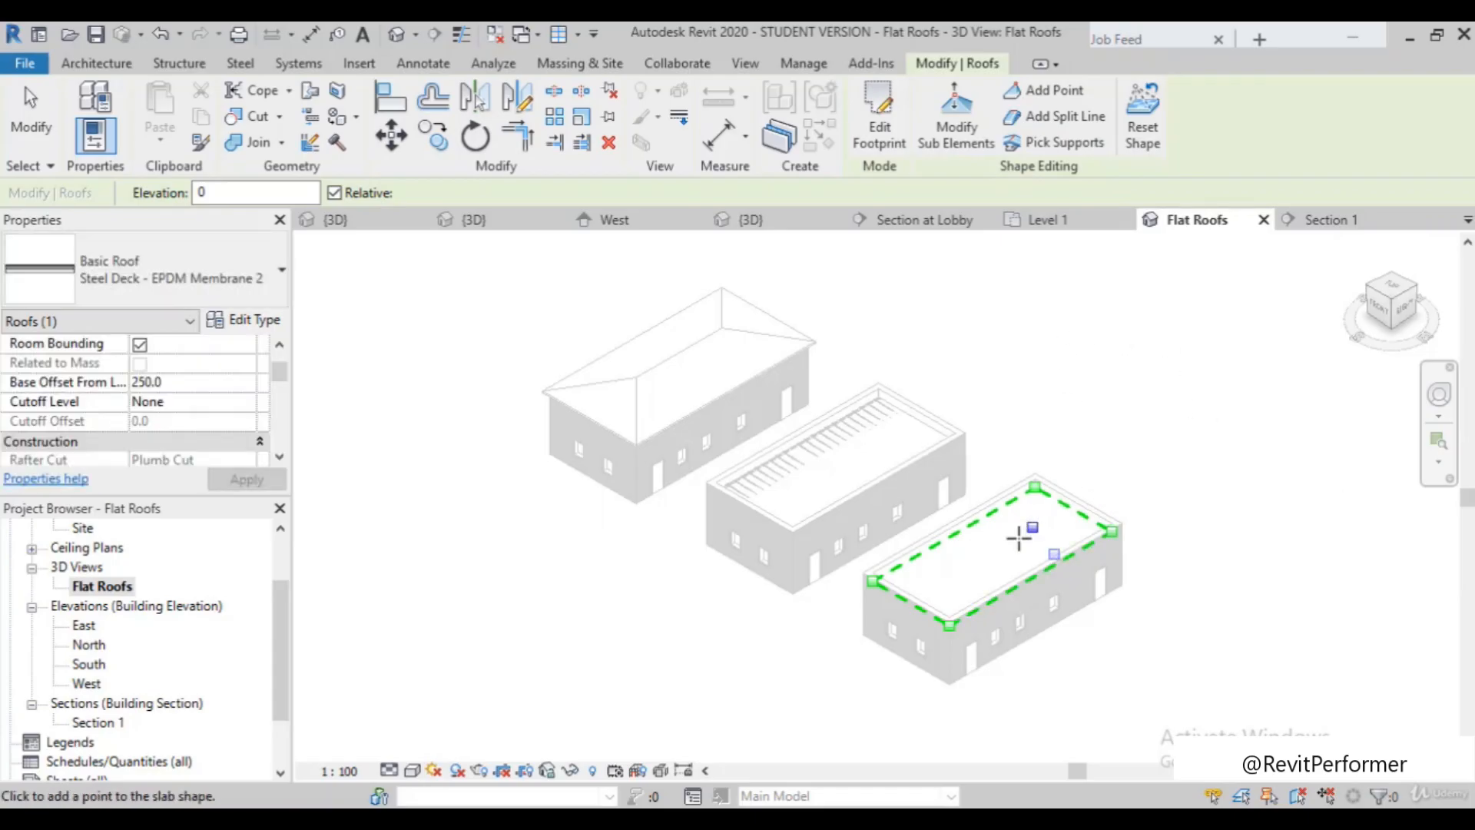
scroll(1030, 527, up, 2)
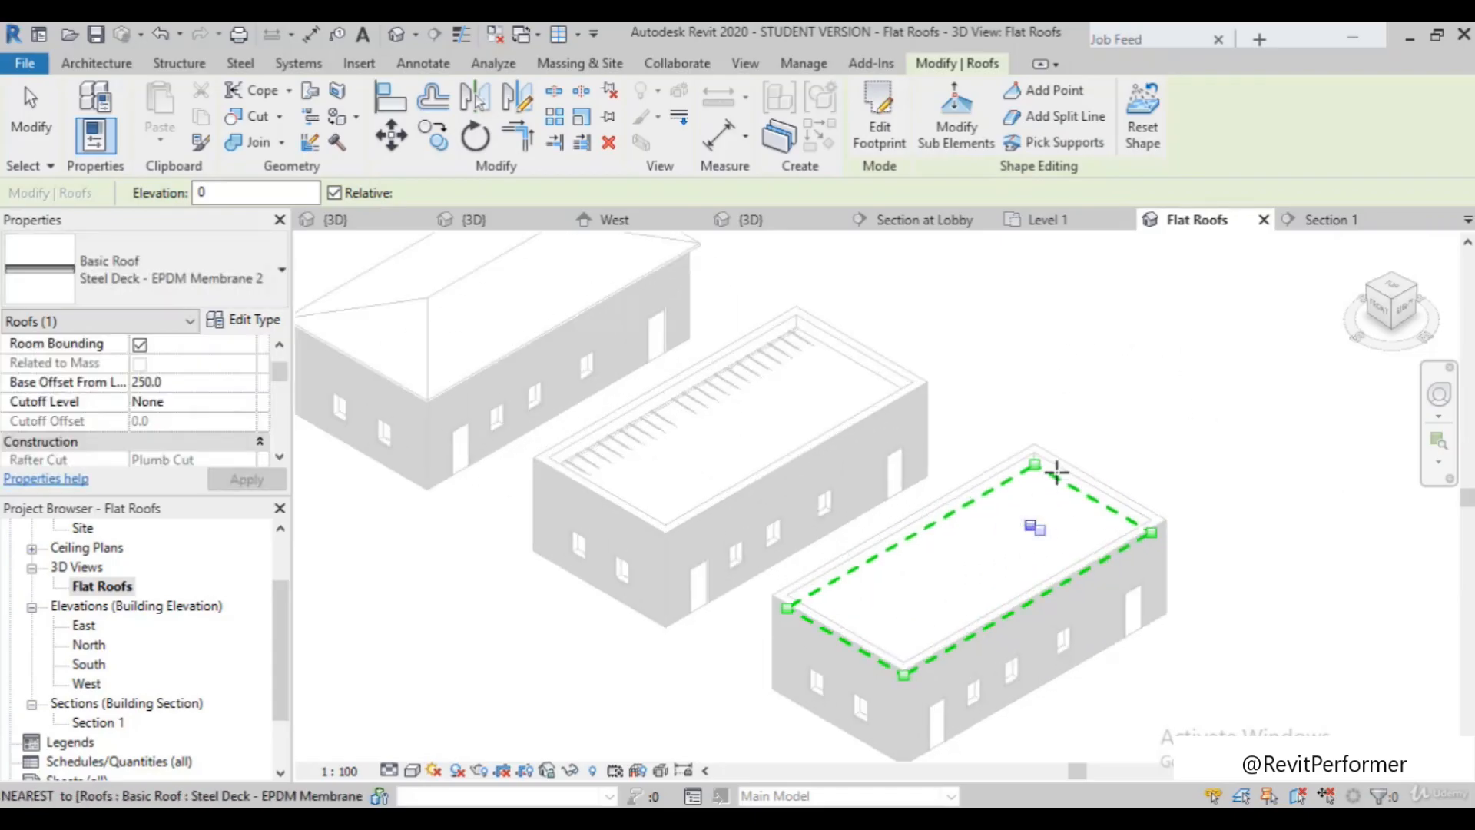
click(886, 685)
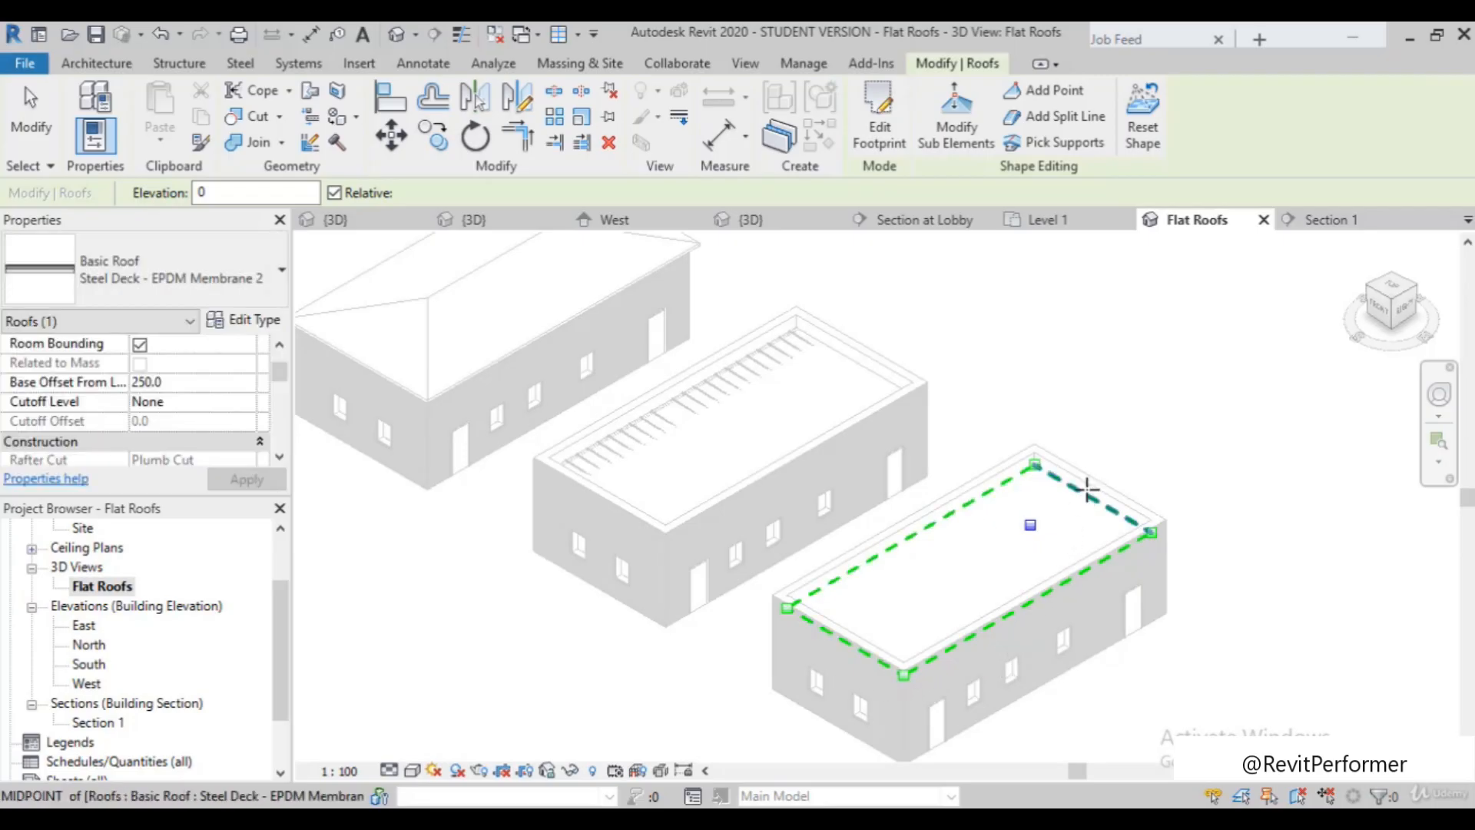
click(1031, 530)
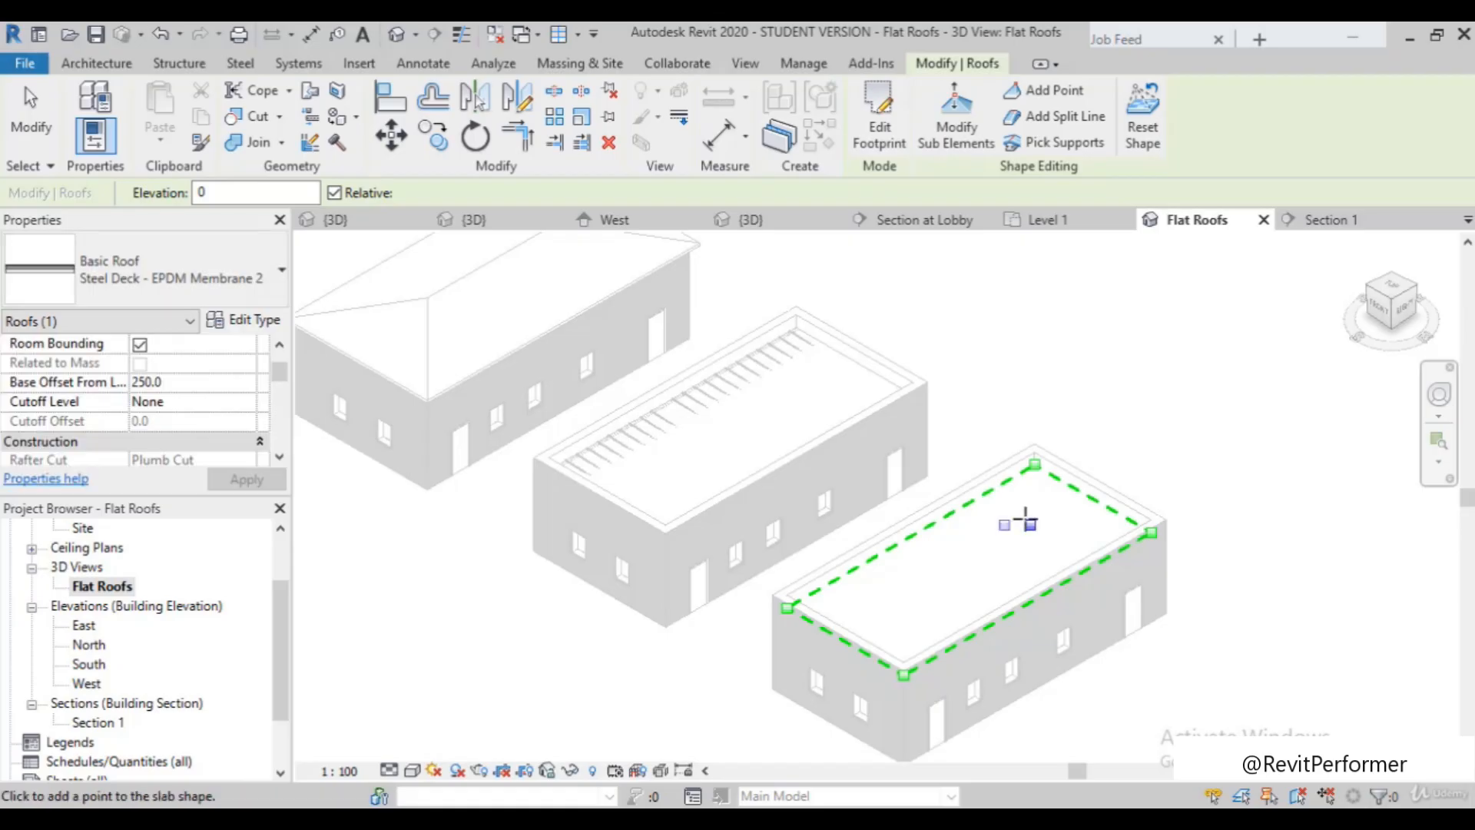
Modify the flat roof's sub-elements by setting the elevation of the added interior point to 300
click(957, 142)
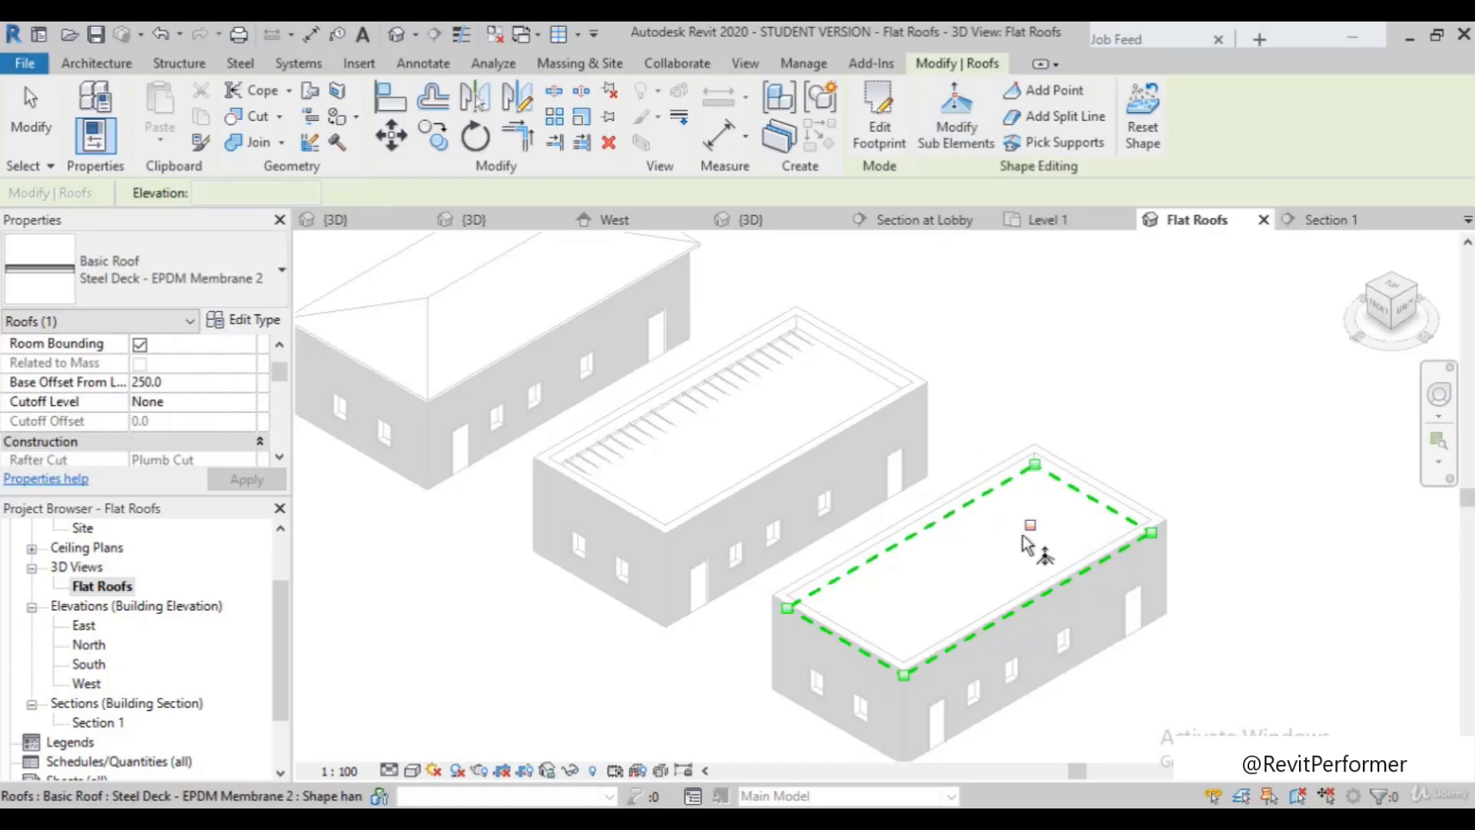
scroll(1029, 550, up, 2)
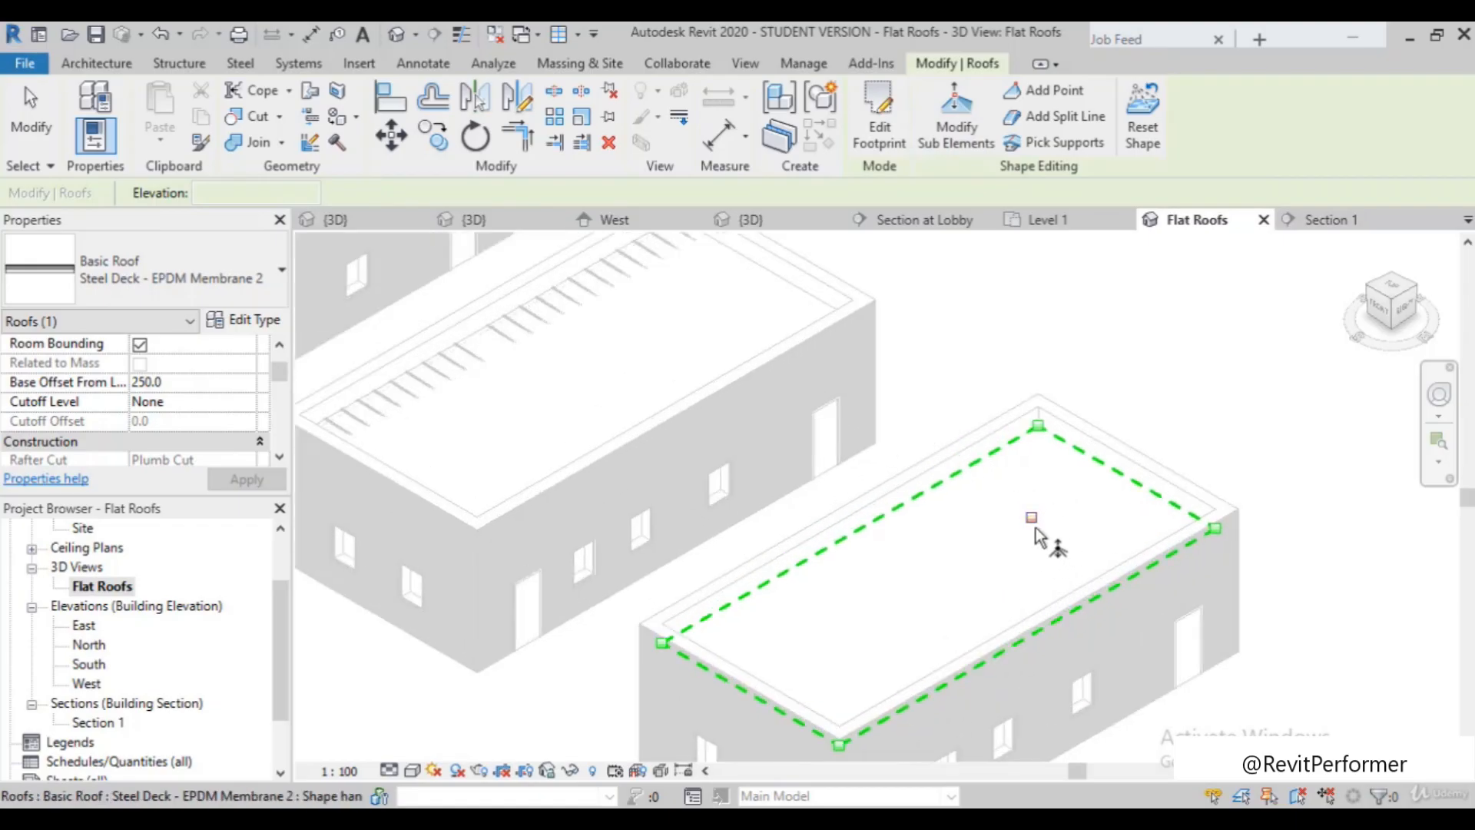
click(1033, 521)
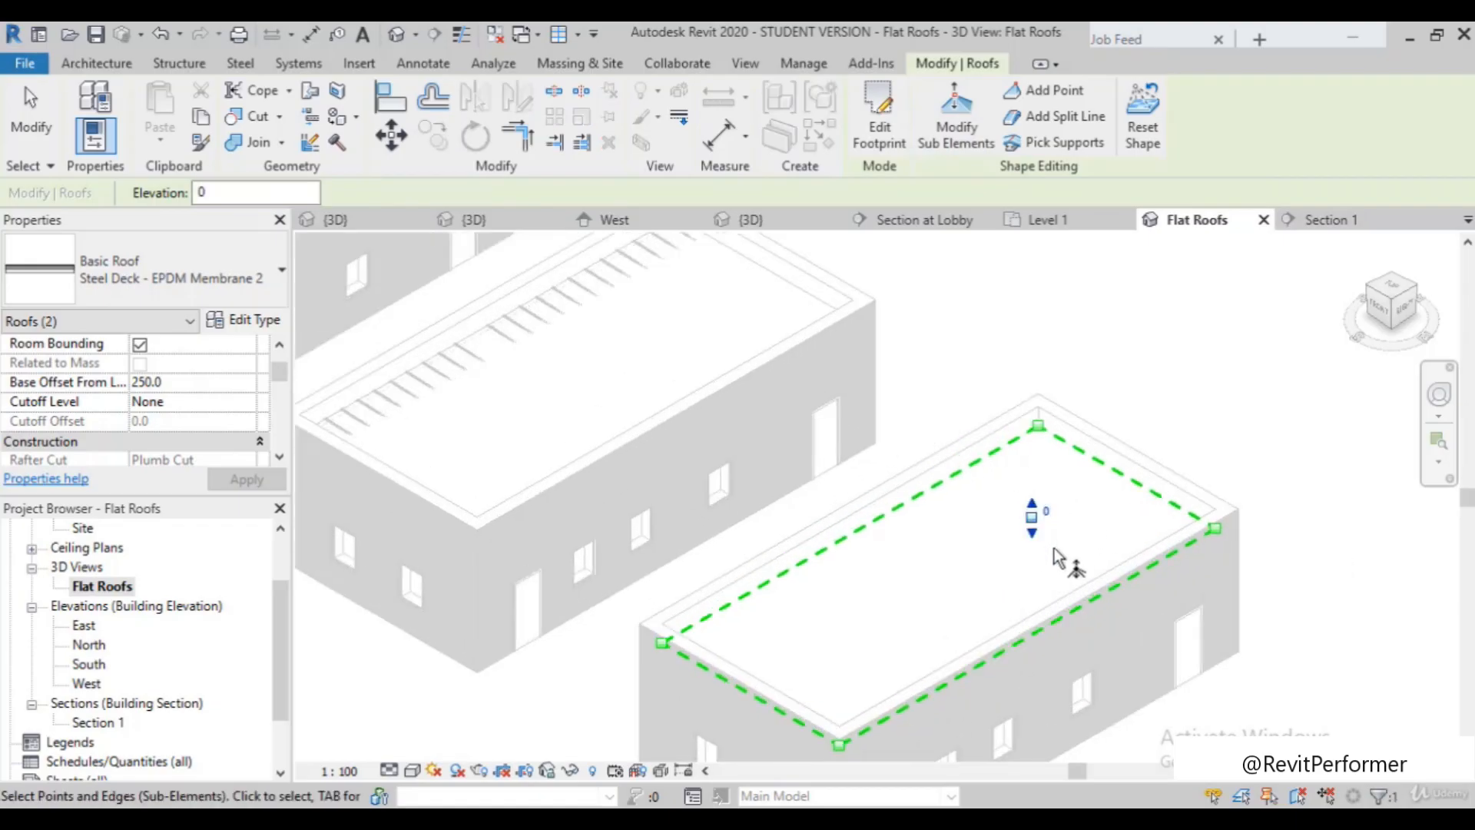
scroll(1033, 530, up, 2)
scroll(1032, 530, up, 2)
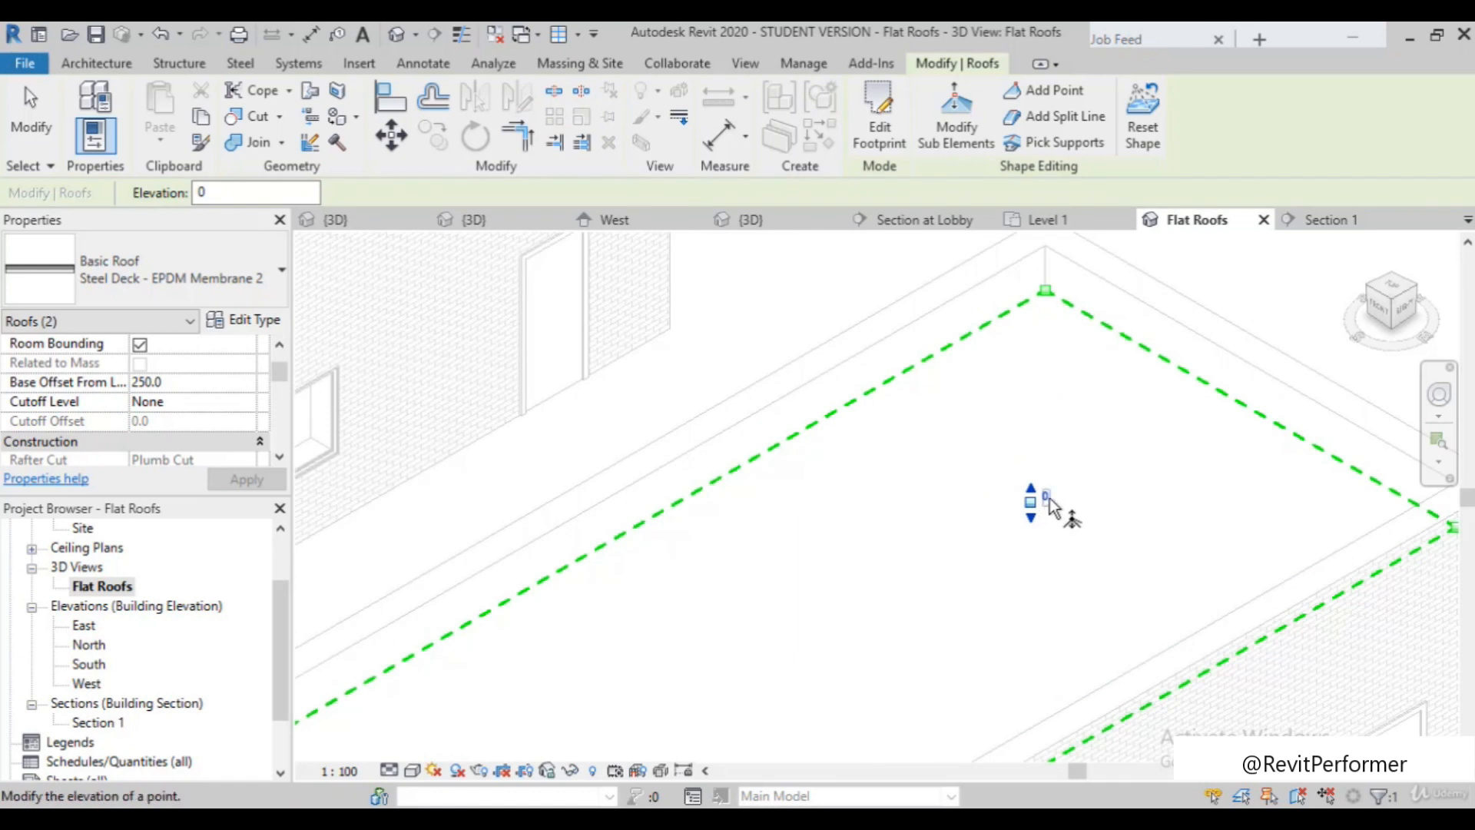
click(1047, 497)
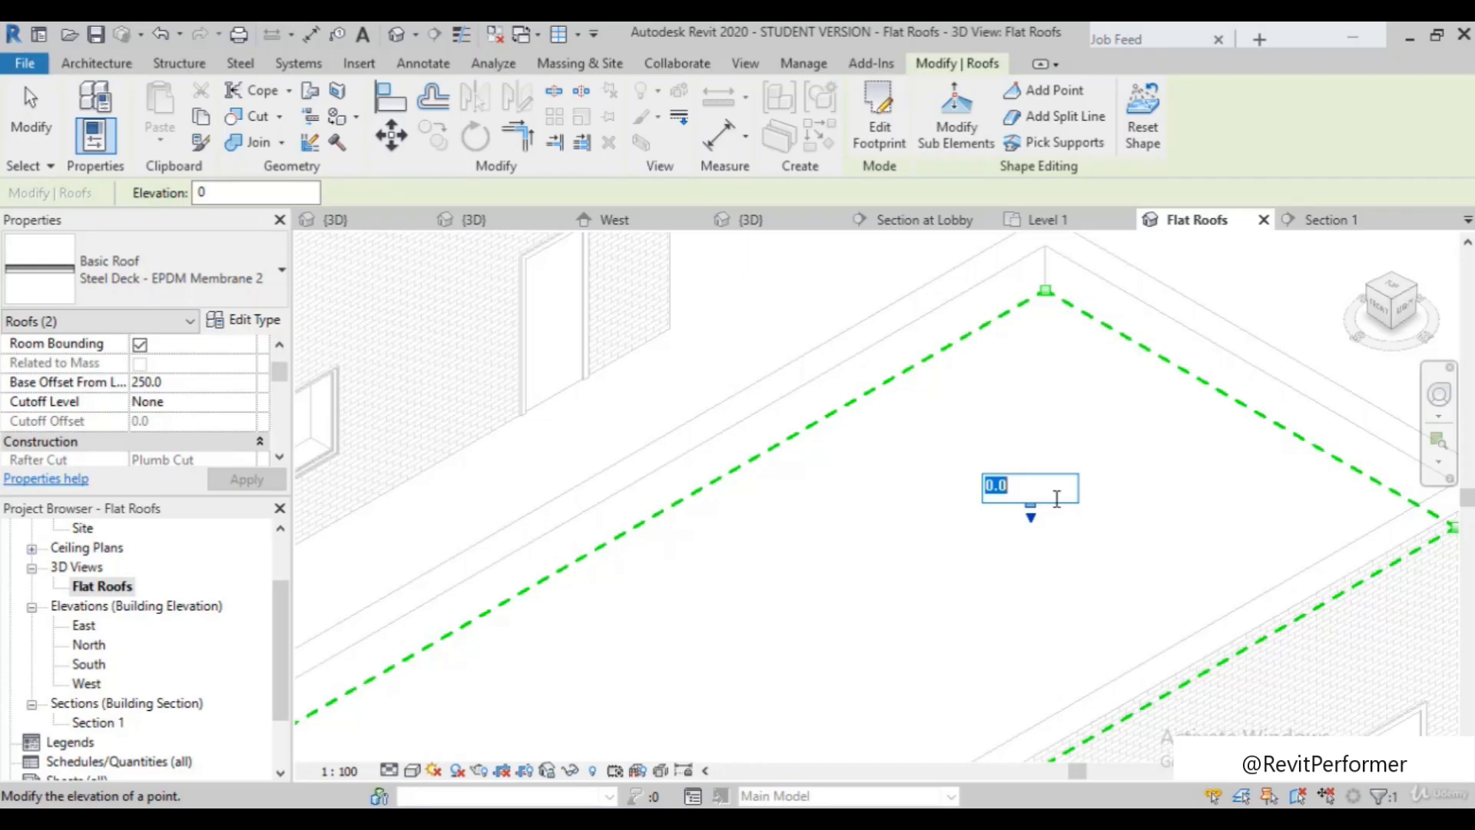
text(3)
scroll(887, 515, down, 5)
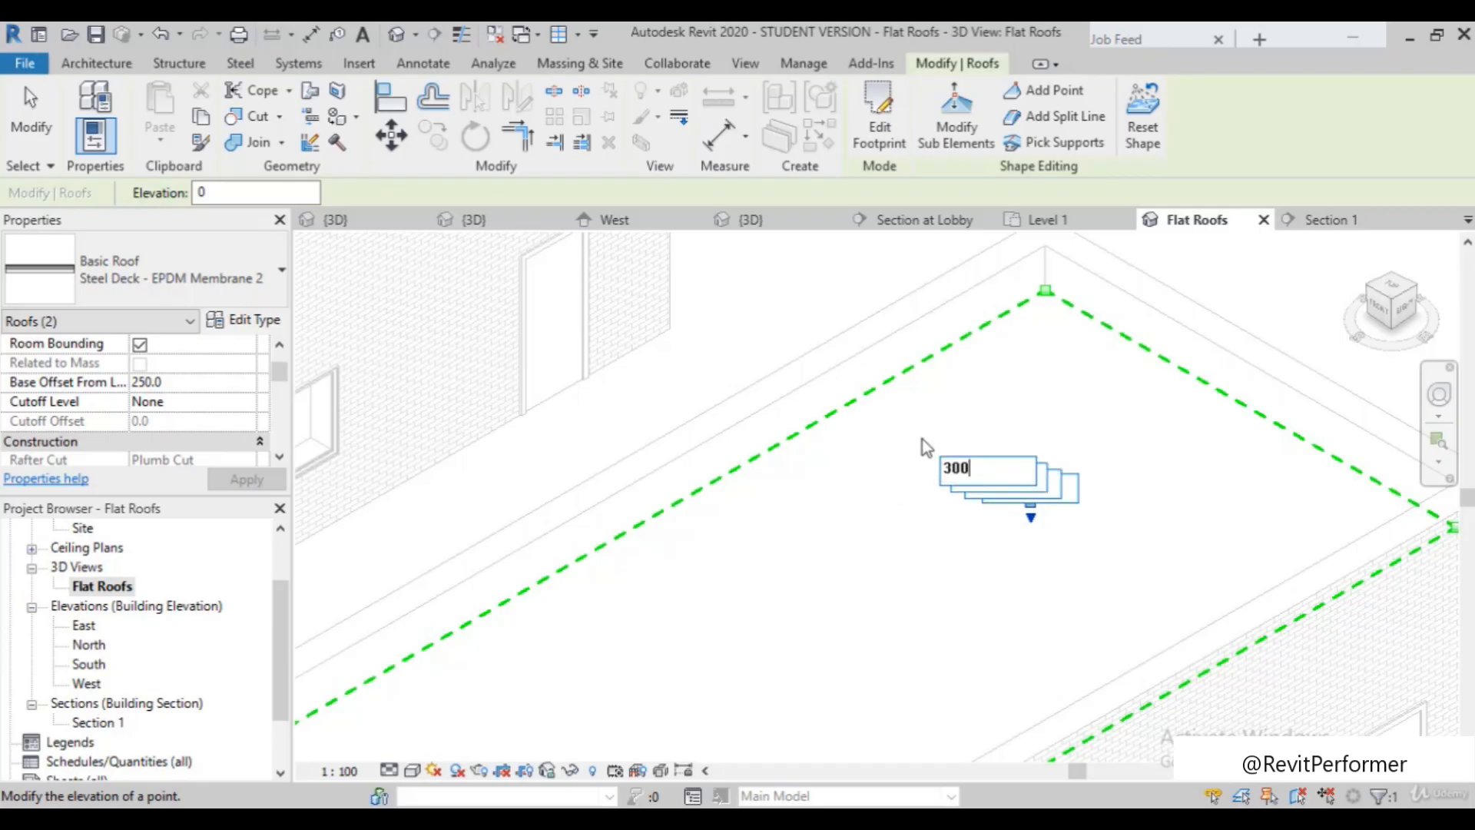
key(Return)
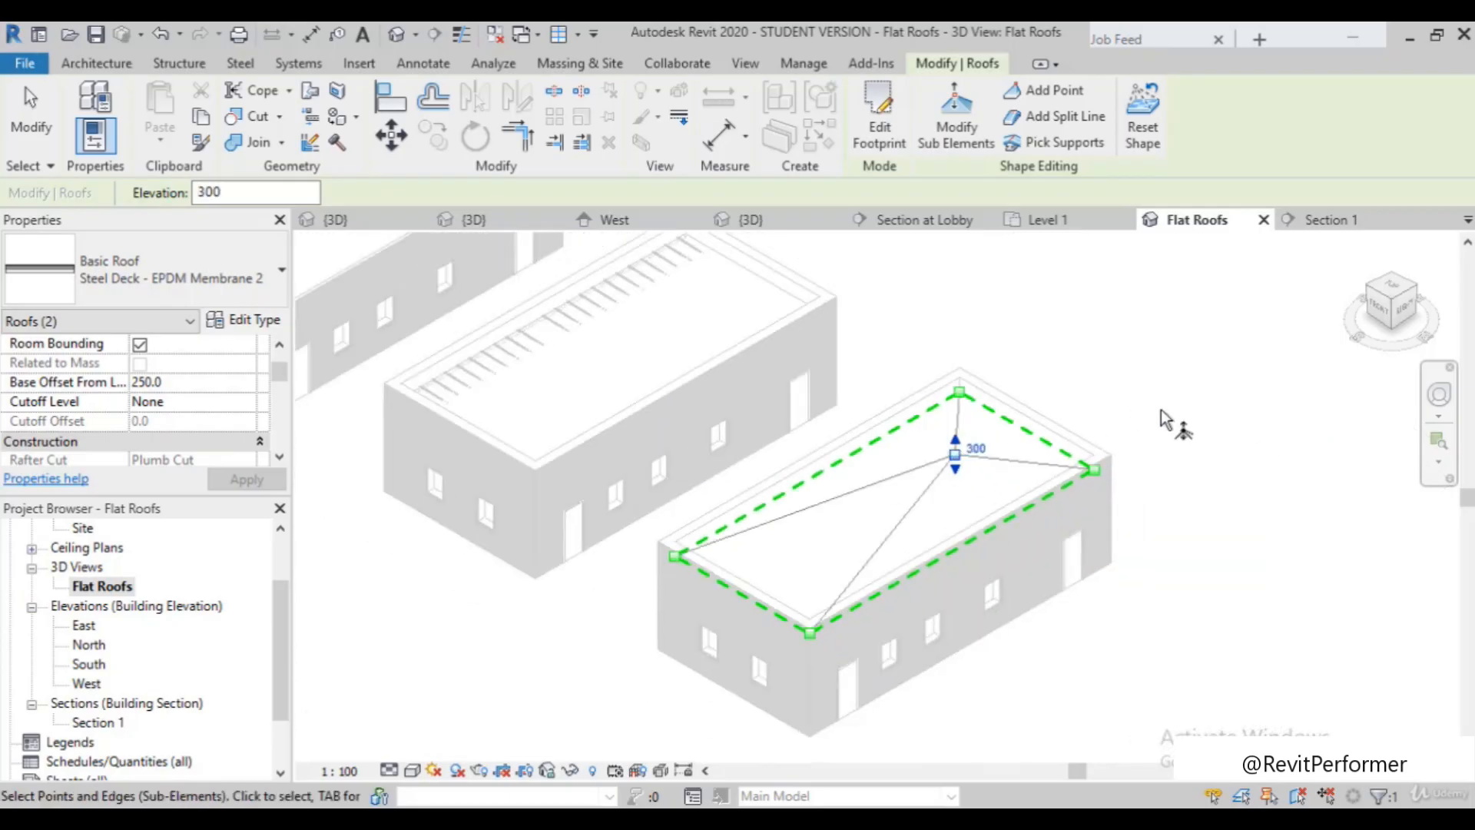
Add a second shape editing point inside the end building's flat roof, midway across its width and nearer the near short edge
scroll(958, 494, up, 4)
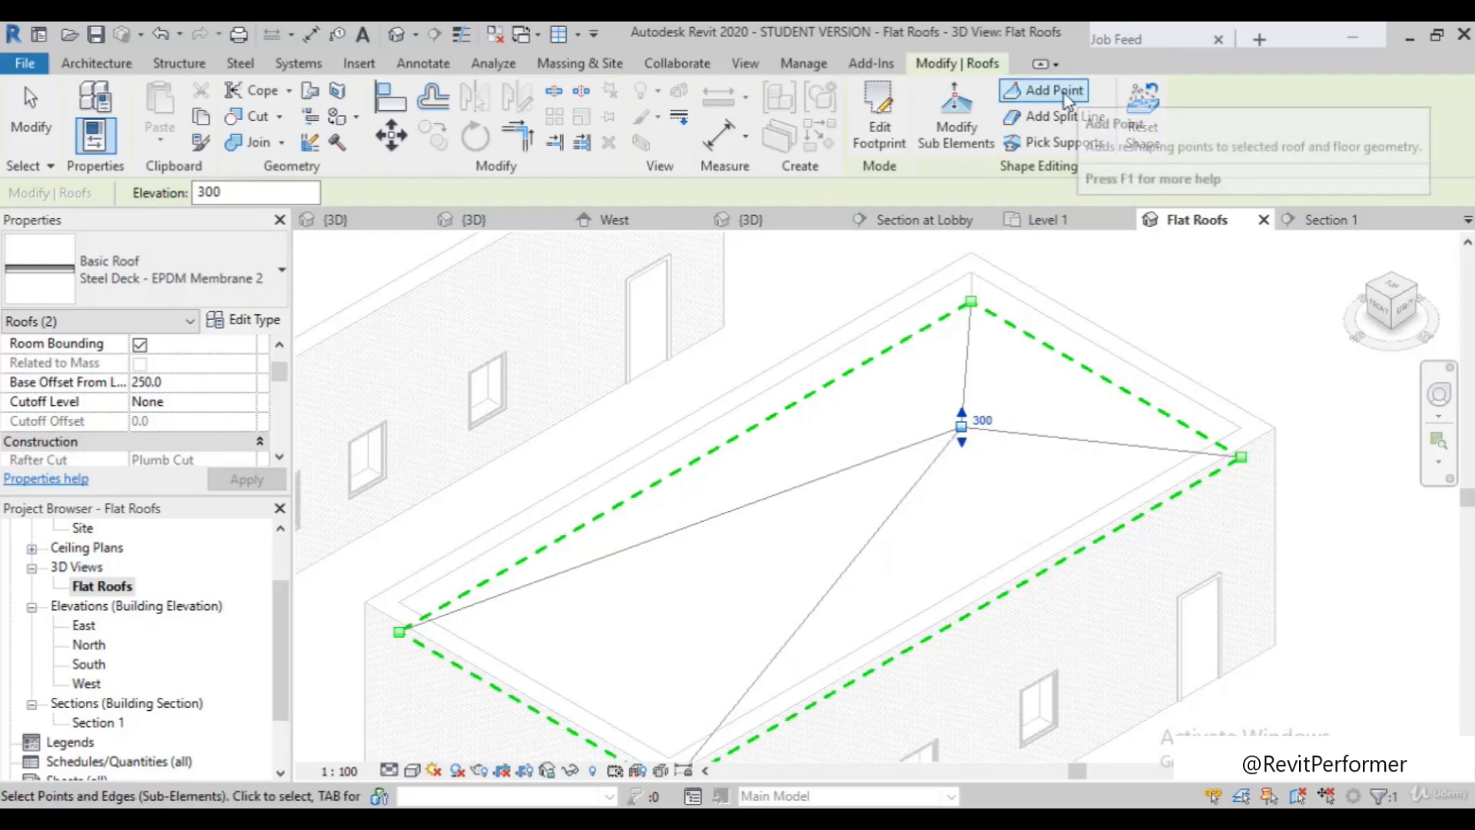
click(1063, 94)
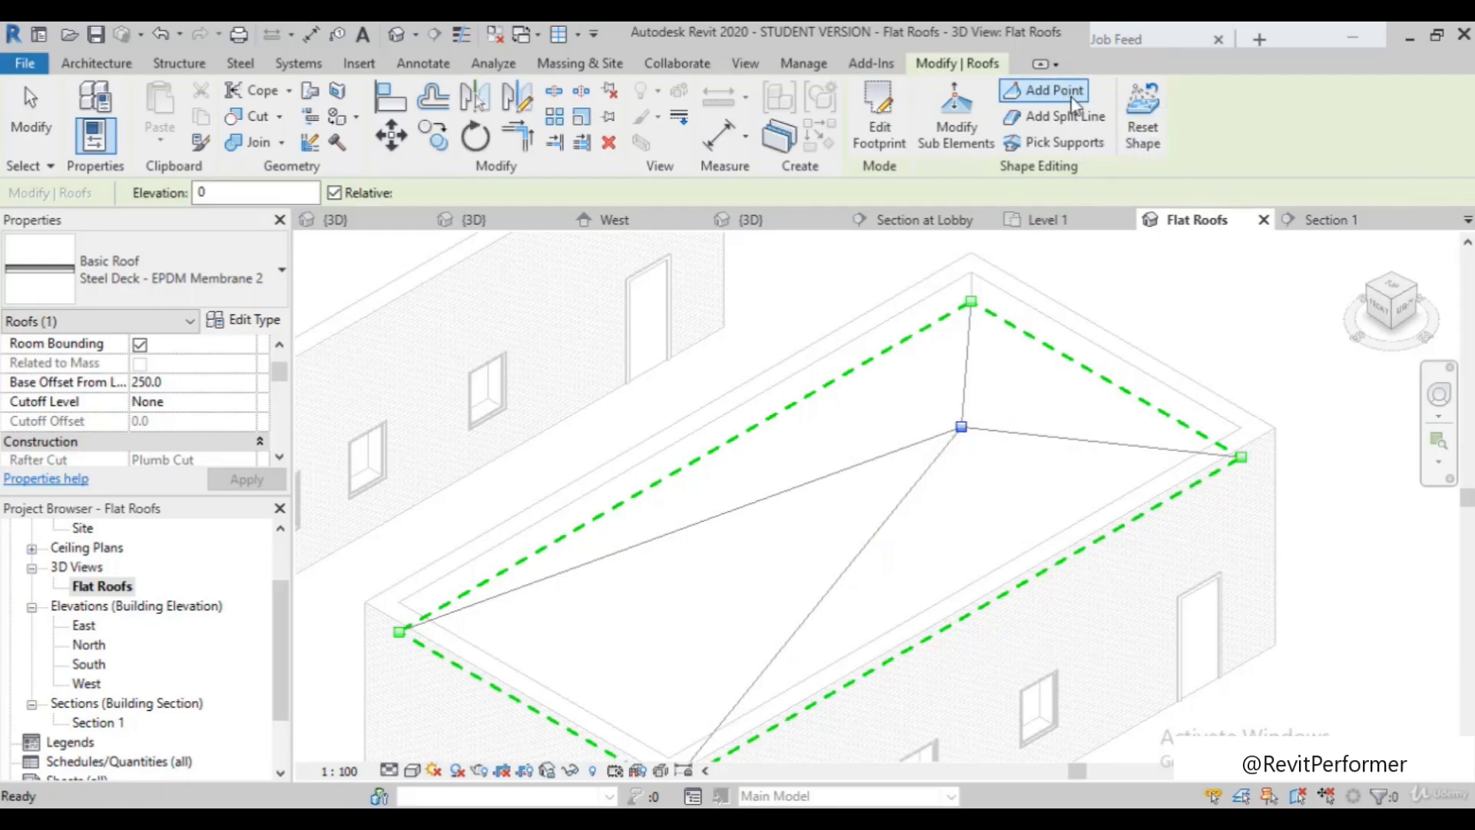
click(935, 381)
click(698, 607)
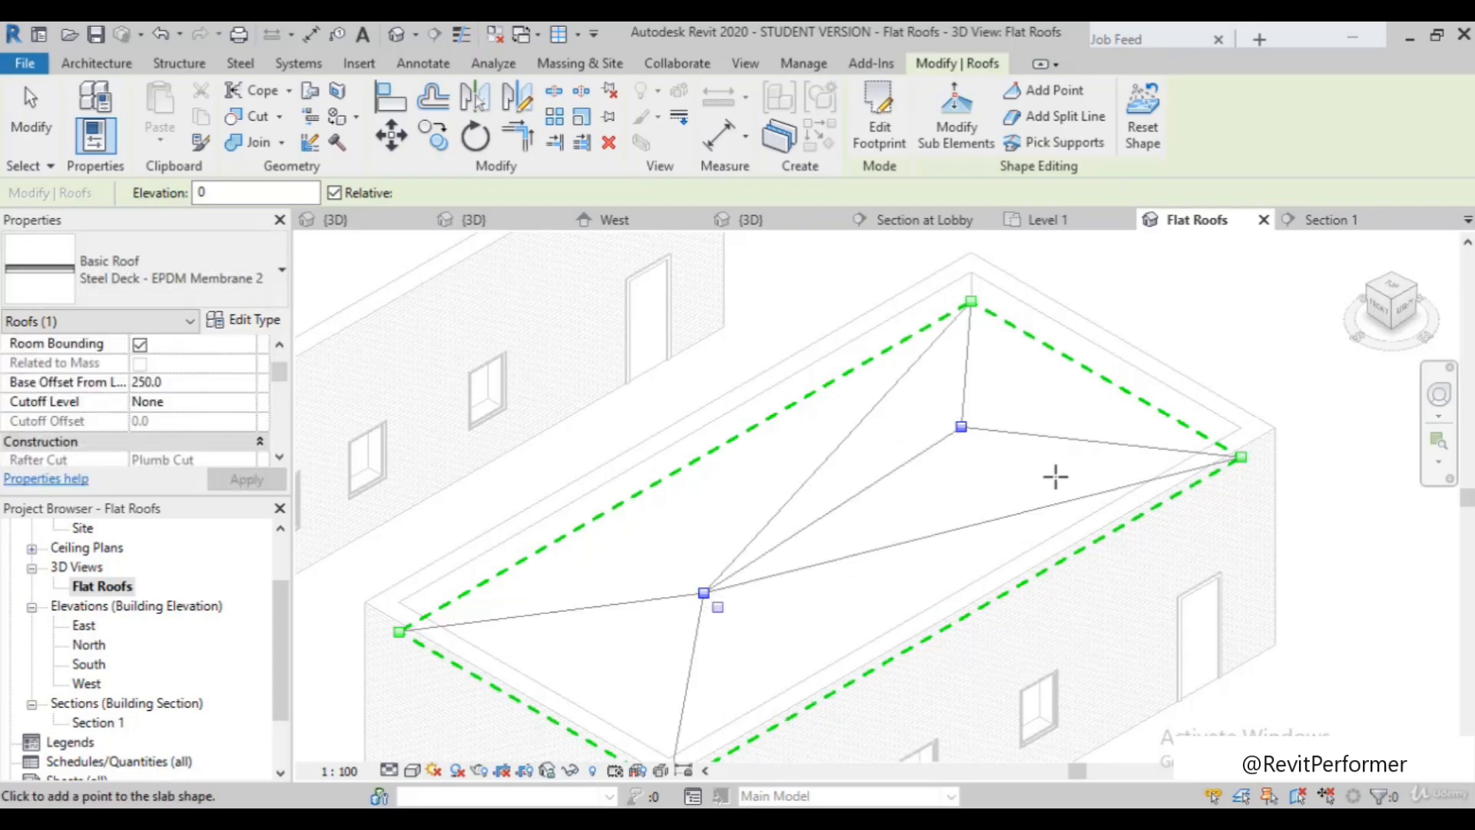
Modify the flat roof's sub-elements by setting the elevation of the second interior point to -300
click(971, 129)
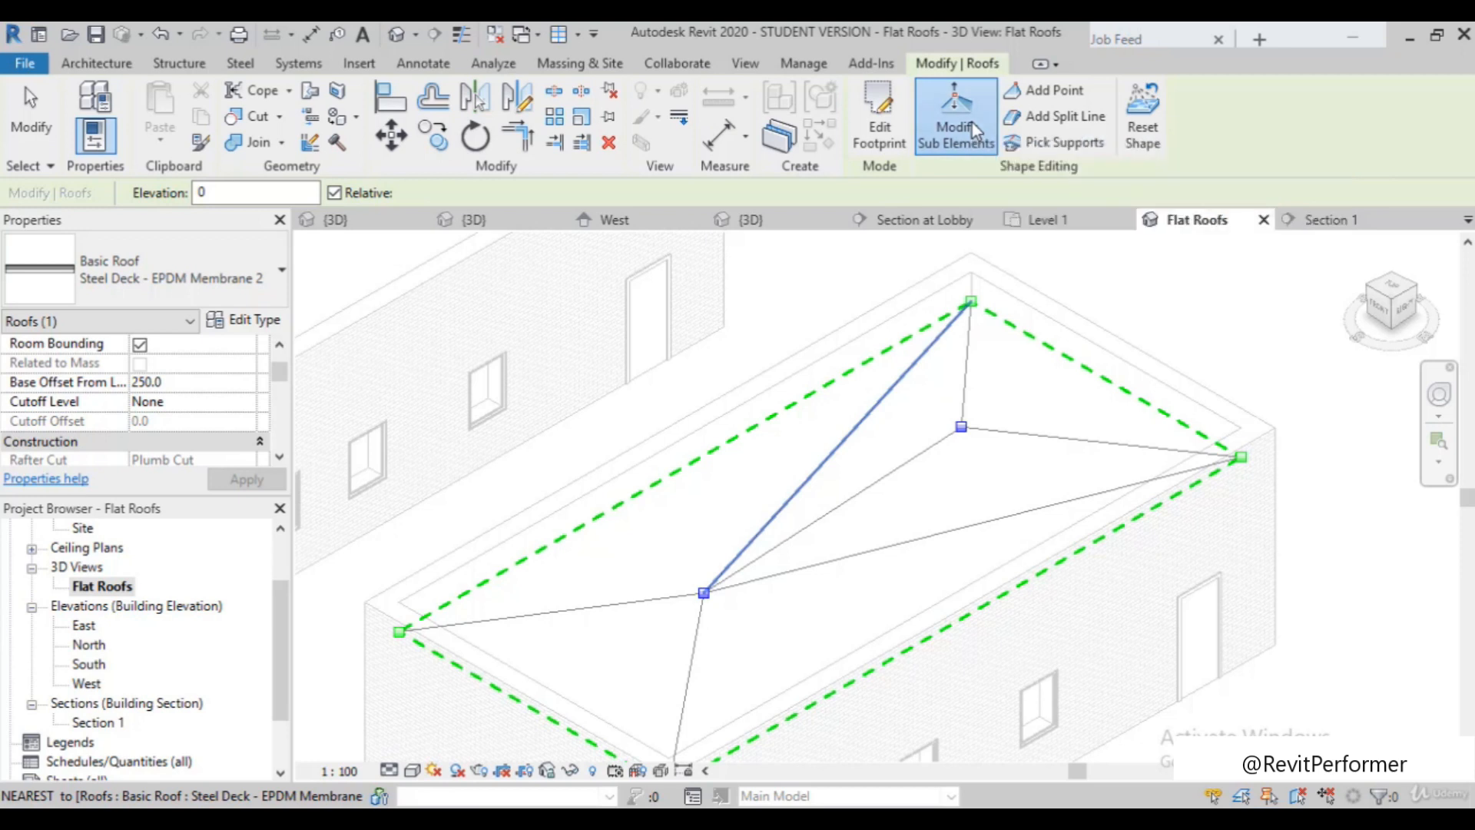
click(714, 604)
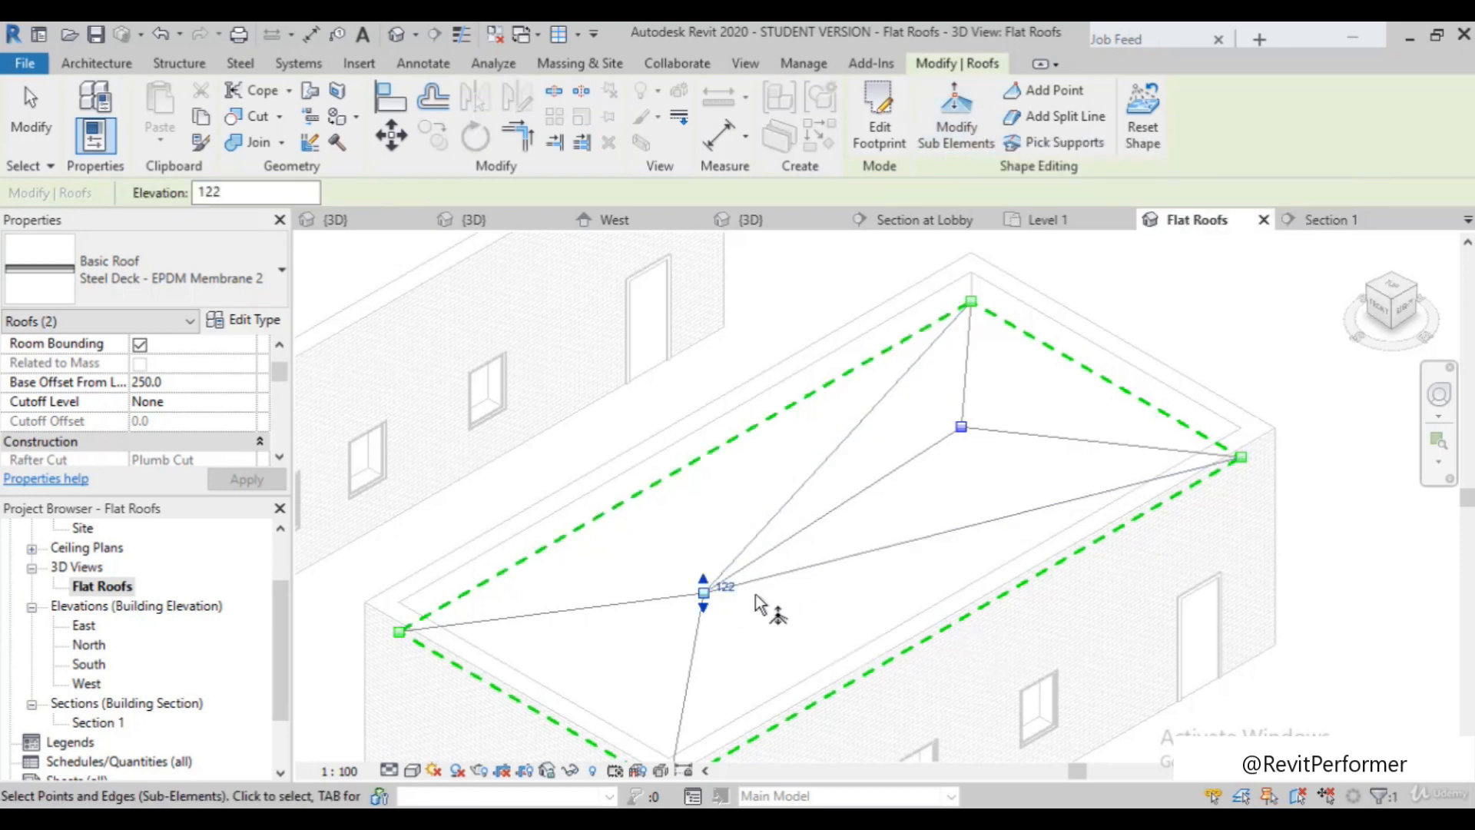
click(725, 587)
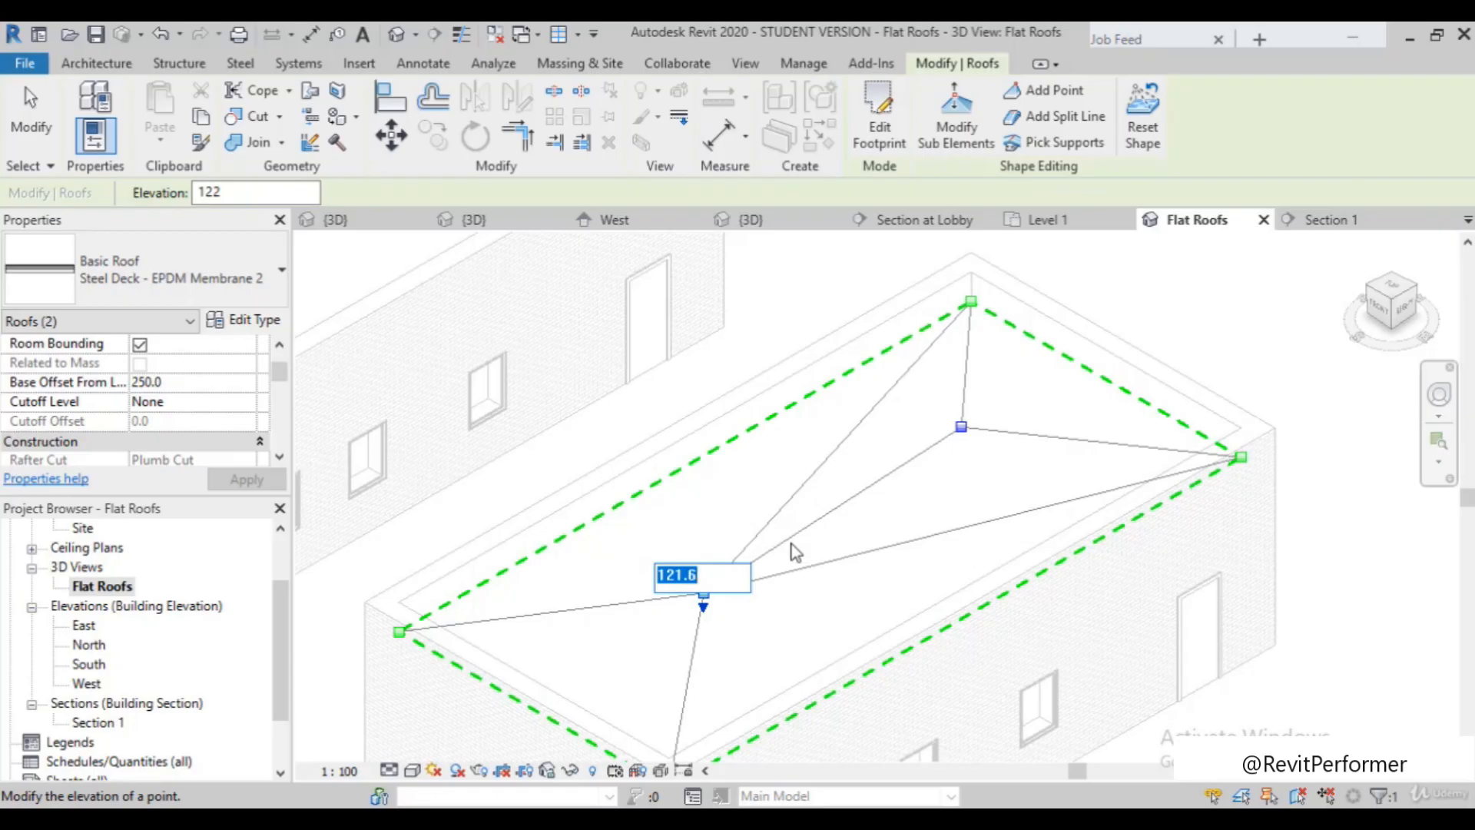
text(-300)
scroll(820, 528, down, 2)
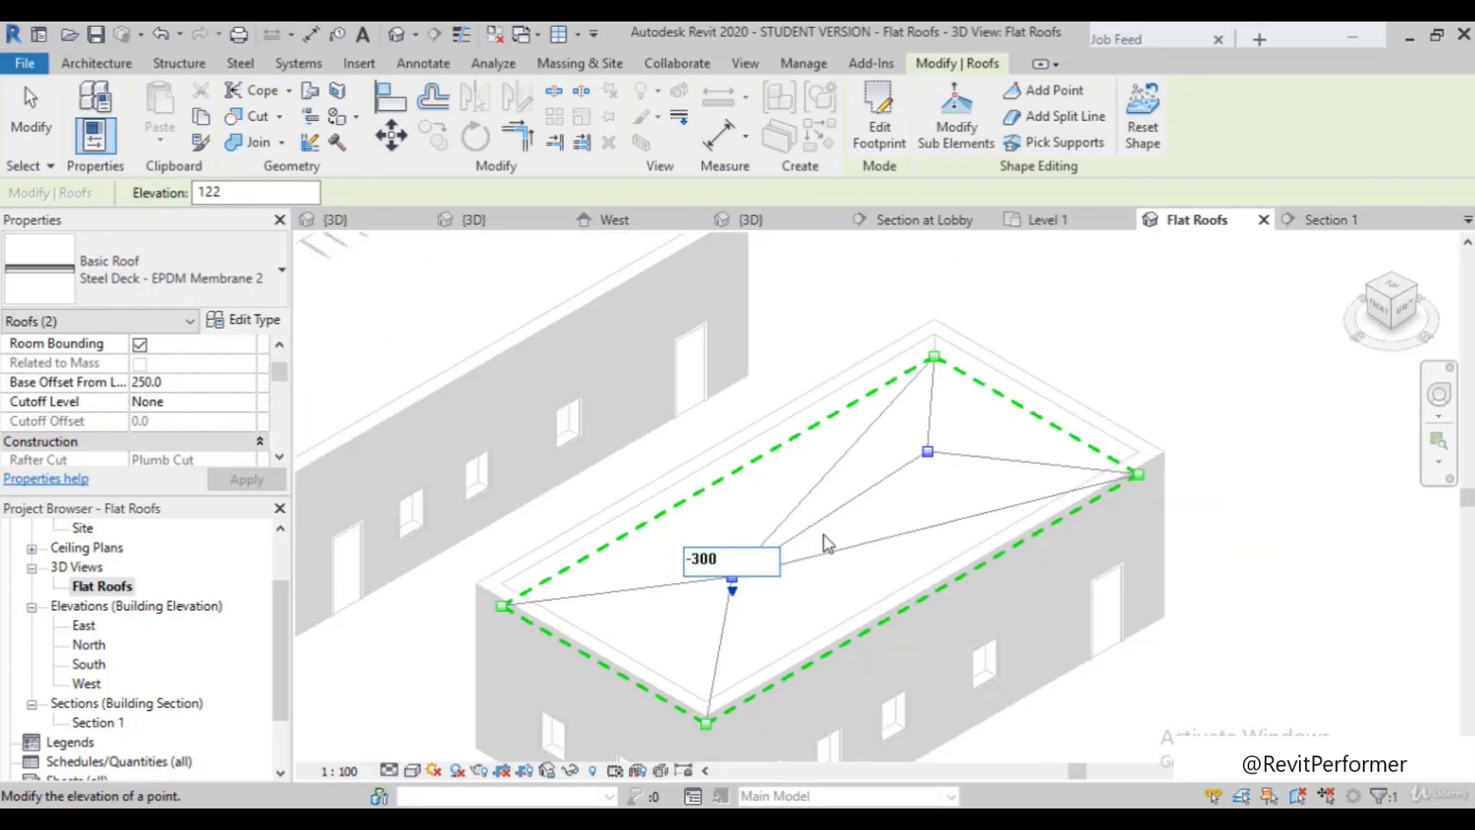
text(300)
key(Return)
scroll(1083, 577, up, 2)
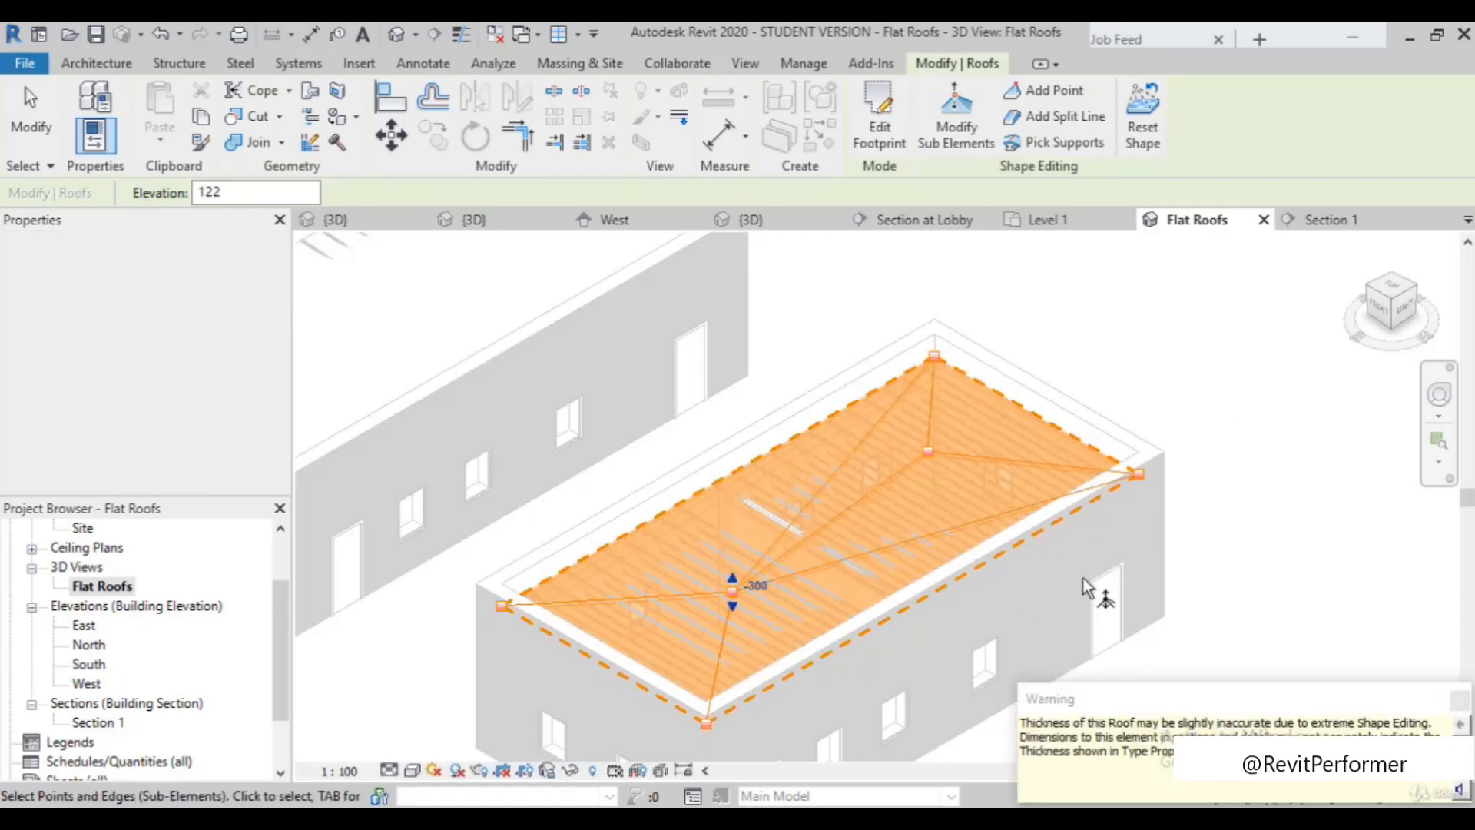
click(1369, 610)
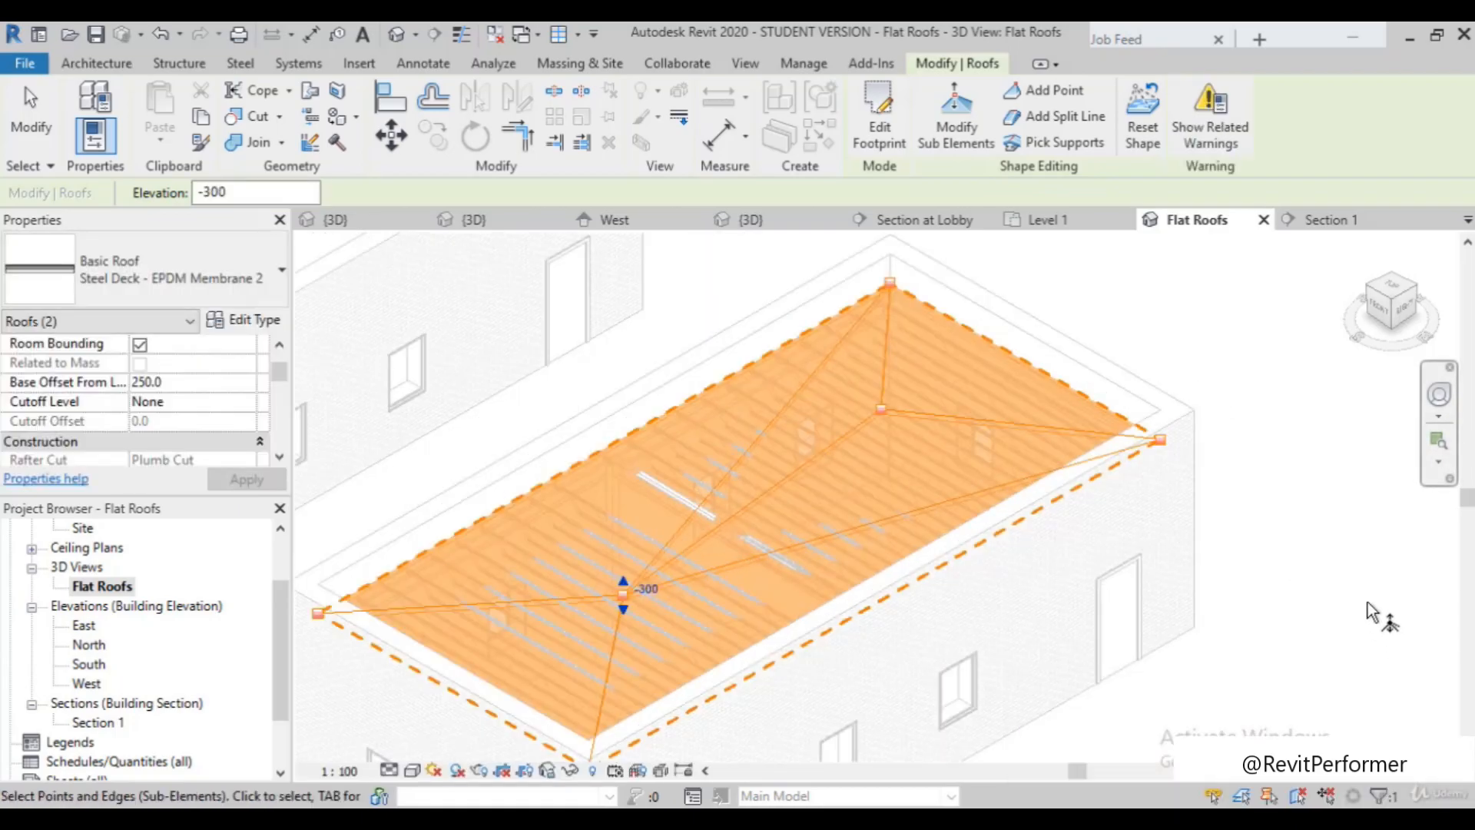
Check the elevation of the interior point nearer the near short edge and finish editing the roof's shape
scroll(1045, 423, down, 2)
middle_drag(1200, 426, 1148, 426)
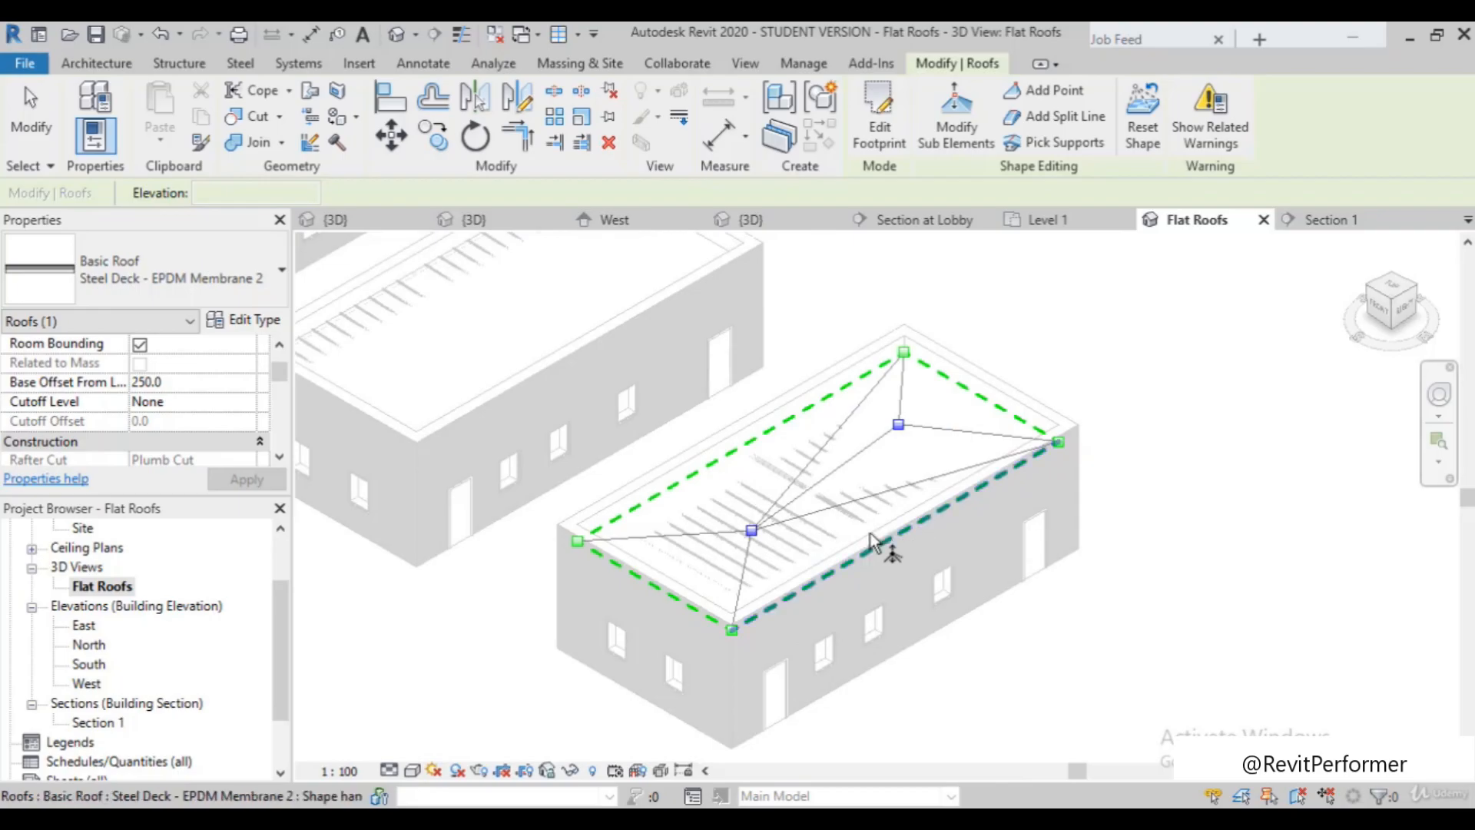
scroll(873, 537, up, 1)
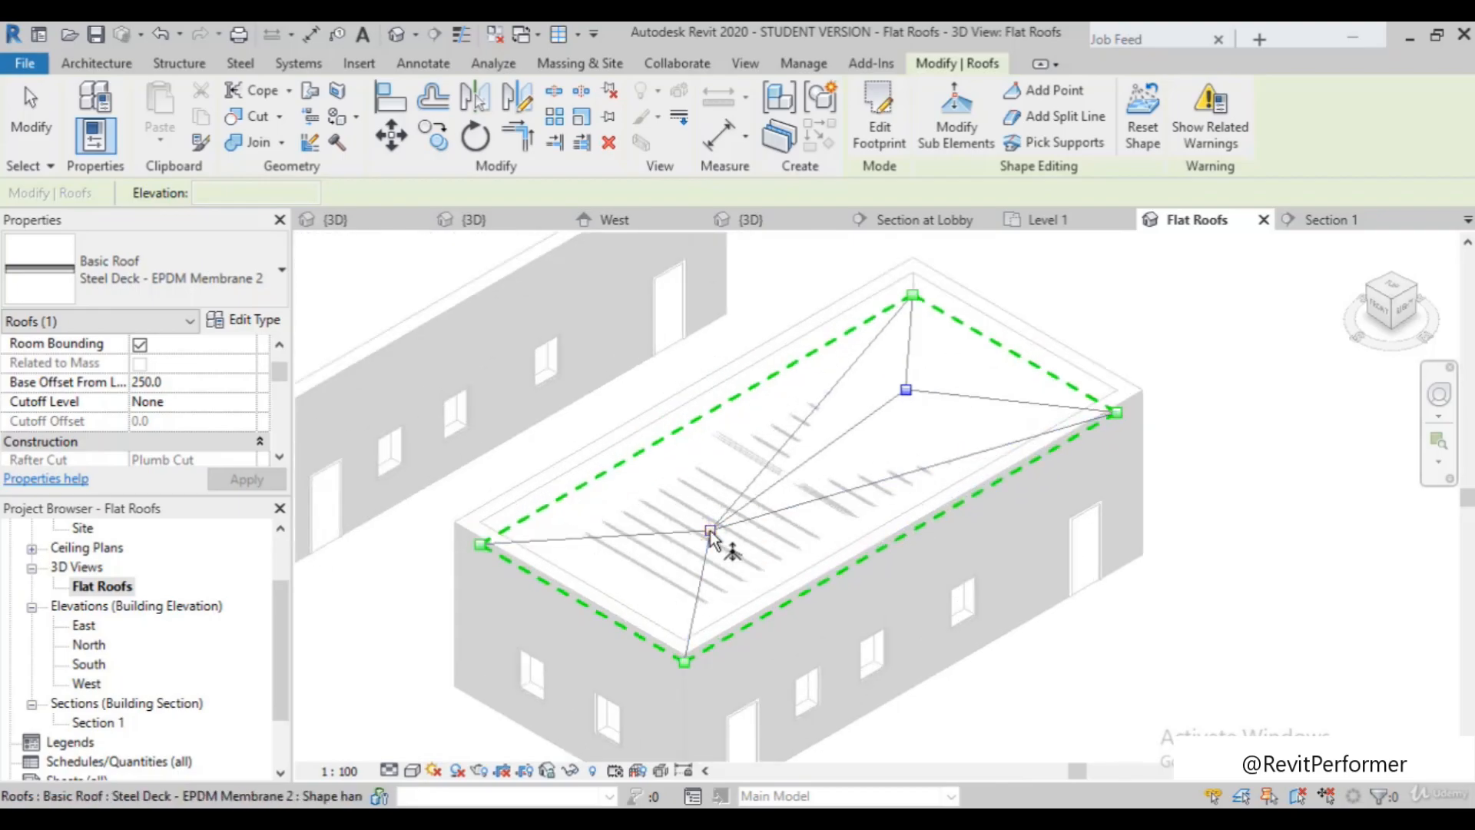
click(711, 531)
click(738, 527)
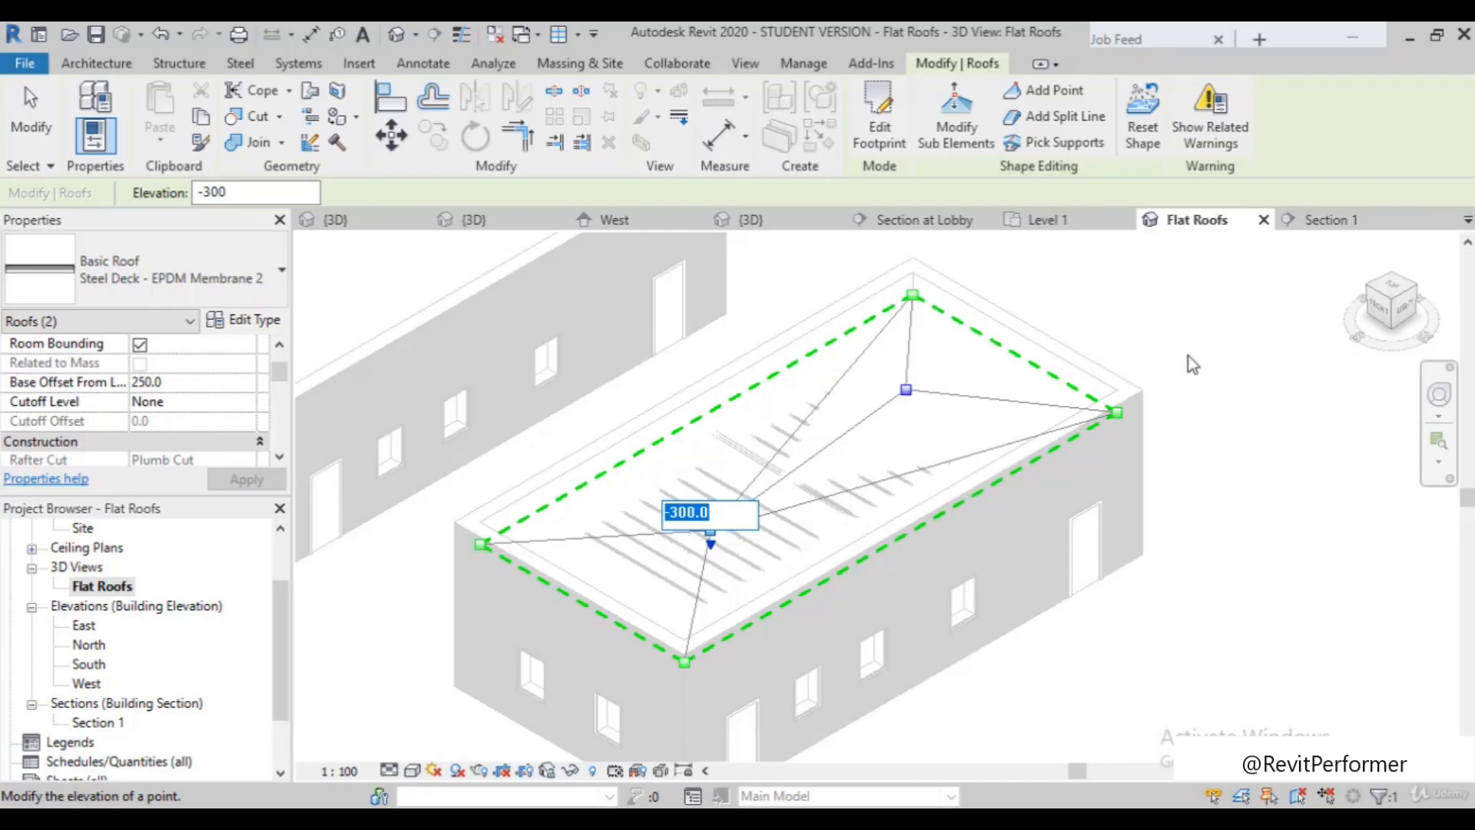
key(Return)
scroll(1047, 421, down, 2)
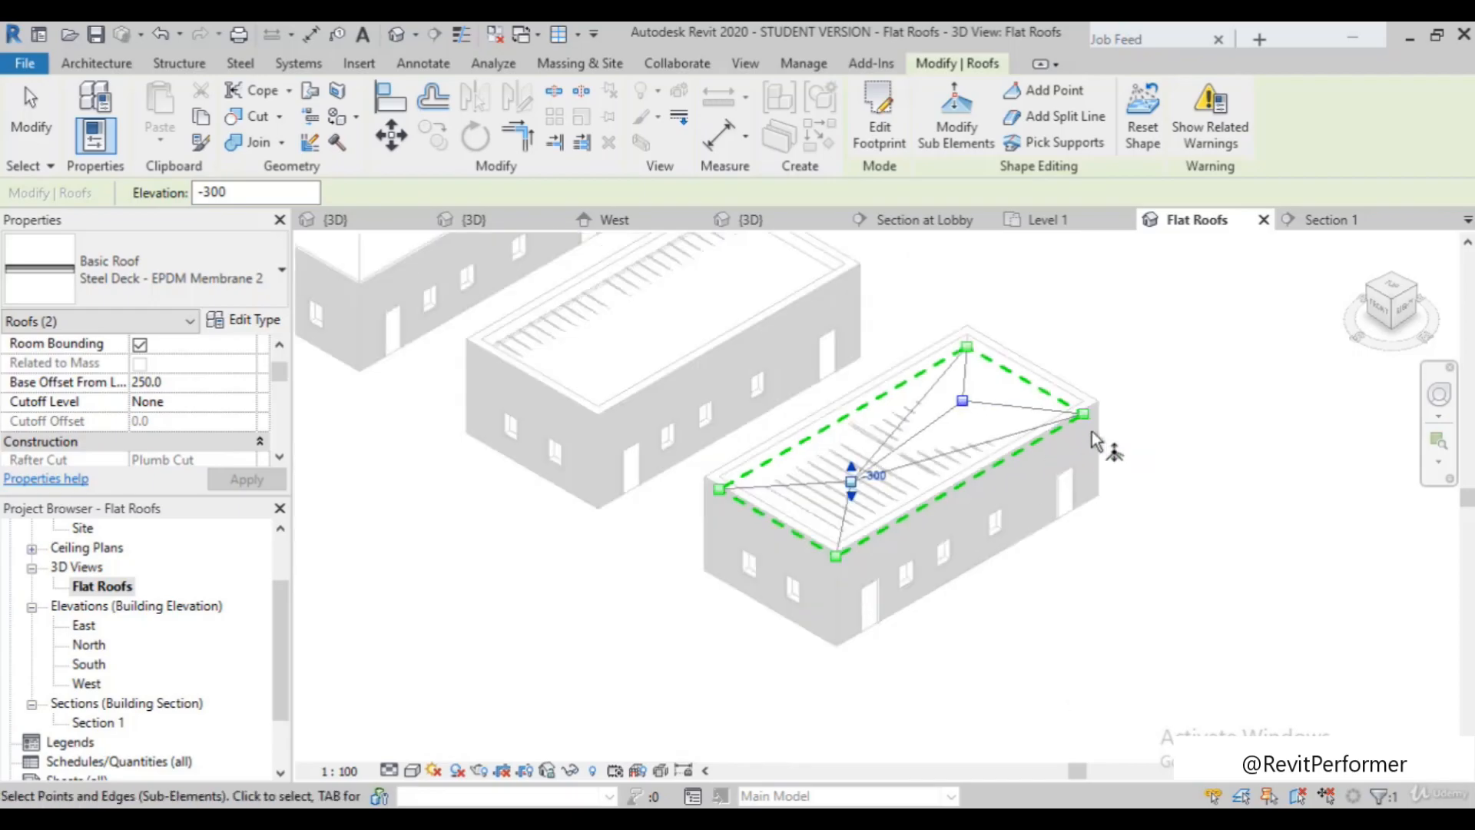
click(1175, 436)
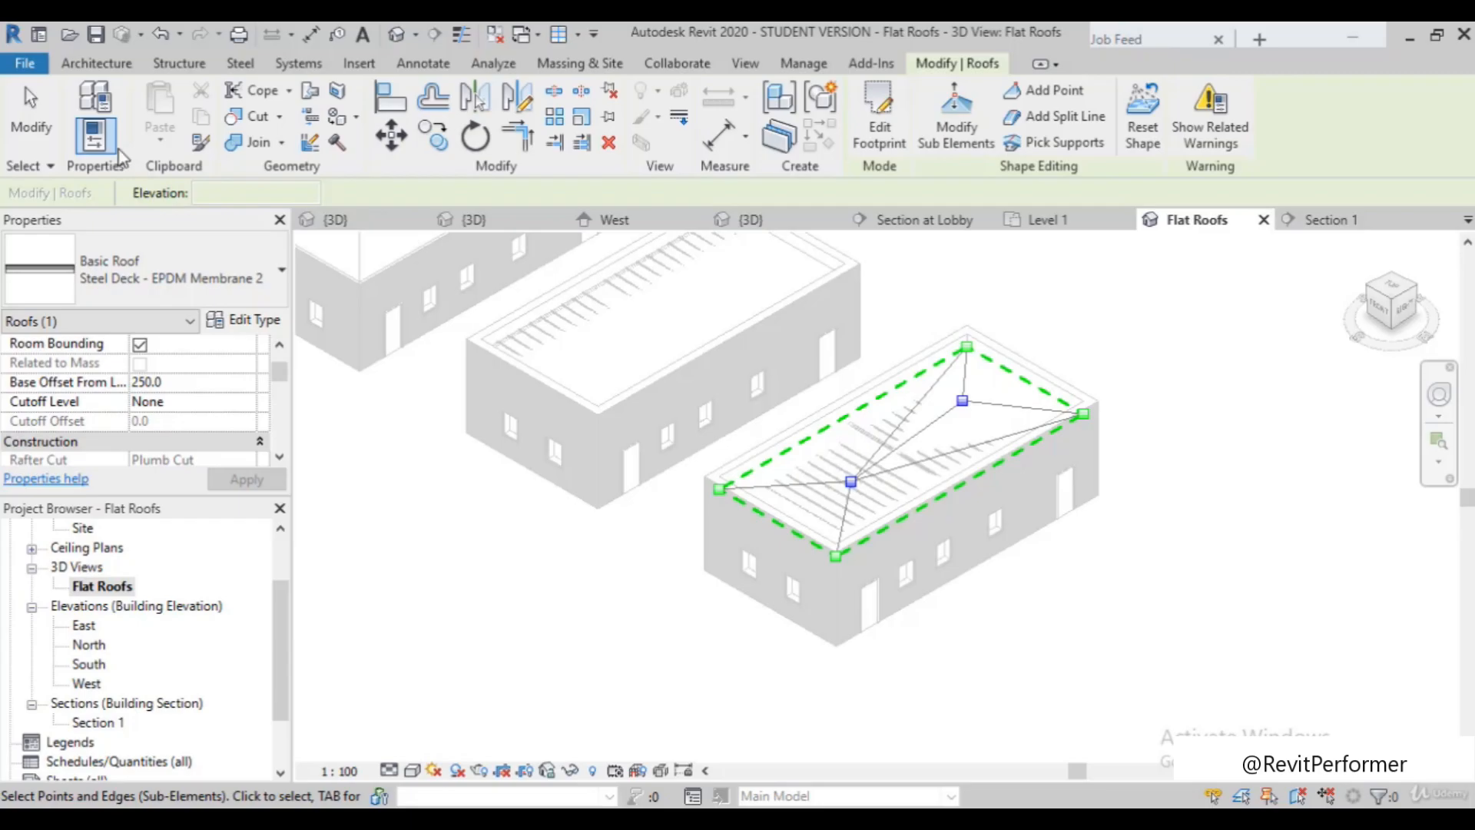
click(30, 111)
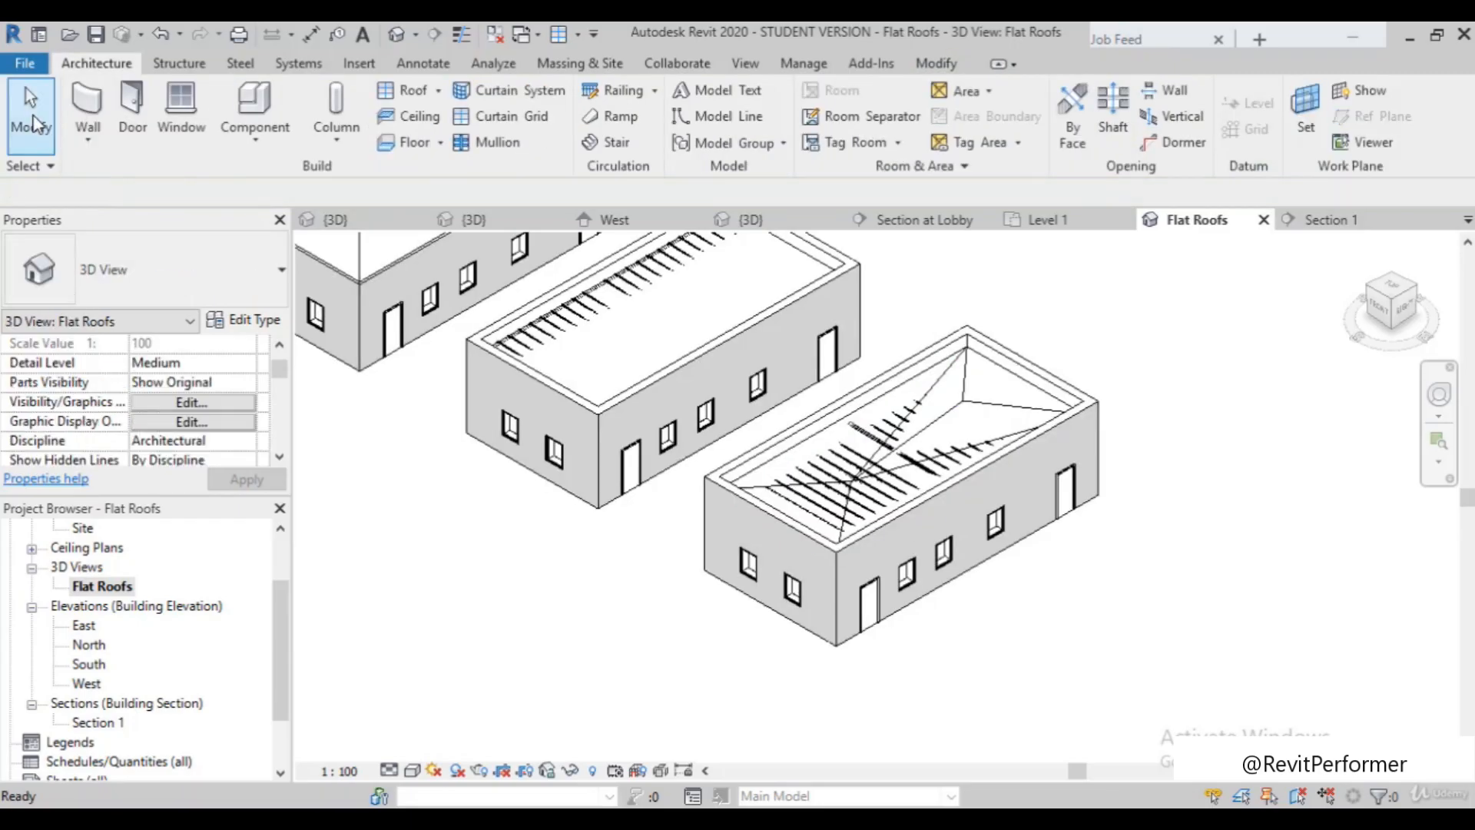
Open the Section 1 view and zoom in on the end building with the reshaped flat roof
scroll(950, 423, up, 3)
scroll(674, 435, down, 2)
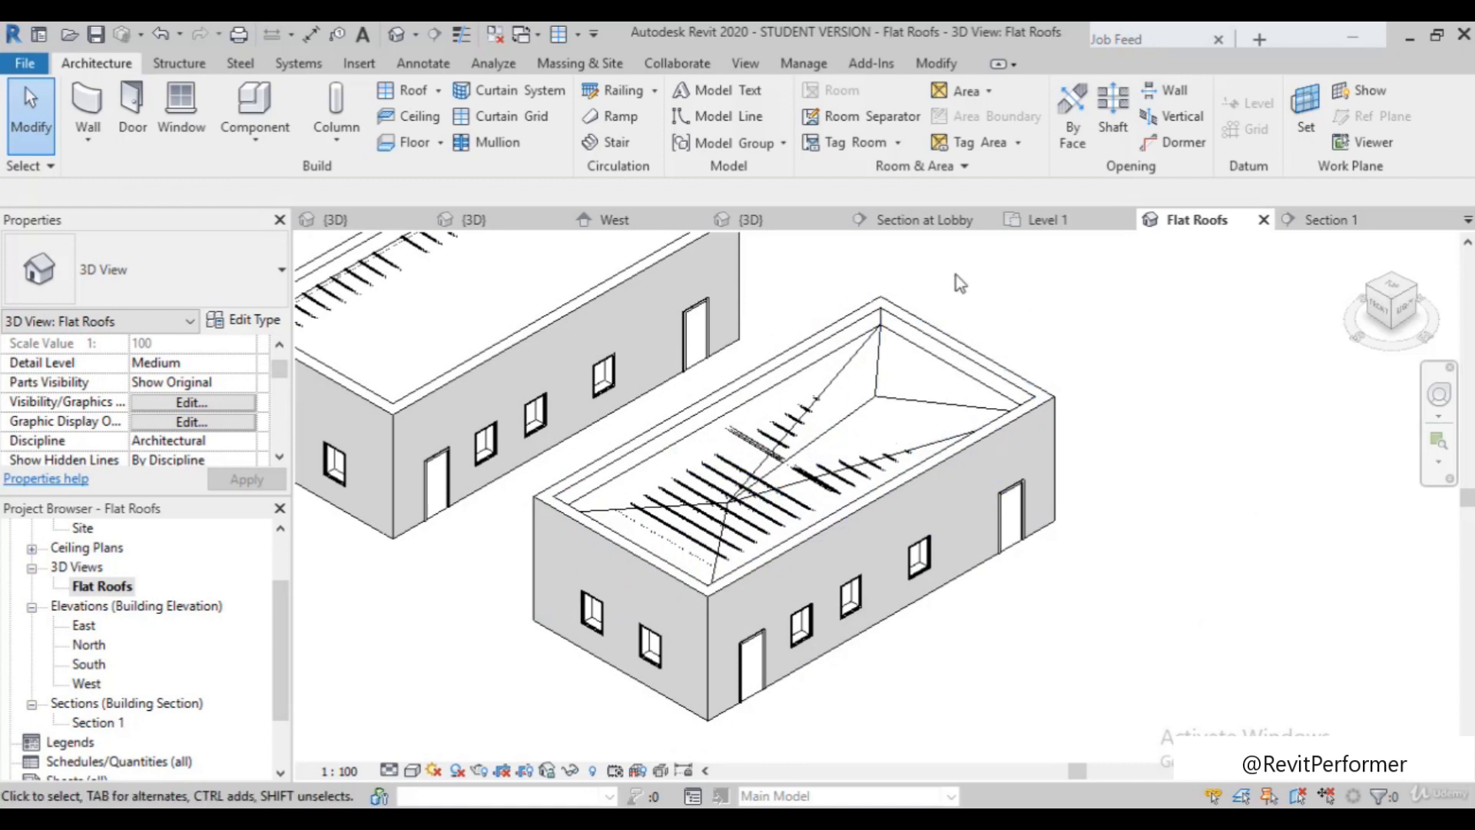
double_click(117, 725)
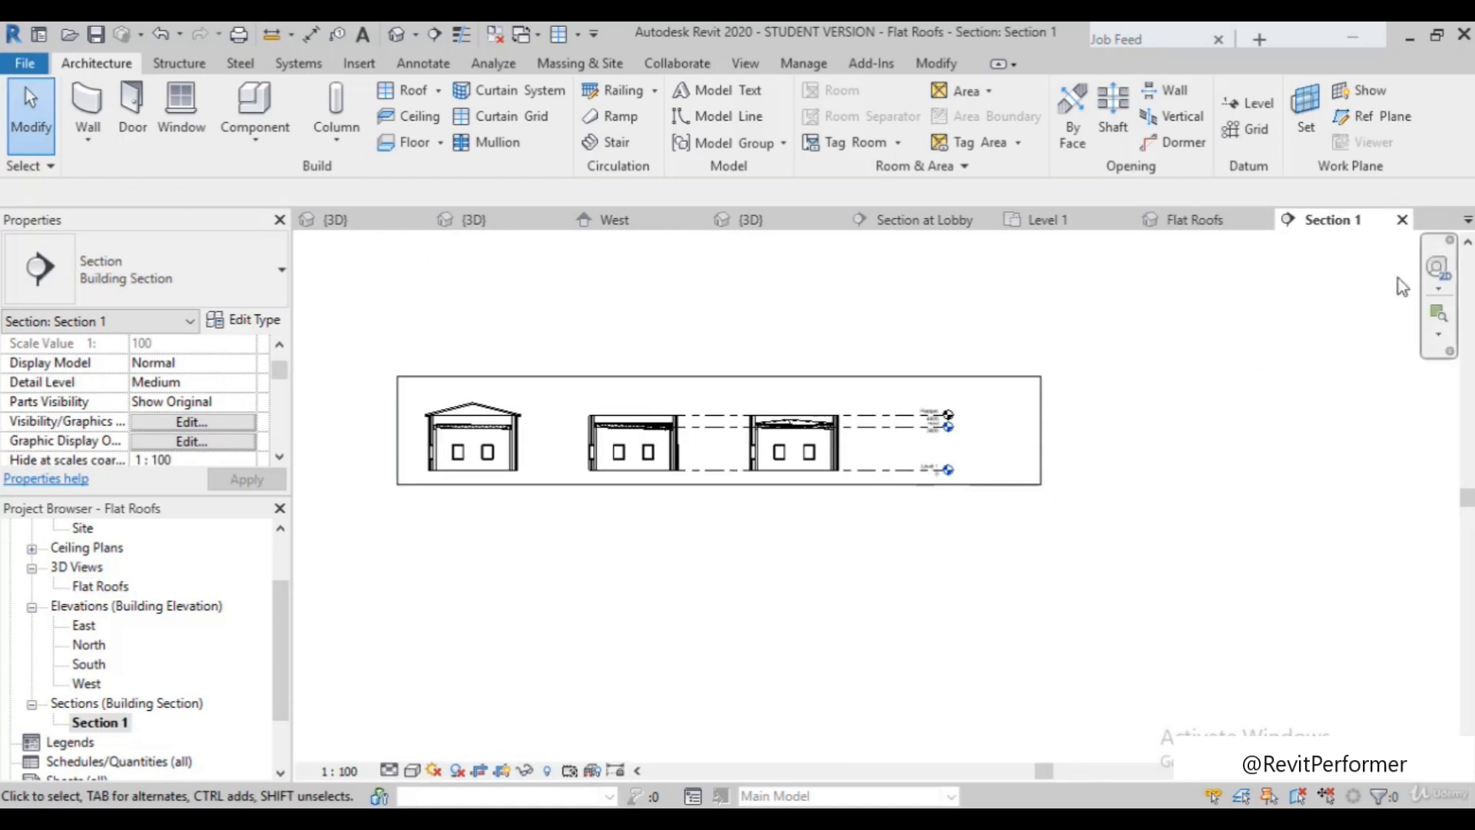
click(1438, 309)
drag(722, 388, 889, 504)
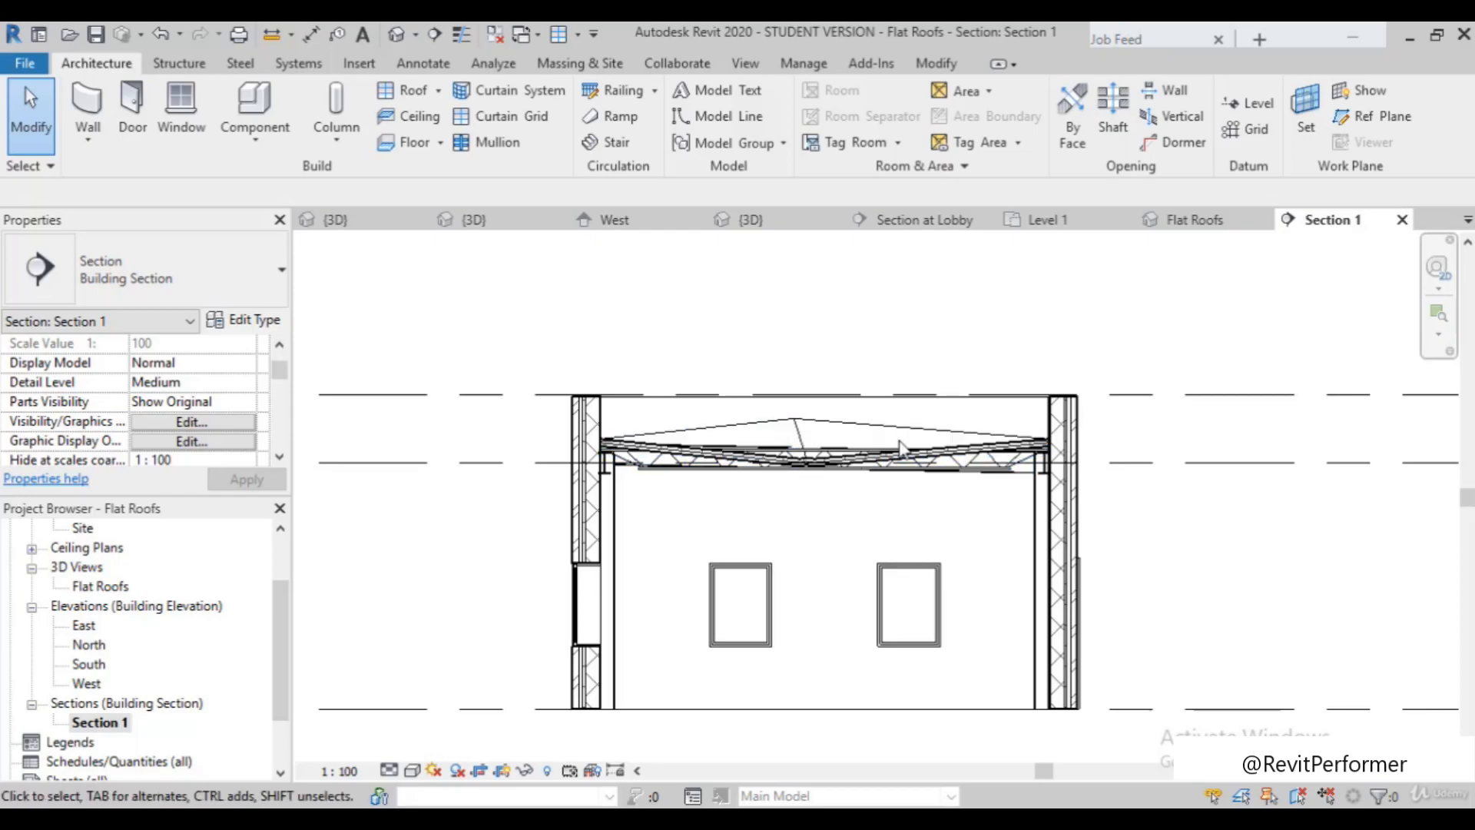
Examine in the section how the sloped steel deck roof sits against the bar joists beneath it
scroll(902, 448, up, 2)
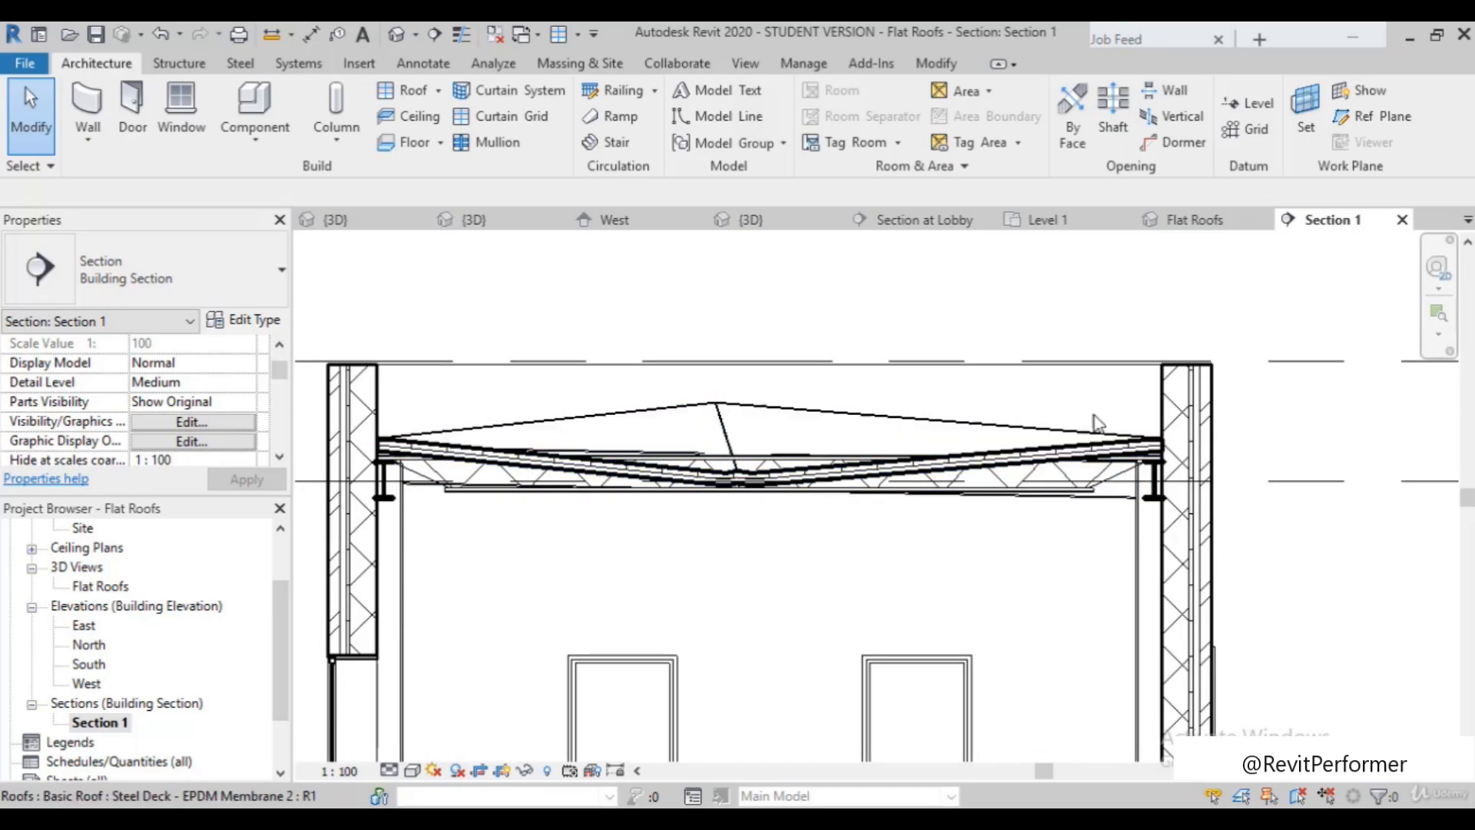
scroll(567, 527, up, 2)
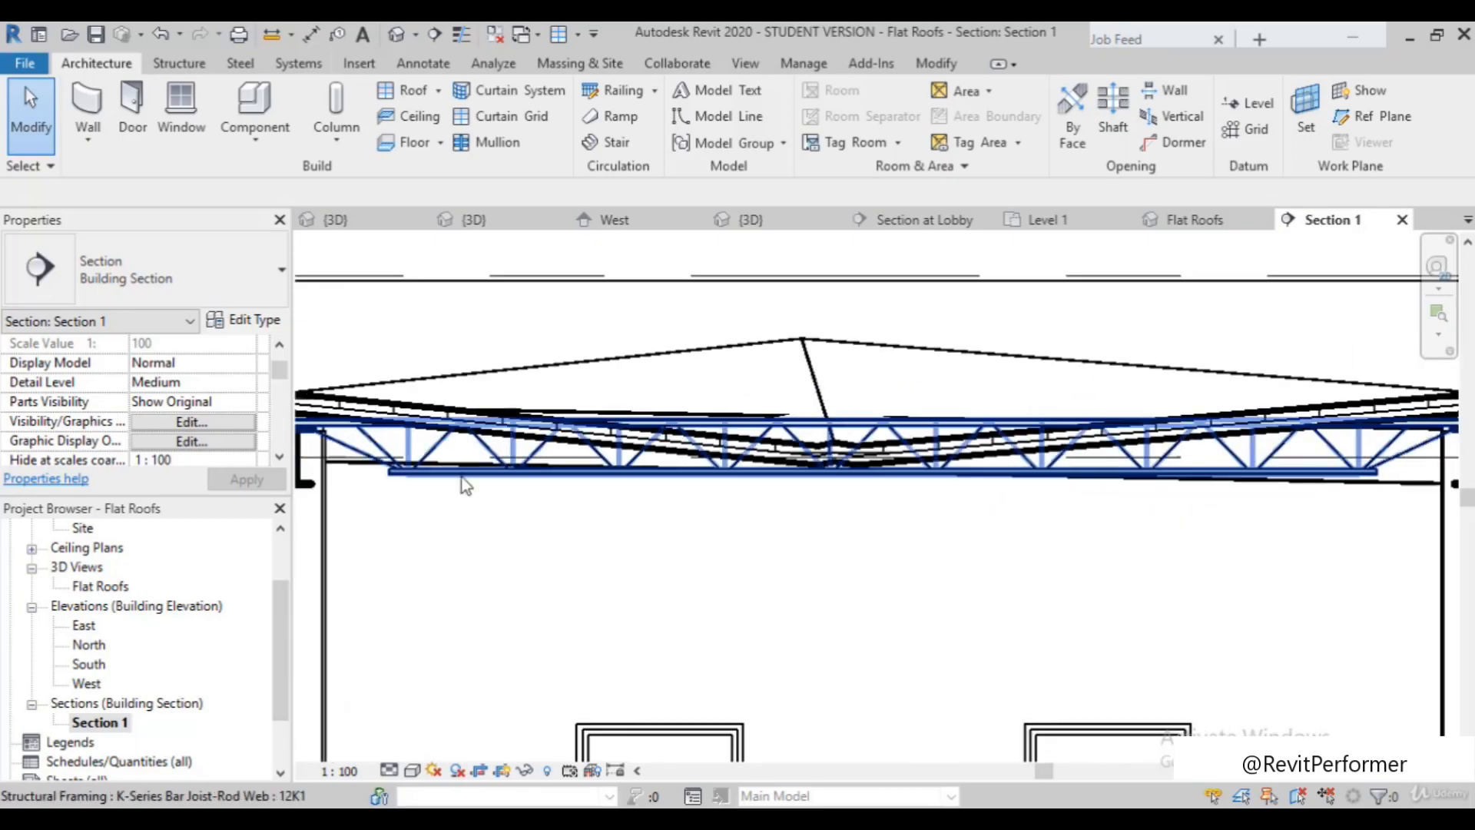
scroll(699, 415, down, 1)
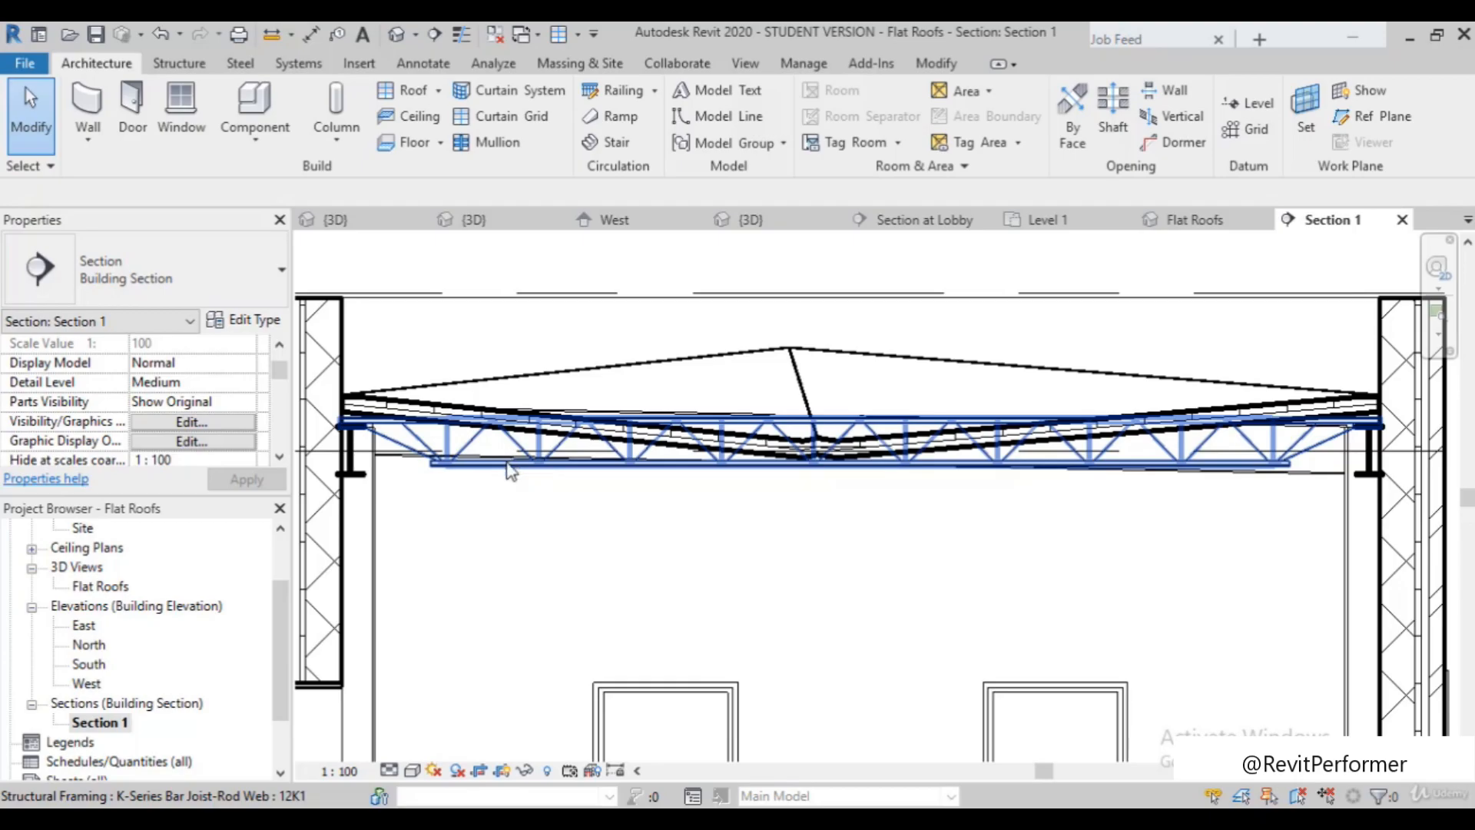
scroll(1076, 470, up, 2)
scroll(1076, 470, down, 2)
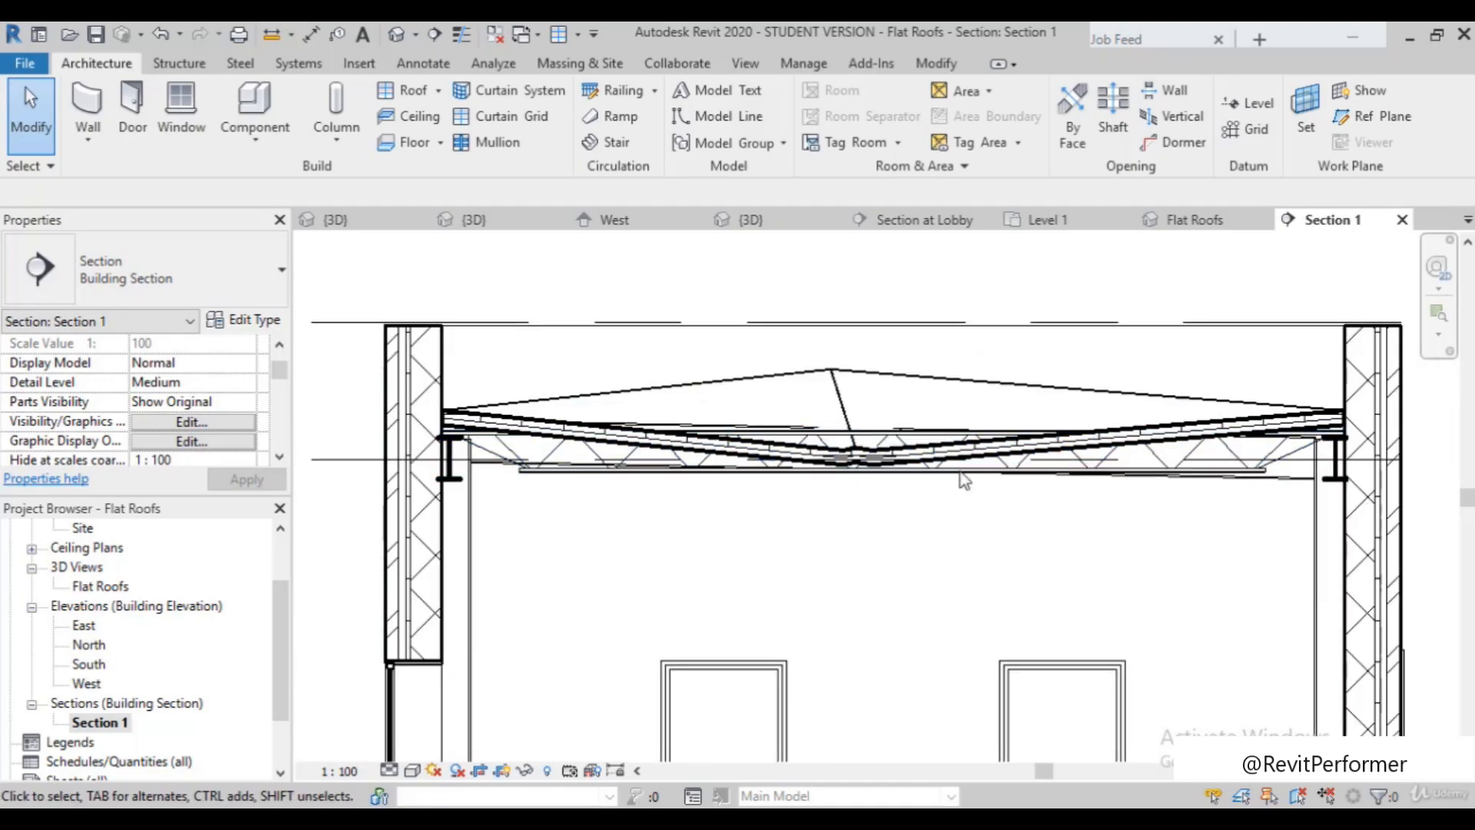
scroll(847, 479, up, 2)
scroll(847, 479, down, 2)
scroll(690, 491, up, 2)
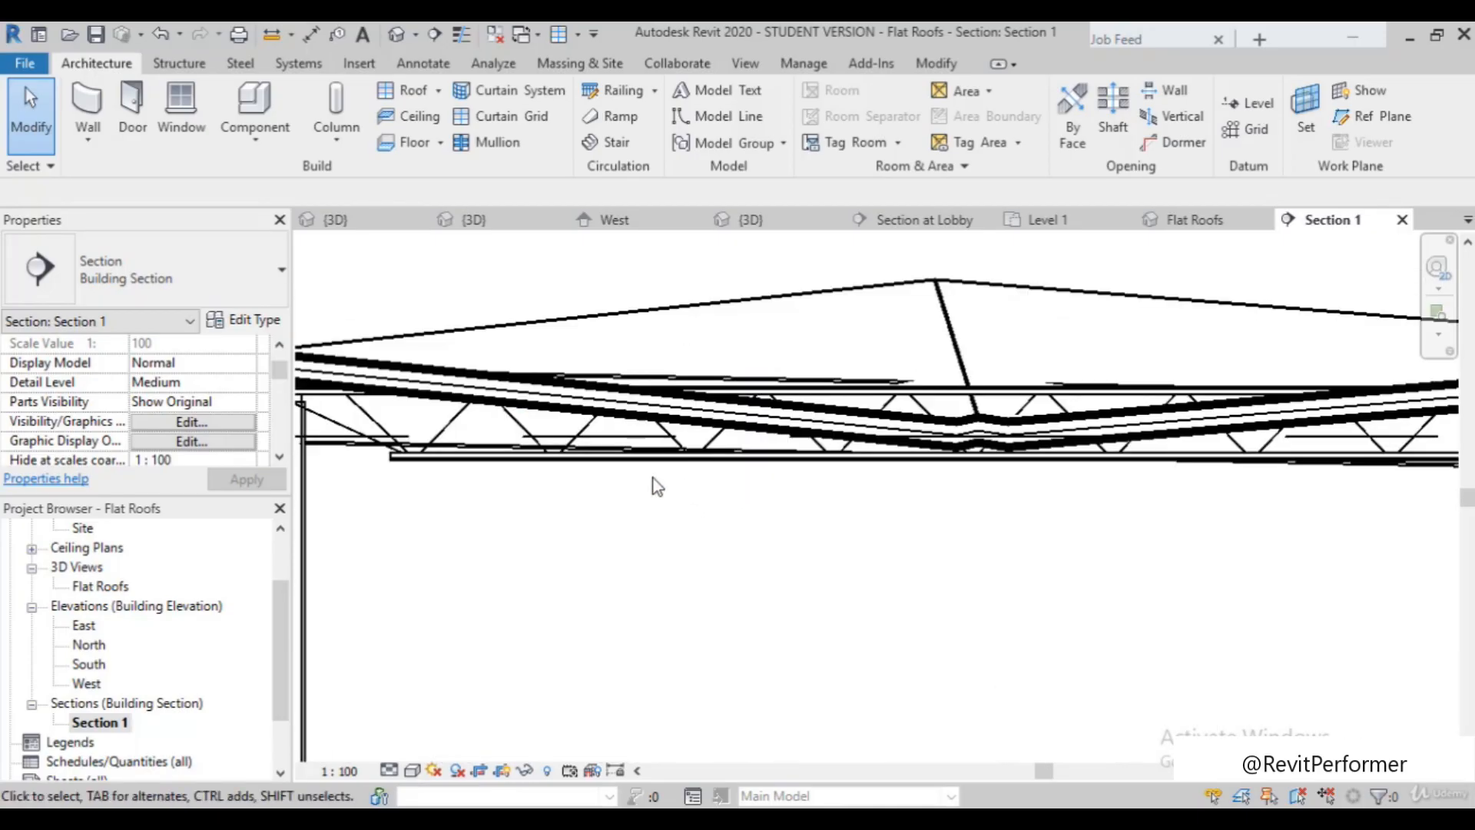
scroll(1007, 494, down, 2)
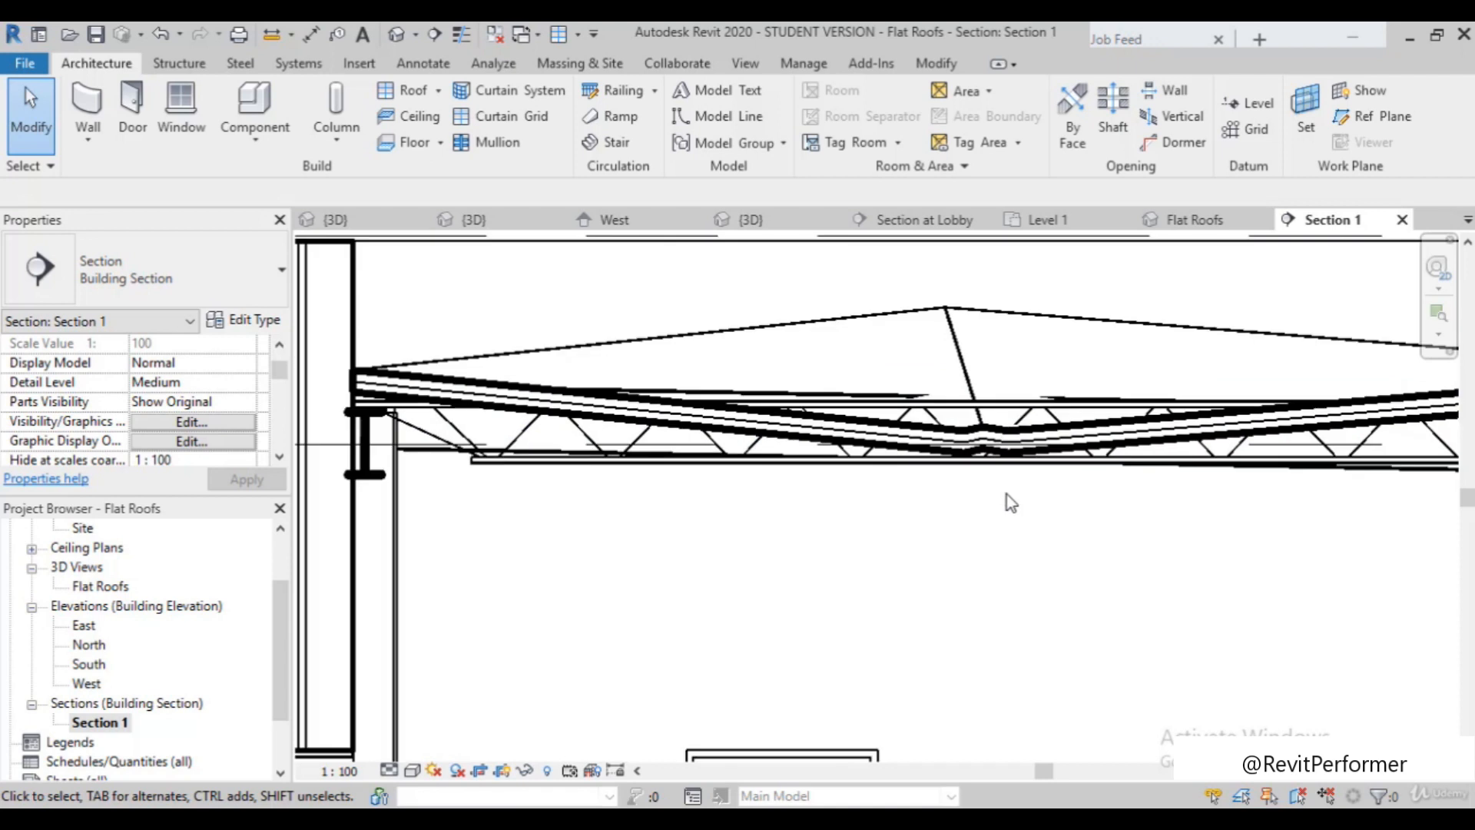
scroll(980, 494, down, 2)
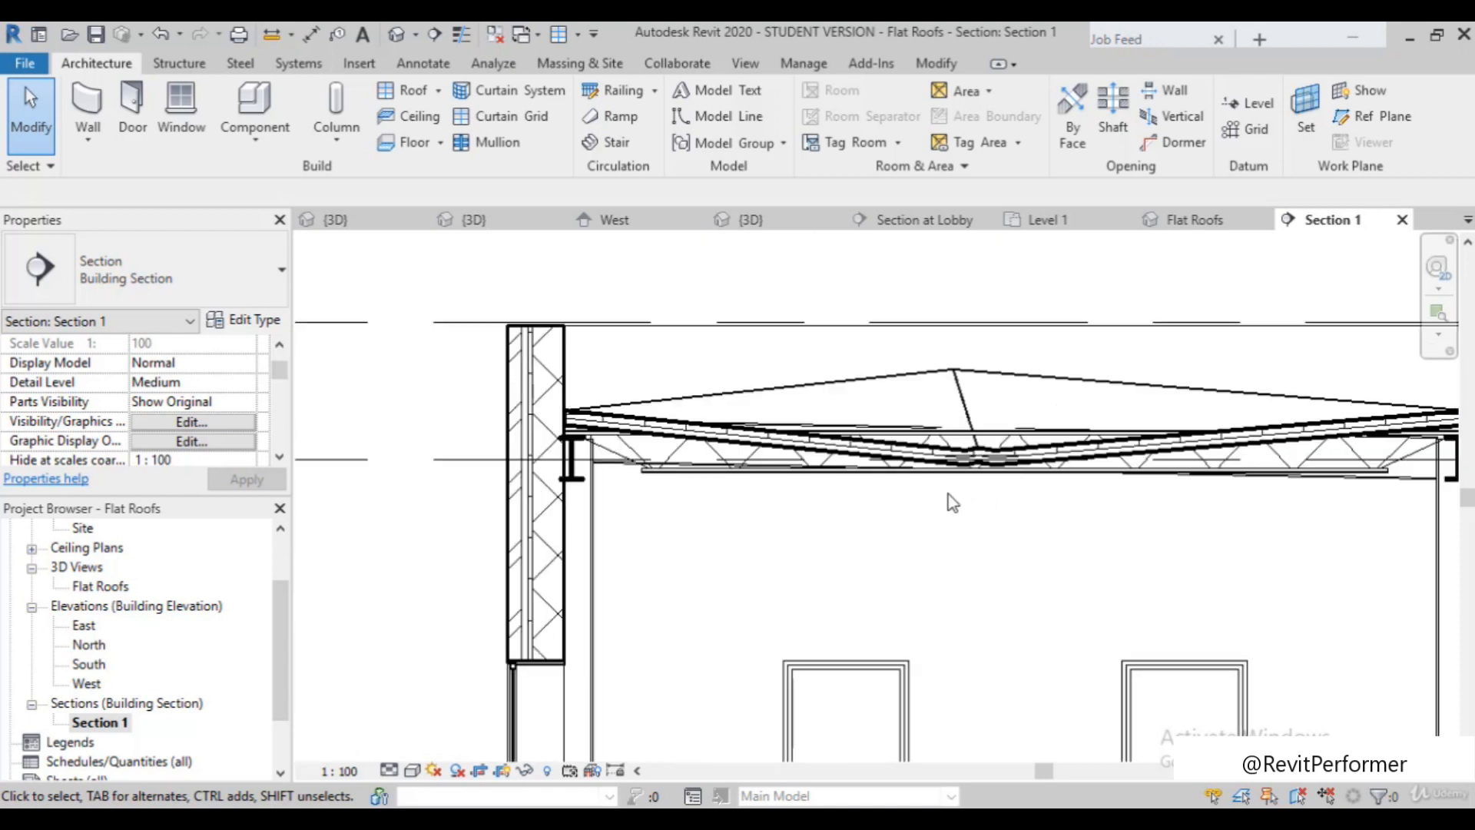
scroll(953, 502, down, 2)
scroll(837, 453, down, 1)
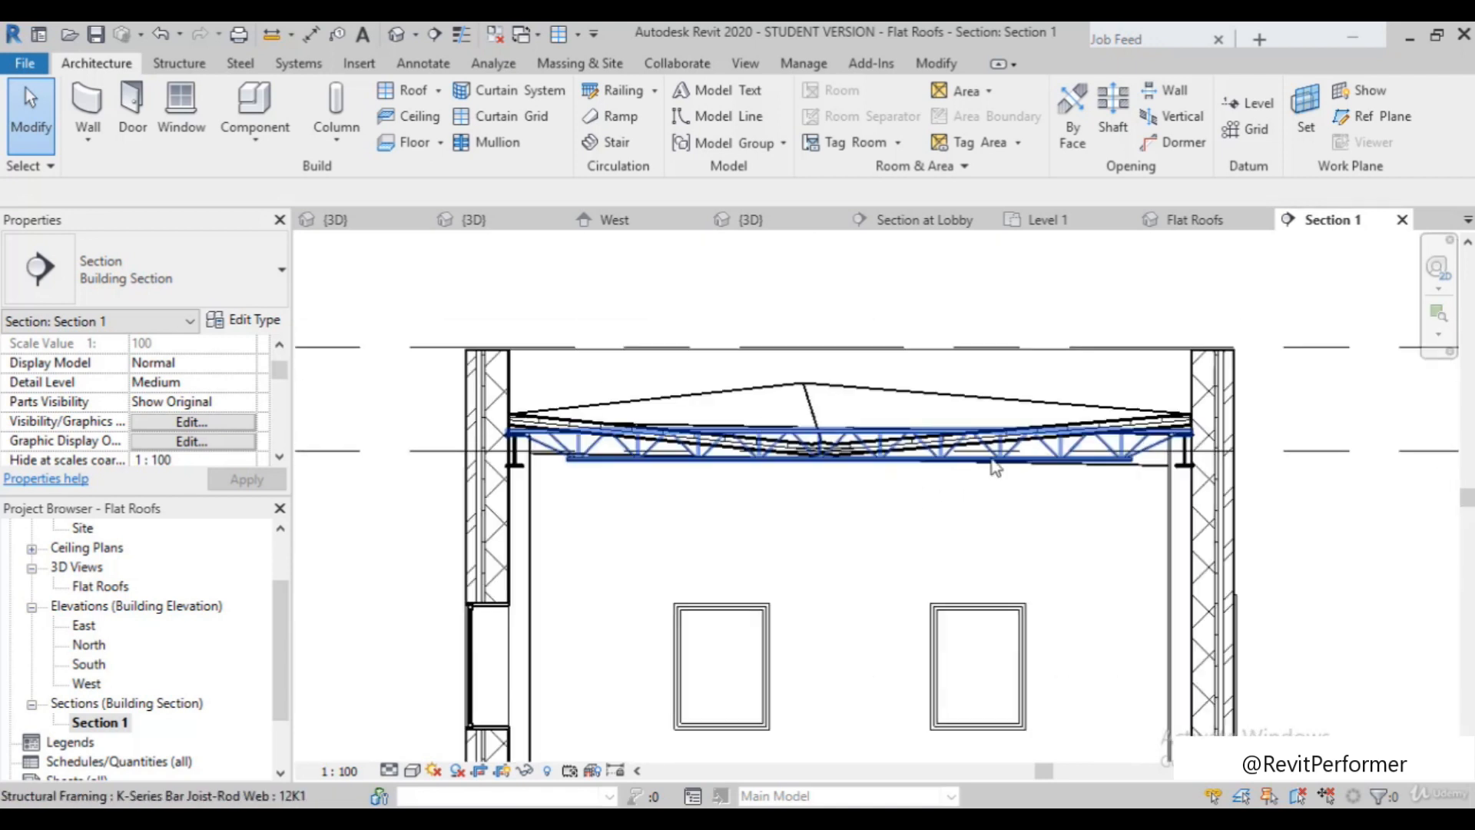
scroll(1012, 454, up, 2)
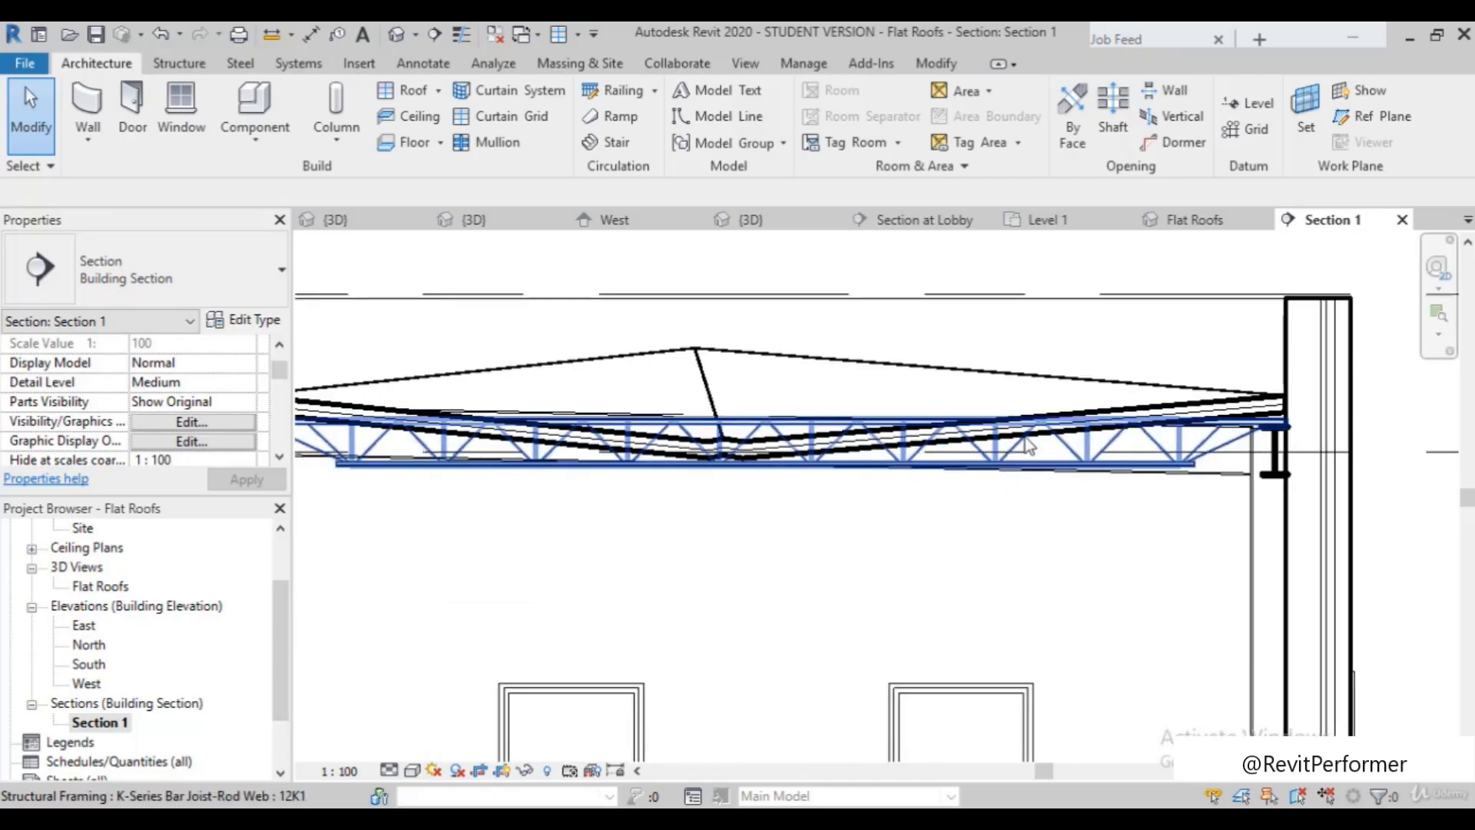
scroll(1073, 399, down, 3)
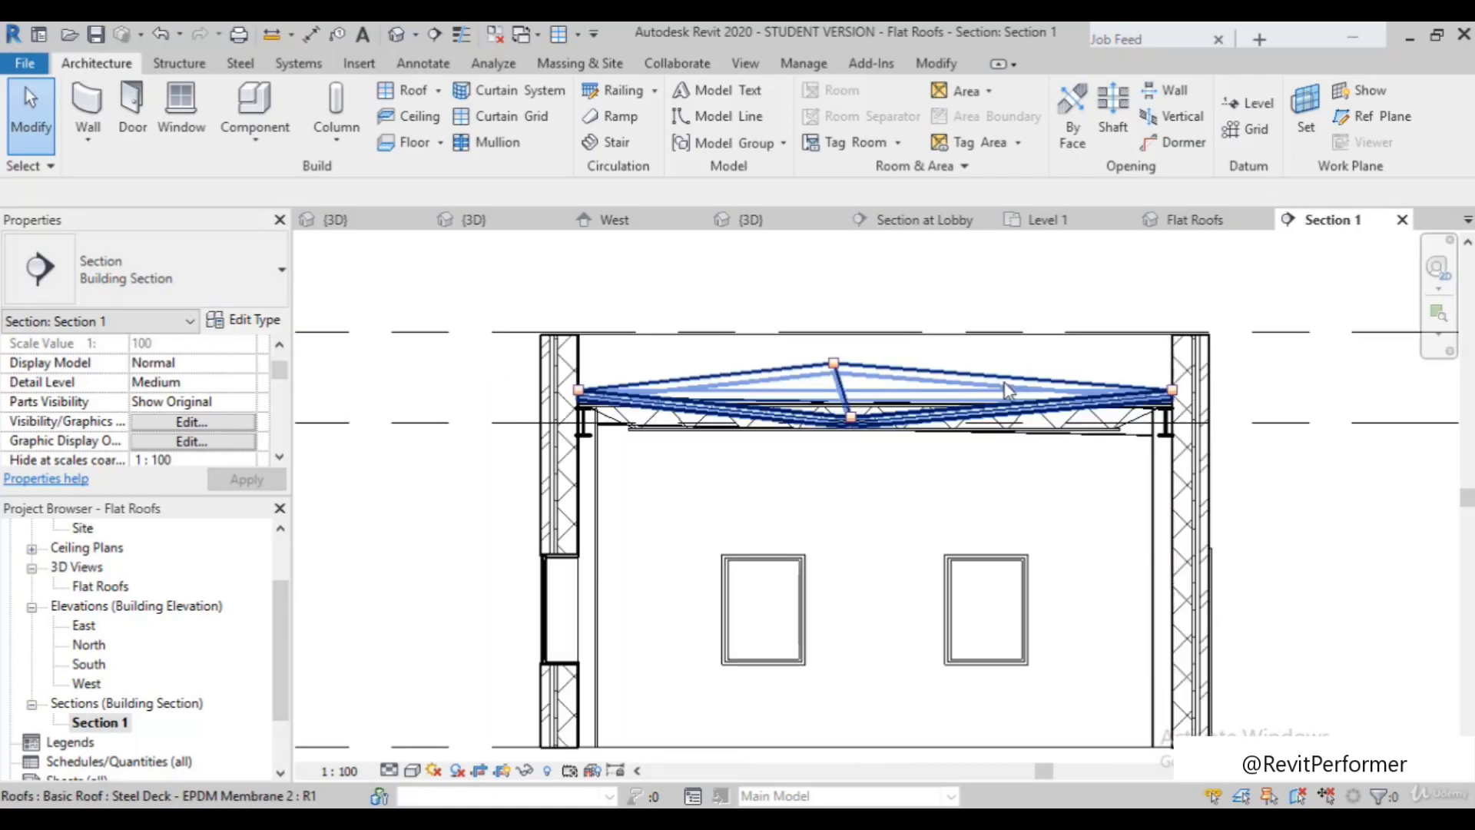
scroll(909, 455, down, 1)
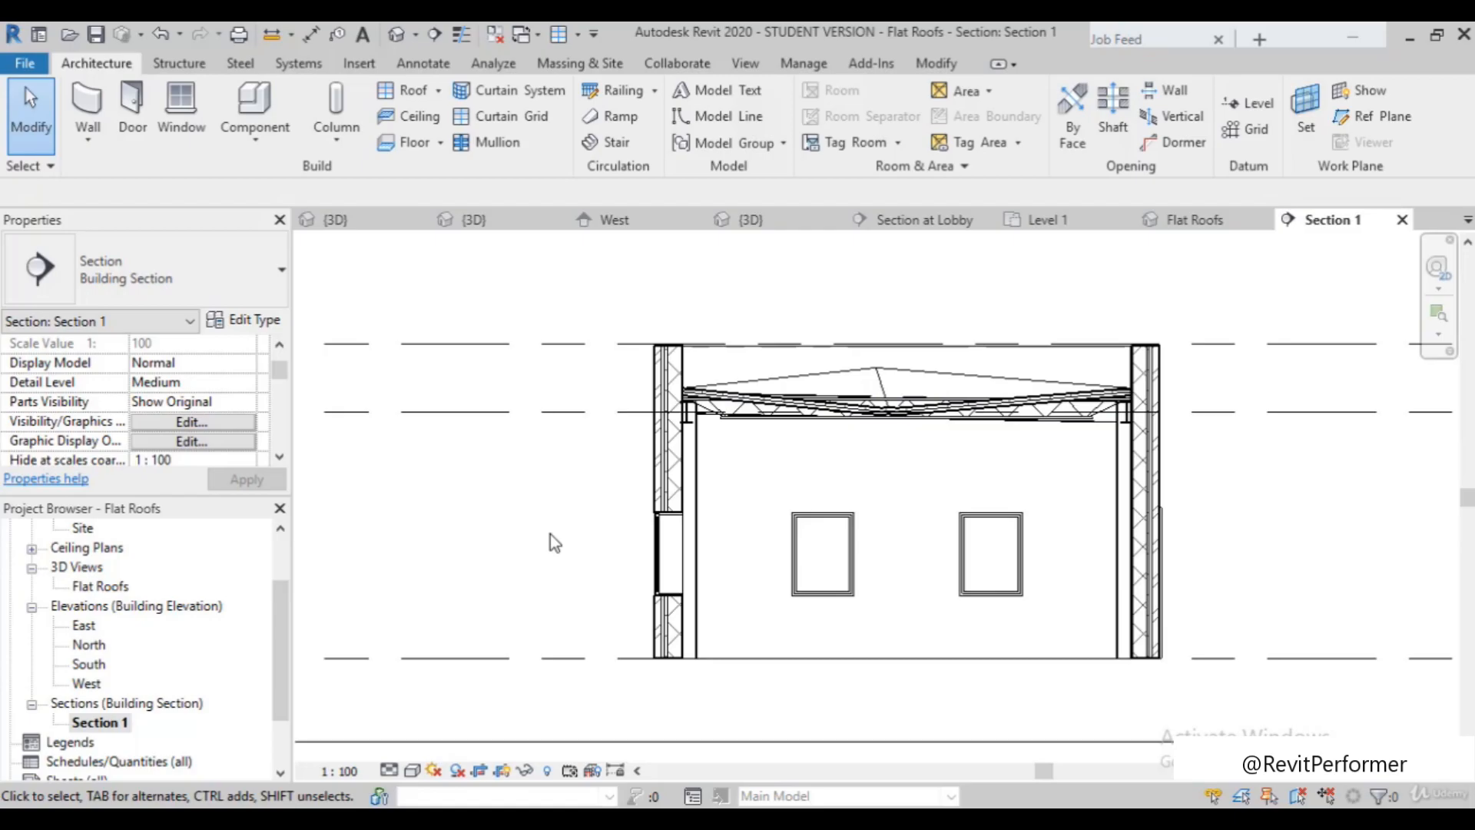
Return to the Flat Roofs 3D view and undo all the roof shape edits and sketch edits made so far
double_click(101, 586)
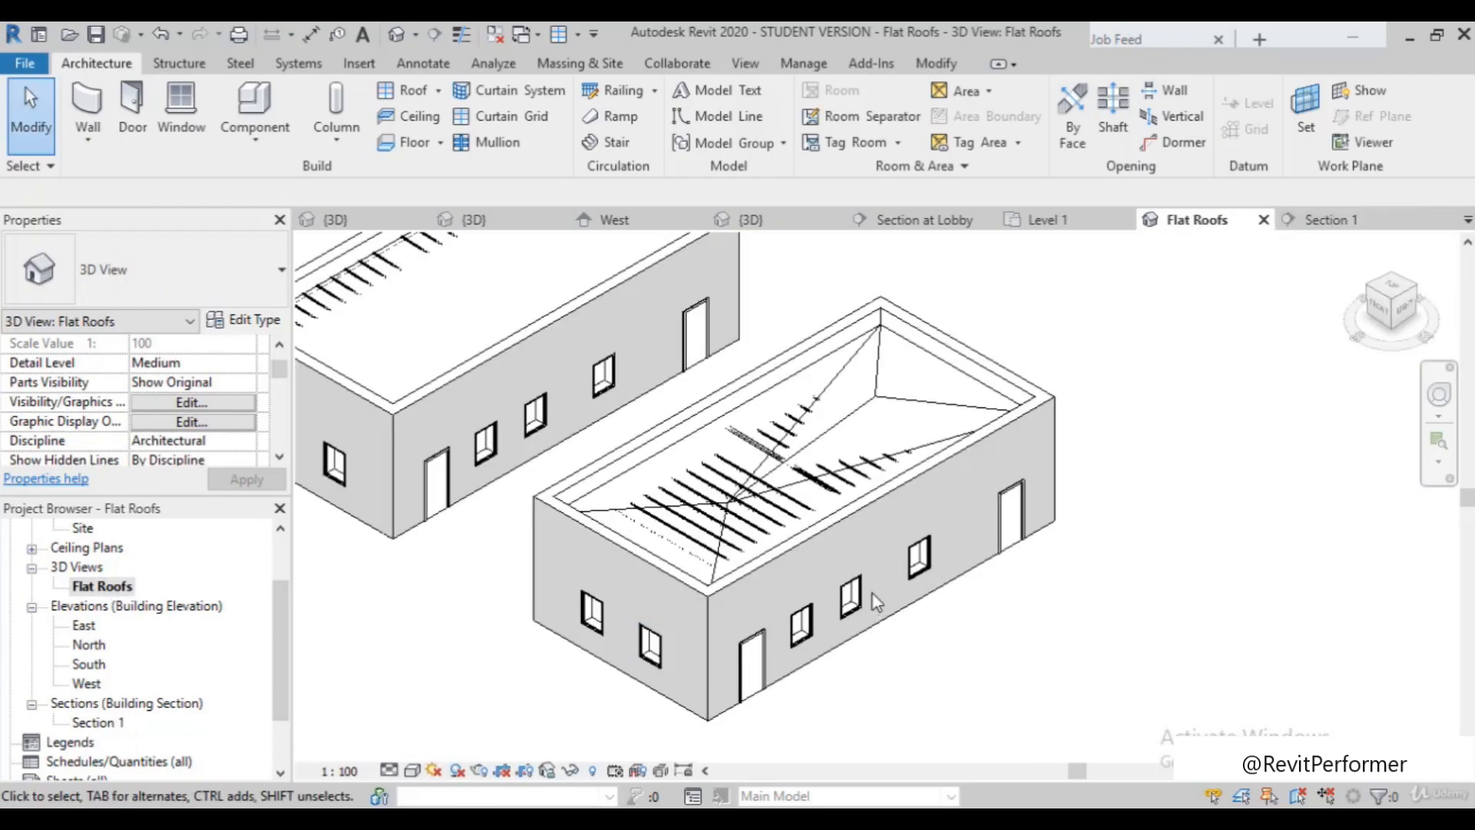
scroll(778, 536, up, 3)
scroll(868, 457, down, 3)
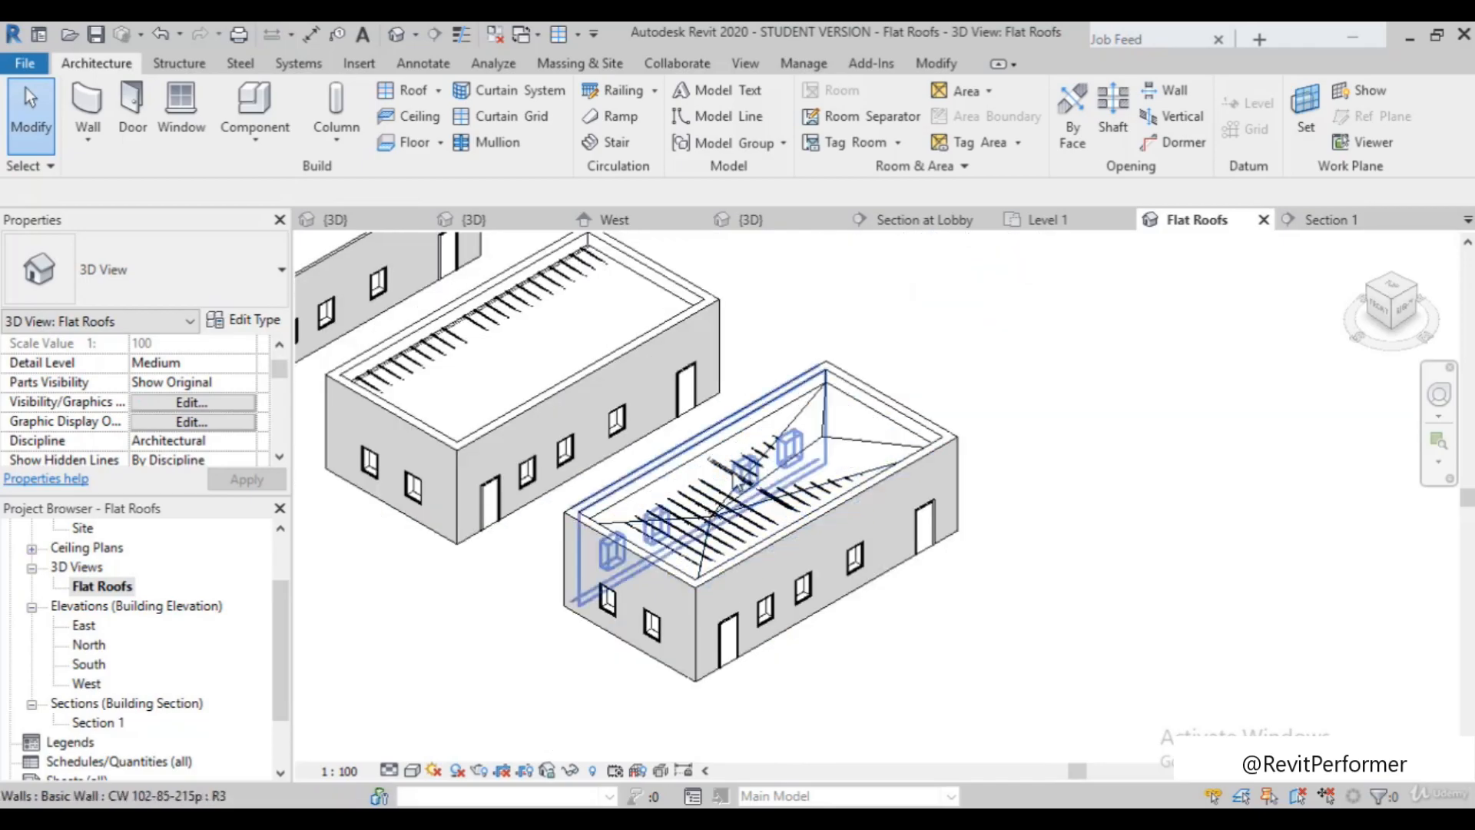
scroll(802, 468, up, 3)
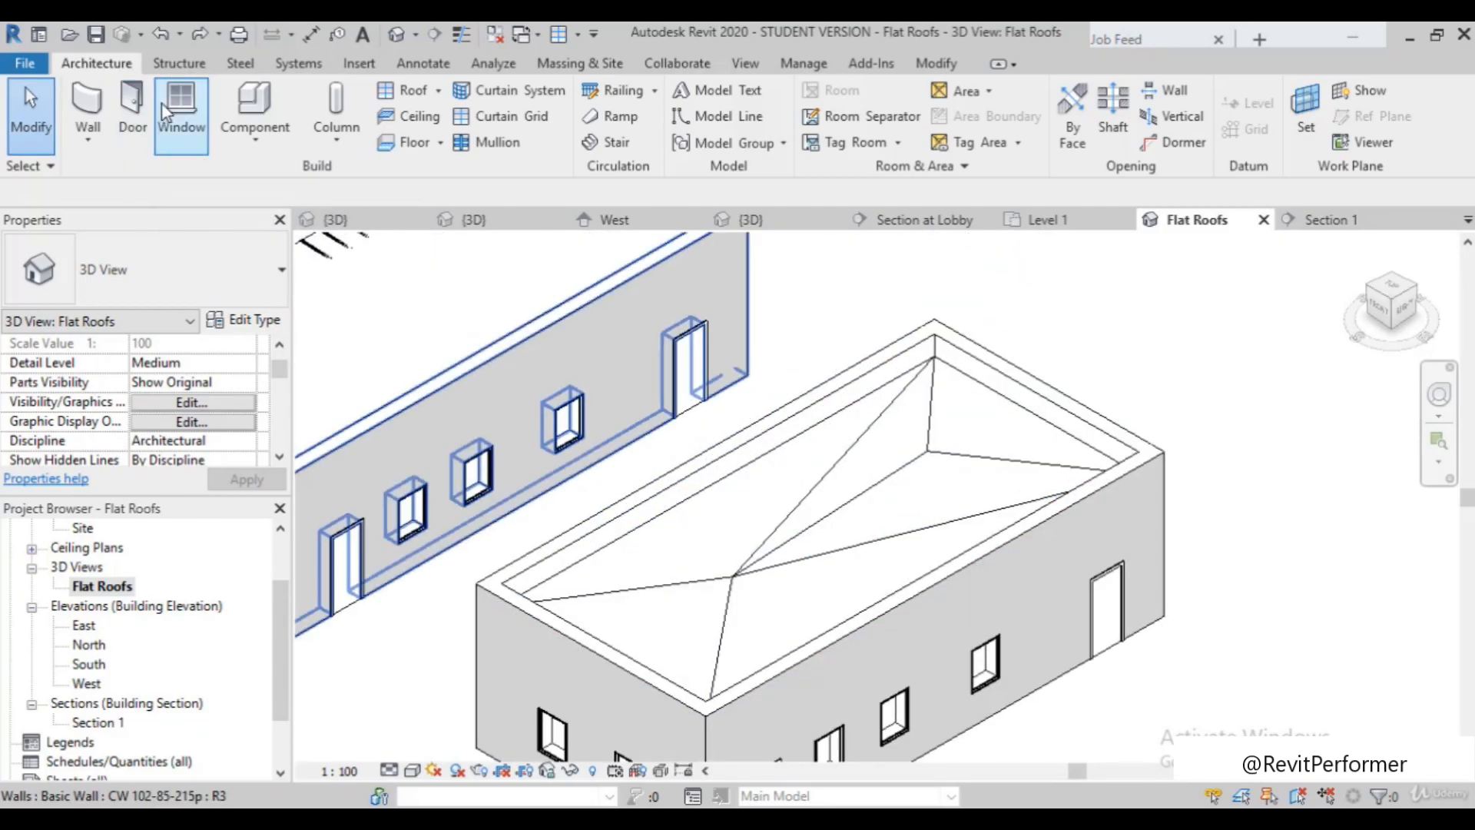
click(179, 36)
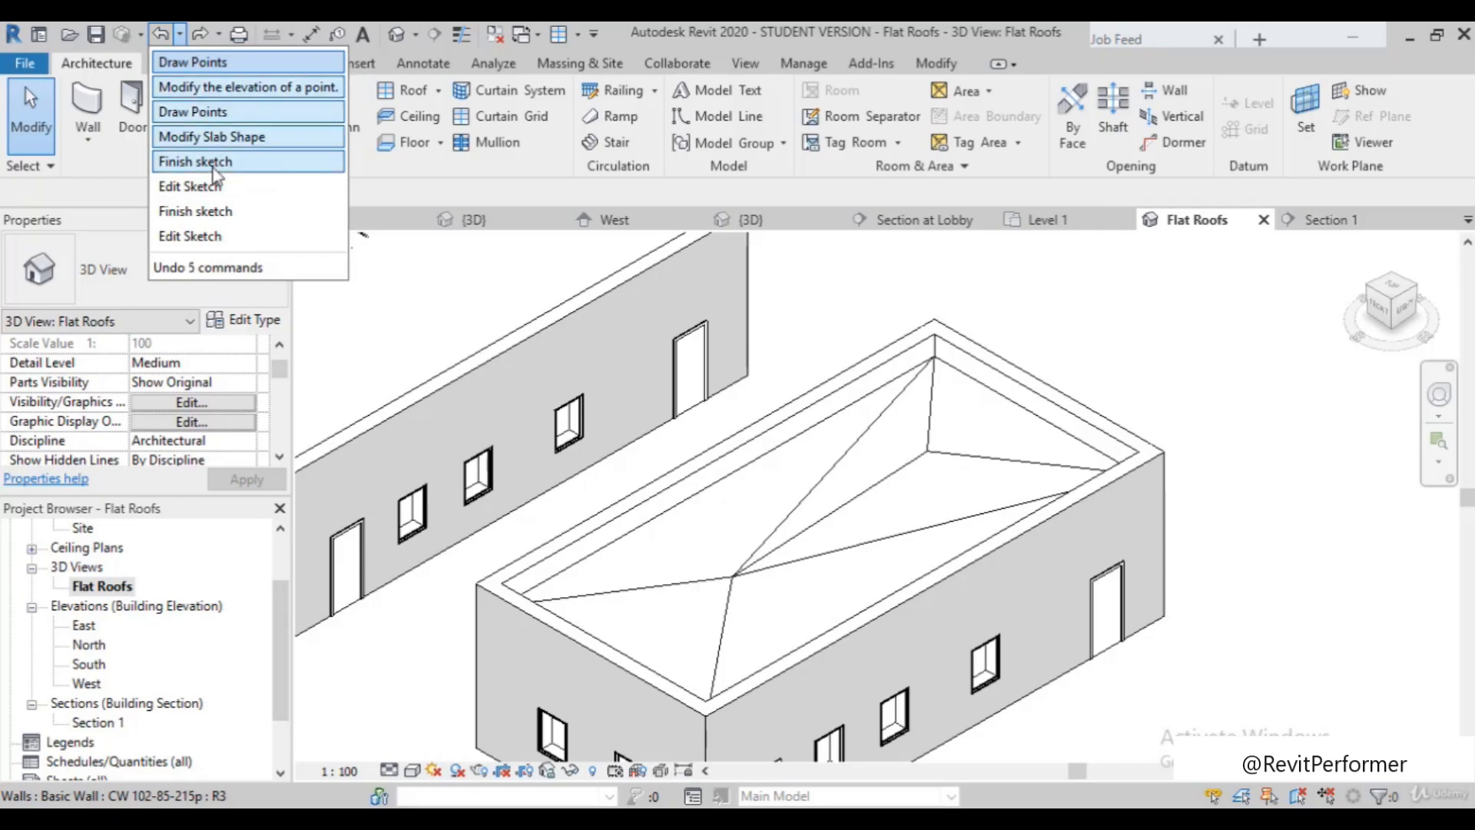
click(246, 238)
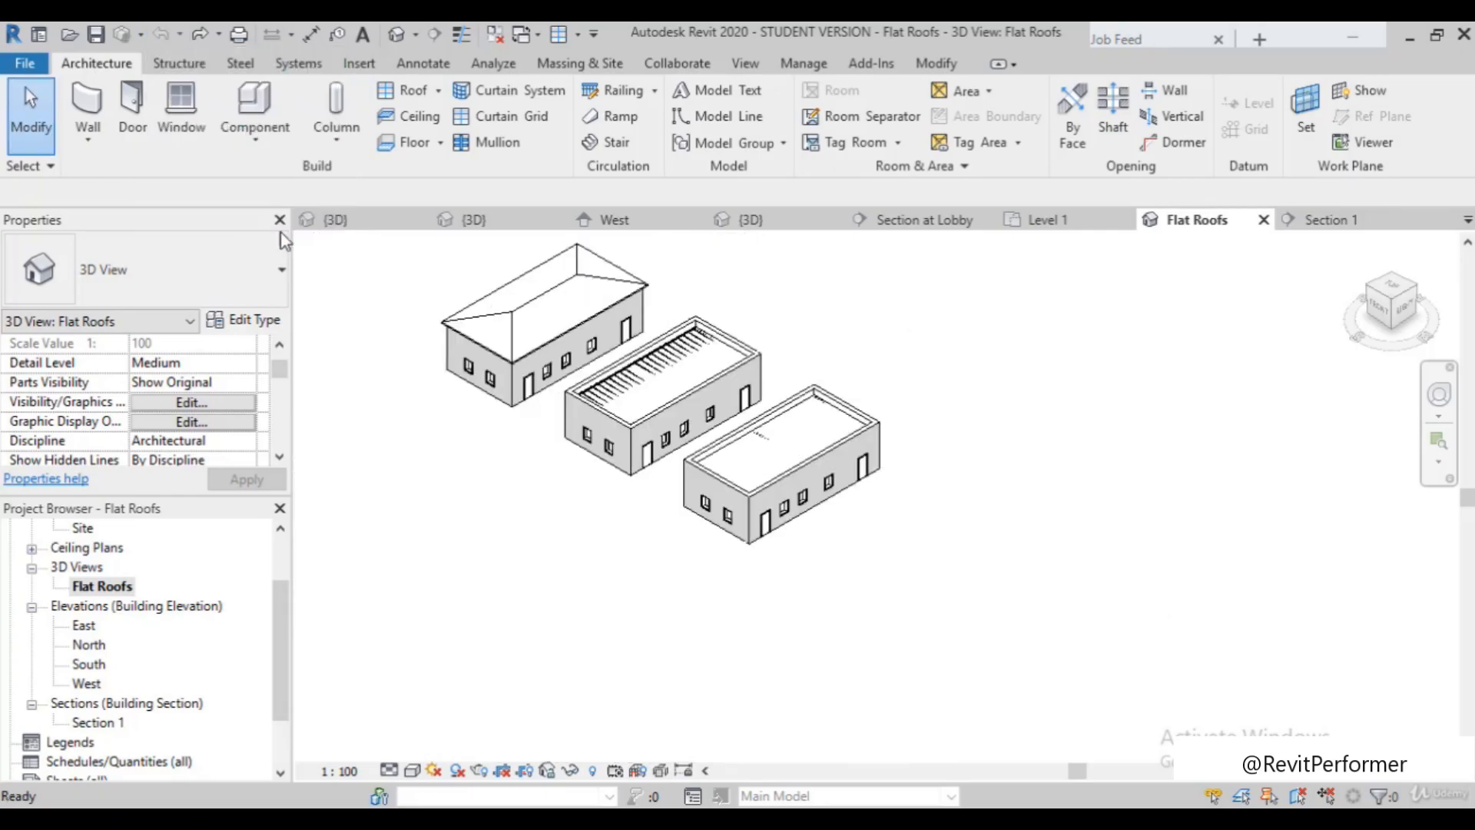
scroll(770, 464, up, 3)
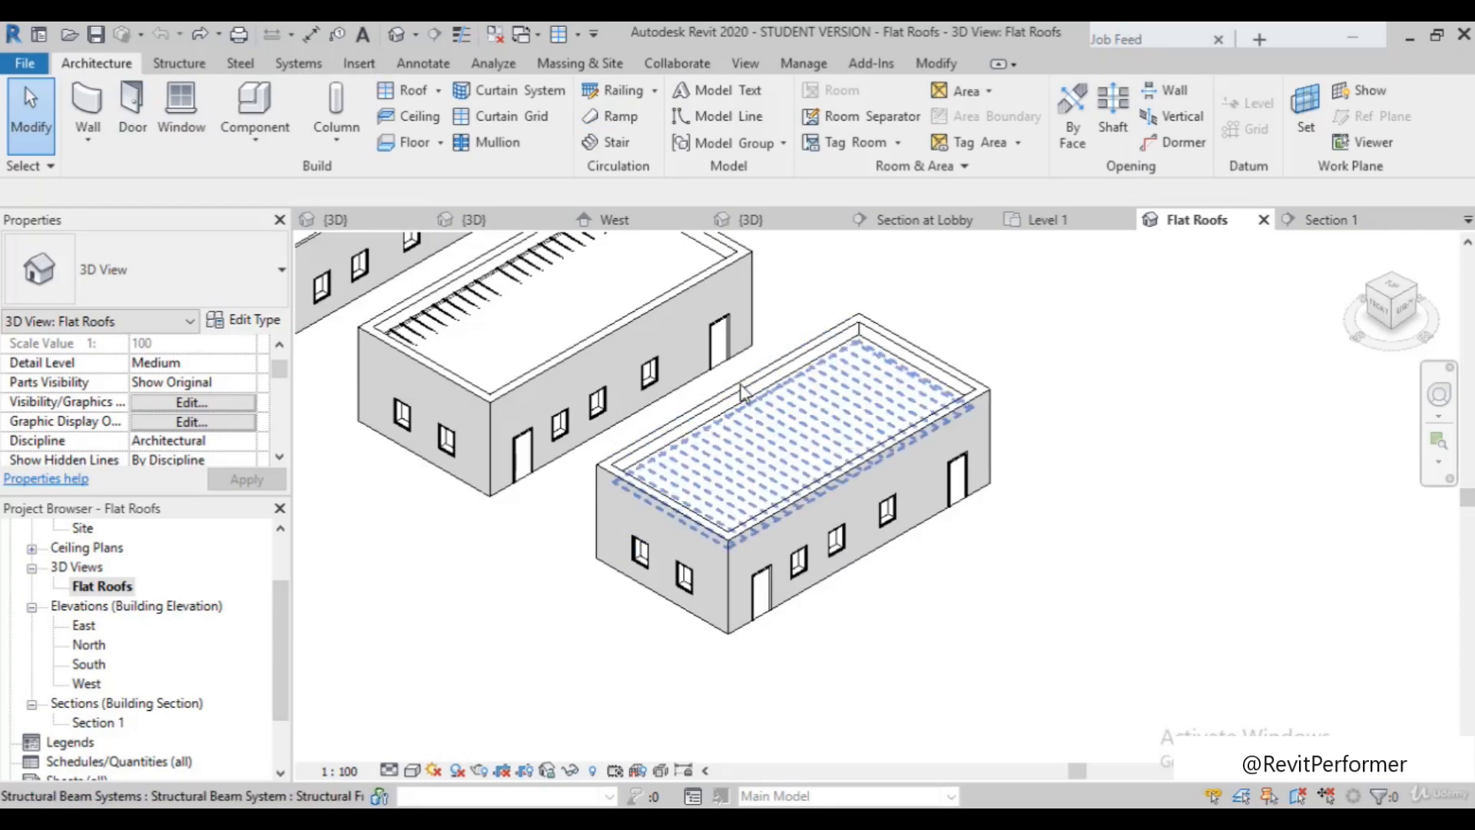
Add a split line inside the end building's flat roof, centred and parallel to the long edges, stopping short of both short edges
click(758, 412)
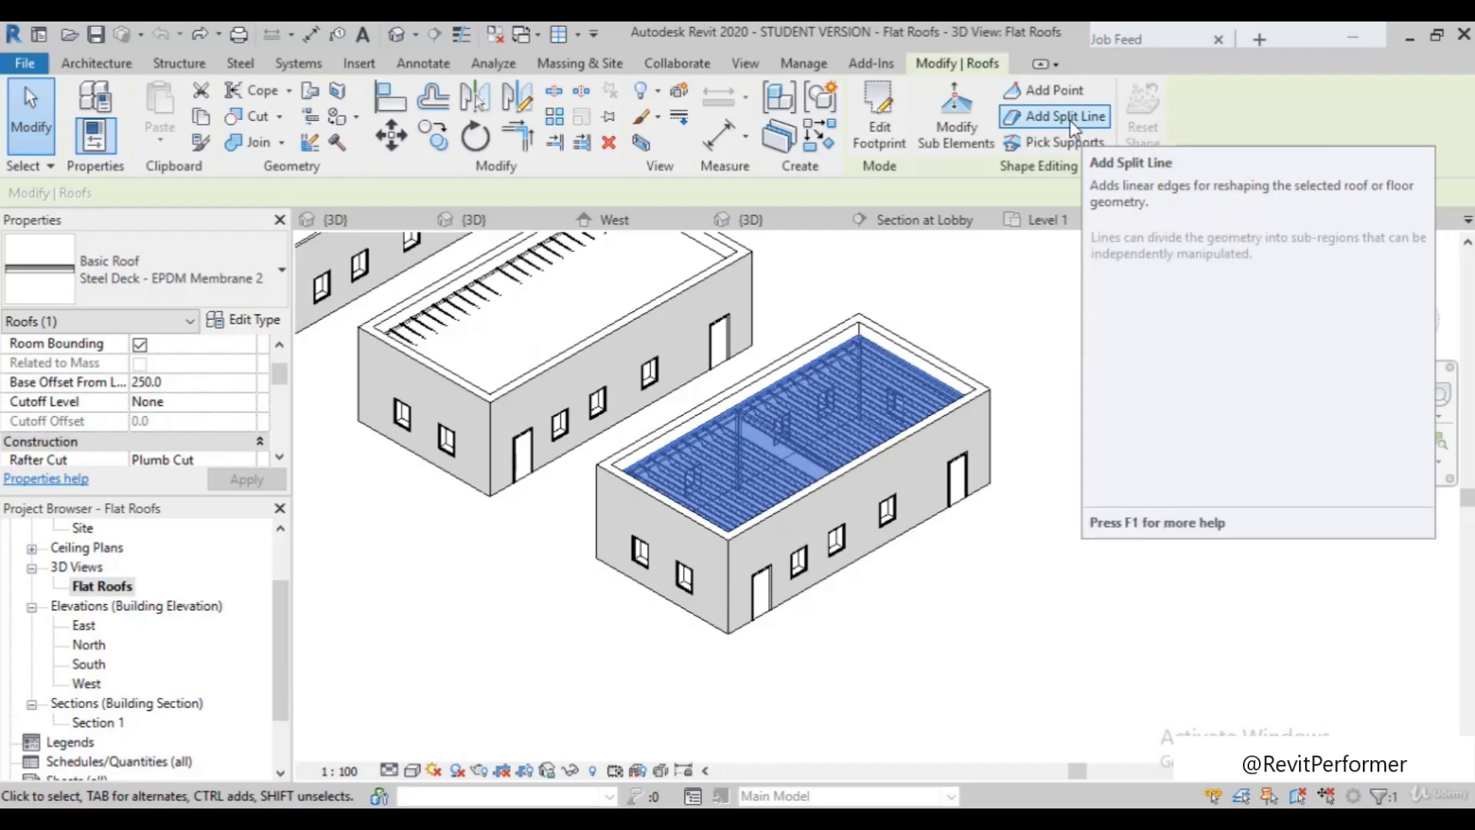
click(1071, 121)
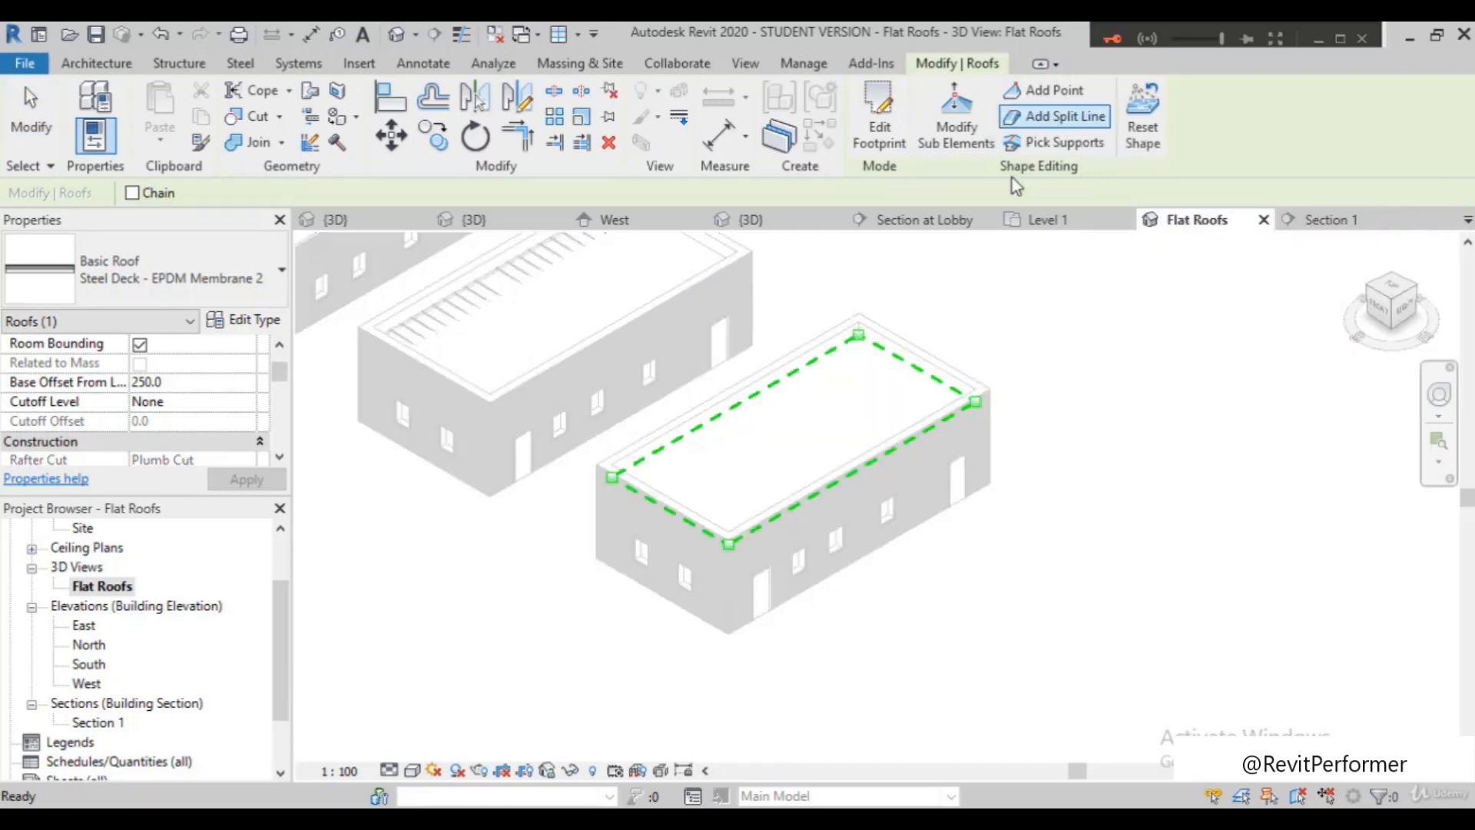
scroll(734, 468, up, 1)
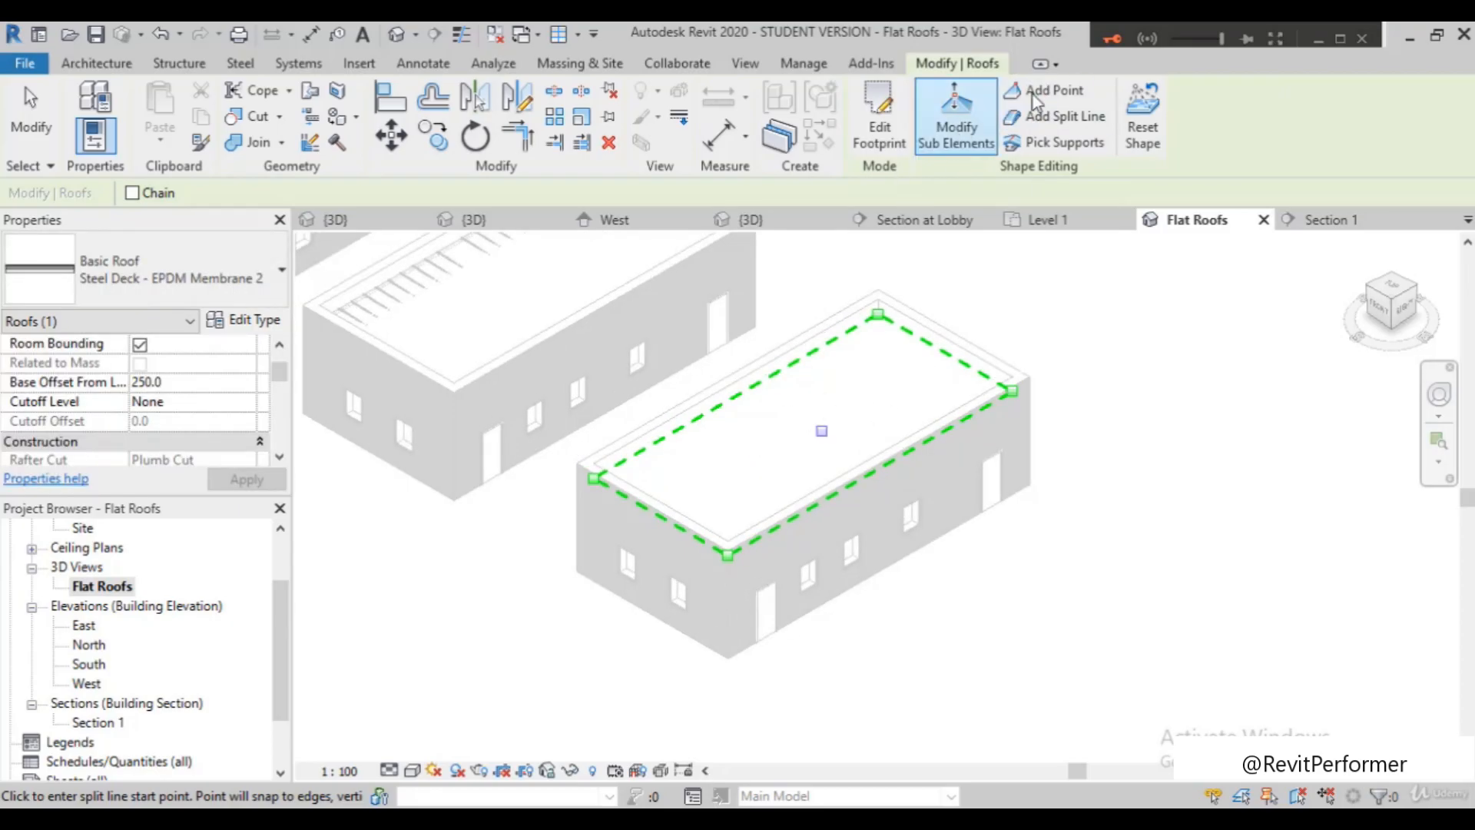
click(745, 464)
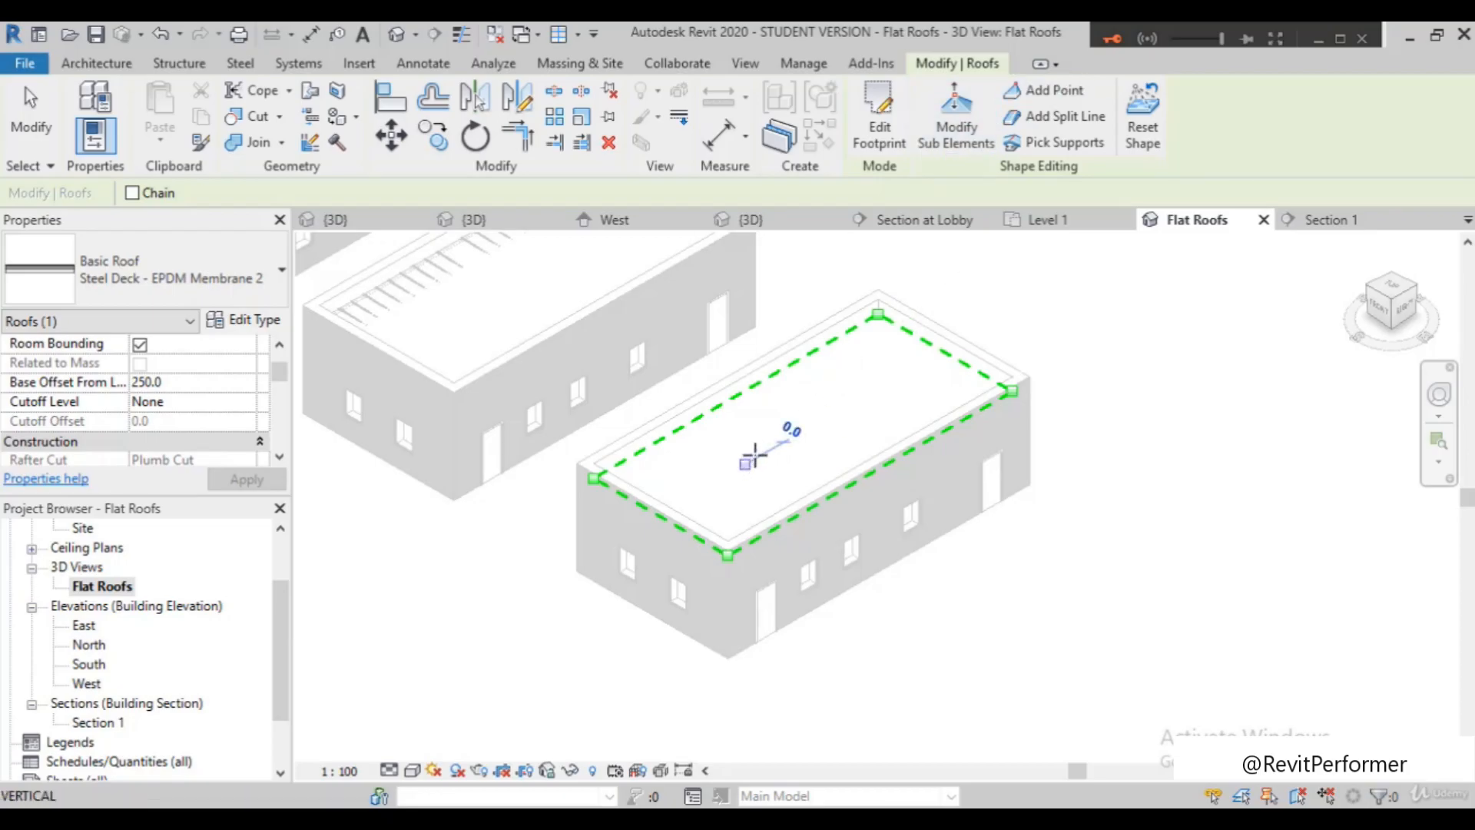
click(885, 382)
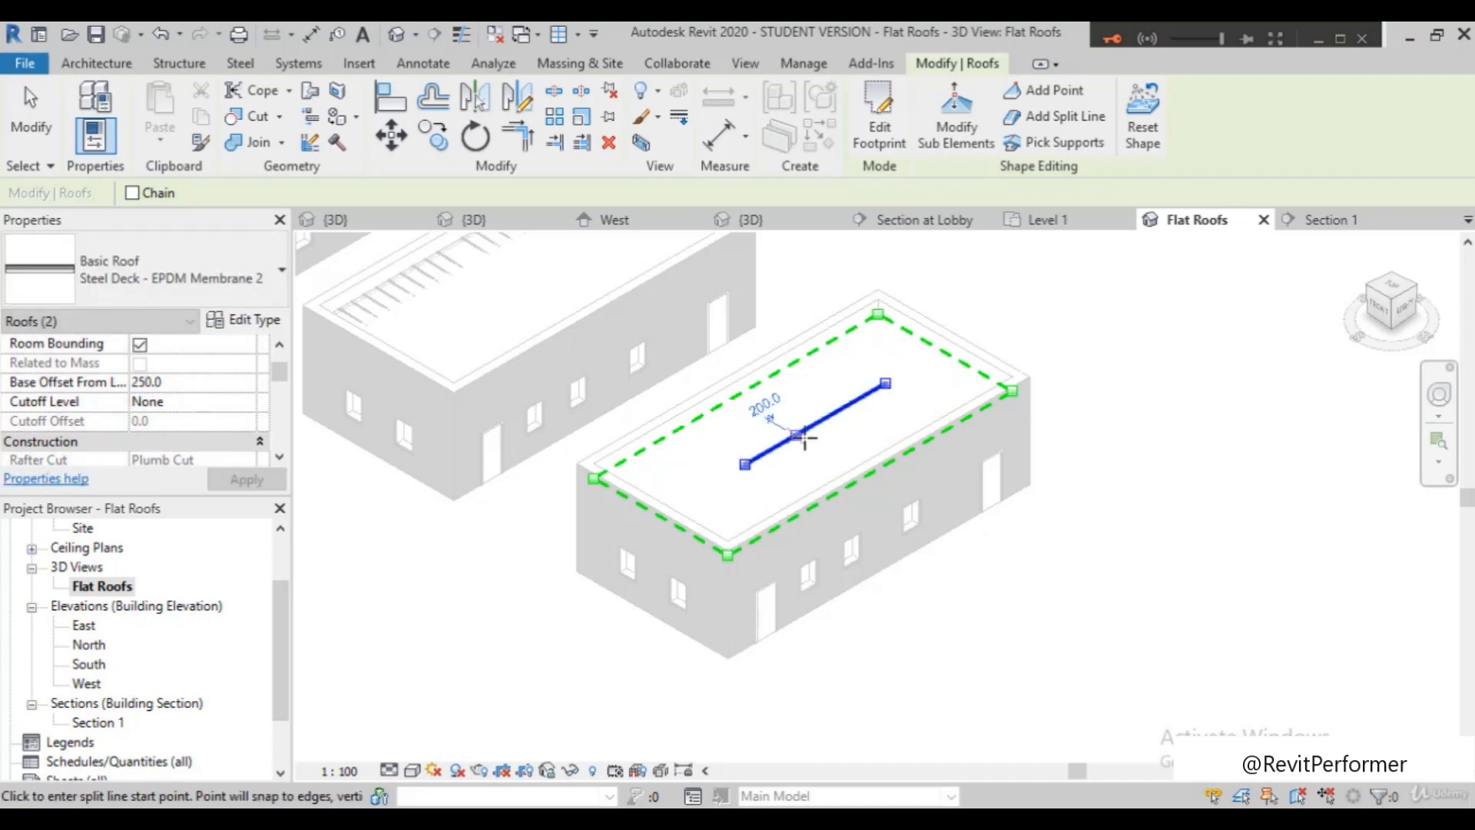
Set the elevation of the roof's far long edge, on the side facing the neighbouring building, to 300
click(955, 127)
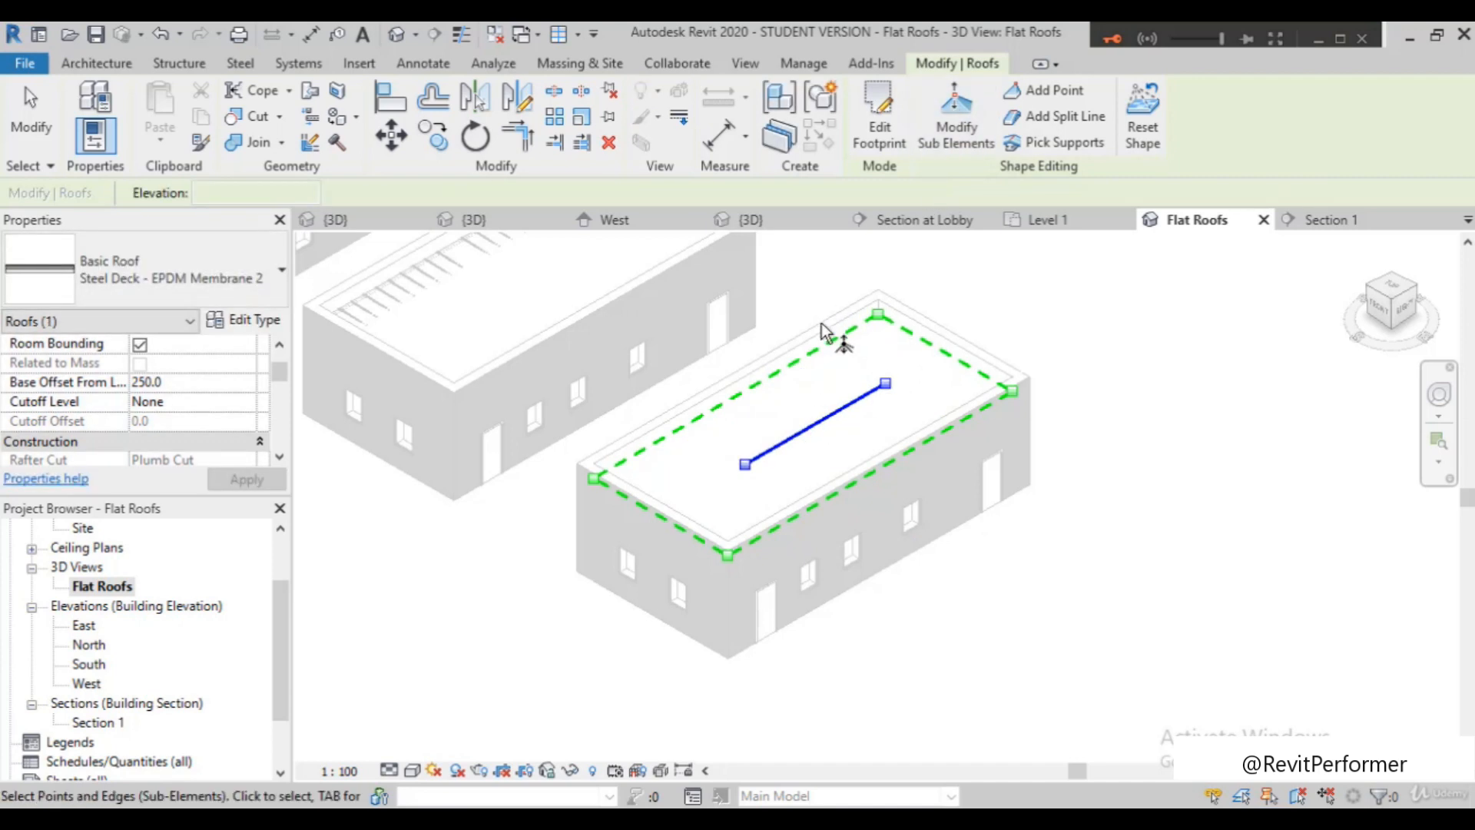
click(829, 428)
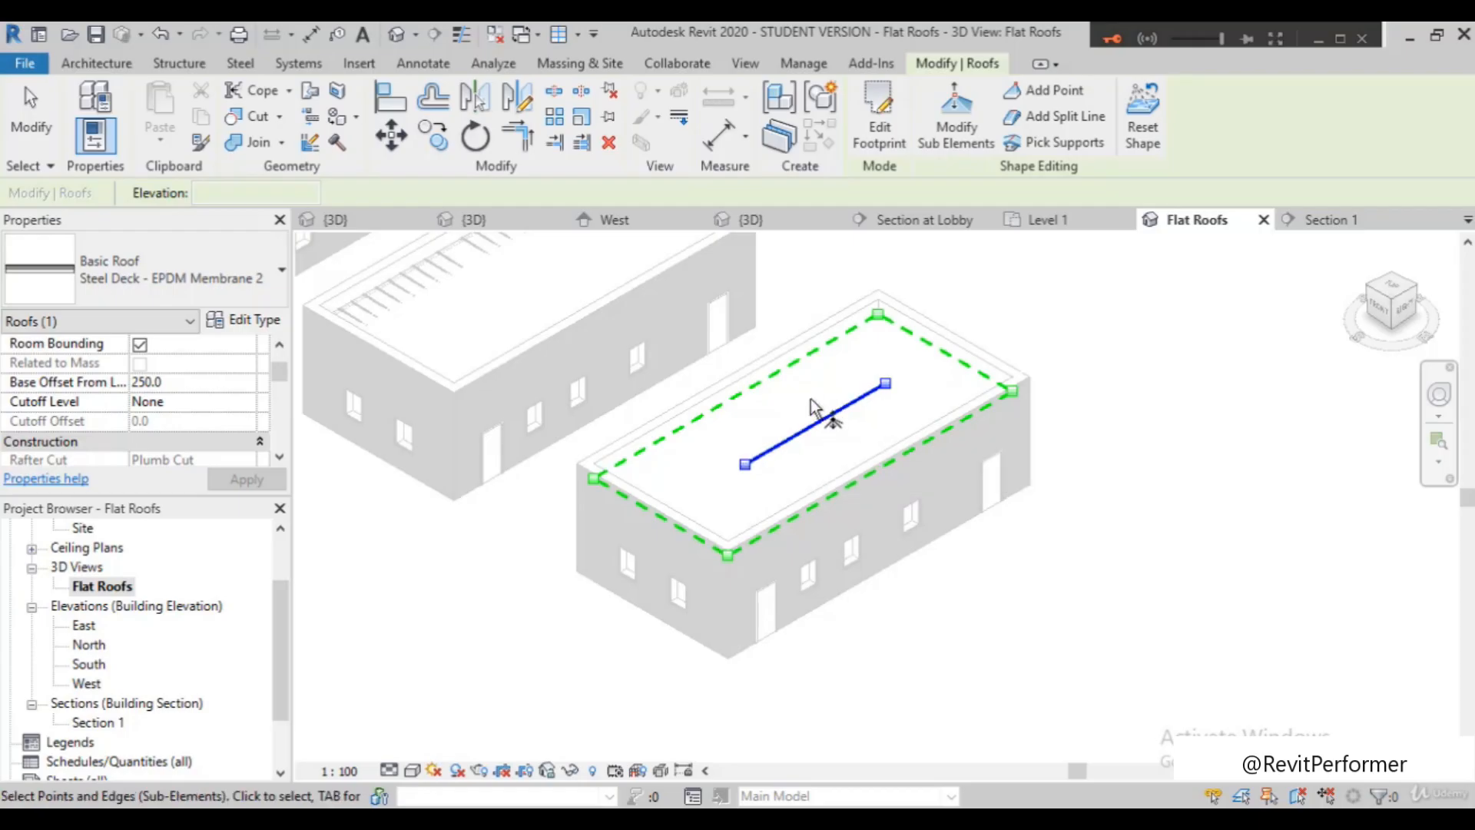
ctrl+click(759, 388)
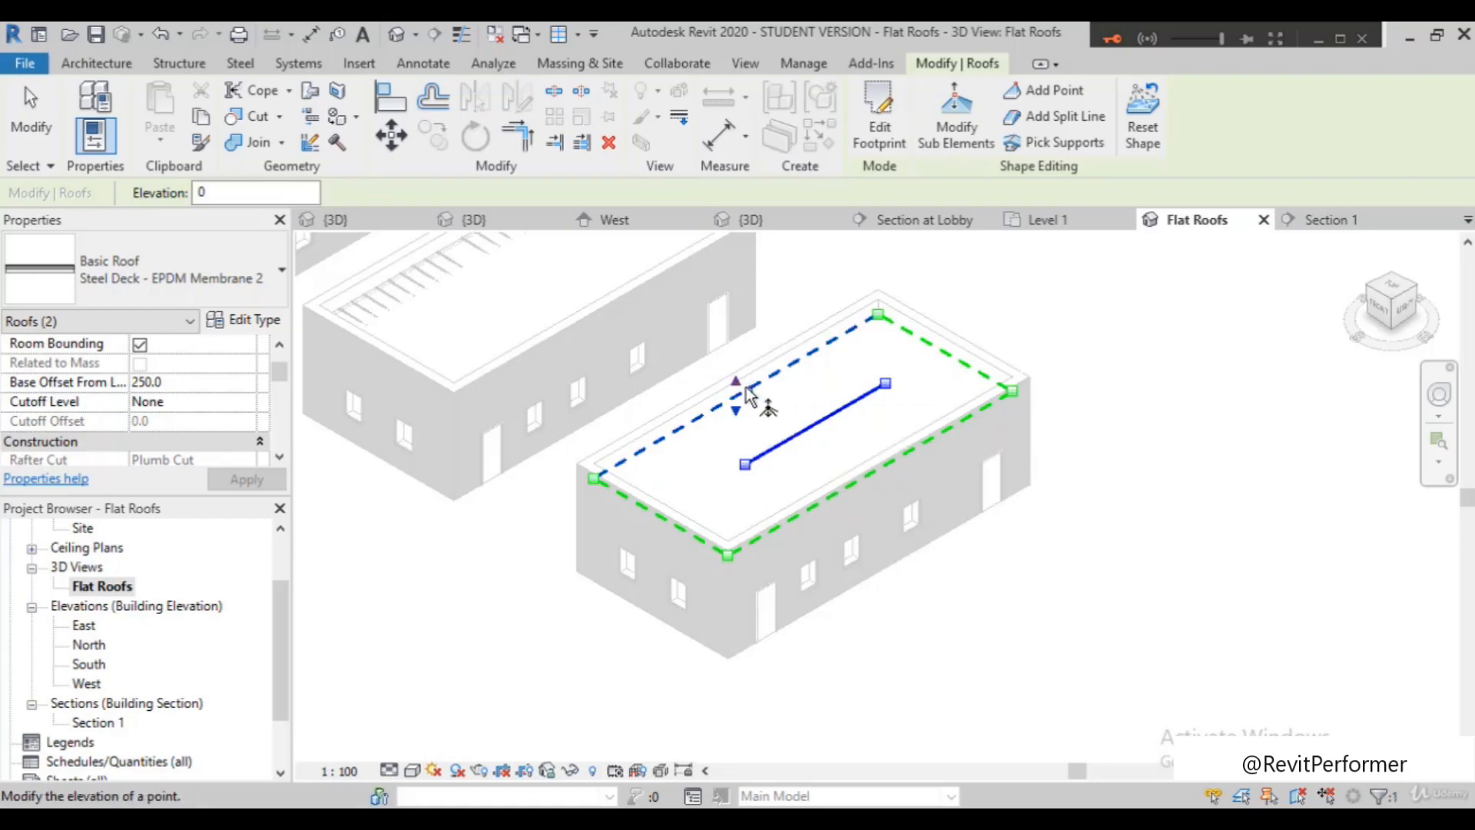
scroll(750, 394, up, 5)
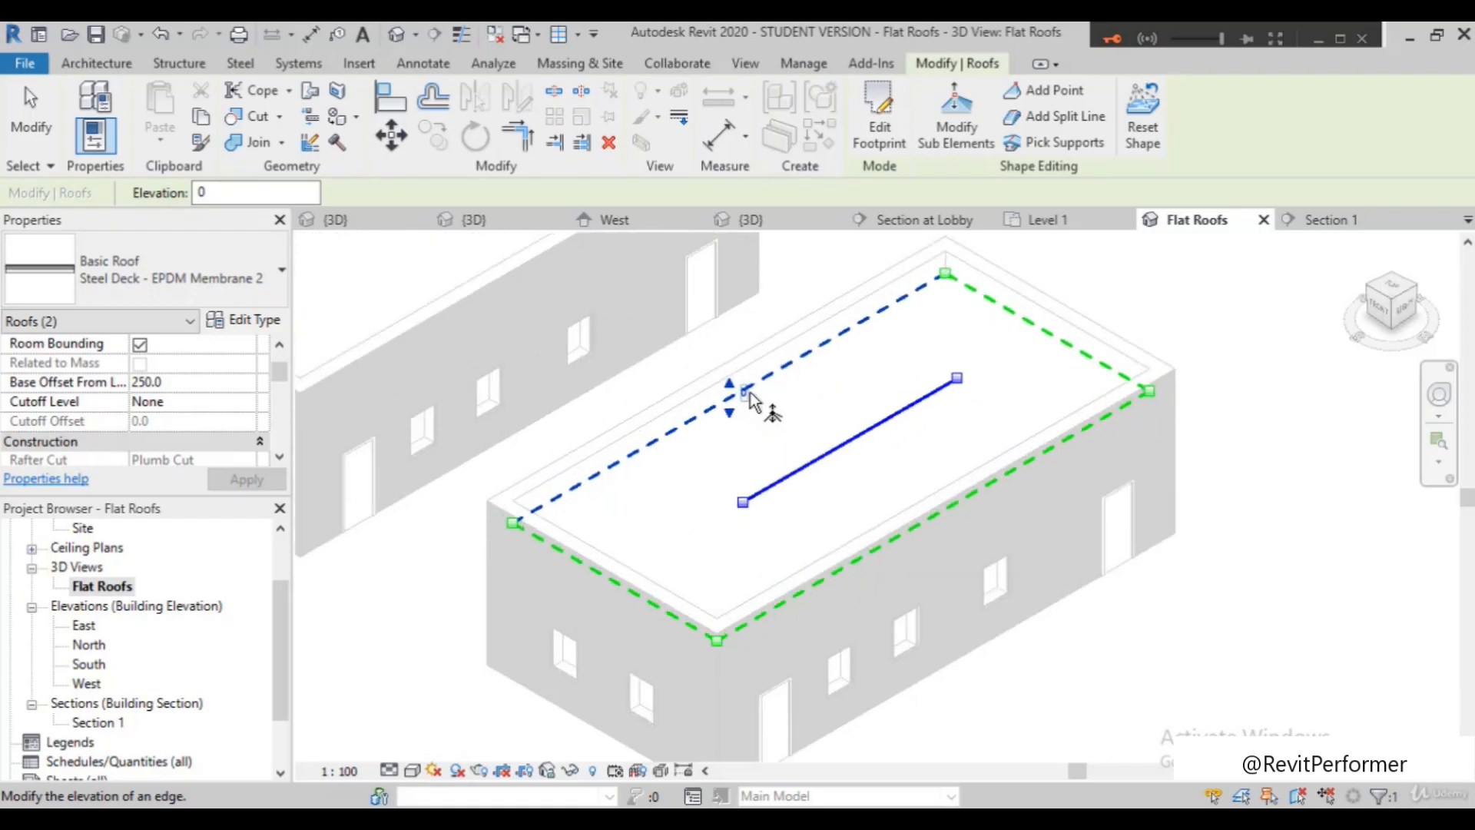
click(710, 401)
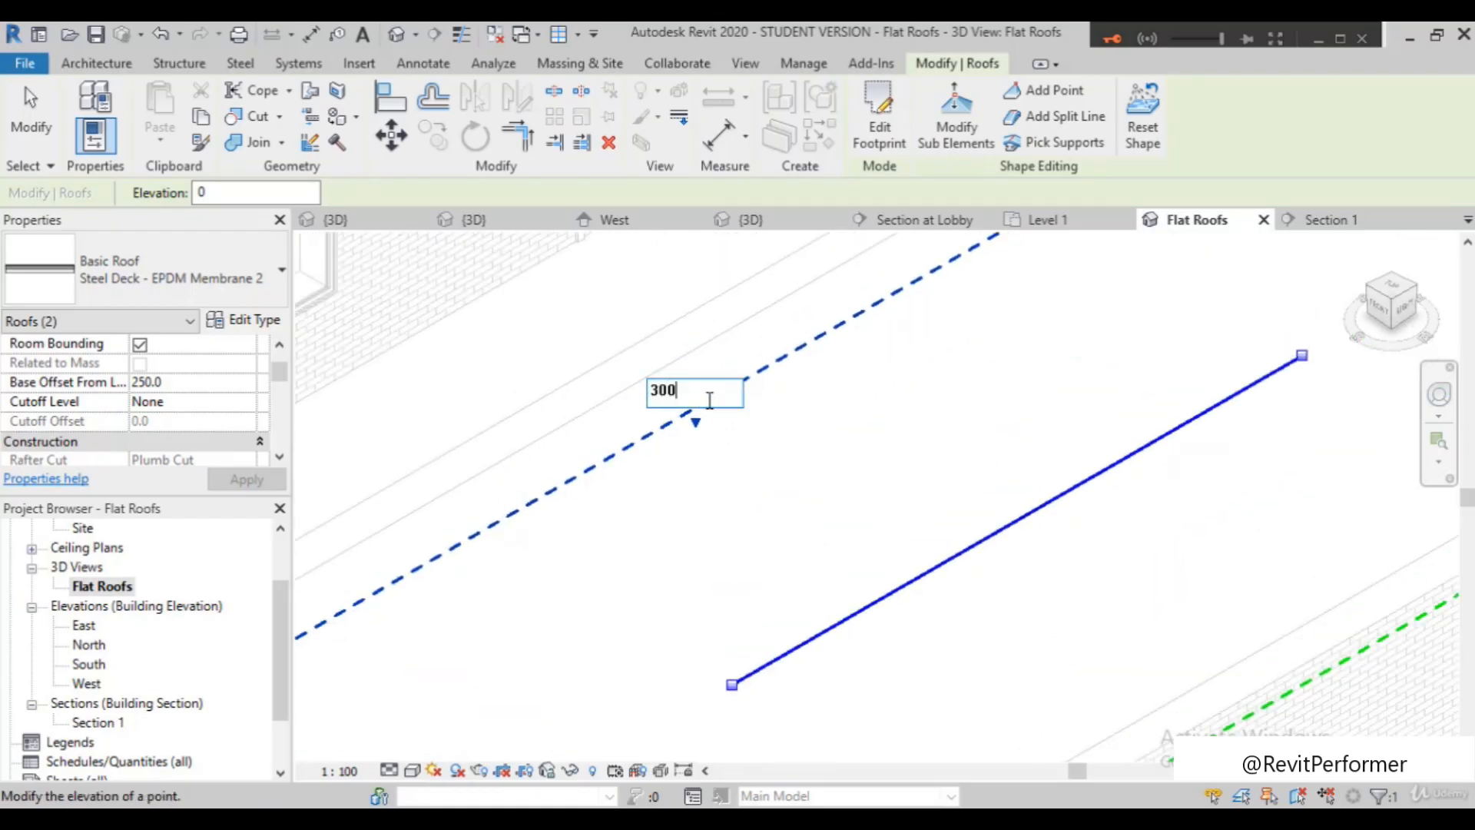
text(300)
key(Return)
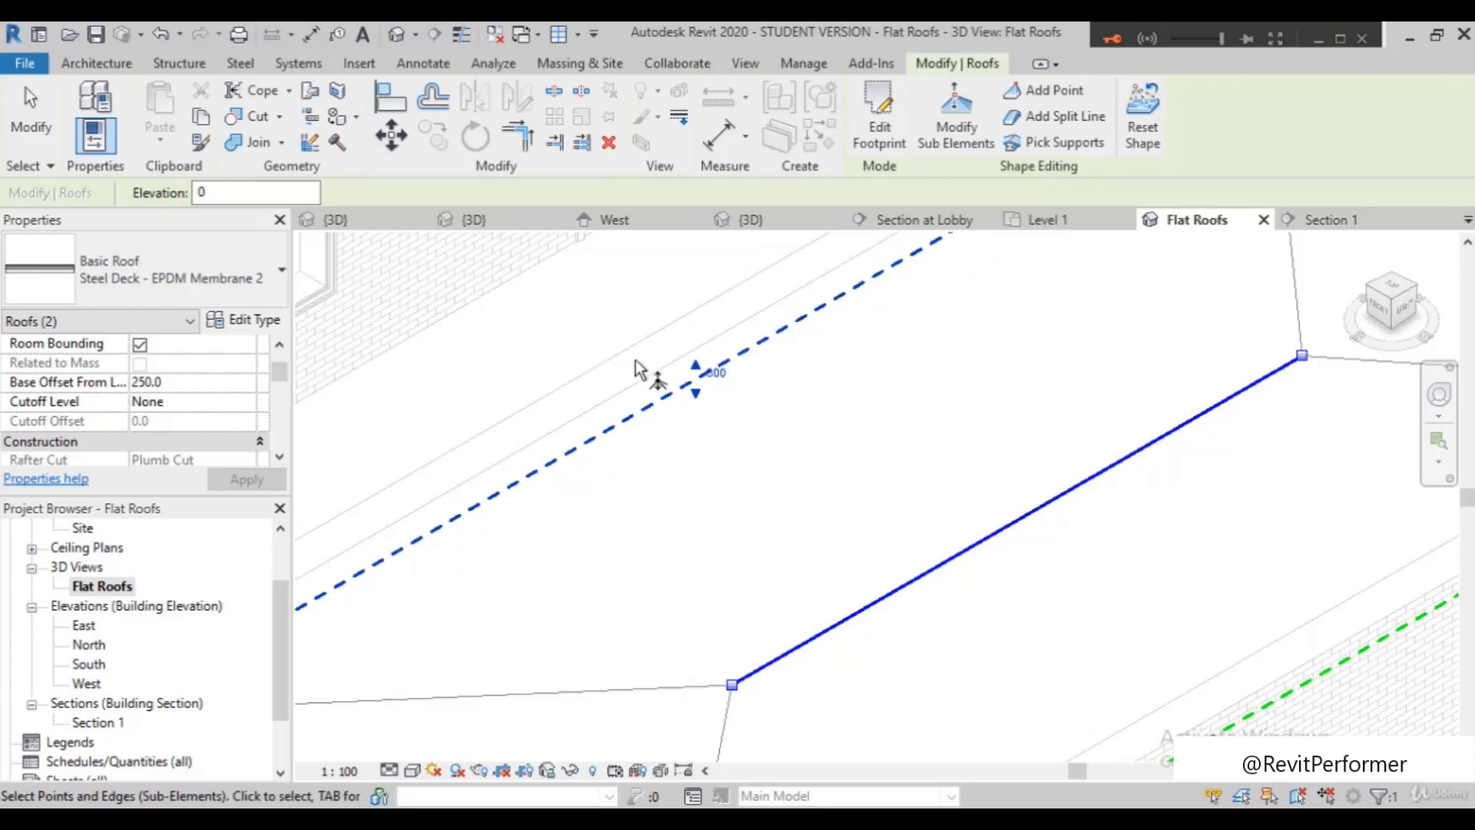
scroll(676, 392, down, 5)
scroll(872, 493, up, 1)
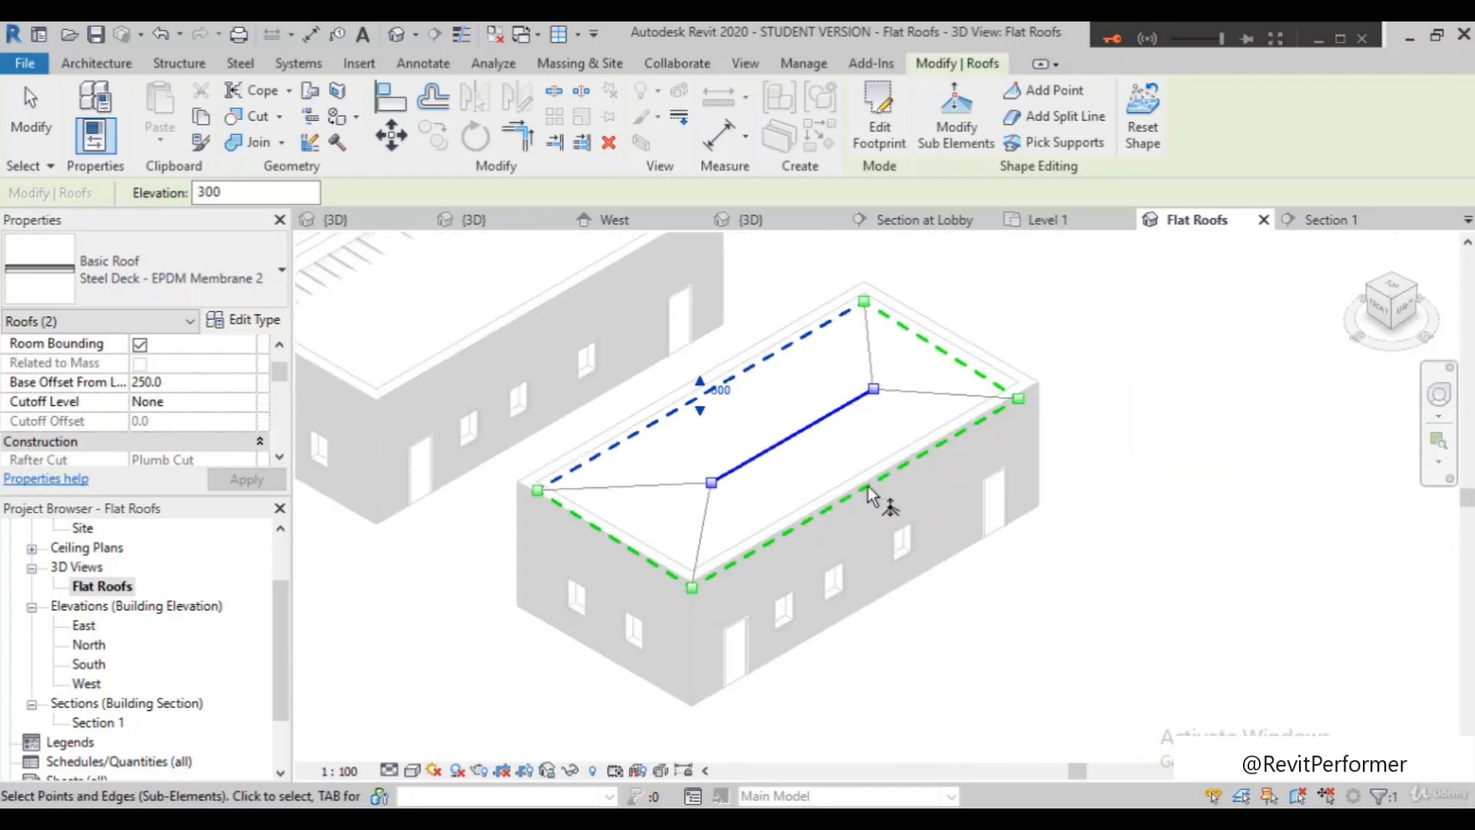
Set the elevation of the roof's near long edge to 300 and finish editing the roof's shape
key(Escape)
click(855, 493)
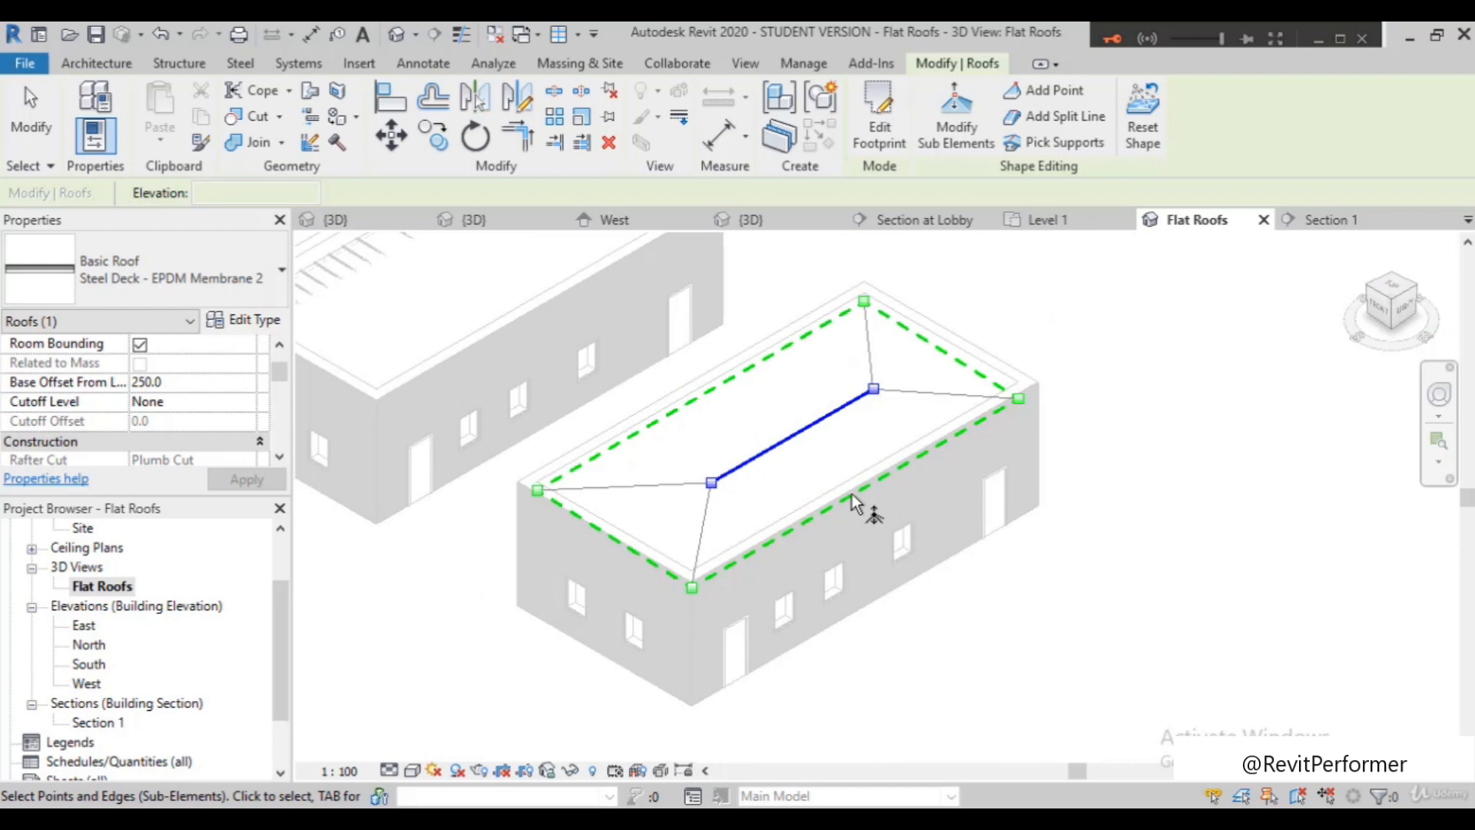
scroll(862, 504, up, 2)
click(907, 372)
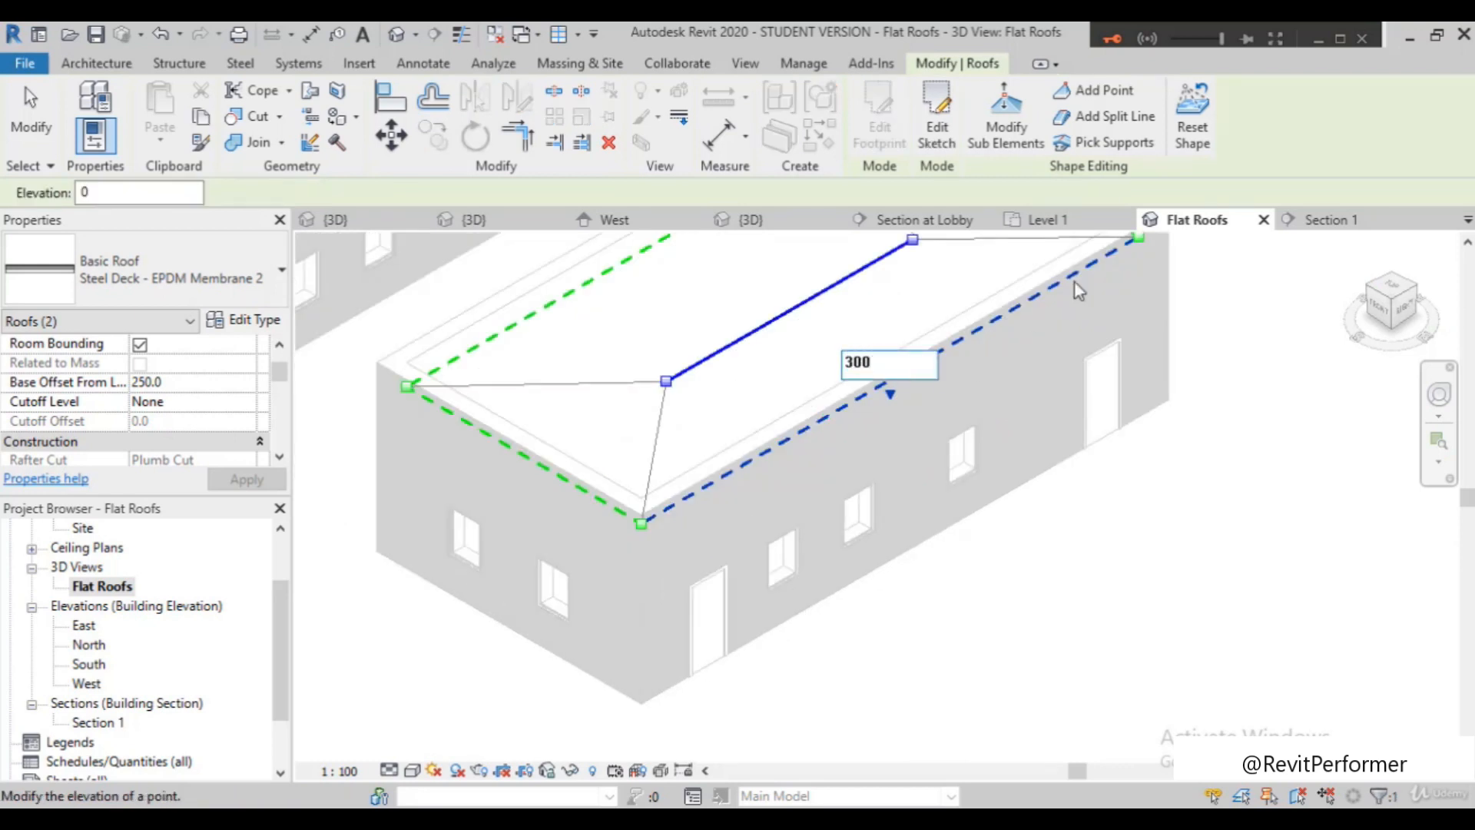
text(300)
key(Return)
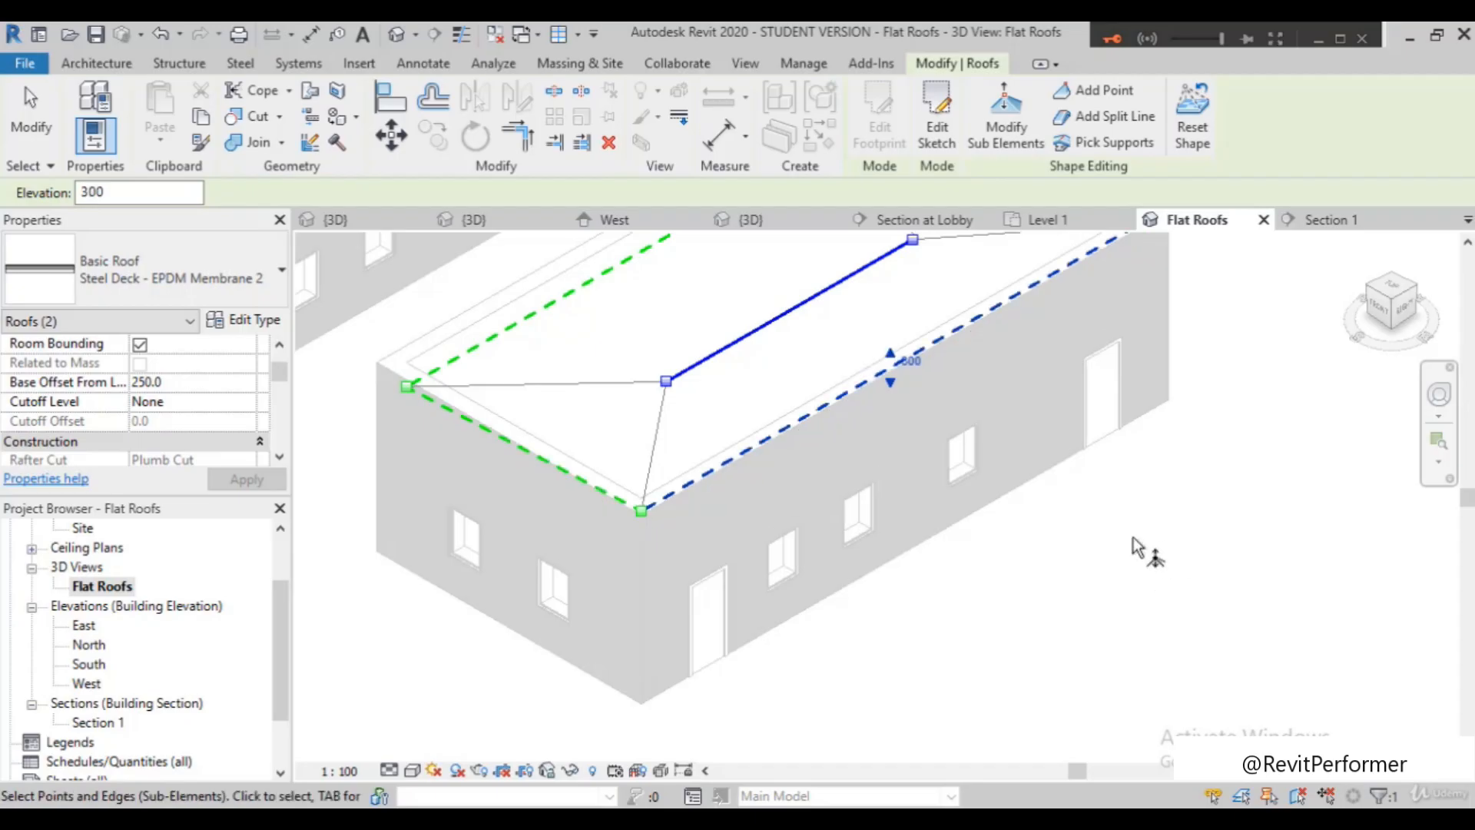
scroll(925, 560, down, 3)
scroll(1027, 346, up, 3)
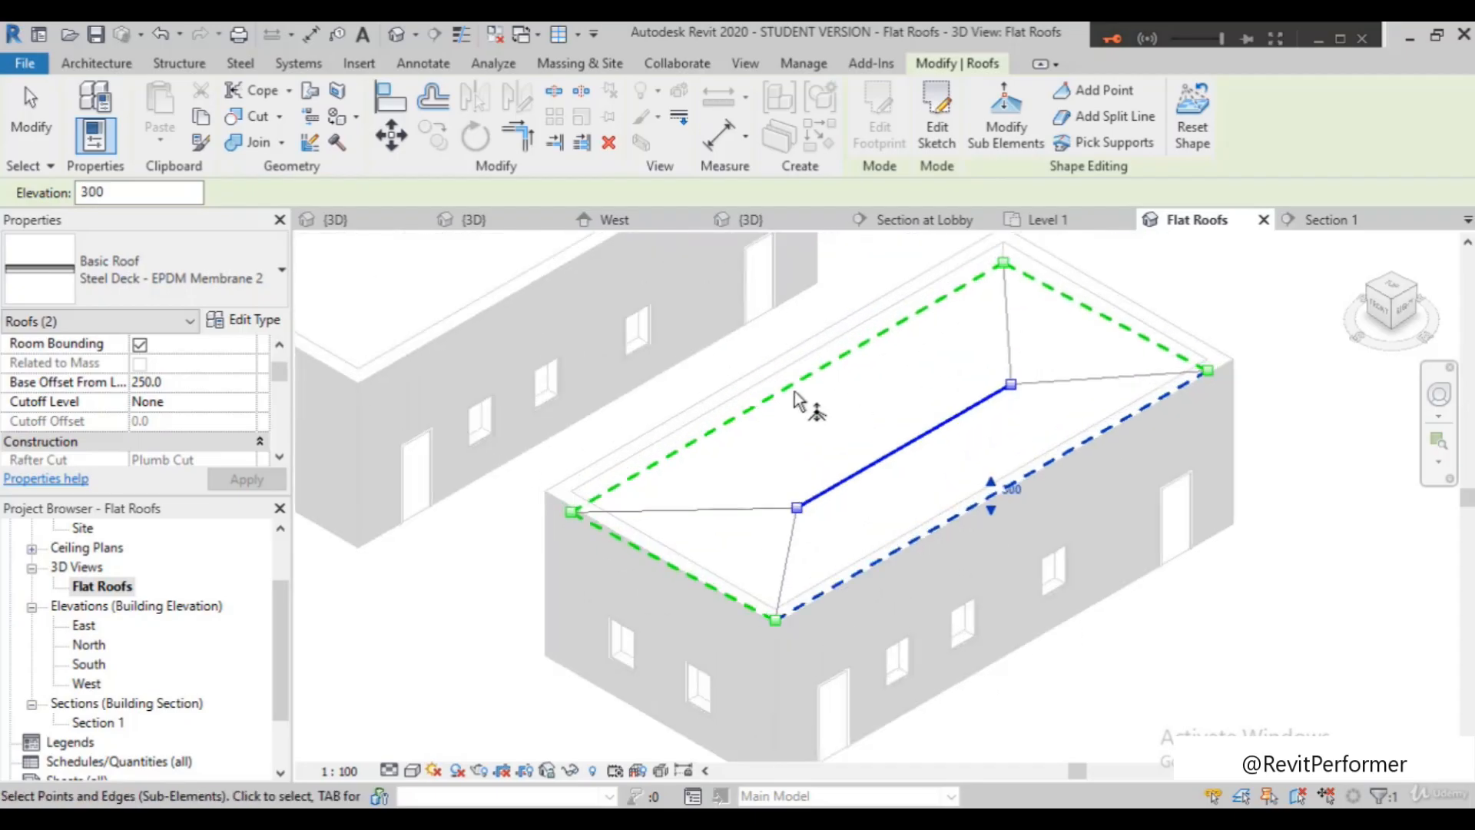
scroll(968, 361, up, 2)
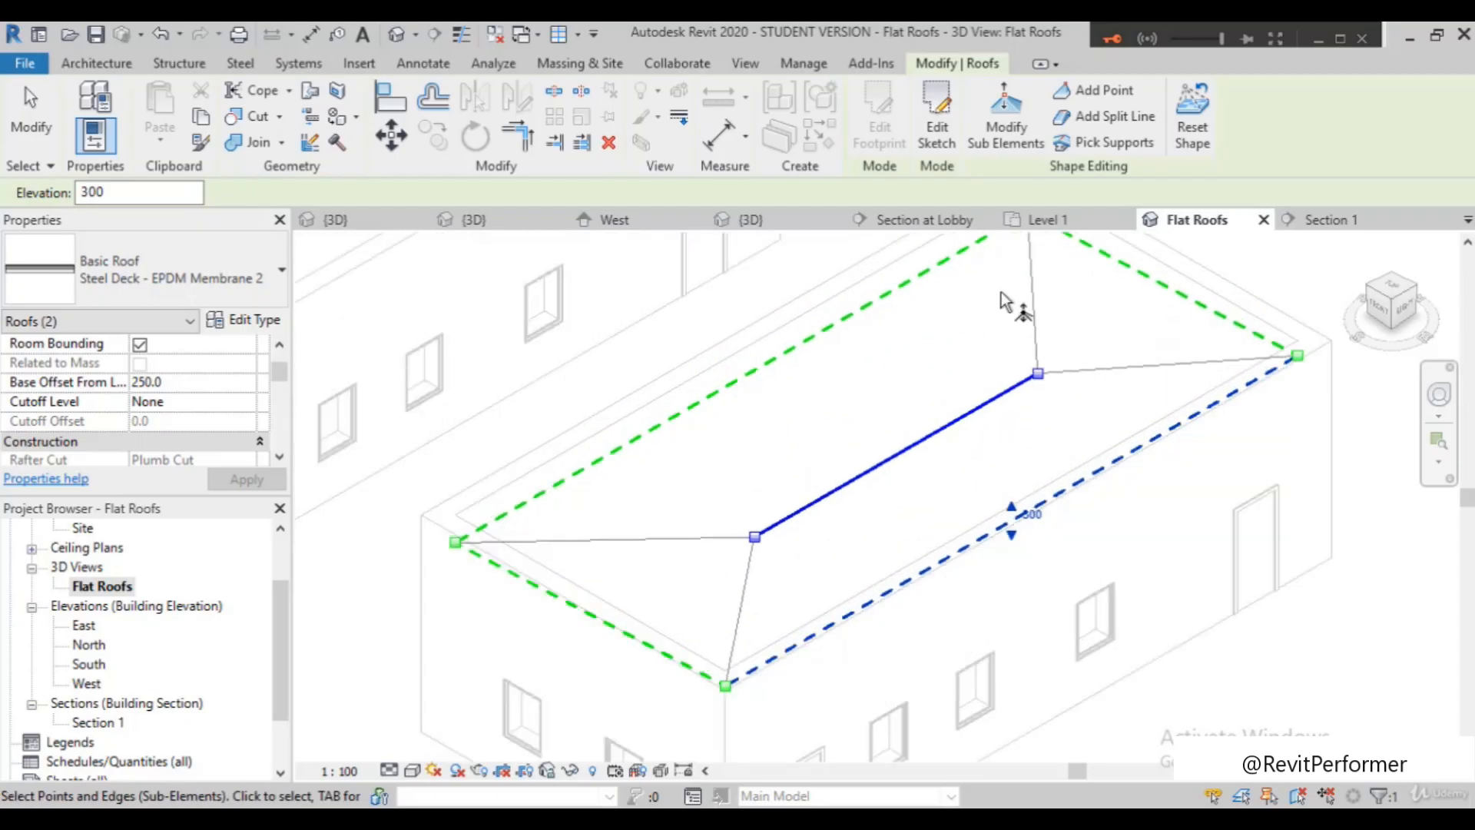
scroll(807, 405, down, 3)
scroll(96, 689, down, 1)
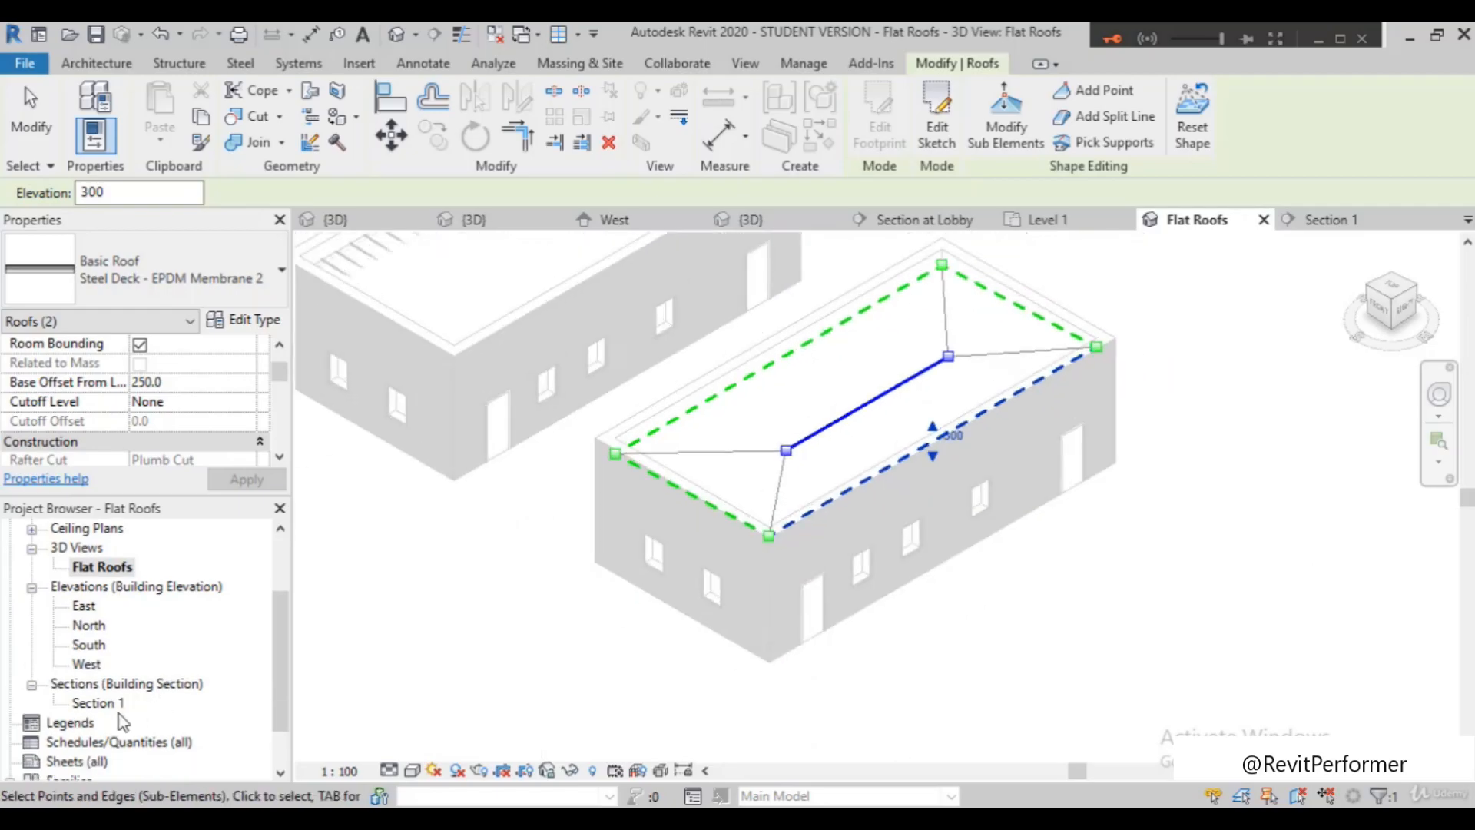
click(484, 697)
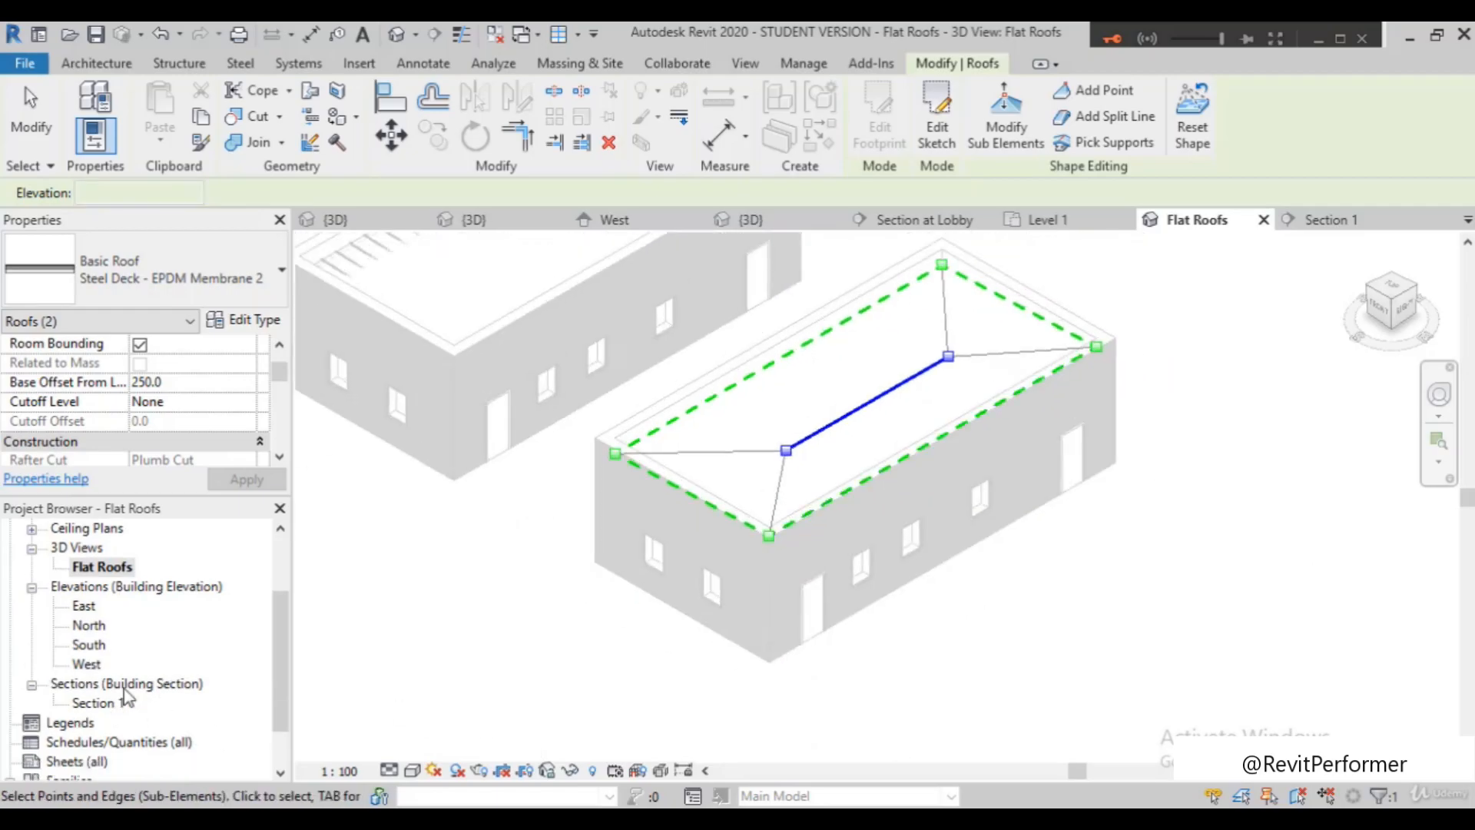
click(34, 133)
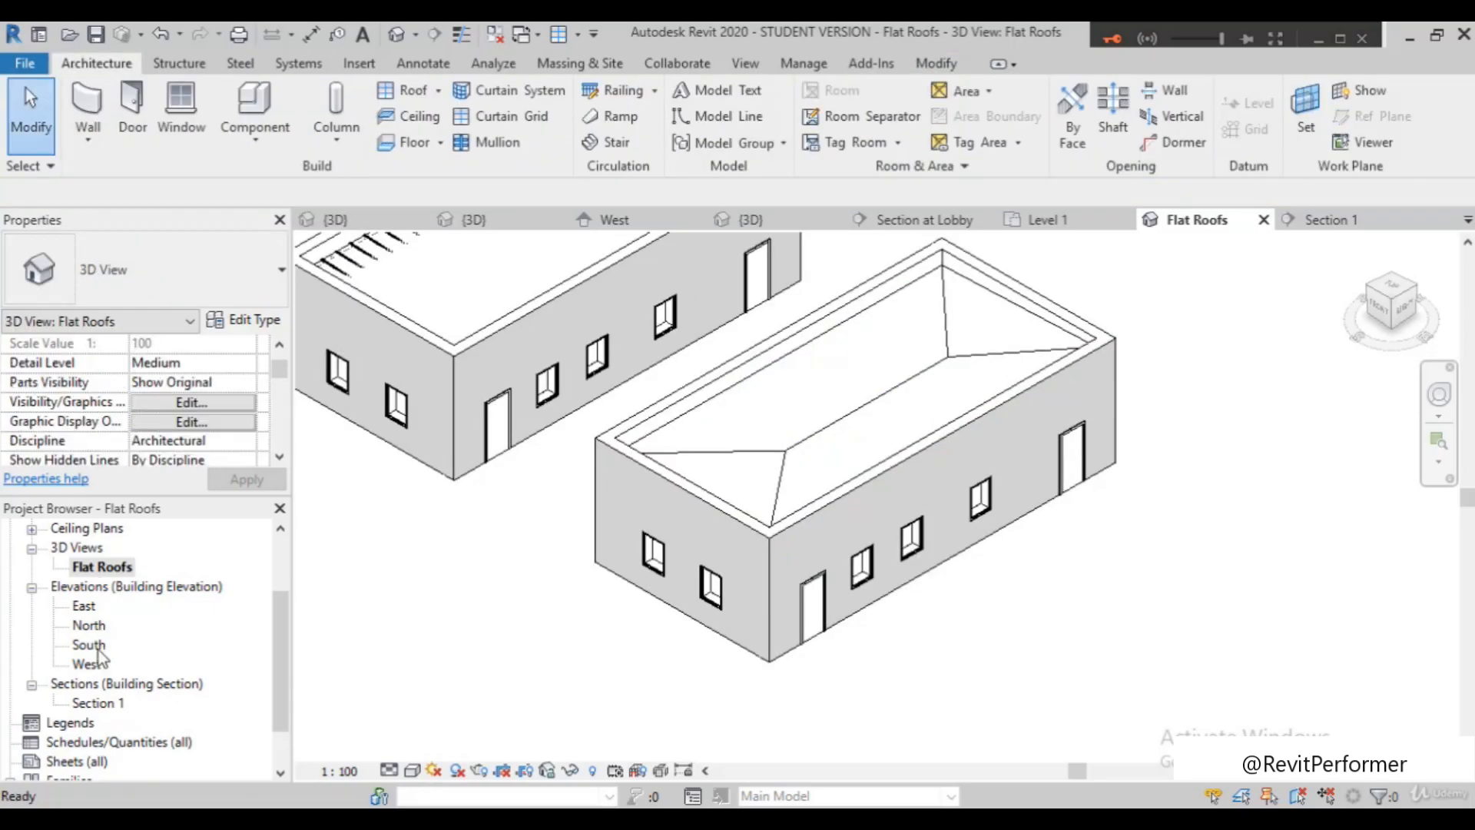
Open the Section 1 view and zoom in on the end building with the split-line roof
double_click(103, 703)
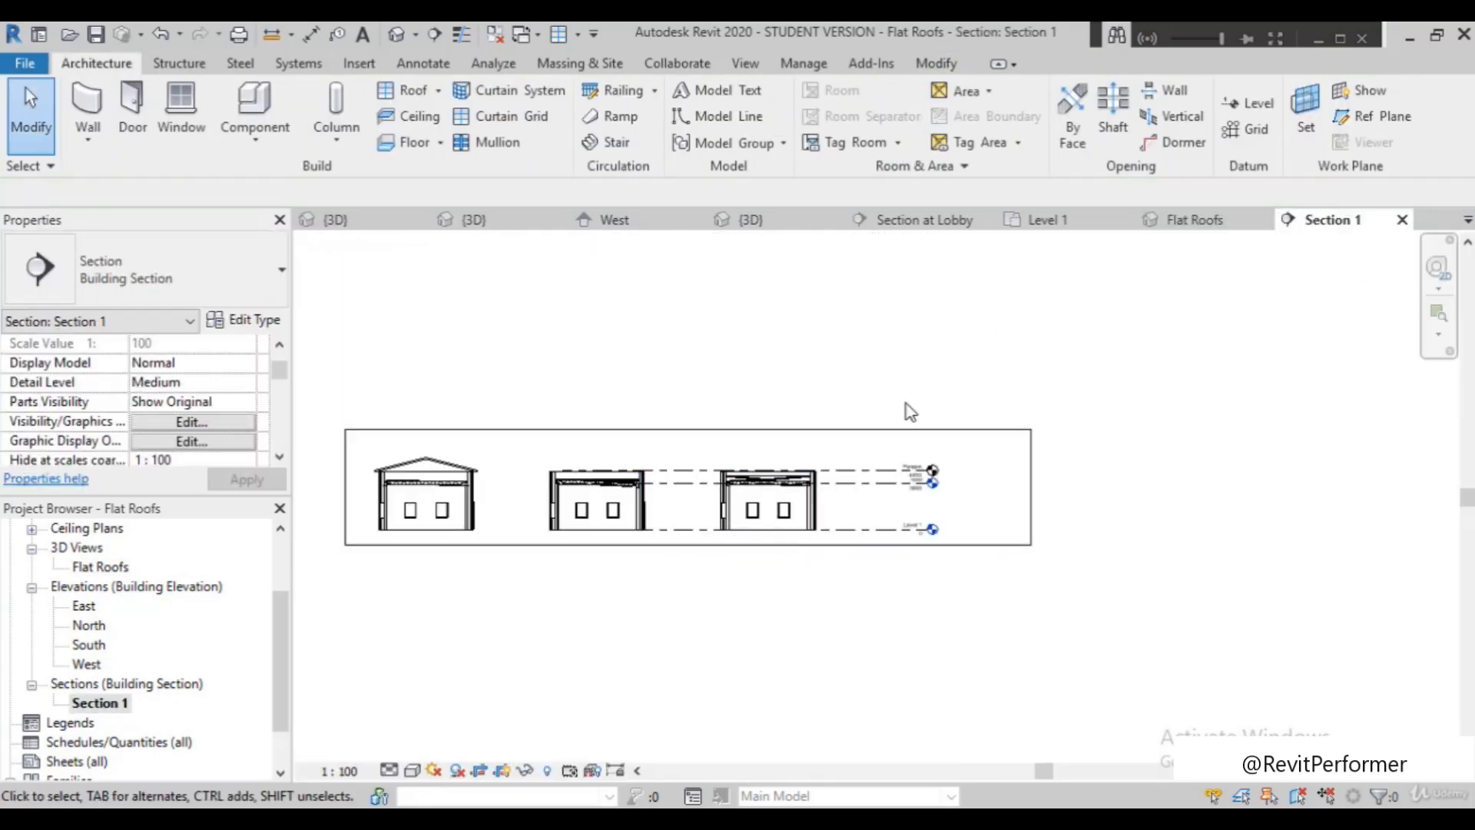
click(1438, 314)
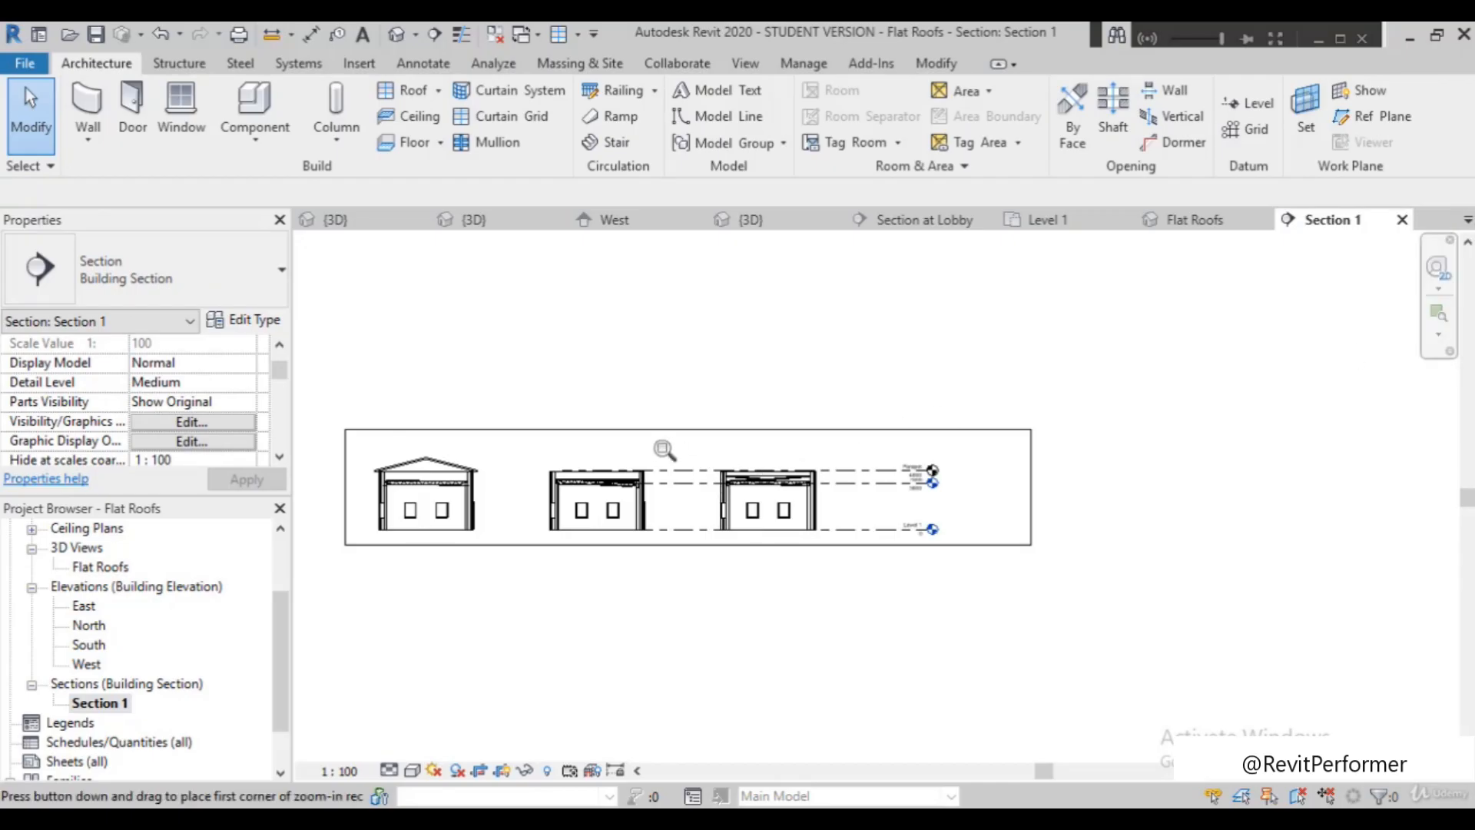
drag(680, 427, 844, 536)
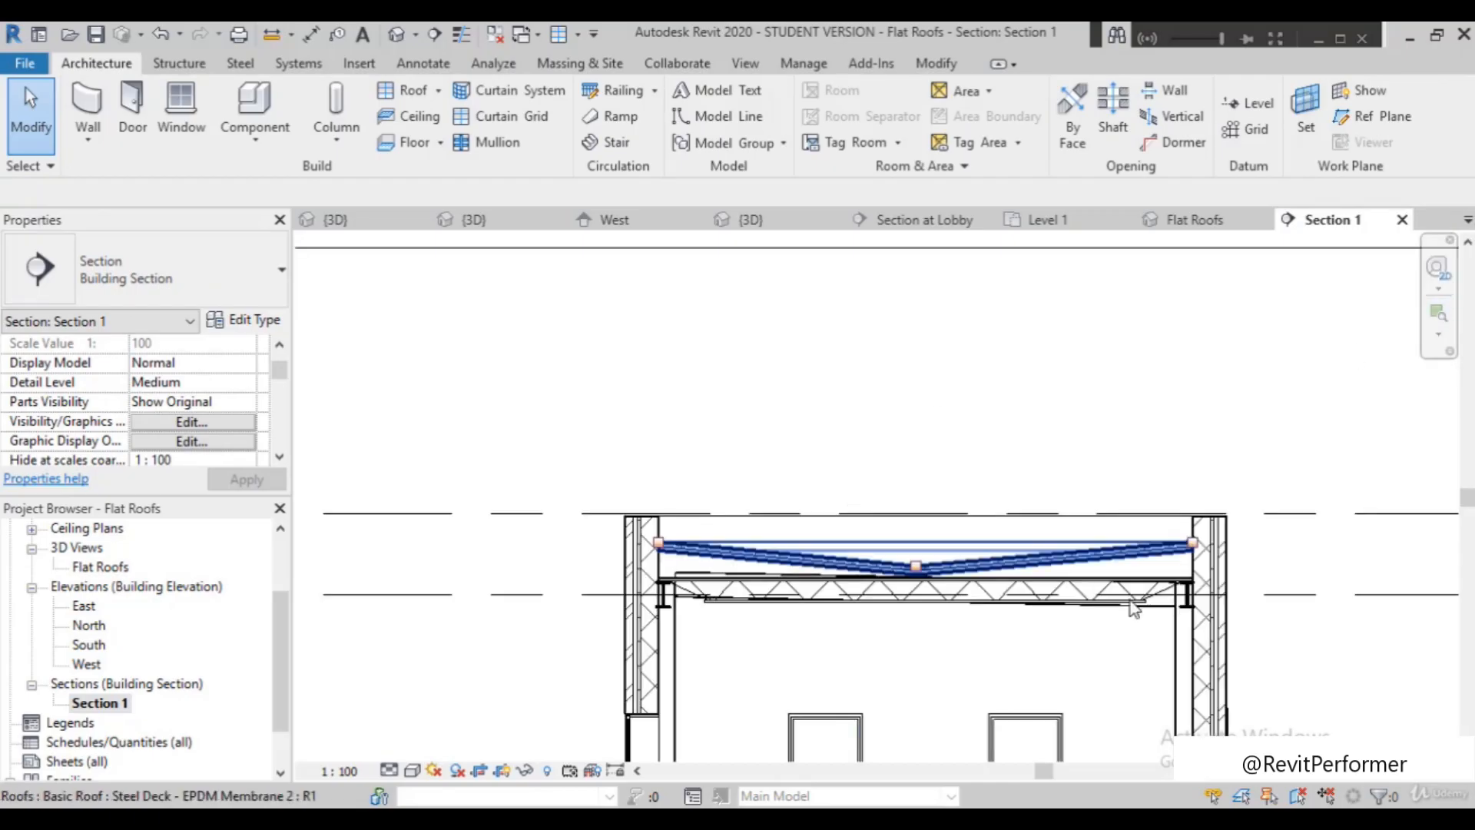
Examine in the section how the whole roof thickness slopes toward the split line above the bar joists
scroll(893, 562, up, 3)
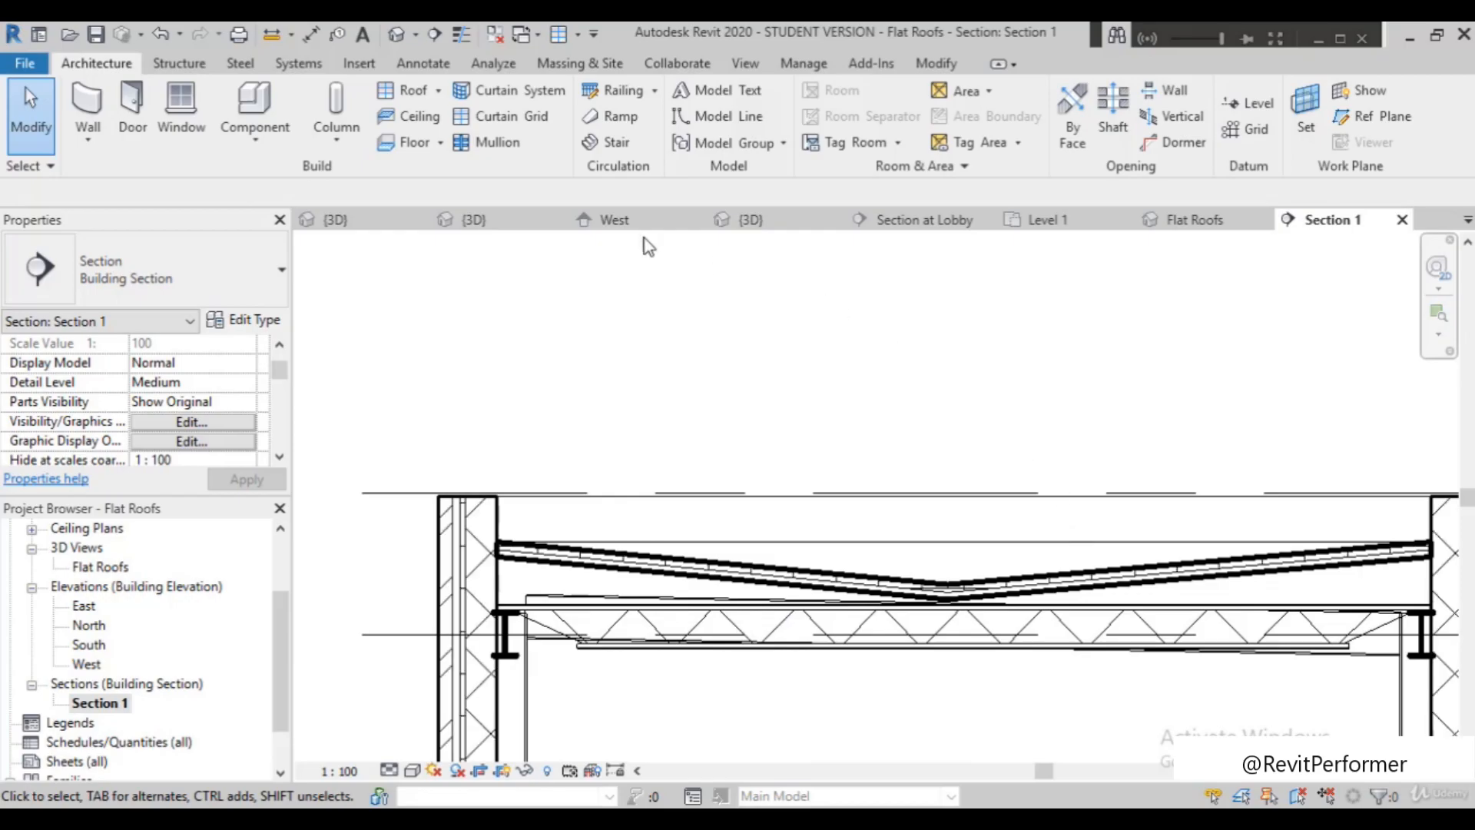
scroll(848, 318, down, 2)
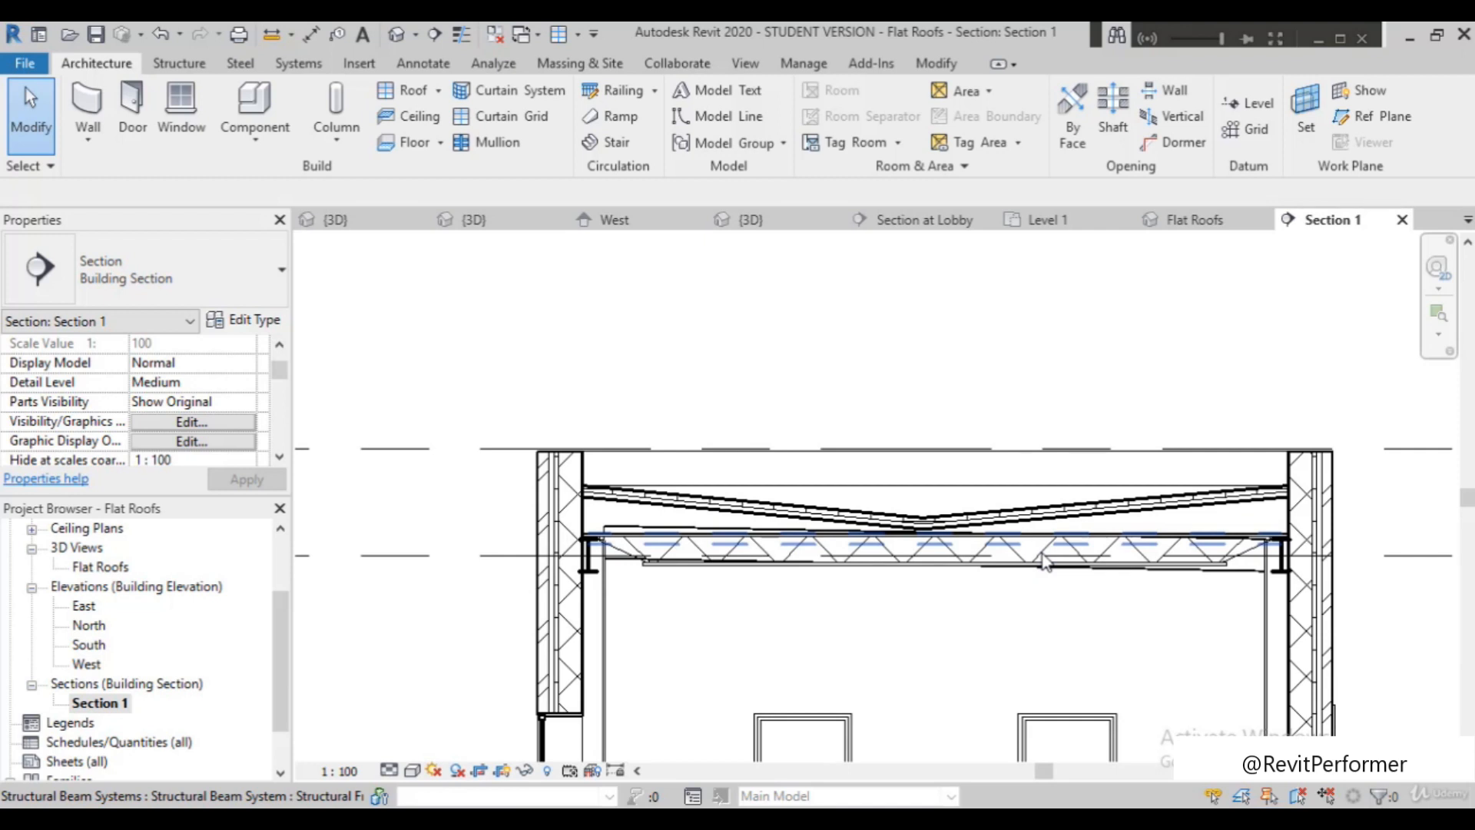
scroll(1091, 538, up, 2)
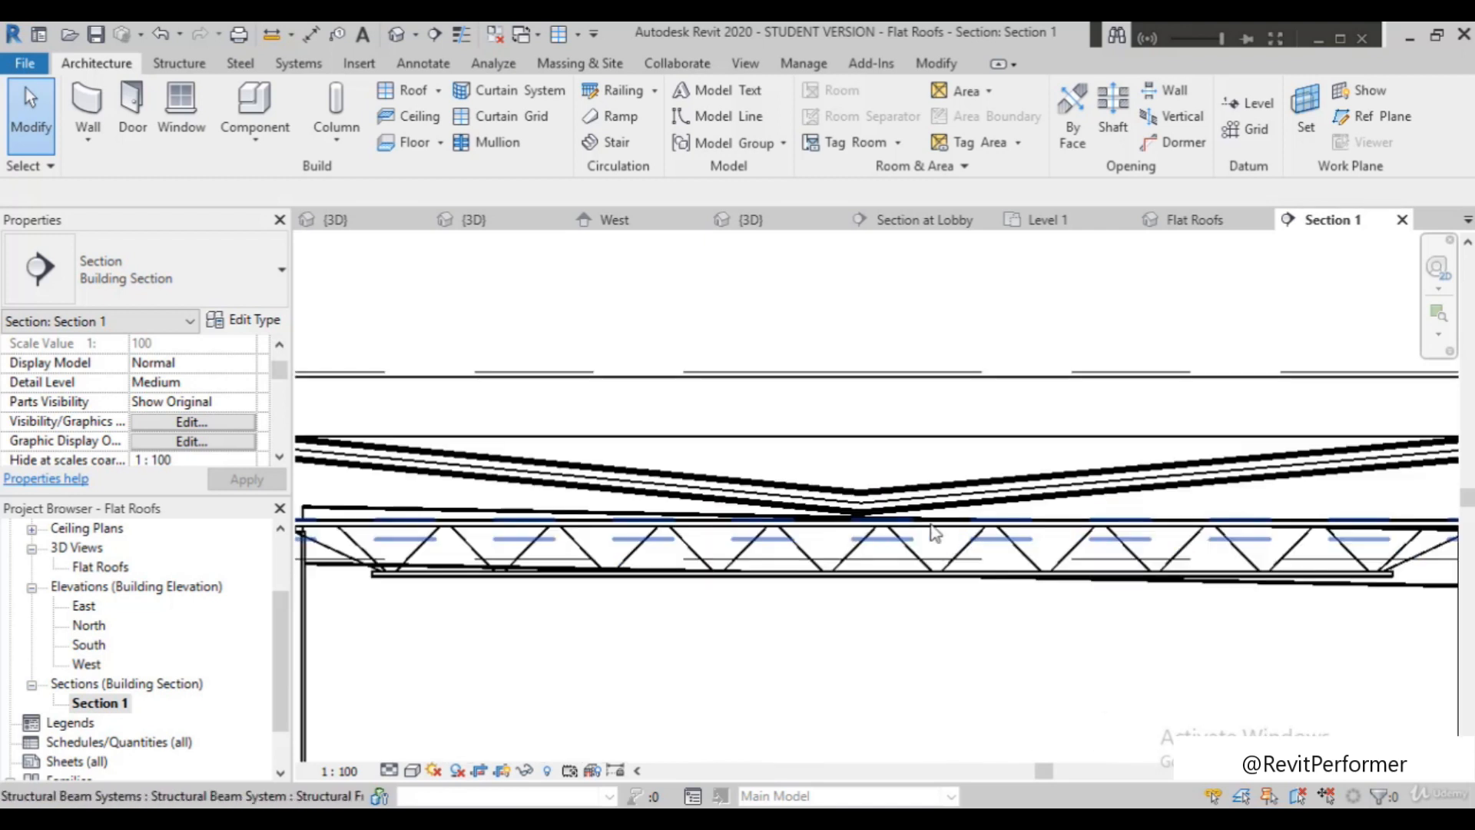
click(920, 495)
scroll(919, 495, up, 1)
scroll(918, 494, down, 1)
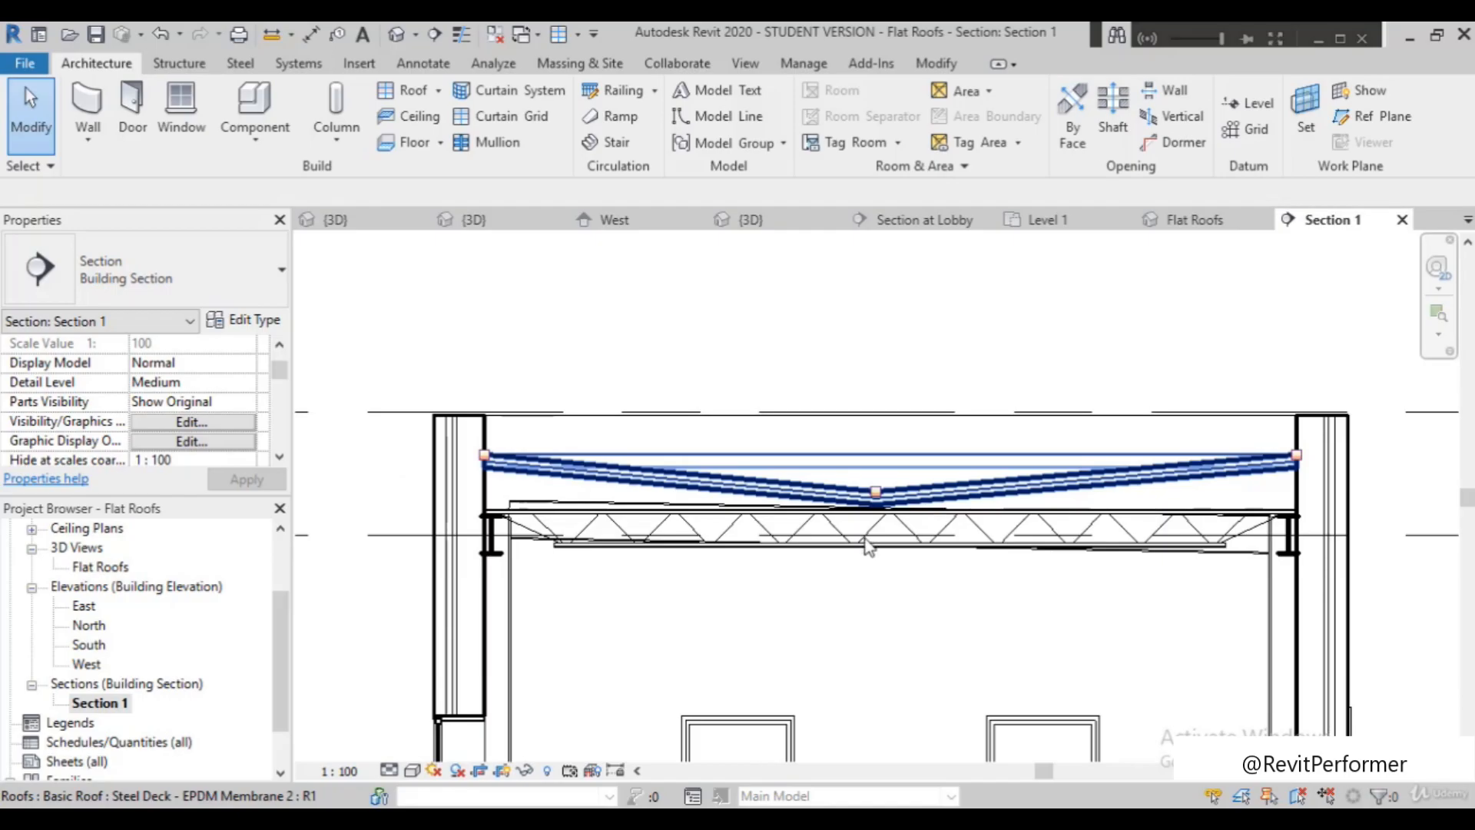
scroll(914, 491, up, 2)
scroll(915, 492, down, 3)
scroll(676, 338, up, 4)
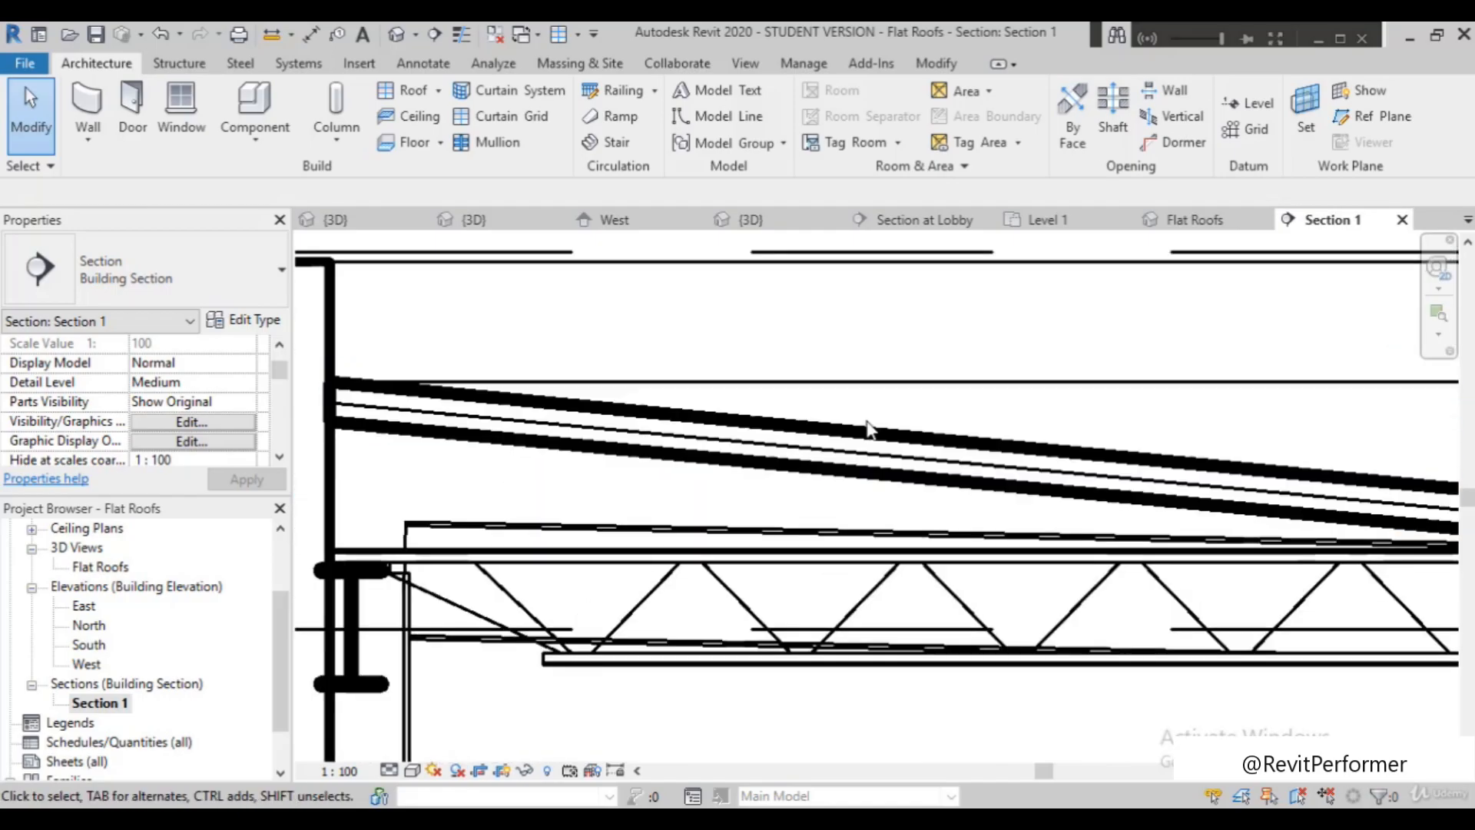
scroll(849, 487, down, 4)
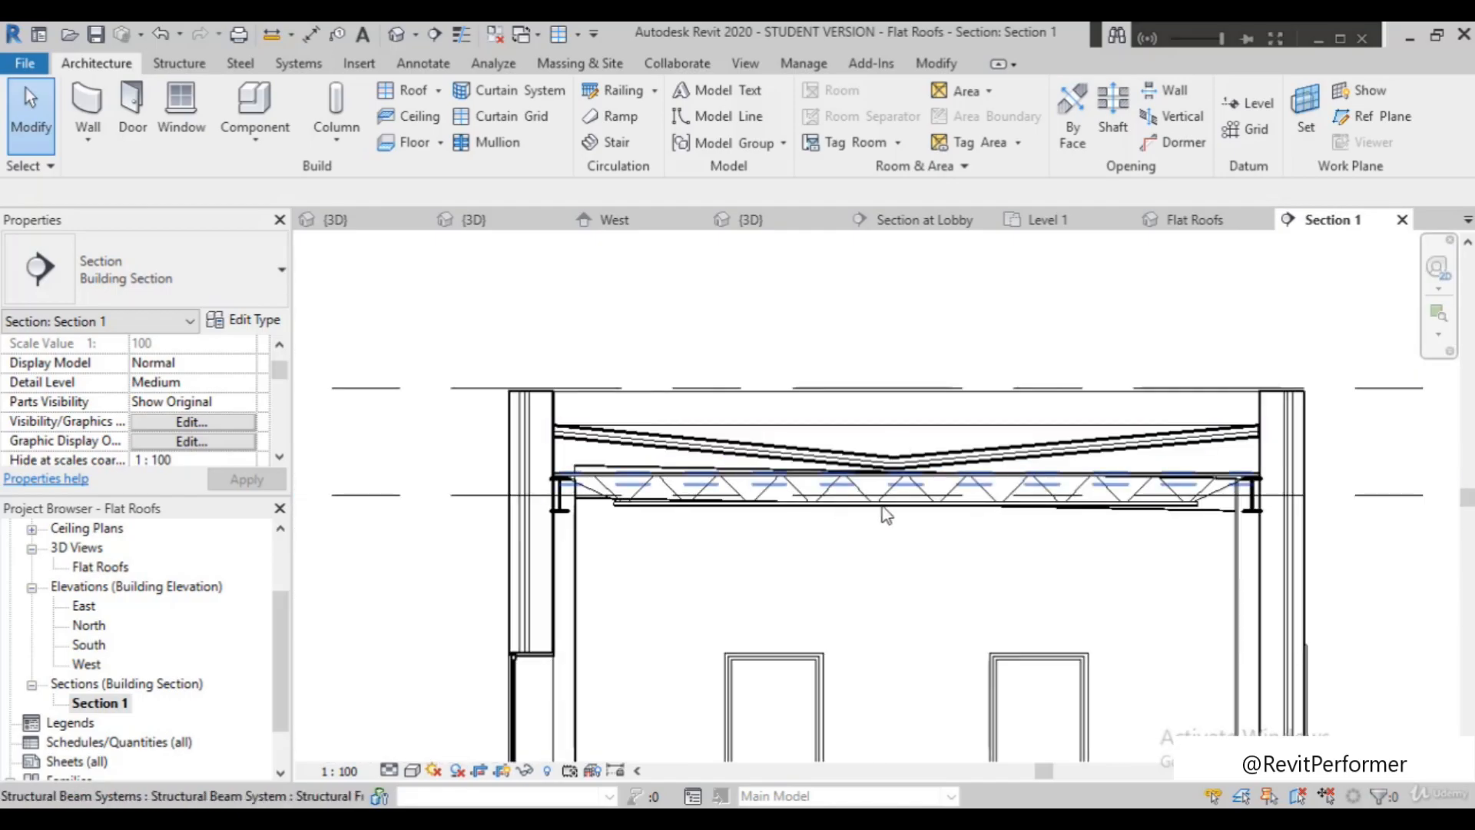
scroll(868, 507, up, 1)
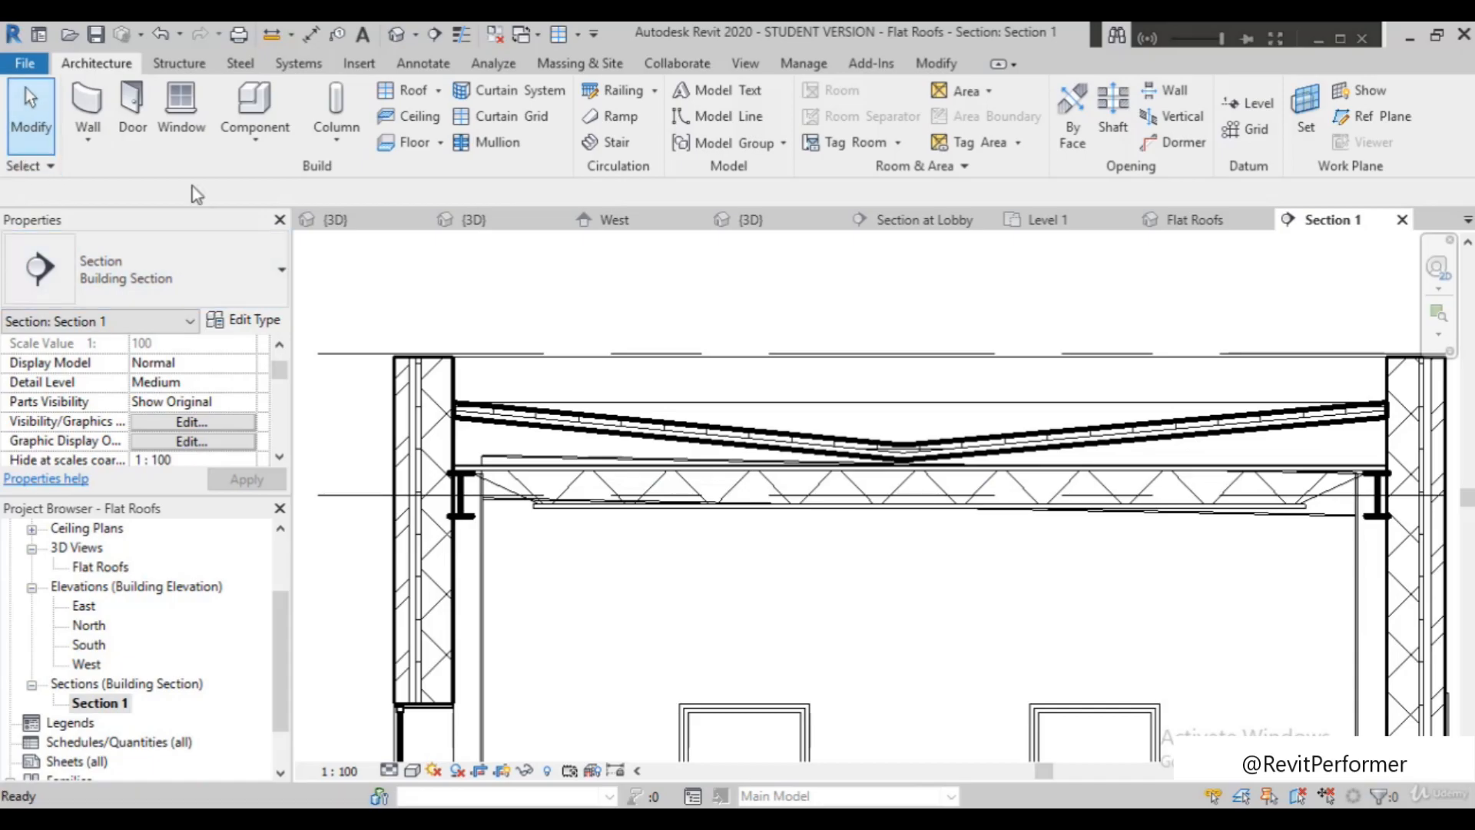
Duplicate the split-line roof's type under the name Steel Deck - EPDM Membrane 3 curved
click(747, 450)
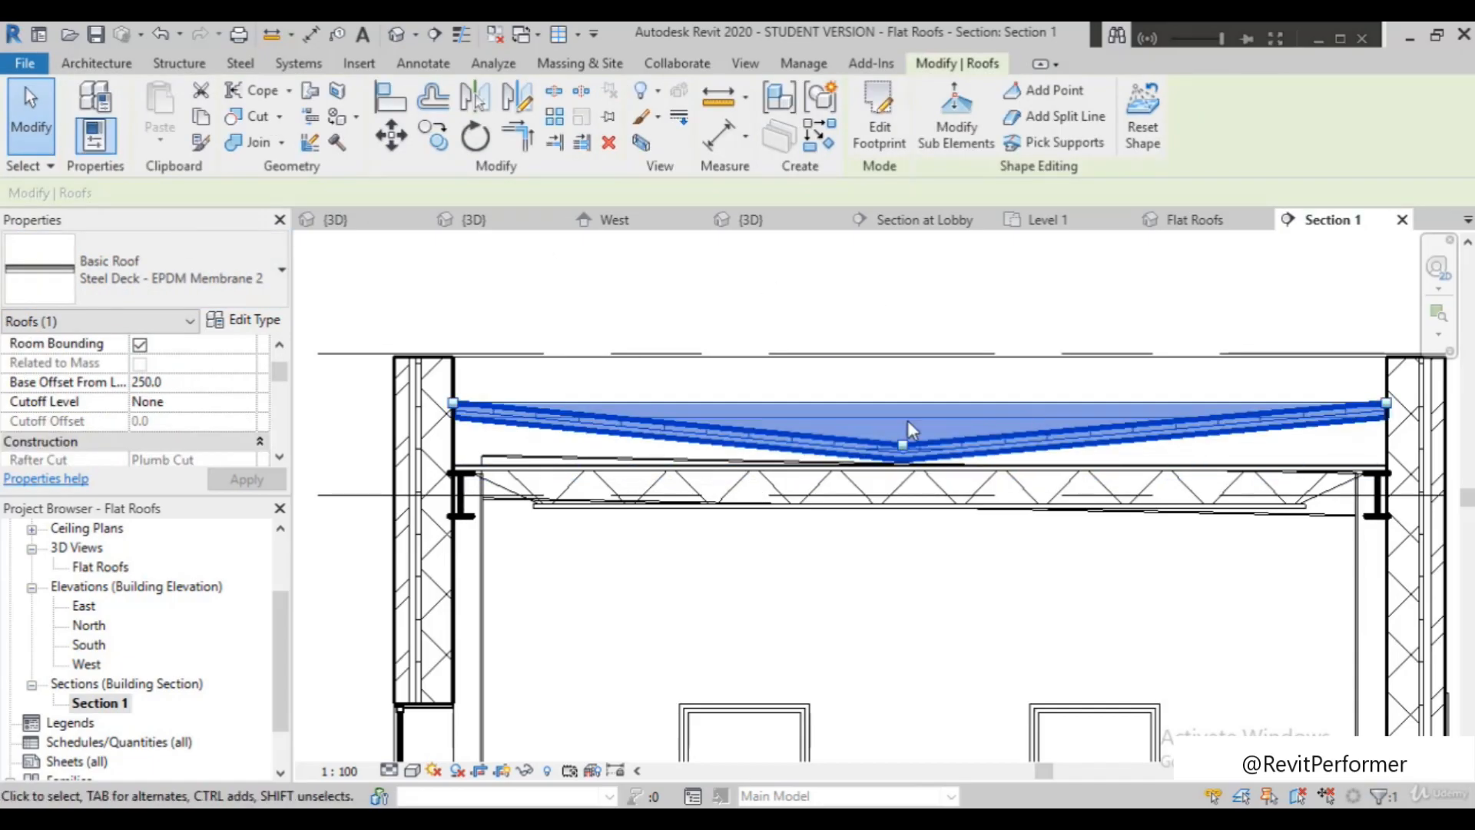
click(255, 324)
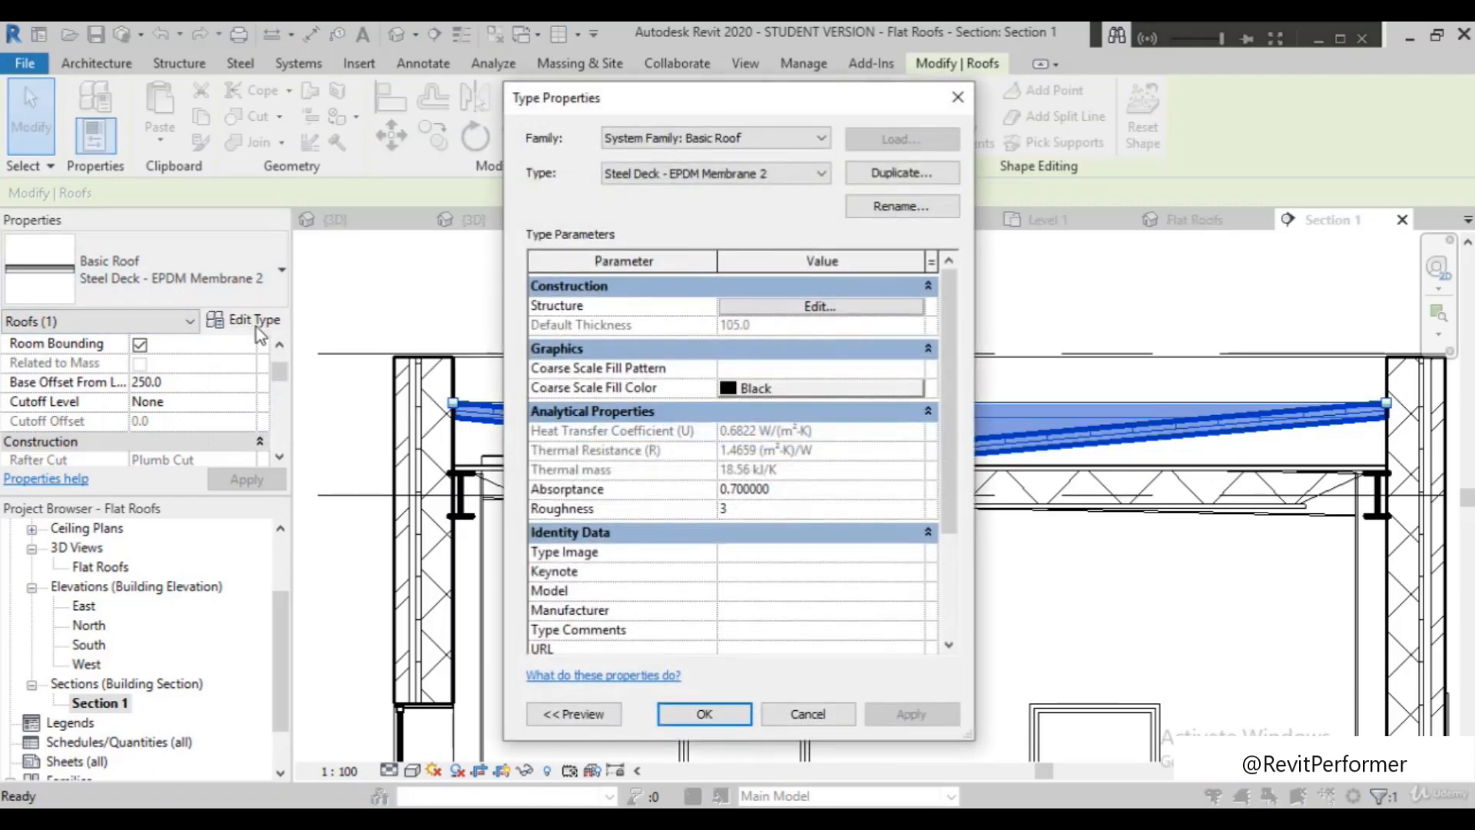
click(913, 185)
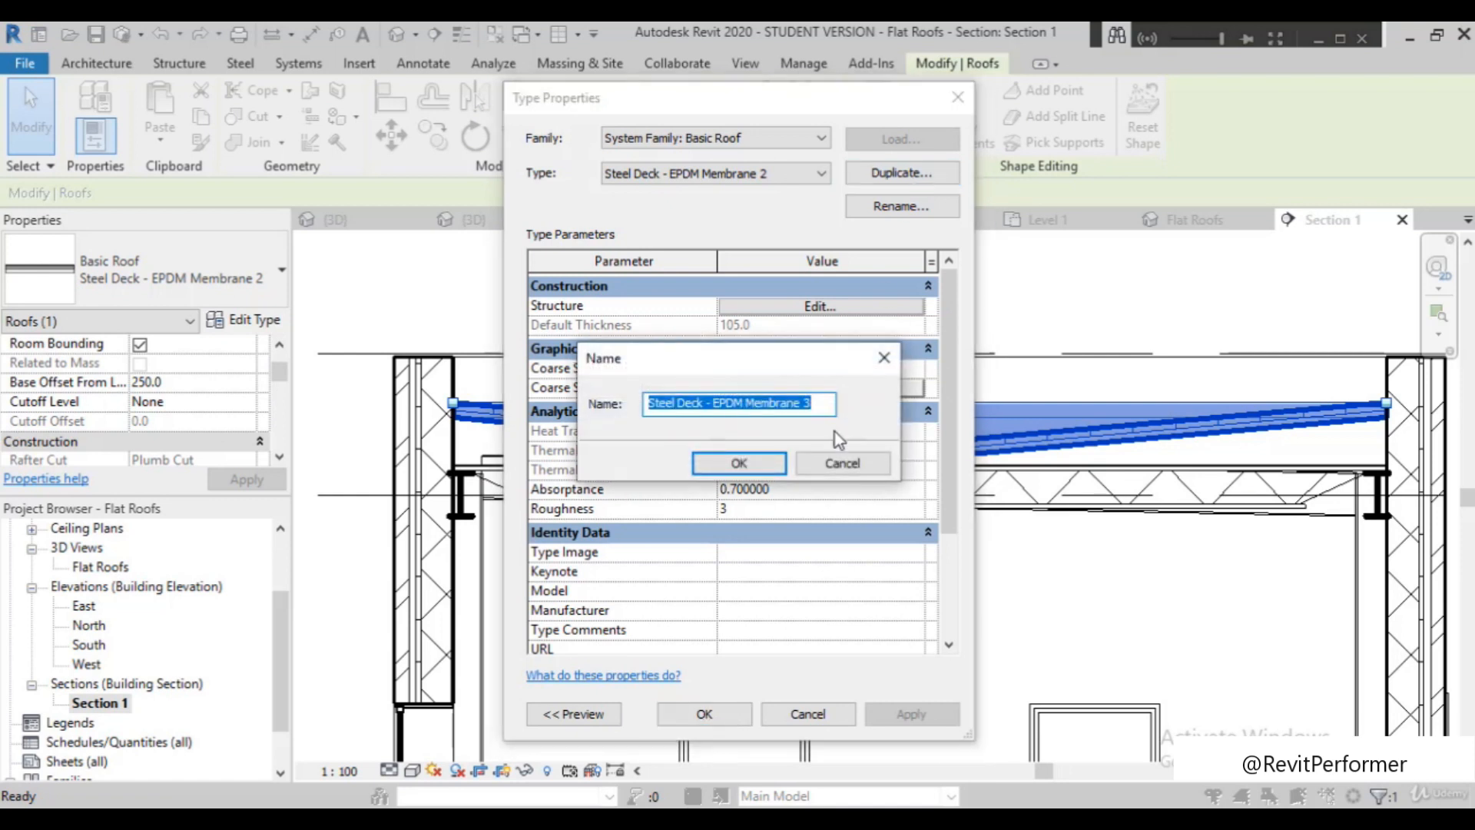
click(822, 407)
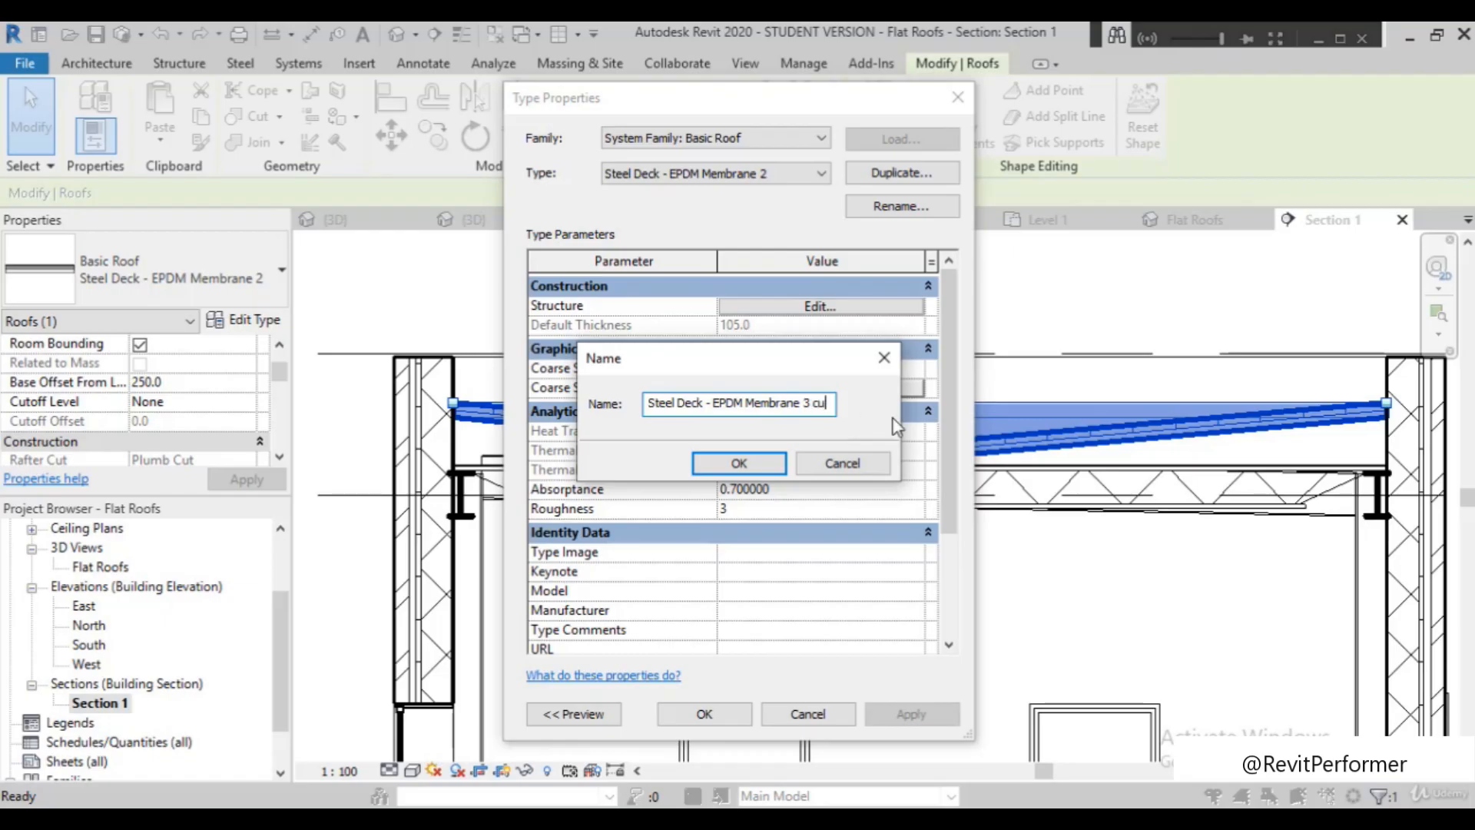
text(curved)
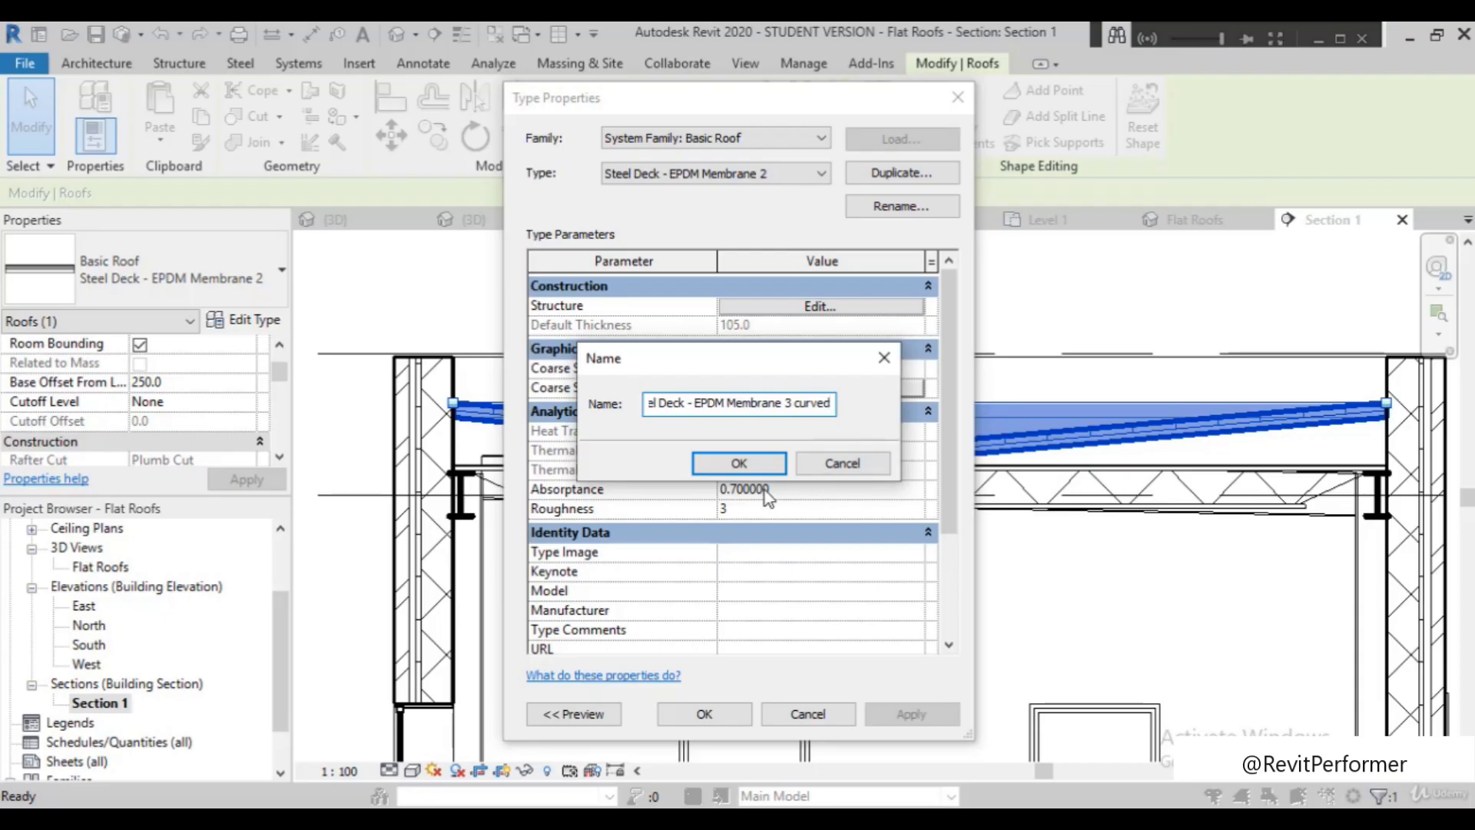
click(767, 466)
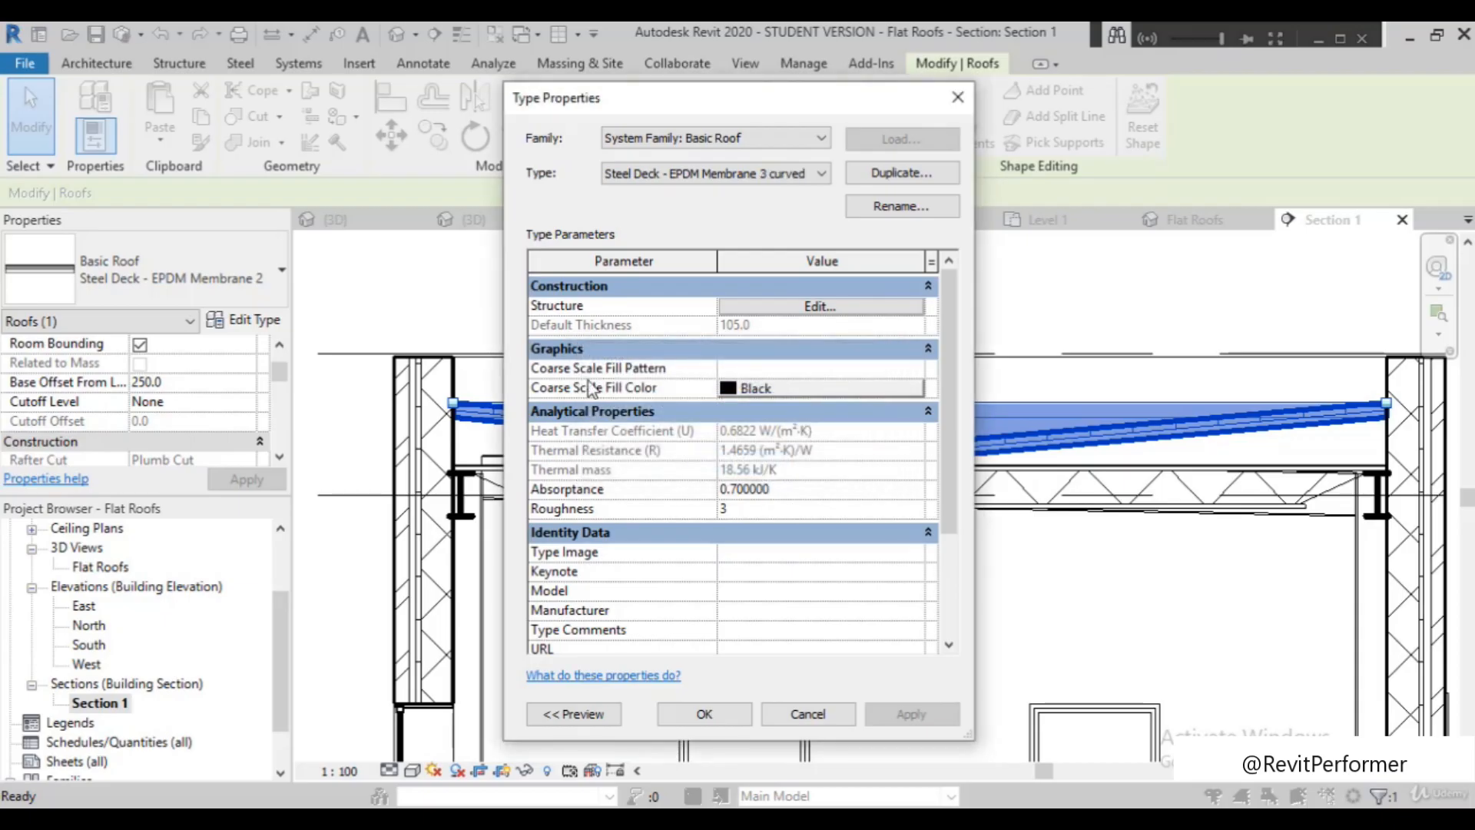
Make the rigid insulation layer variable in the new roof type's structure and apply the type changes
click(819, 307)
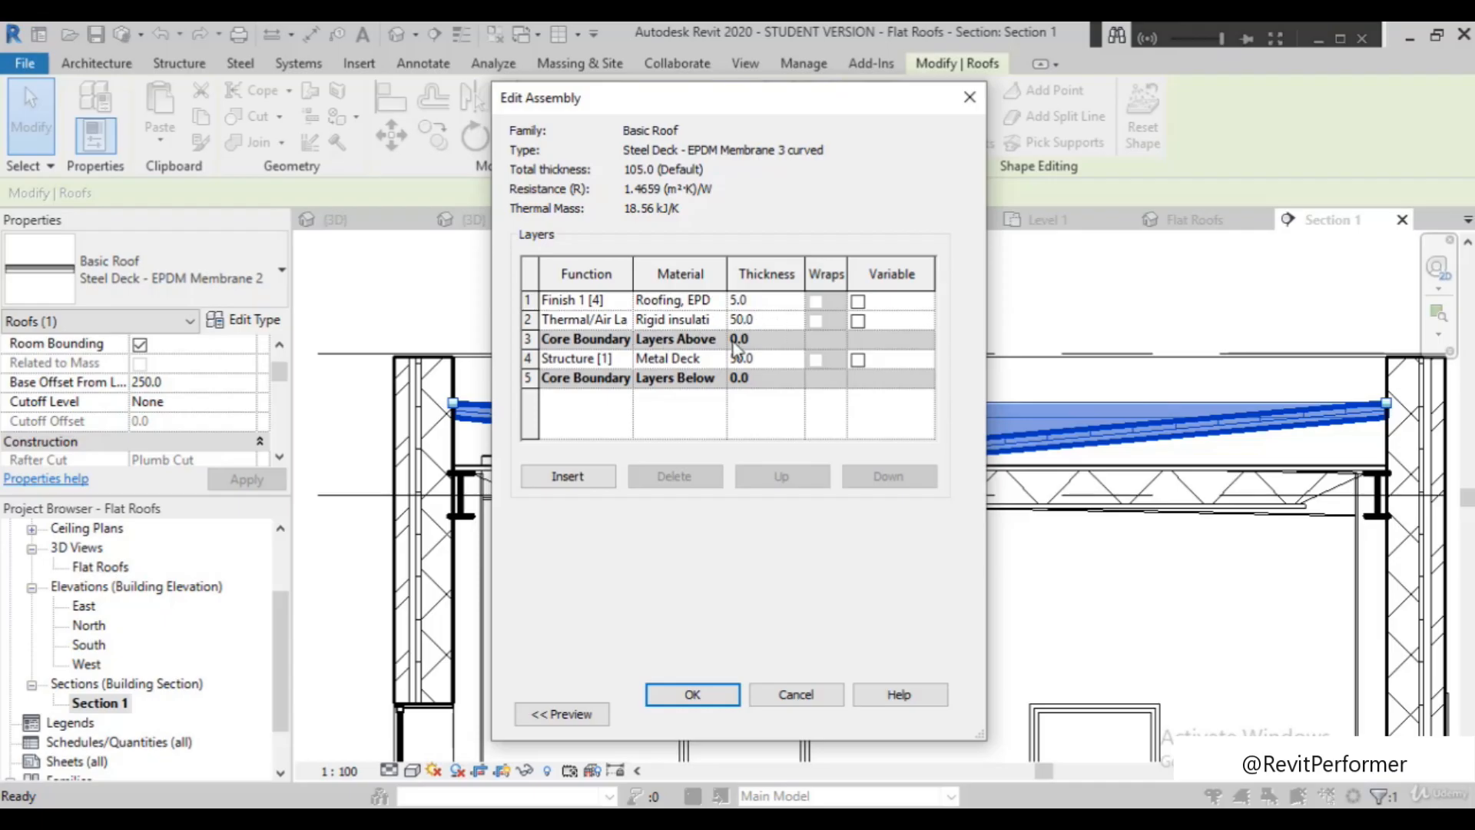
click(858, 321)
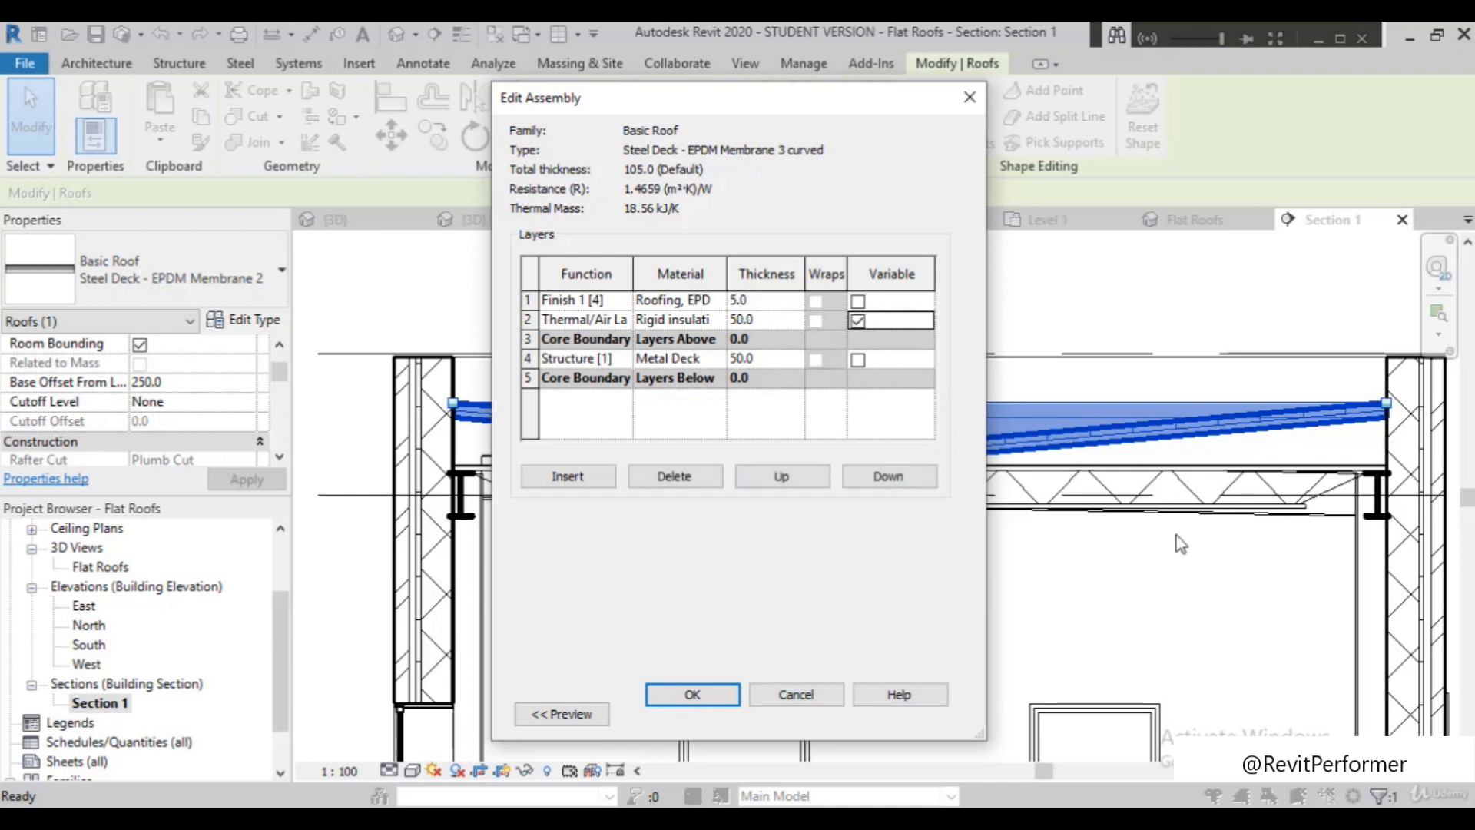
click(720, 702)
click(719, 706)
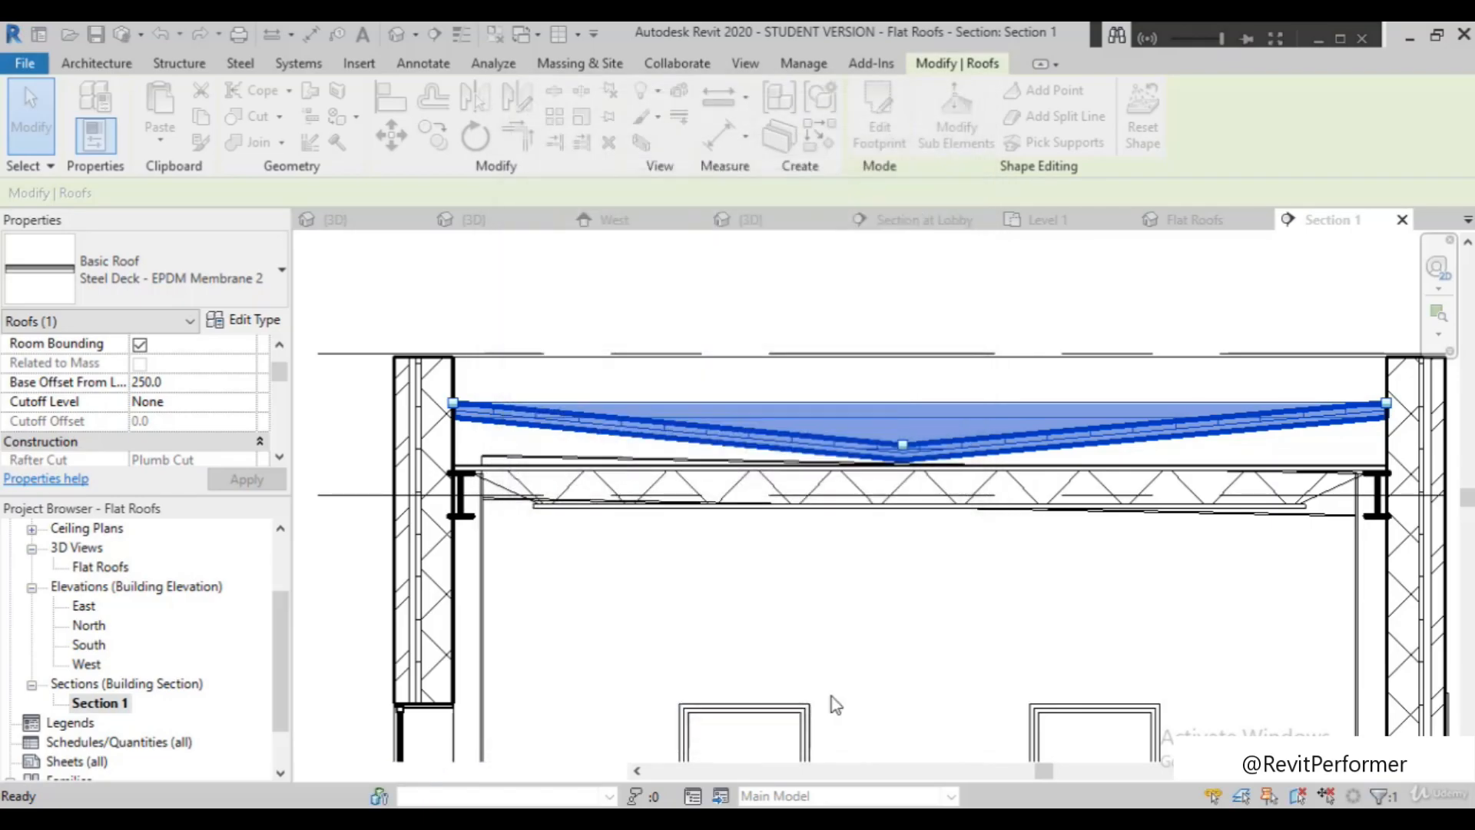
Examine in the section how the roof's insulation tapers toward the split line and how the metal deck sits on the bar joists
scroll(718, 523, up, 1)
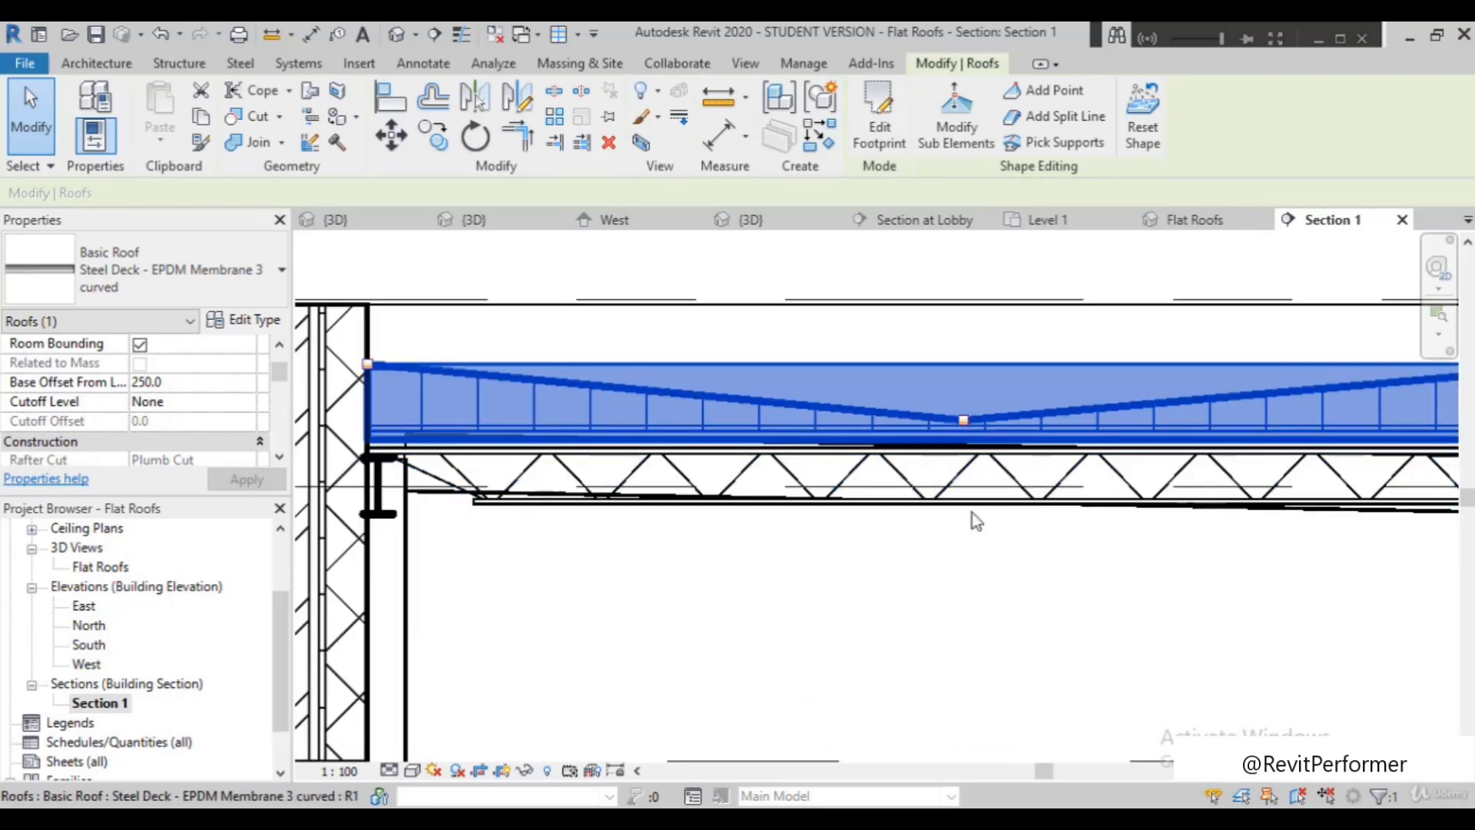
scroll(1095, 538, down, 1)
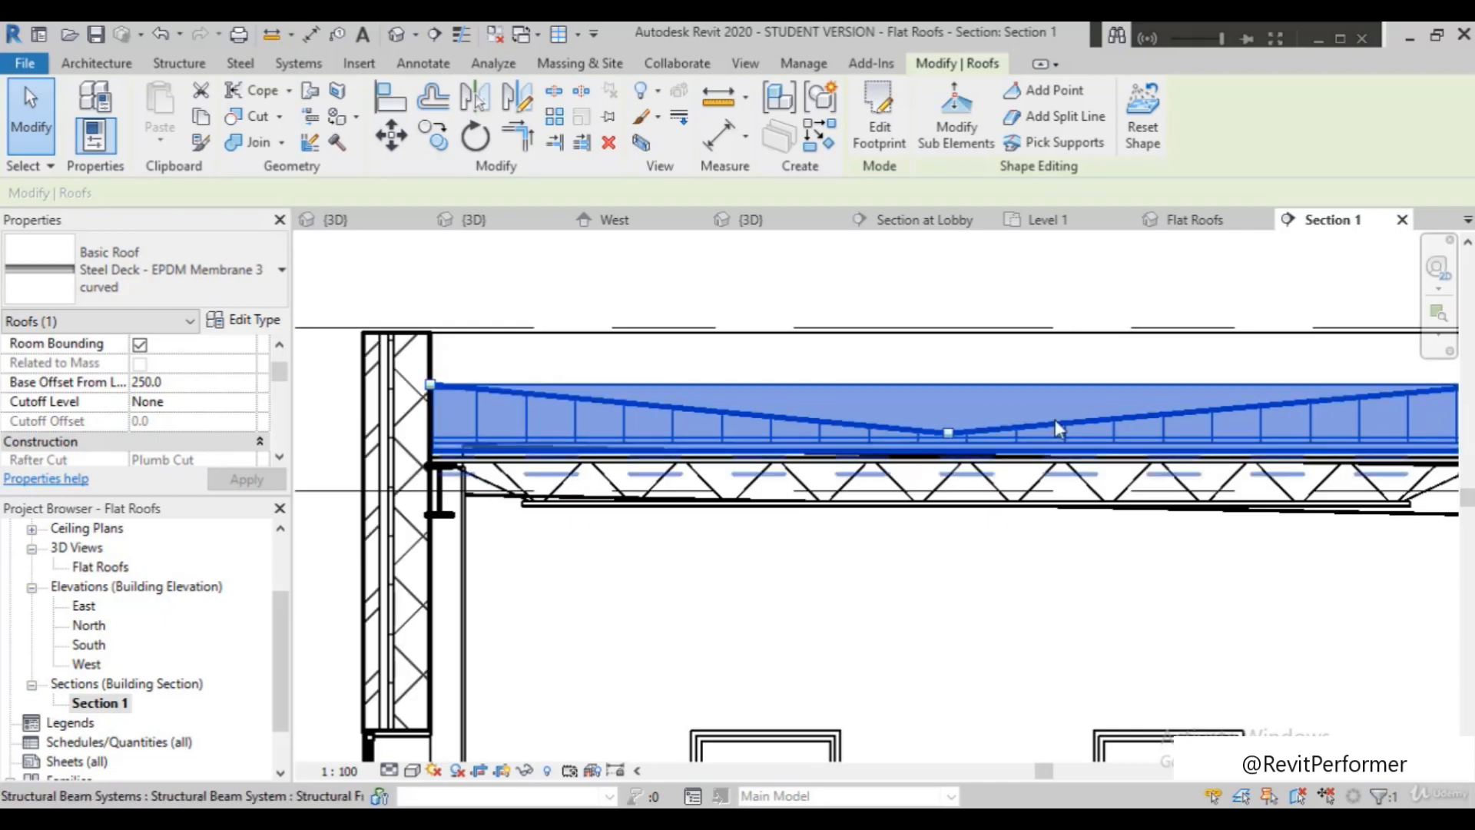
scroll(906, 460, down, 2)
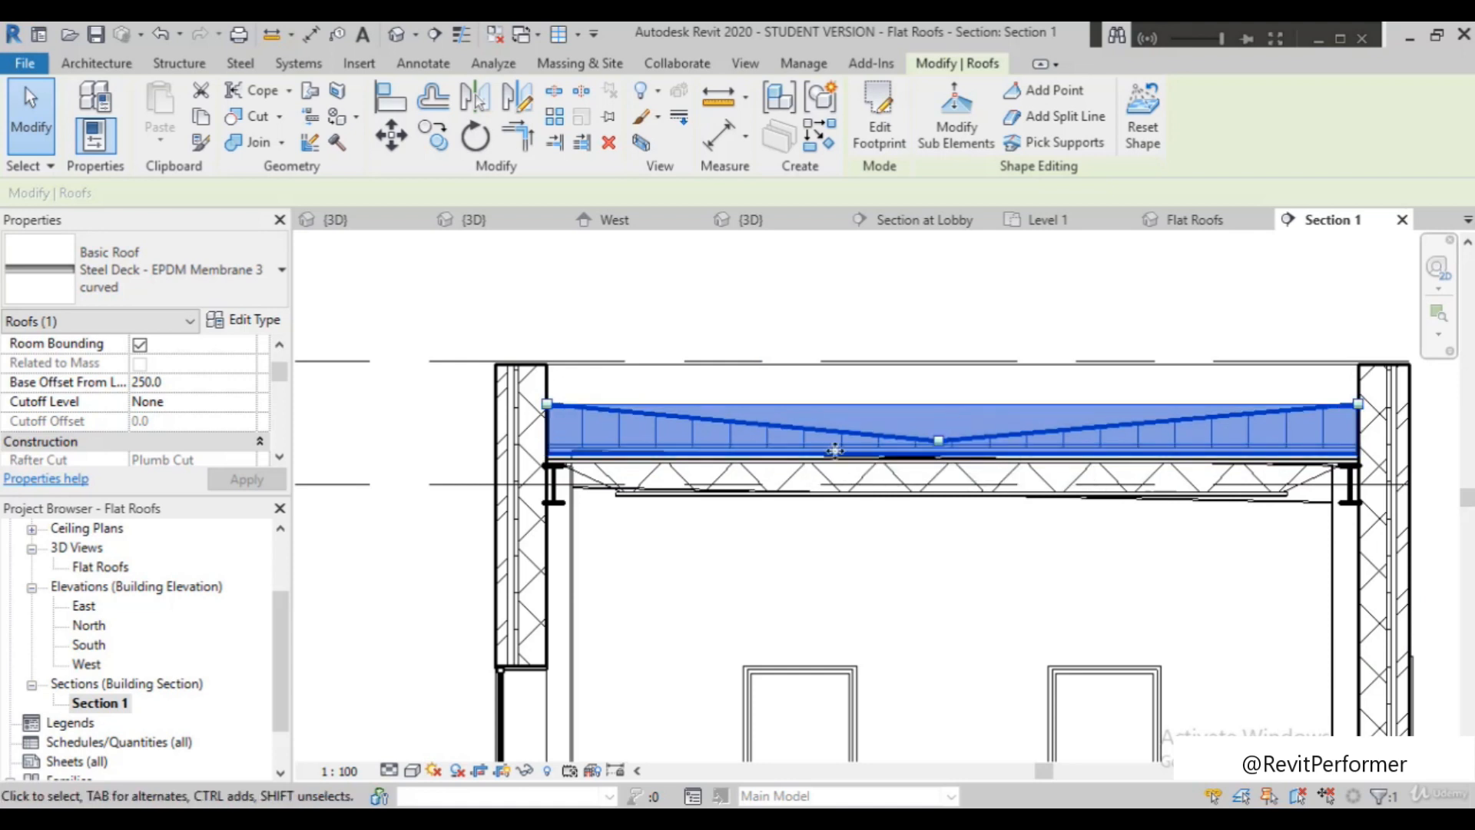
scroll(835, 449, up, 3)
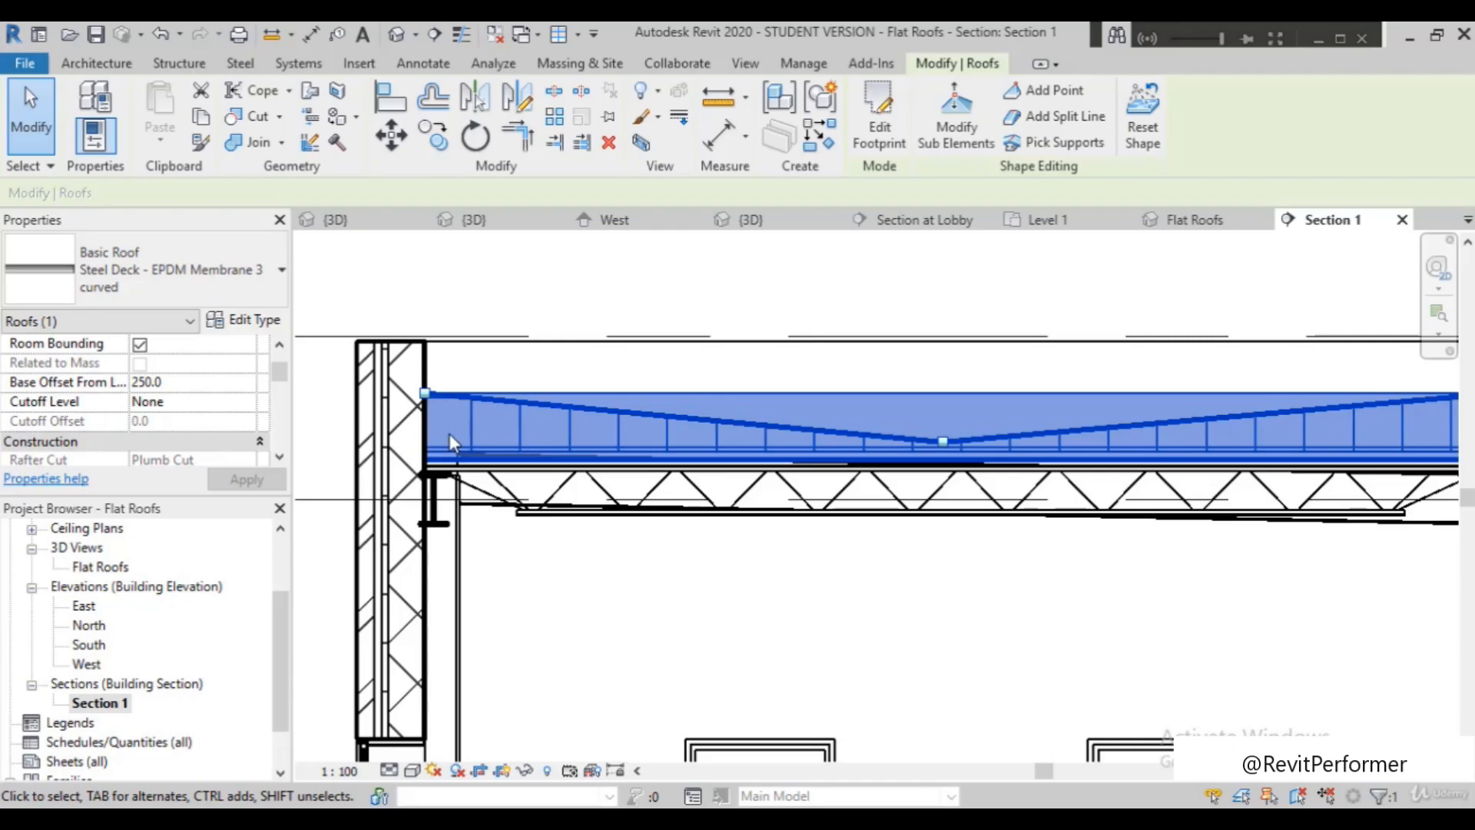
scroll(733, 452, down, 4)
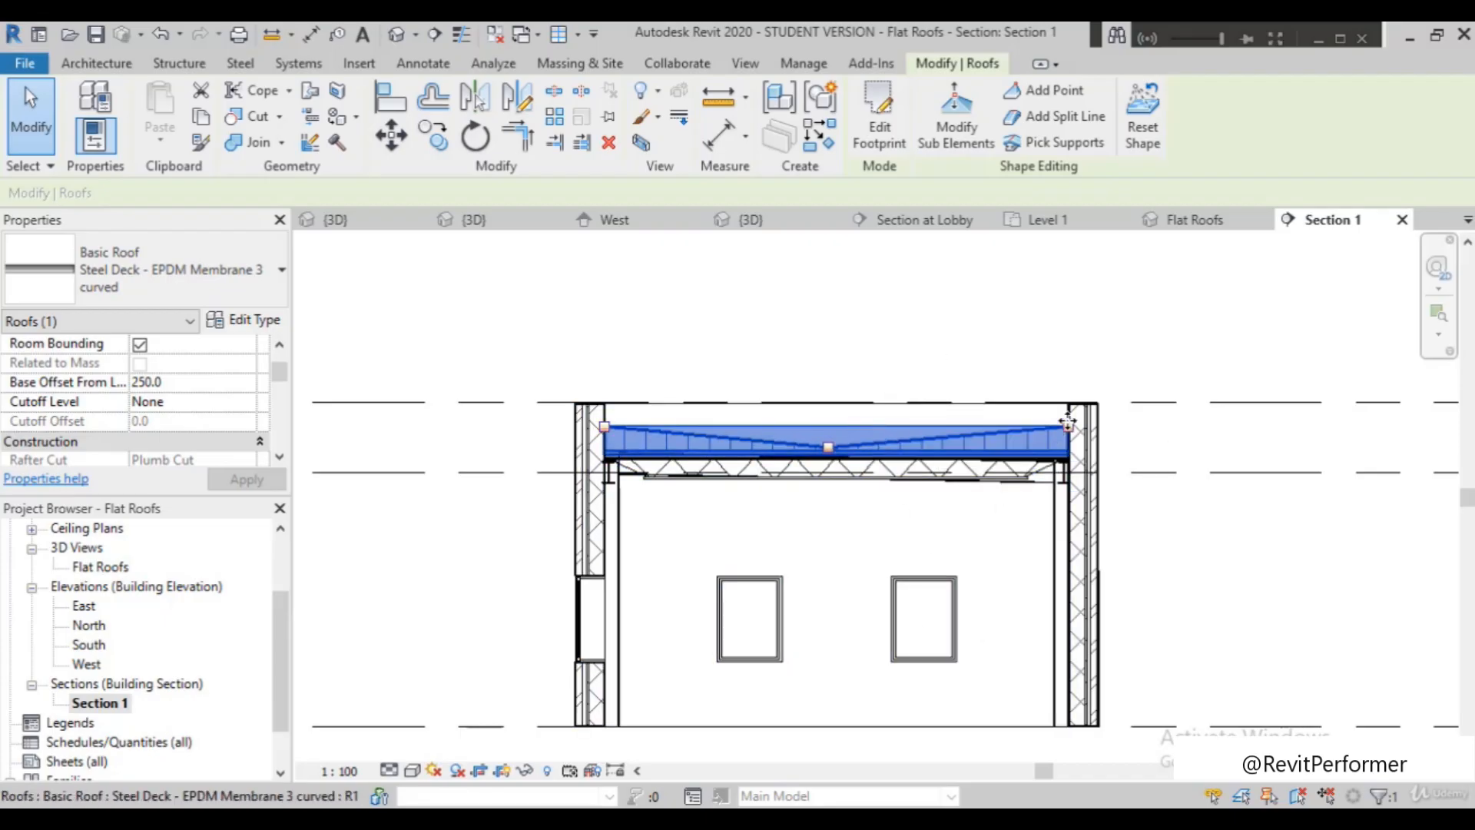
scroll(1067, 421, up, 3)
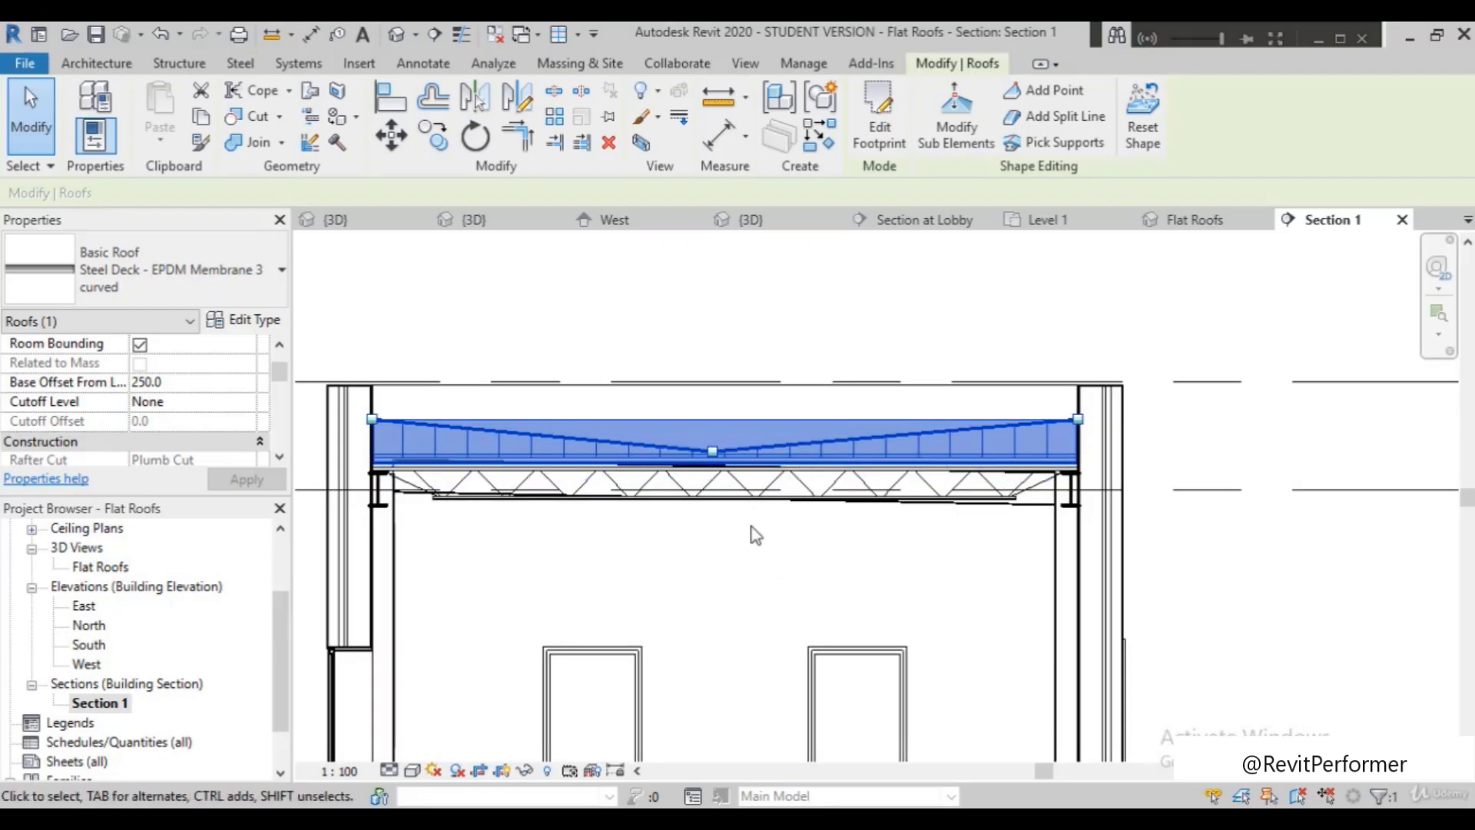
scroll(599, 500, down, 2)
scroll(601, 495, down, 3)
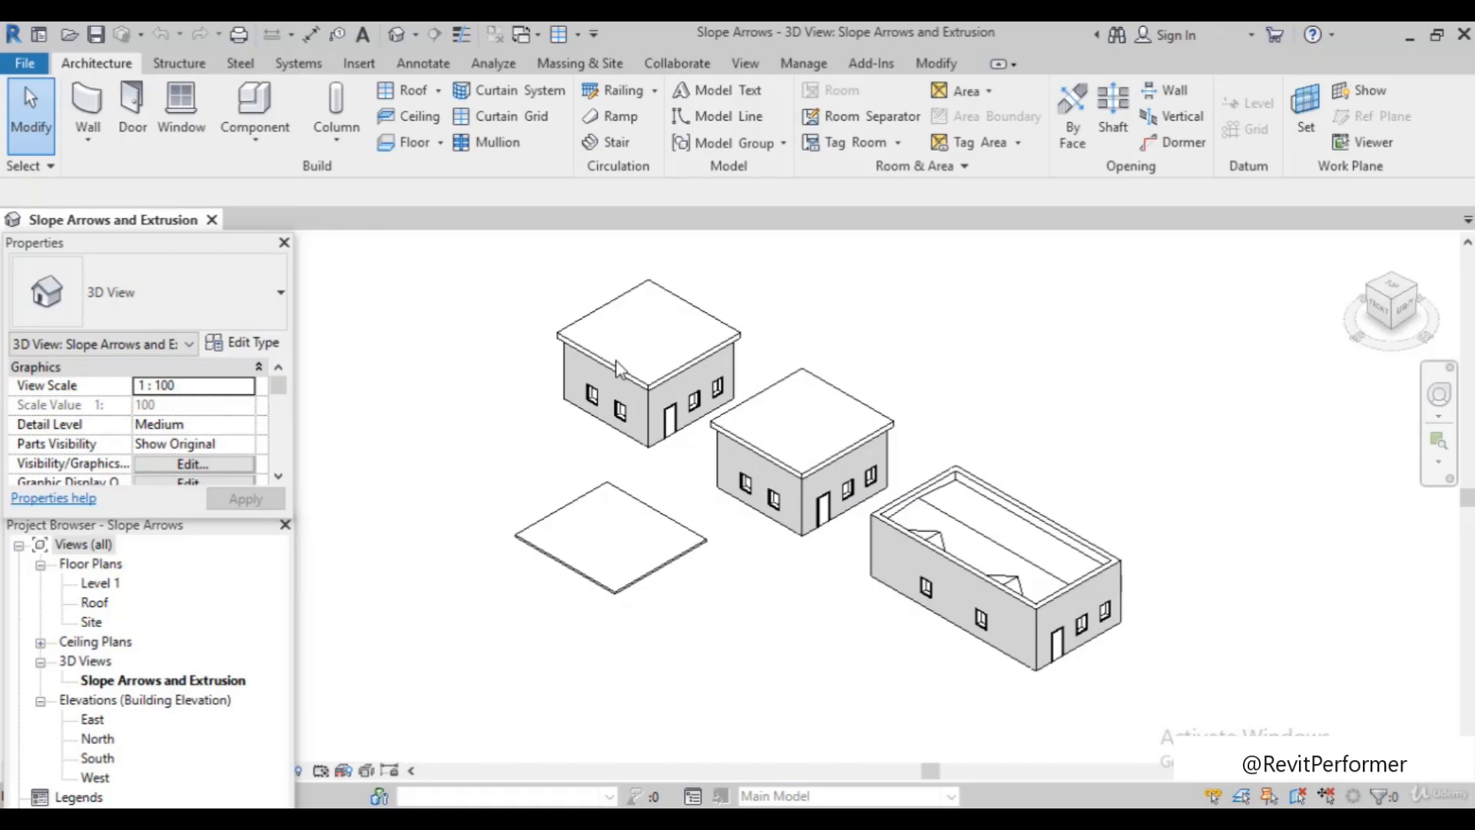
Open the footprint of the rearmost building's Generic - 400mm roof for editing in the Slope Arrows project
scroll(578, 284, up, 5)
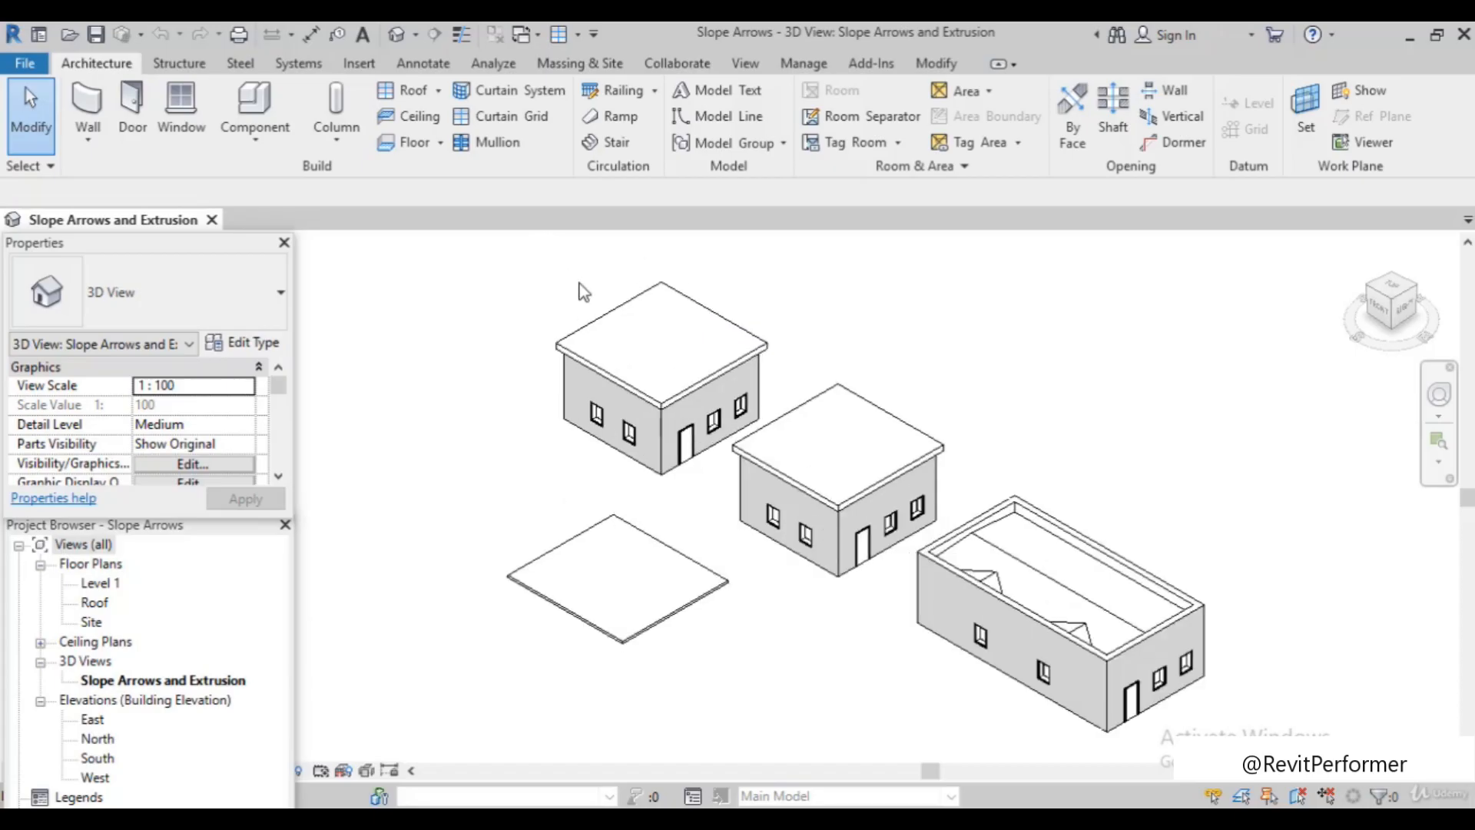
scroll(581, 308, up, 2)
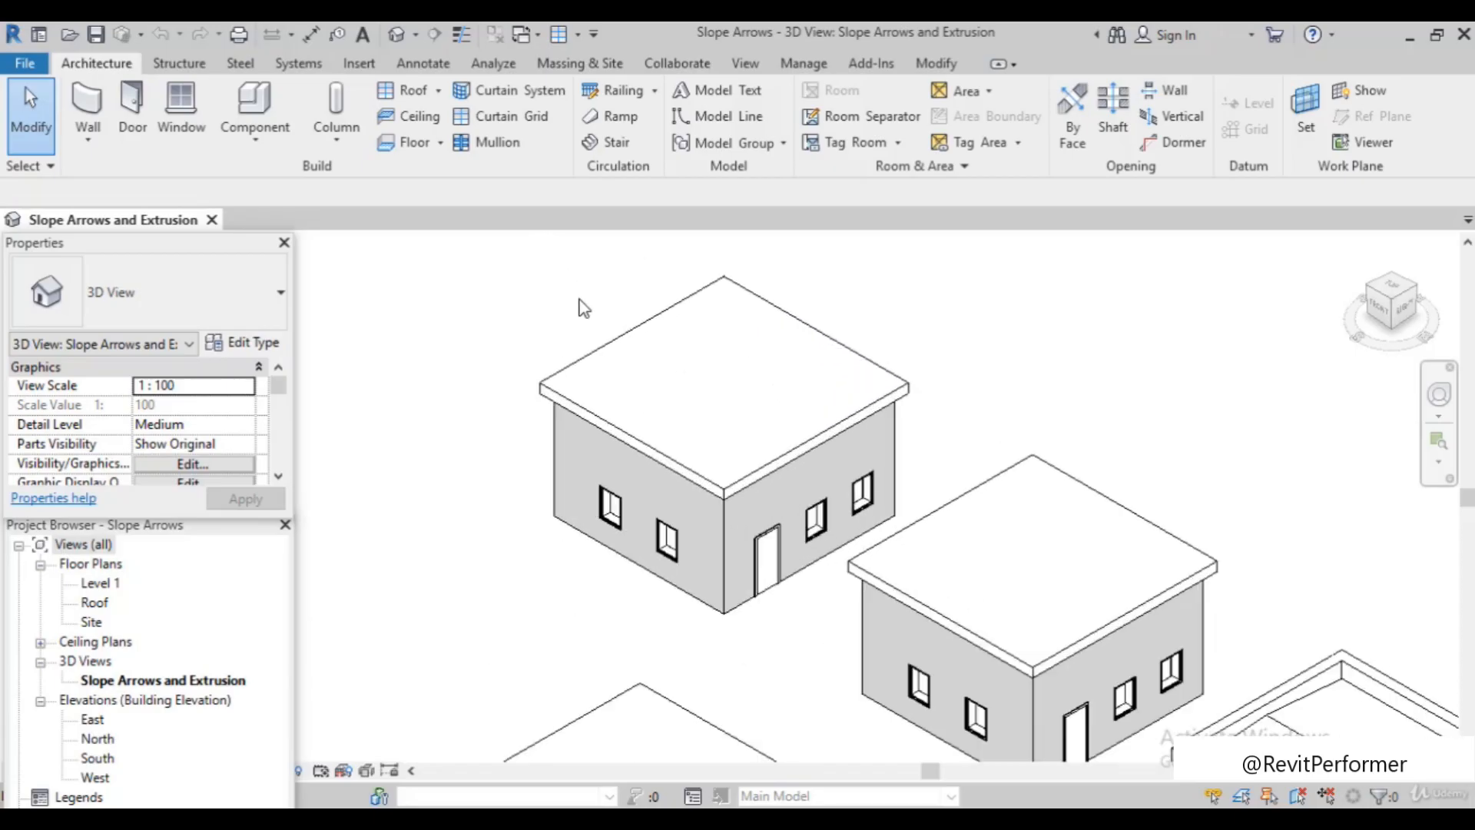
click(704, 484)
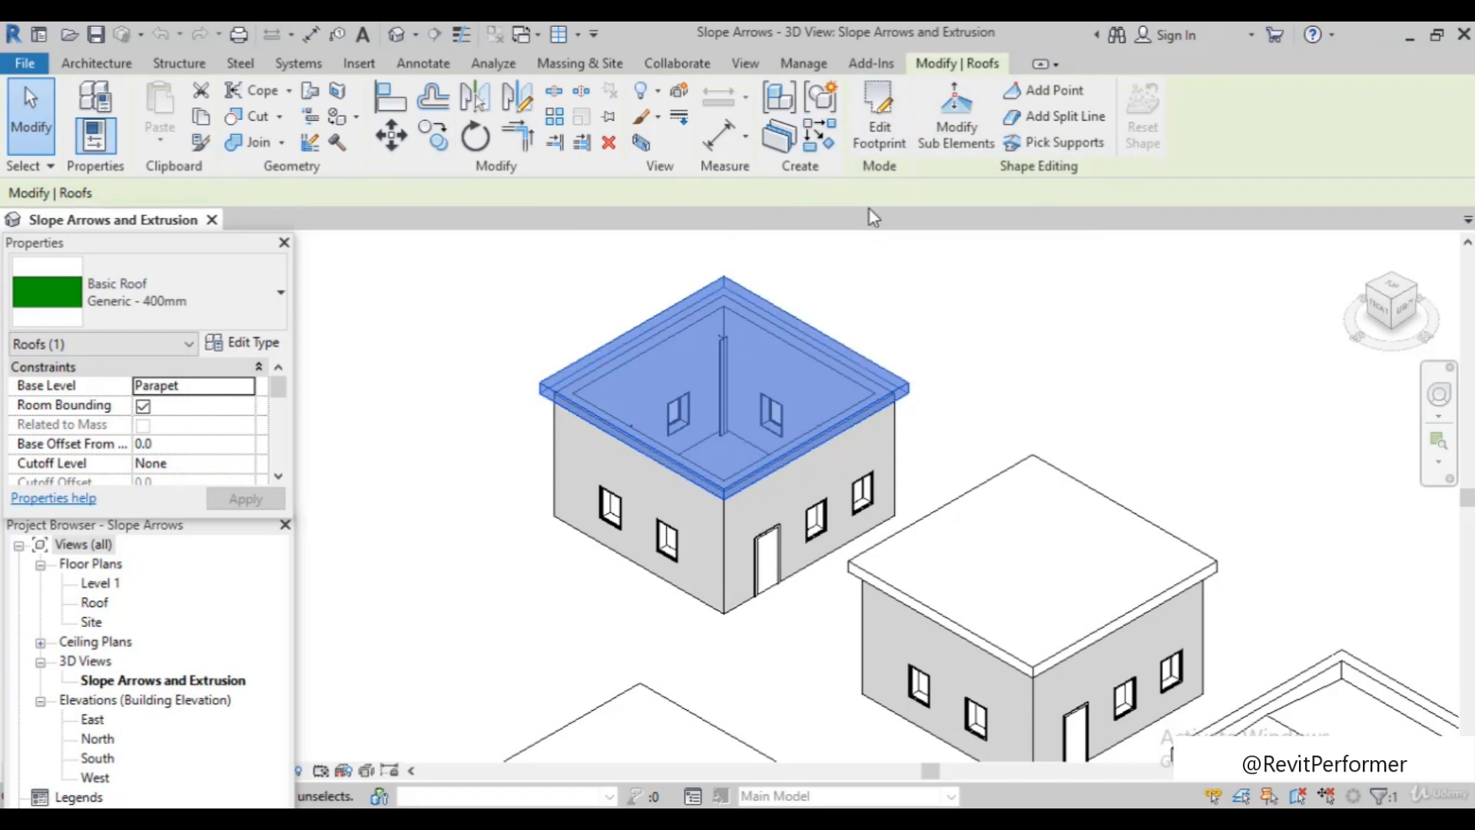
click(883, 140)
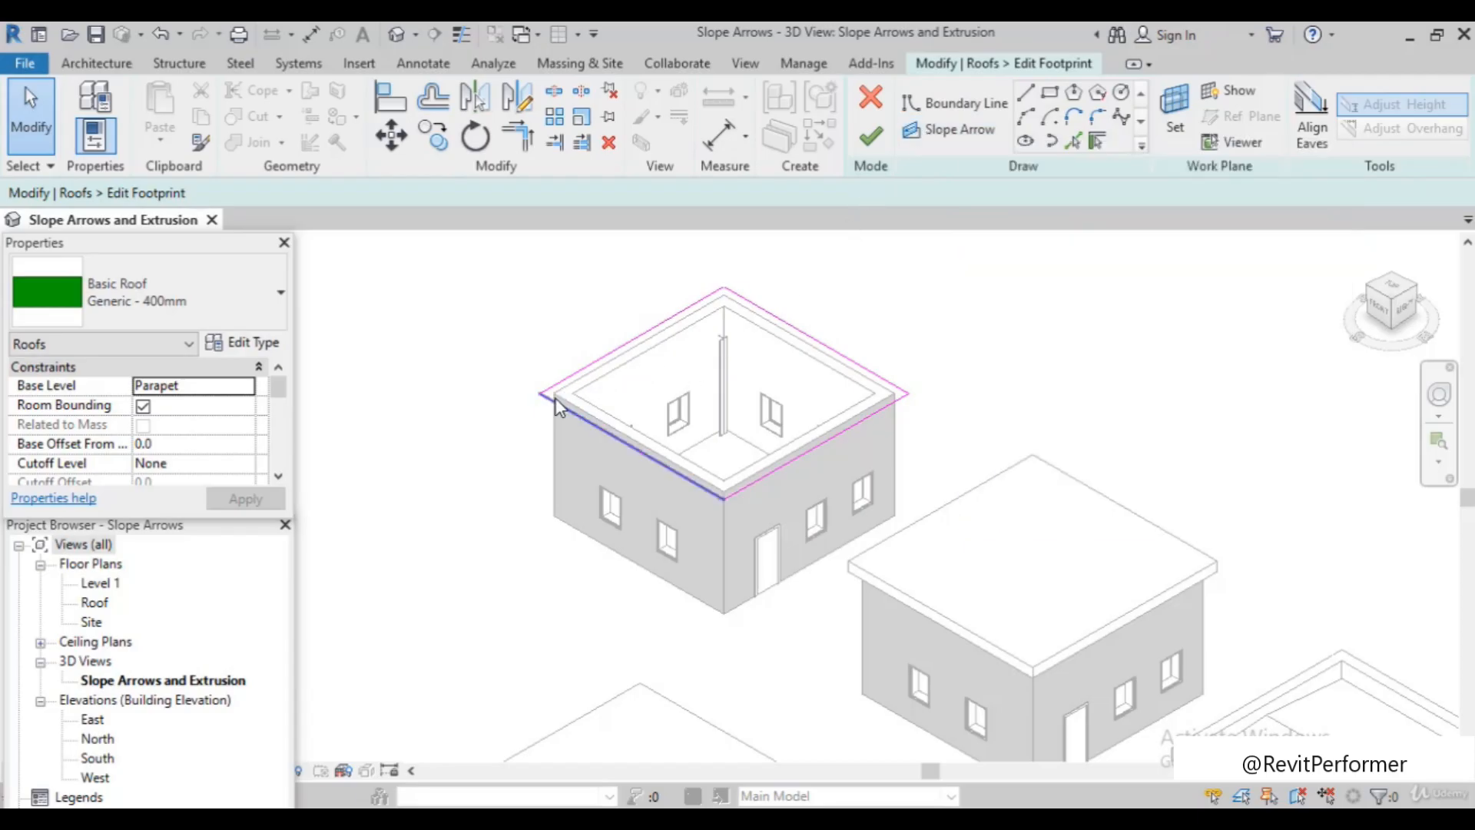
Make two adjacent footprint edges define the roof slope: the edge above the two-window wall without a door and the rear edge joining it
click(615, 366)
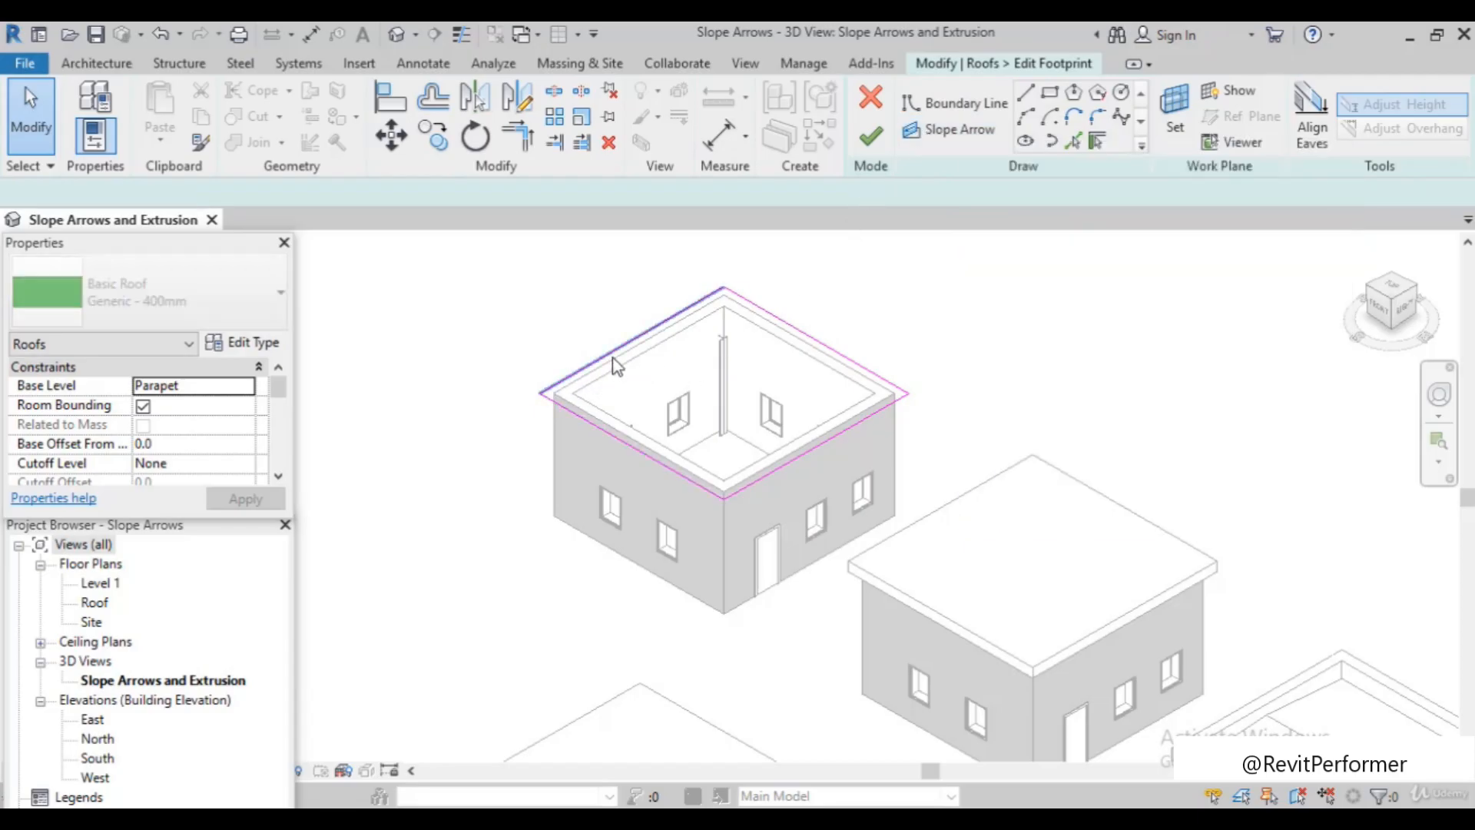
scroll(603, 376, up, 1)
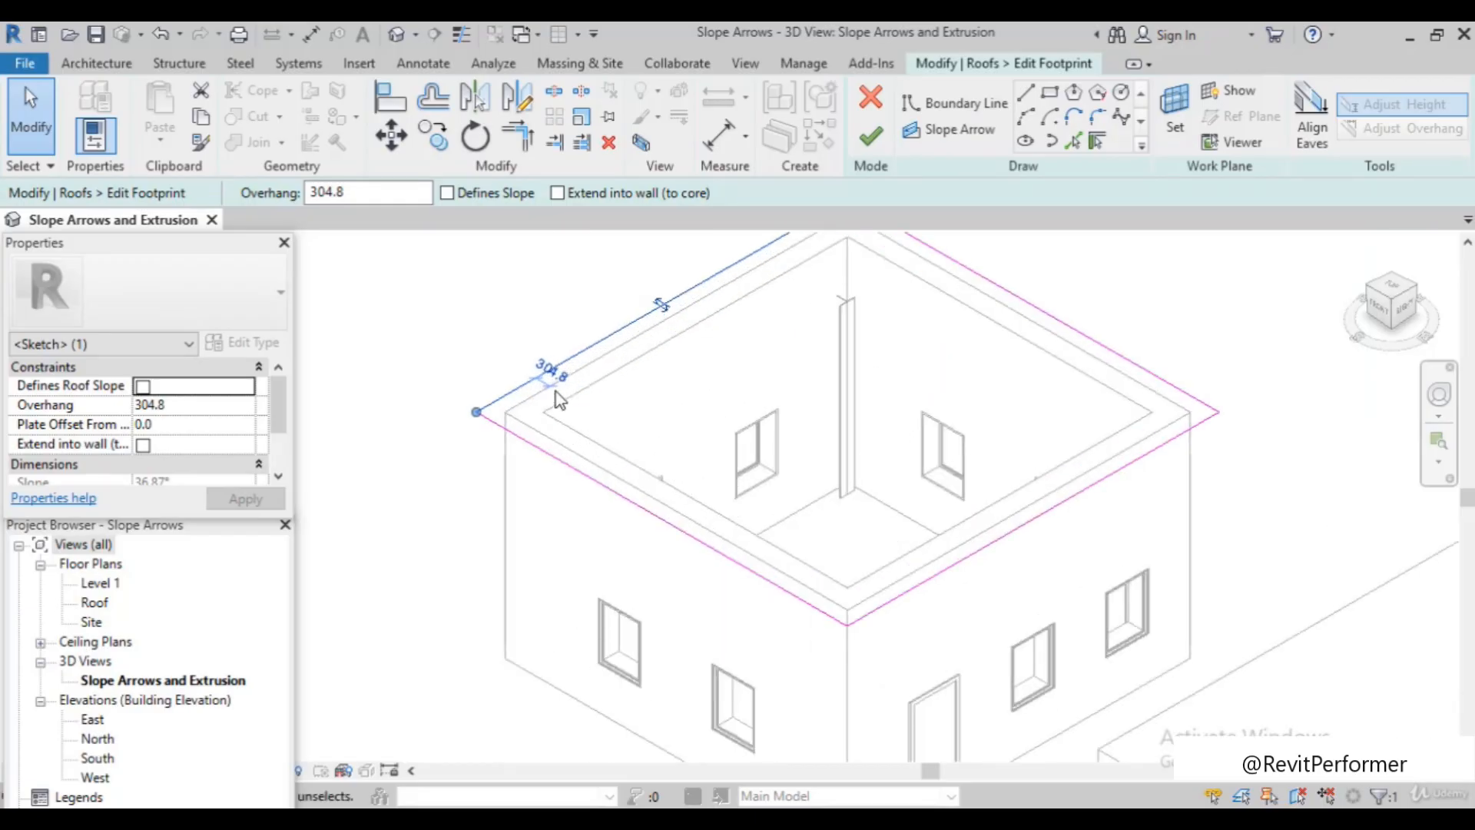
click(448, 195)
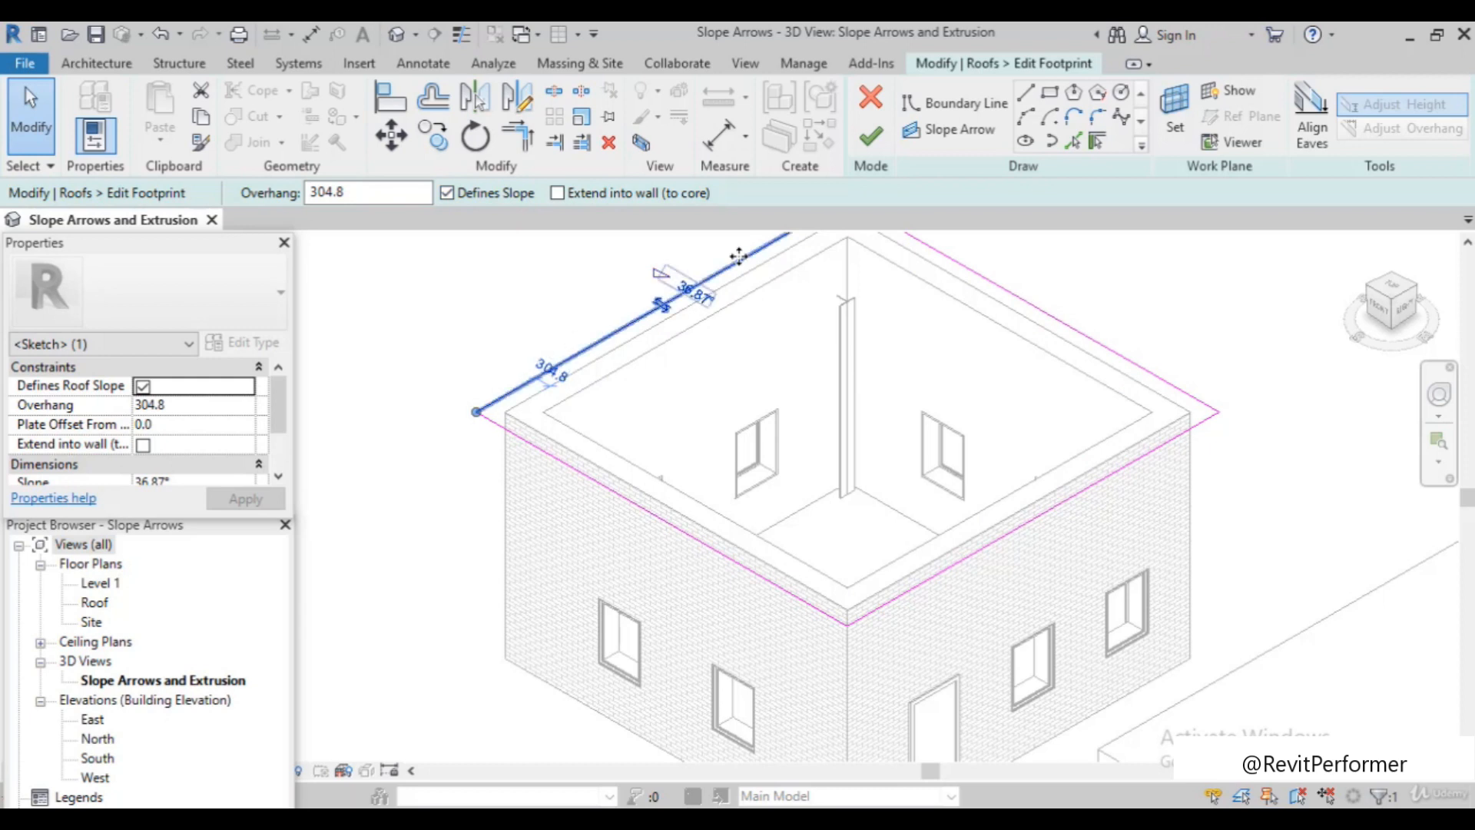
click(699, 549)
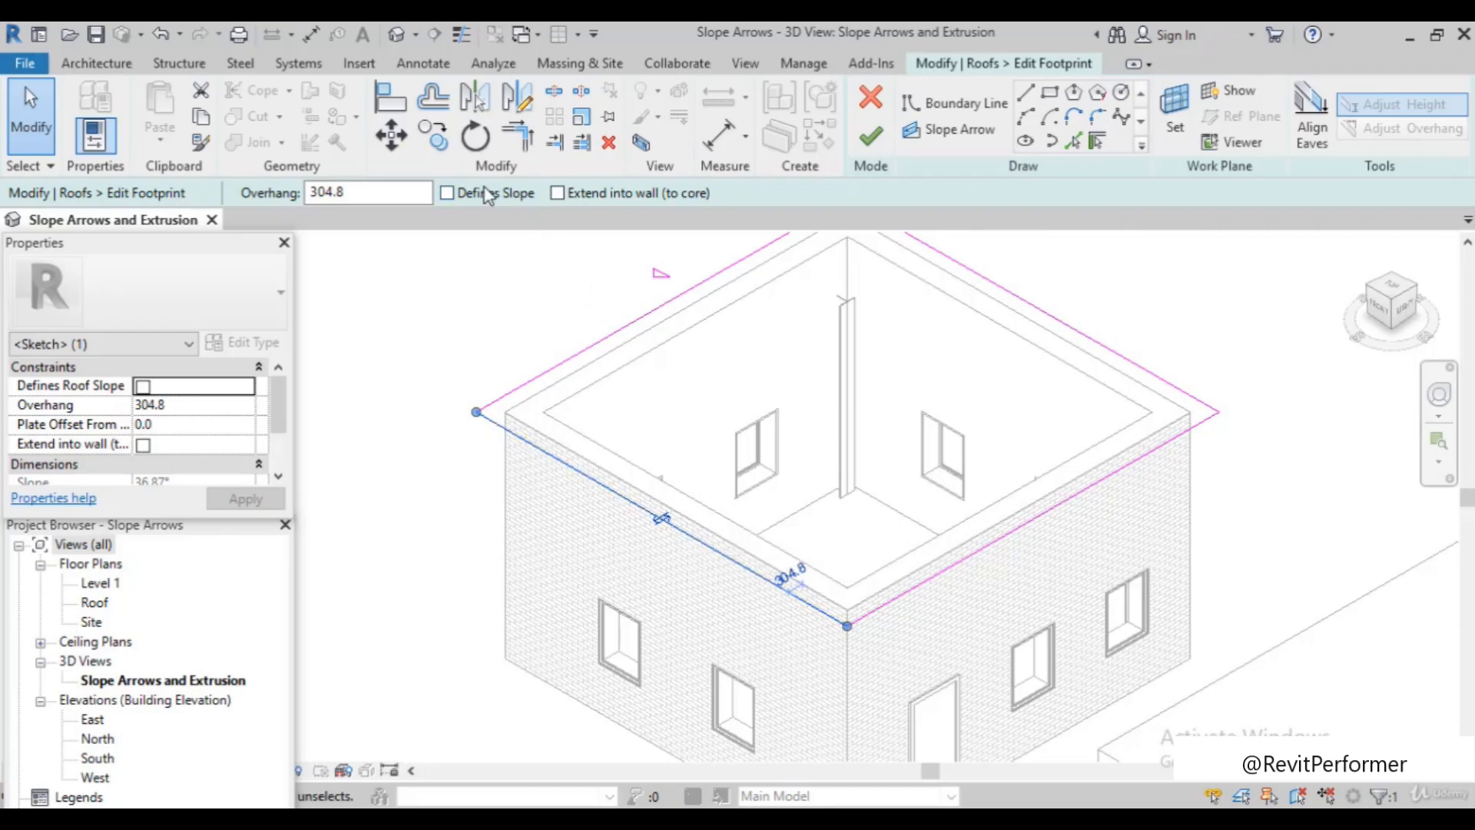
click(485, 195)
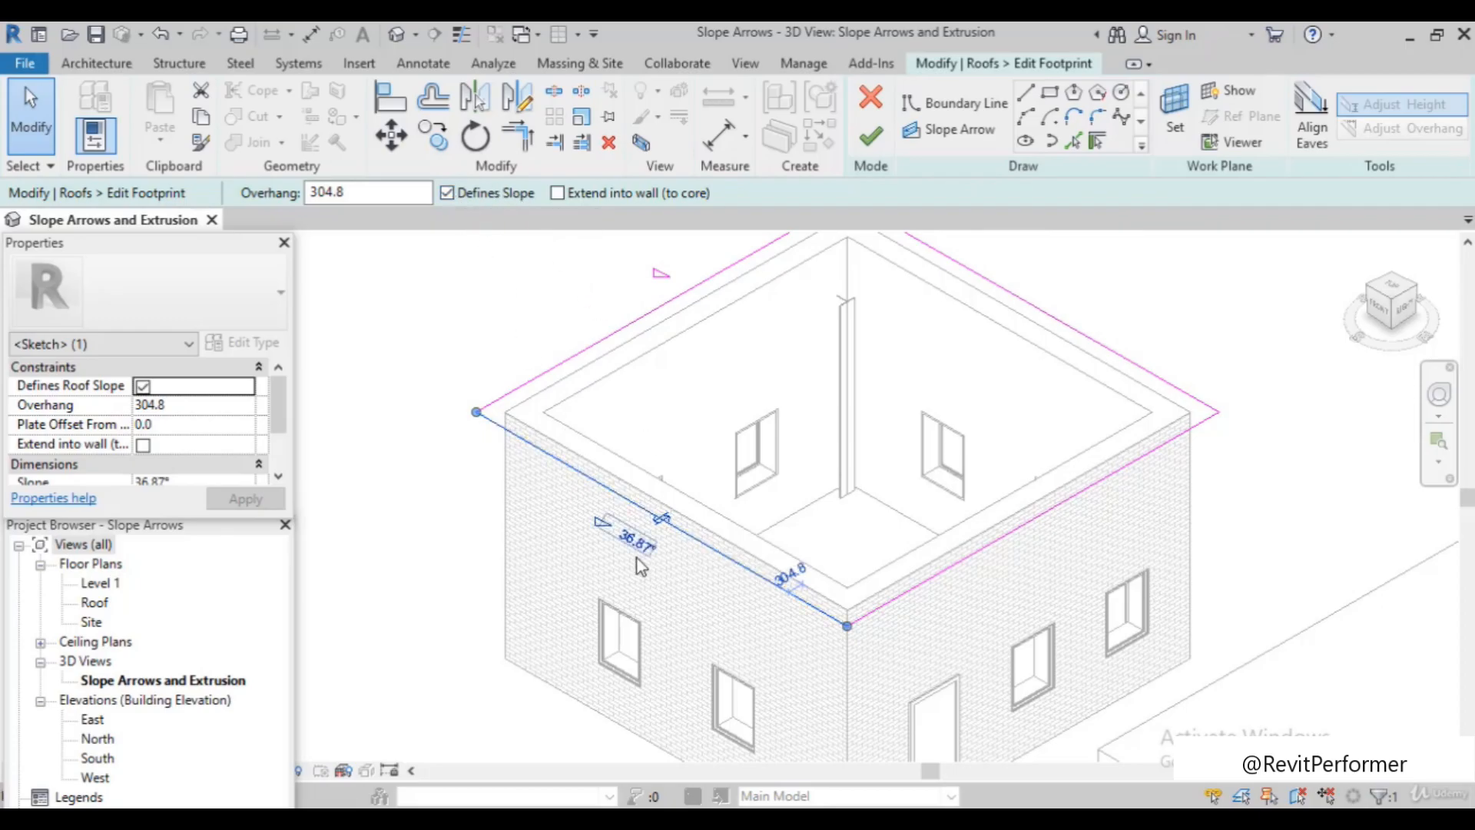
scroll(636, 557, up, 2)
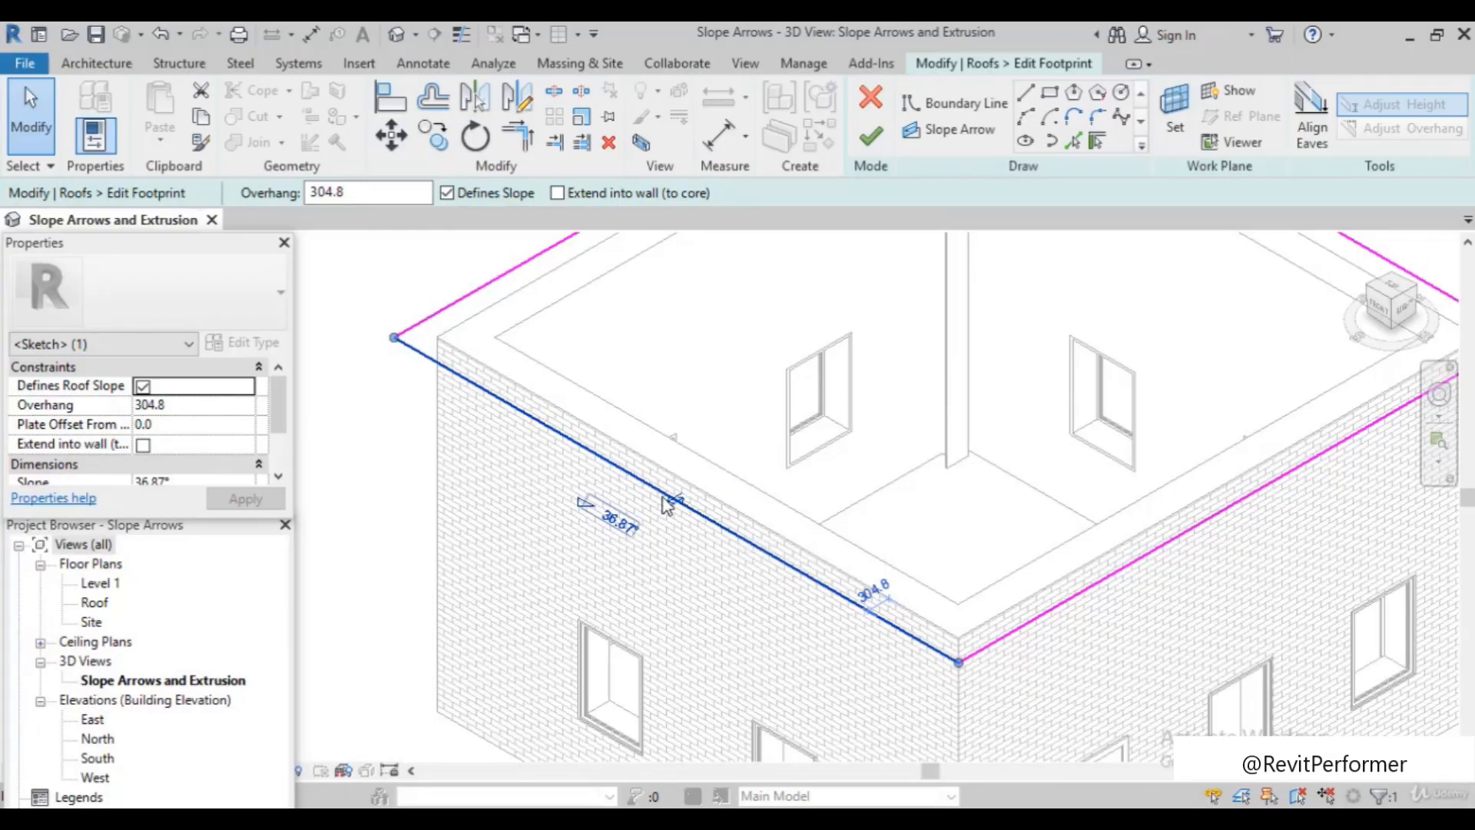
scroll(667, 506, down, 3)
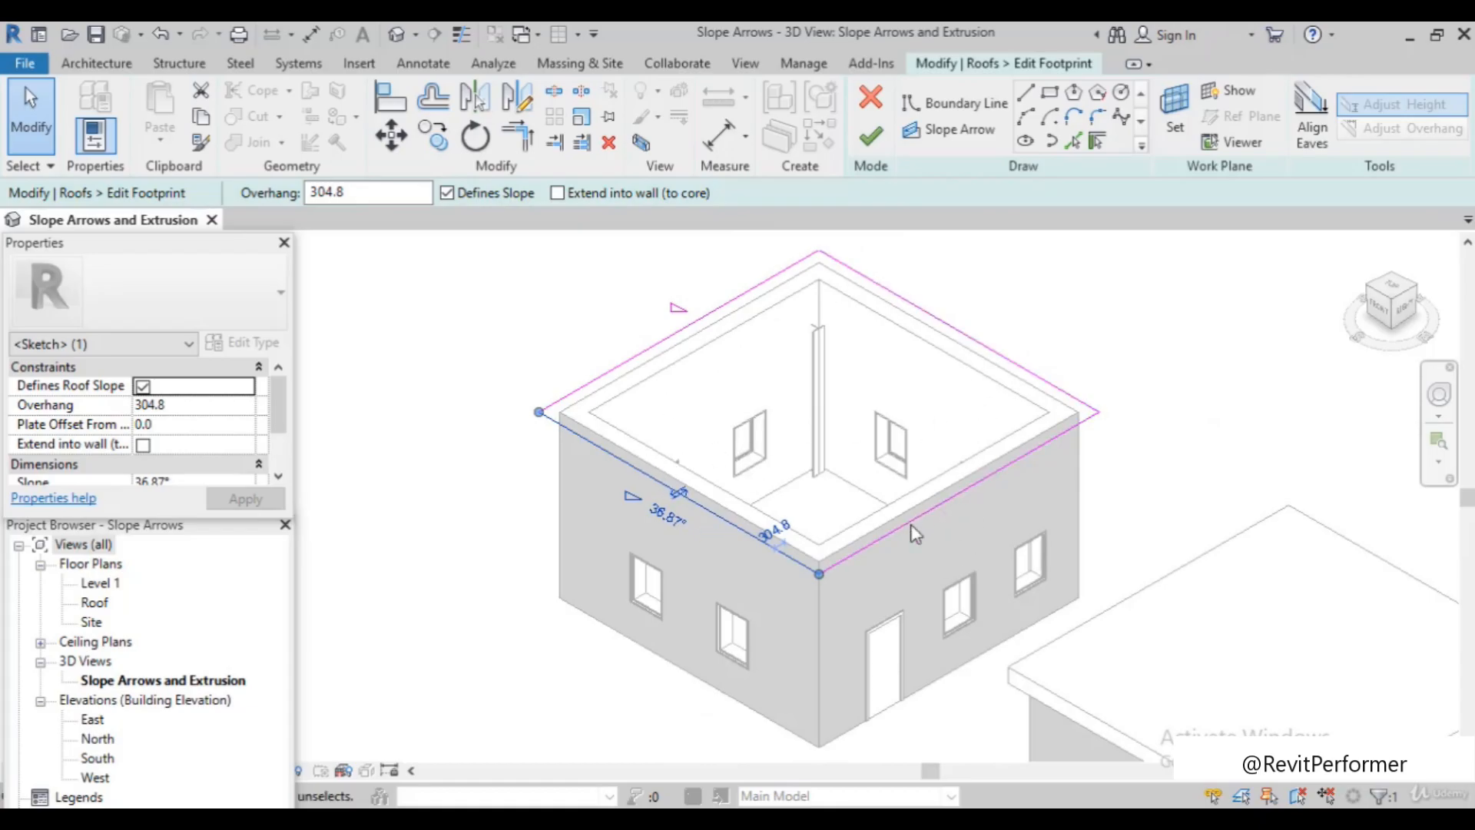
Remove the slope definition from both of those footprint edges
click(448, 193)
click(678, 330)
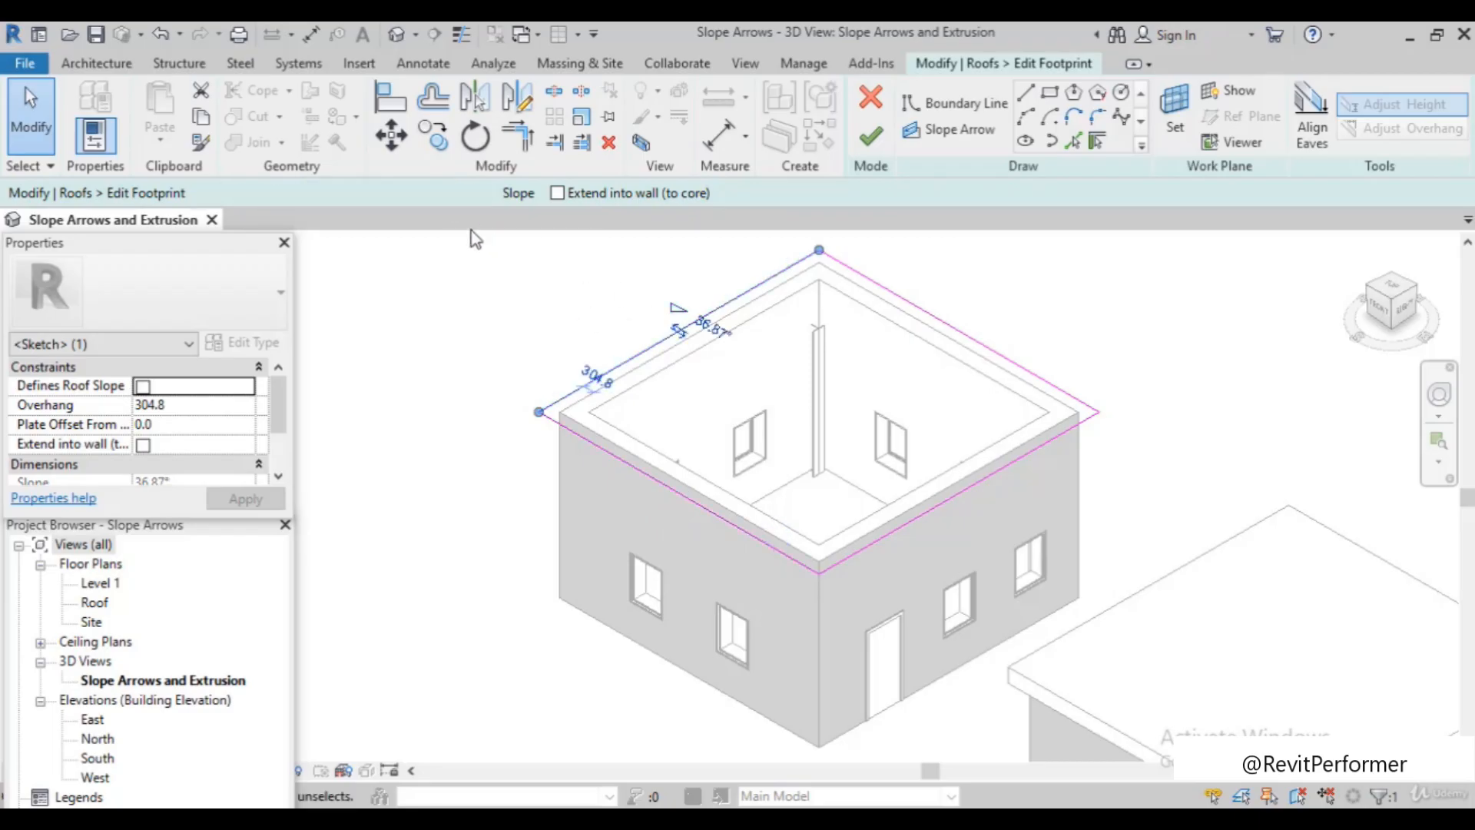
click(448, 192)
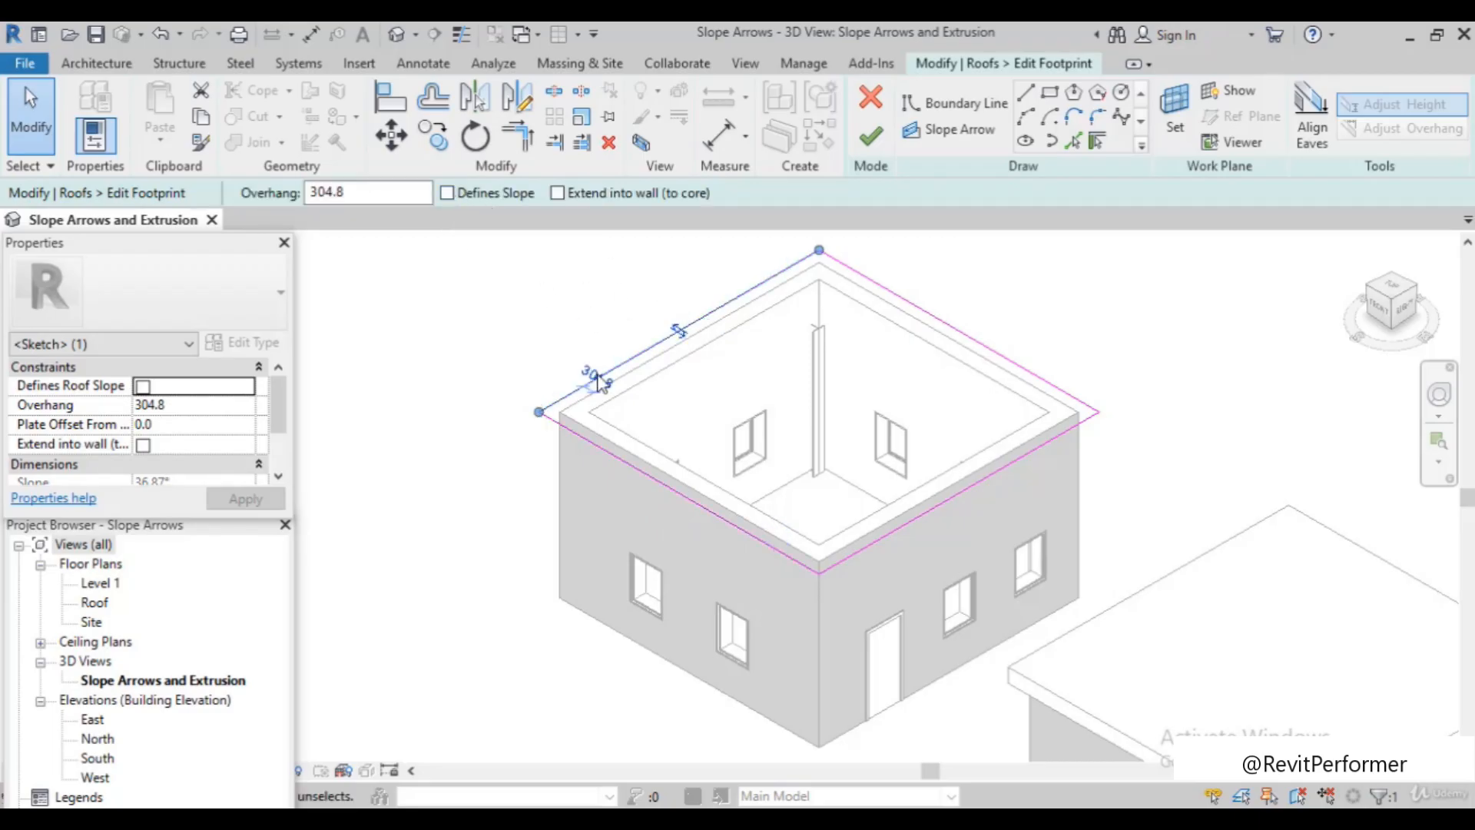
Draw a slope arrow diagonally across the roof footprint, from the outer corner of the two-window wall to the far corner of the door wall
scroll(719, 372, down, 1)
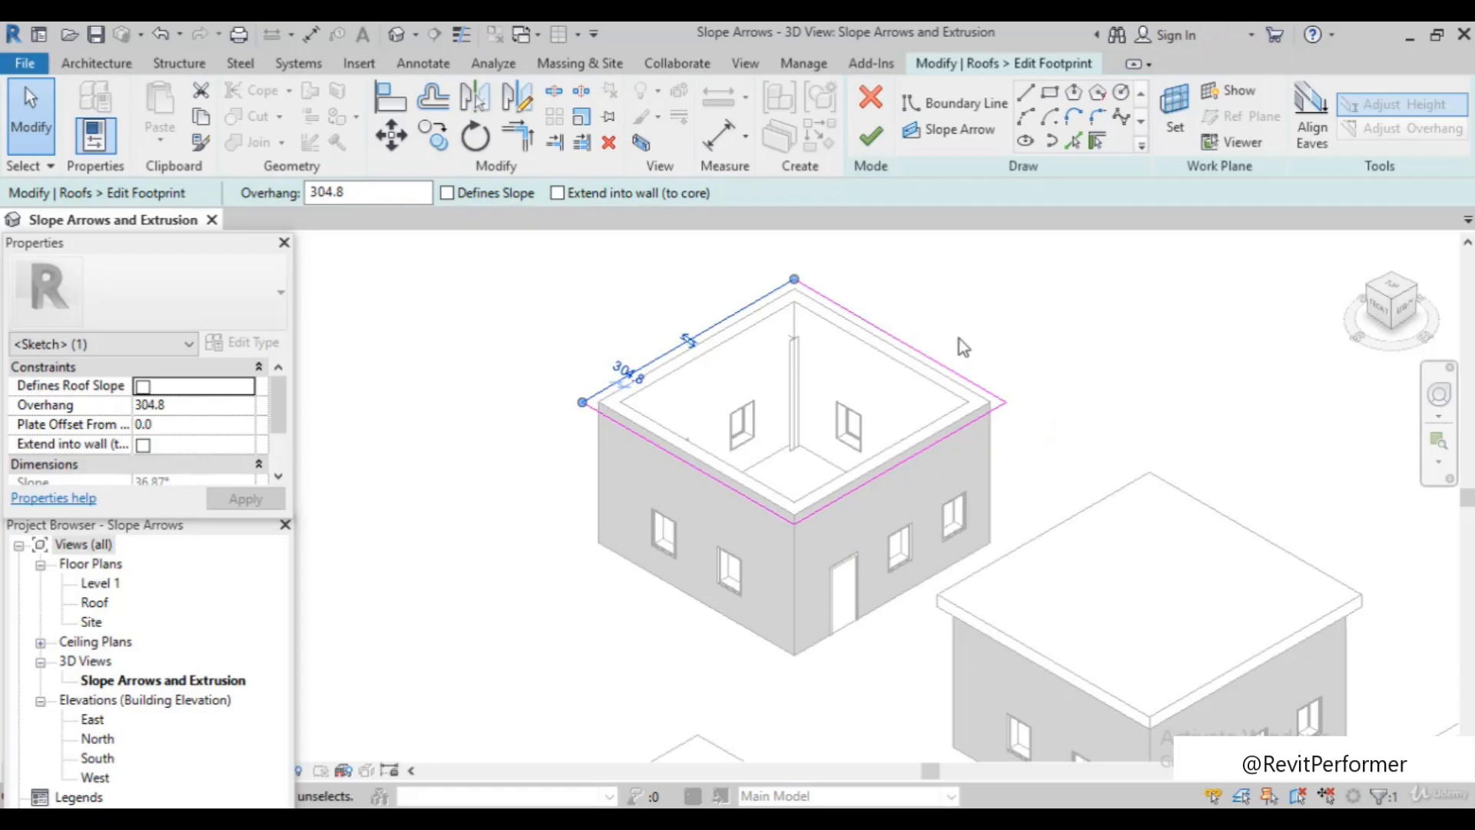
scroll(959, 338, up, 1)
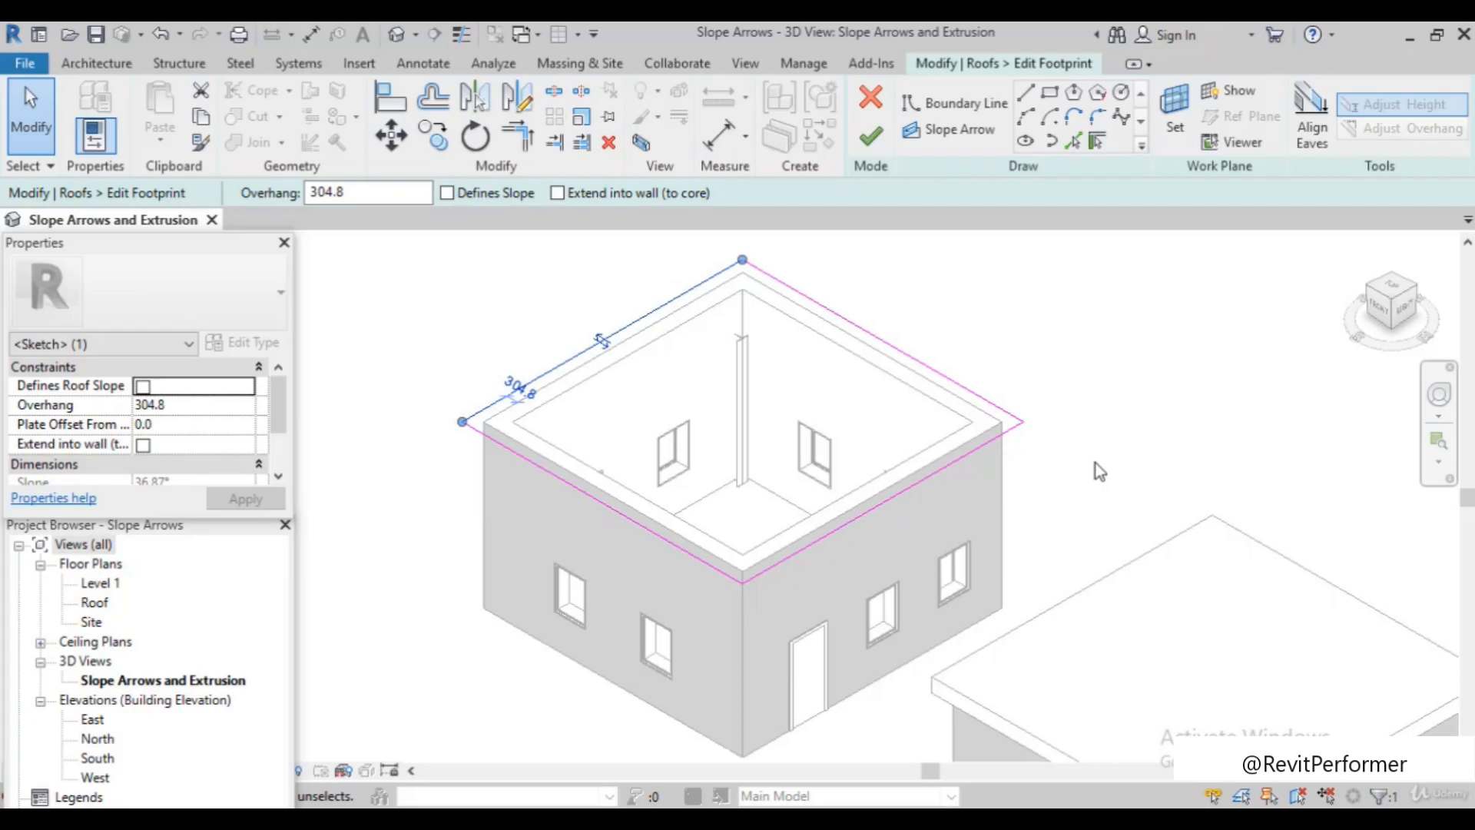
click(962, 130)
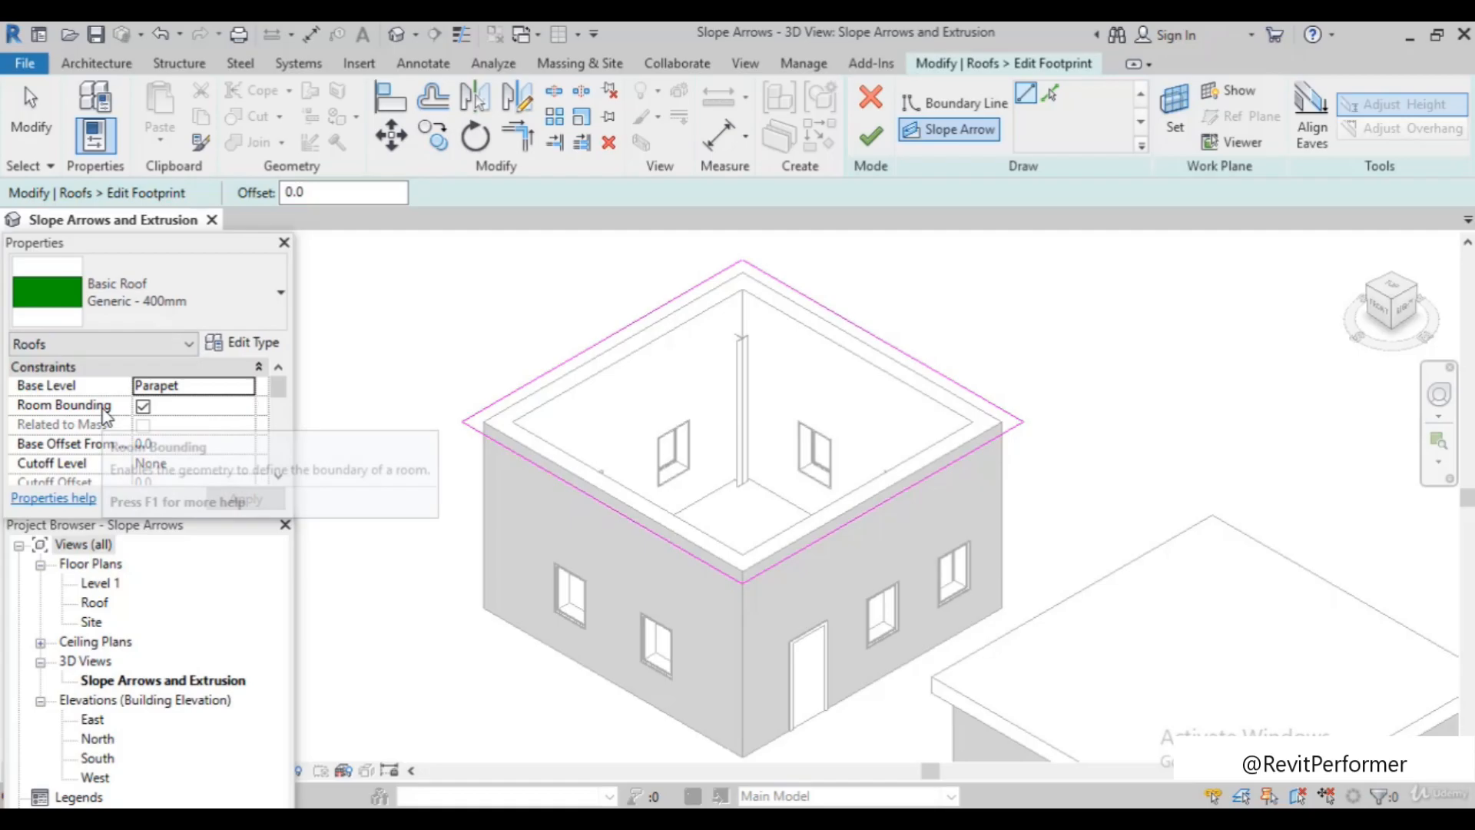
scroll(144, 414, down, 1)
scroll(145, 415, down, 3)
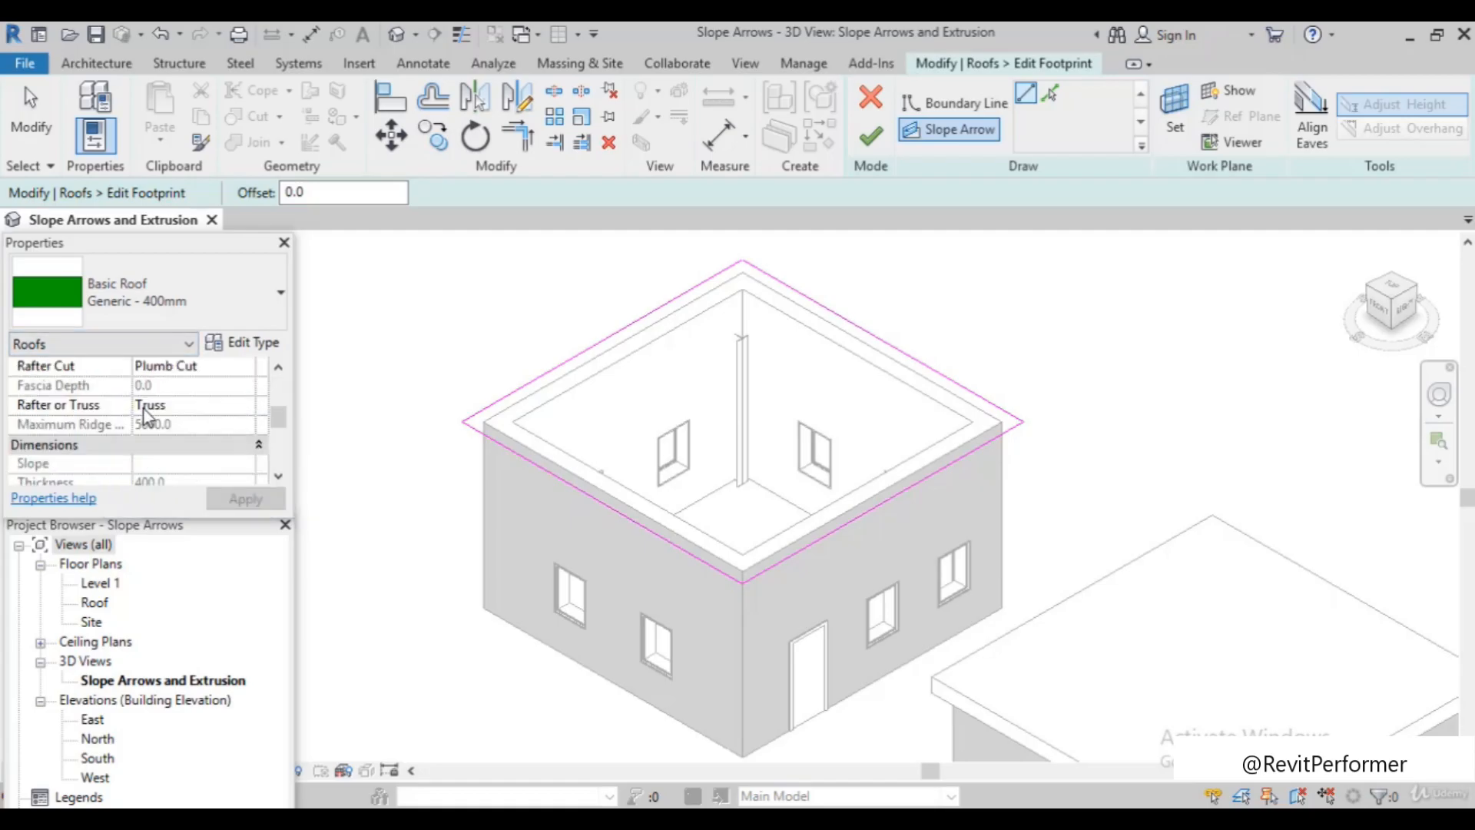
scroll(146, 426, down, 4)
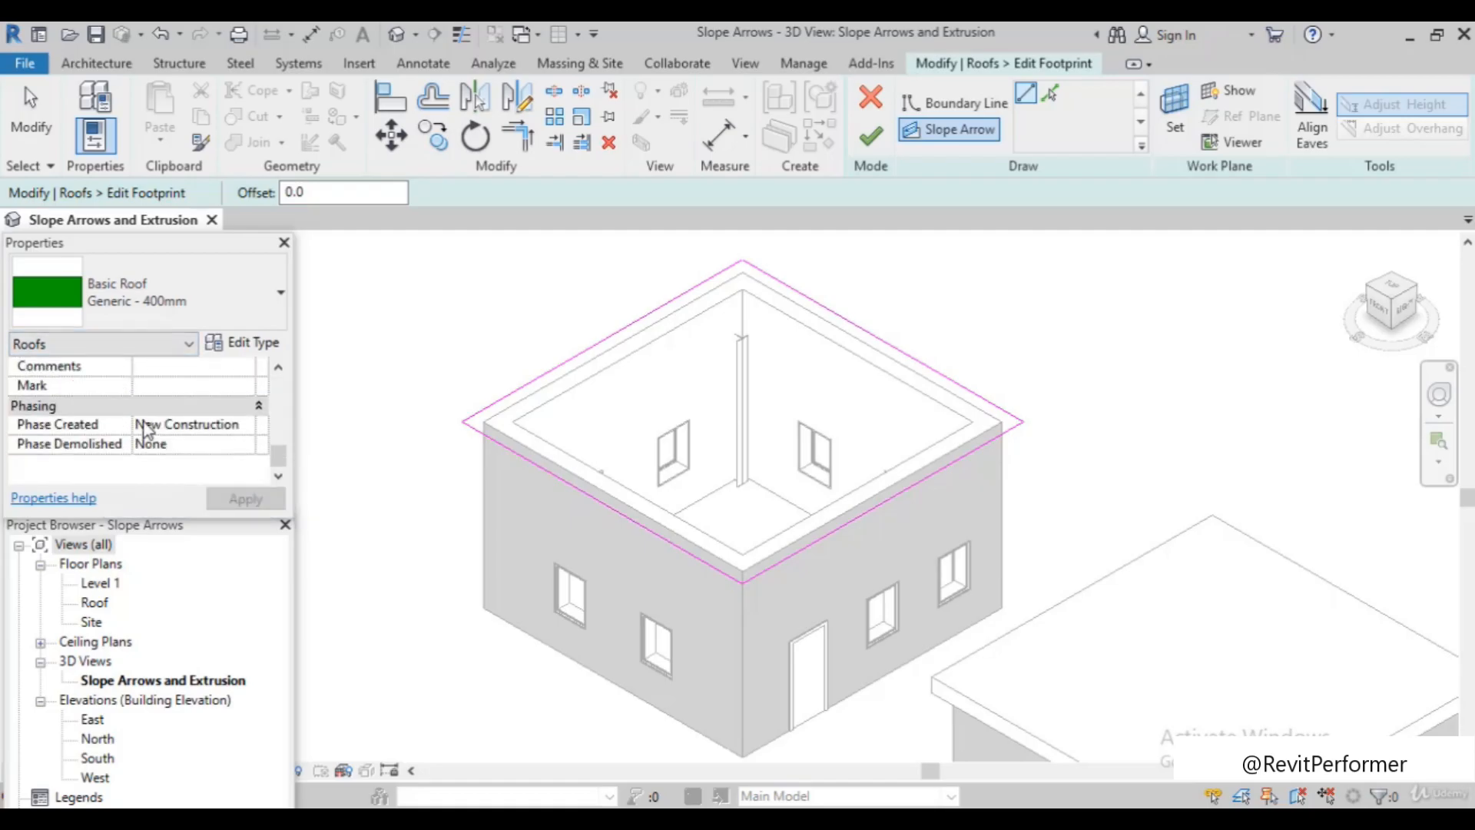
scroll(146, 429, up, 8)
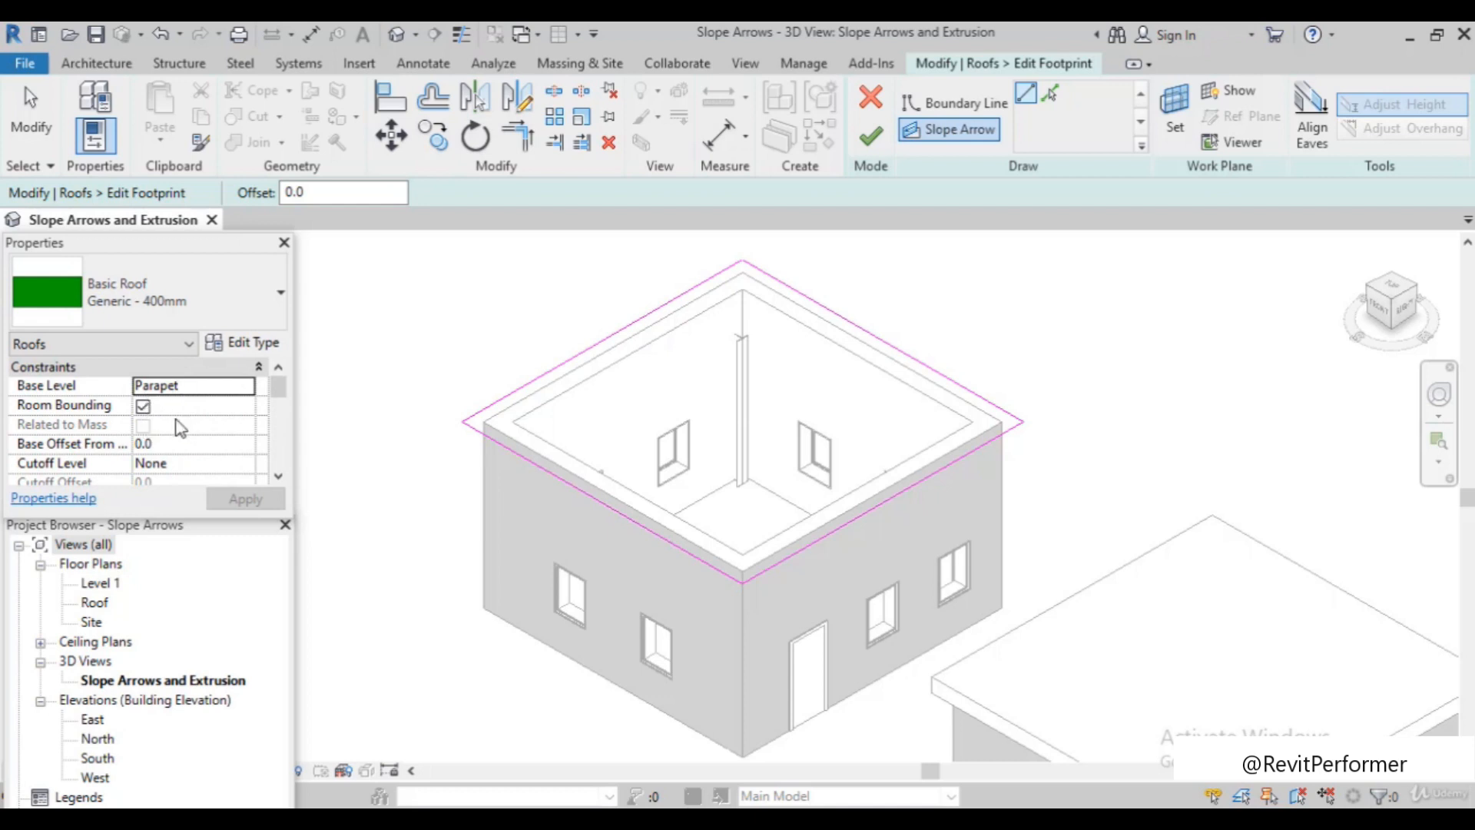
scroll(161, 454, down, 1)
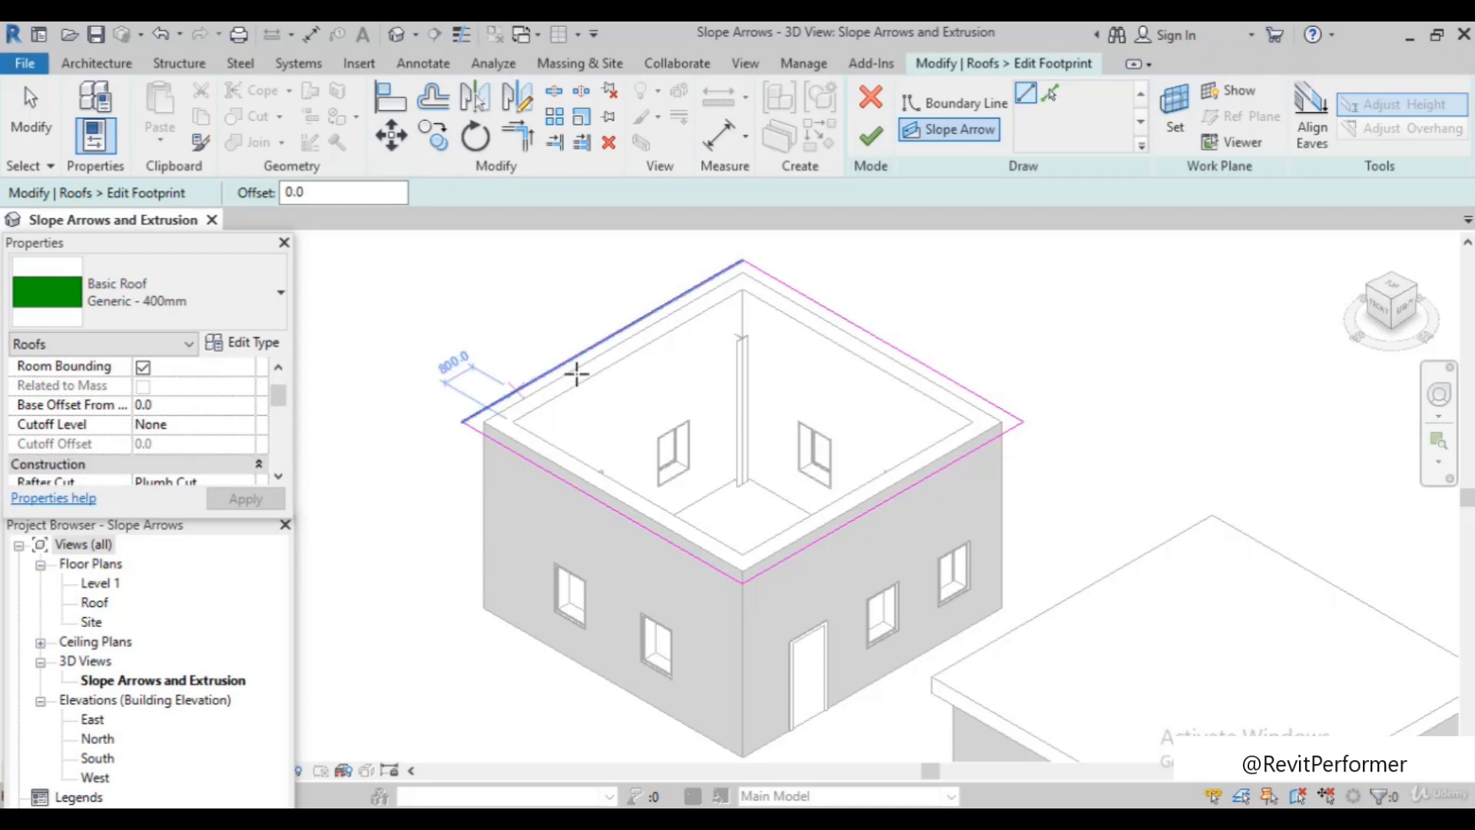
click(466, 421)
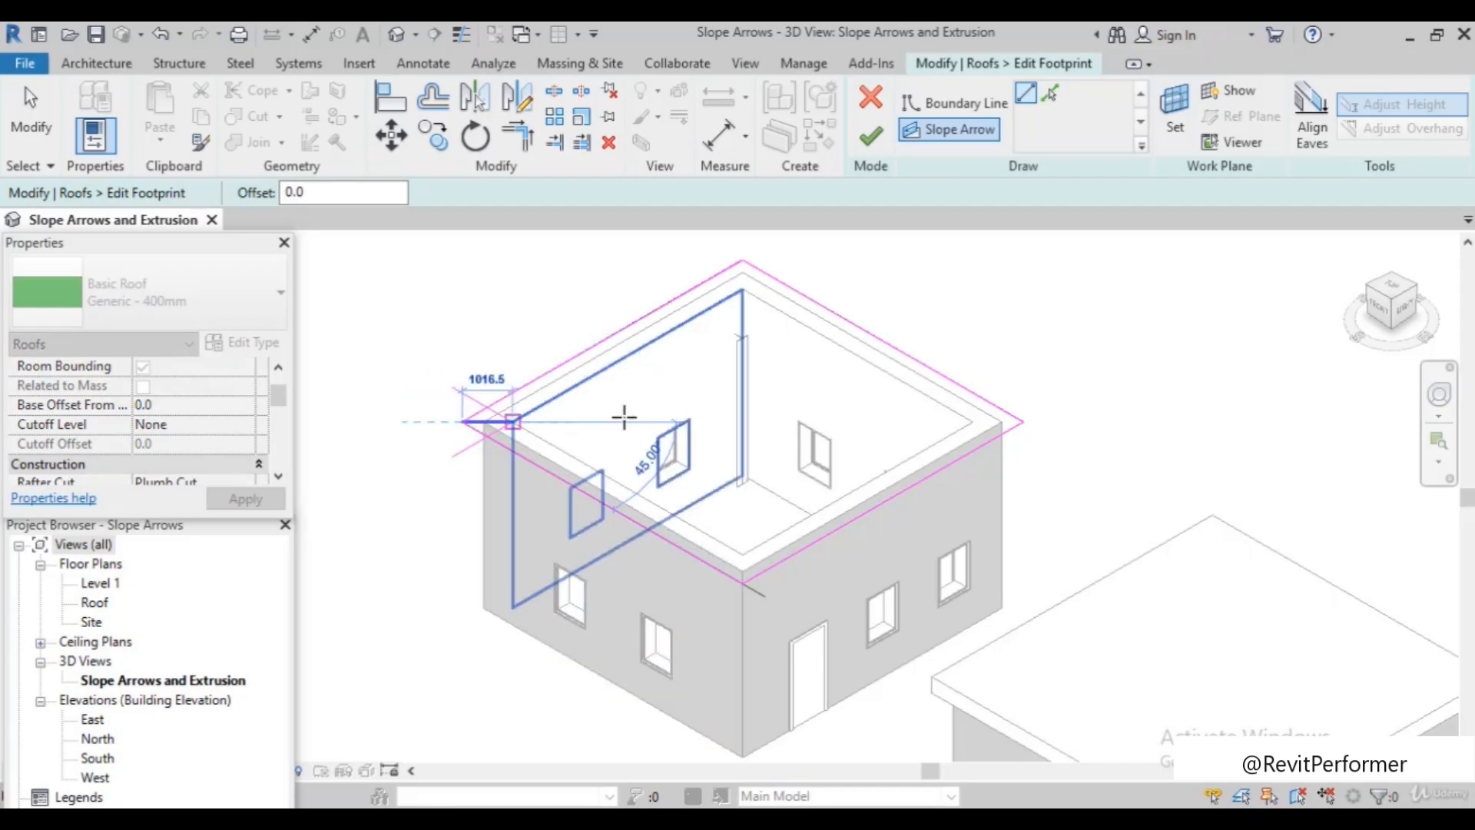
click(1024, 421)
key(Escape)
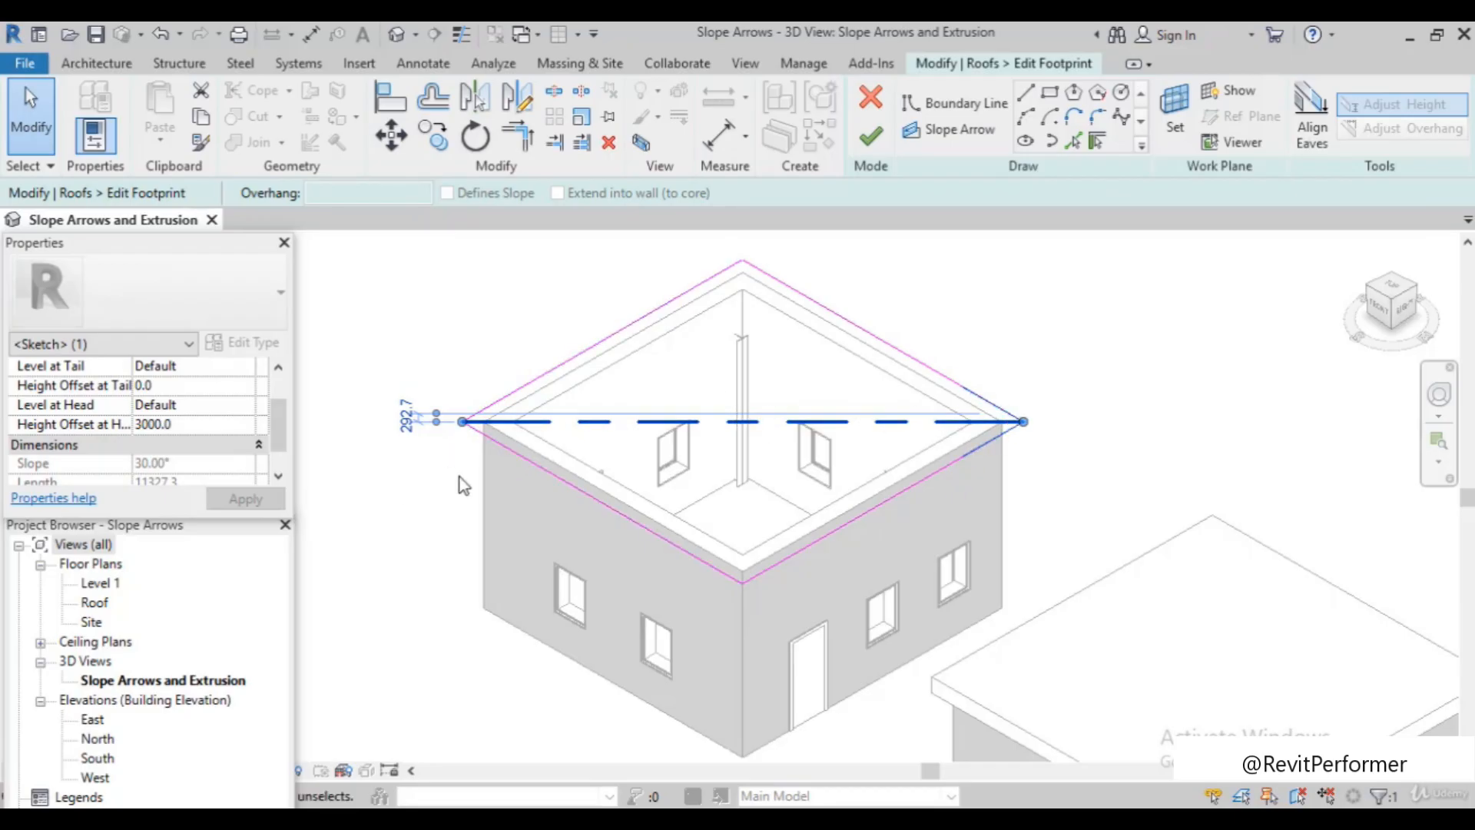
Finish the footprint edit to apply the diagonal slope arrow to the roof, and deselect the roof
scroll(459, 431, up, 2)
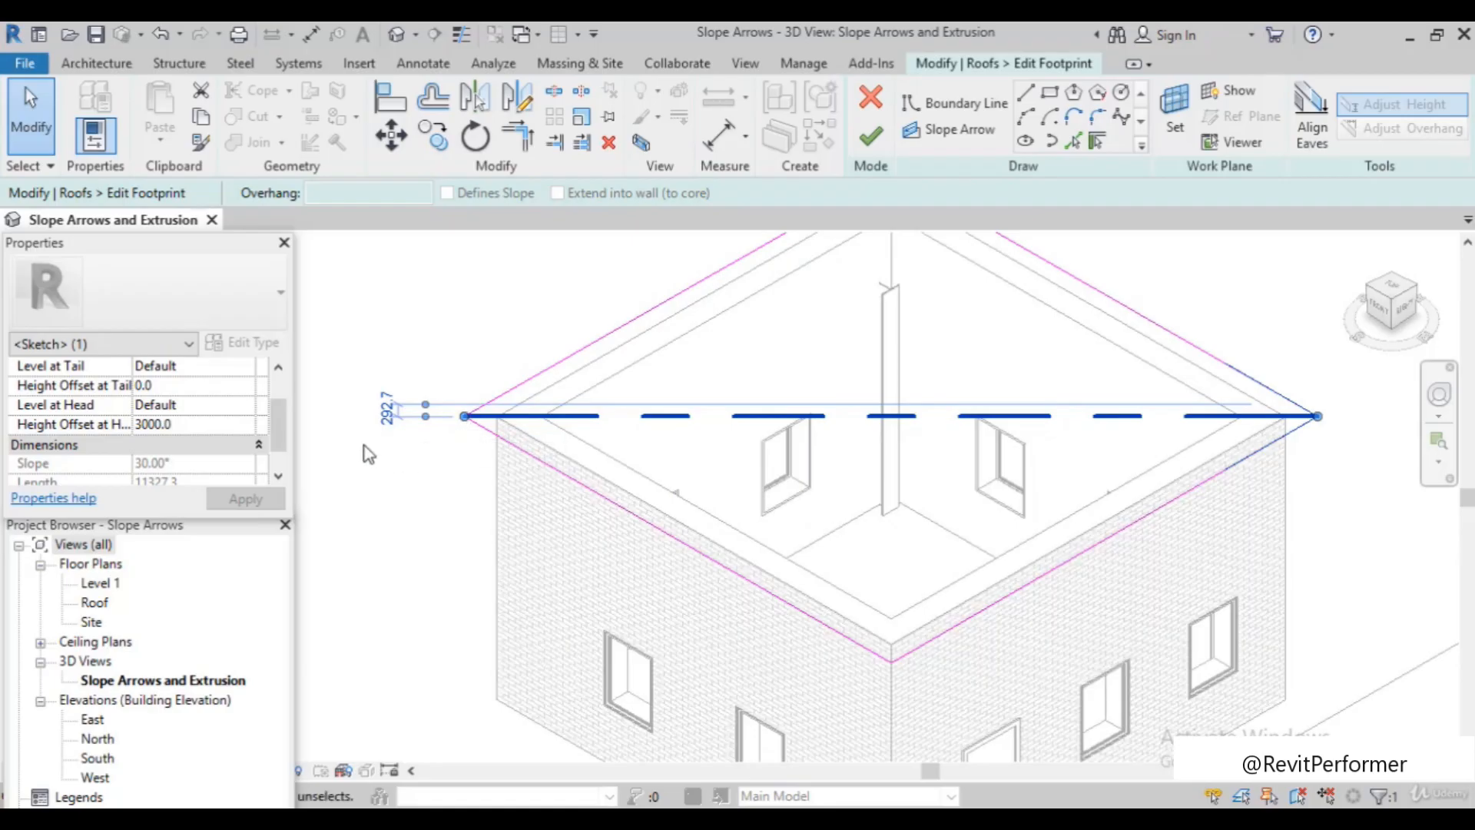
scroll(385, 448, down, 2)
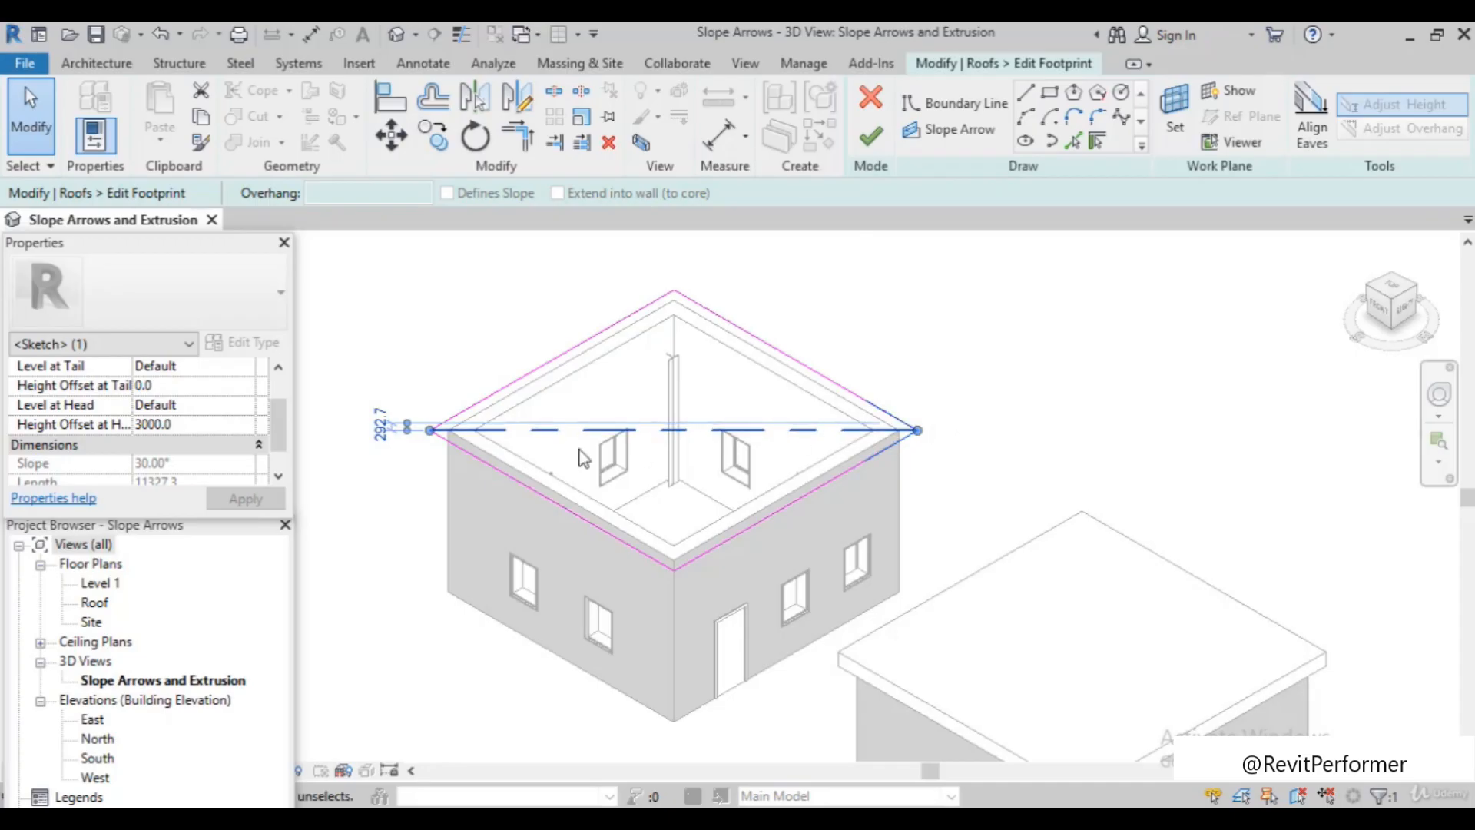
click(1034, 381)
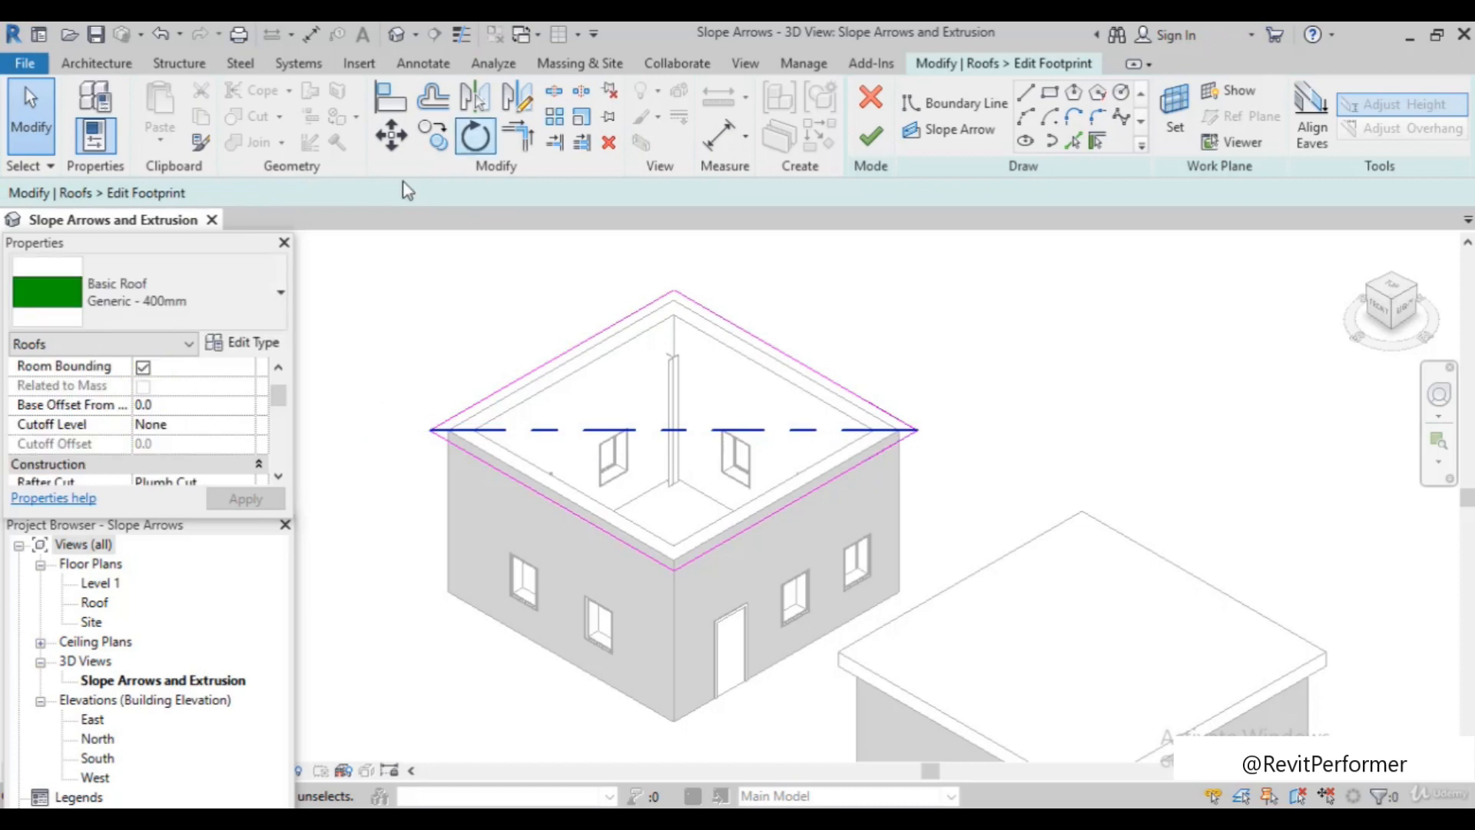
scroll(196, 415, down, 5)
scroll(195, 415, down, 3)
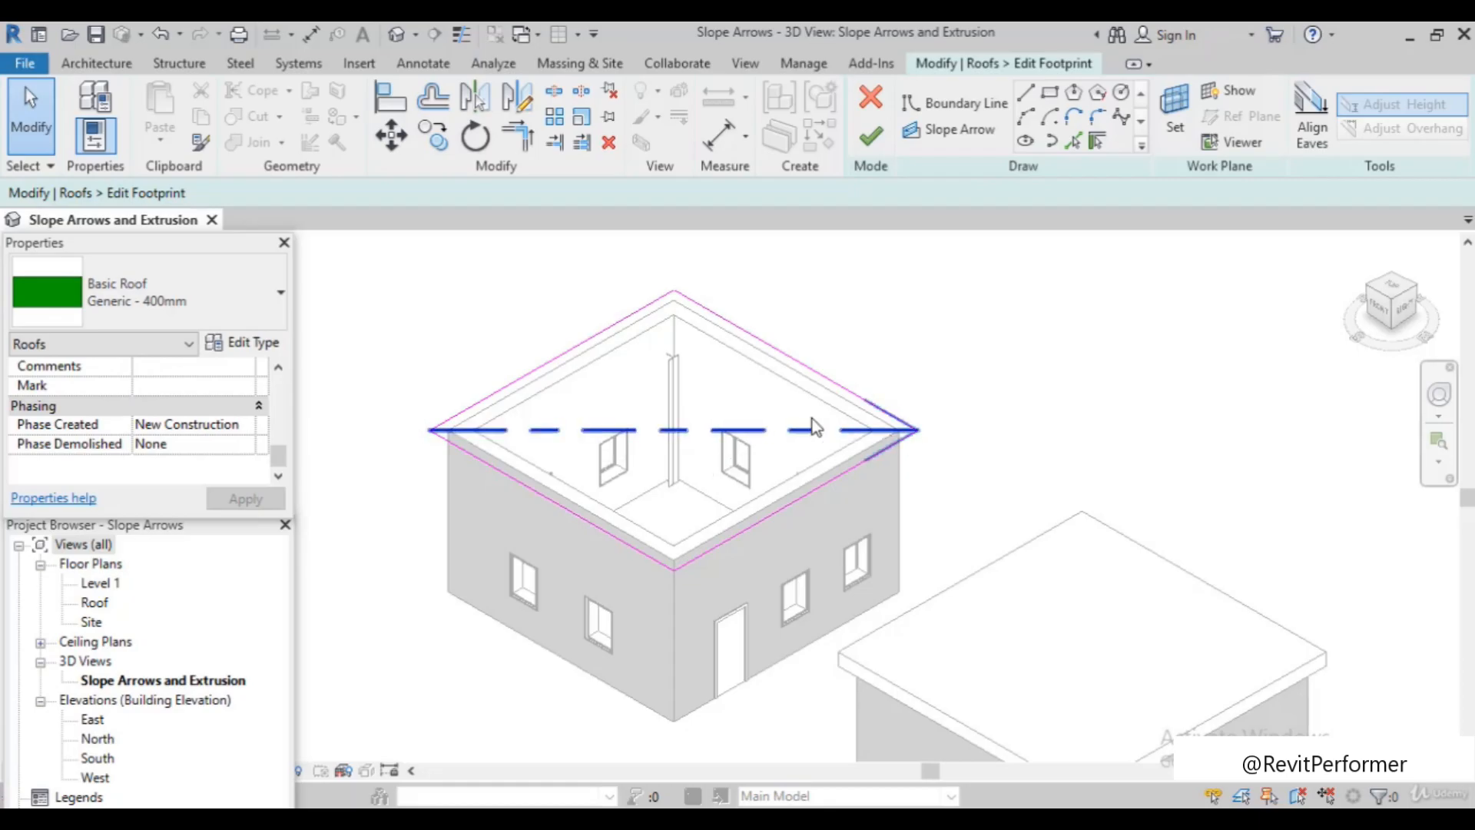
click(880, 144)
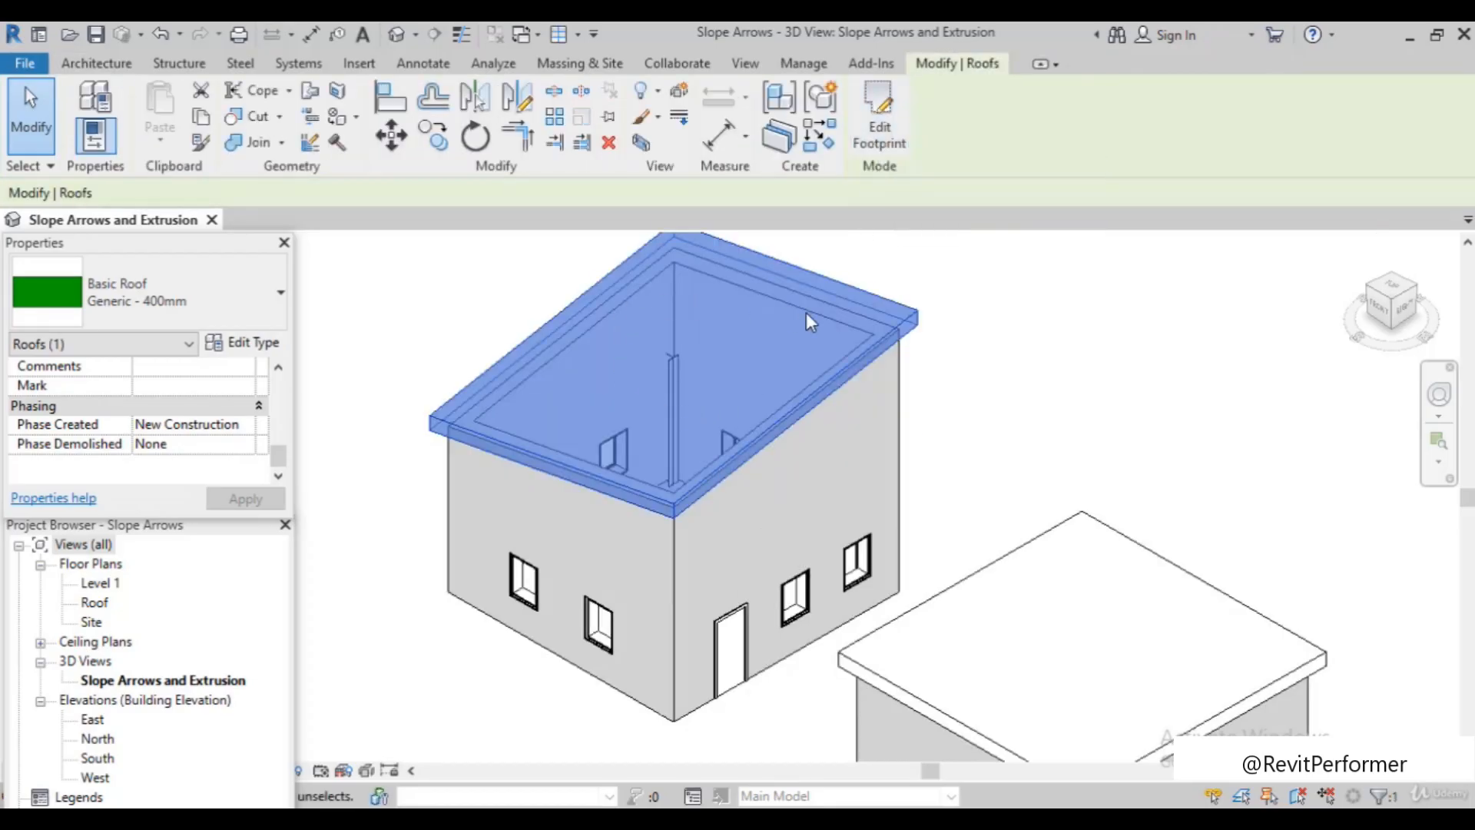
scroll(628, 402, down, 2)
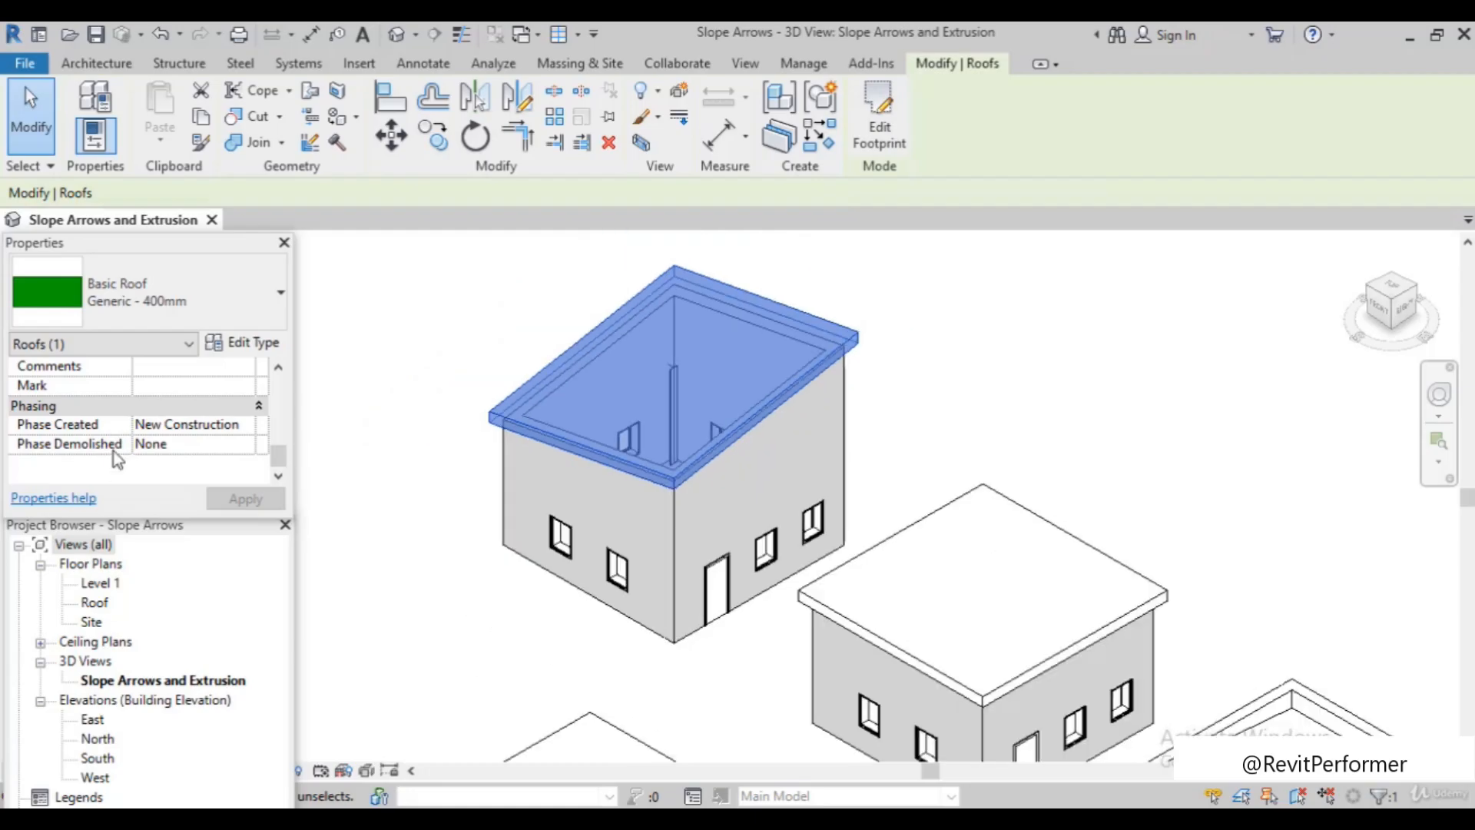
click(972, 336)
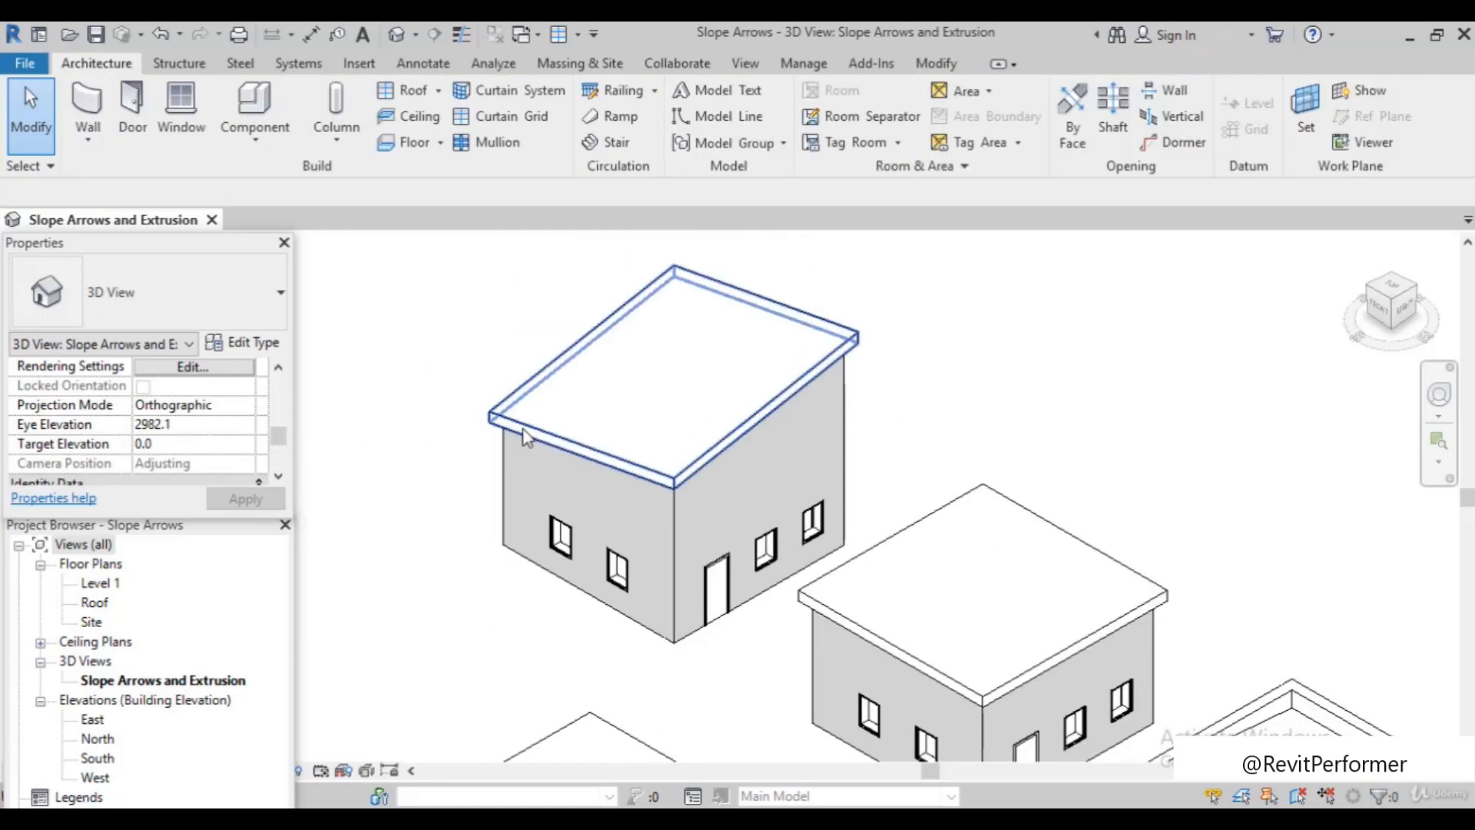
scroll(845, 388, up, 1)
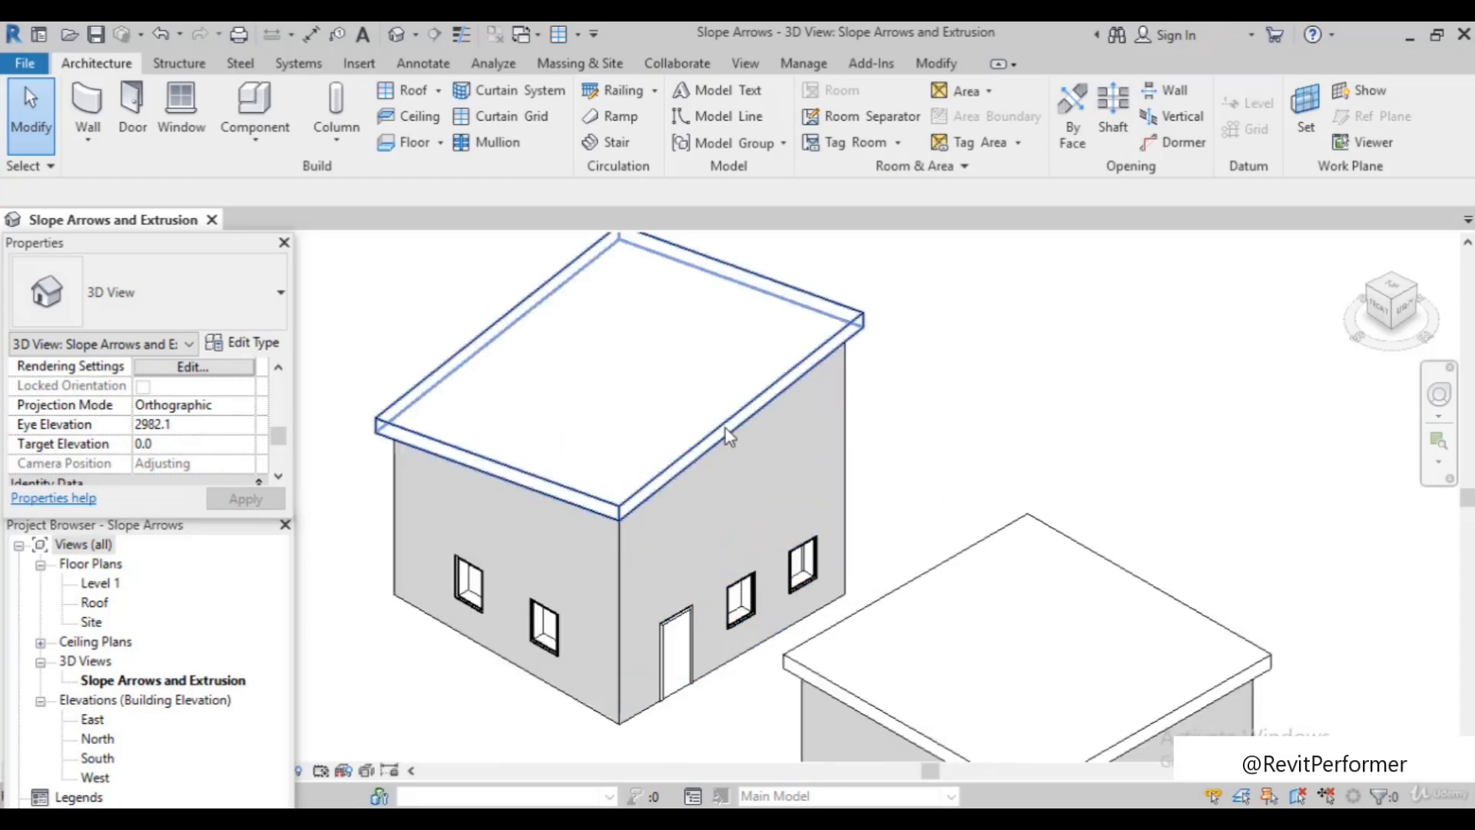
click(728, 435)
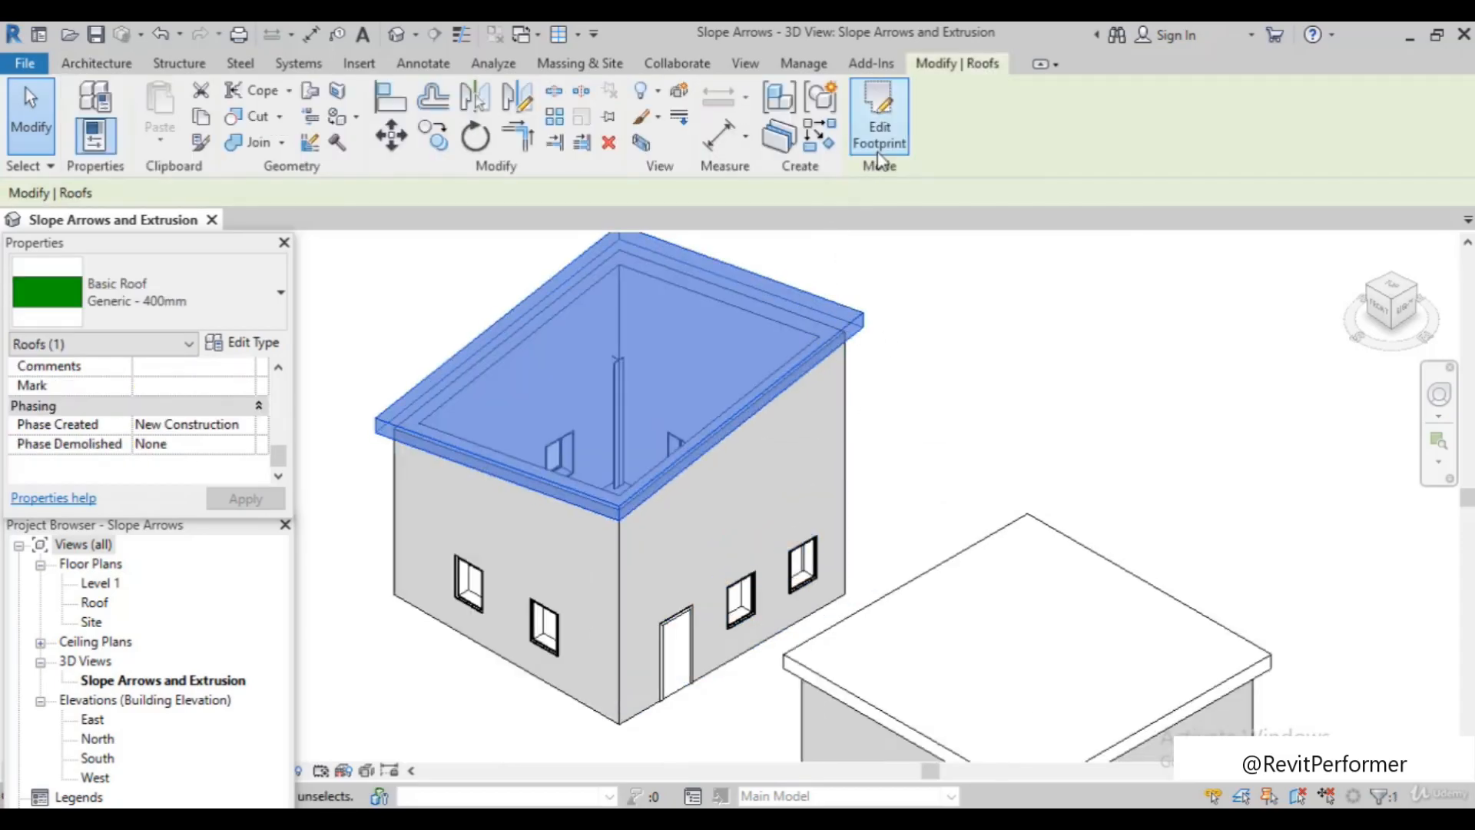
click(879, 115)
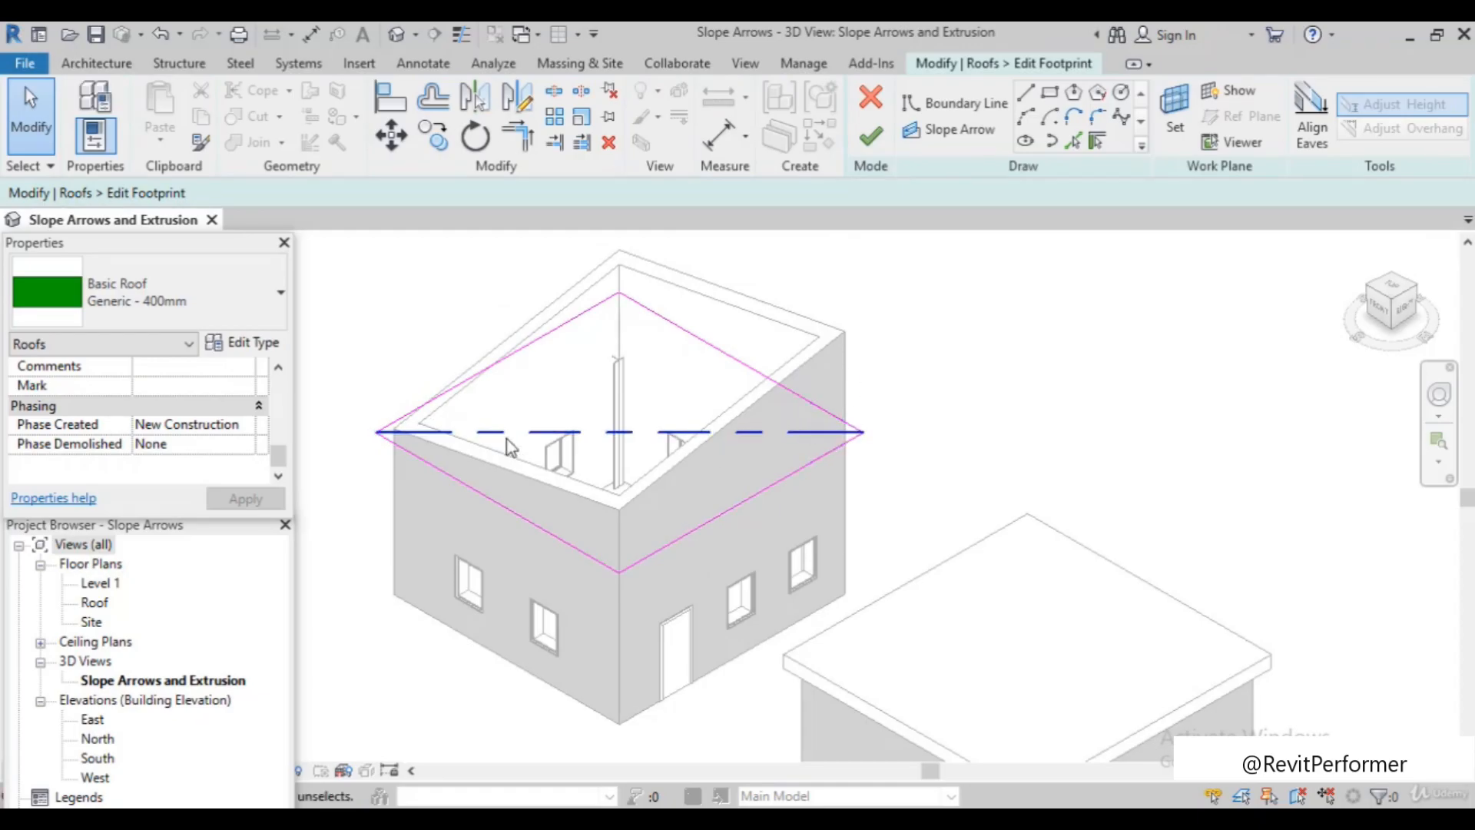
scroll(763, 427, down, 3)
scroll(934, 440, up, 1)
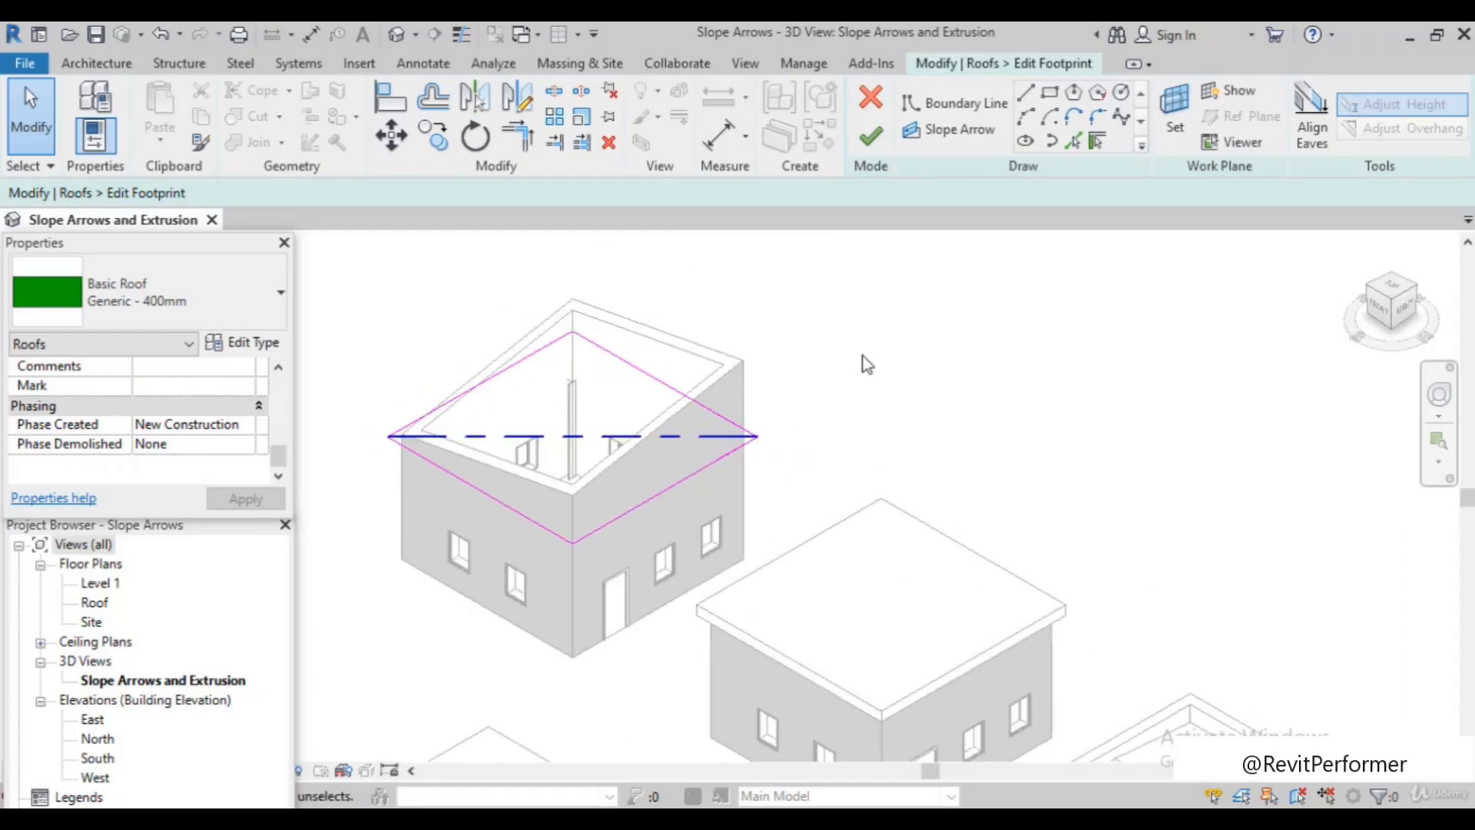
click(870, 139)
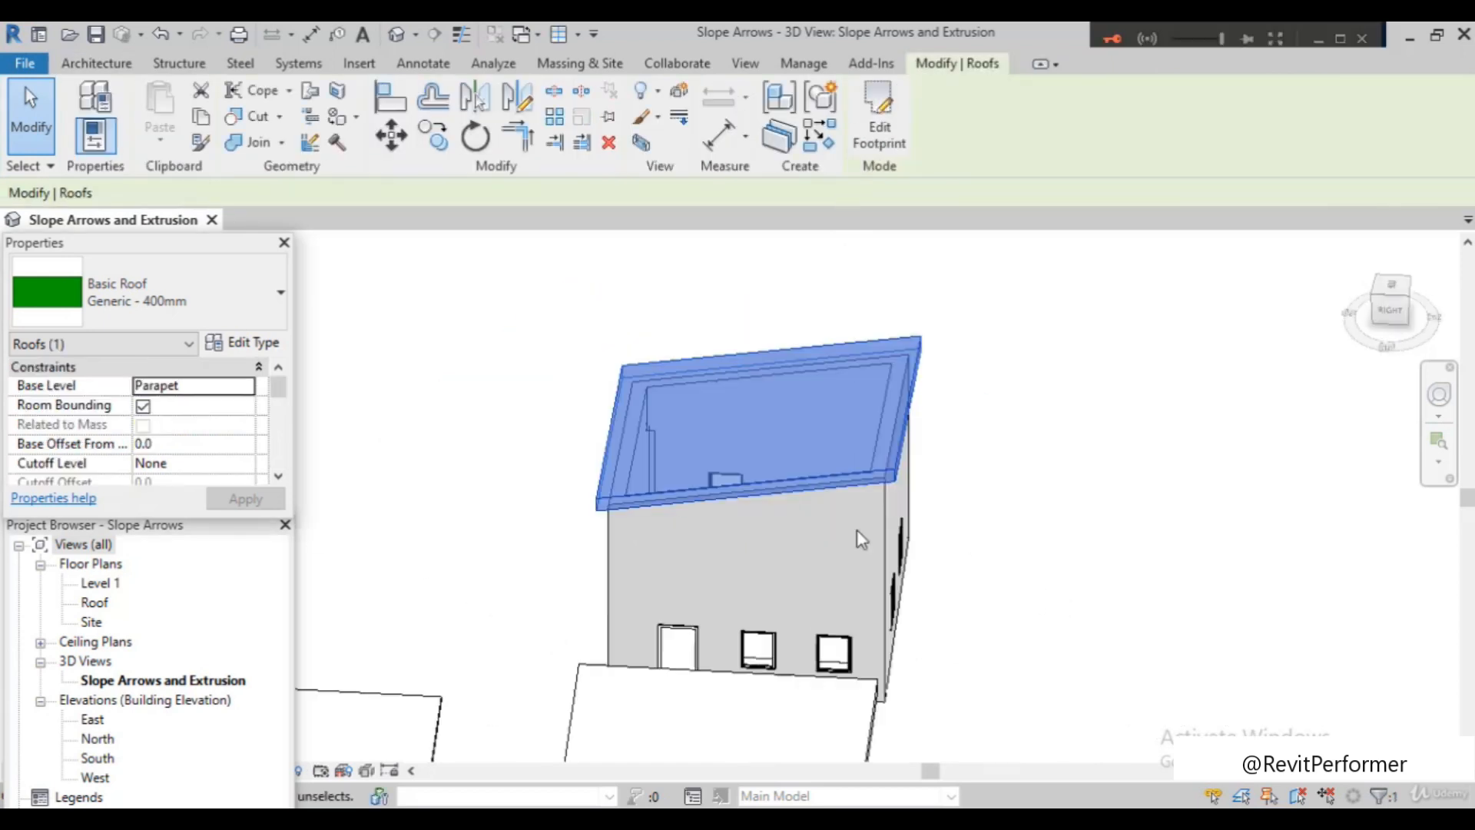
Set the roof slope arrow's Height Offset at Head to 1500 in the footprint sketch and finish the edit
shift+middle_drag(855, 529, 1011, 432)
shift+middle_drag(791, 602, 793, 772)
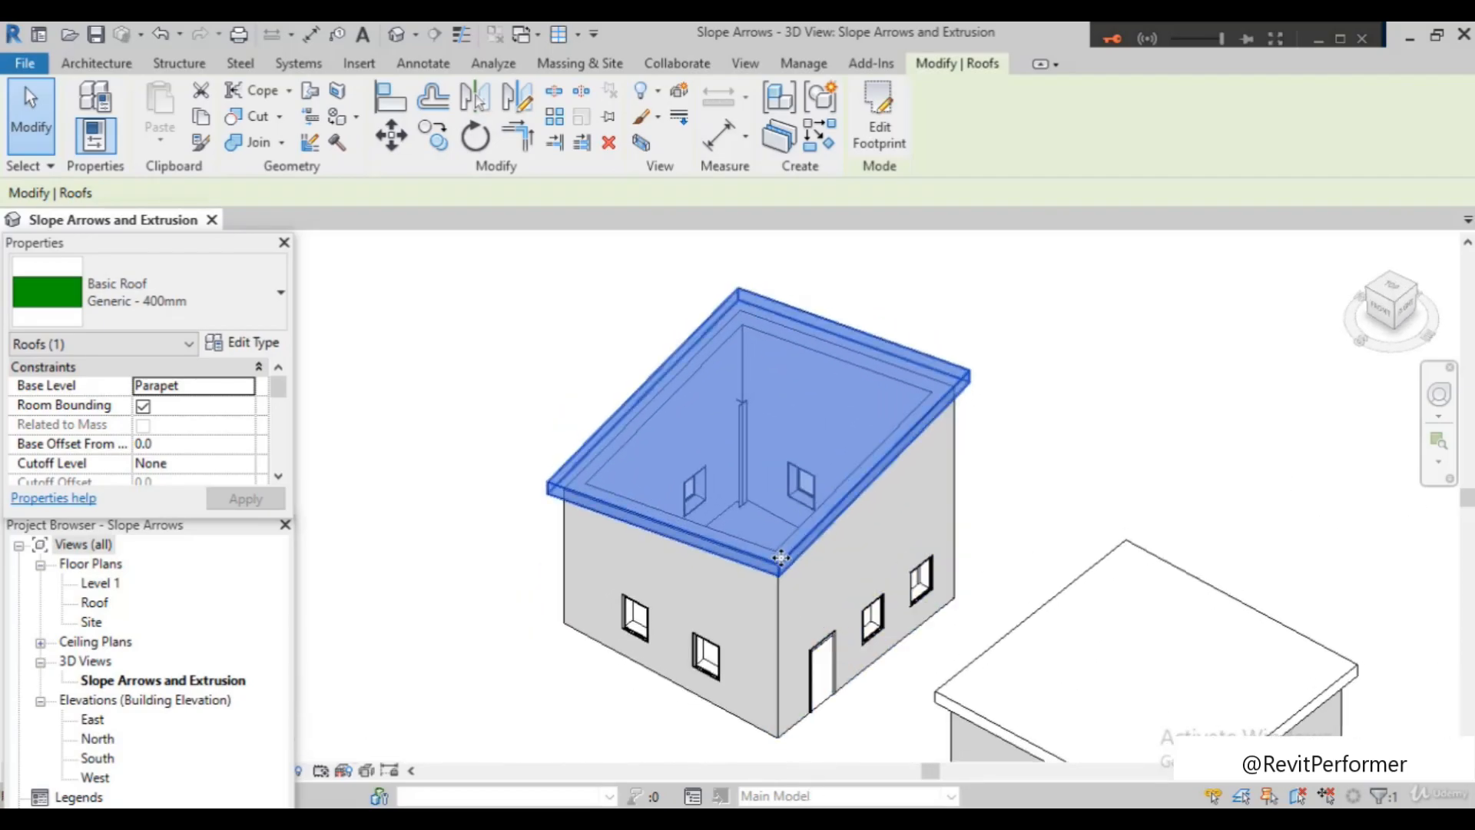
click(861, 142)
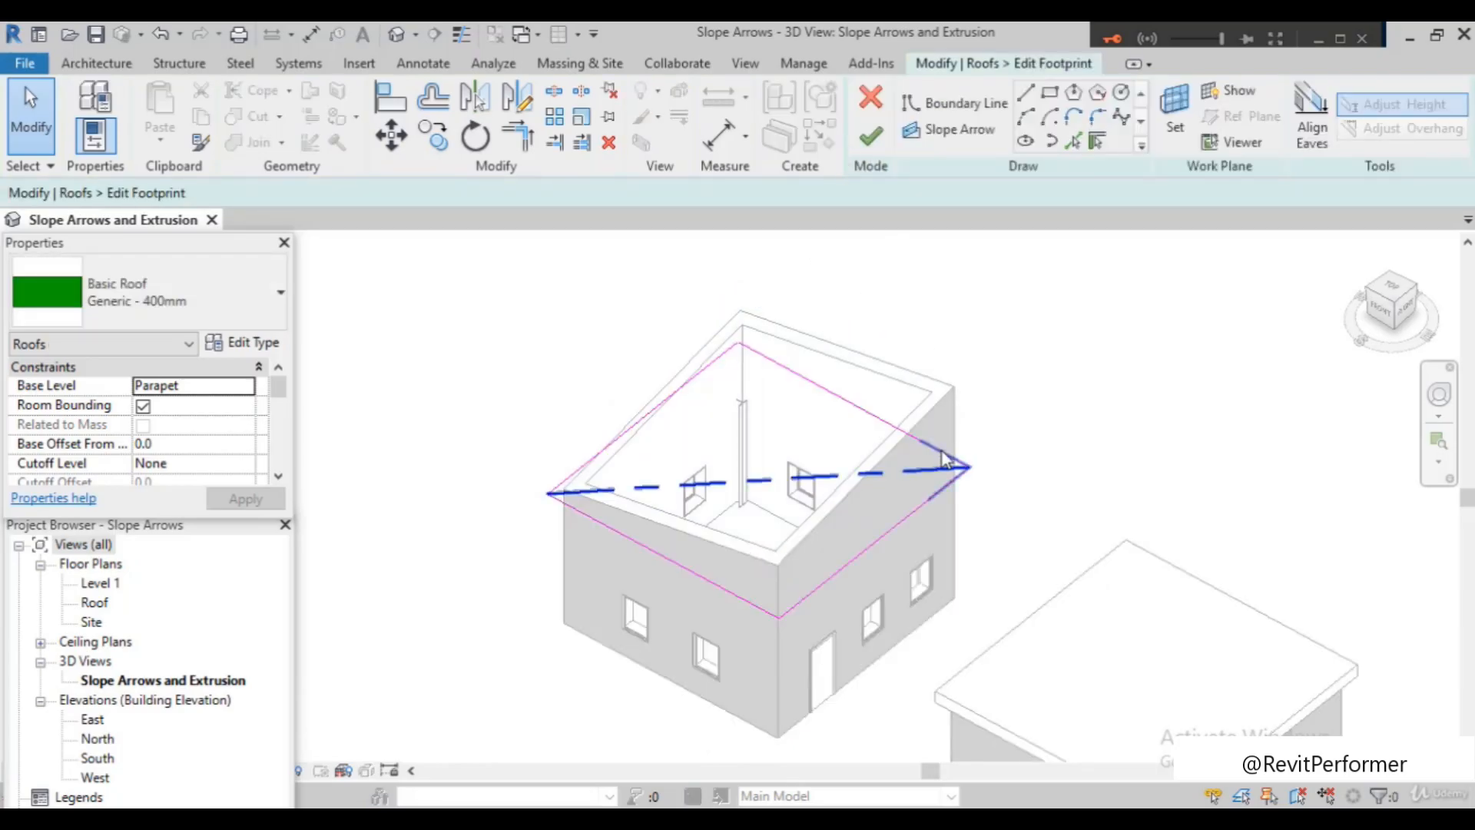
click(880, 479)
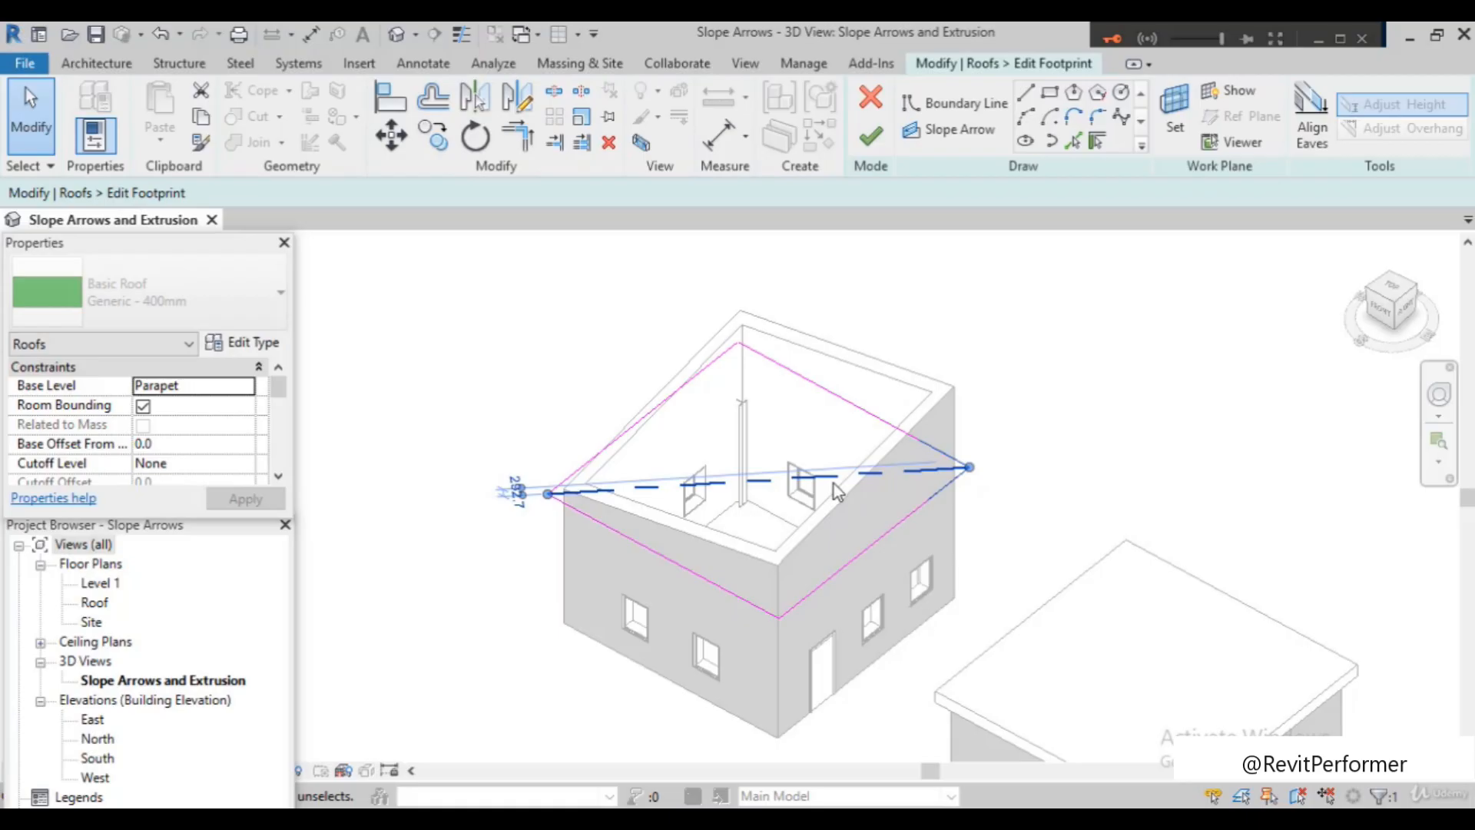
scroll(123, 472, down, 1)
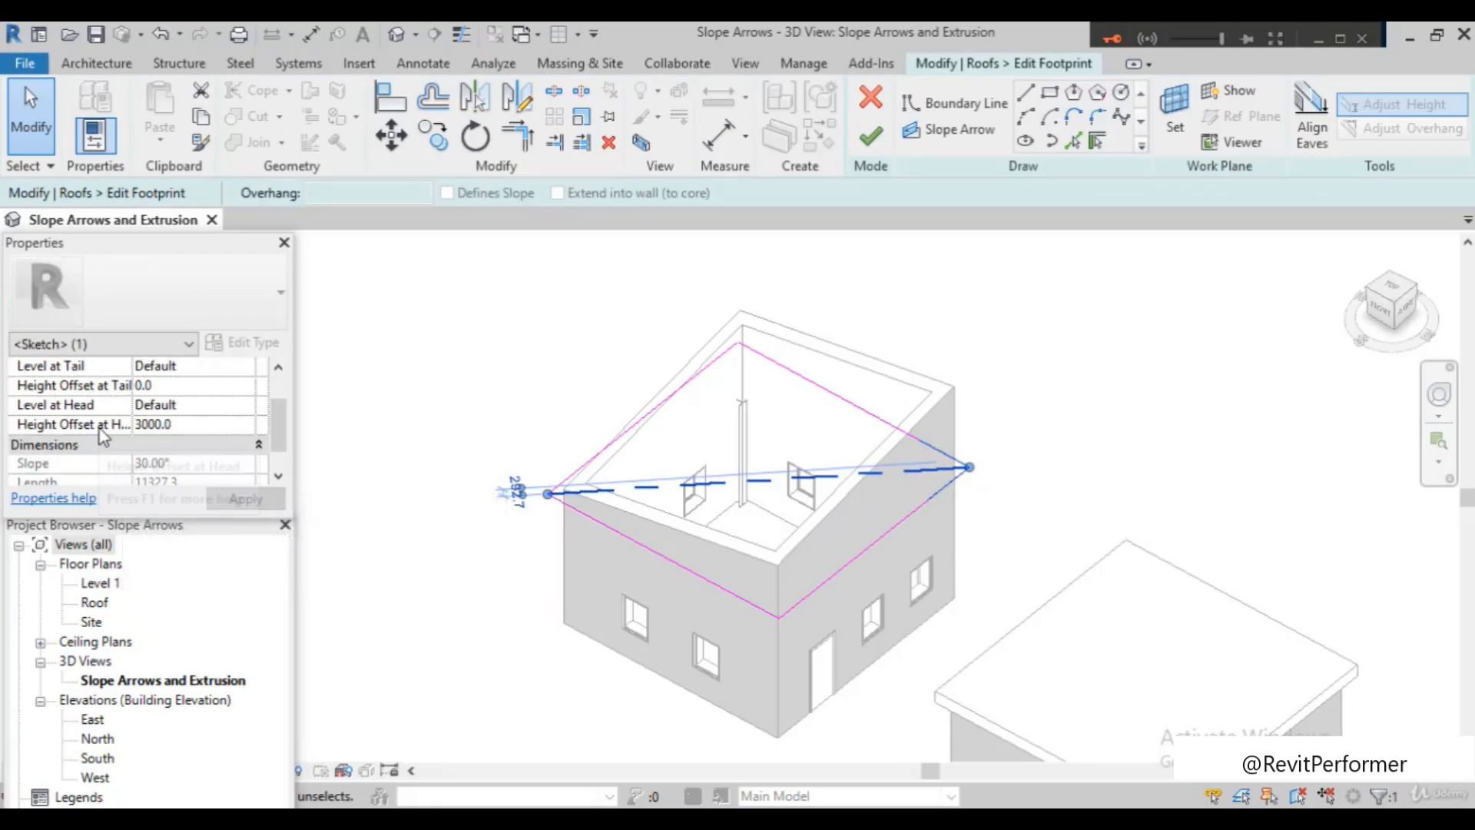
click(179, 425)
double_click(179, 424)
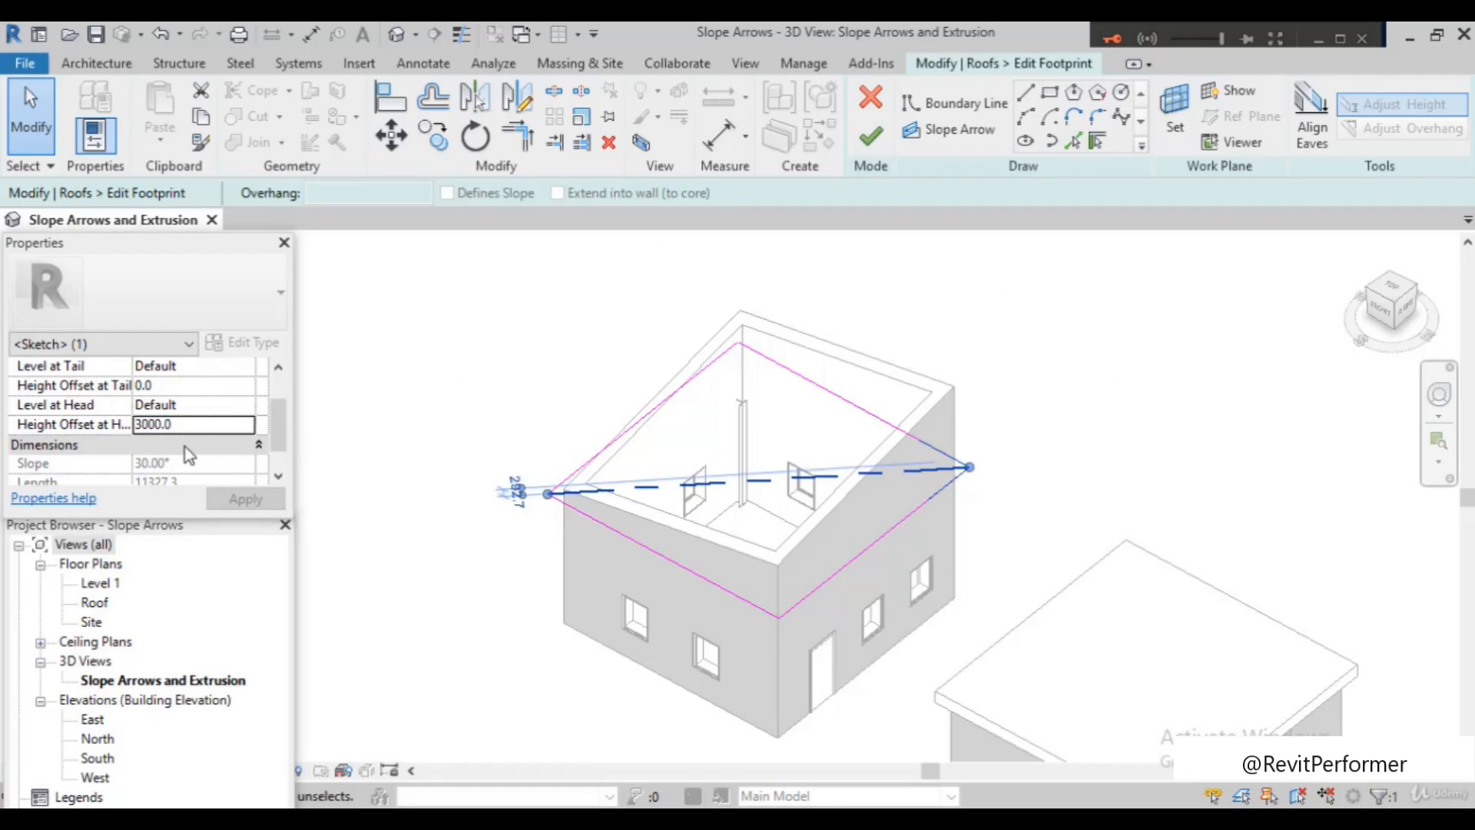
double_click(190, 425)
text(1)
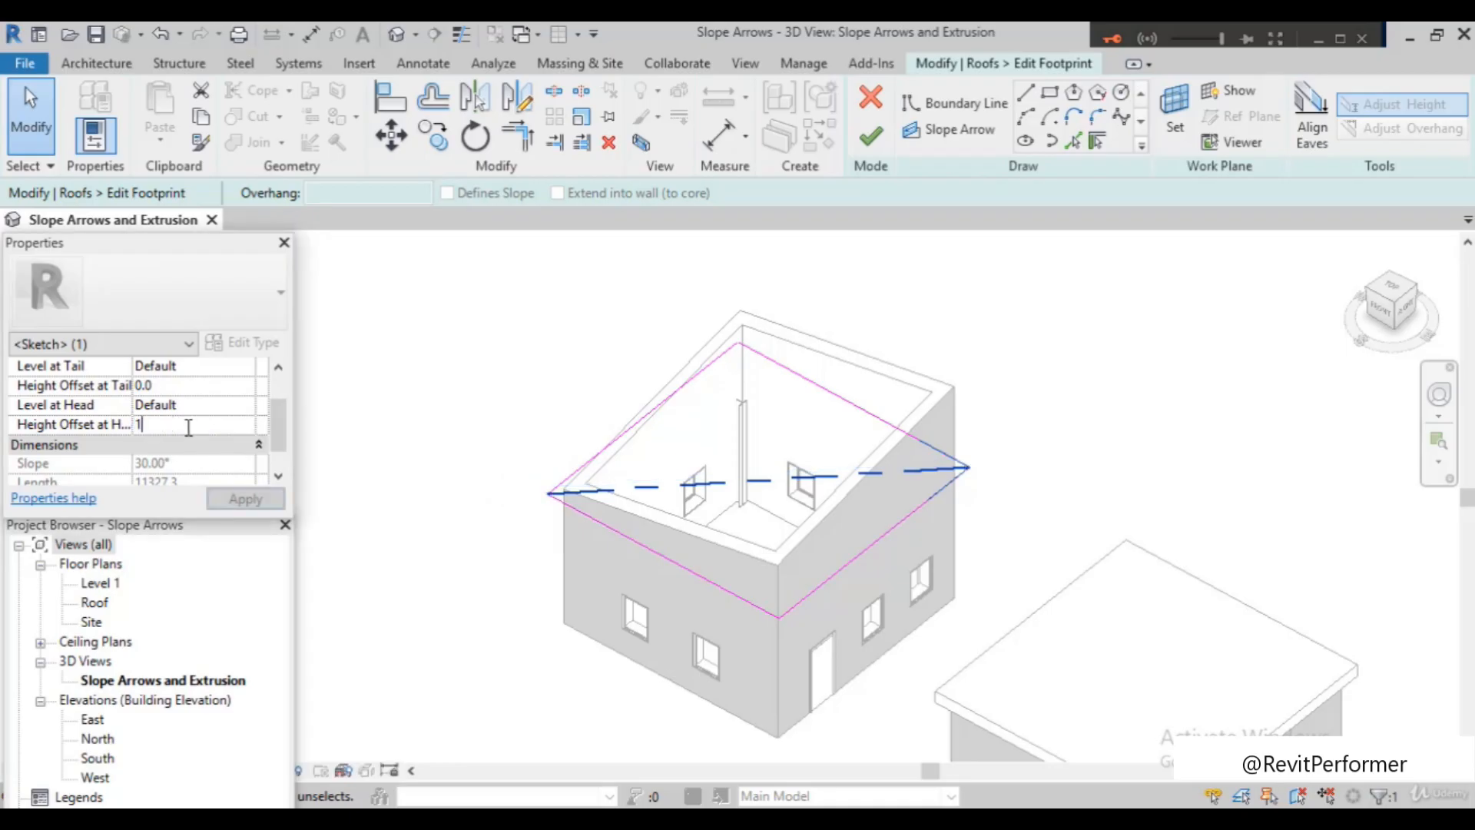
text(500)
click(245, 499)
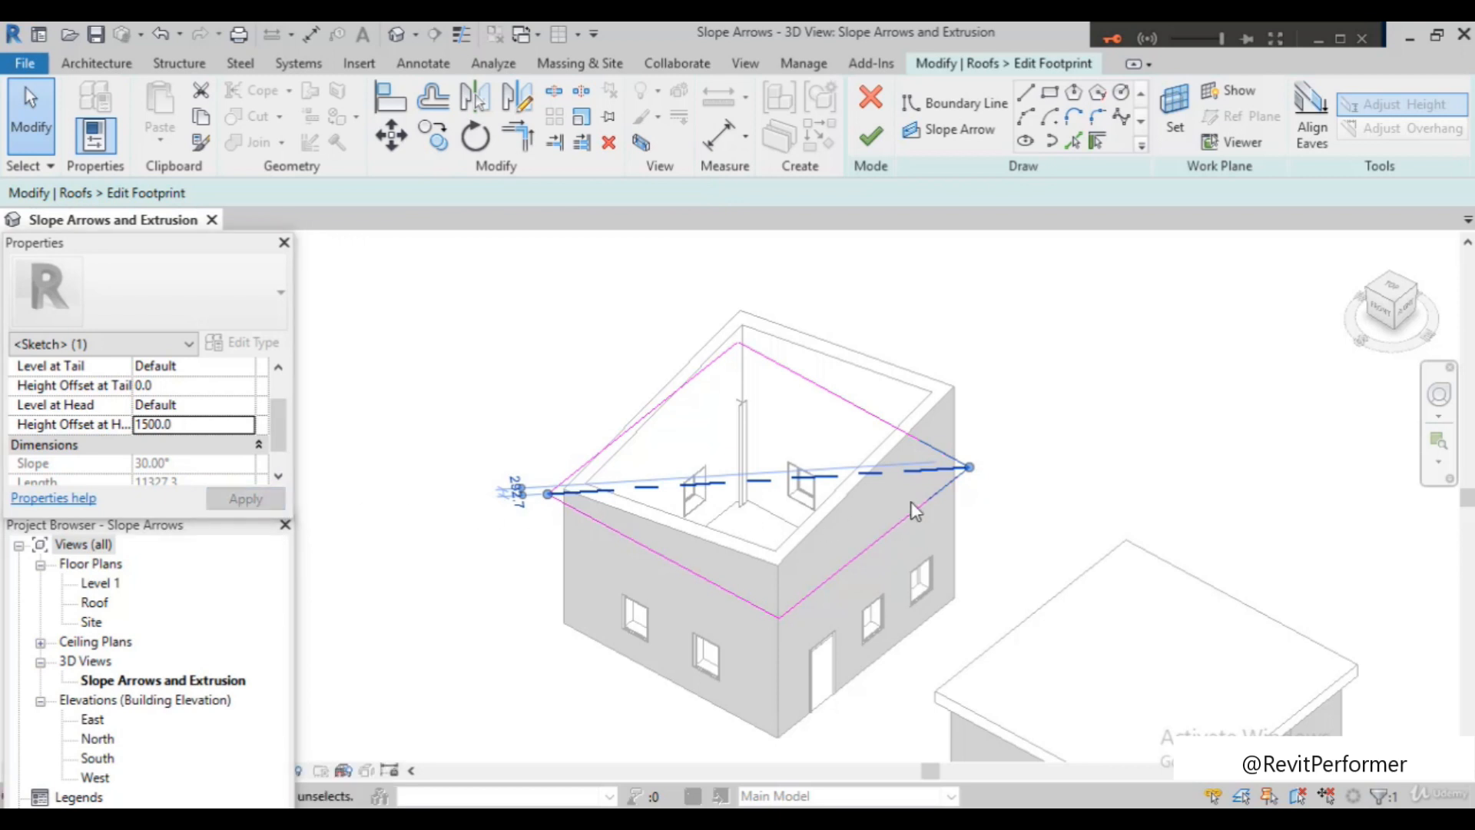
click(874, 131)
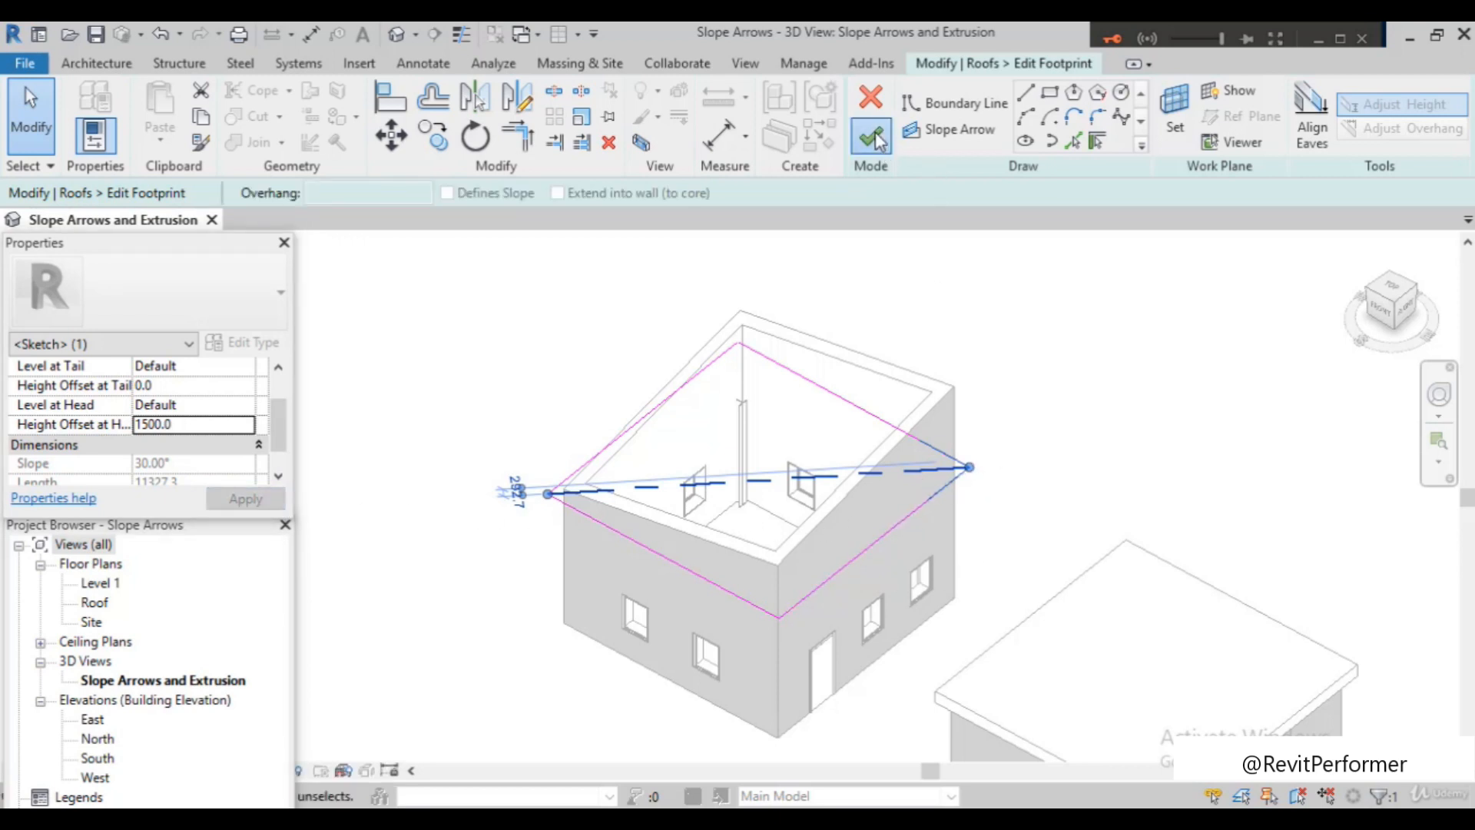
click(1020, 413)
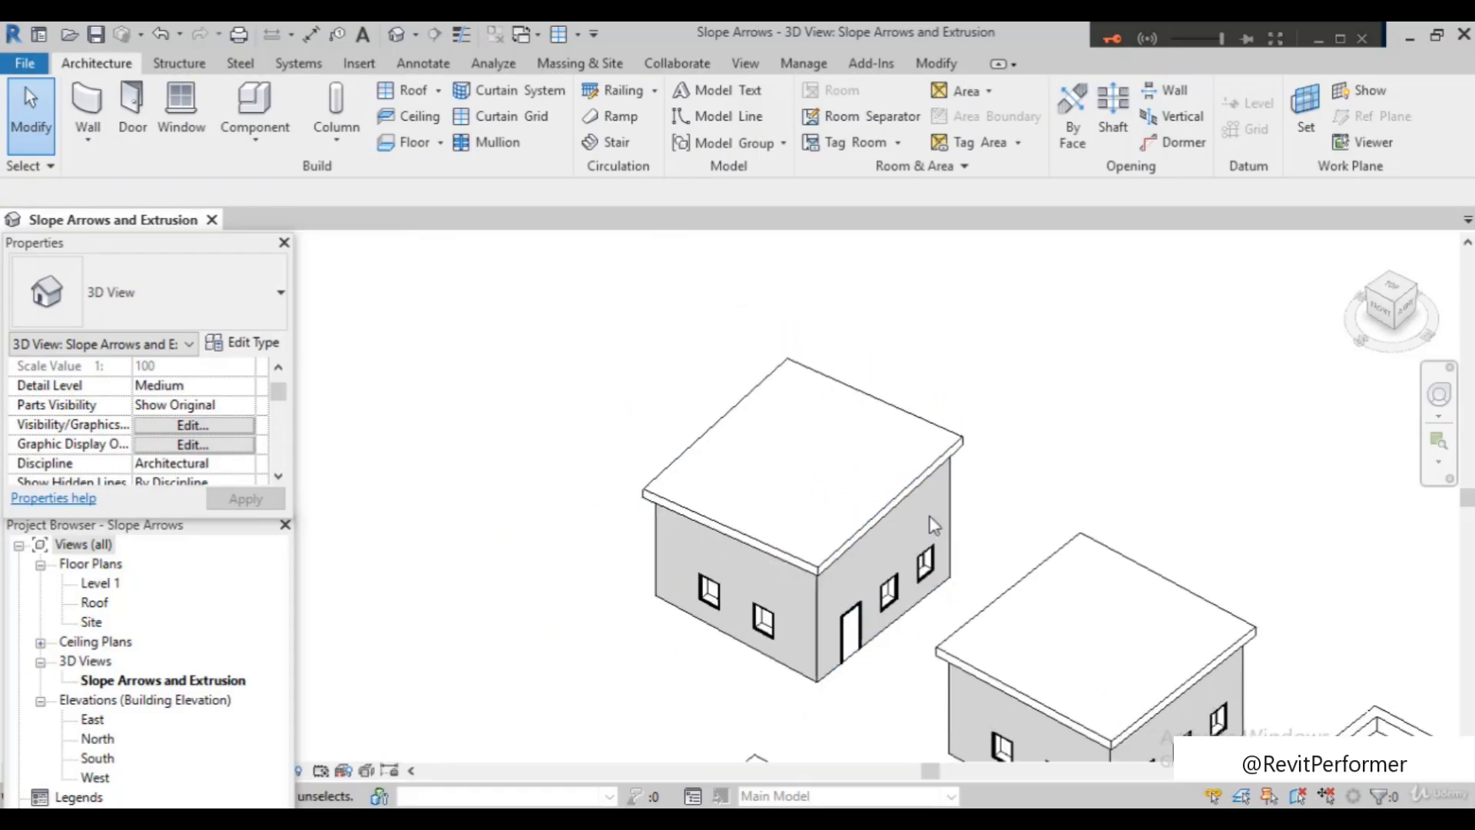
Open the footprint of the flat Generic - 400mm roof on the neighbouring small building for editing
scroll(876, 525, up, 1)
scroll(880, 572, up, 2)
scroll(883, 576, down, 2)
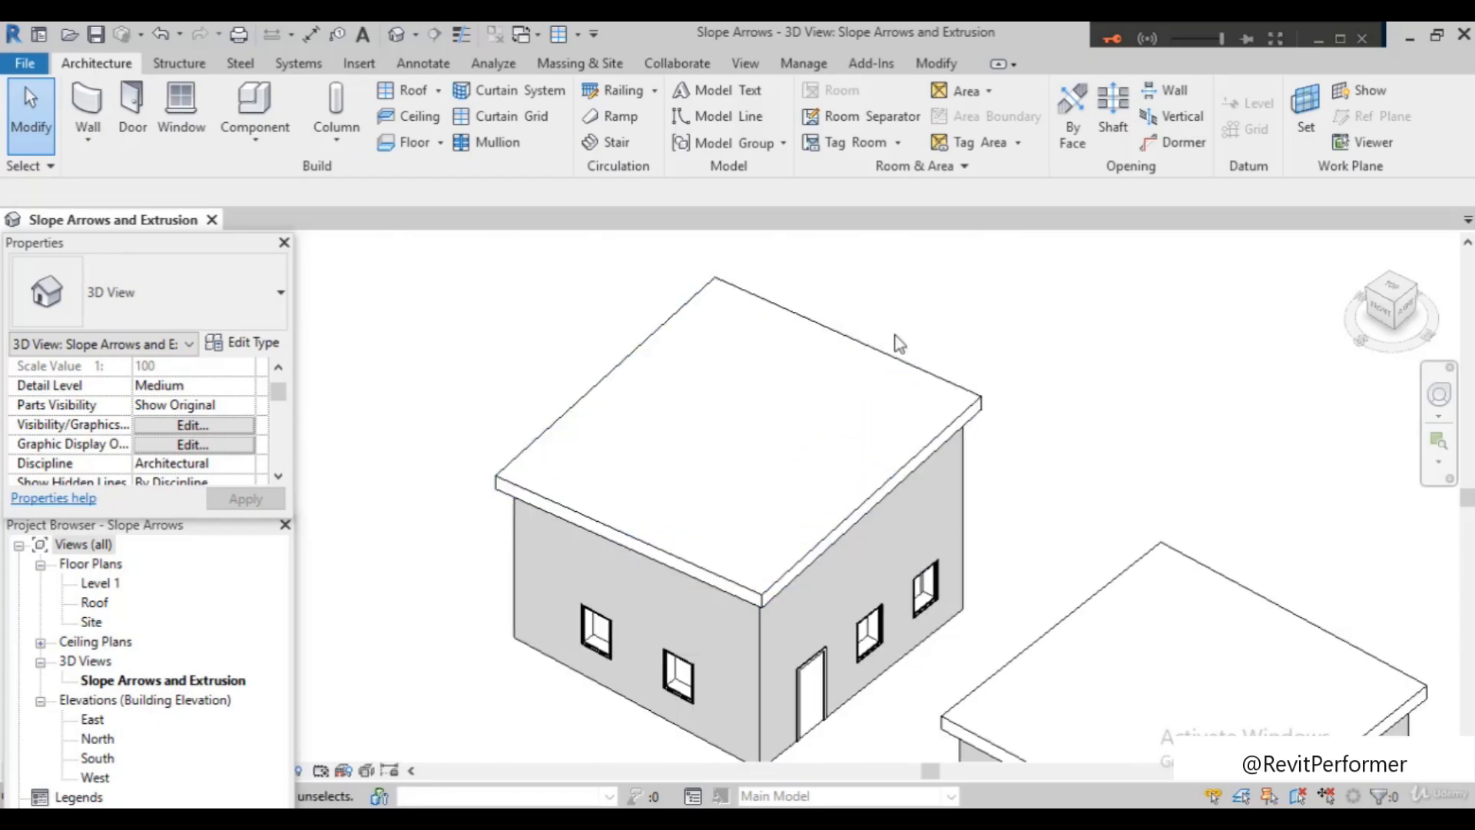
scroll(189, 480, up, 1)
scroll(166, 470, down, 4)
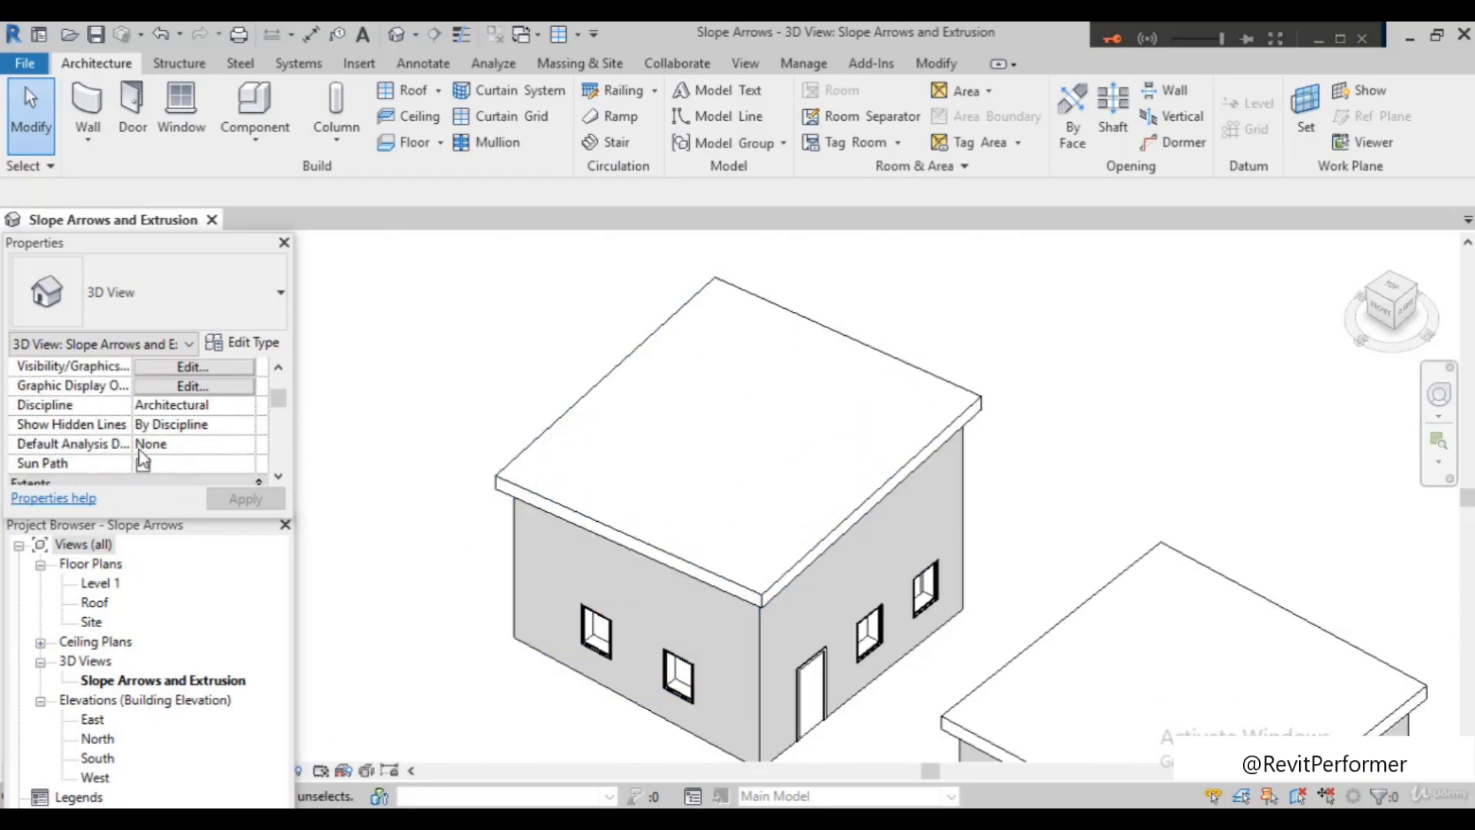
scroll(599, 326, down, 5)
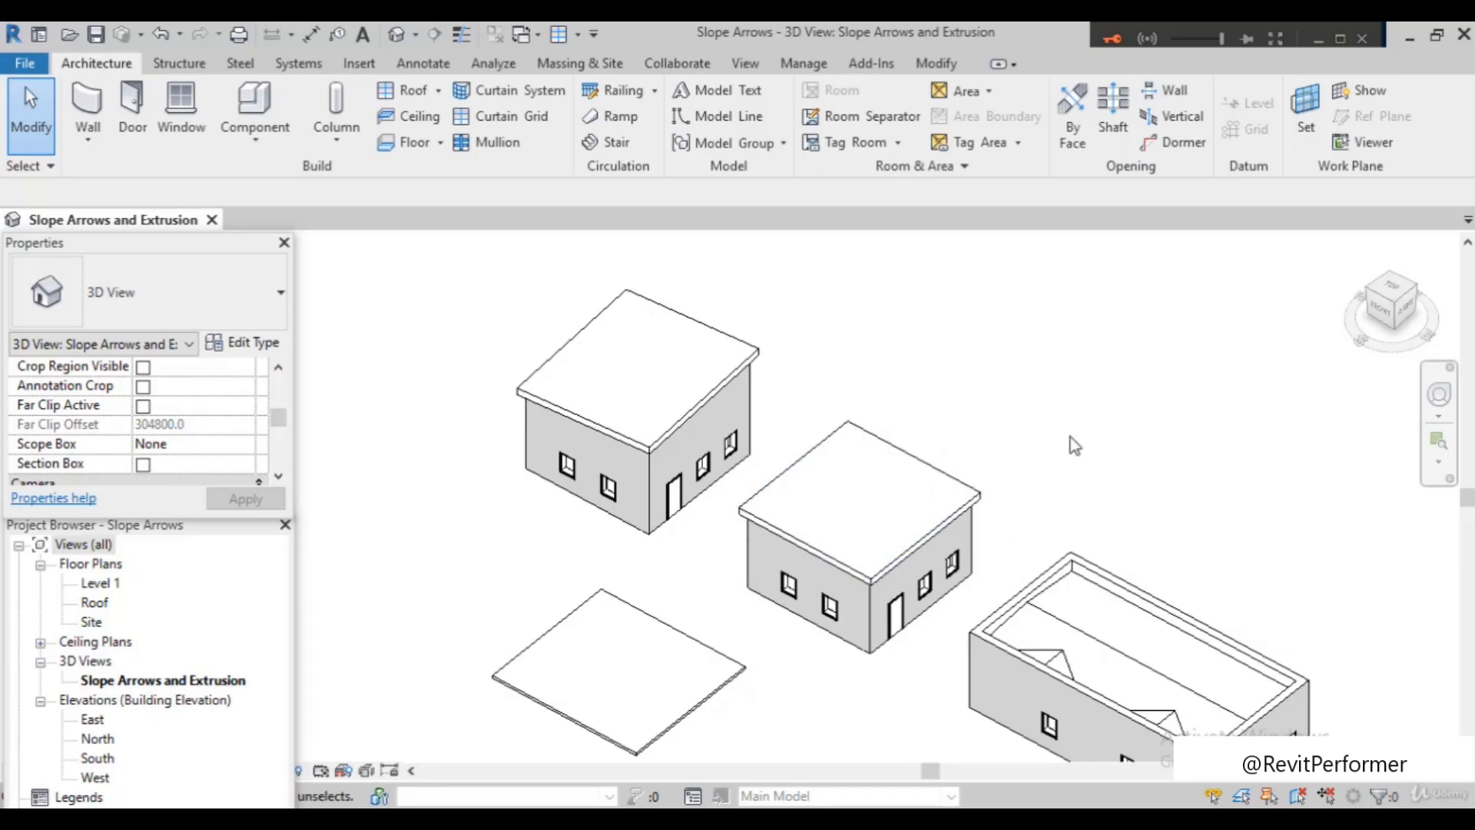
click(801, 547)
shift+middle_drag(800, 547, 868, 486)
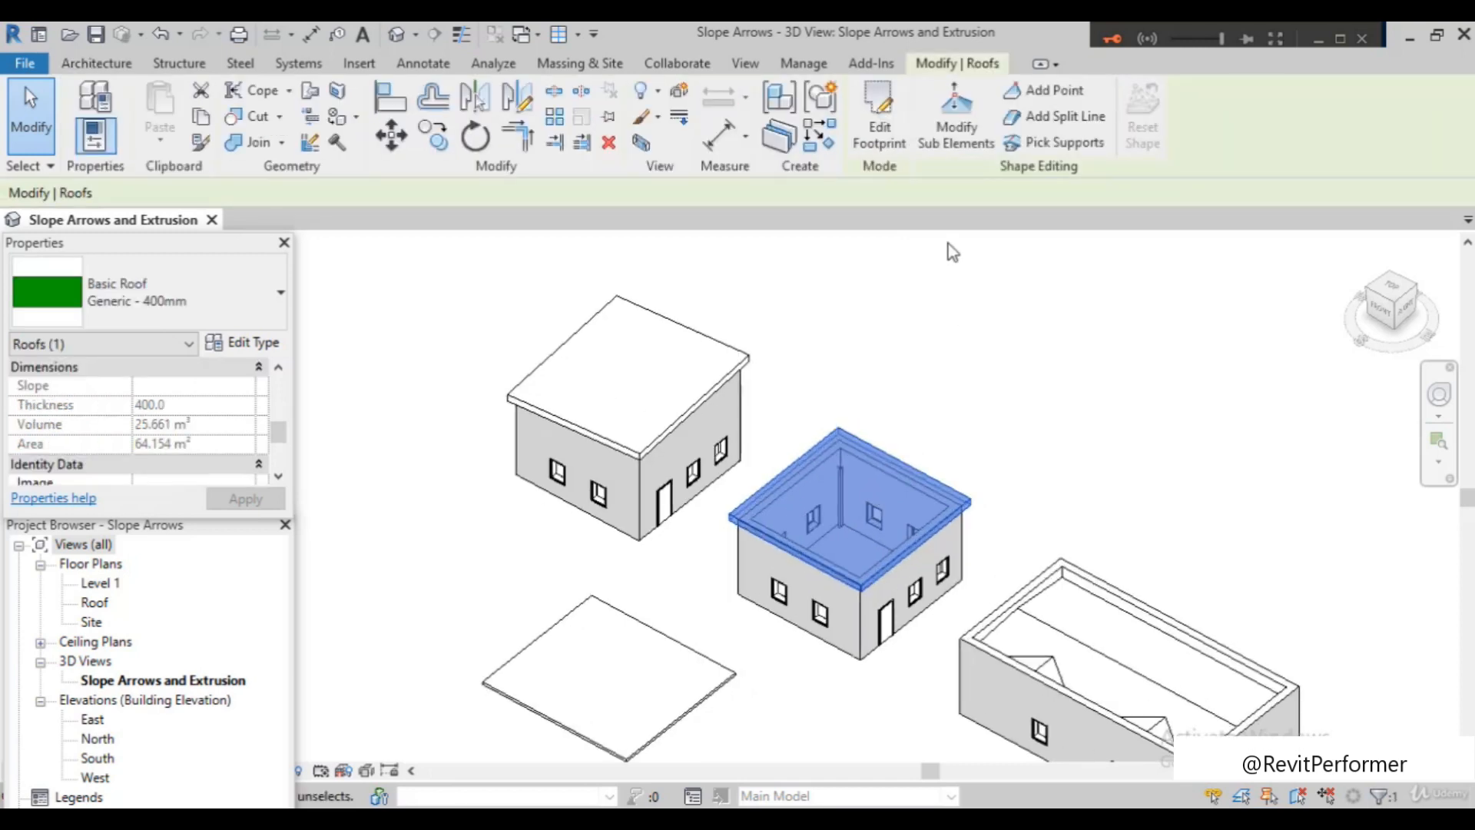
click(880, 127)
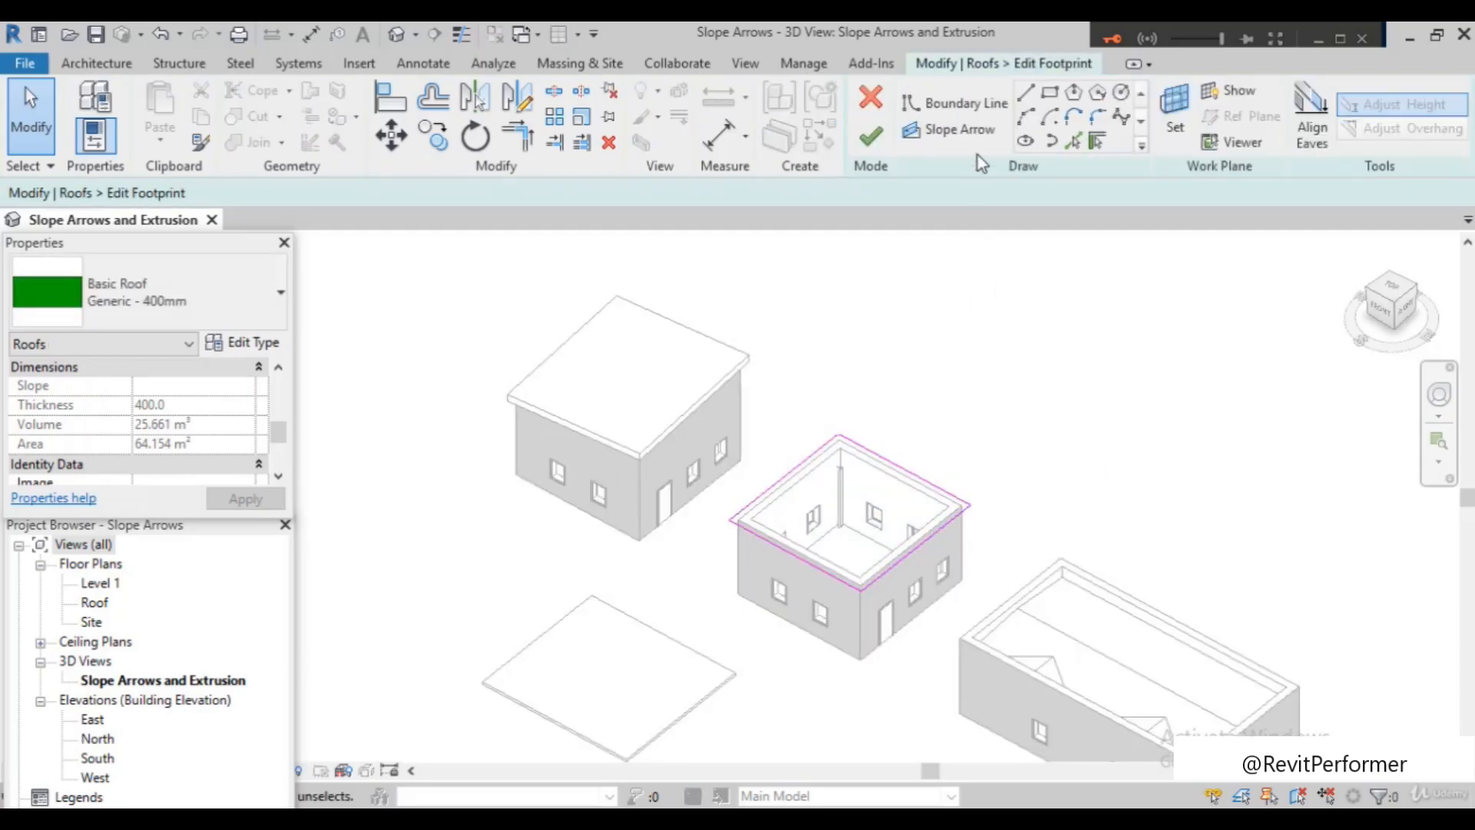
Draw a diagonal boundary line across the roof footprint, from the rear corner to the front corner where the two-window and door walls meet
click(1026, 93)
click(836, 435)
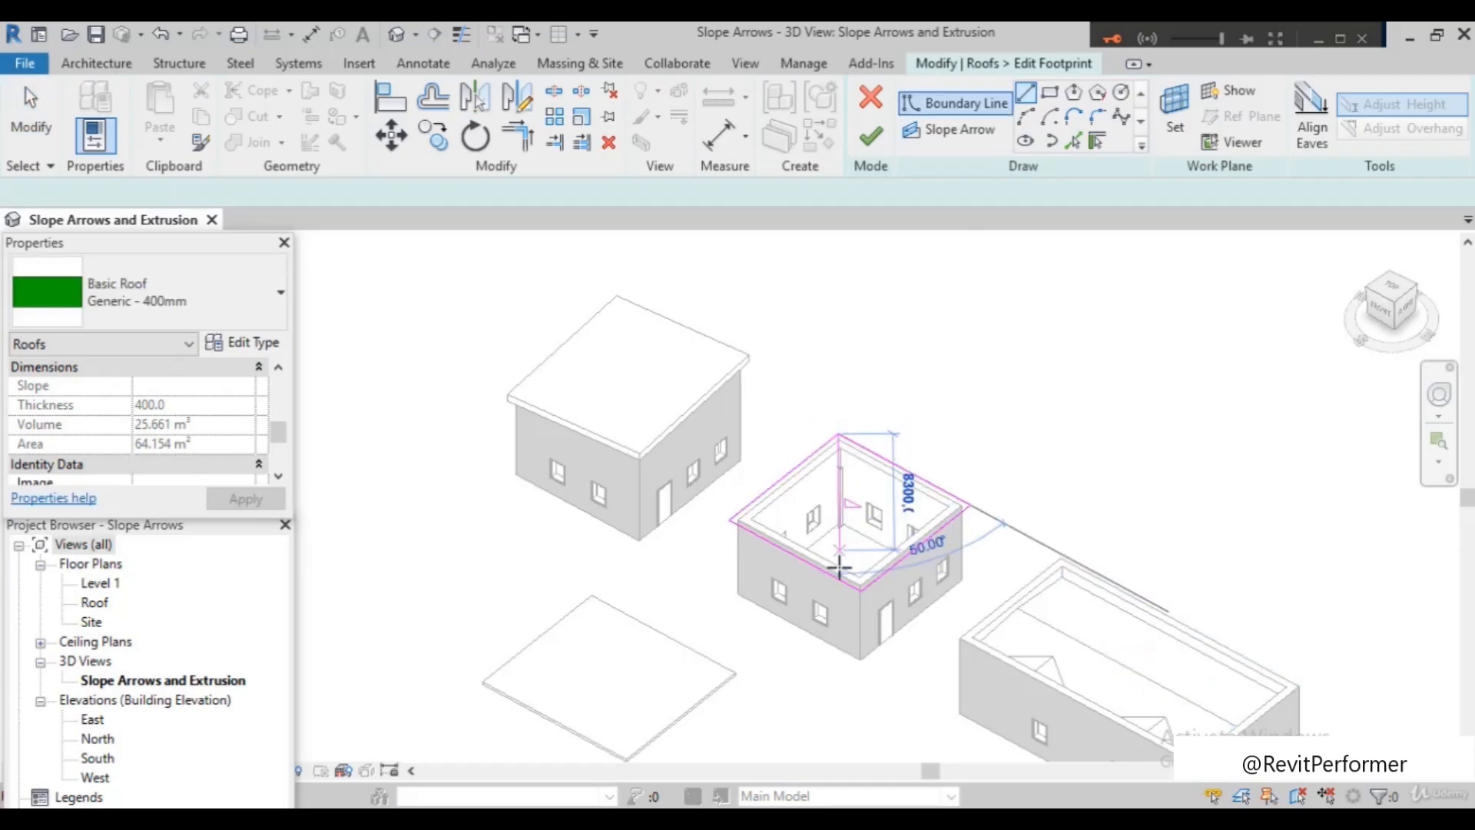
click(862, 590)
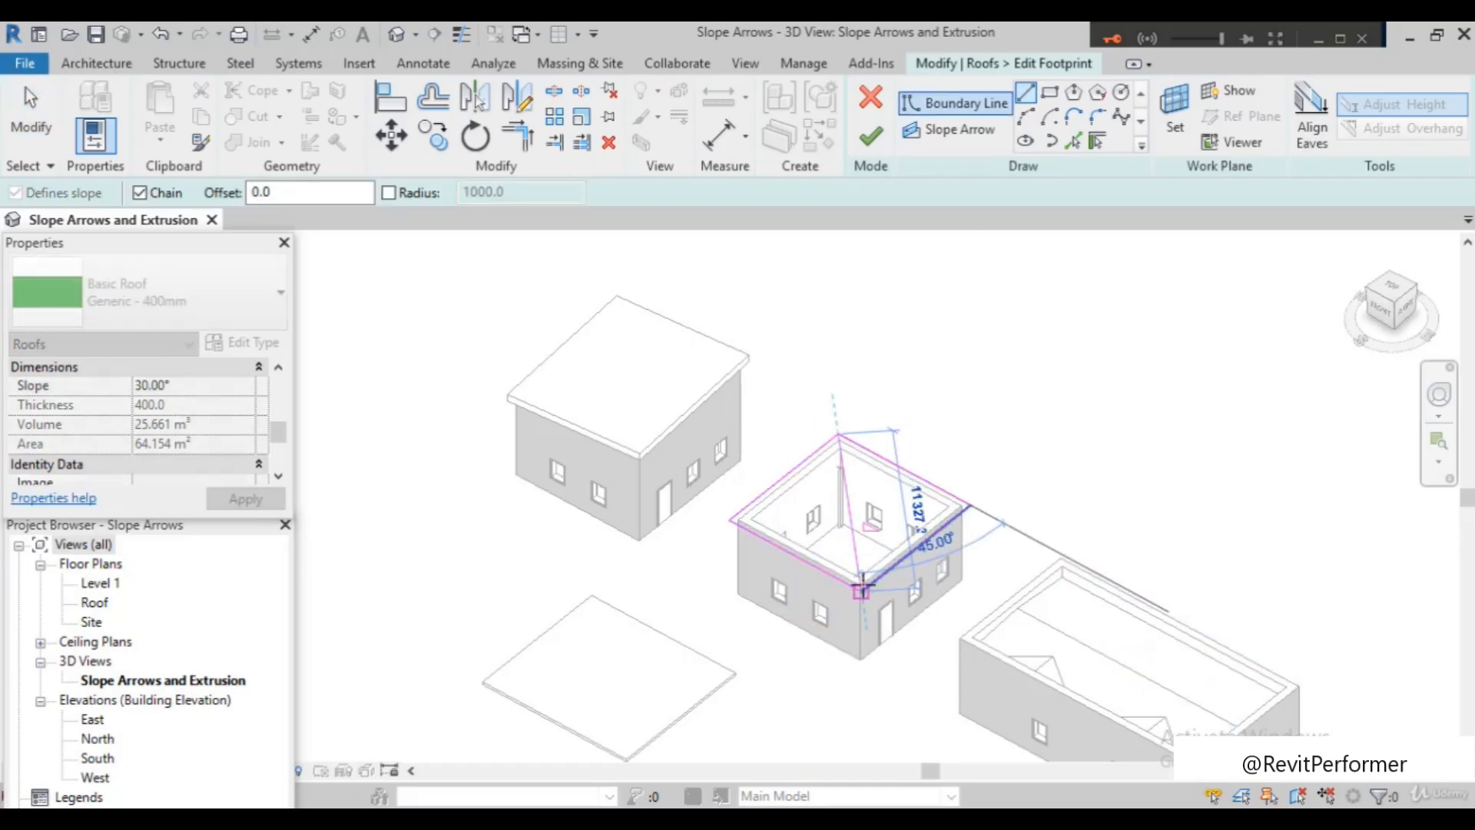
Draw a slope arrow from the outer corner of the two-window wall to the midpoint of the diagonal line
scroll(868, 531, up, 4)
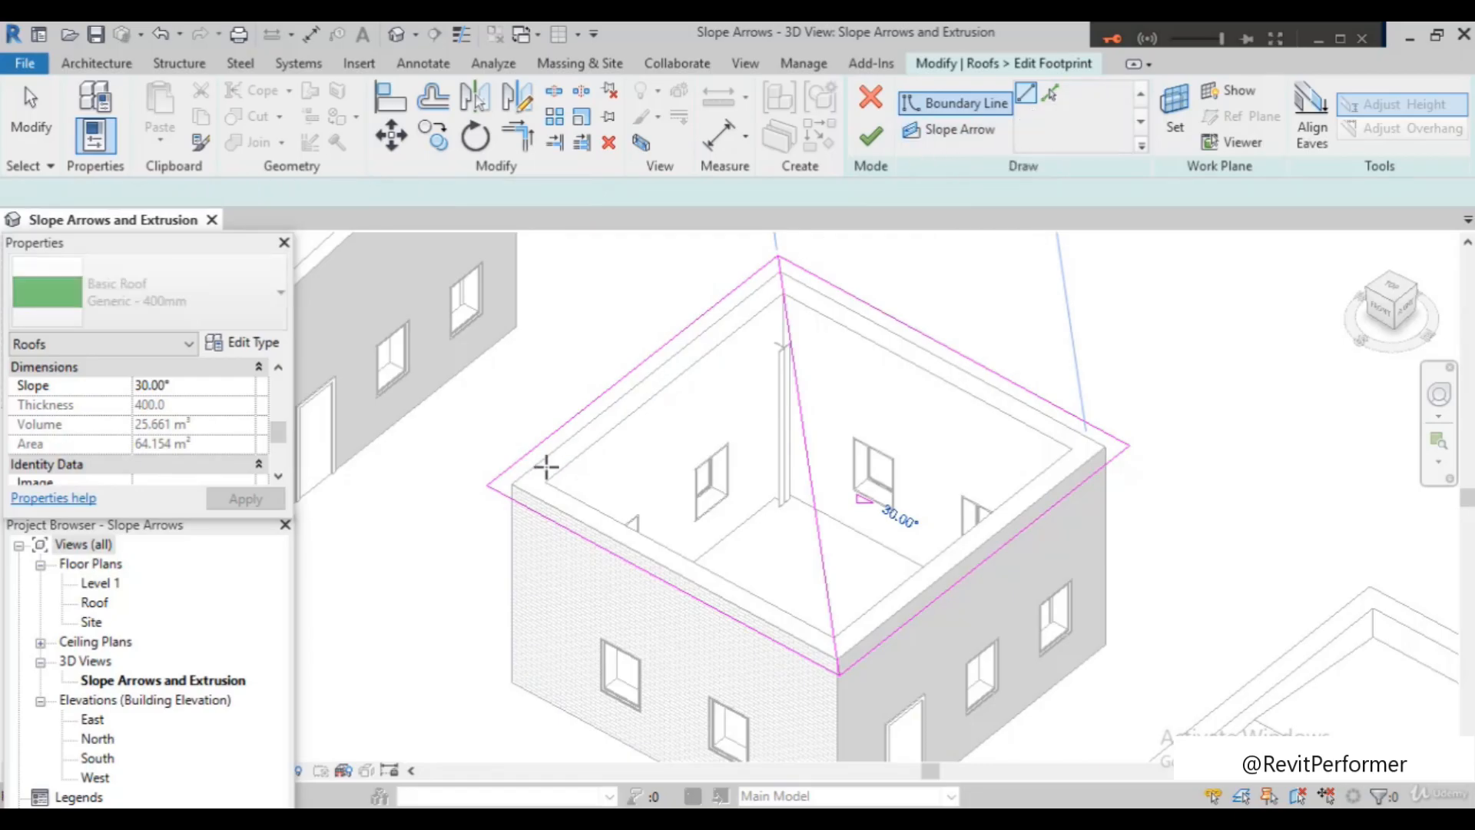
click(485, 485)
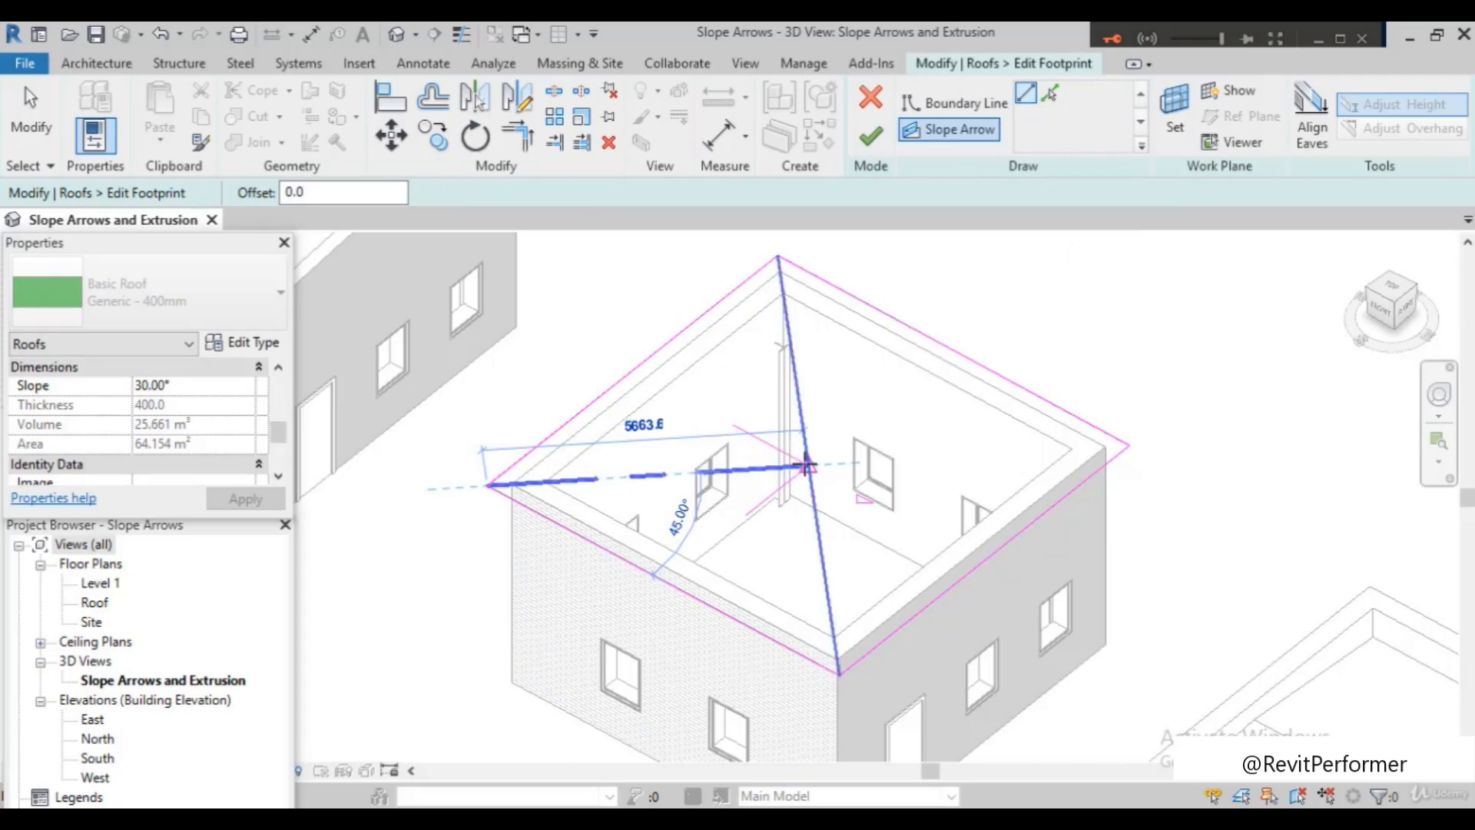
click(806, 465)
key(Escape)
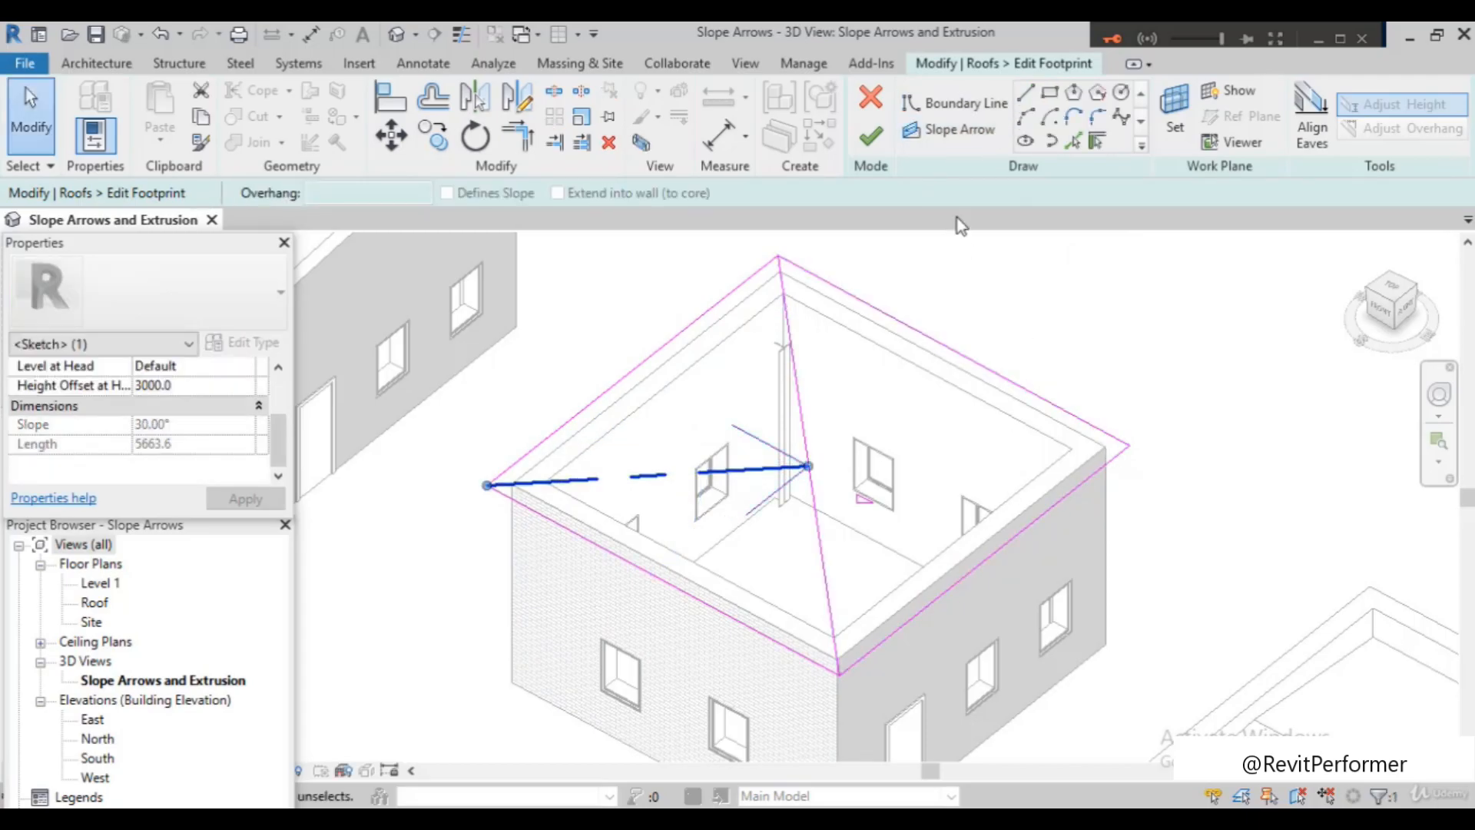
Draw a second slope arrow from the far corner of the door wall to the same midpoint of the diagonal line
click(957, 130)
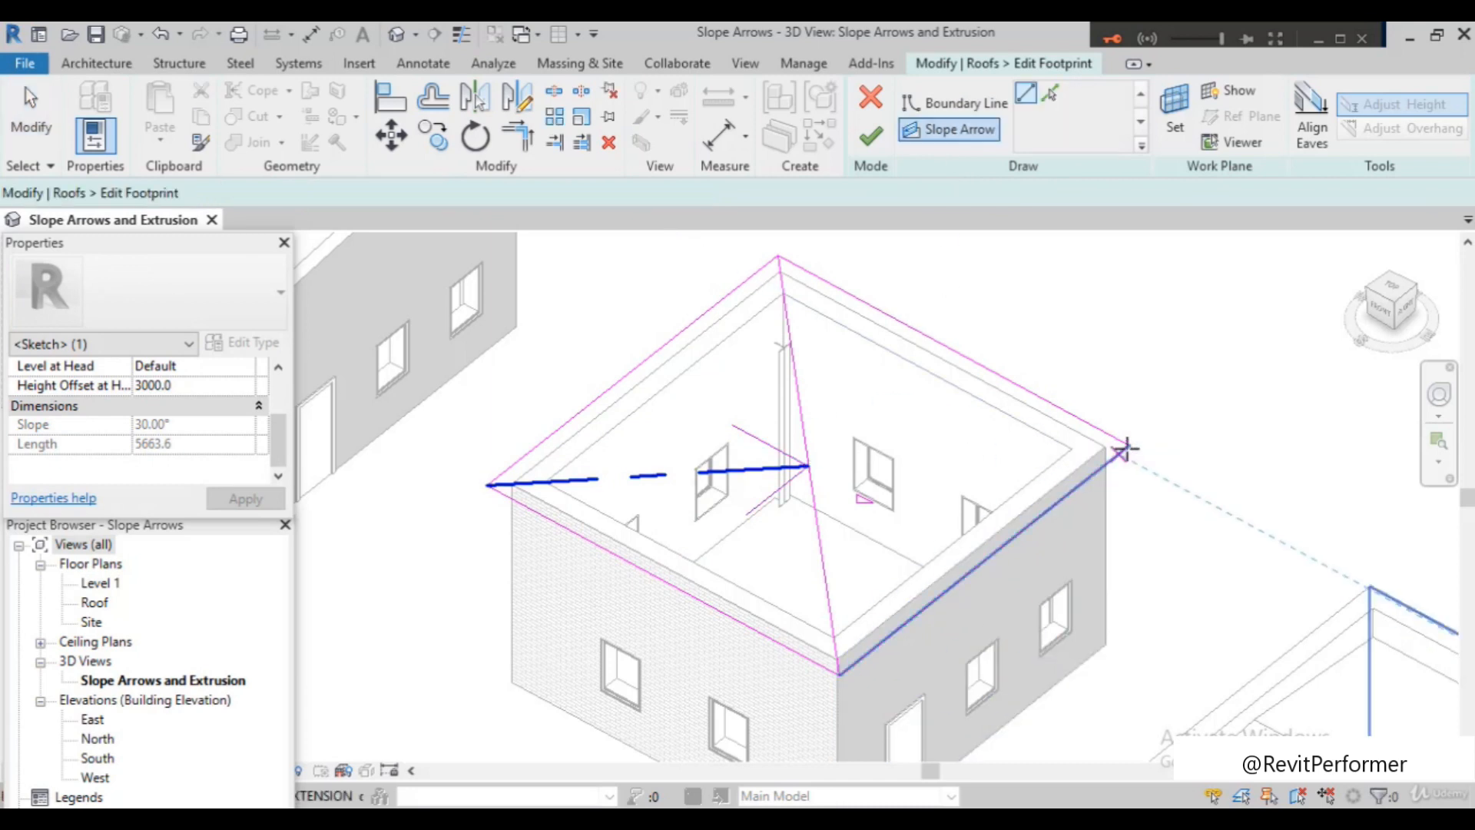
click(1128, 445)
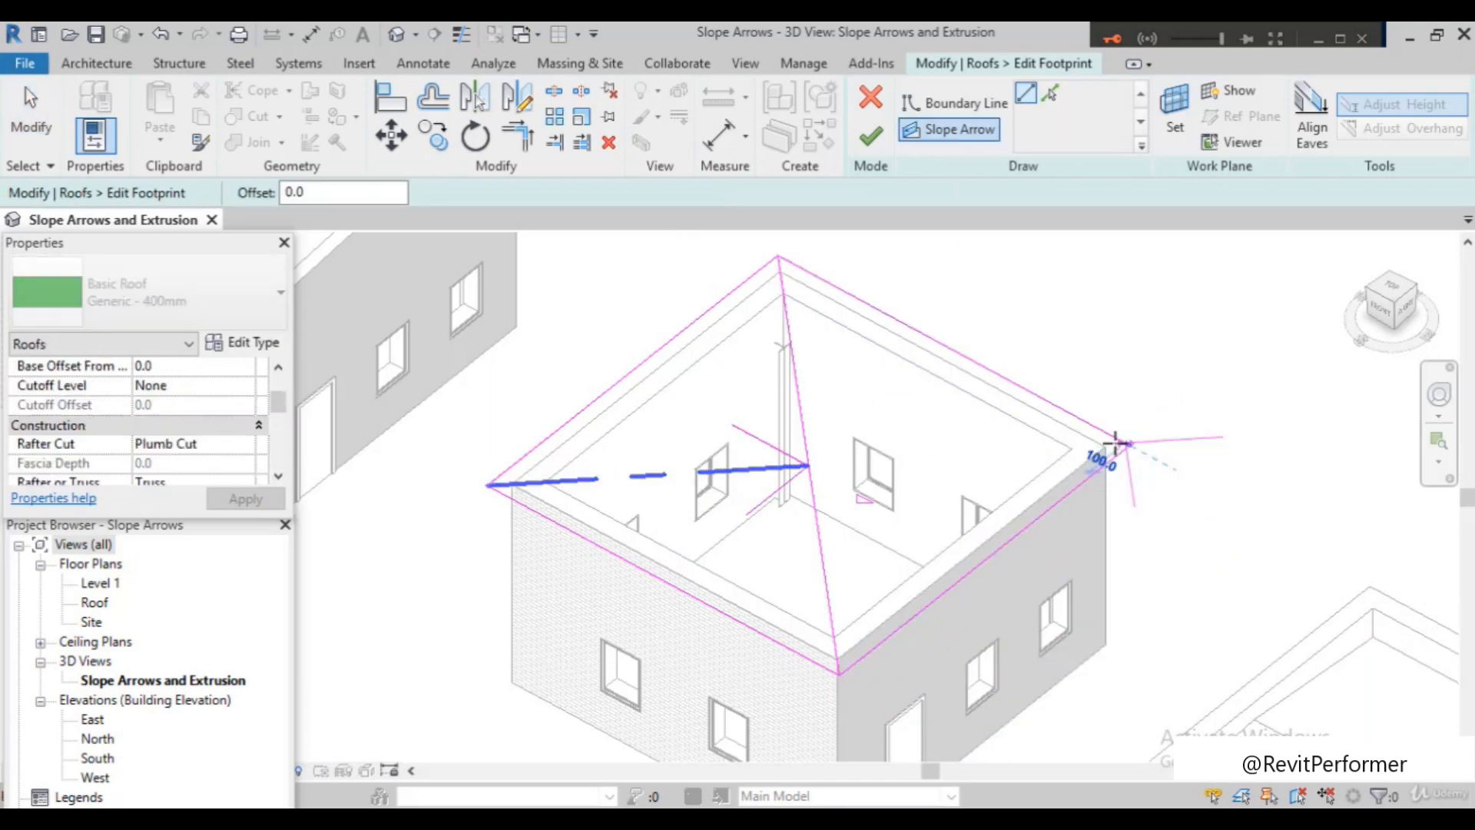
click(807, 464)
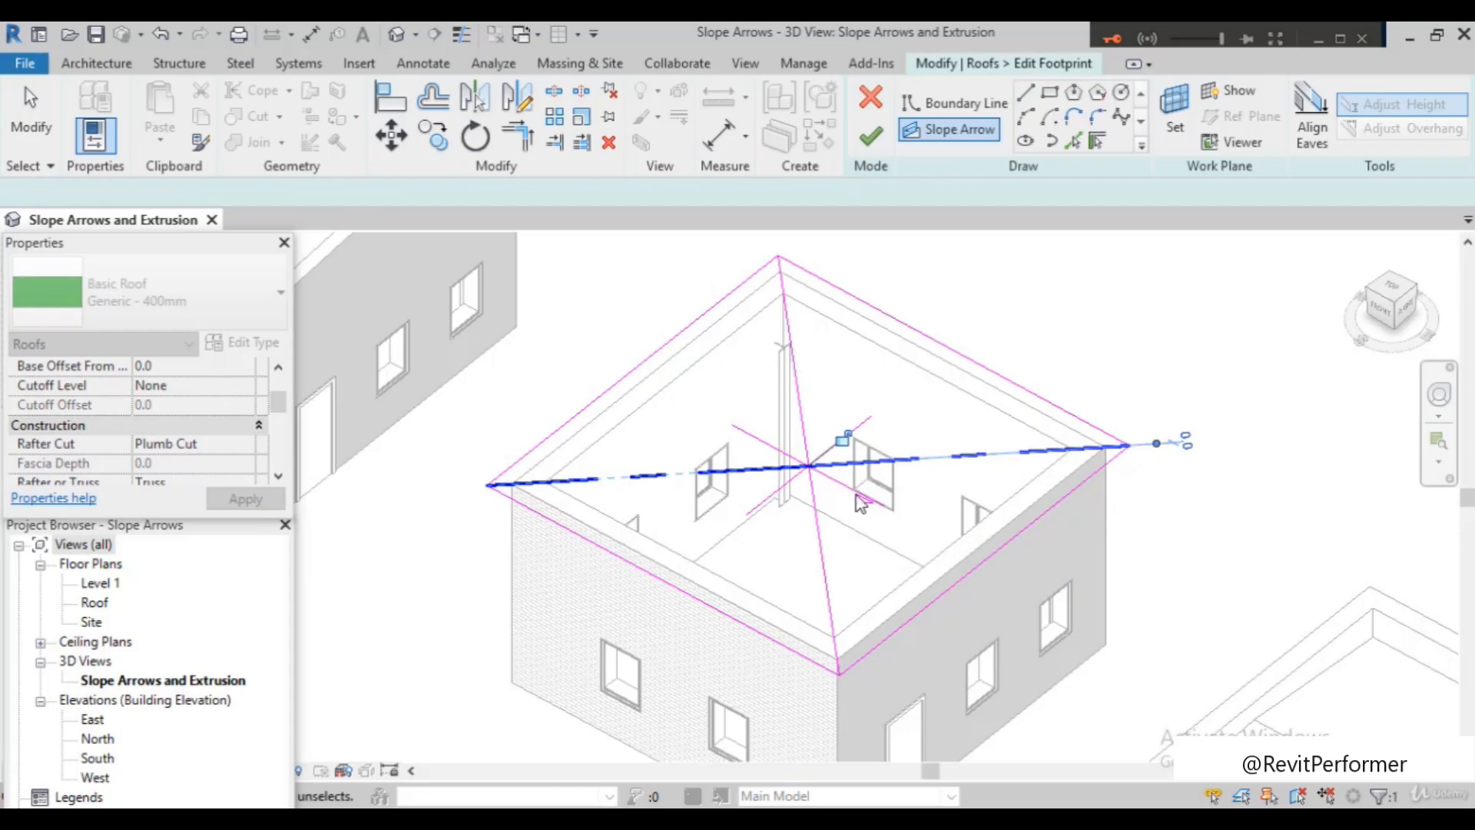
scroll(853, 490, up, 3)
scroll(882, 492, down, 3)
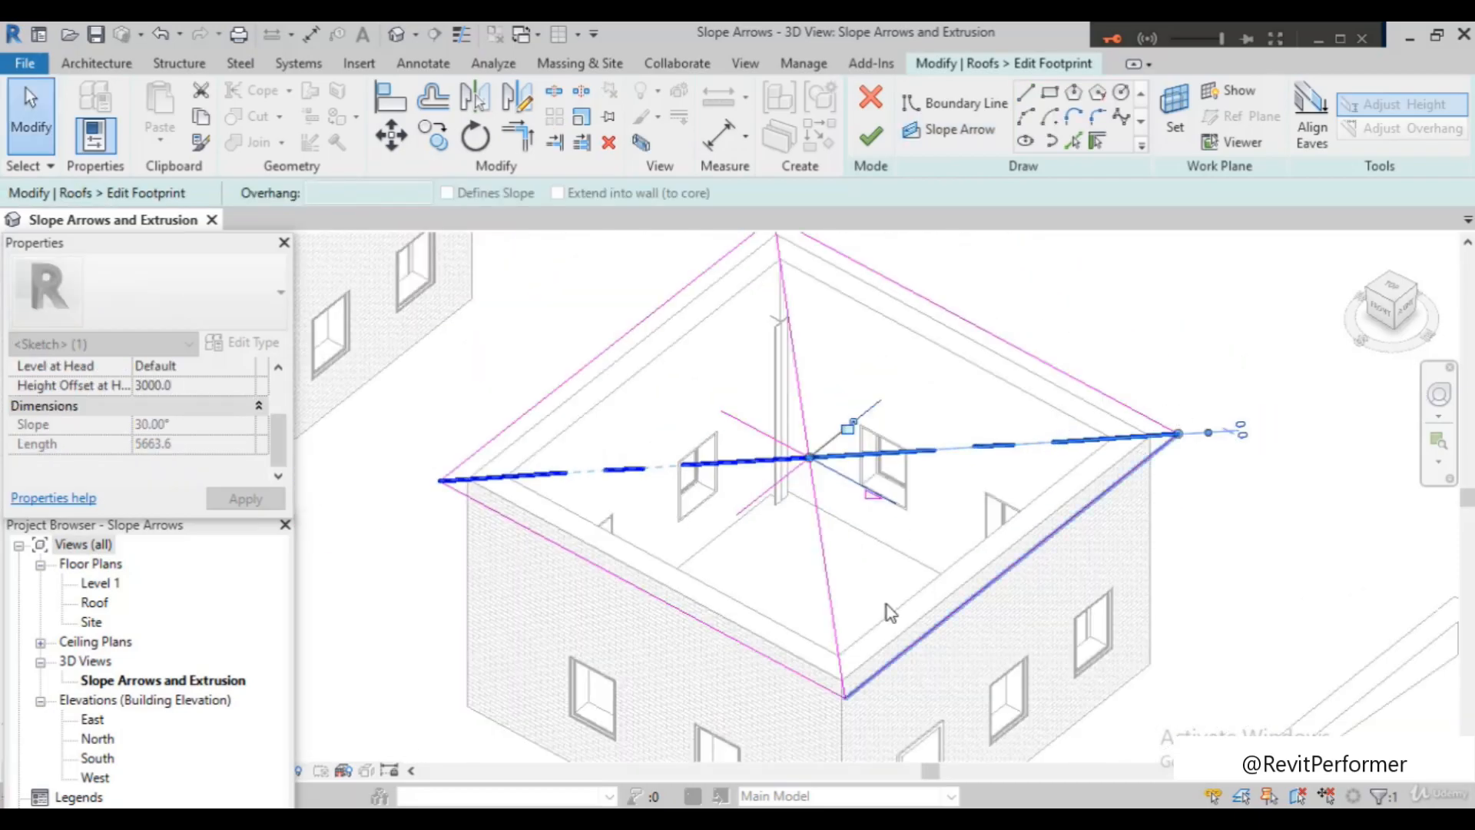
key(Escape)
Set the Height Offset at Head of the slope arrow from the door wall to 1500 and try to finish the footprint edit
scroll(803, 464, down, 1)
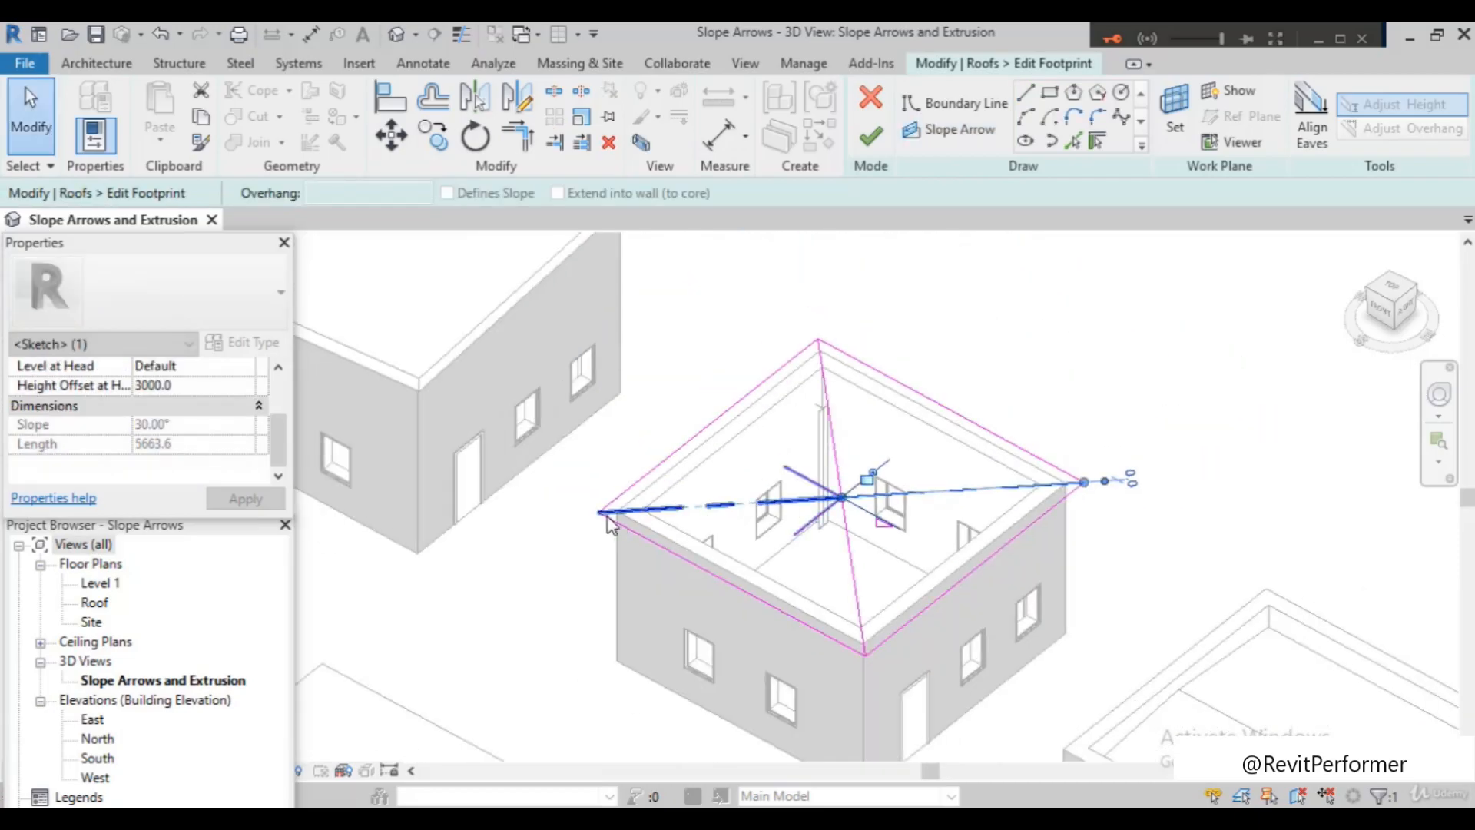
scroll(606, 525, up, 5)
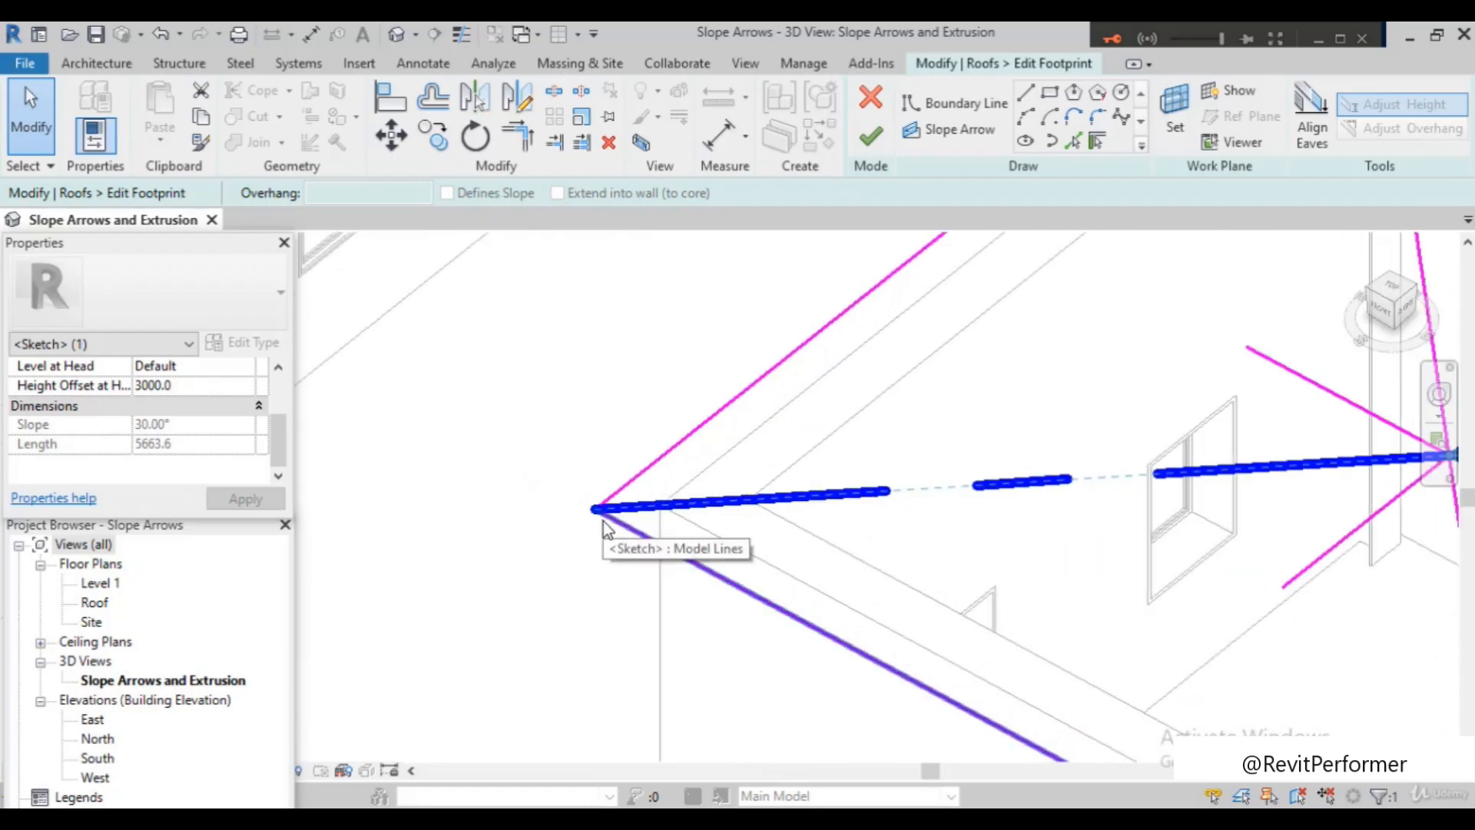
scroll(606, 526, up, 3)
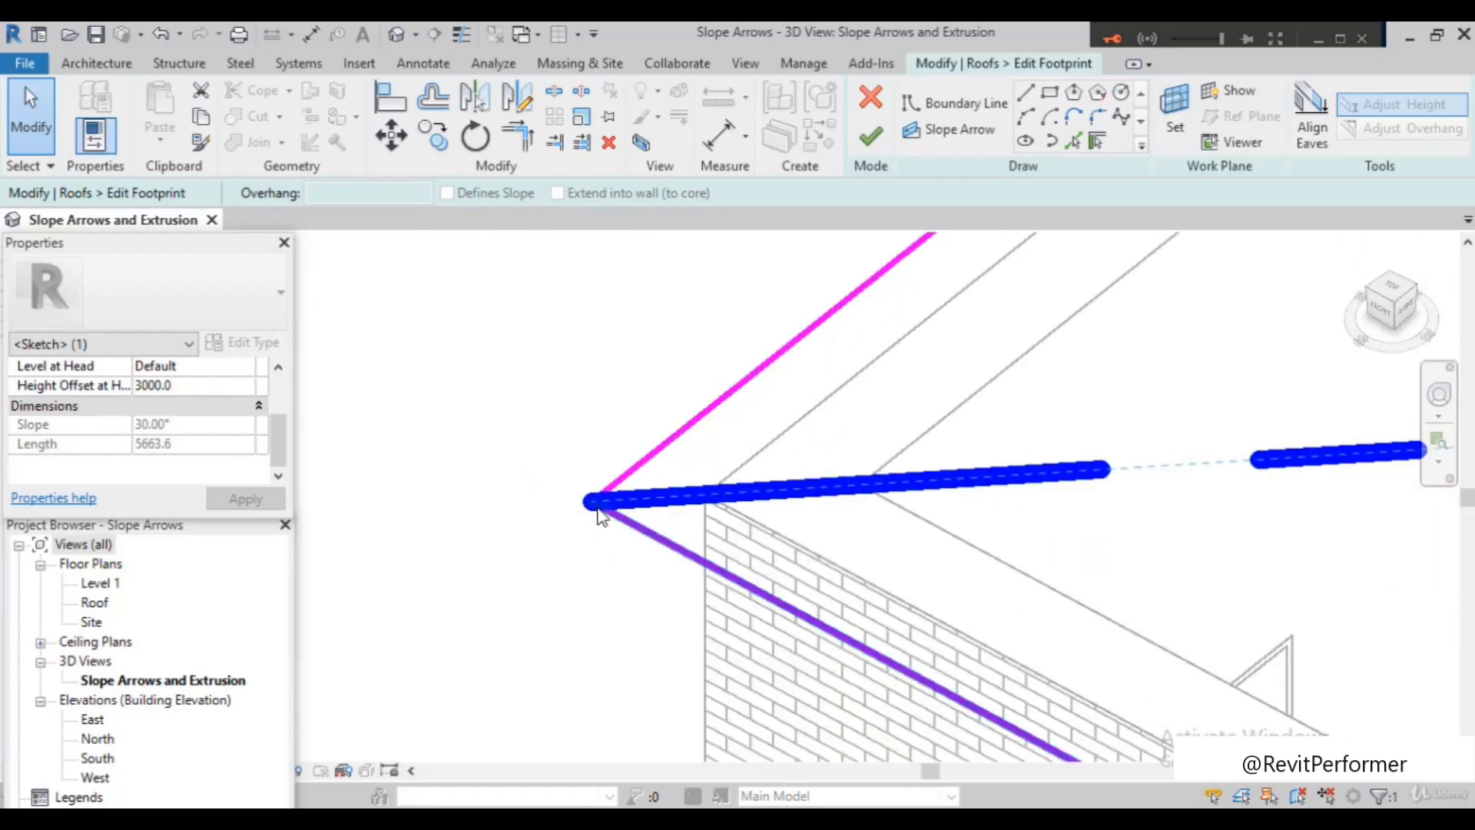
scroll(602, 516, down, 8)
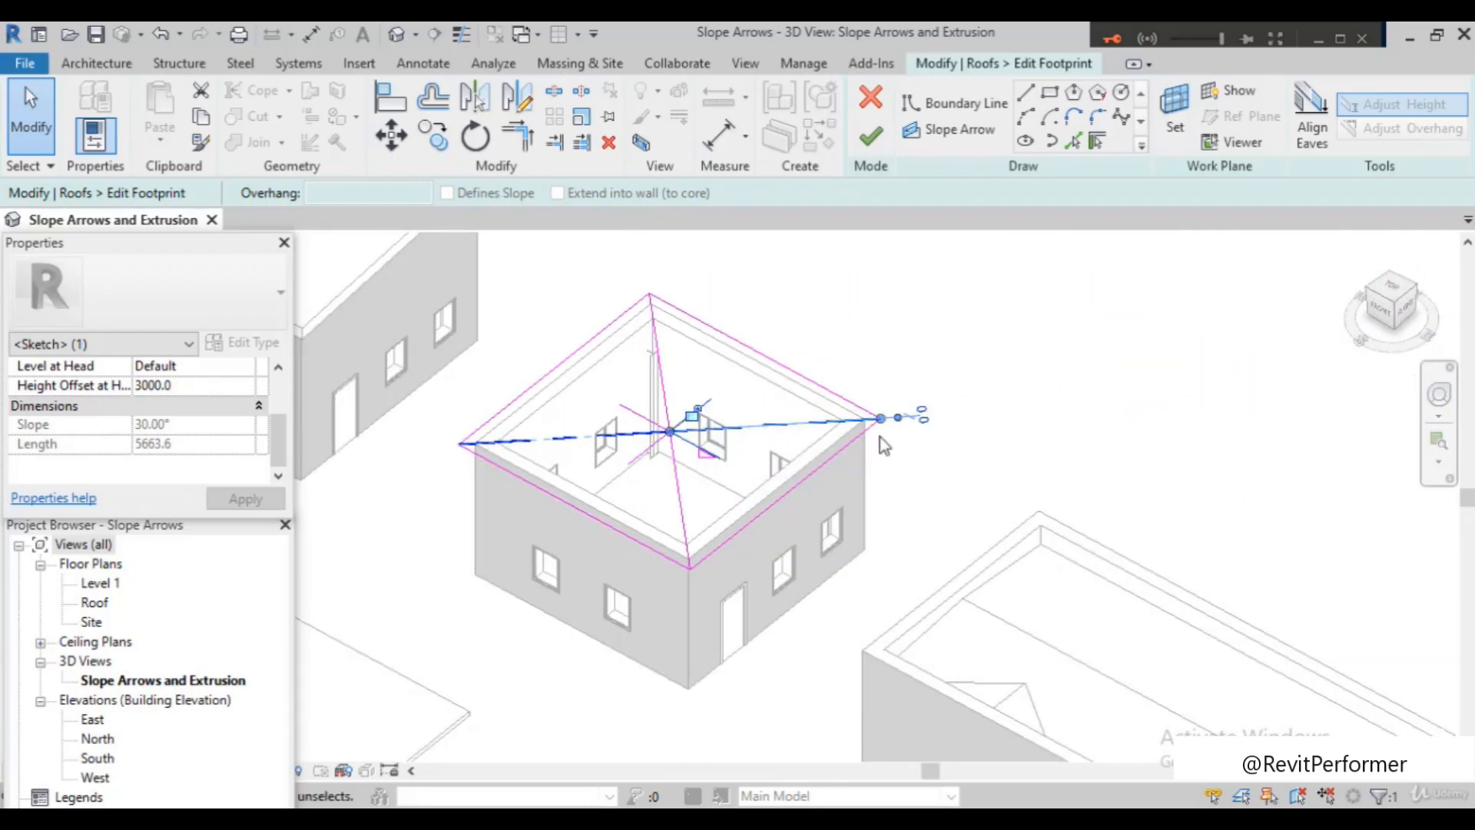
scroll(880, 436, up, 5)
scroll(1011, 404, down, 4)
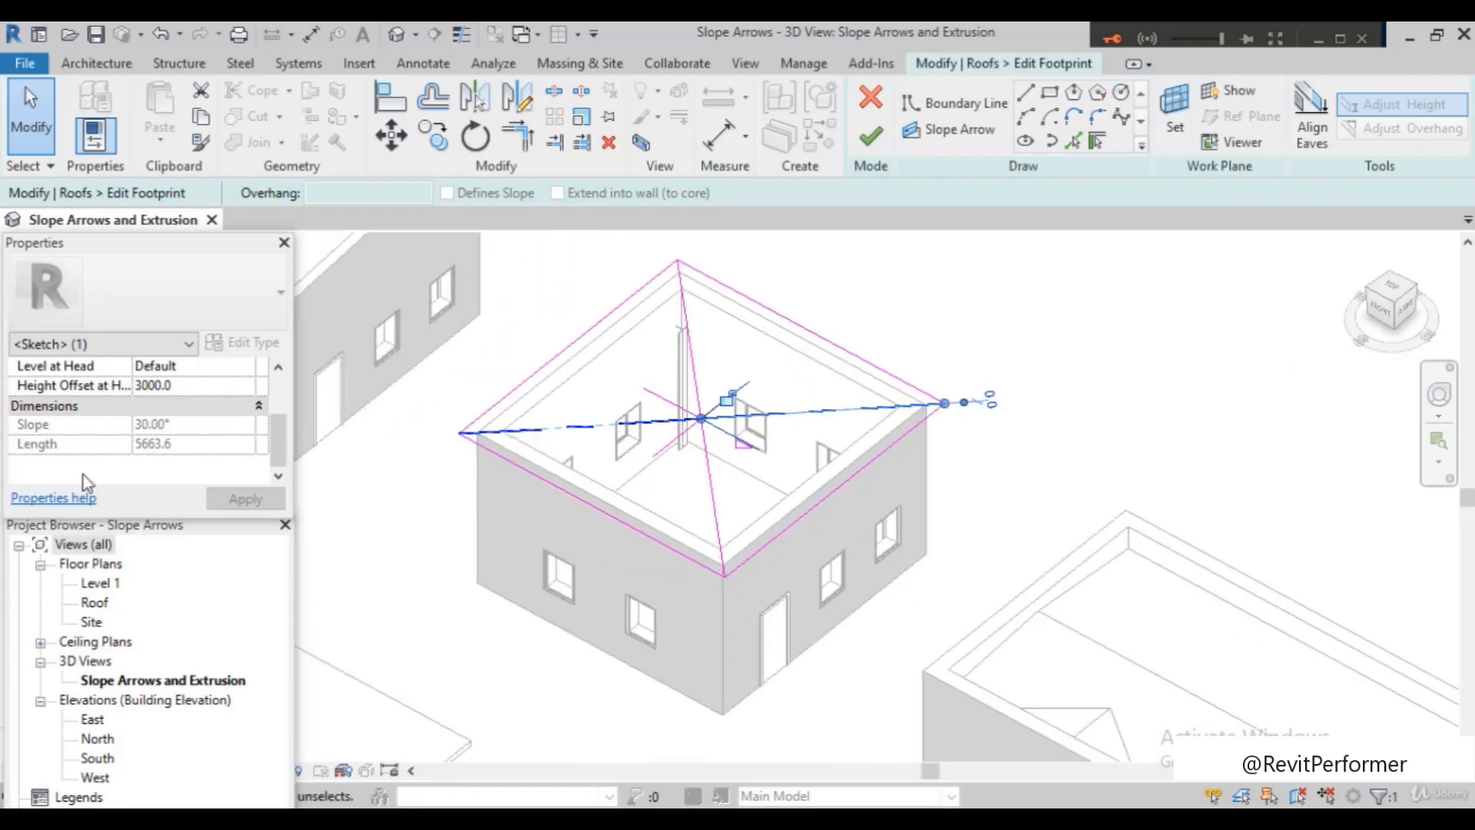
click(197, 386)
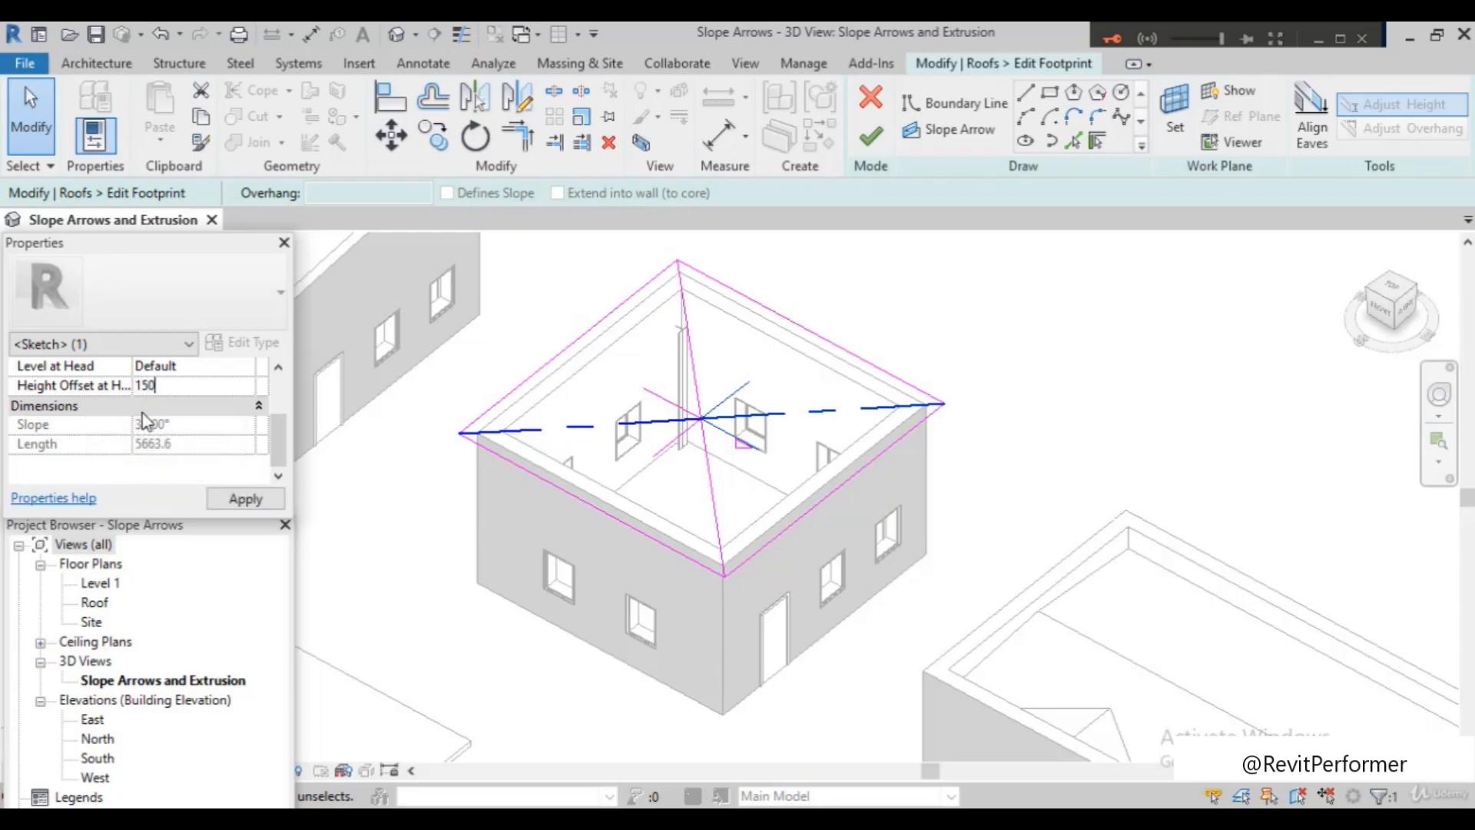
click(252, 501)
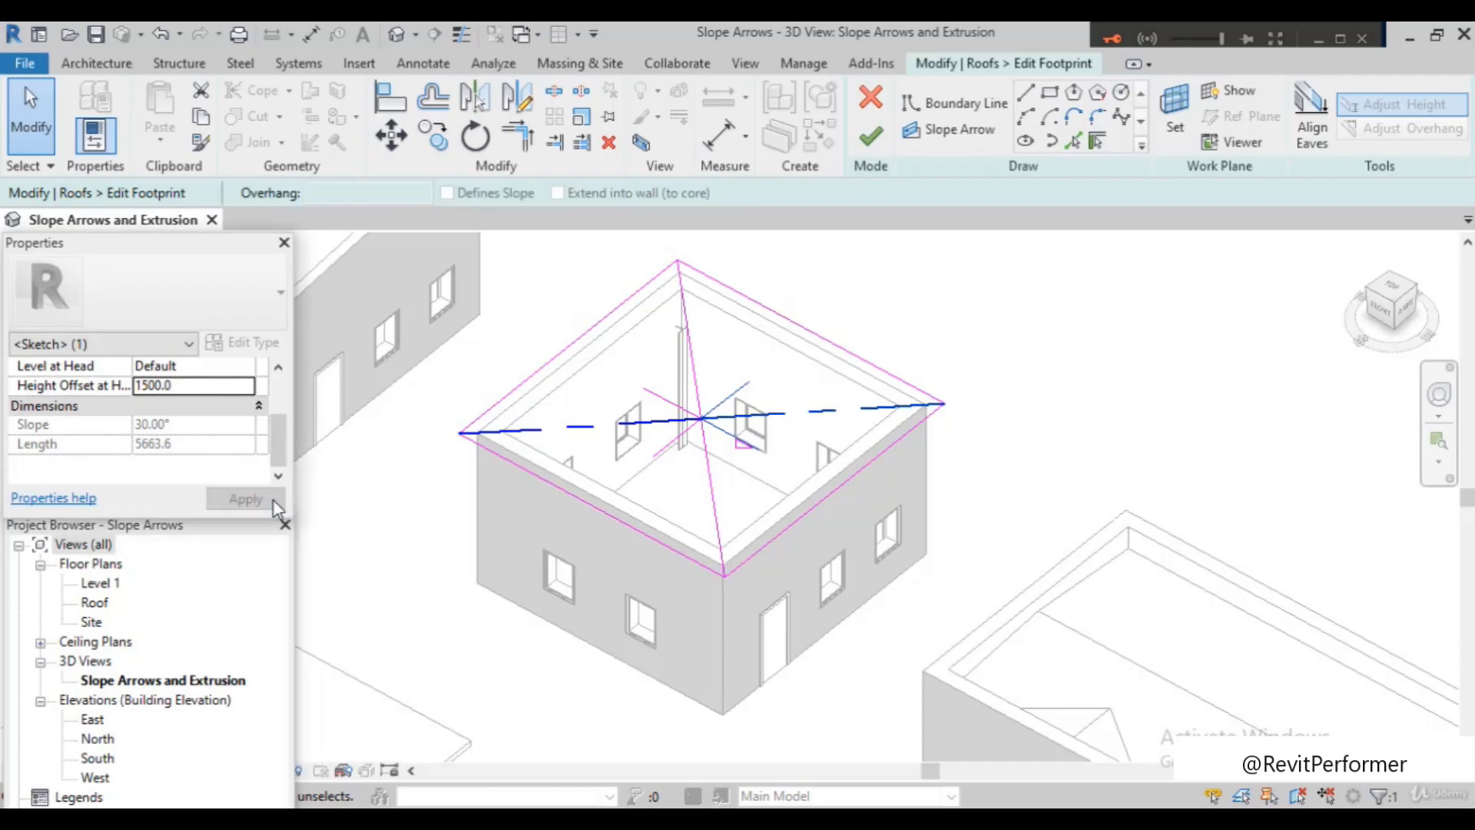
click(871, 138)
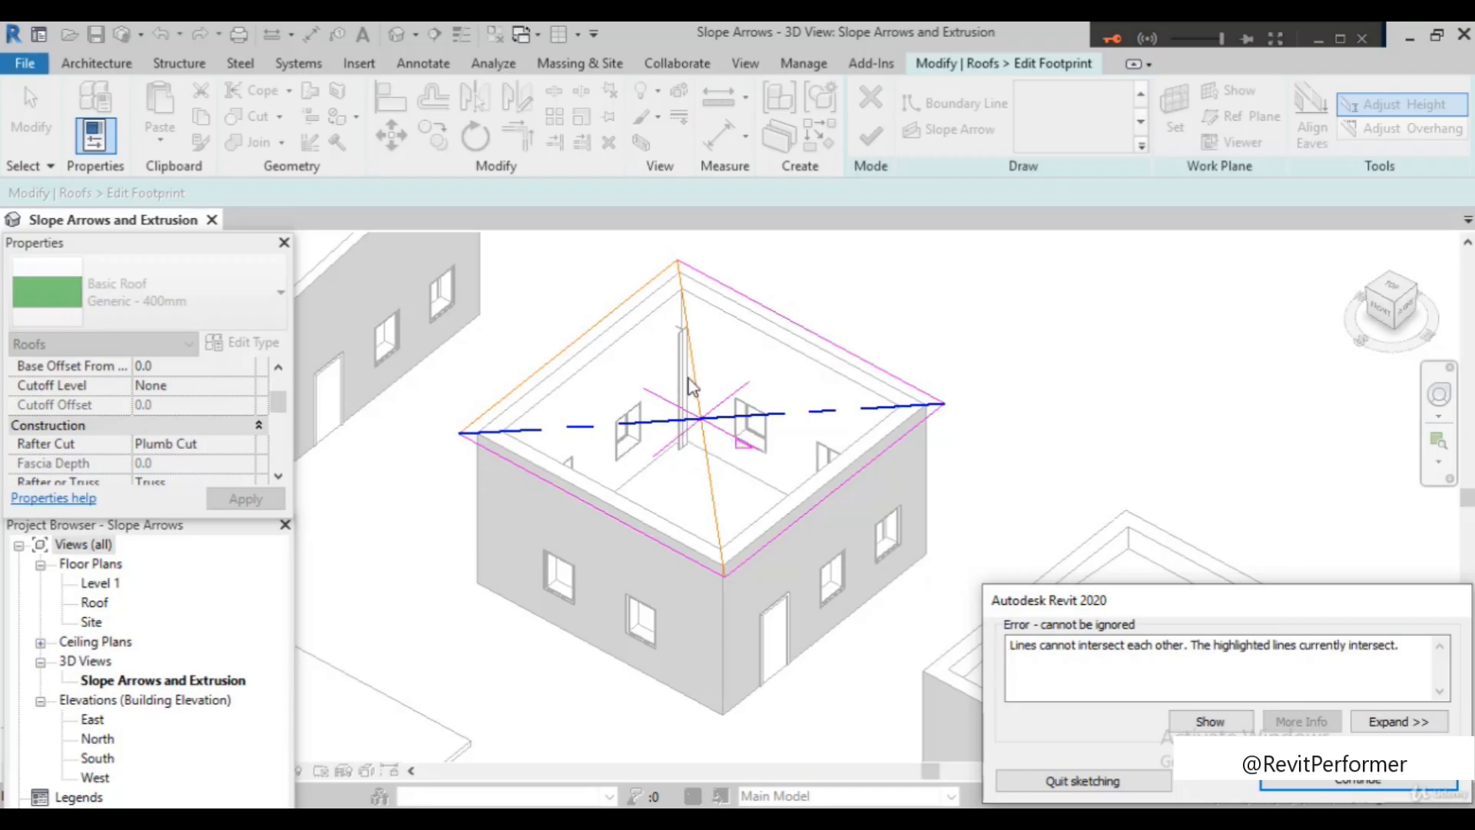
click(1354, 788)
Delete the diagonal boundary line crossing the roof footprint
scroll(744, 504, up, 3)
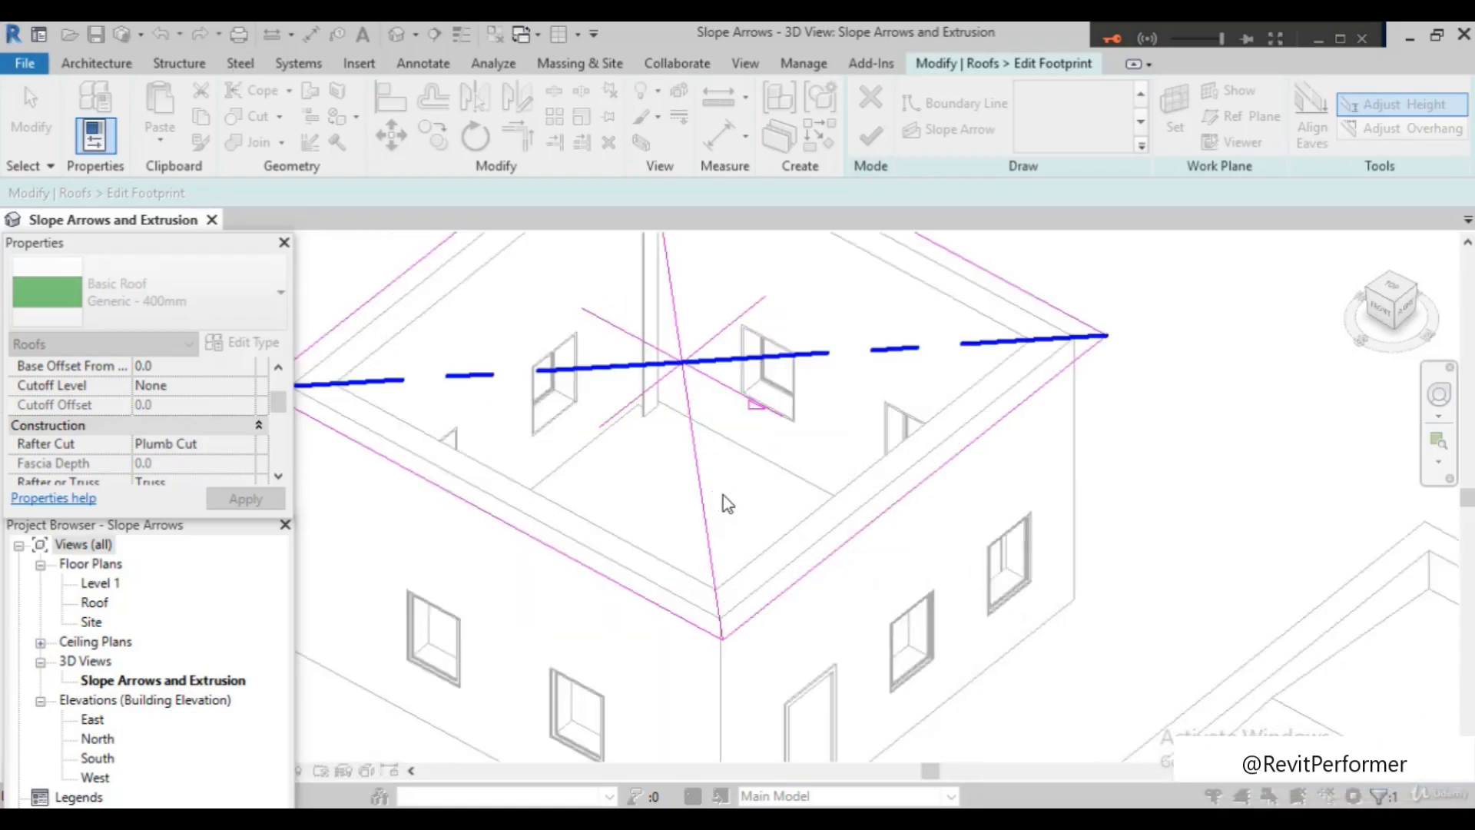
click(702, 500)
click(828, 556)
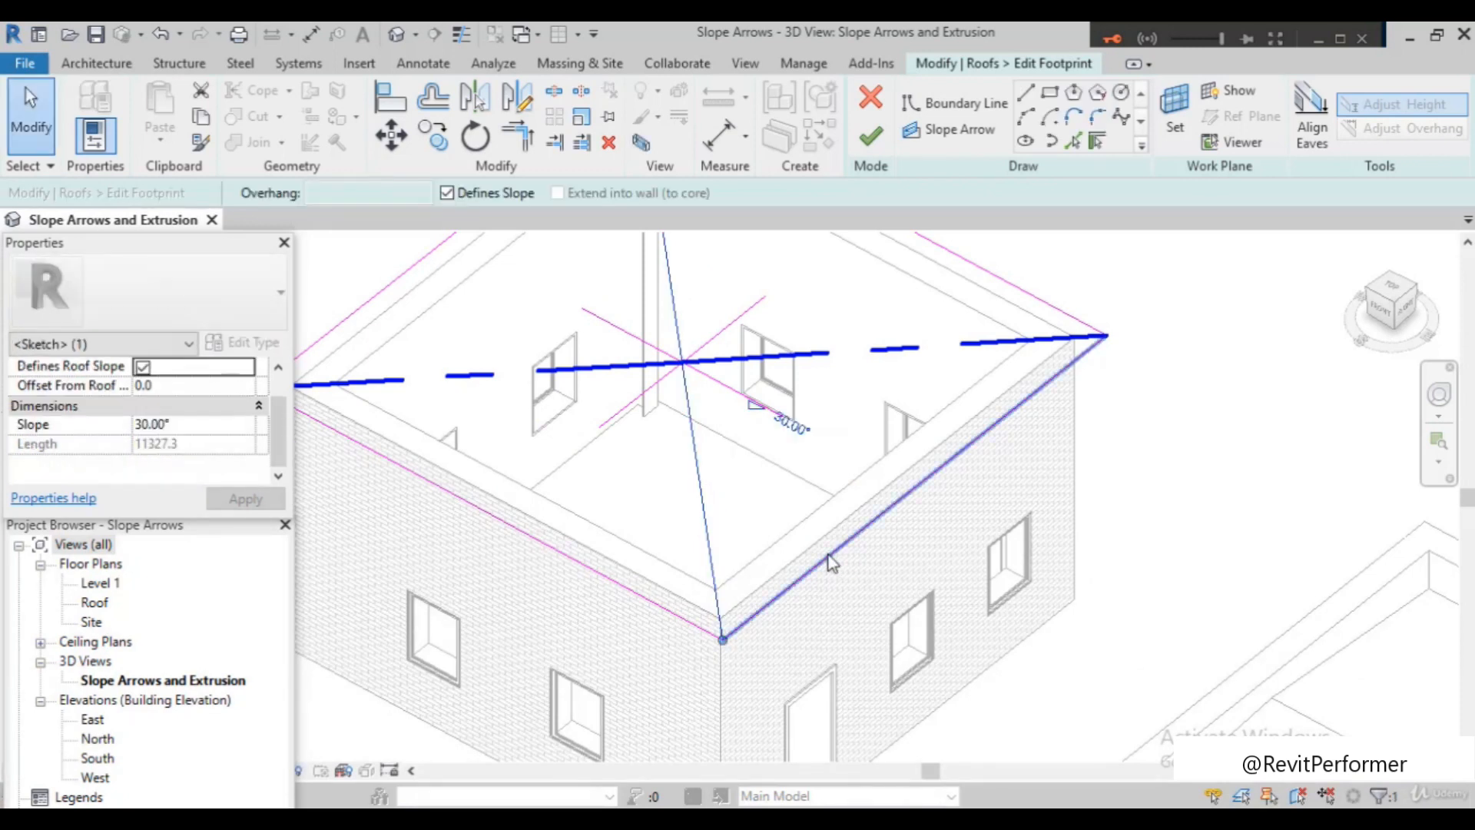
key(Escape)
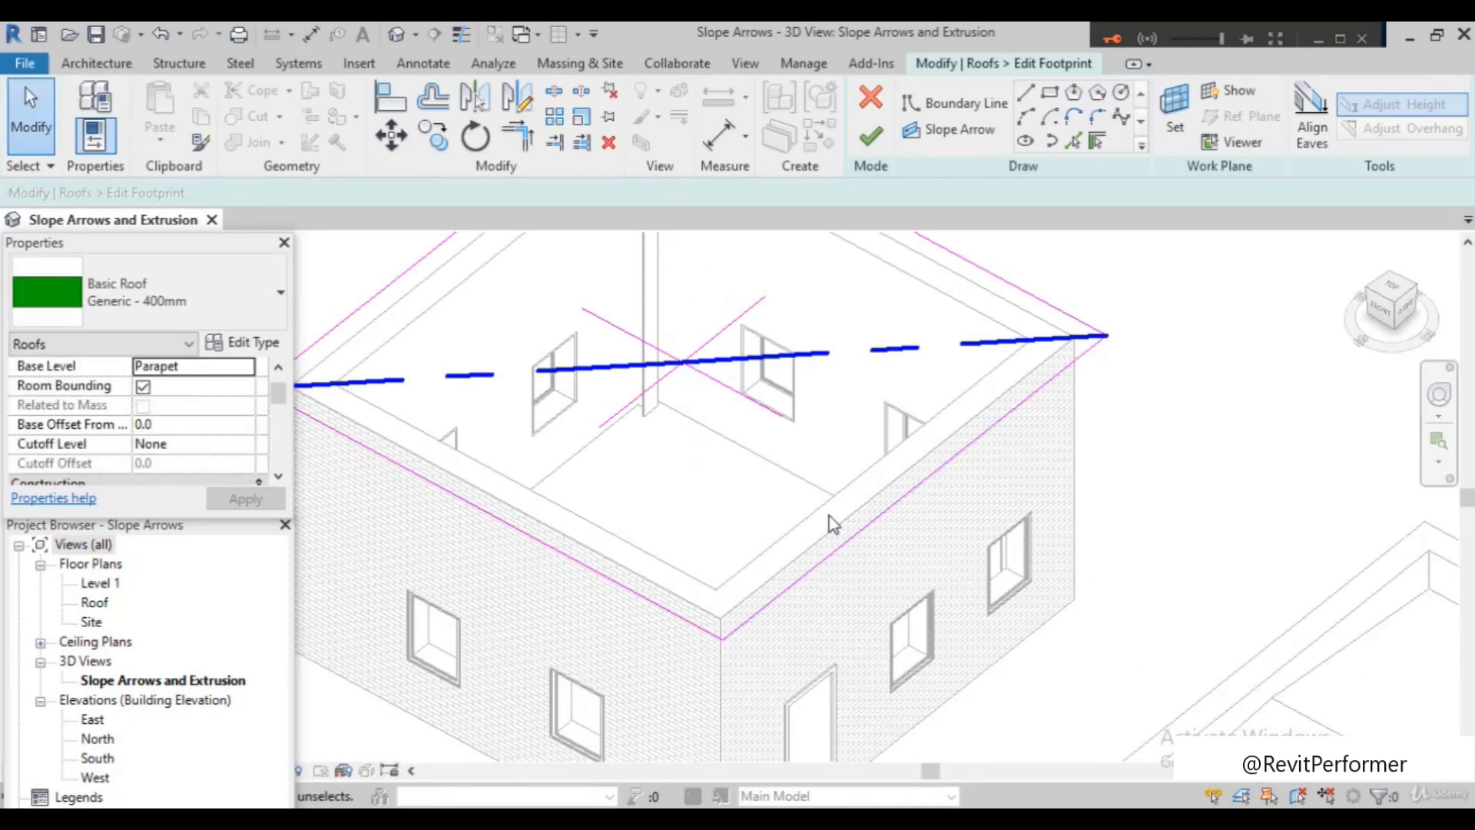
Examine the two slope arrows' start points at opposite footprint corners and their meeting point at the centre
scroll(829, 515, down, 3)
scroll(665, 467, up, 1)
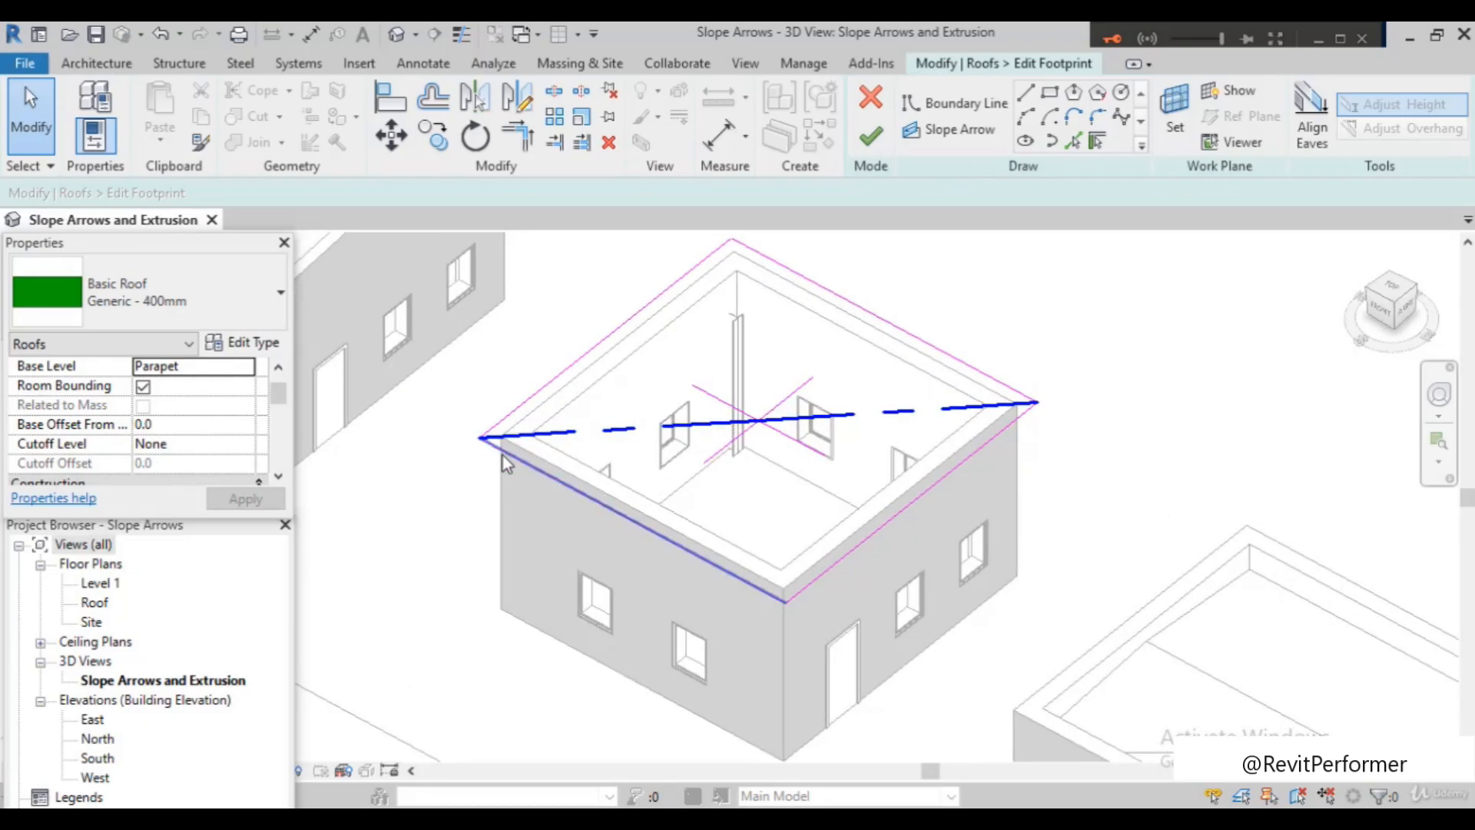
scroll(501, 454, up, 3)
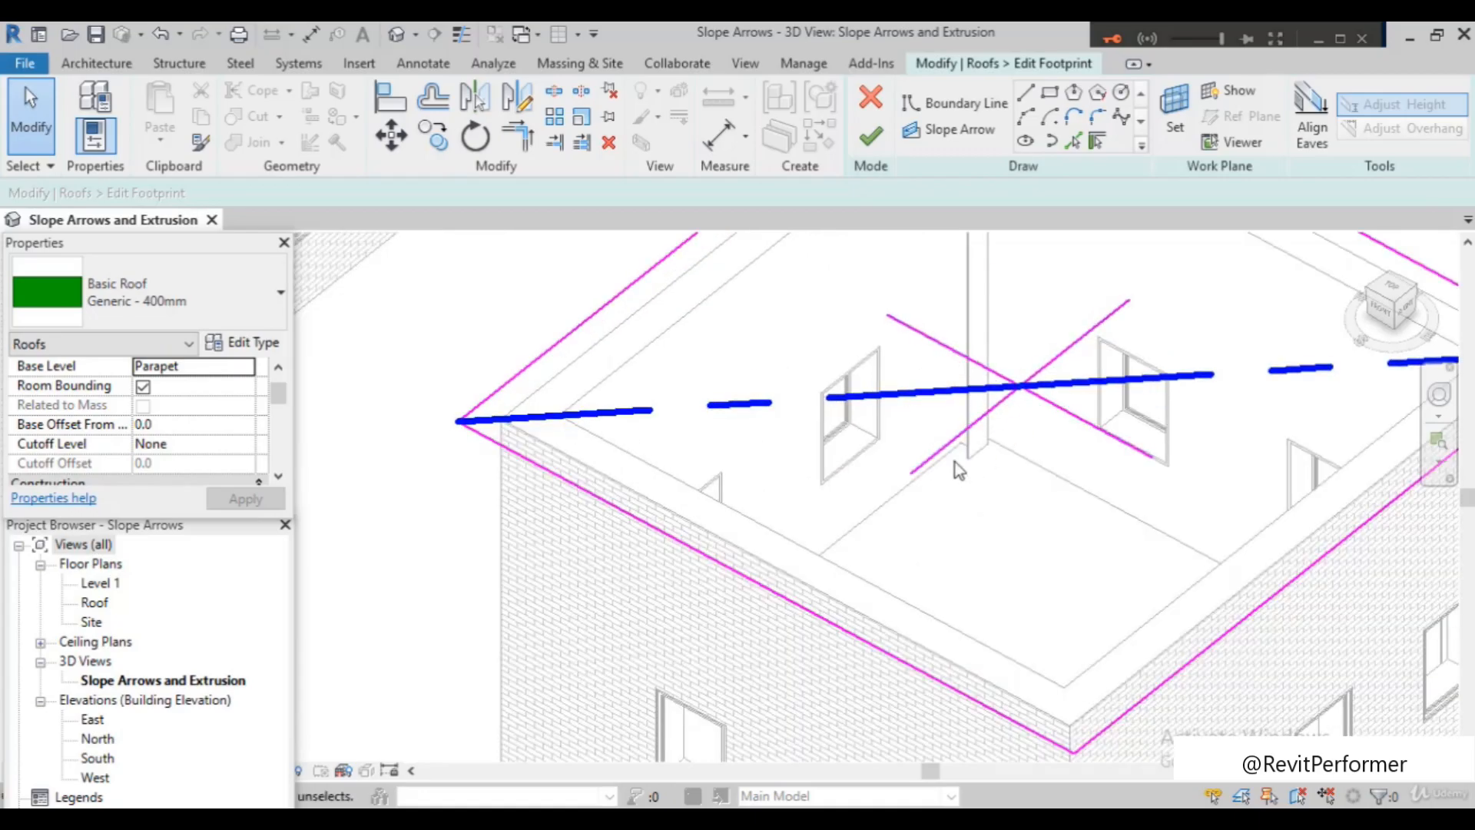
scroll(956, 462, down, 2)
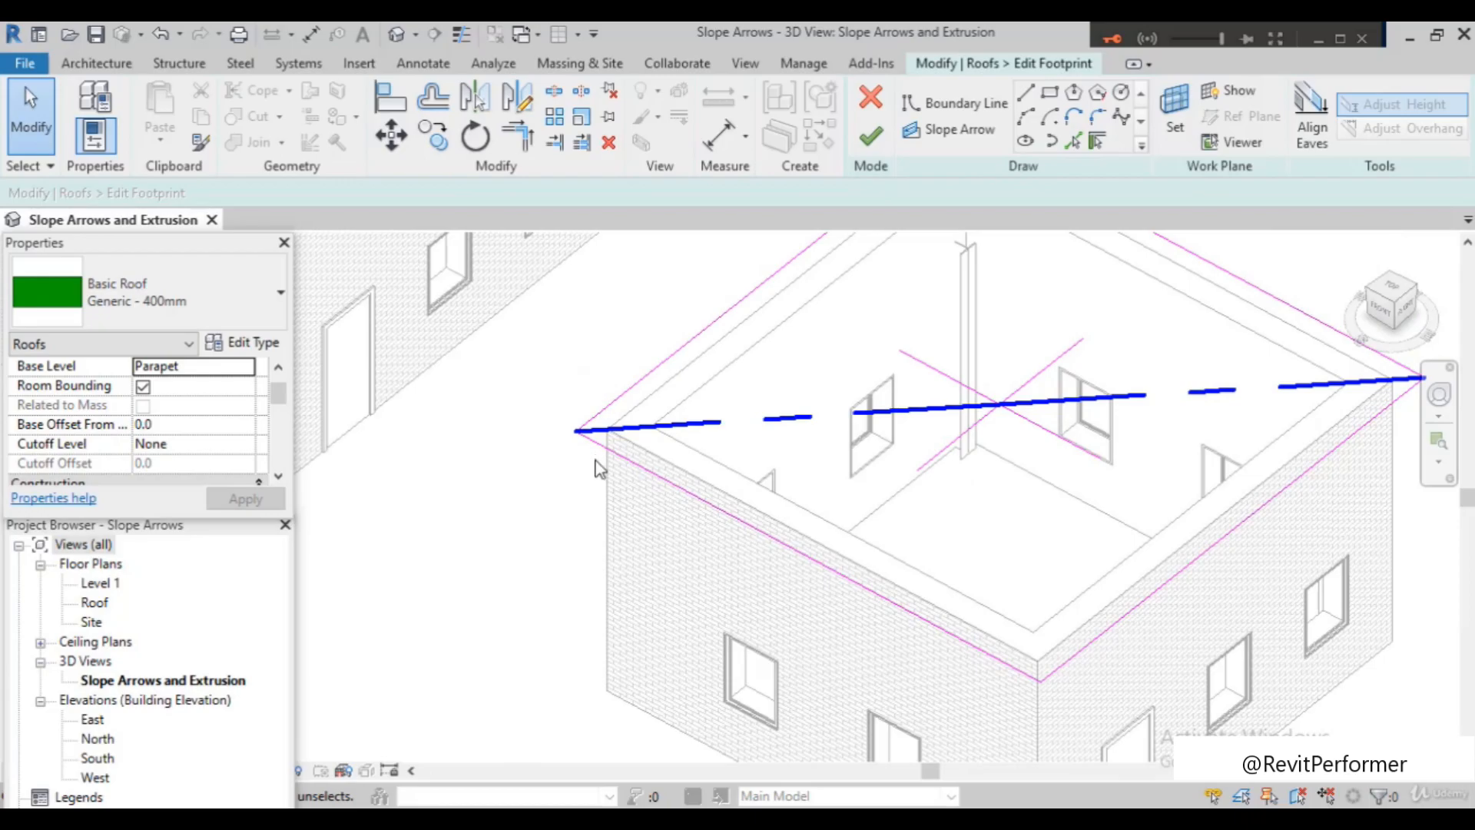
scroll(598, 465, up, 3)
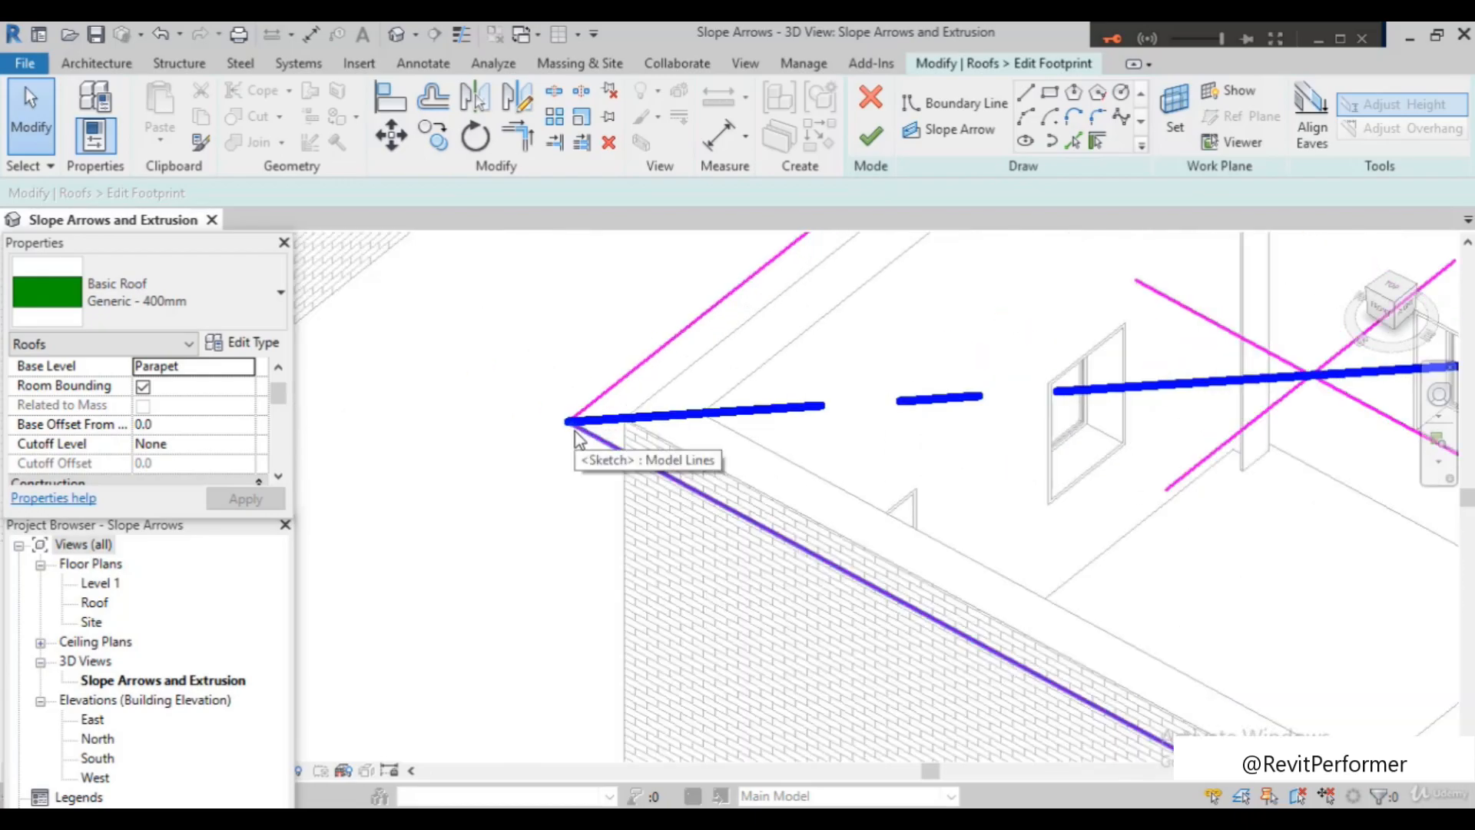
scroll(478, 498, down, 3)
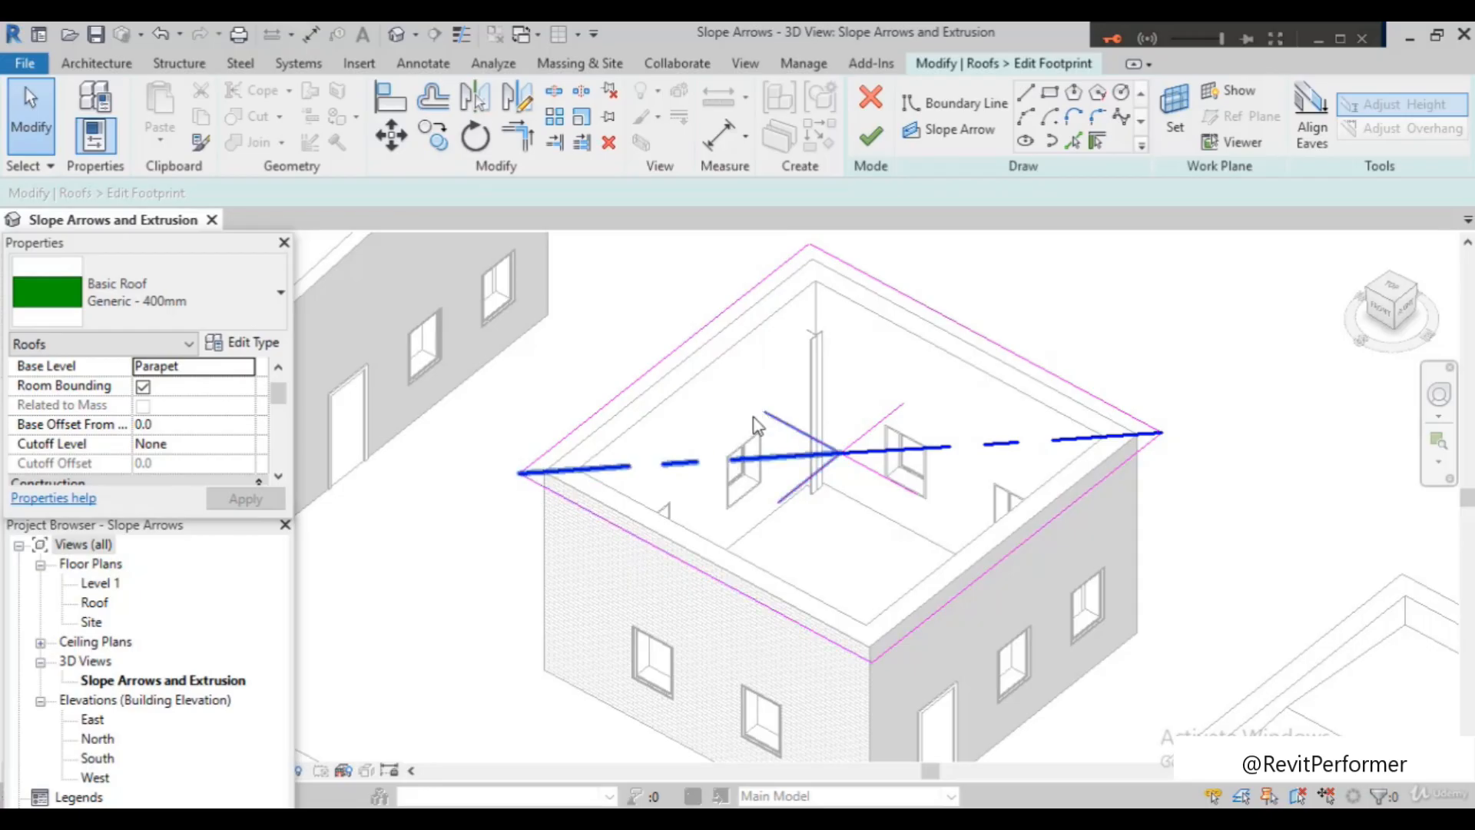
scroll(530, 499, up, 1)
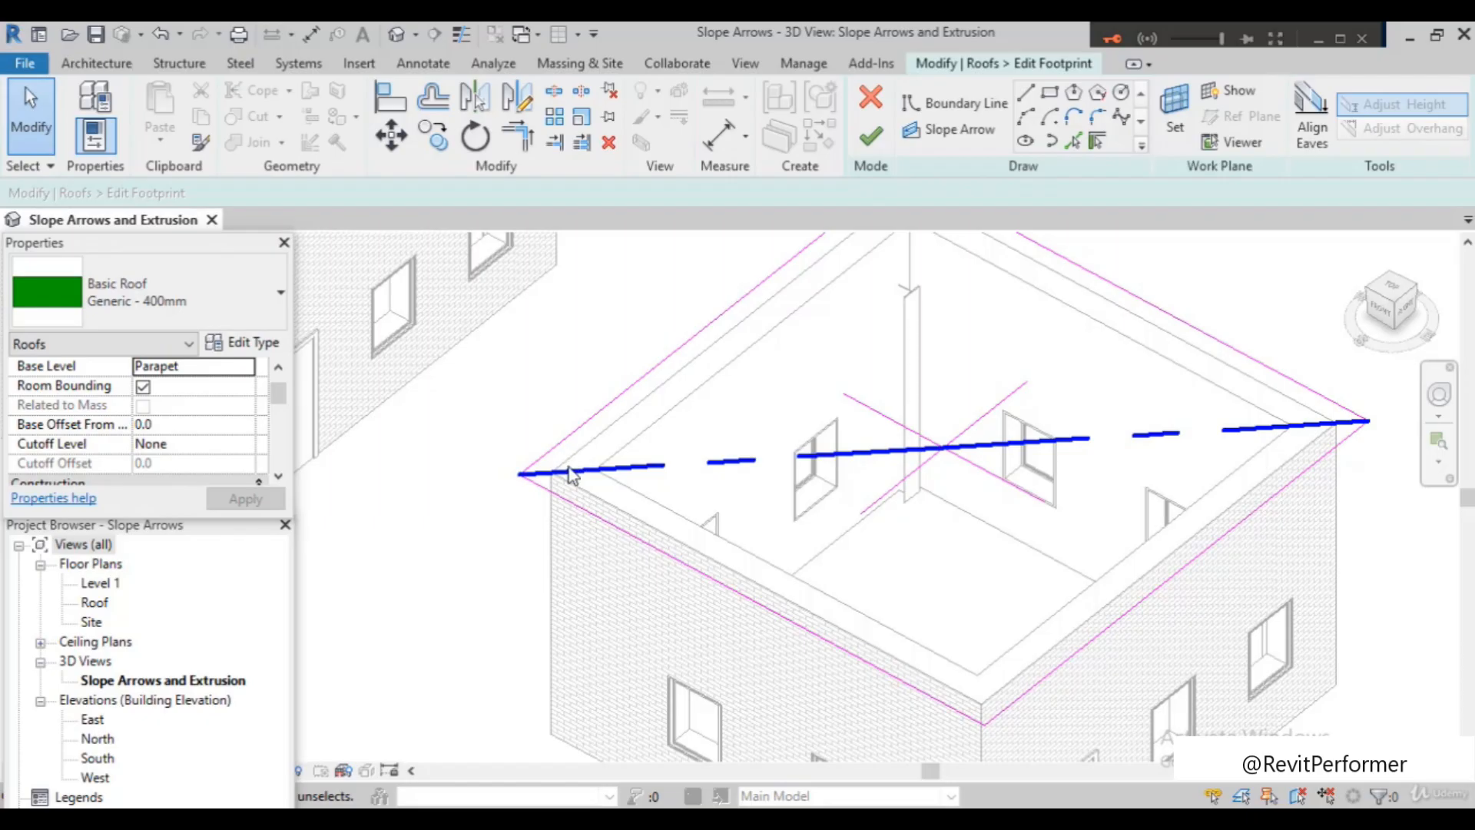
scroll(568, 467, up, 1)
scroll(582, 427, down, 1)
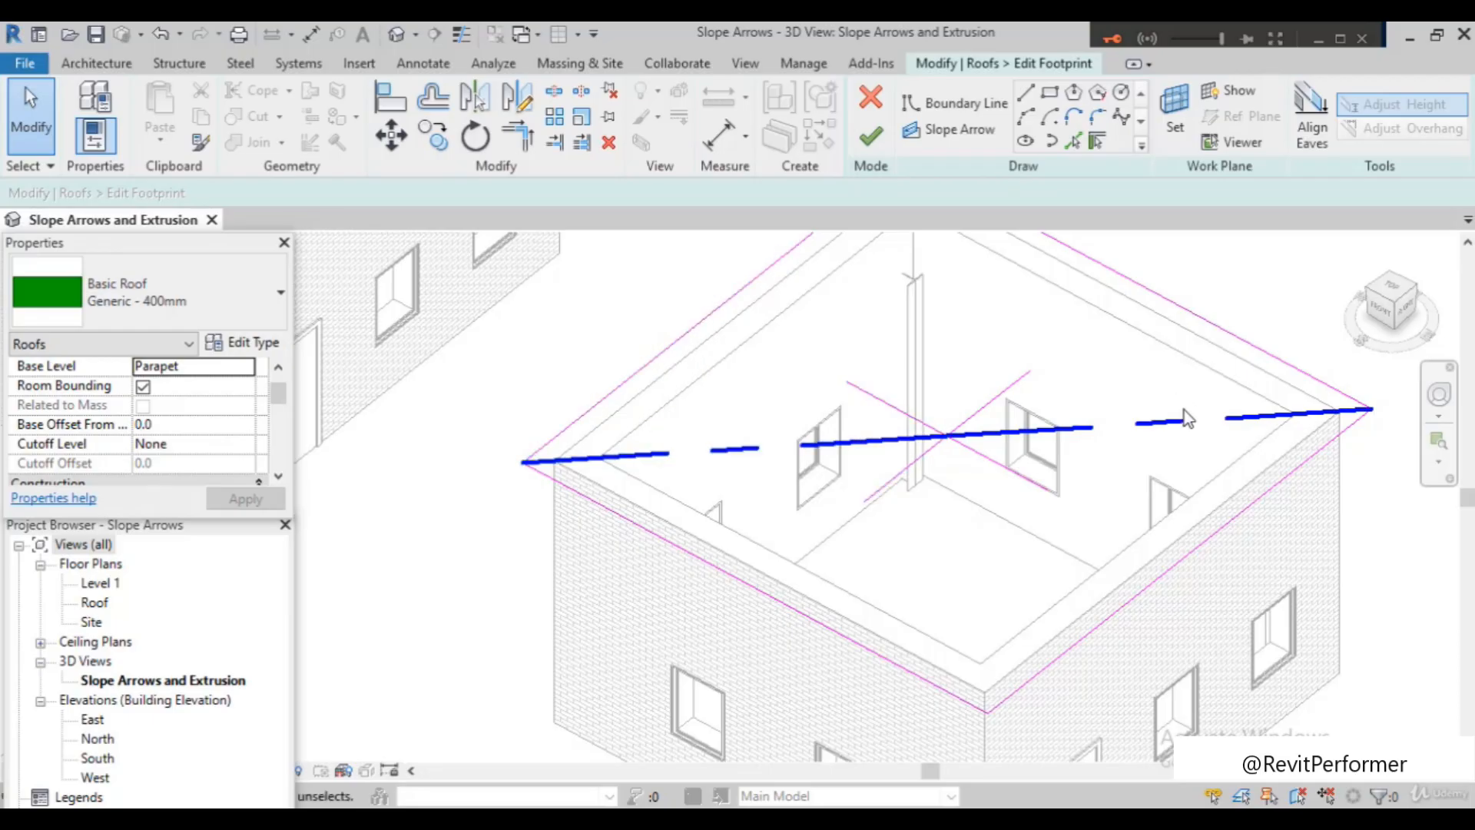
scroll(974, 482, down, 1)
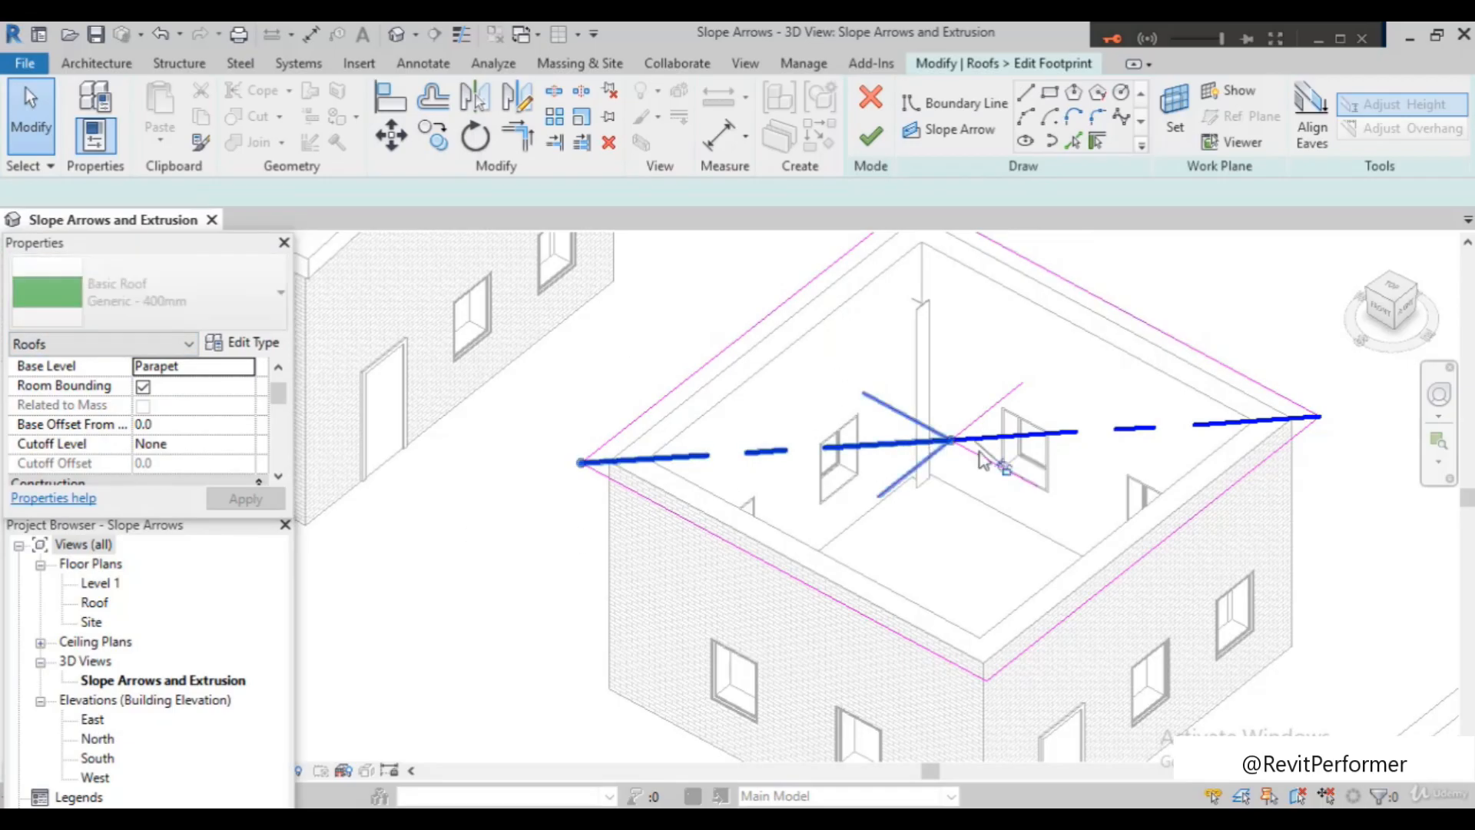
Check the two slope arrows' height offsets and finish the footprint edit to apply both arrows to the roof
click(903, 458)
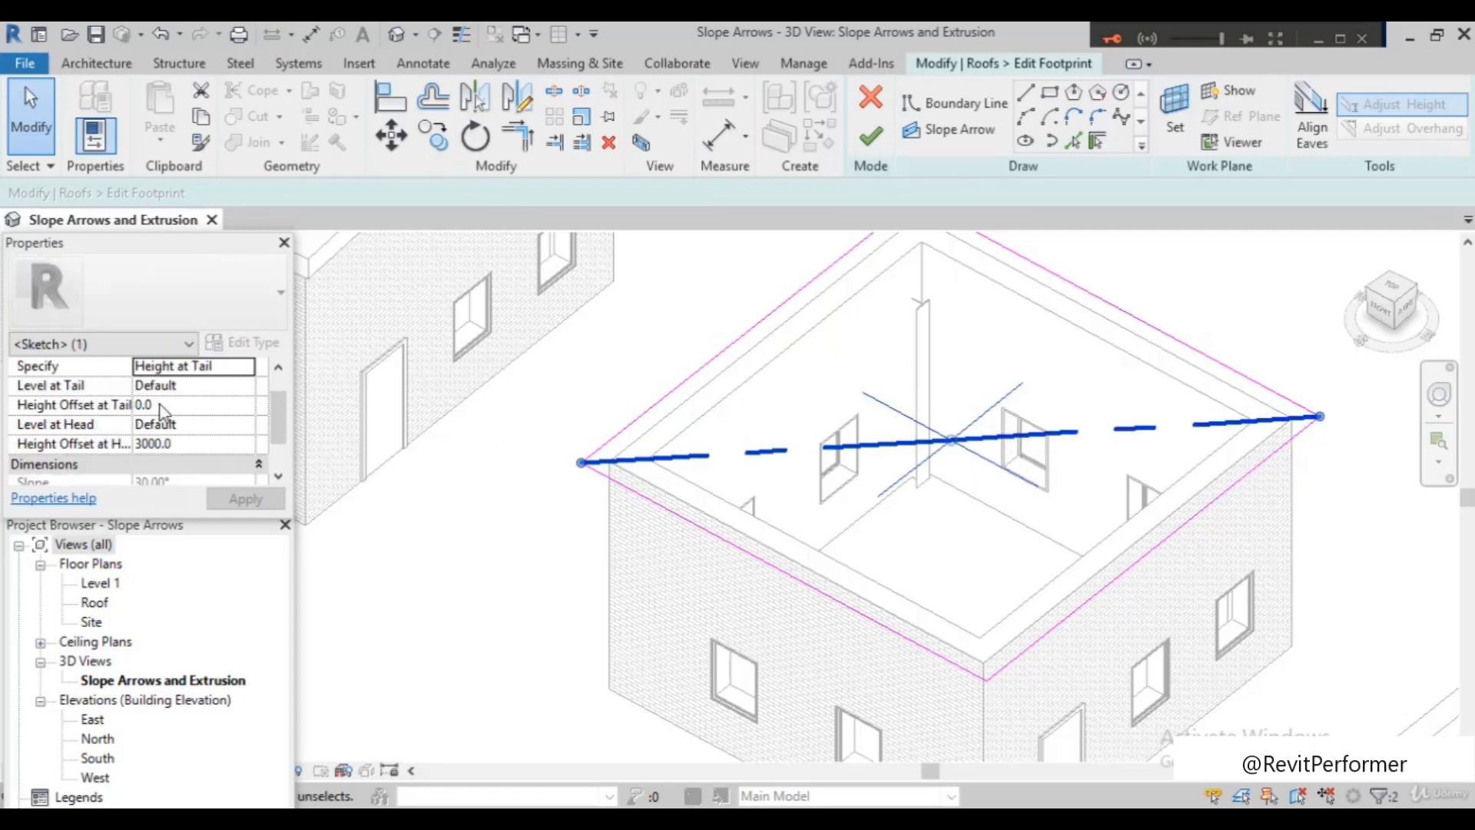
scroll(181, 430, down, 1)
scroll(183, 416, up, 1)
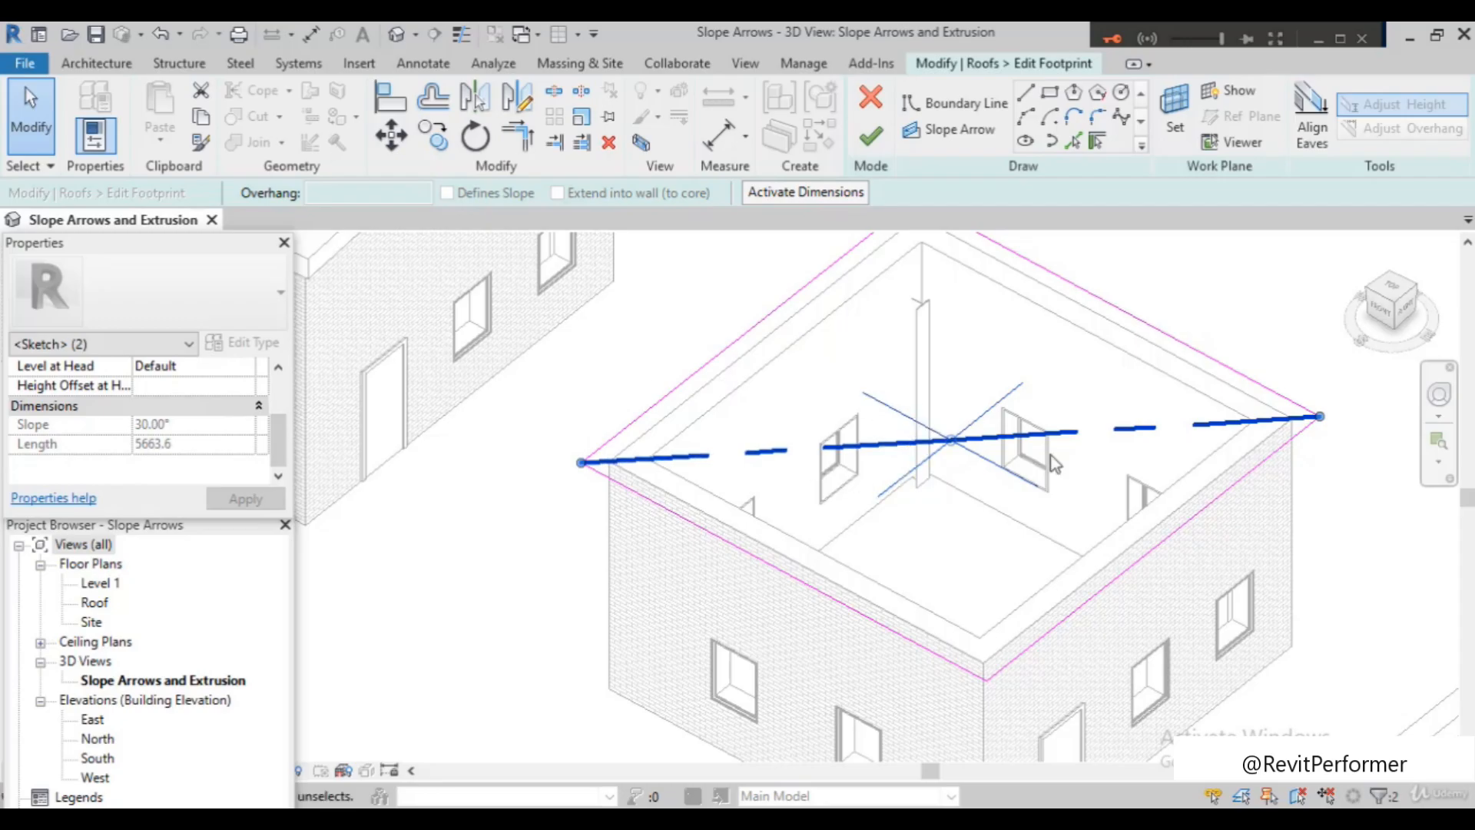
click(870, 141)
scroll(1021, 587, down, 2)
scroll(937, 620, up, 2)
scroll(937, 620, down, 1)
scroll(932, 602, up, 2)
scroll(968, 592, down, 4)
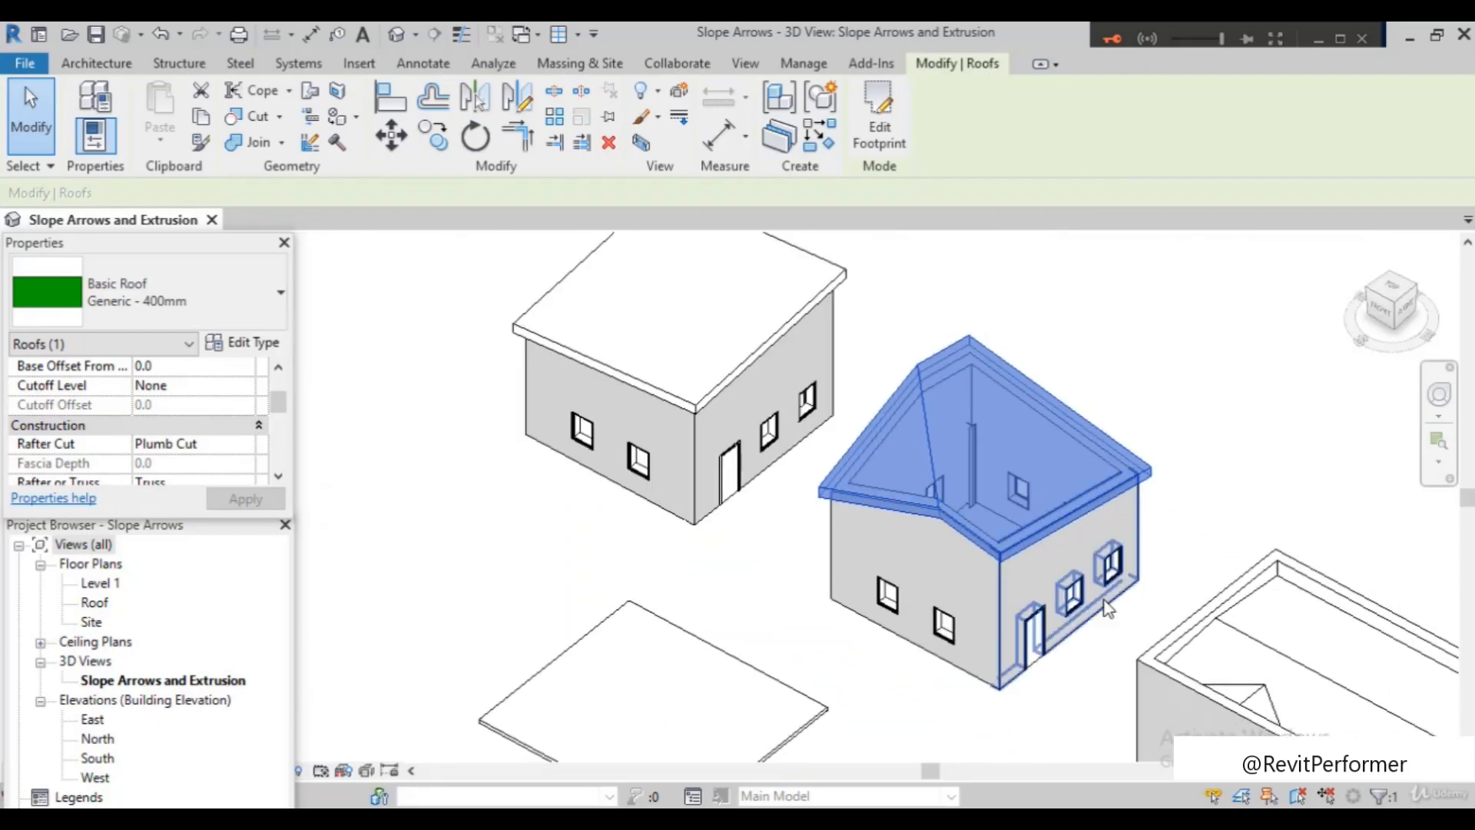
shift+middle_drag(1110, 624, 889, 418)
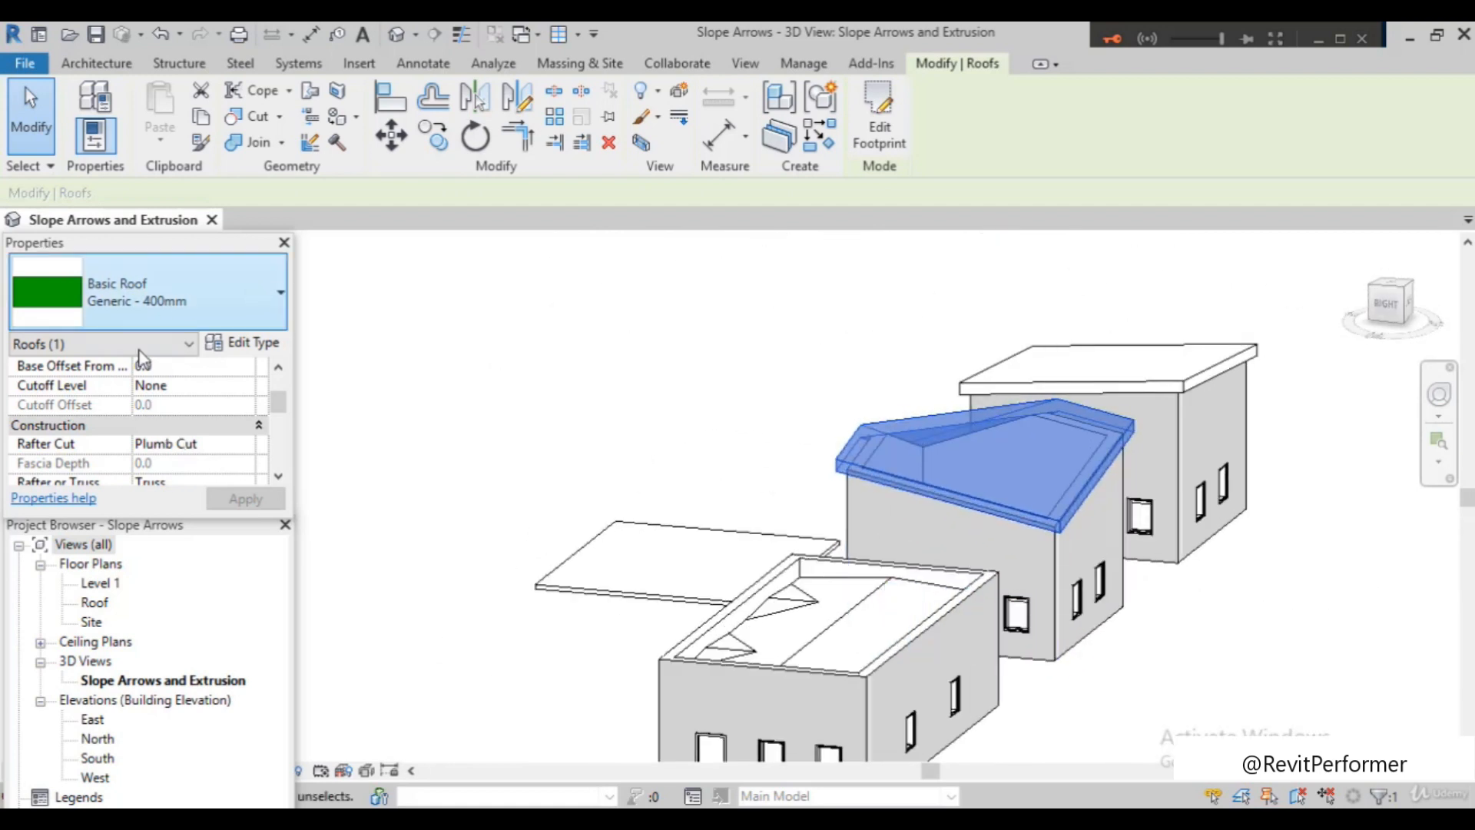
Set the Height Offset at Head of the slope arrow starting at the far footprint corner to 1500 and finish the footprint edit
scroll(270, 424, down, 2)
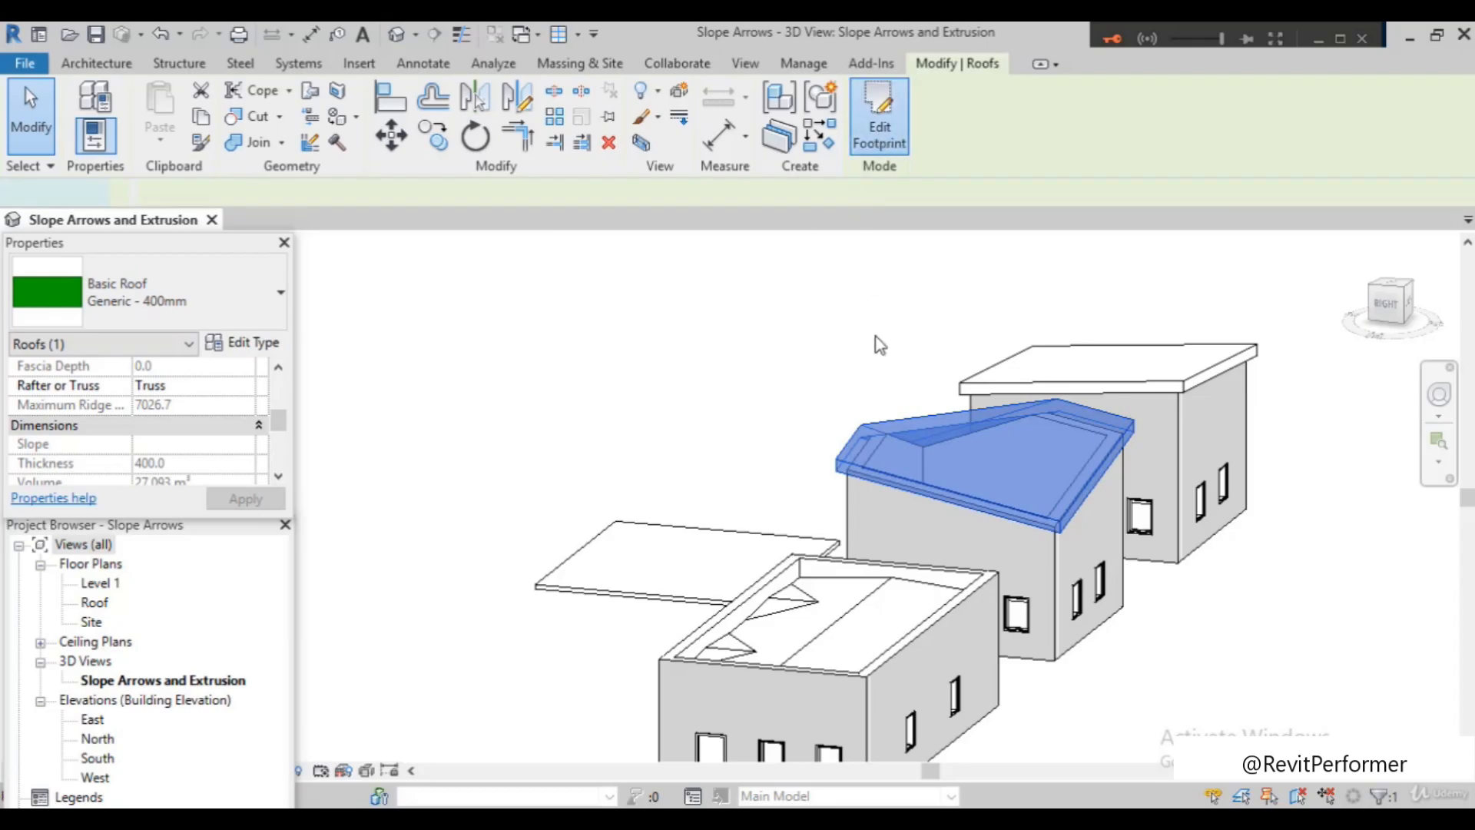
scroll(989, 544, up, 5)
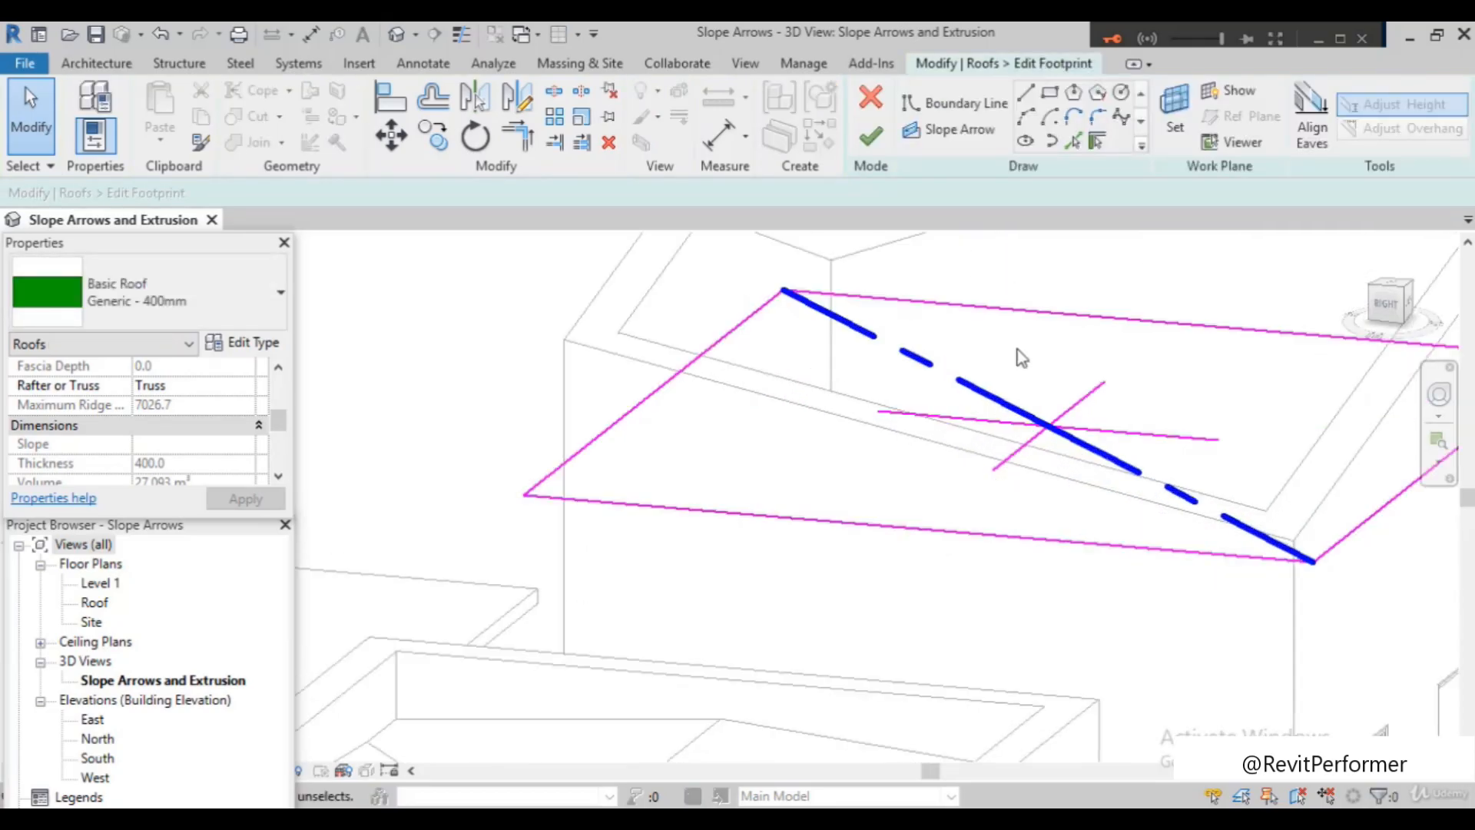
click(1006, 425)
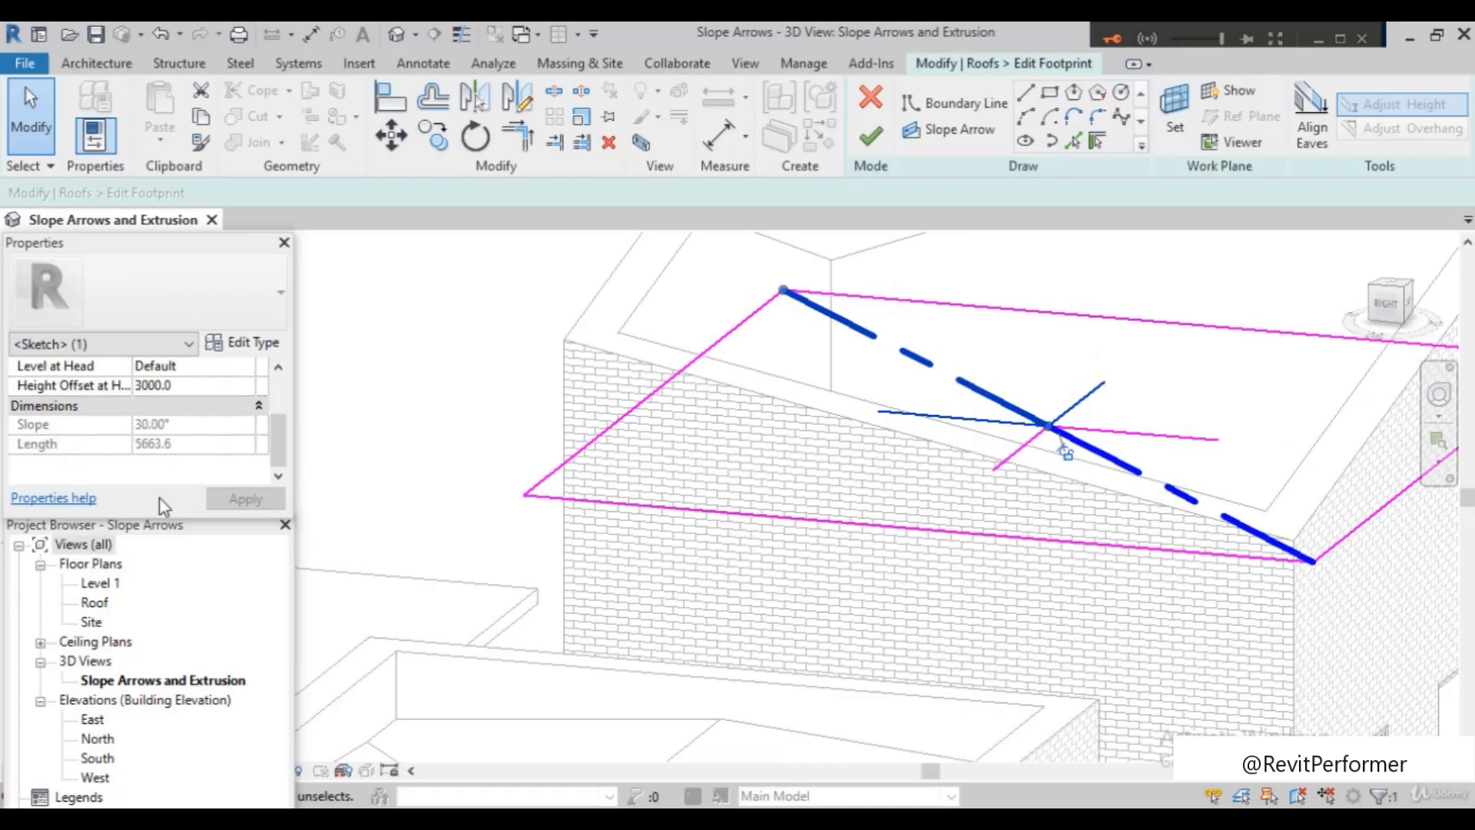
click(182, 383)
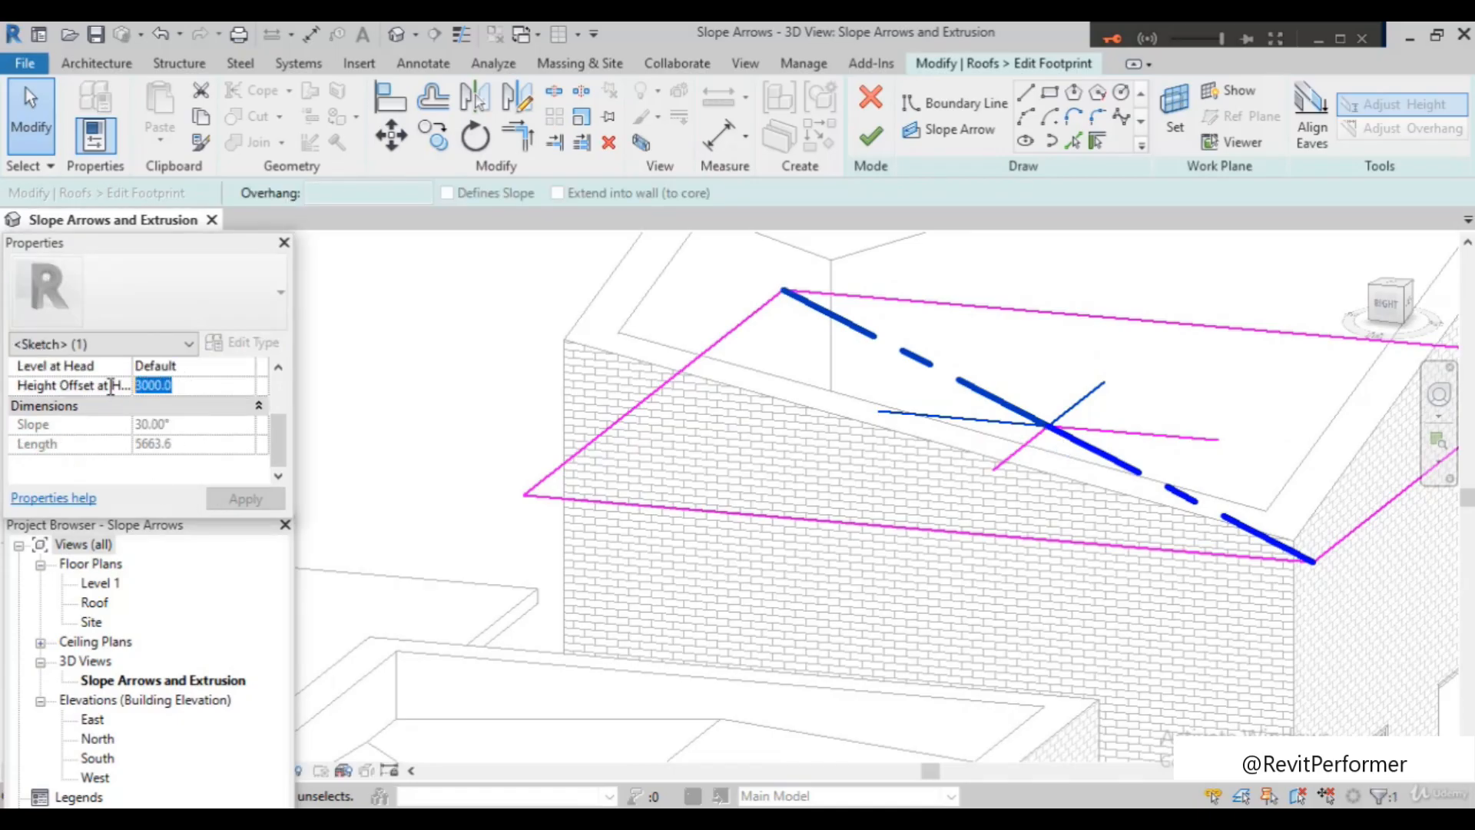
text(1500)
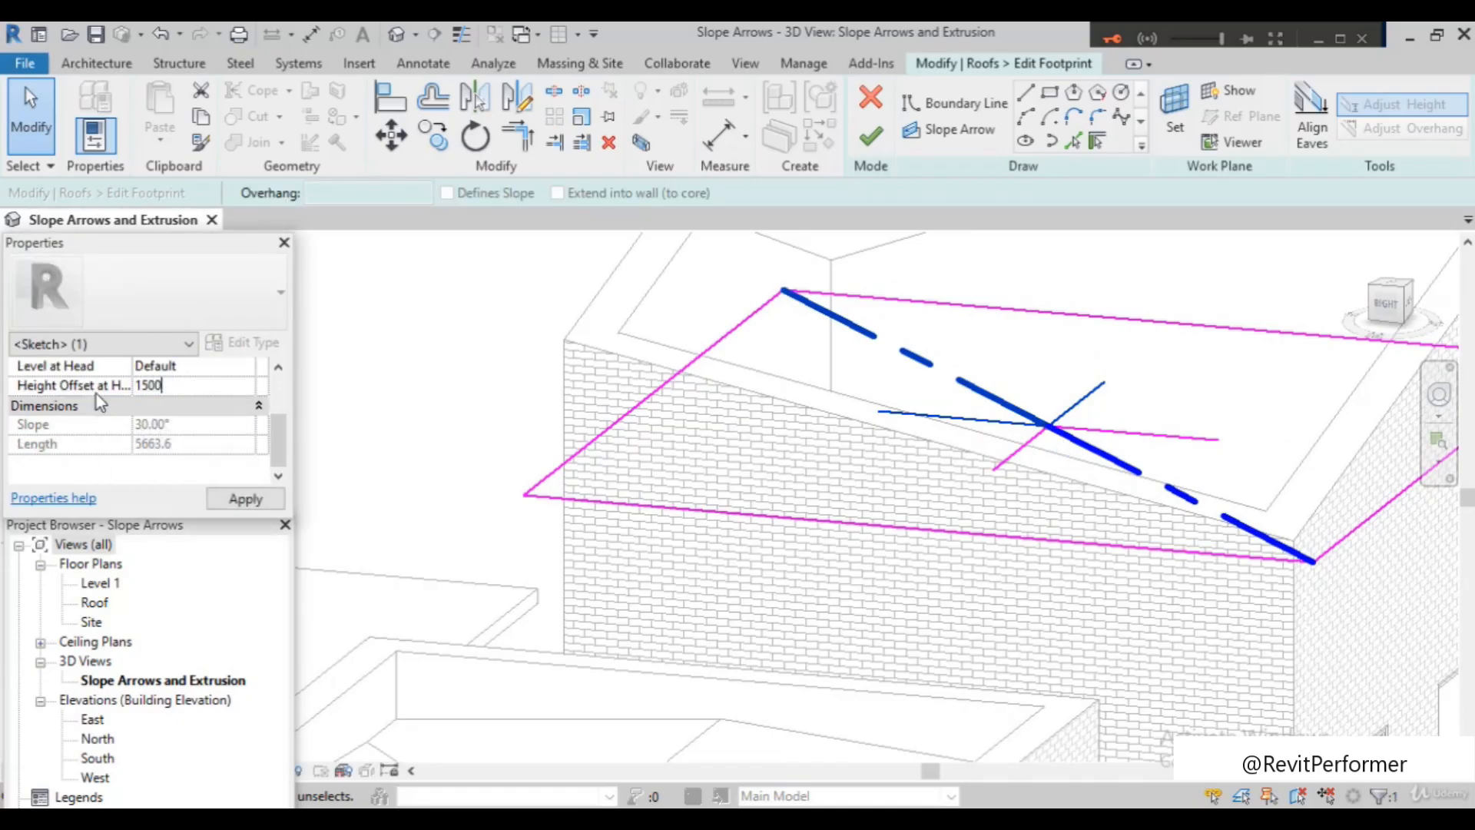
click(231, 501)
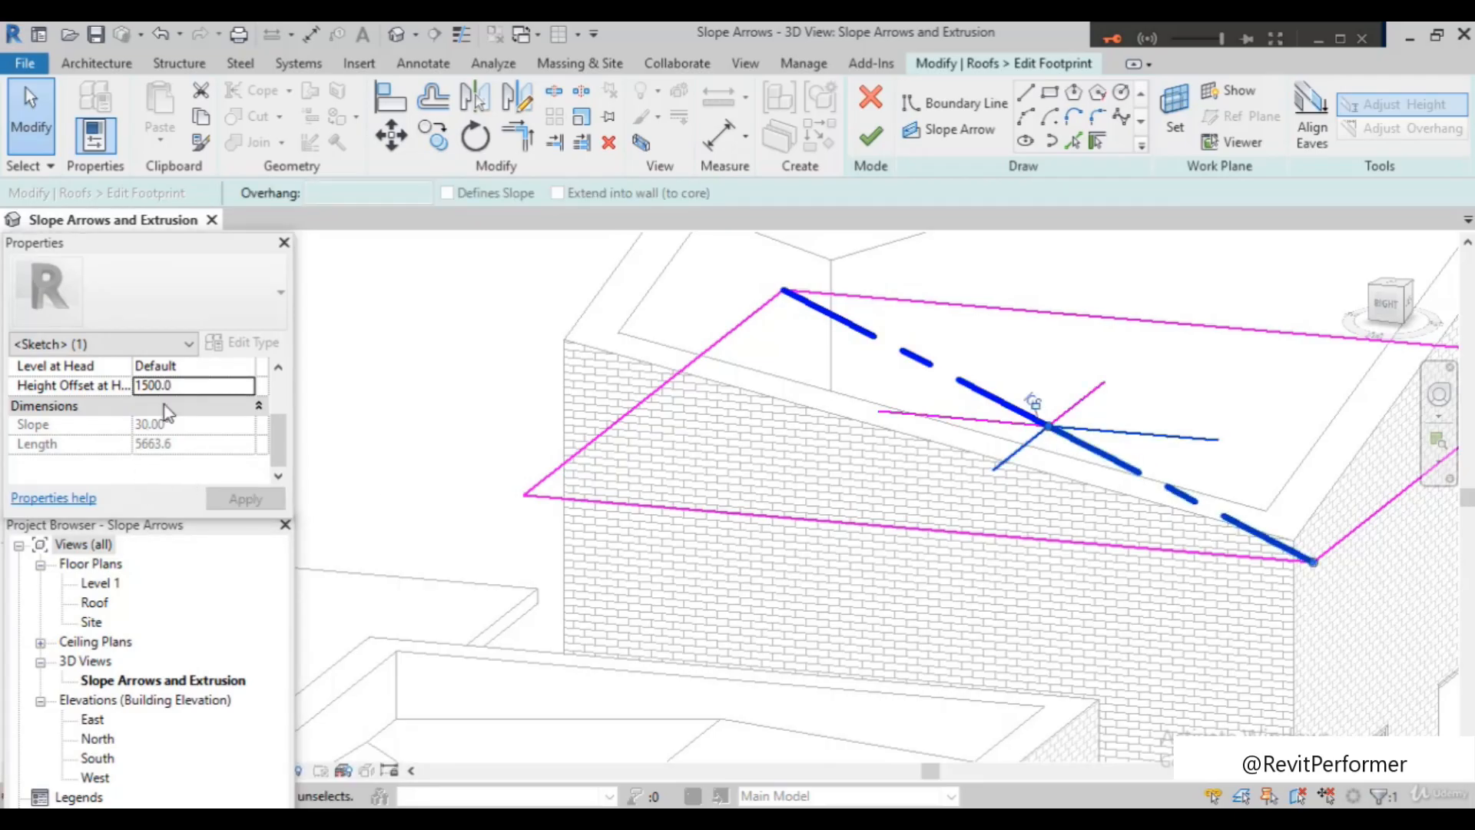
click(518, 372)
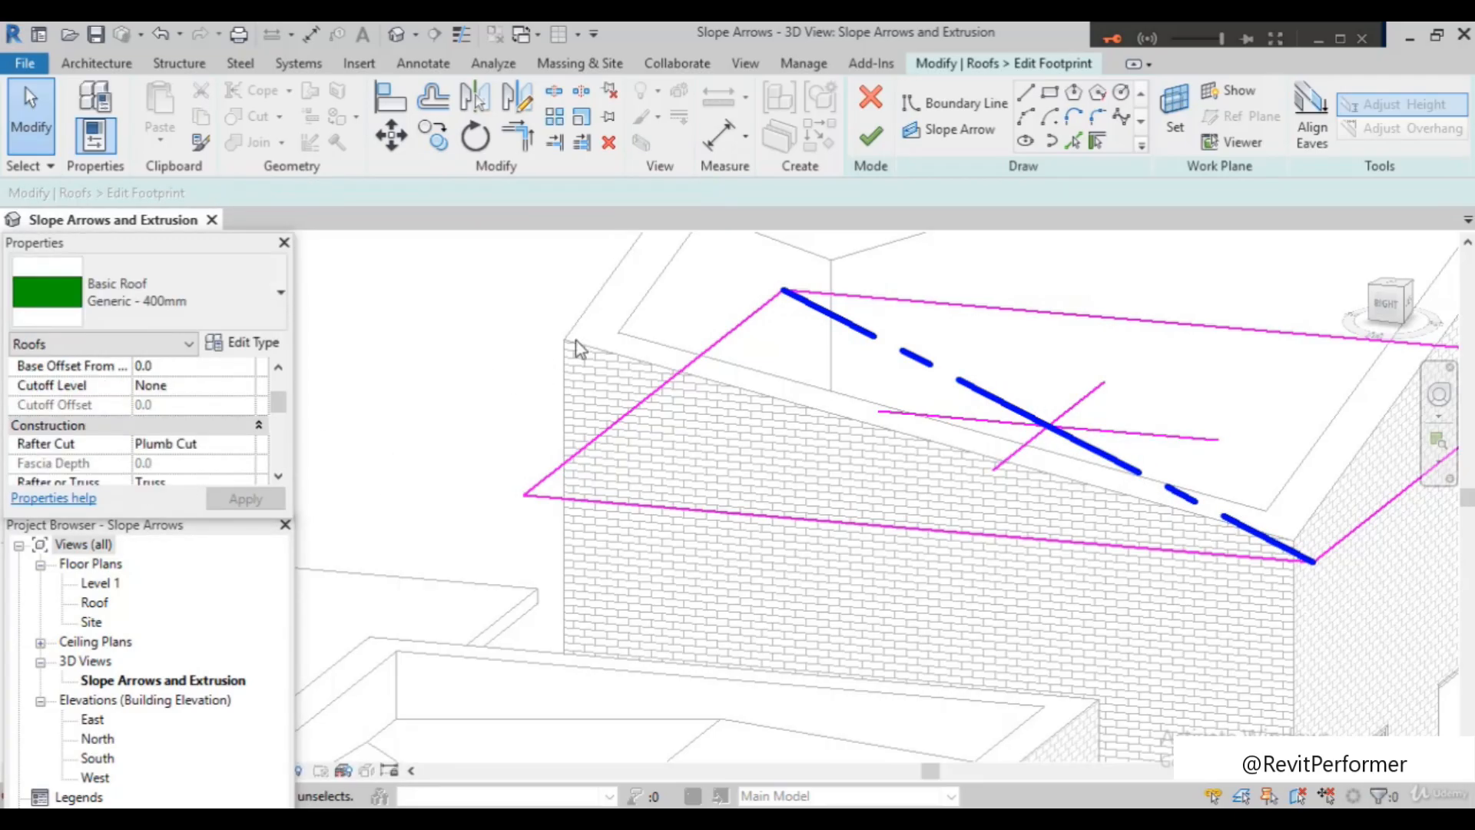
scroll(850, 478, down, 3)
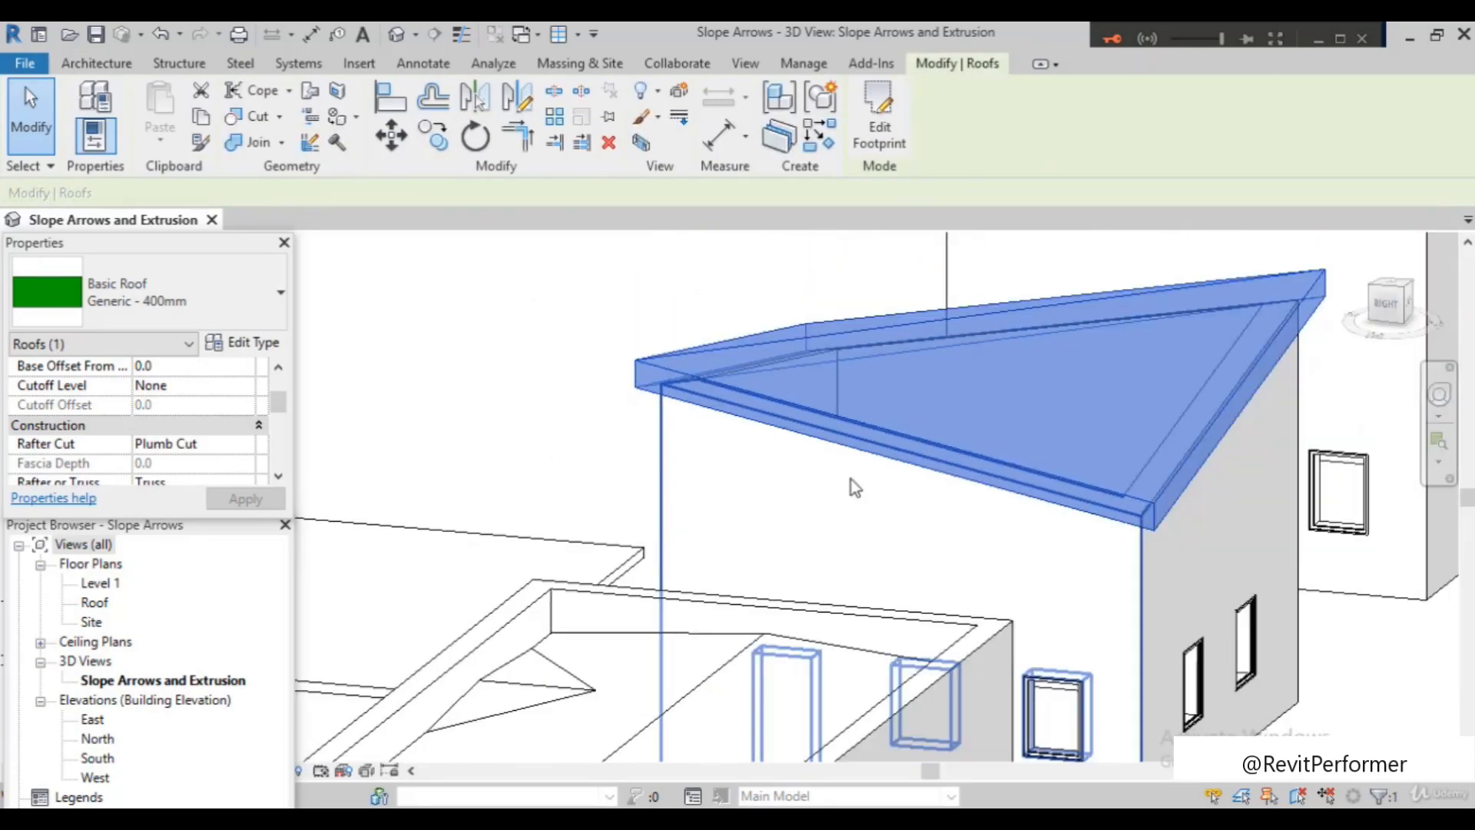
Examine the roof shaped by the two opposing slope arrows from the front, from above and beside the neighbouring buildings
shift+middle_drag(838, 519, 937, 522)
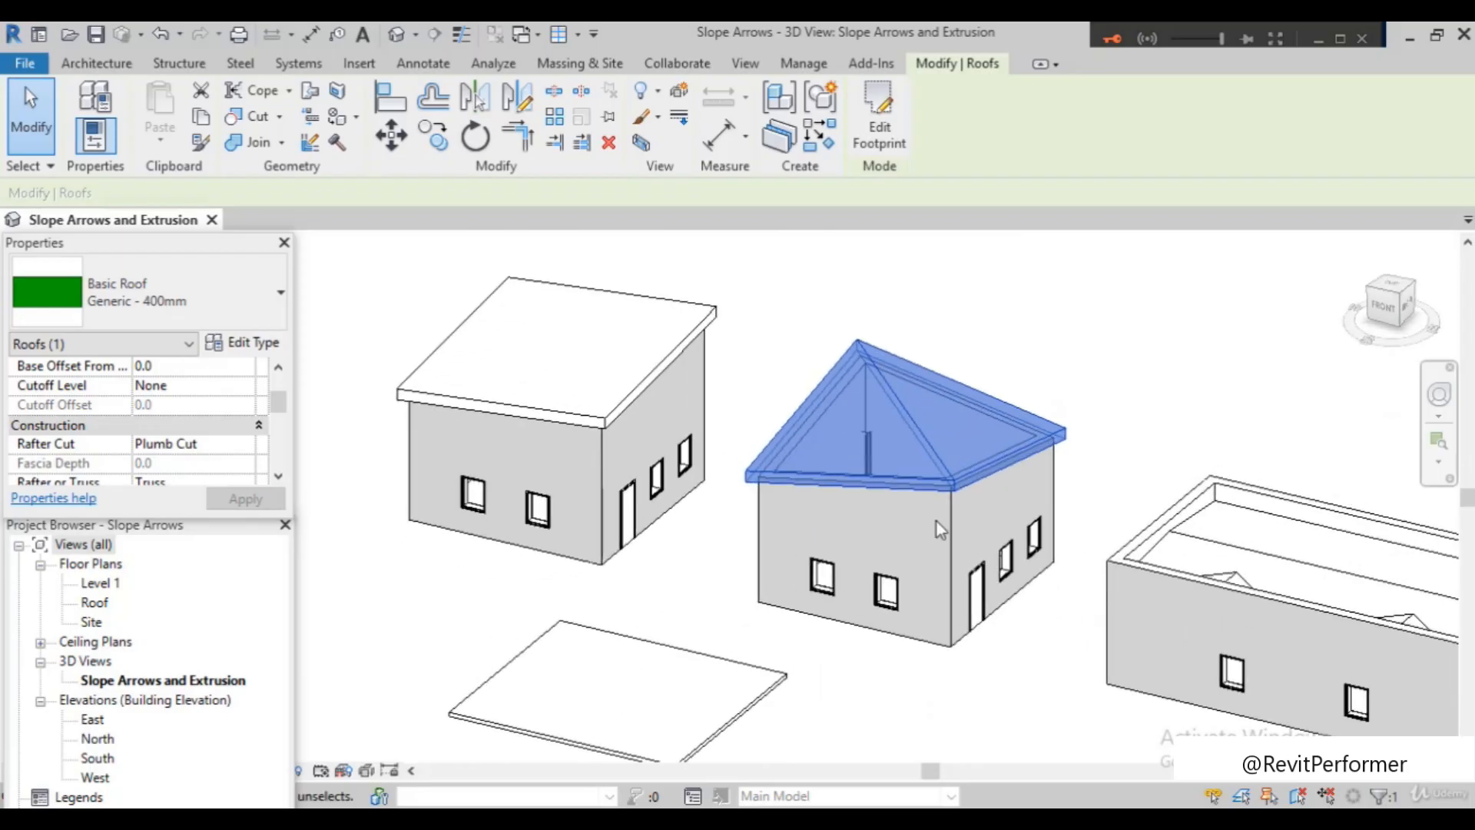
scroll(905, 427, up, 5)
scroll(853, 423, down, 4)
shift+middle_drag(873, 433, 962, 573)
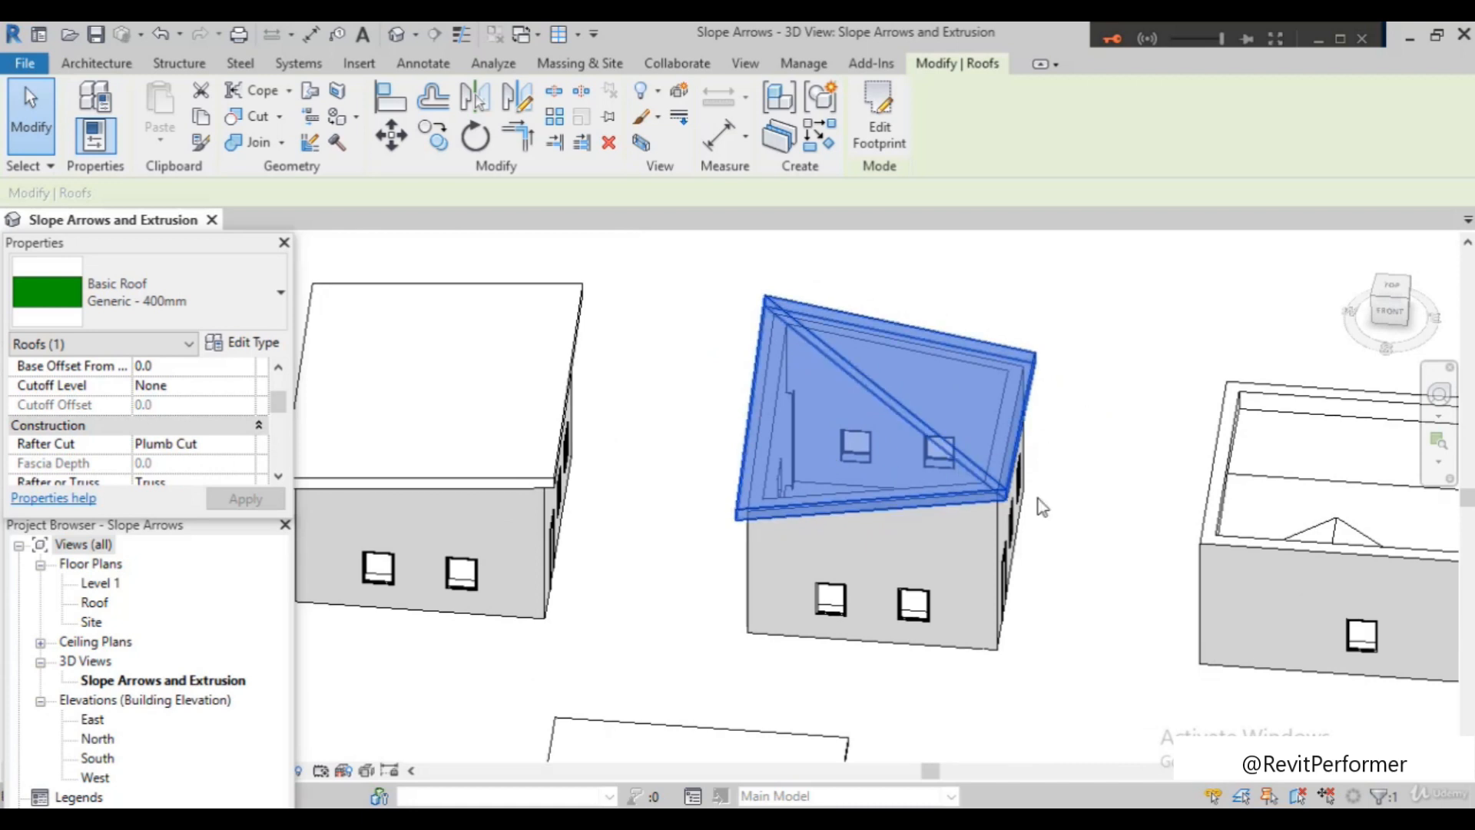
shift+middle_drag(1097, 566, 1099, 442)
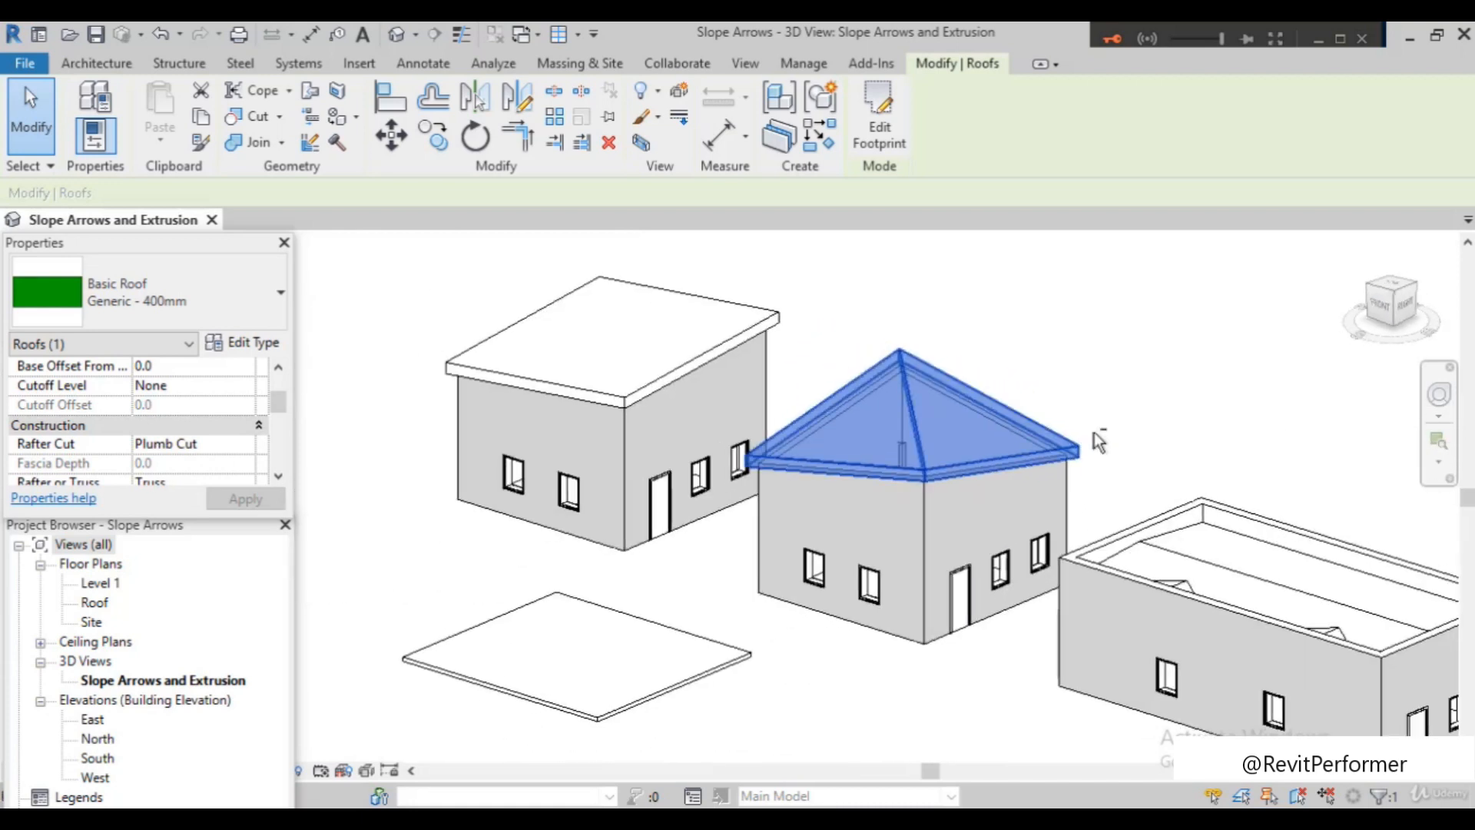
scroll(847, 496, down, 5)
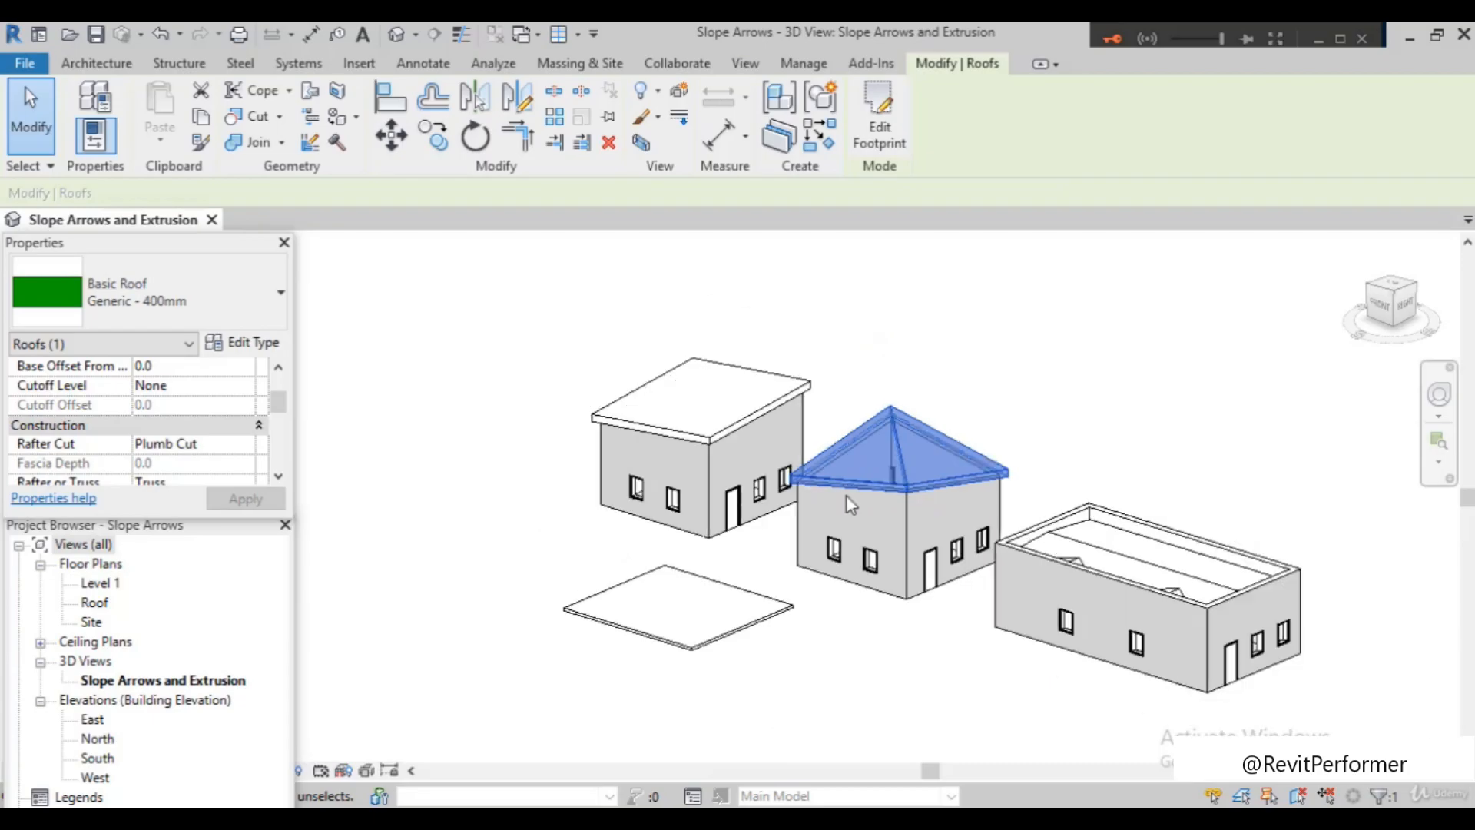
shift+middle_drag(846, 496, 920, 793)
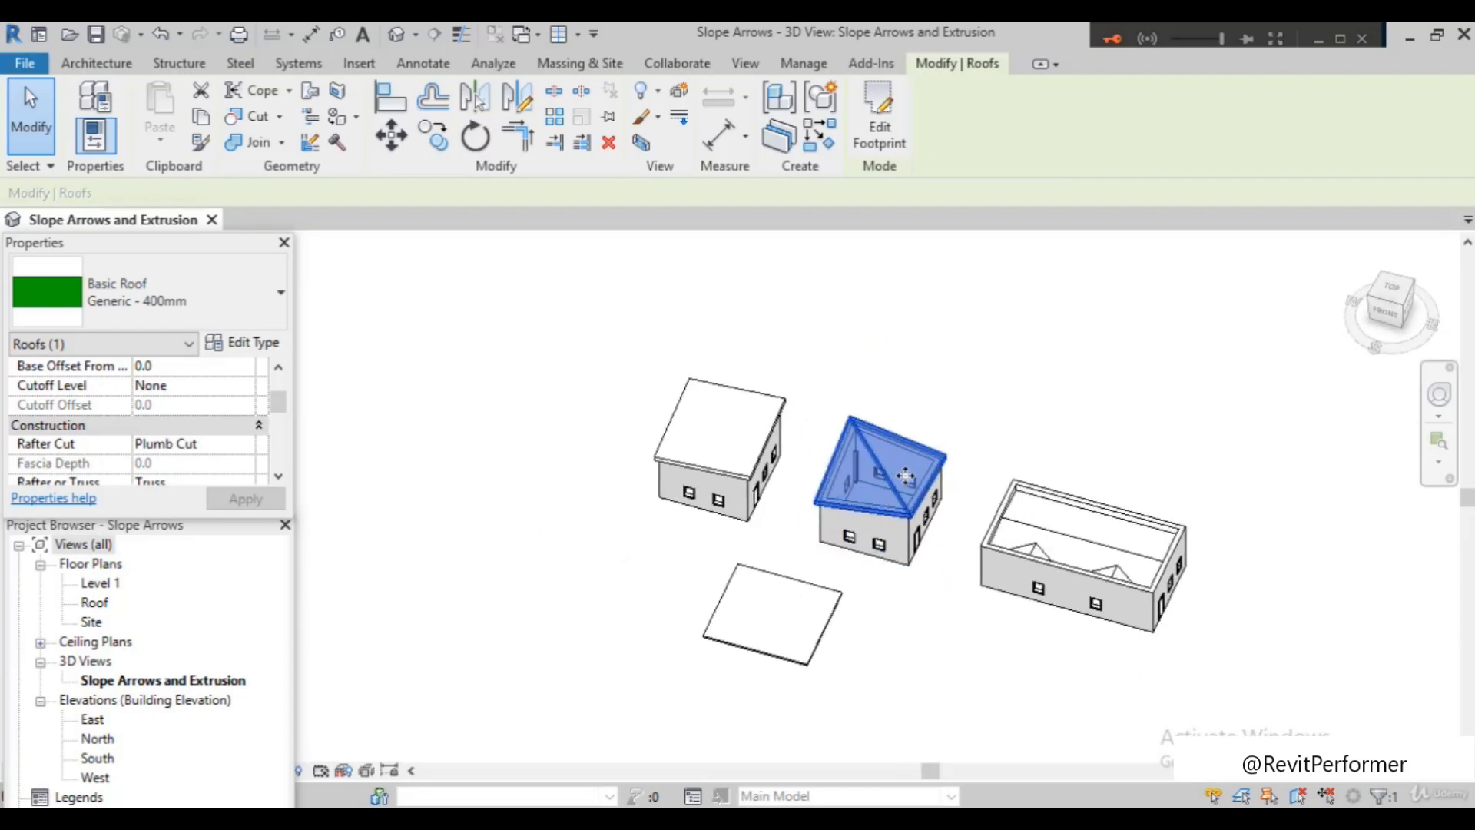
scroll(898, 484, up, 3)
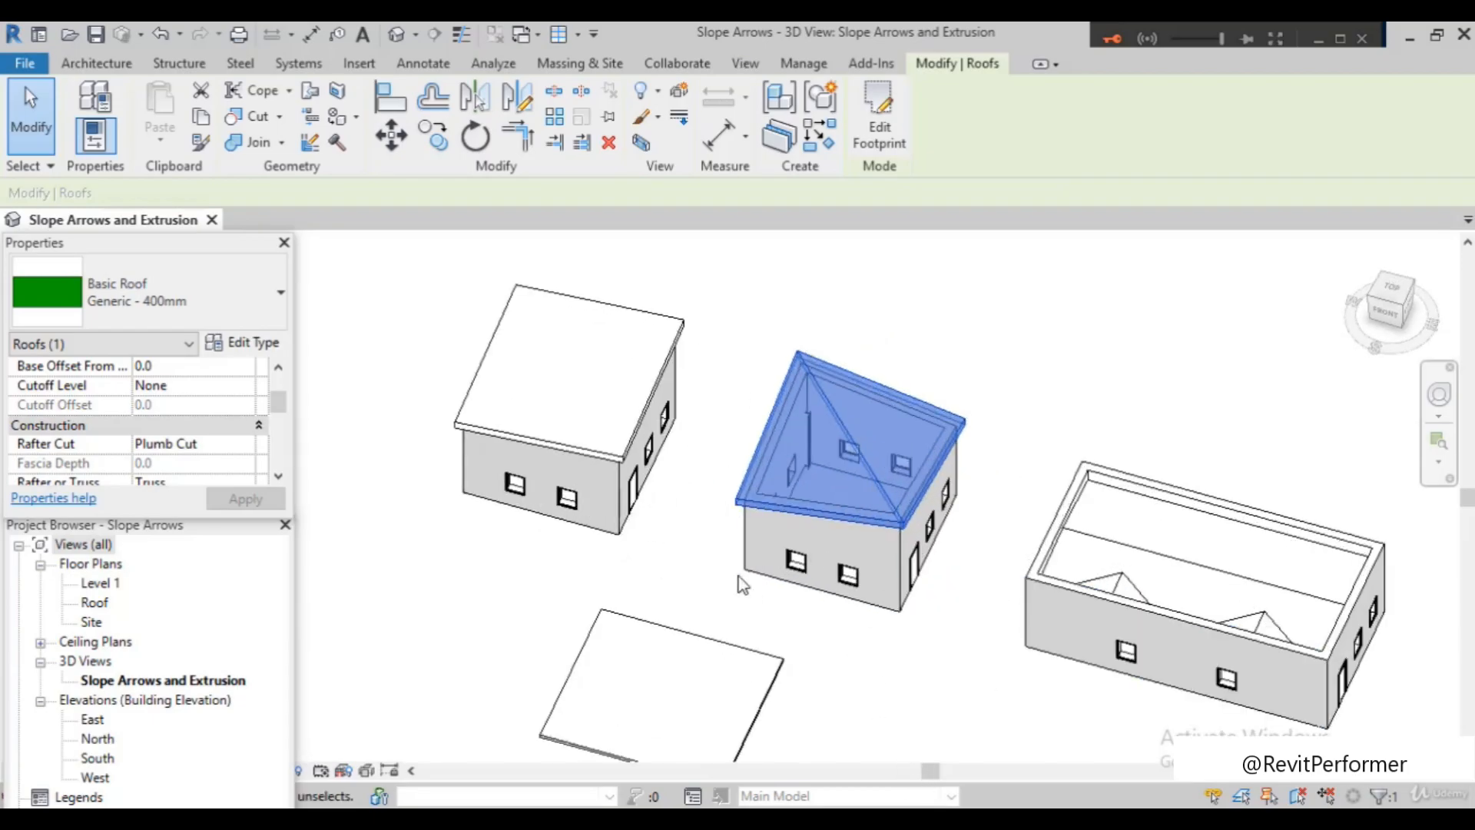
shift+middle_drag(717, 540, 679, 400)
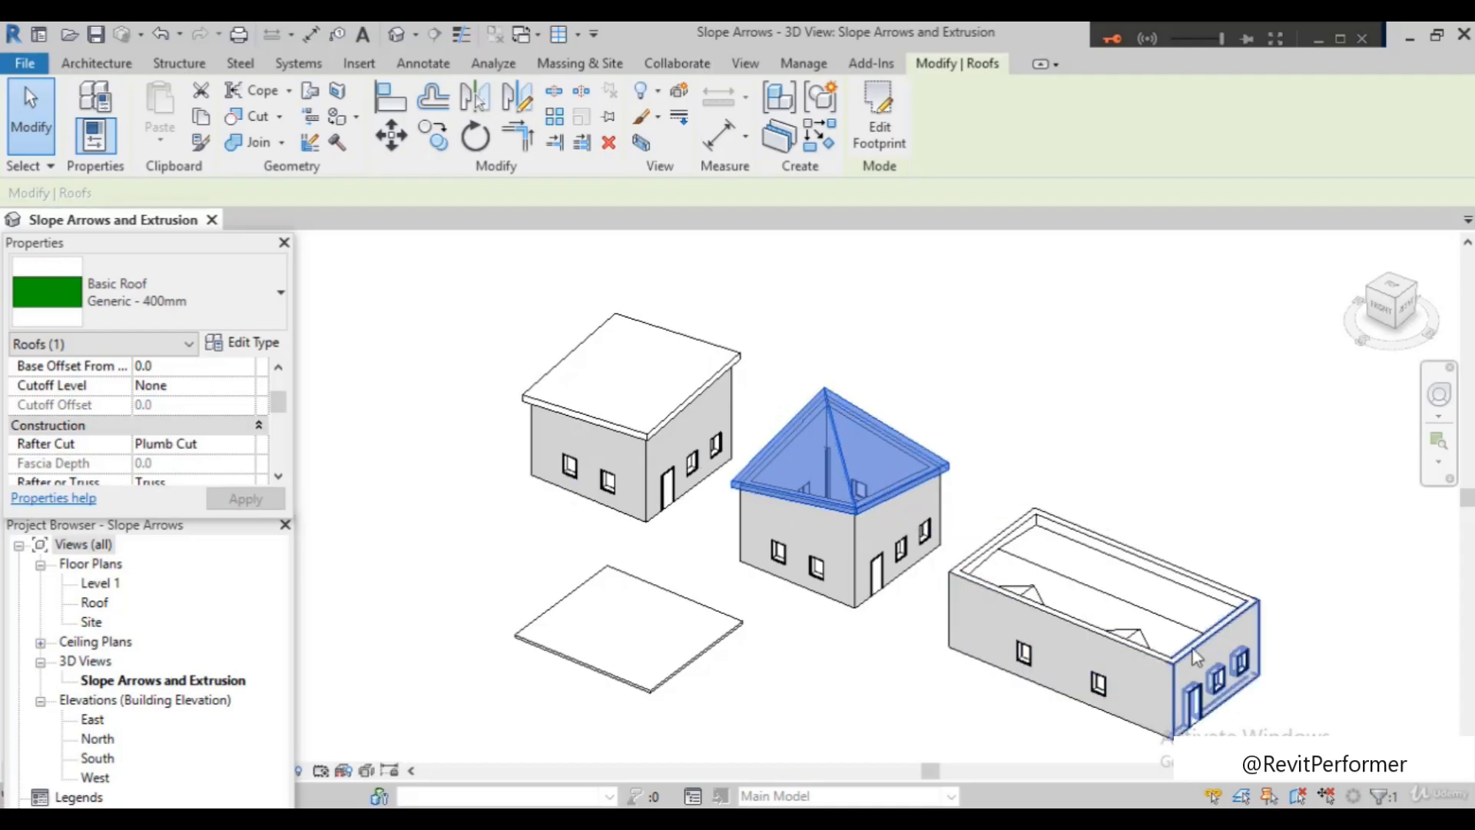
Delete the long two-window front wall of the parapet building to expose its roof edge
scroll(945, 305, down, 2)
scroll(1347, 639, up, 4)
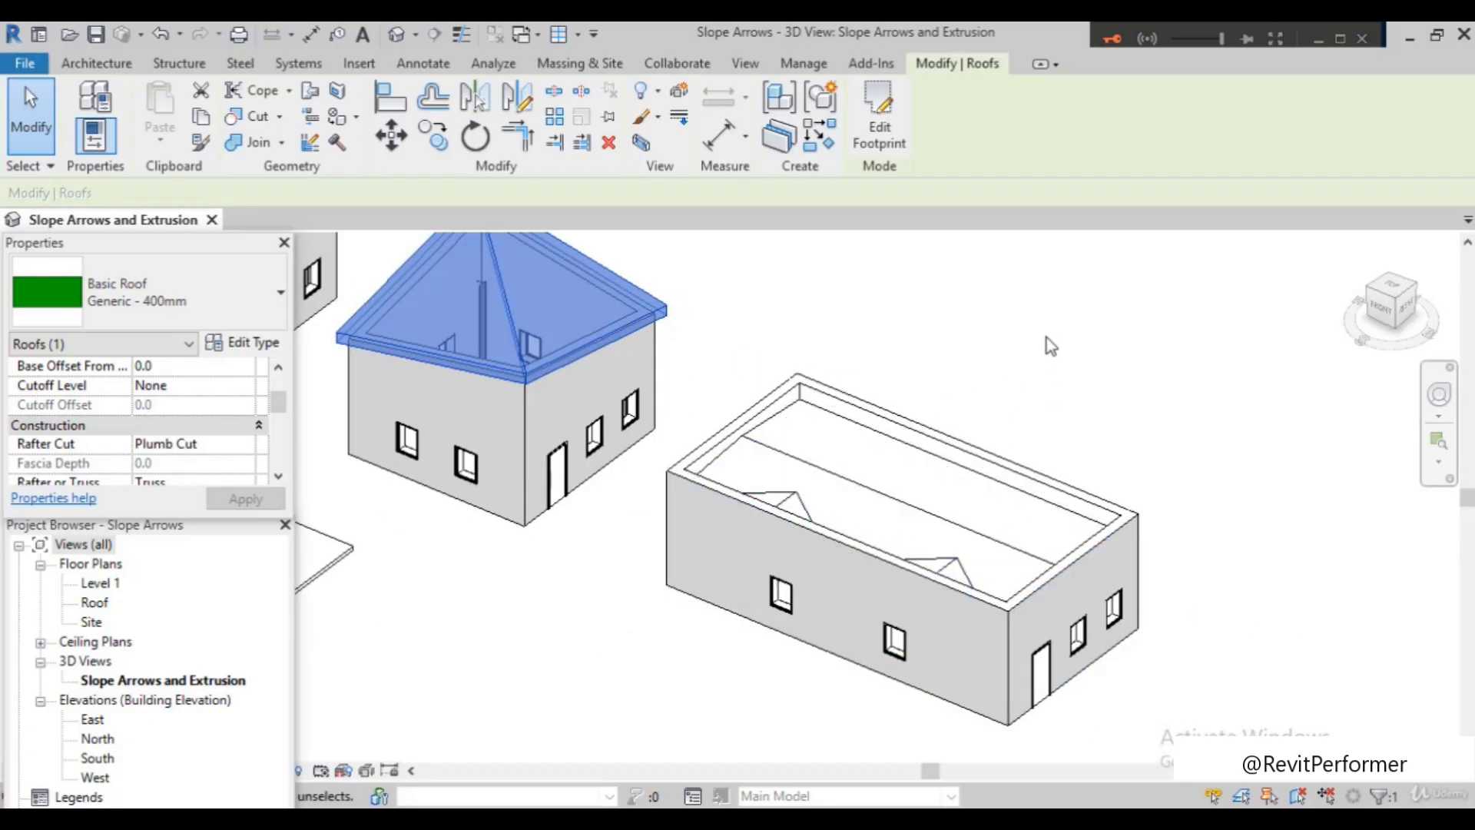
click(1078, 428)
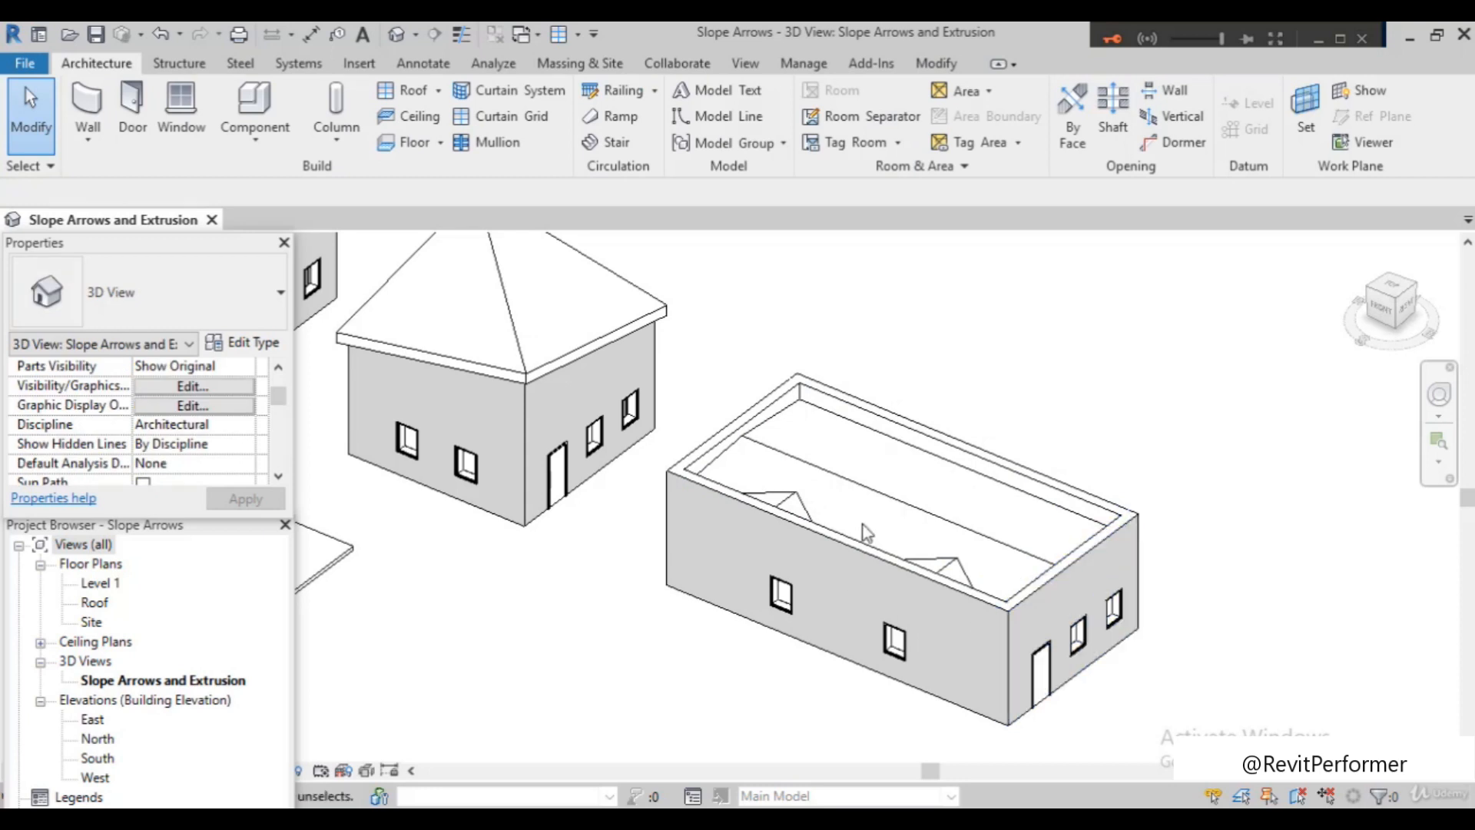
scroll(905, 602, up, 5)
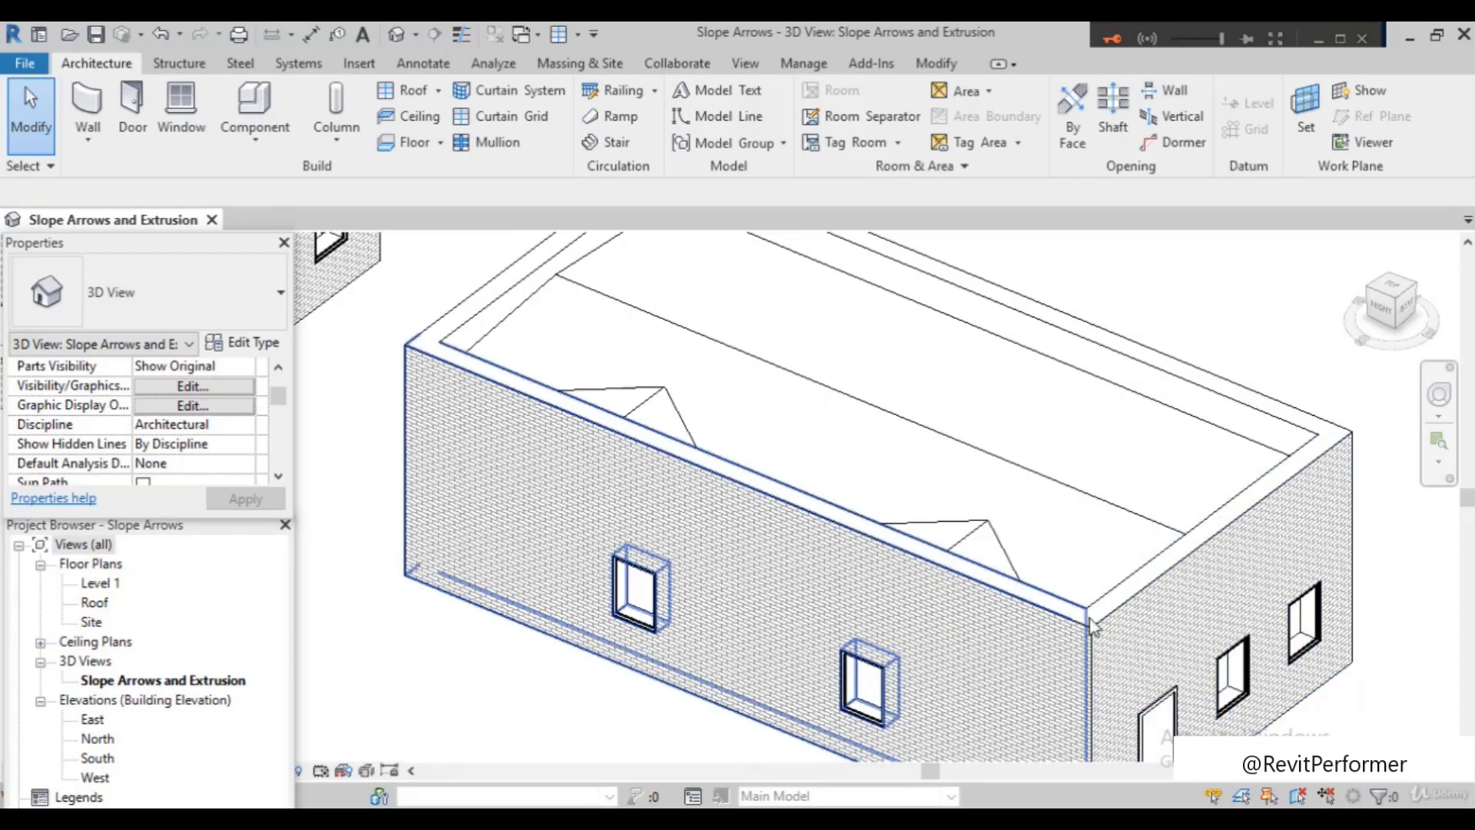
scroll(968, 561, up, 3)
scroll(931, 412, down, 5)
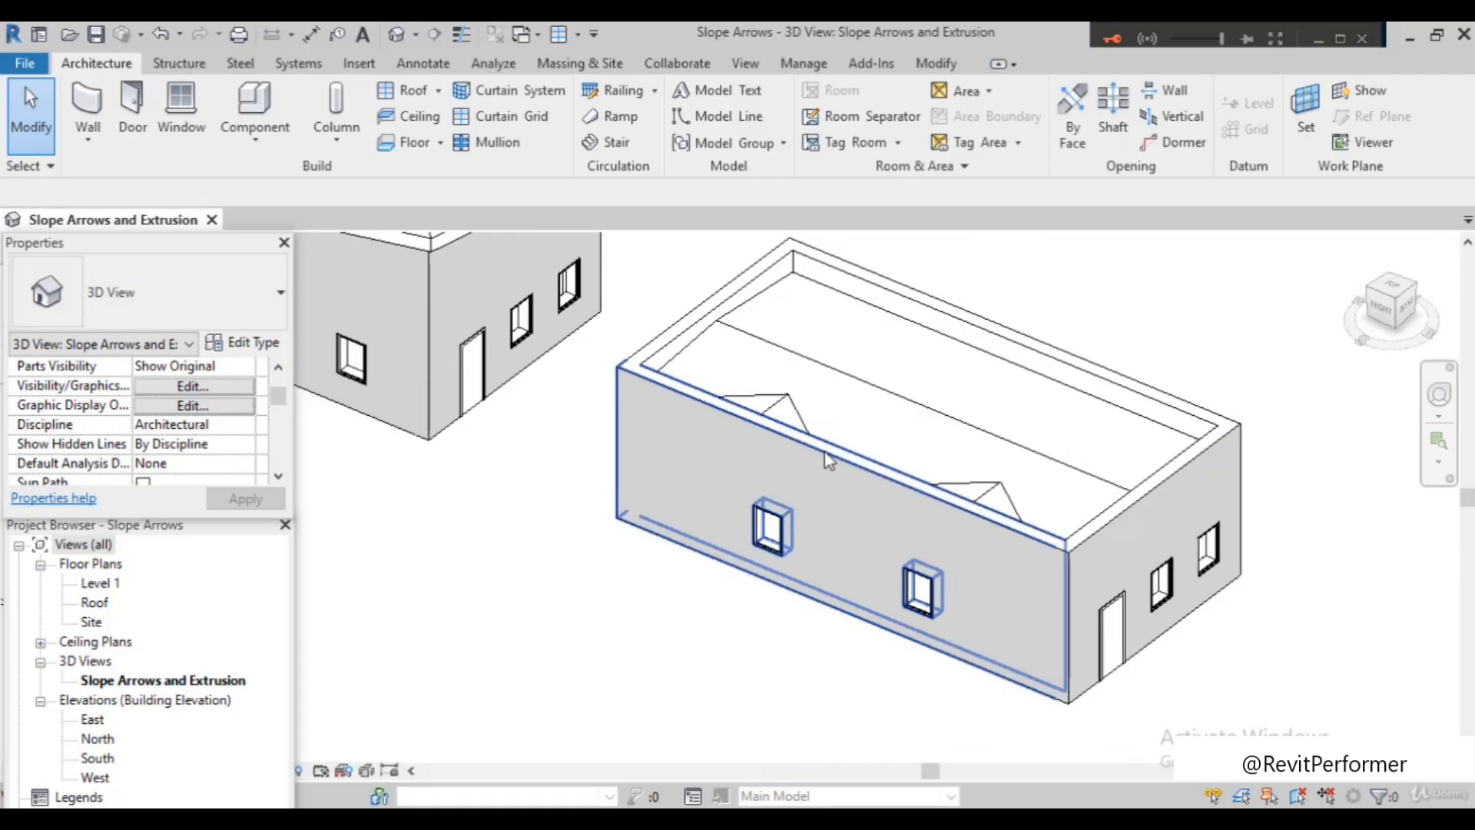
click(752, 627)
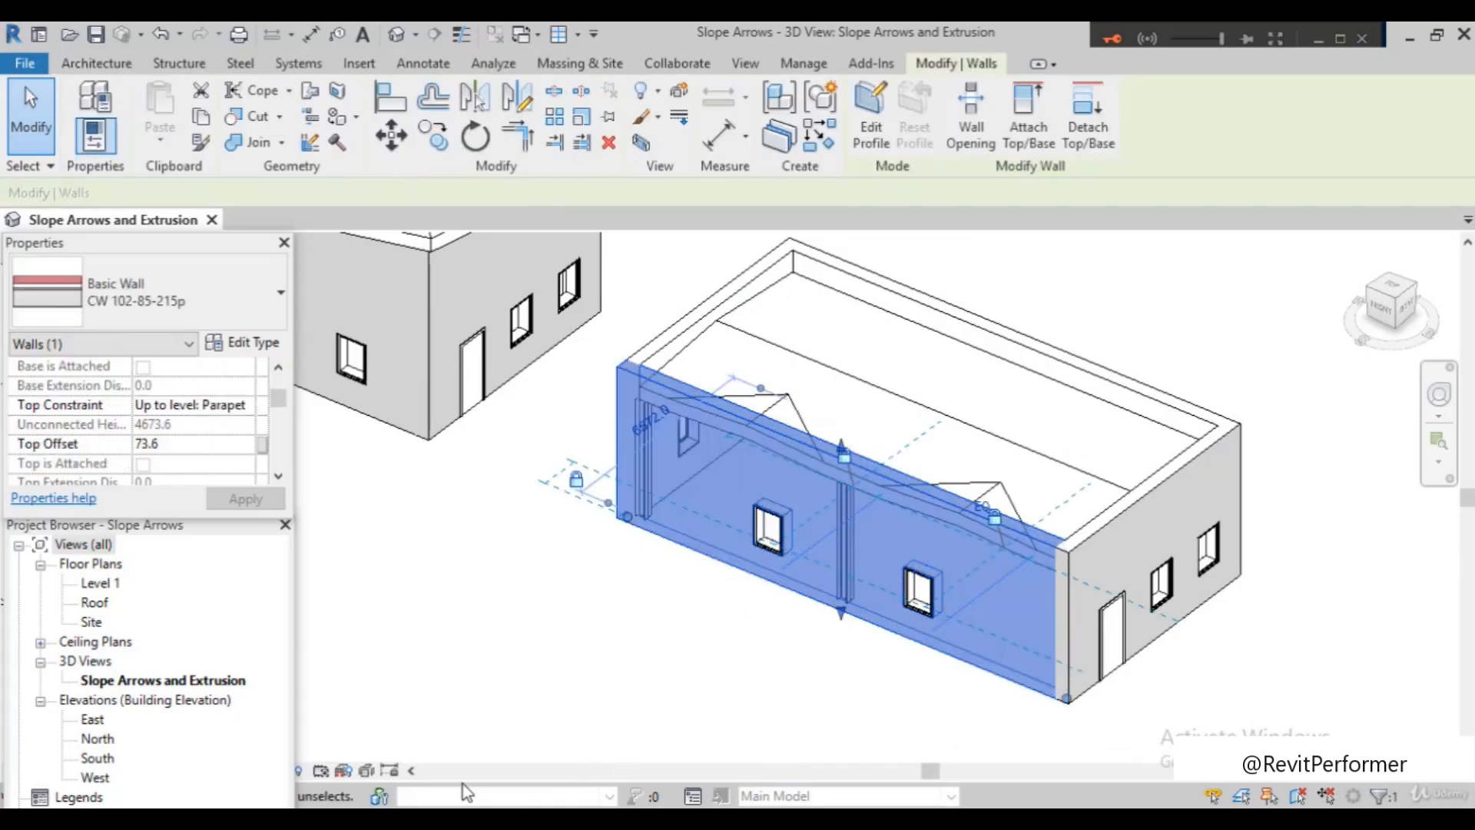
scroll(369, 603, down, 2)
scroll(680, 549, up, 1)
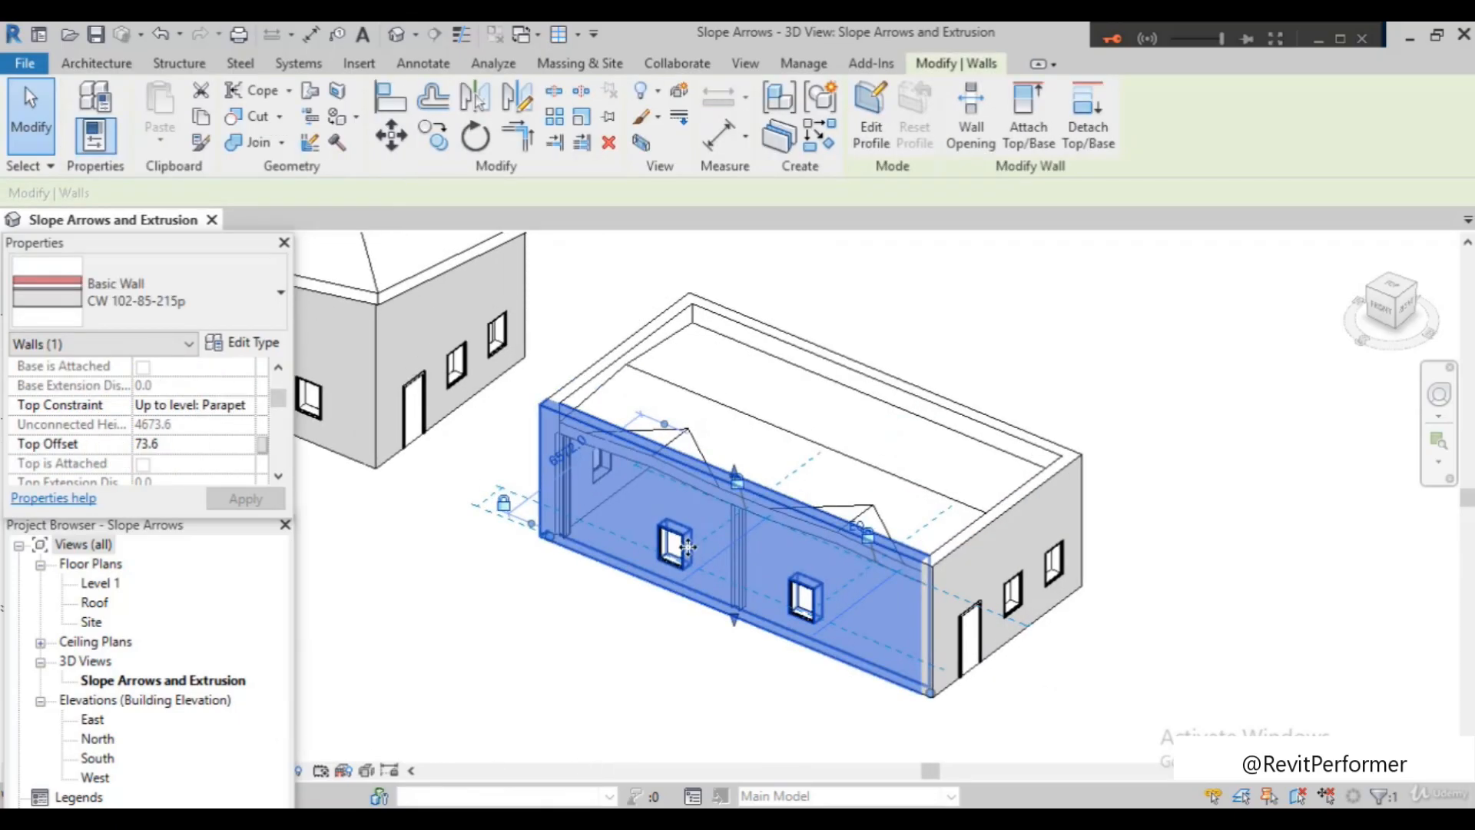
key(Delete)
shift+middle_drag(926, 614, 672, 530)
scroll(752, 476, up, 3)
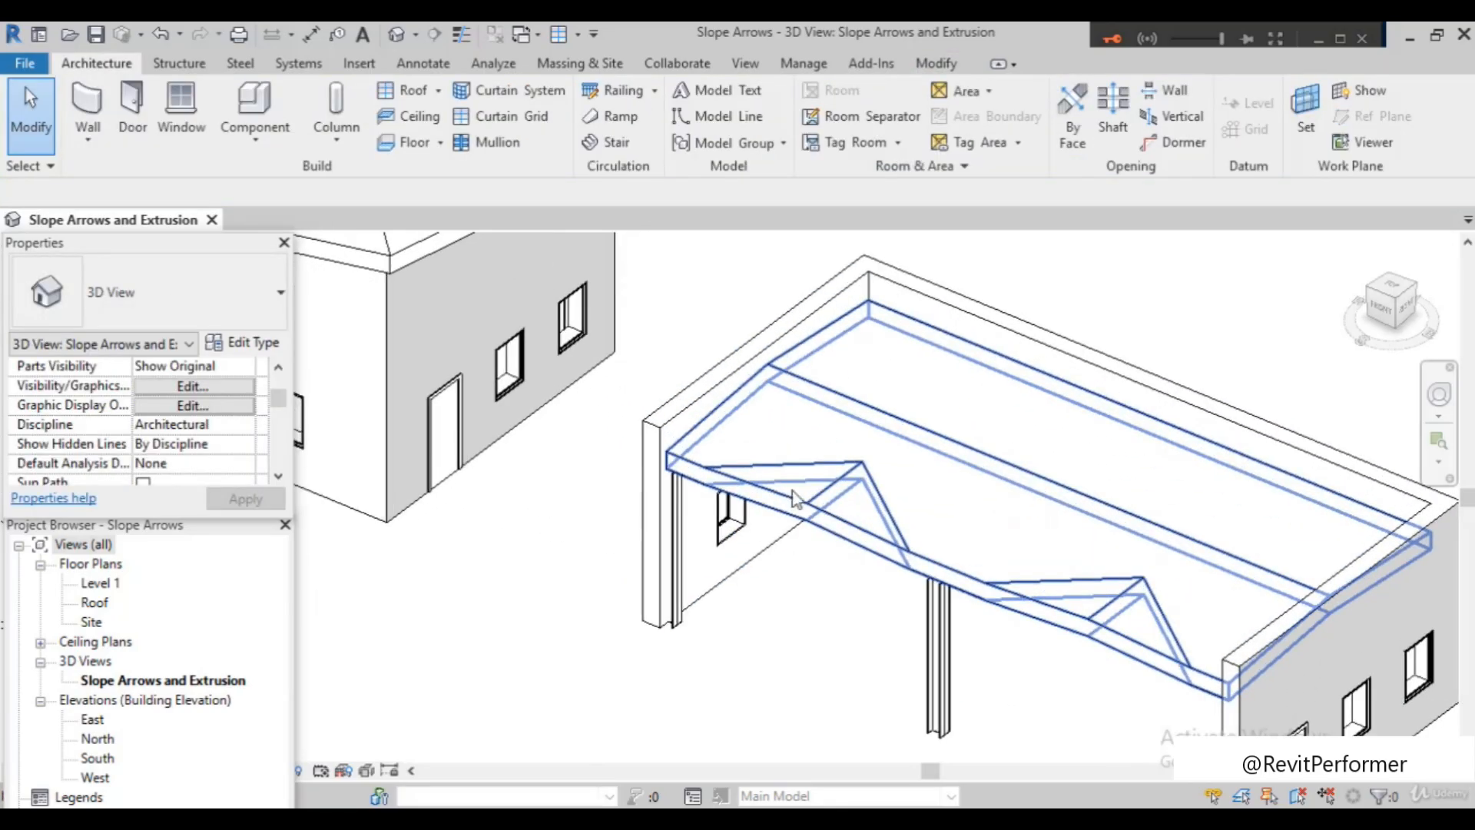
Open the parapet building's roof footprint for editing
scroll(833, 438, up, 2)
scroll(833, 440, down, 3)
scroll(741, 461, up, 2)
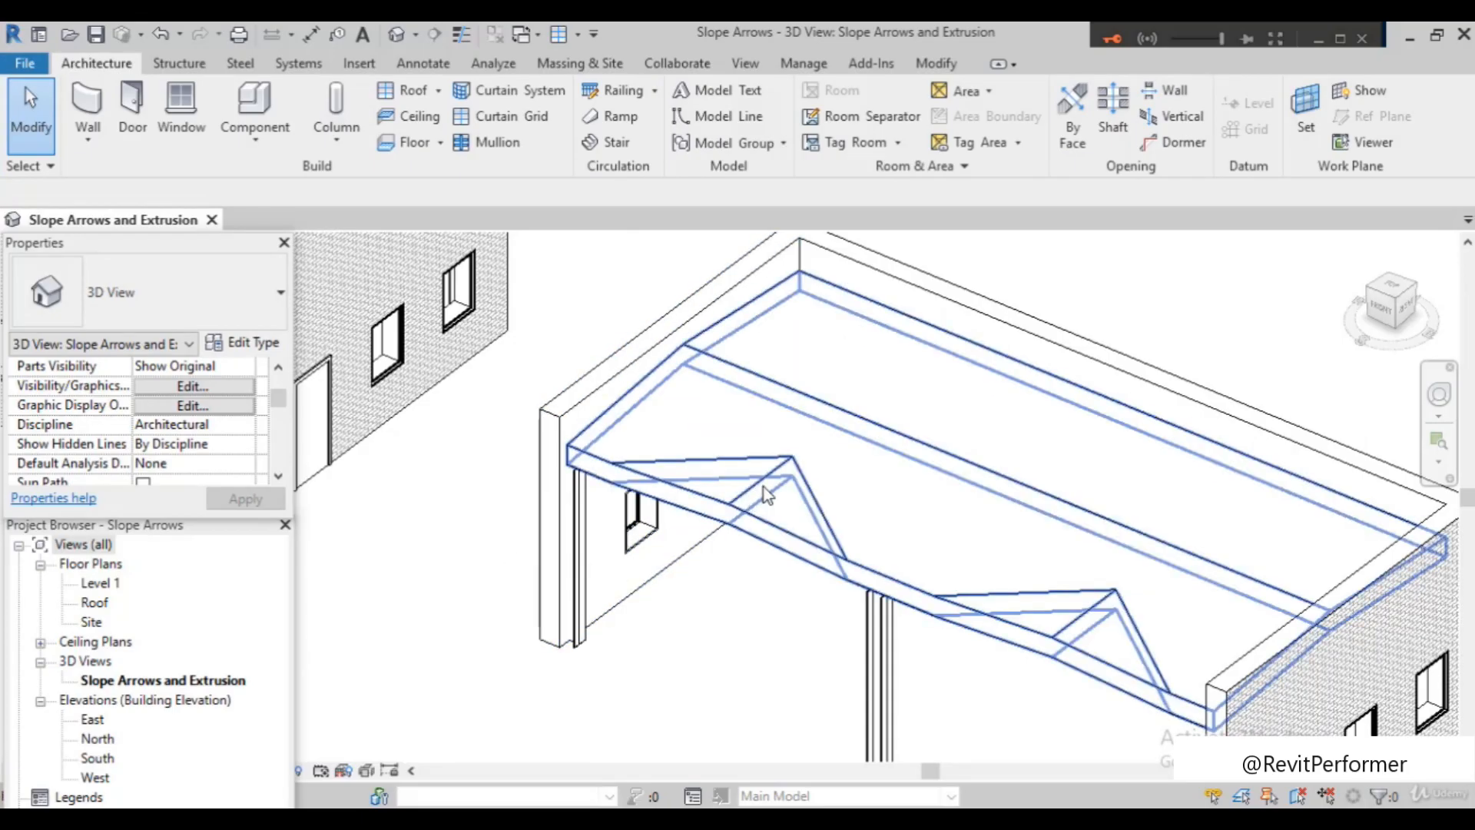
click(765, 496)
click(881, 123)
scroll(516, 401, up, 2)
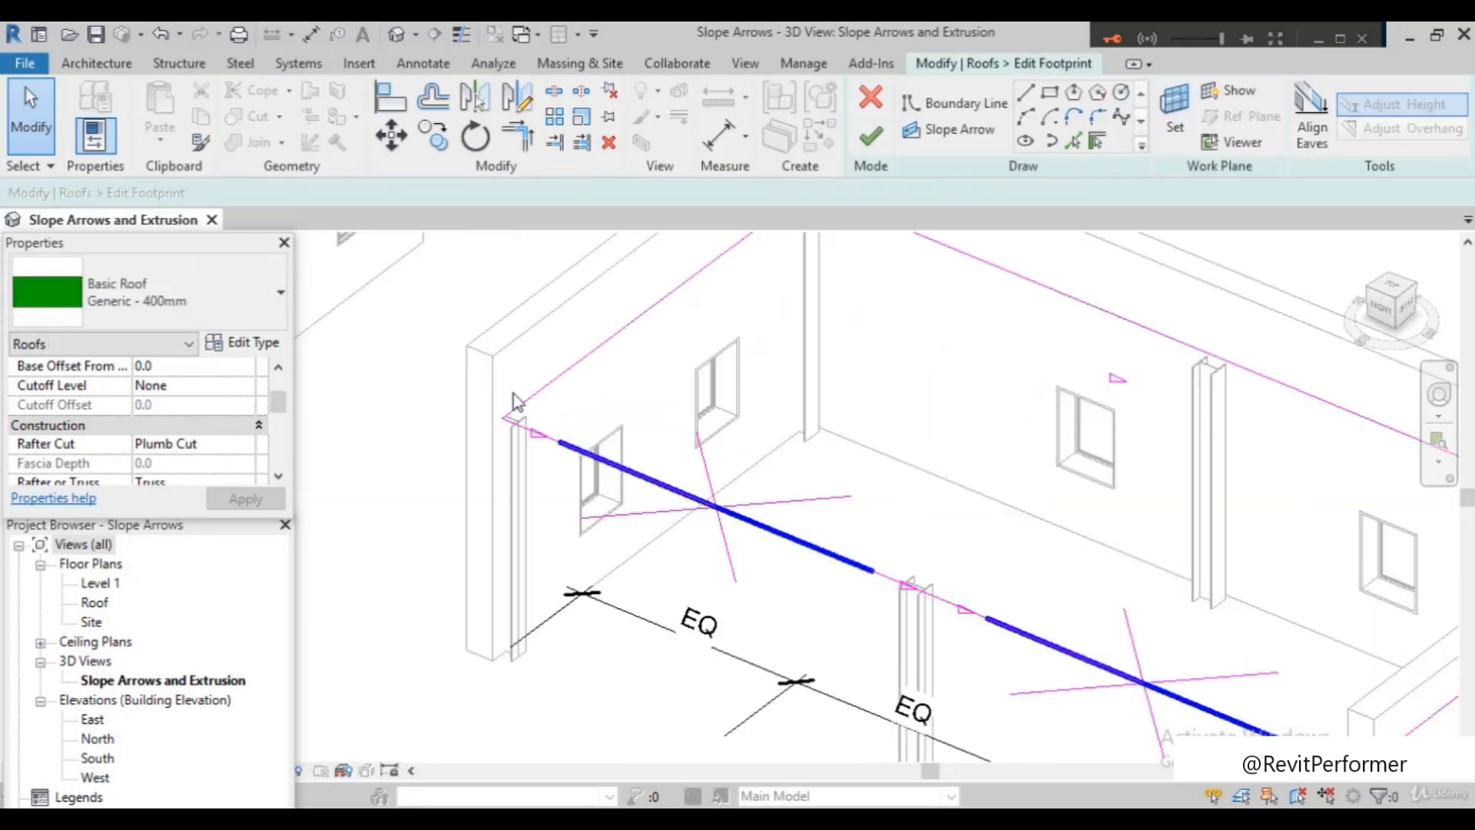
Examine the slope arrow pairs and the EQ dimensions along the front boundary of the roof footprint
scroll(515, 401, down, 3)
scroll(1072, 657, up, 4)
scroll(1073, 656, down, 2)
scroll(761, 627, up, 2)
scroll(603, 562, down, 2)
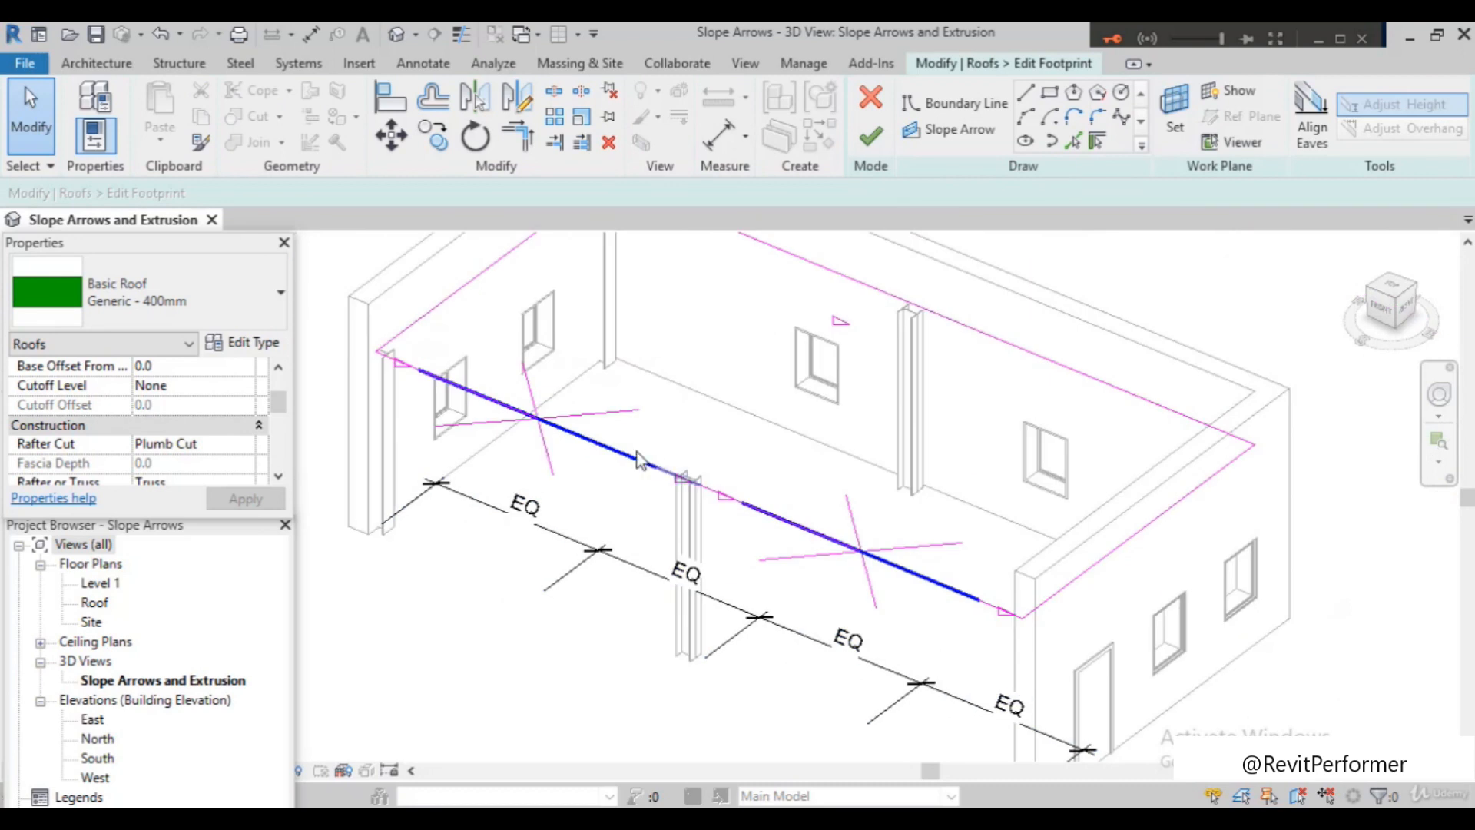
scroll(641, 472, down, 1)
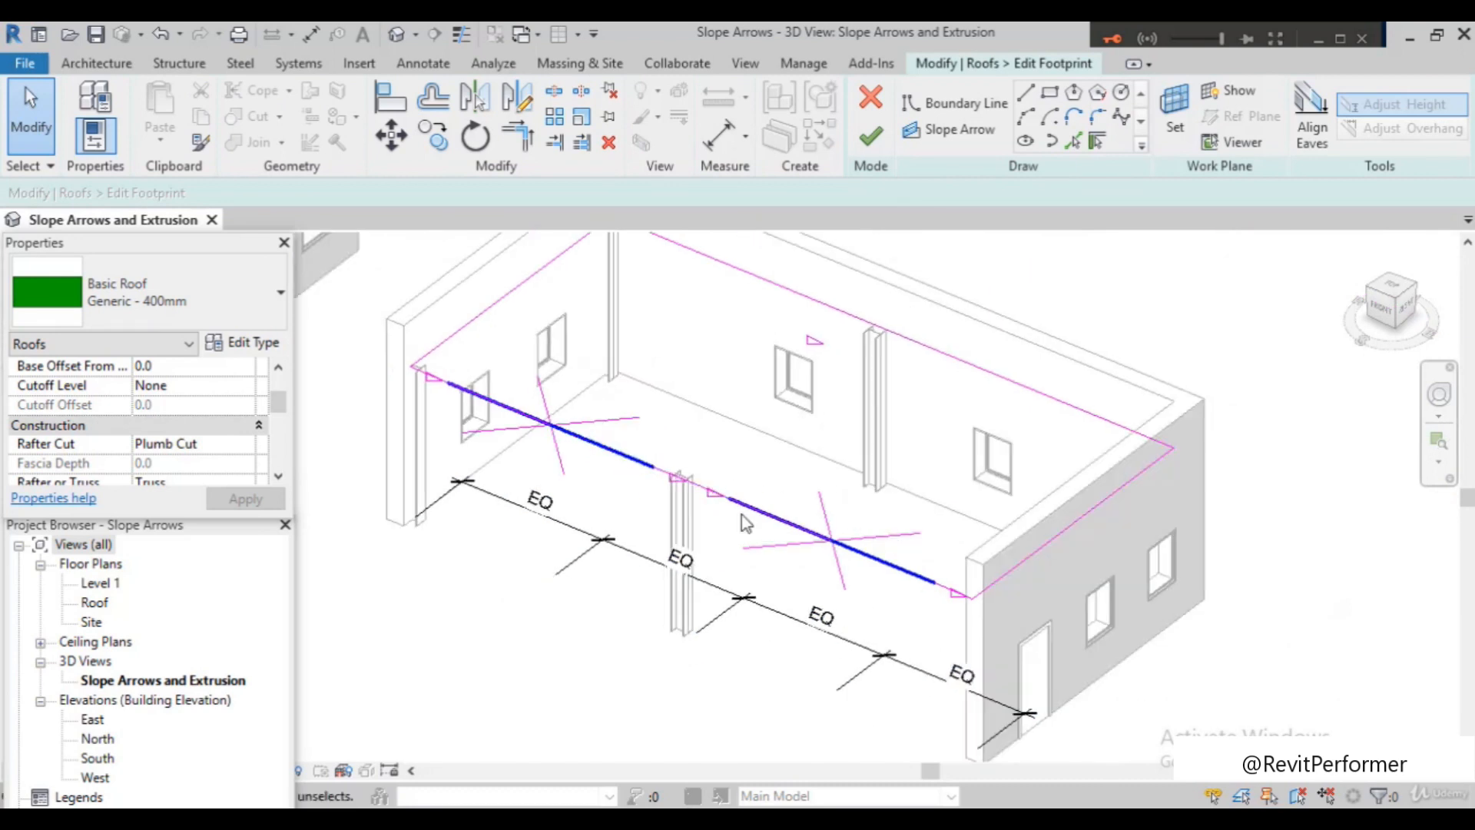
scroll(463, 449, up, 2)
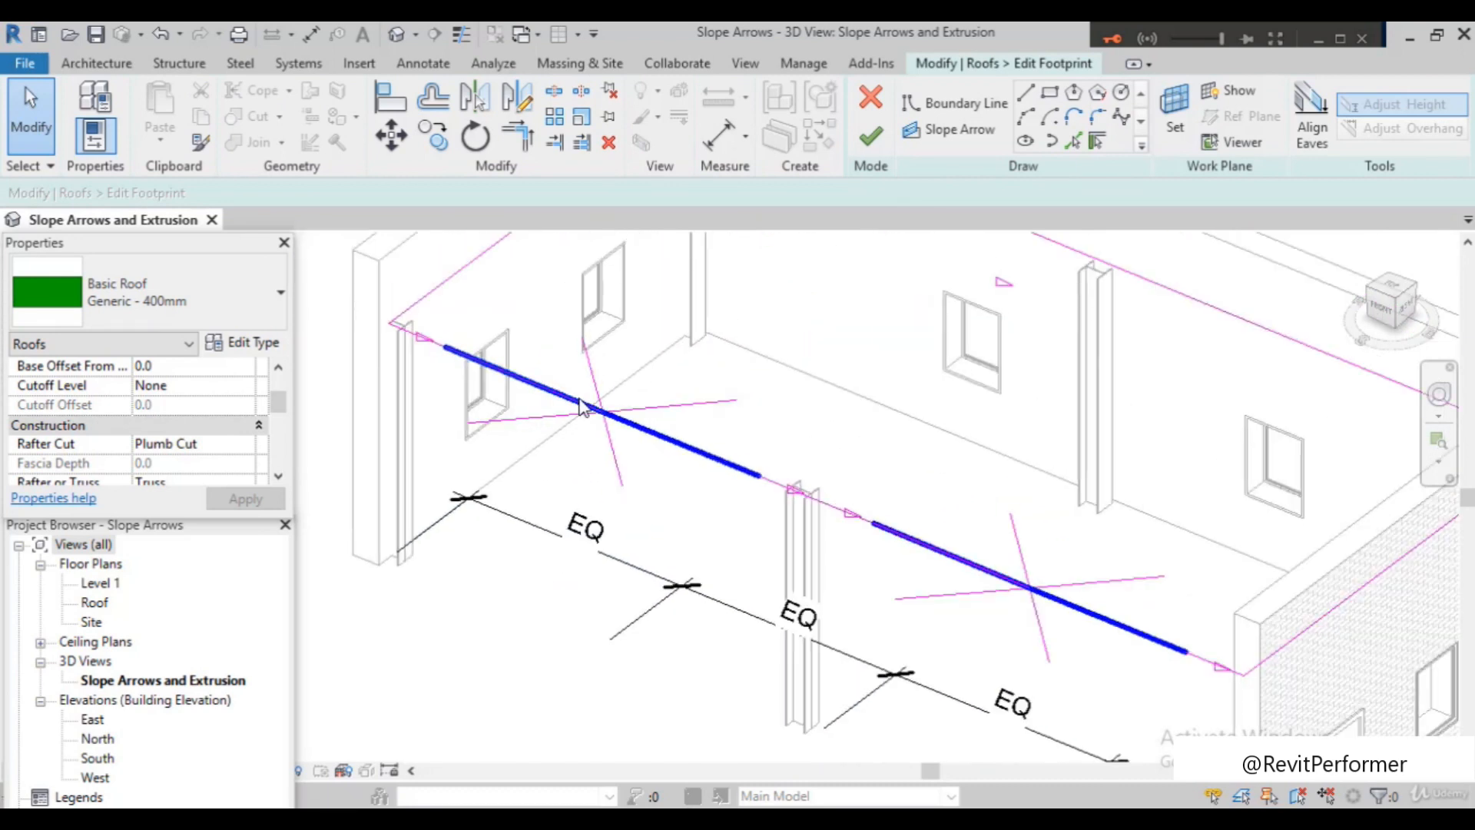
Delete the slope arrow nearest the front boundary's left end and undo the deletion
click(582, 407)
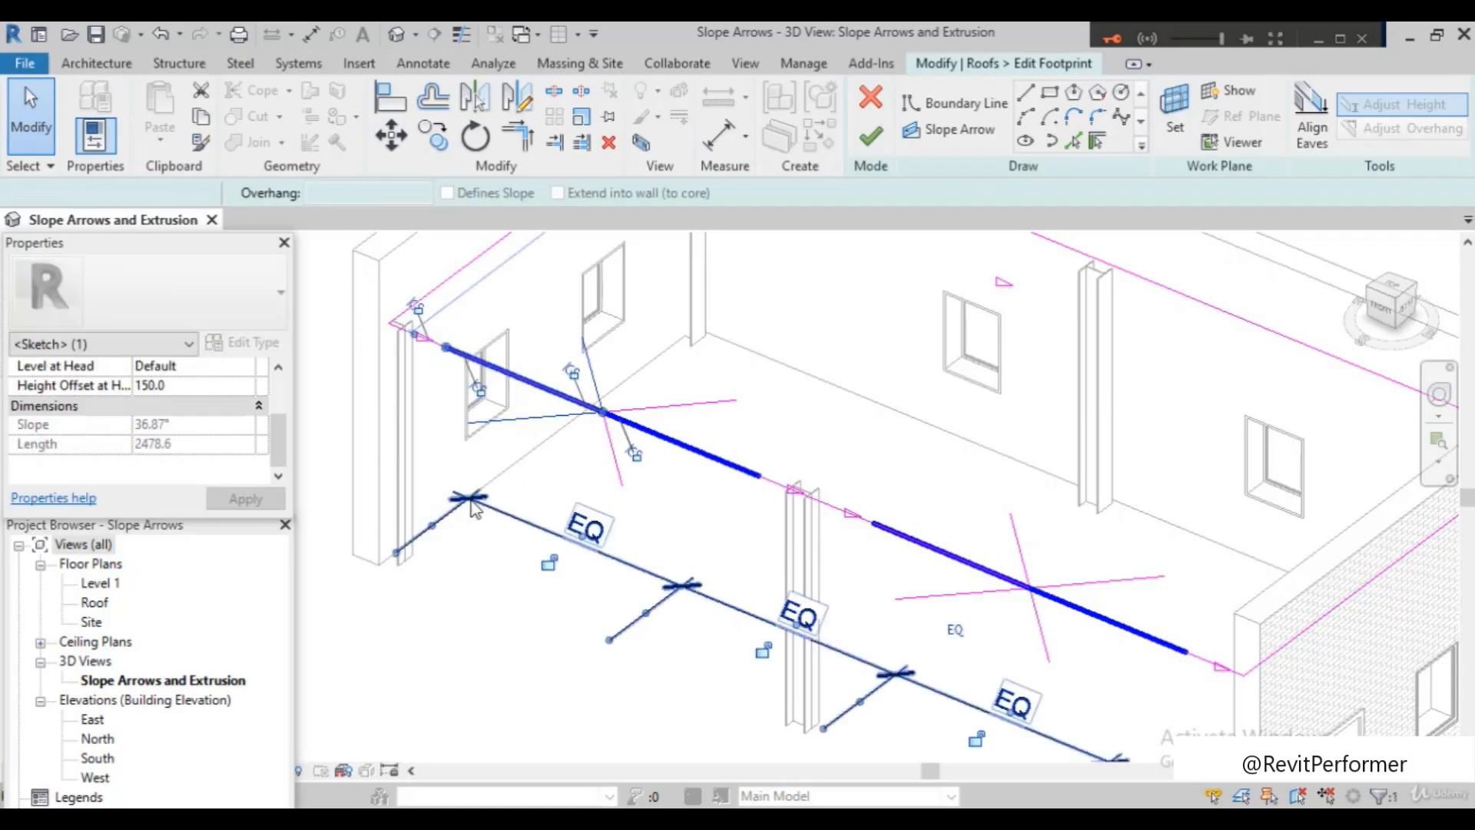
click(450, 434)
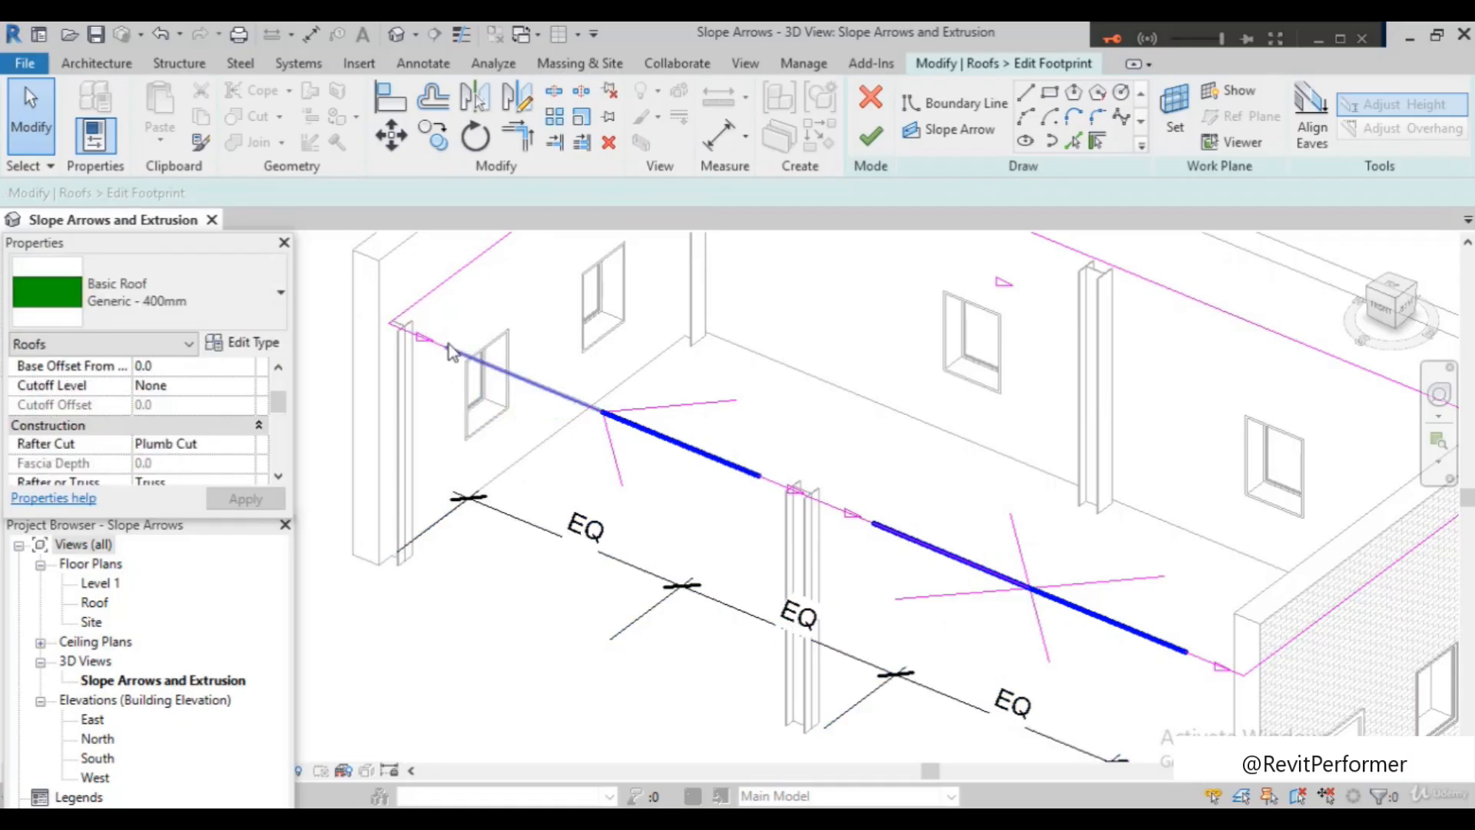
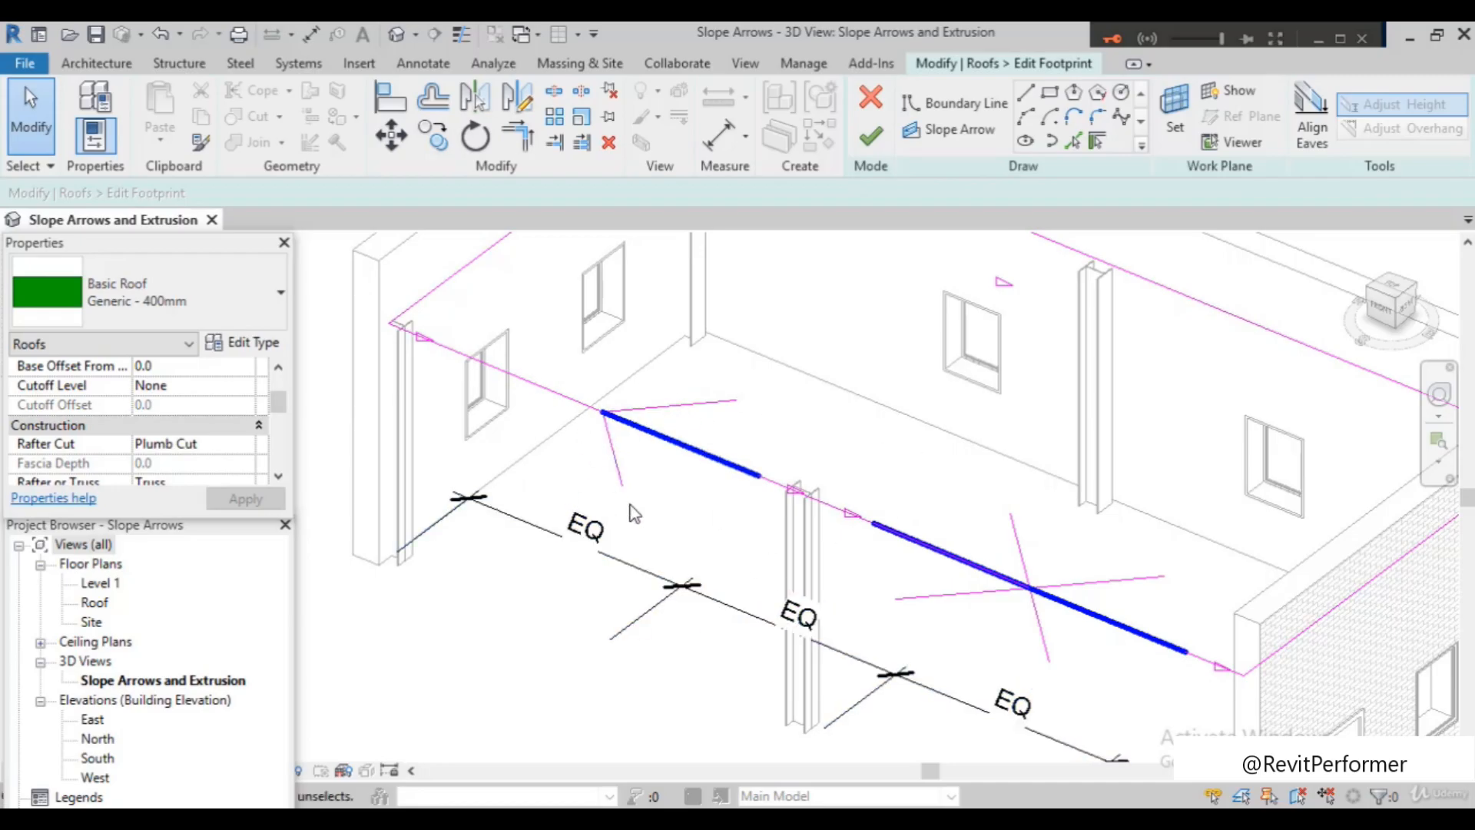
scroll(907, 461, down, 2)
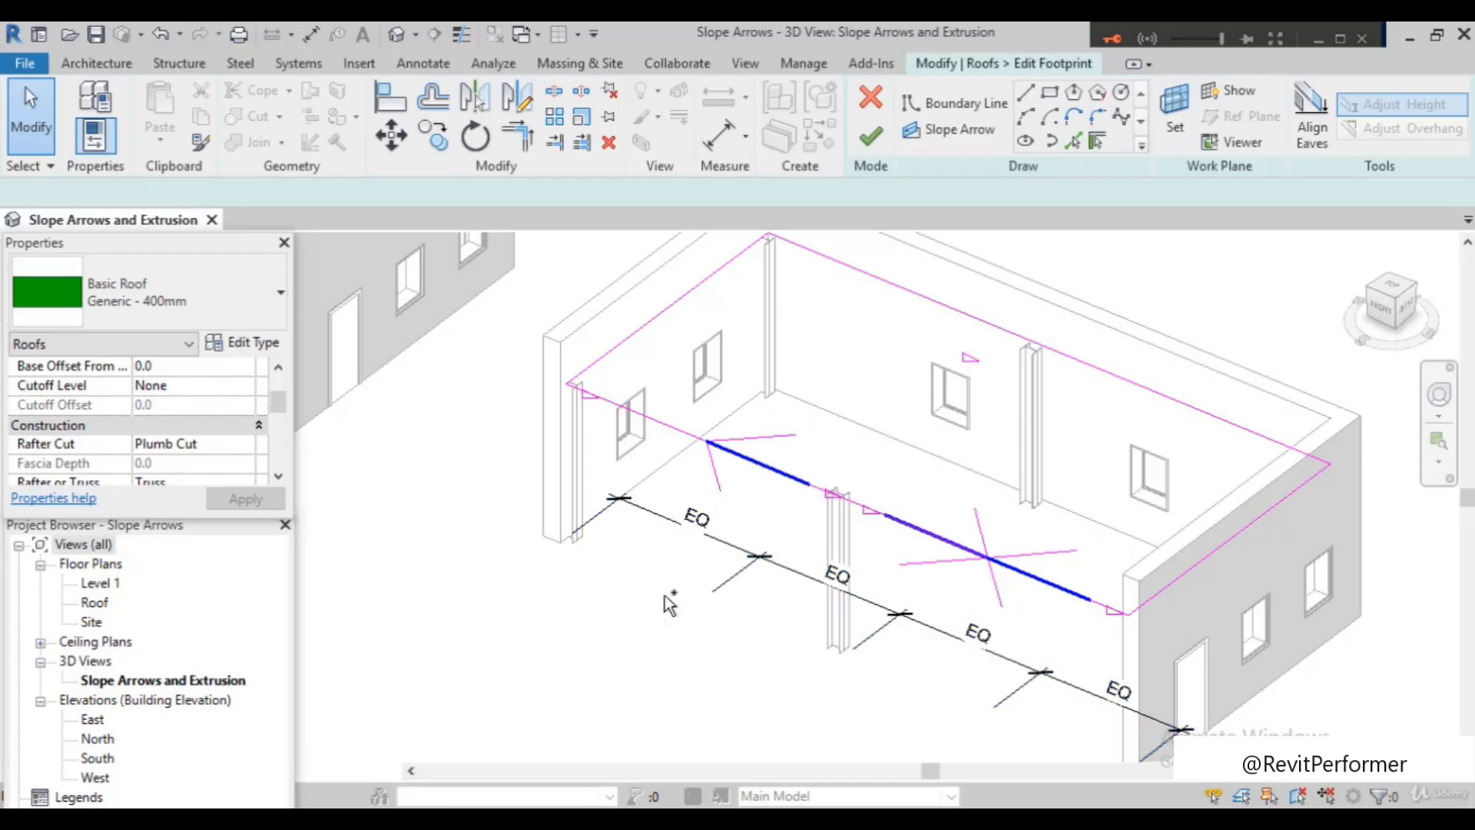
key(ctrl+z)
Examine the whole roof footprint, comparing the slope-defining rear boundary with the segmented front boundary and its arrows
scroll(713, 639, down, 2)
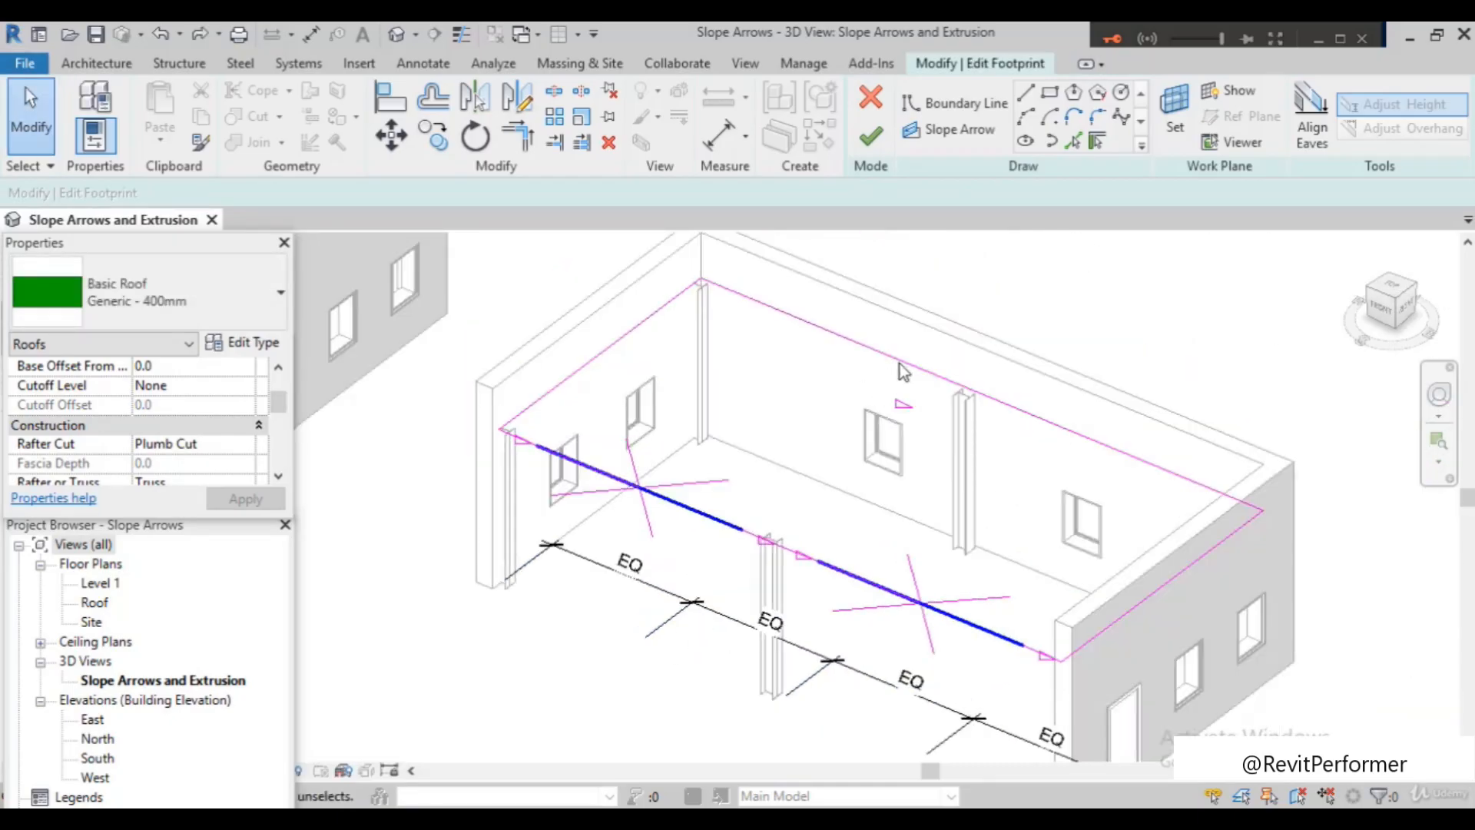
scroll(901, 397, up, 1)
scroll(855, 431, down, 1)
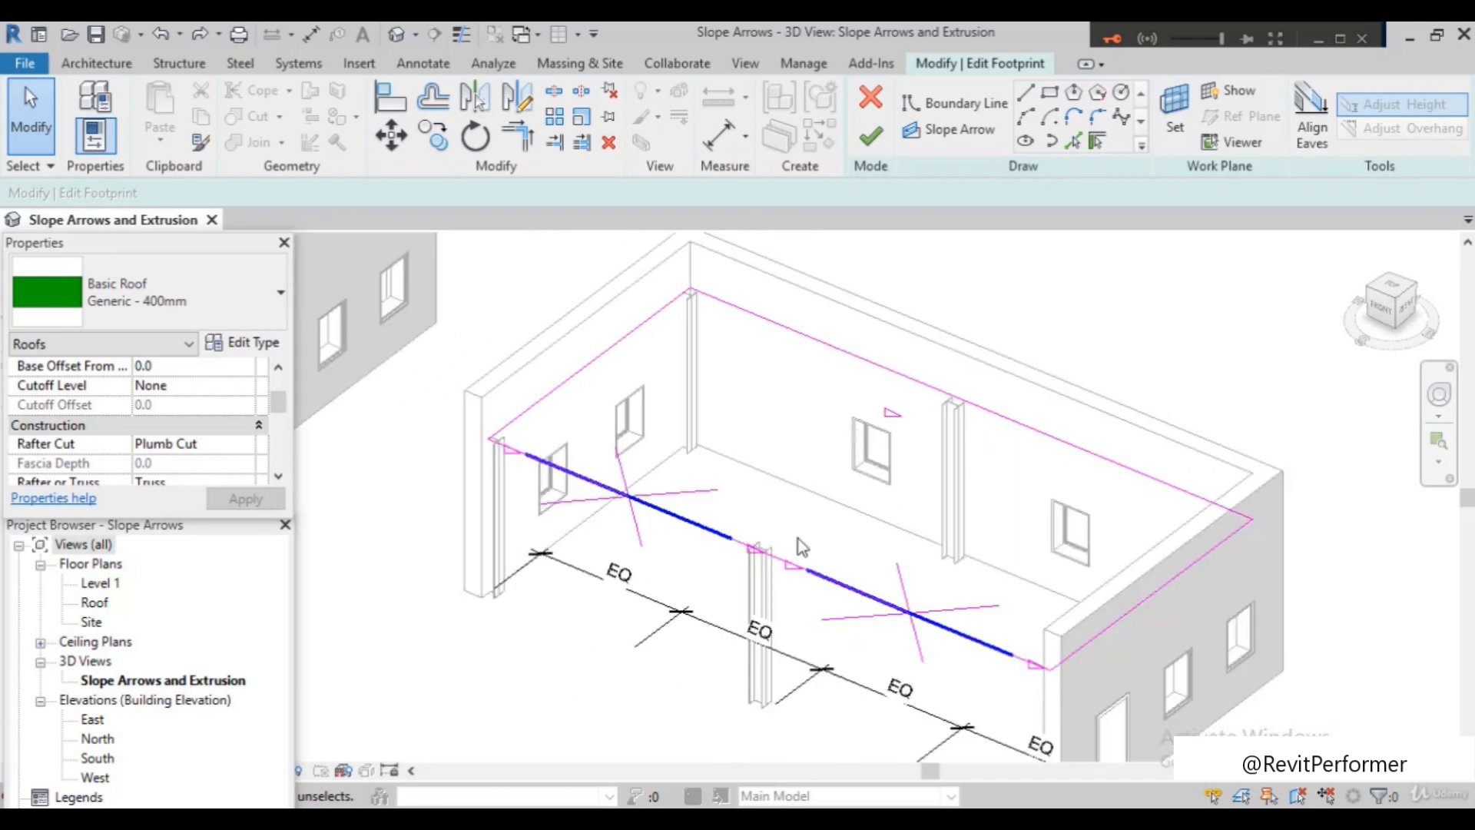
scroll(799, 538, down, 1)
shift+middle_drag(843, 570, 791, 592)
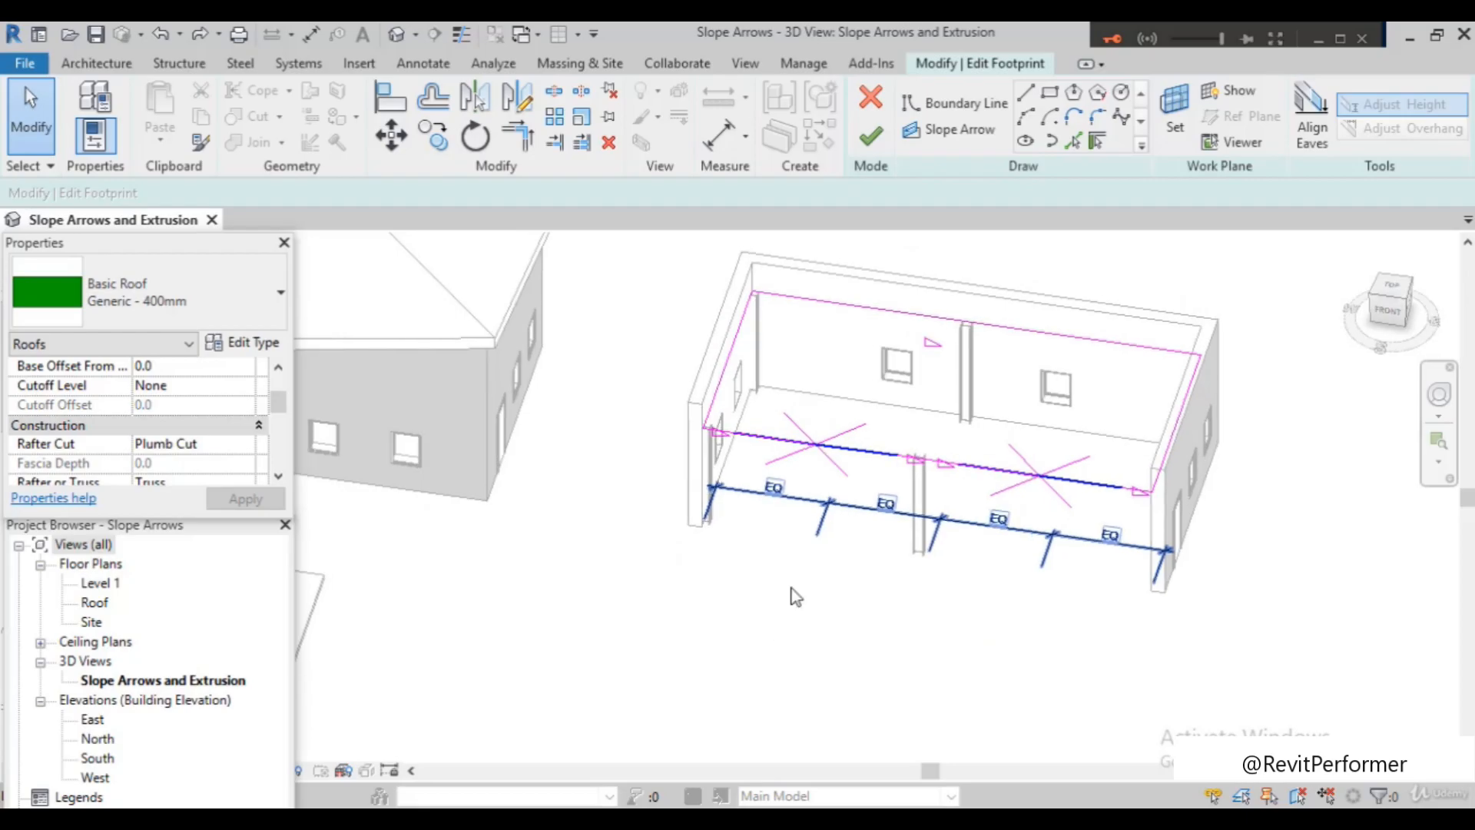
scroll(927, 353, down, 2)
scroll(883, 458, up, 5)
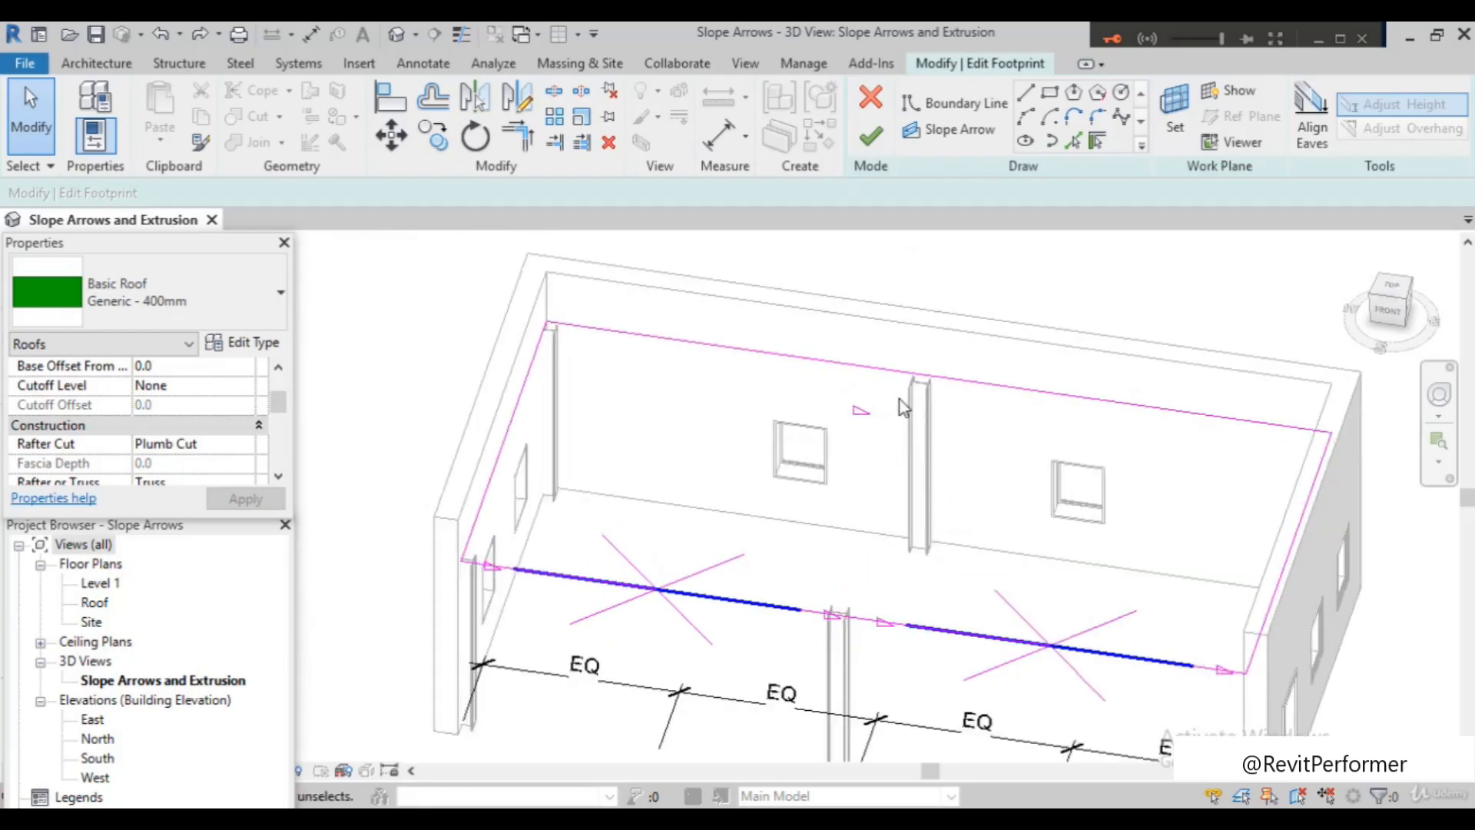
Split the roof's rear boundary line at two points, 3600 mm from its left end and 4800 mm further along
scroll(484, 274, up, 1)
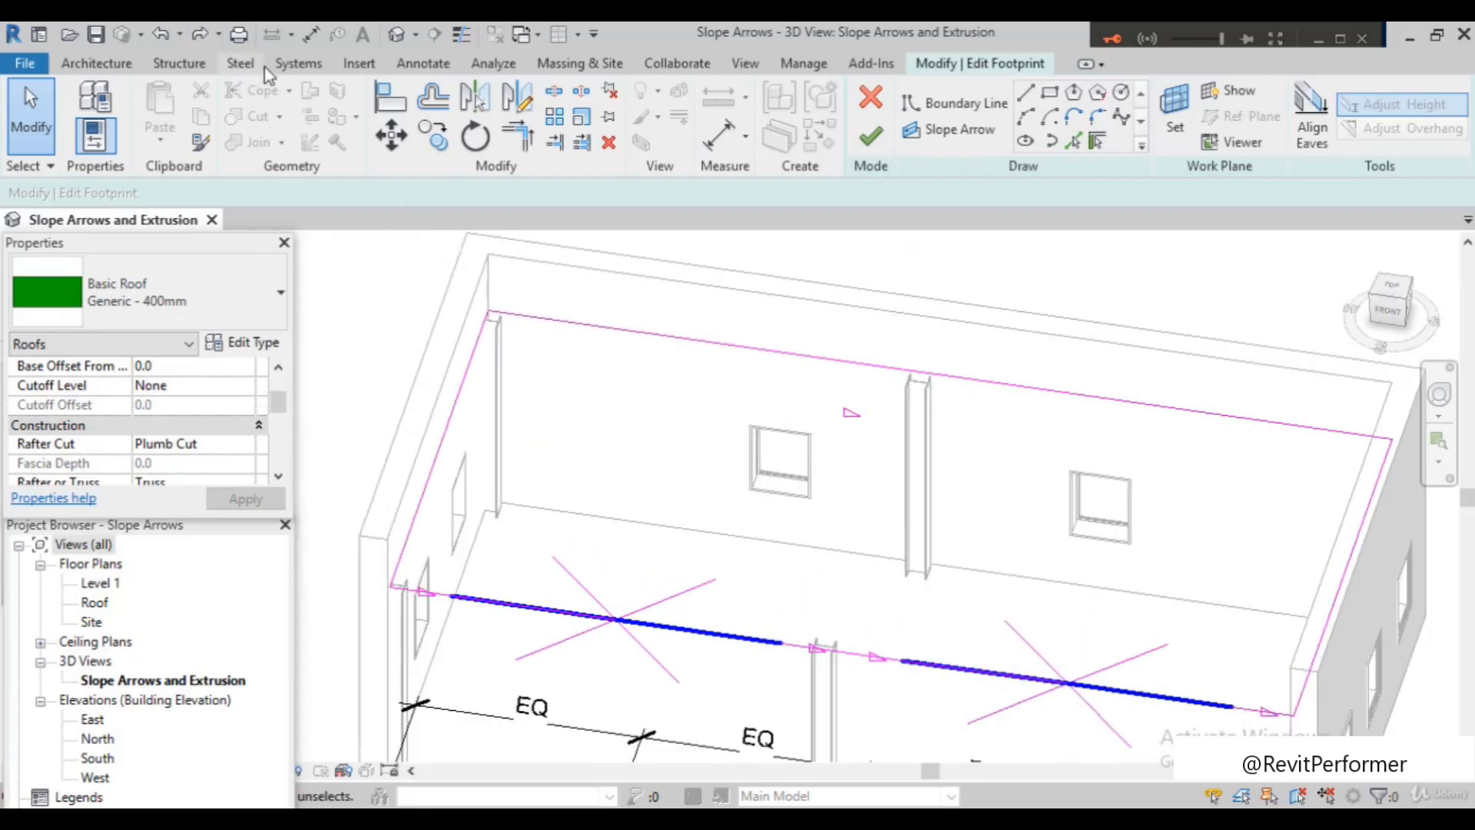
click(554, 92)
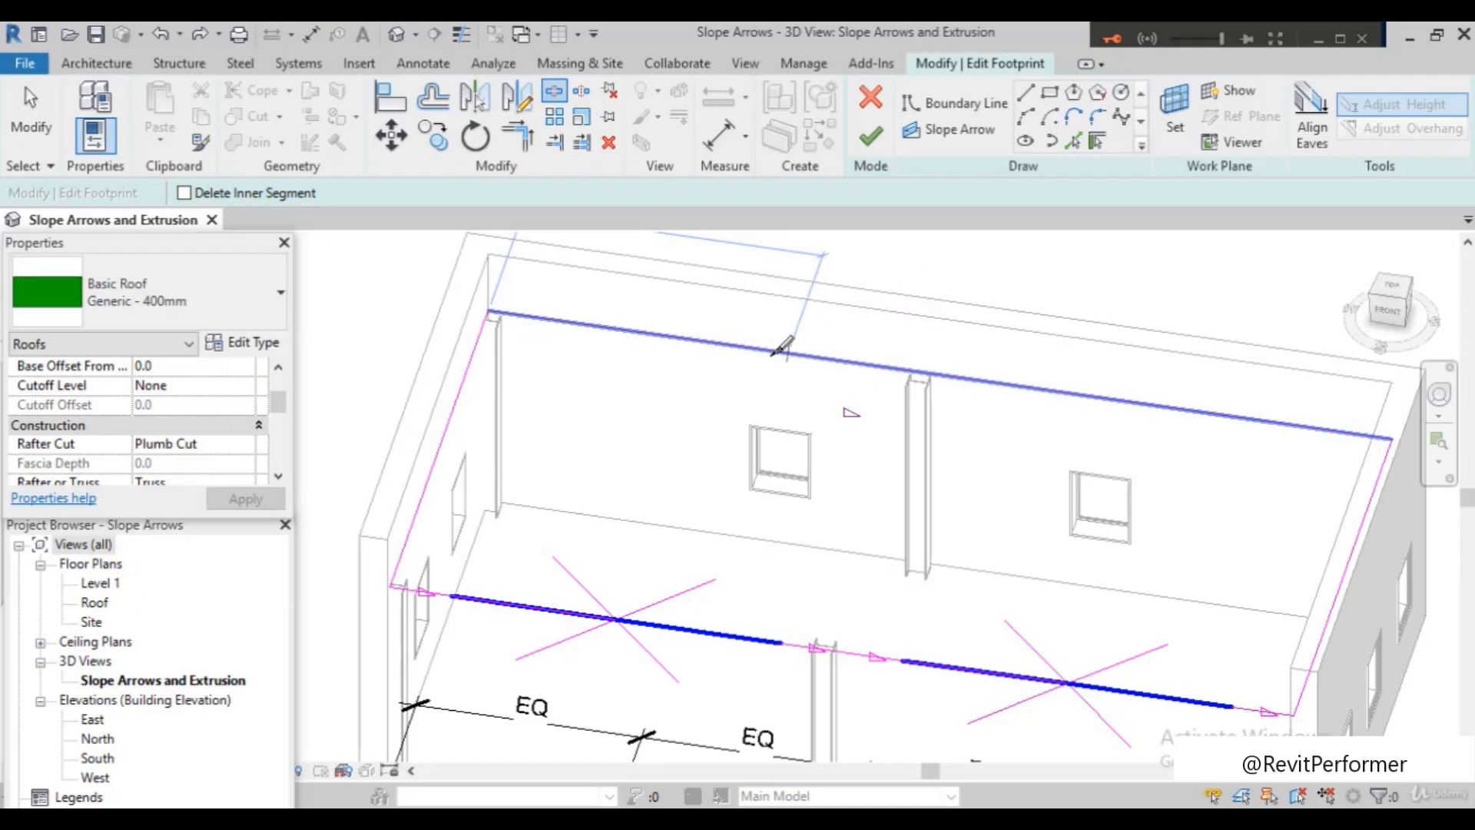
click(742, 349)
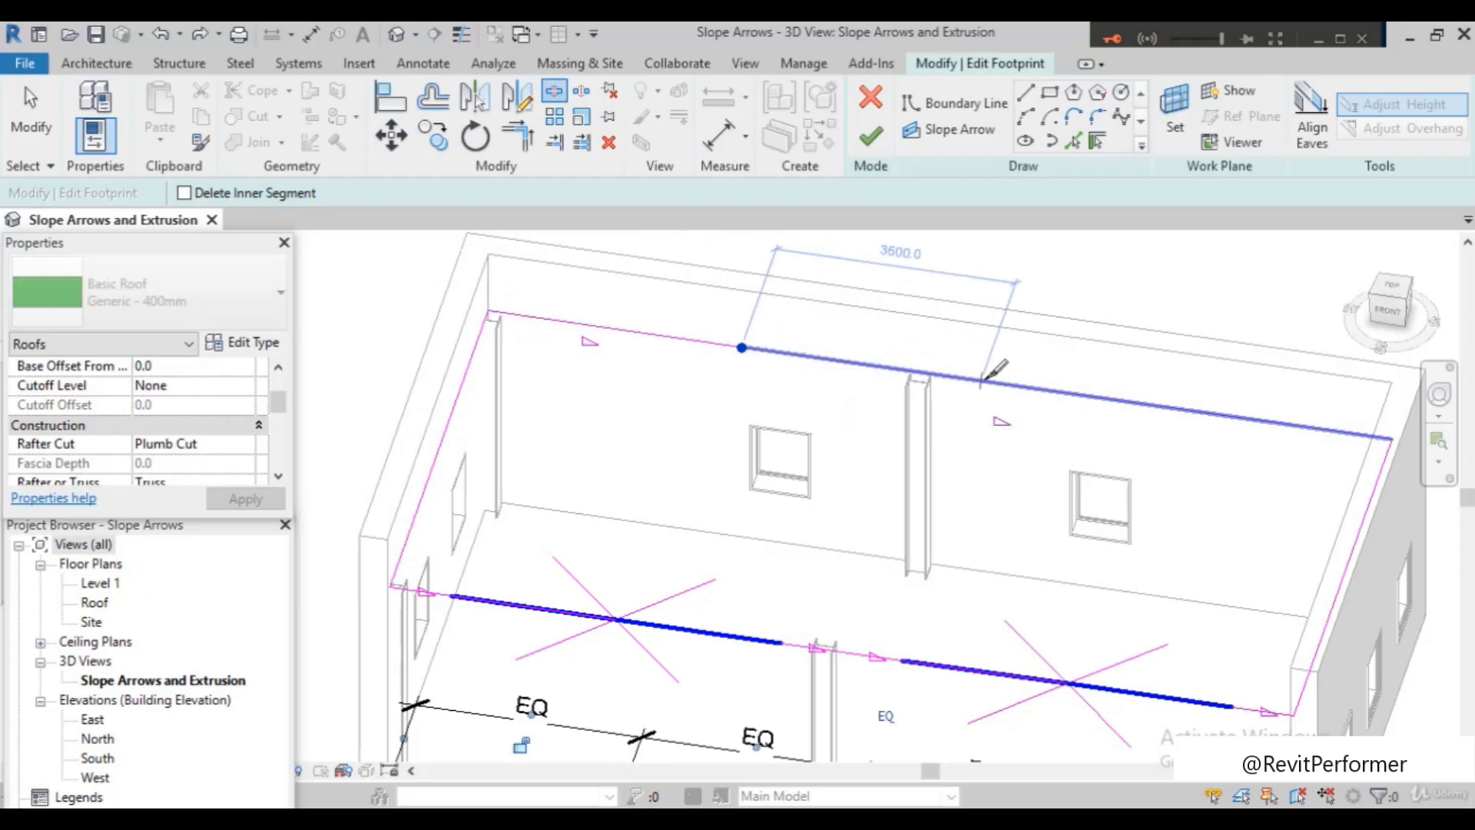
click(1061, 393)
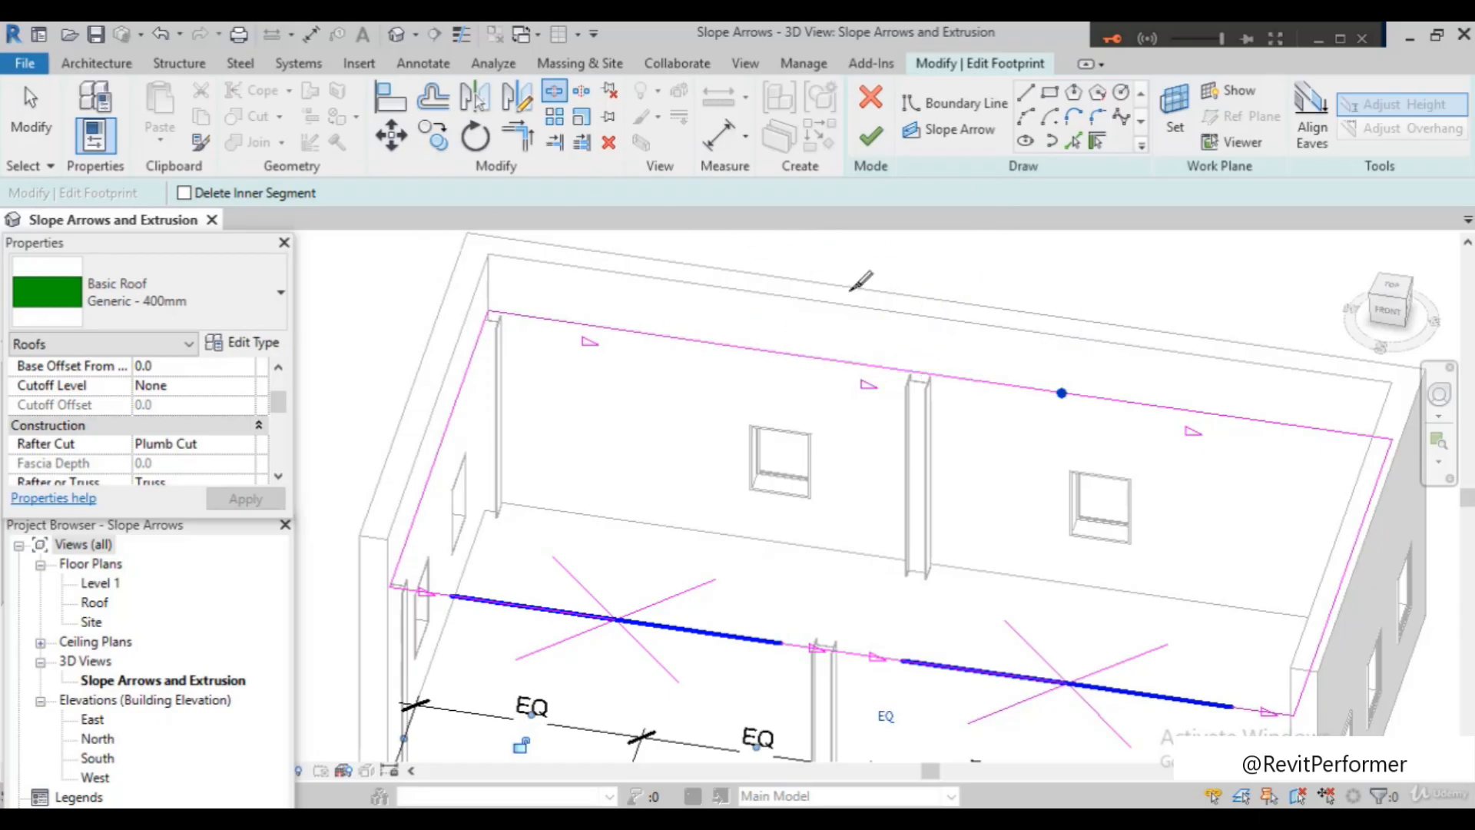
Turn off slope definition for the middle segment of the rear boundary
click(952, 131)
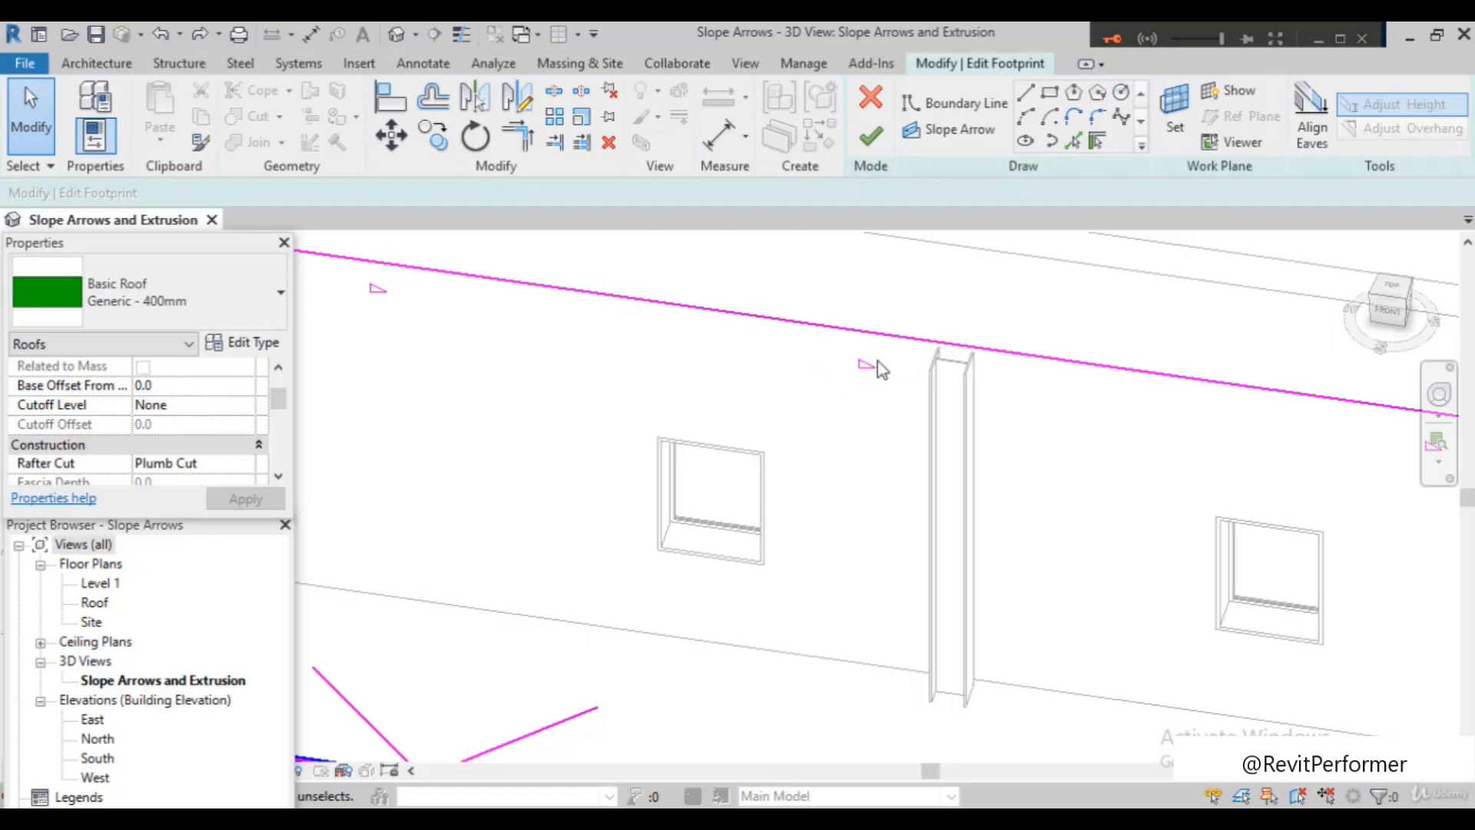
click(883, 336)
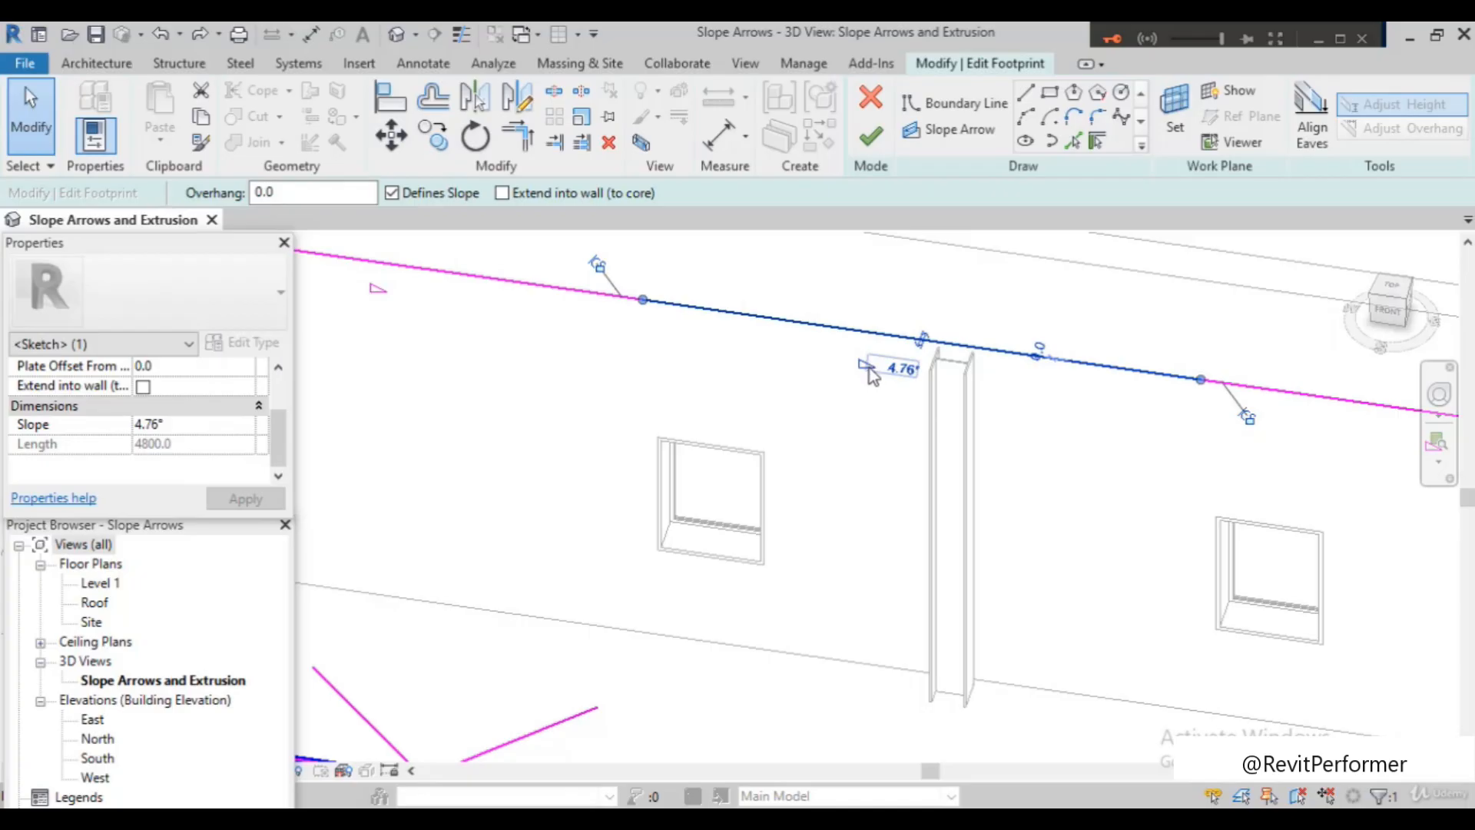
click(395, 192)
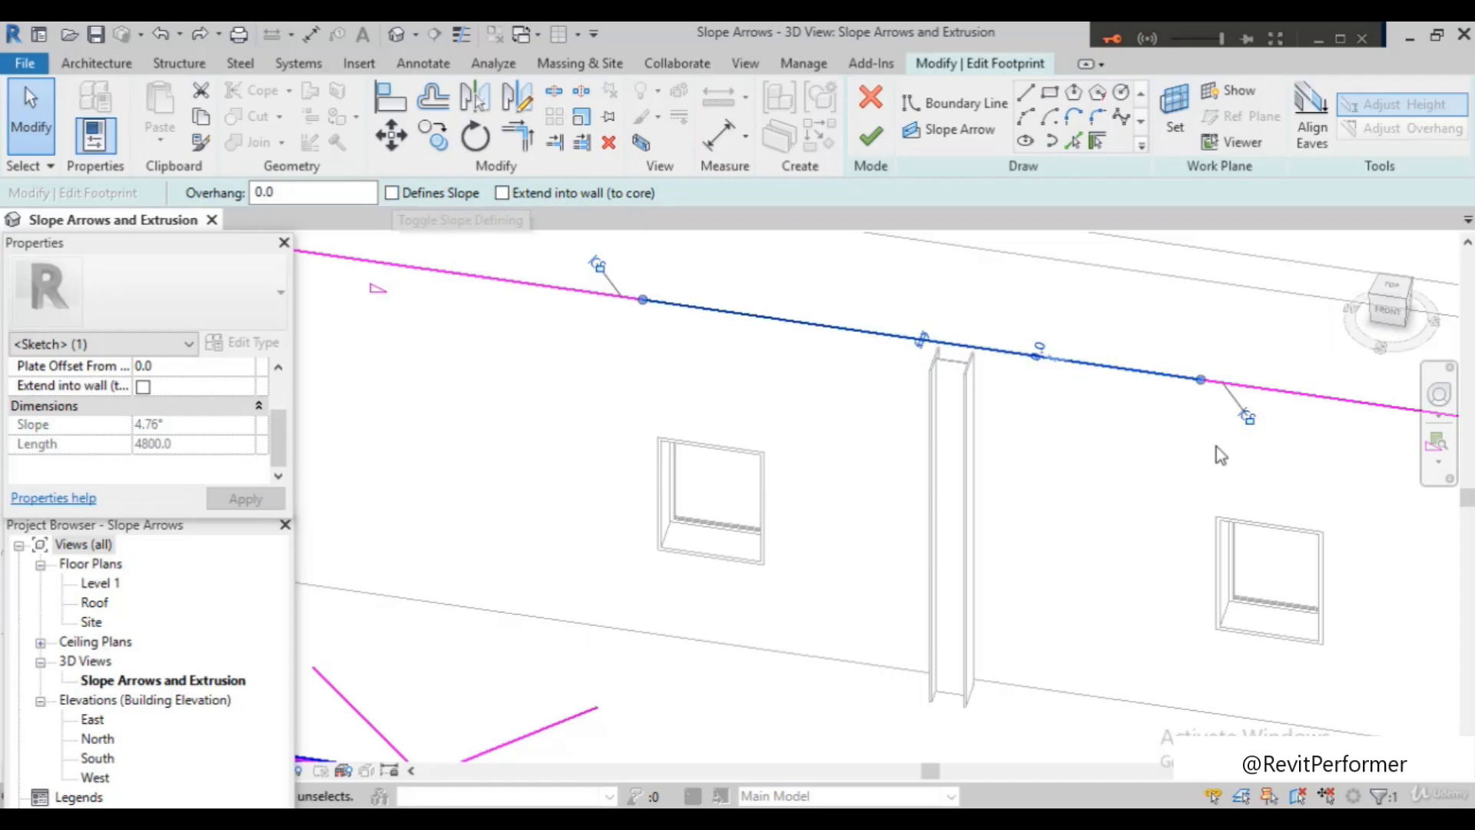
Draw a 2400 mm slope arrow from the left end of the rear boundary's middle segment to its midpoint
click(1027, 93)
click(958, 129)
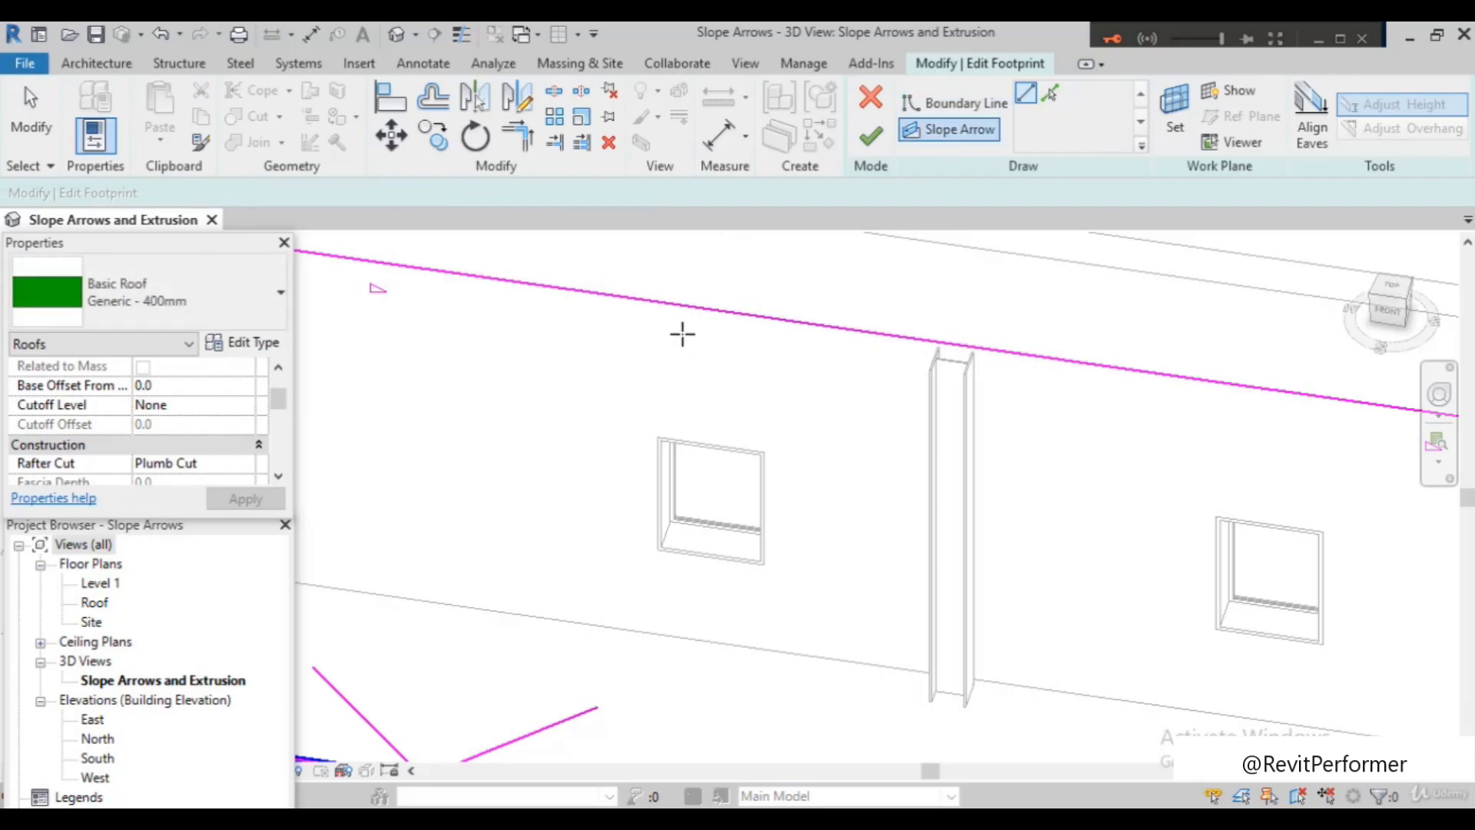
scroll(881, 353, down, 4)
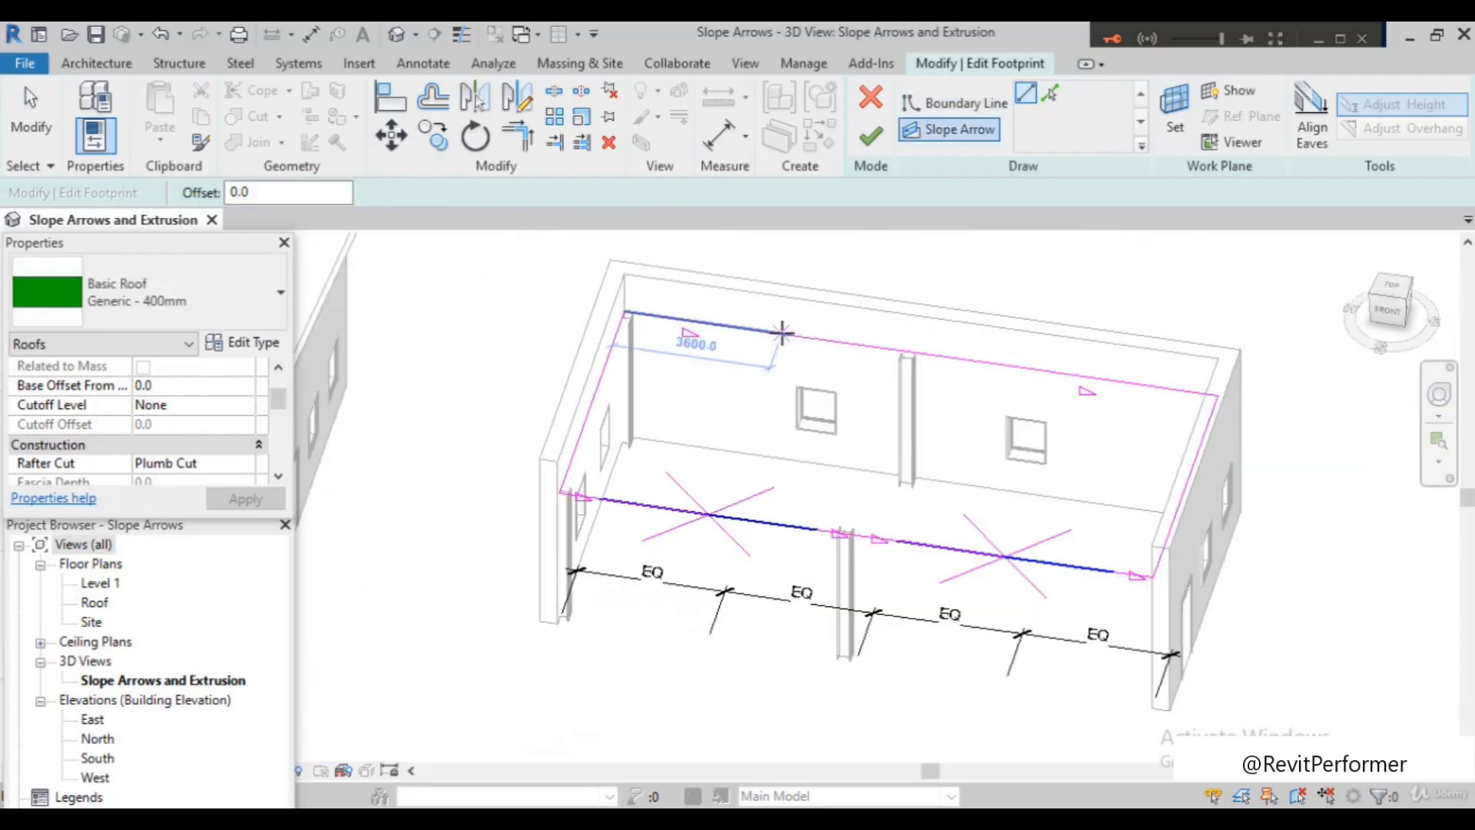
click(791, 332)
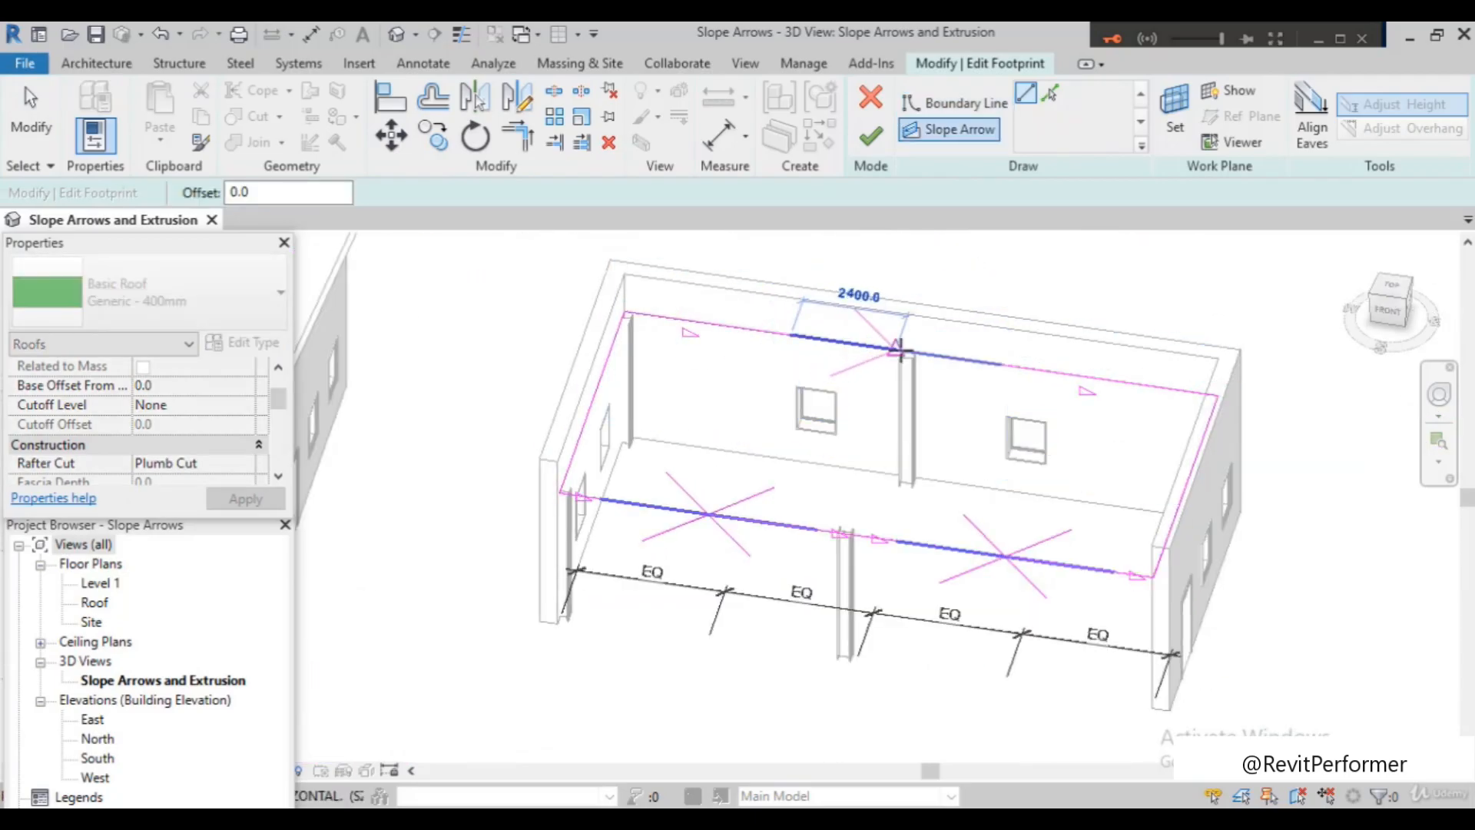
scroll(899, 350, up, 3)
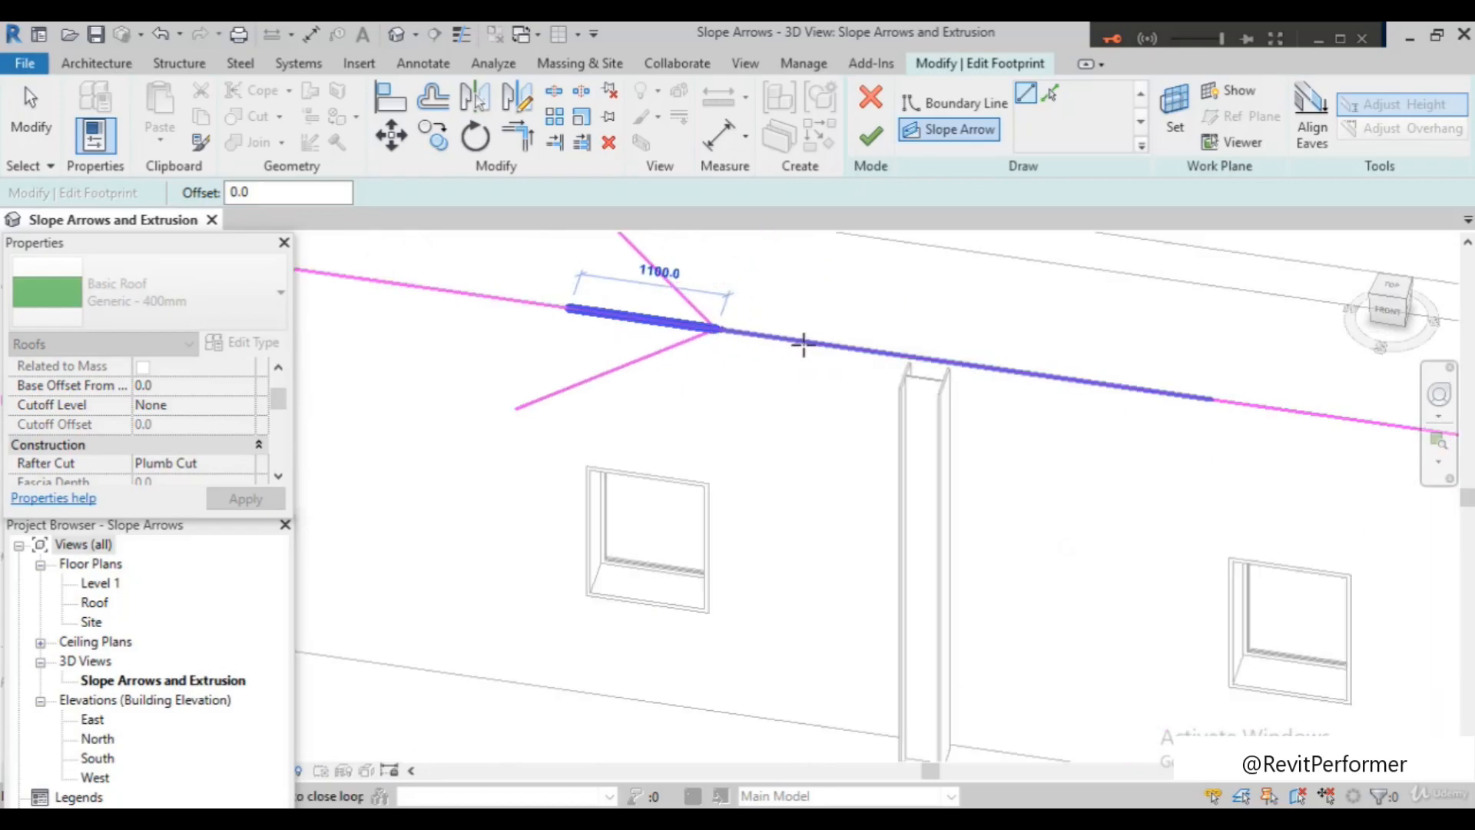
click(891, 353)
key(Escape)
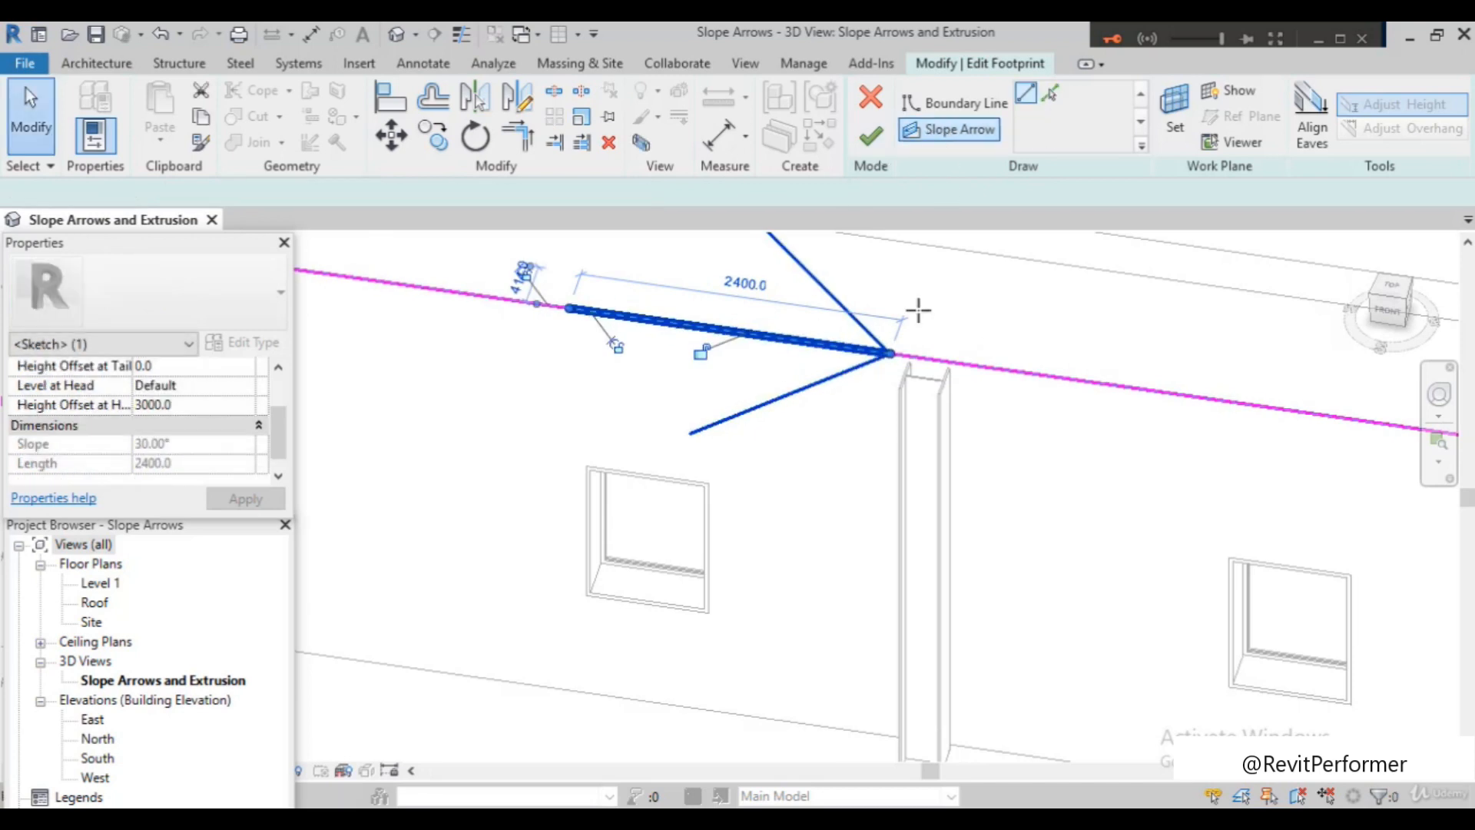
Draw an opposing slope arrow from the right end of the rear boundary's middle segment to its midpoint
scroll(802, 294, down, 2)
click(1113, 374)
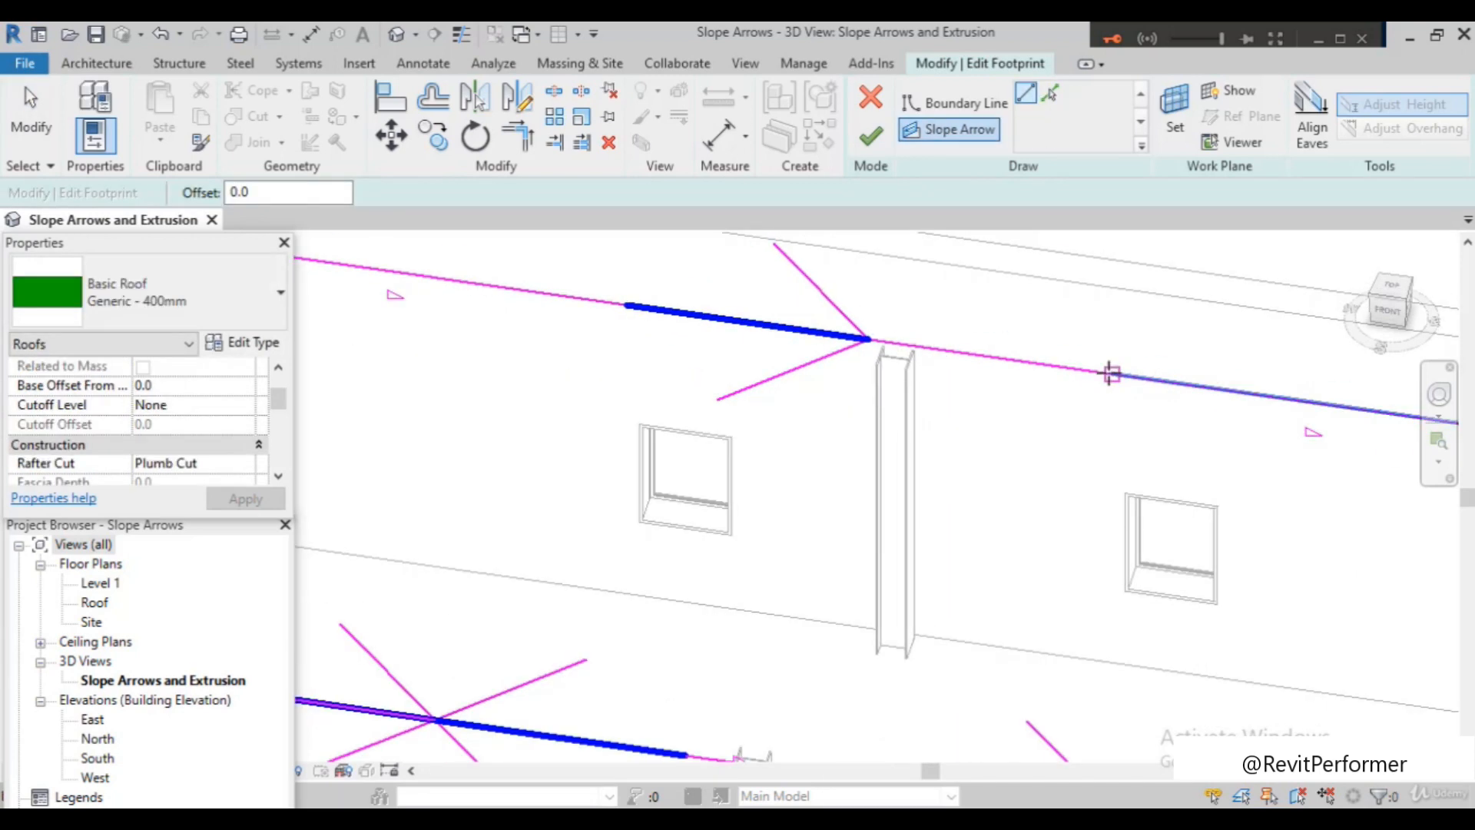
click(868, 338)
scroll(1036, 345, down, 2)
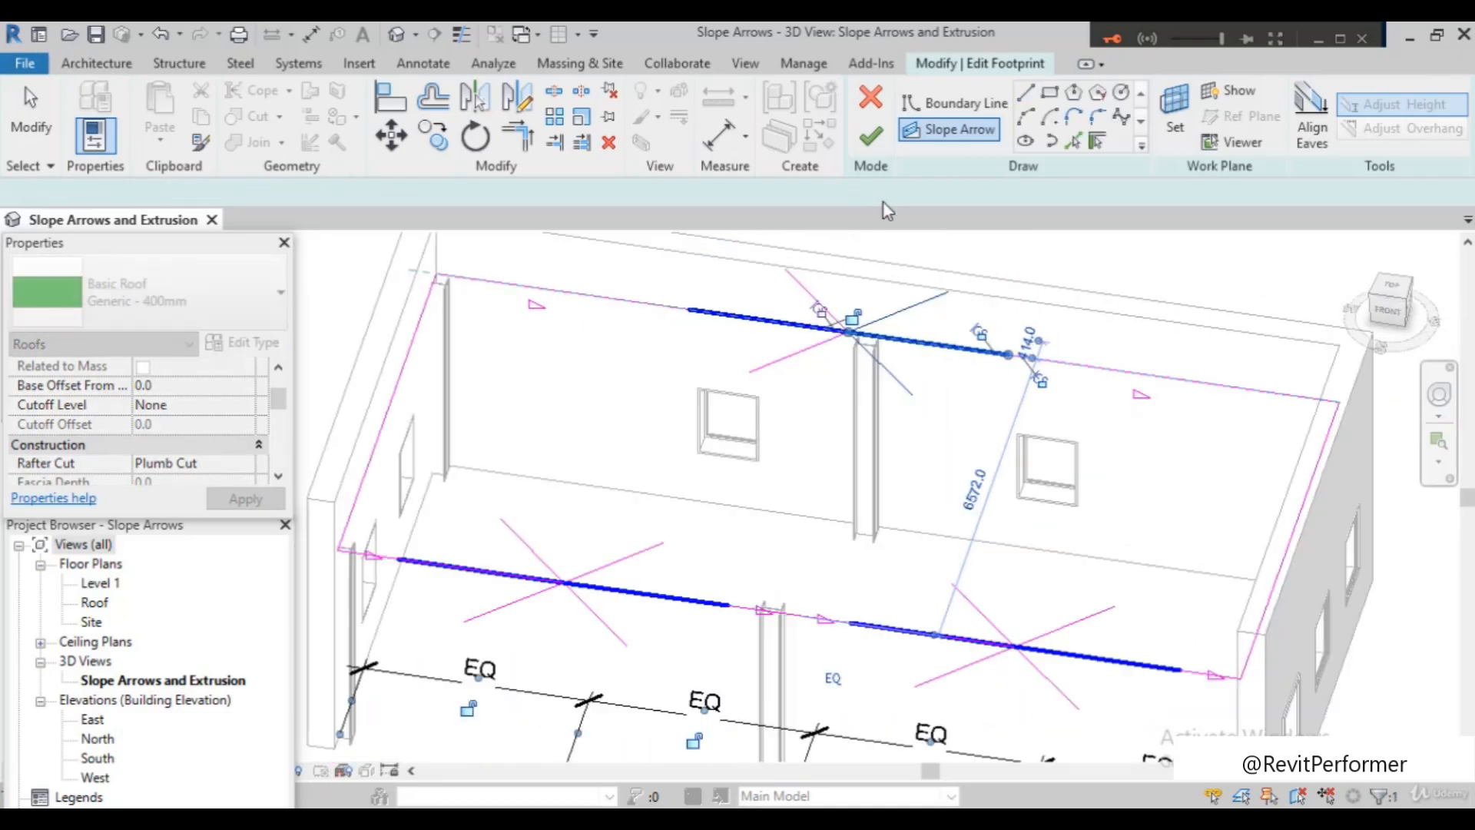
key(Escape)
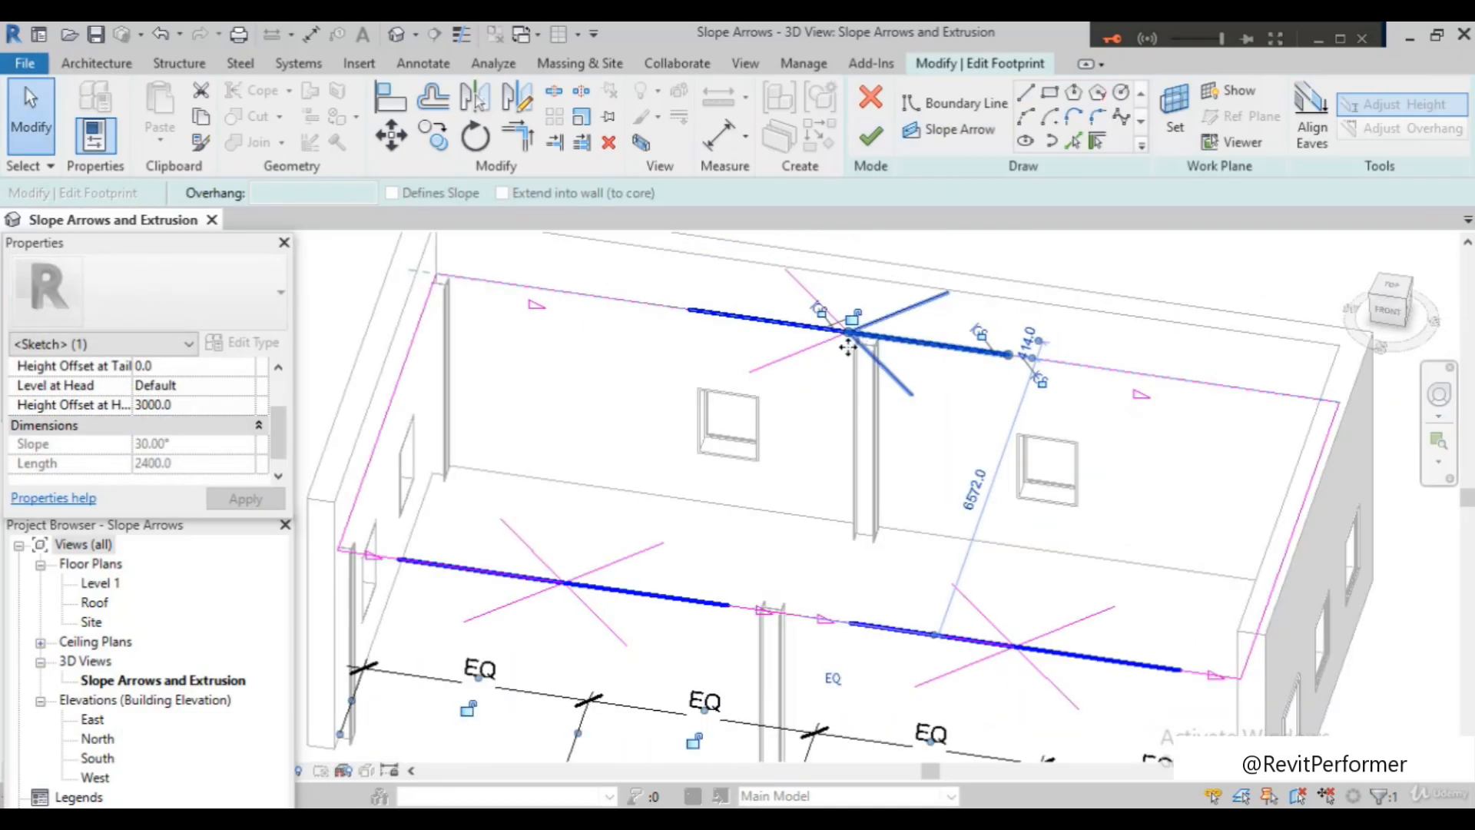
Set the height offset at head of the rear boundary's left slope arrow to 150 mm
scroll(849, 332, up, 4)
scroll(643, 406, down, 2)
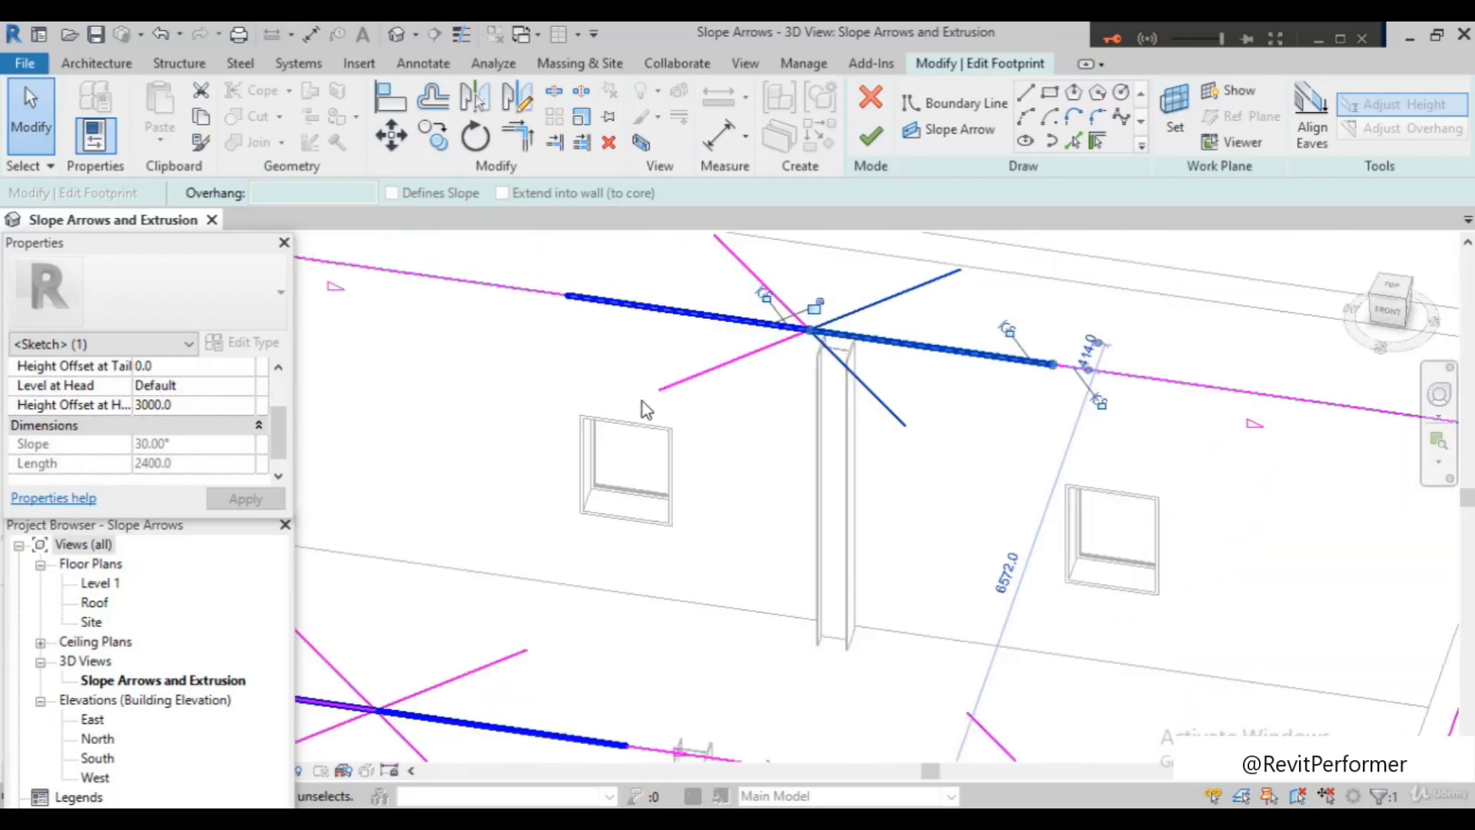
scroll(762, 418, down, 2)
scroll(671, 440, up, 2)
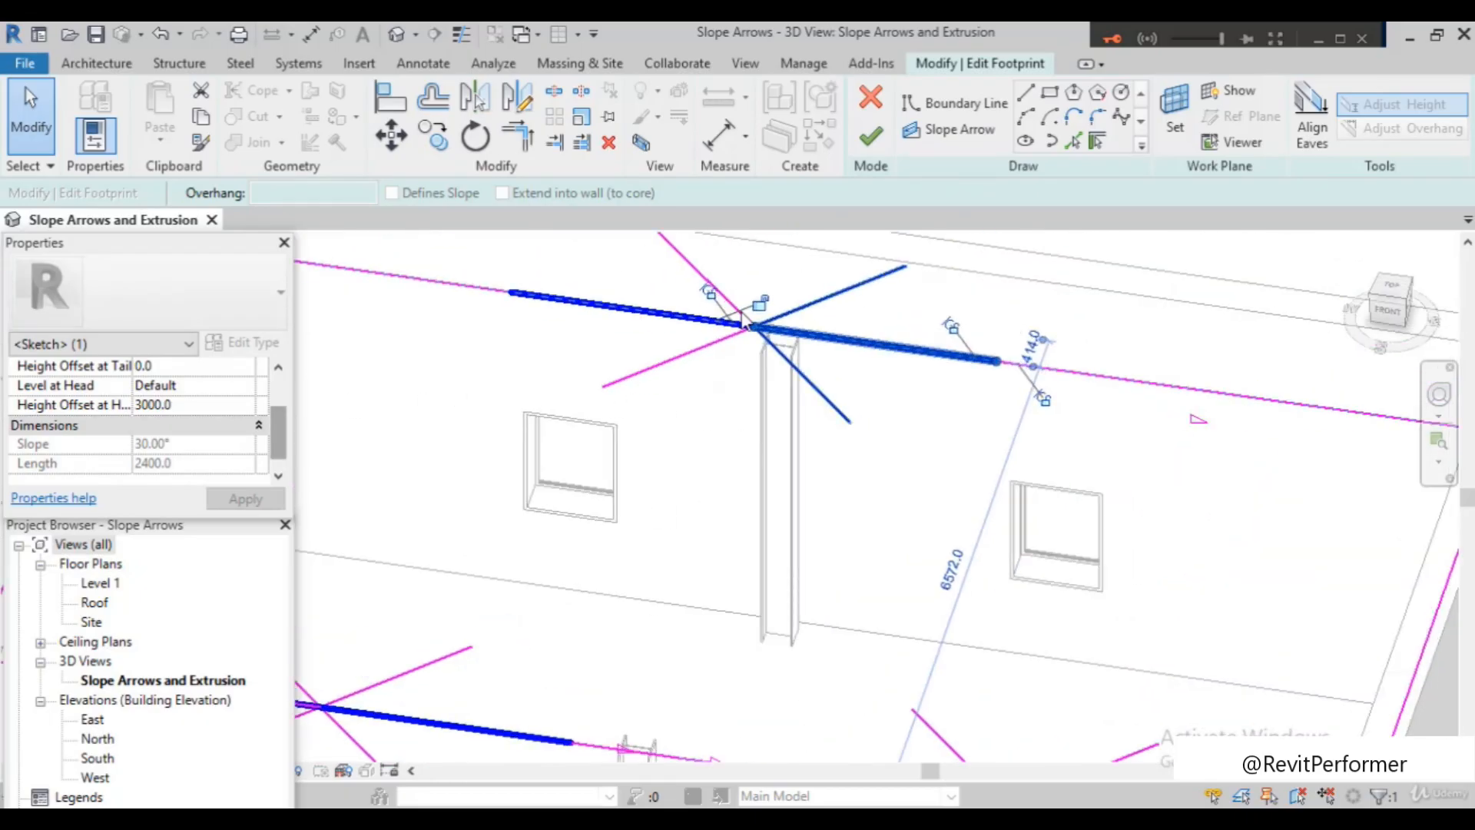
scroll(657, 404, up, 1)
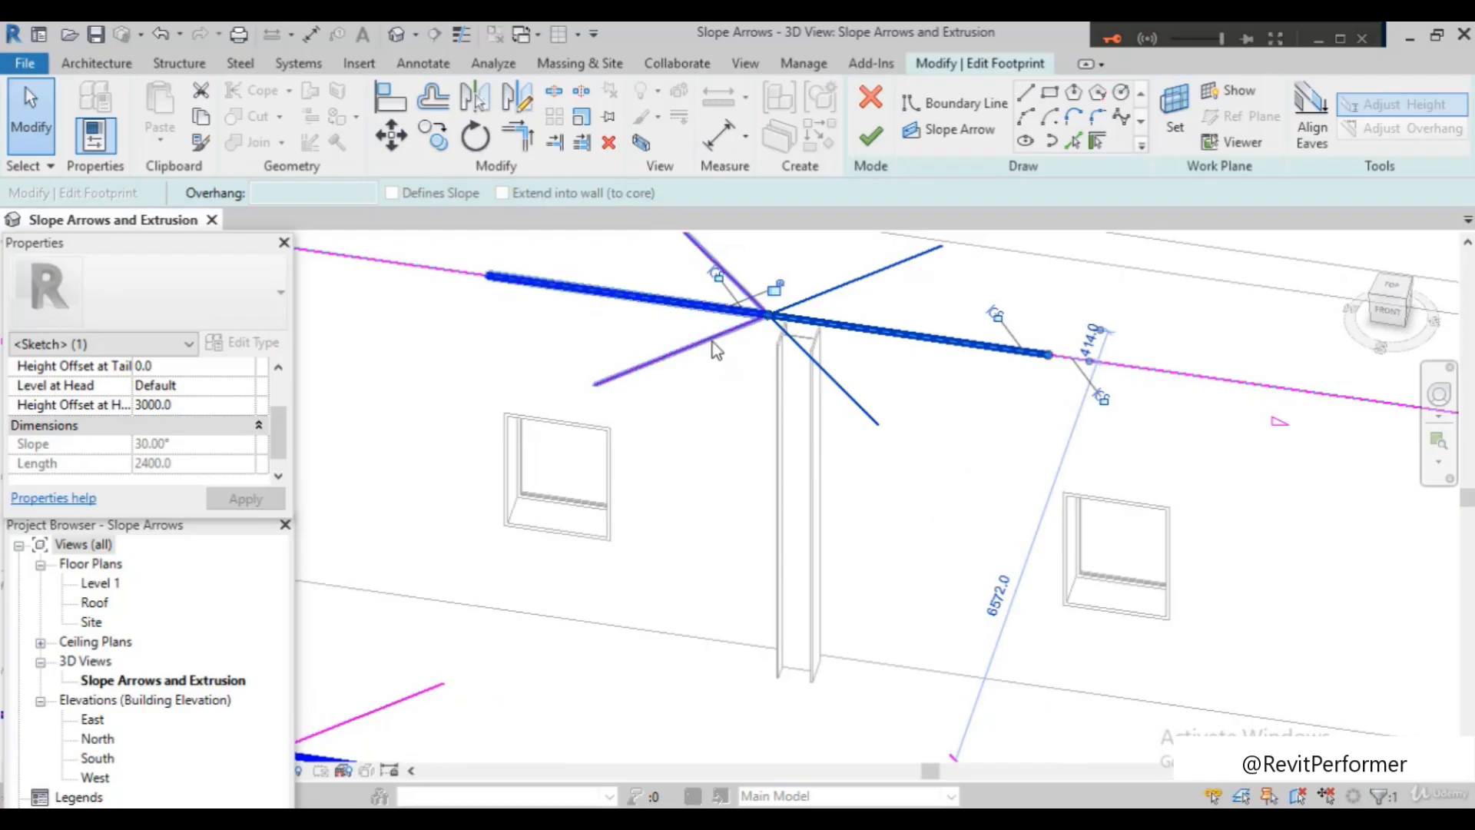
click(705, 348)
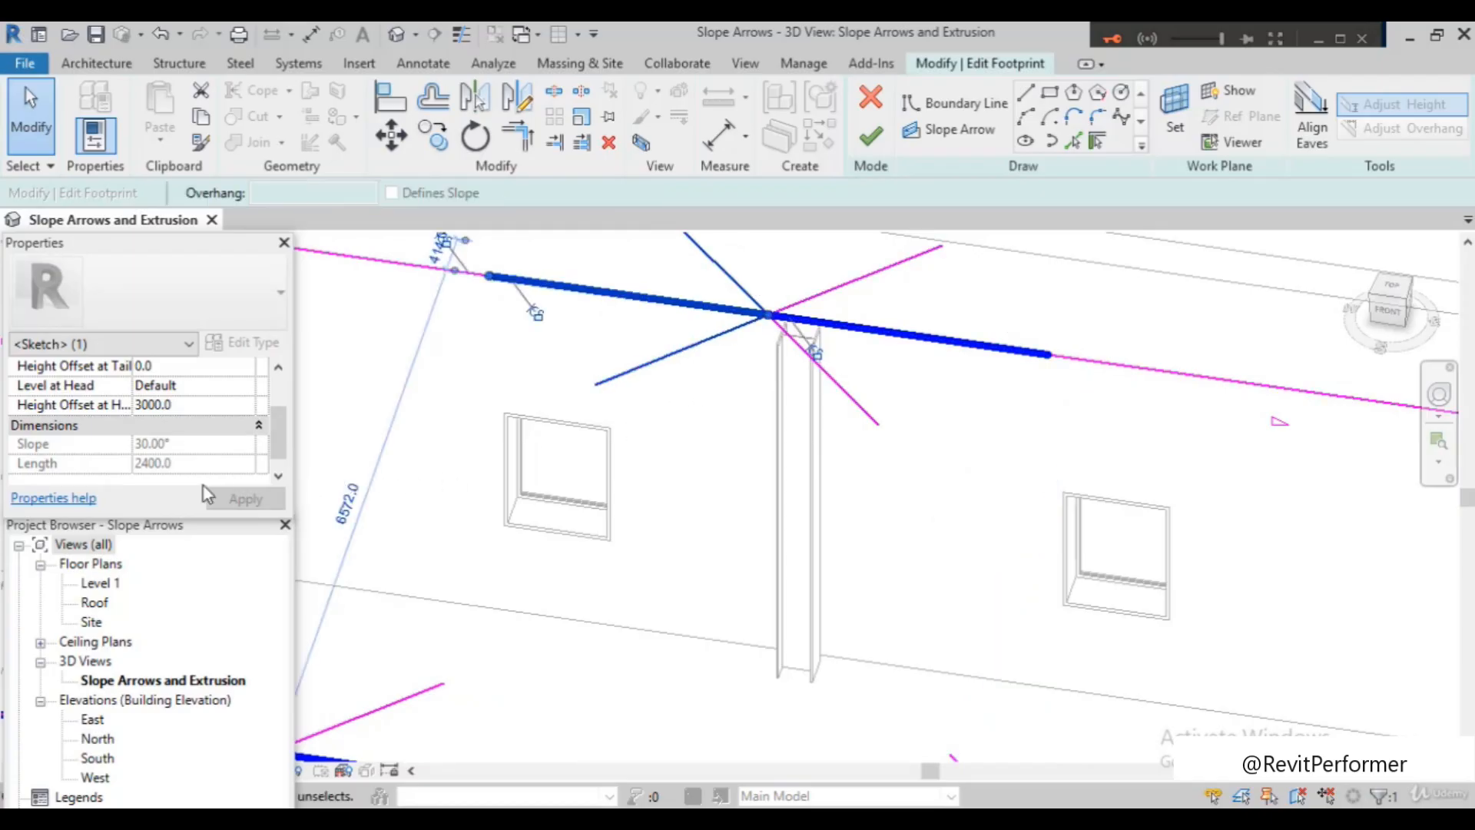
scroll(183, 466, down, 1)
scroll(183, 465, up, 1)
click(187, 443)
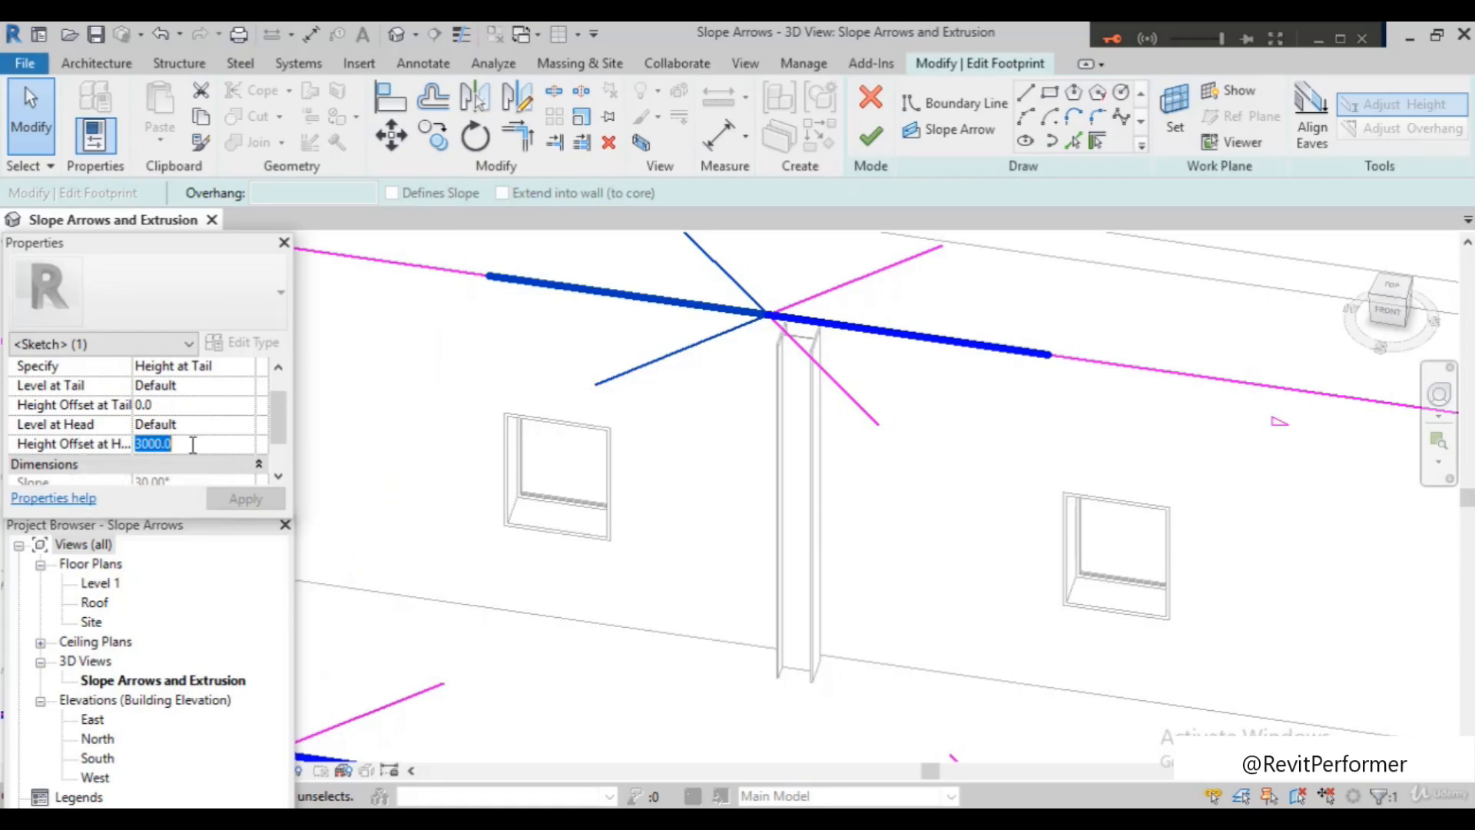
text(150)
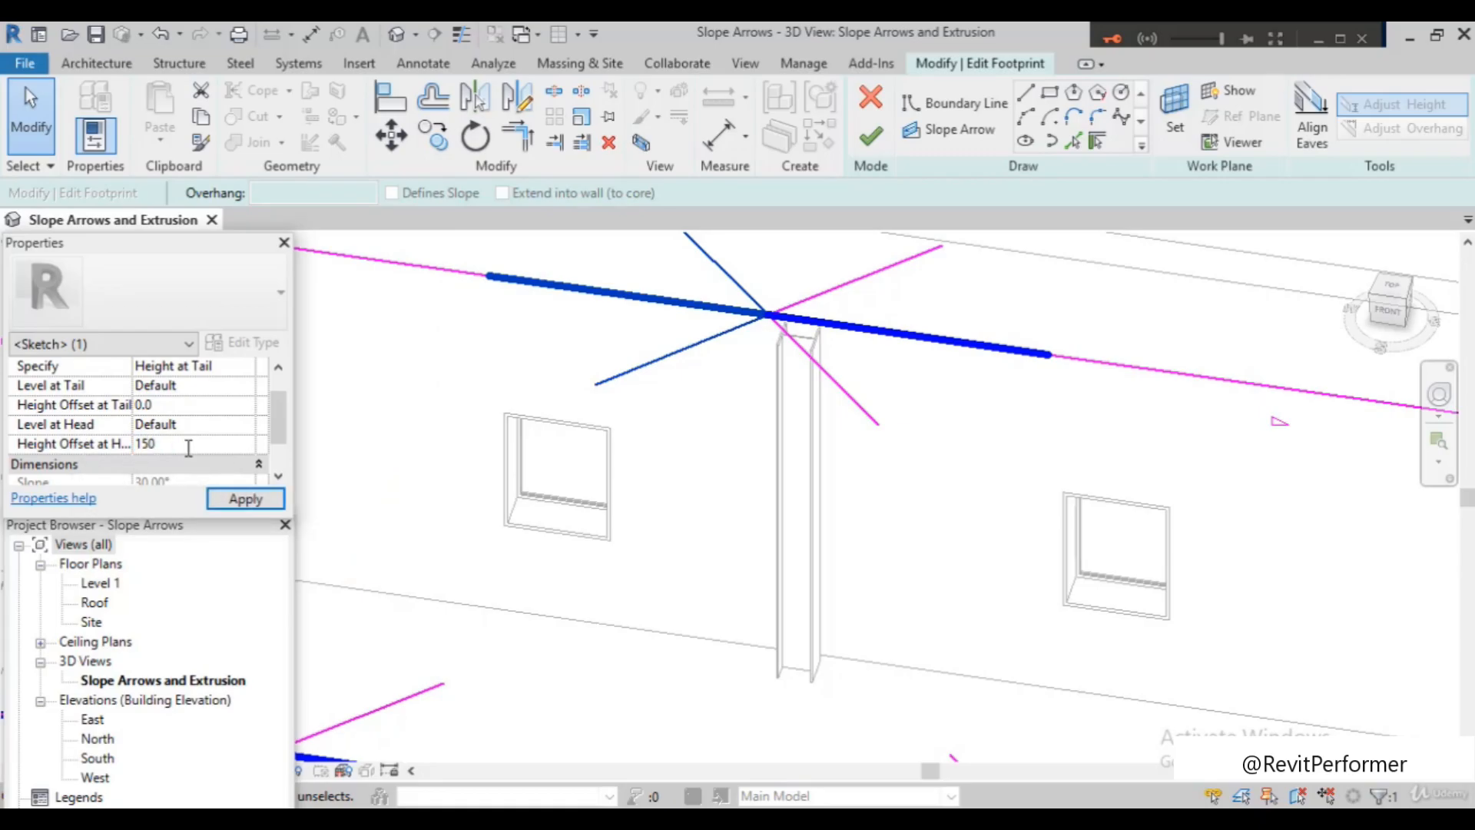
click(245, 501)
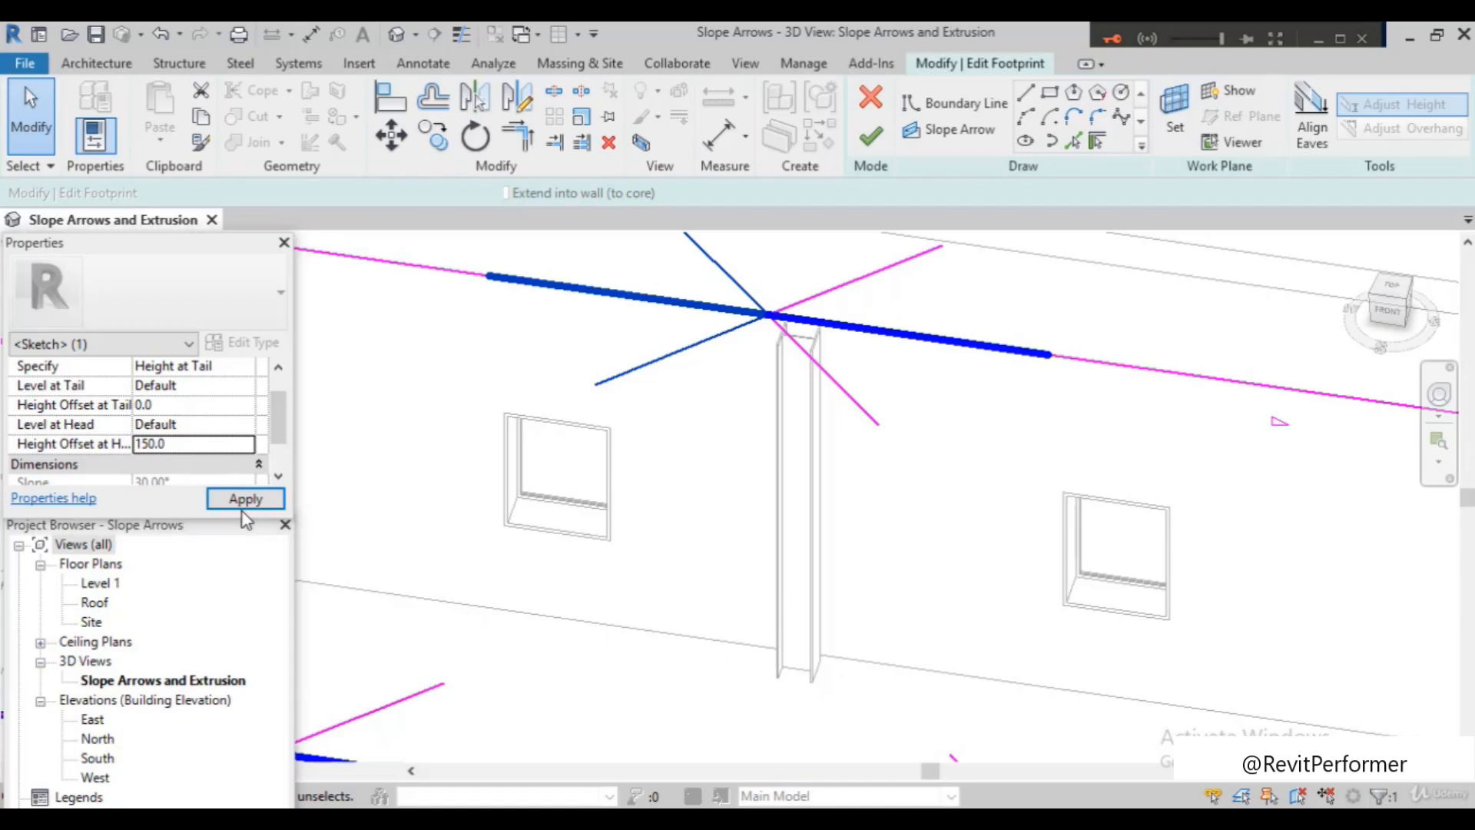
Set the height offset at head of the rear boundary's right slope arrow to 150 mm and deselect it
click(829, 295)
click(183, 444)
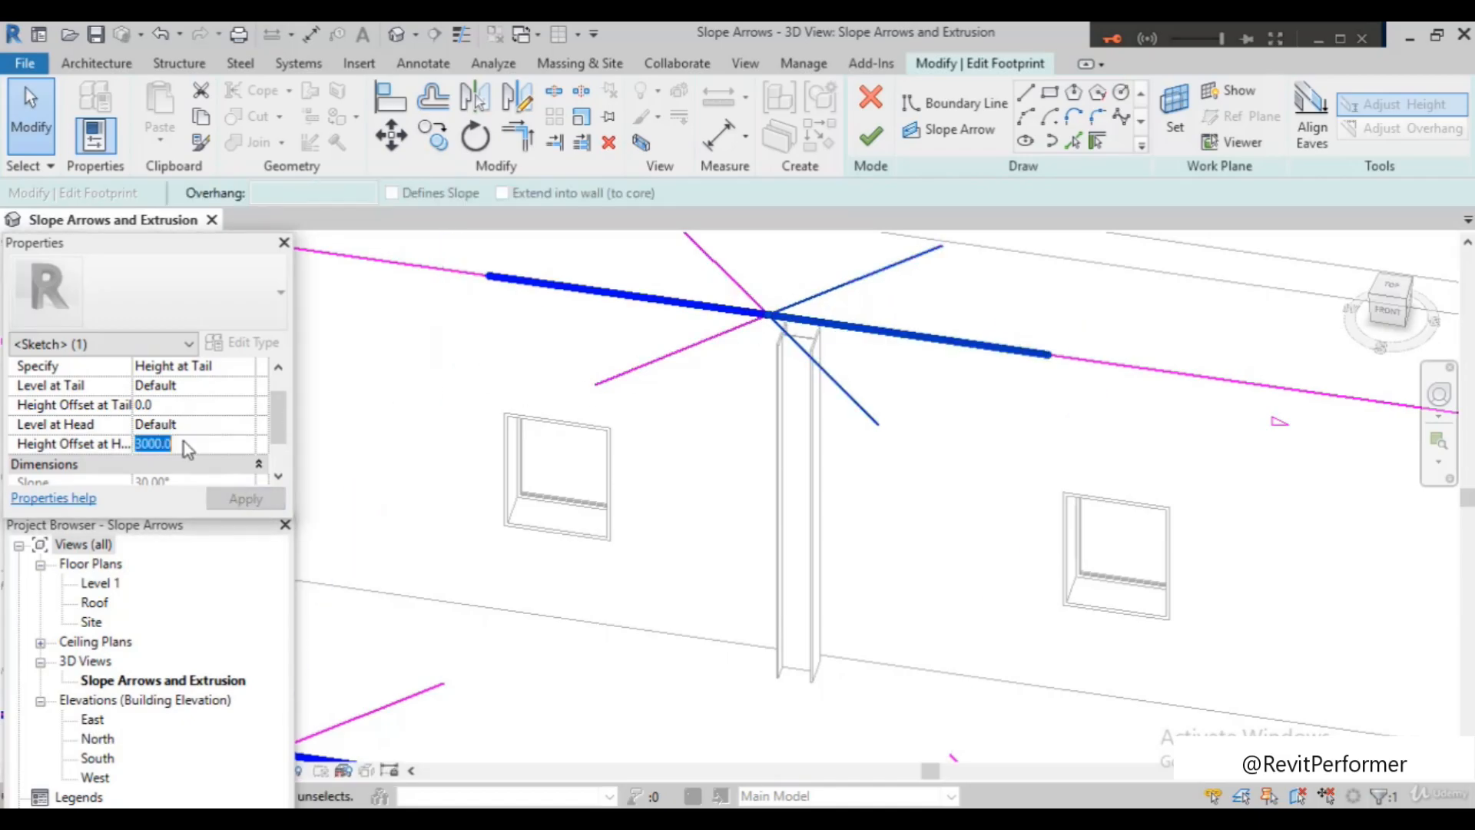
text(150)
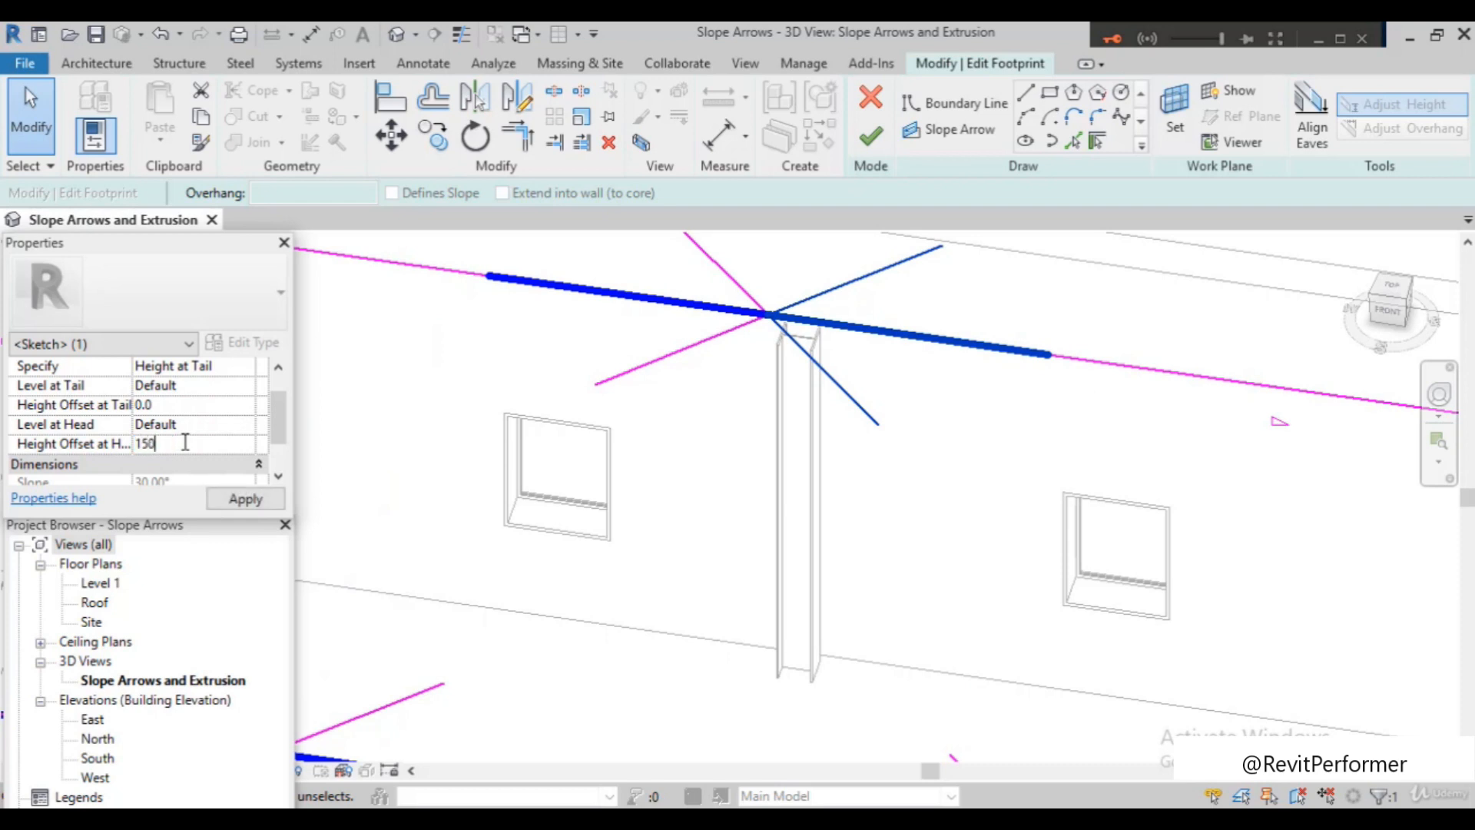
key(Return)
scroll(960, 332, down, 3)
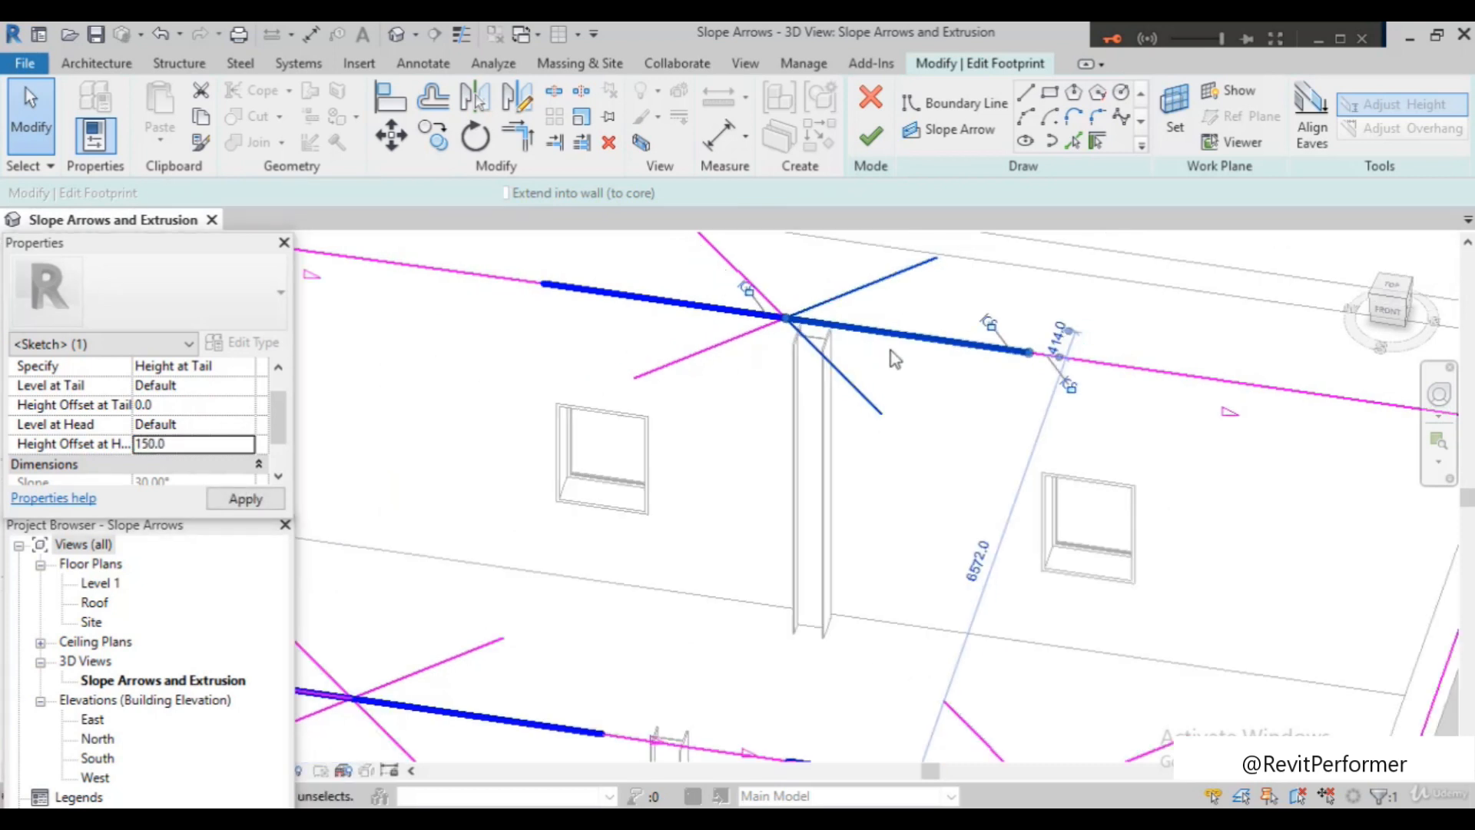
scroll(1005, 323, down, 2)
click(1160, 258)
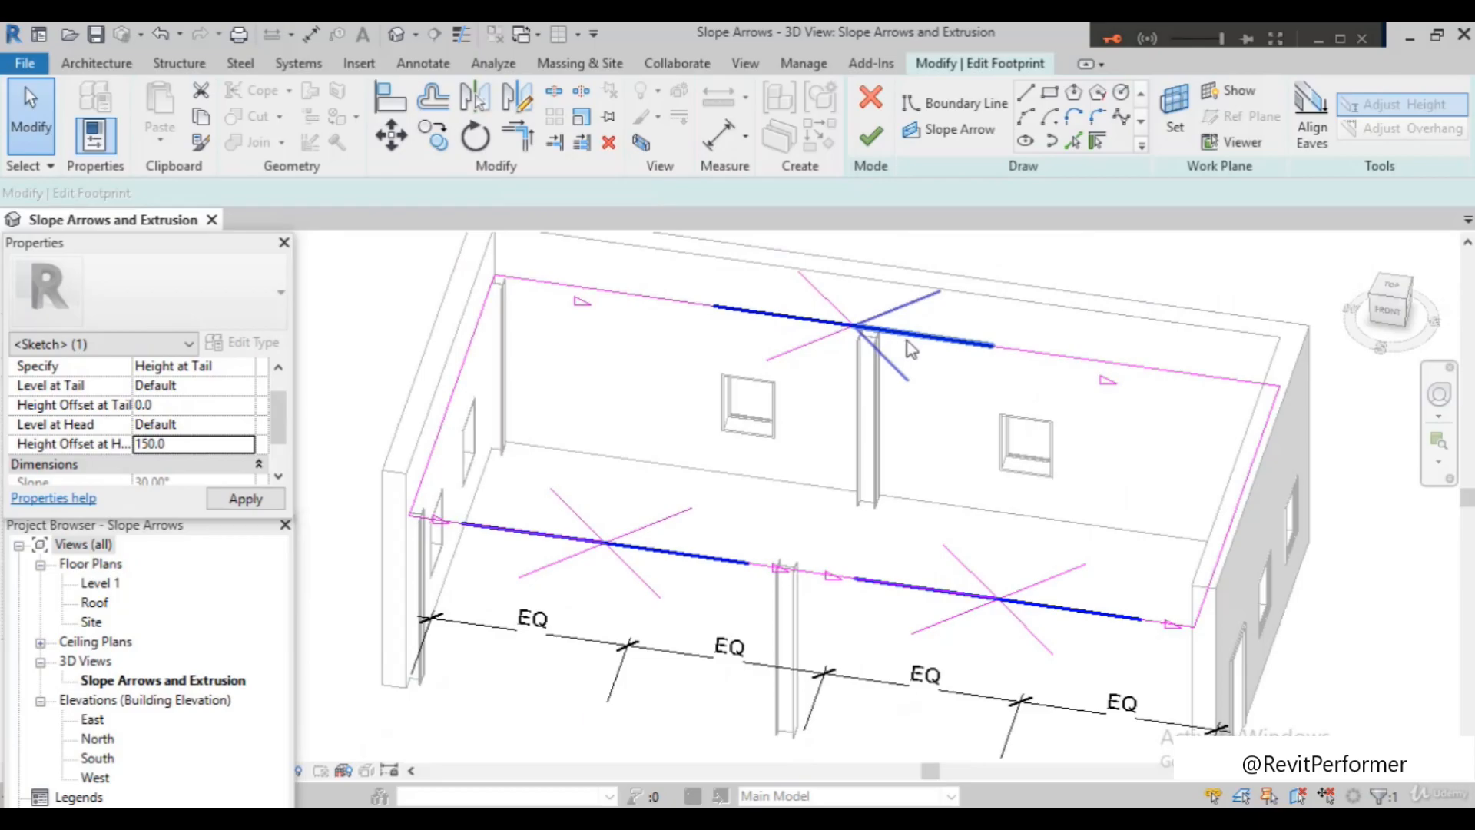
Finish editing the roof footprint and deselect the roof
scroll(908, 332, up, 3)
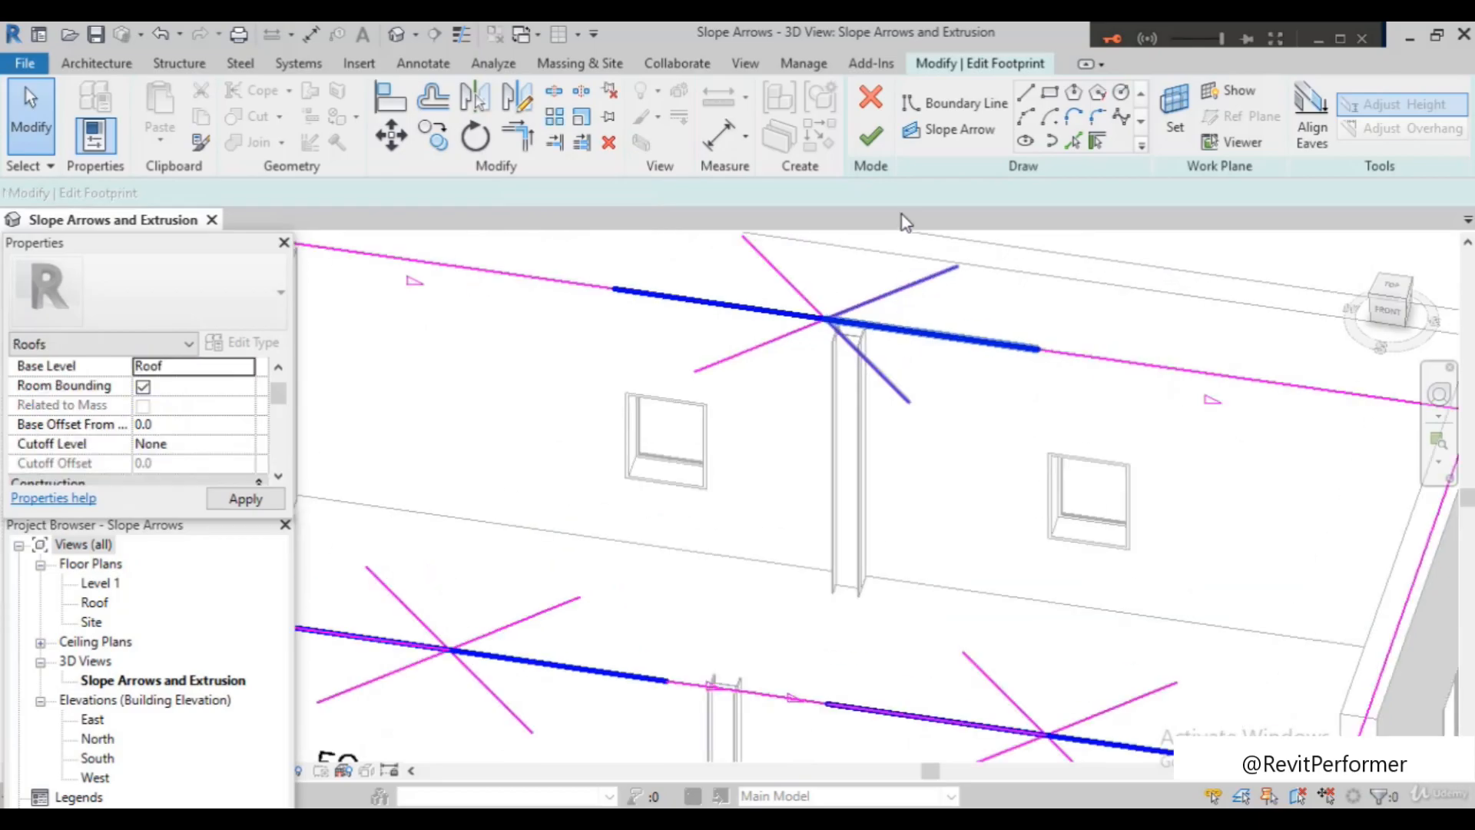
click(876, 143)
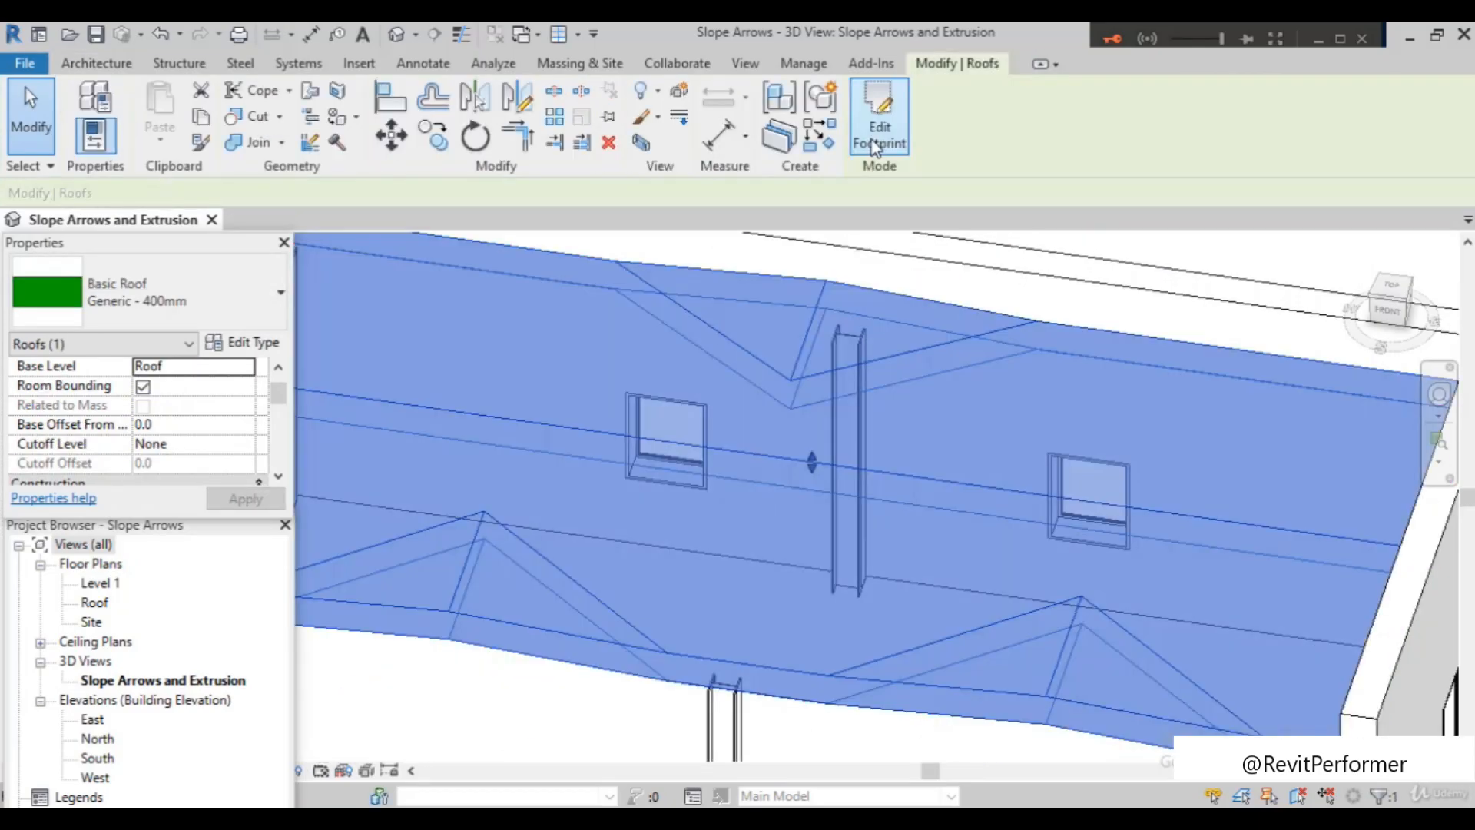
scroll(838, 366, down, 5)
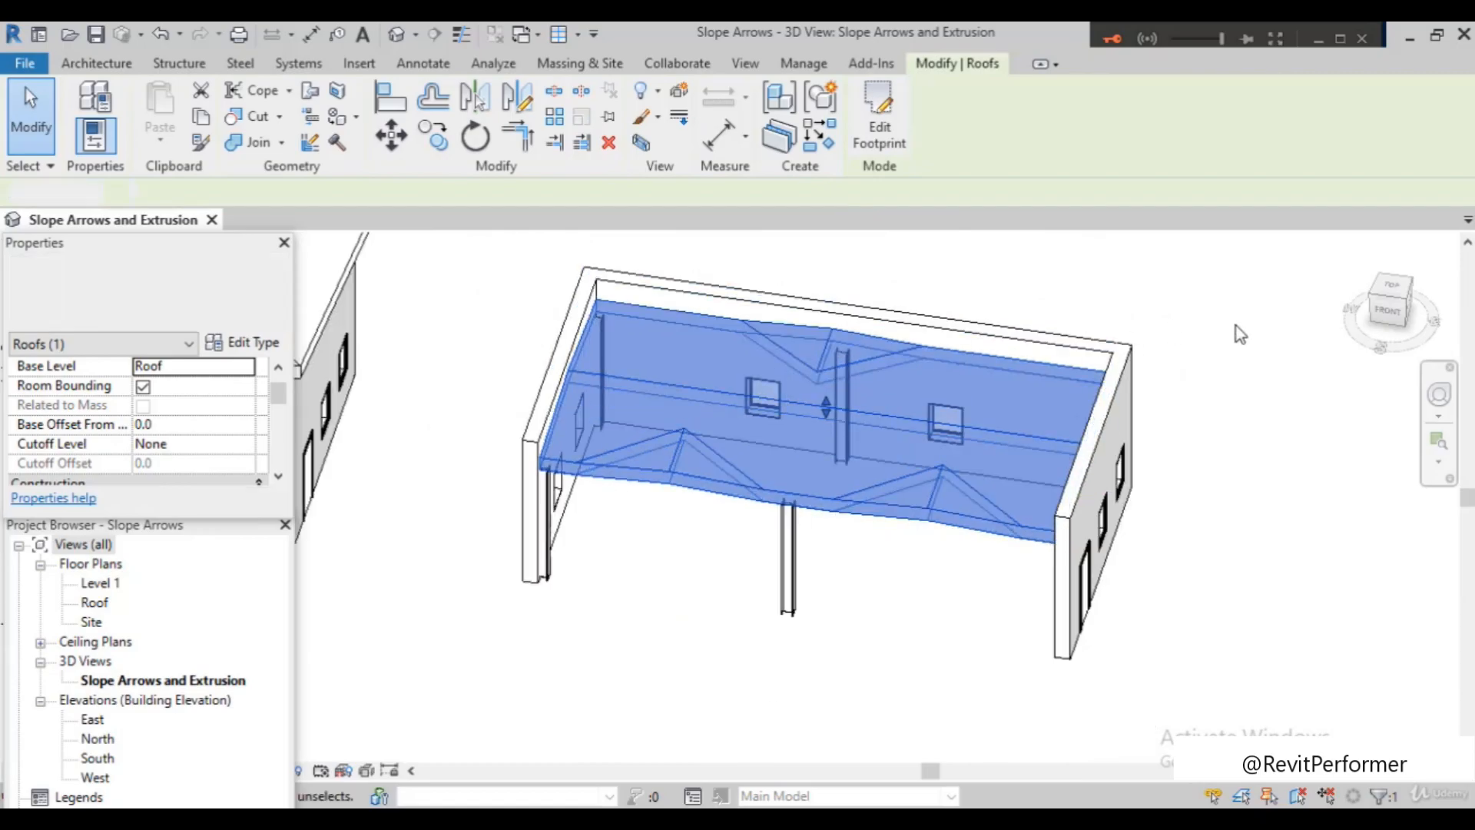
click(1176, 340)
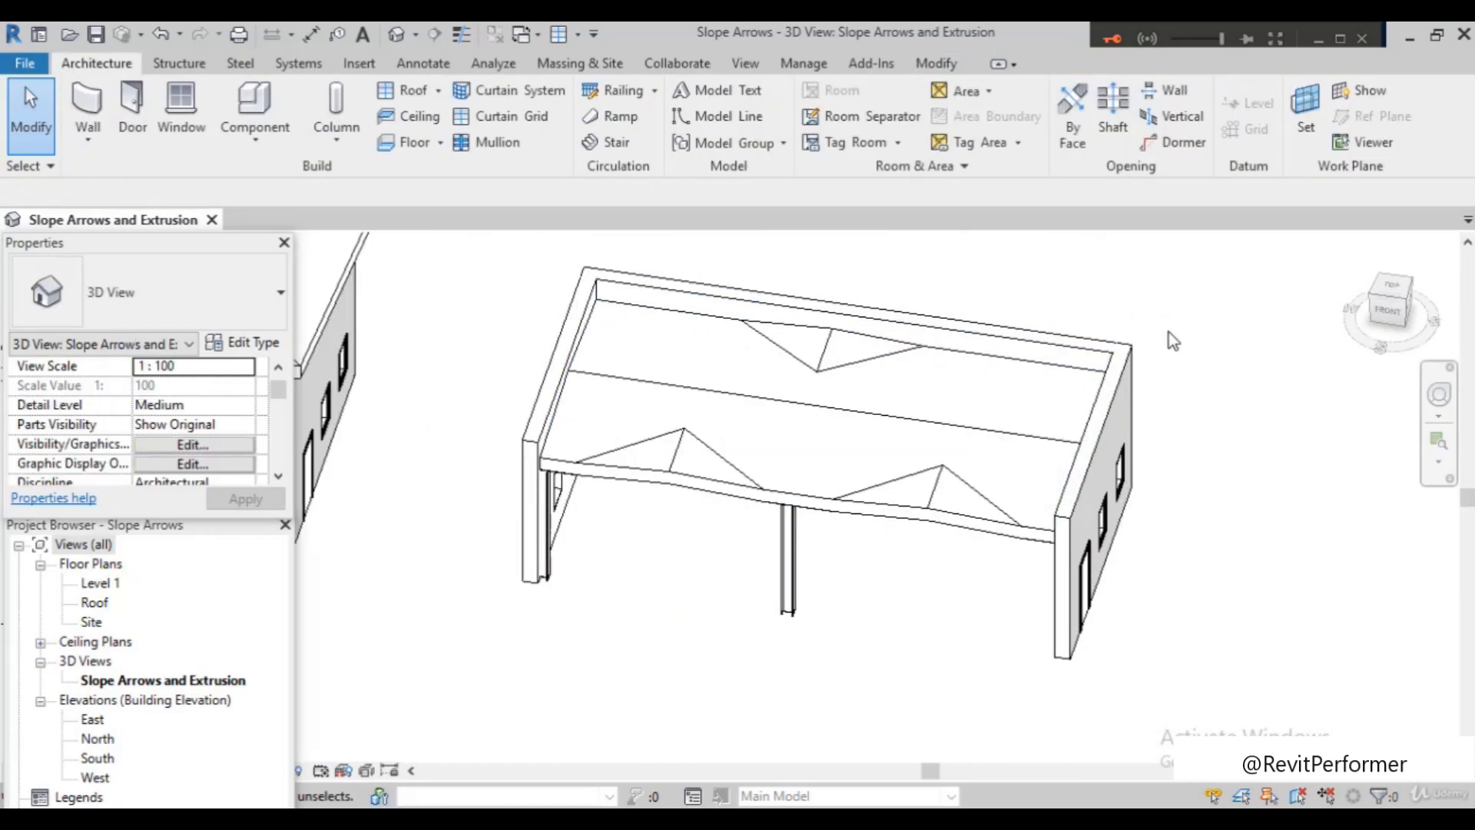
Inspect the reshaped parapet roof and reopen its footprint for editing
scroll(850, 422, up, 2)
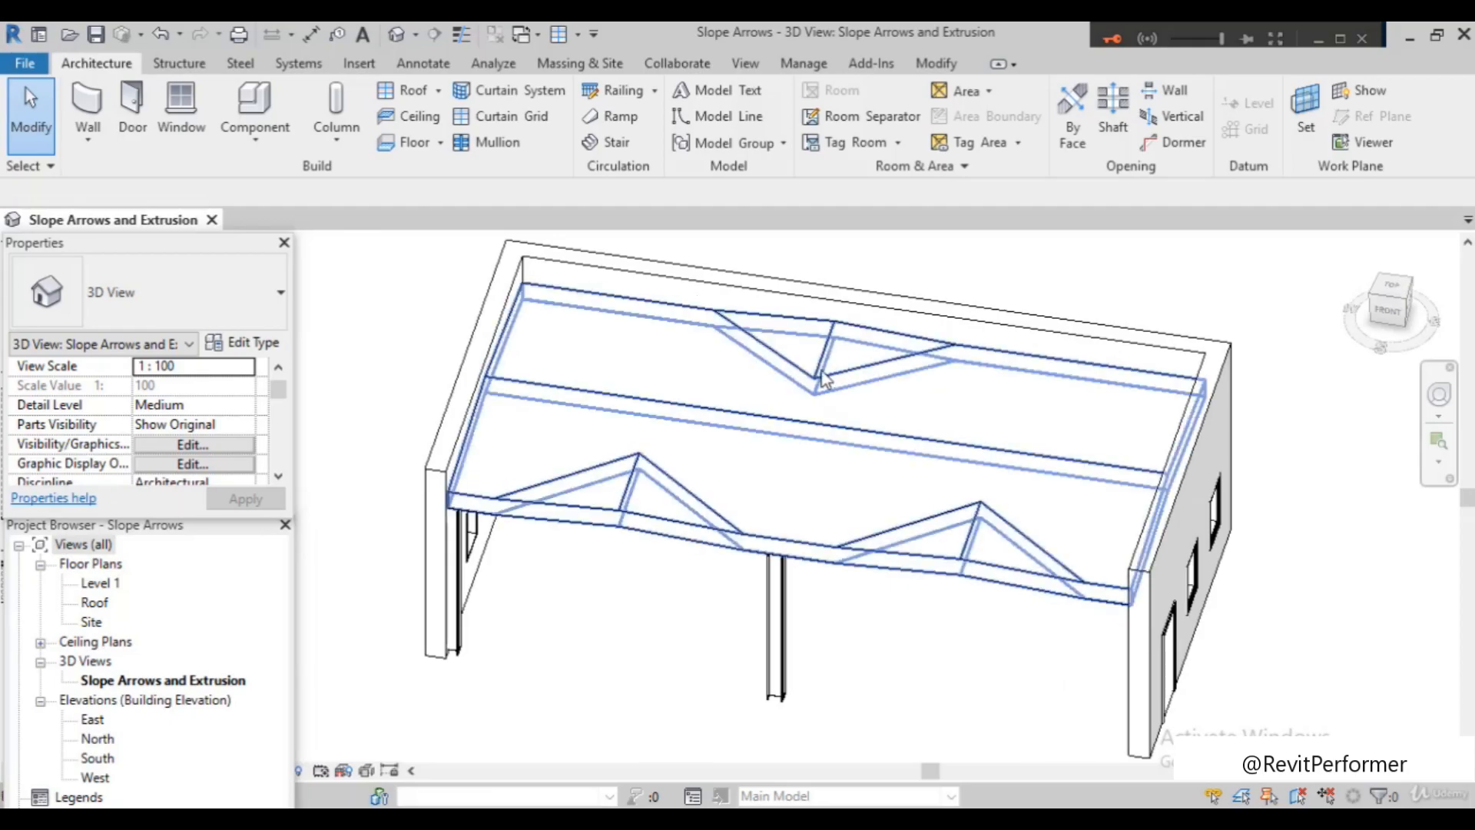
scroll(825, 423, up, 2)
scroll(738, 399, down, 3)
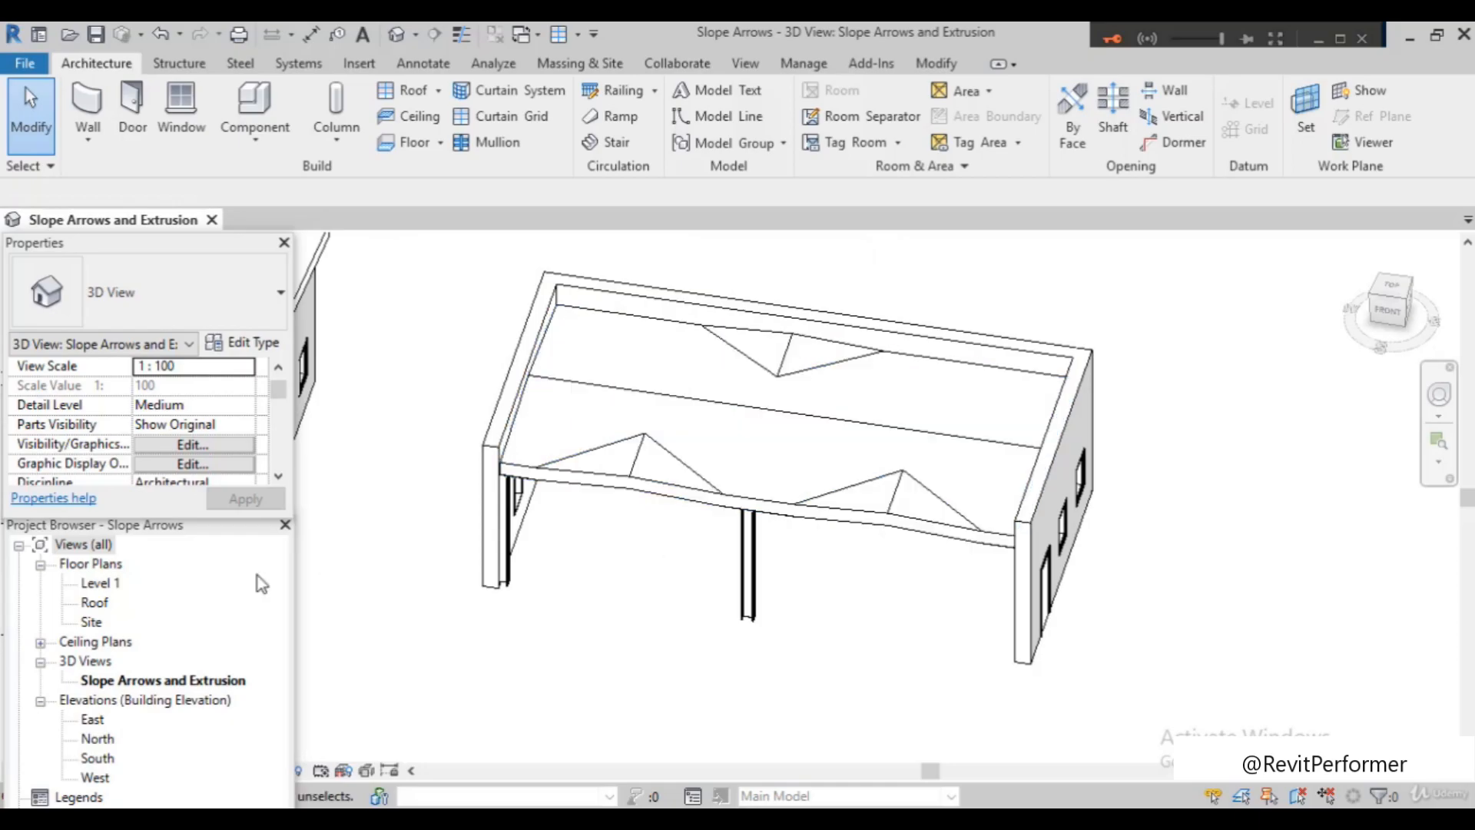
scroll(134, 382, up, 1)
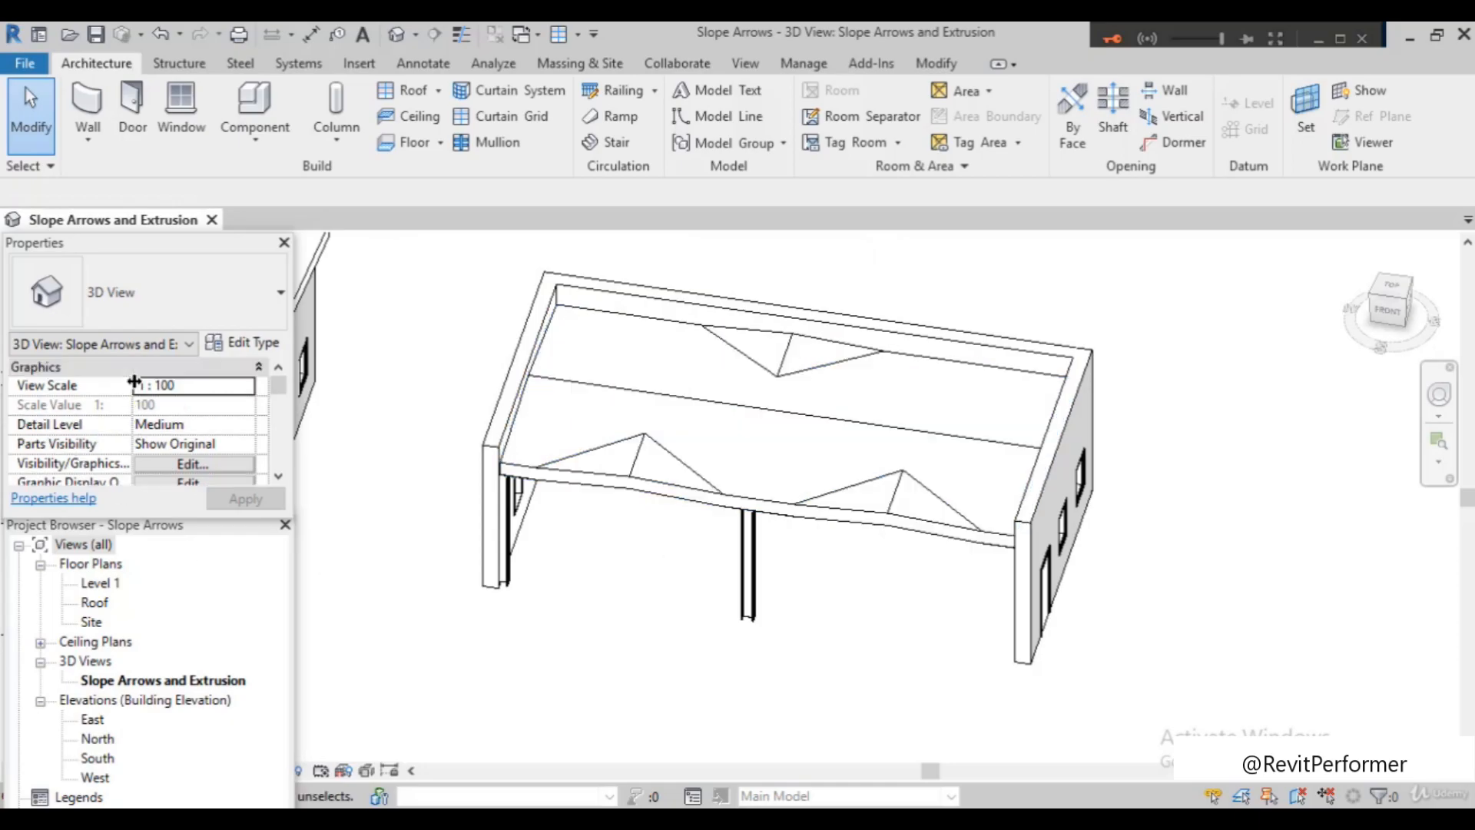
click(810, 375)
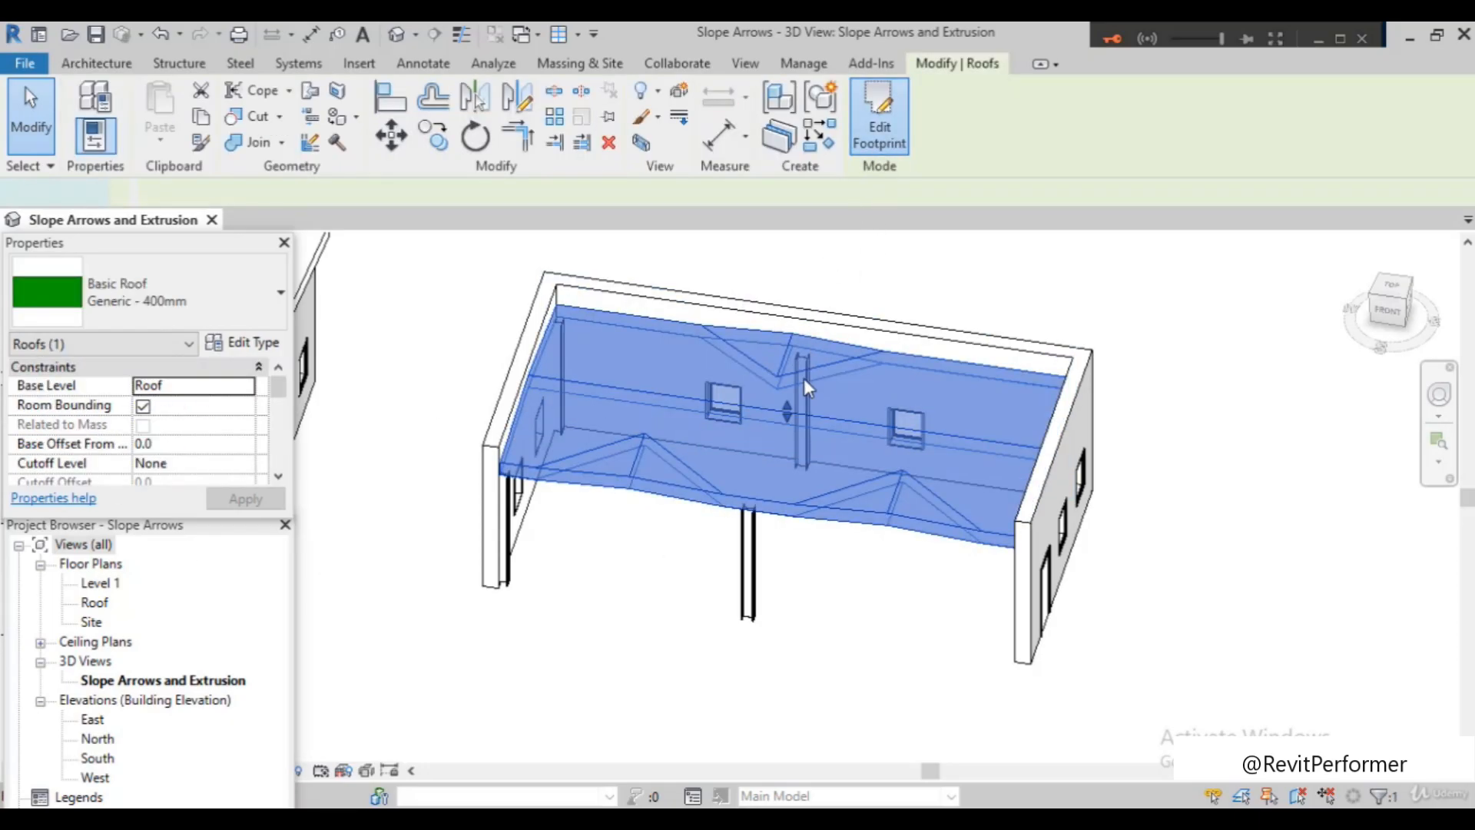
double_click(803, 378)
scroll(195, 457, down, 2)
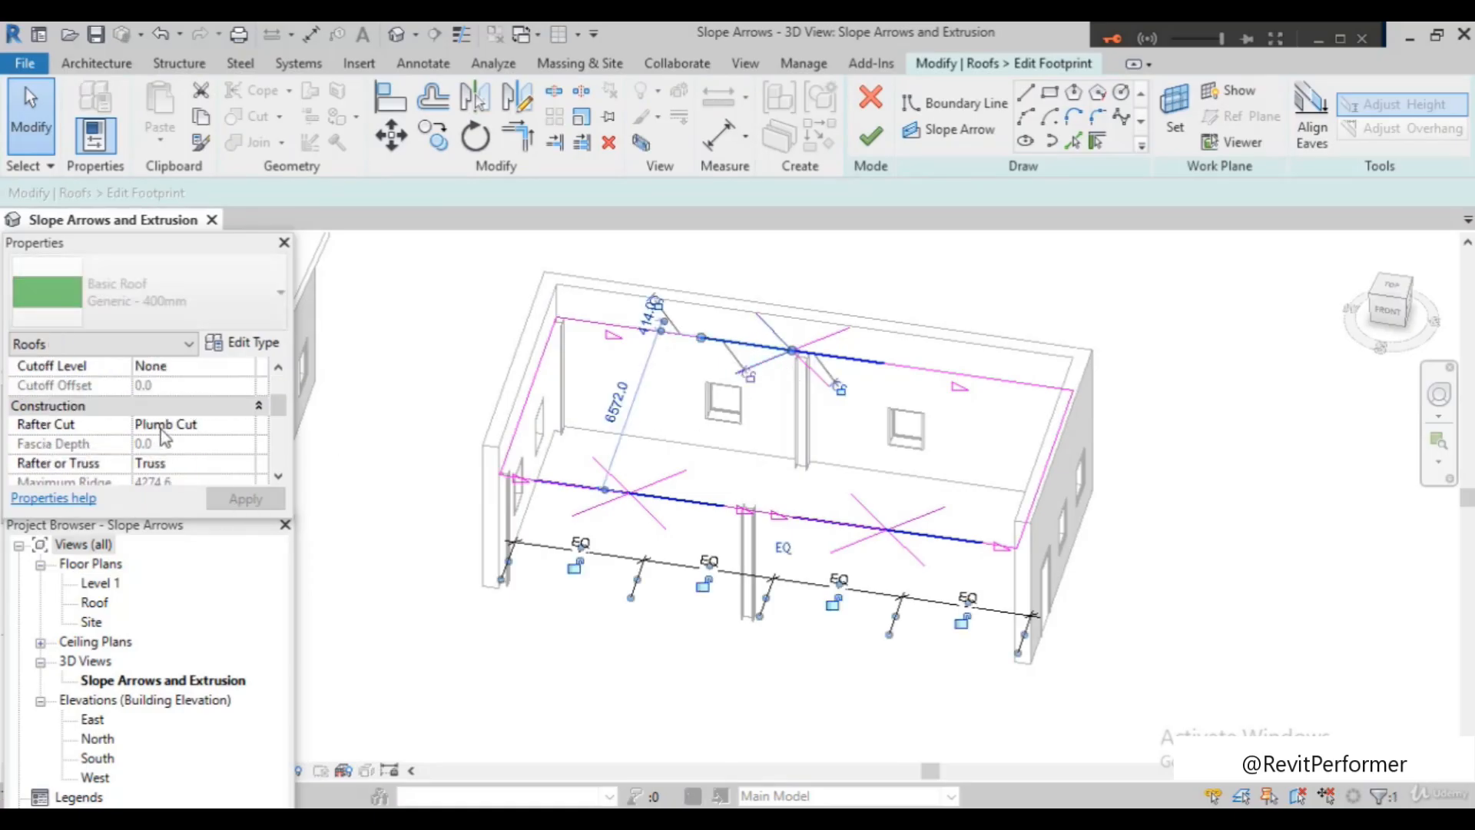
Review the height constraints of the slope arrow selected on the rear boundary and deselect it
scroll(165, 431, up, 2)
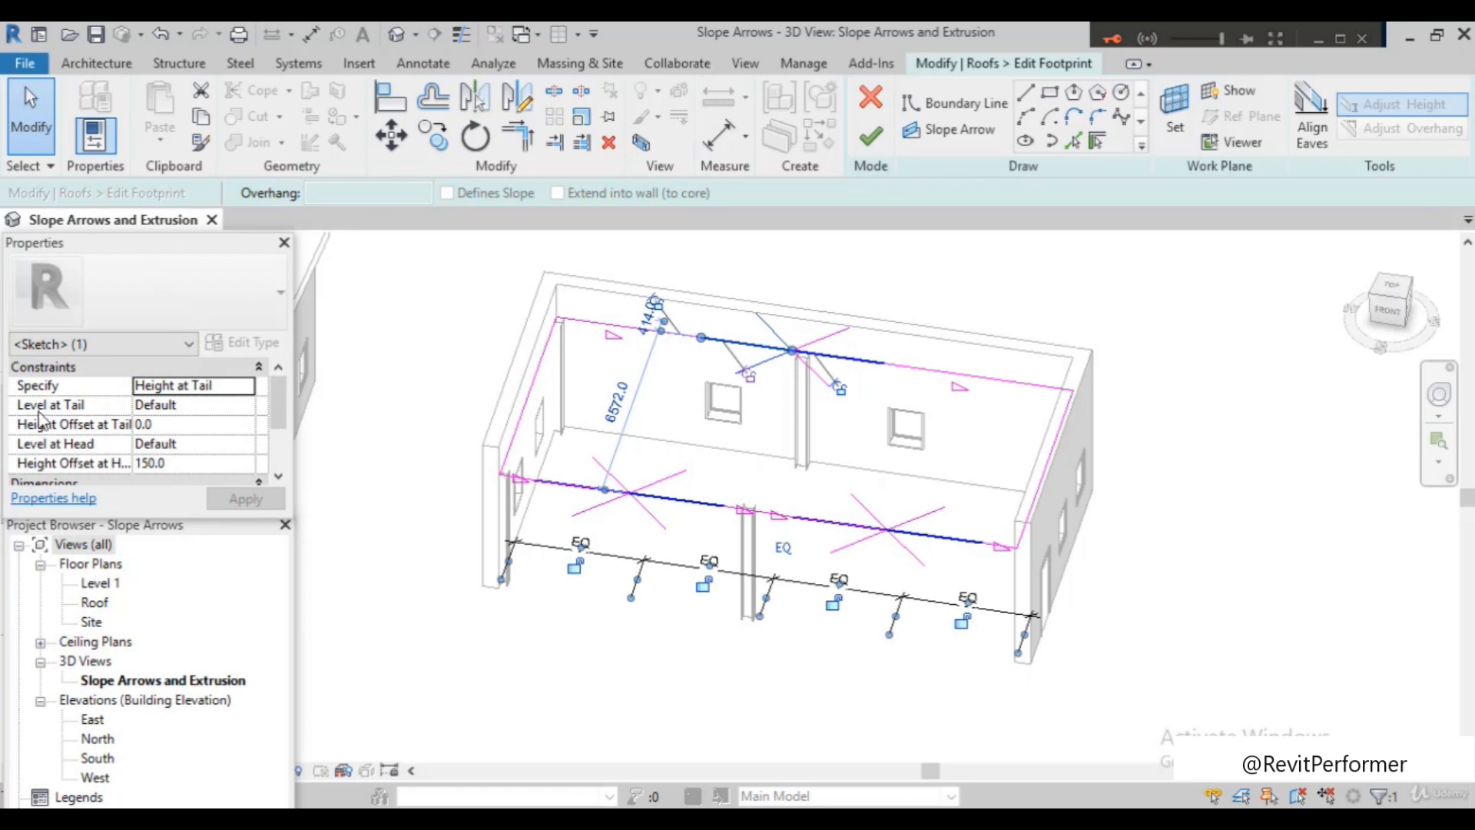
scroll(154, 461, down, 1)
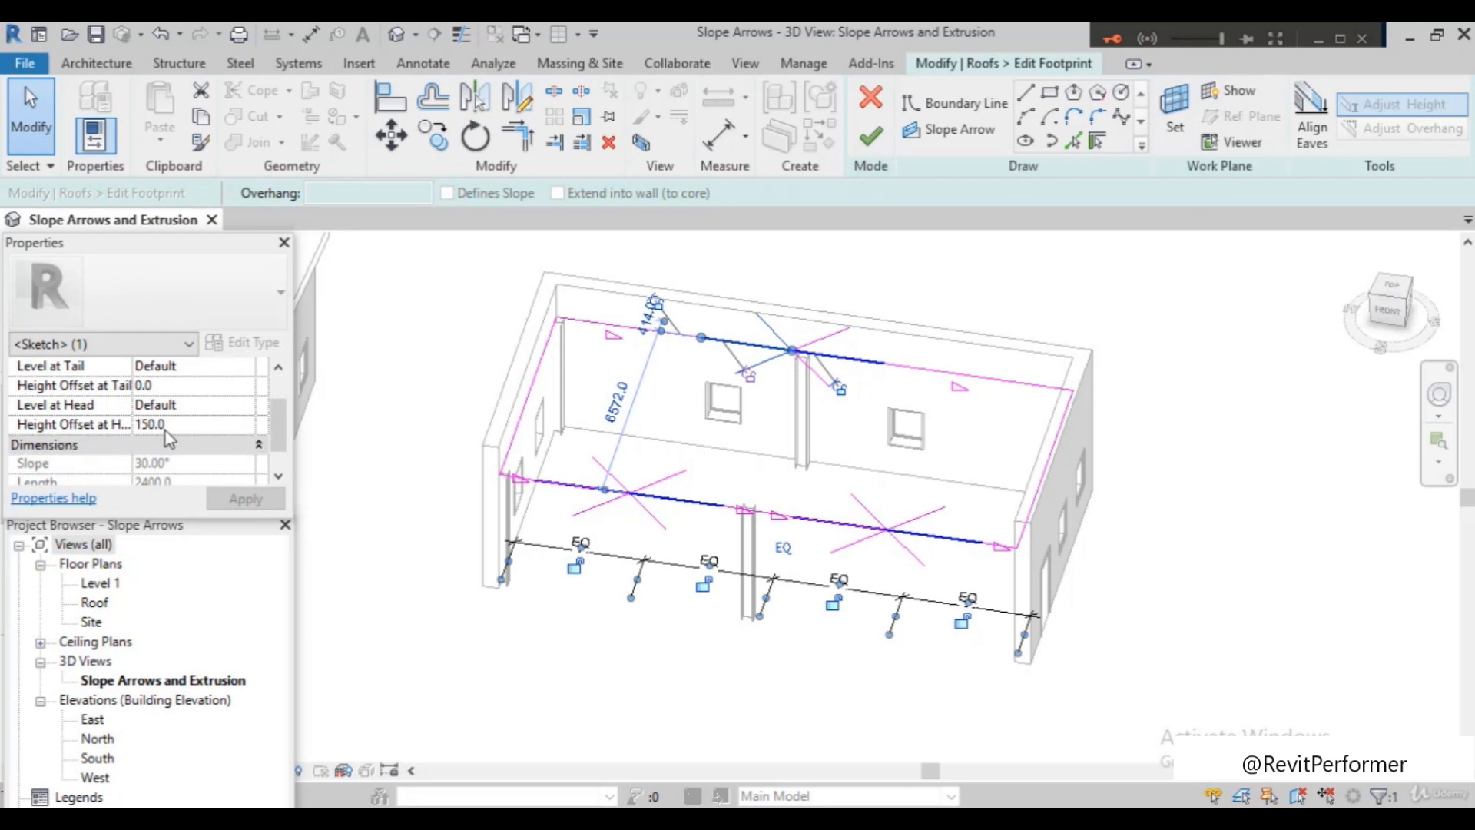
scroll(149, 438, up, 2)
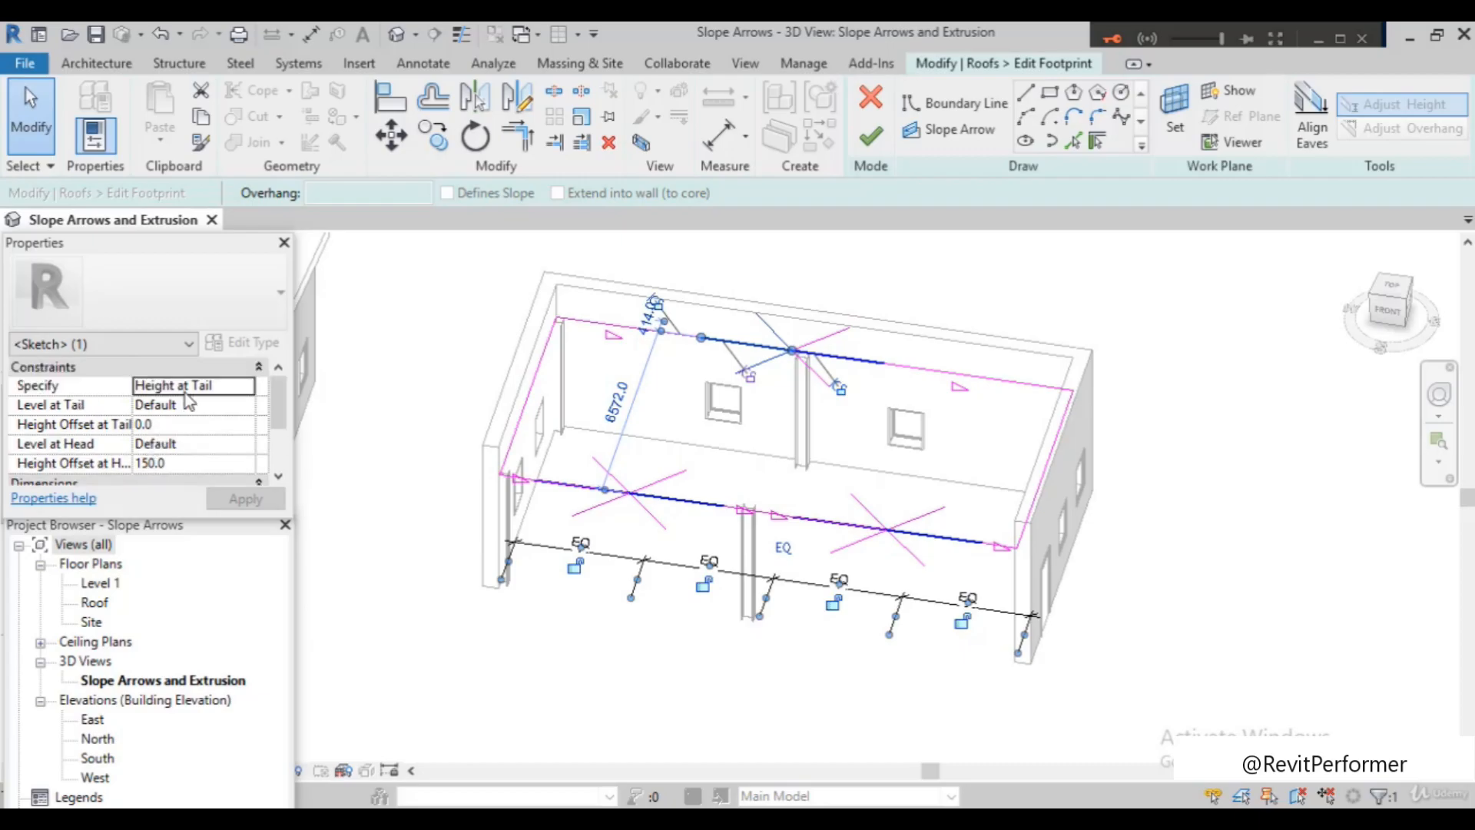
scroll(814, 412, up, 1)
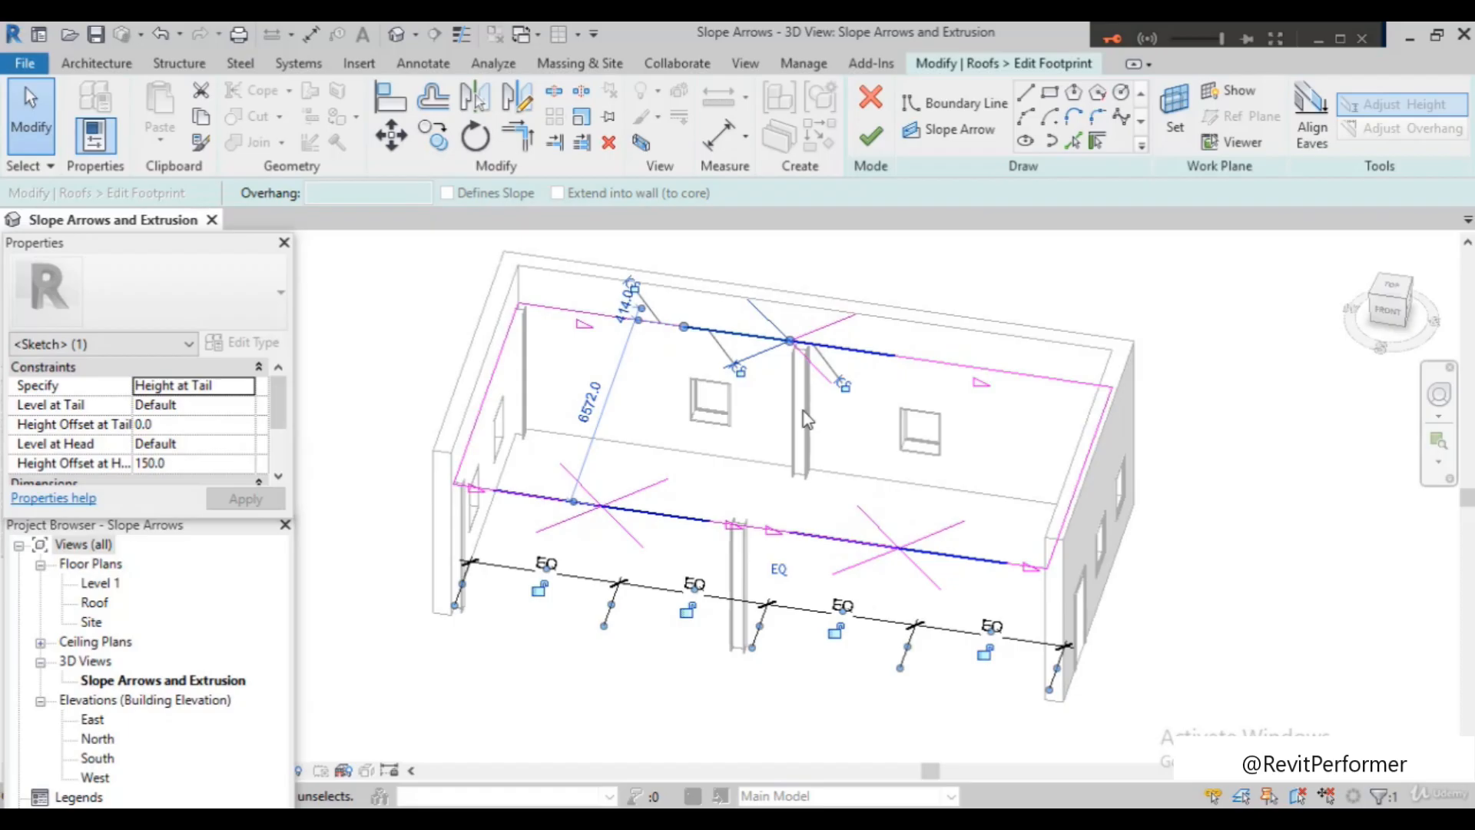
scroll(804, 485, down, 1)
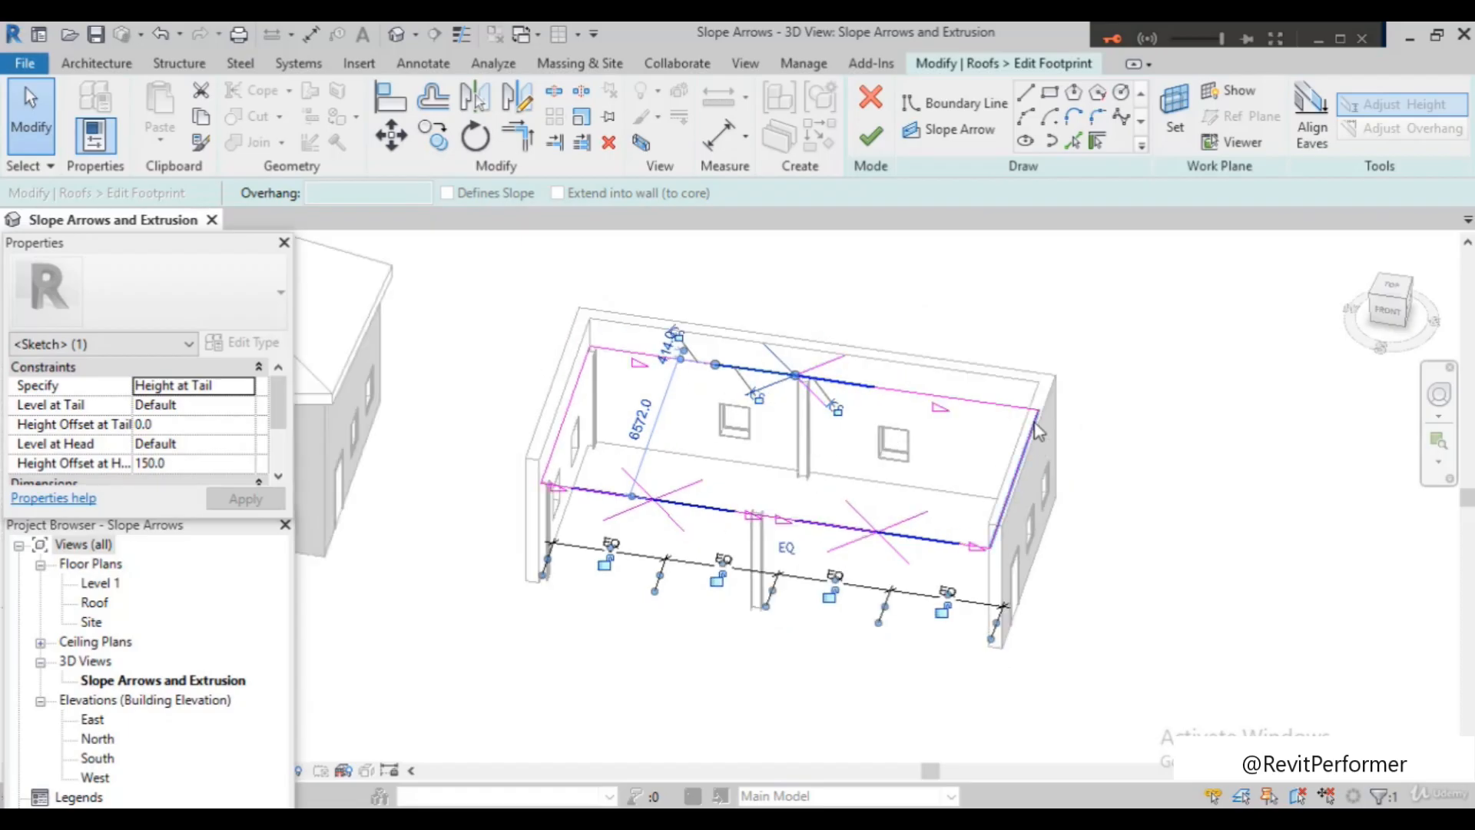
scroll(1033, 432, down, 1)
click(1172, 382)
scroll(960, 265, down, 3)
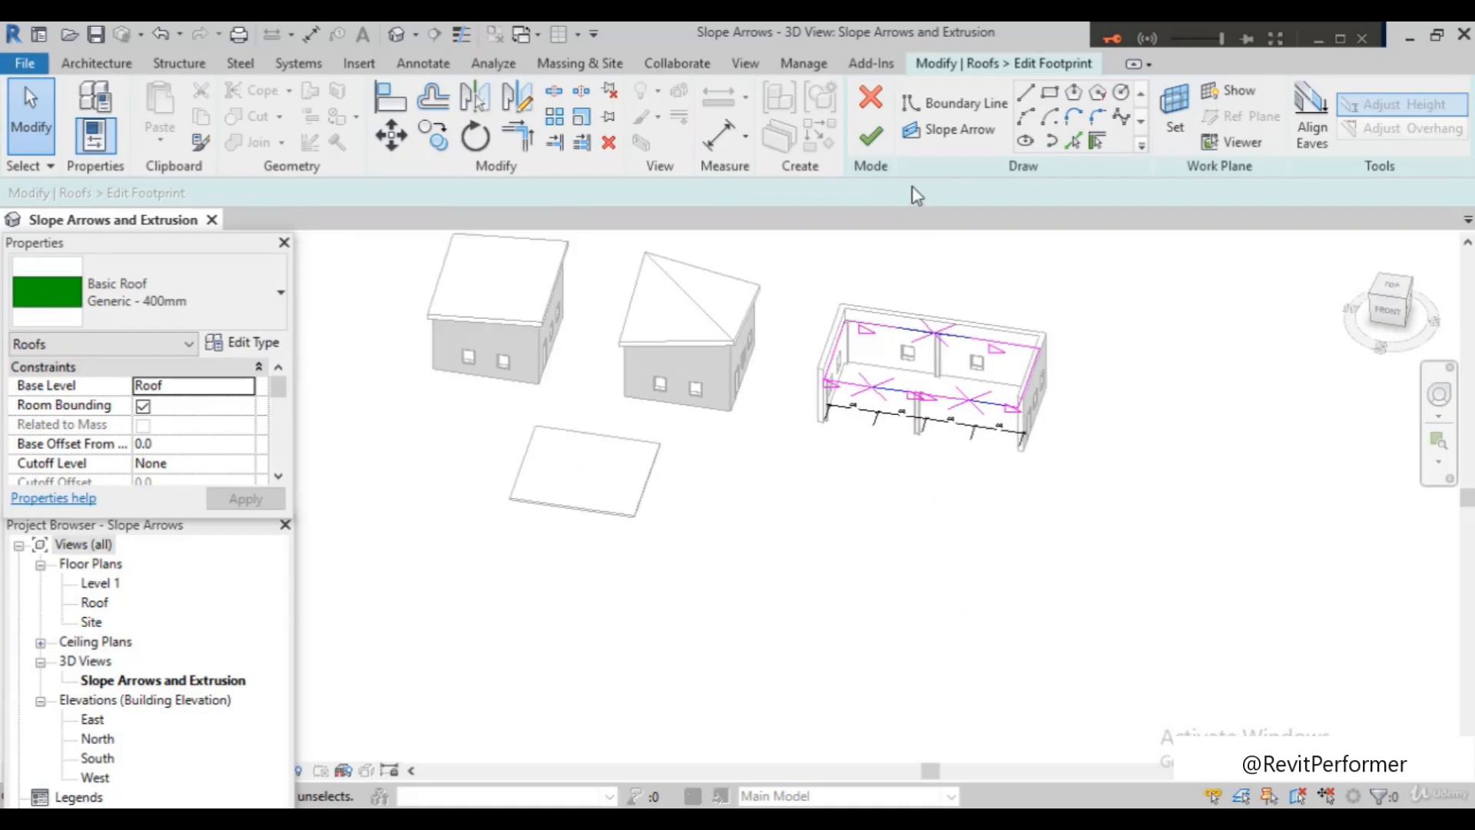
Finish editing the parapet roof's footprint and deselect the roof
click(871, 137)
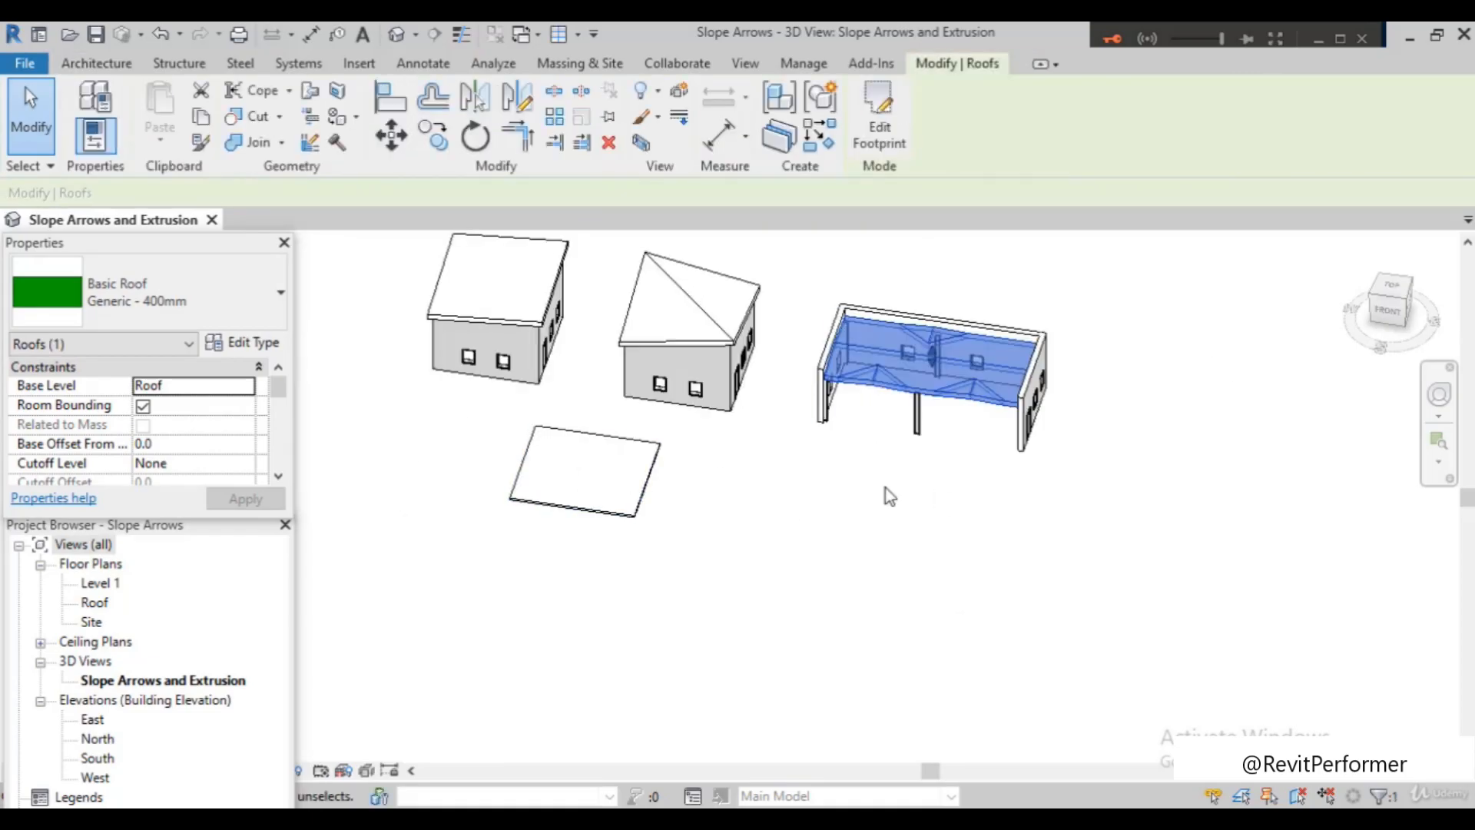
click(458, 632)
scroll(643, 541, up, 2)
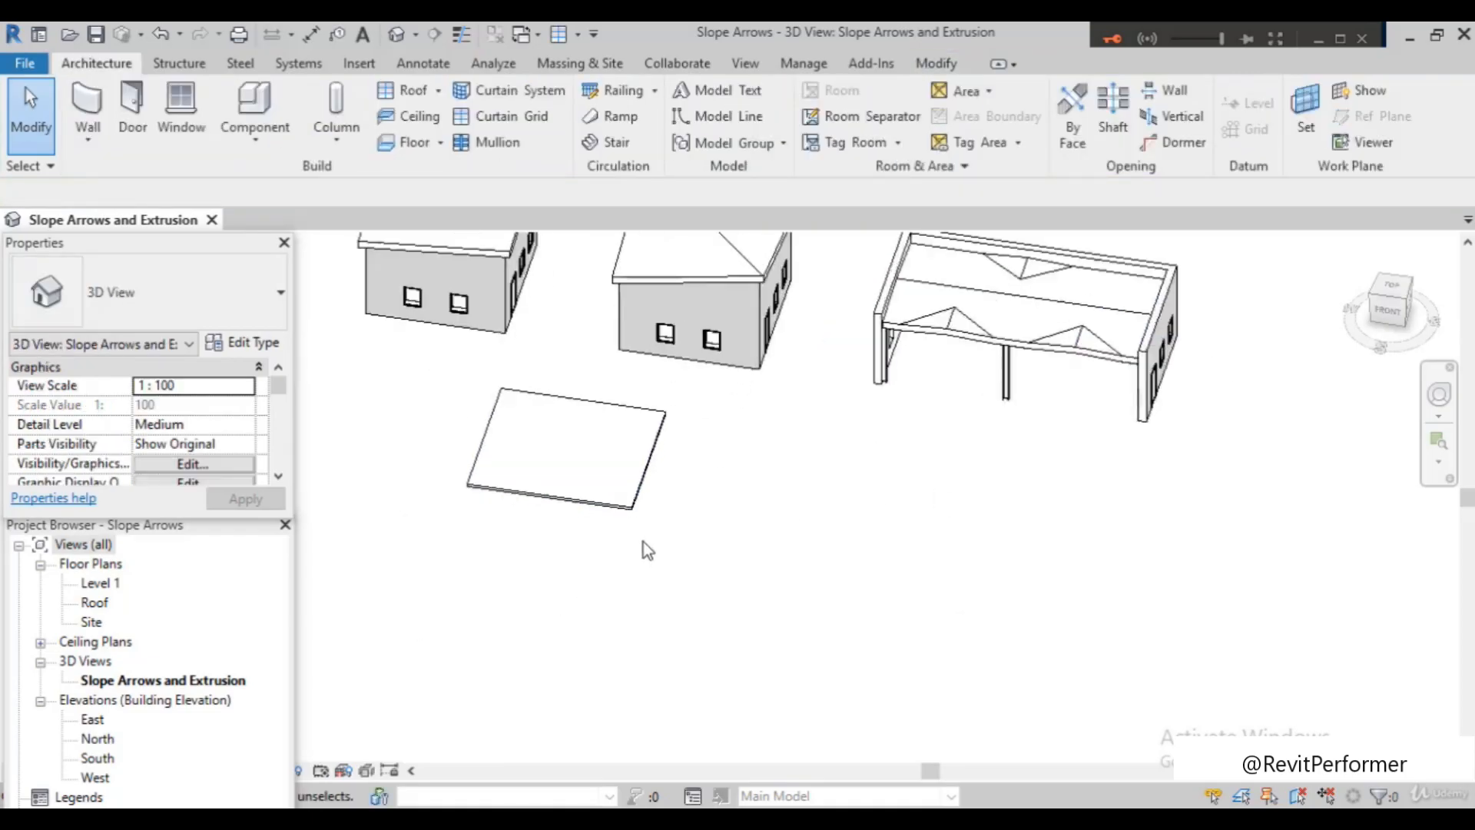
Select the standalone Generic 150mm floor in front of the houses and open its boundary for editing
click(576, 503)
scroll(582, 546, up, 2)
scroll(581, 546, down, 2)
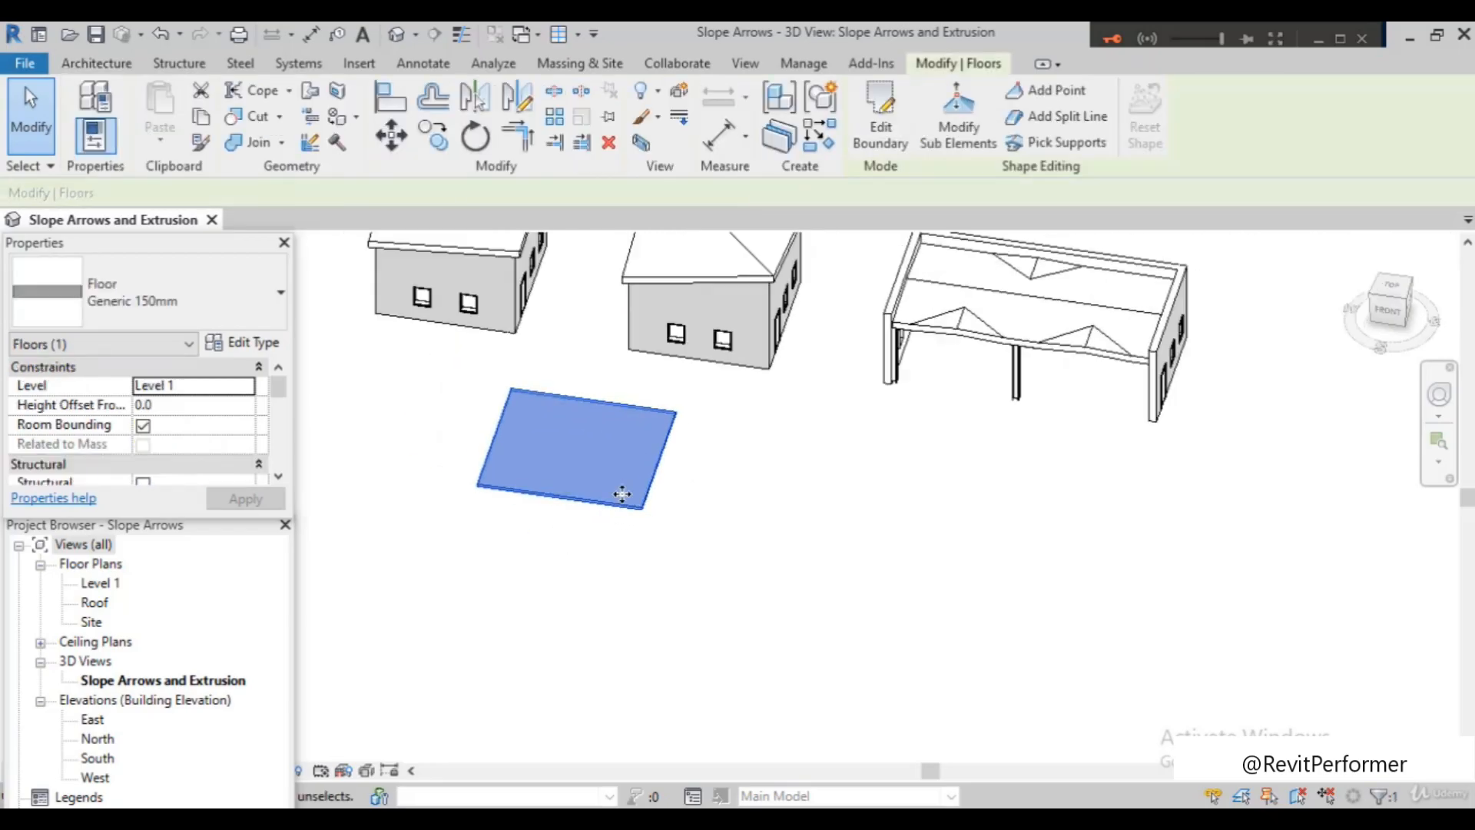
scroll(570, 499, up, 2)
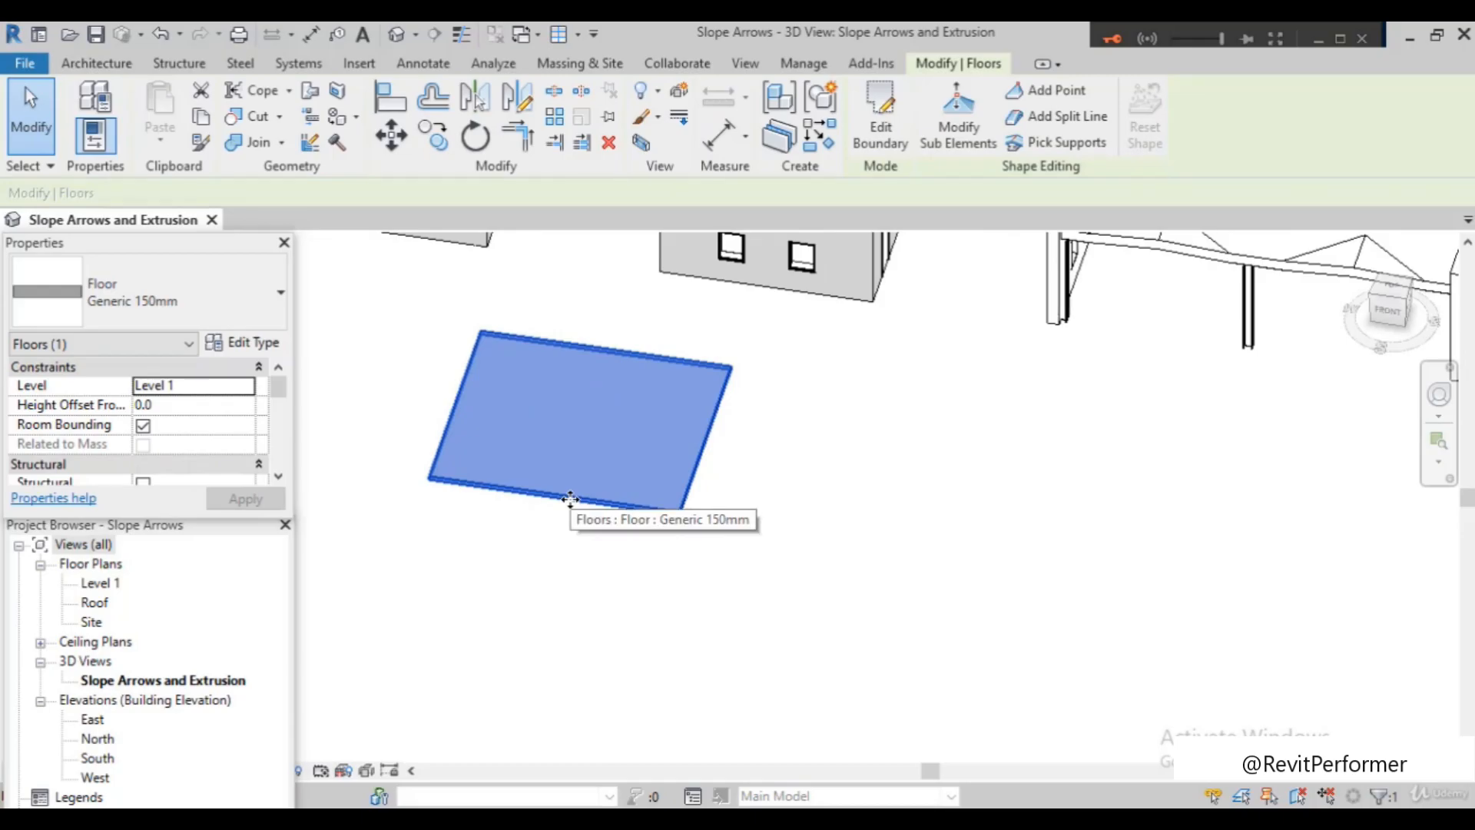
scroll(638, 455, down, 2)
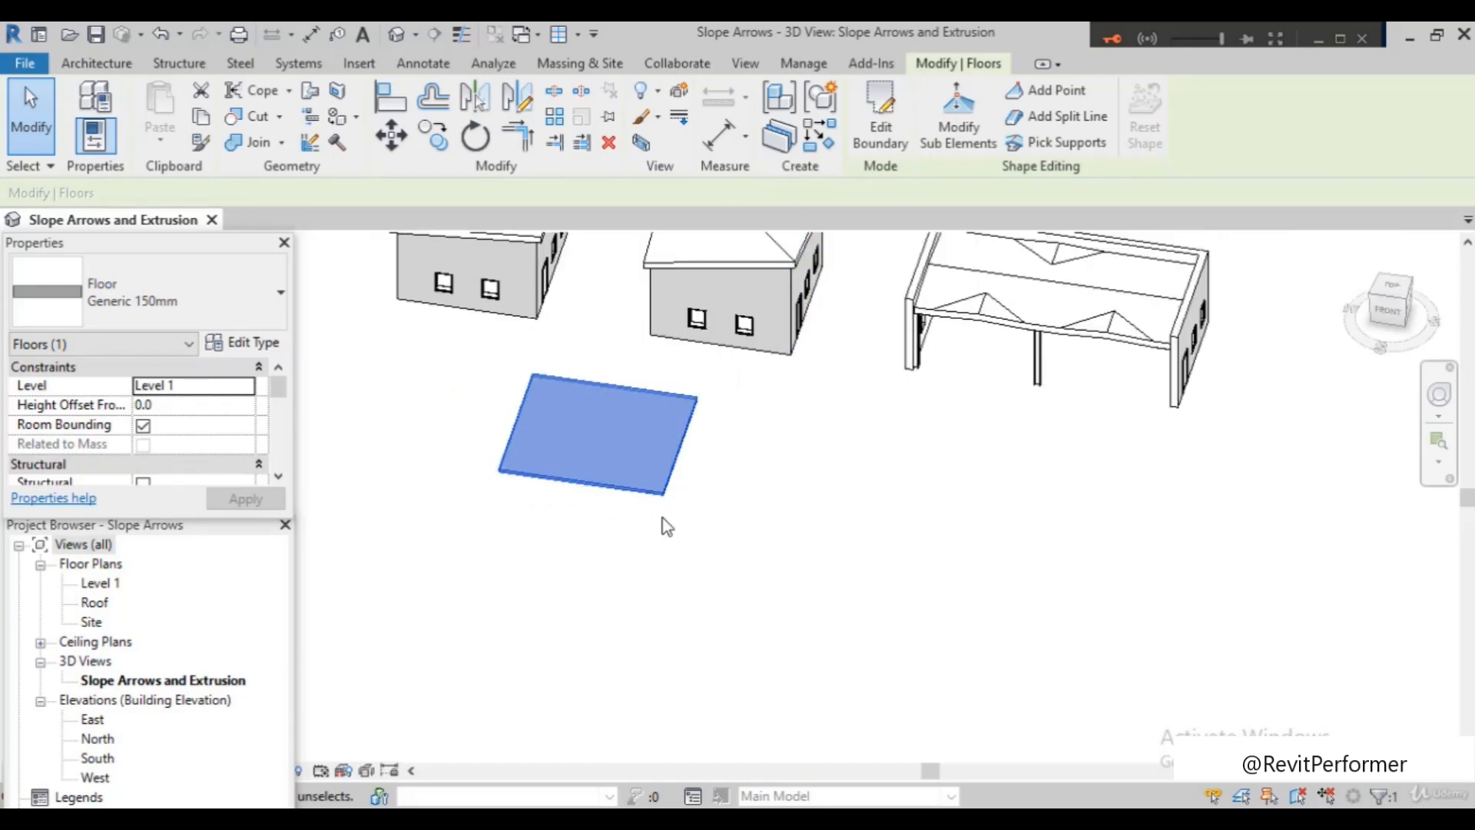
click(880, 127)
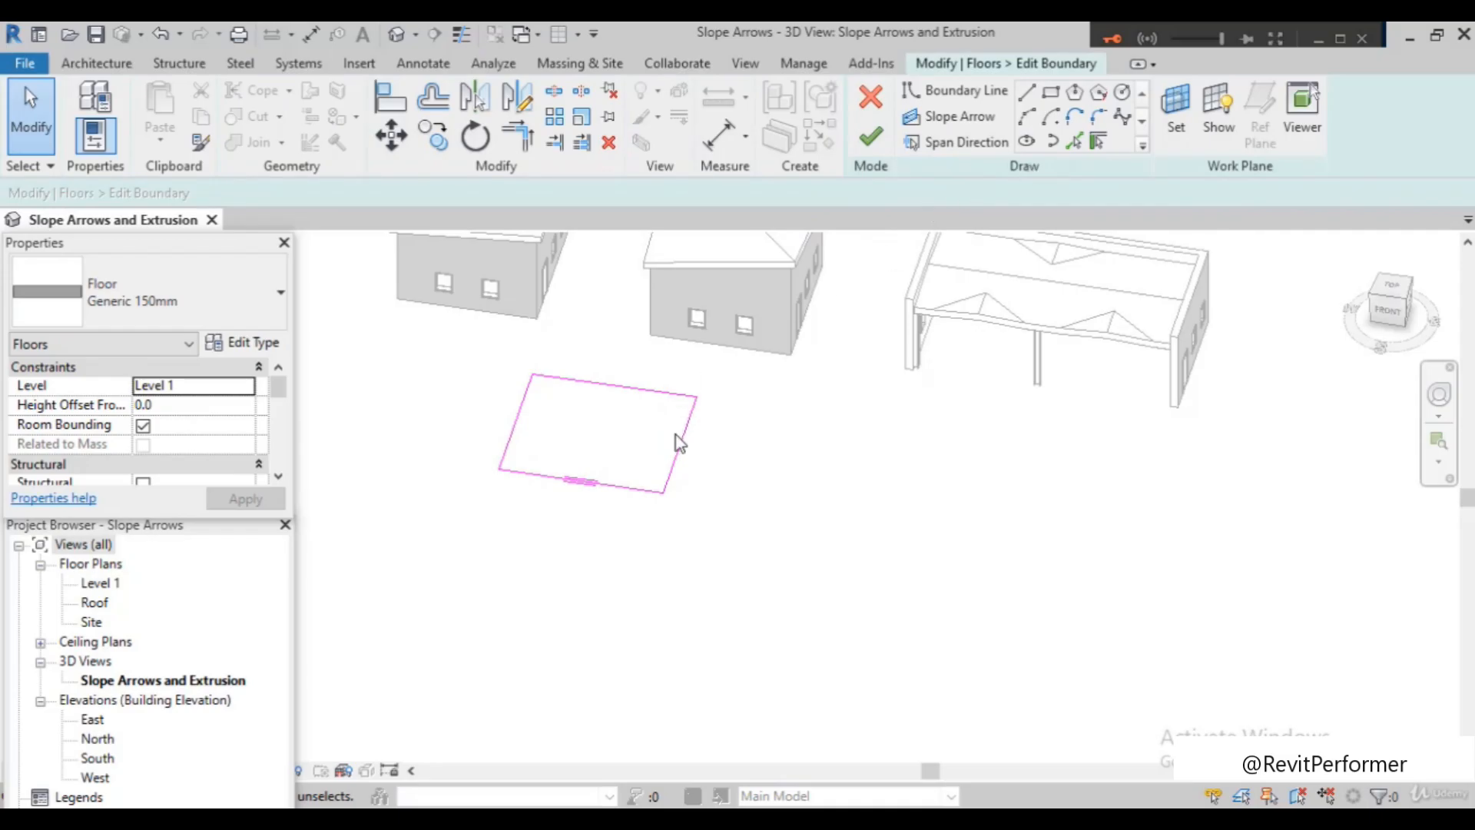
Draw a slope arrow diagonally across the floor from its front-left corner to its rear-right corner
click(960, 123)
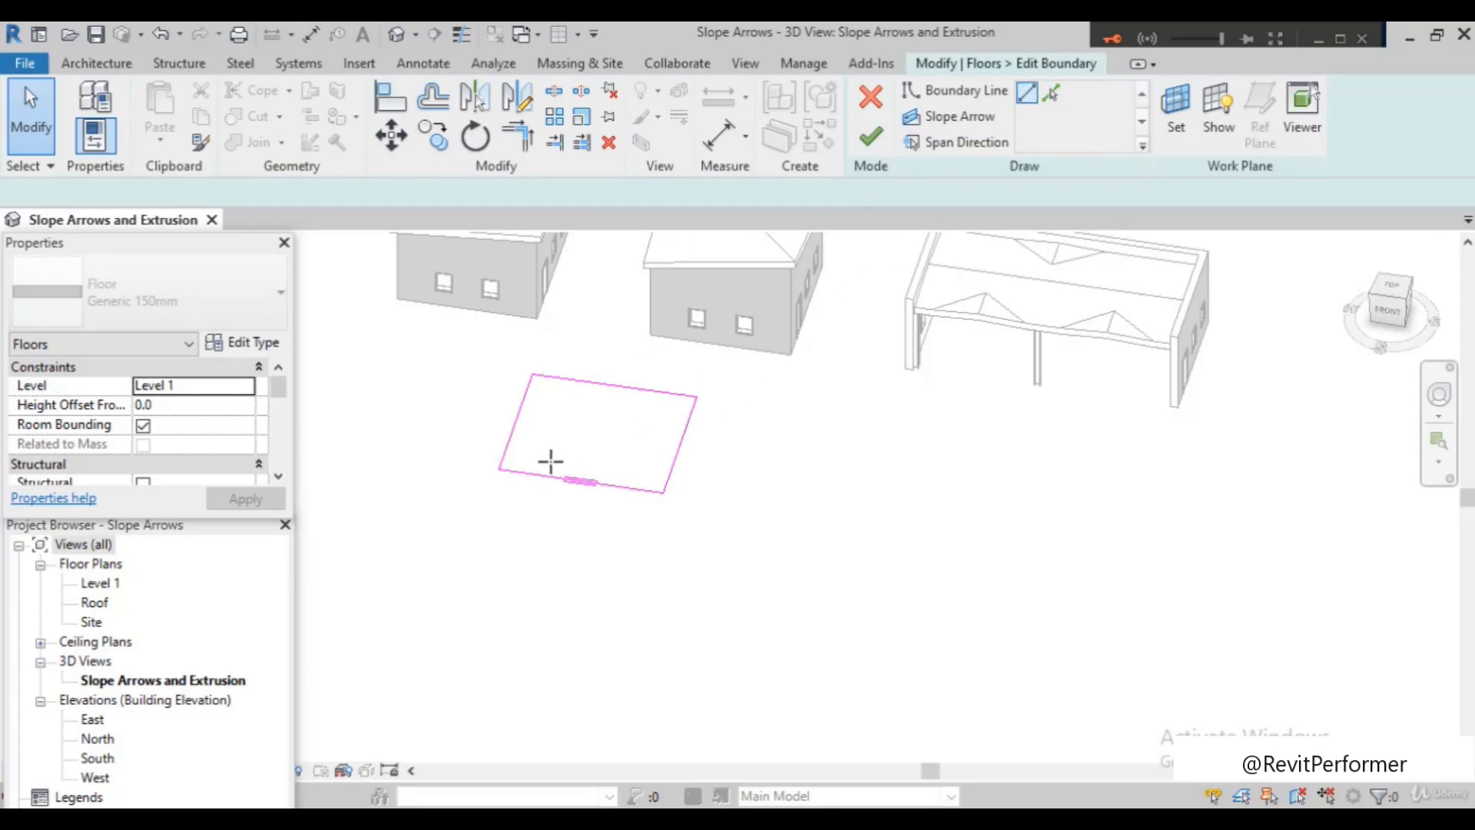
click(499, 469)
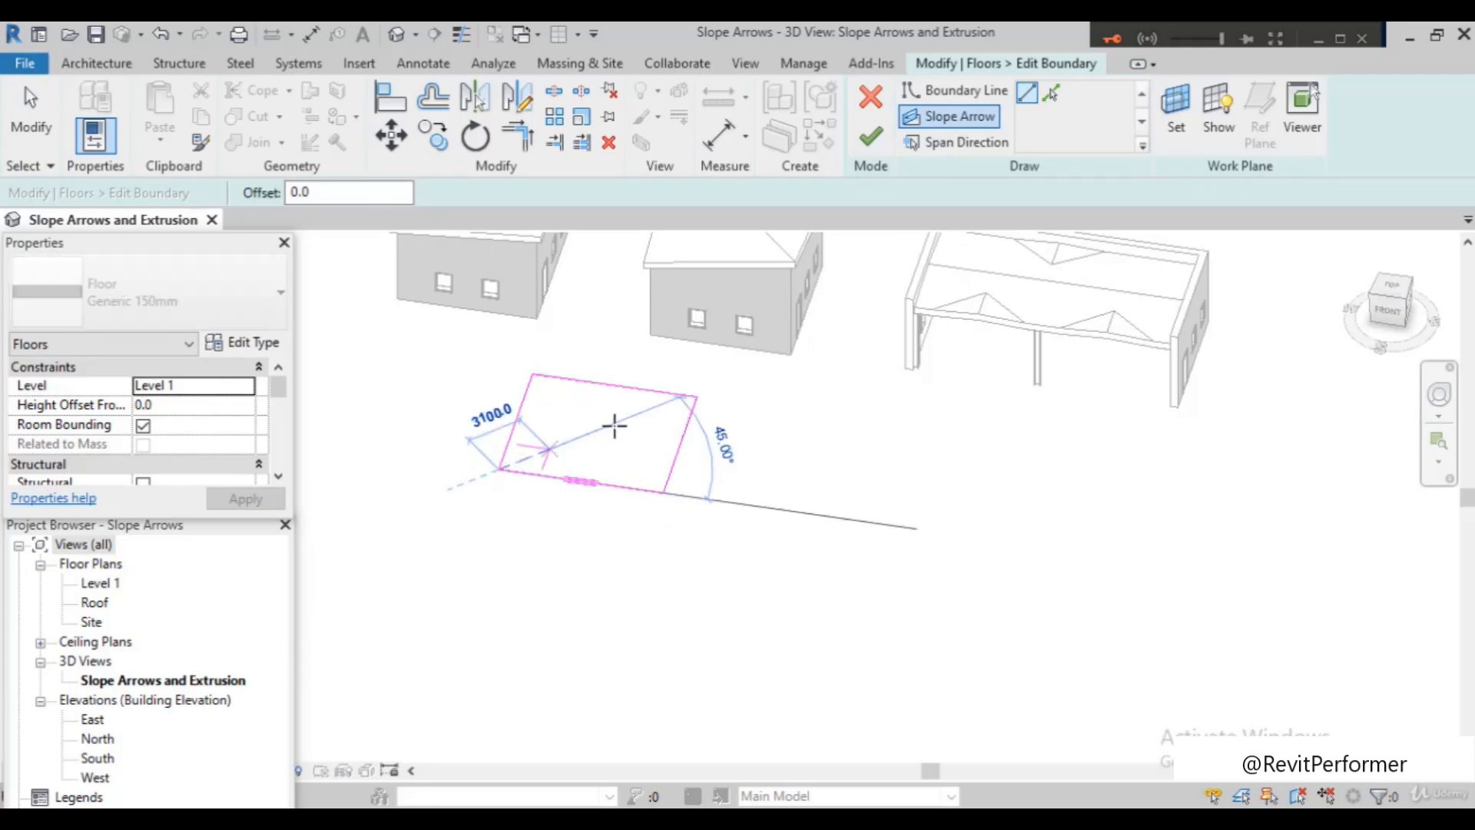
click(696, 397)
key(Escape)
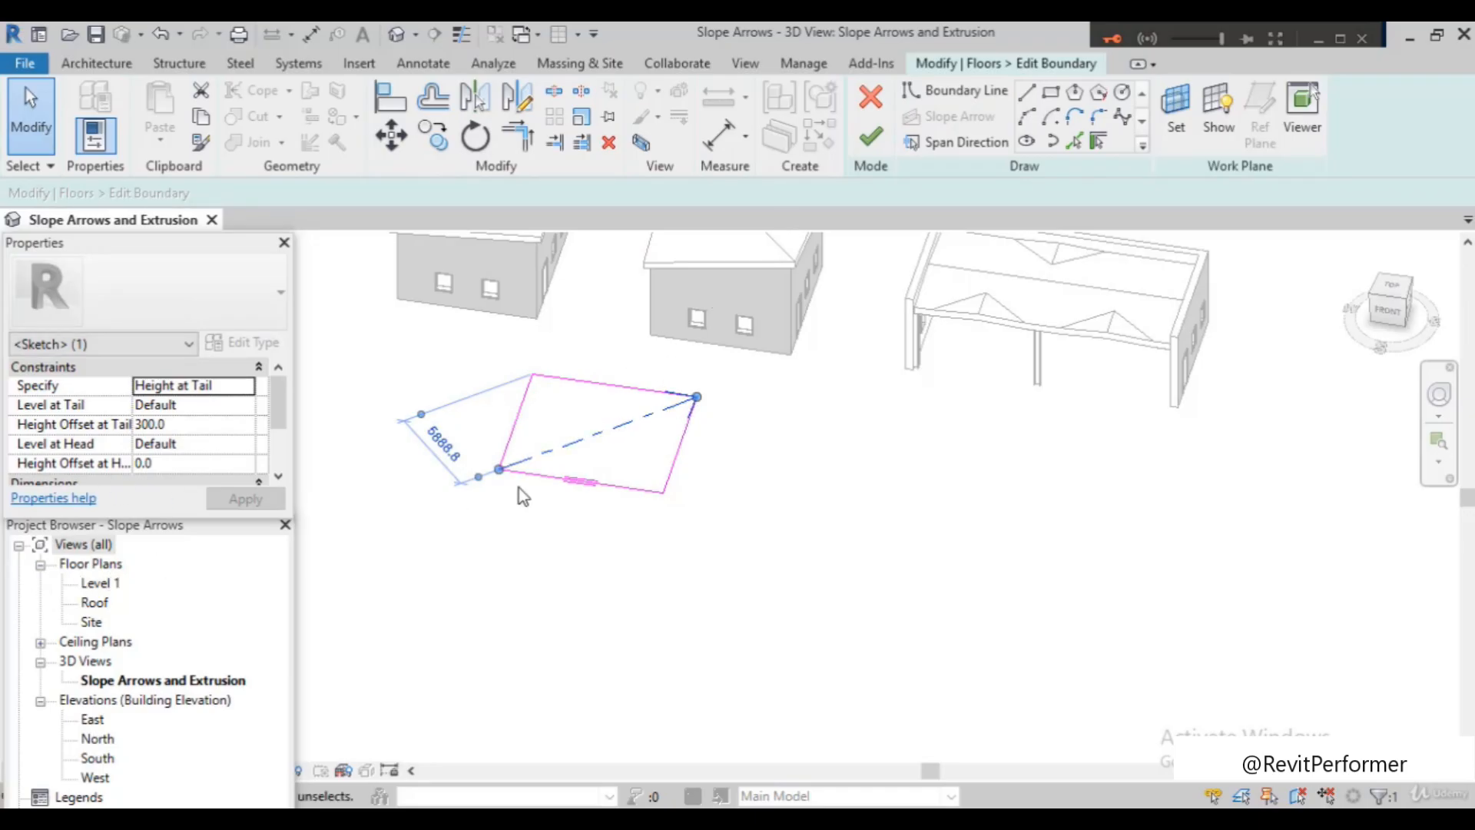
Set the diagonal slope arrow's height offset at head to 1500 mm
scroll(187, 463, down, 1)
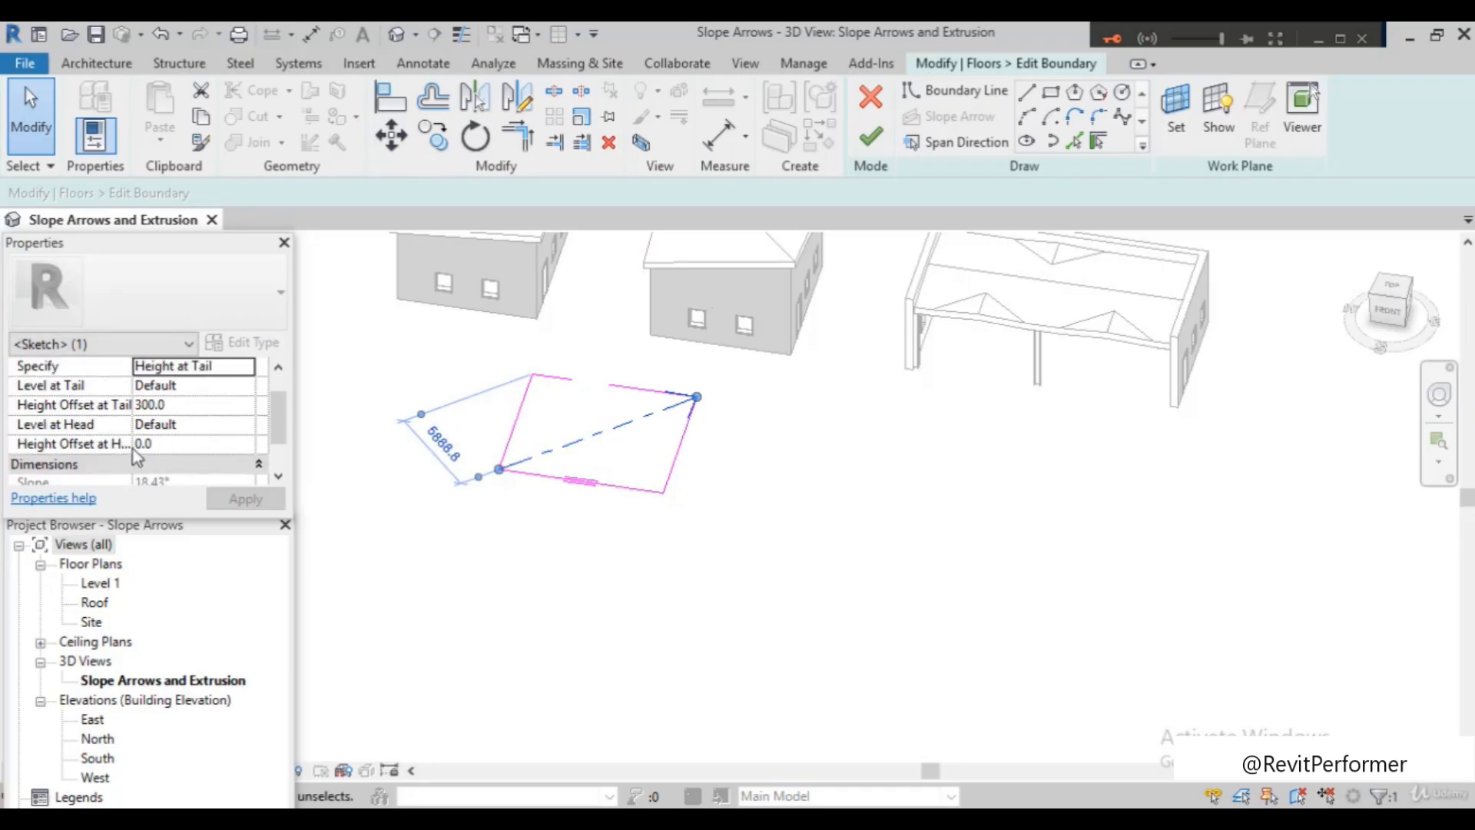
click(163, 444)
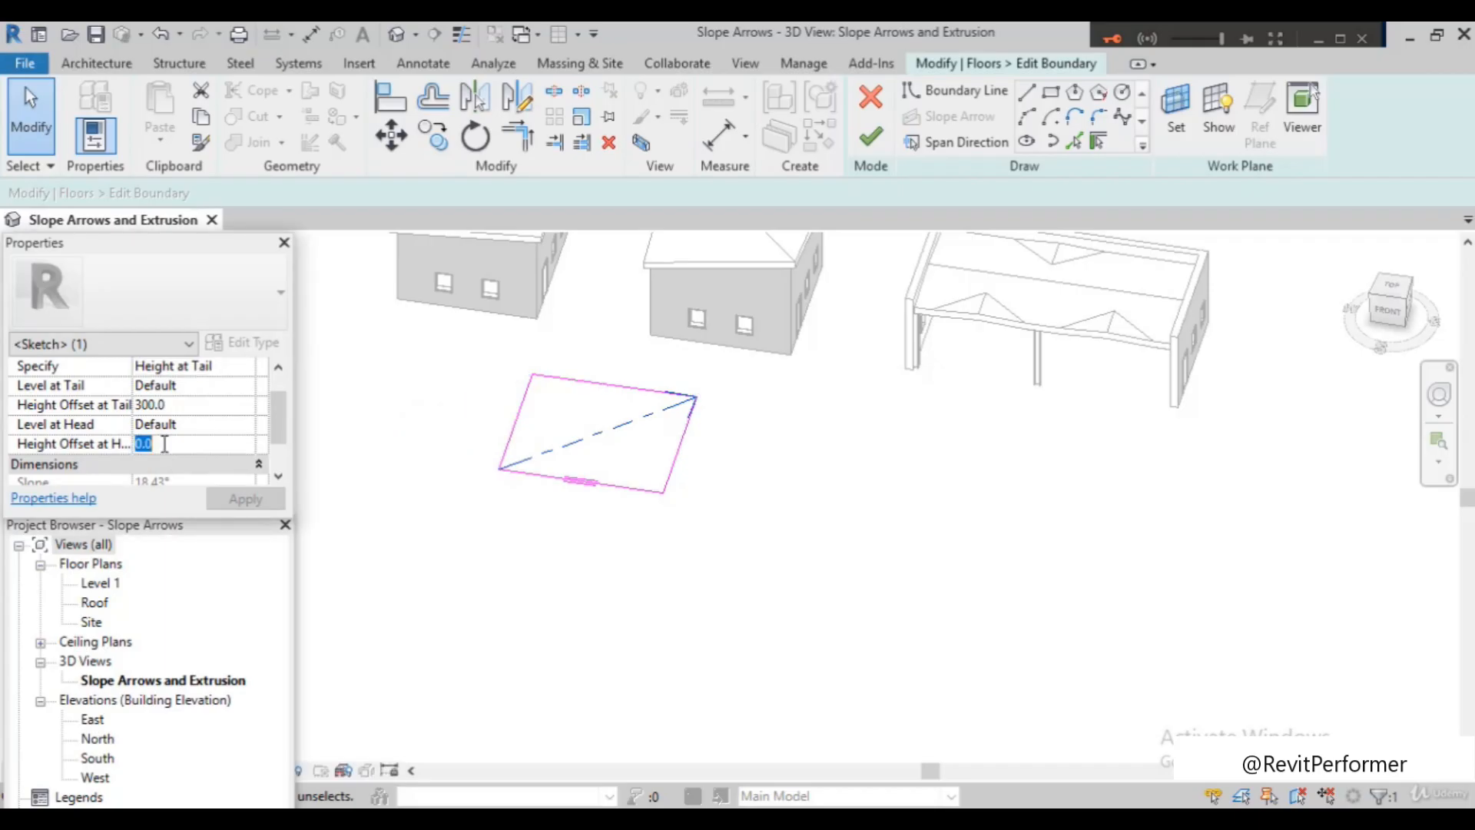
text(150)
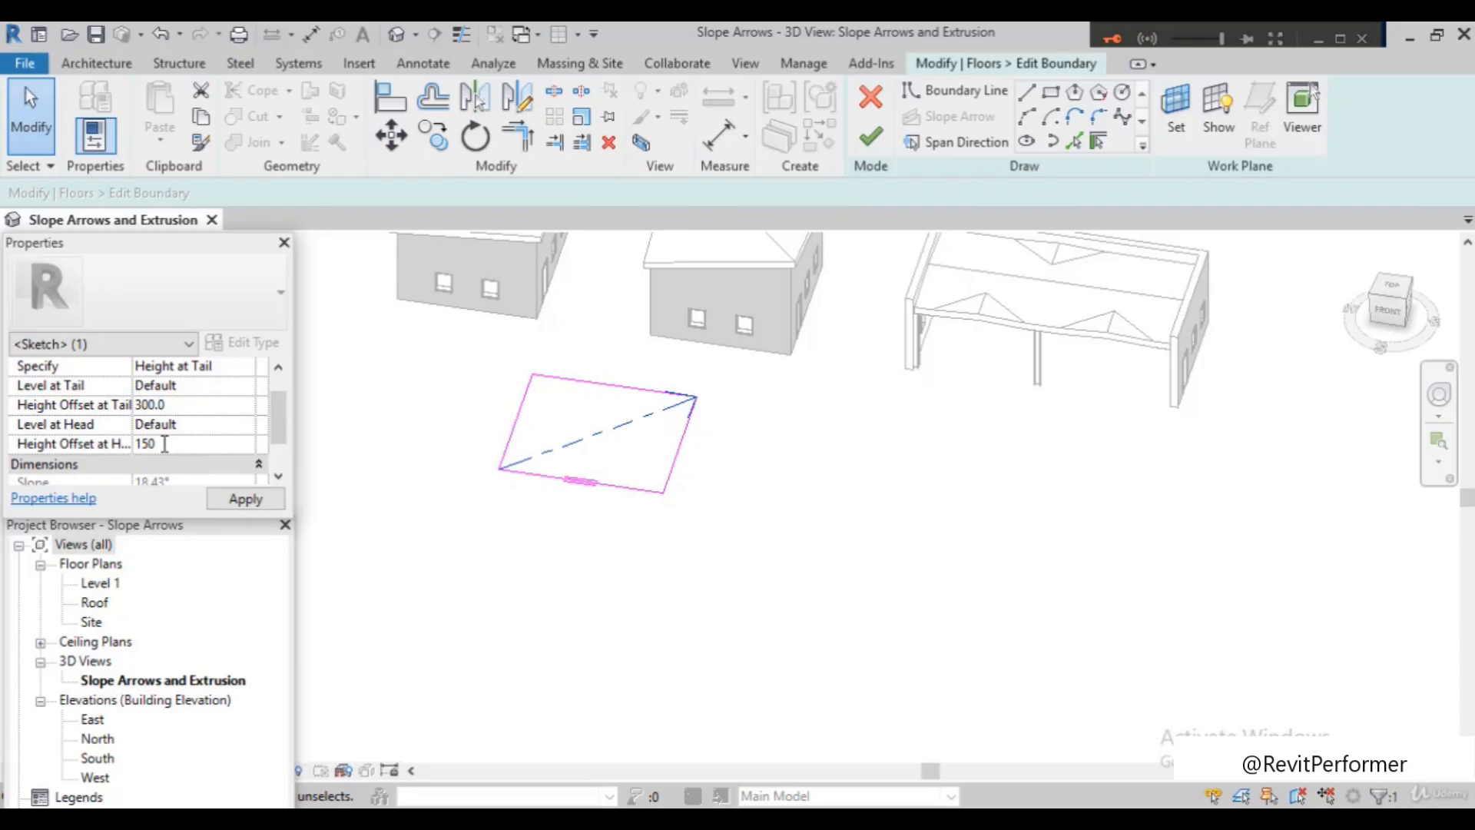
text(0)
click(240, 499)
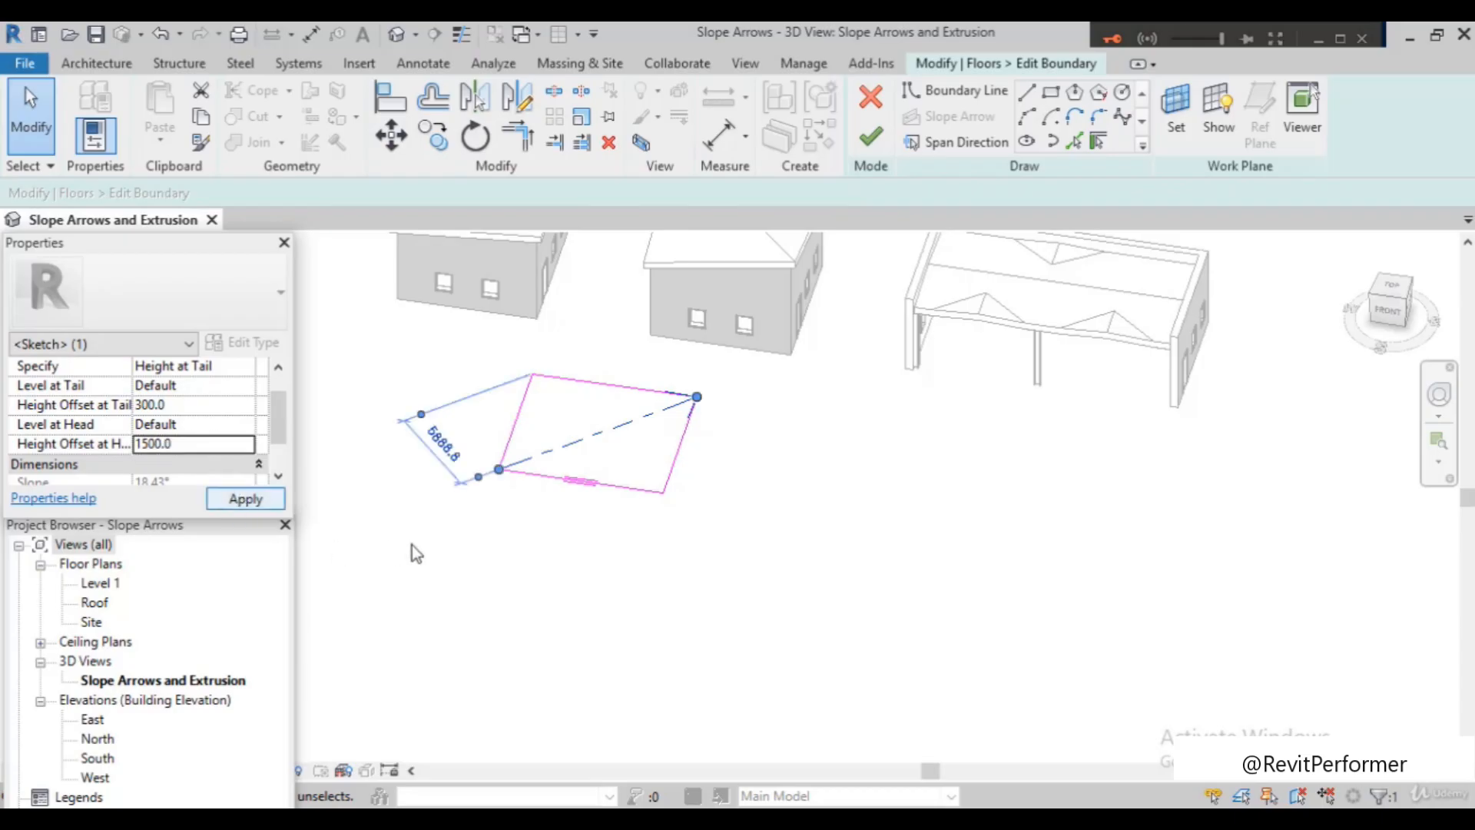
Finish the floor boundary and inspect the sloped floor from a low angle and from above
click(870, 136)
scroll(691, 549, up, 3)
shift+middle_drag(691, 596, 639, 349)
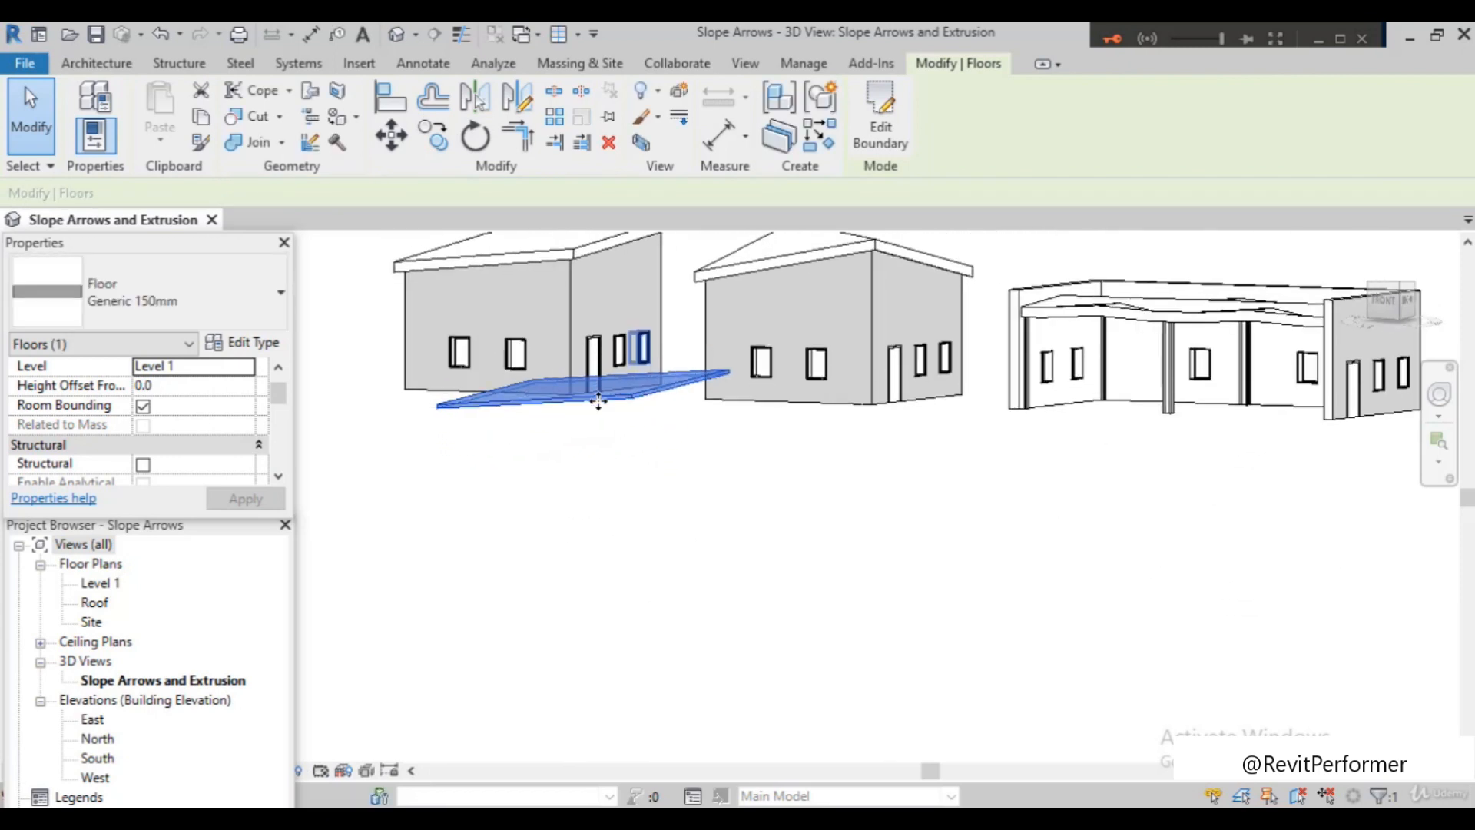
shift+middle_drag(584, 392, 614, 722)
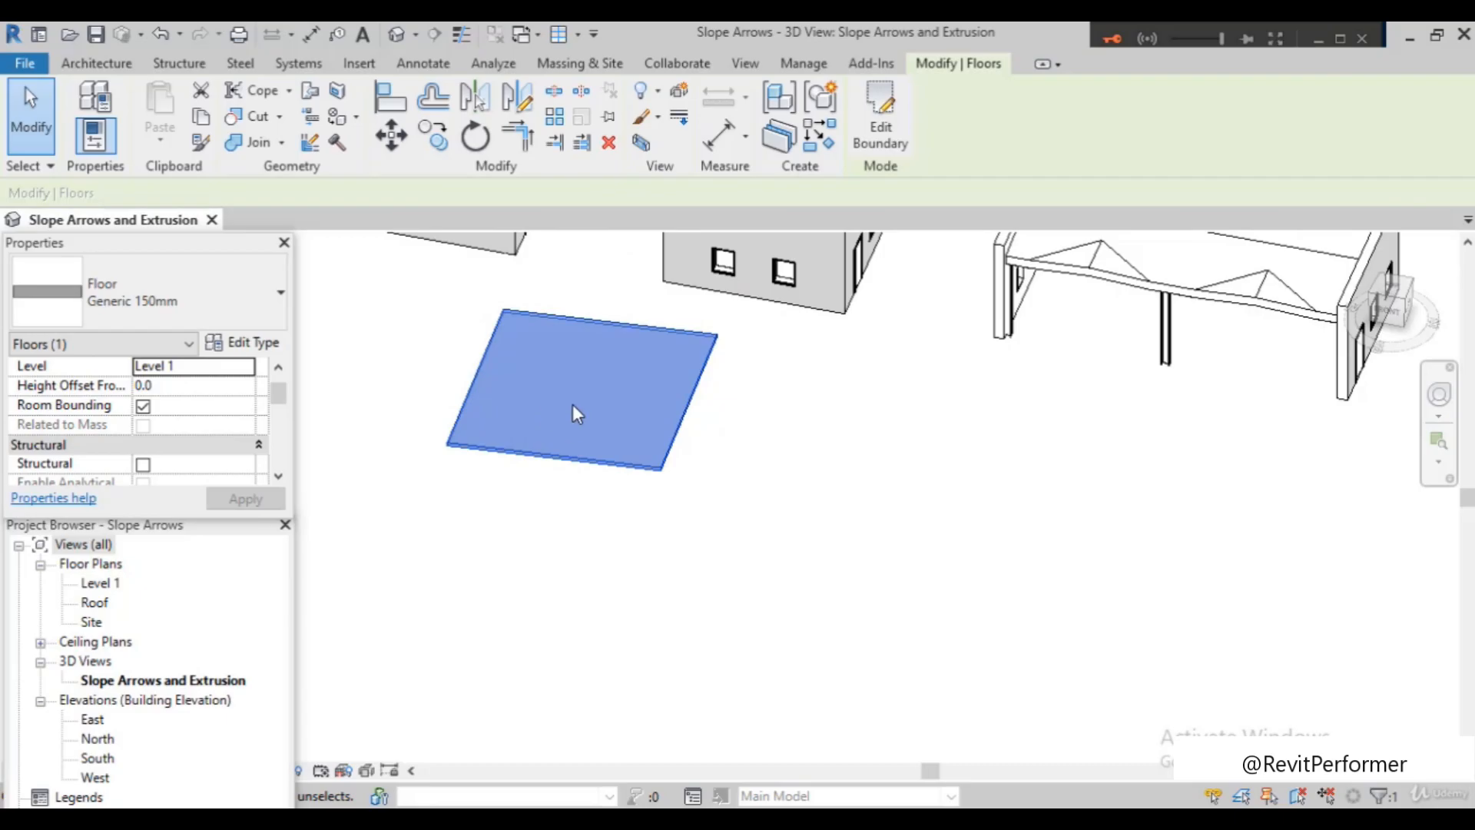
shift+middle_drag(655, 550, 678, 520)
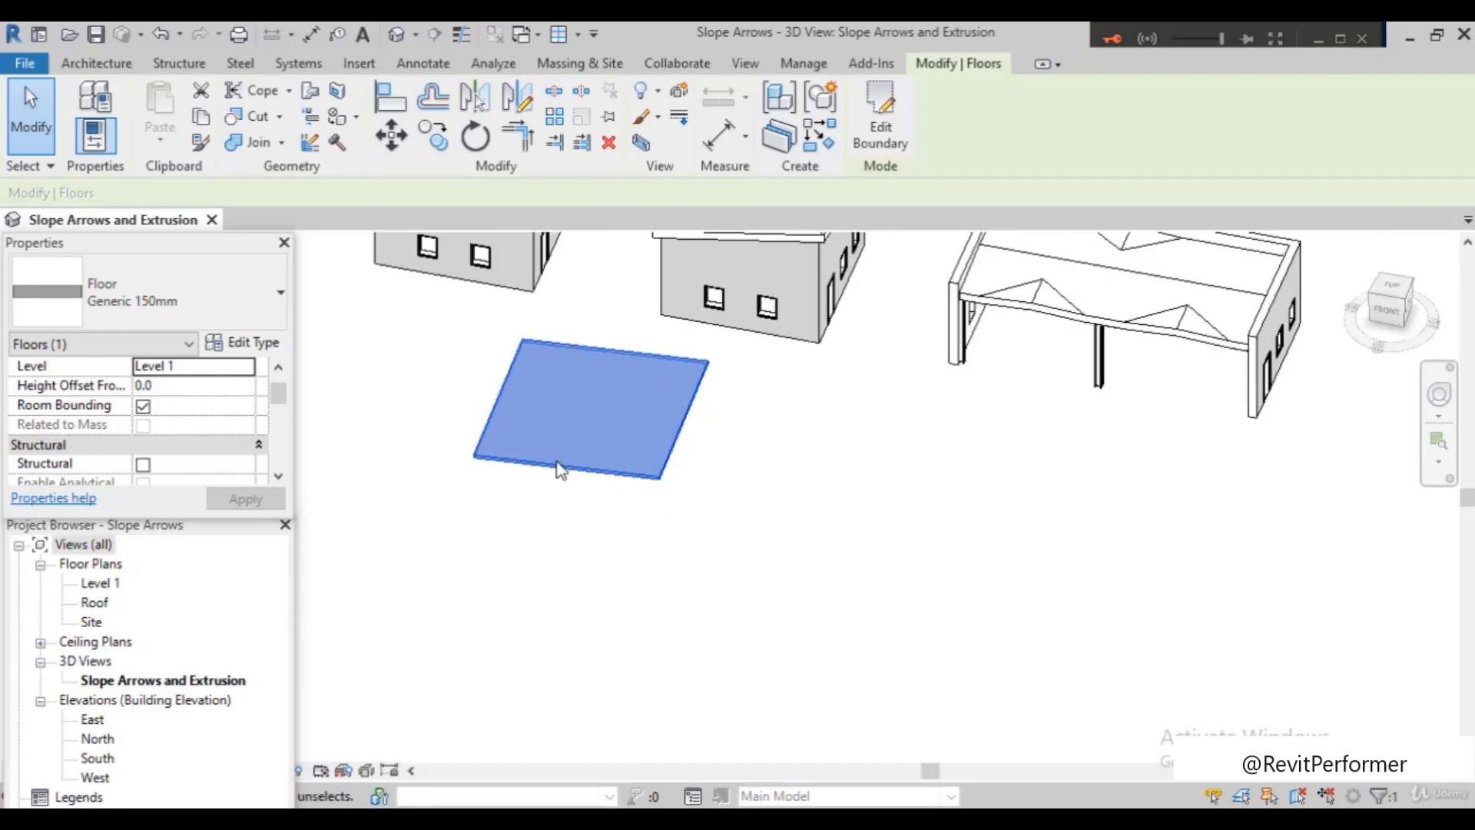
click(895, 133)
scroll(646, 466, up, 1)
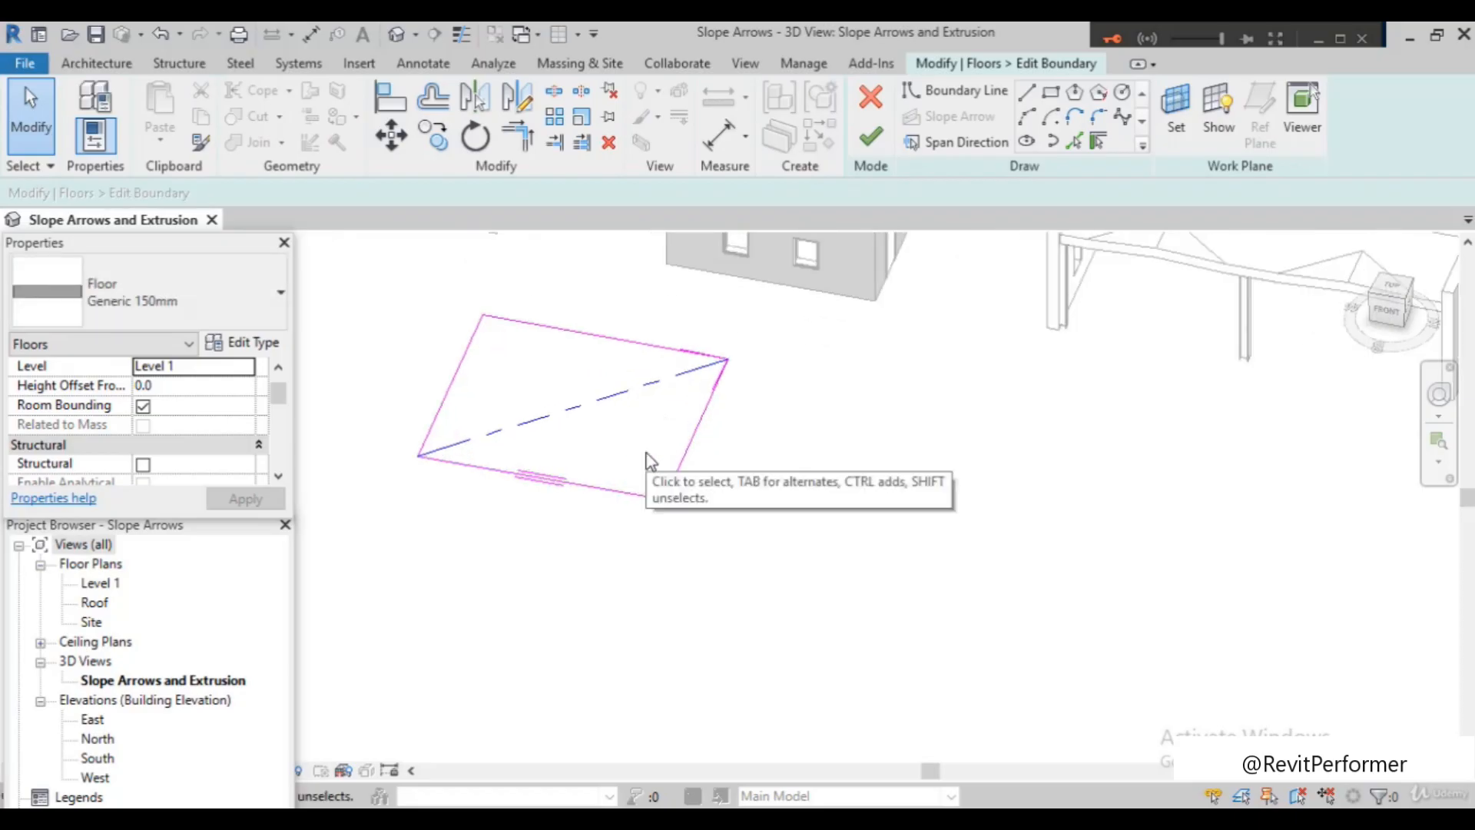
key(ctrl+z)
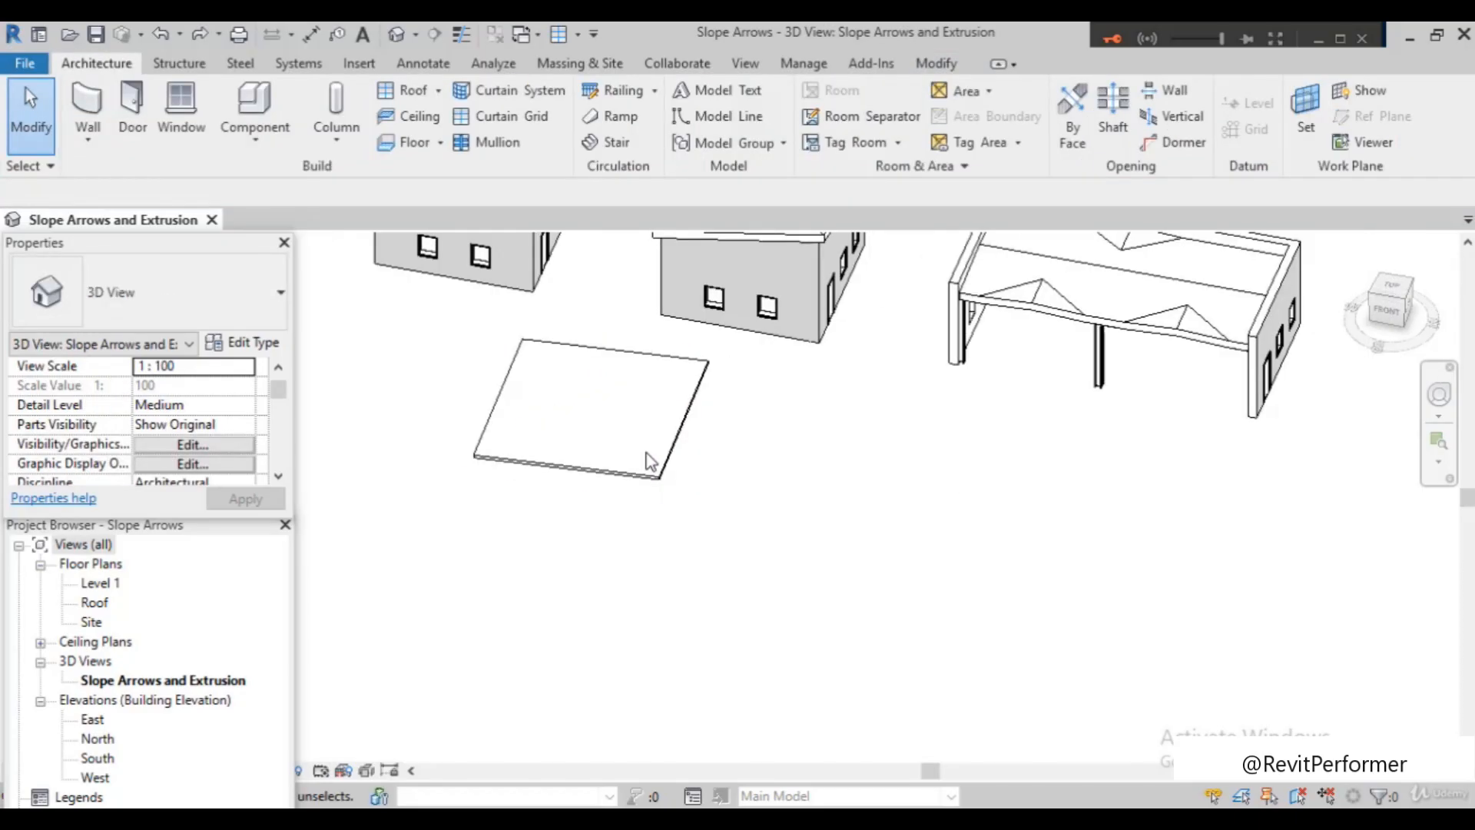
Reopen the floor's boundary for editing and delete the diagonal slope arrow
click(632, 481)
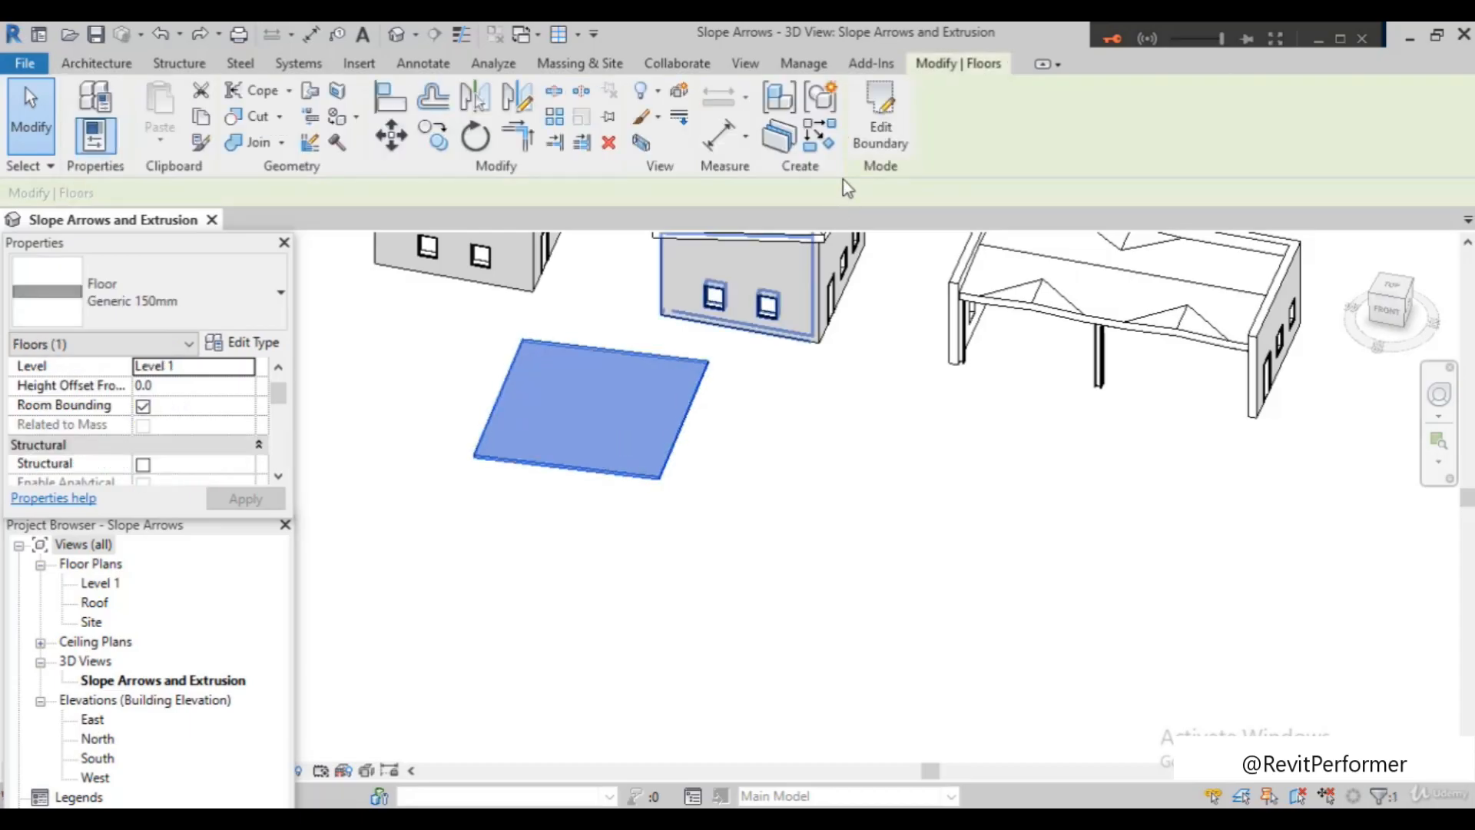
click(879, 127)
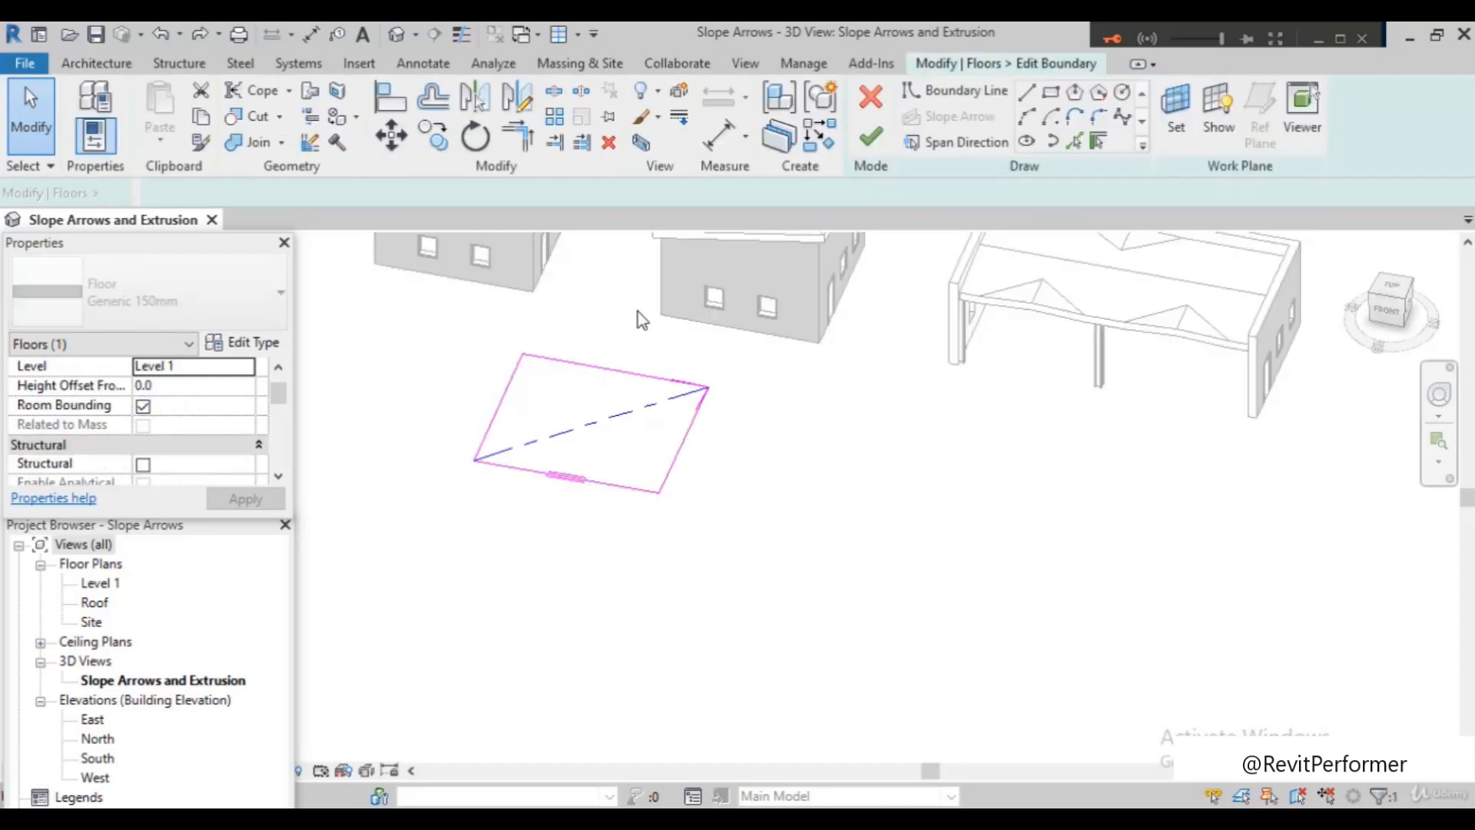
click(667, 400)
key(Delete)
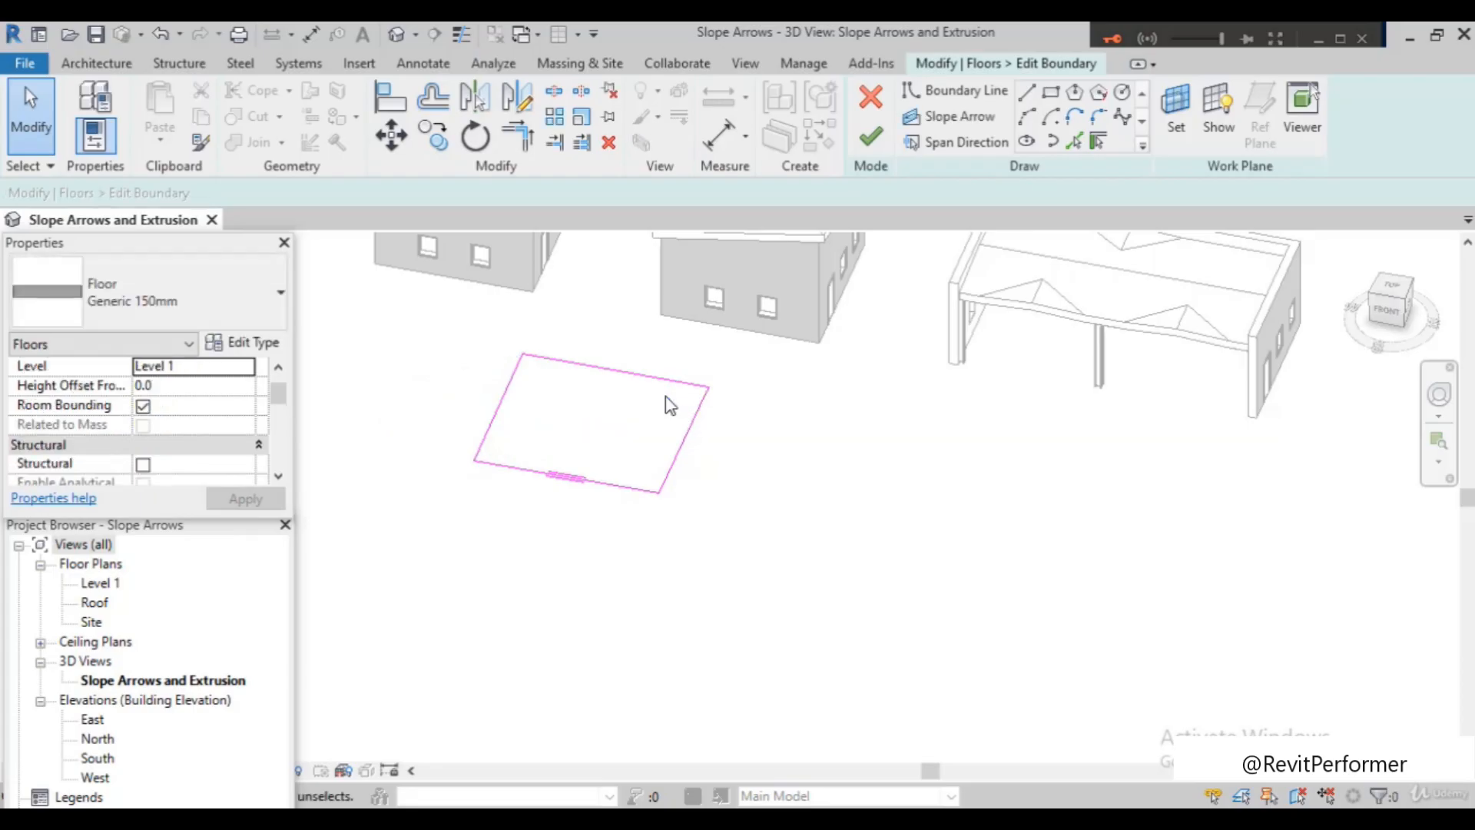
Draw a slope arrow about 6200 mm long at about 40° from the floor's front-left corner toward its interior
click(952, 116)
click(474, 459)
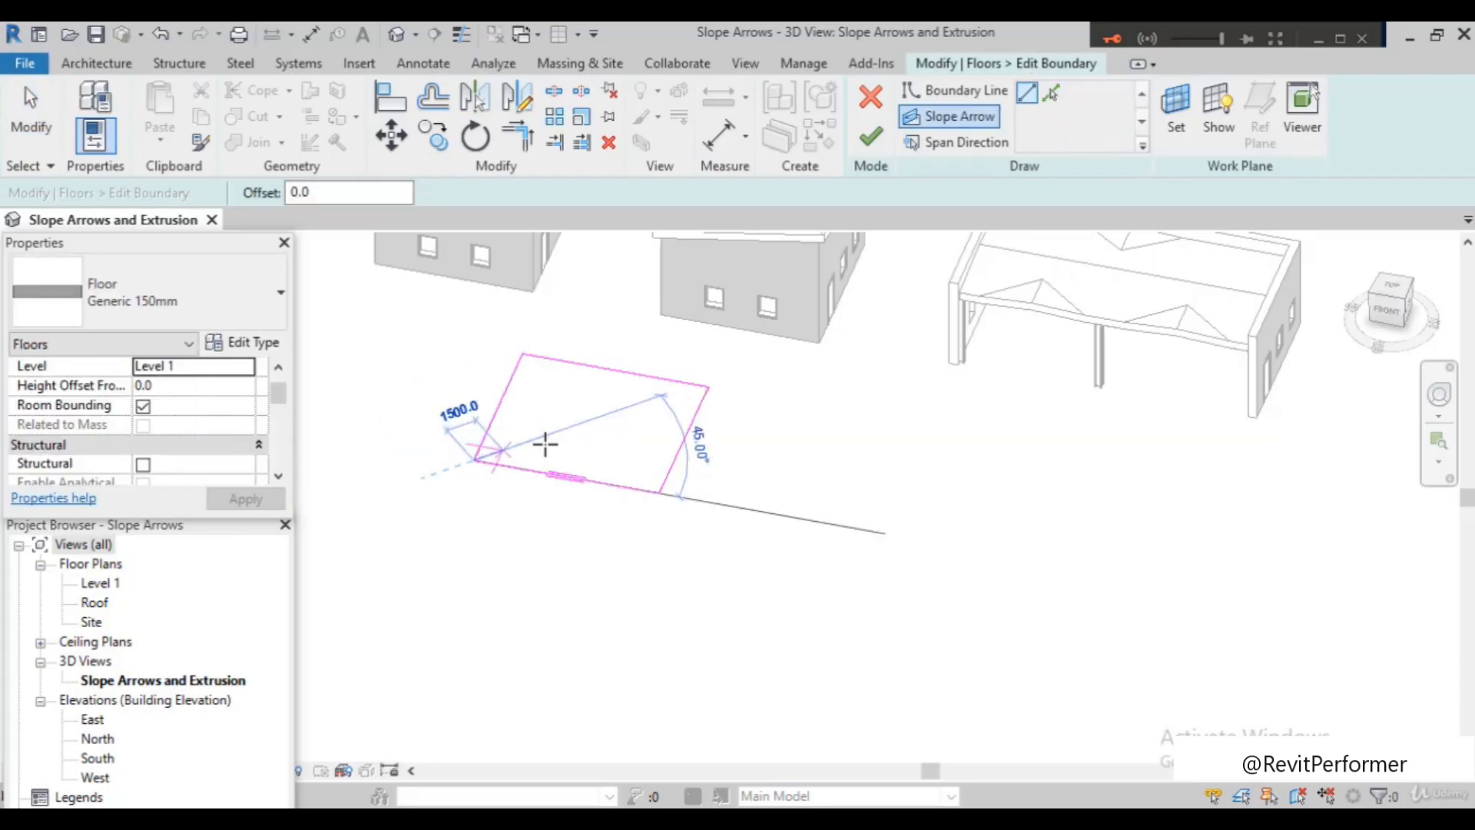
click(599, 425)
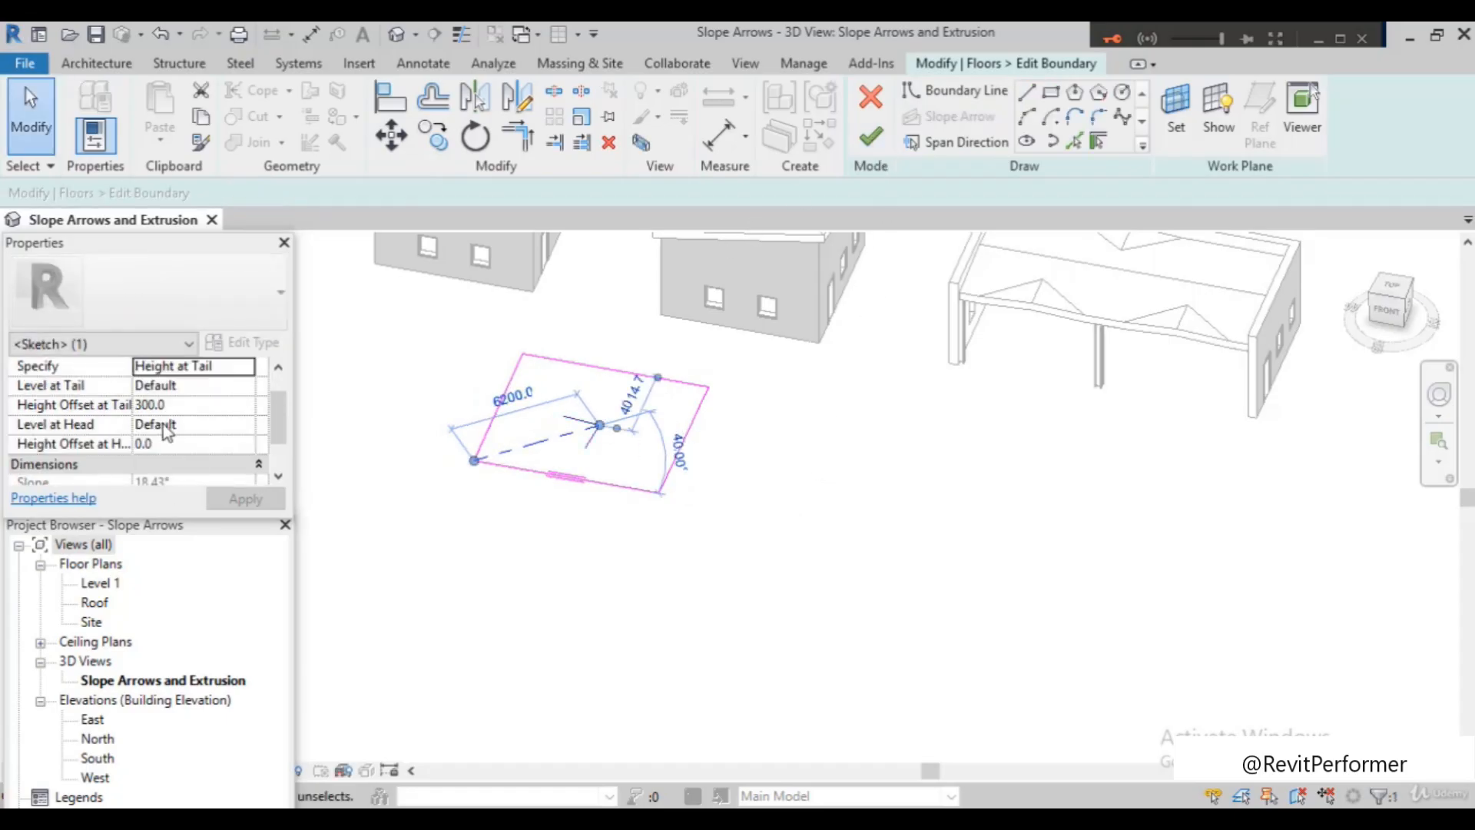
Set the floor slope arrow's height offset at head to 3000 mm
scroll(163, 424, down, 1)
click(168, 388)
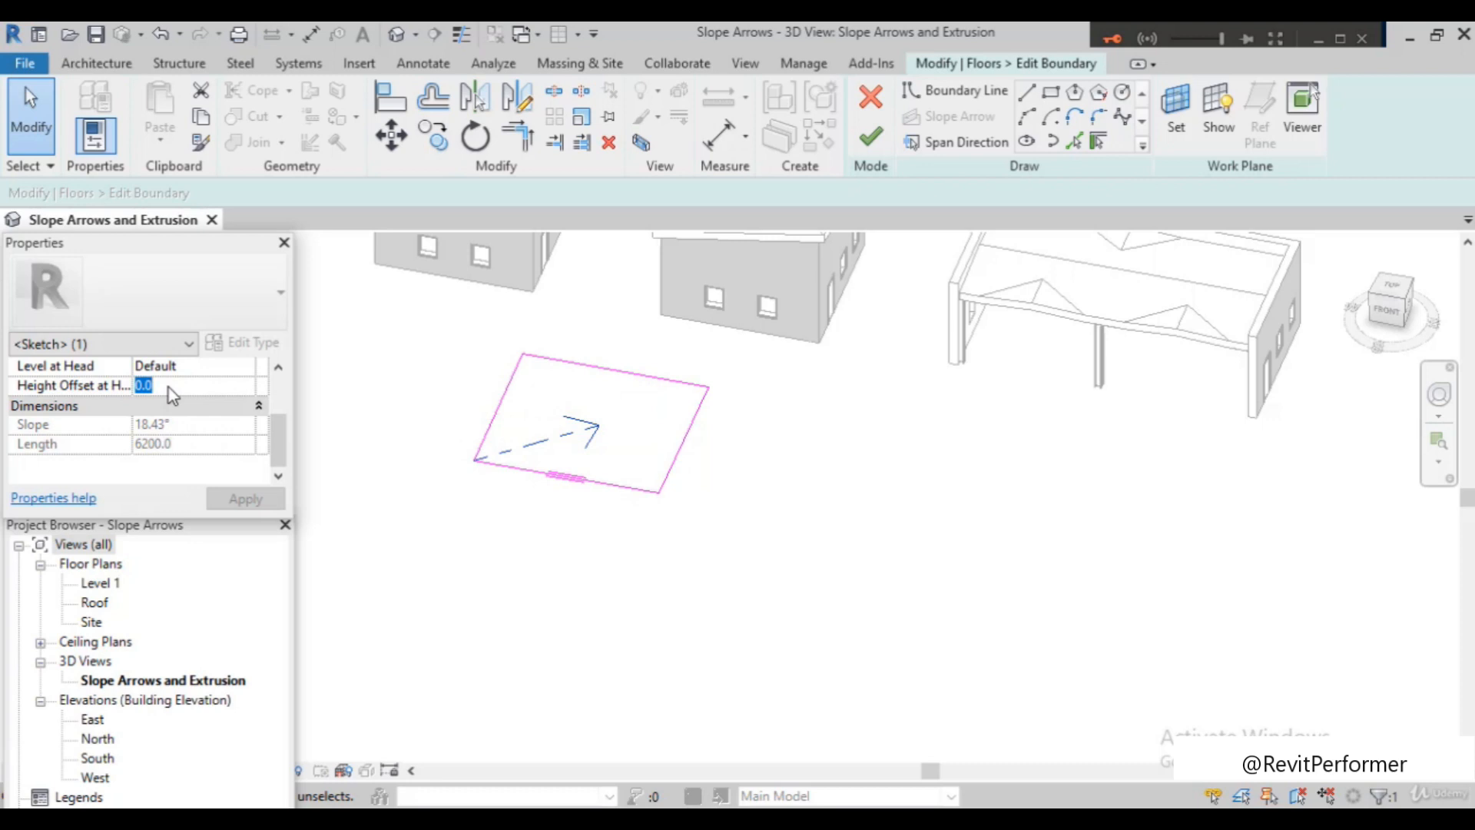
text(30)
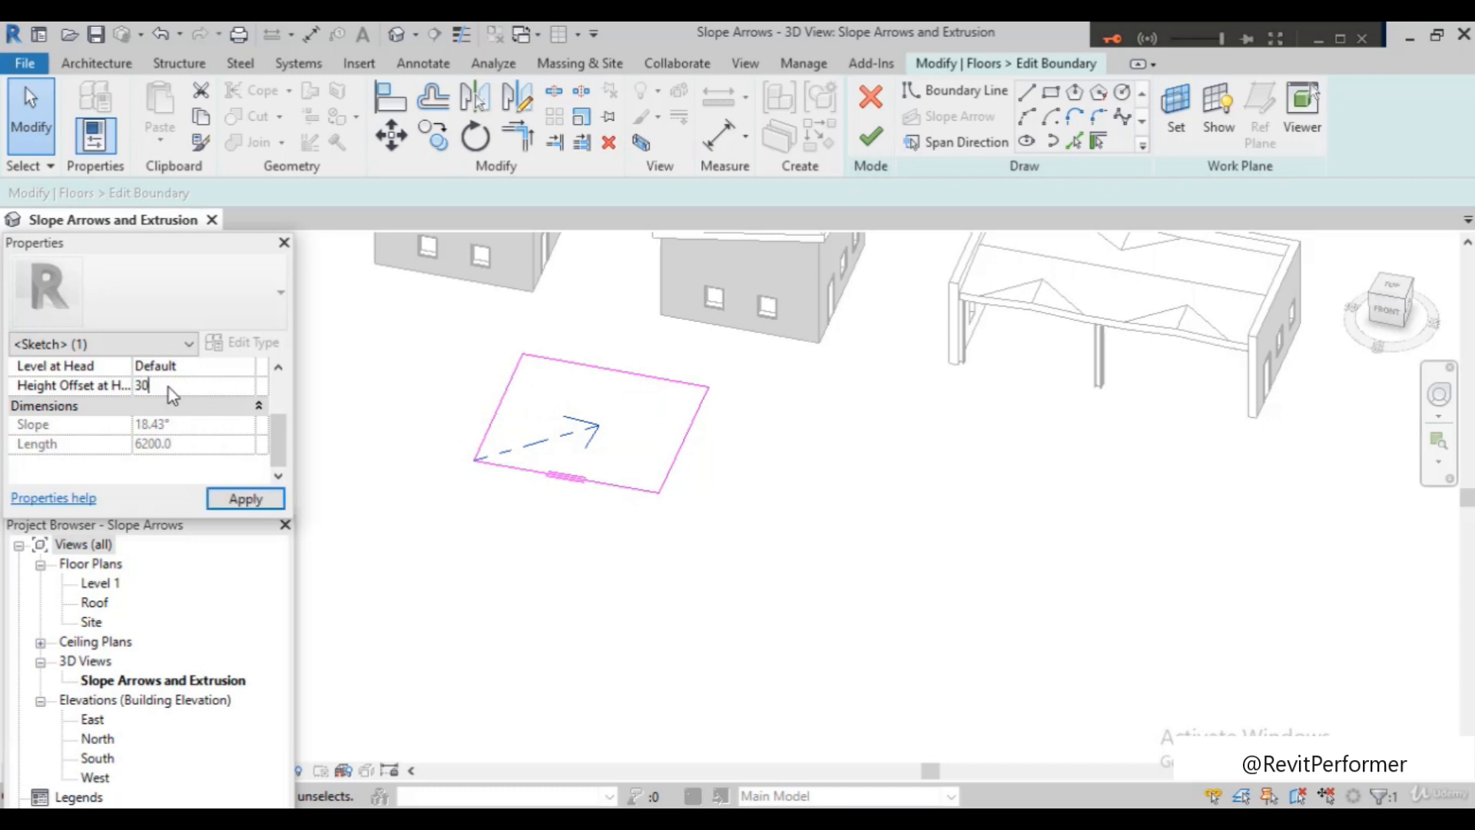
click(222, 503)
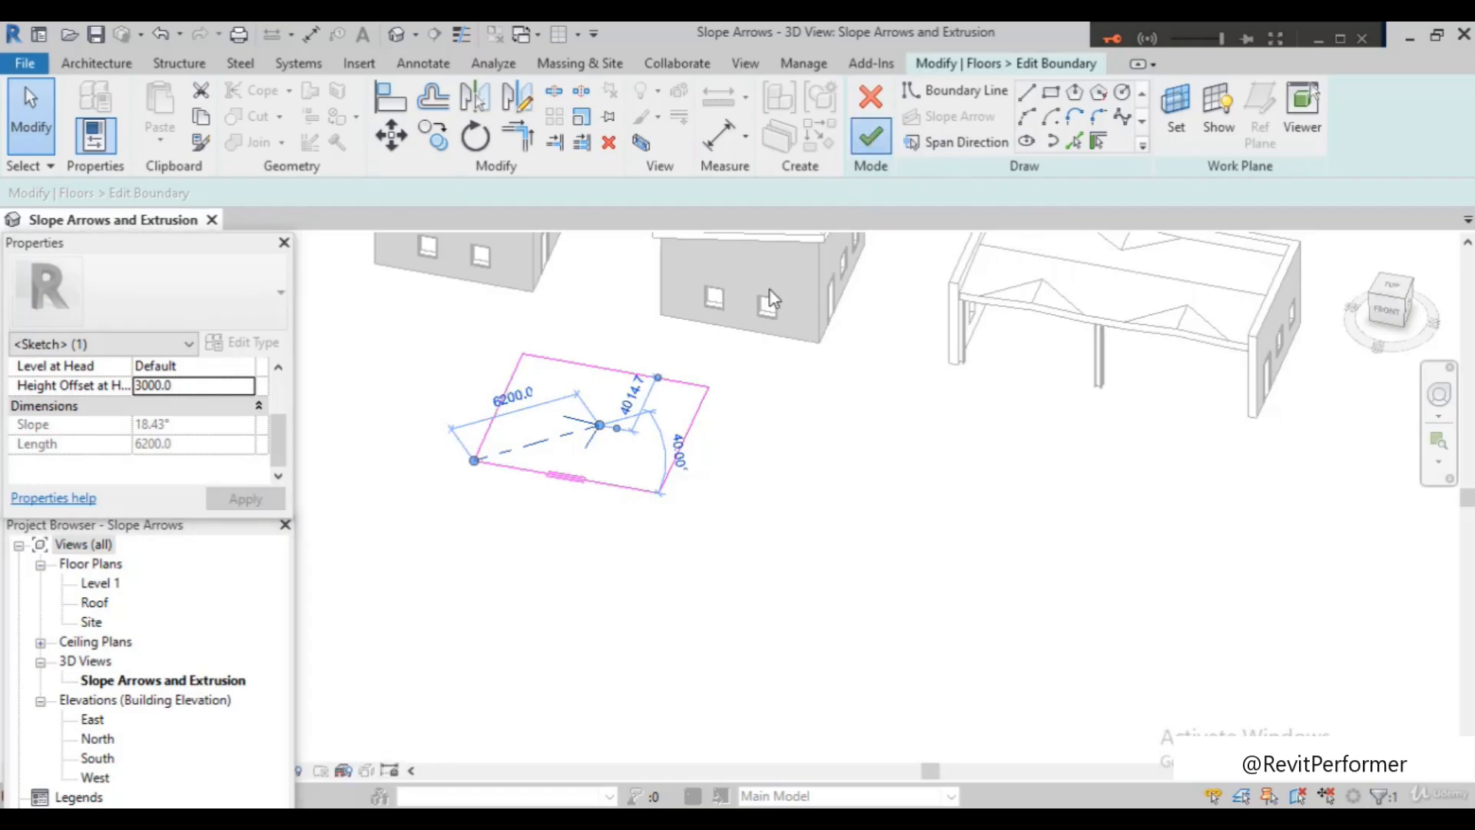
Finish editing the floor boundary and inspect the tilted floor
click(870, 137)
scroll(699, 419, up, 2)
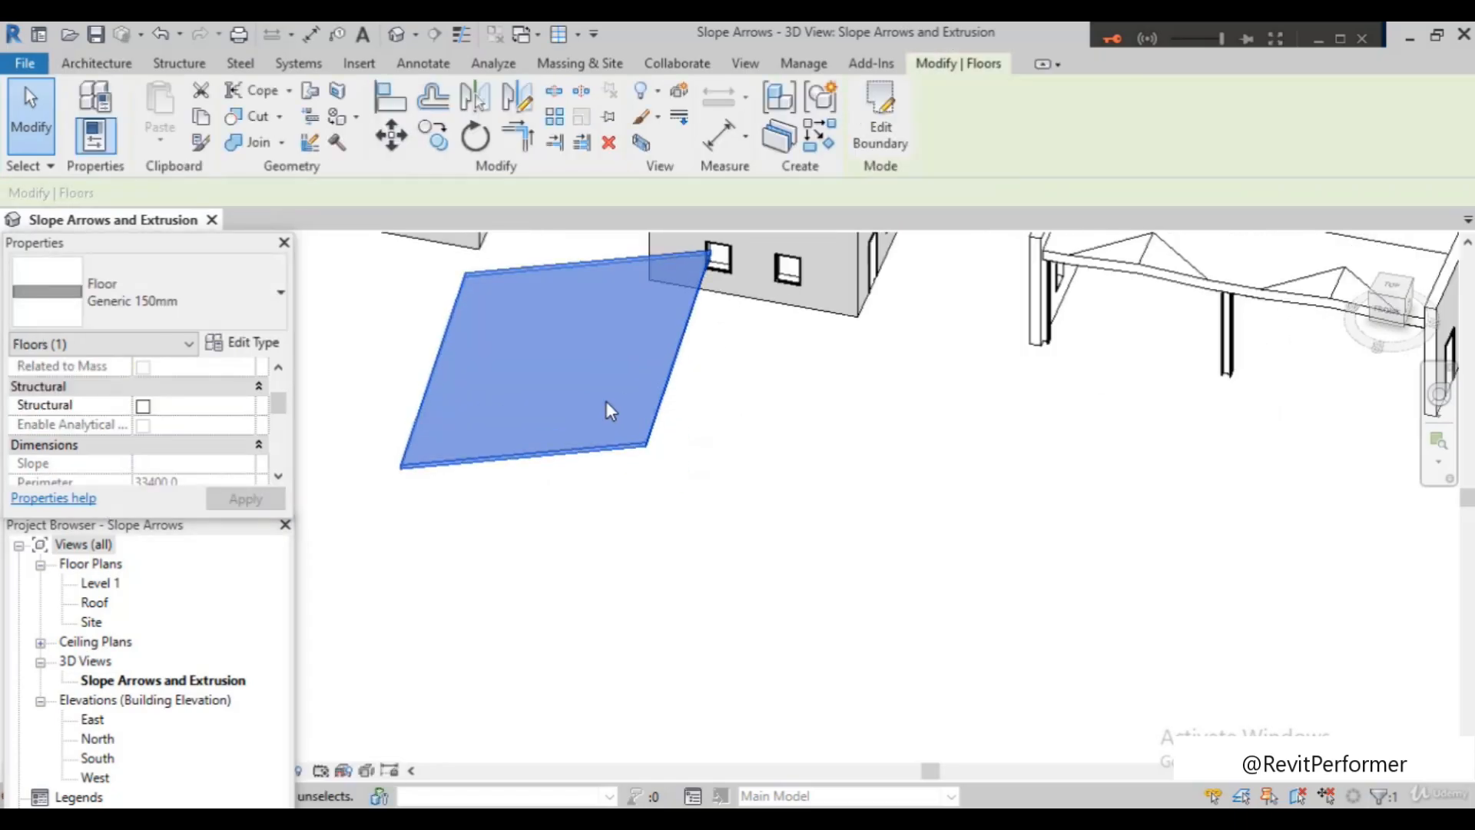
shift+middle_drag(559, 445, 470, 642)
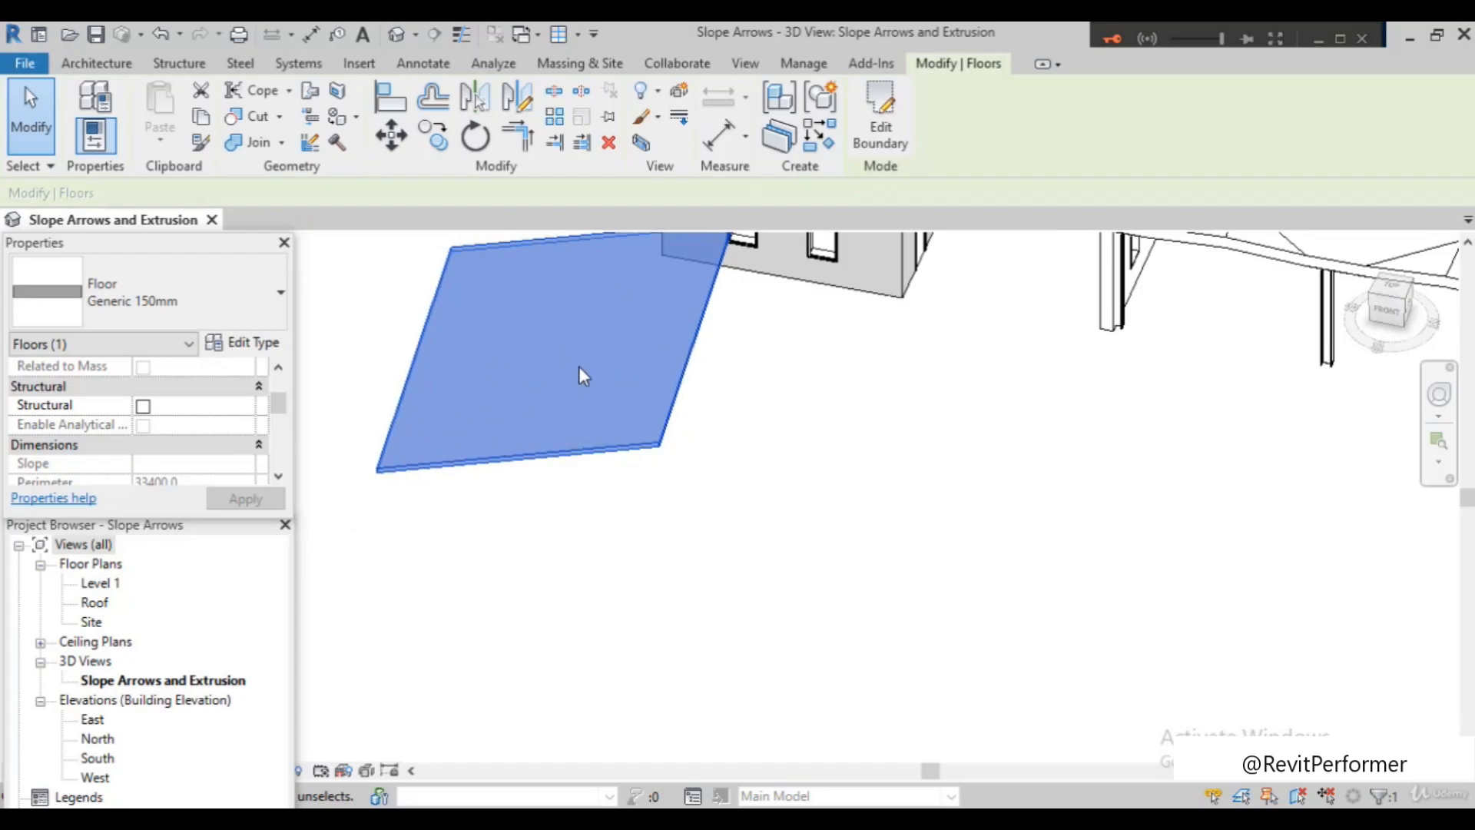
scroll(694, 404, down, 2)
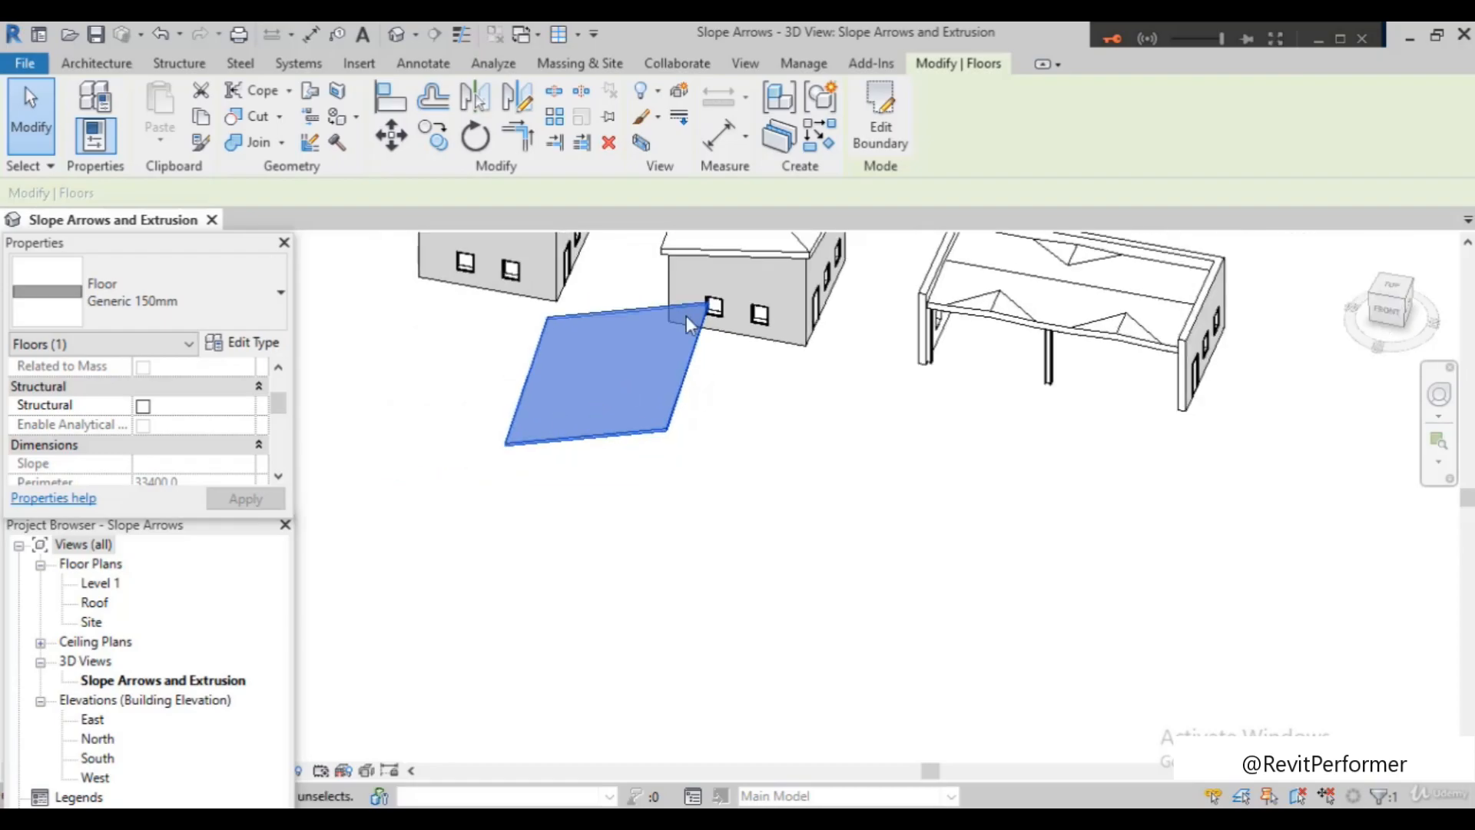
Reopen the floor's boundary for editing and delete the slope arrow that starts at its front-left corner
click(880, 123)
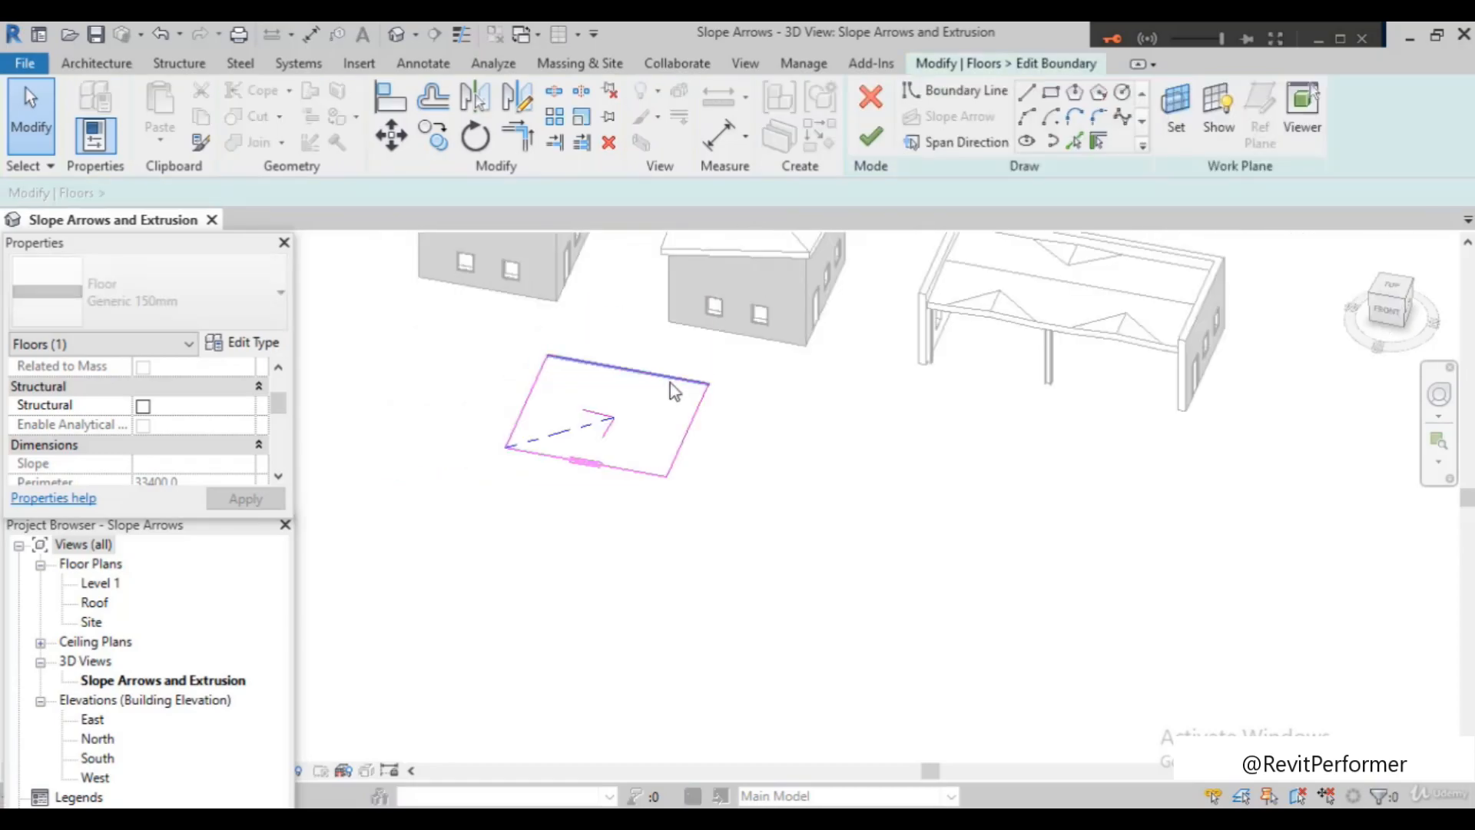
scroll(499, 447, up, 5)
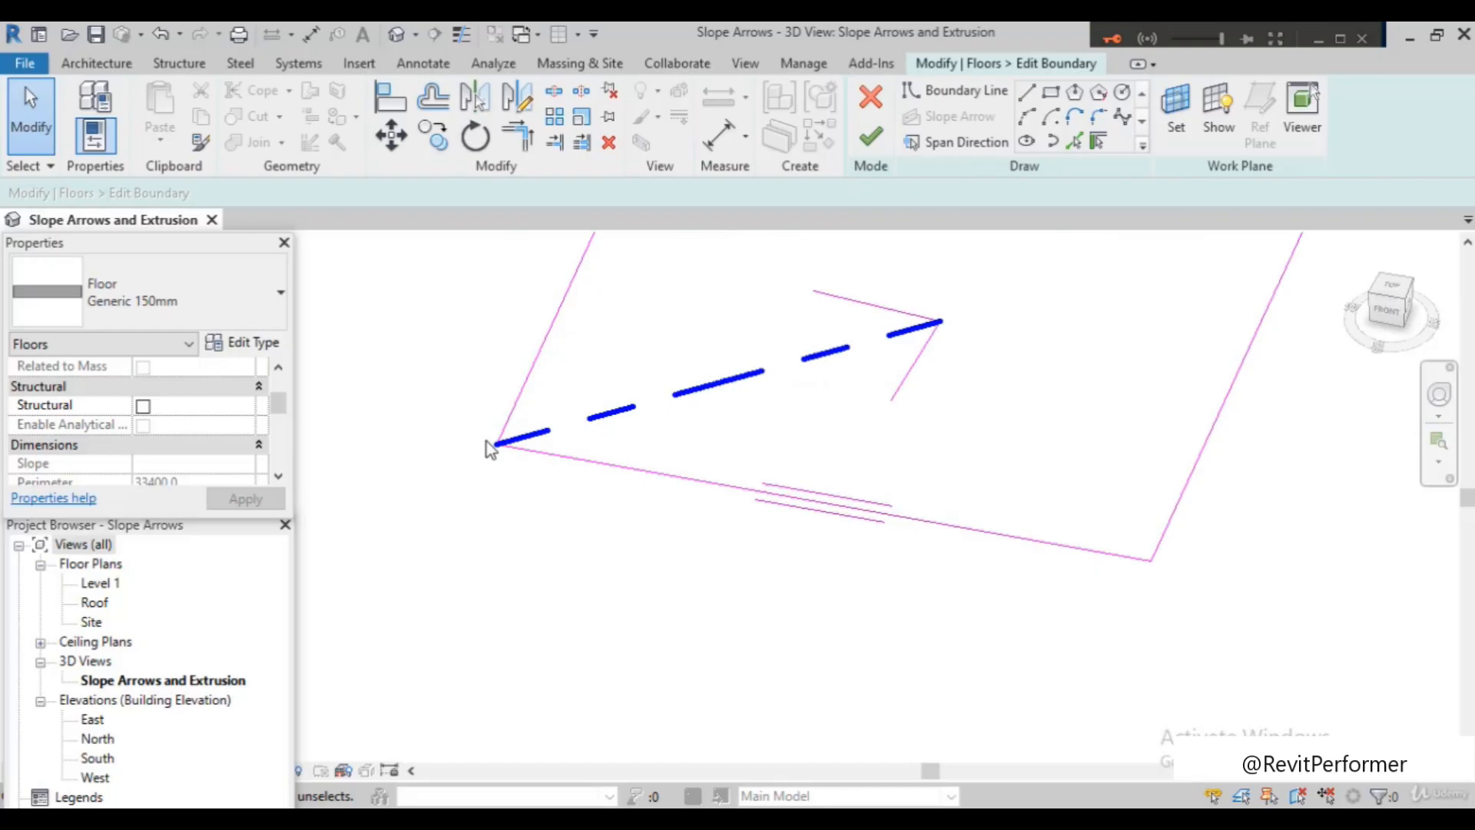
scroll(503, 458, up, 2)
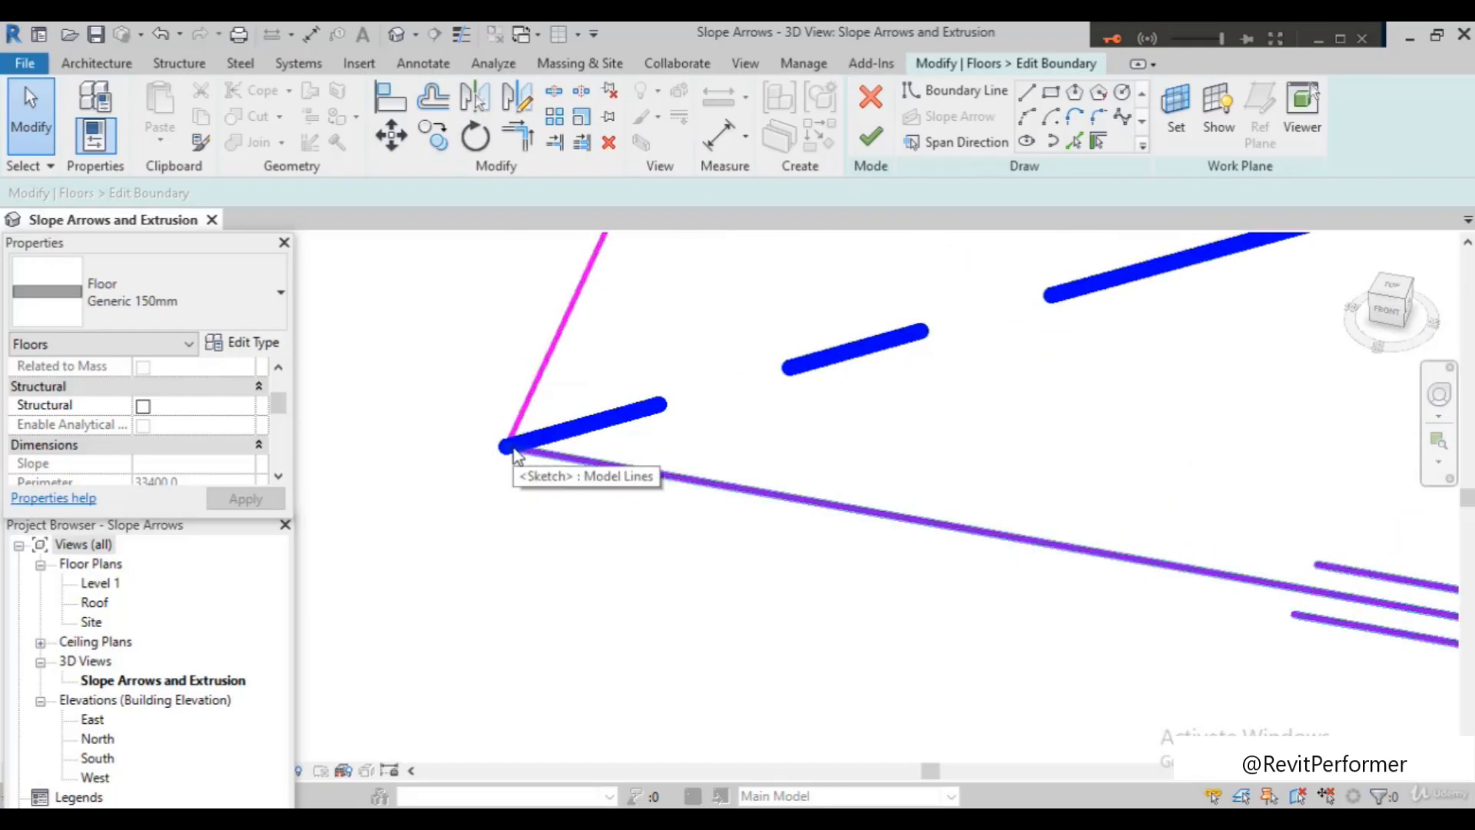
scroll(411, 492, down, 2)
scroll(411, 491, down, 2)
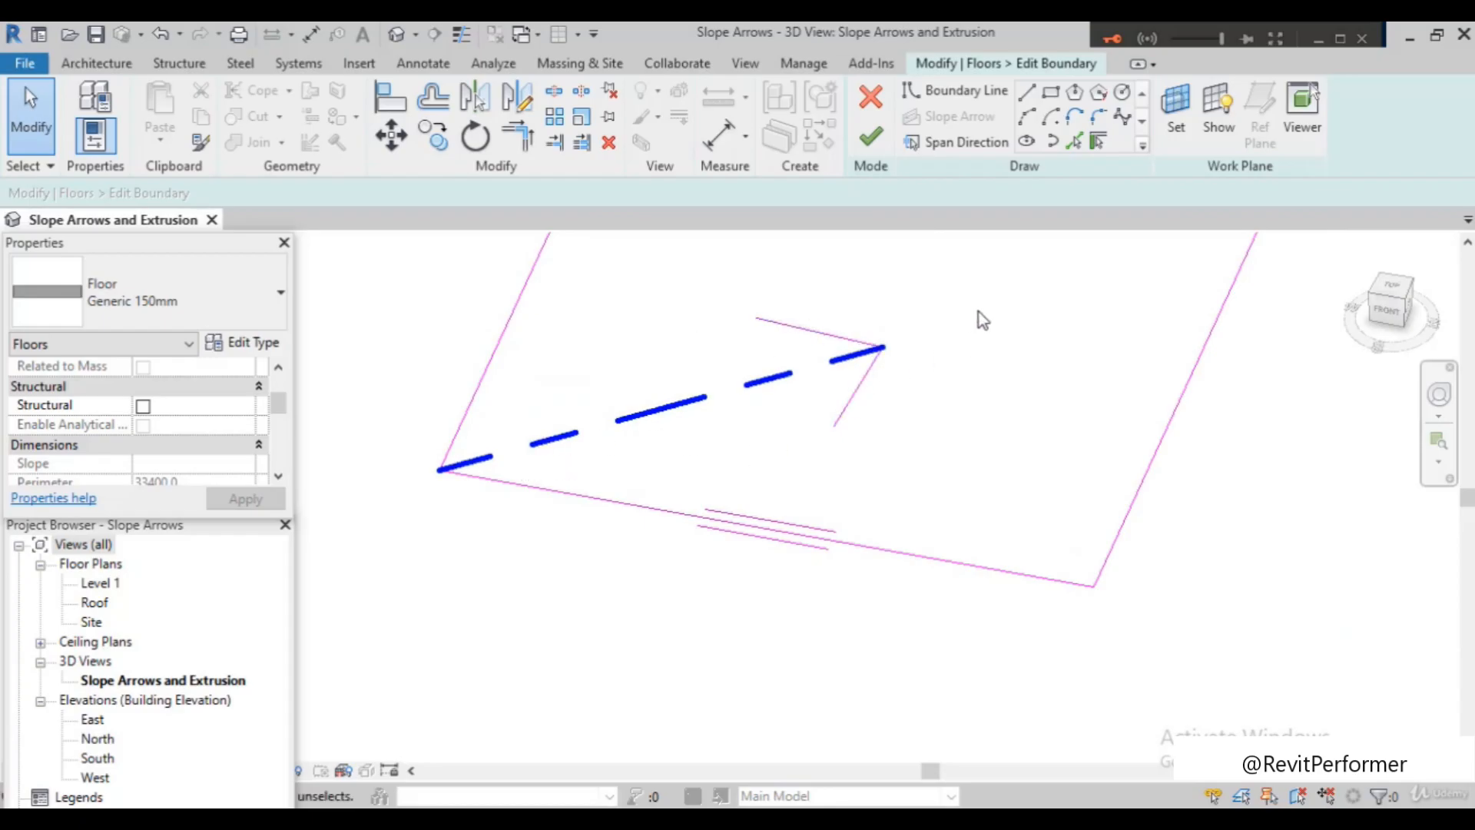
click(854, 338)
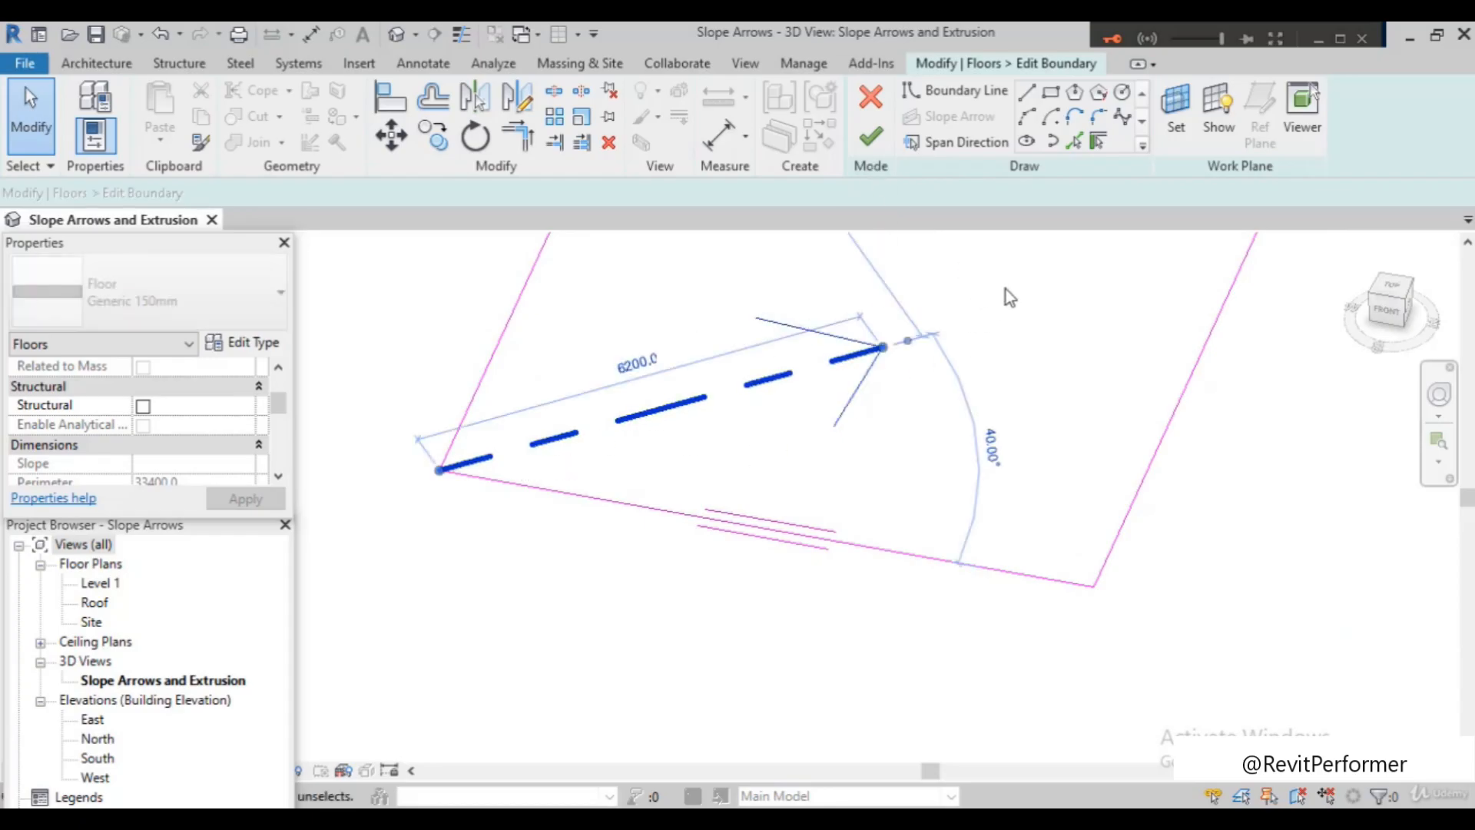
click(1007, 289)
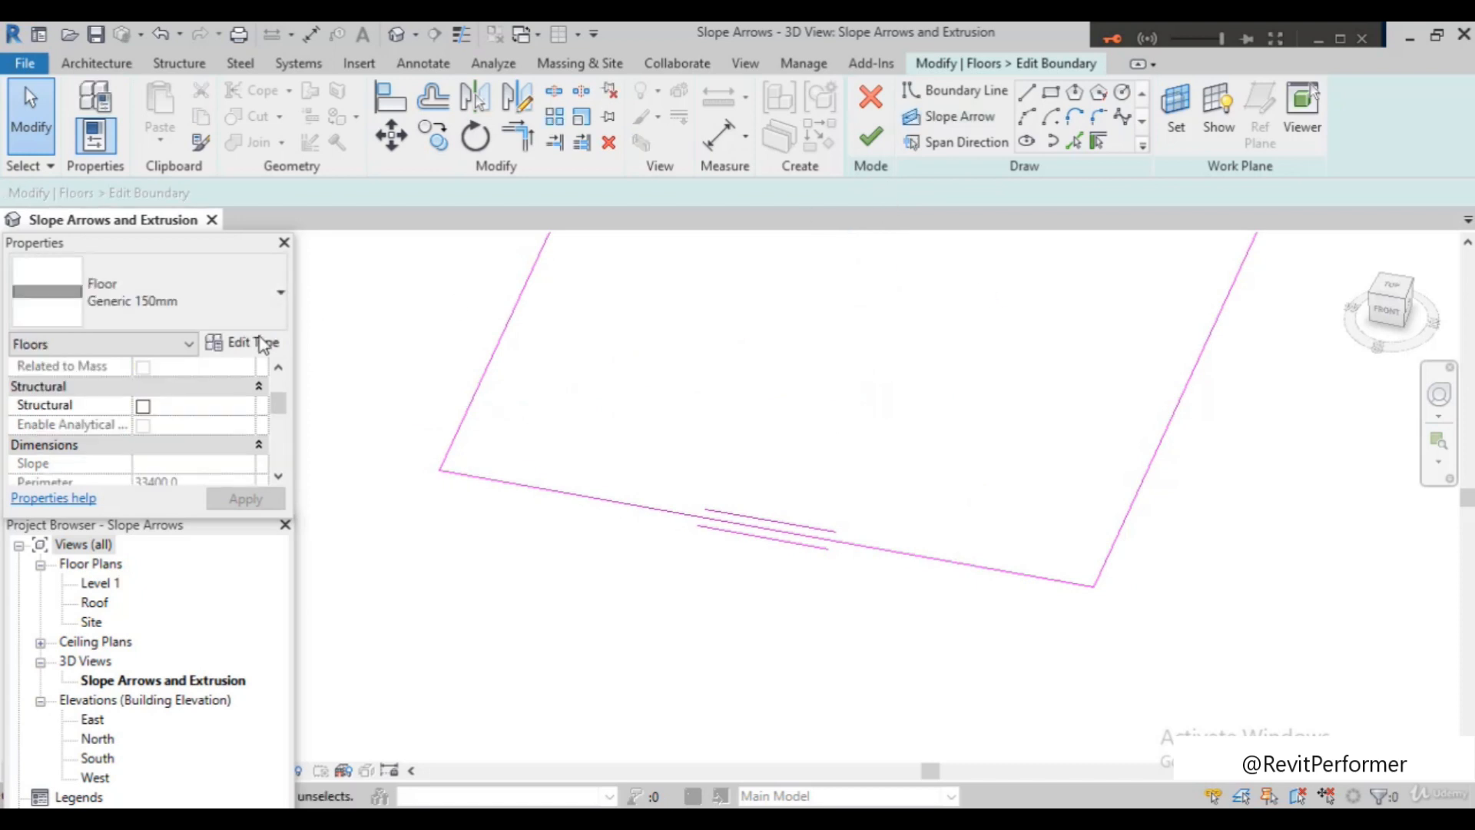
Draw a slope arrow about 4500 mm long at about 45° inside the floor, with its tail off the boundary lines
click(951, 116)
click(572, 401)
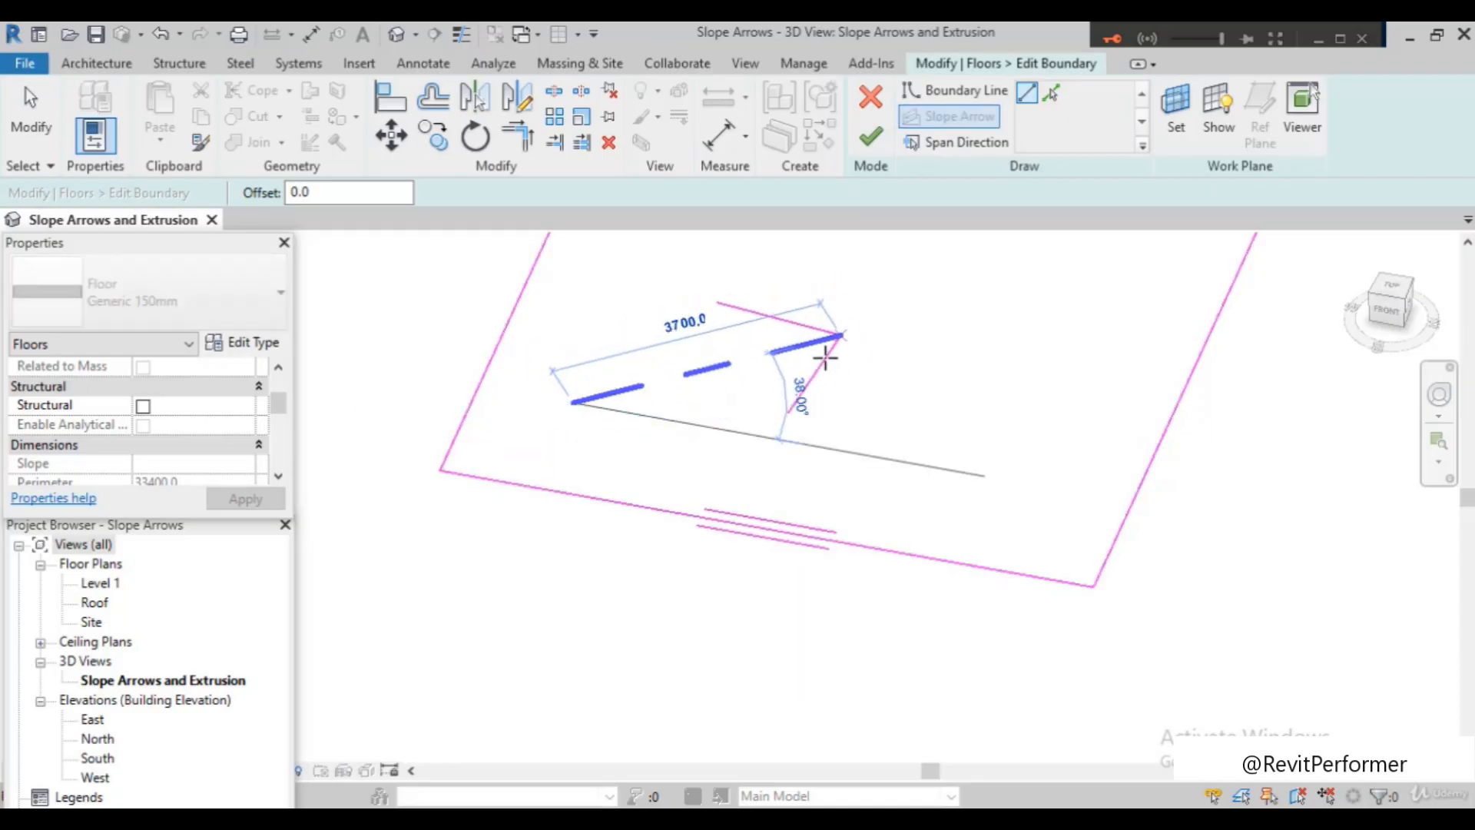
scroll(832, 342, down, 3)
click(845, 336)
key(Escape)
key(Escape)
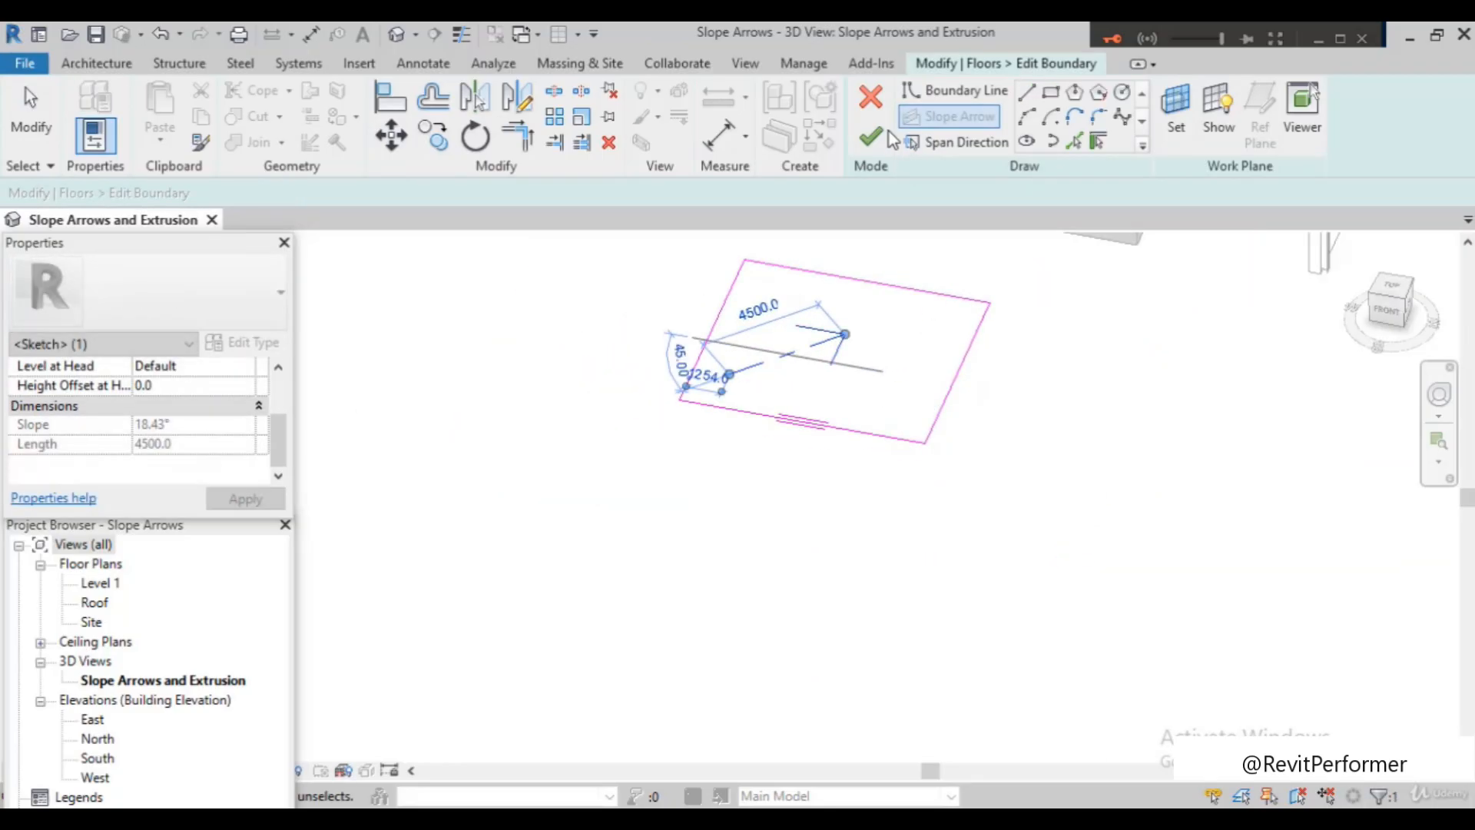
Finish editing the floor boundary and review the floor together with the three roof examples
click(871, 137)
scroll(952, 368, up, 2)
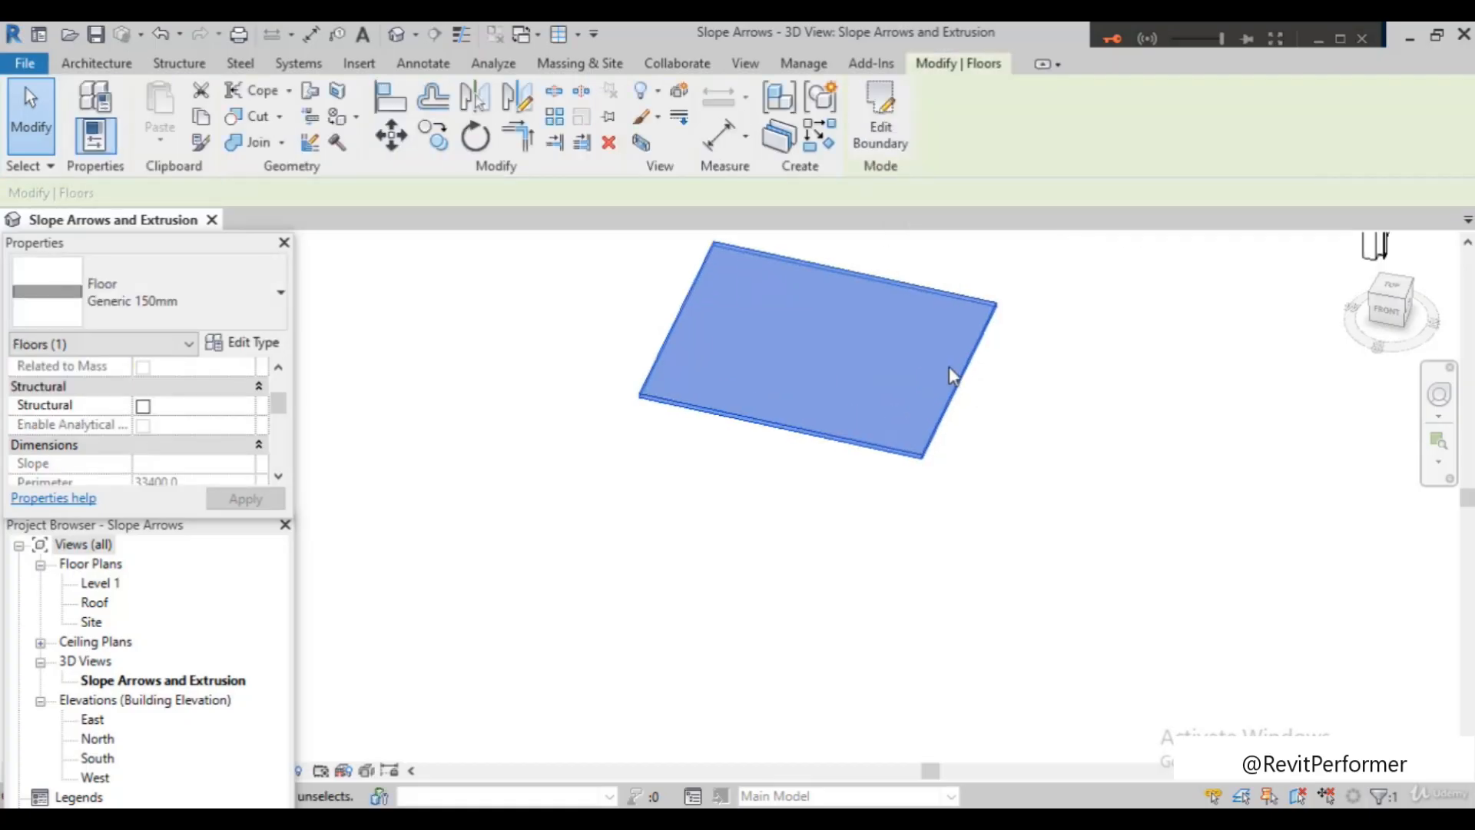
shift+middle_drag(876, 402, 764, 571)
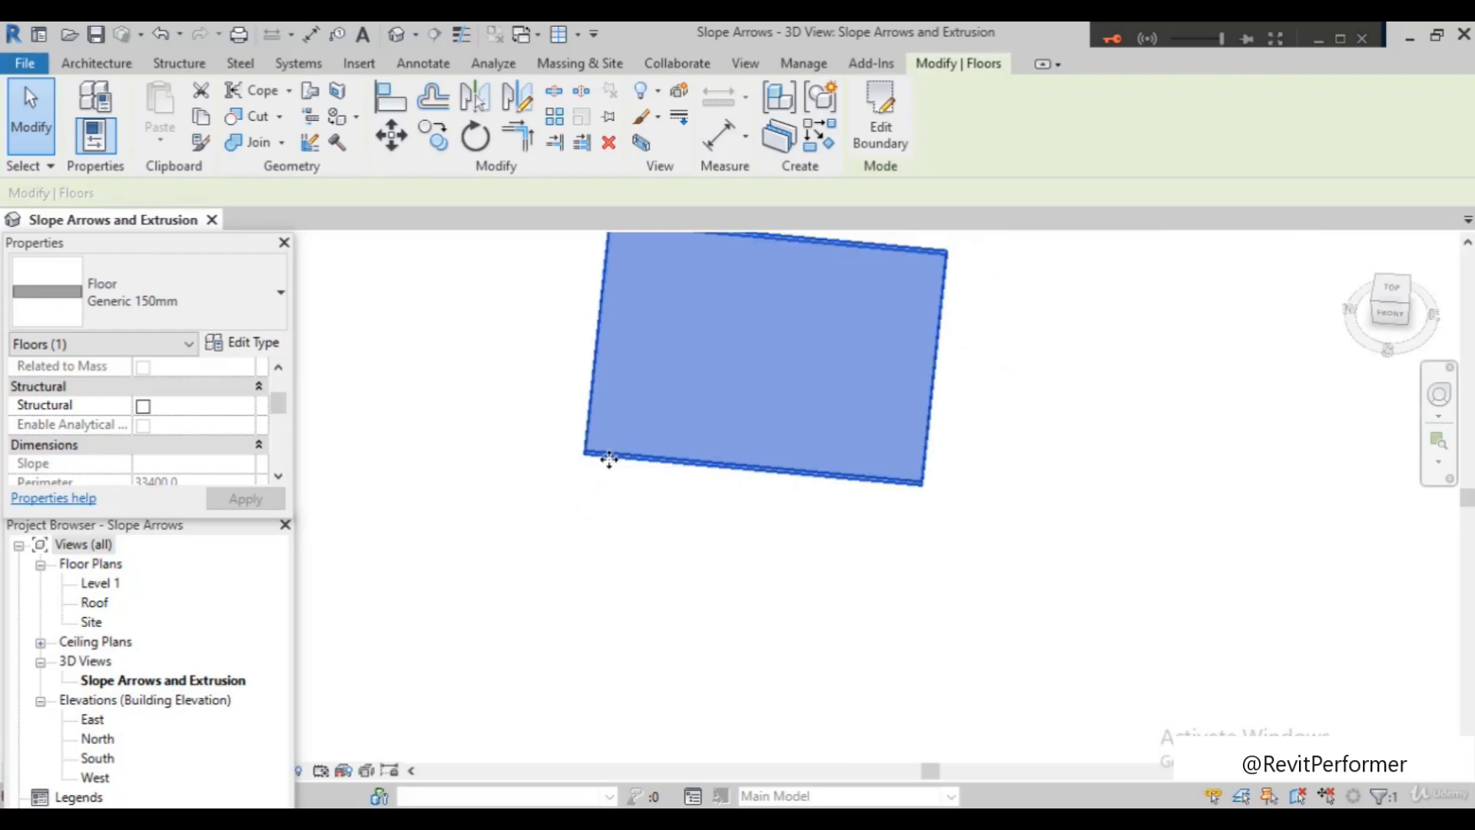
scroll(621, 462, down, 5)
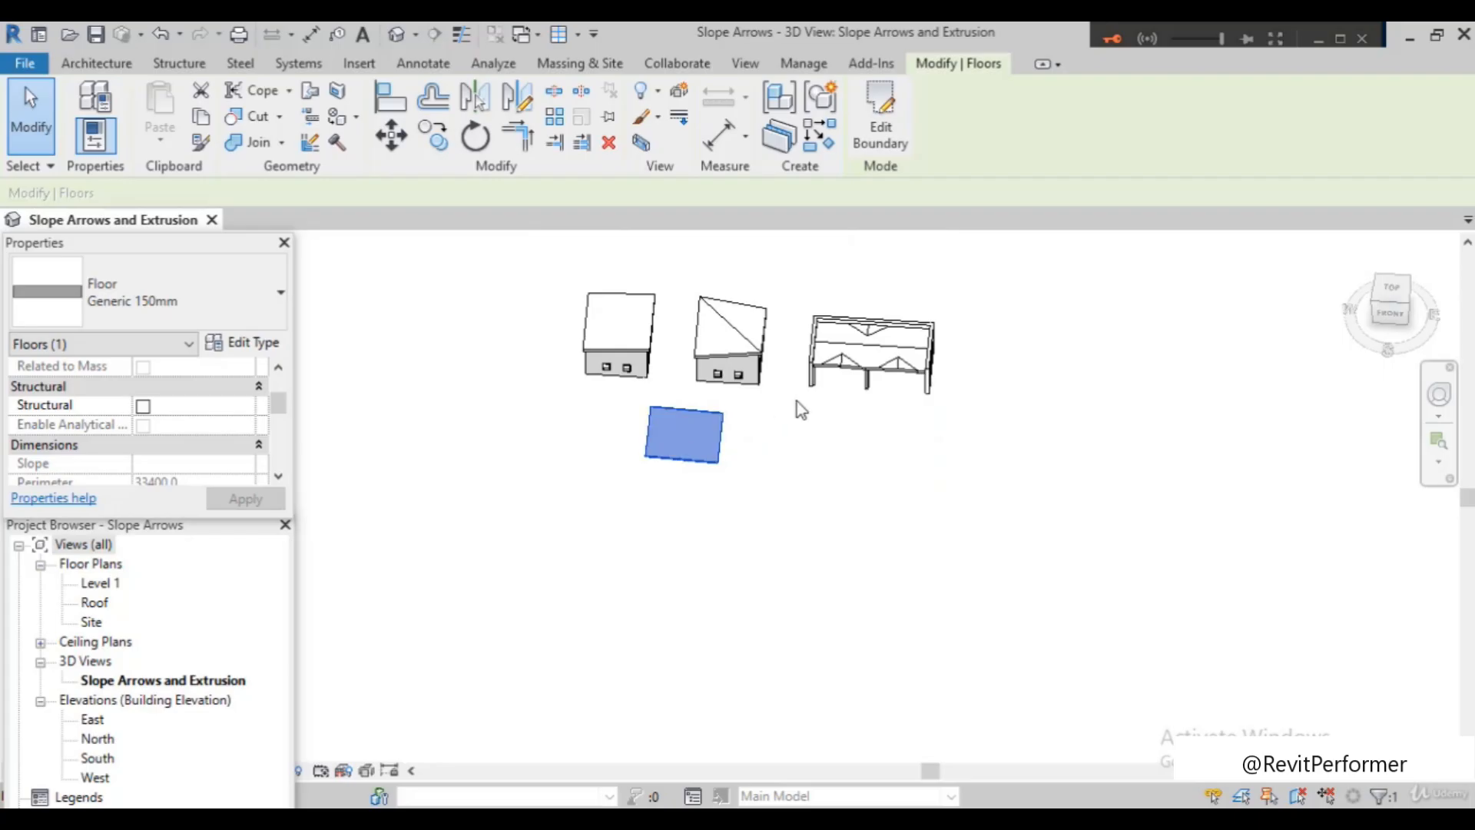
scroll(750, 335, up, 3)
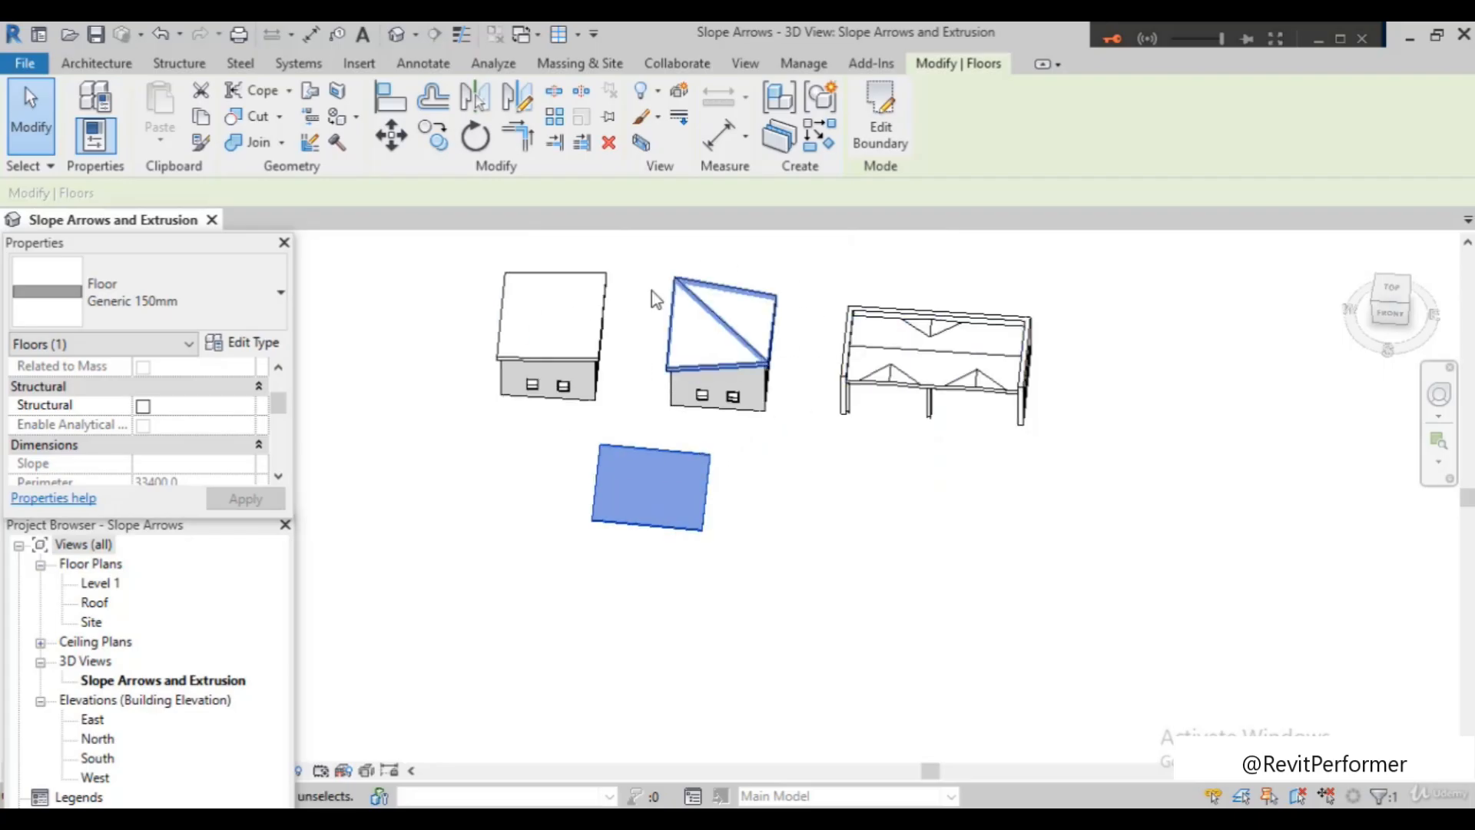
scroll(551, 285, up, 2)
scroll(555, 286, down, 2)
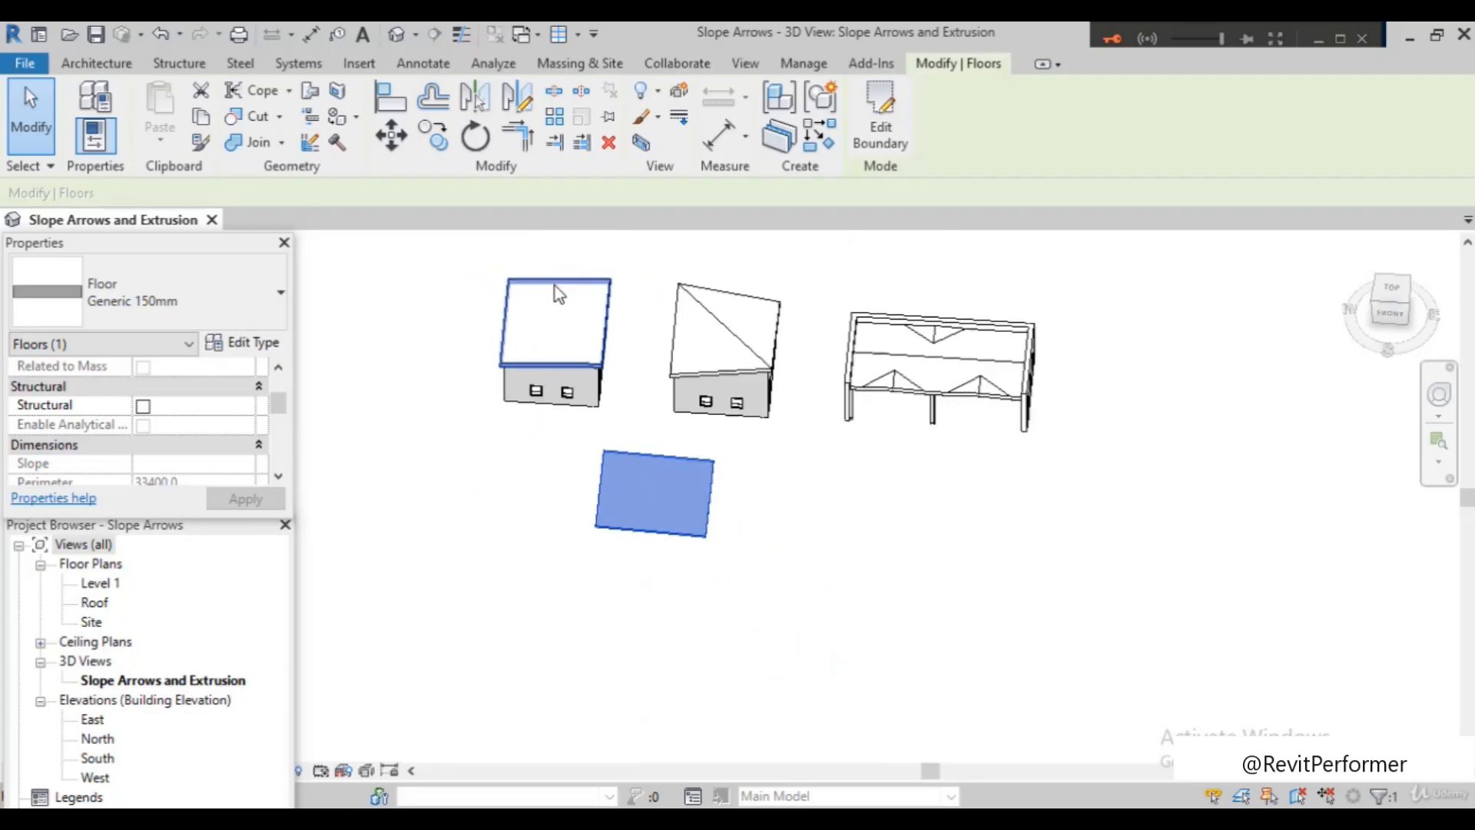
scroll(933, 355, up, 1)
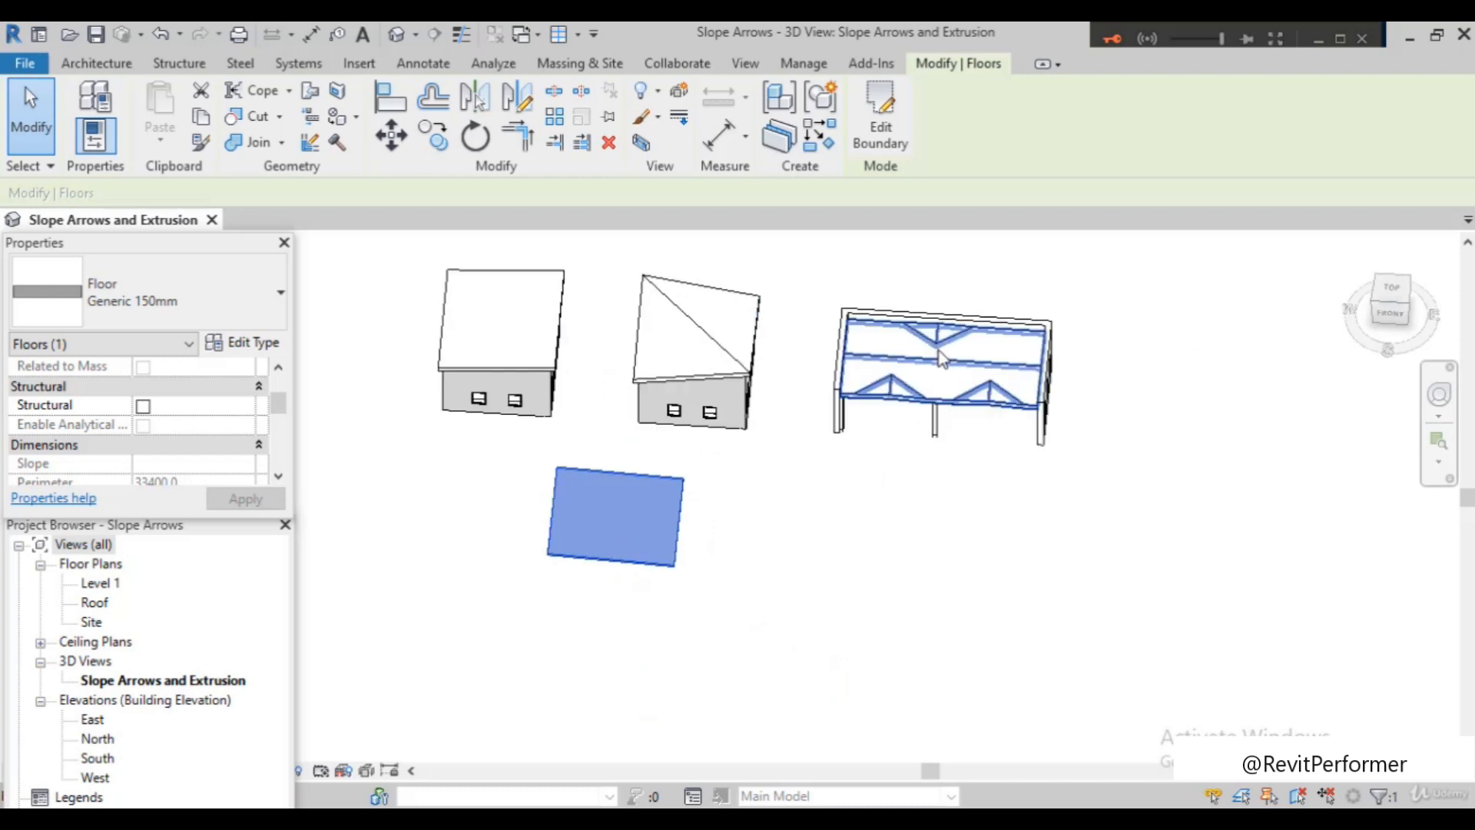
scroll(934, 354, up, 1)
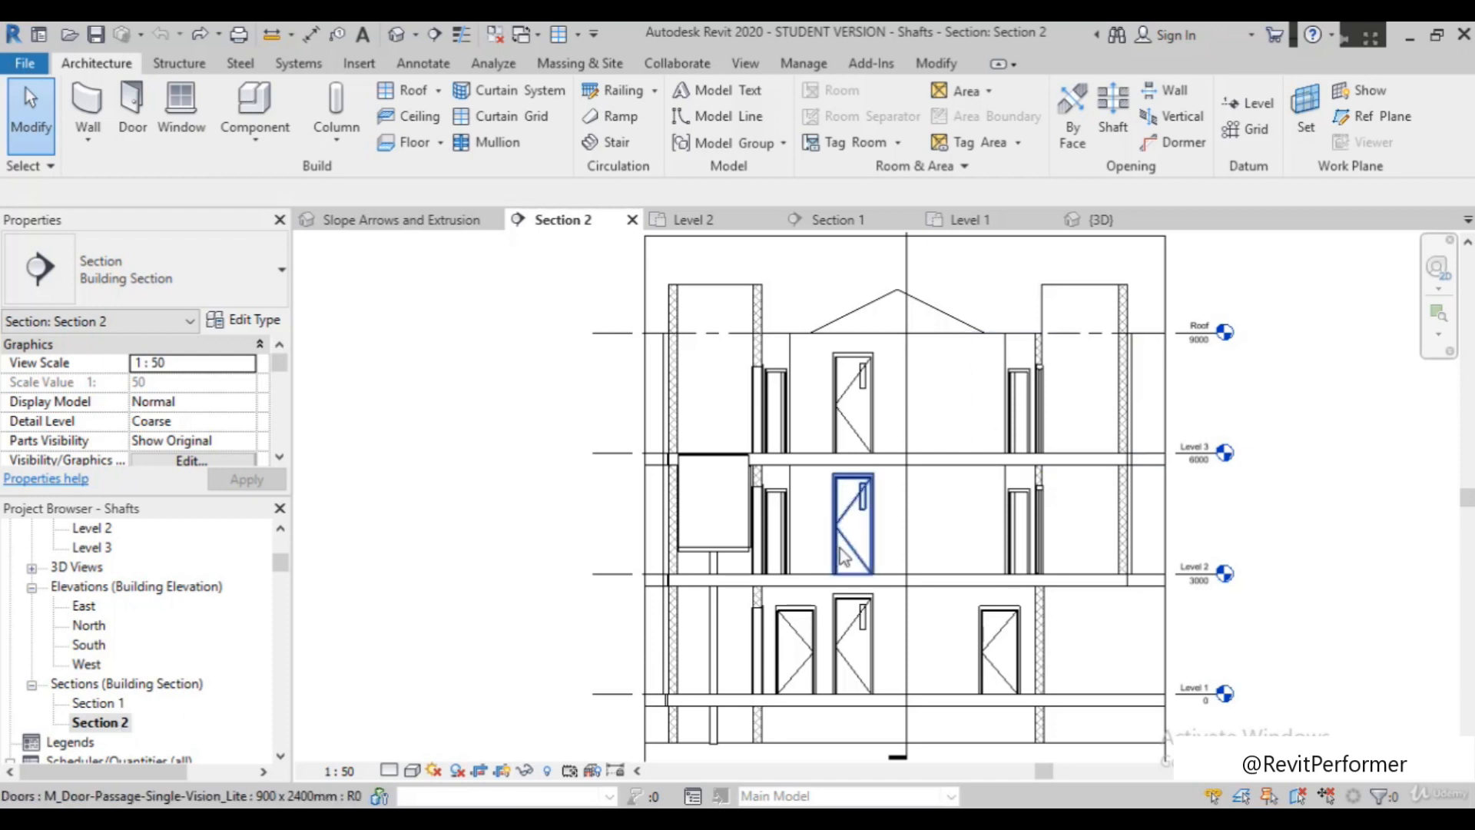
Examine Section 2 of the Shafts project and select the Level 2 floor to check where it crosses the elevator
scroll(853, 530, down, 2)
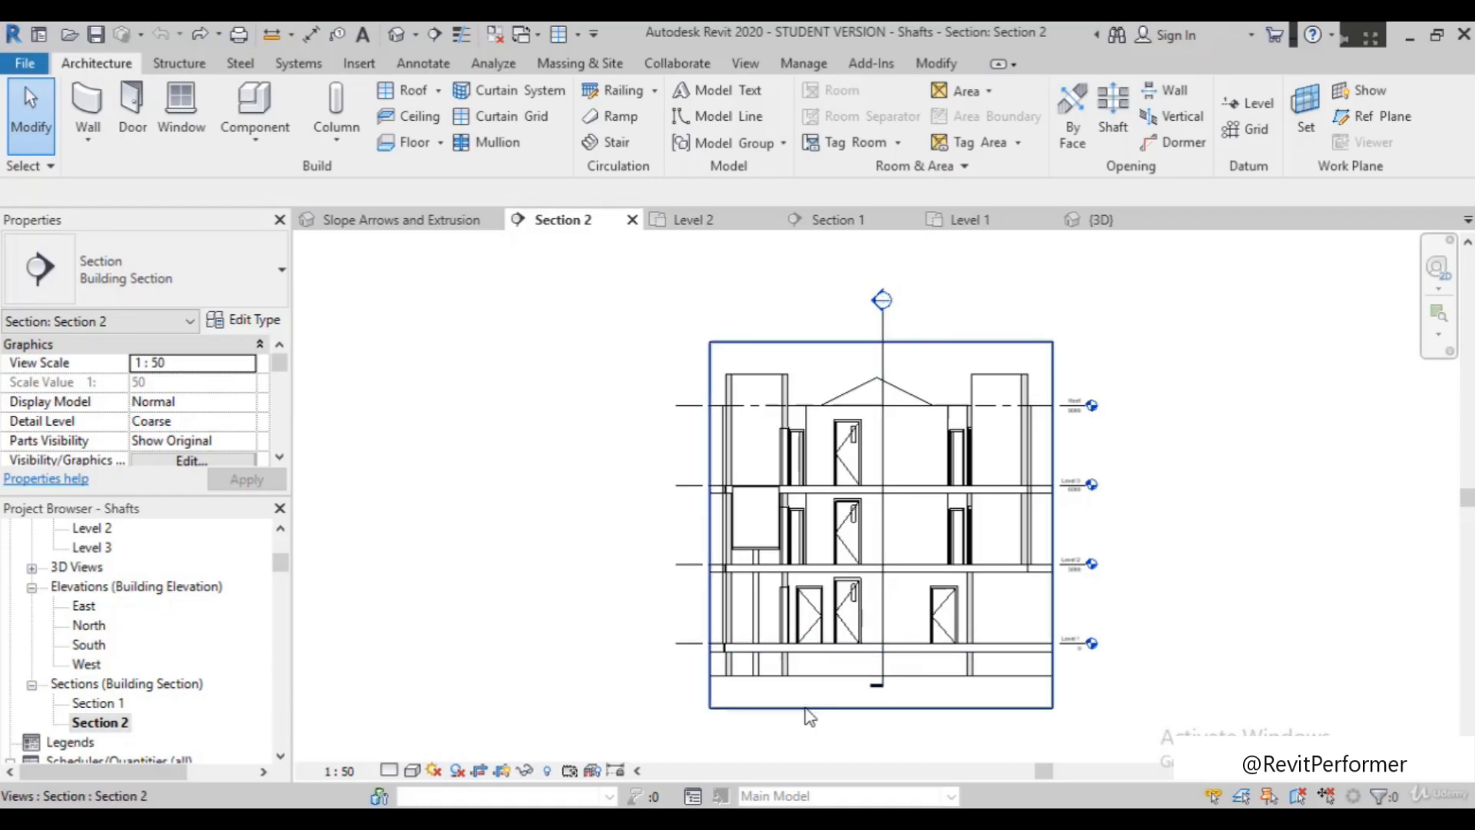
scroll(799, 691, up, 2)
scroll(761, 530, up, 2)
scroll(729, 543, down, 1)
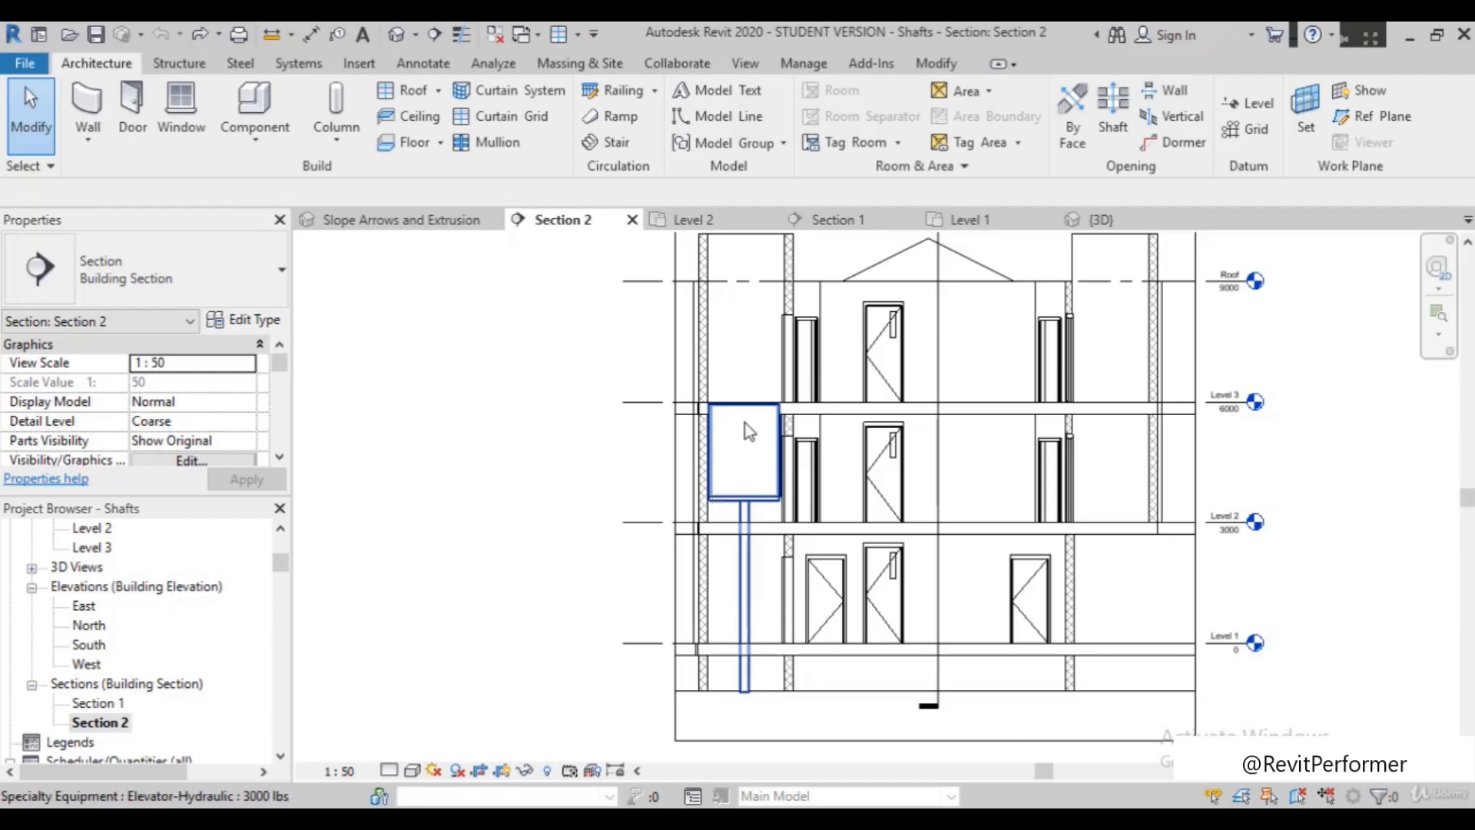
click(888, 530)
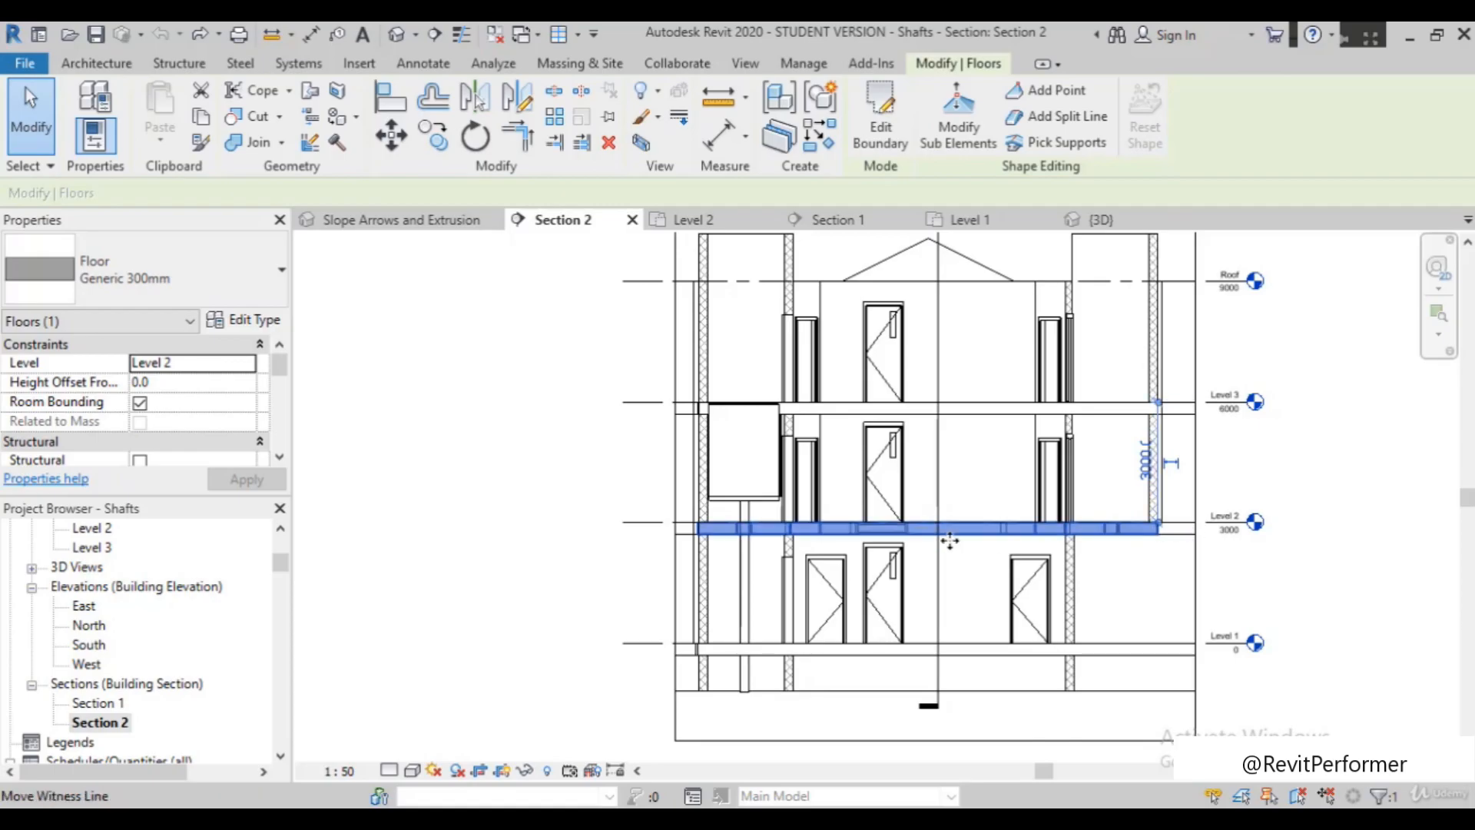
scroll(779, 469, up, 1)
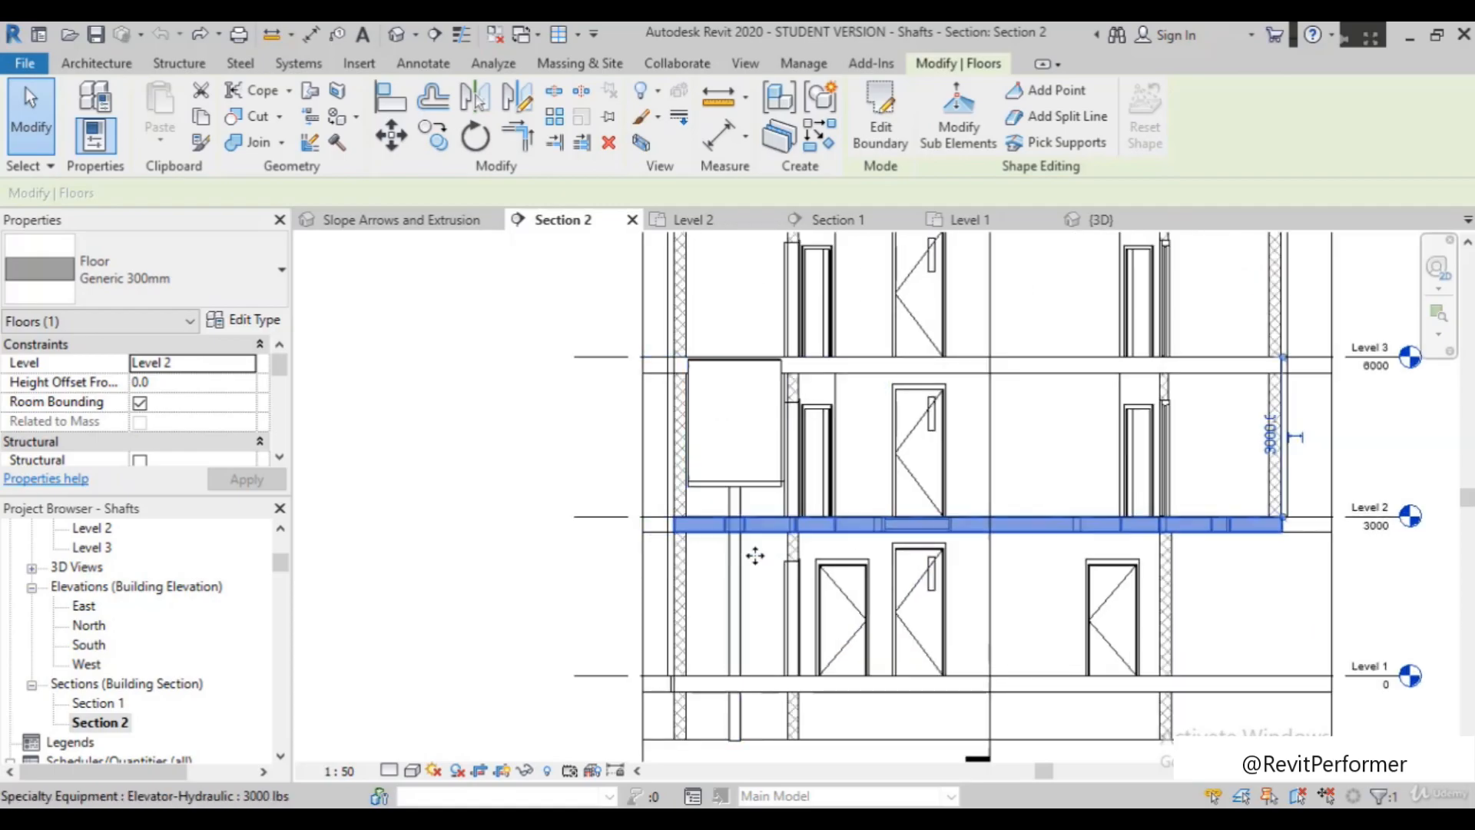
Select the Level 1 floor slab in the section to inspect where the elevator passes through it
click(792, 692)
click(839, 686)
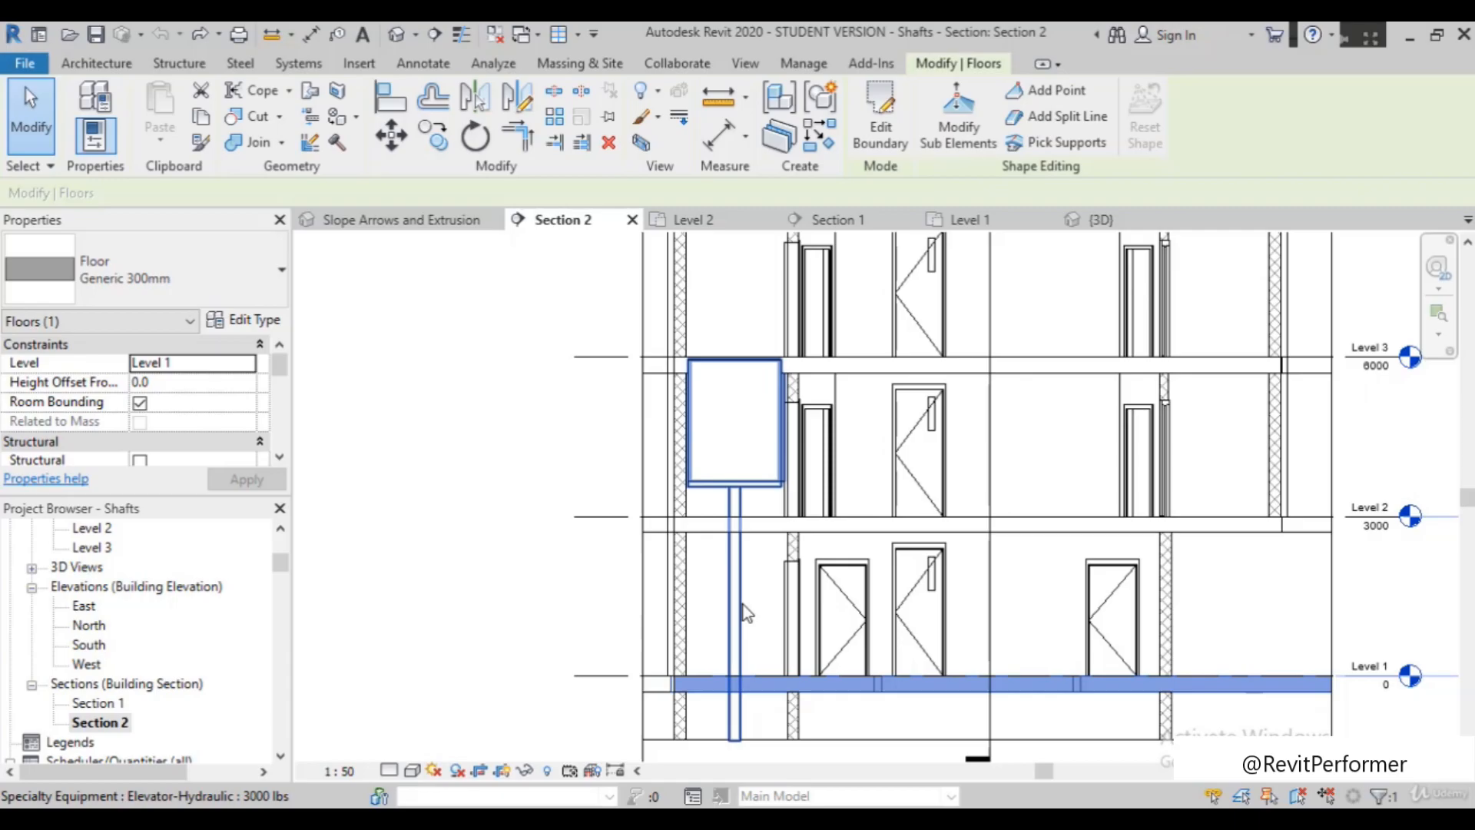
scroll(849, 534, down, 1)
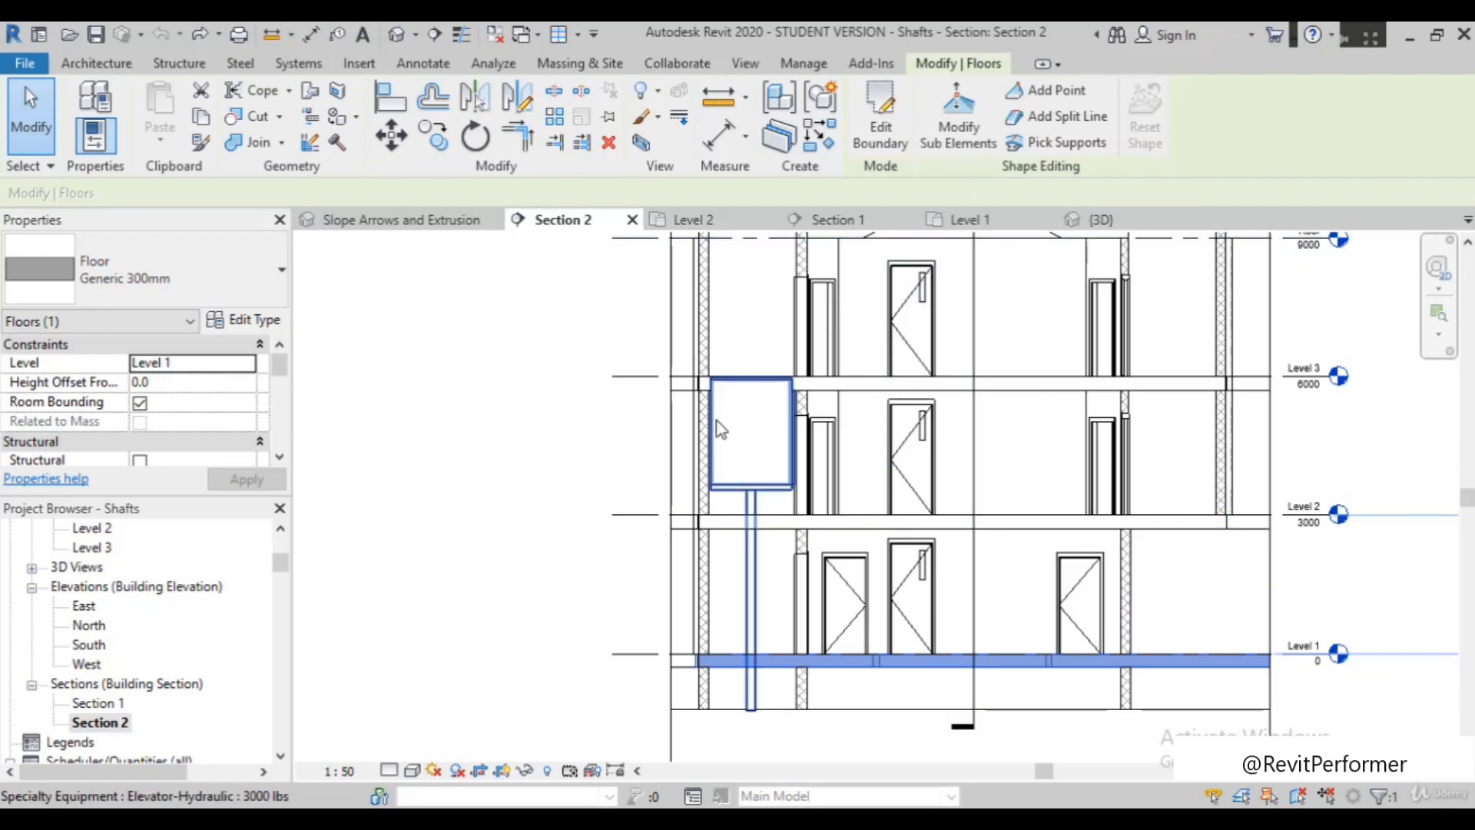
Open the Level 2 floor's boundary for editing in the Level 2 floor plan, at the elevator shaft
click(947, 526)
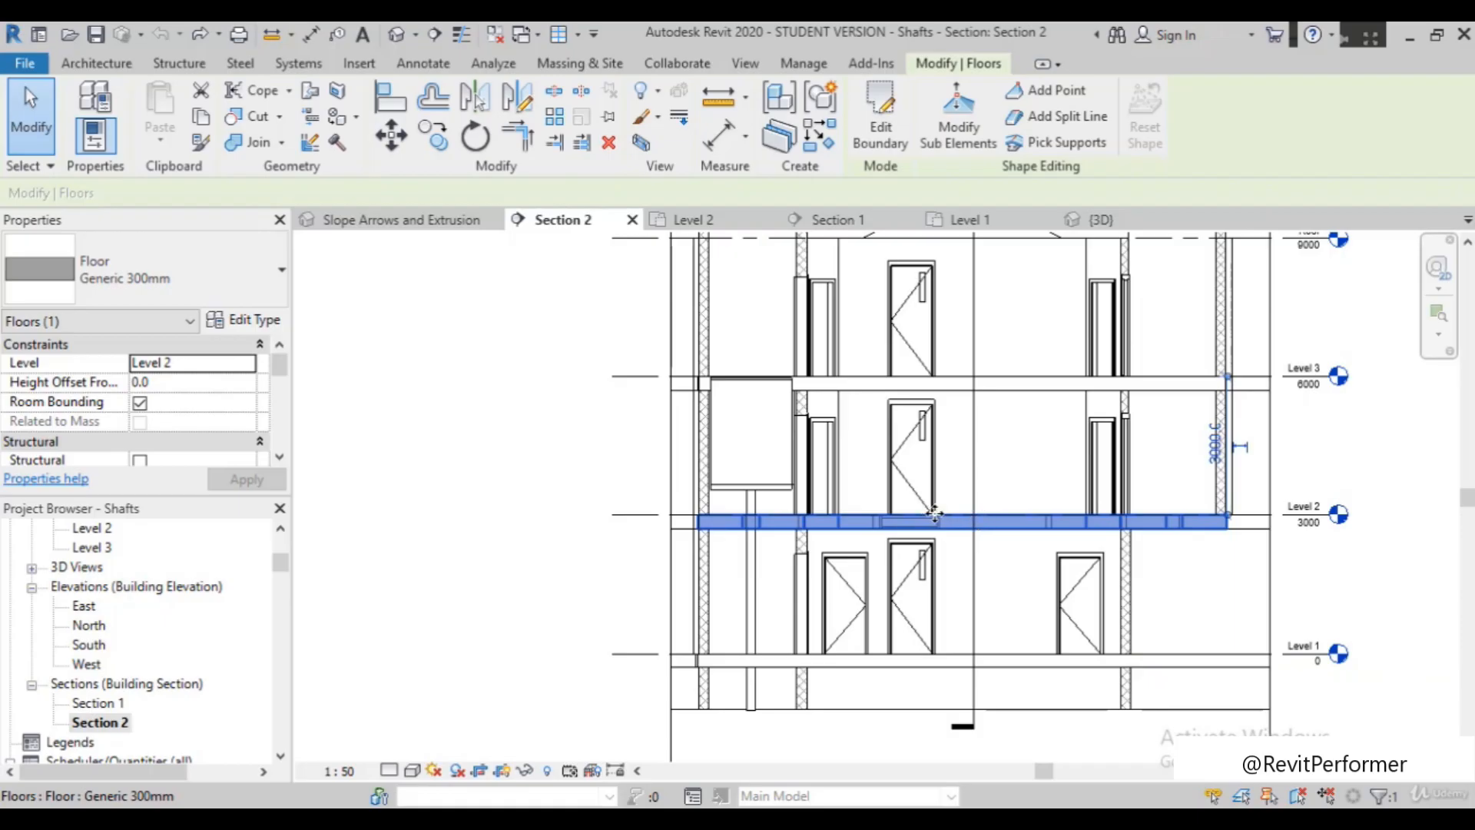
click(887, 151)
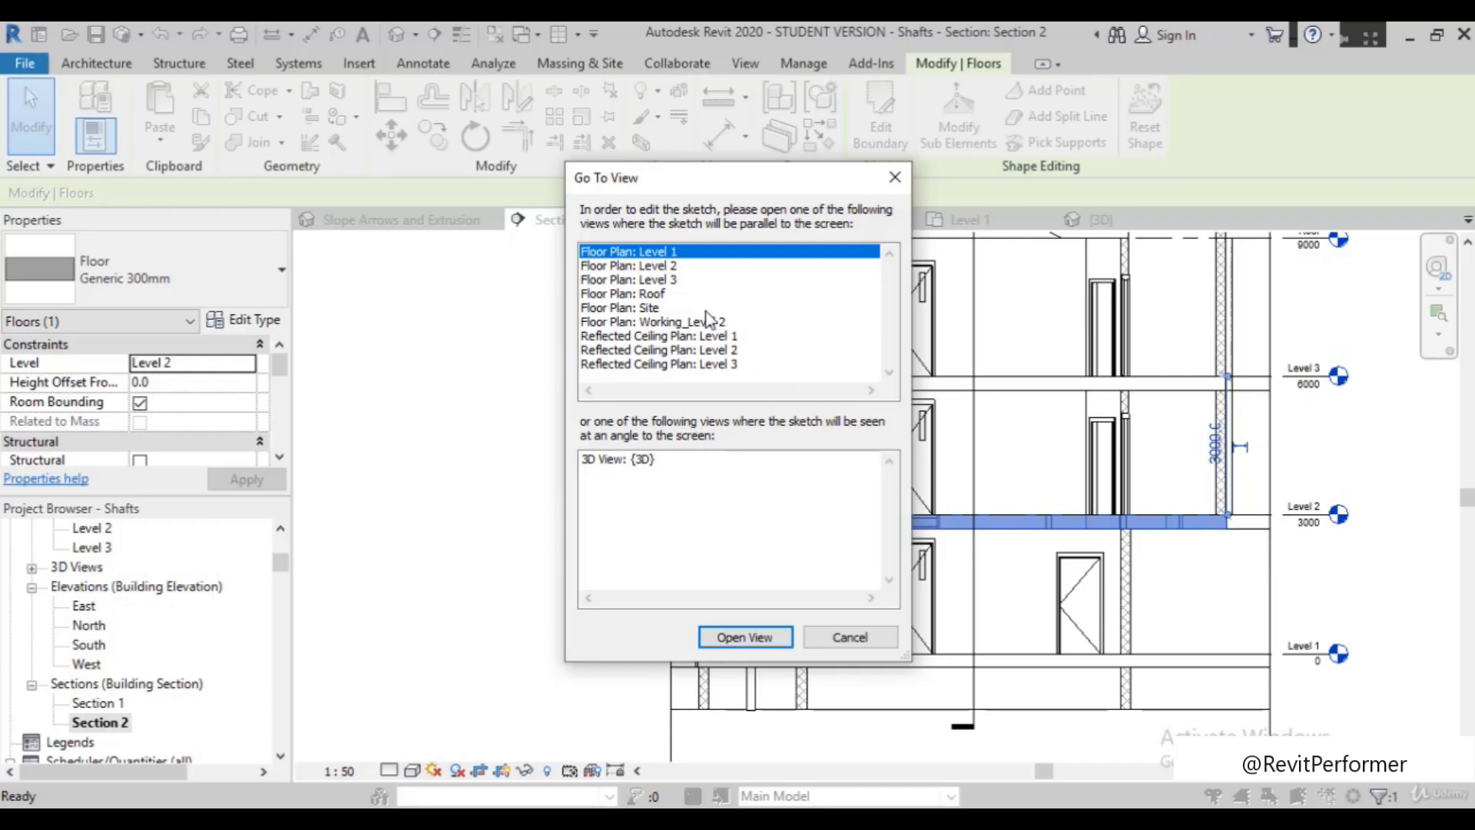
click(663, 266)
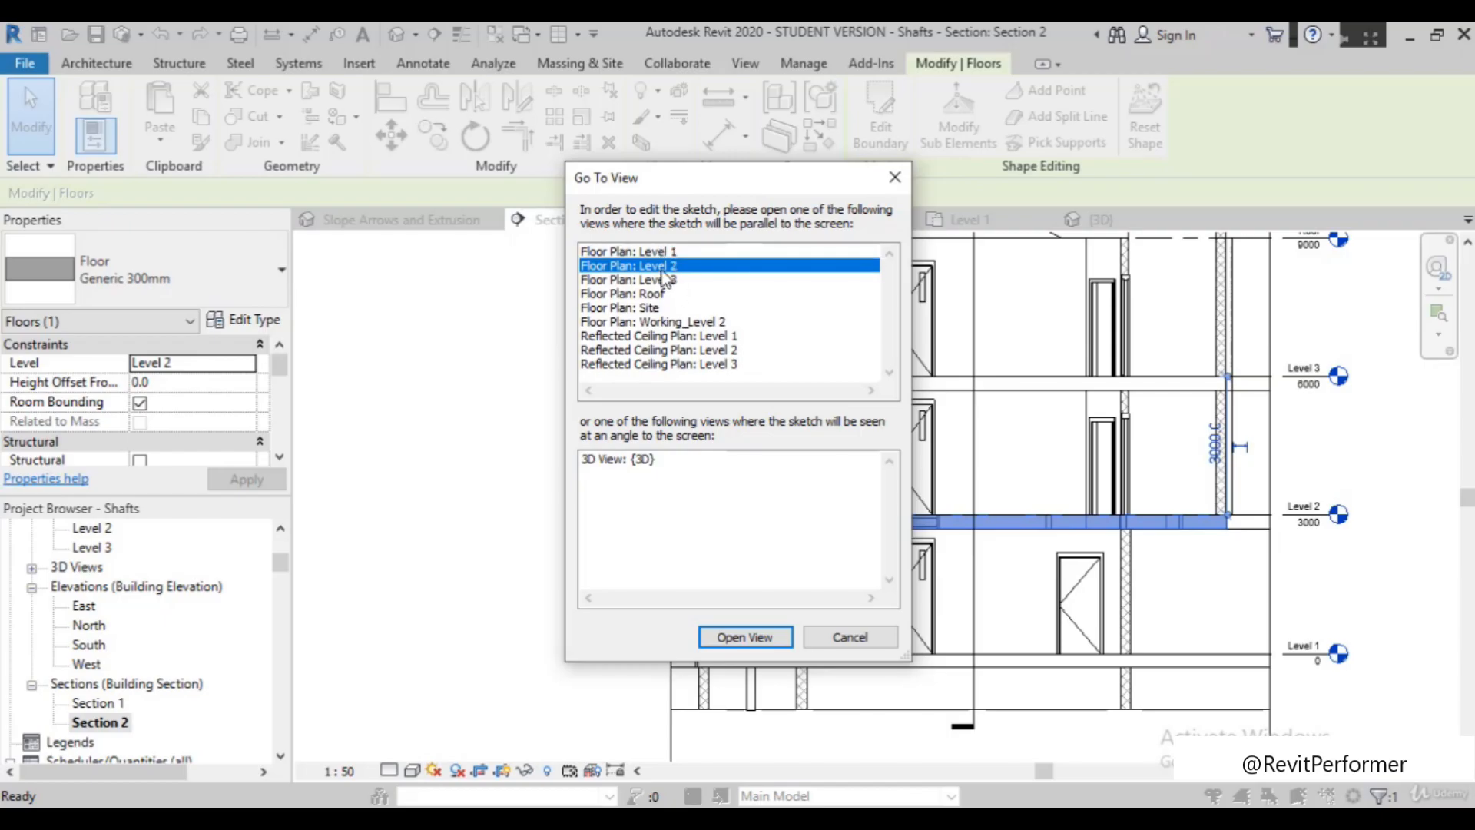
key(Return)
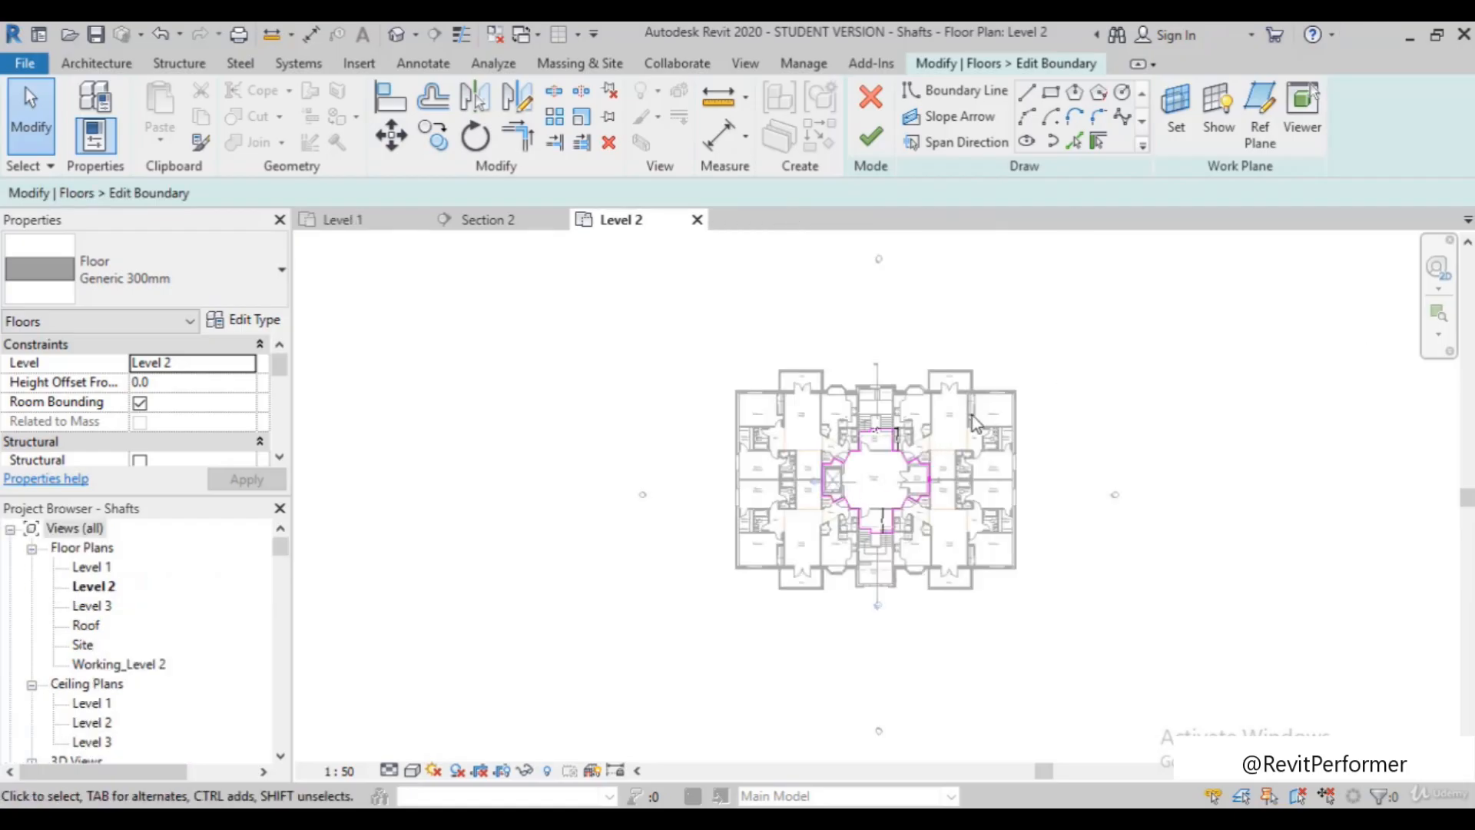
scroll(1055, 421, up, 2)
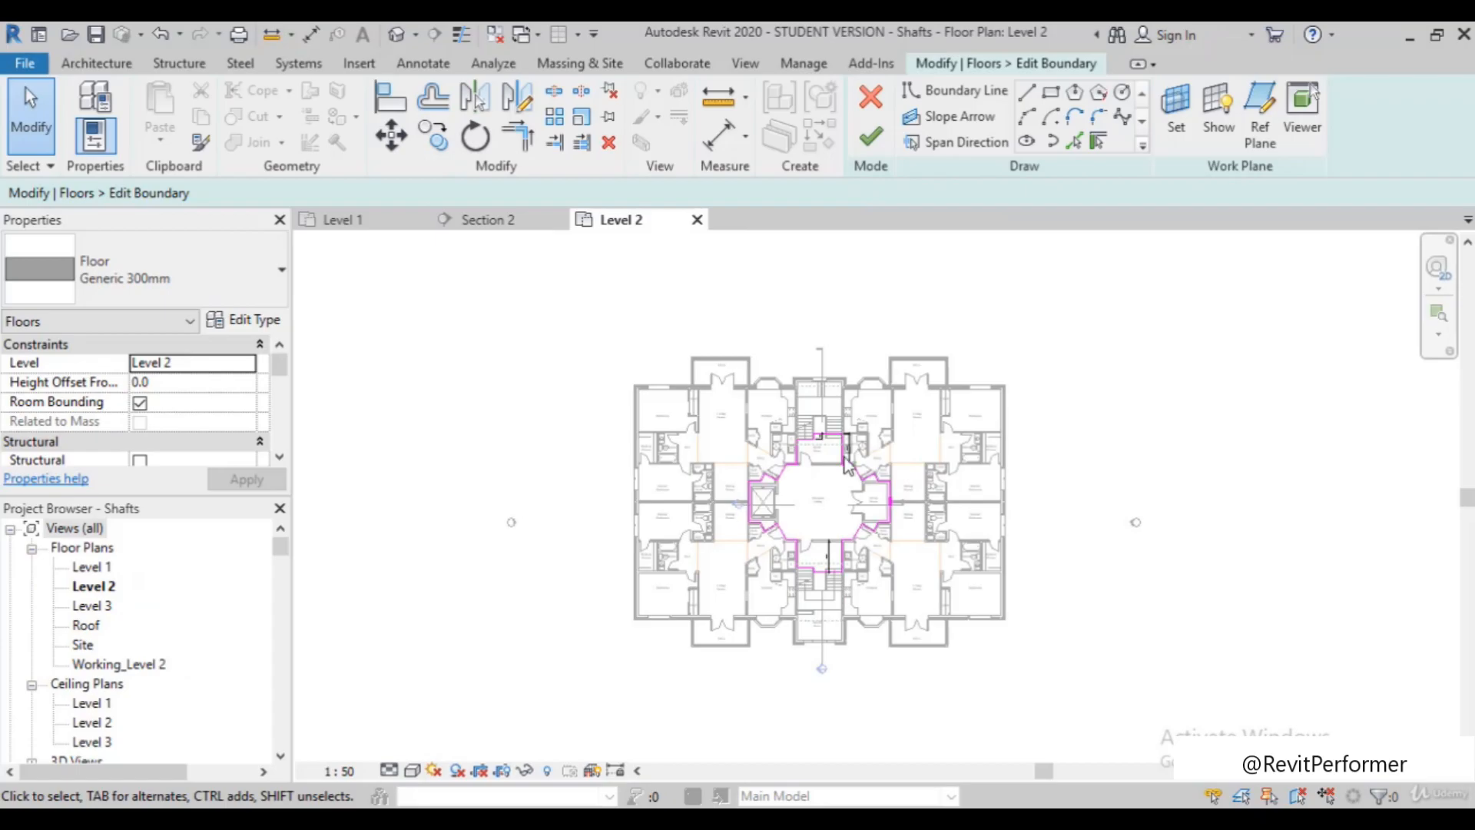
scroll(861, 557, up, 1)
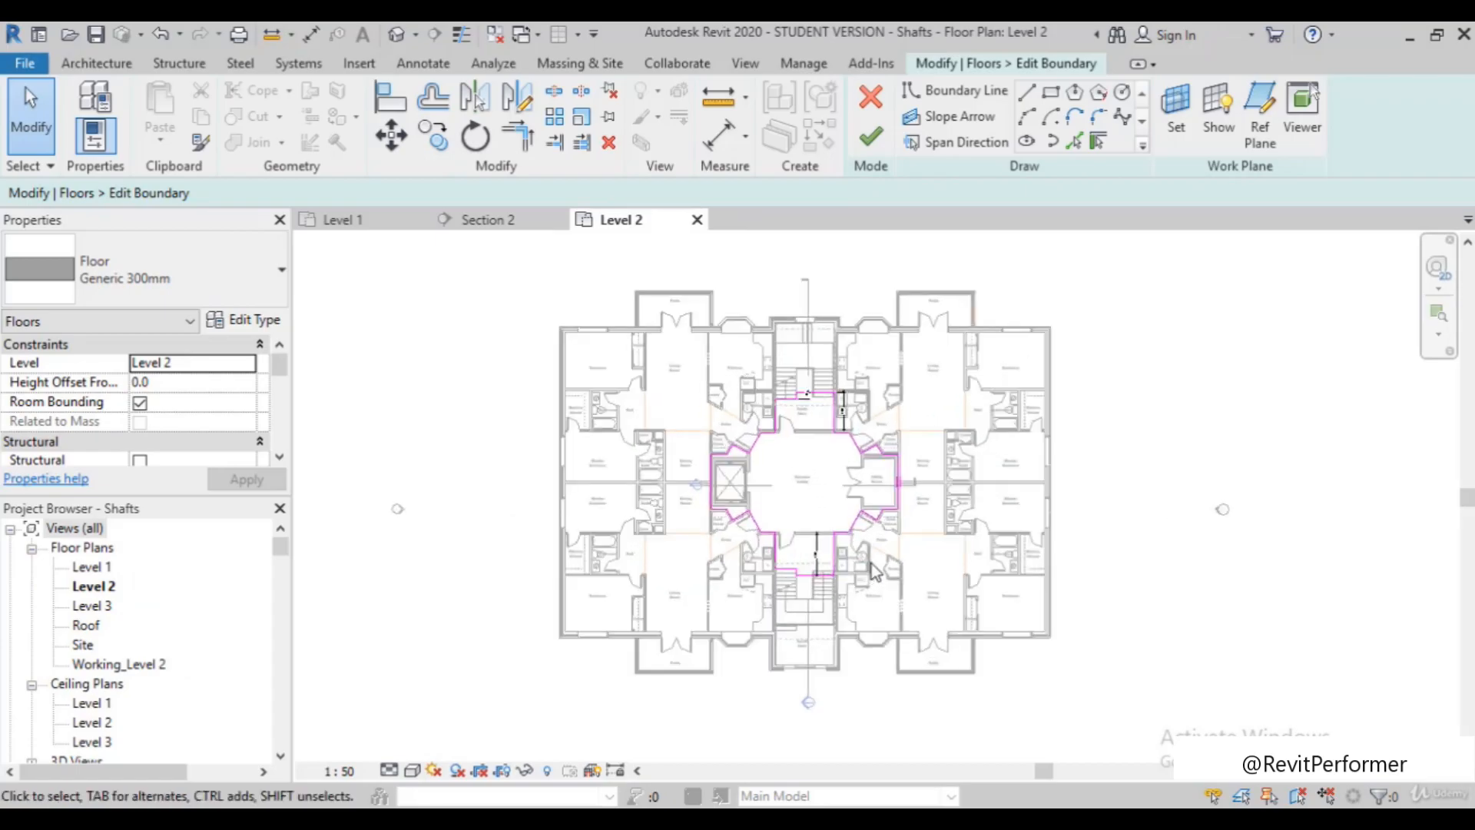
click(1439, 313)
drag(701, 431, 822, 561)
scroll(920, 501, up, 1)
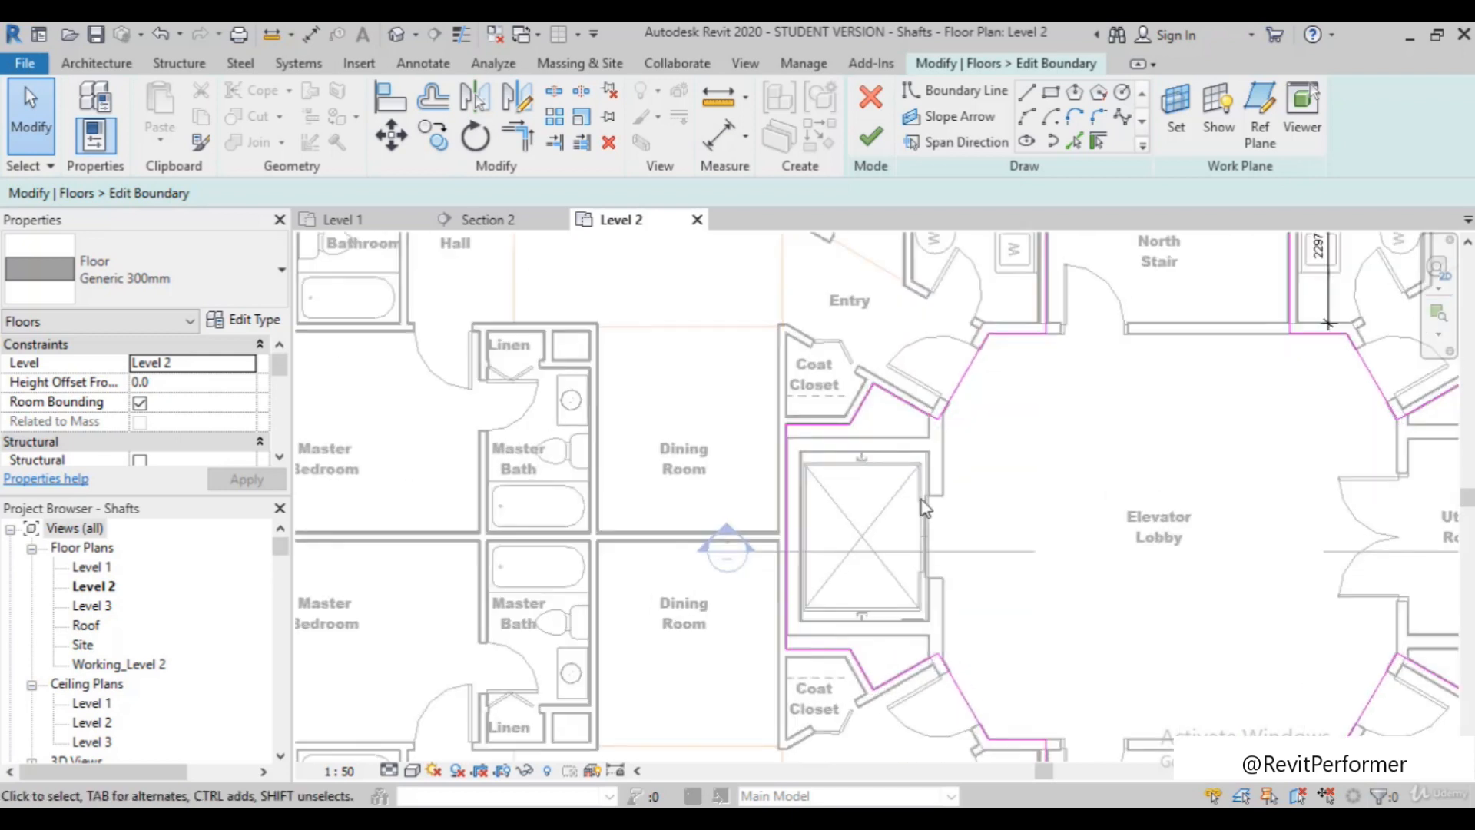
scroll(805, 414, down, 1)
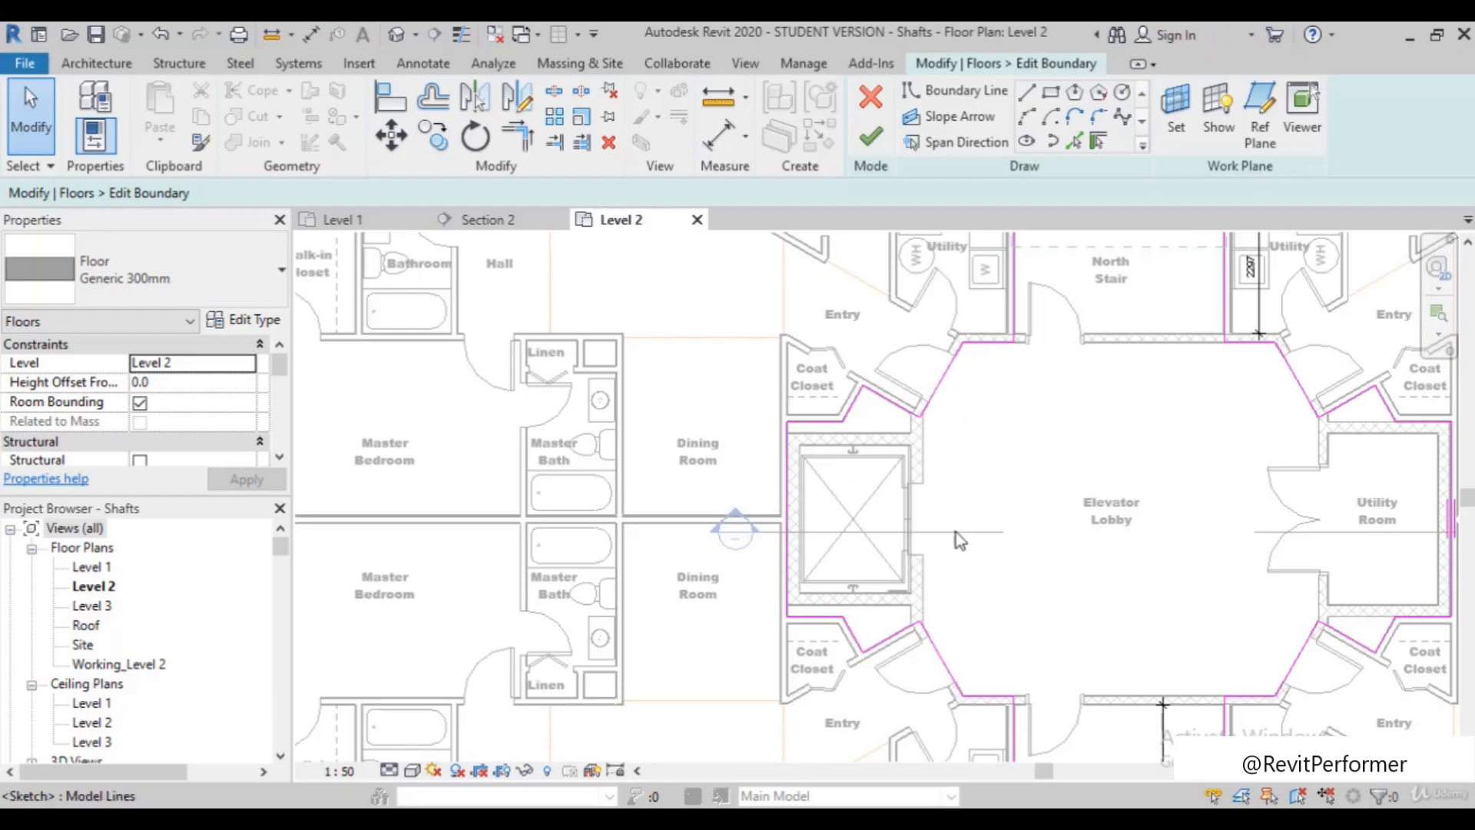
scroll(956, 534, up, 1)
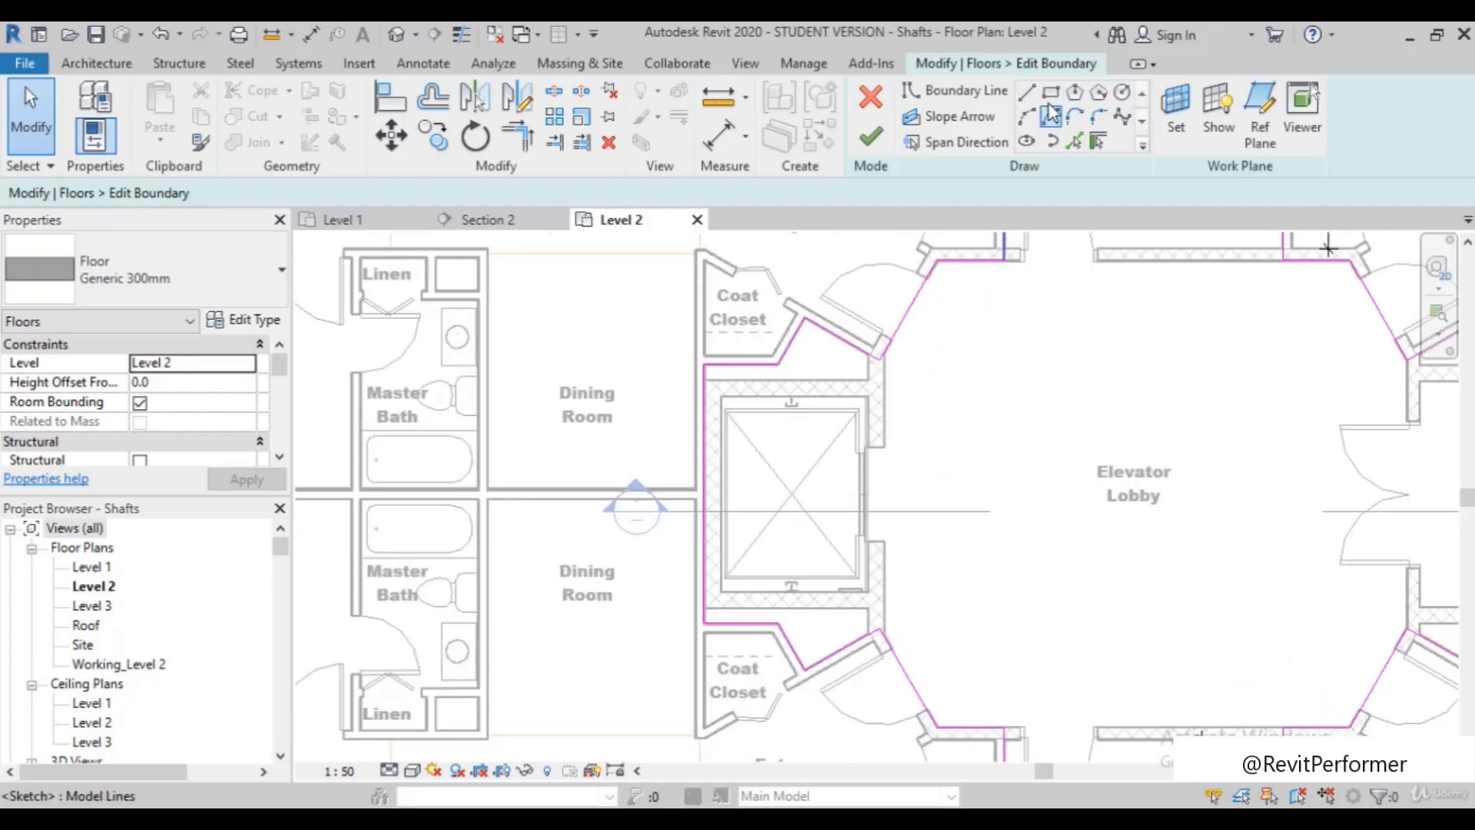
click(1050, 93)
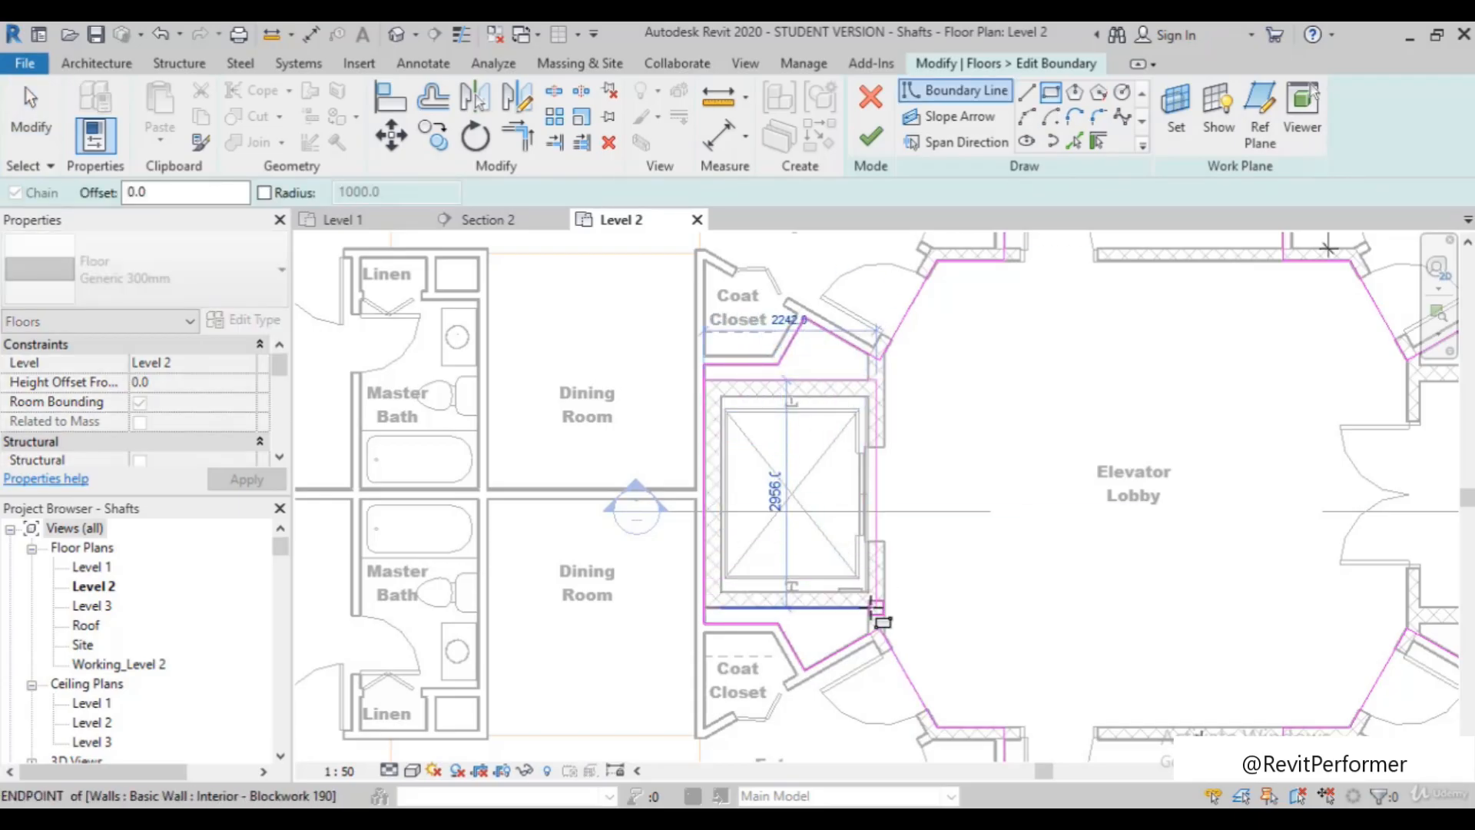
key(Escape)
key(Escape)
Sketch a rectangular boundary about 1816 mm wide inside the elevator shaft walls and finish the floor, attaching the walls to its bottom
click(1051, 92)
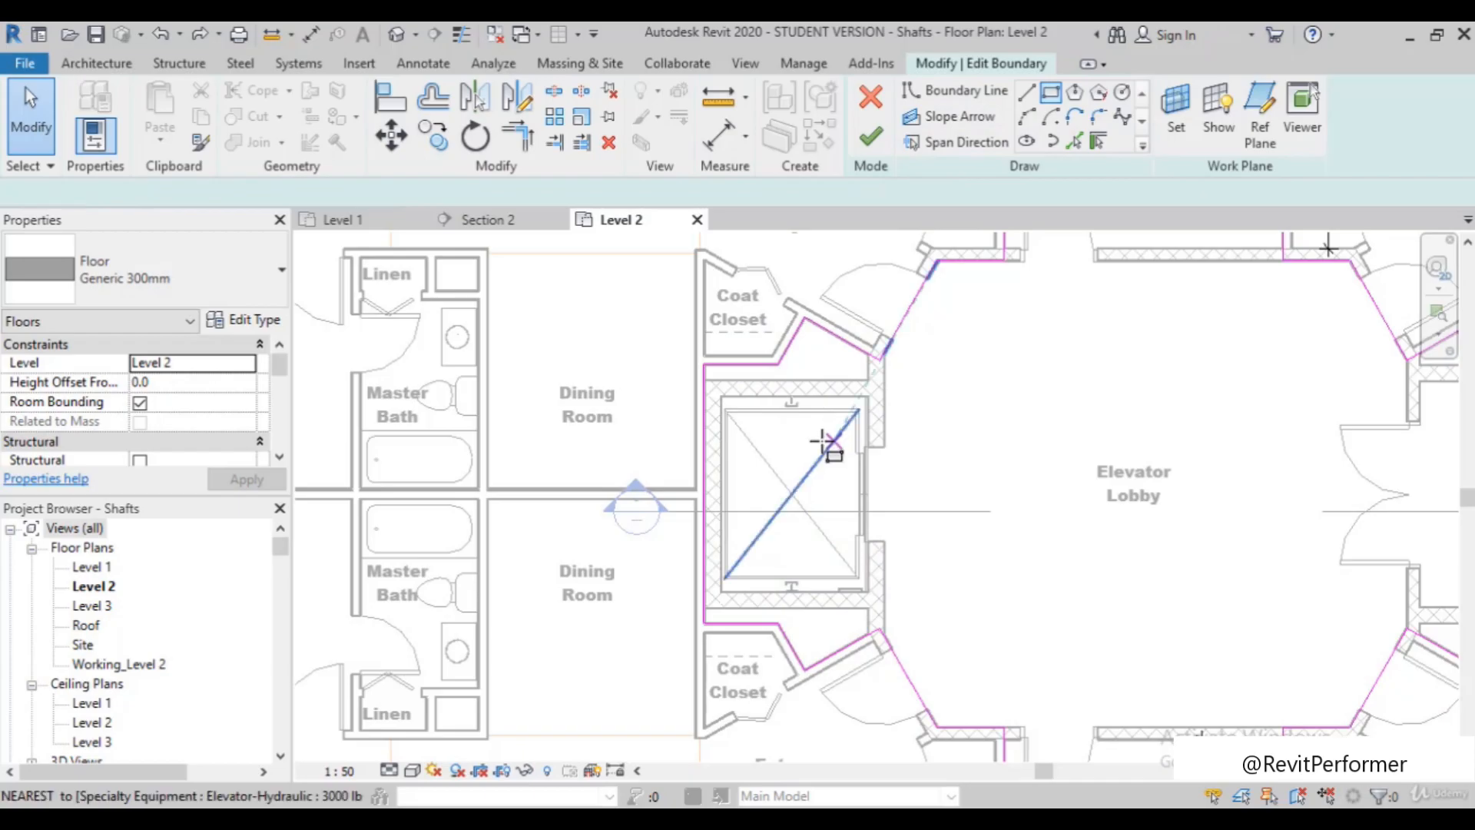
click(720, 395)
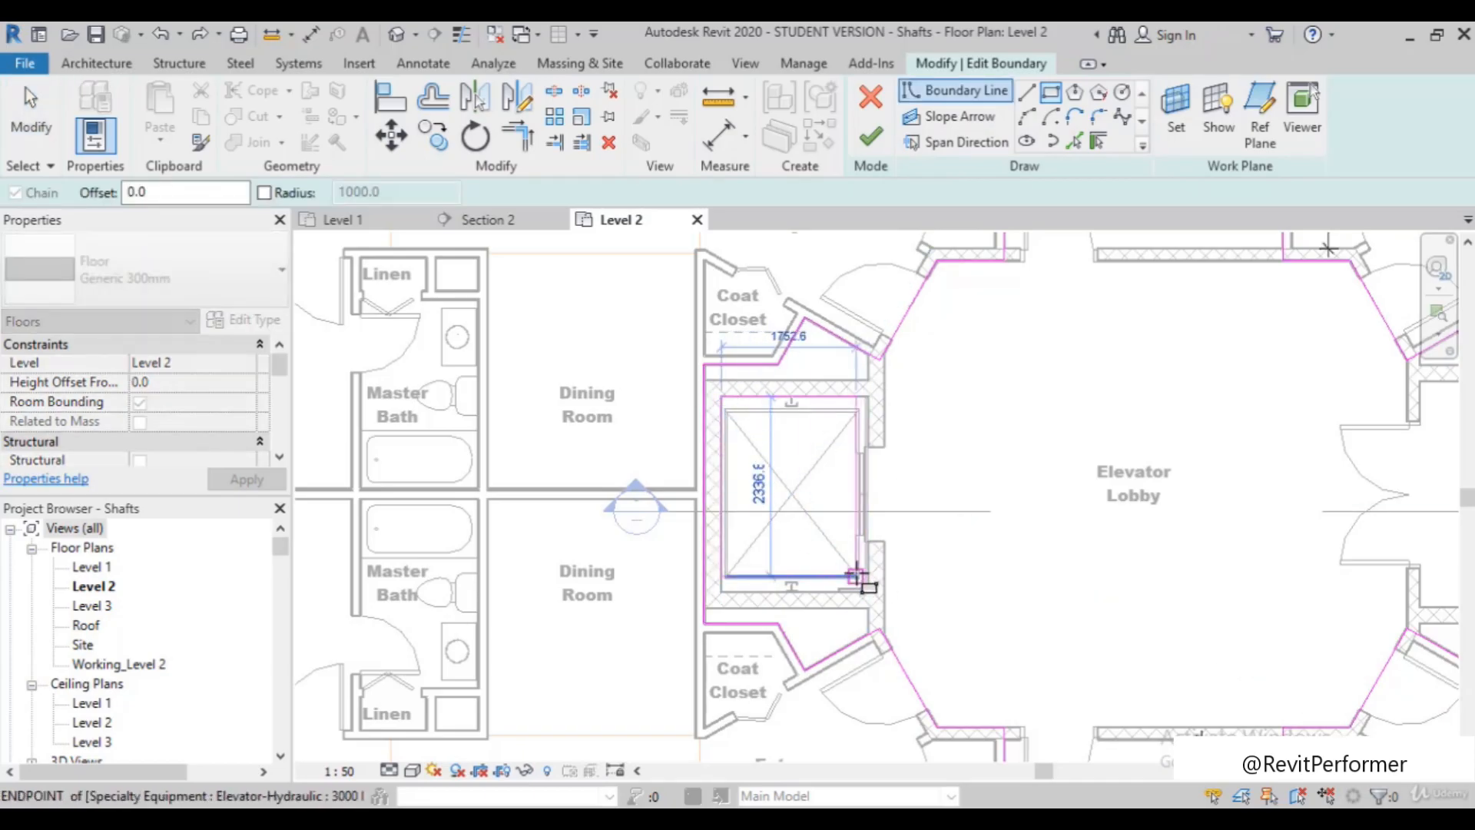
click(860, 589)
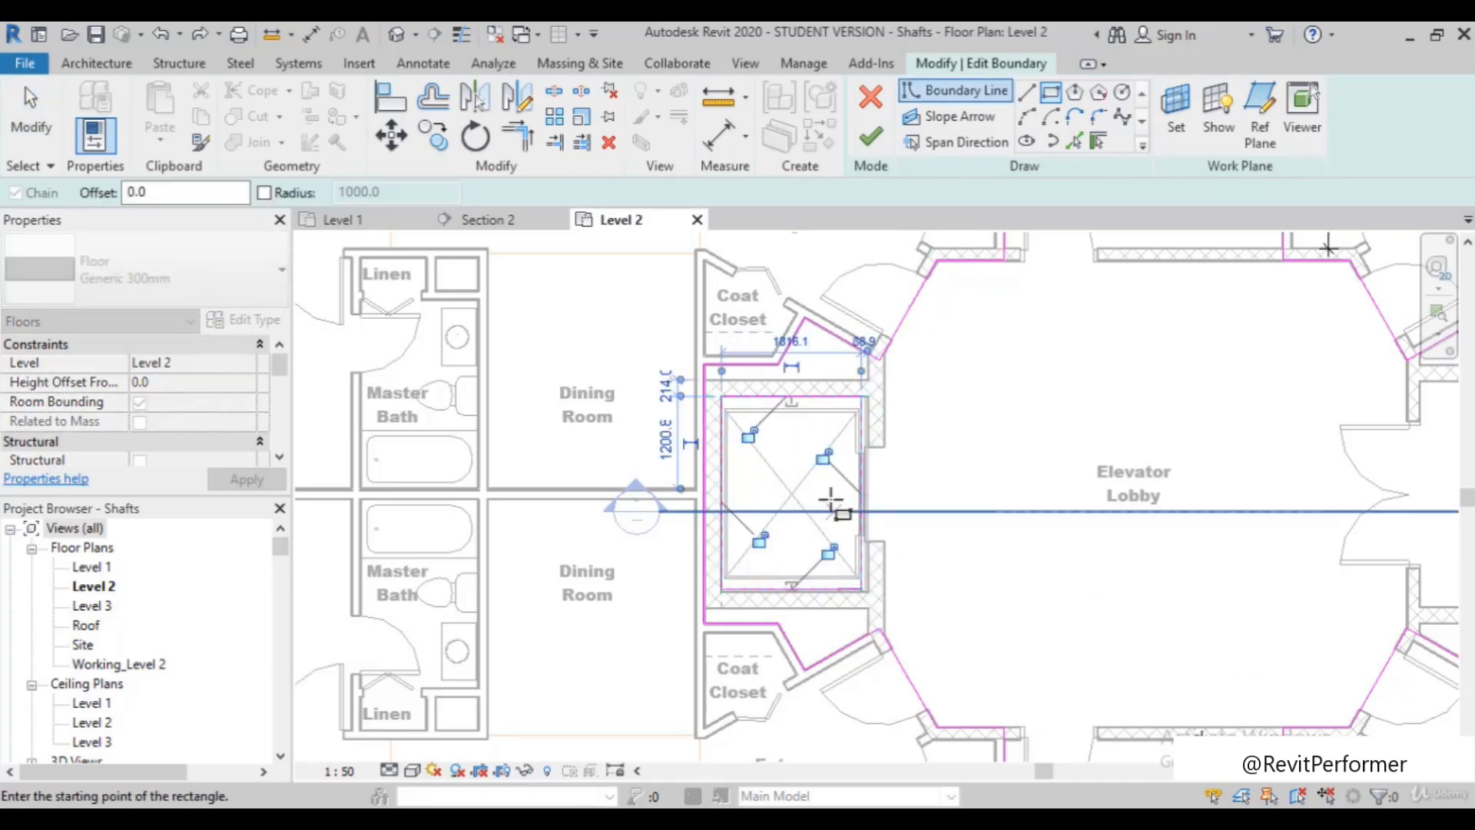
scroll(837, 500, up, 2)
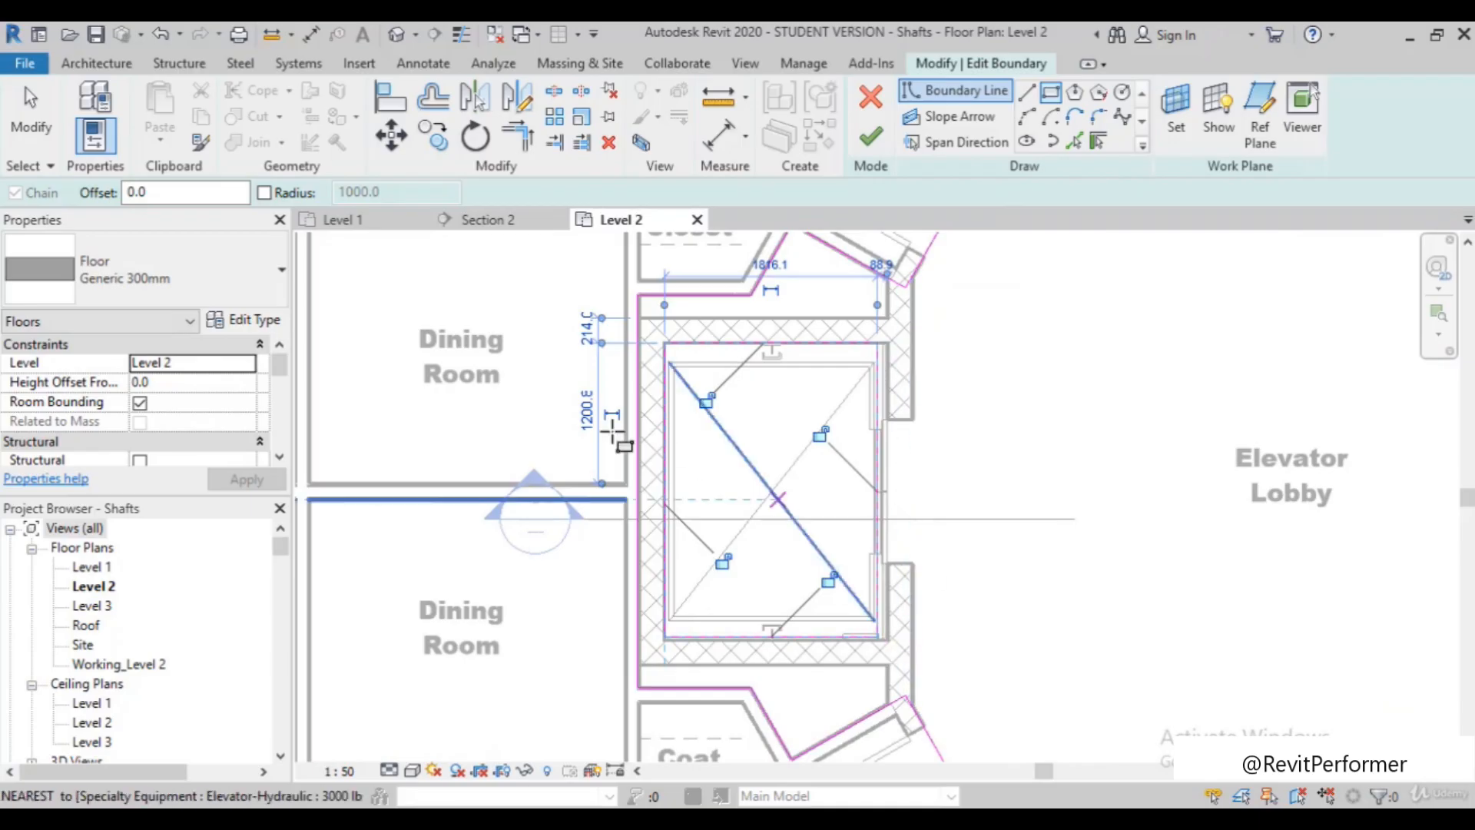
scroll(683, 429, down, 2)
click(870, 140)
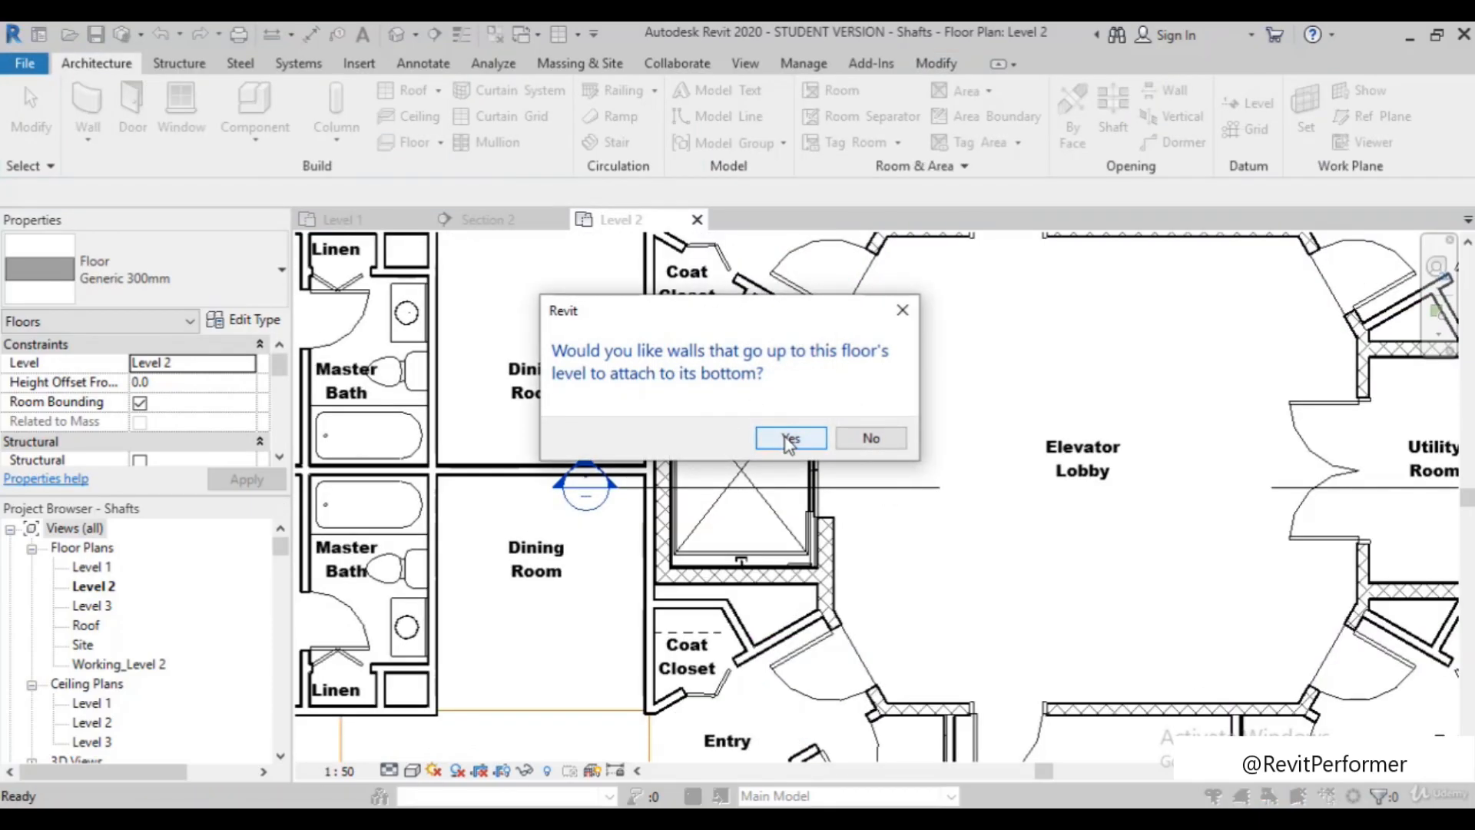
click(787, 437)
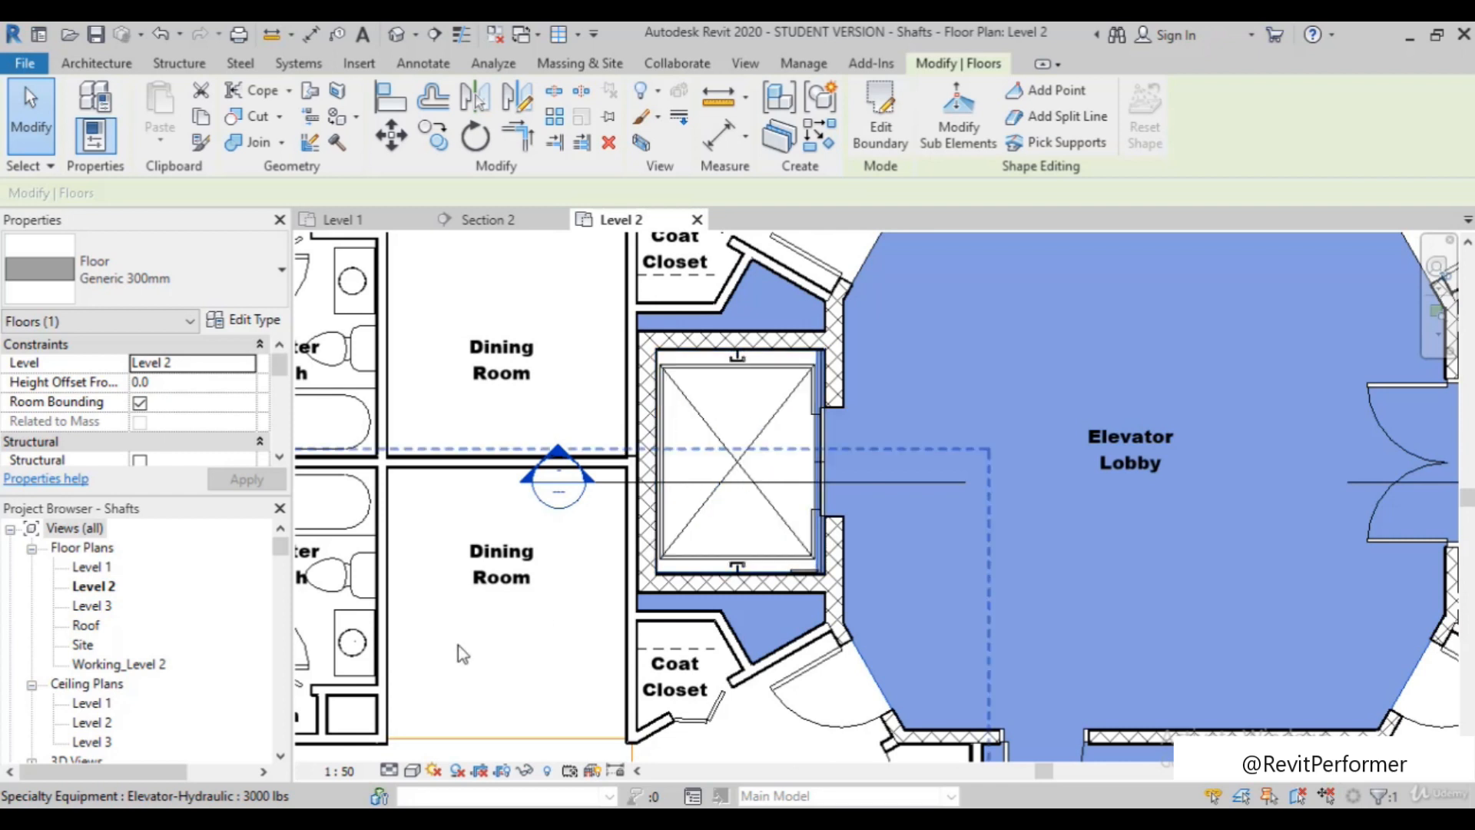
Open the Section 2 view and inspect the Level 2 floor where the elevator passes through it
scroll(192, 605, down, 1)
scroll(127, 741, down, 3)
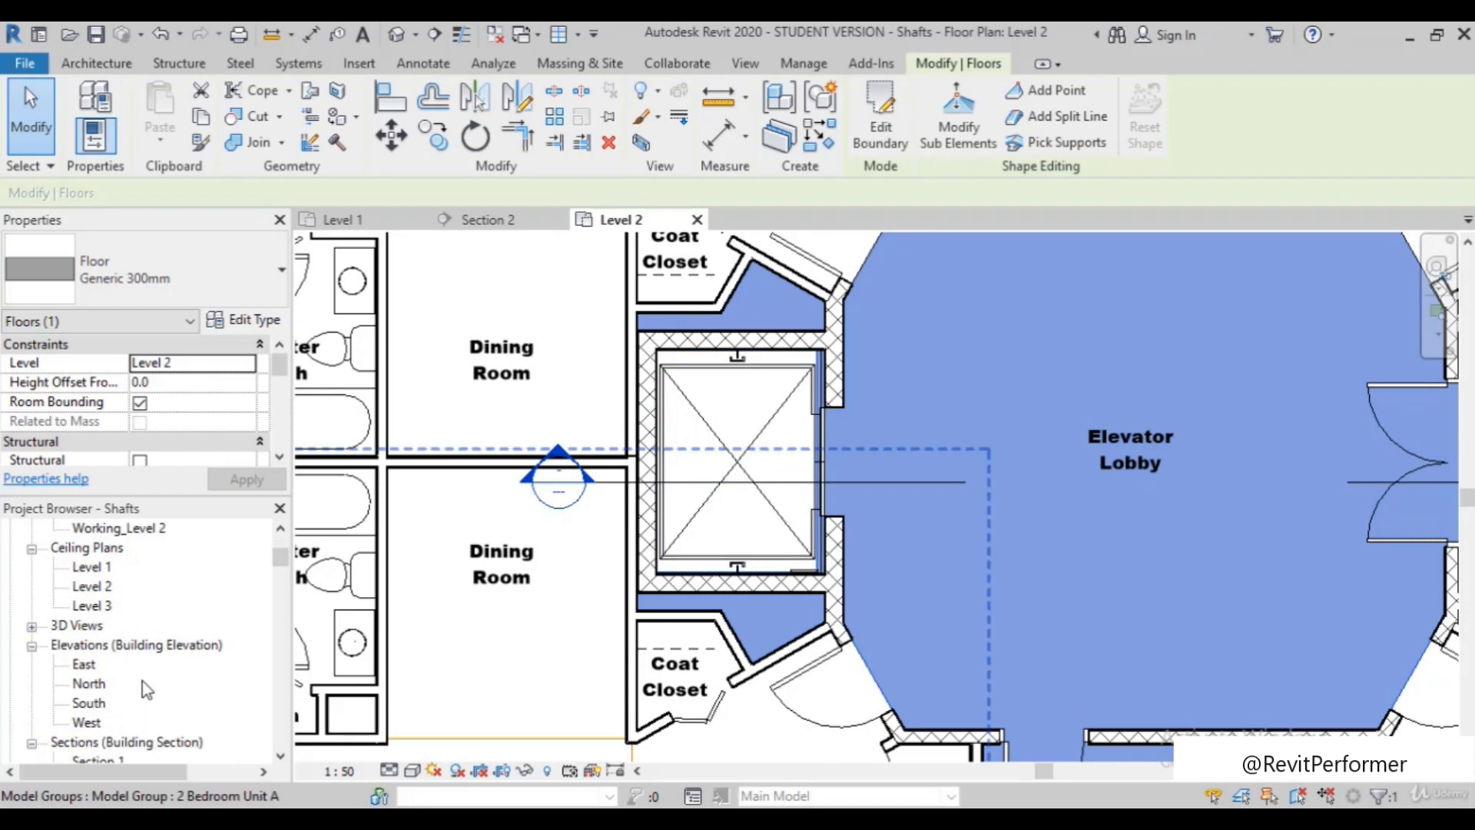
scroll(153, 707, down, 1)
double_click(121, 742)
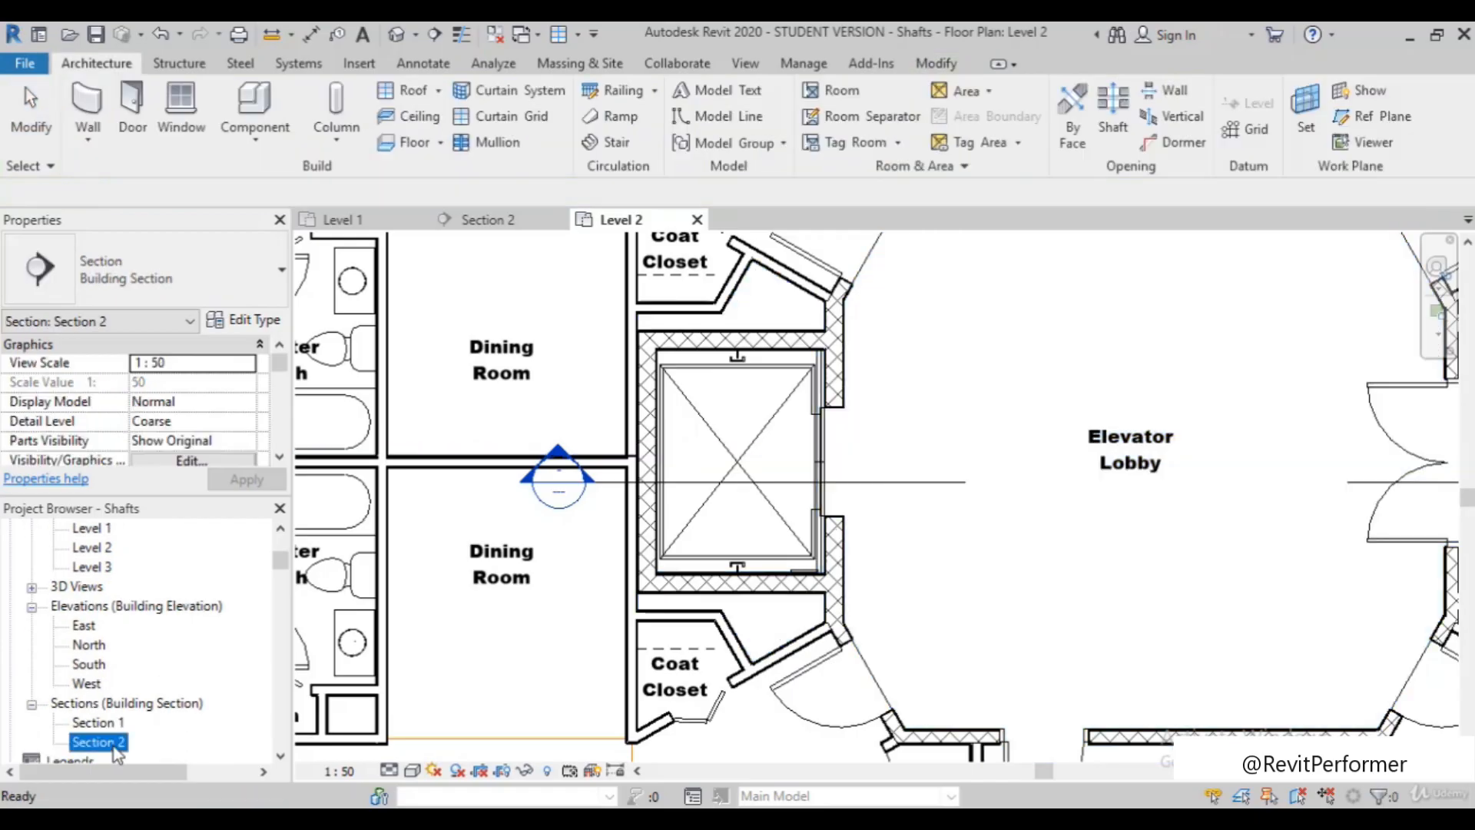
scroll(889, 517, up, 5)
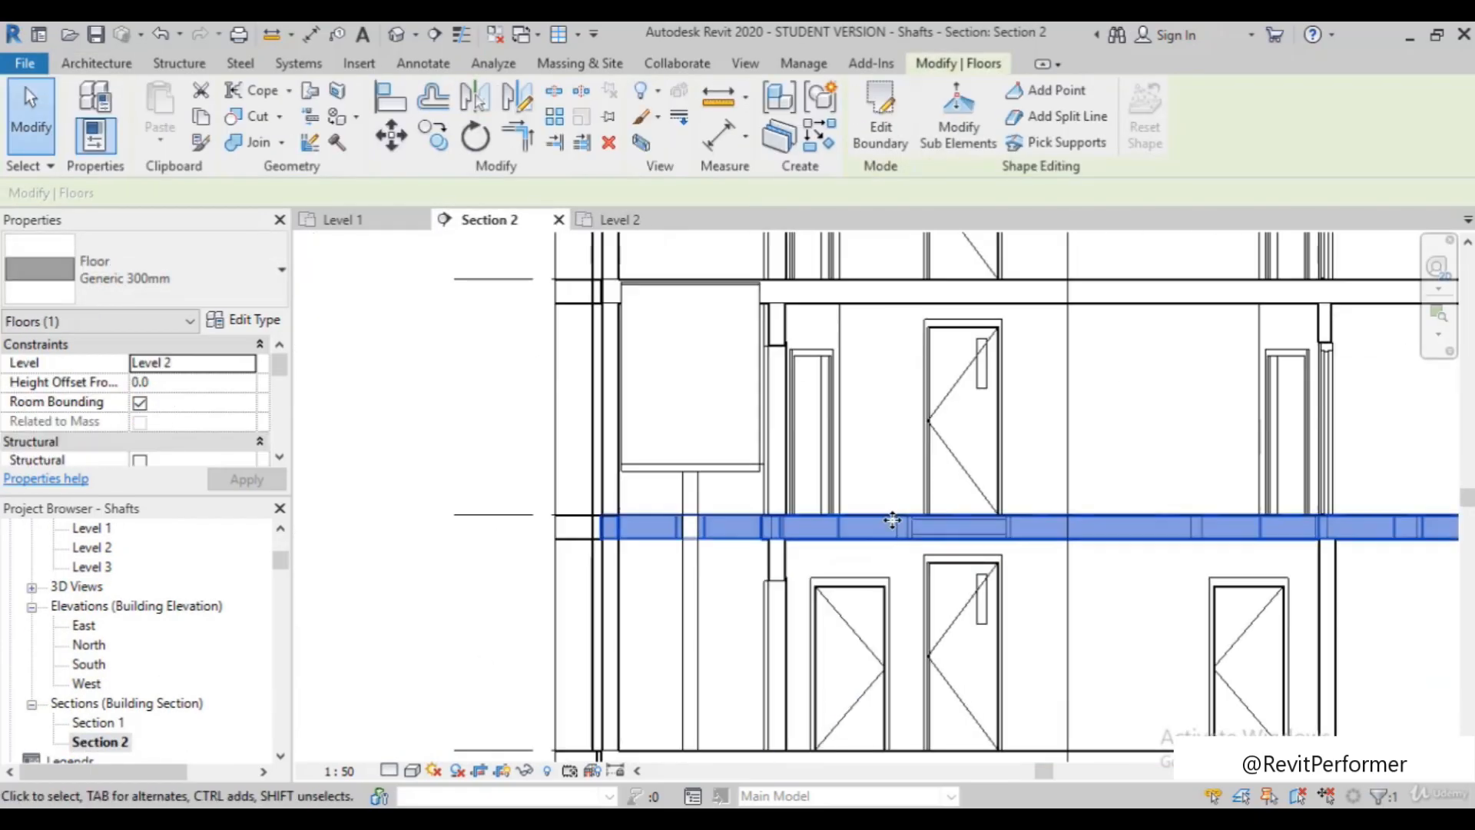
scroll(766, 528, down, 5)
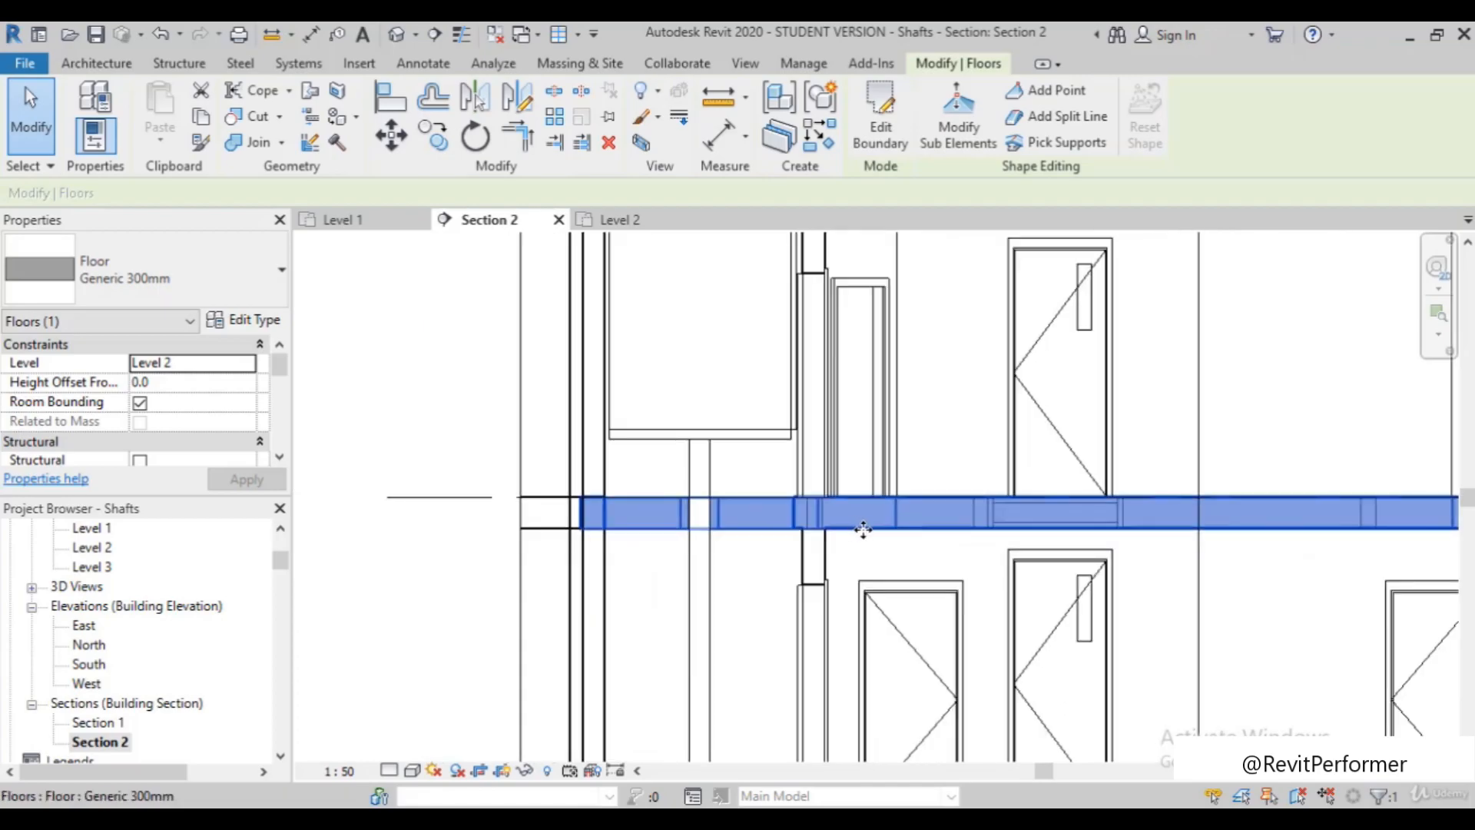
click(623, 547)
scroll(720, 545, up, 3)
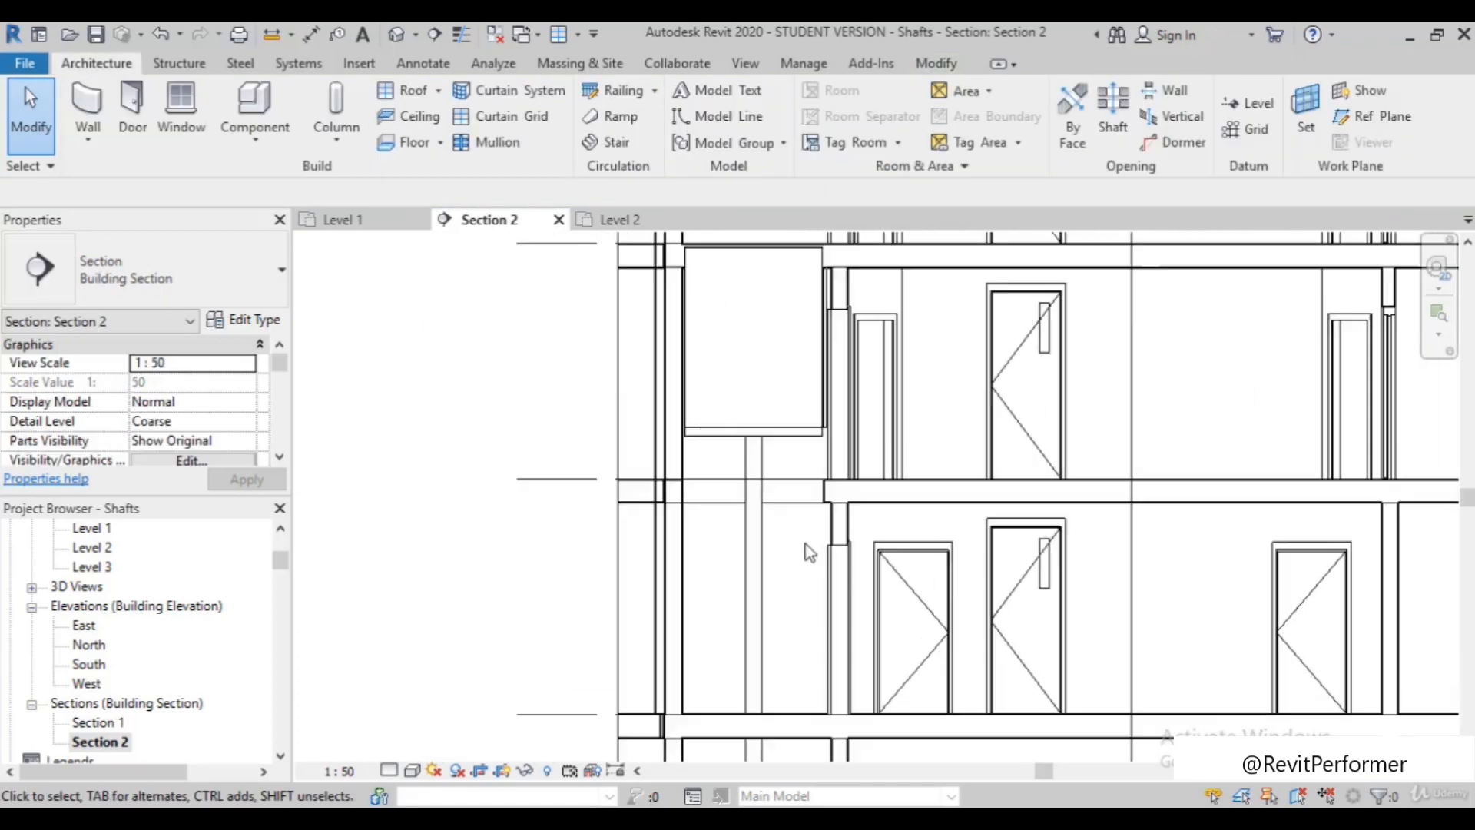
click(777, 484)
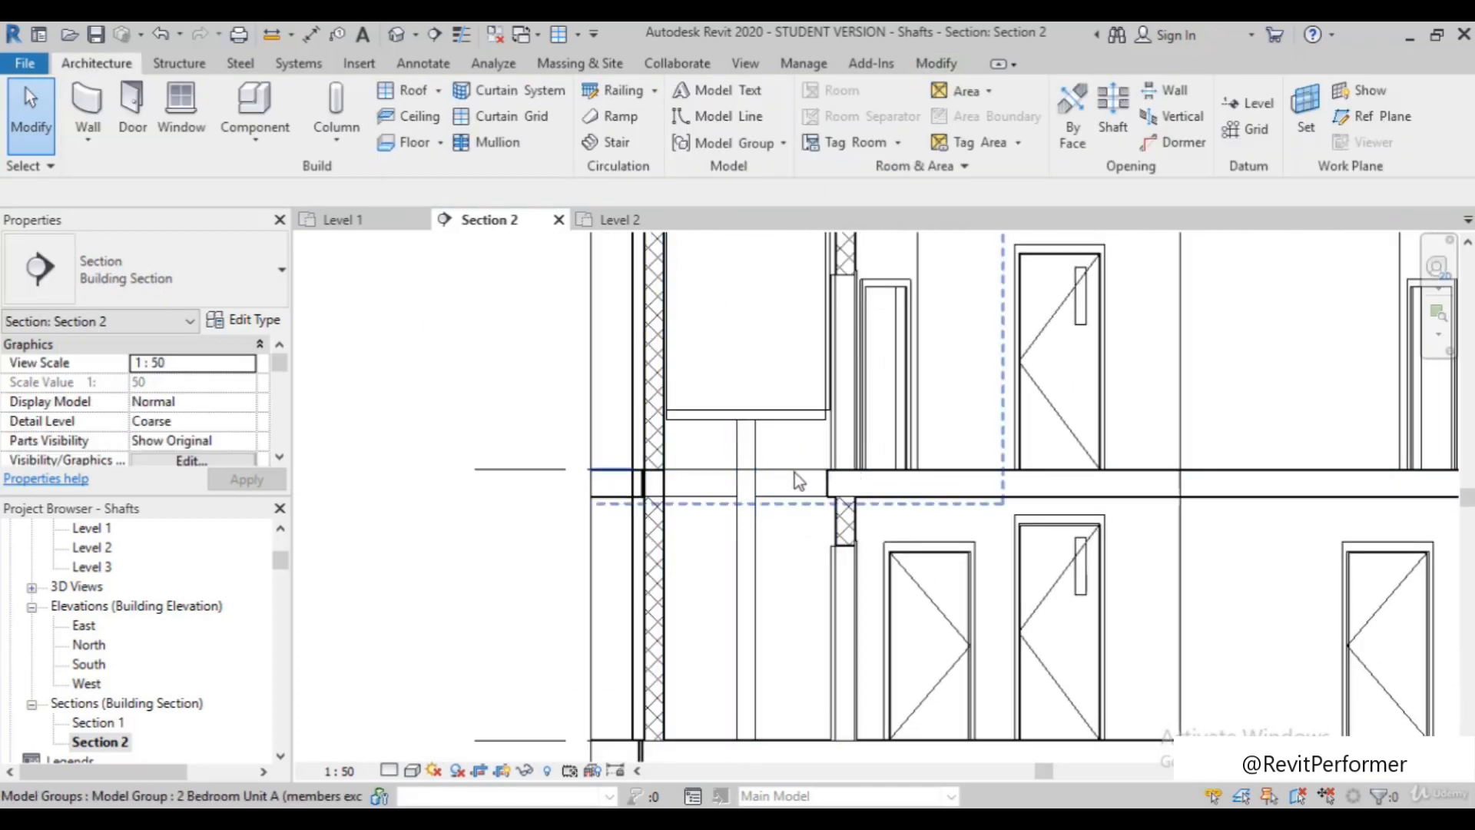
Examine the Level 1 and Level 3 floors at the elevator shaft in the section
scroll(651, 444, down, 4)
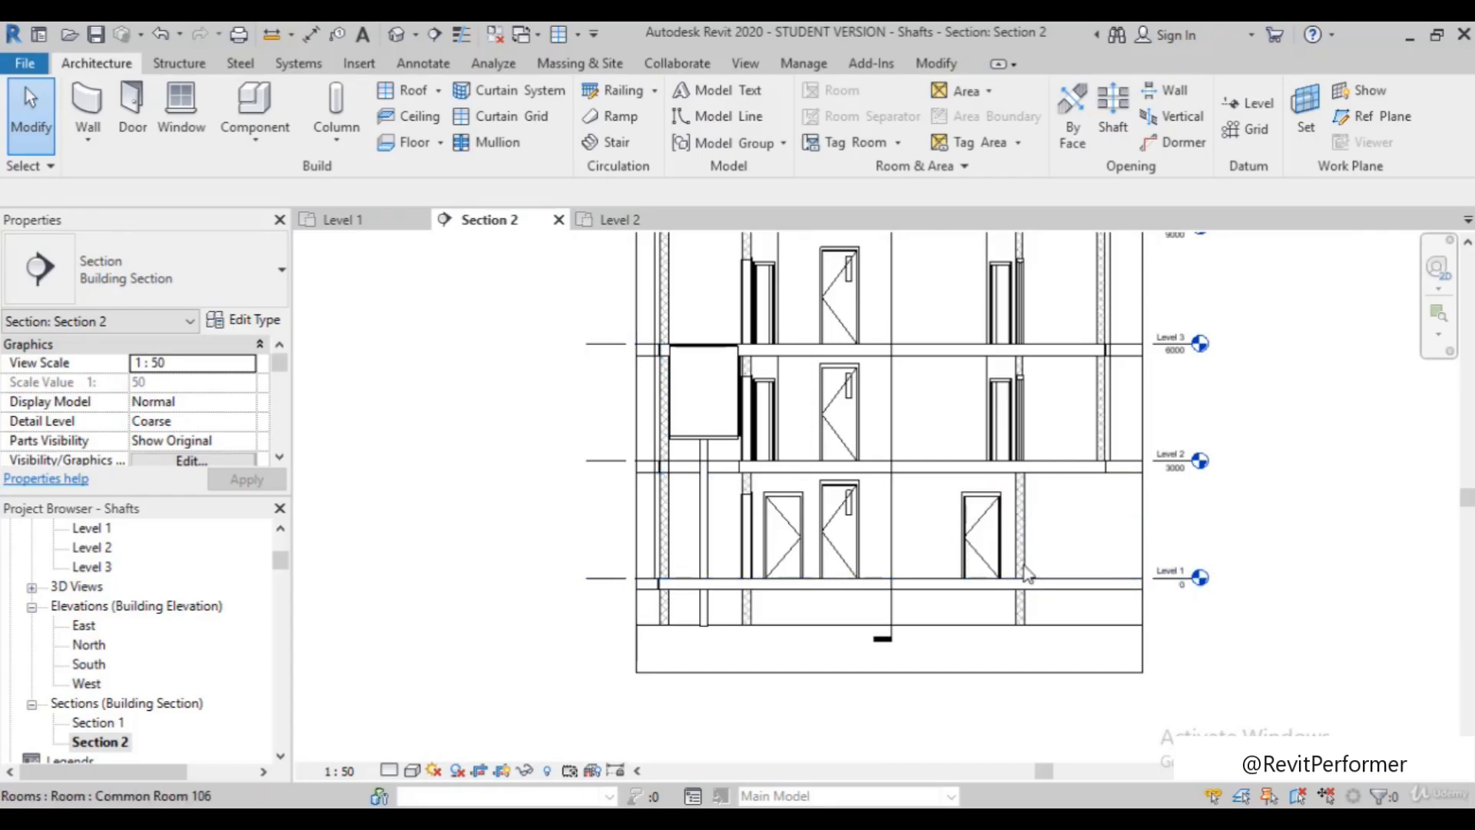
scroll(754, 606, up, 2)
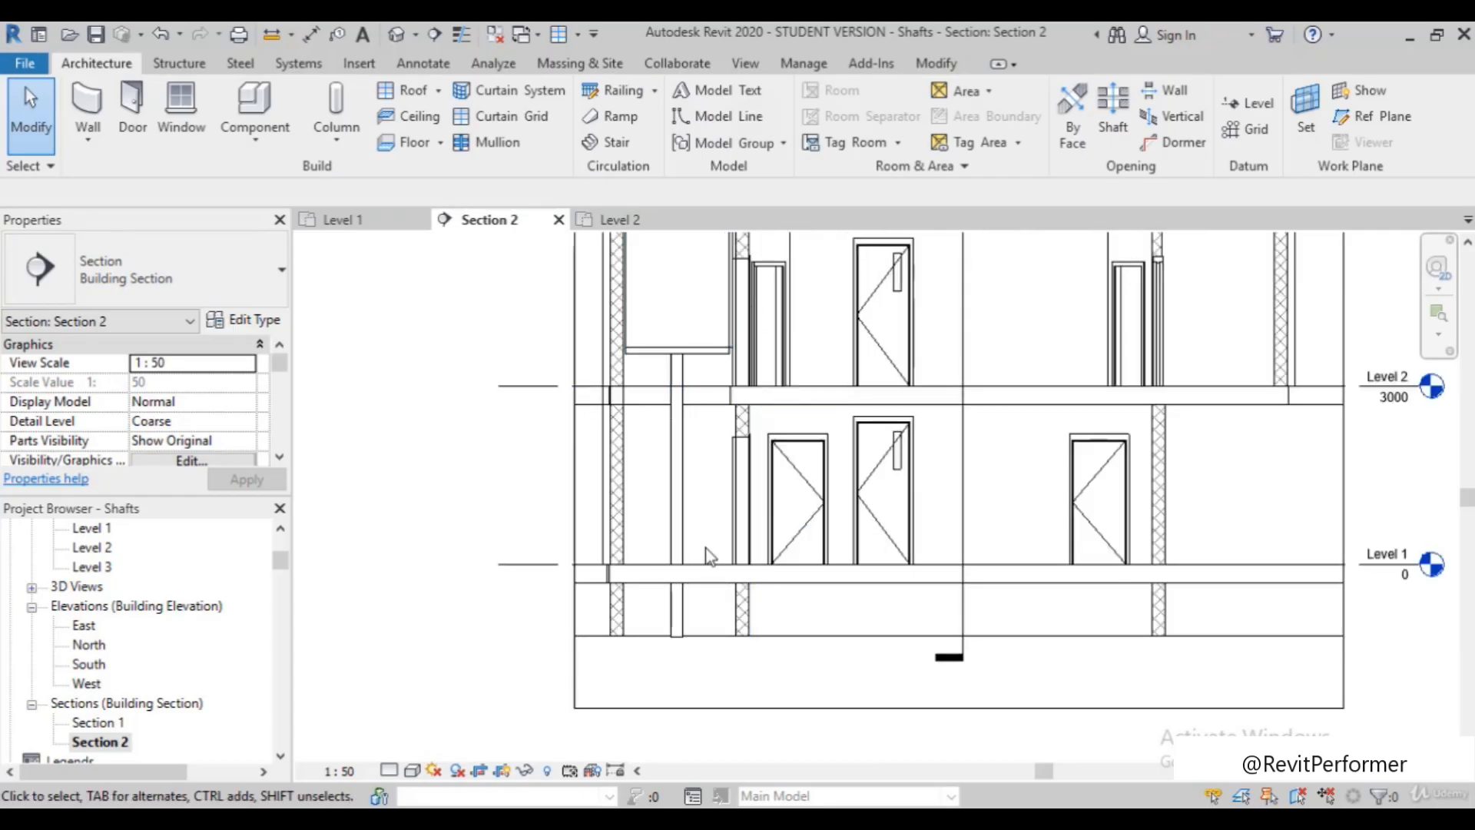
scroll(761, 522, down, 3)
scroll(773, 453, up, 2)
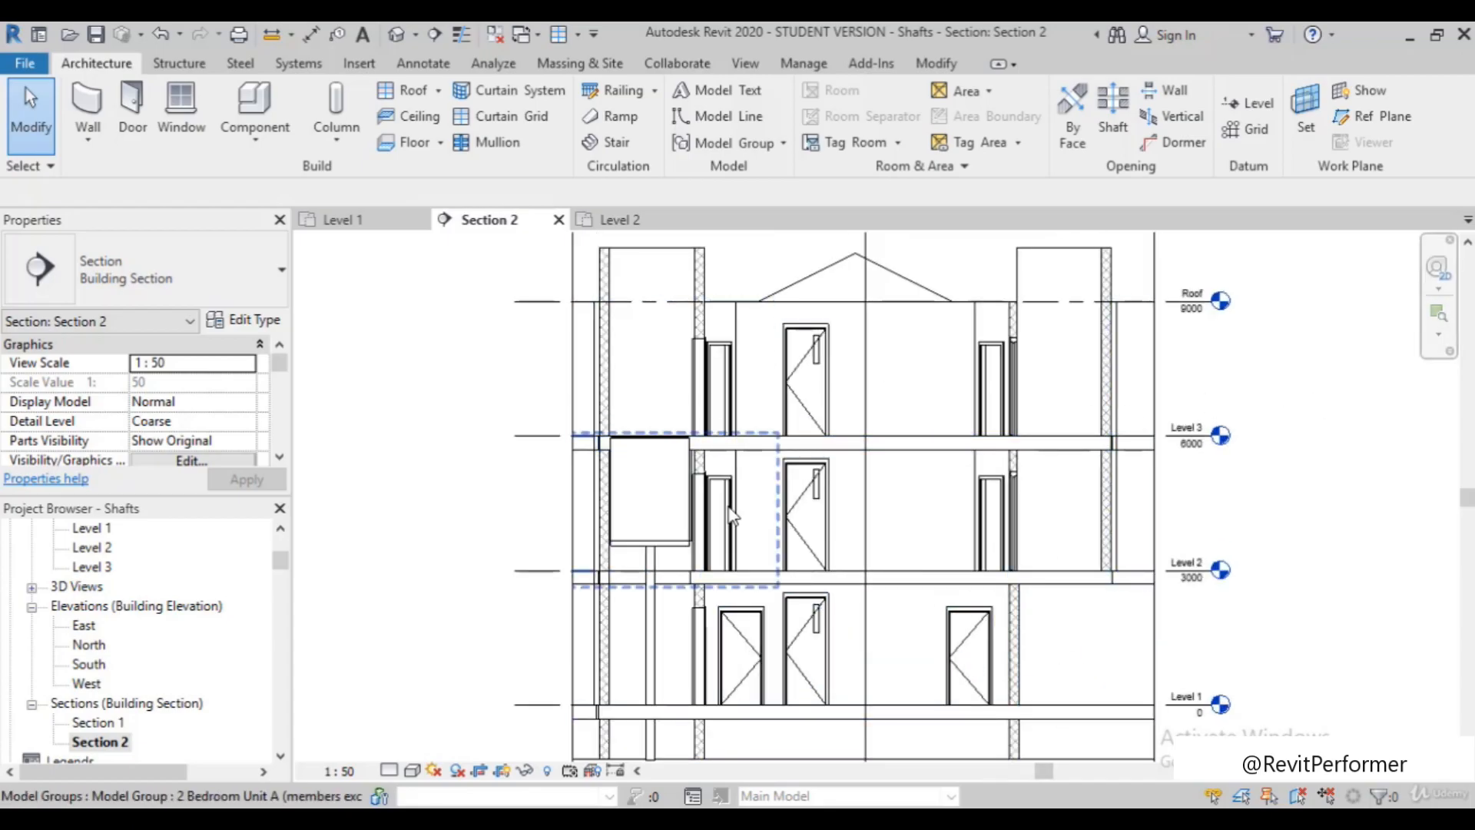
scroll(715, 498, down, 2)
scroll(732, 498, up, 1)
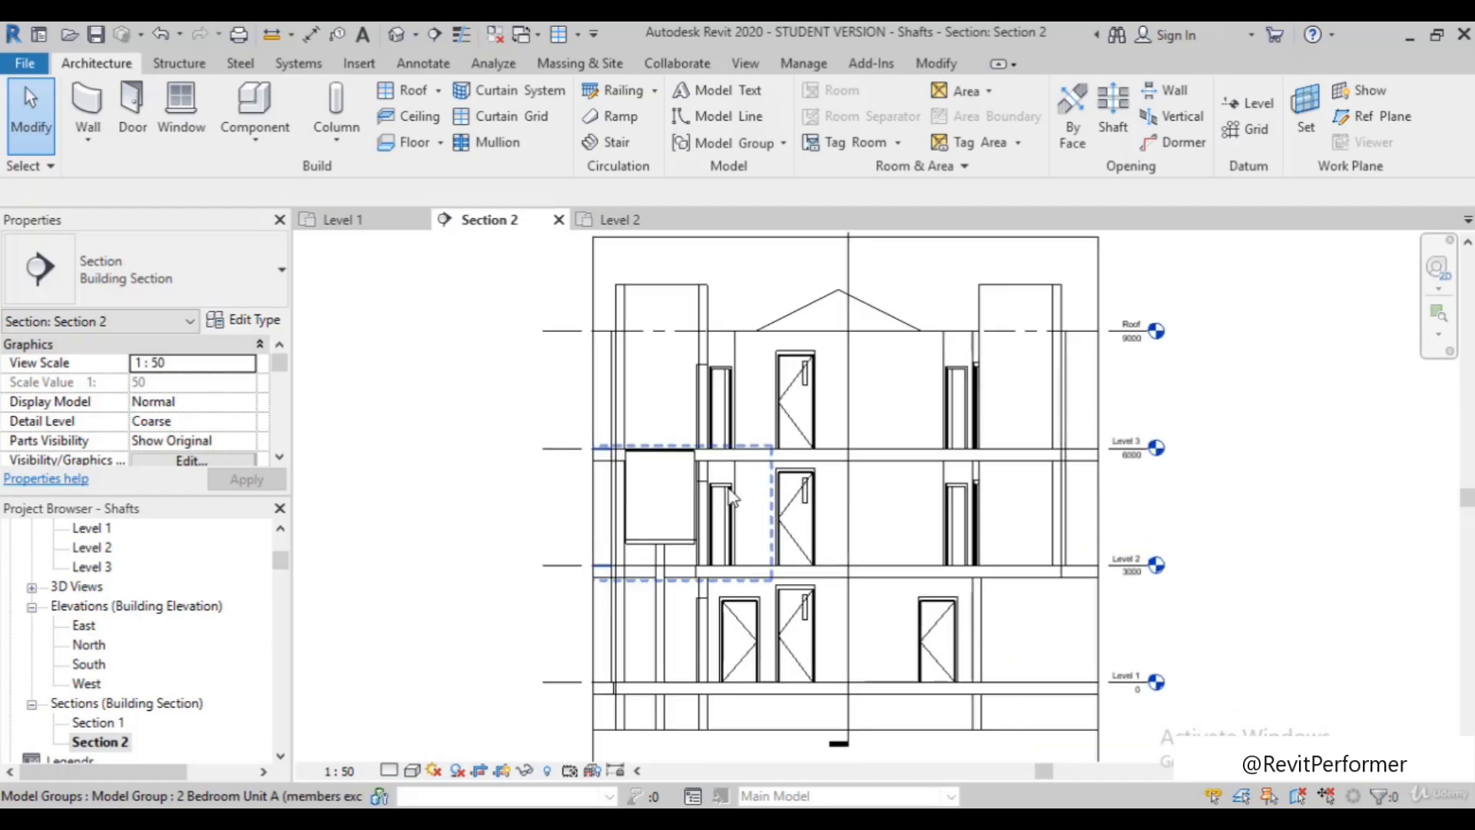
Undo the Level 2 floor's boundary edit, discard its sketch and deselect the floor
key(ctrl+z)
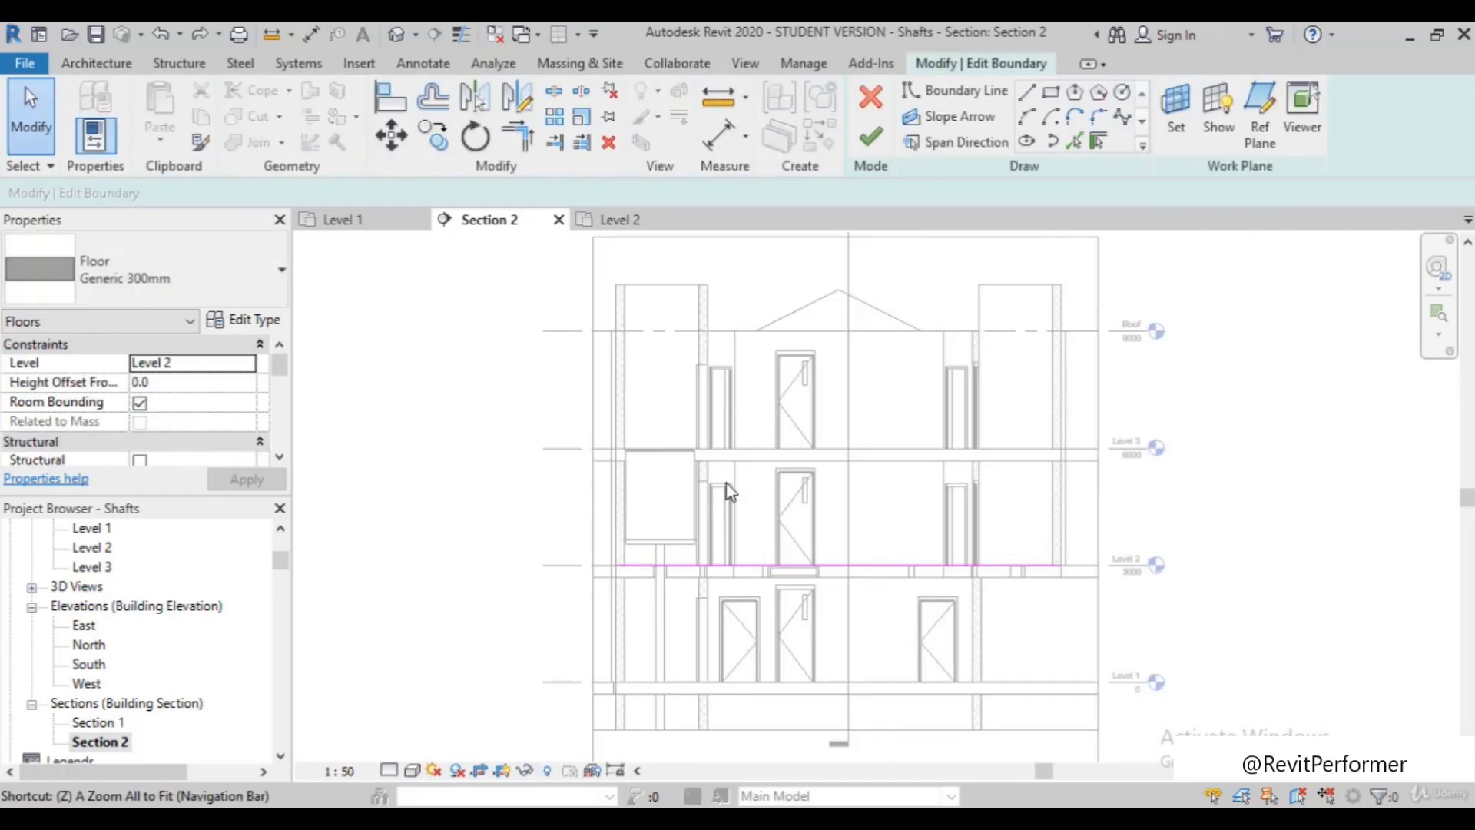
key(ctrl+z)
click(870, 96)
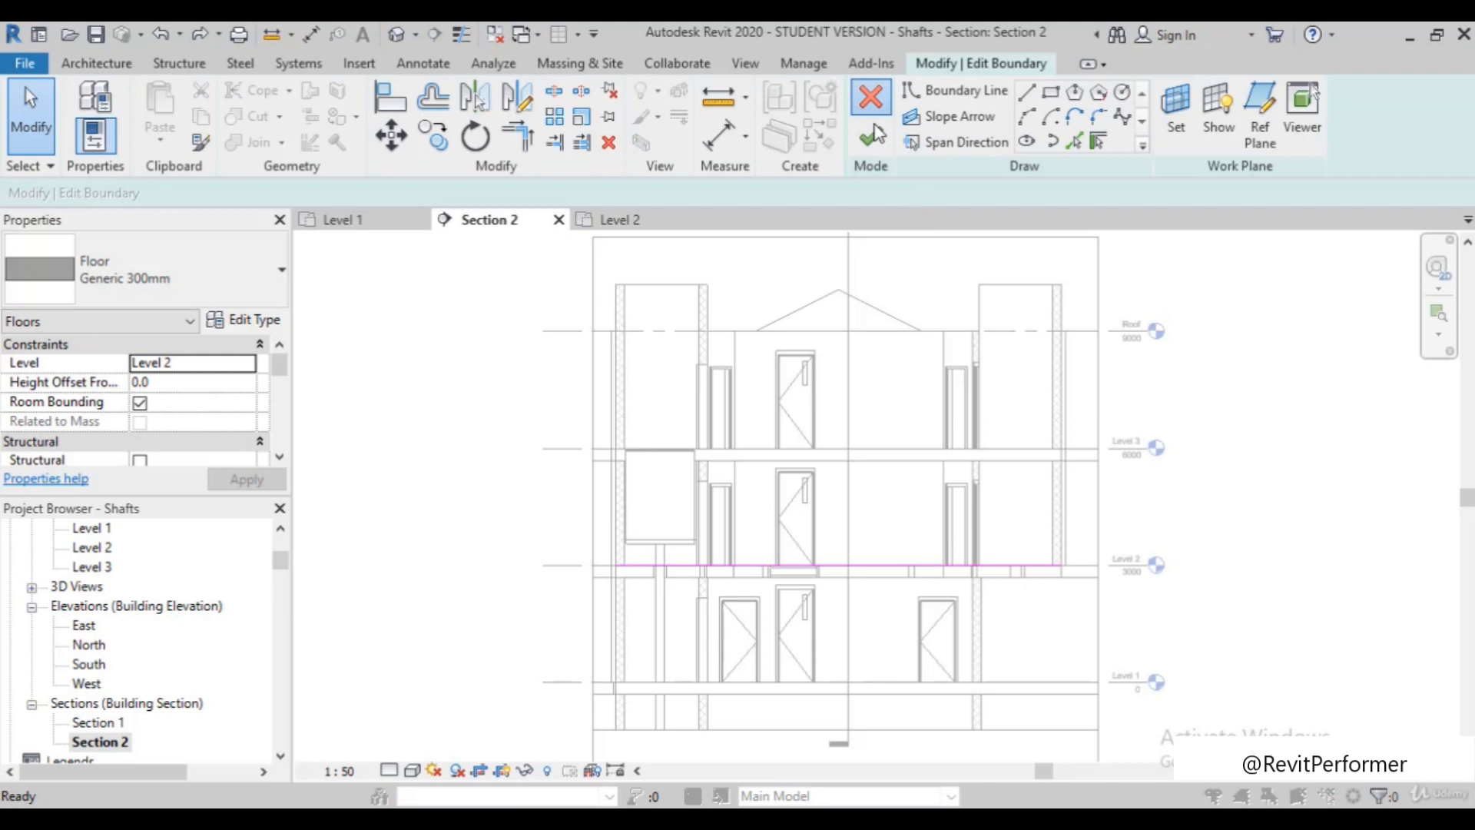
click(795, 444)
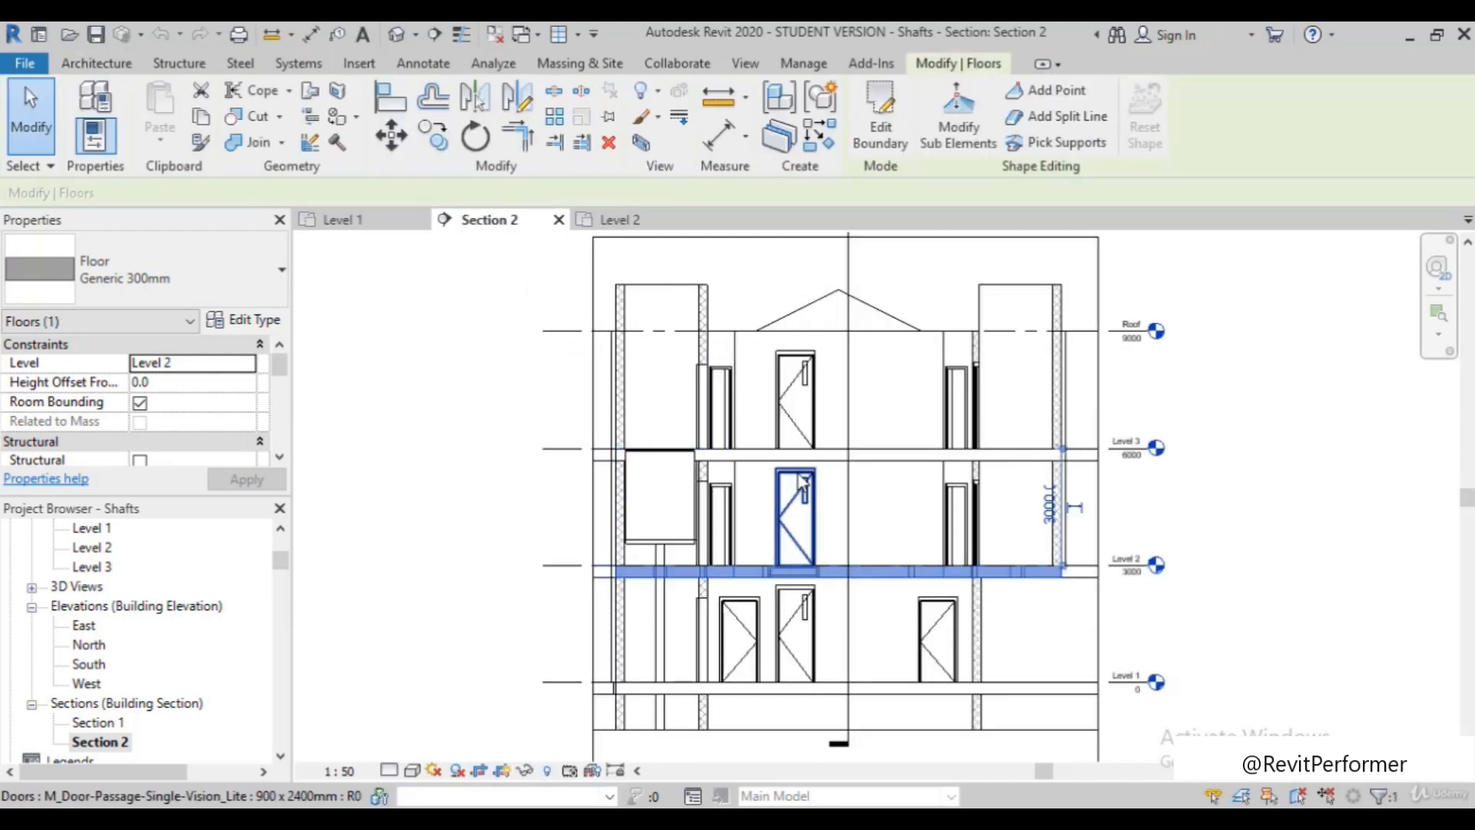
click(438, 405)
scroll(756, 394, down, 2)
scroll(754, 606, up, 4)
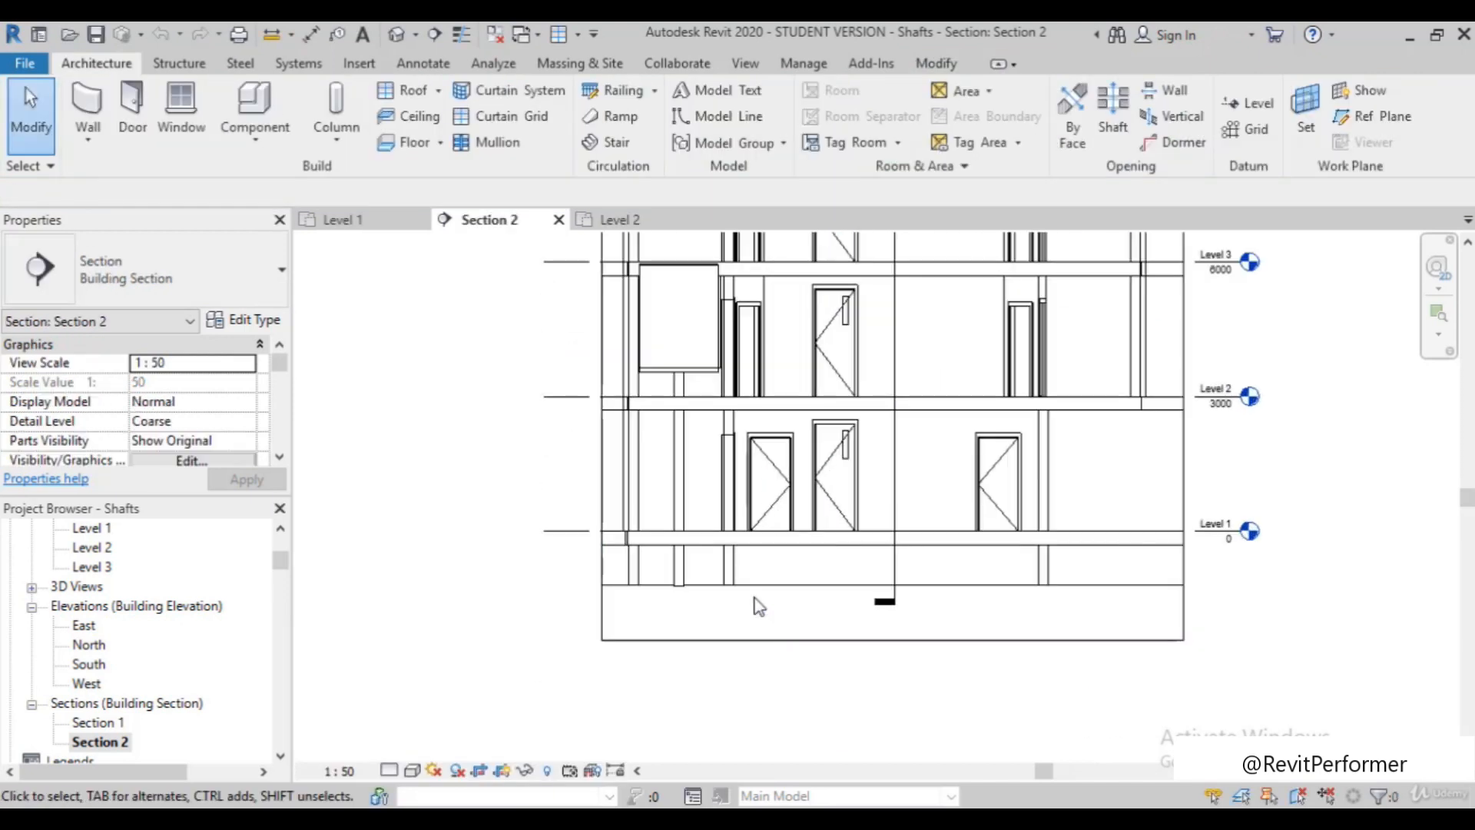
scroll(694, 450, down, 3)
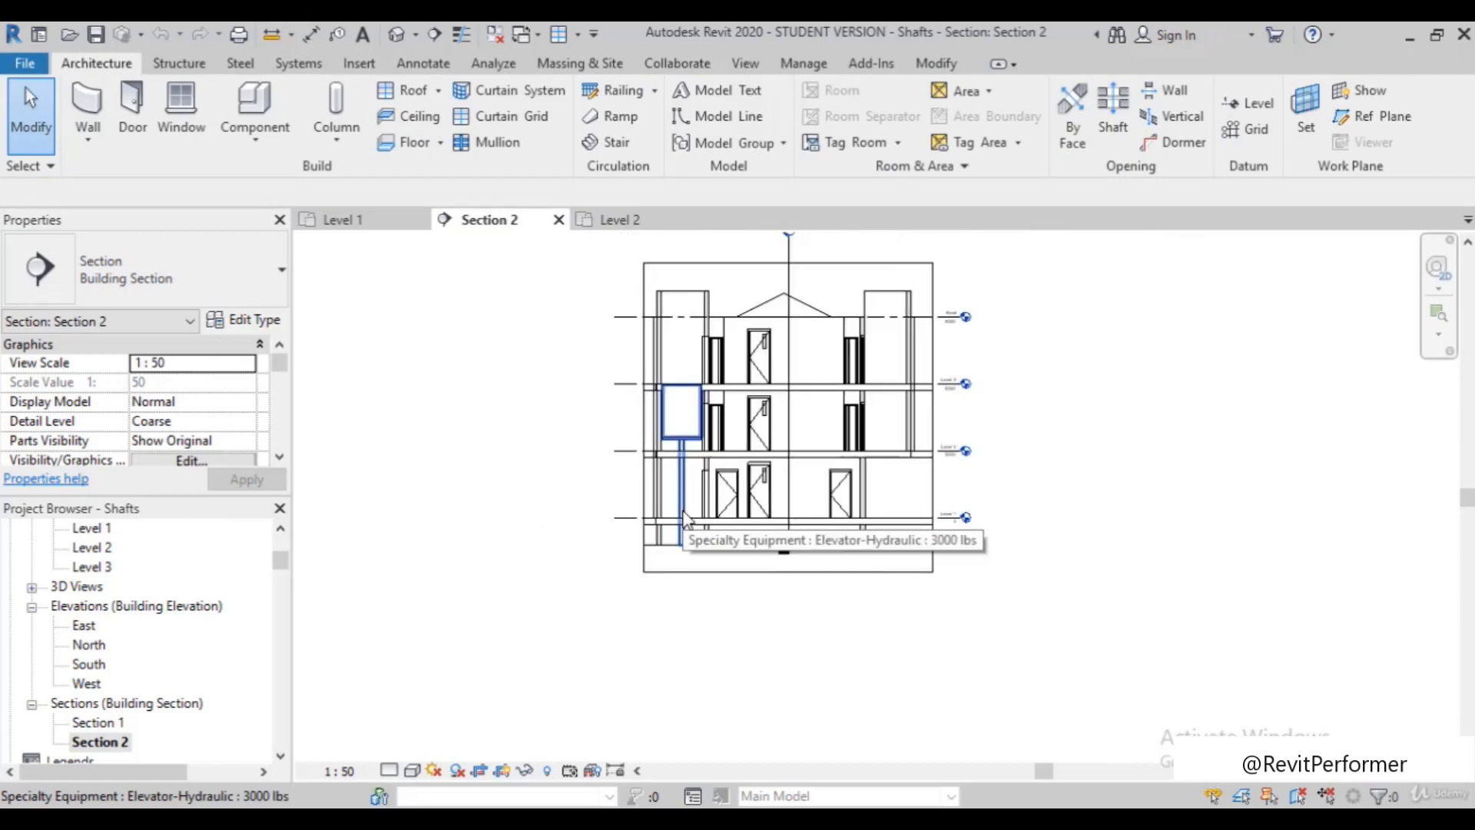
scroll(668, 419, down, 2)
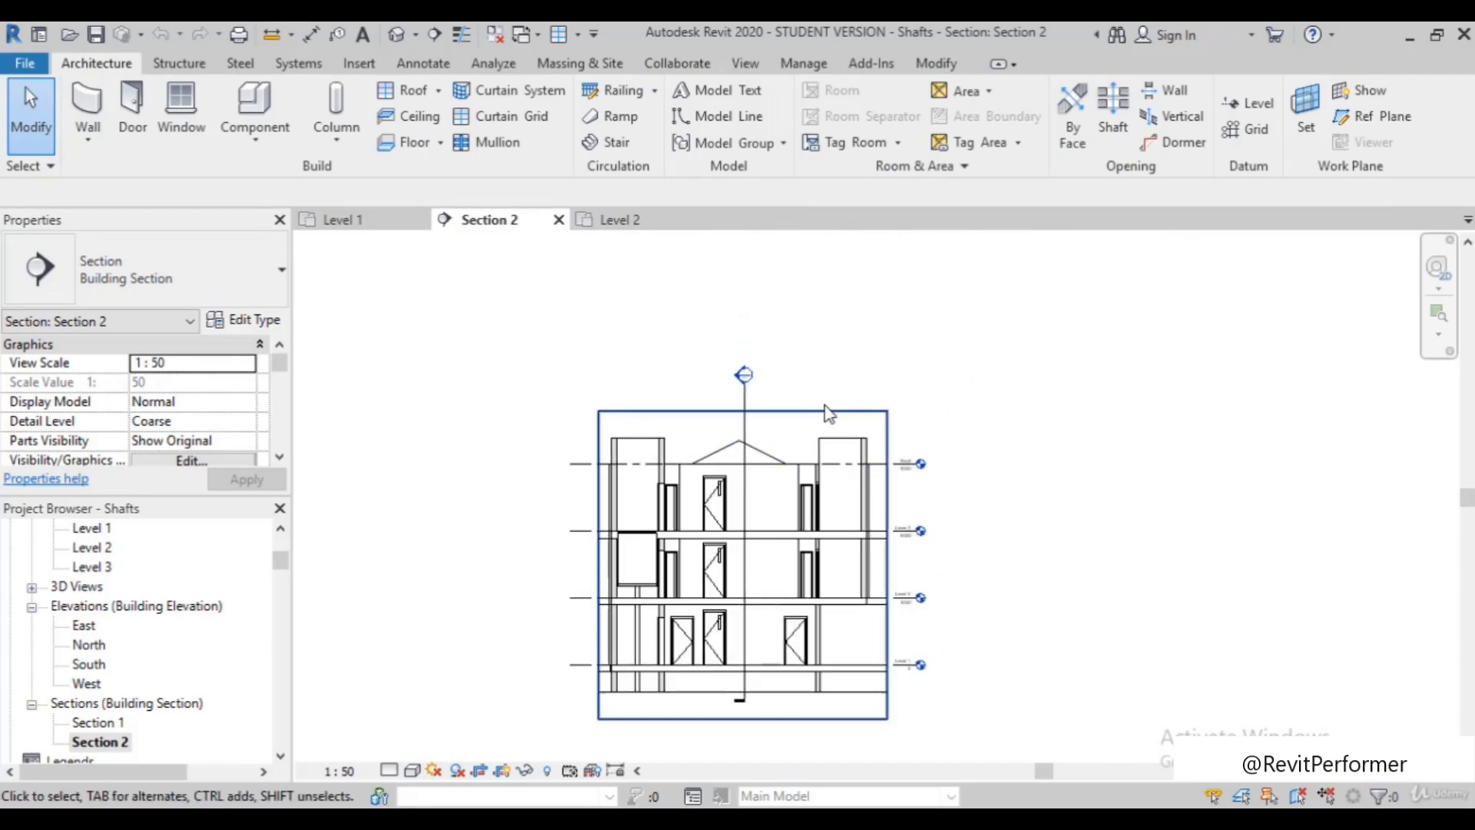
scroll(828, 376, up, 1)
scroll(815, 430, up, 1)
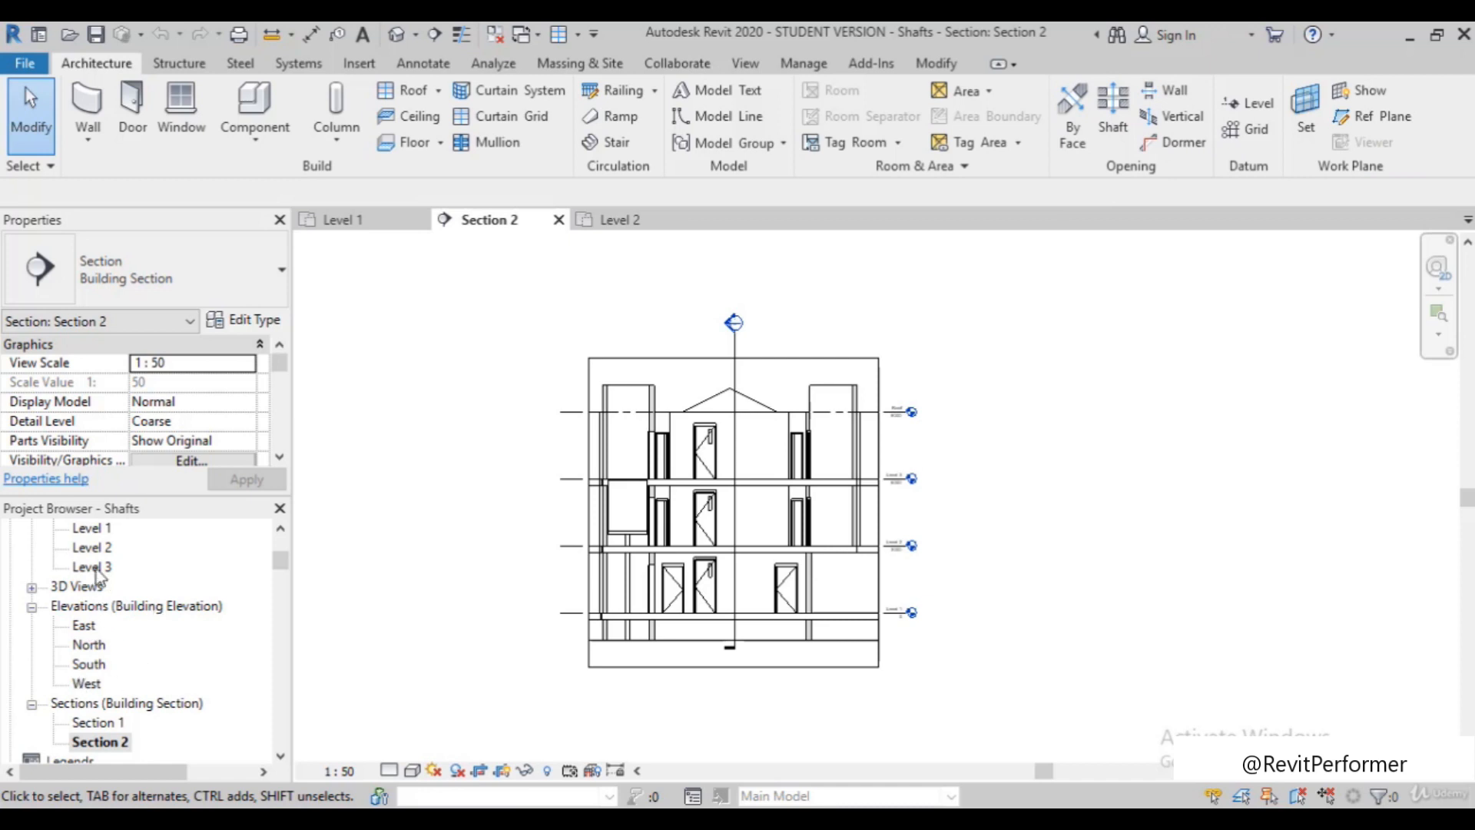
Open the Level 1 floor plan and frame the elevator and its surrounding walls
scroll(127, 605, up, 4)
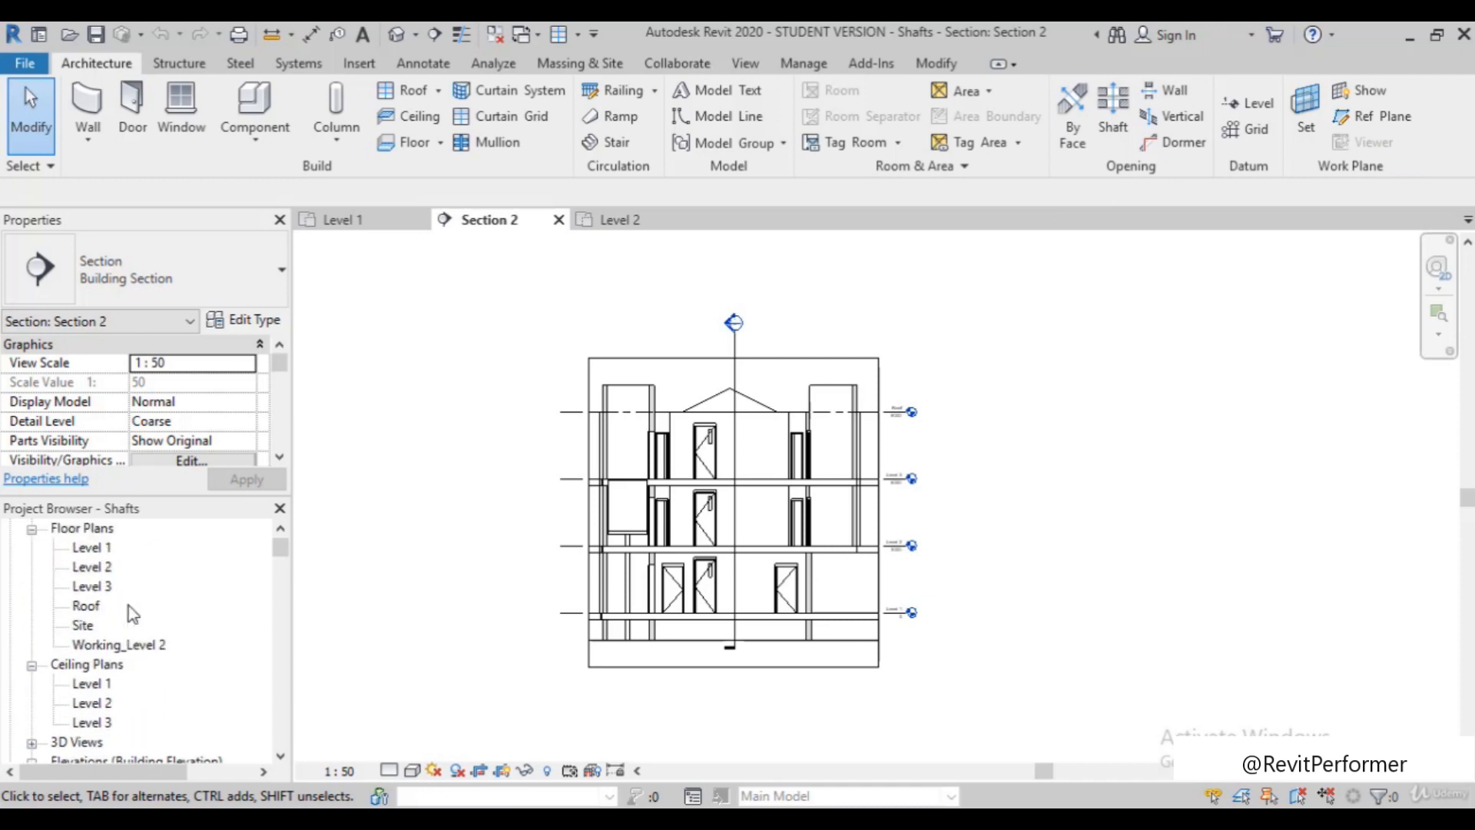
scroll(128, 605, up, 1)
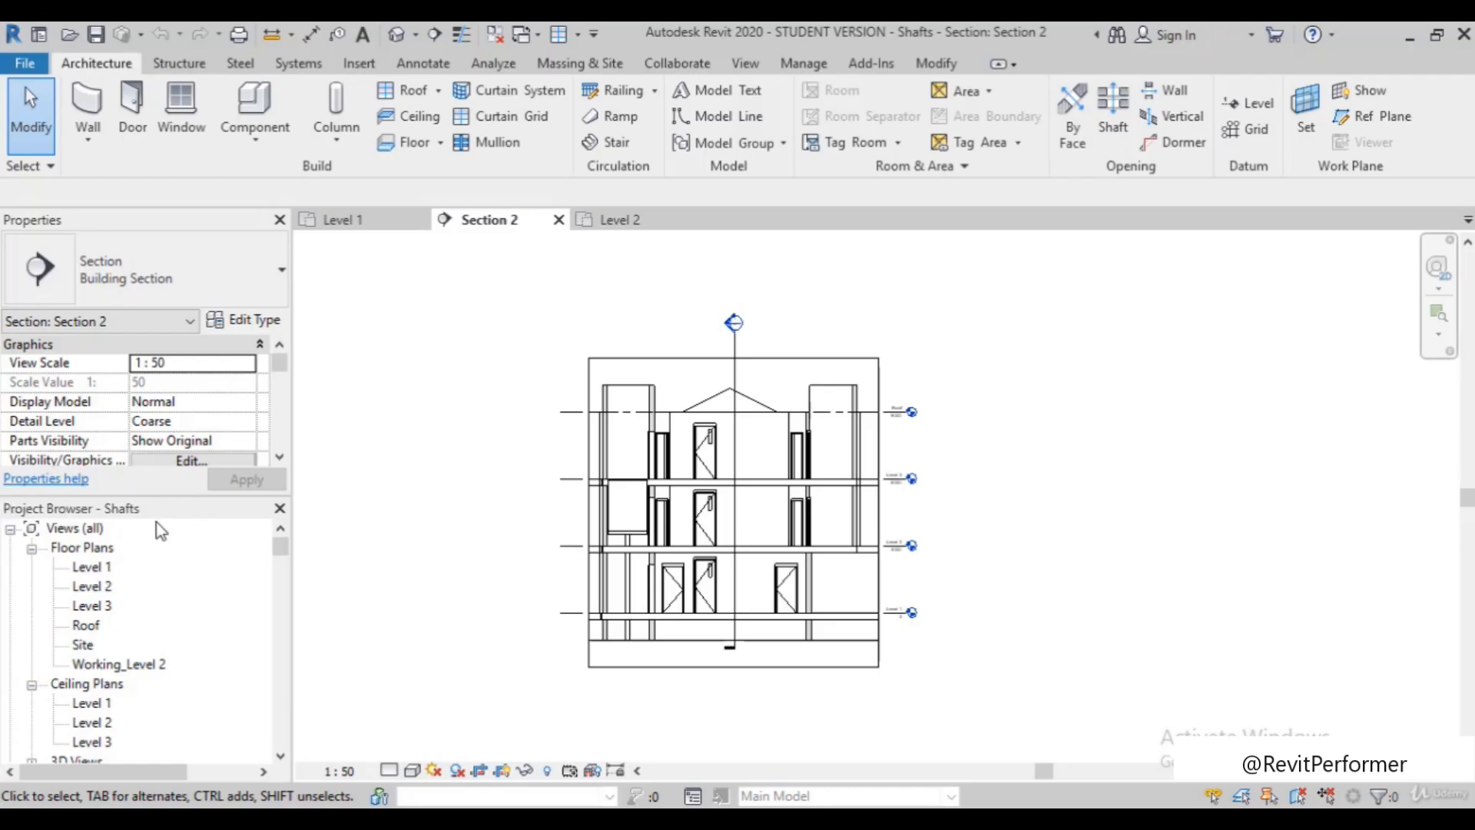
double_click(97, 569)
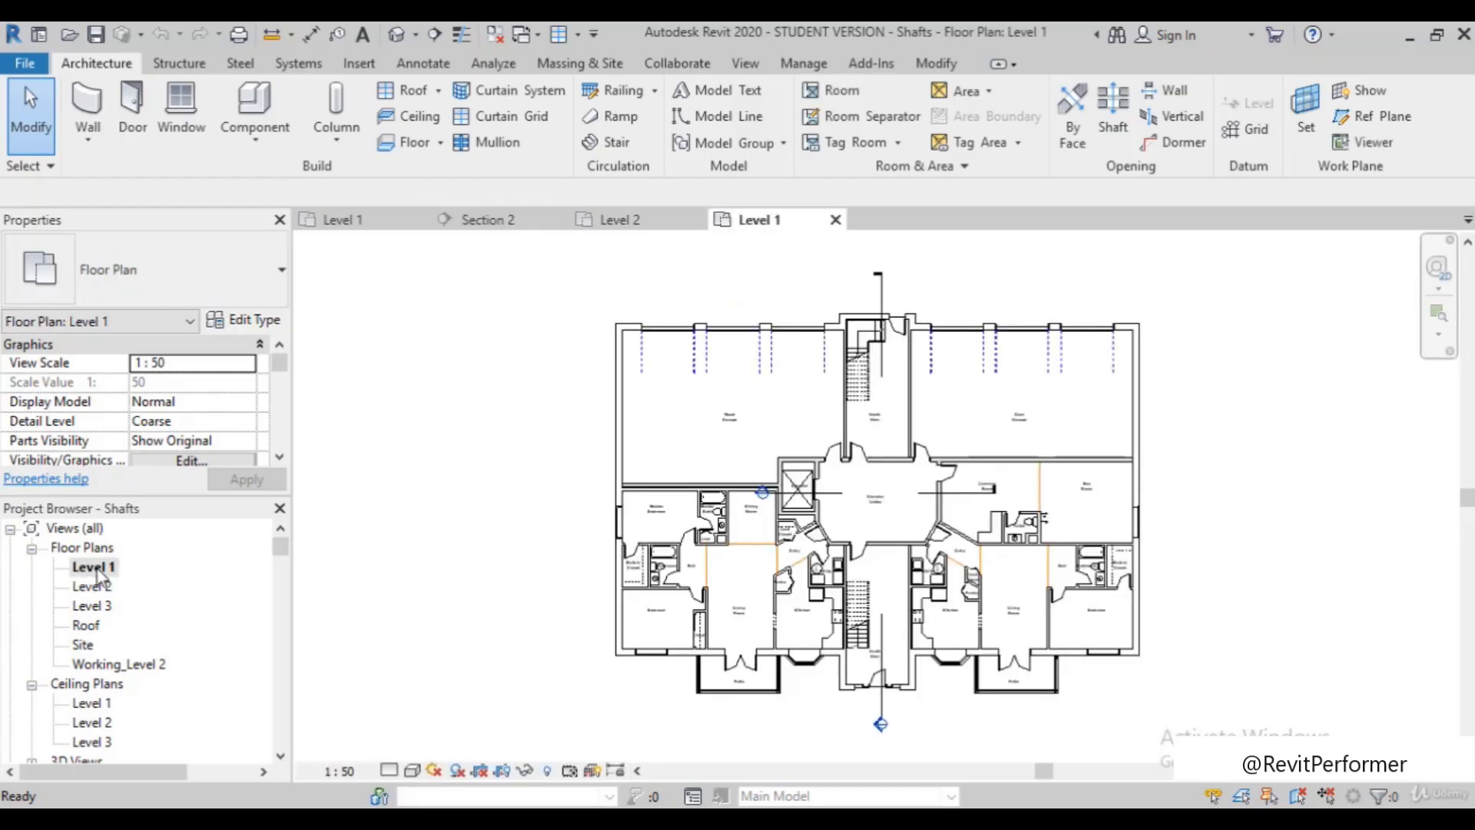
scroll(859, 596, up, 1)
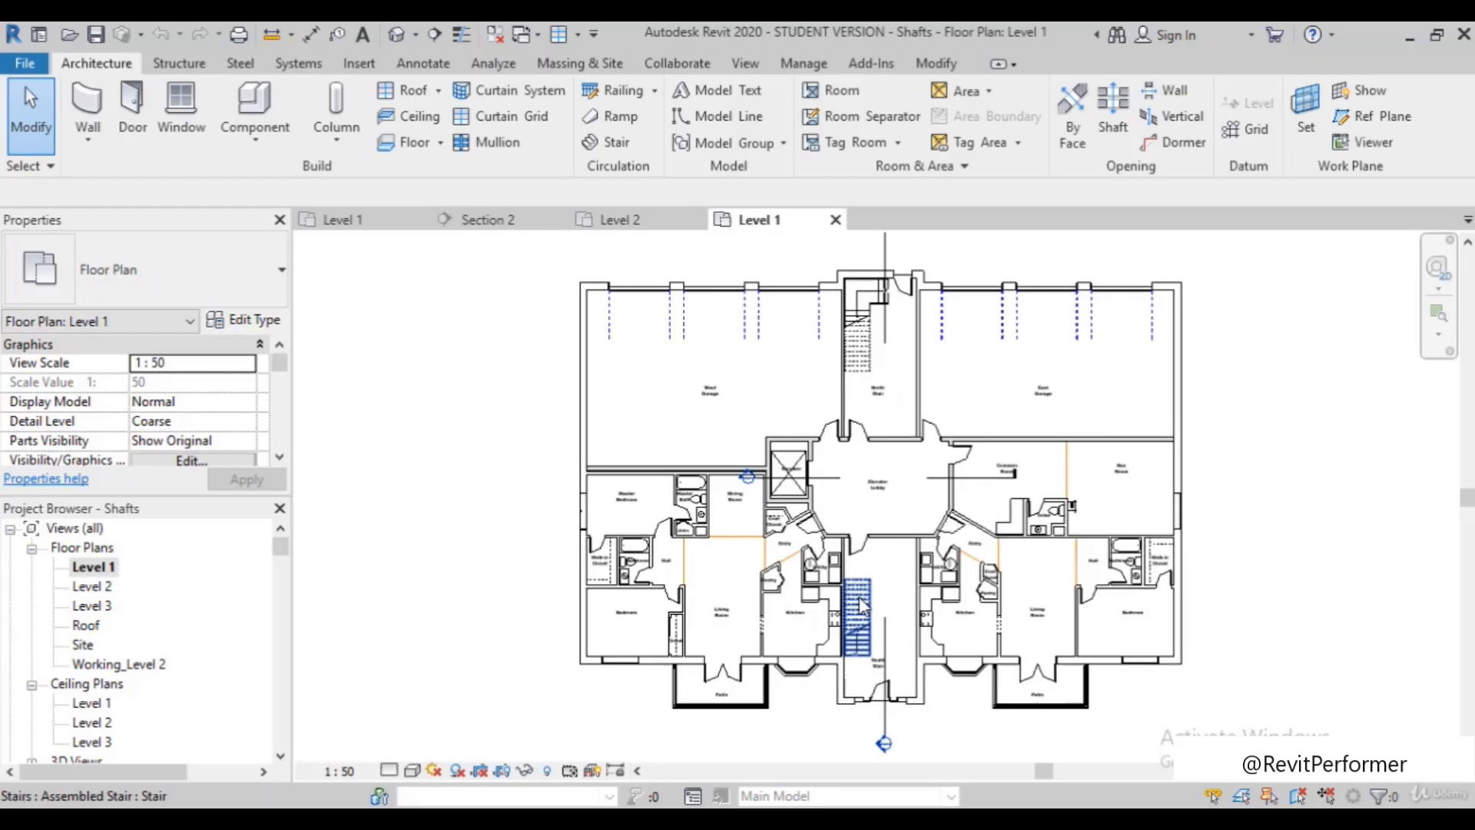
click(1435, 321)
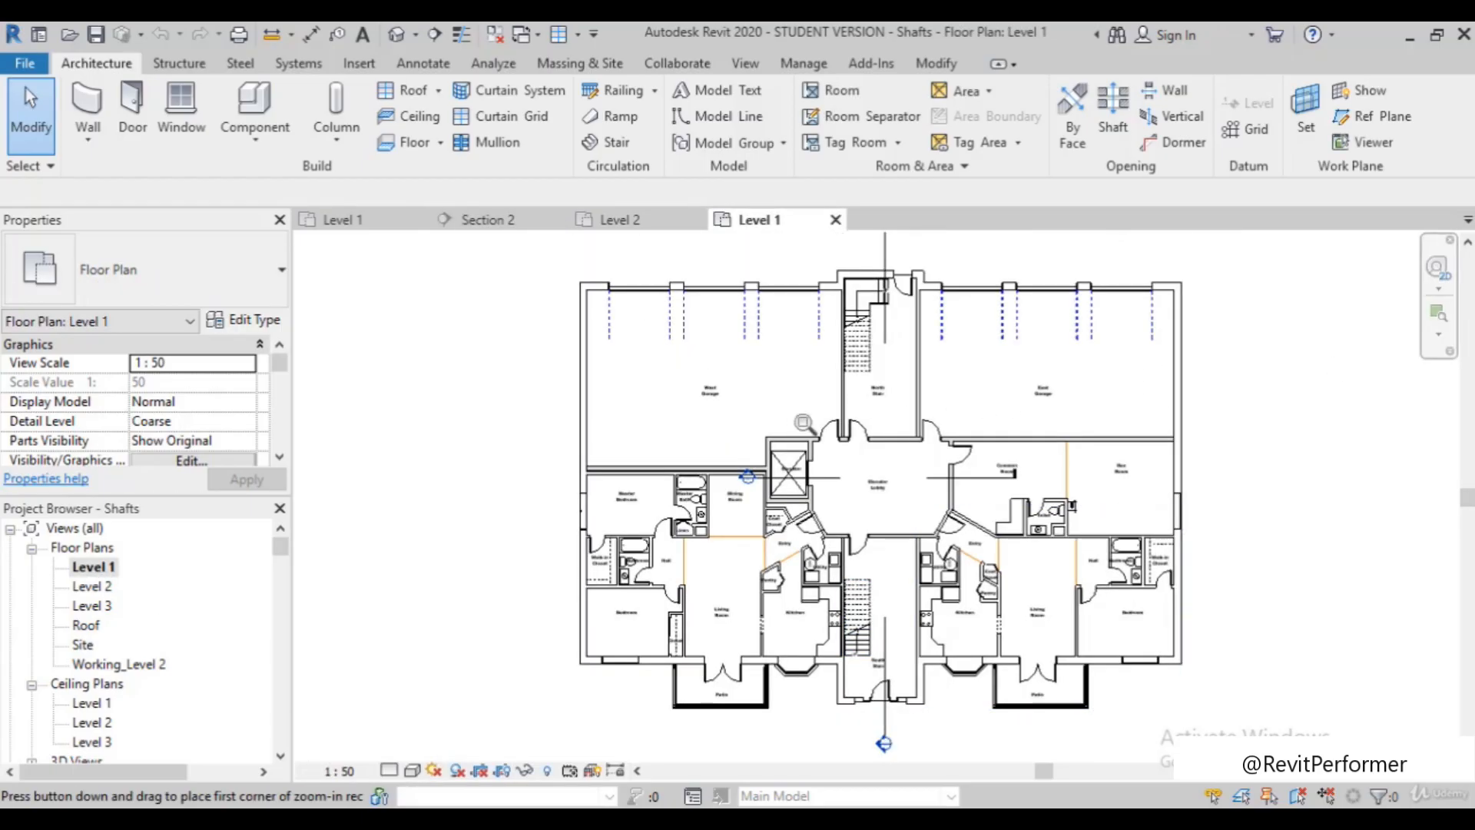
drag(734, 401, 851, 579)
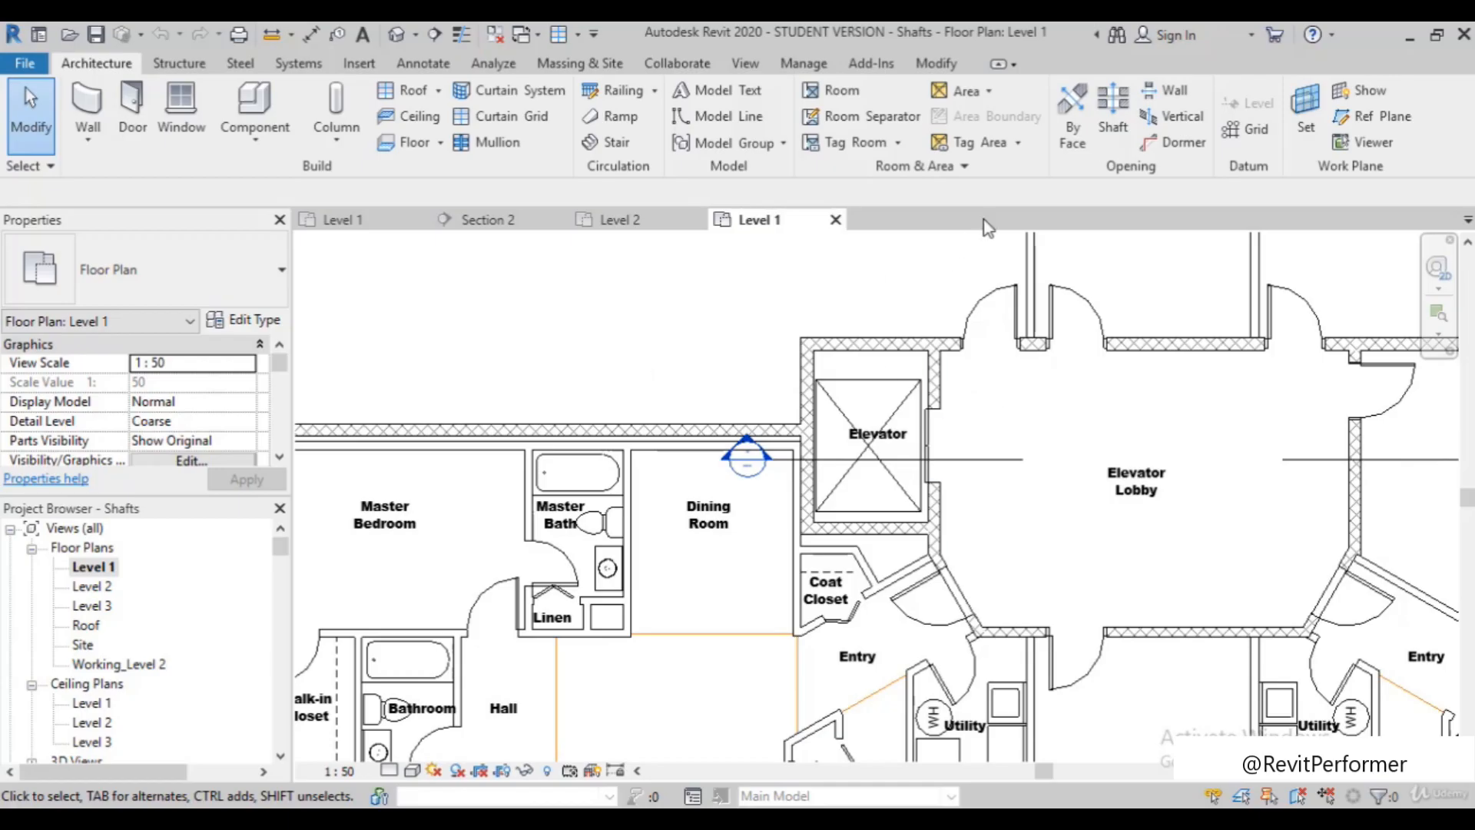
Start a shaft opening and sketch a rectangular boundary about 3.3 m long along the outer faces of the elevator shaft walls
click(1111, 127)
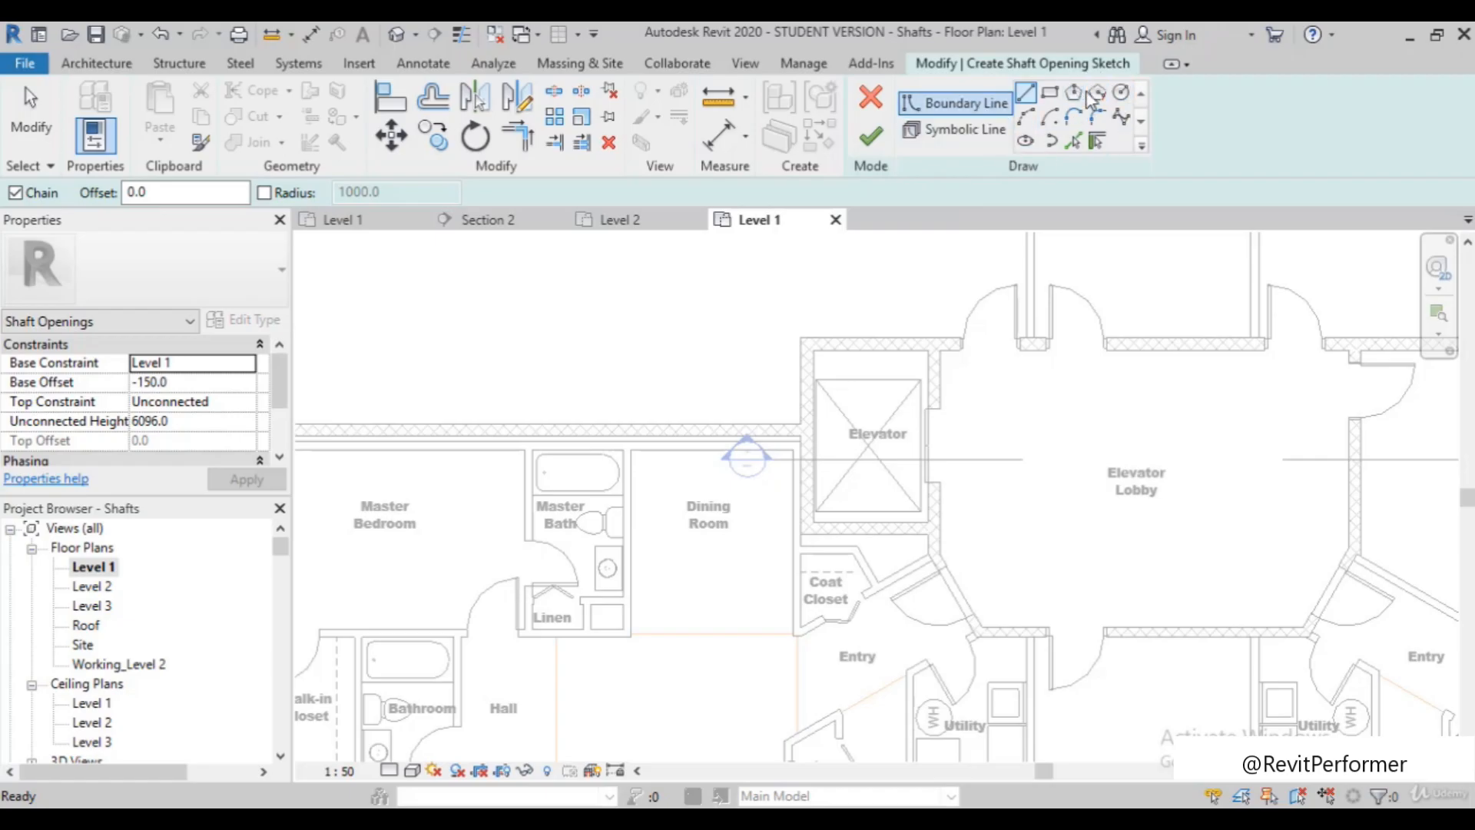
click(1049, 96)
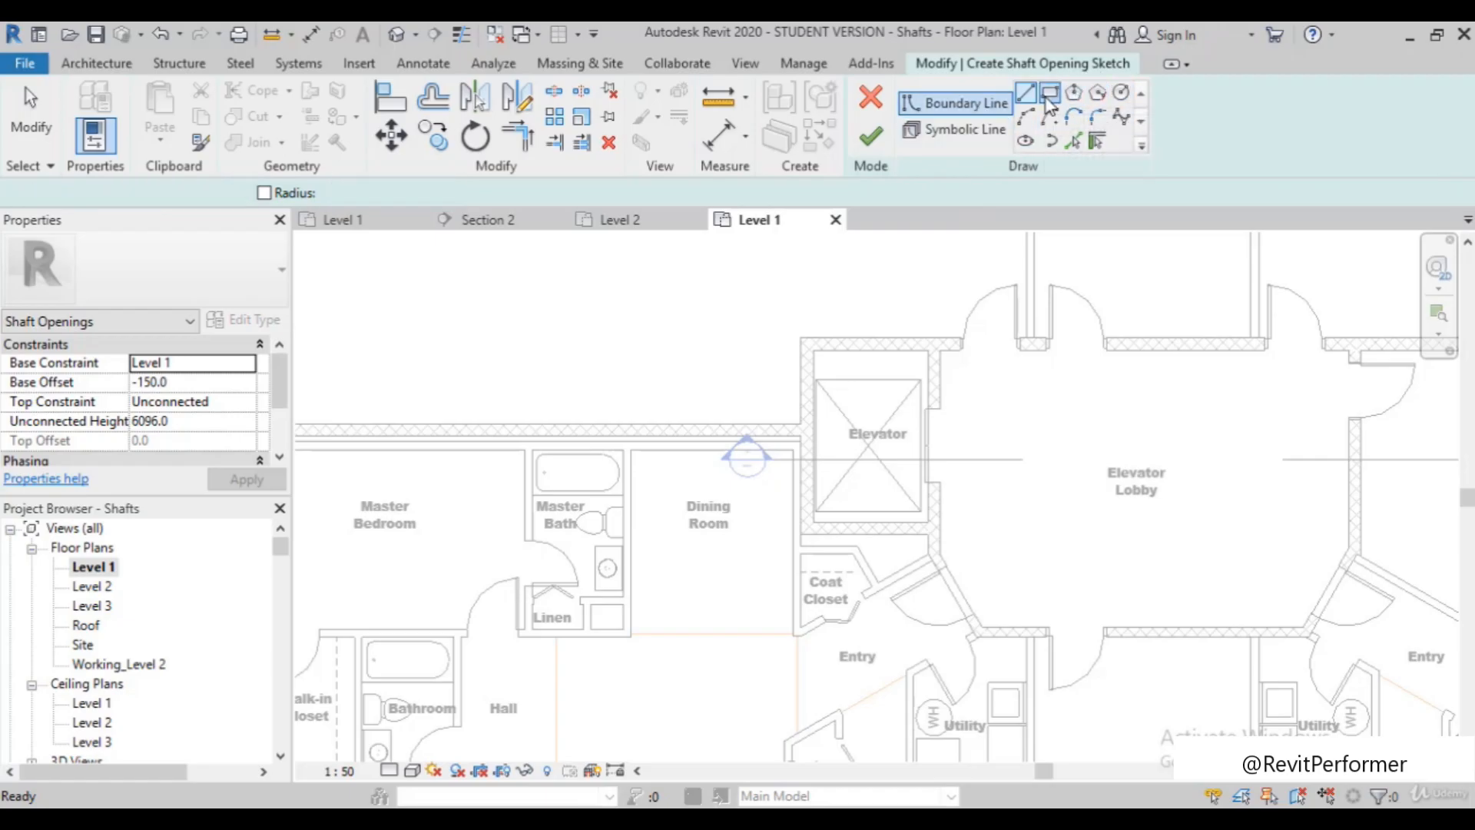
click(793, 343)
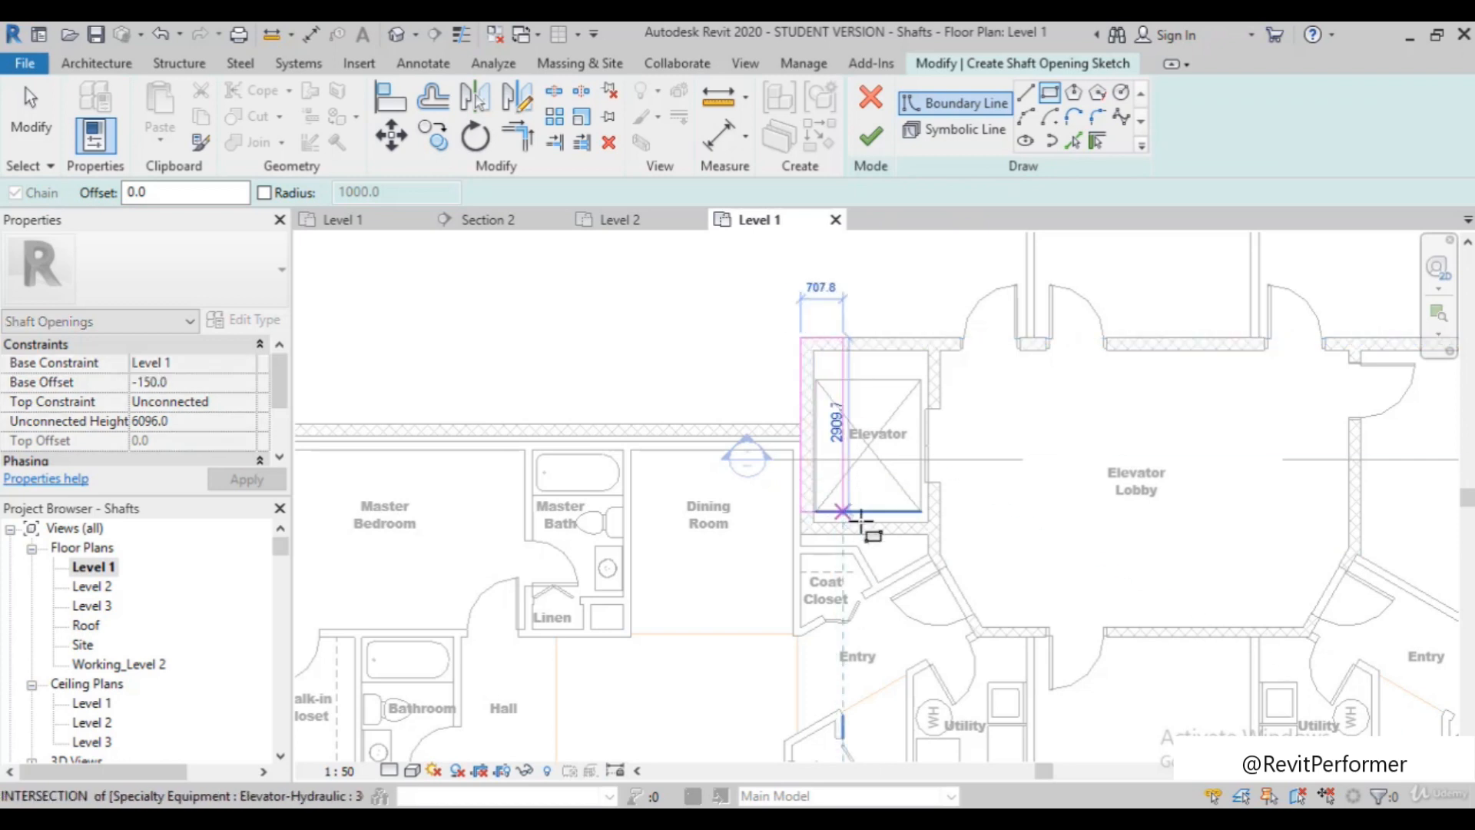
click(939, 544)
scroll(939, 544, up, 4)
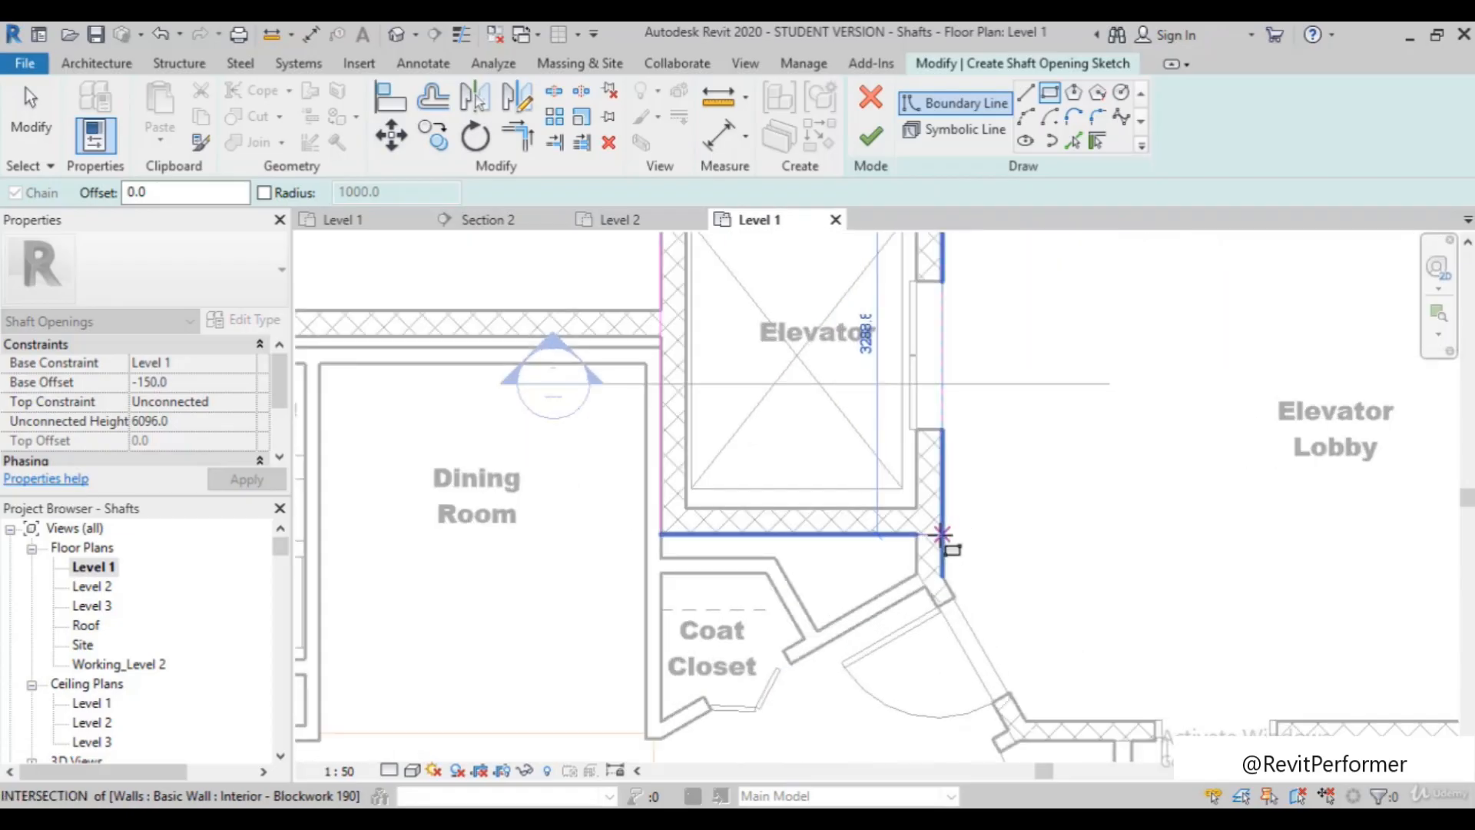
click(942, 534)
scroll(942, 534, down, 4)
scroll(1029, 445, up, 2)
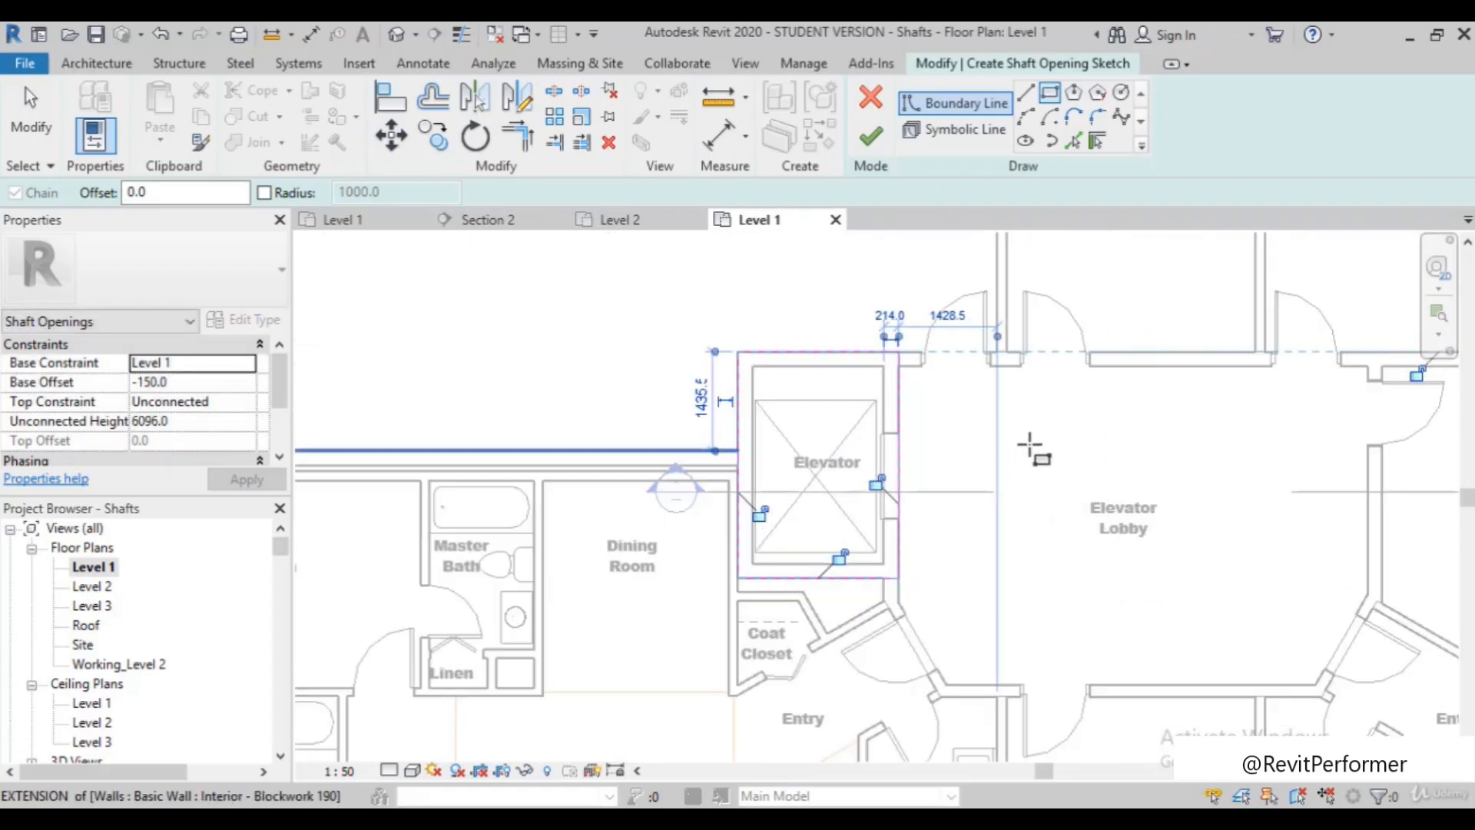
Lock all four sides of the shaft opening's boundary to the adjoining elevator walls
scroll(761, 544, up, 1)
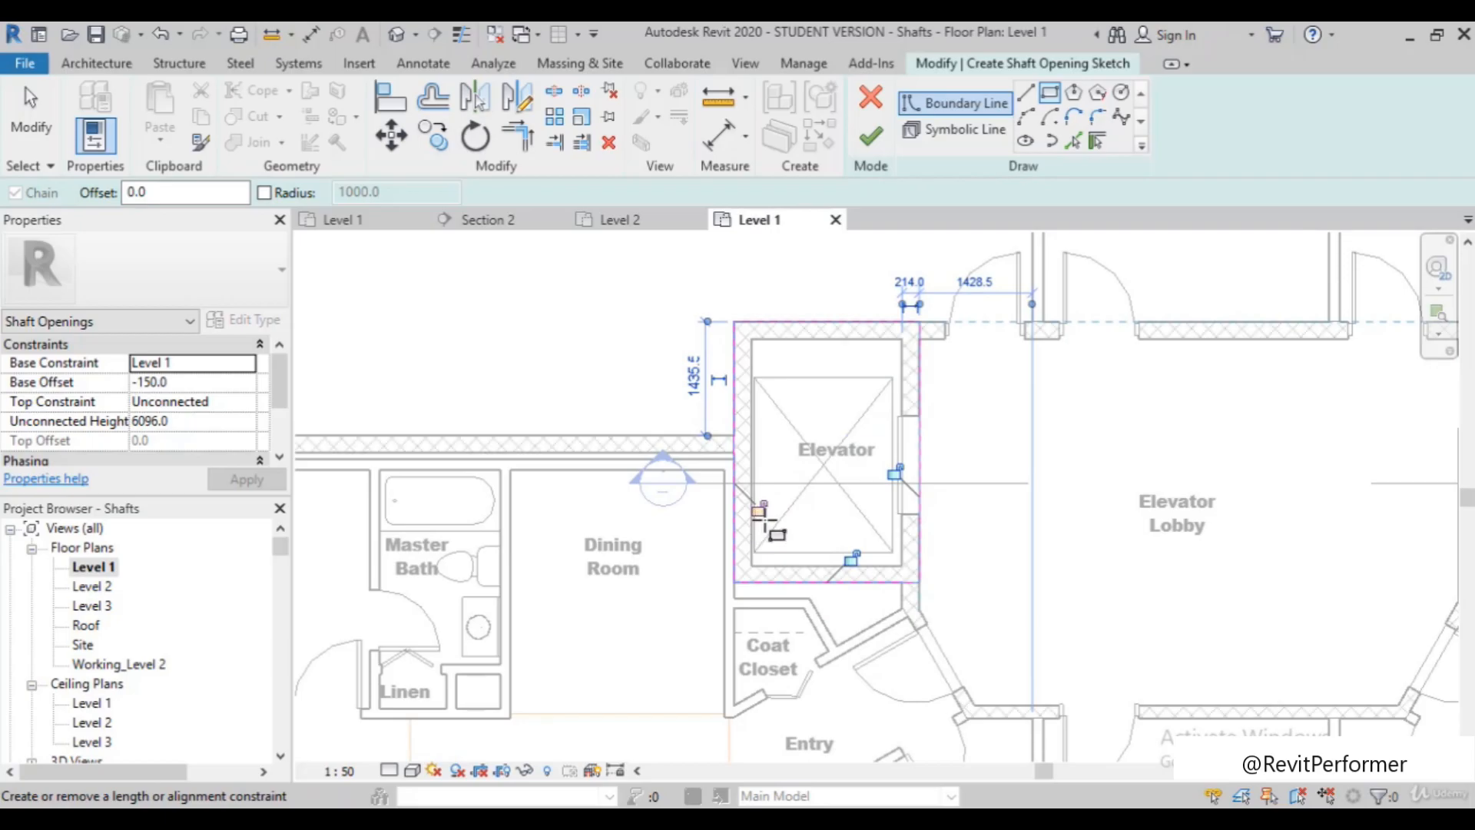
click(759, 511)
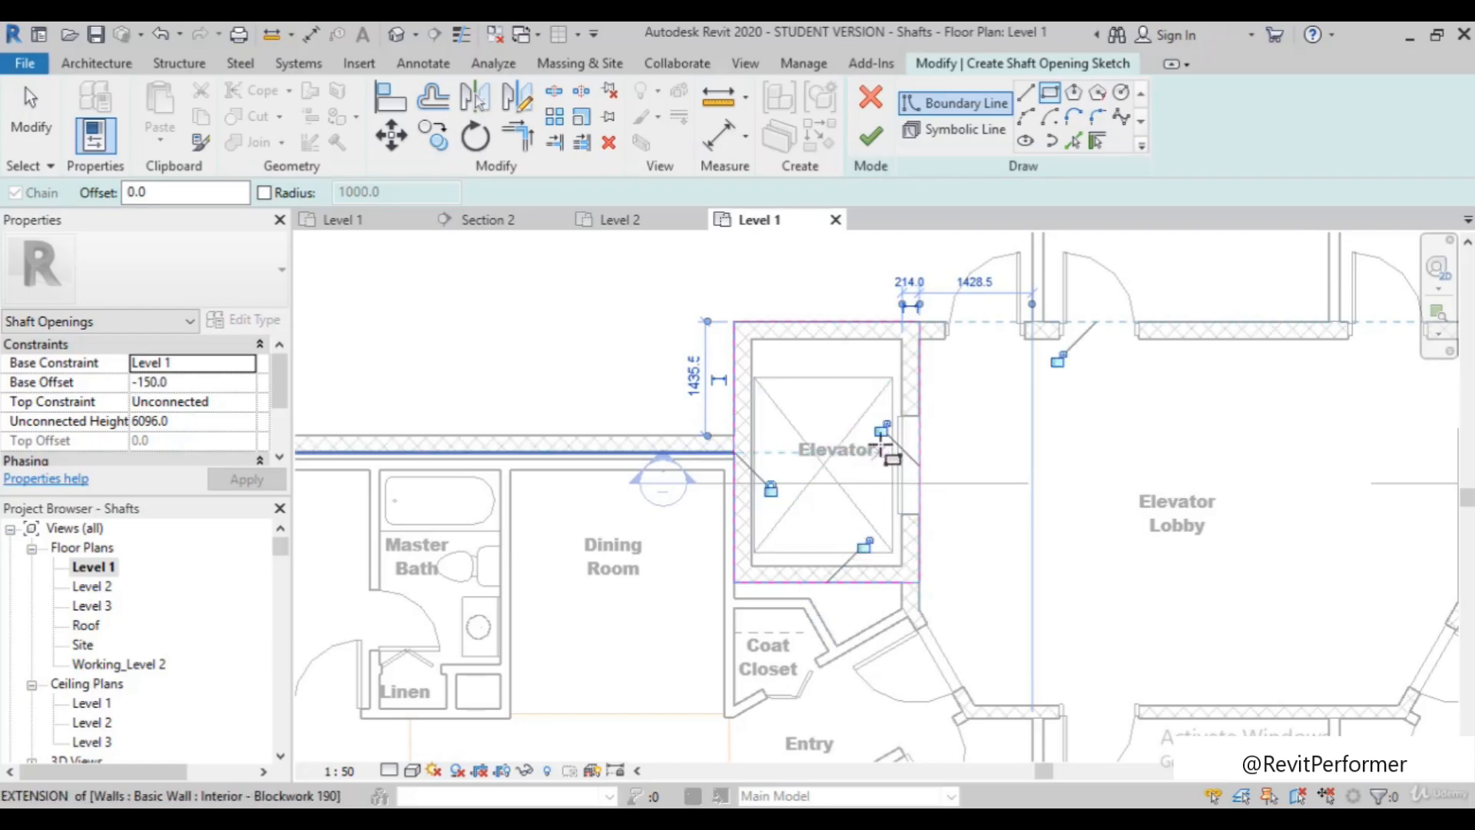
click(880, 428)
click(862, 547)
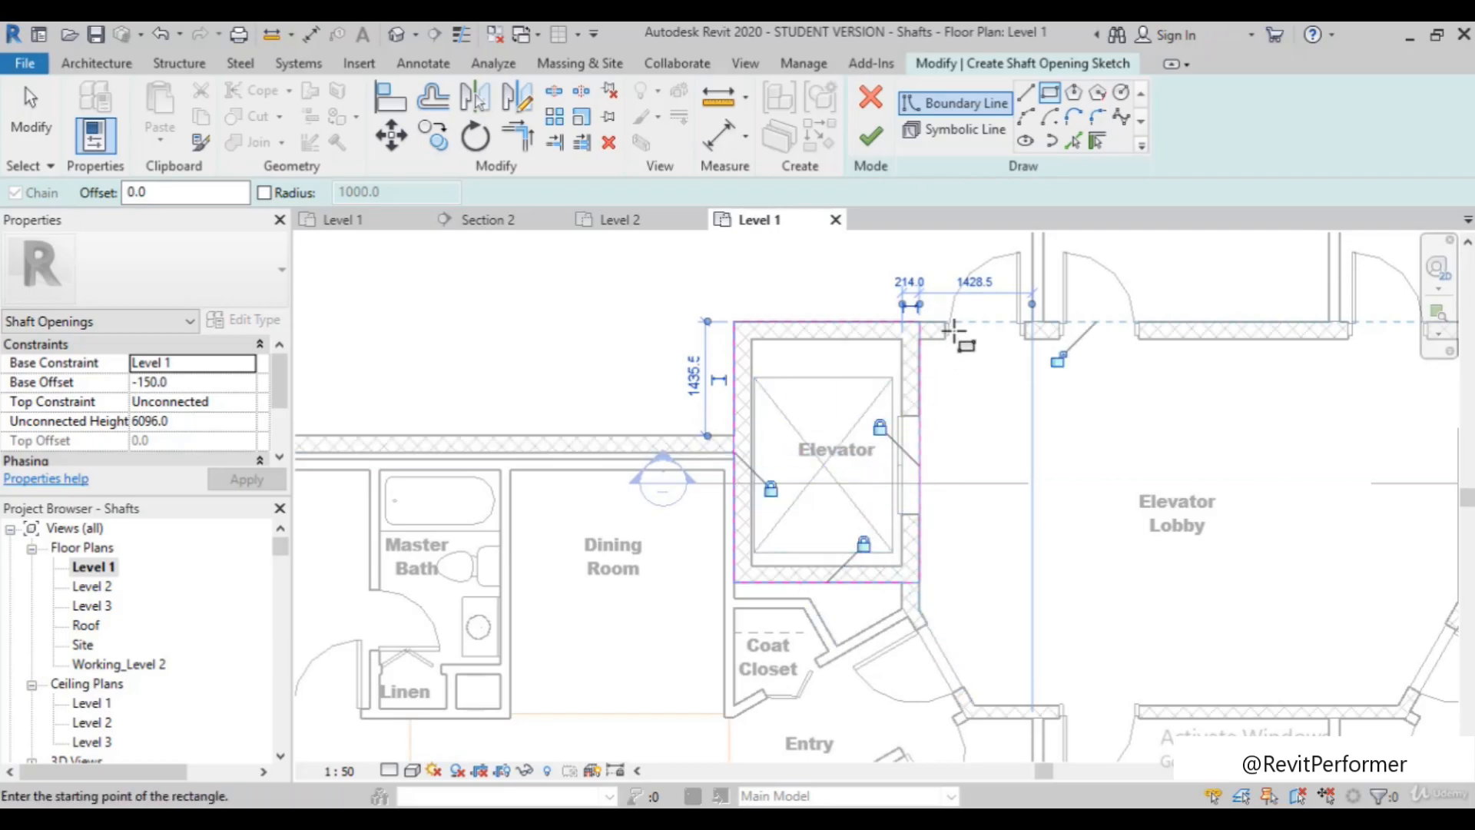
click(1057, 360)
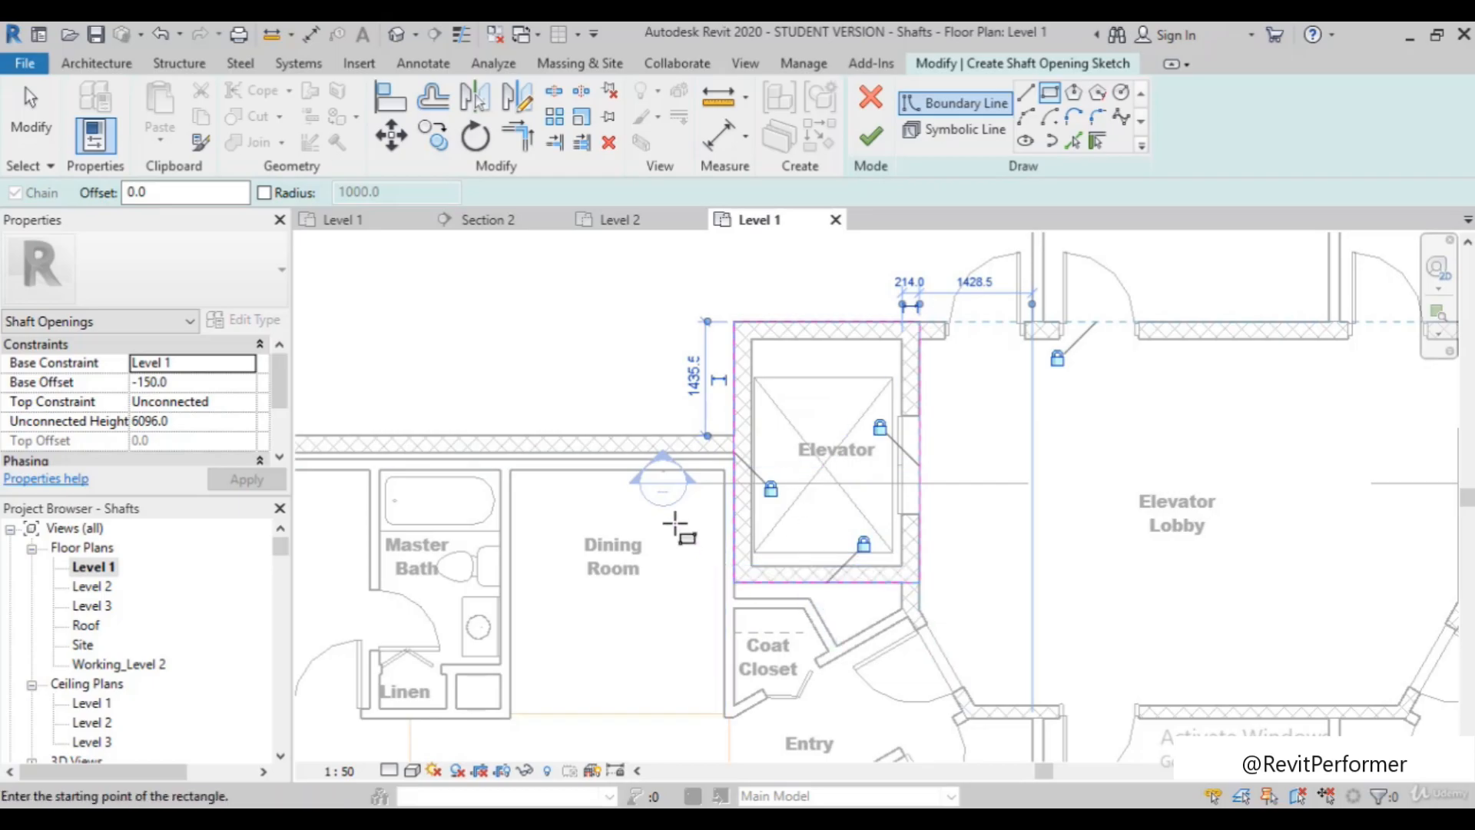
Go to the Section 2 view from its section marker and finish the shaft opening sketch
scroll(691, 491, up, 2)
scroll(693, 491, up, 3)
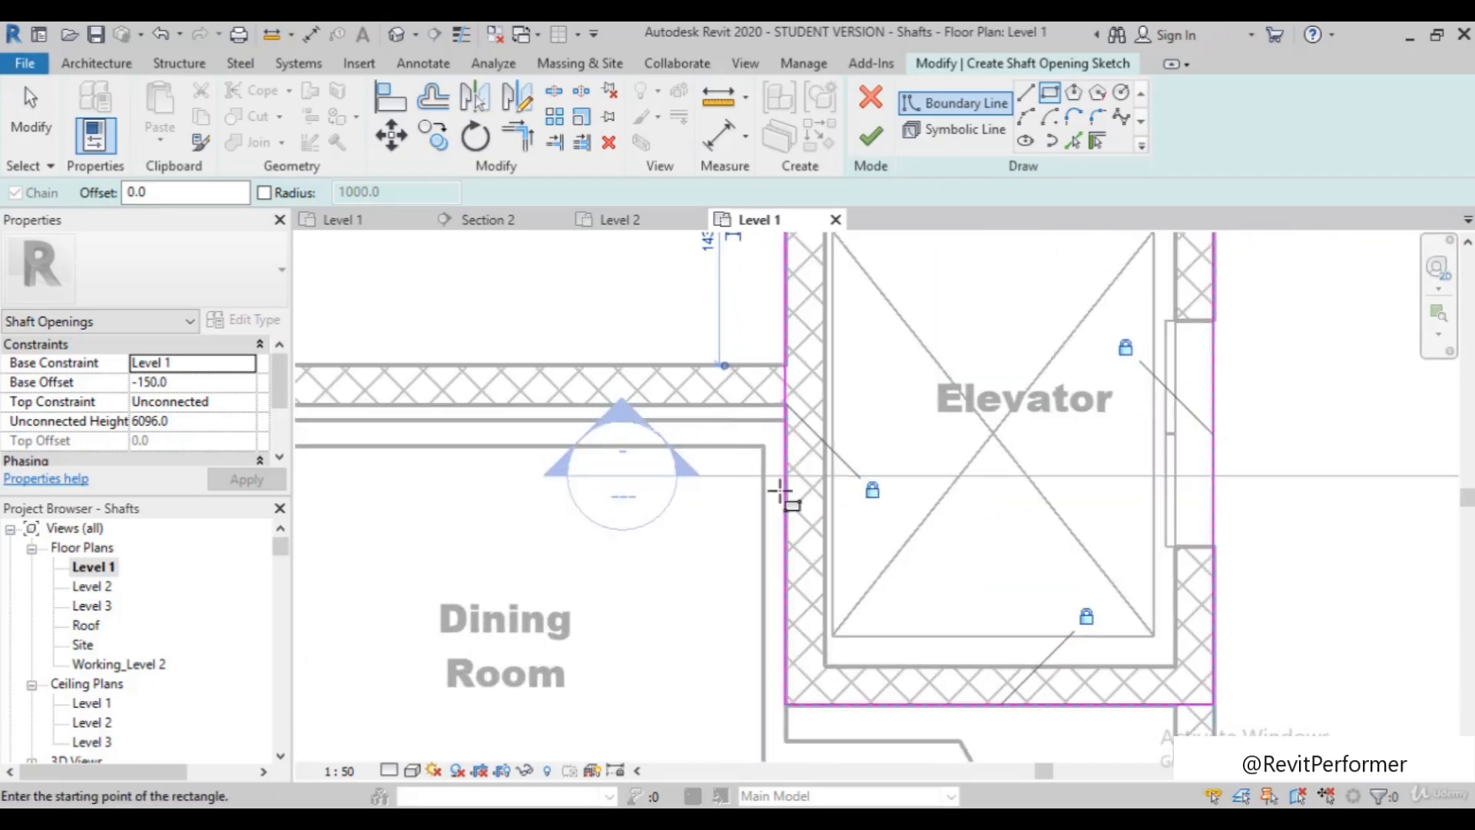
scroll(784, 494, down, 5)
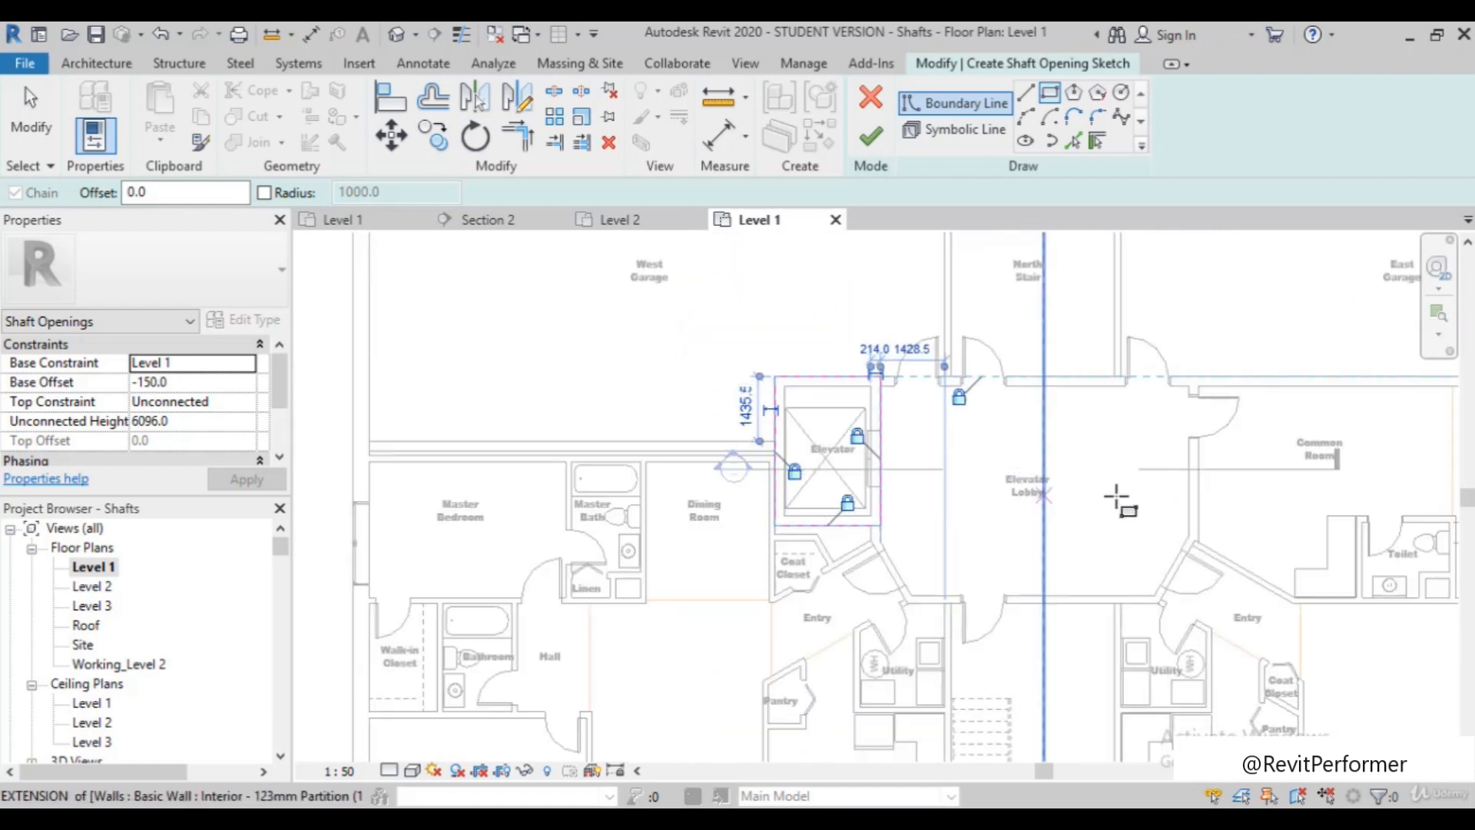
scroll(795, 491, up, 4)
scroll(668, 477, up, 2)
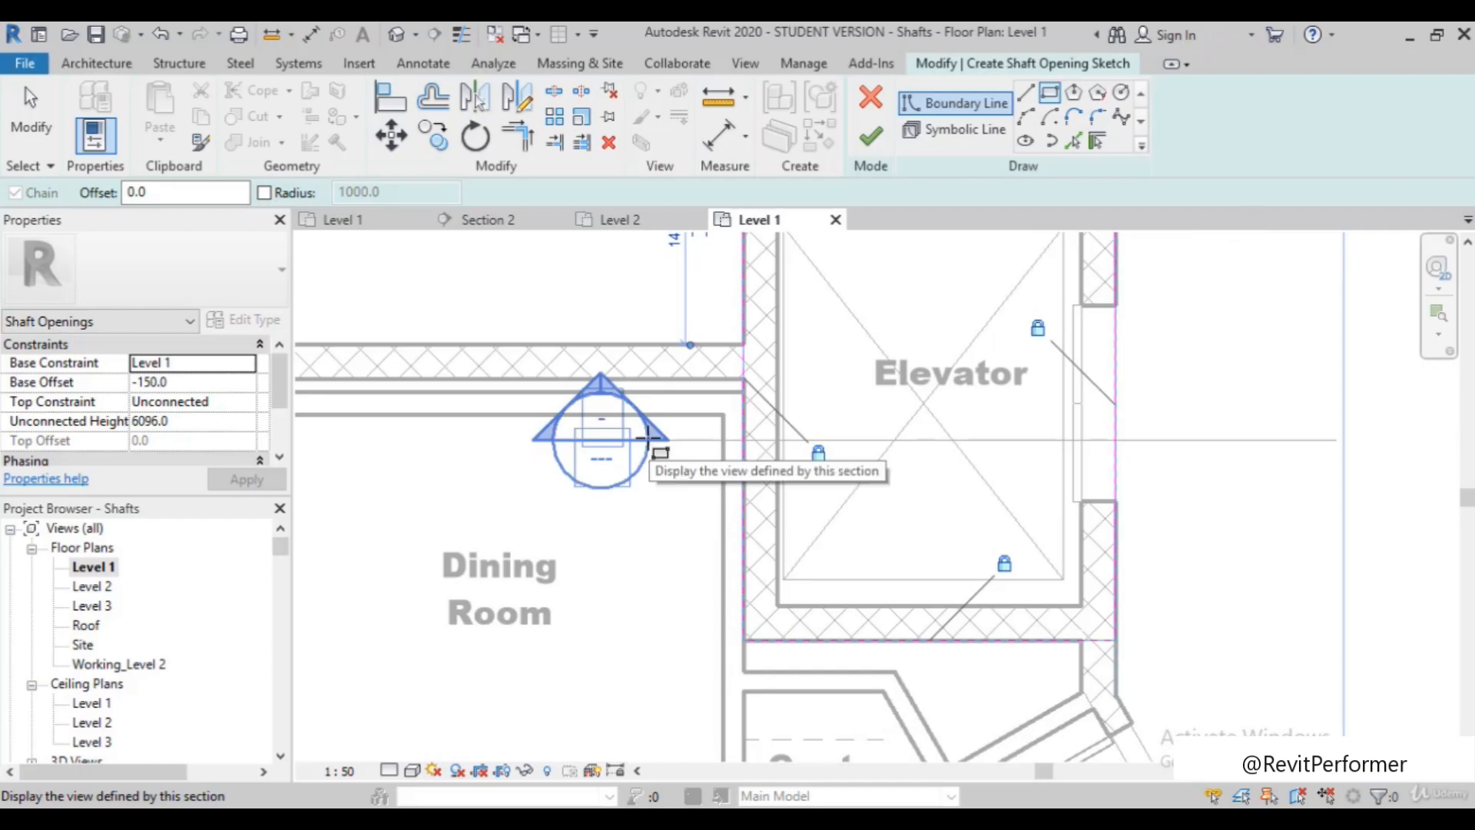
double_click(653, 438)
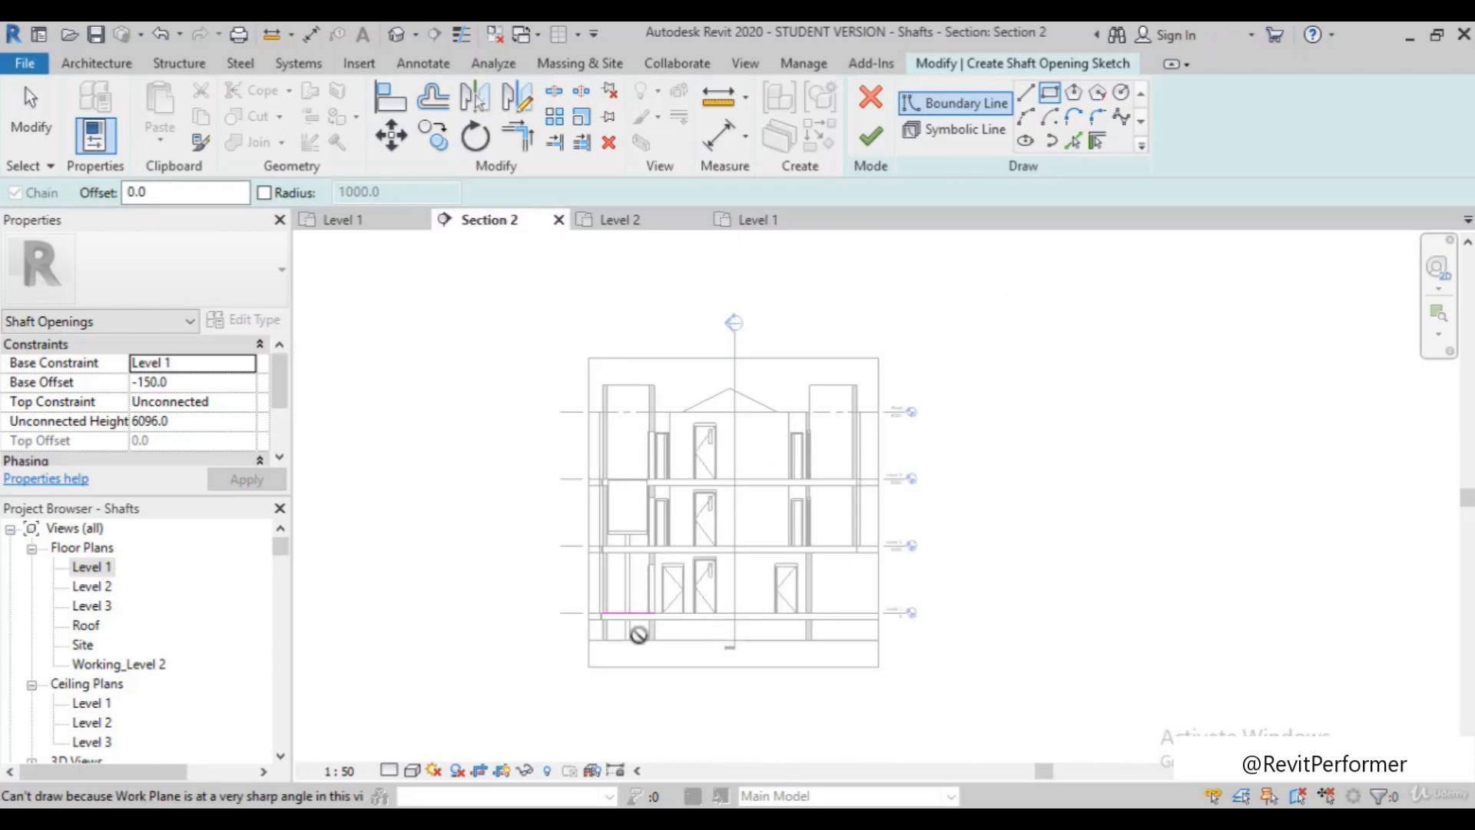
click(870, 139)
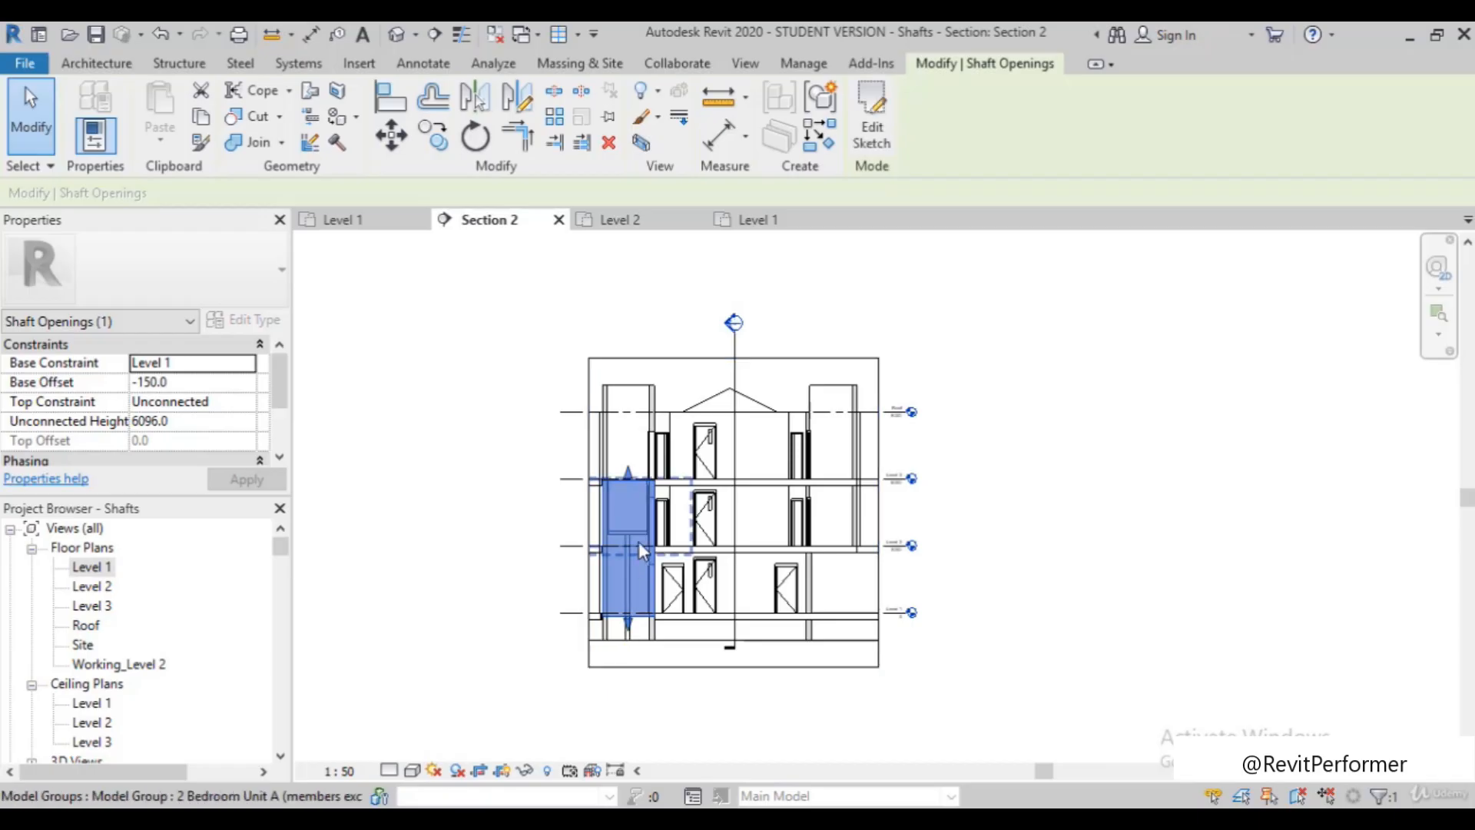
Set the shaft opening's top constraint to Up to level: Level 3
scroll(639, 542, up, 3)
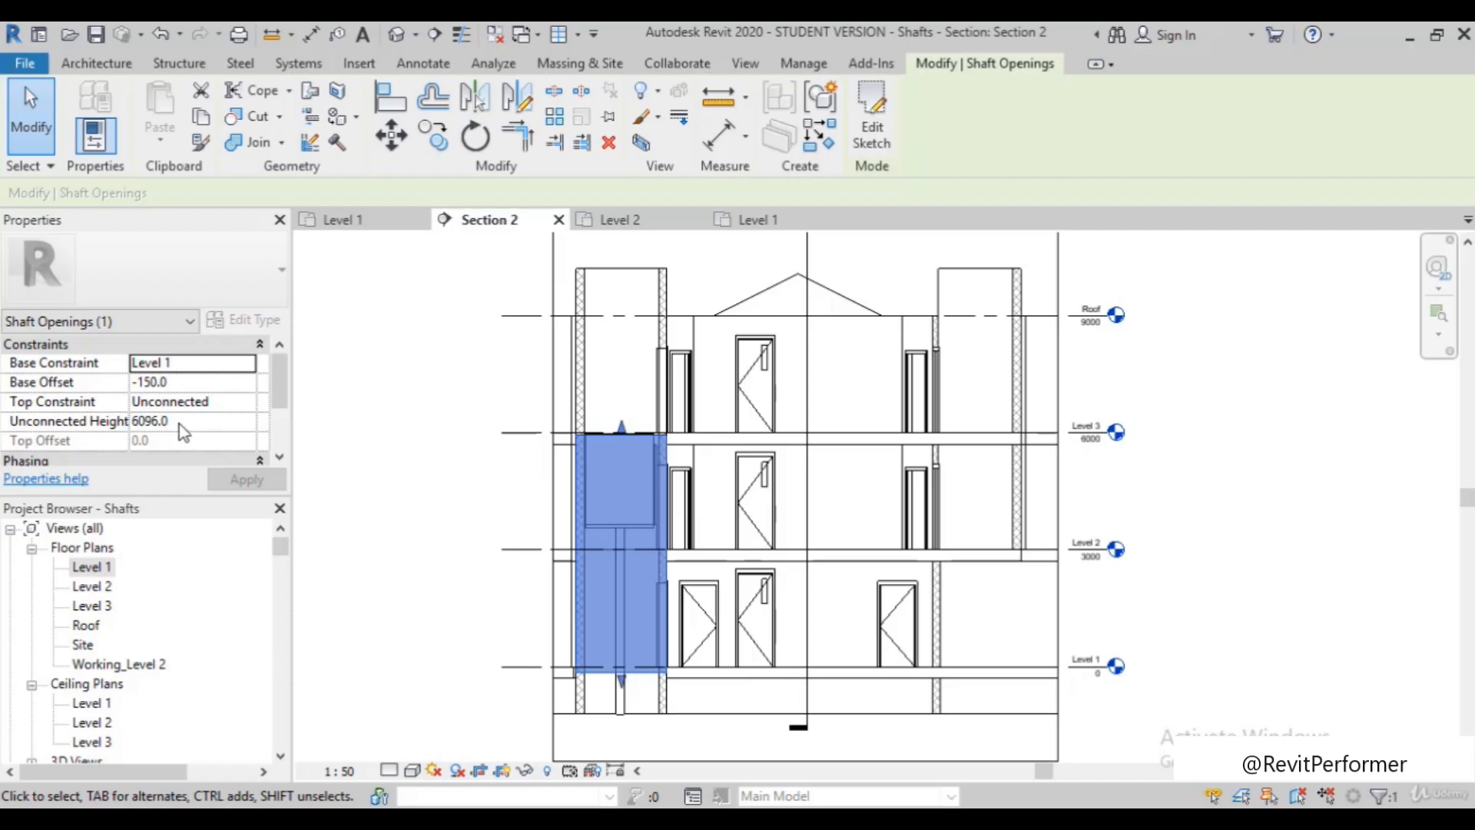
click(225, 402)
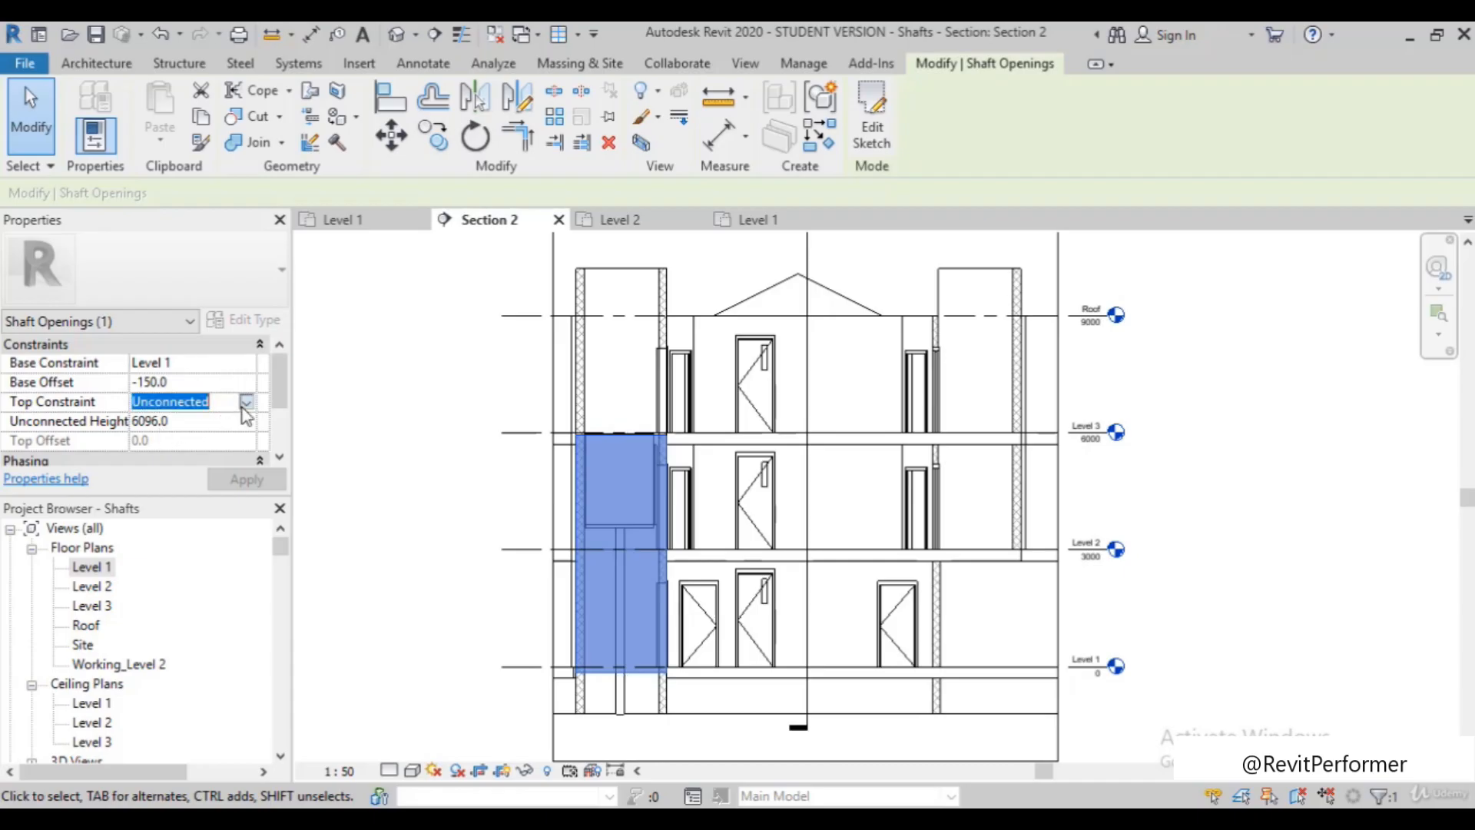
click(246, 402)
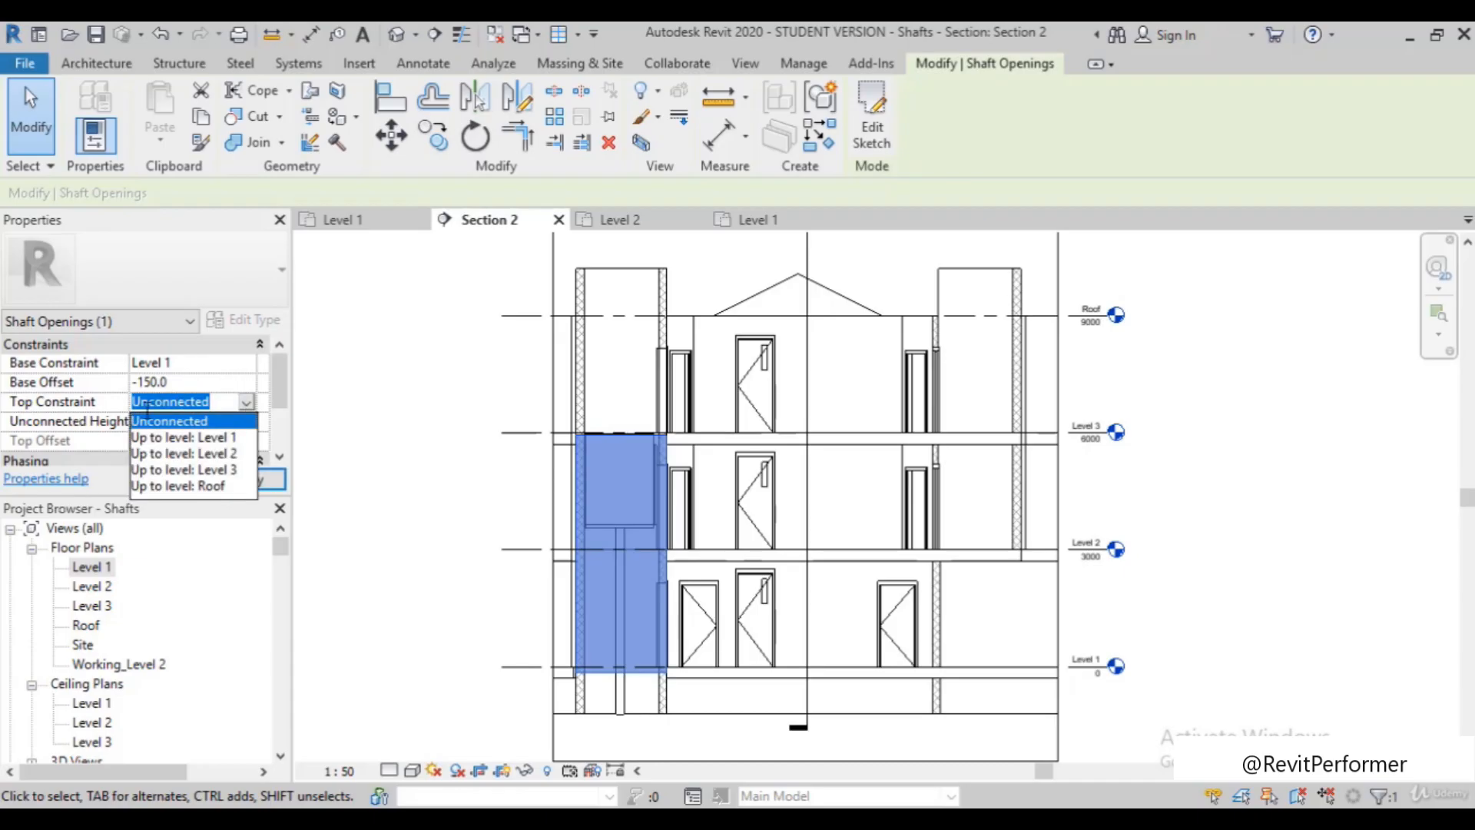
click(222, 470)
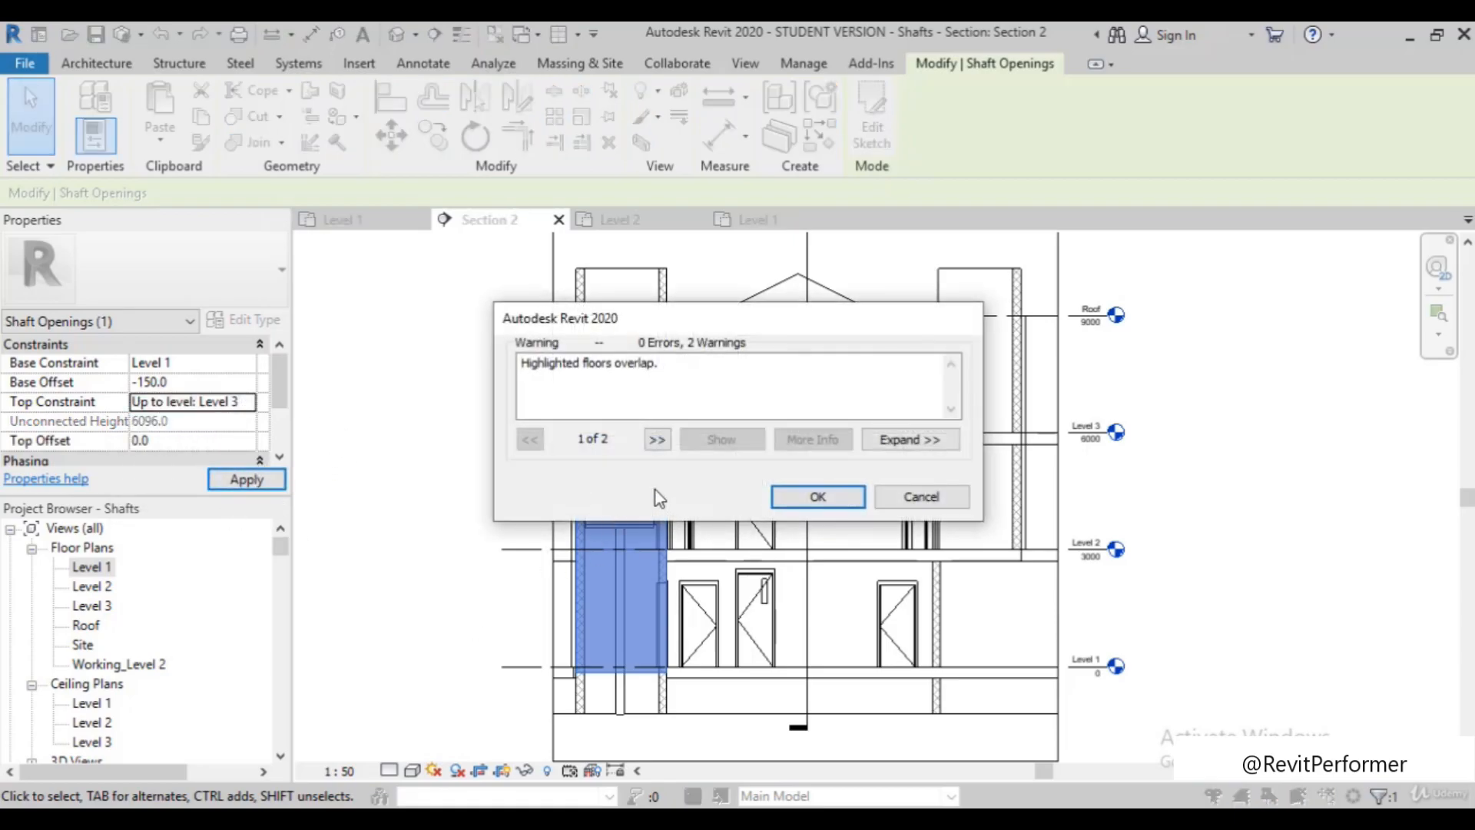
click(835, 501)
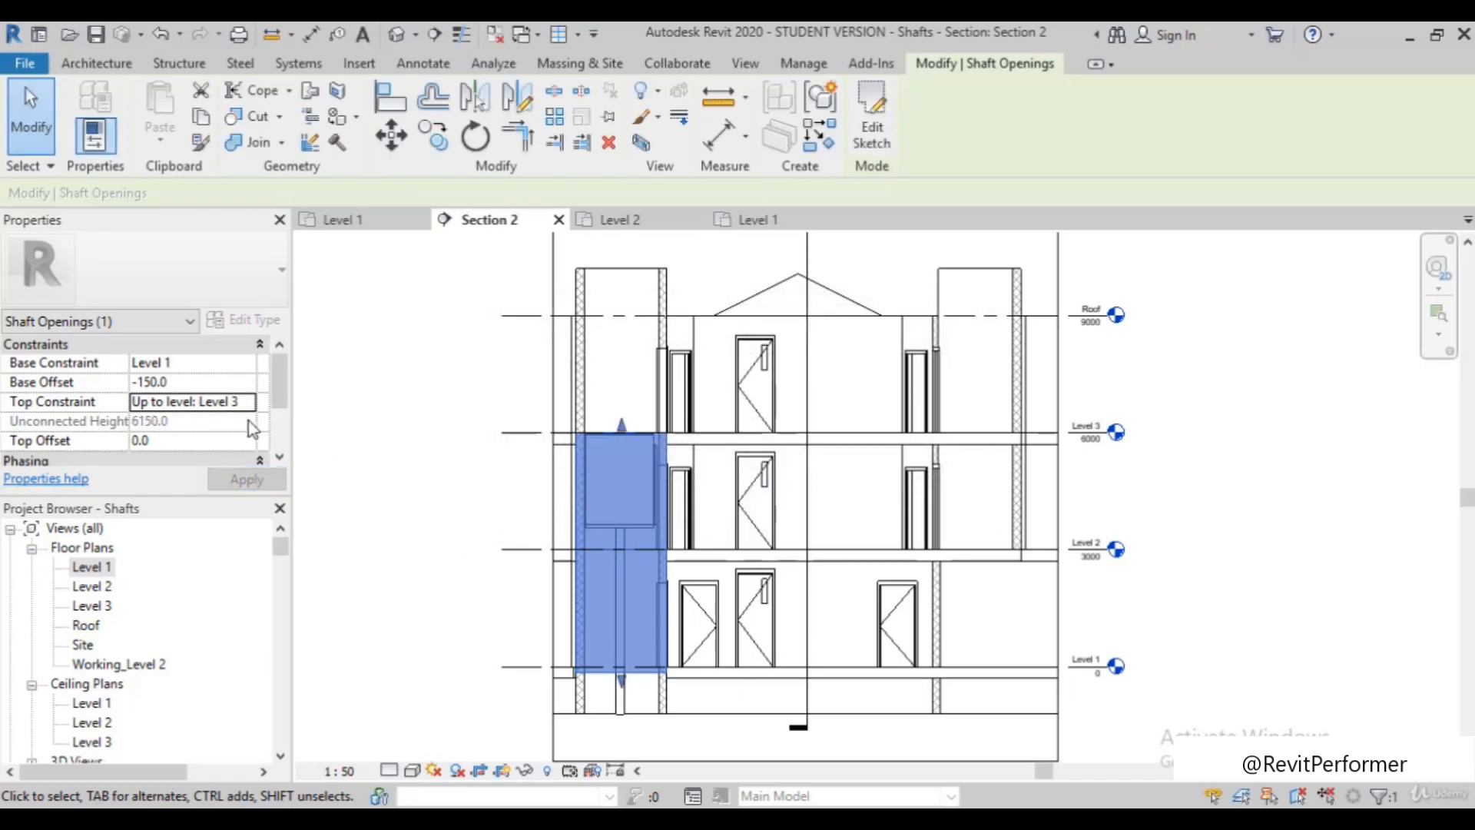
Examine the shaft opening against the level lines, deselect it, and inspect the floors along the elevator in the section
scroll(646, 469, up, 3)
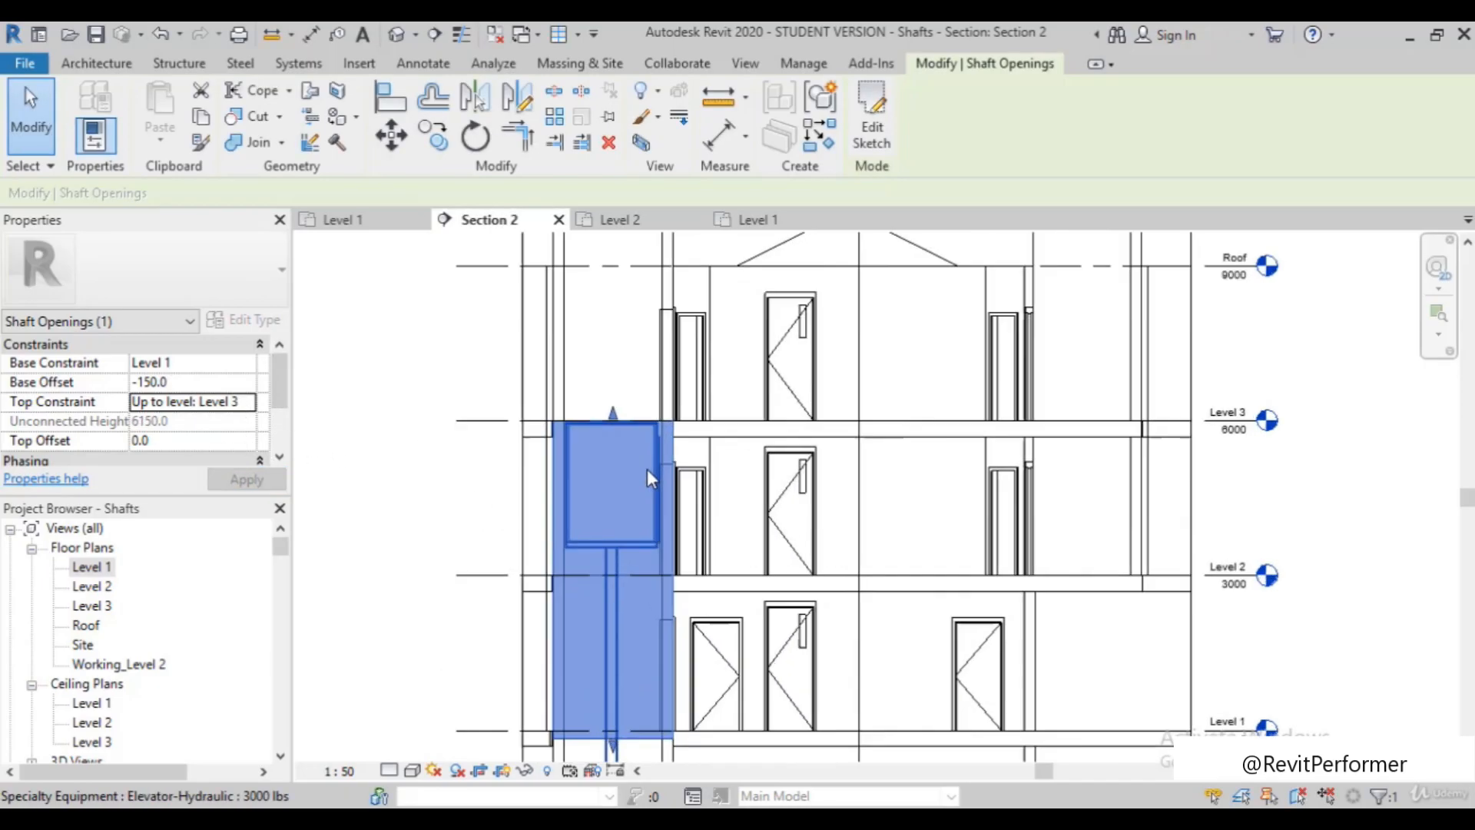
scroll(580, 465, down, 3)
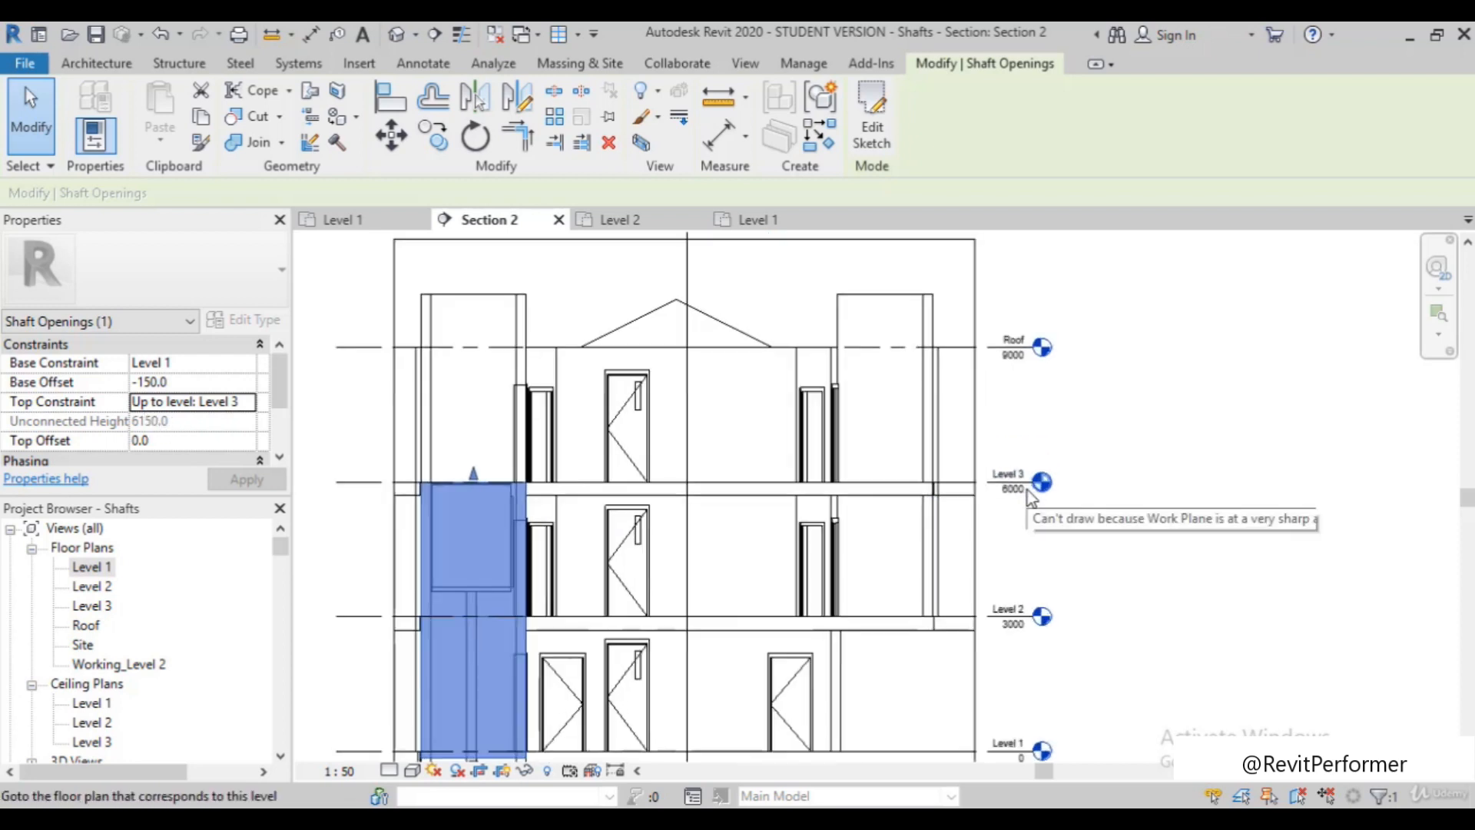
scroll(1028, 491, up, 3)
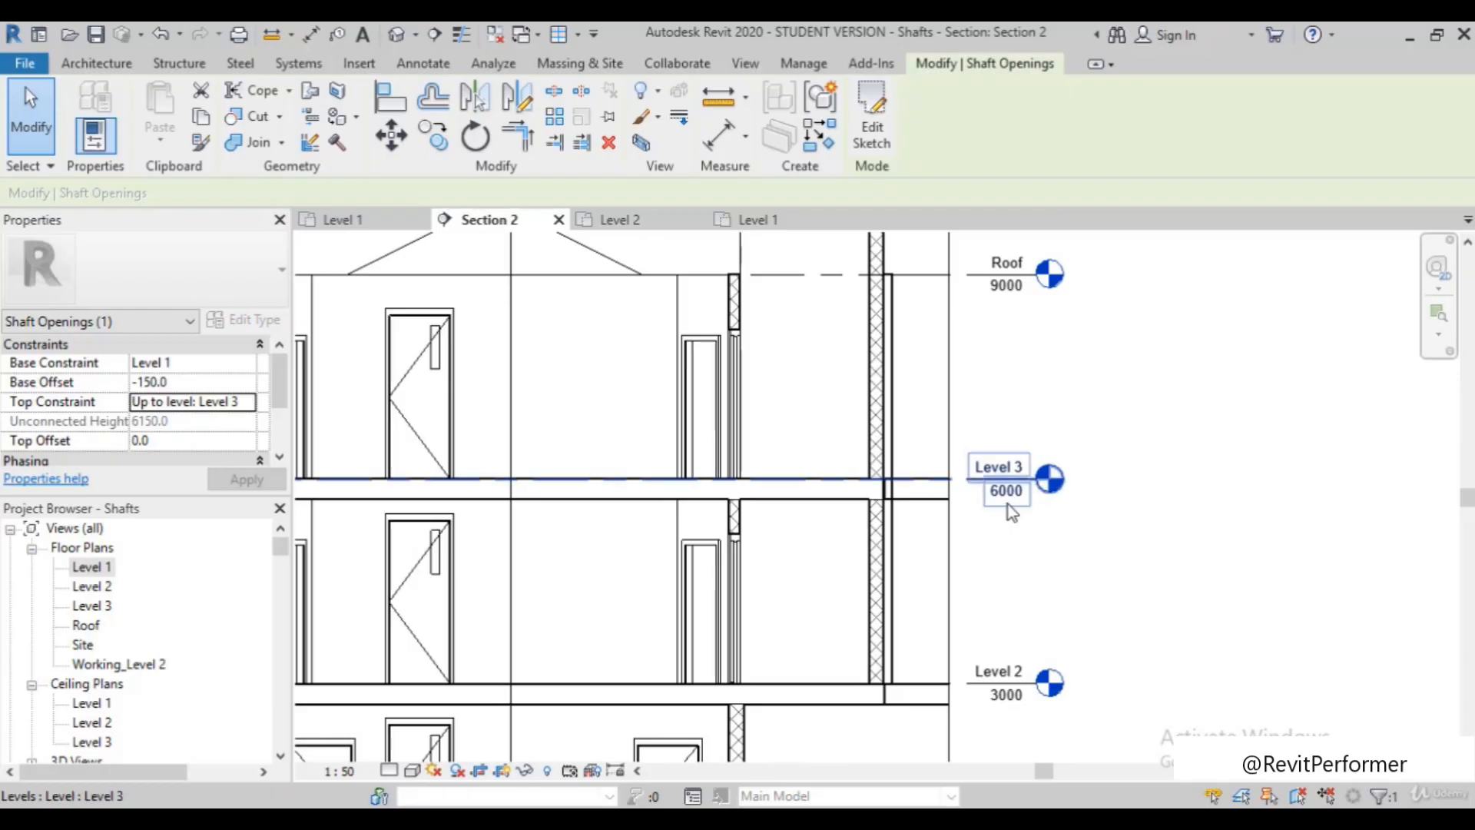
scroll(1020, 421, down, 3)
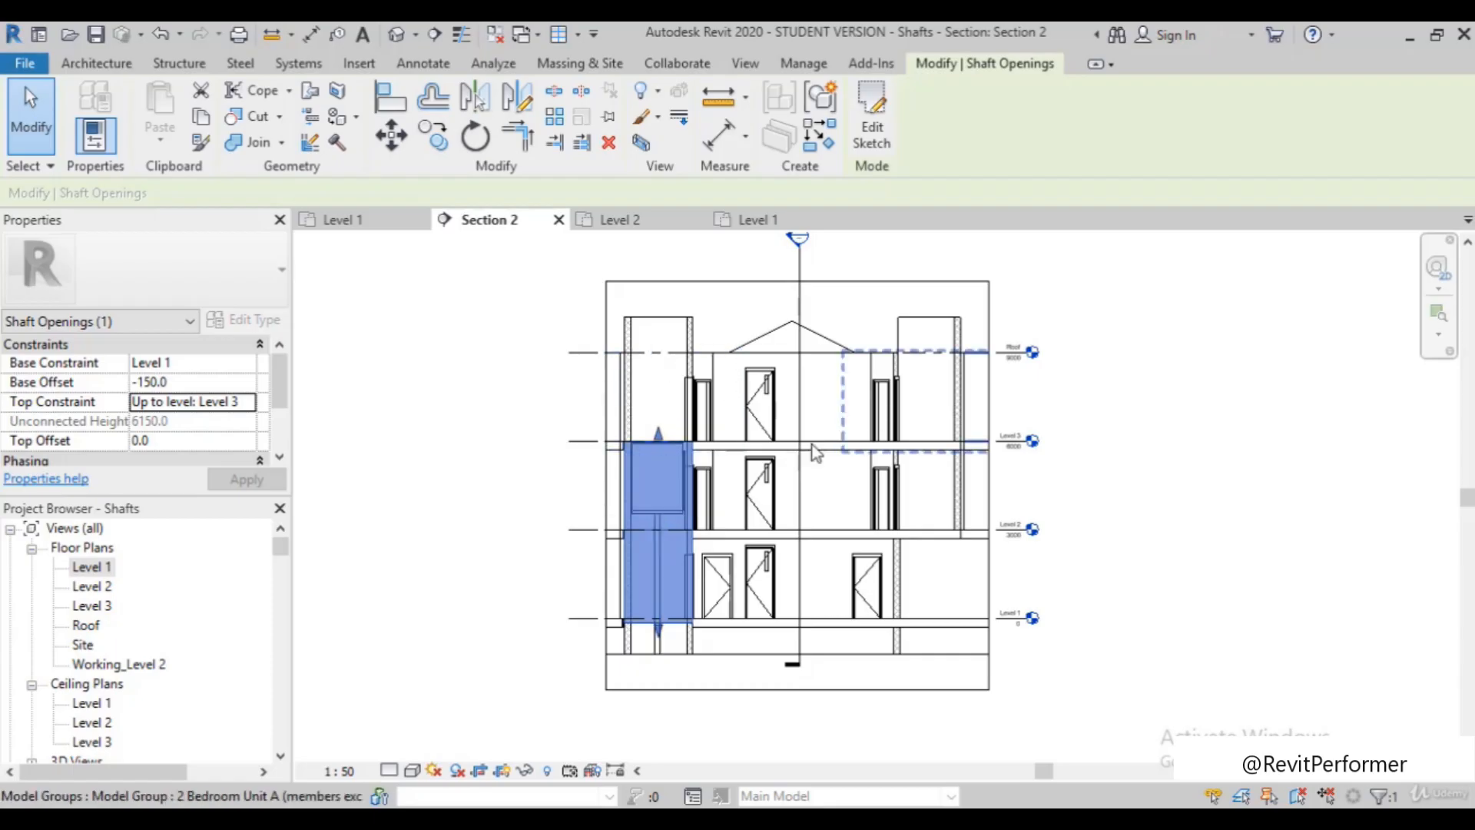
click(469, 372)
scroll(782, 583, up, 3)
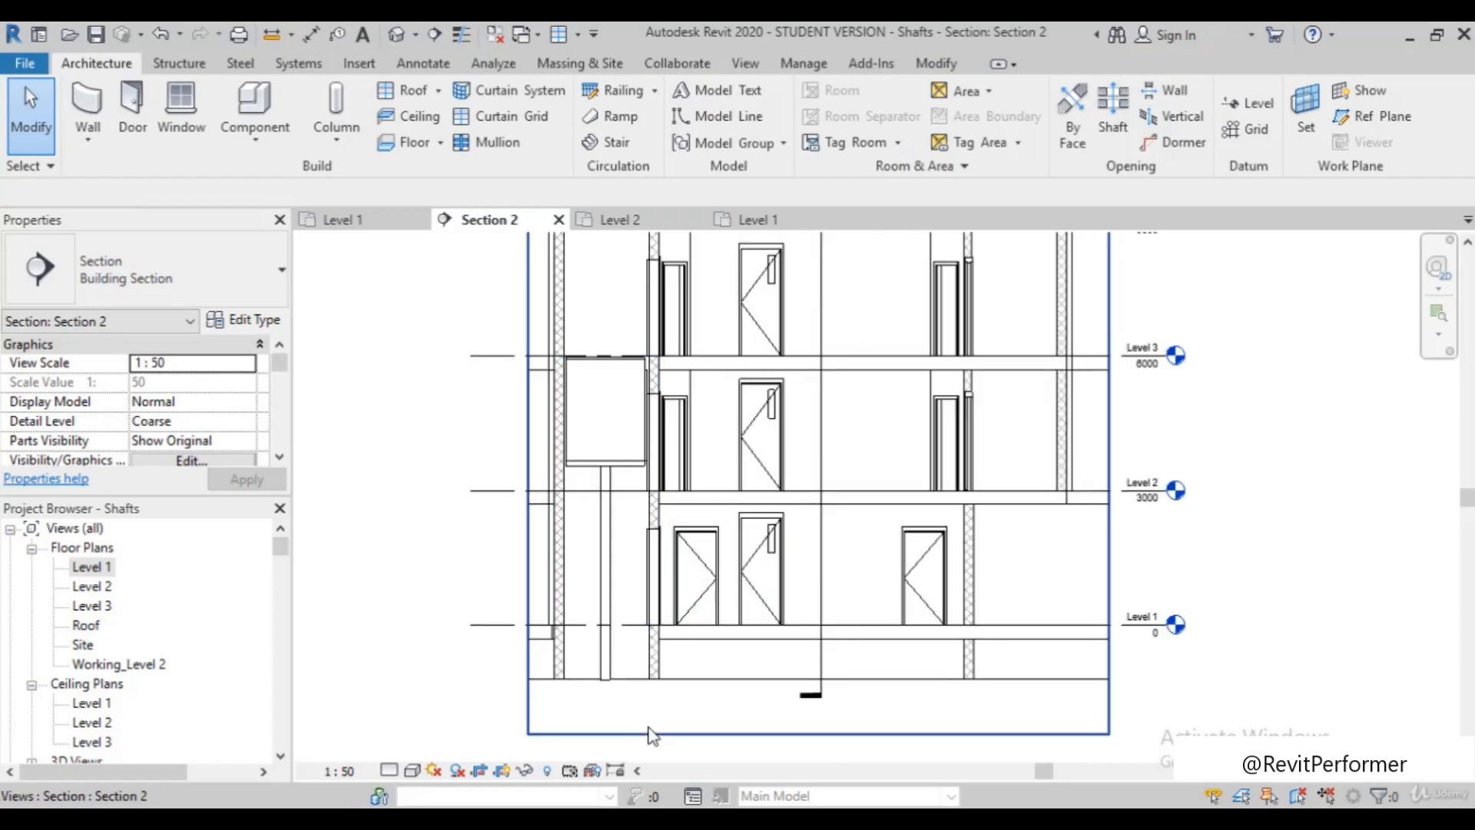
scroll(660, 622, down, 2)
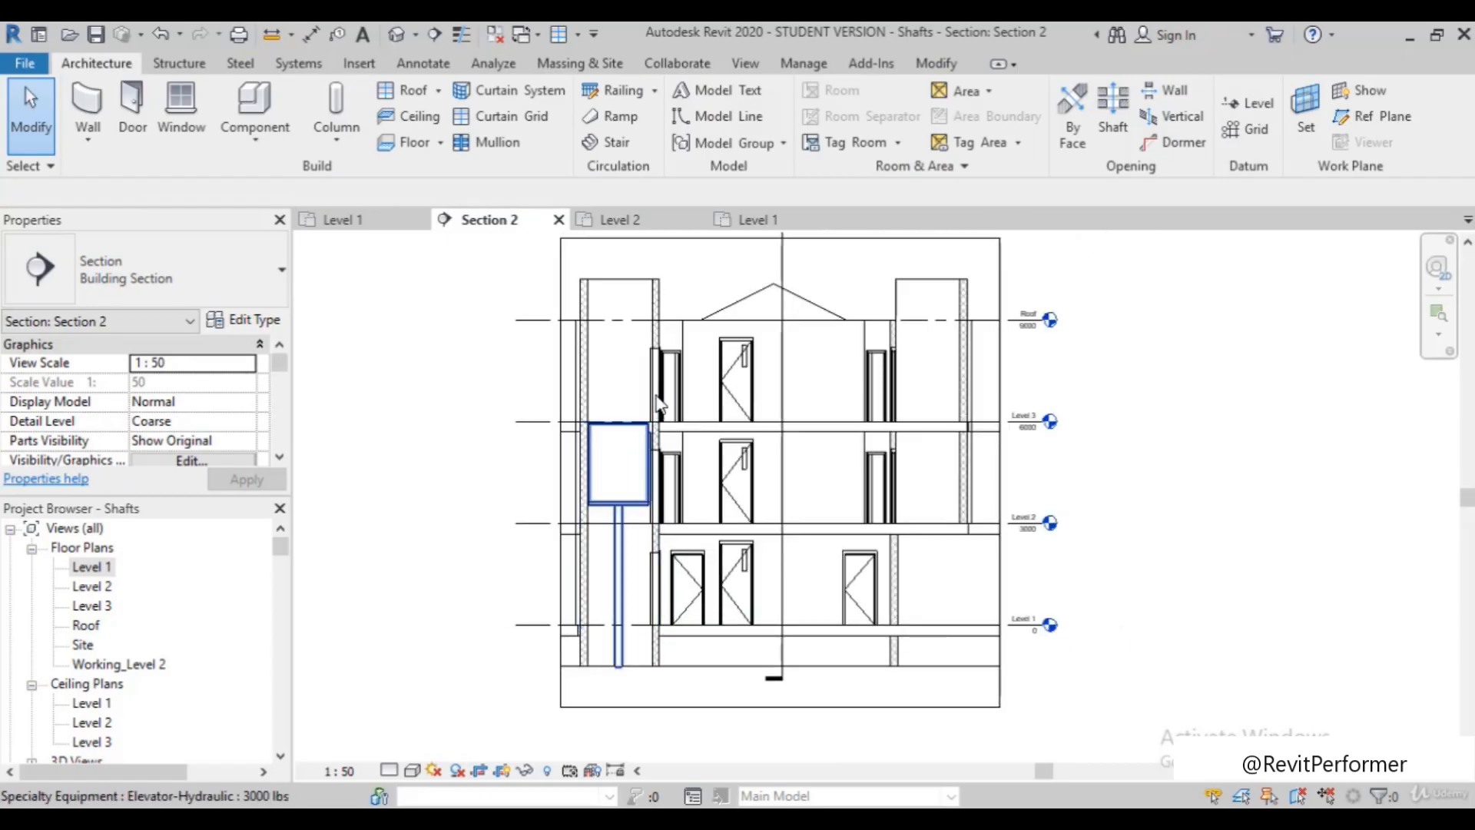
scroll(620, 564, up, 2)
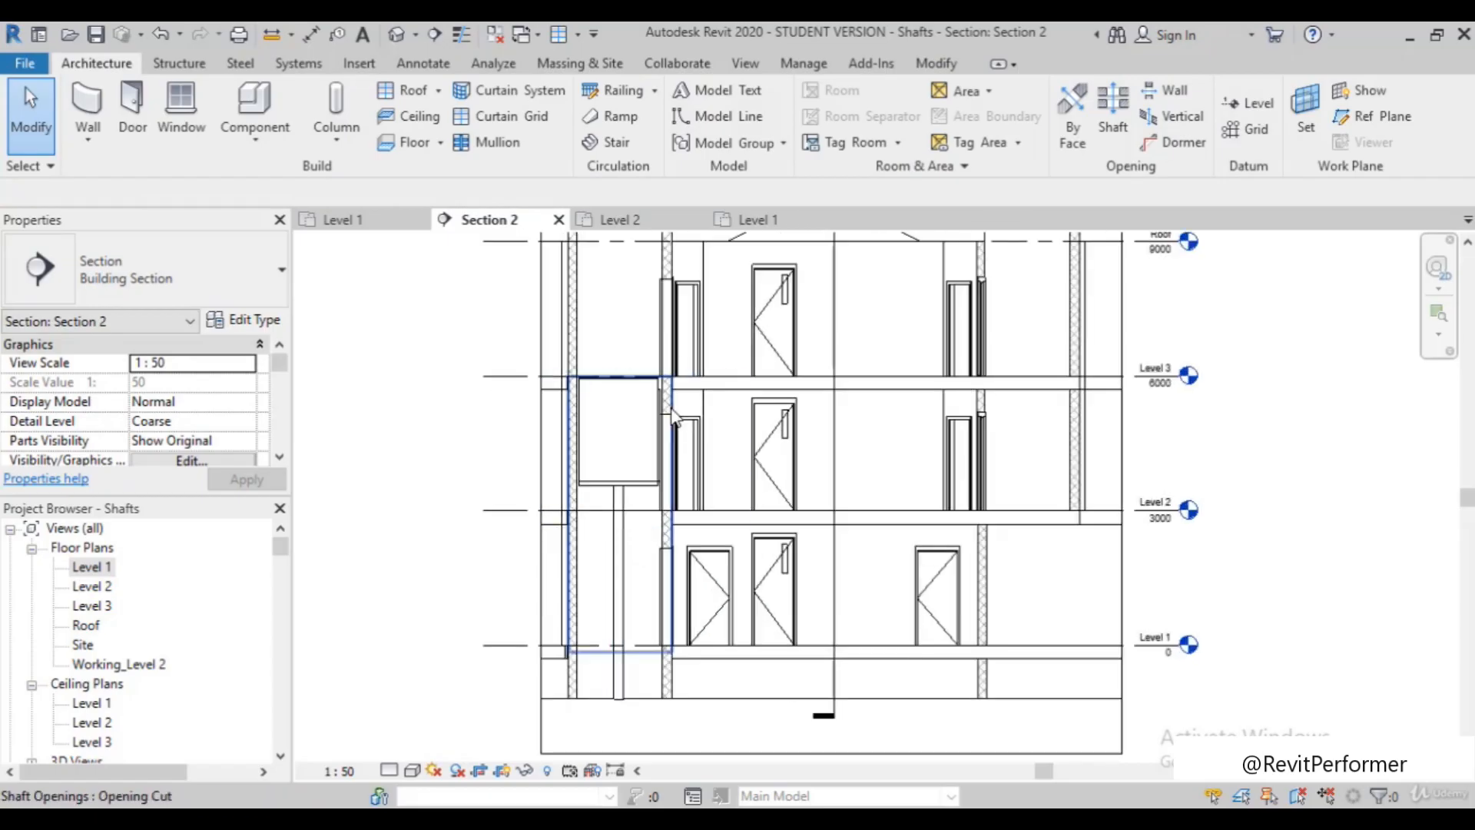
scroll(619, 653, up, 2)
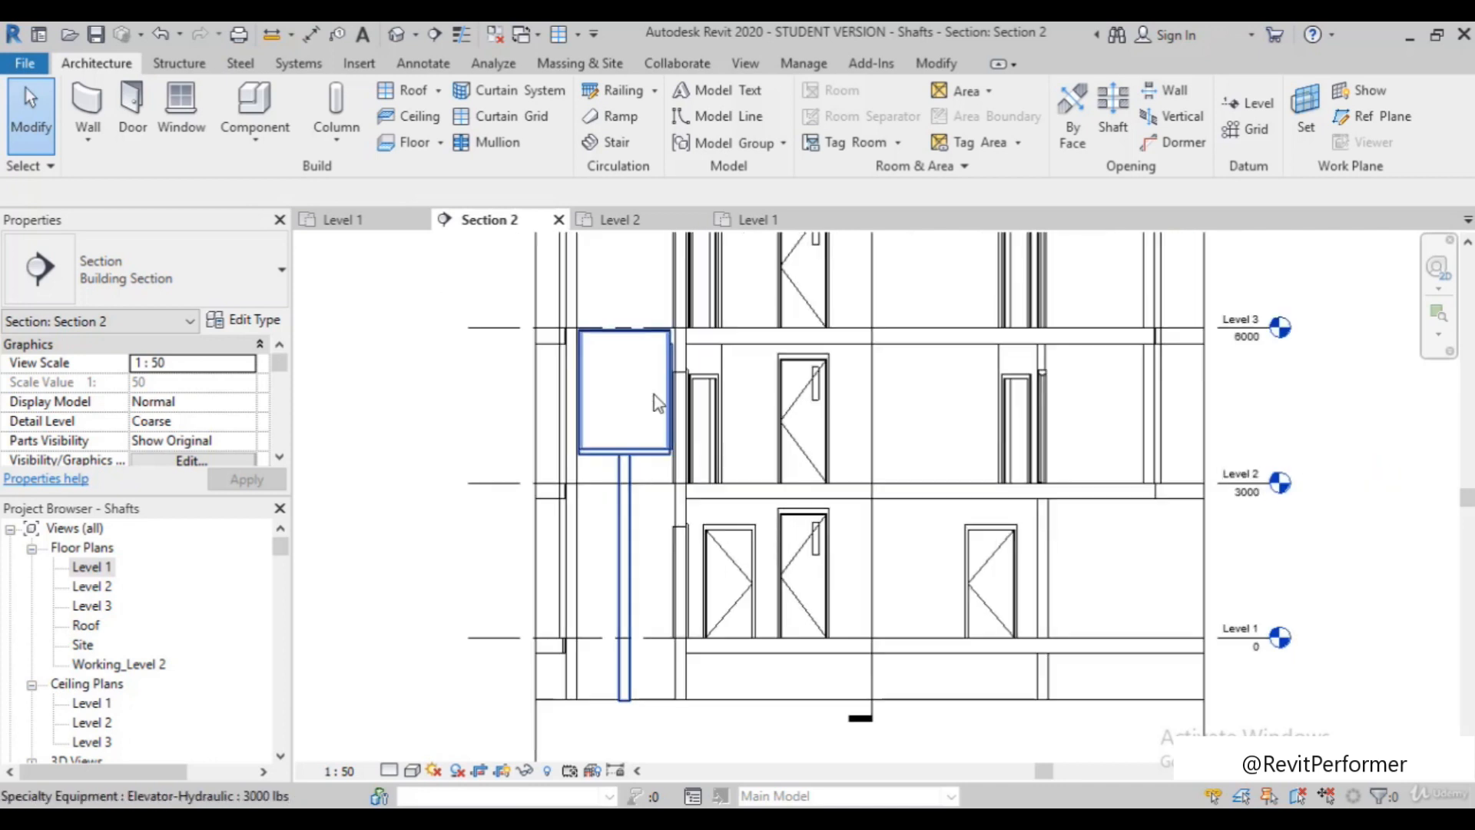
scroll(665, 348, down, 2)
scroll(750, 457, up, 3)
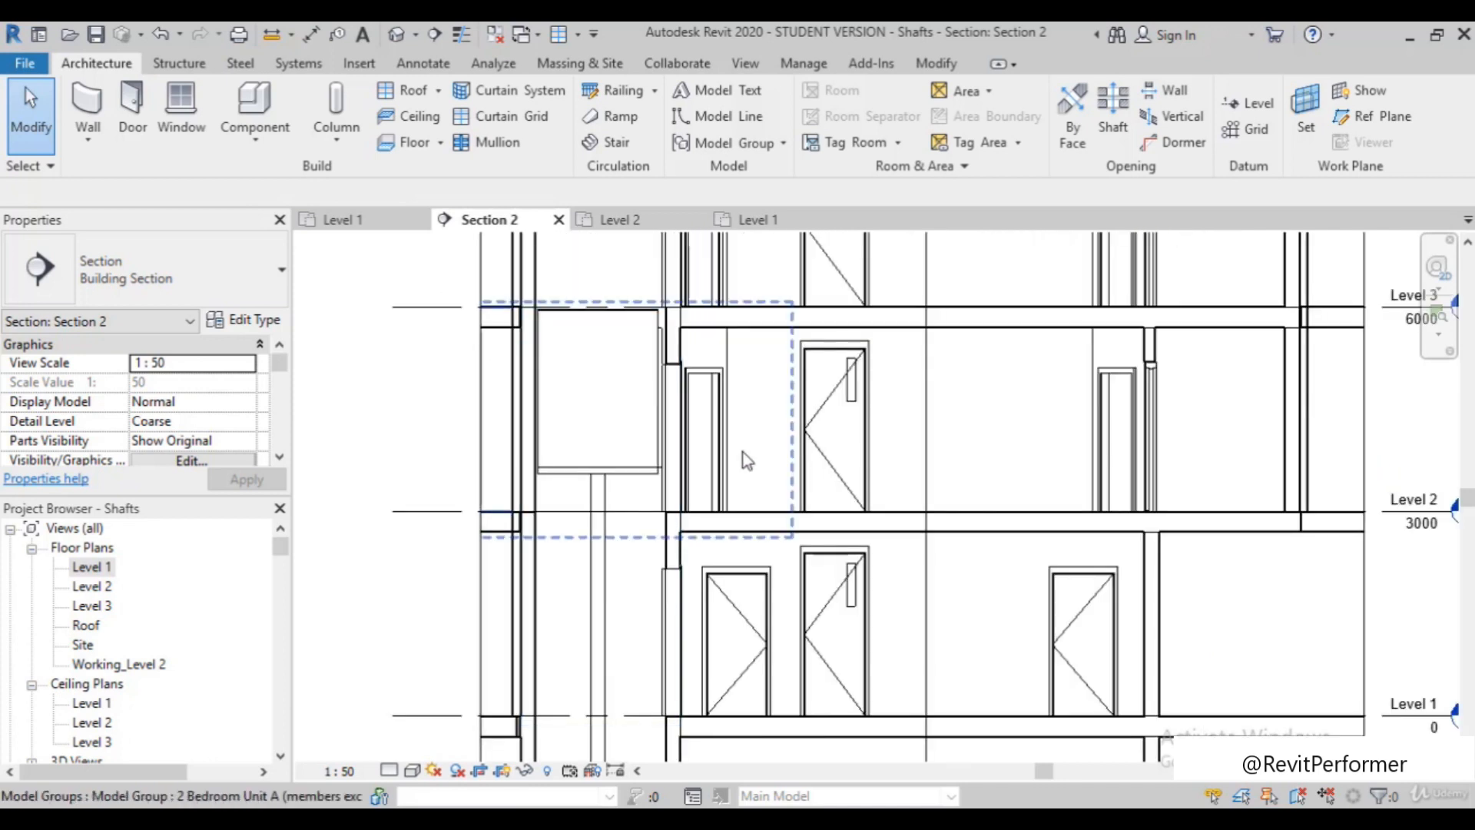
scroll(719, 659, down, 1)
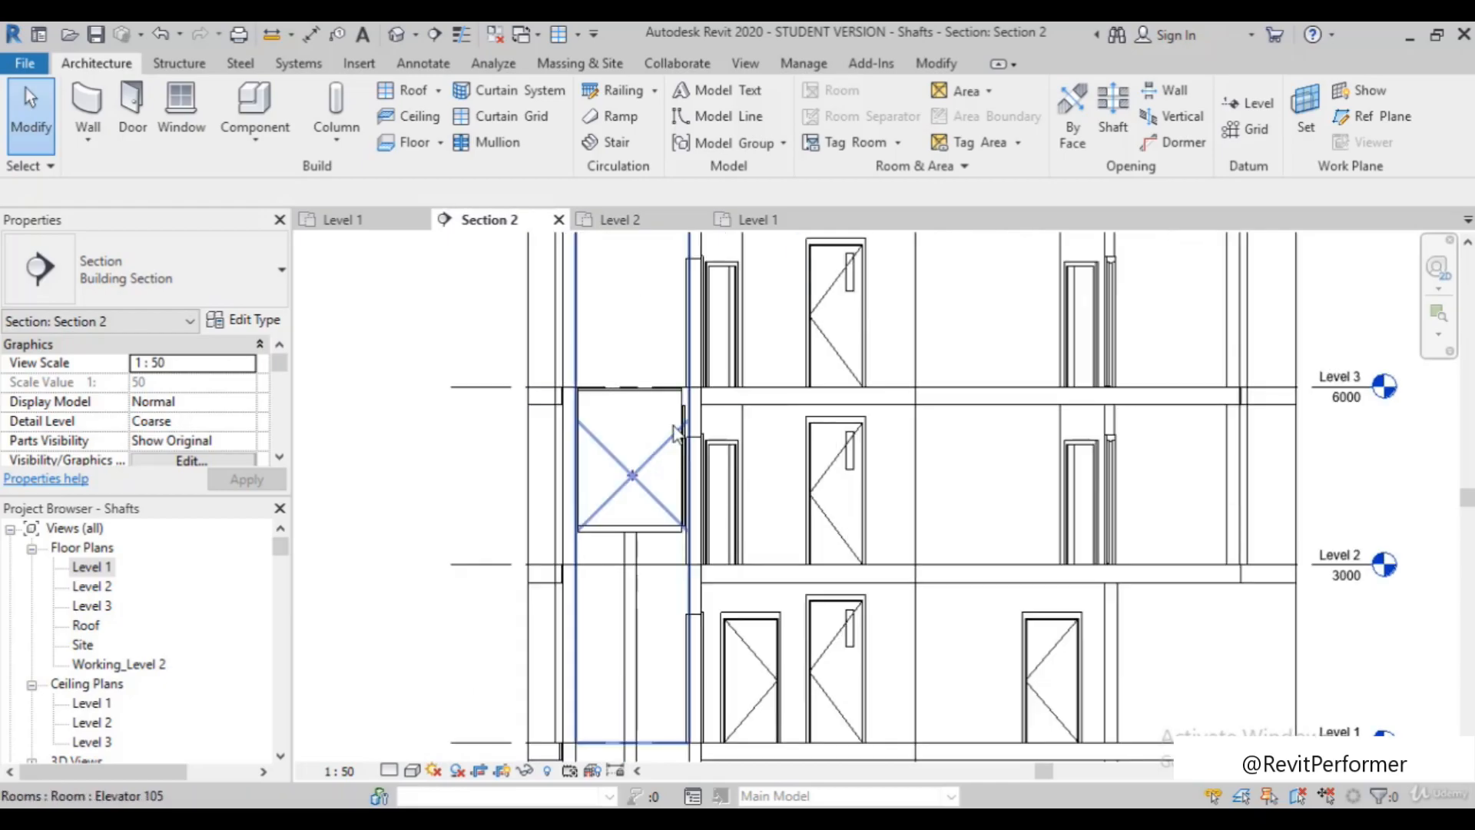
Examine how the elevator shaft passes the floor slabs at each level, close up and across the whole section
scroll(676, 432, up, 1)
scroll(676, 432, down, 2)
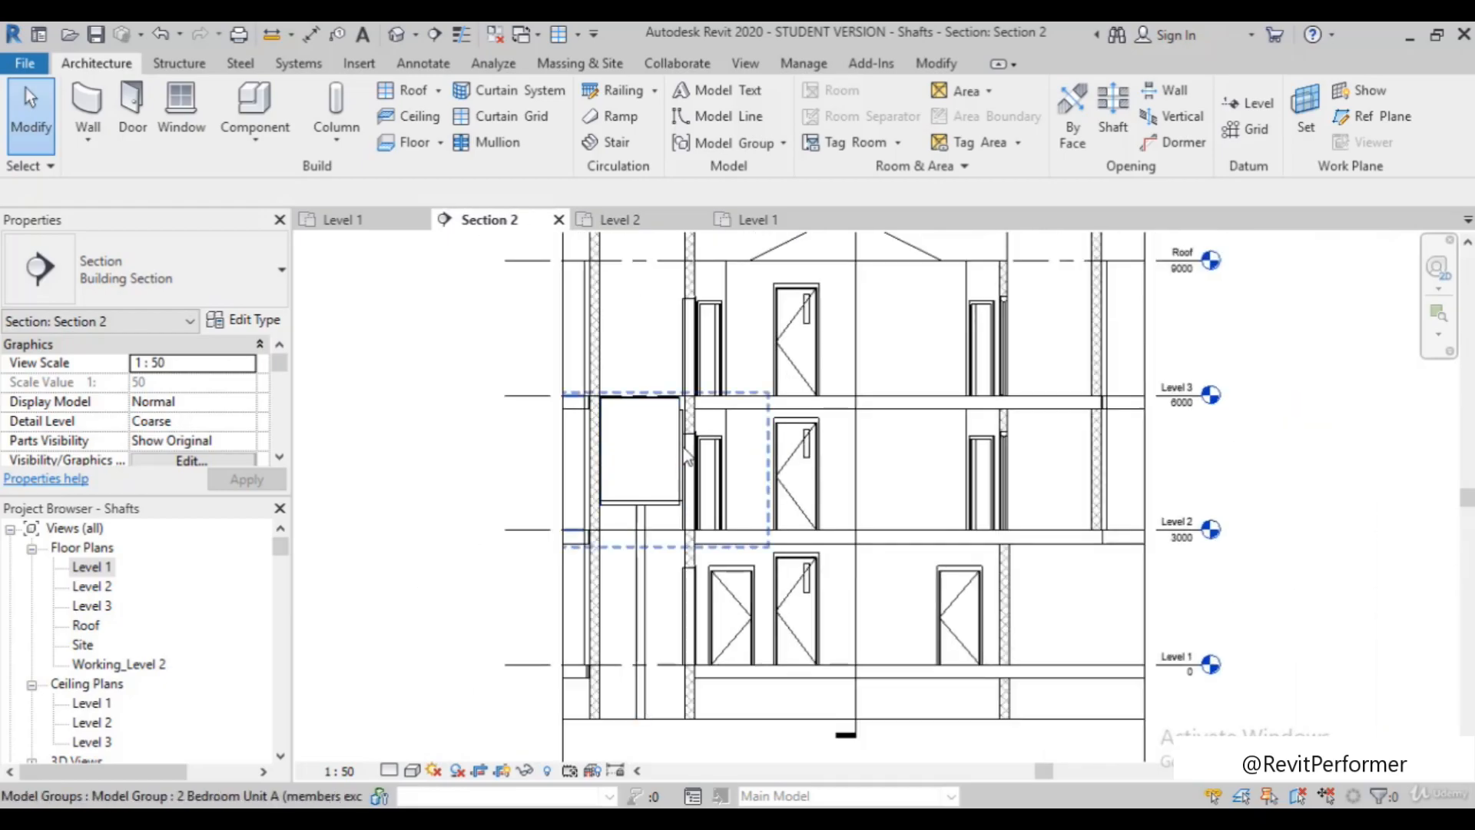
scroll(680, 446, up, 2)
scroll(687, 457, down, 2)
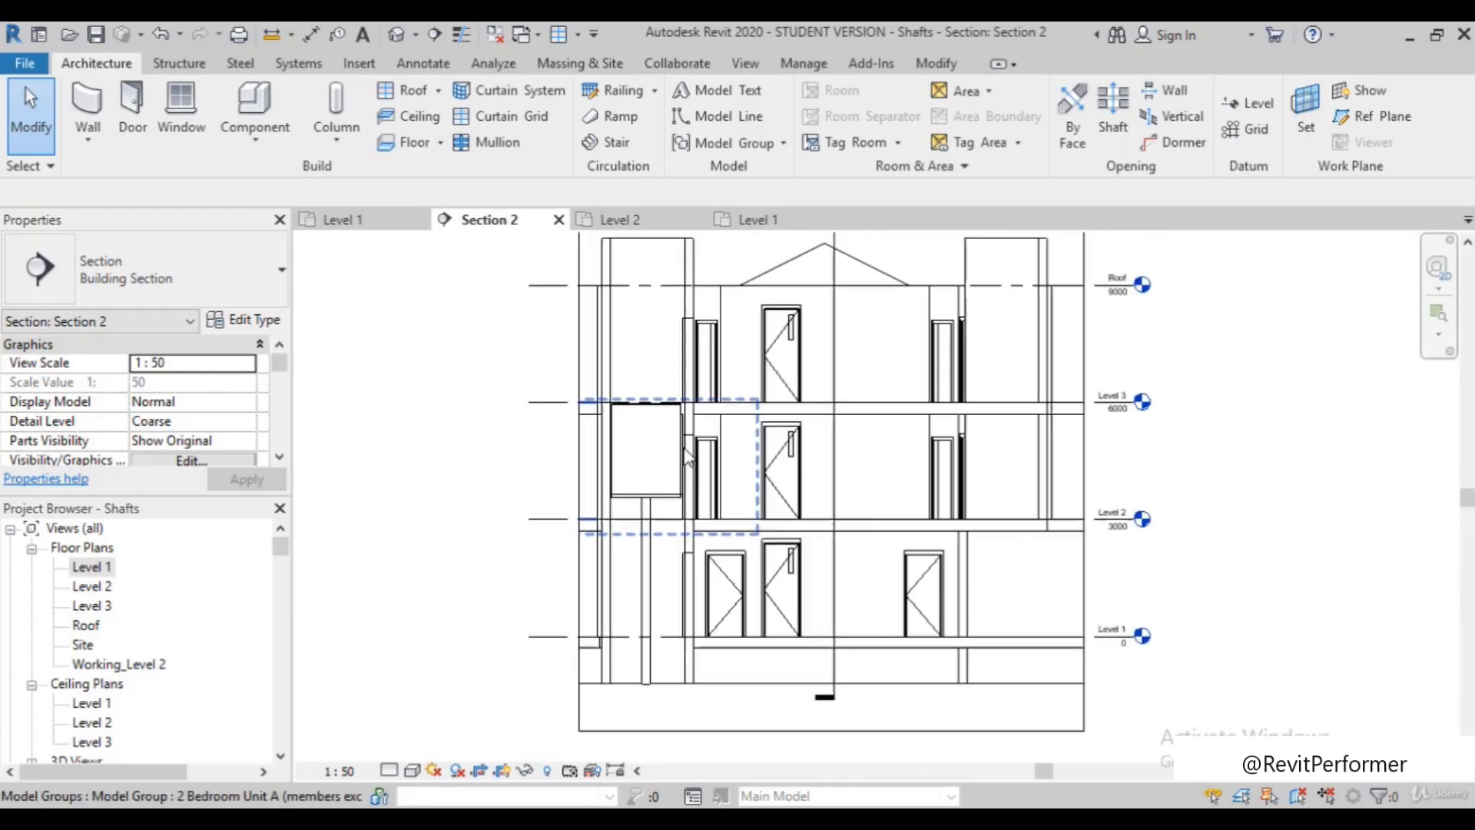
scroll(688, 459, up, 2)
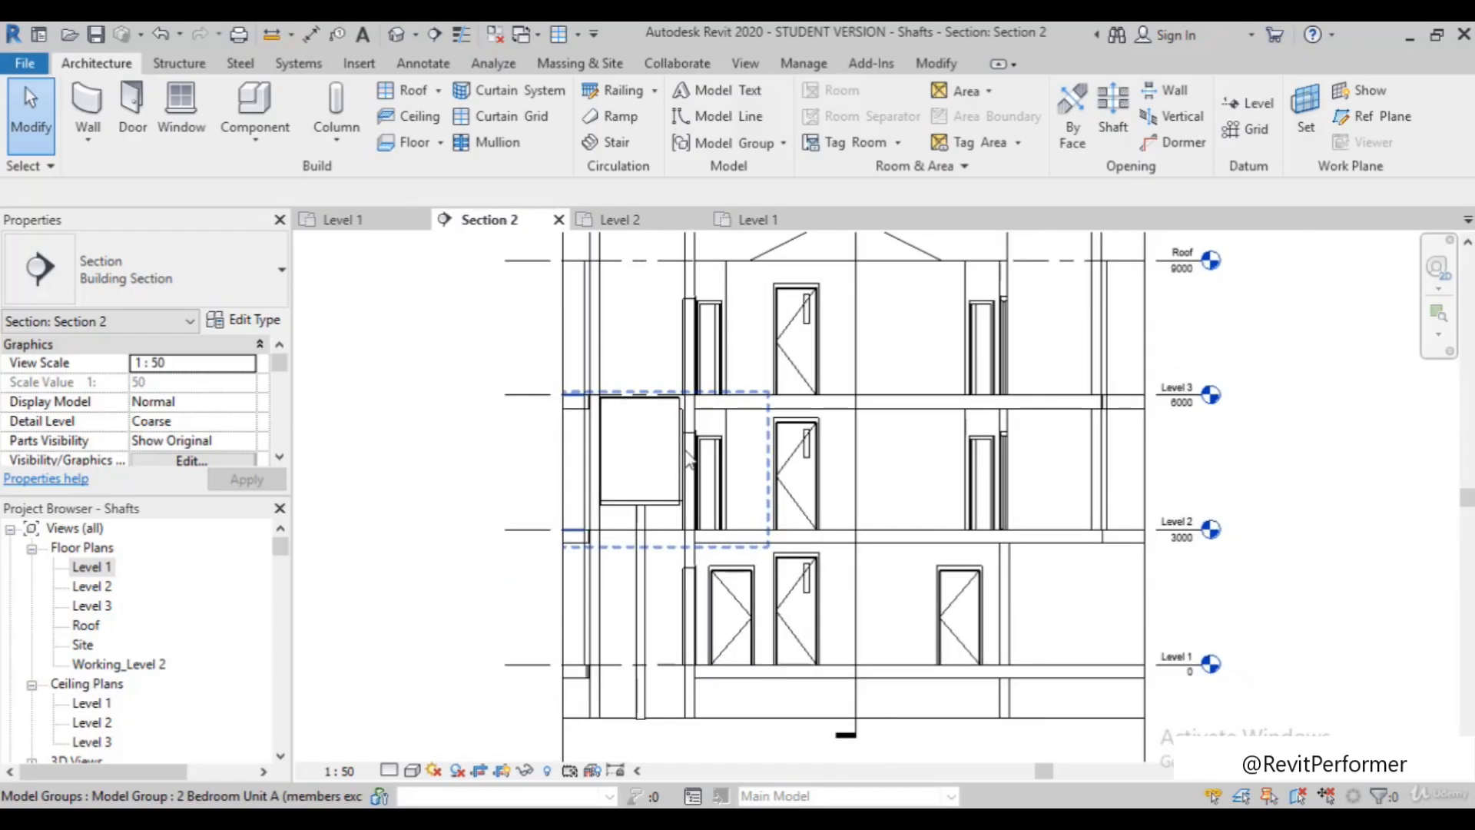
scroll(687, 461, up, 1)
scroll(688, 461, down, 2)
scroll(714, 380, up, 2)
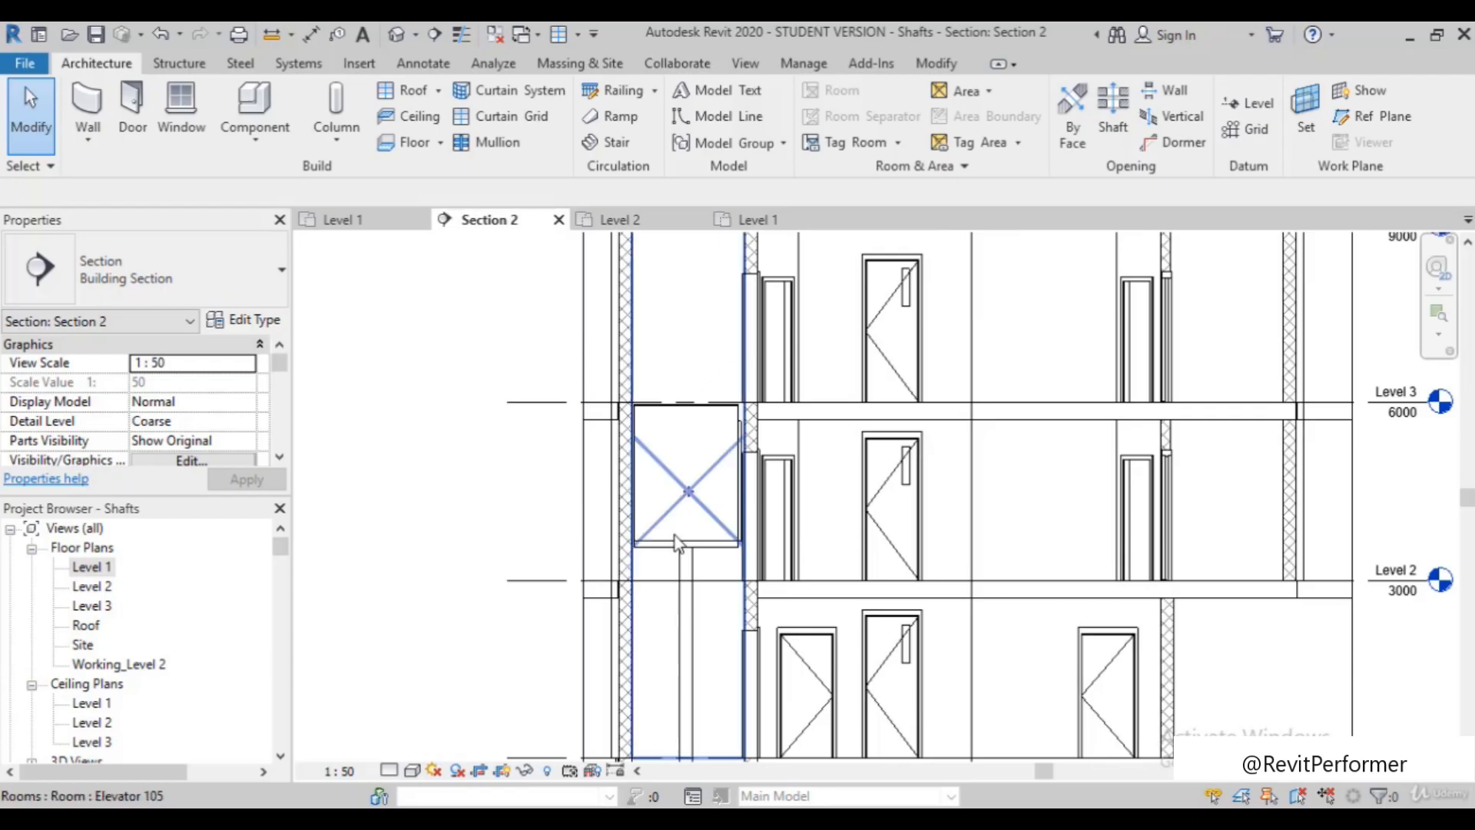
scroll(676, 607, down, 3)
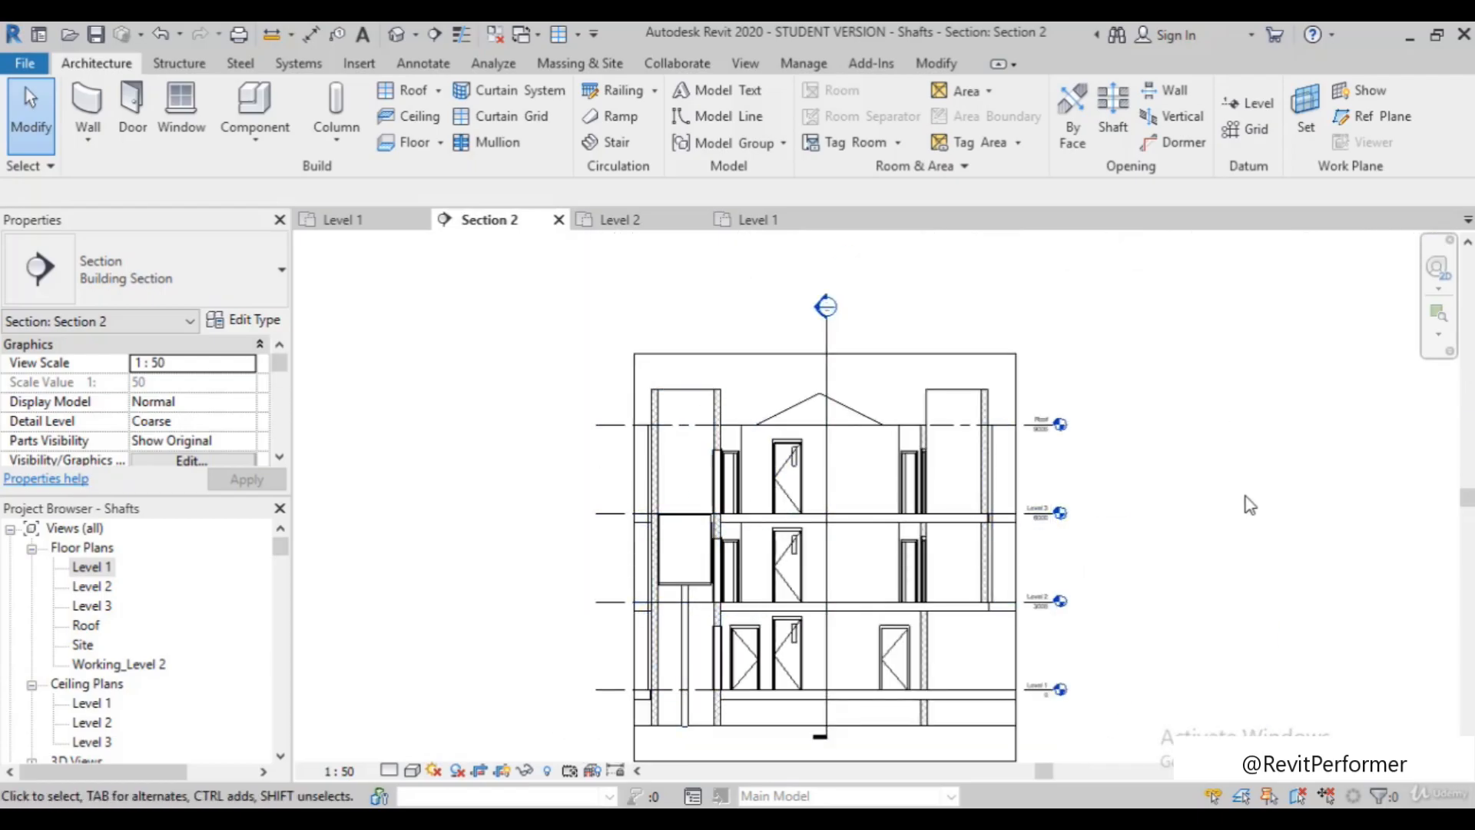
scroll(920, 541, down, 2)
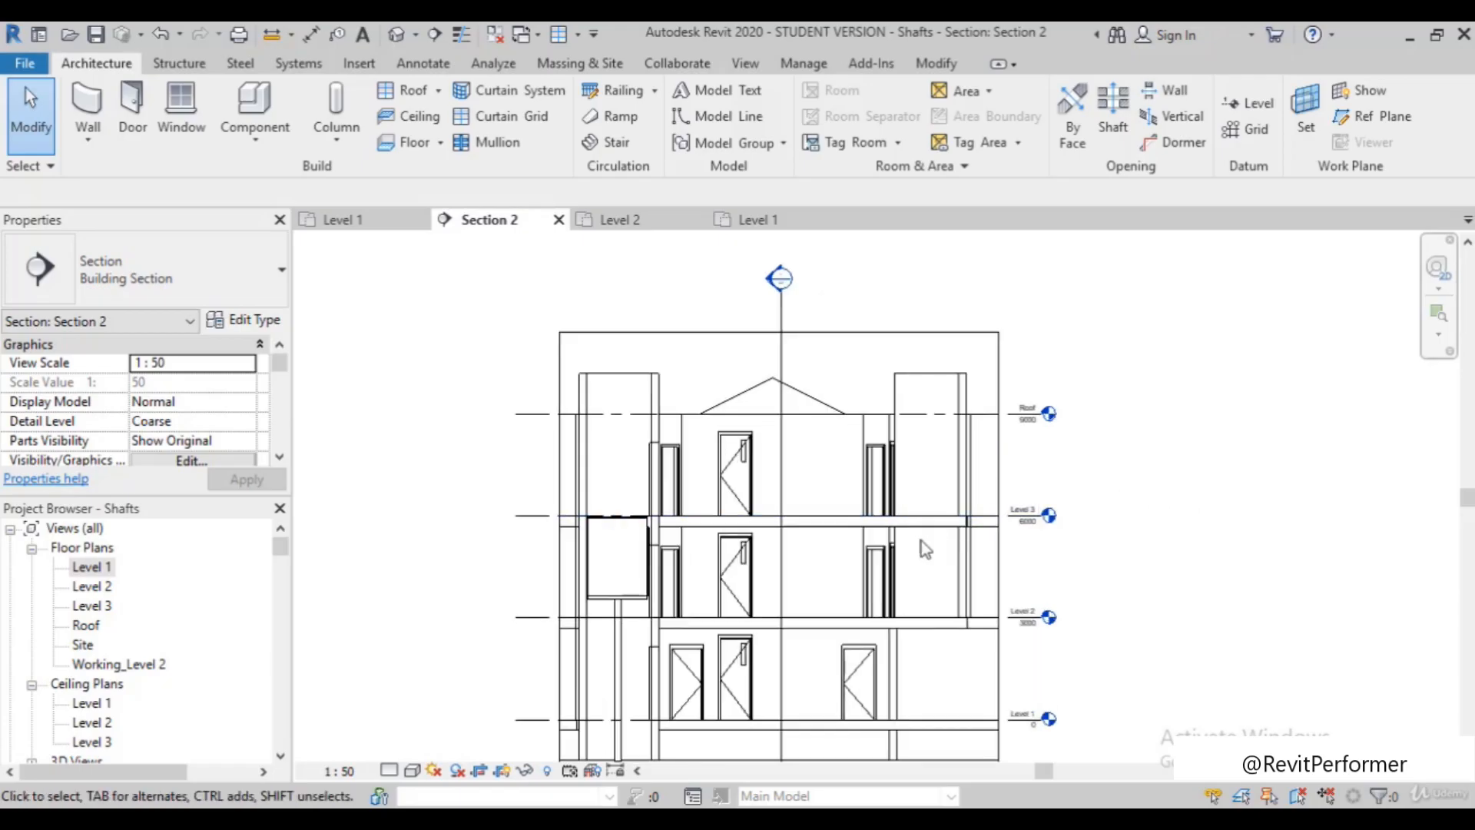
scroll(703, 676, up, 2)
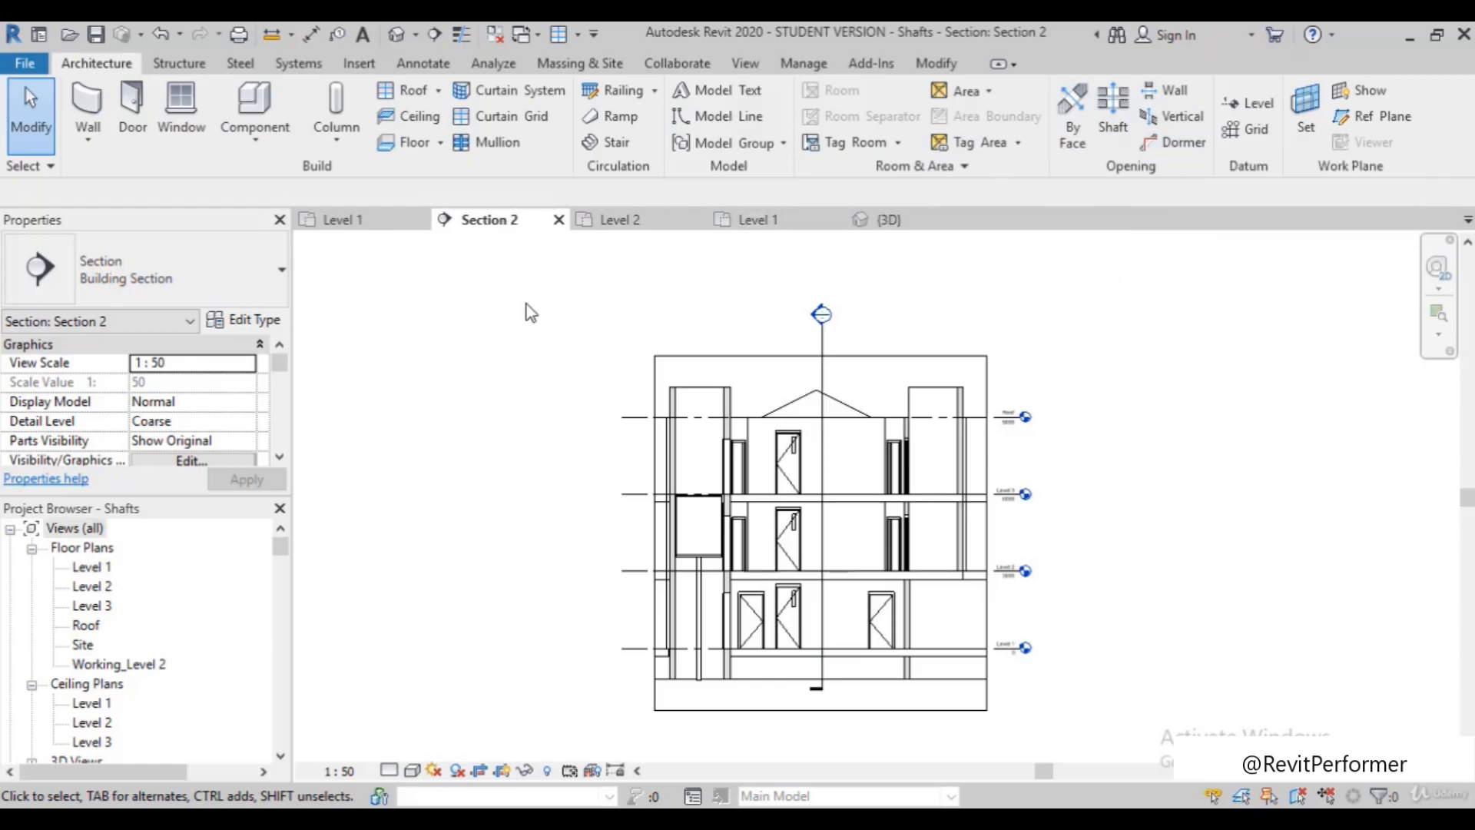
Switch to the Dormers project's {3D} view and look over the small dormer on the house roof
click(537, 38)
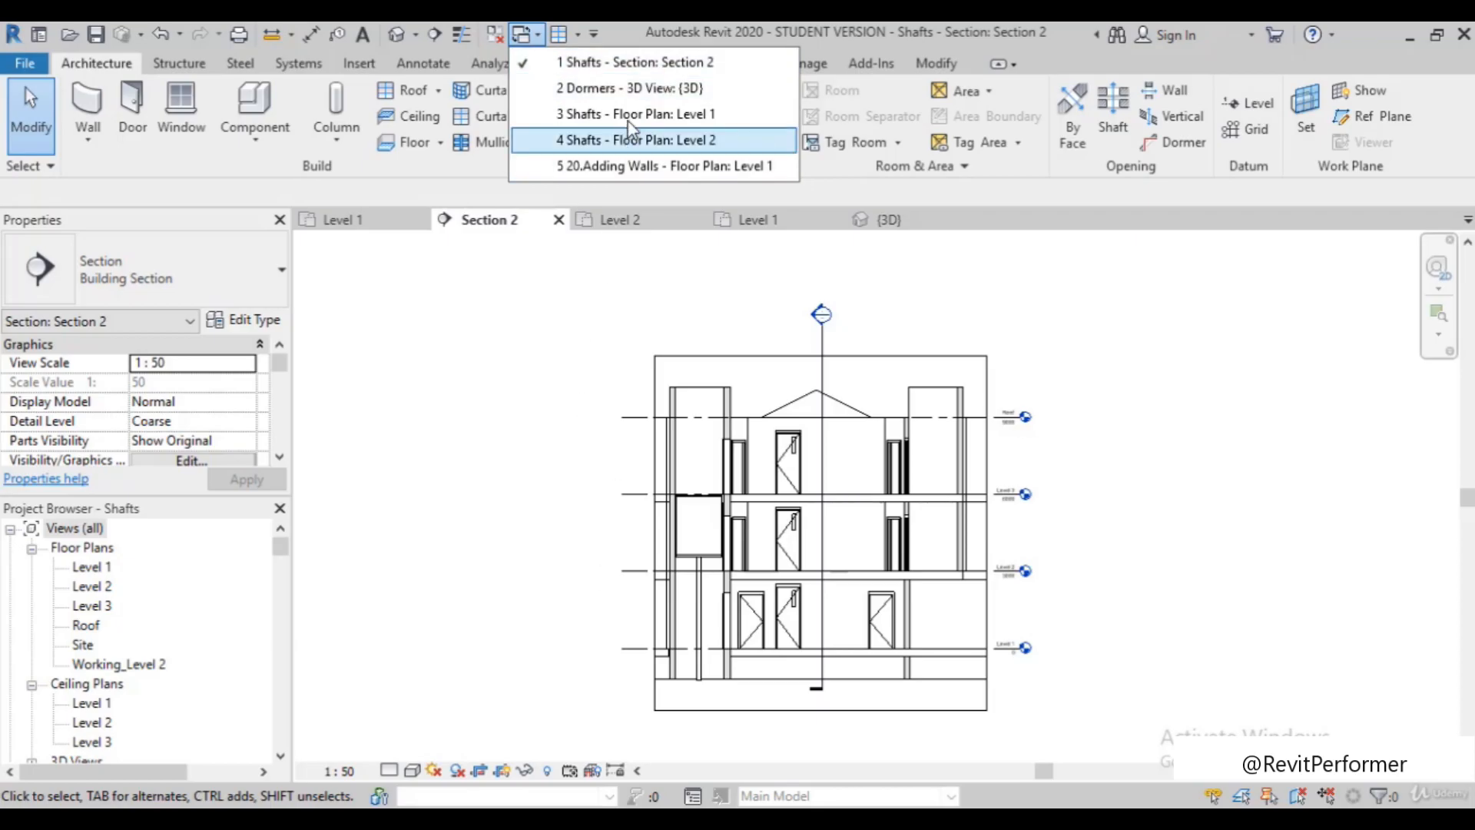
click(698, 90)
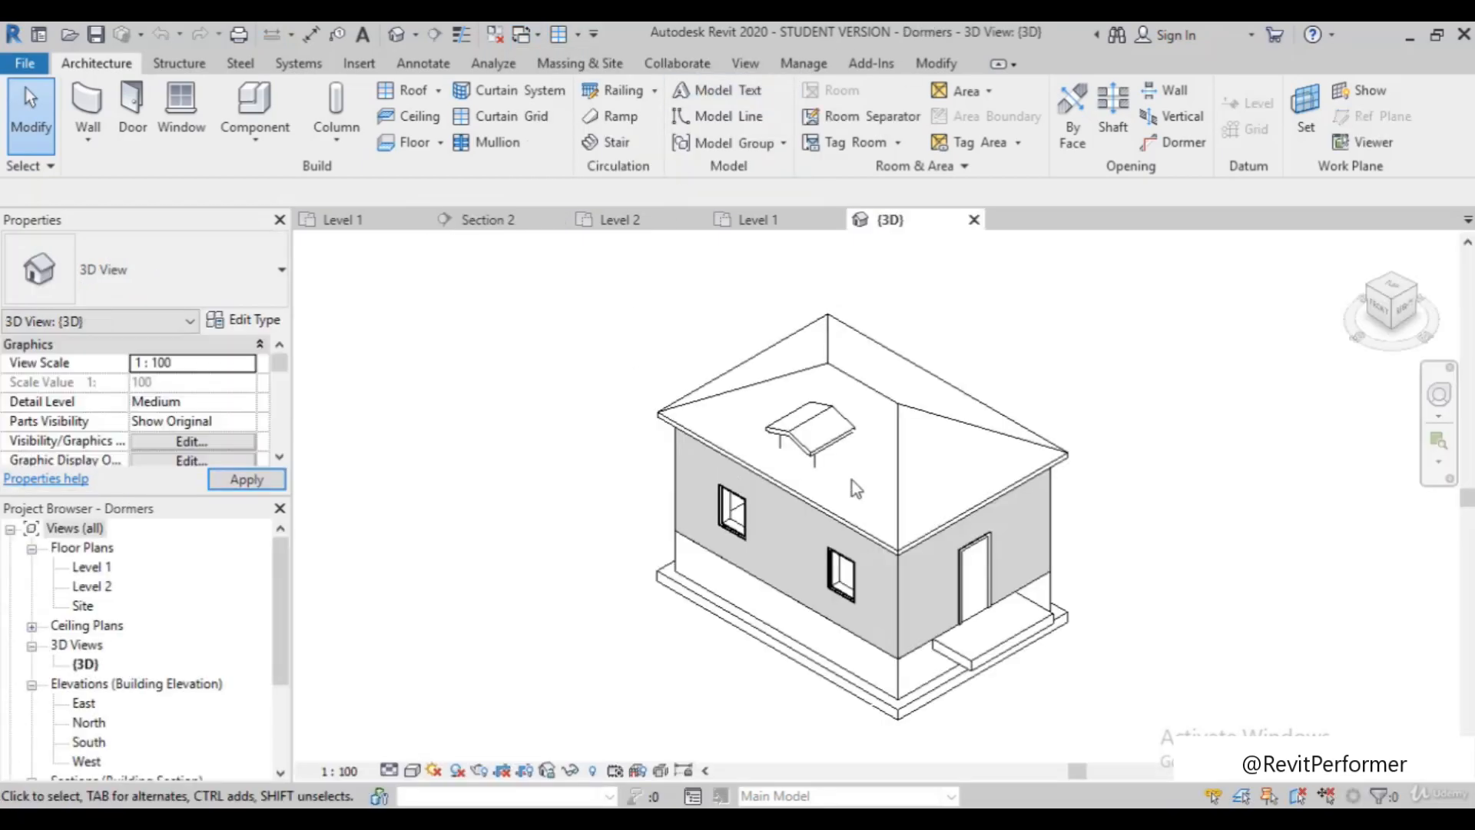
scroll(686, 358, up, 1)
scroll(722, 395, down, 1)
scroll(693, 387, down, 1)
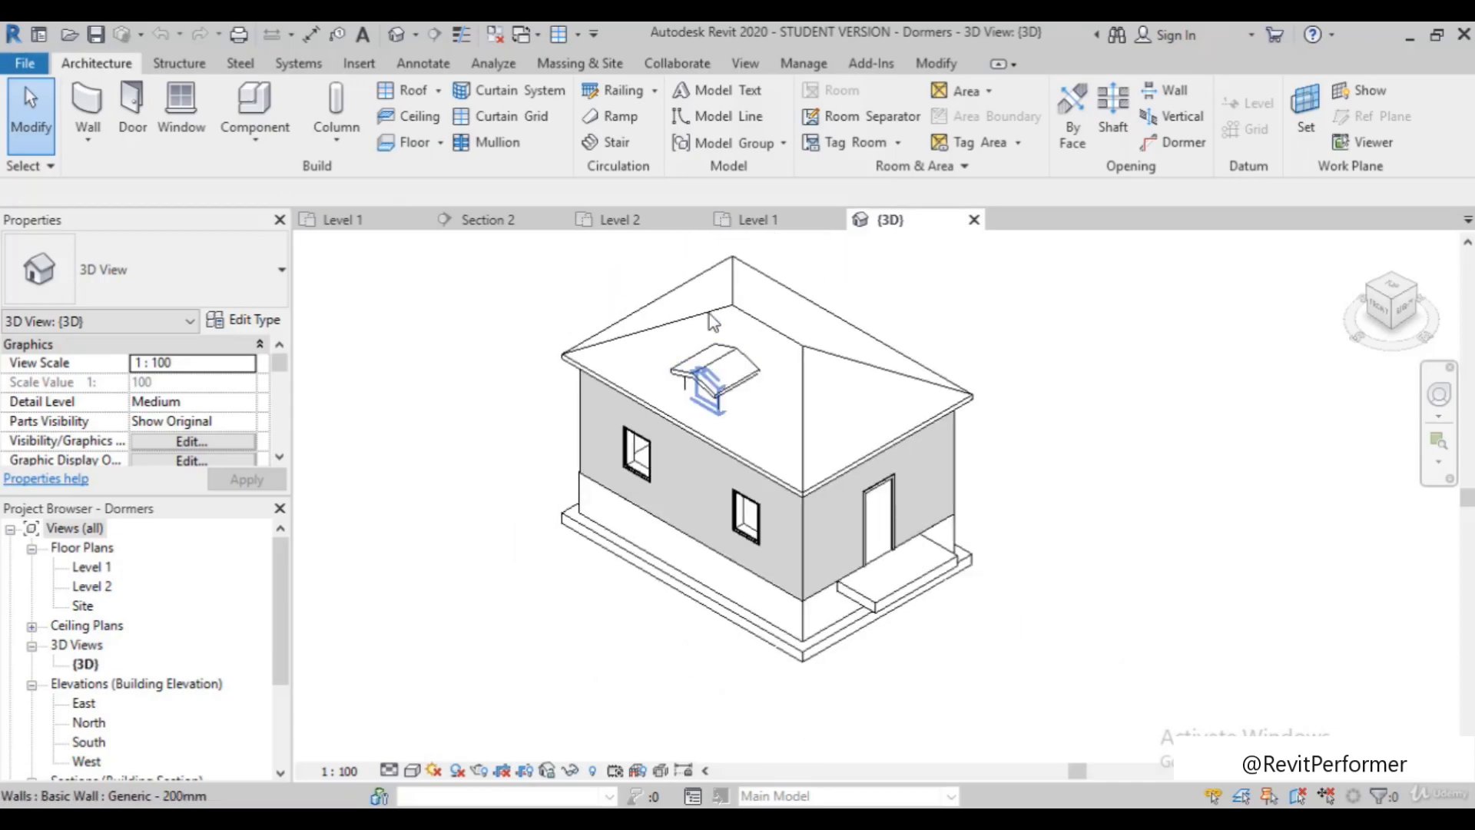
scroll(707, 292, up, 1)
scroll(768, 433, up, 1)
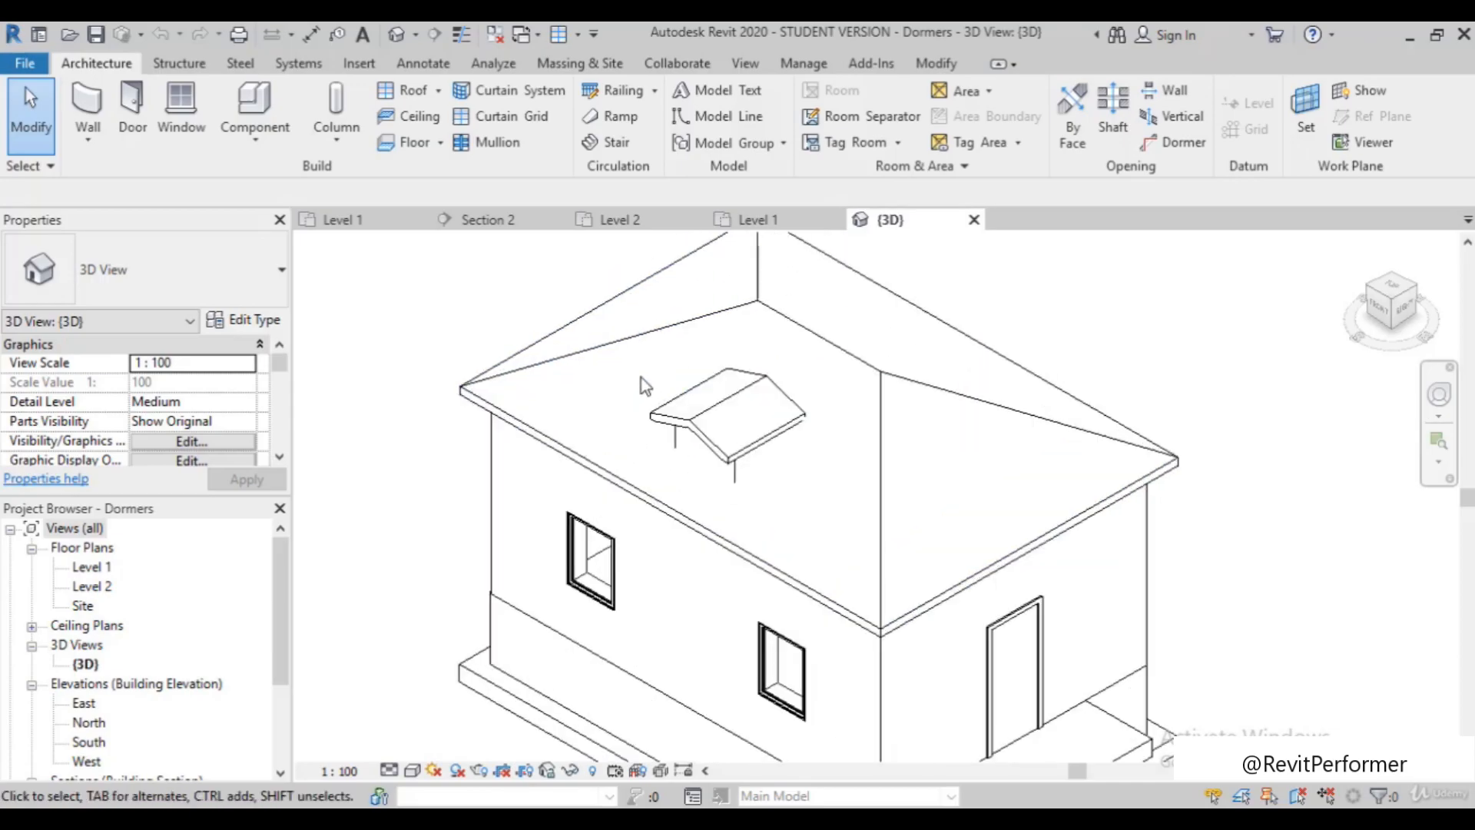
Try to temporarily hide the dormer's roof and walls in the 3D view, and reset the temporary hide
drag(626, 342, 849, 510)
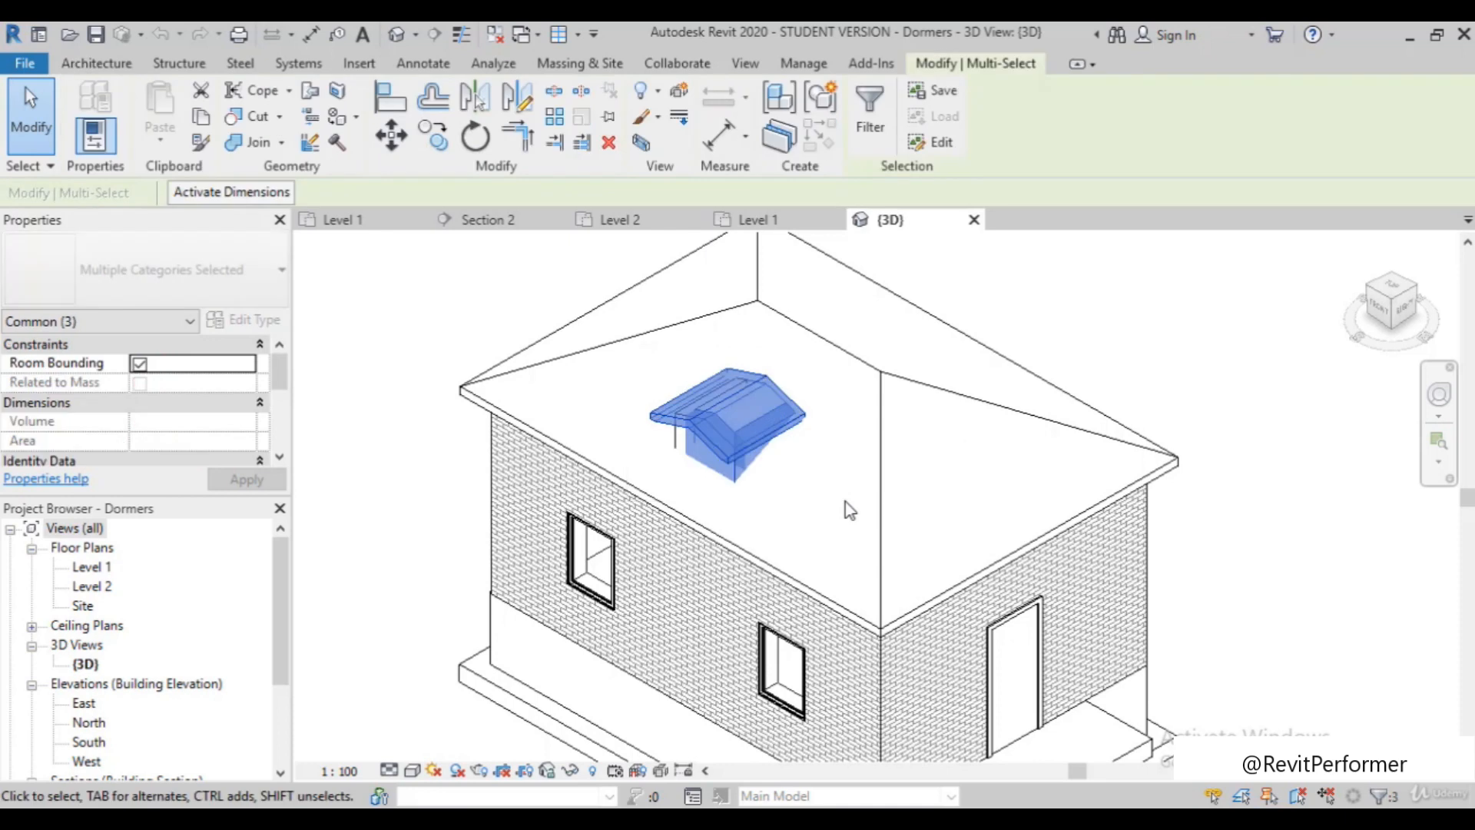
click(571, 777)
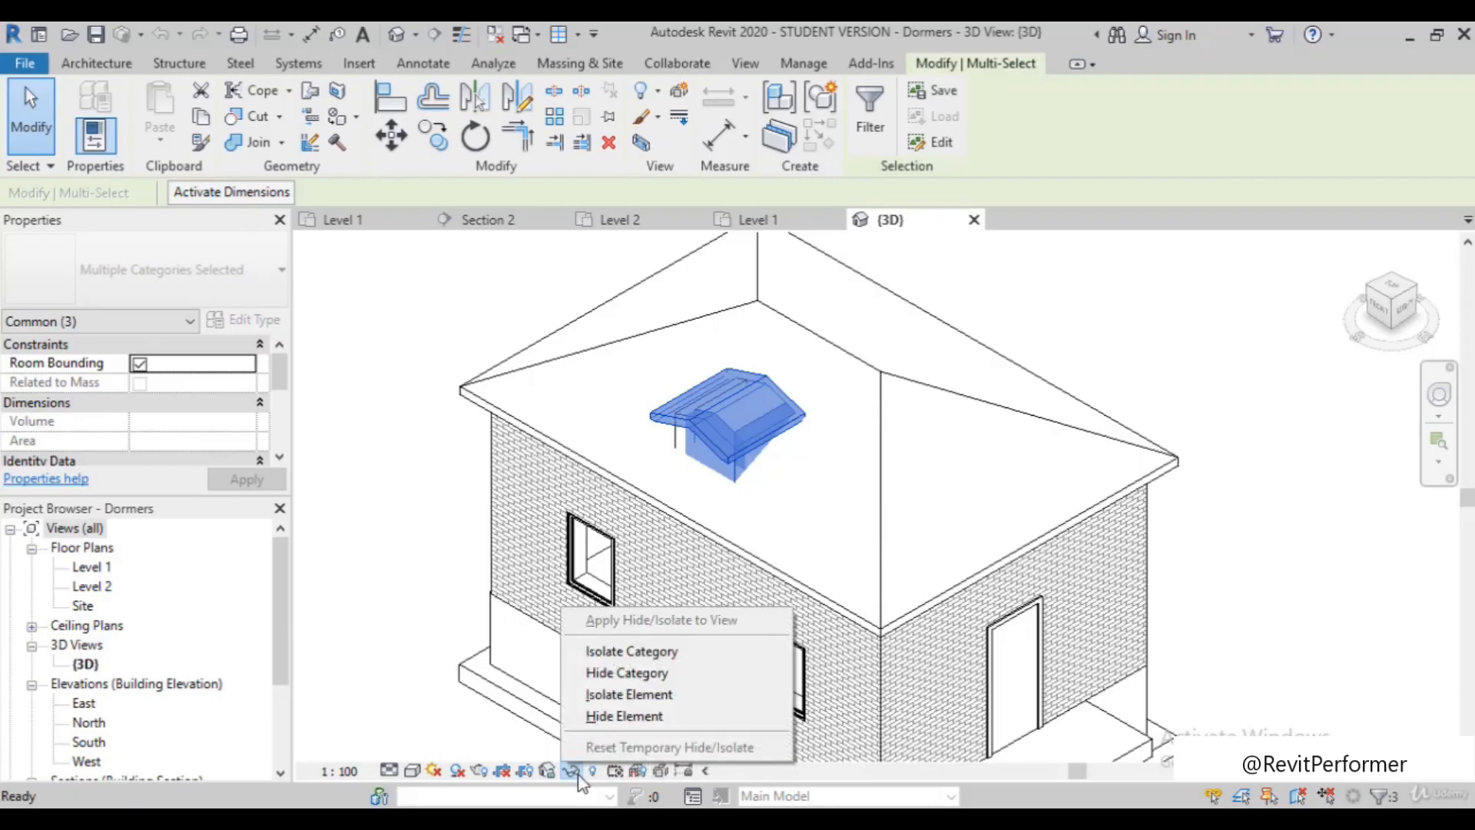
click(630, 724)
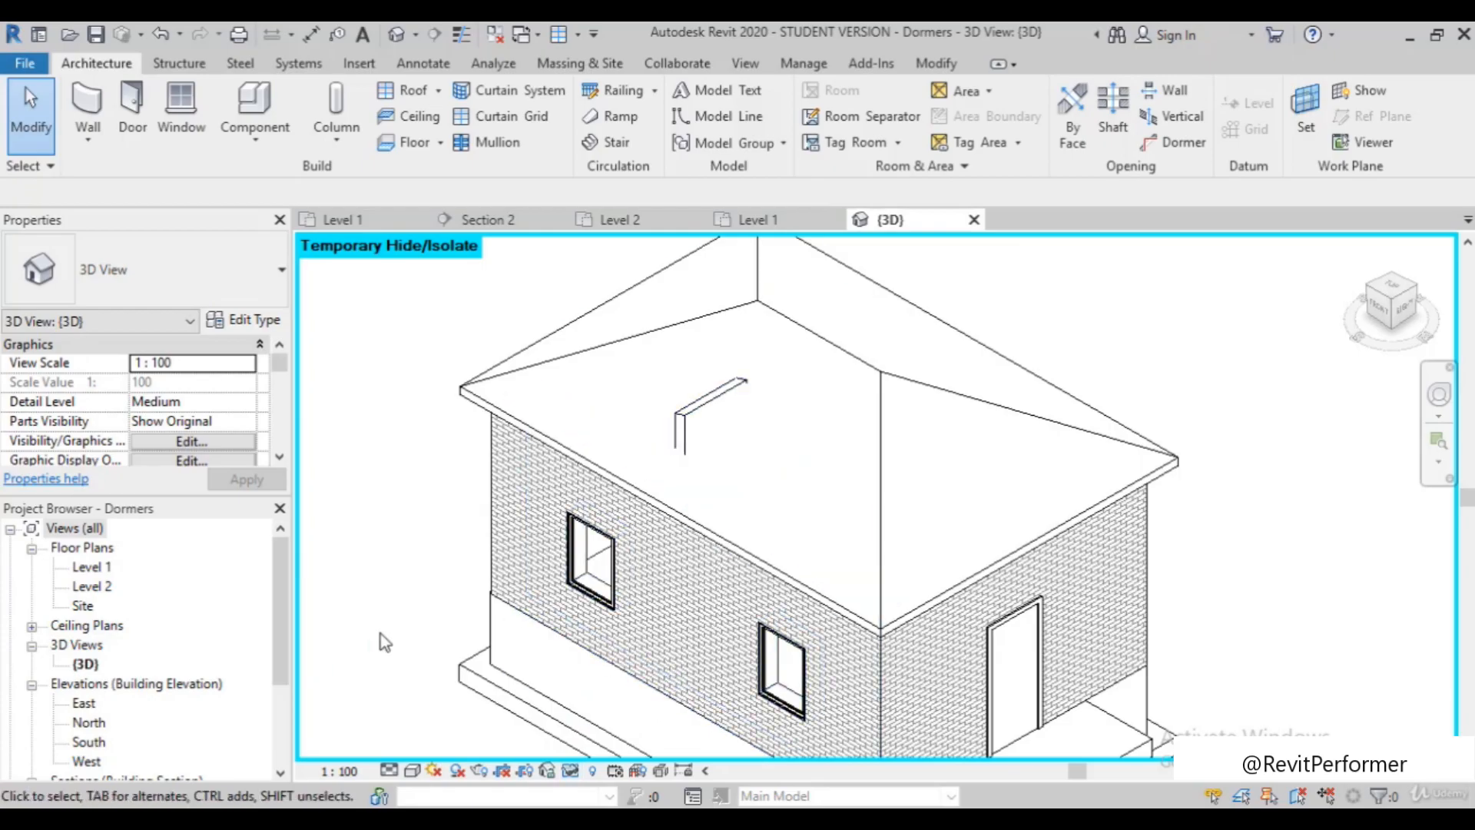
key(h)
key(r)
Temporarily hide the whole dormer to view the main roof beneath it, and restore the hidden elements
drag(615, 349, 843, 528)
scroll(611, 384, up, 4)
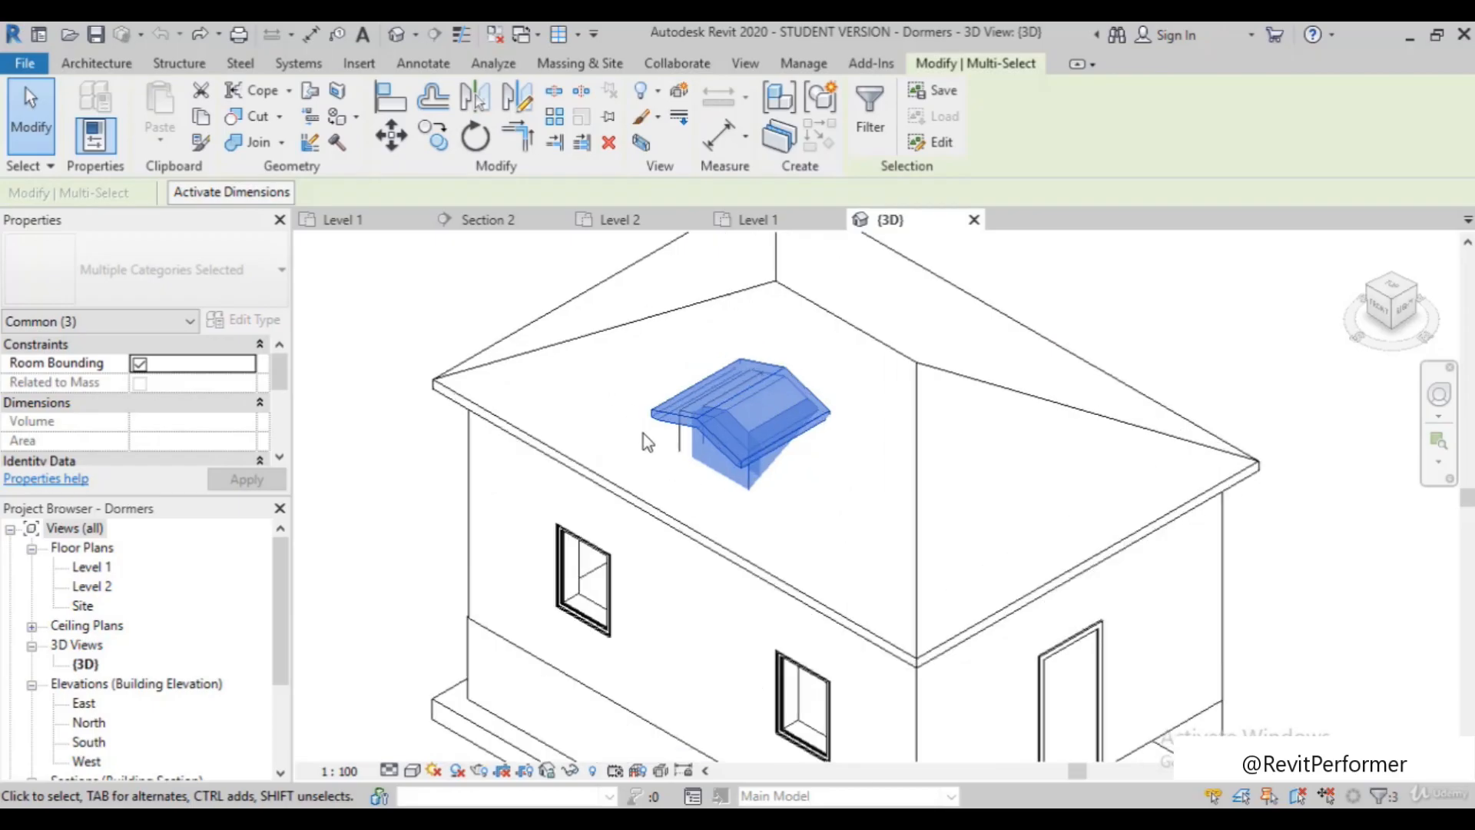
scroll(632, 382, down, 5)
drag(550, 267, 897, 590)
scroll(751, 432, up, 3)
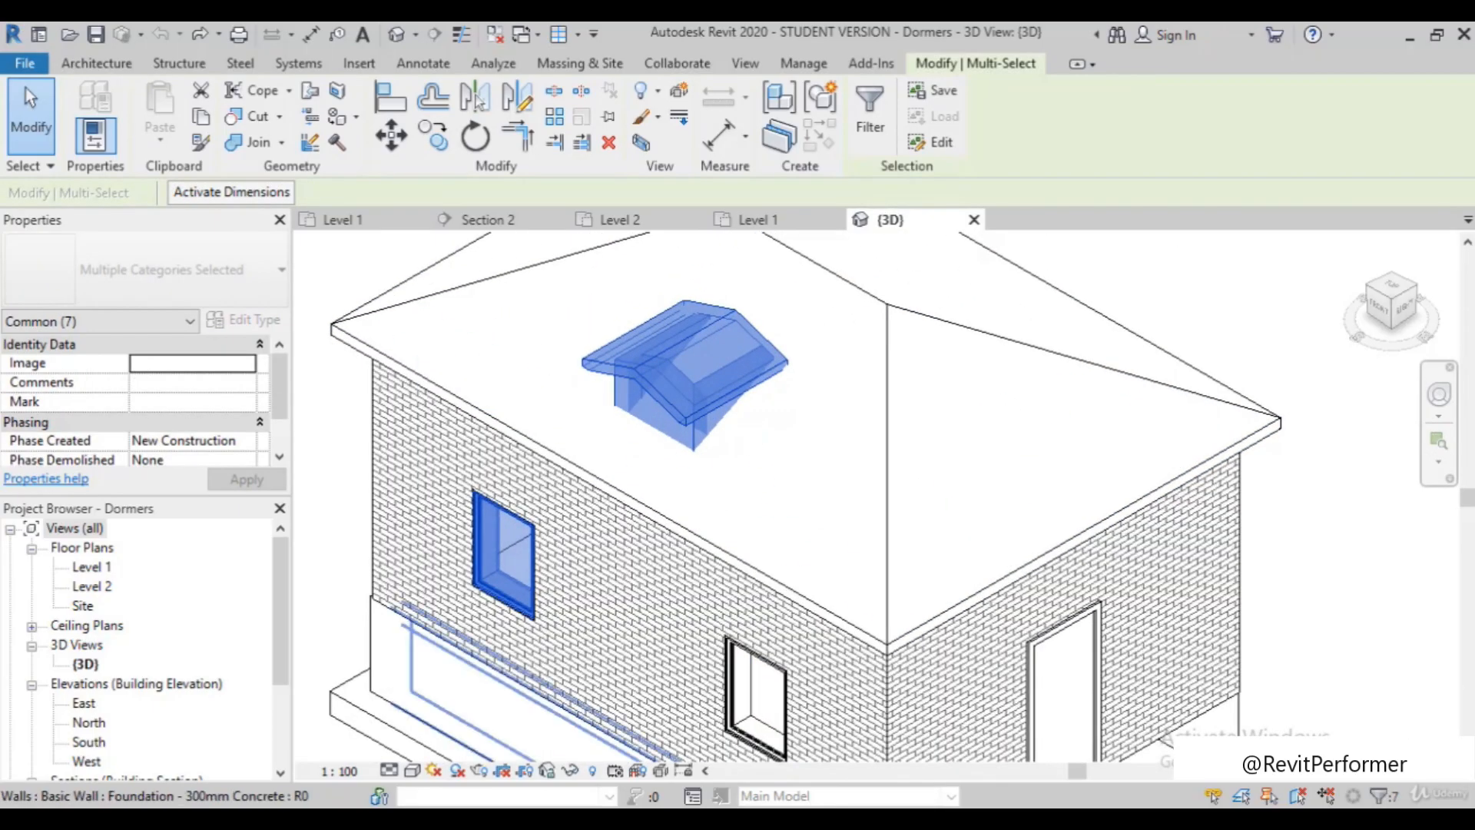
click(570, 769)
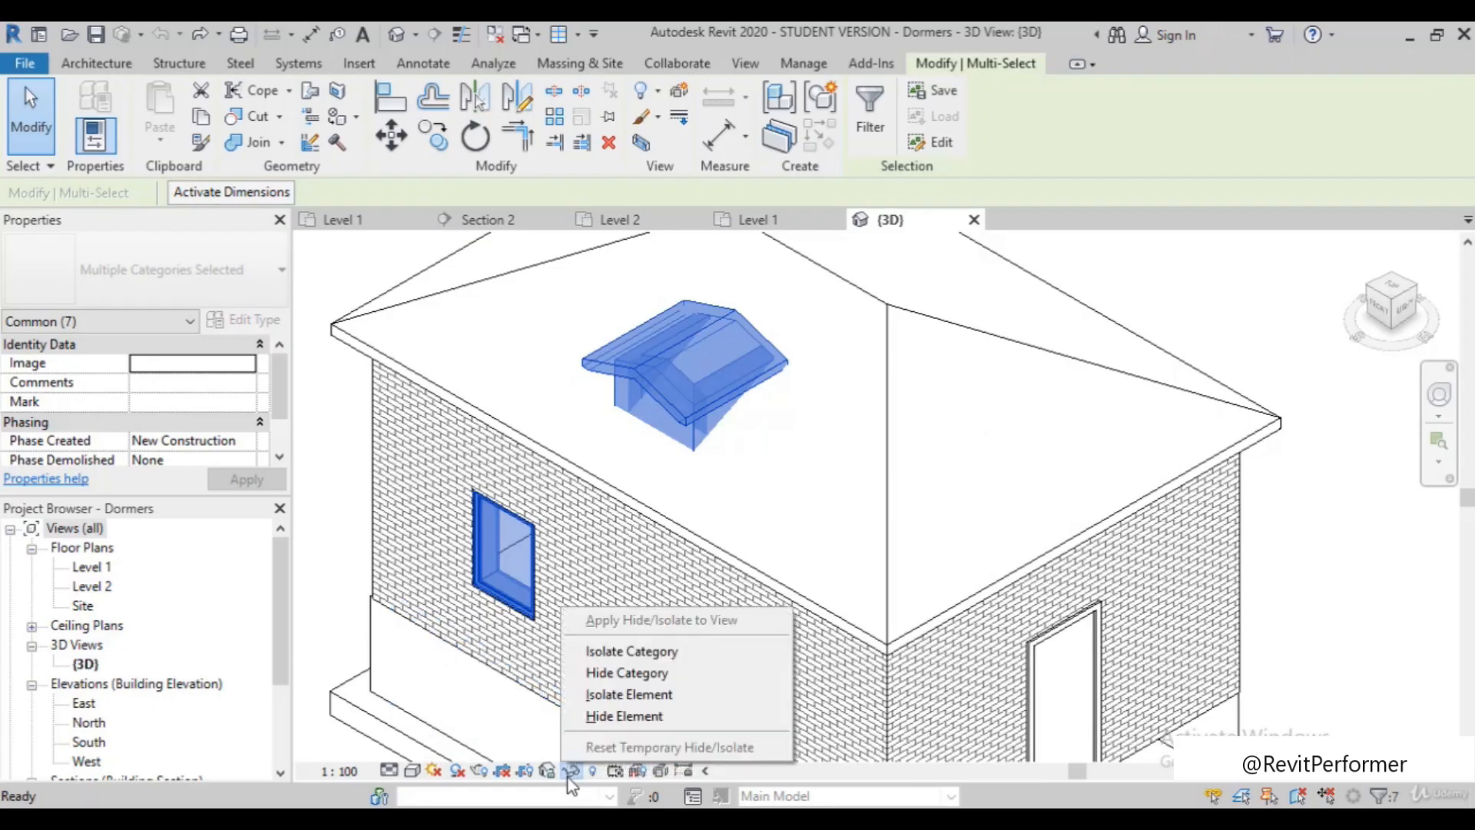
click(604, 718)
scroll(550, 492, down, 3)
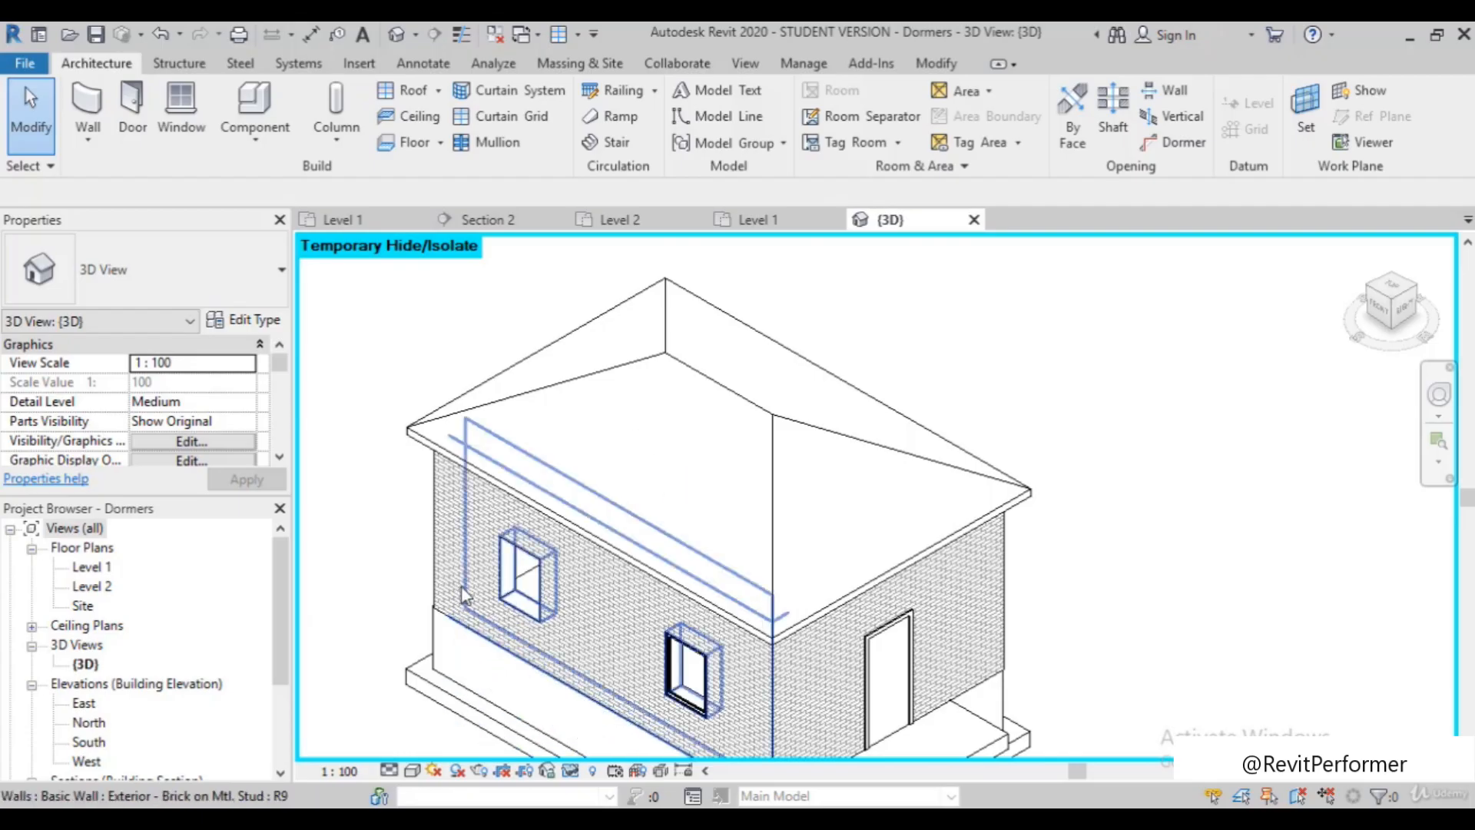
click(570, 771)
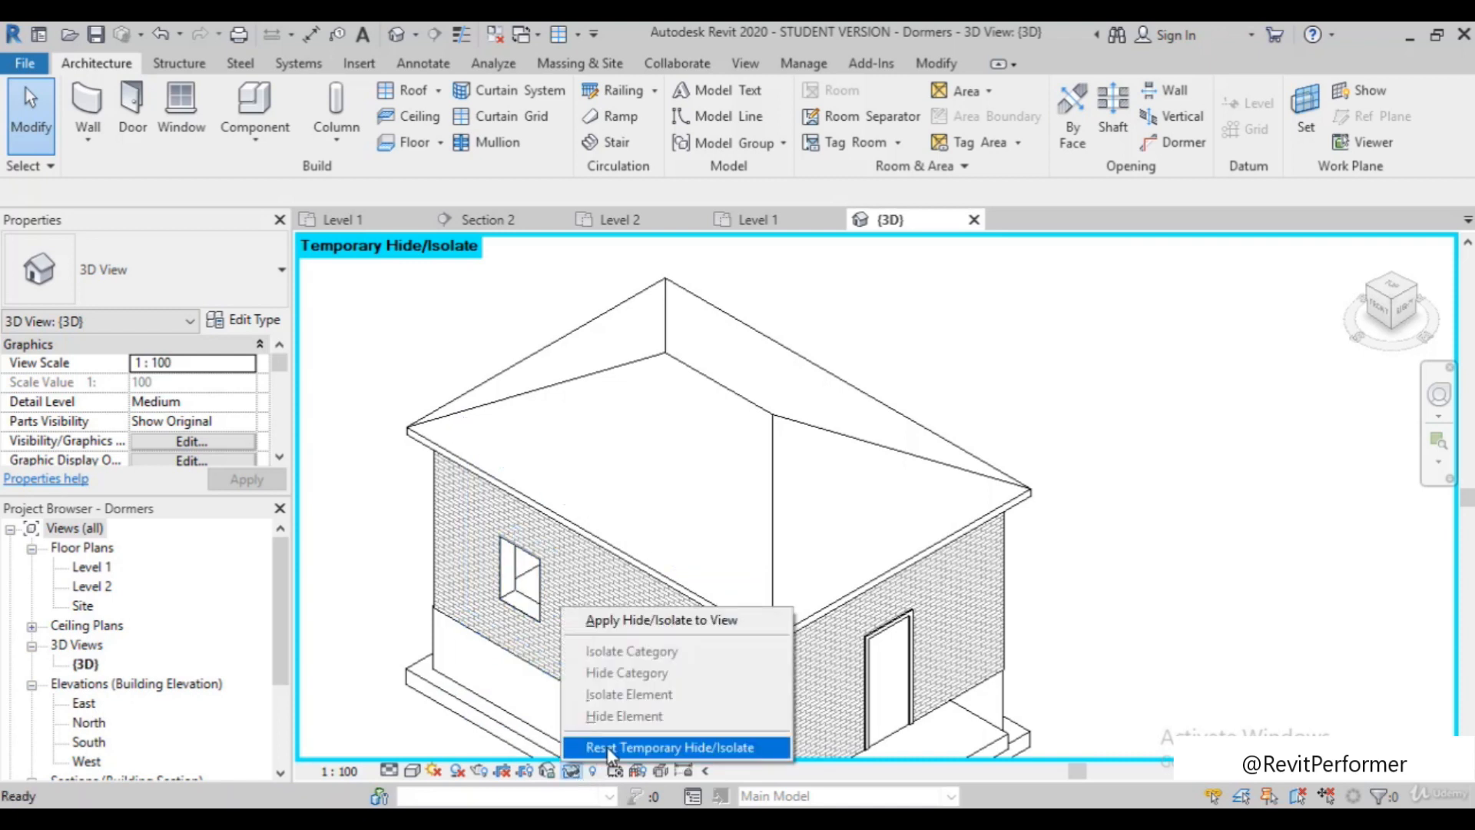
click(607, 748)
Inspect how the dormer's roof and walls sit against the main hip roof
scroll(694, 524, up, 3)
scroll(689, 524, down, 3)
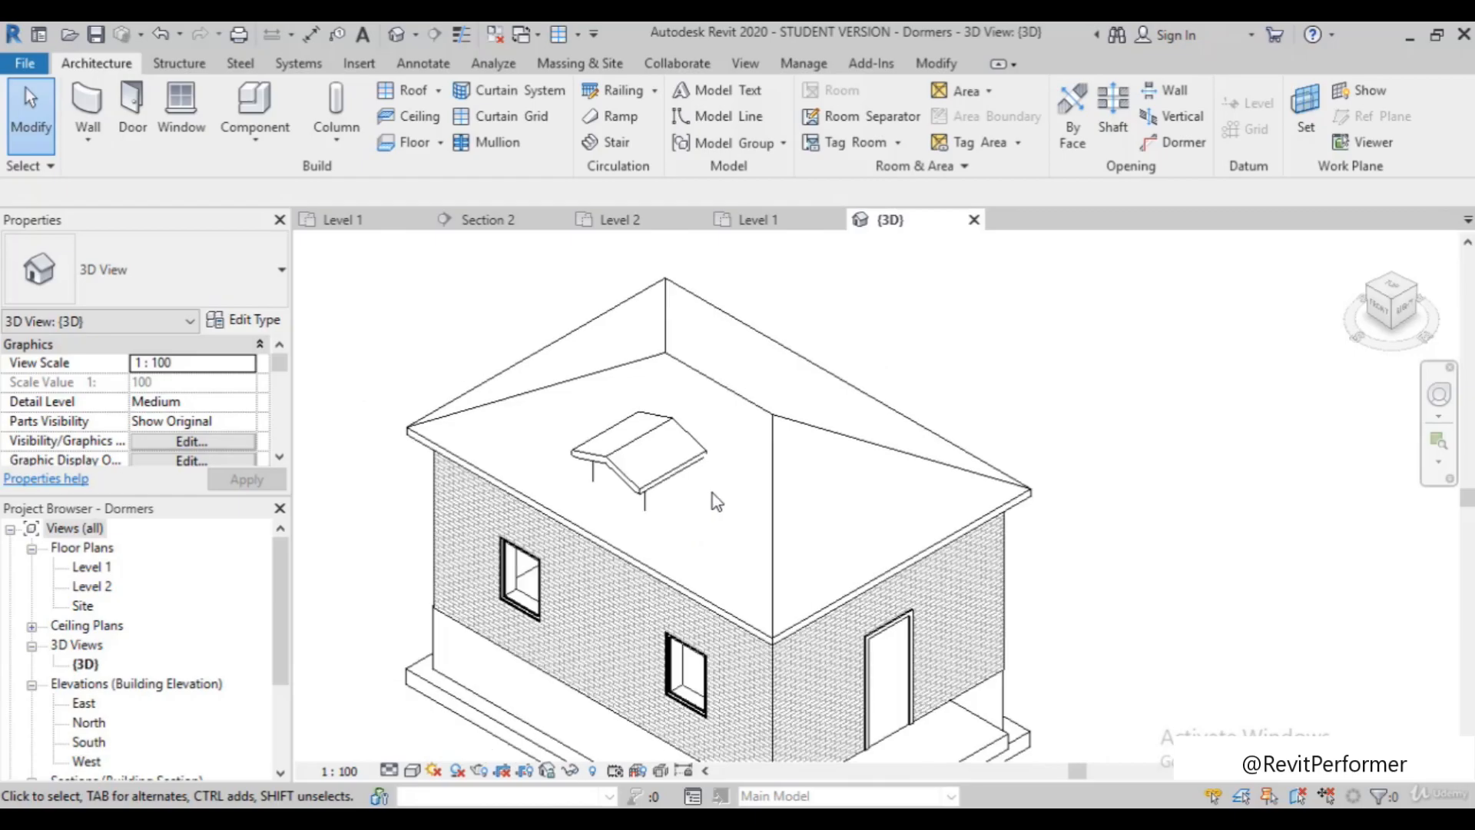
scroll(615, 484, up, 2)
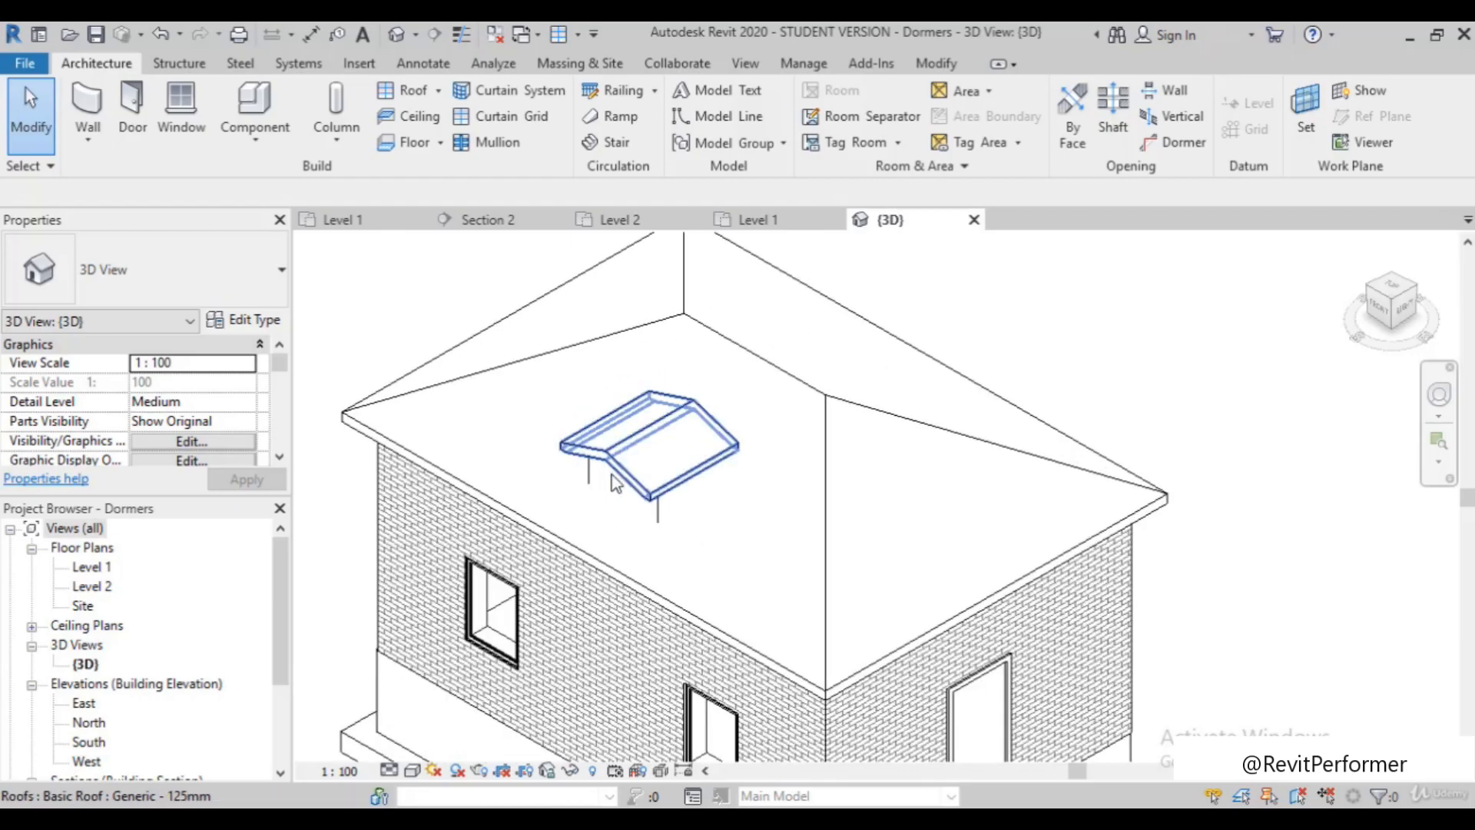
scroll(617, 487, up, 3)
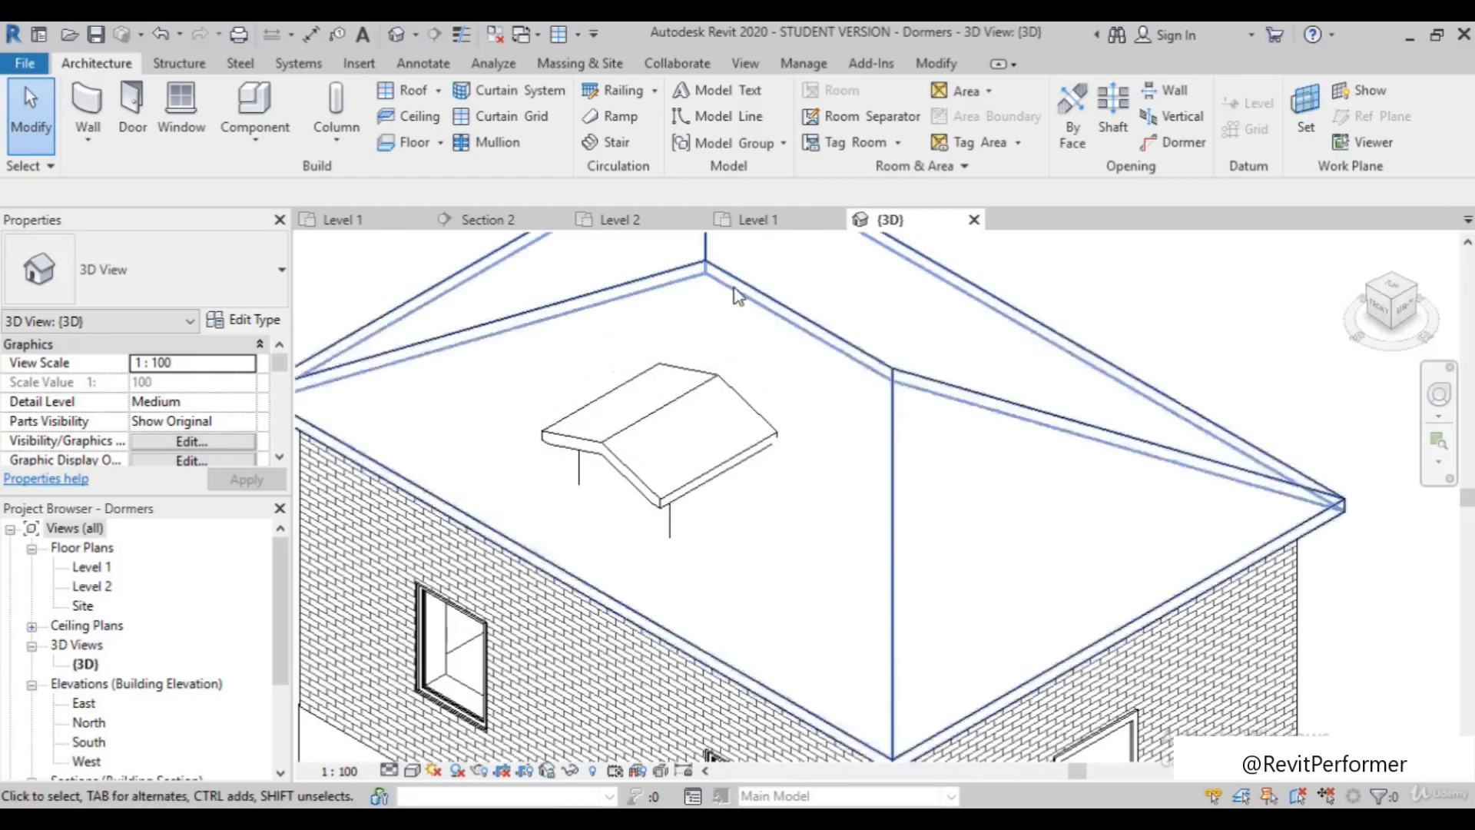
scroll(684, 491, down, 3)
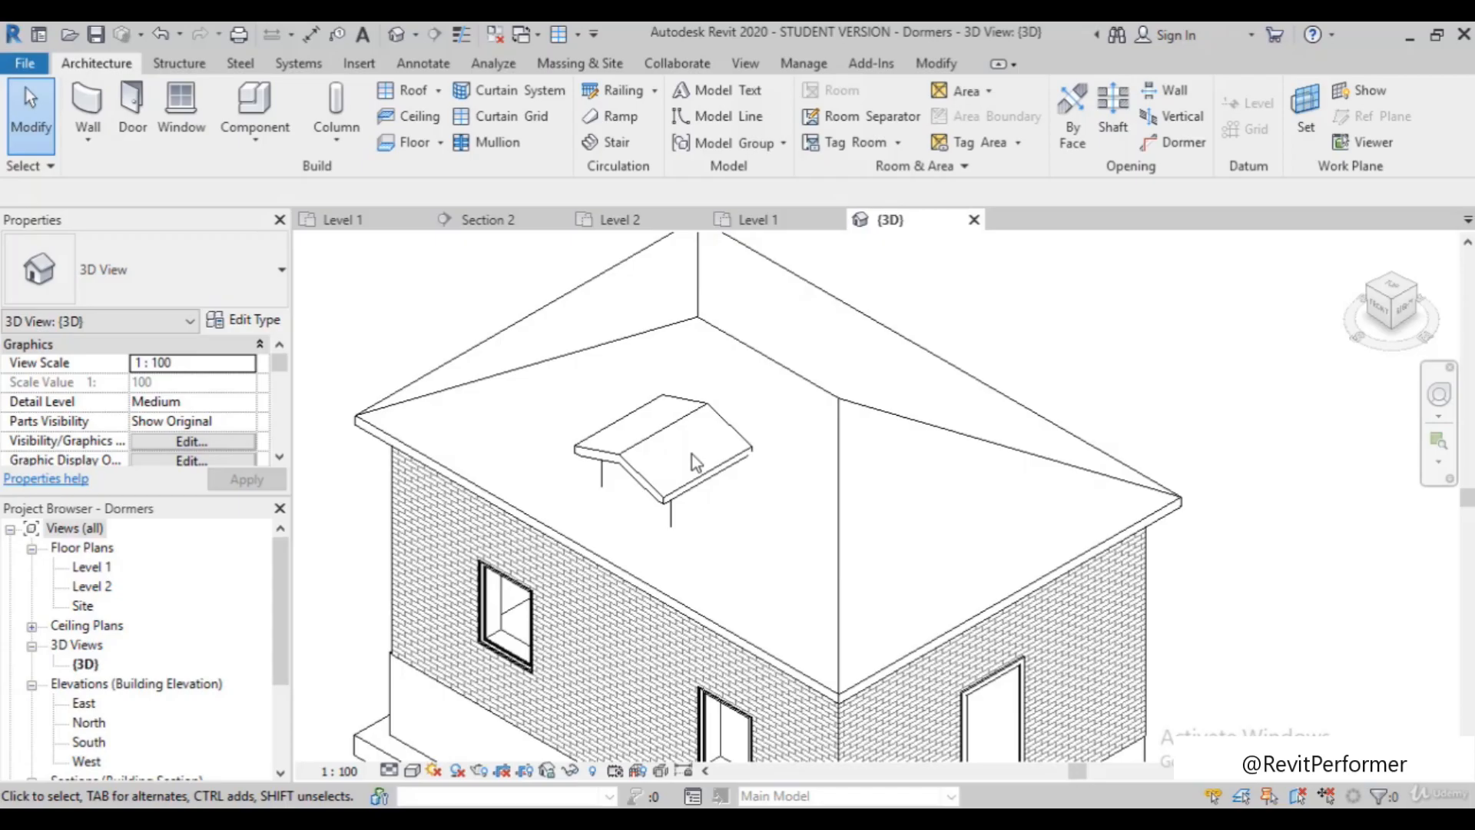
scroll(743, 545, down, 4)
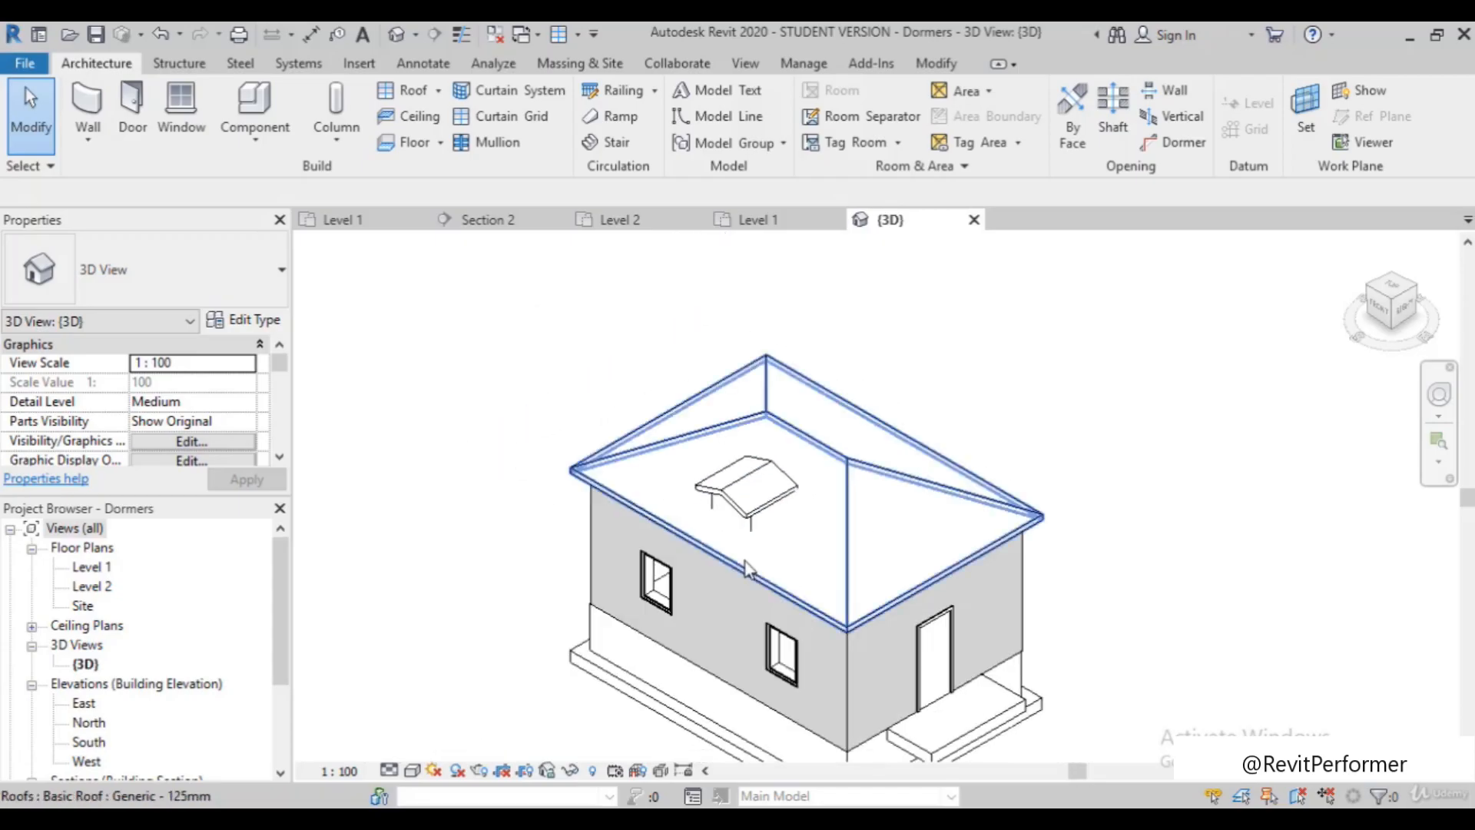
scroll(744, 567, up, 2)
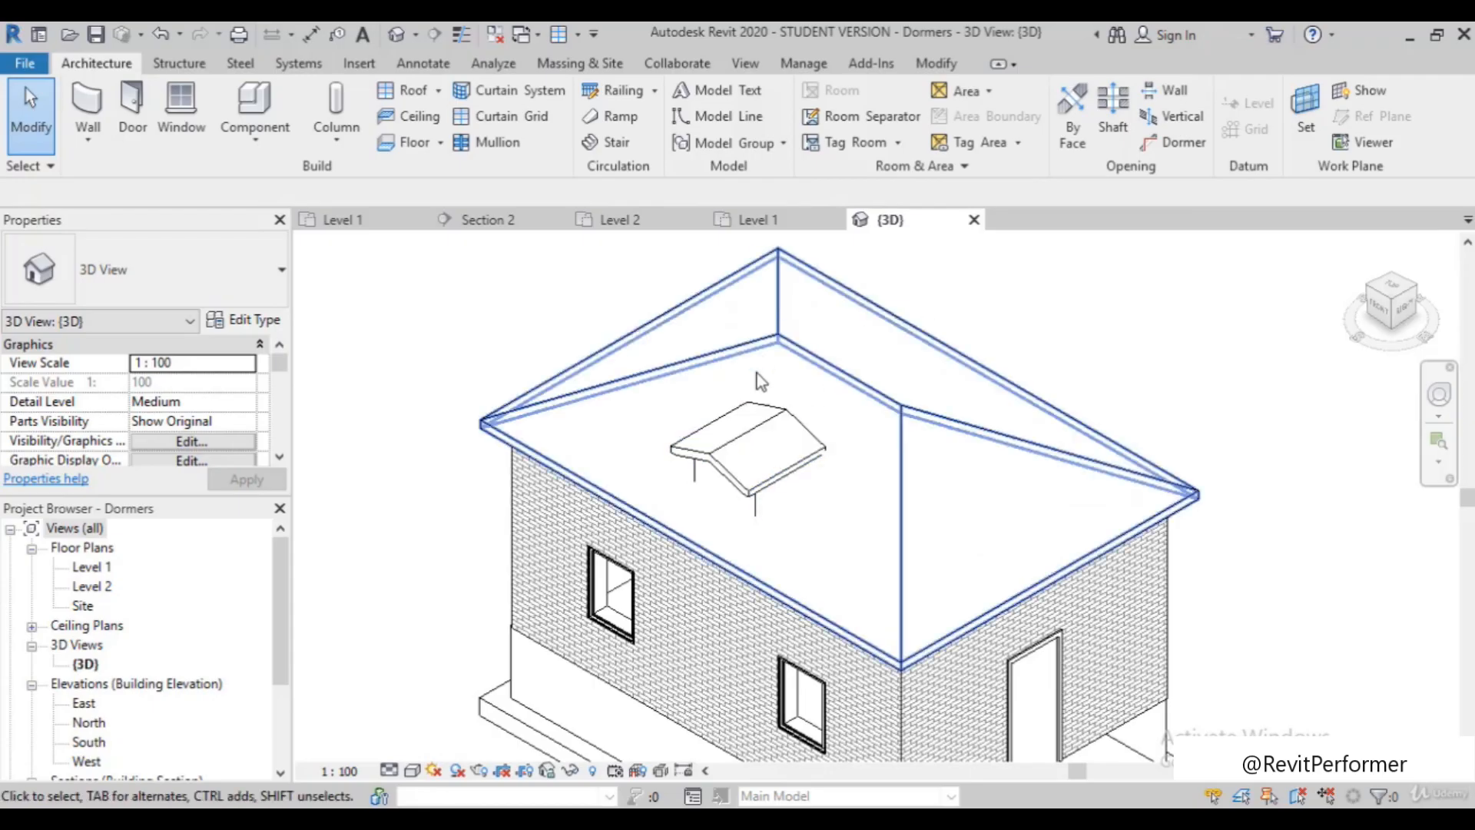
scroll(713, 401, up, 1)
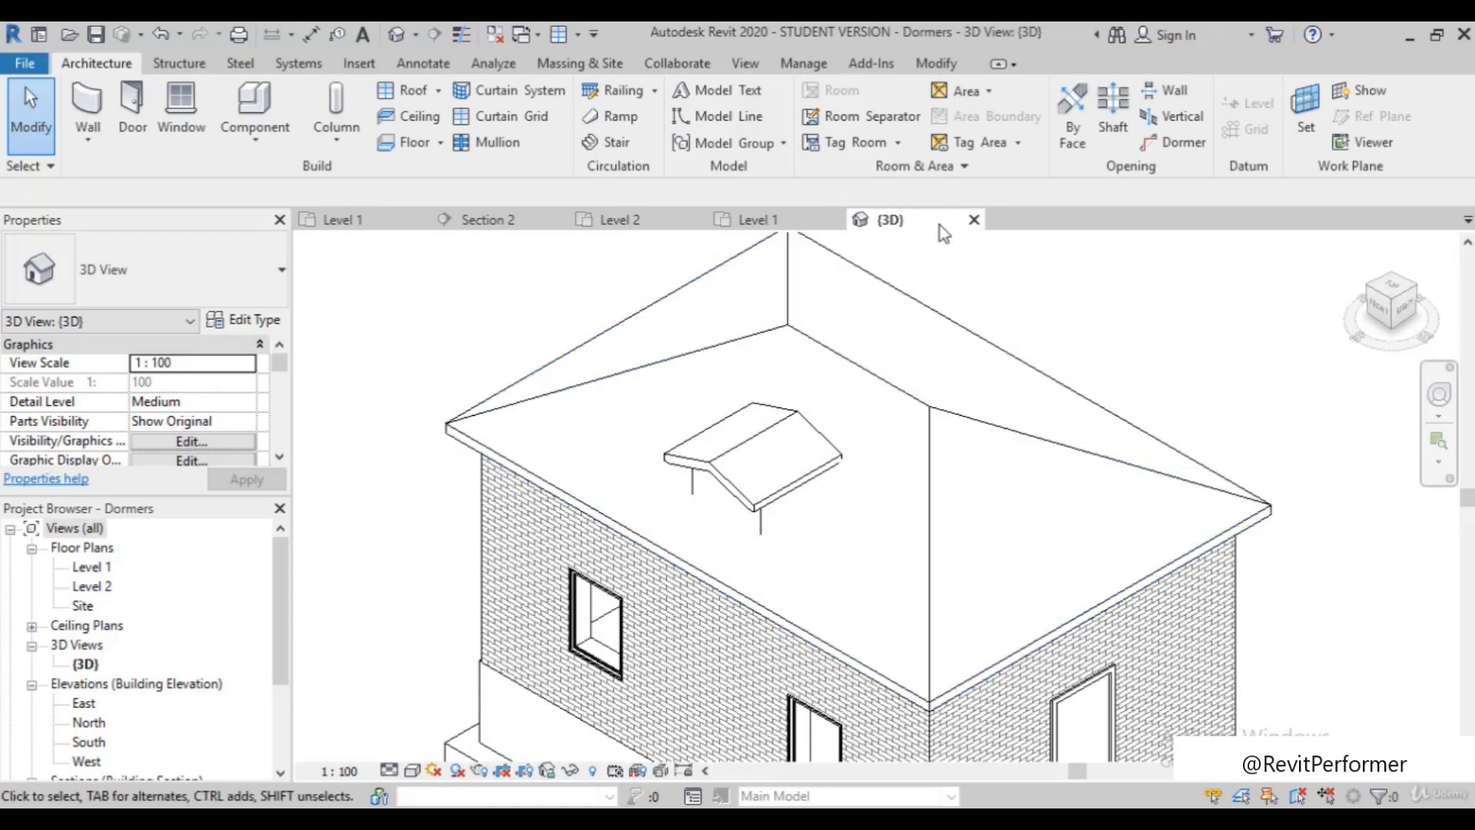
Join the rear edge of the dormer roof to the main roof with Join/Unjoin Roof
click(934, 65)
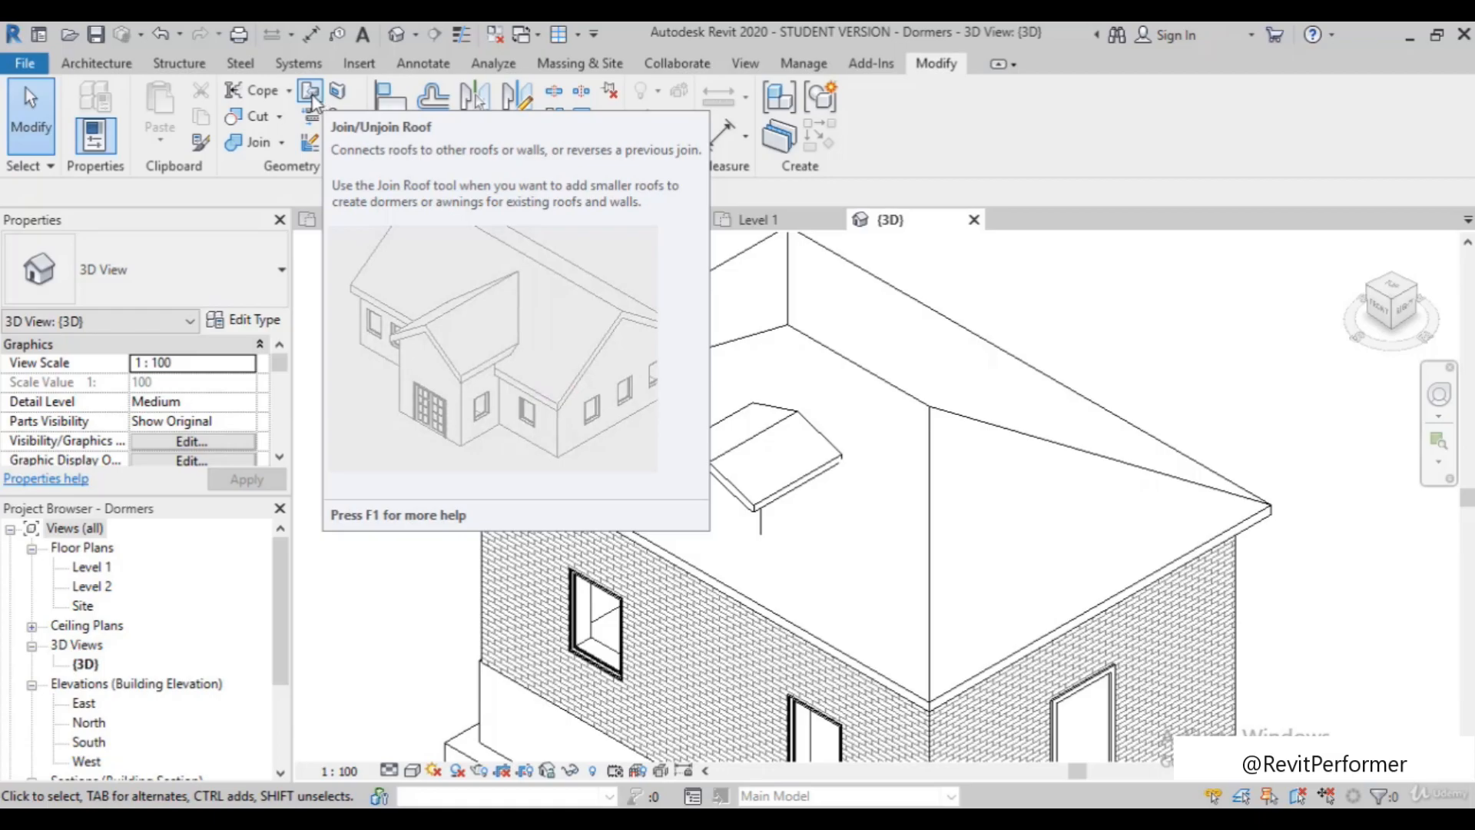
click(311, 92)
scroll(799, 407, up, 4)
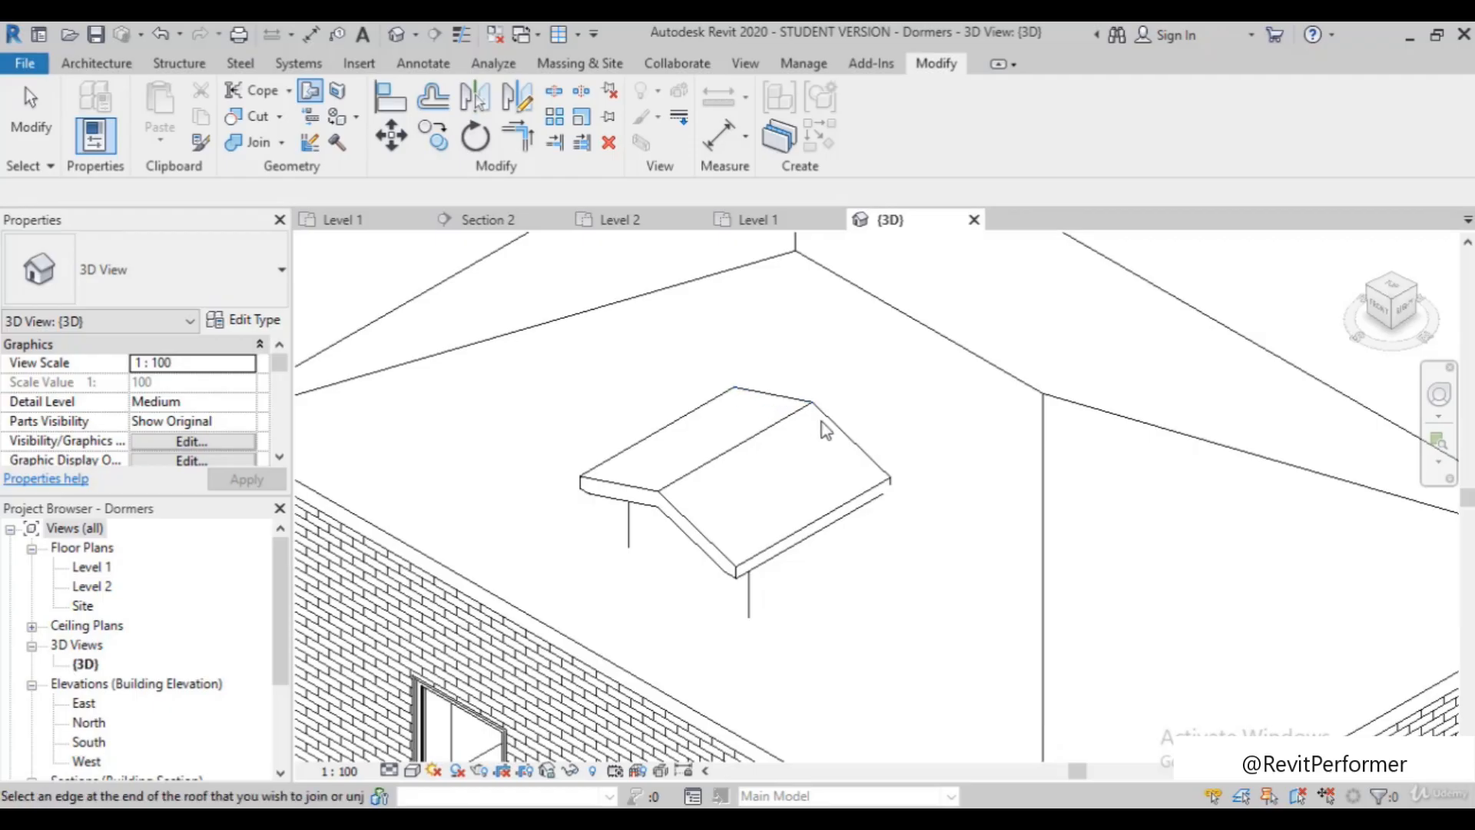
click(782, 399)
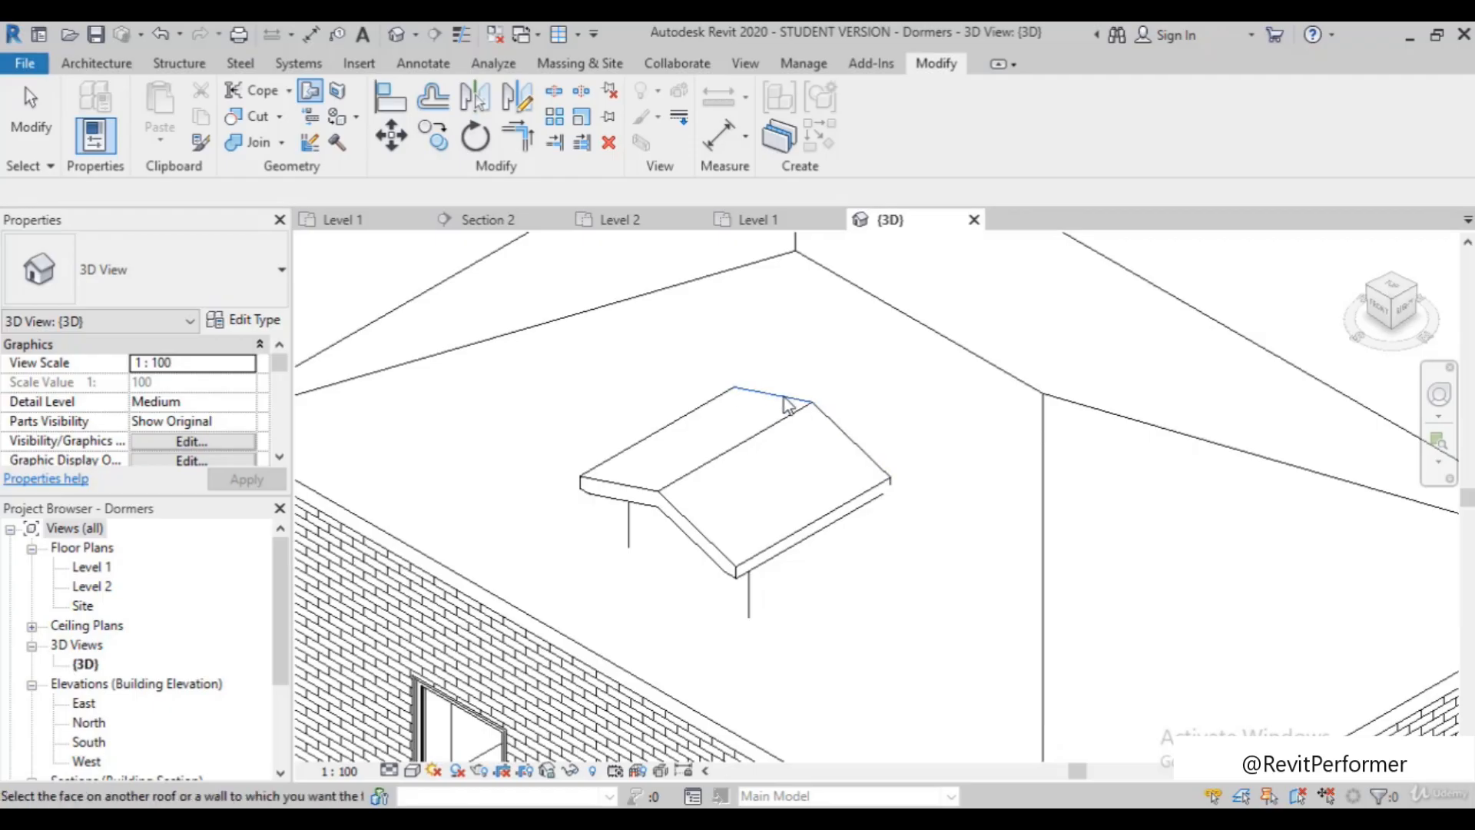
click(931, 337)
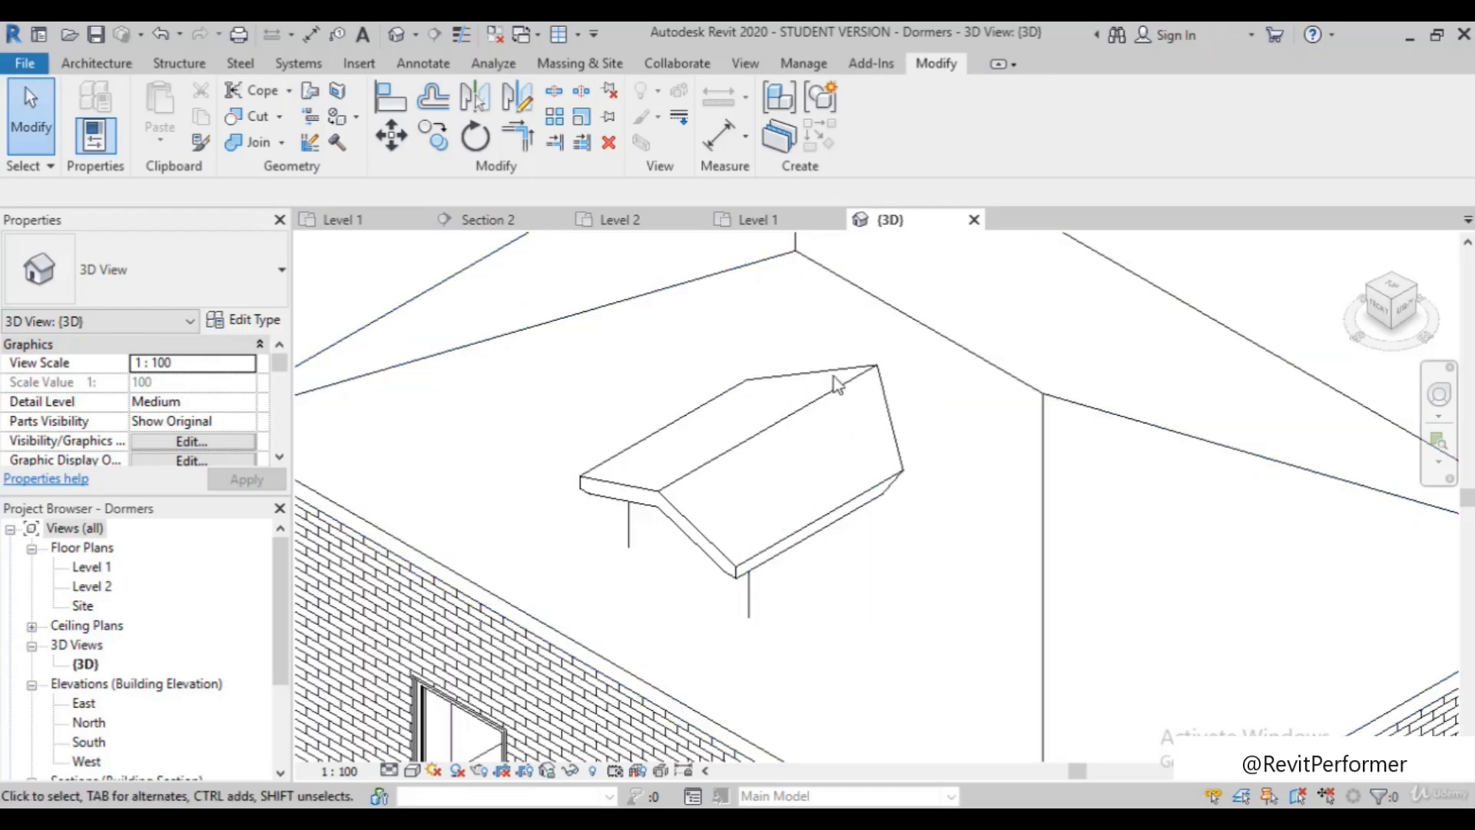
Examine the extended dormer roof where it meets the main roof
scroll(689, 491, down, 3)
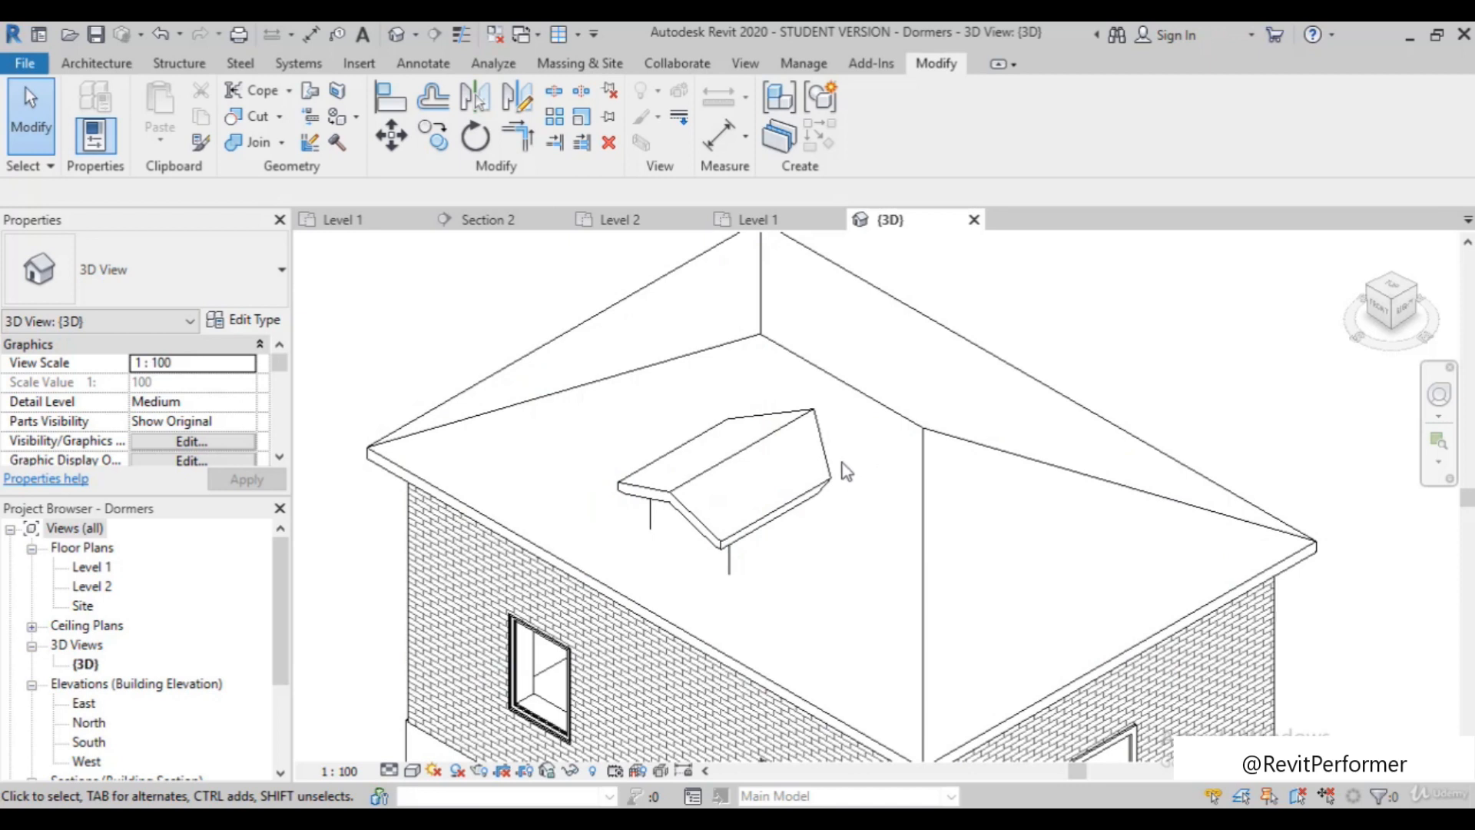
scroll(845, 470, down, 2)
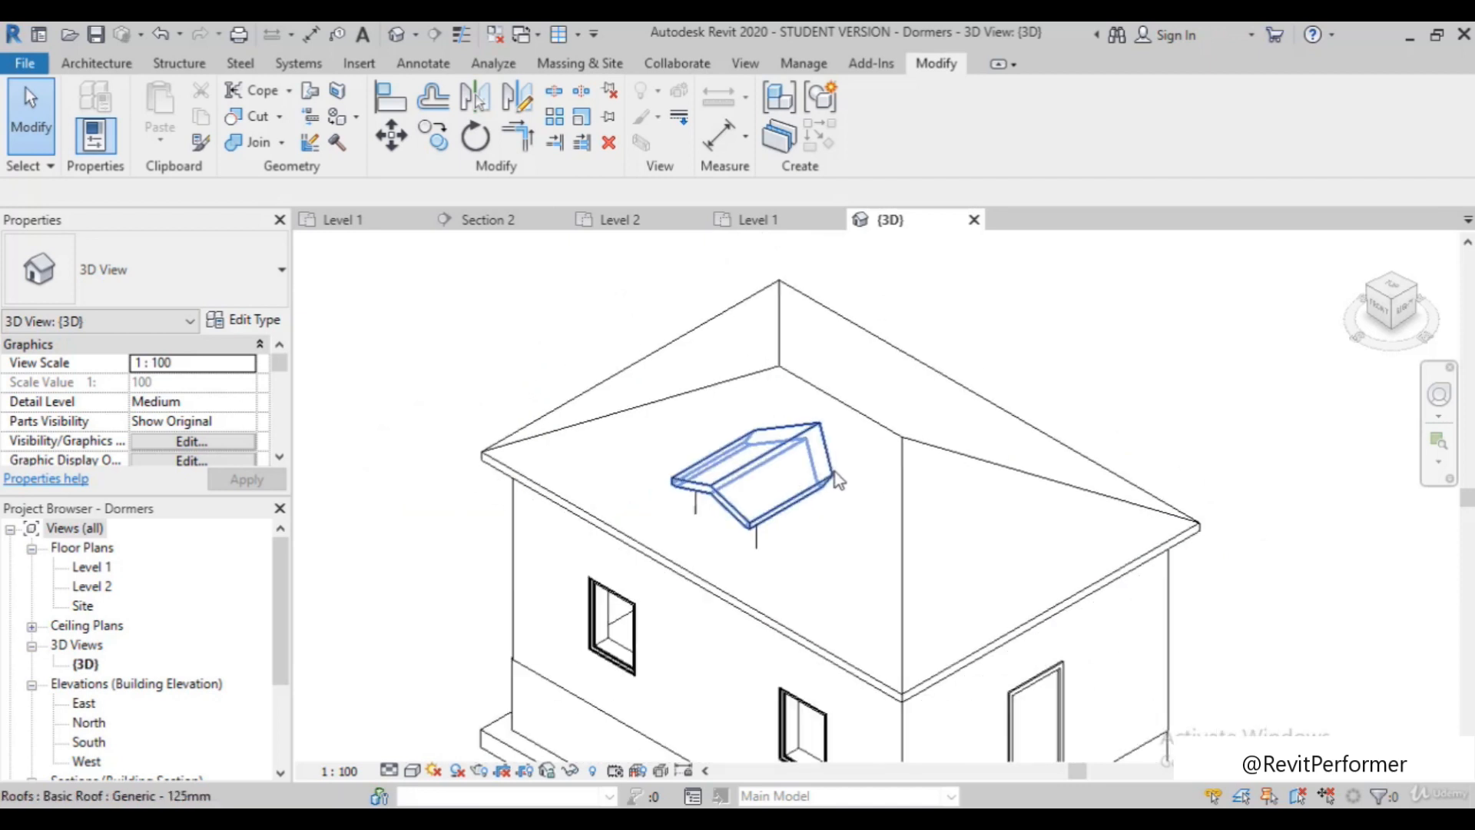
scroll(815, 471, down, 3)
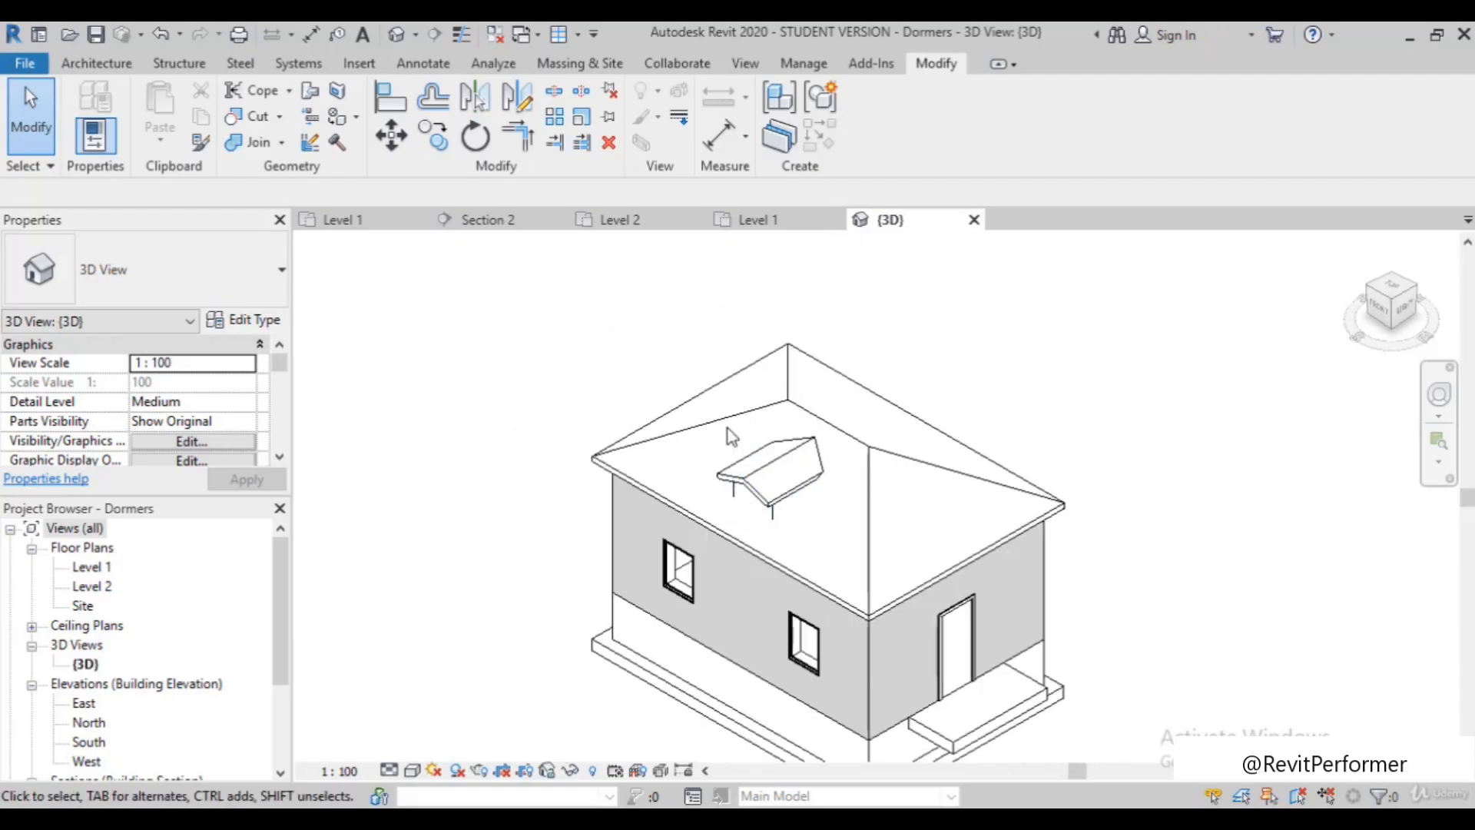
scroll(803, 506, up, 2)
scroll(807, 515, up, 1)
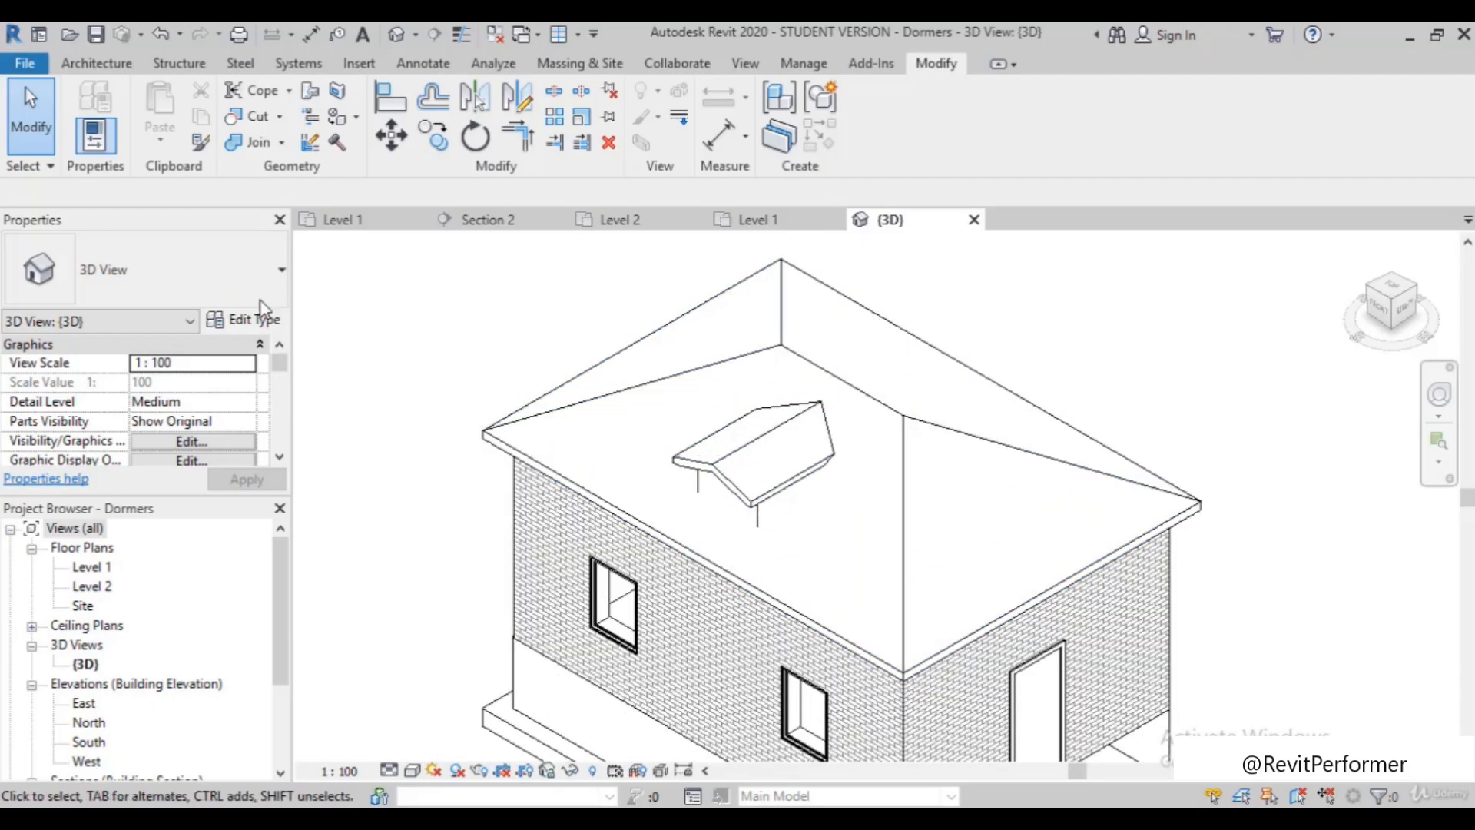
click(63, 69)
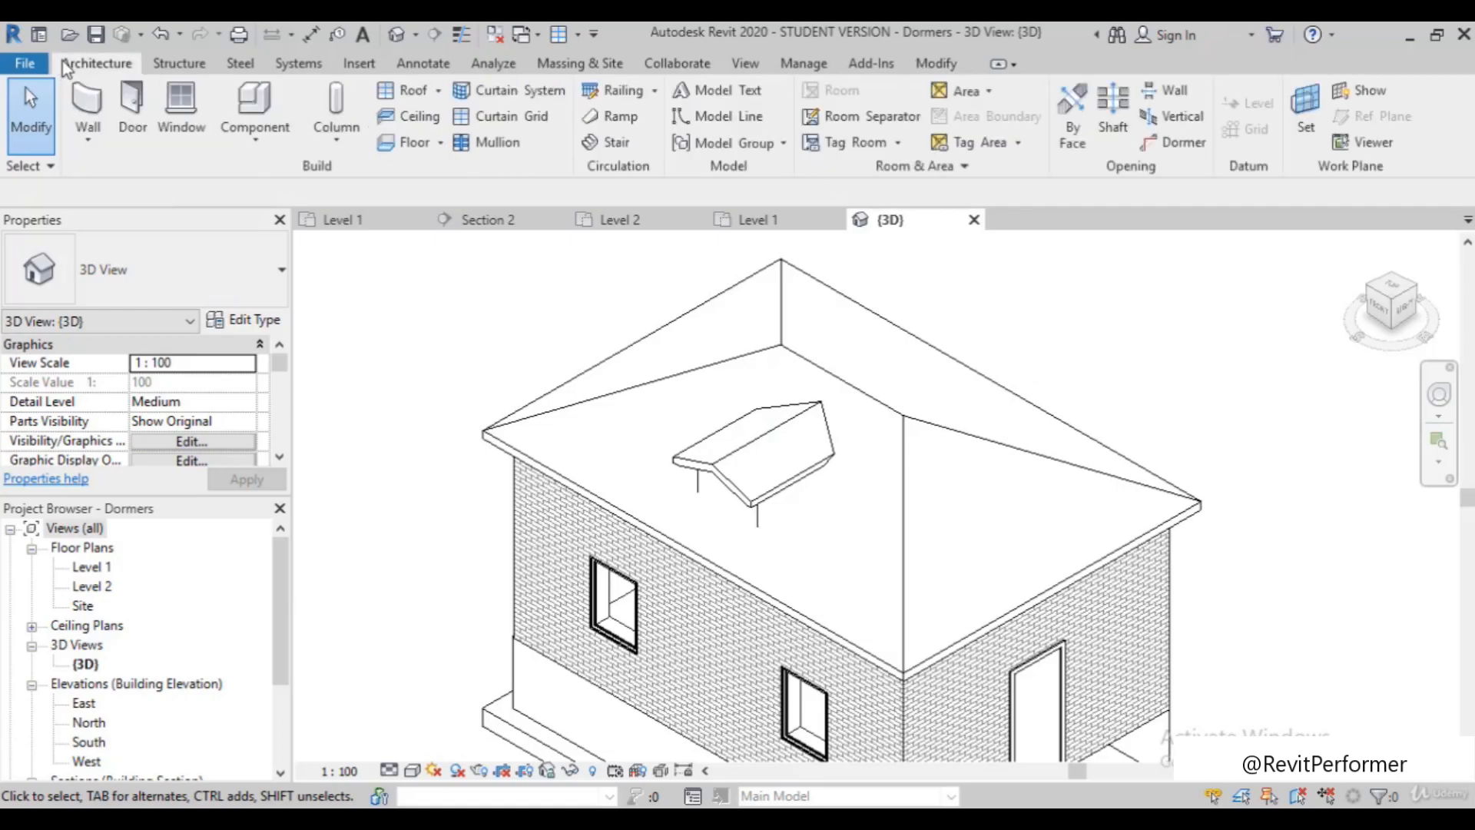
Start a dormer opening in the main roof and pick the dormer roof, both side walls and the front wall as boundaries
click(1177, 144)
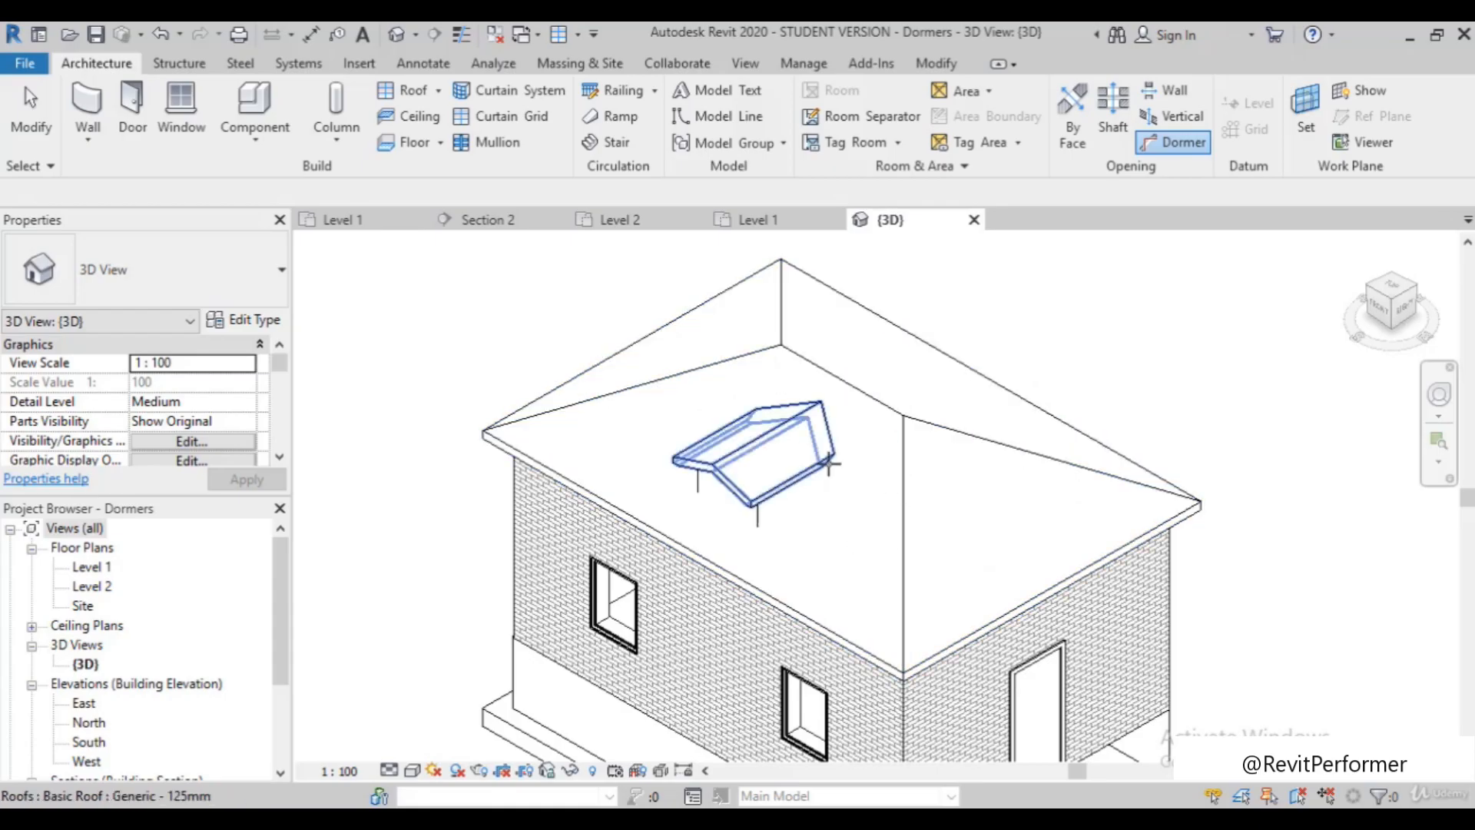
click(895, 416)
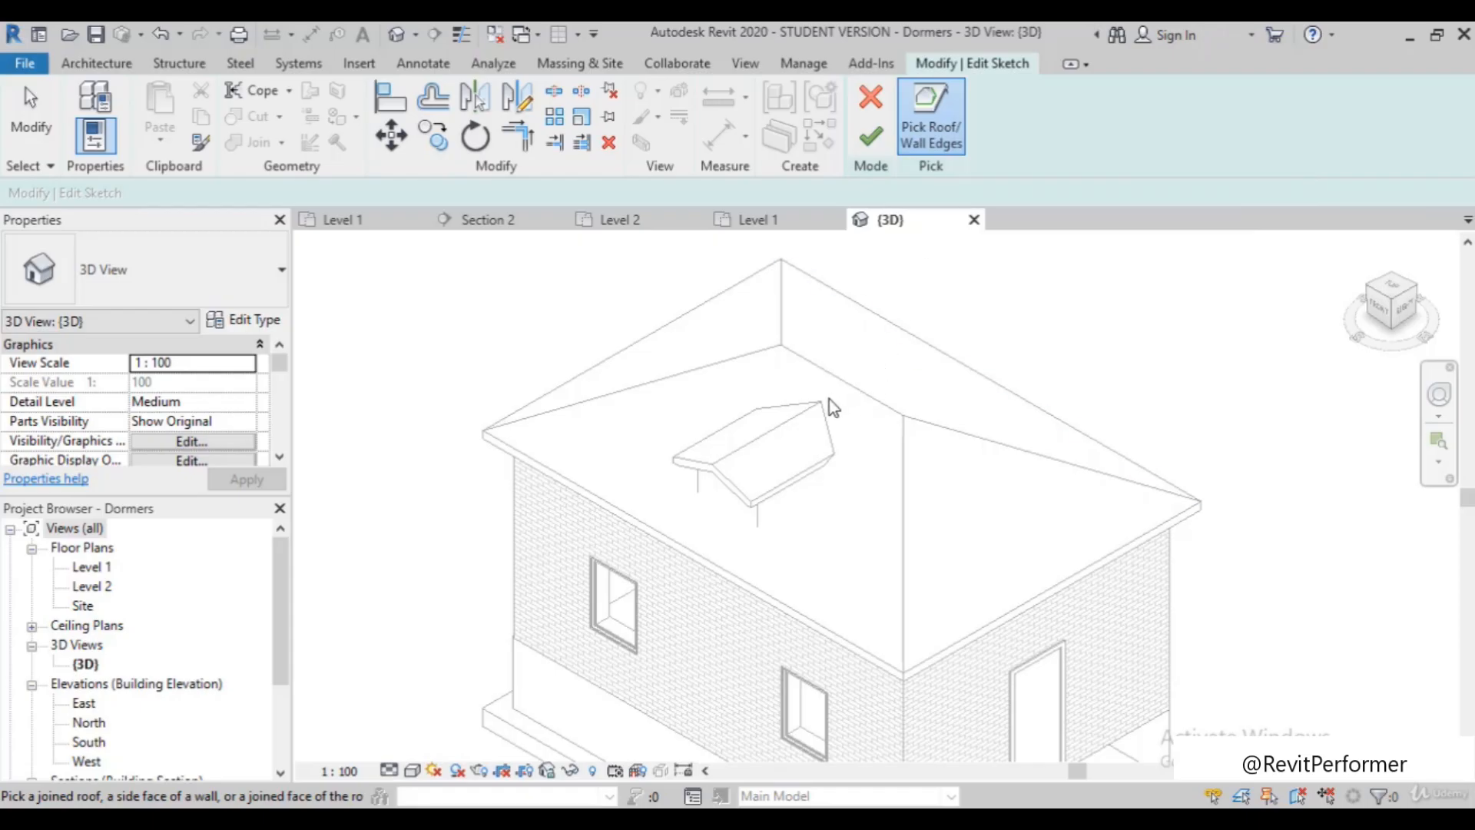
scroll(824, 501, up, 4)
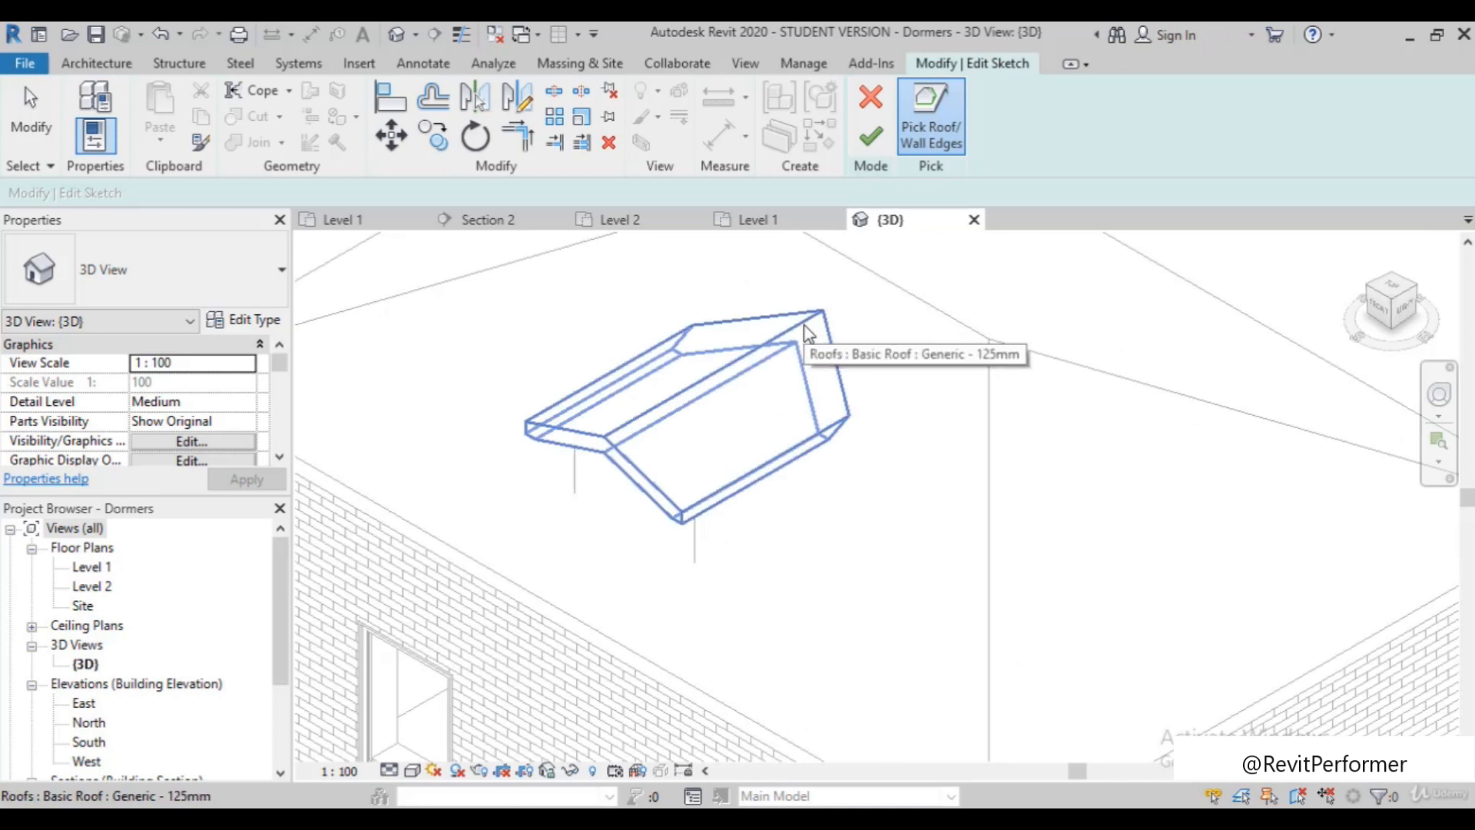
click(807, 332)
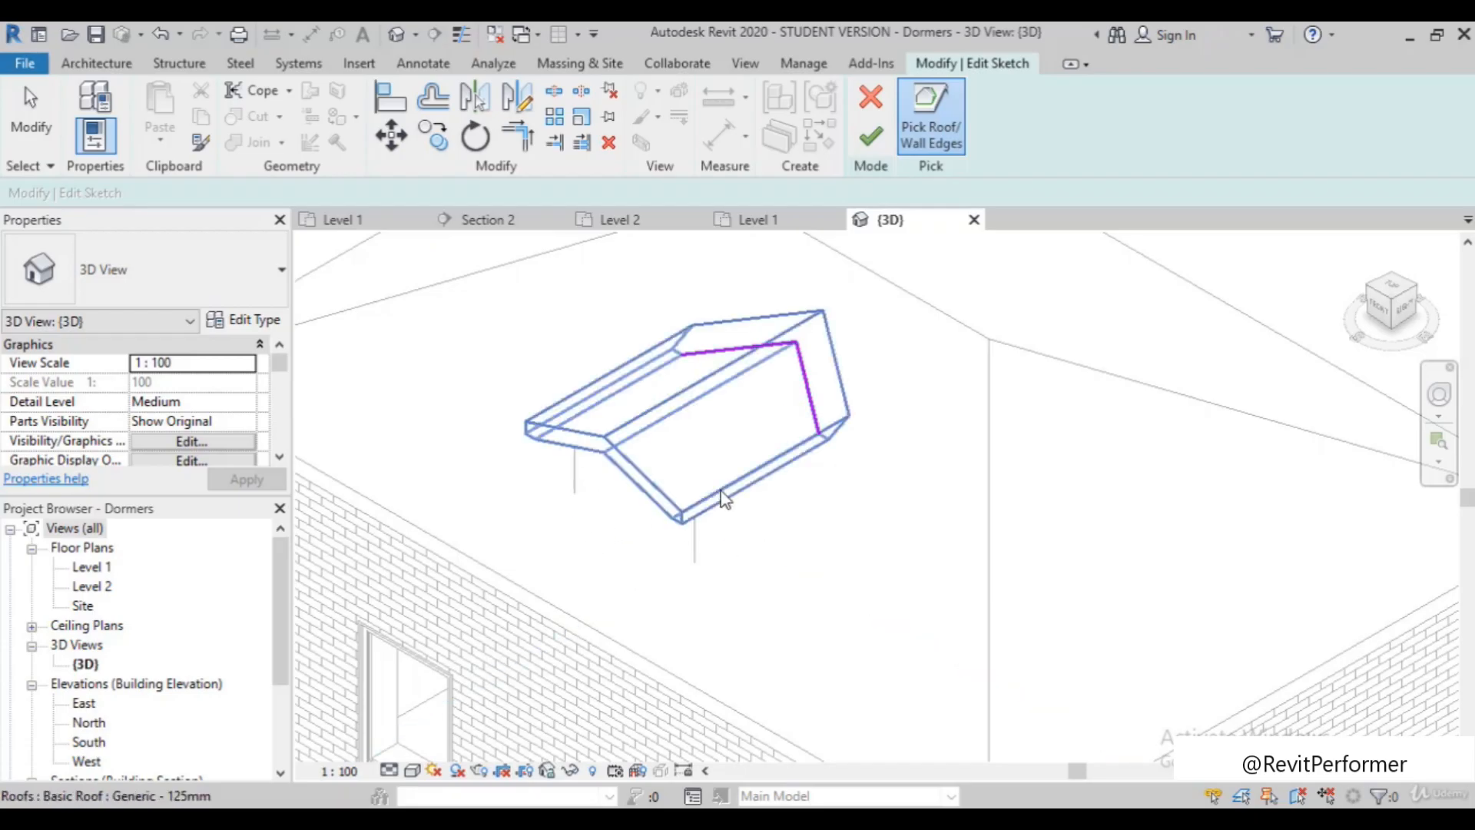
click(702, 552)
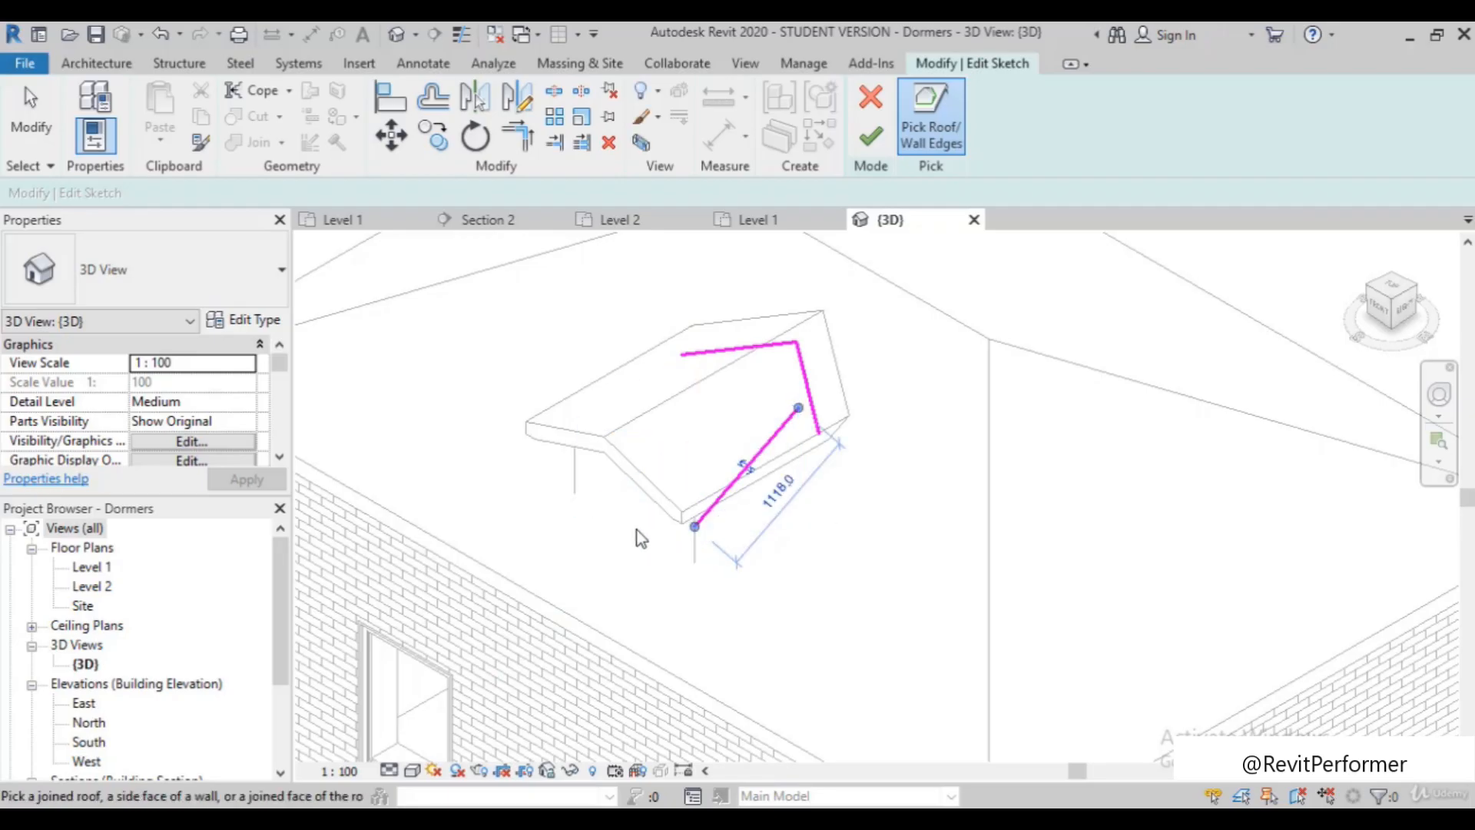
click(584, 490)
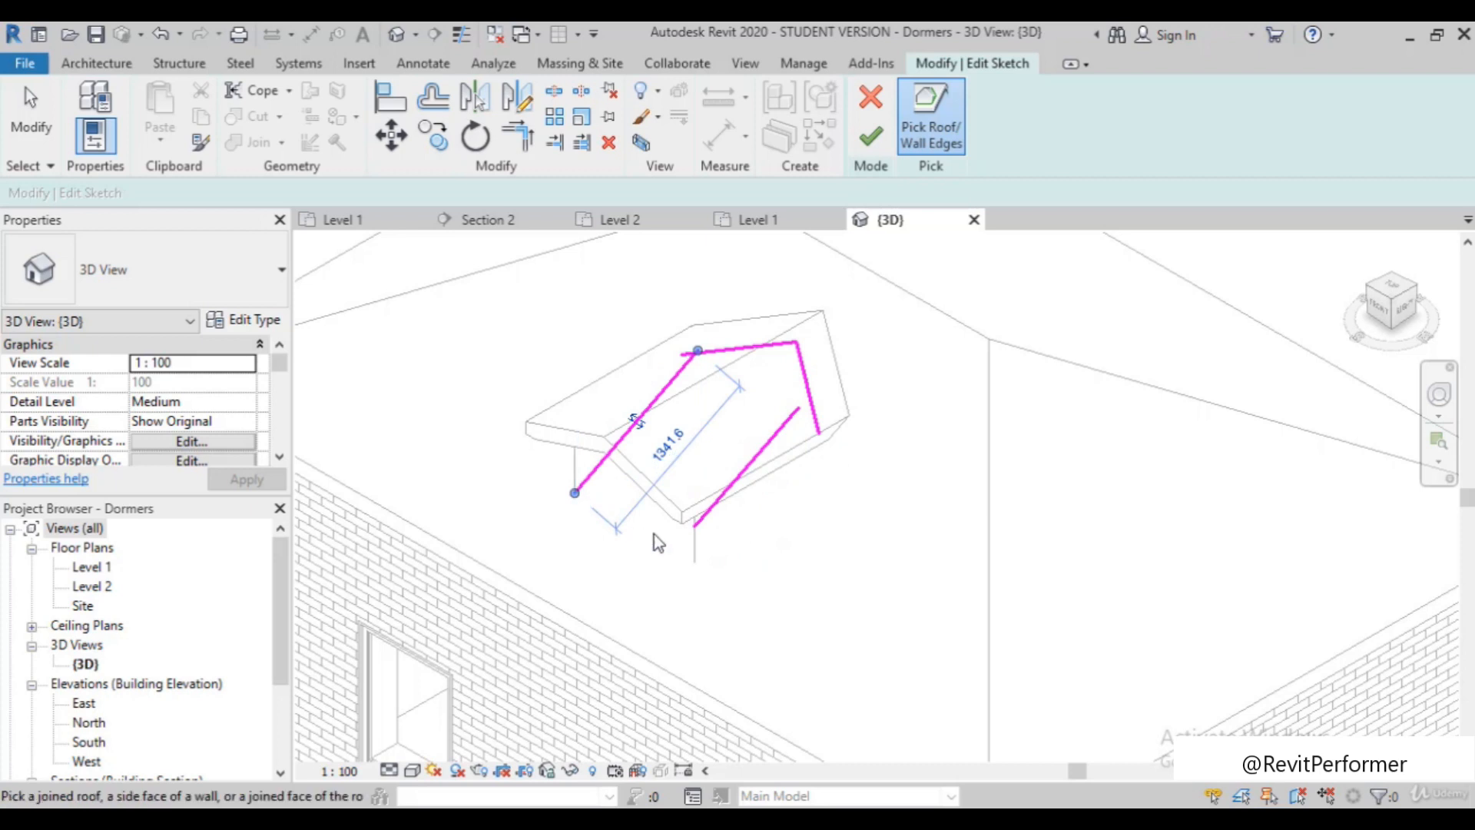
click(694, 555)
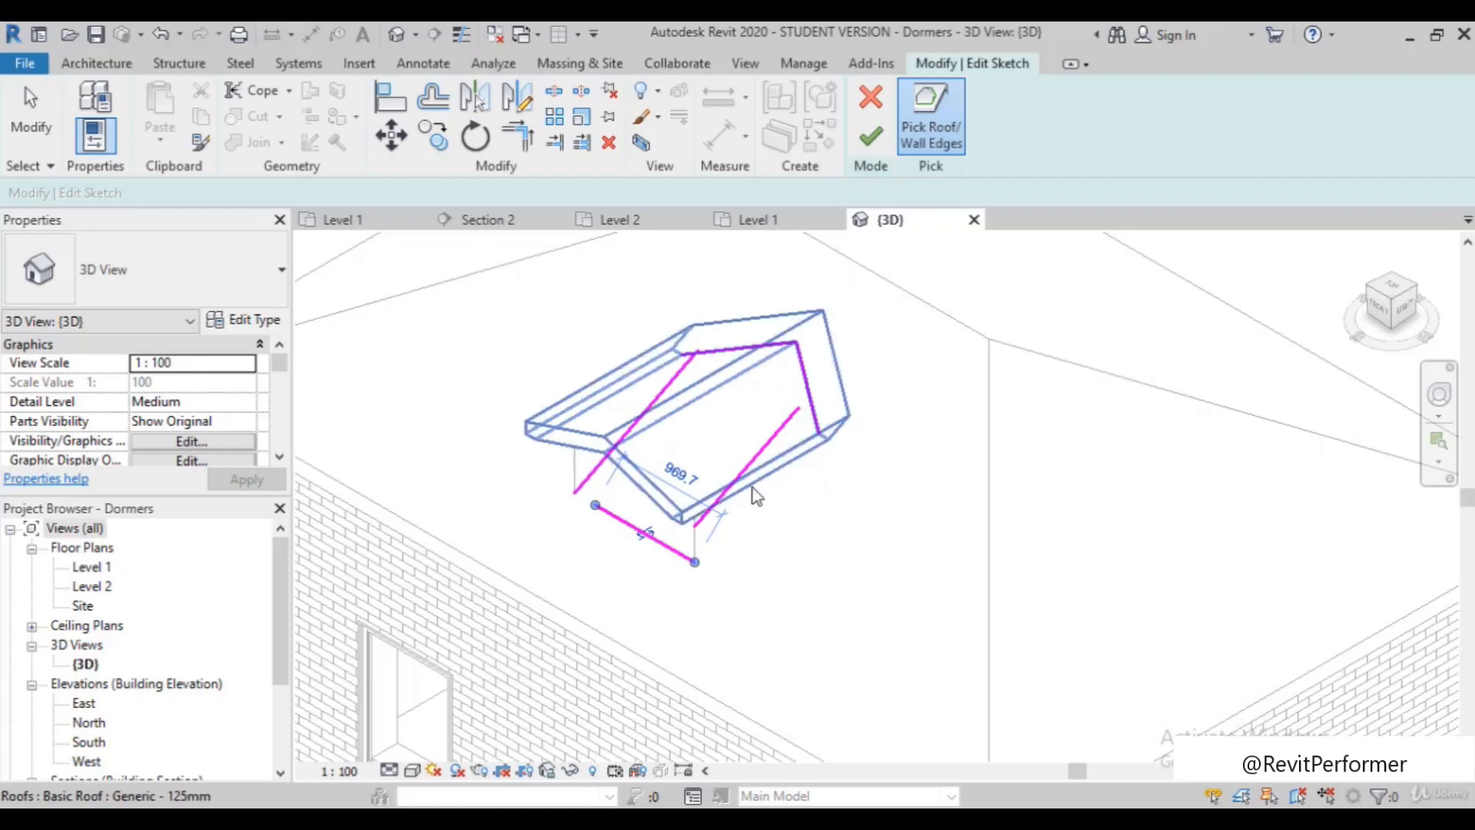
Flip the boundary line along the dormer's right side wall to the wall's outer face
mouse_move(843, 551)
shift+middle_down()
mouse_move(889, 560)
mouse_move(995, 523)
shift+middle_up()
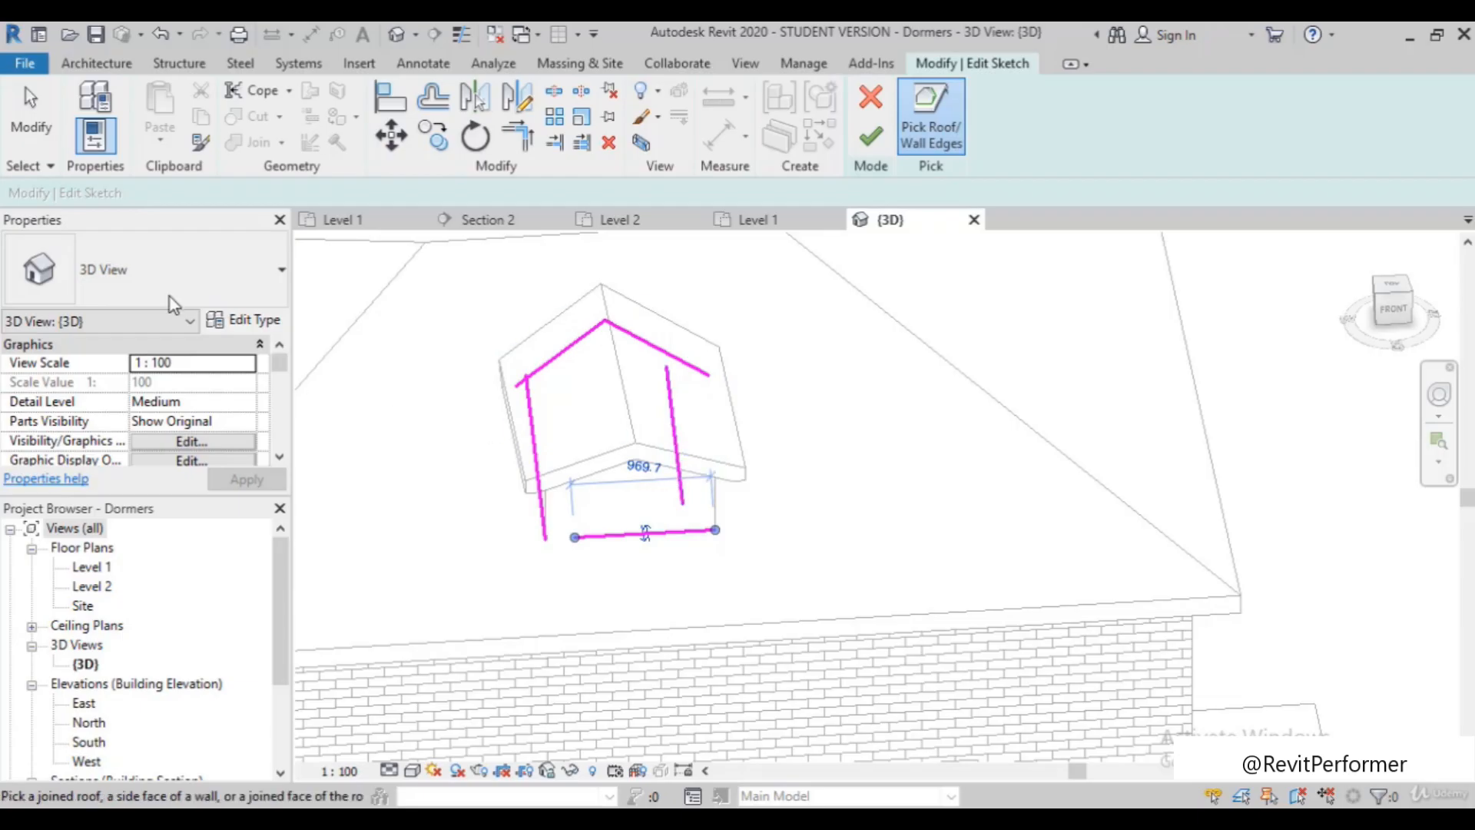
click(32, 108)
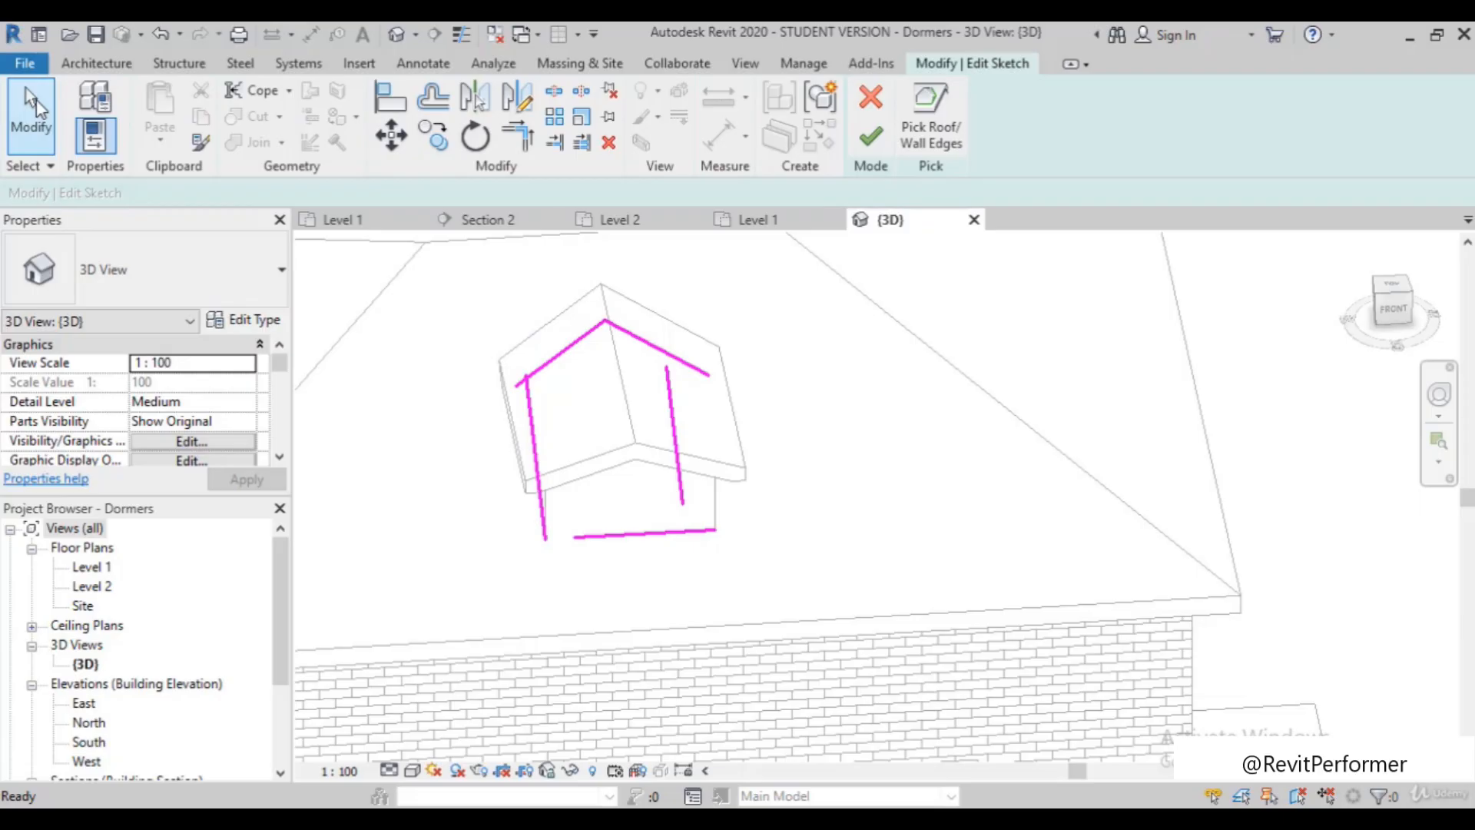
click(676, 438)
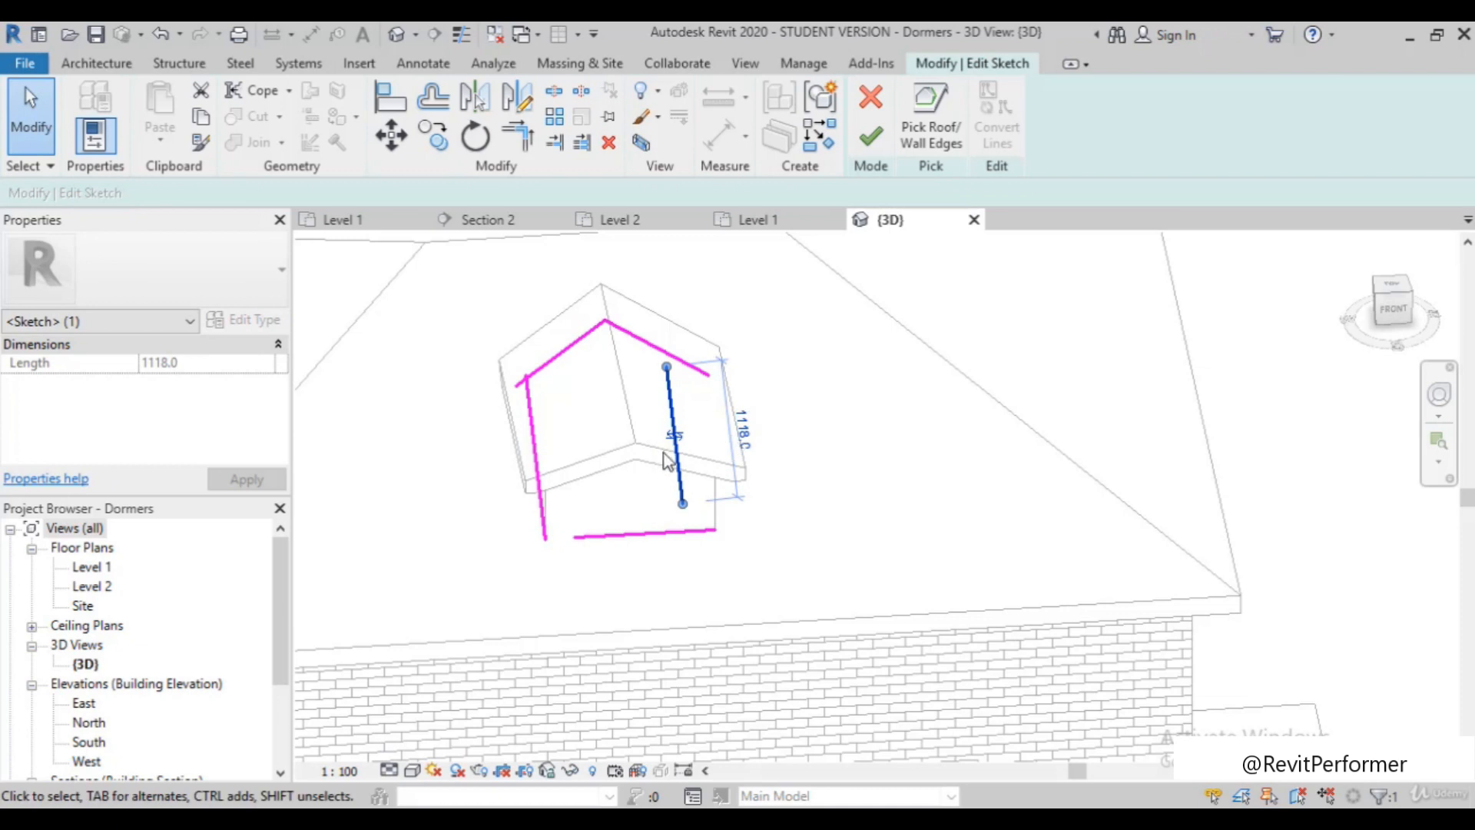
scroll(665, 460, up, 5)
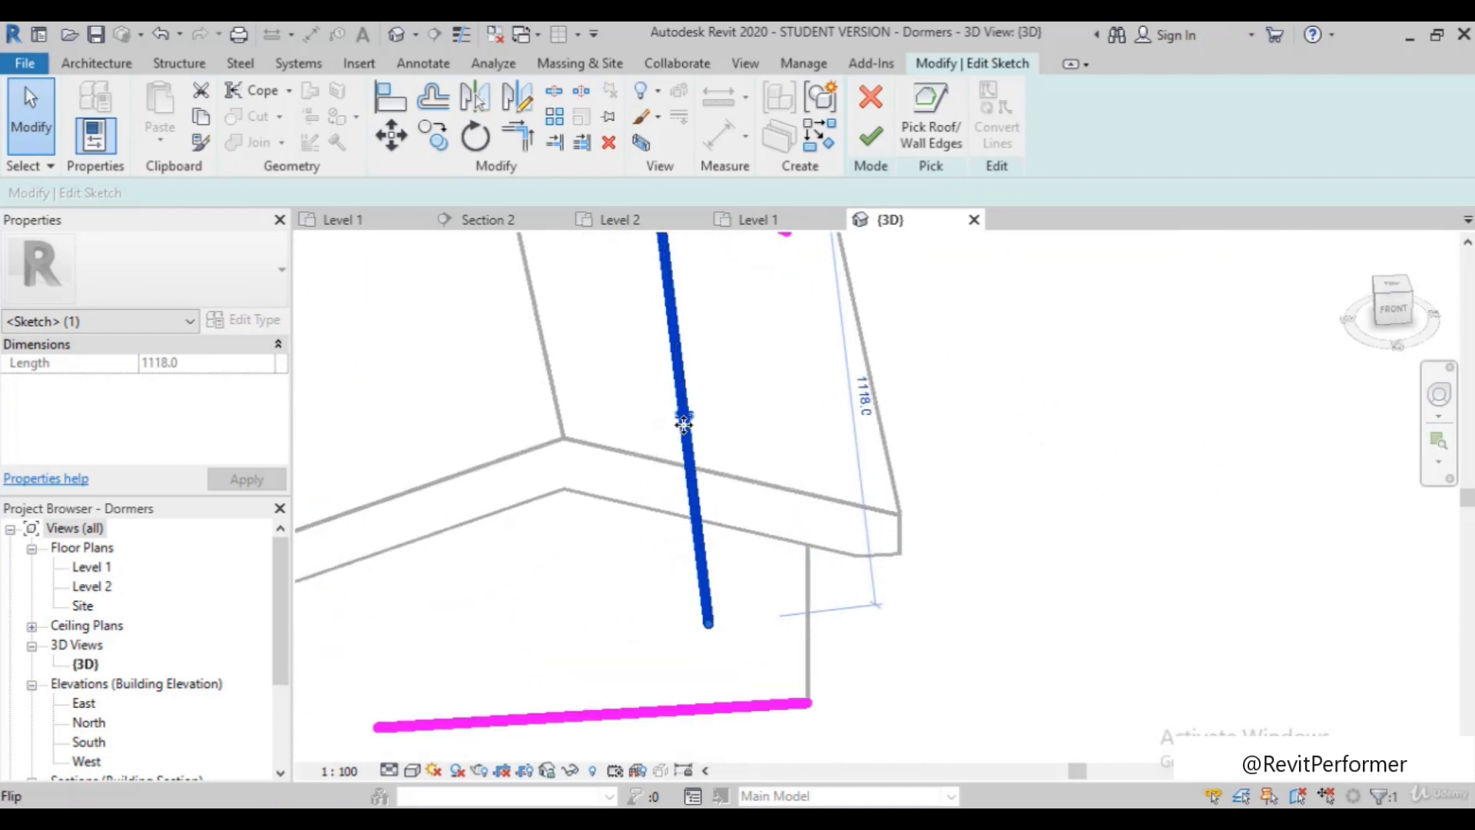
drag(689, 429, 750, 442)
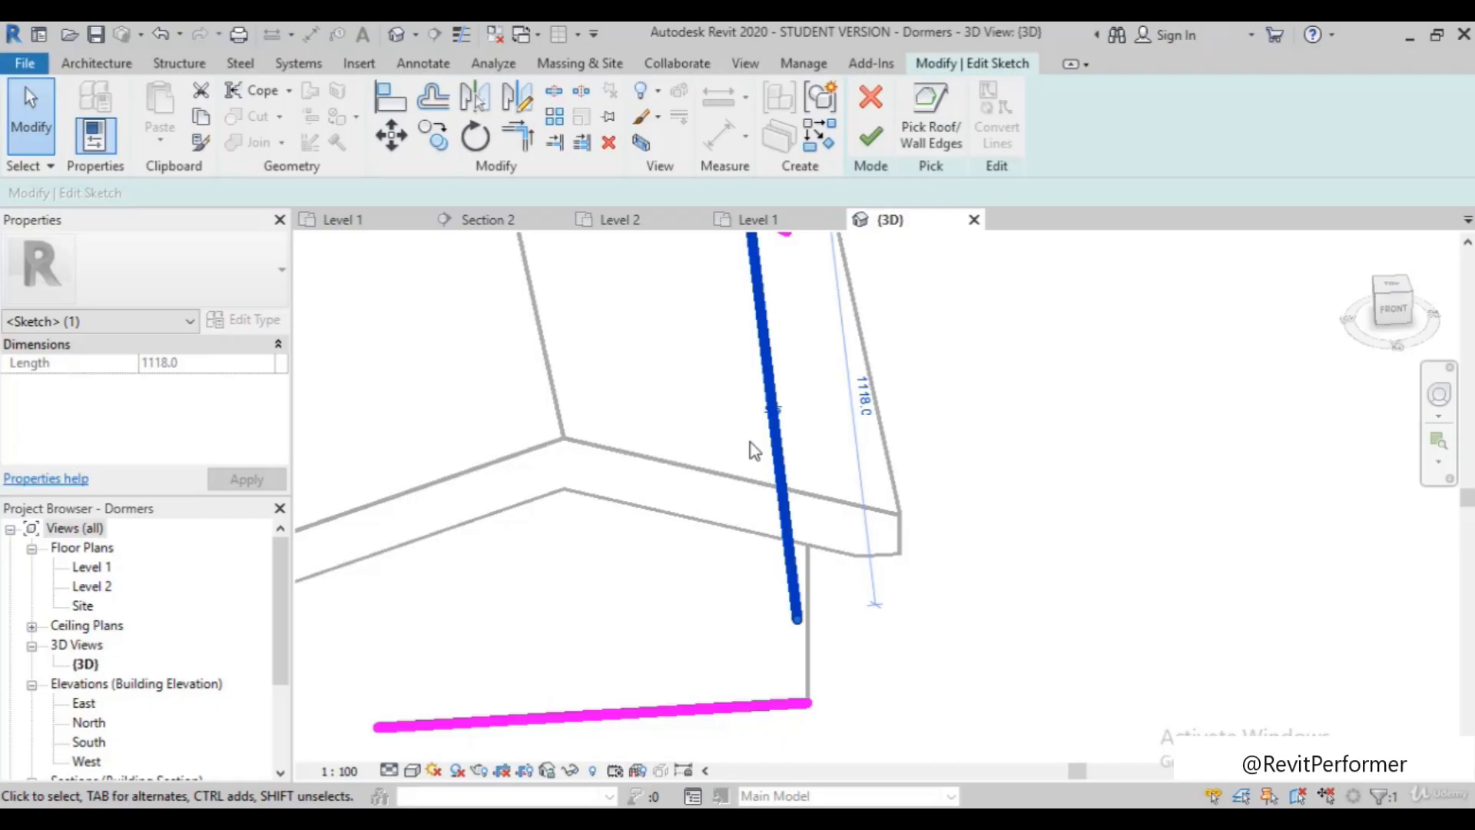
scroll(749, 442, down, 5)
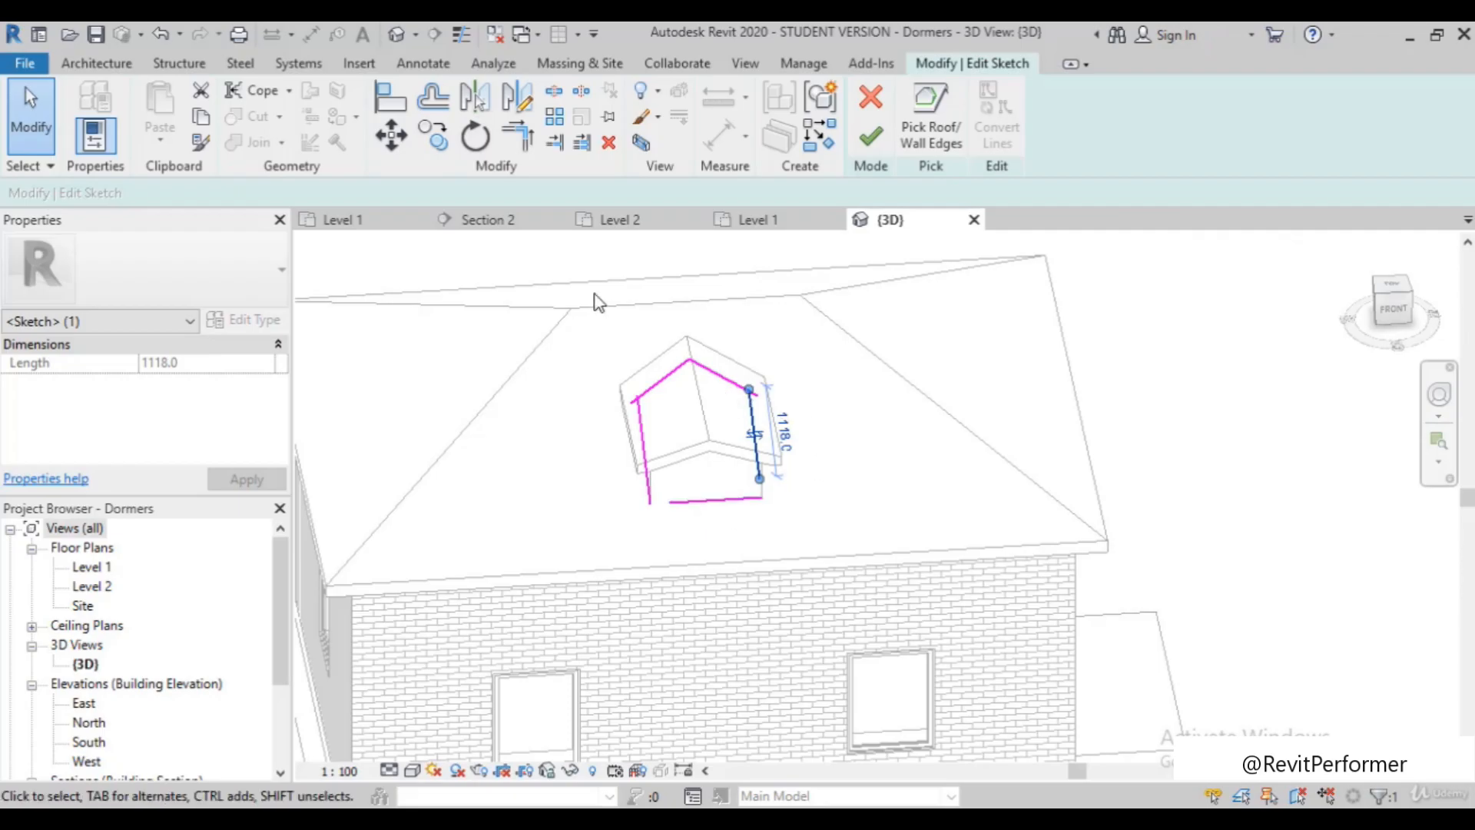
Trim and extend the boundary lines to corners so they form a closed five-sided loop, and finish the dormer opening
click(527, 144)
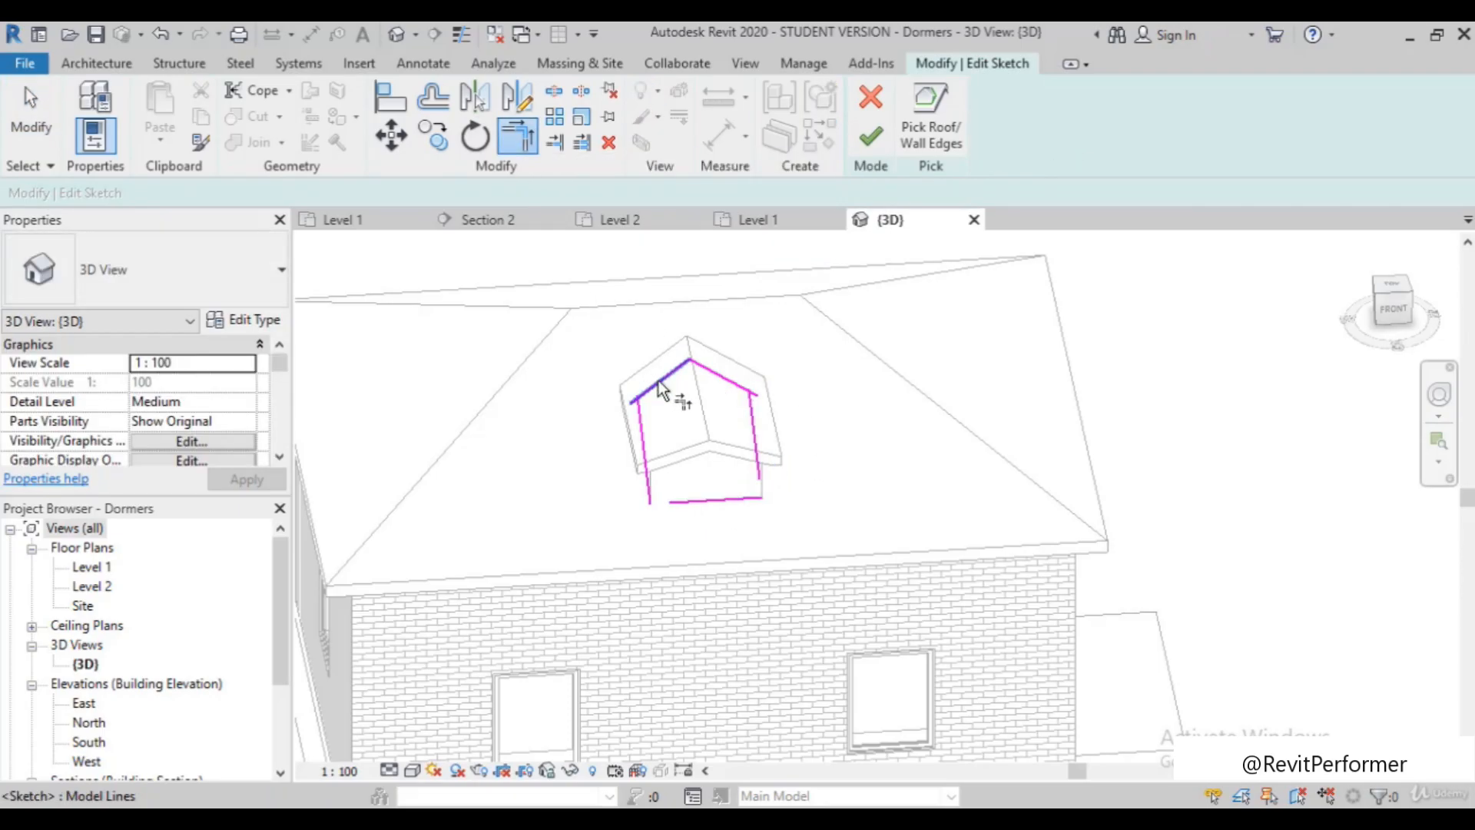
click(651, 466)
click(699, 504)
click(757, 467)
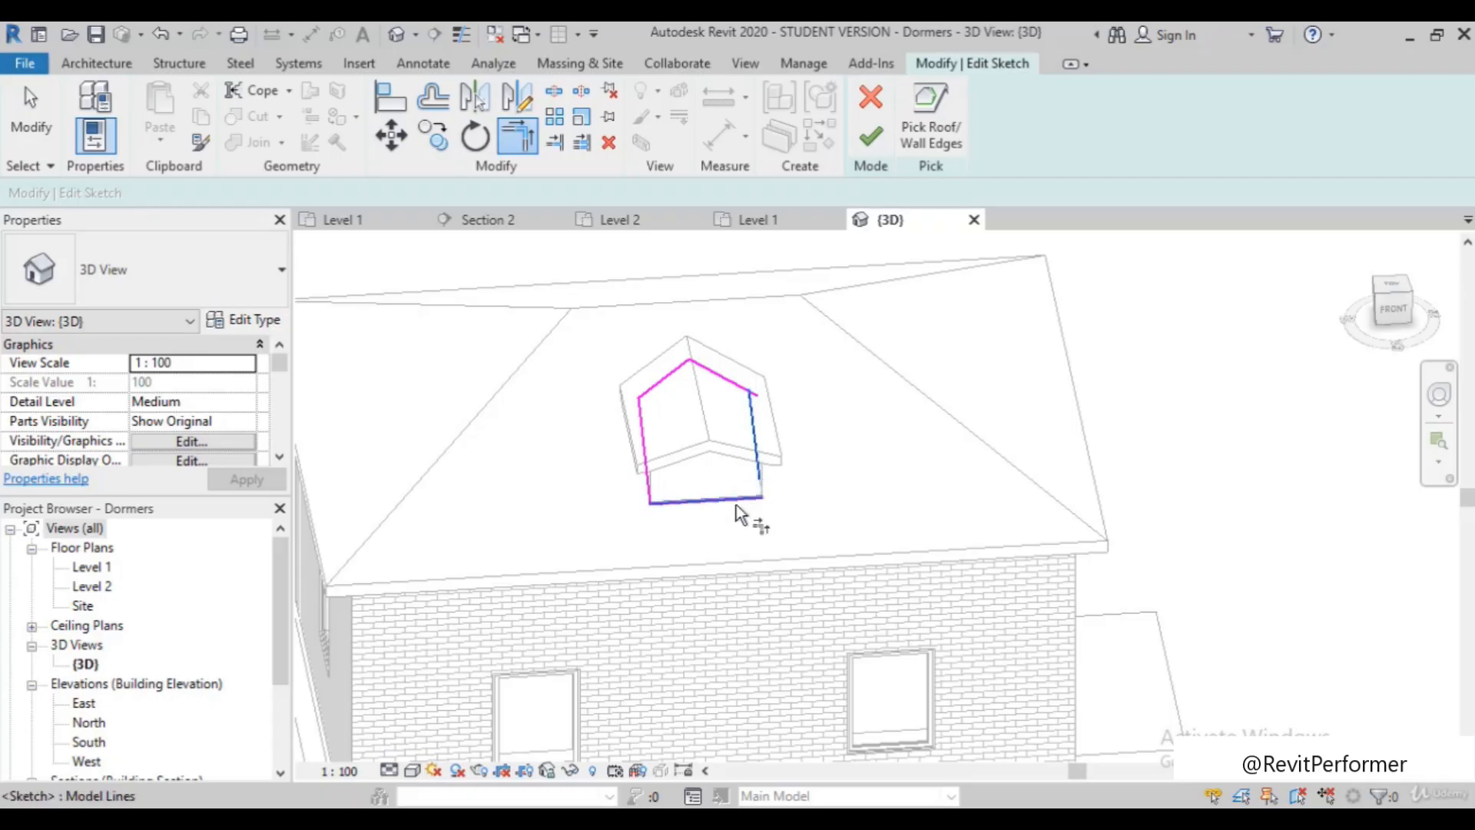
click(736, 501)
click(749, 413)
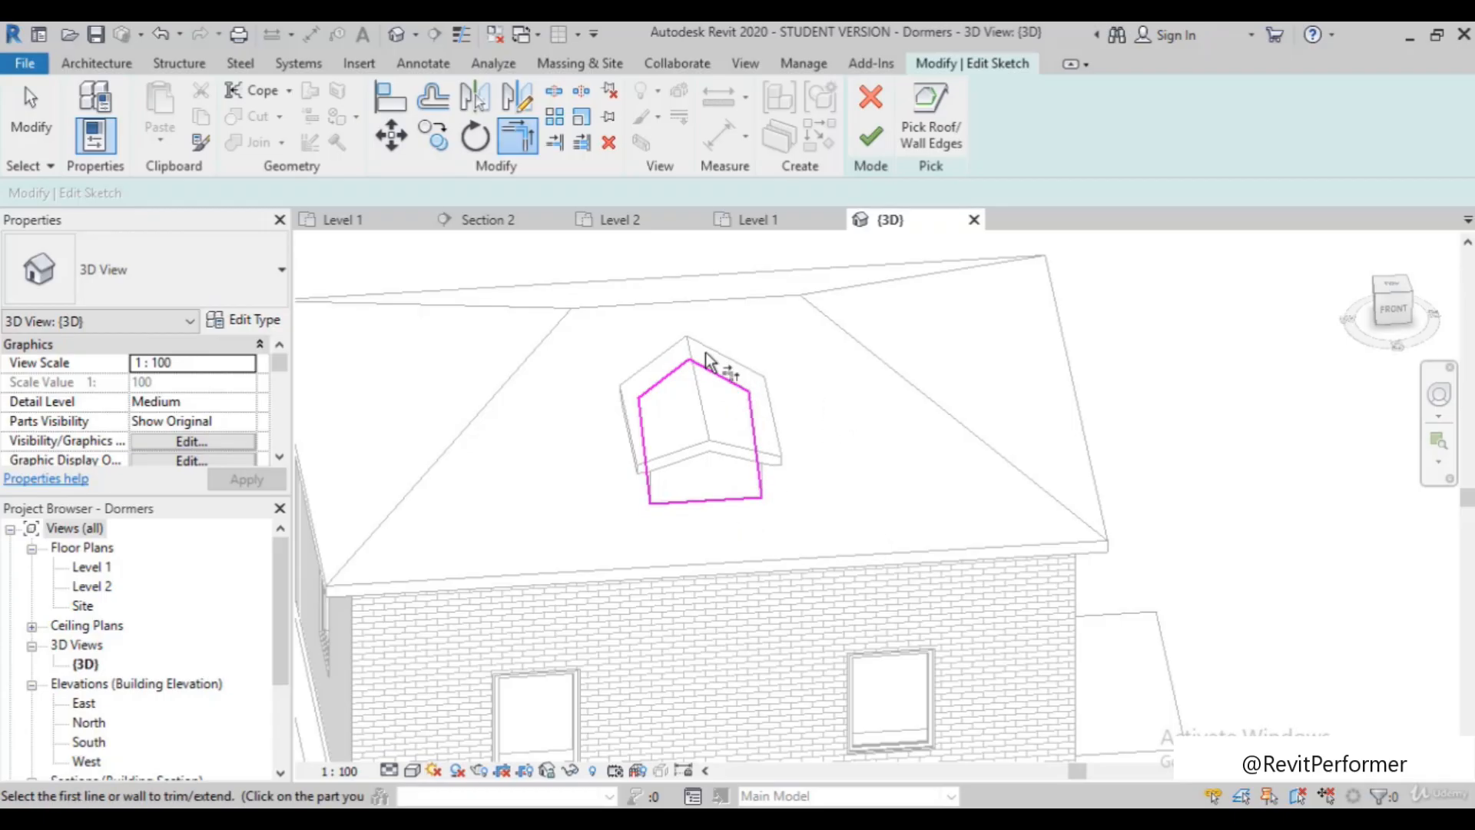
scroll(708, 361, up, 3)
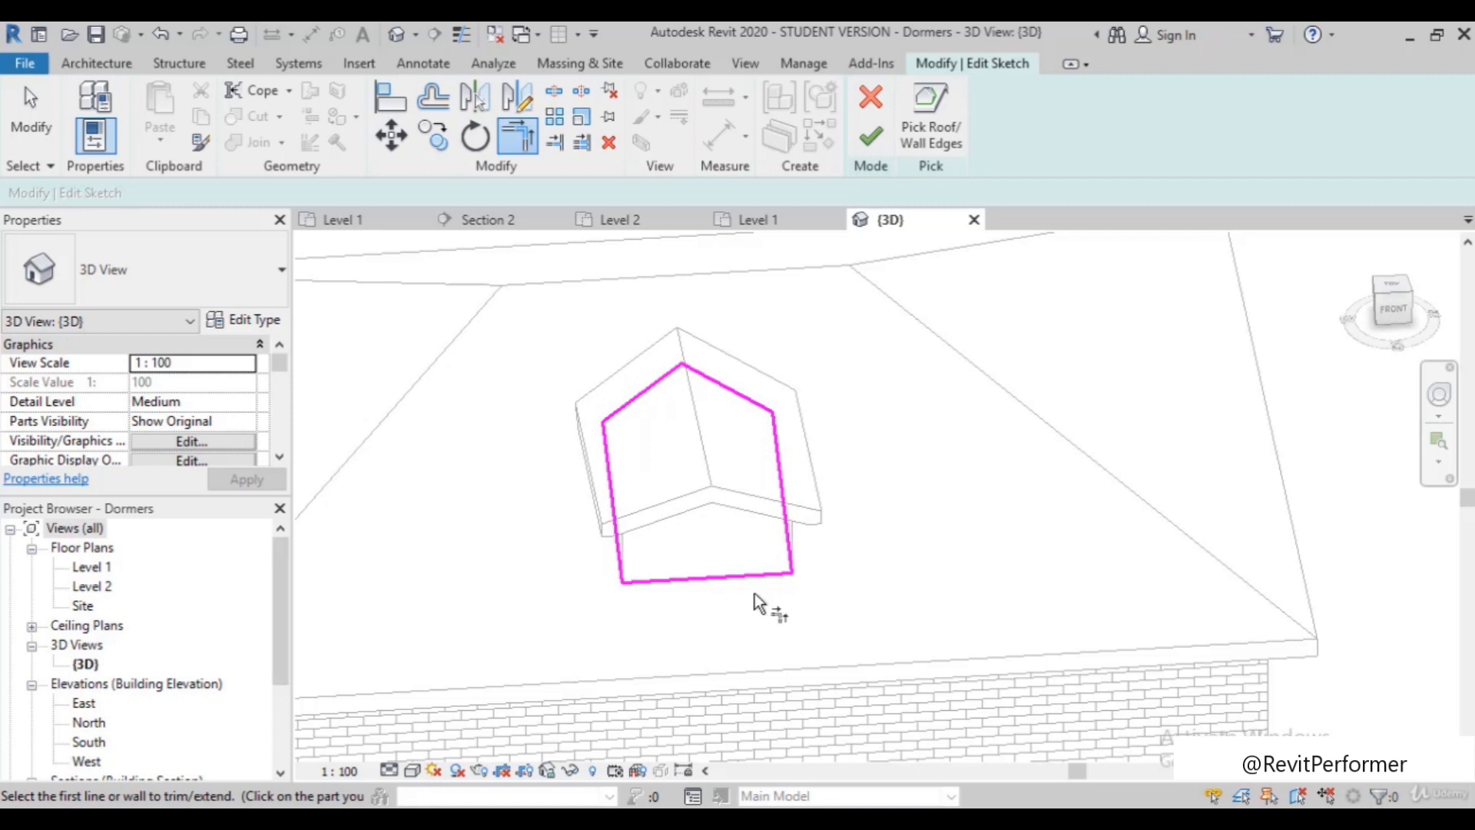
click(872, 140)
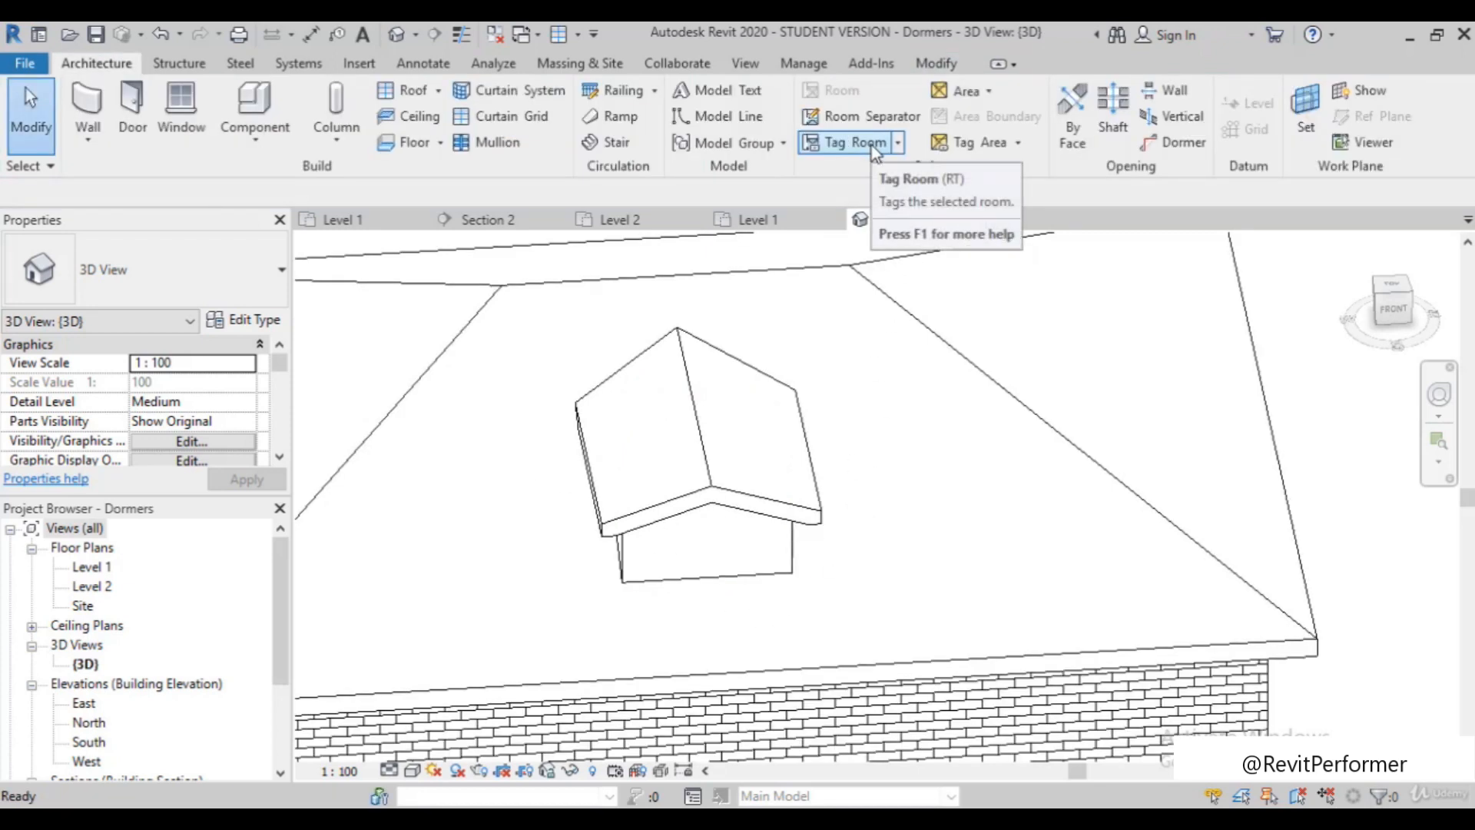
Select all of the dormer's roof and wall elements and temporarily hide them in the 3D view
scroll(898, 547, down, 3)
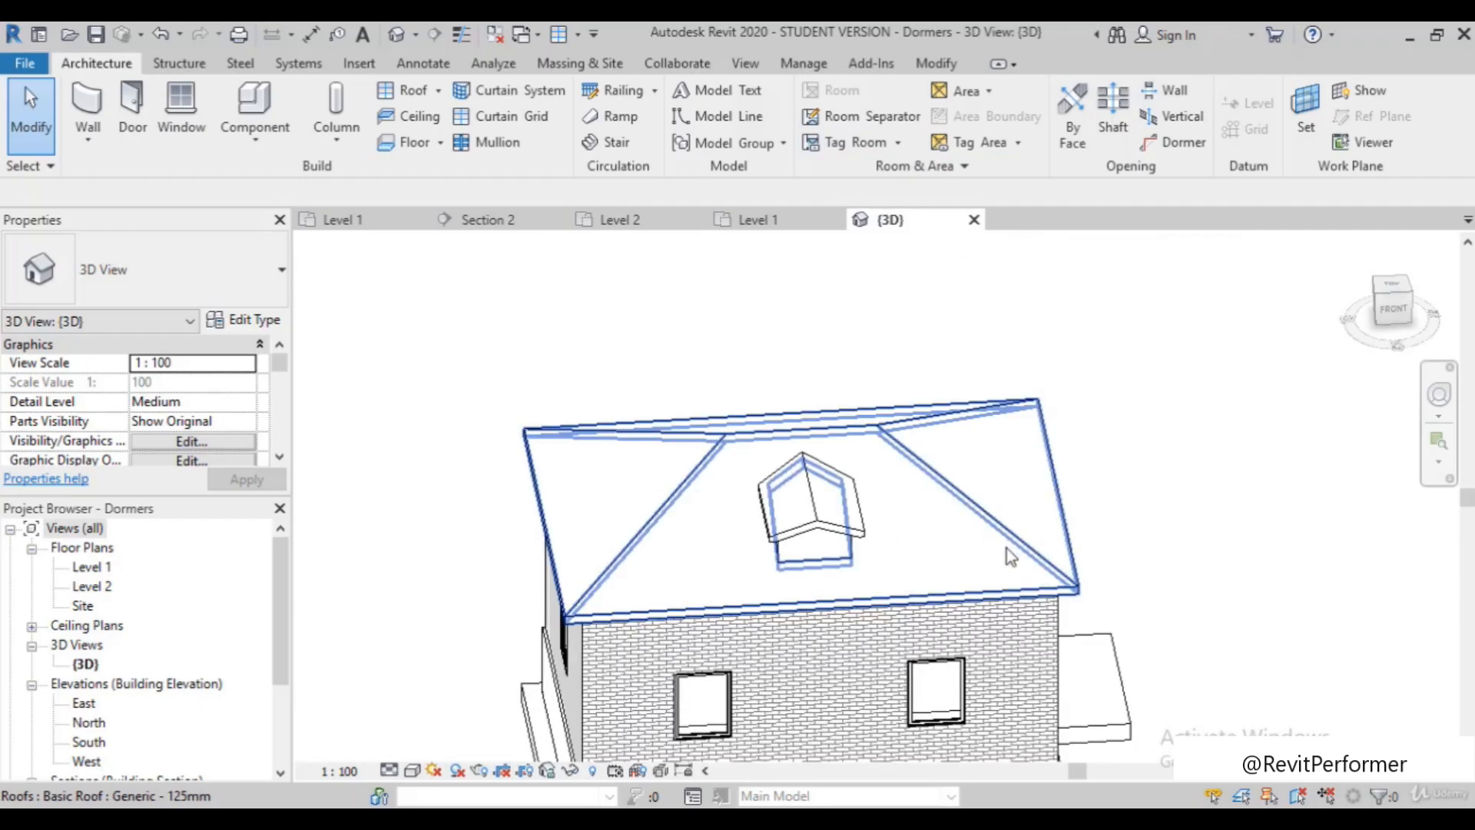
shift+middle_drag(897, 547, 860, 530)
scroll(777, 484, up, 3)
scroll(778, 484, down, 4)
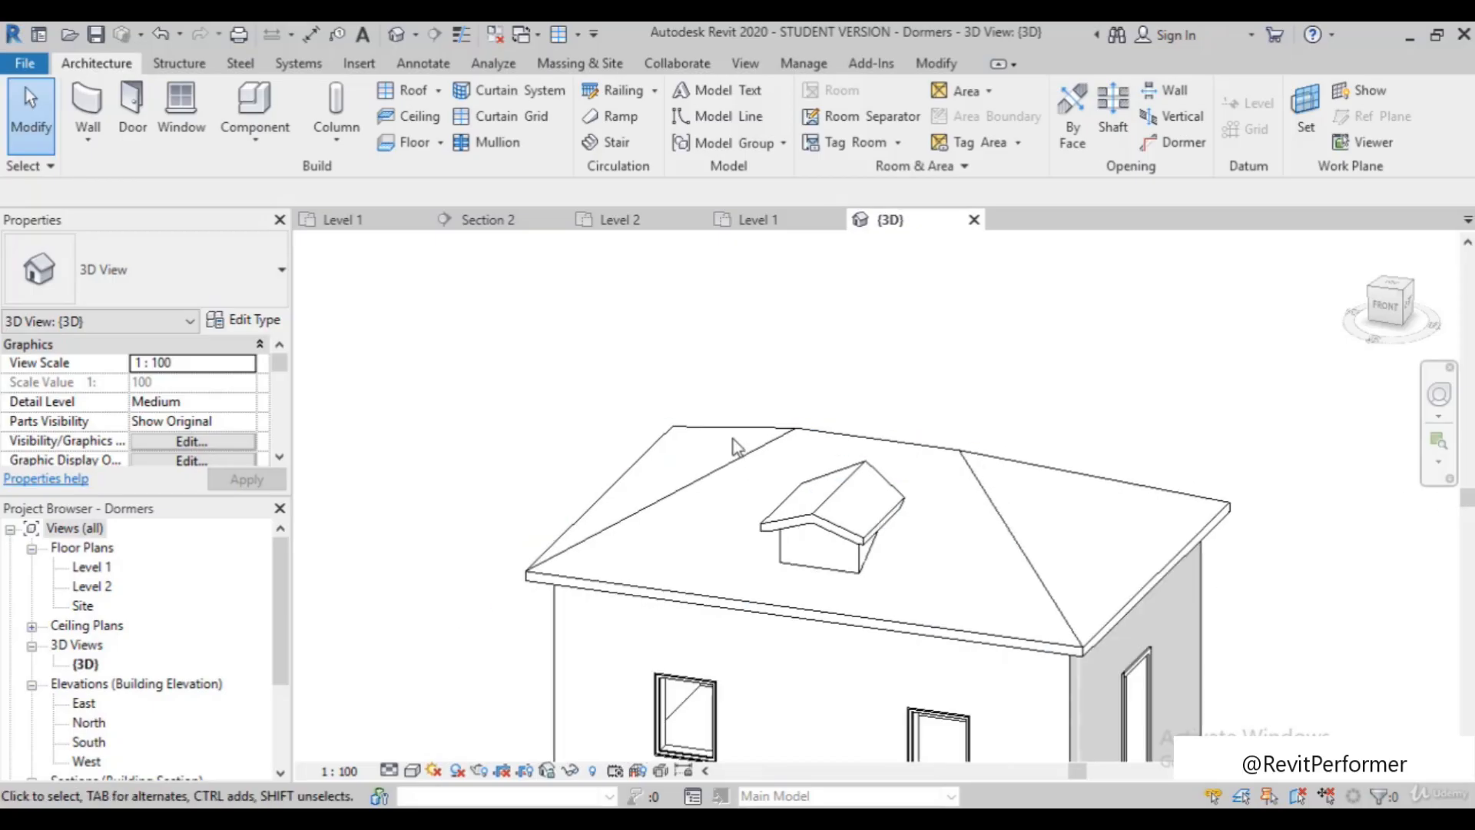
scroll(791, 496, up, 2)
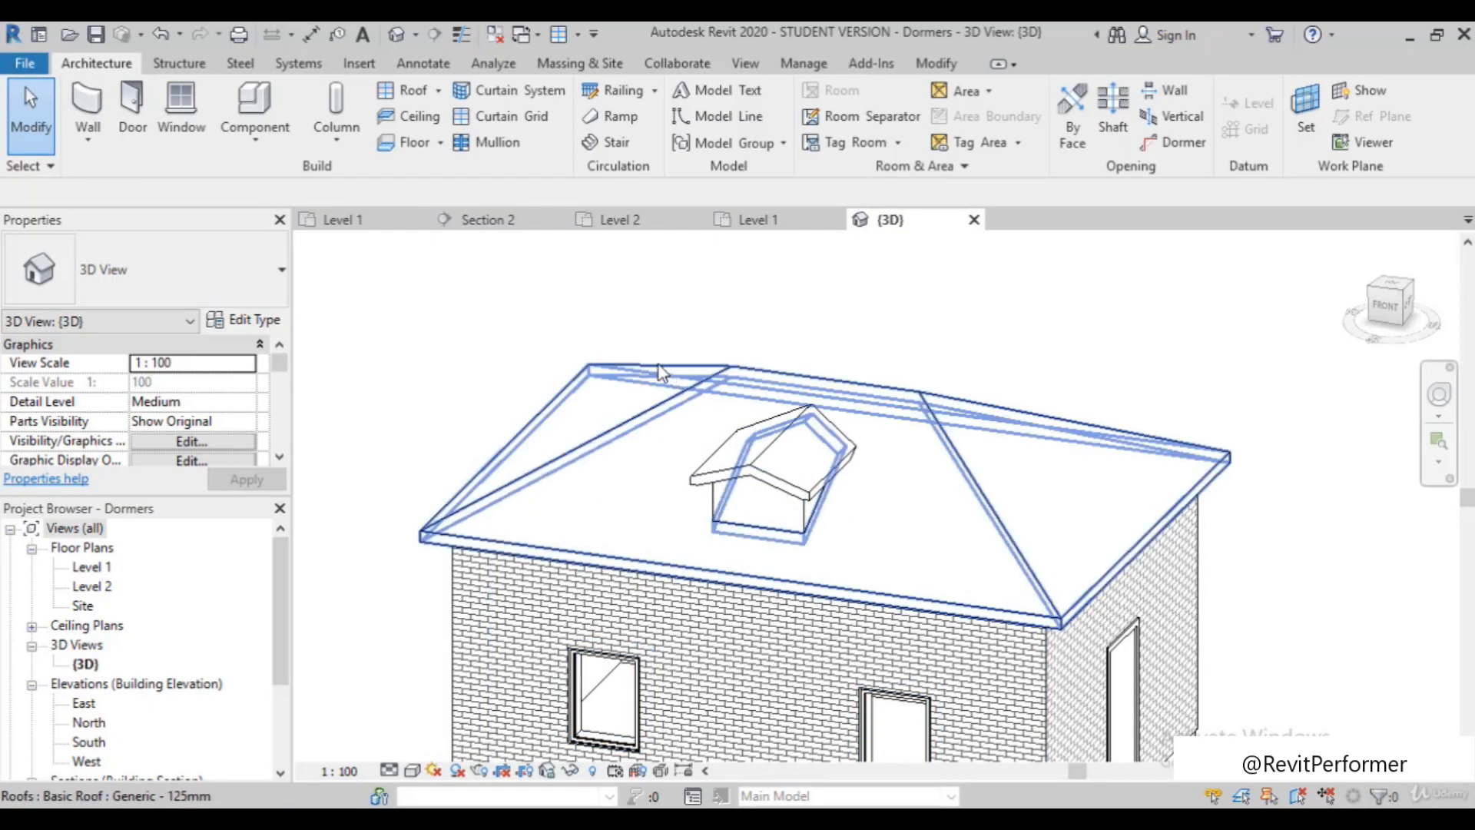
drag(543, 325, 603, 391)
drag(981, 689, 913, 599)
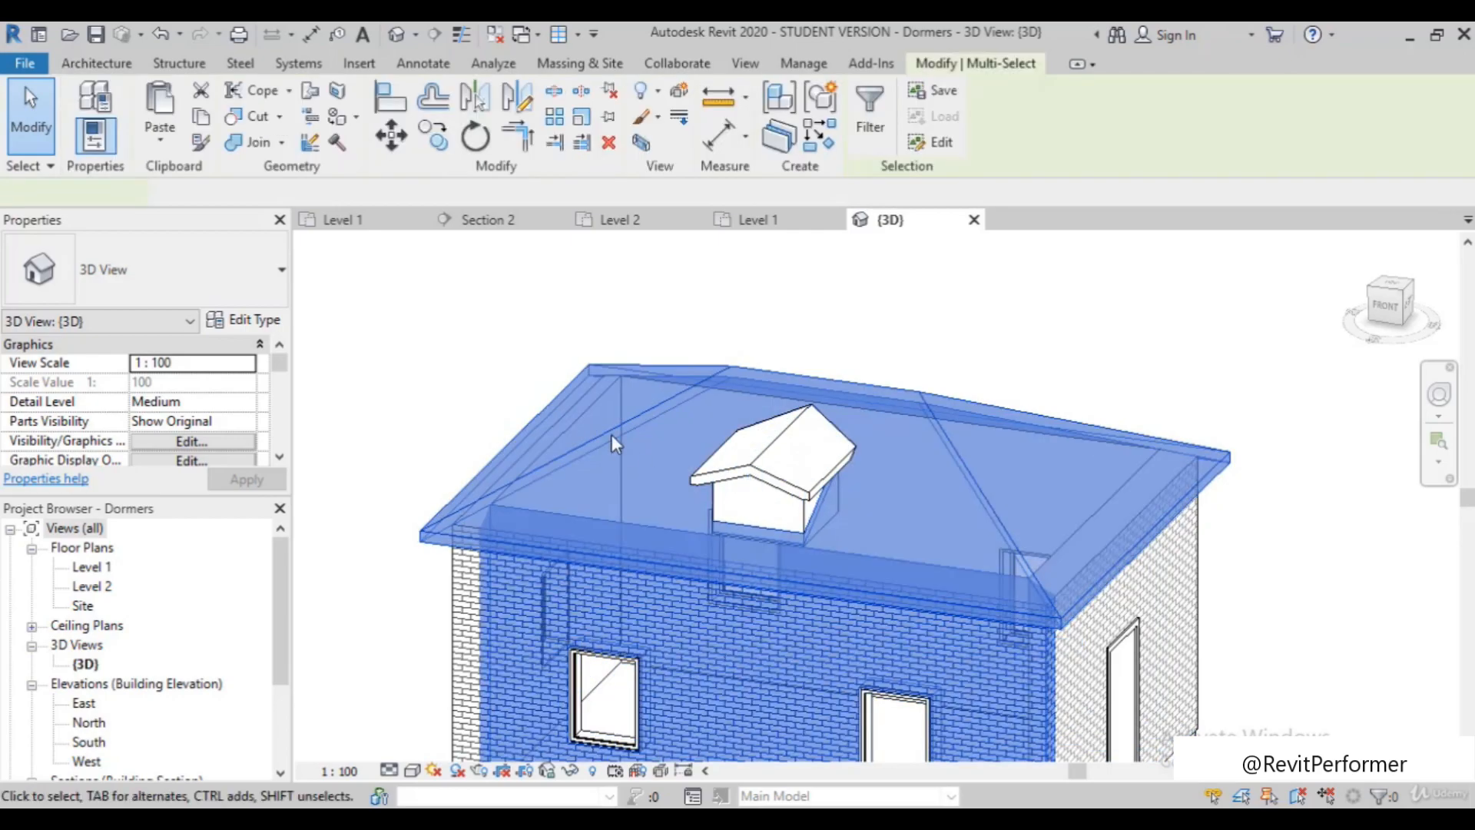
drag(471, 265, 1089, 715)
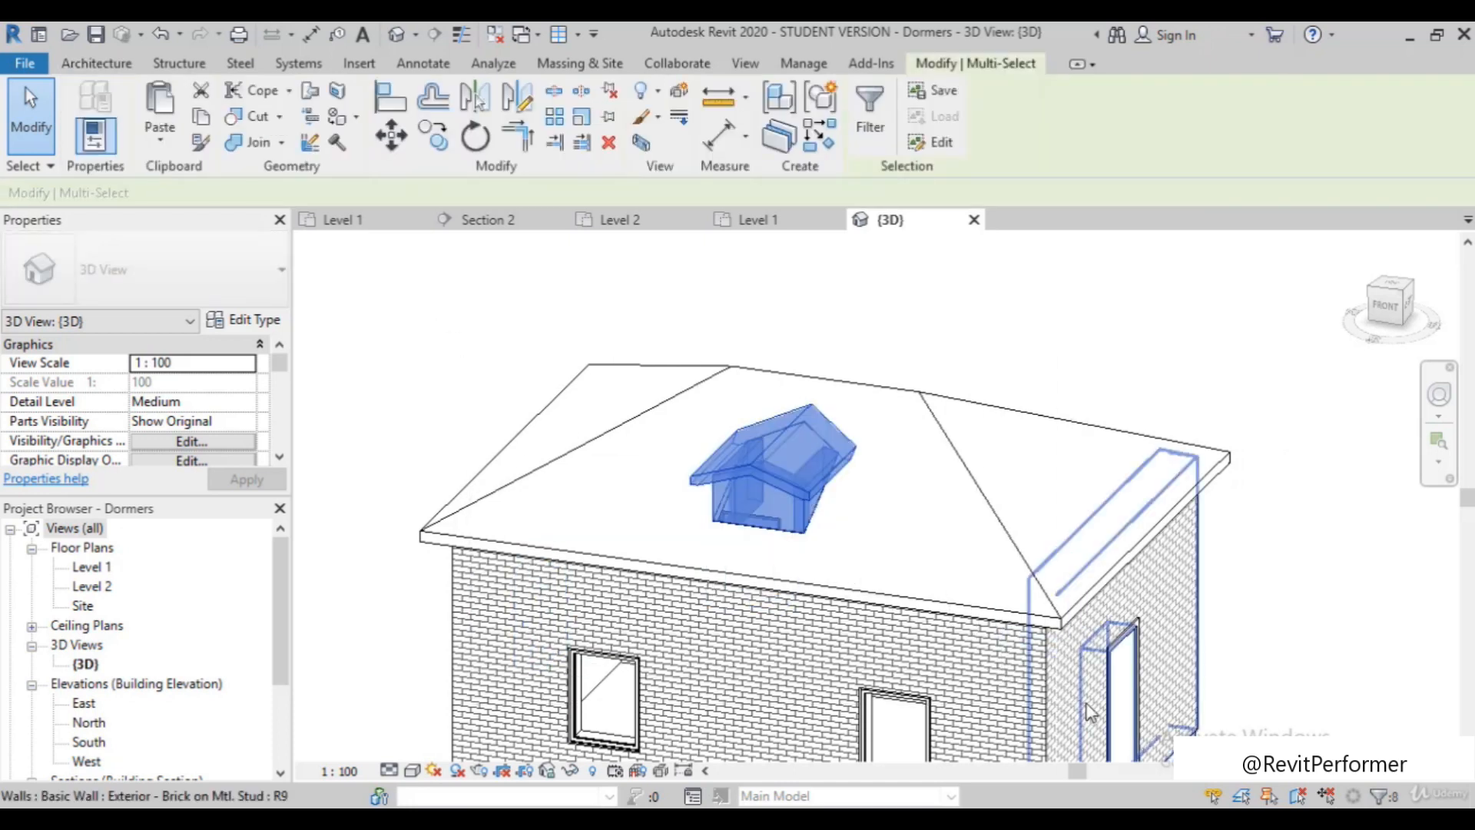
scroll(739, 503, up, 2)
scroll(740, 503, down, 2)
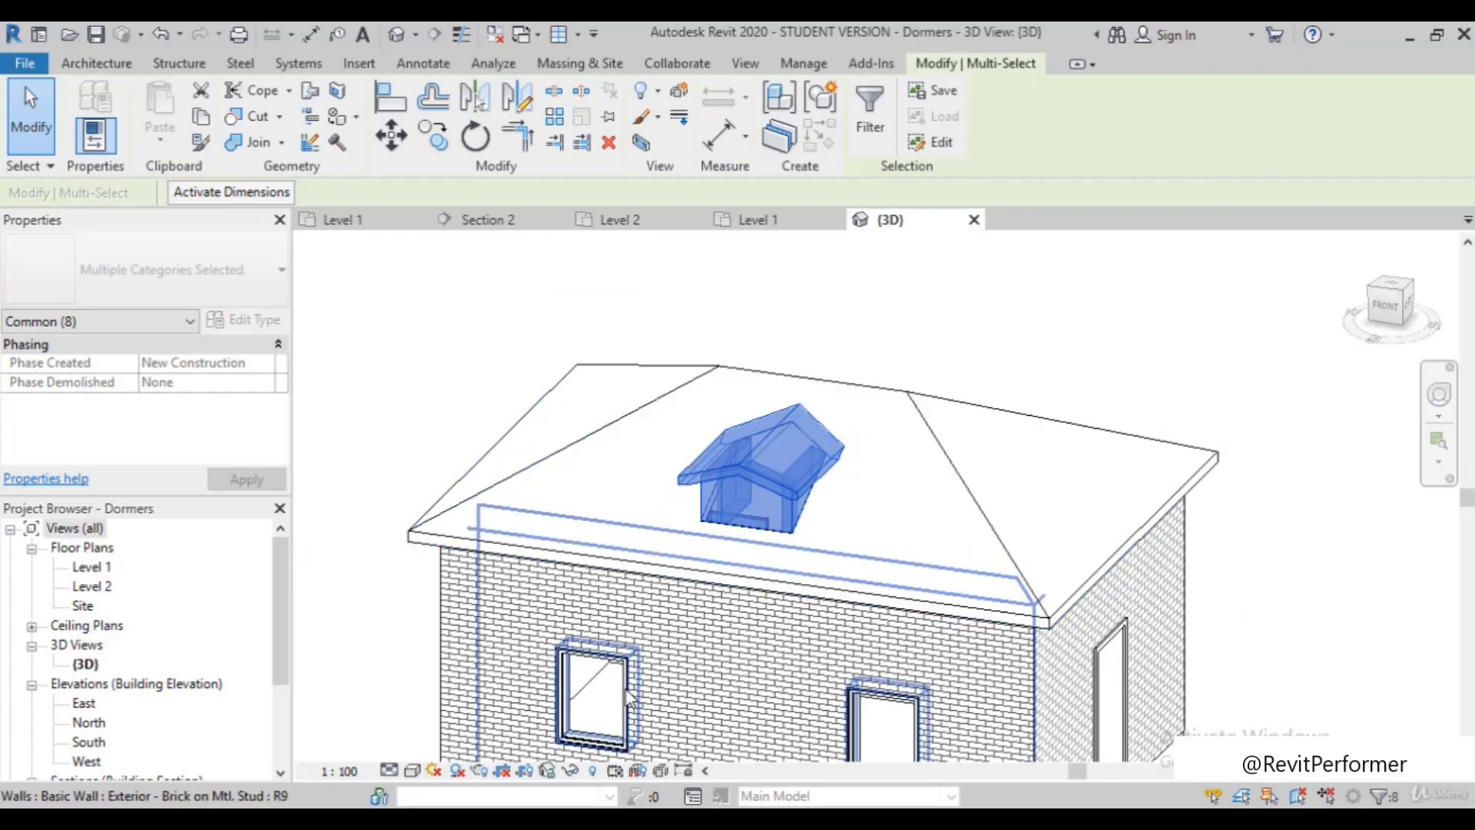
click(574, 776)
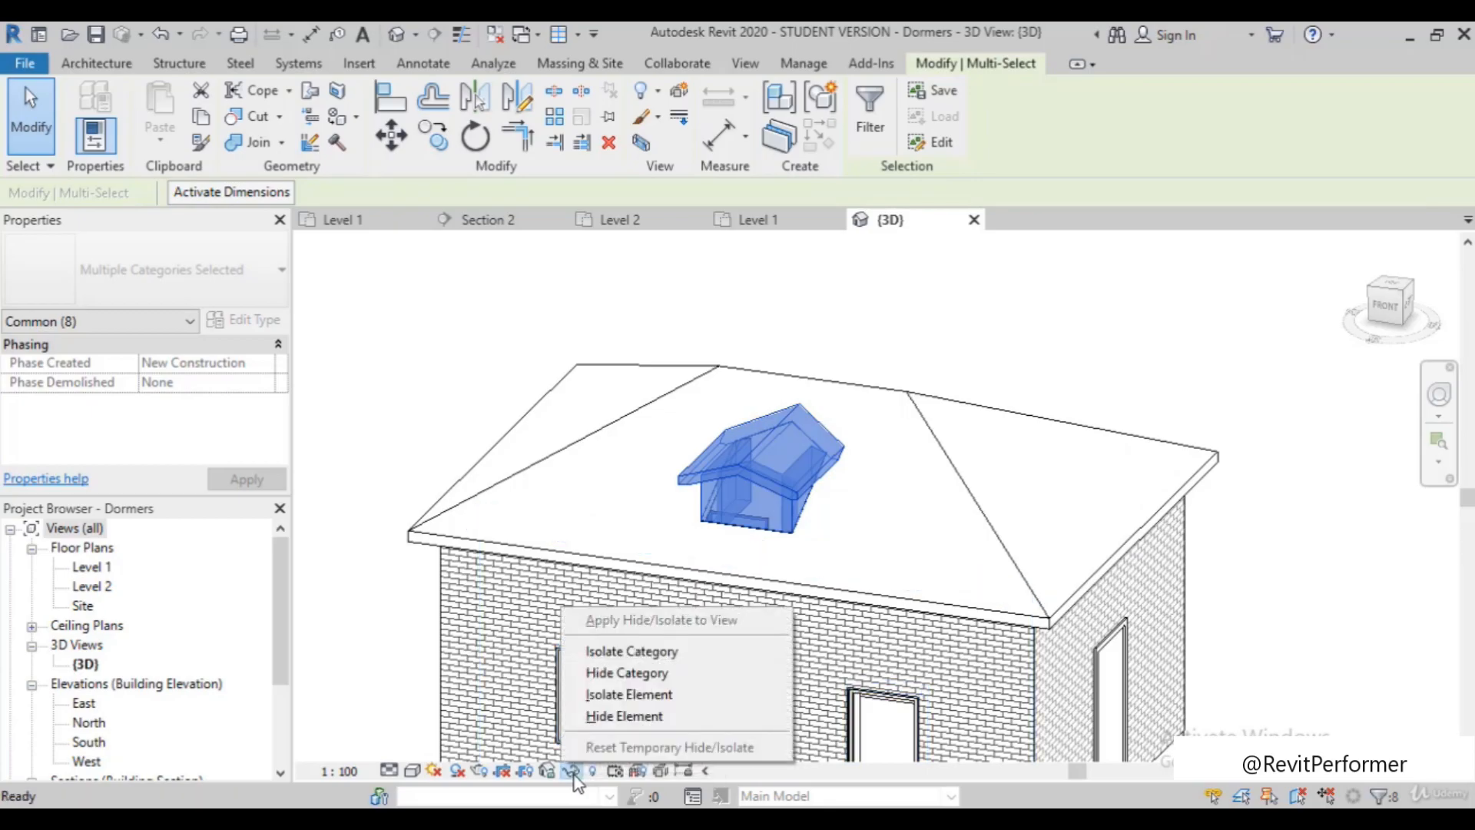
click(633, 721)
Examine the dormer opening cut through the main roof, and restore the temporarily hidden dormer elements
scroll(691, 592, up, 4)
shift+middle_drag(759, 615, 845, 634)
scroll(847, 634, up, 3)
scroll(848, 634, down, 3)
scroll(848, 634, up, 2)
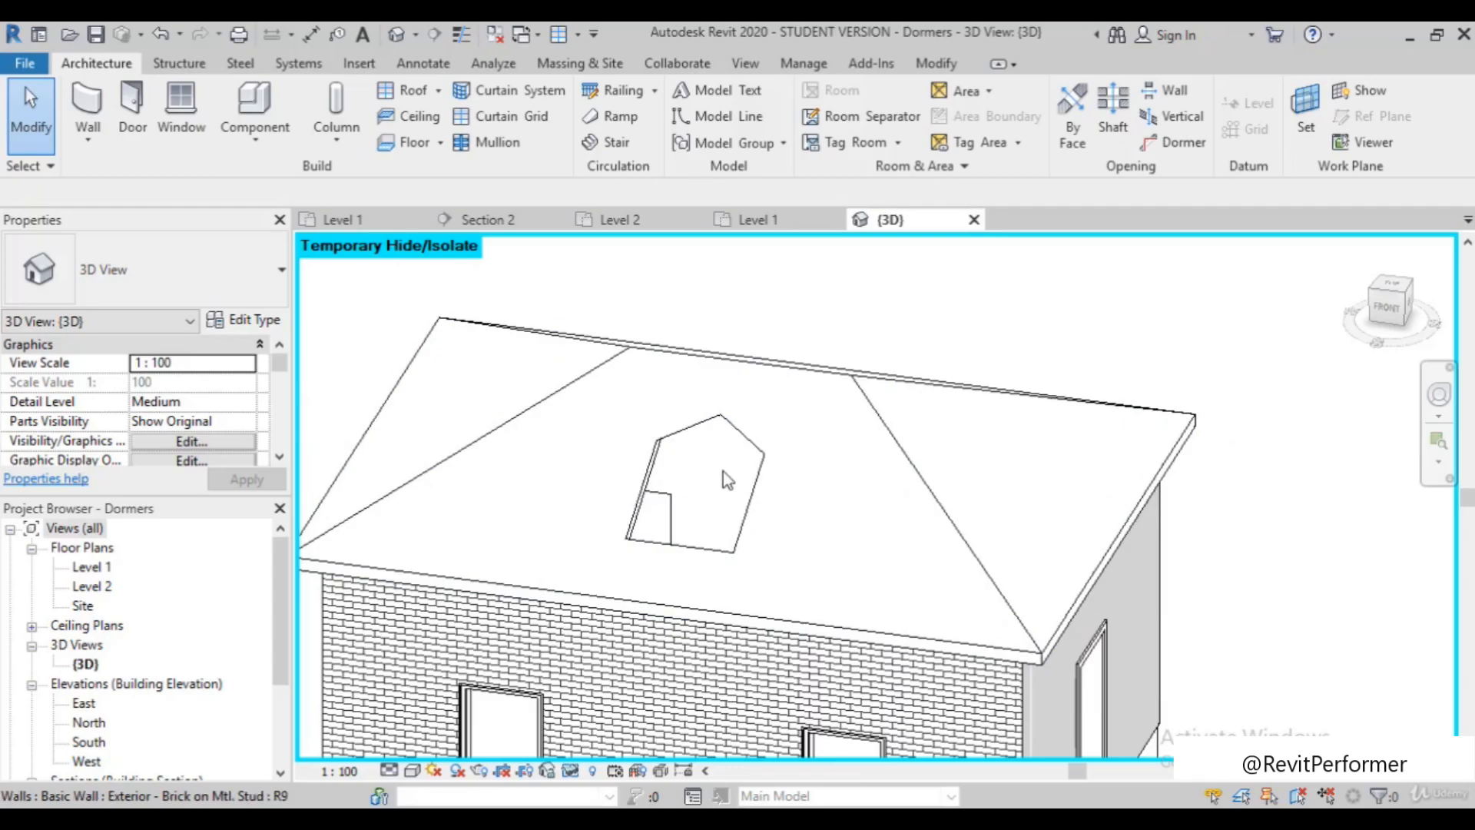
scroll(660, 541, down, 1)
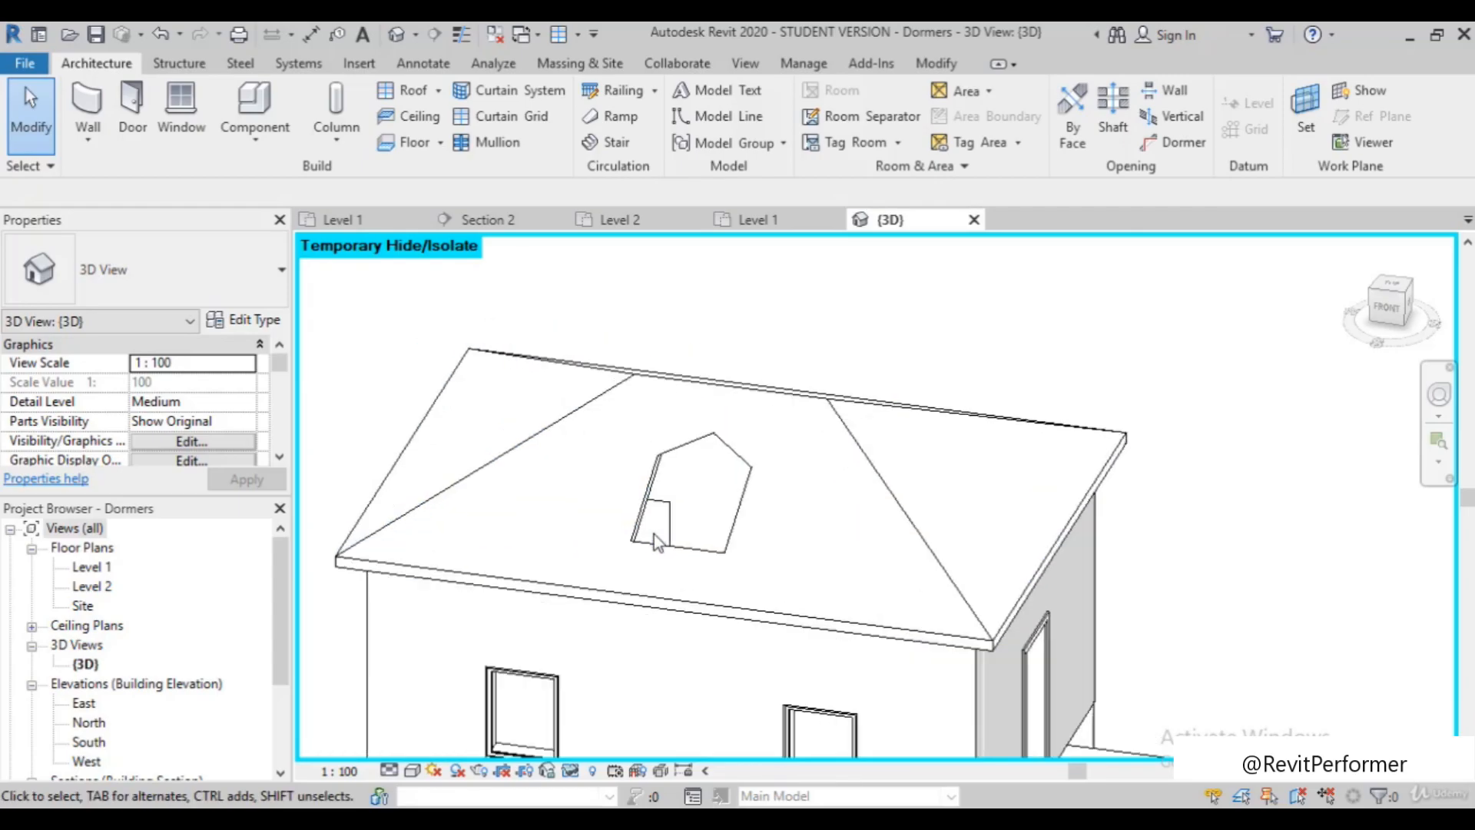
scroll(654, 533, down, 1)
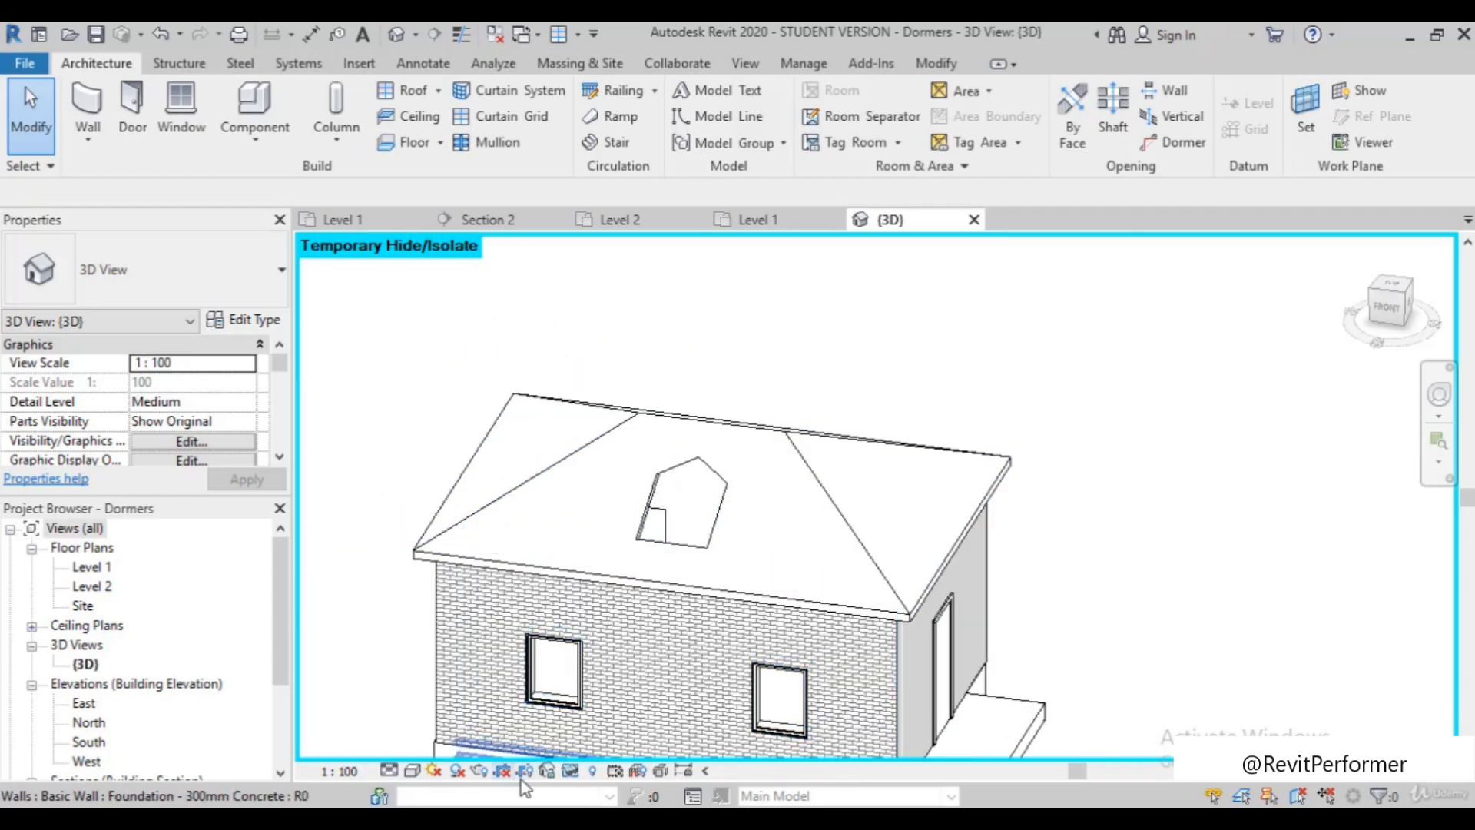
click(571, 771)
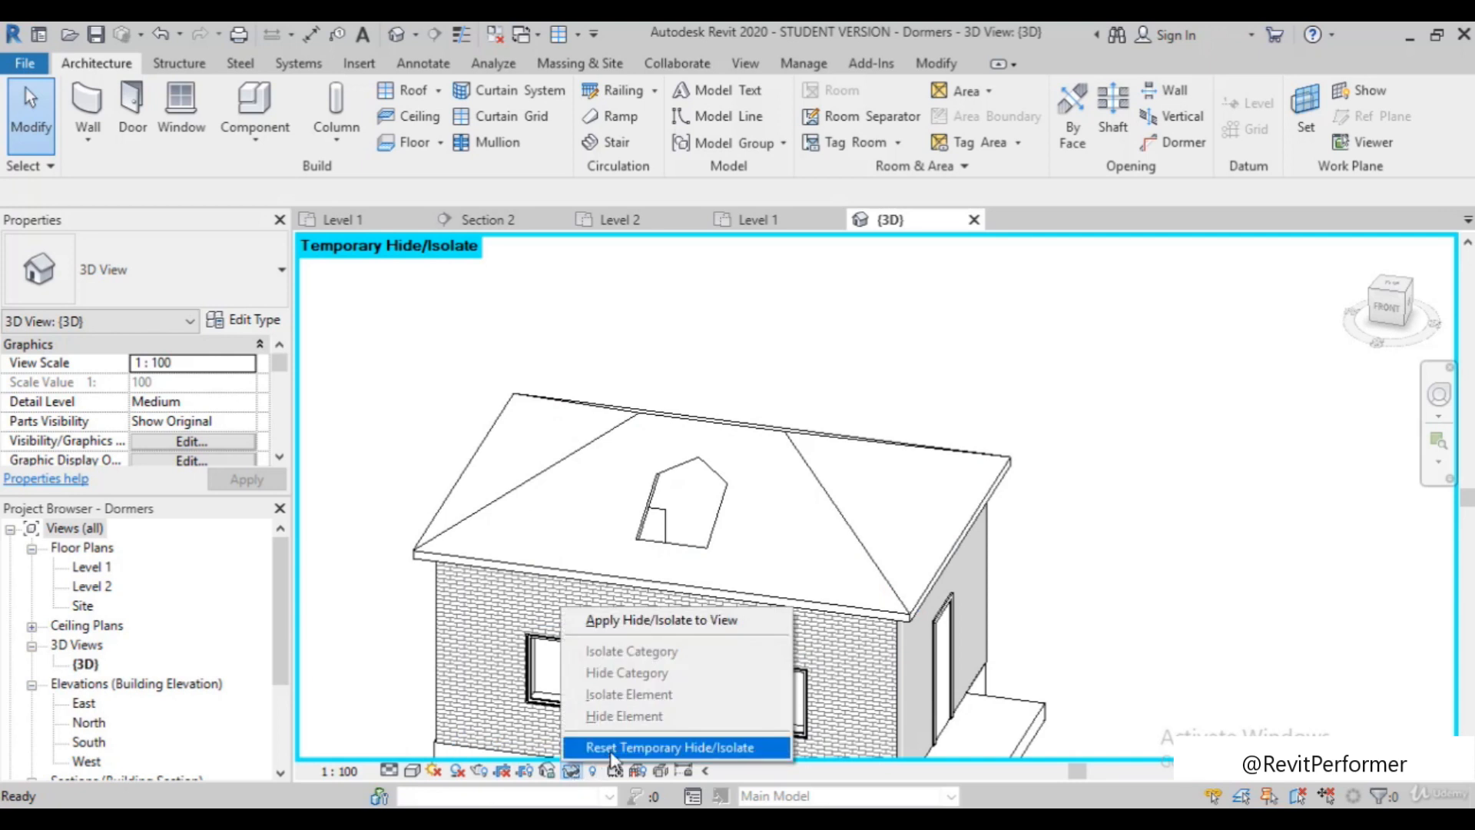
click(610, 748)
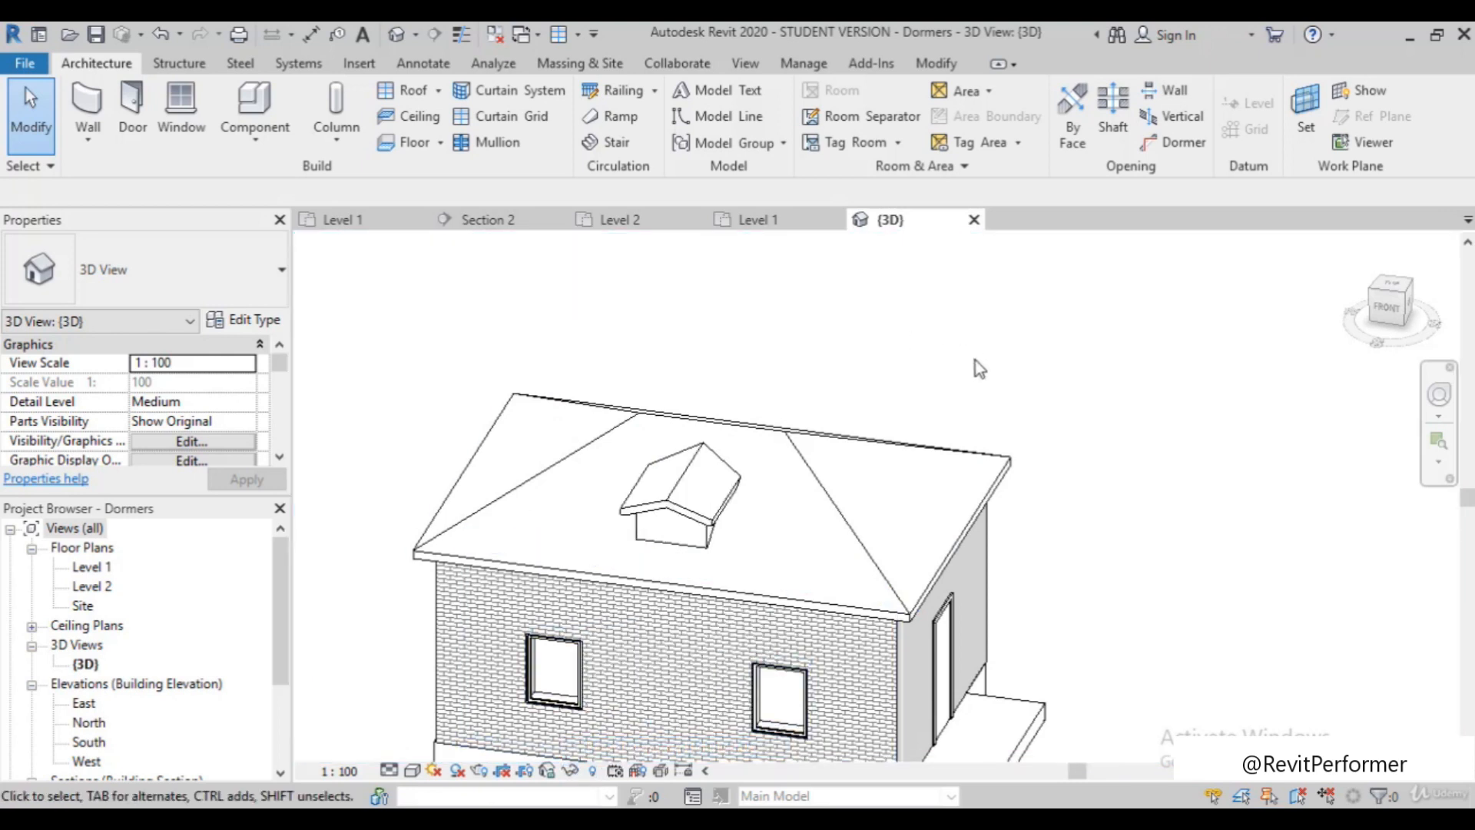
scroll(963, 435, down, 4)
shift+middle_drag(1071, 529, 1033, 550)
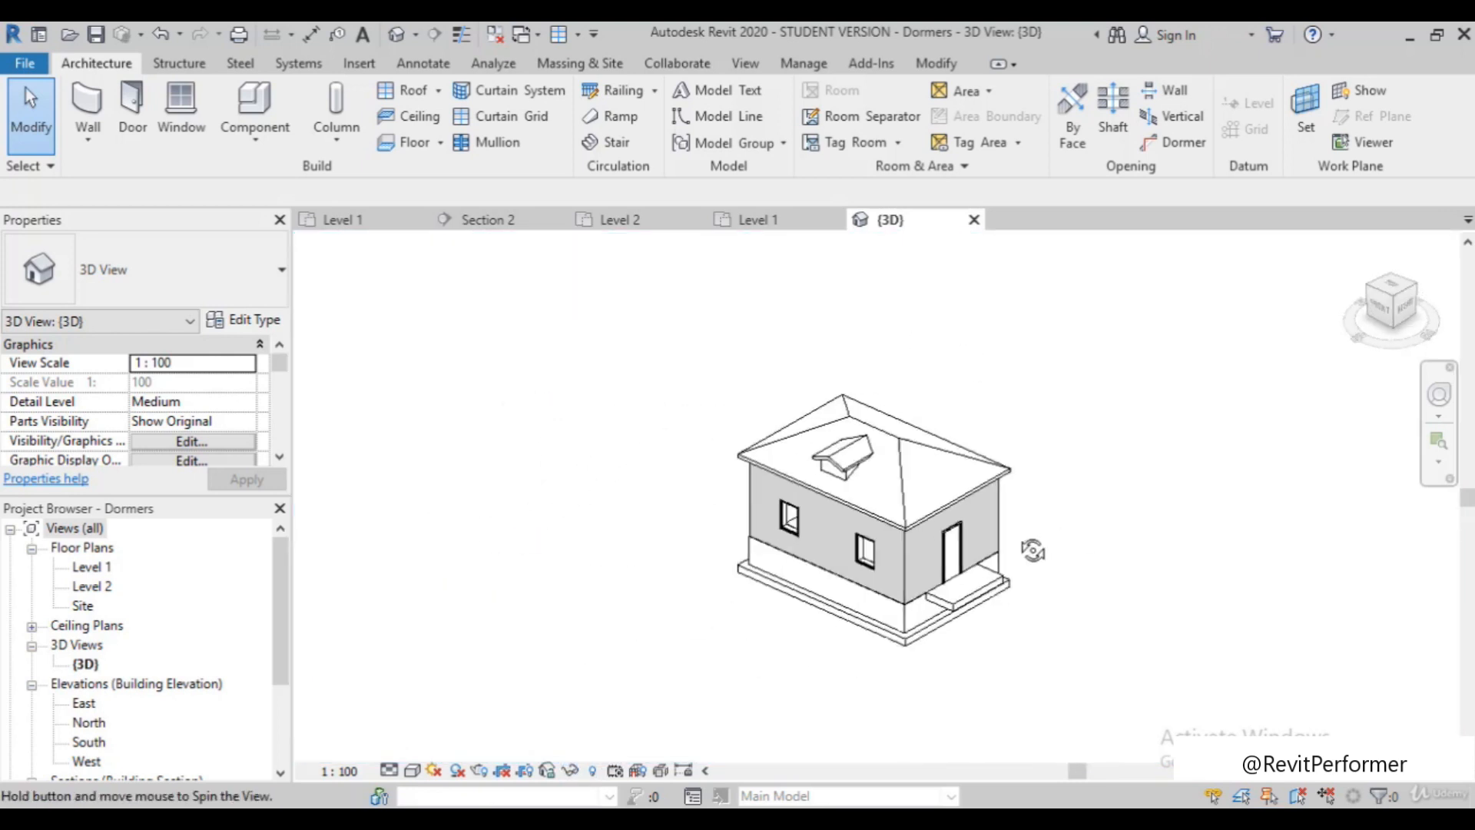
scroll(883, 473, up, 3)
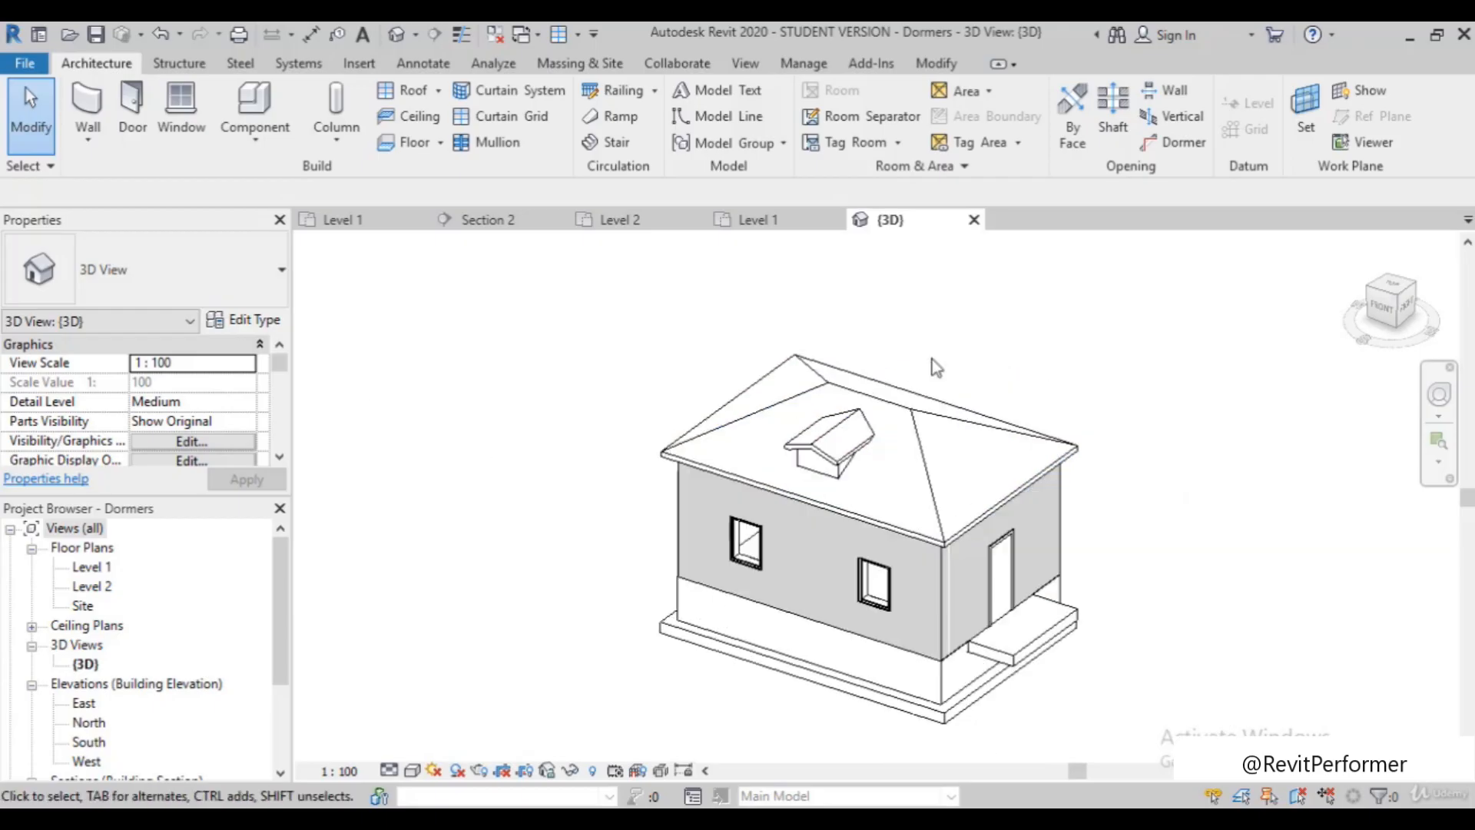
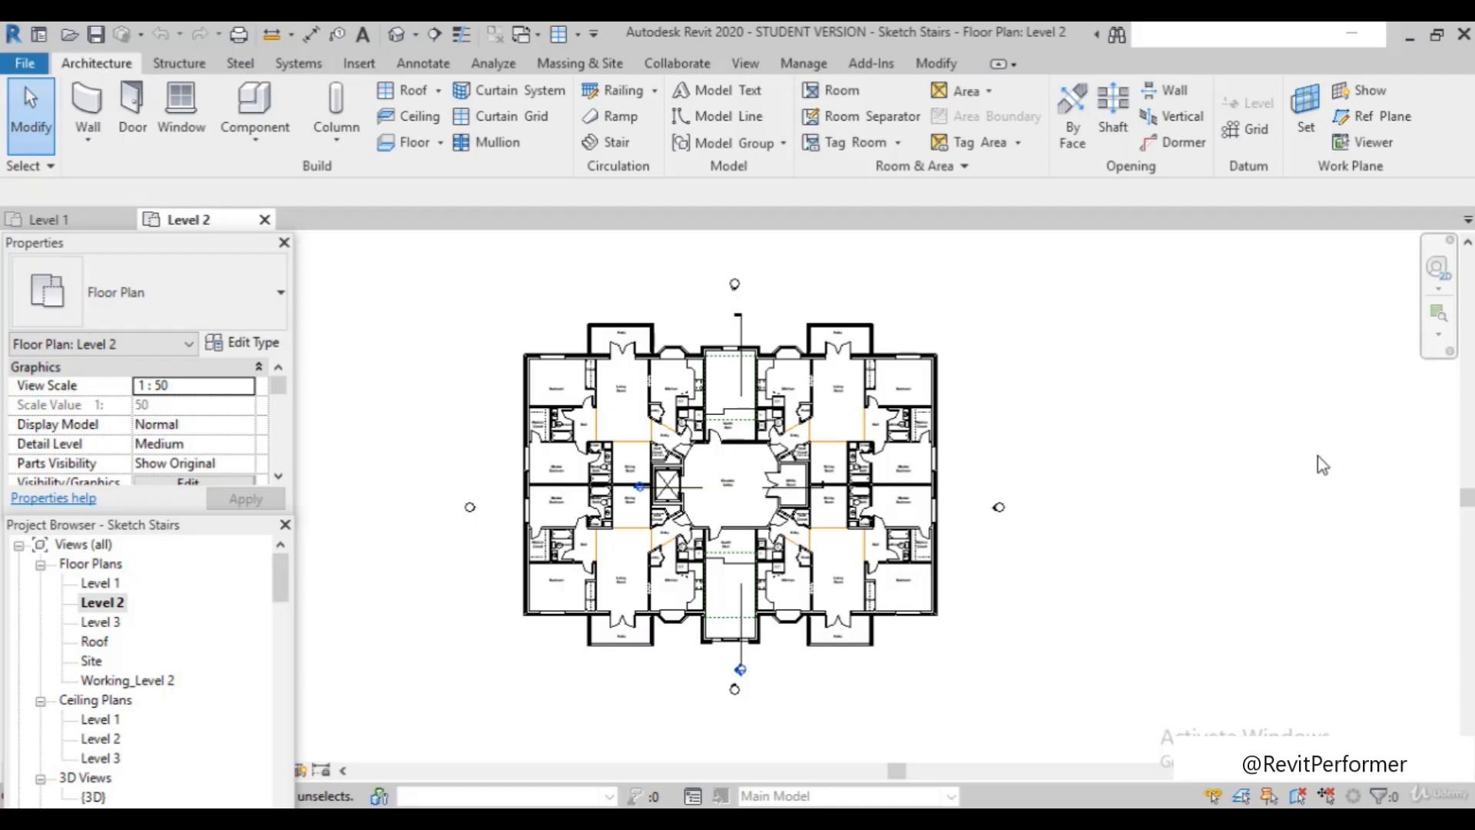
Open the Level 3 floor plan in the Sketch Stairs project
scroll(901, 479, up, 1)
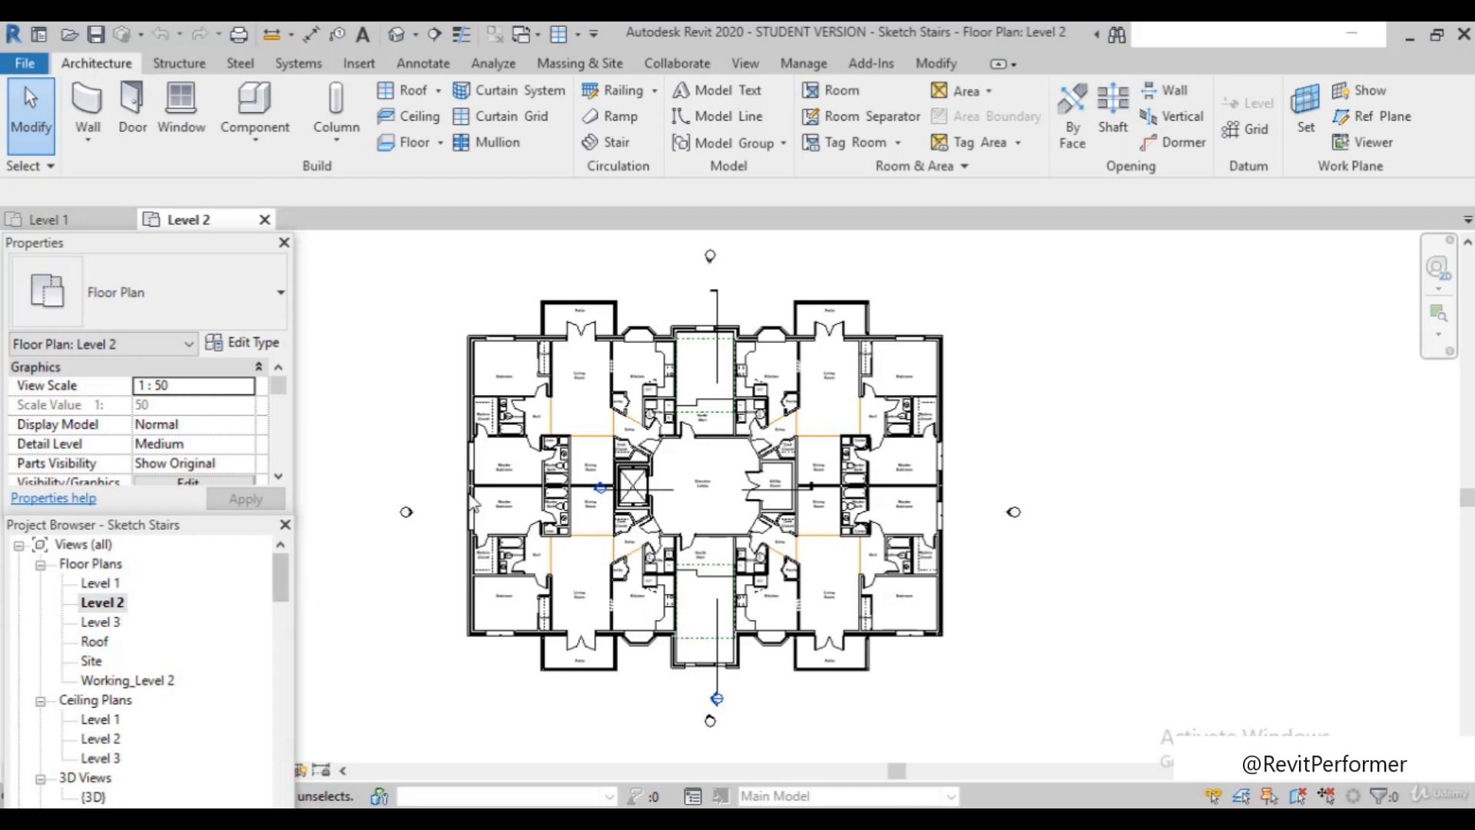
double_click(115, 622)
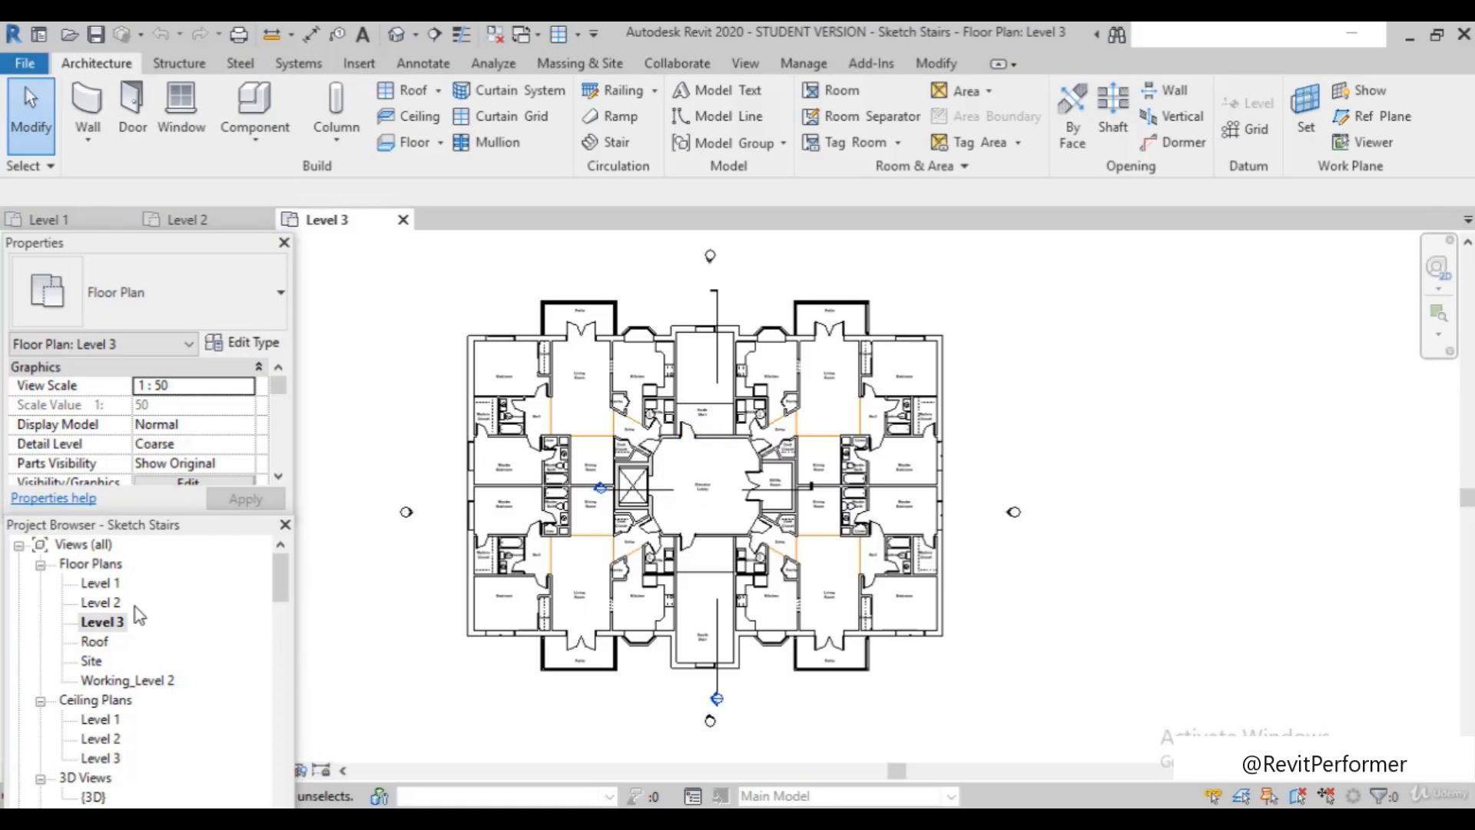
Open the Level 2 floor plan and bring the South Stair area into close view
double_click(102, 603)
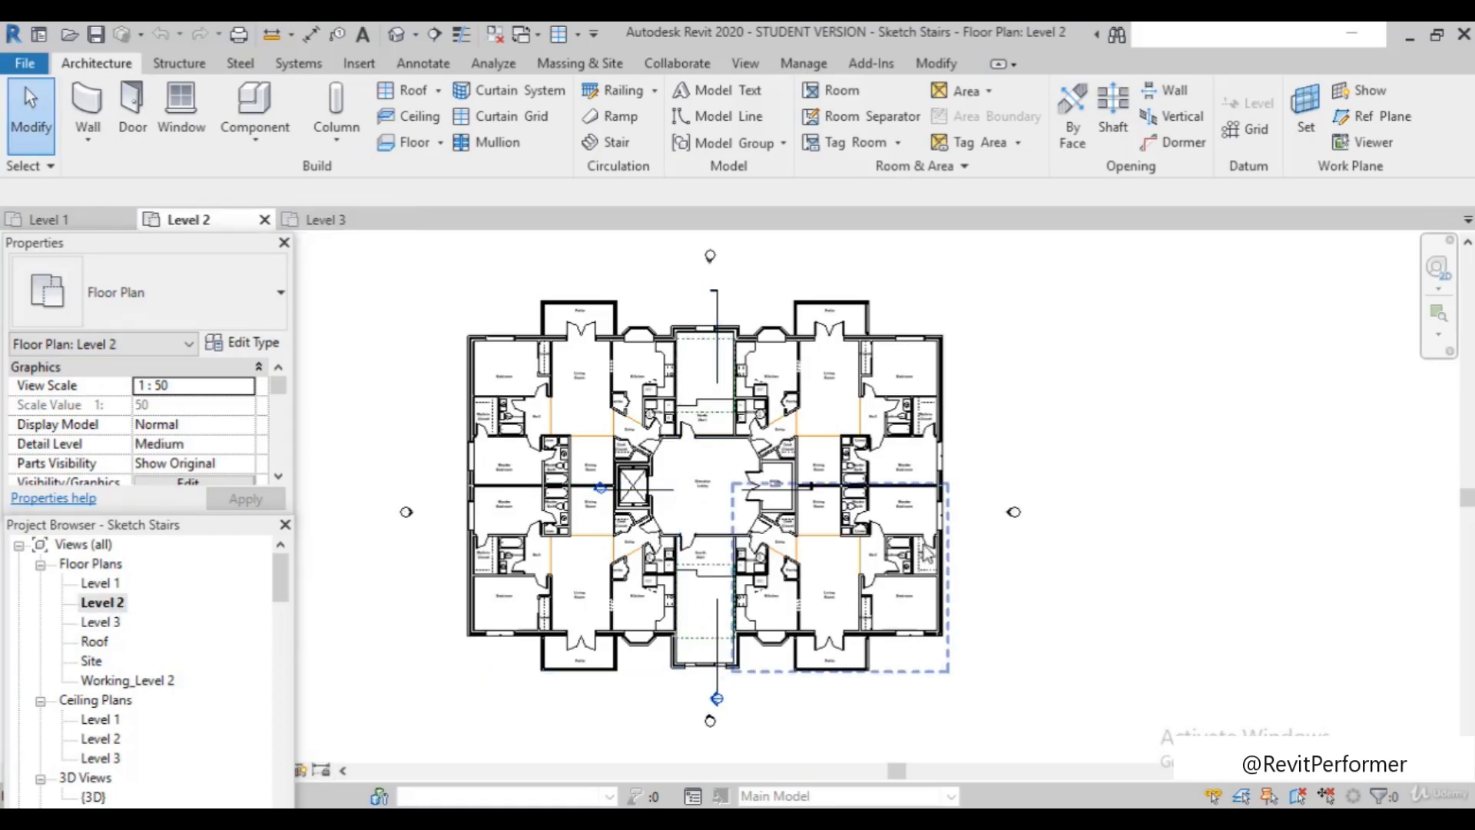
click(1436, 314)
drag(674, 637, 787, 716)
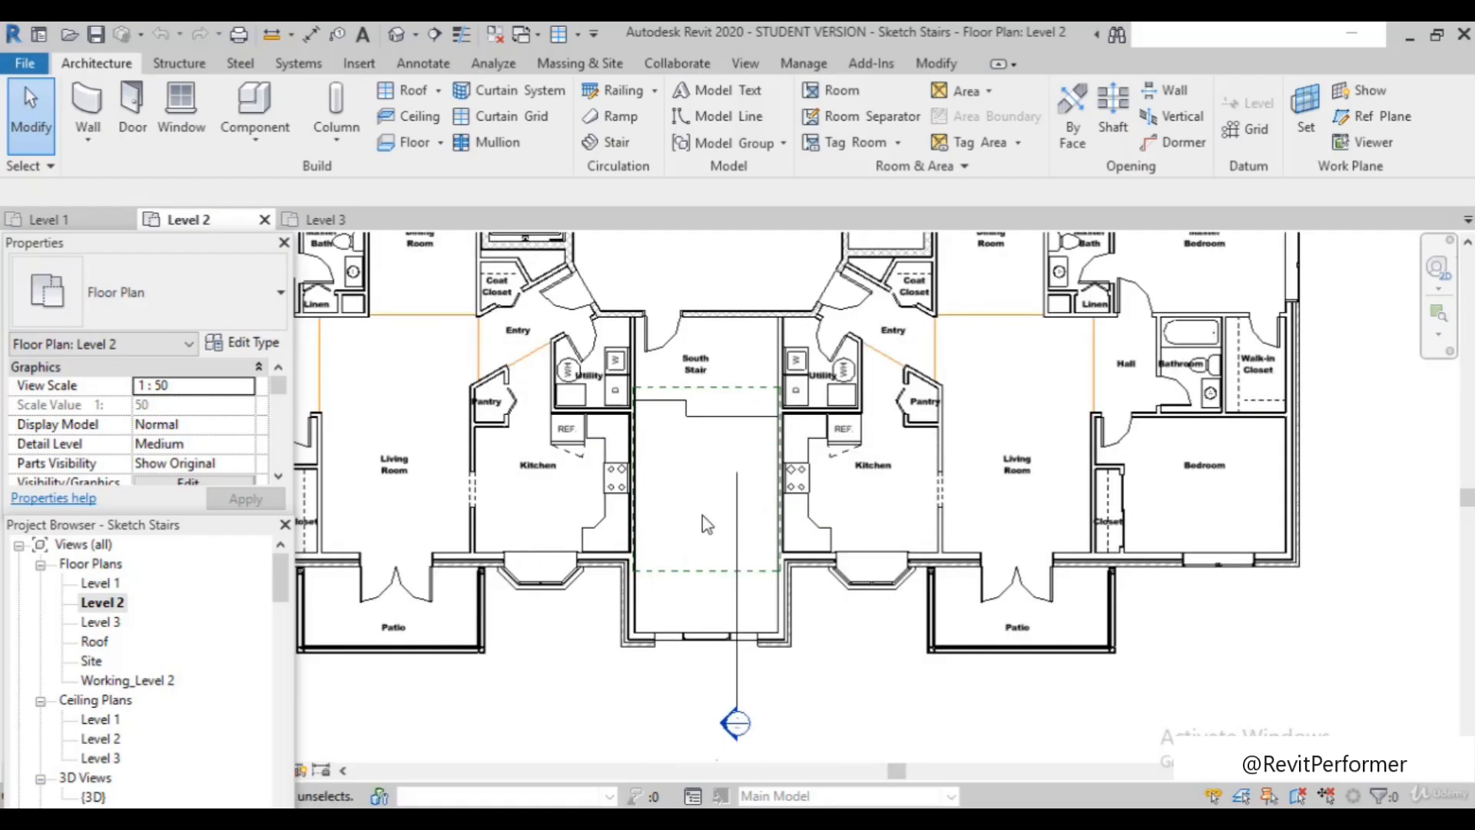
scroll(707, 524, up, 2)
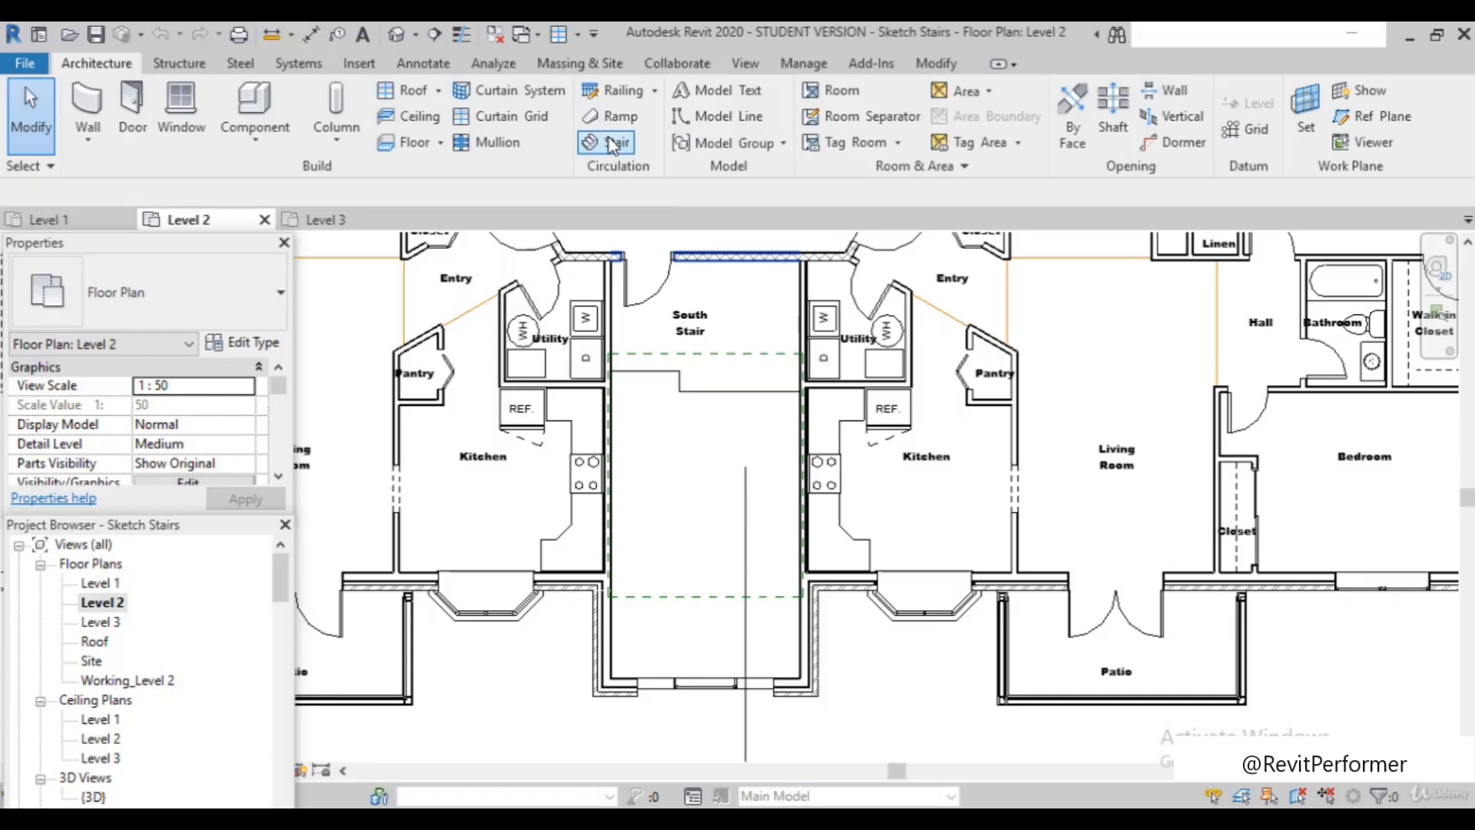
Start a new stair by component and review the available stair types, keeping Assembled Stair 190mm max riser 250mm going
click(612, 143)
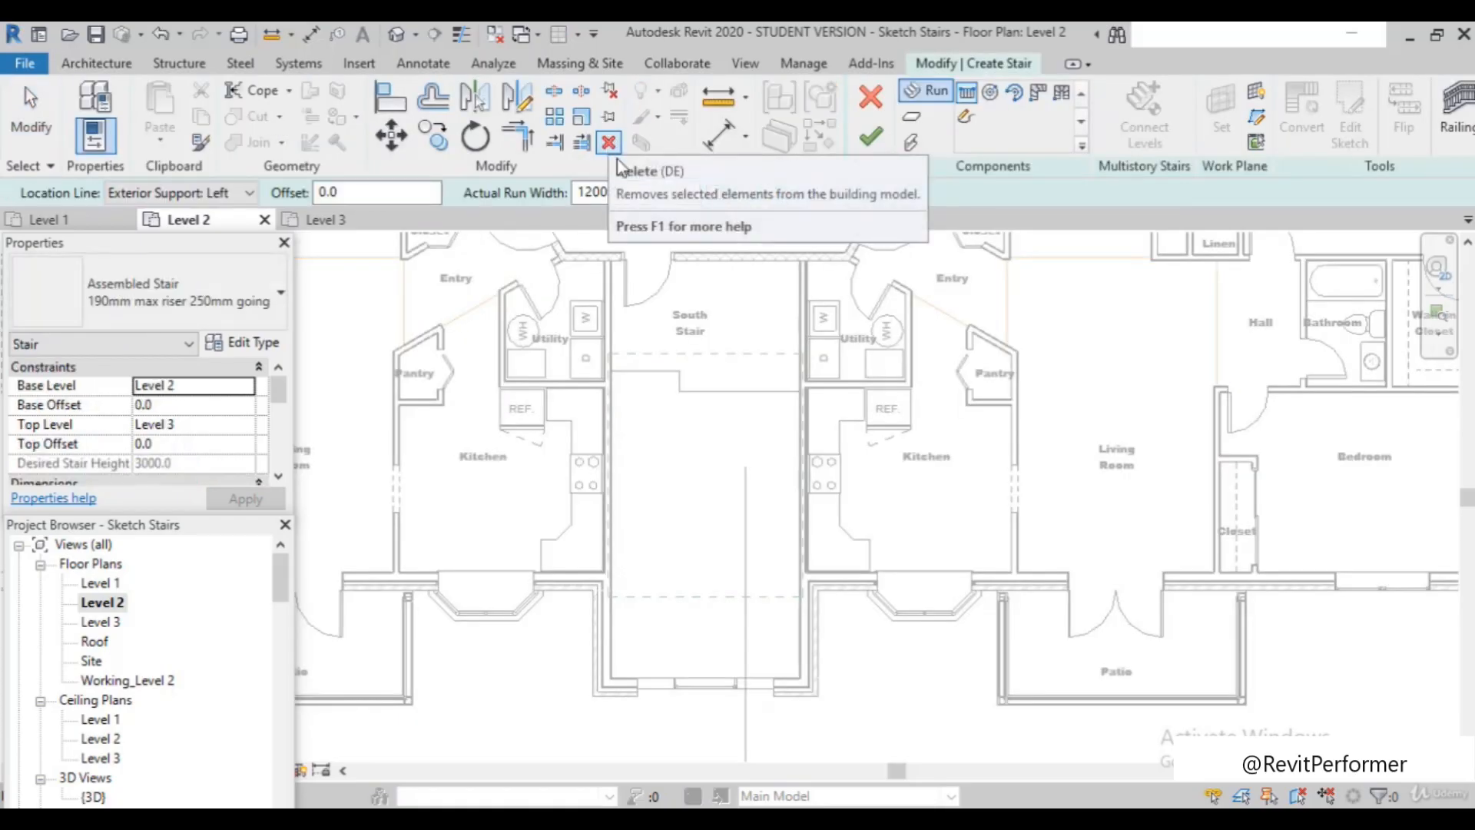
key(Escape)
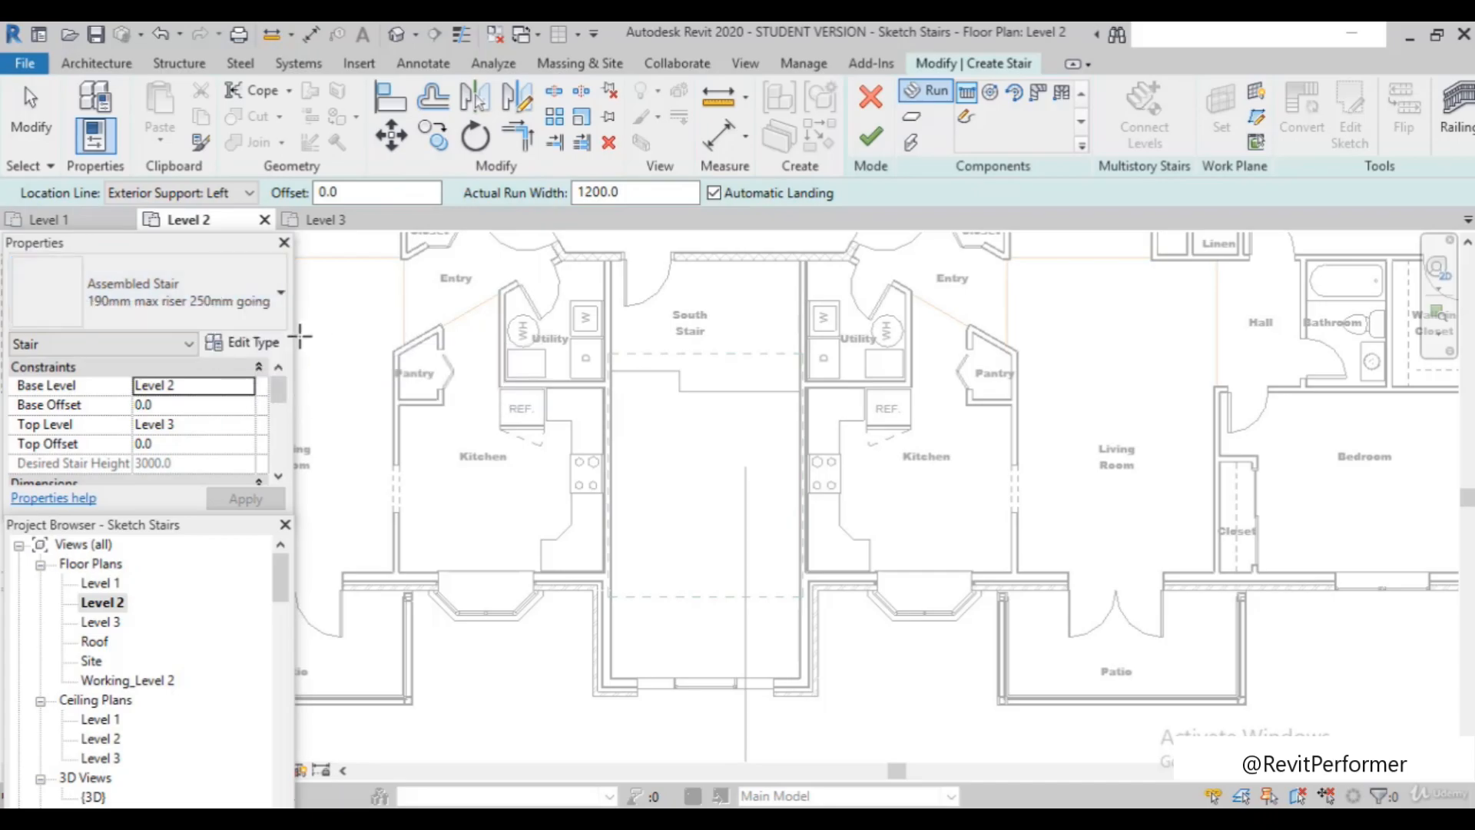
click(281, 306)
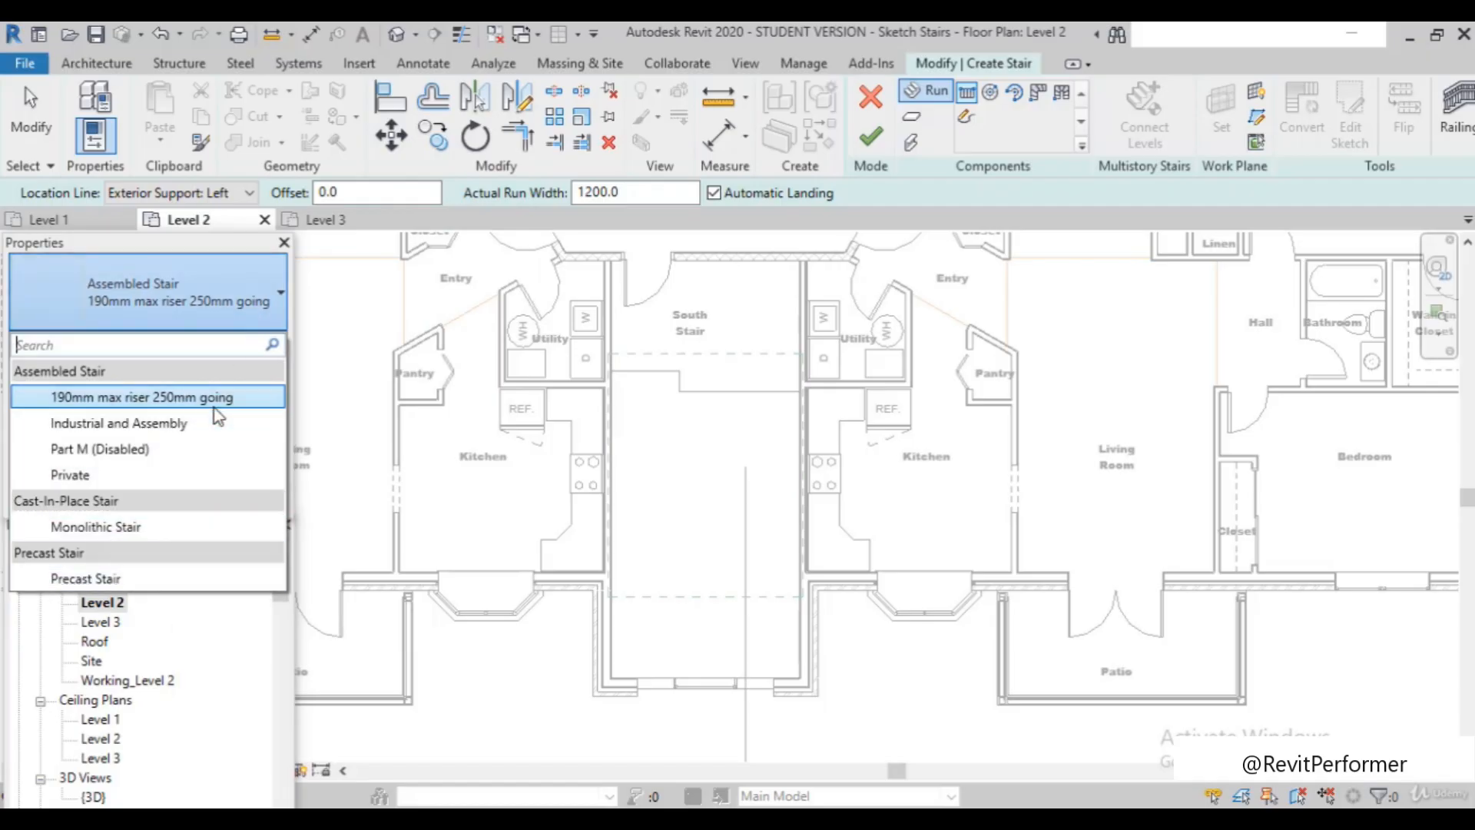
click(281, 302)
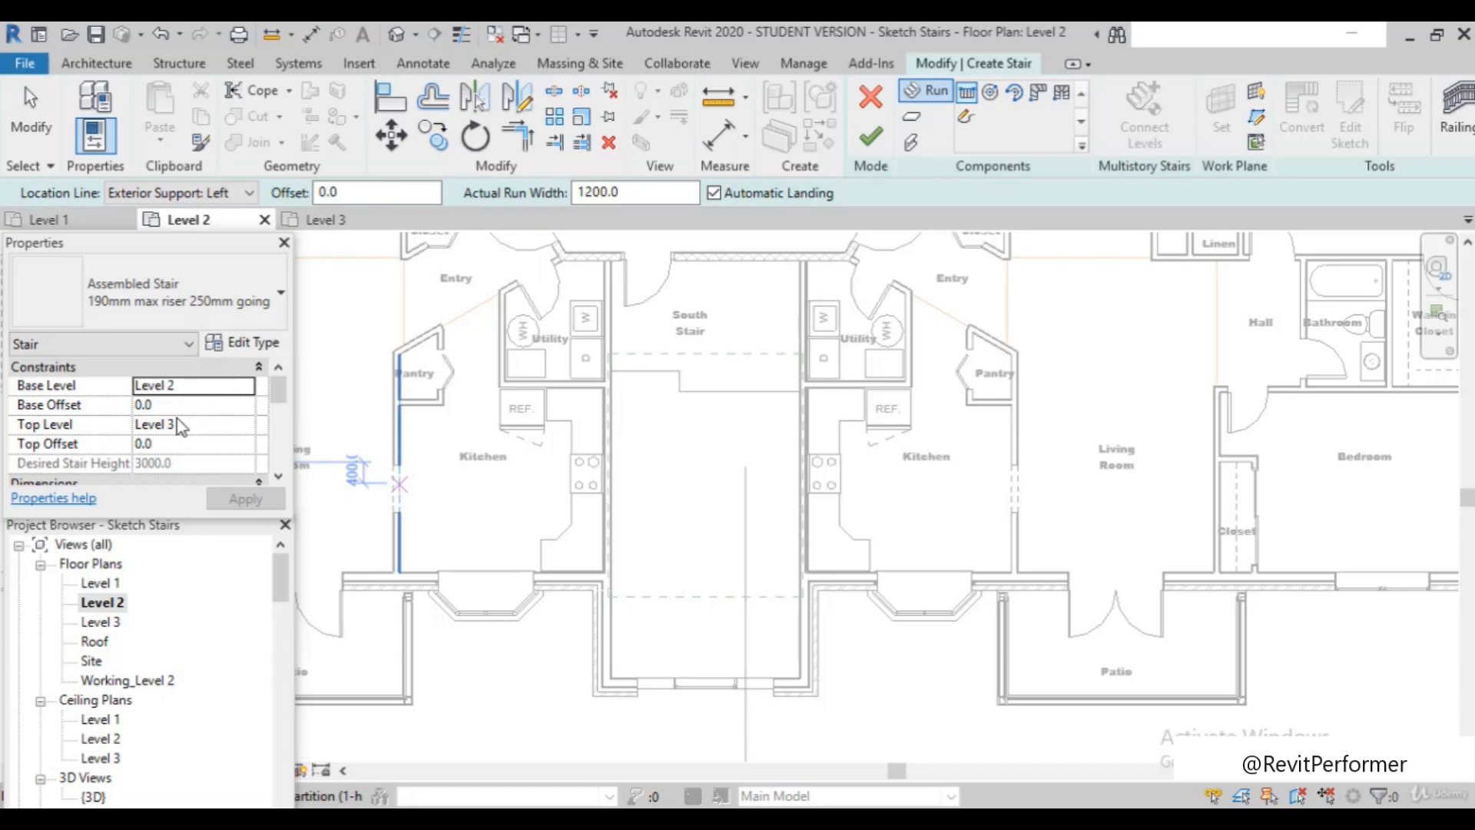
Set the new stair's desired number of risers to 18
scroll(182, 427, down, 1)
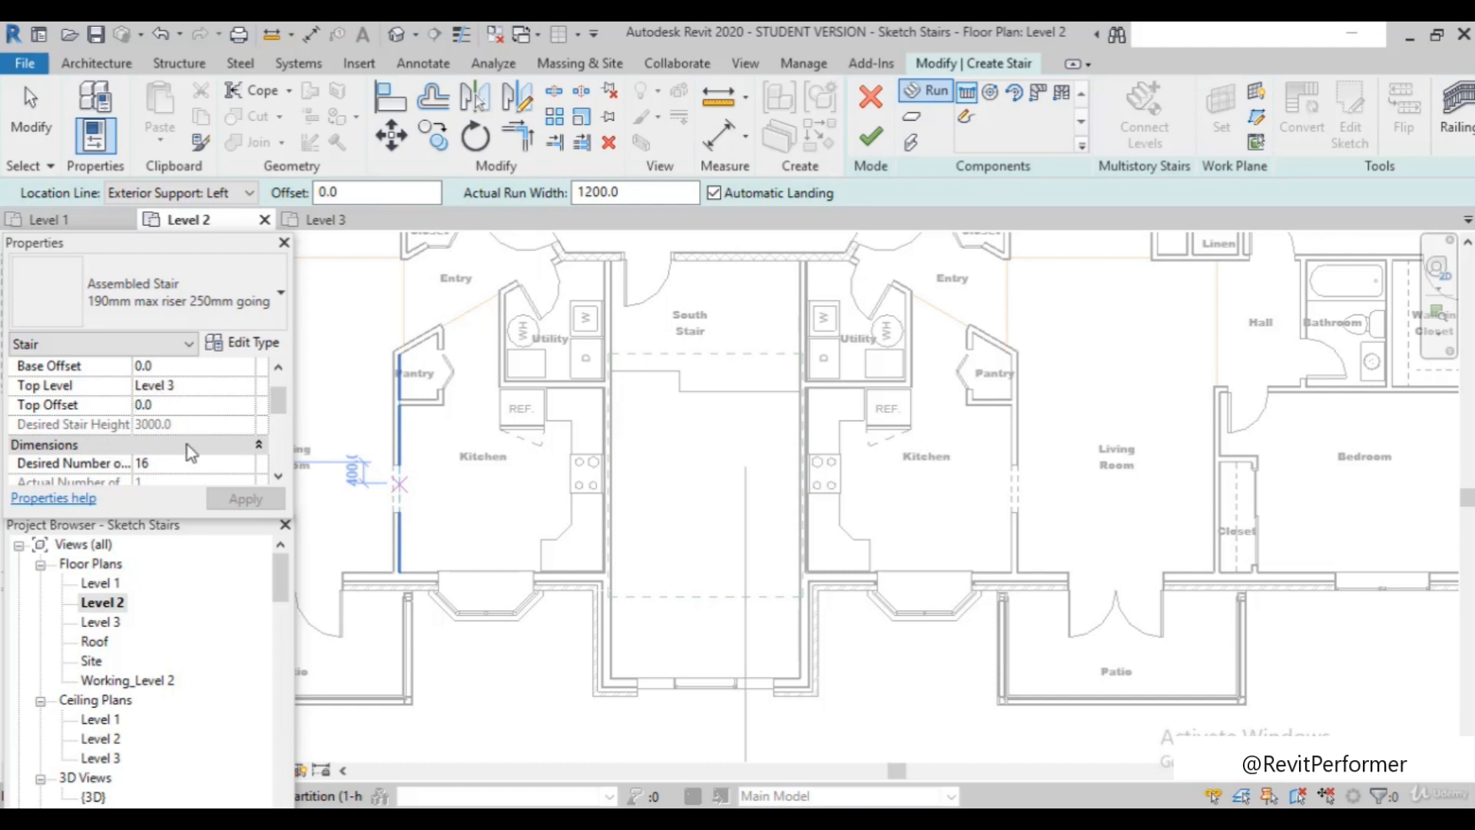
scroll(175, 446, down, 1)
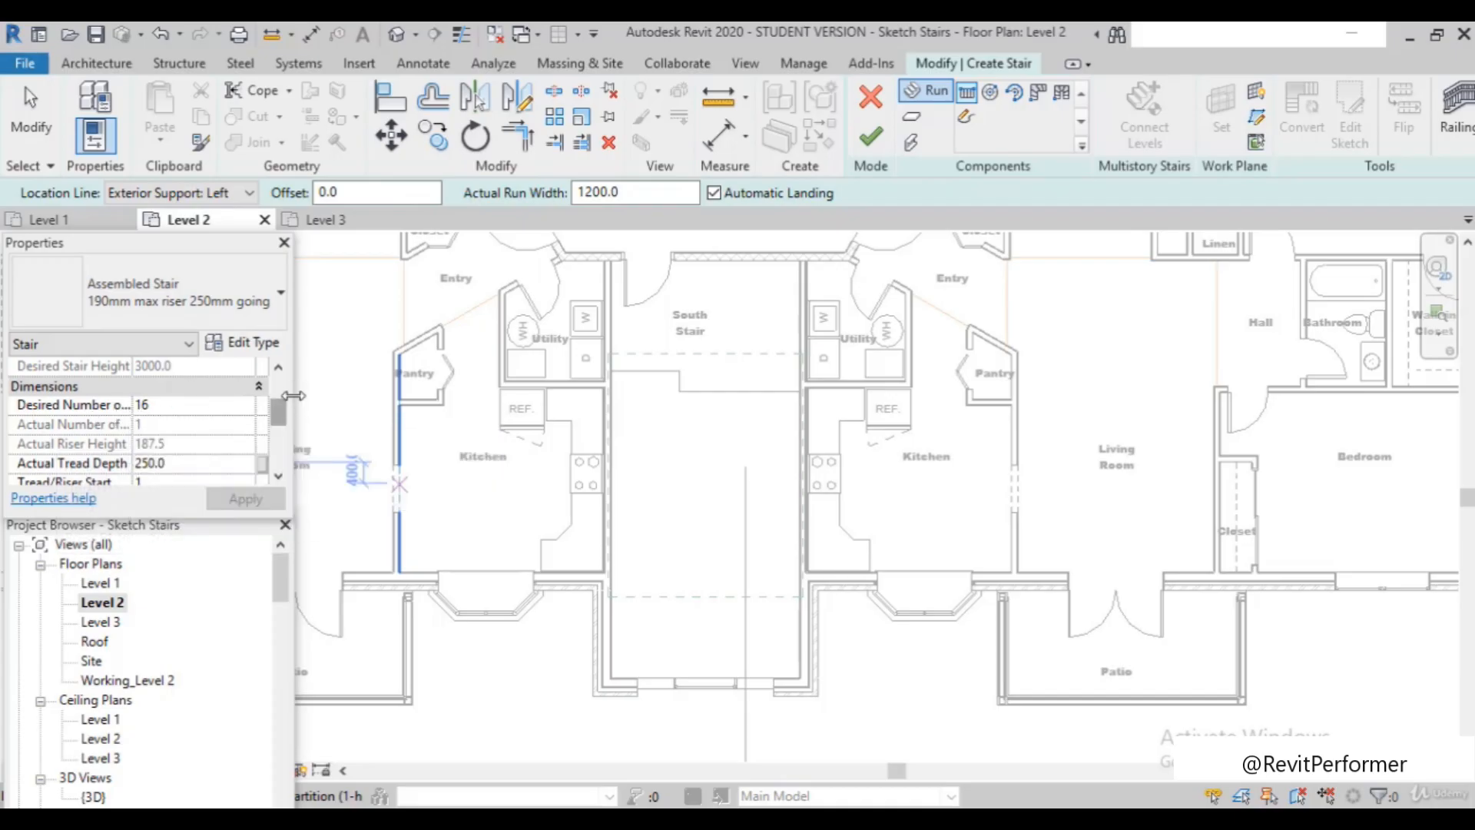
drag(295, 395, 365, 408)
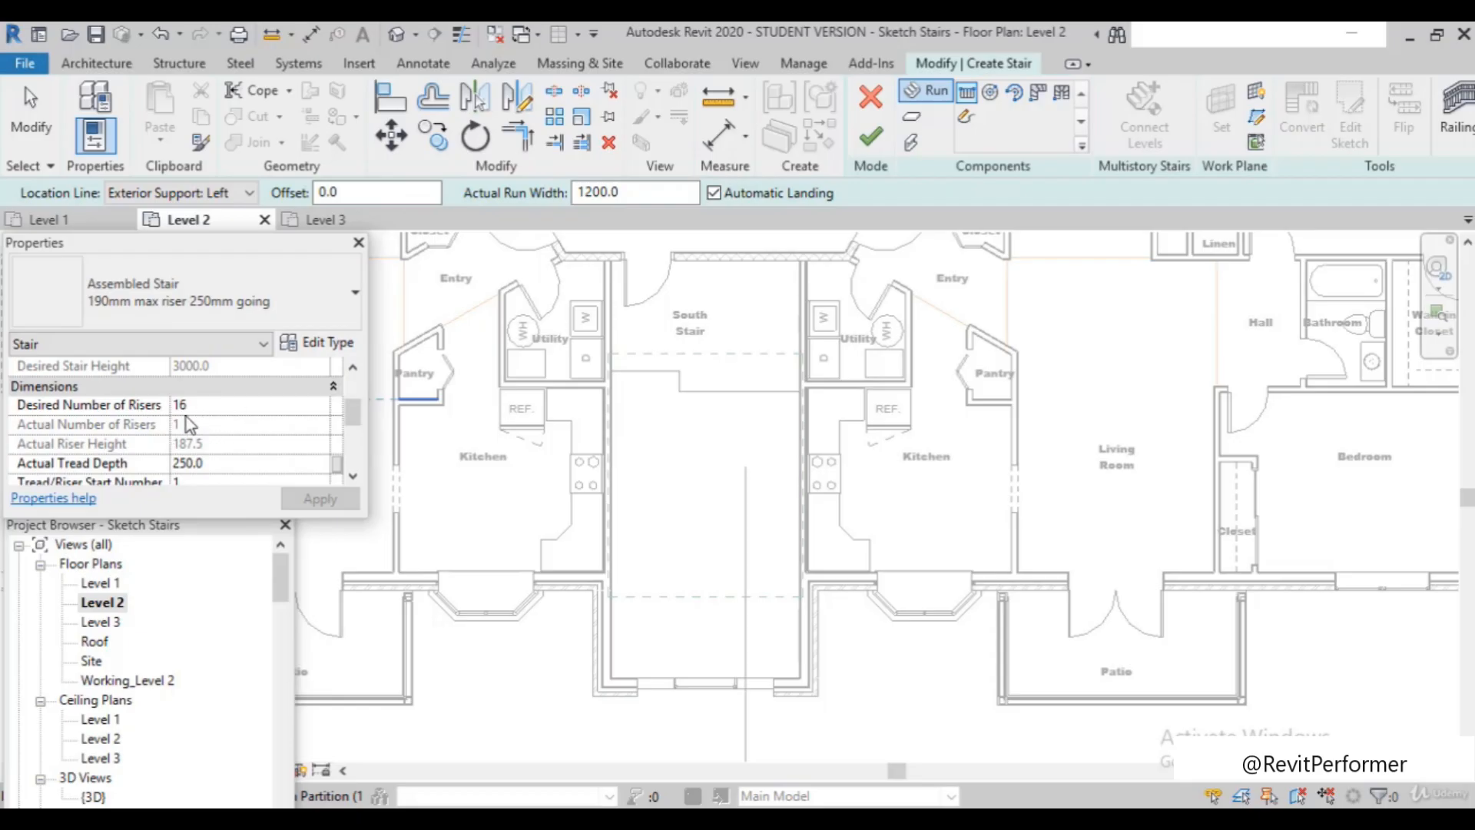
click(204, 404)
key(BackSpace)
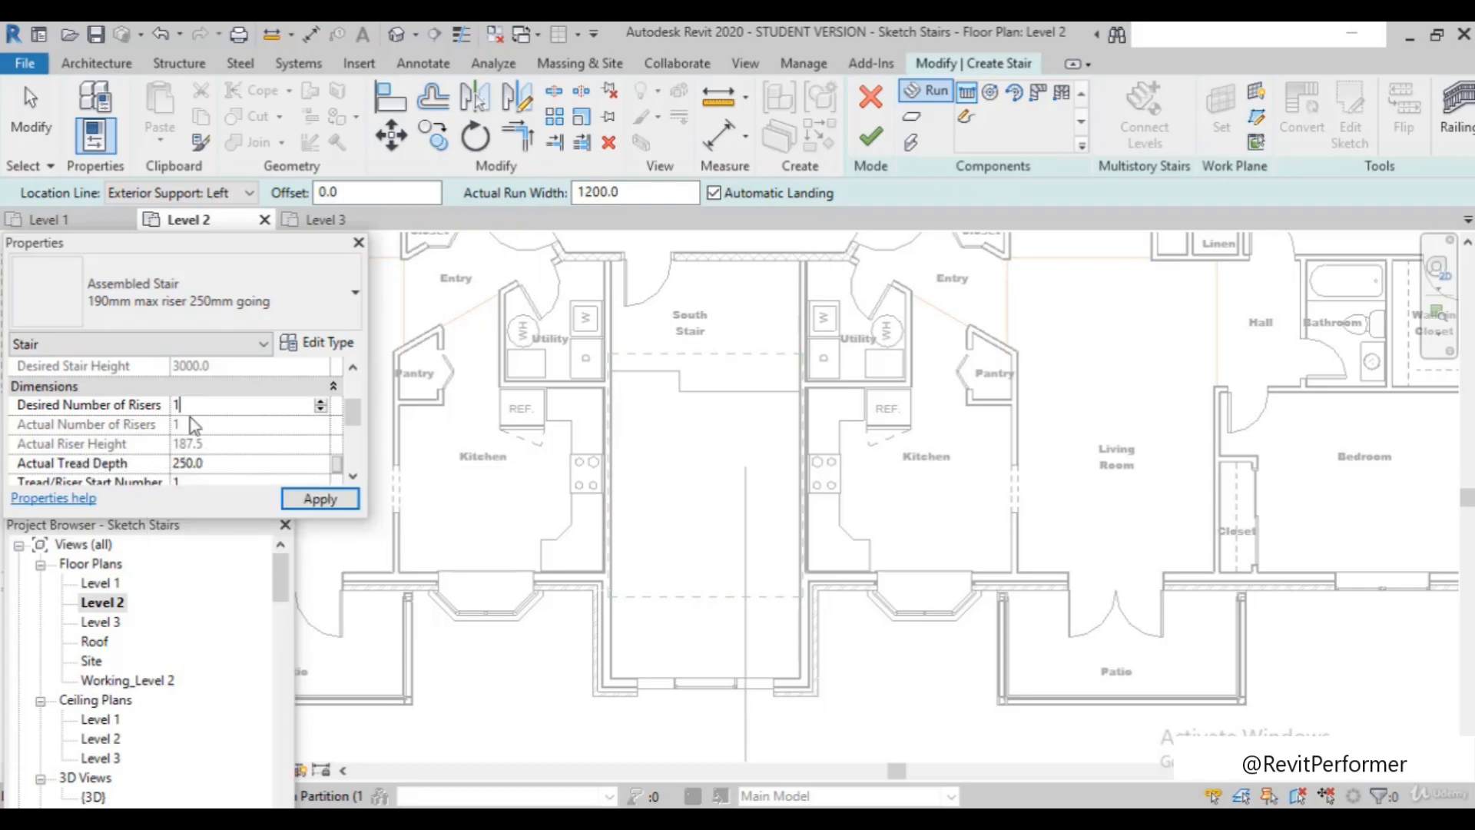
click(320, 499)
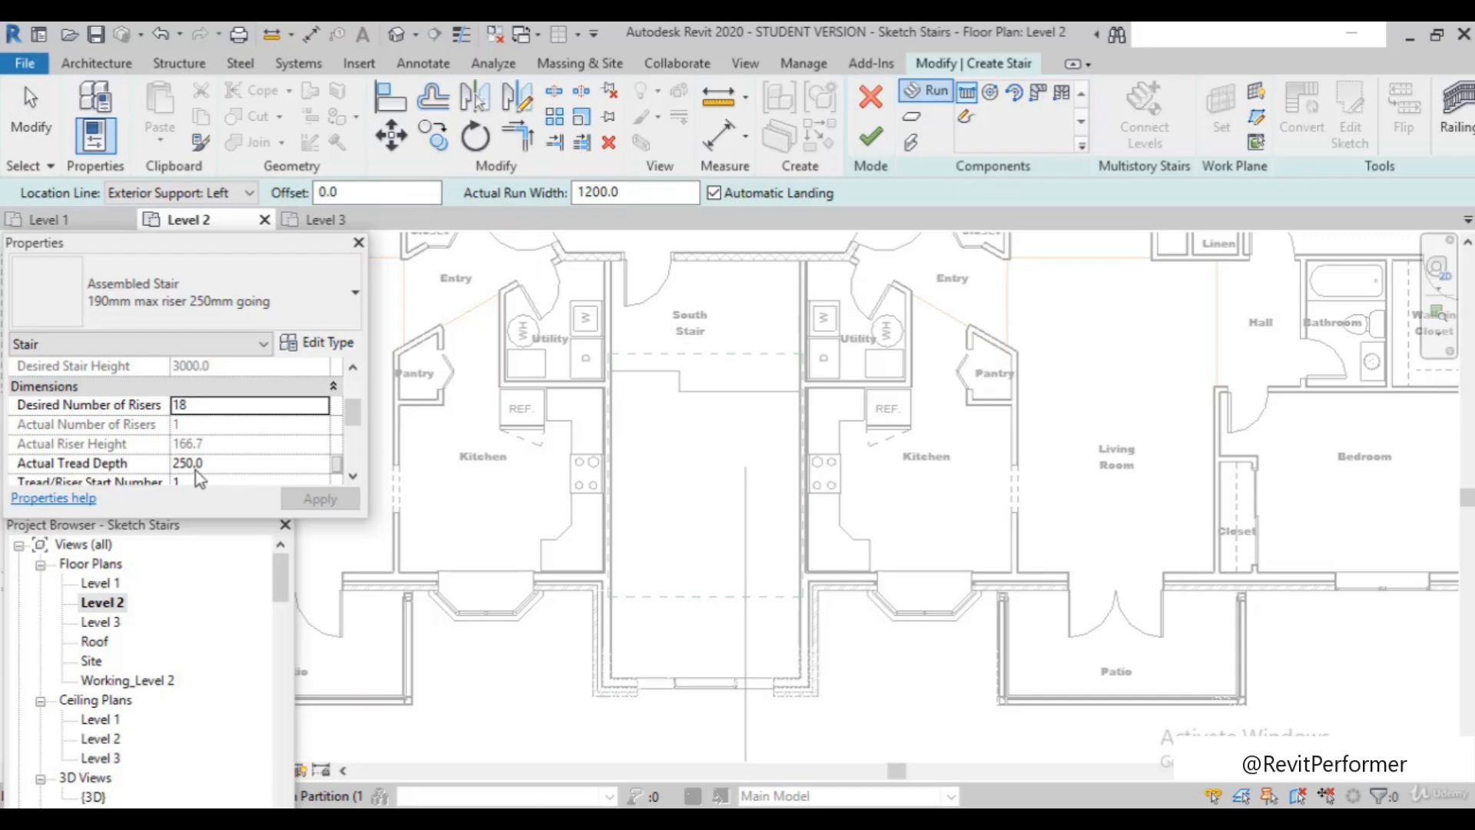
Set the minimum tread depth of the 190mm max riser 250mm going stair type to 275 mm
scroll(200, 469, down, 1)
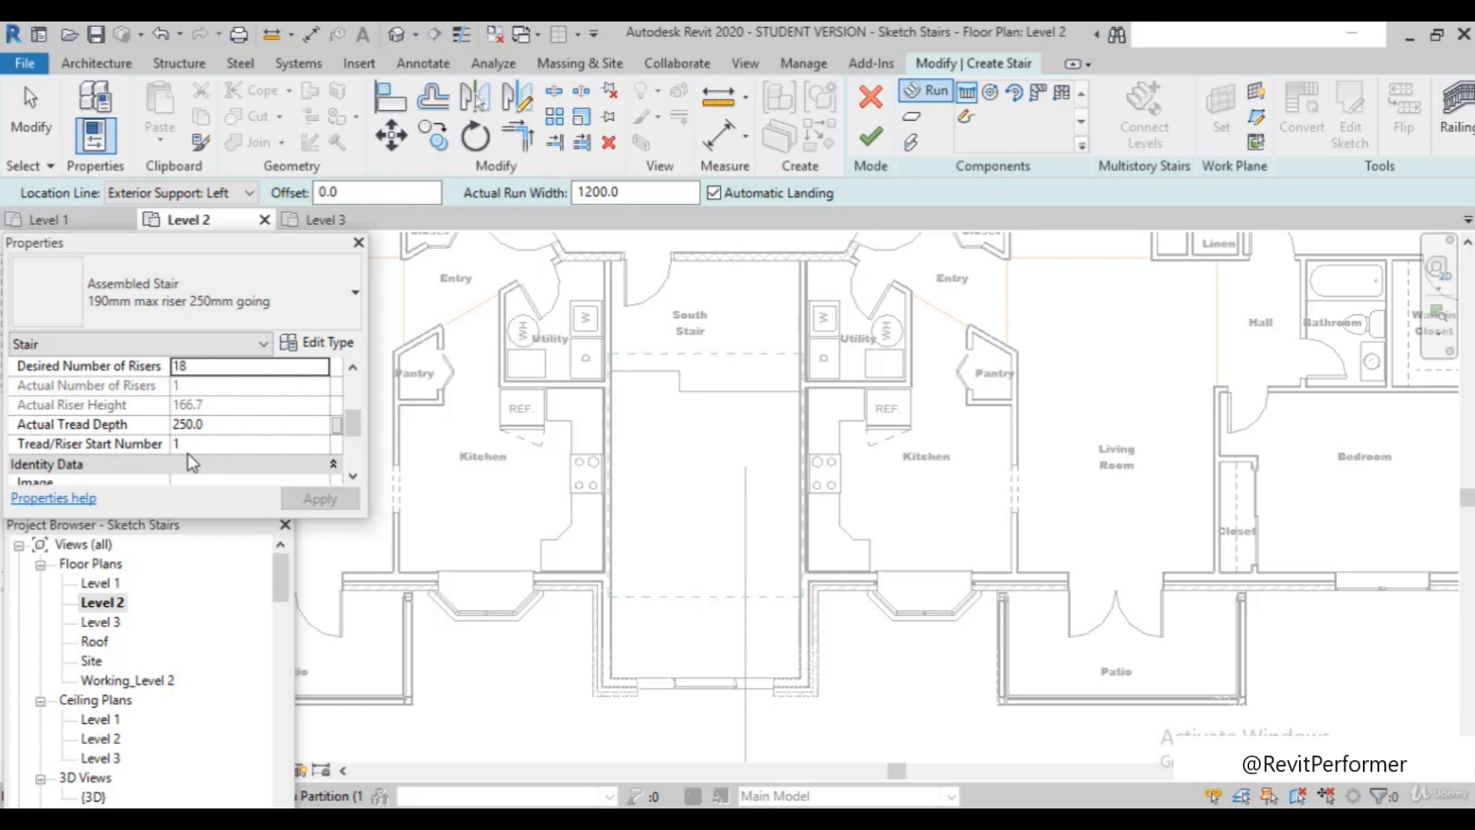
scroll(195, 454, down, 2)
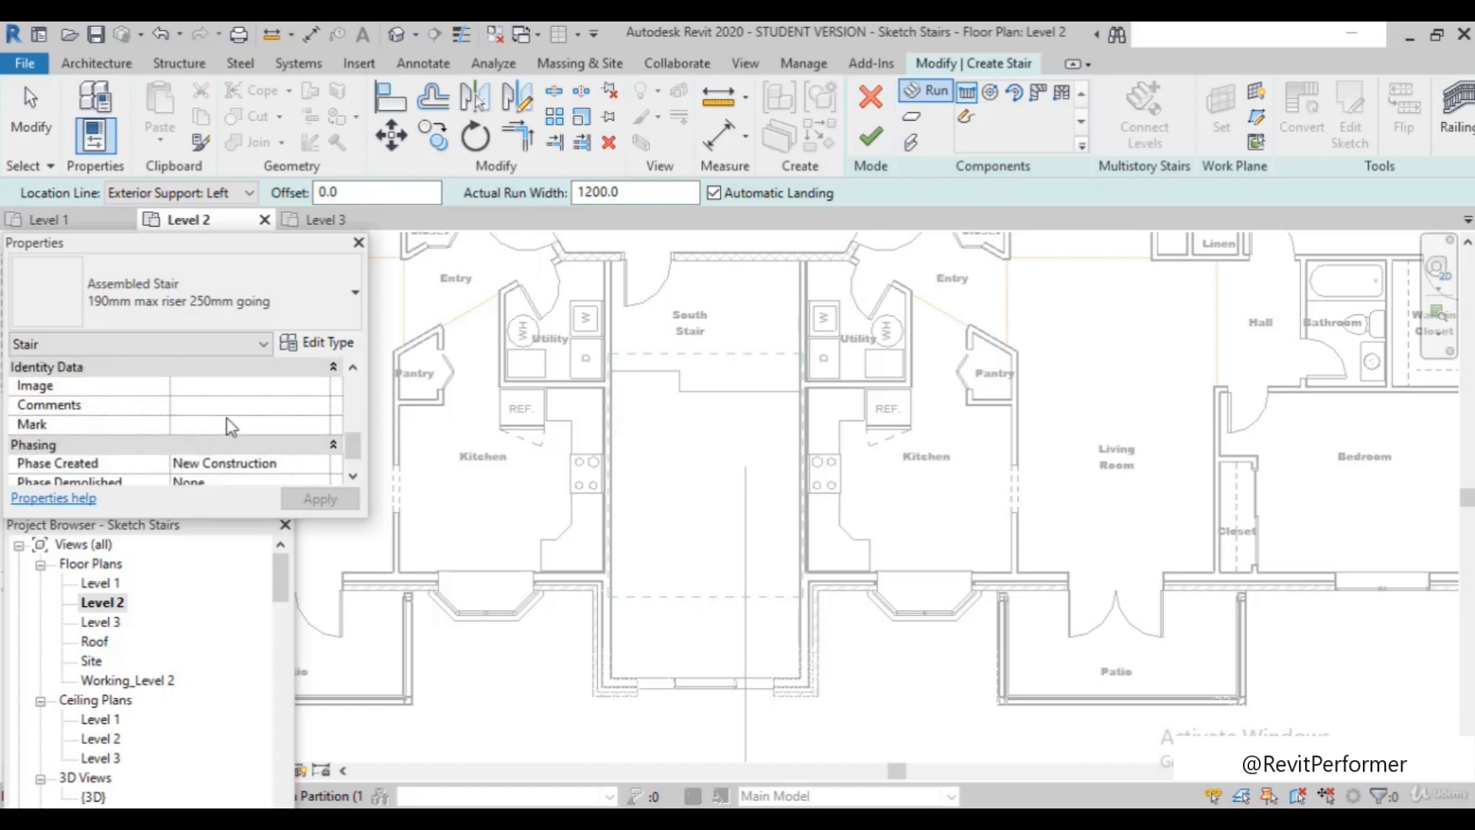
scroll(225, 441, down, 1)
scroll(254, 438, up, 6)
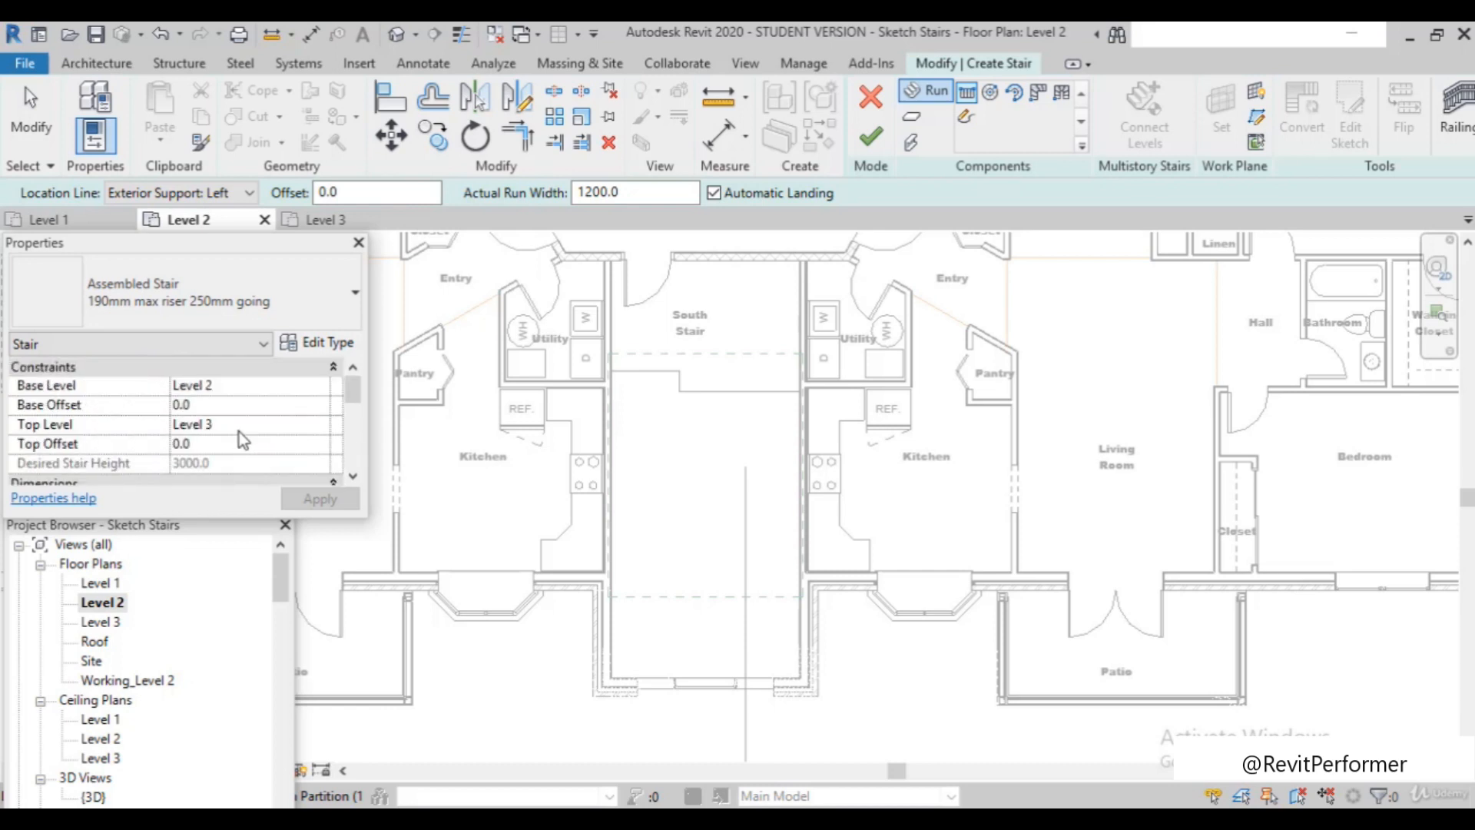
scroll(246, 431, down, 6)
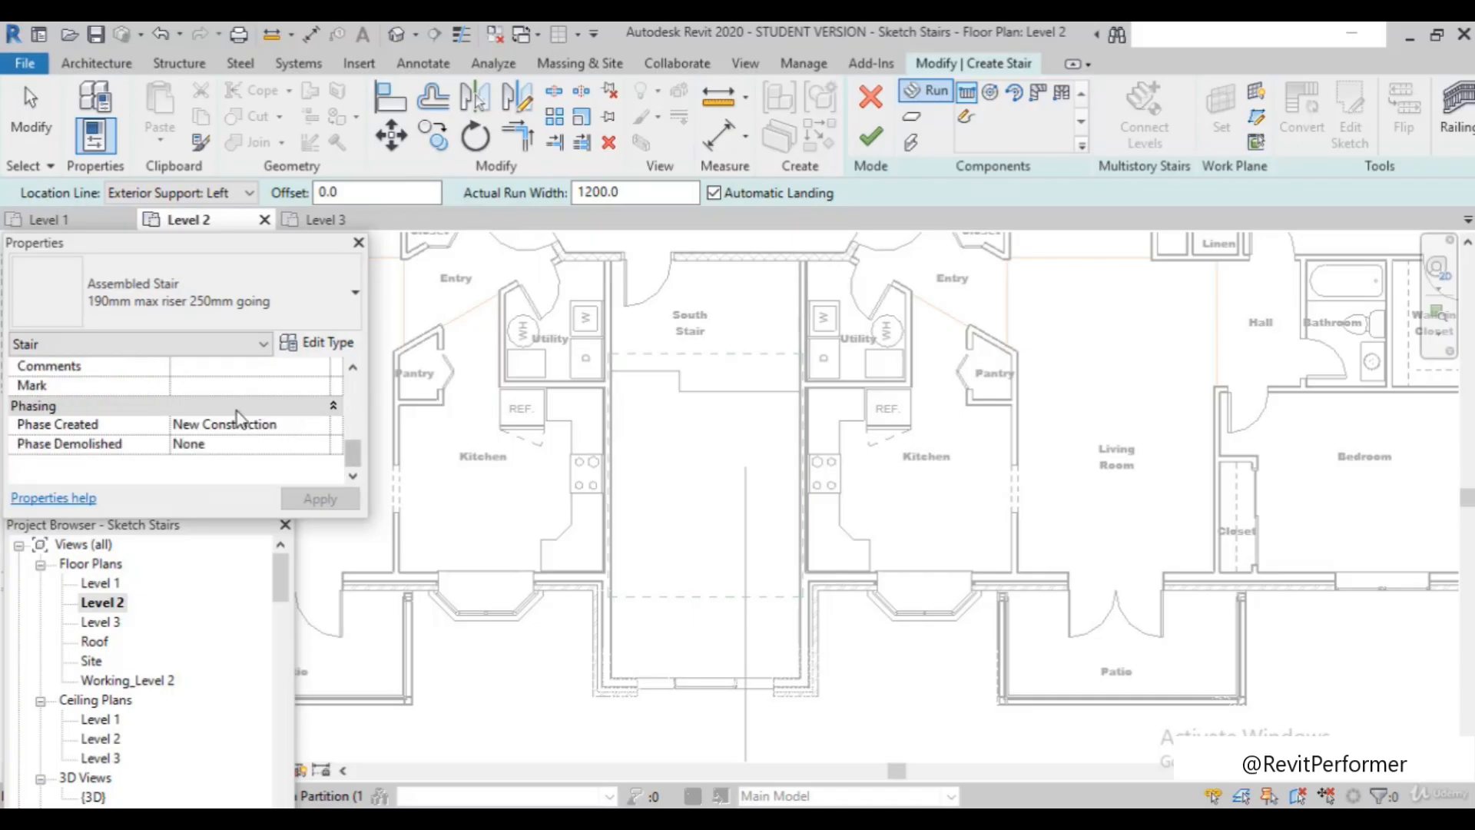
click(352, 347)
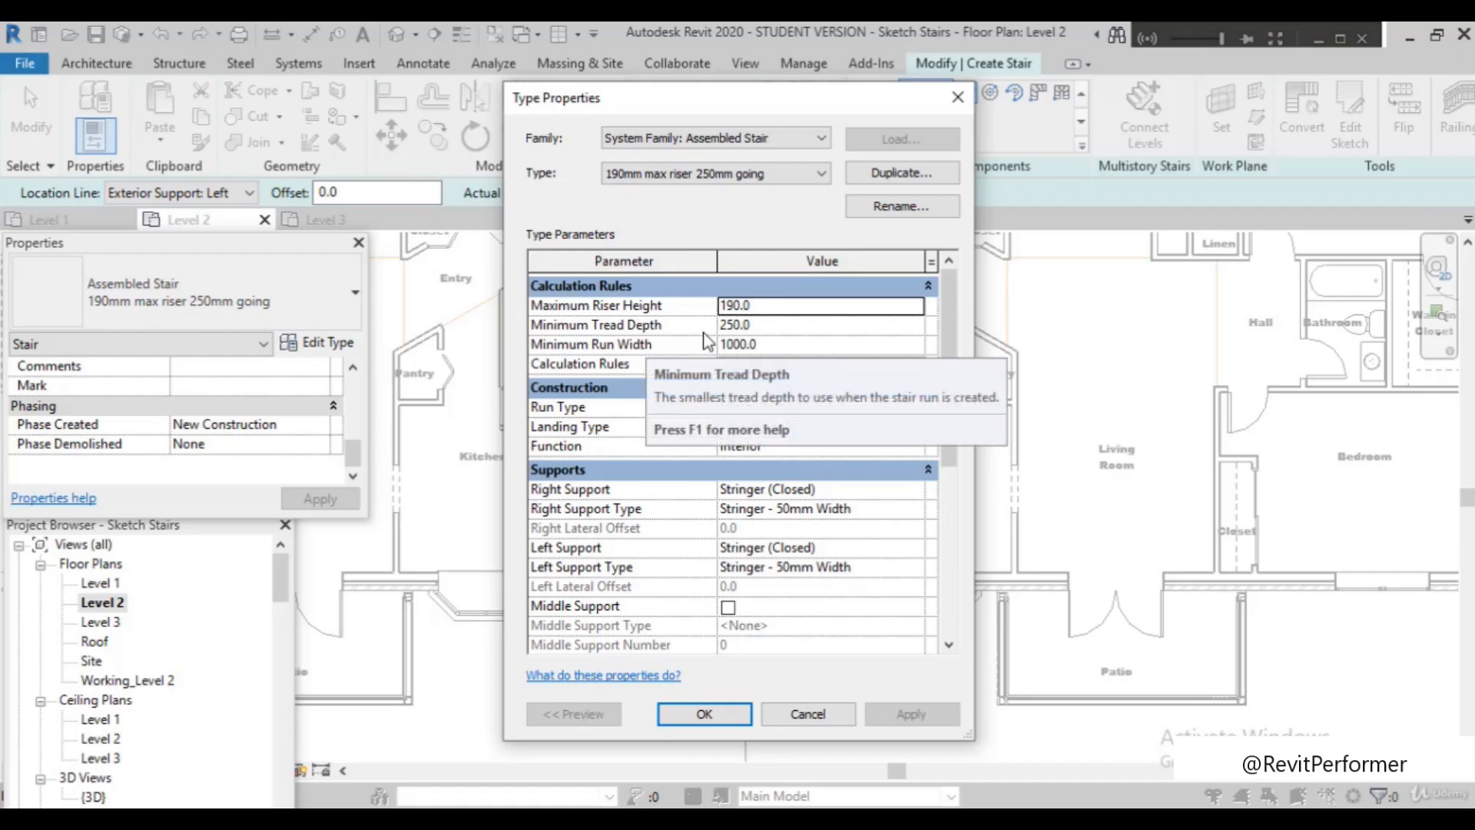
click(759, 325)
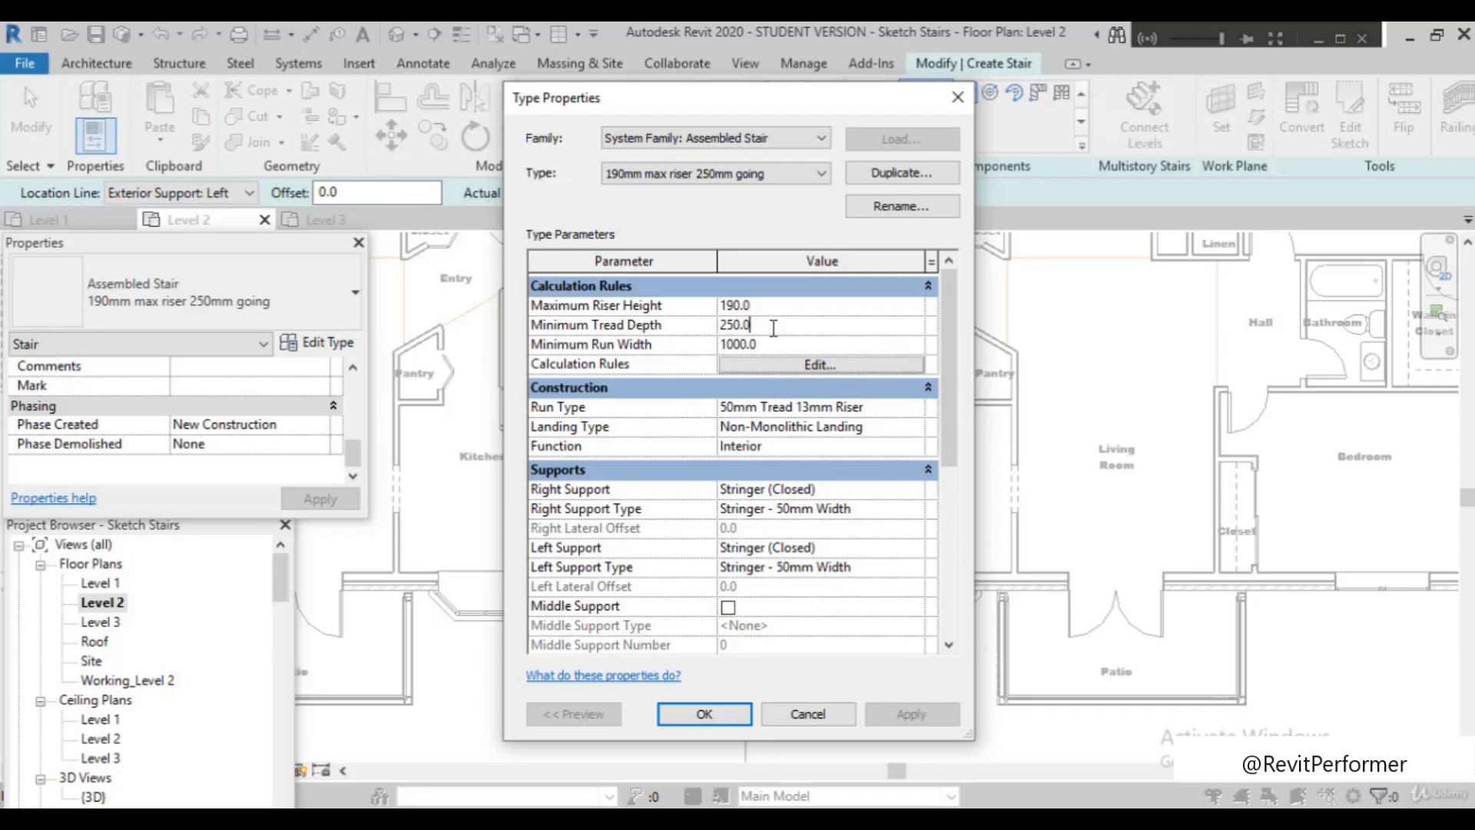
key(BackSpace)
key(BackSpace)
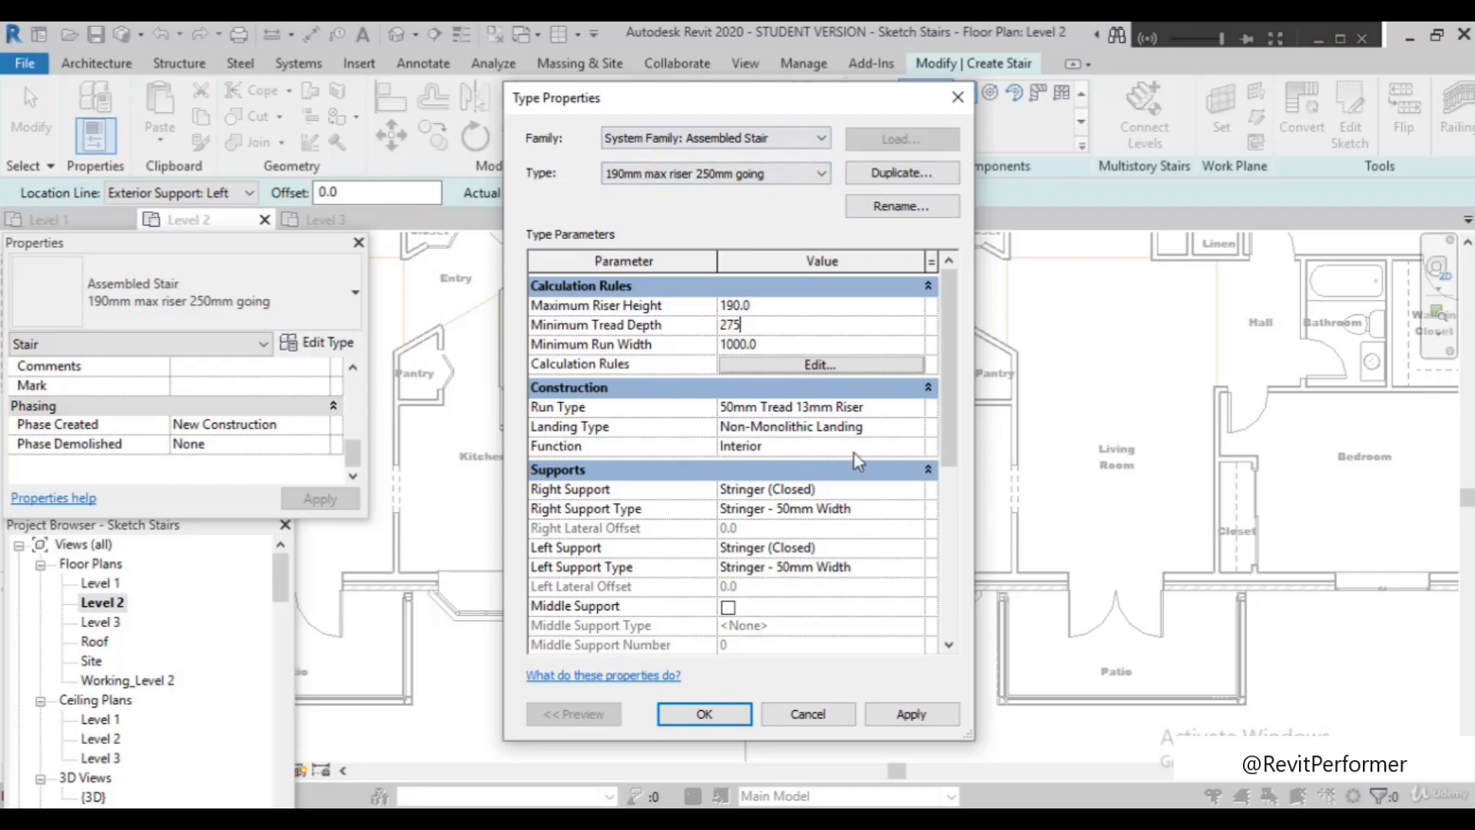
click(911, 713)
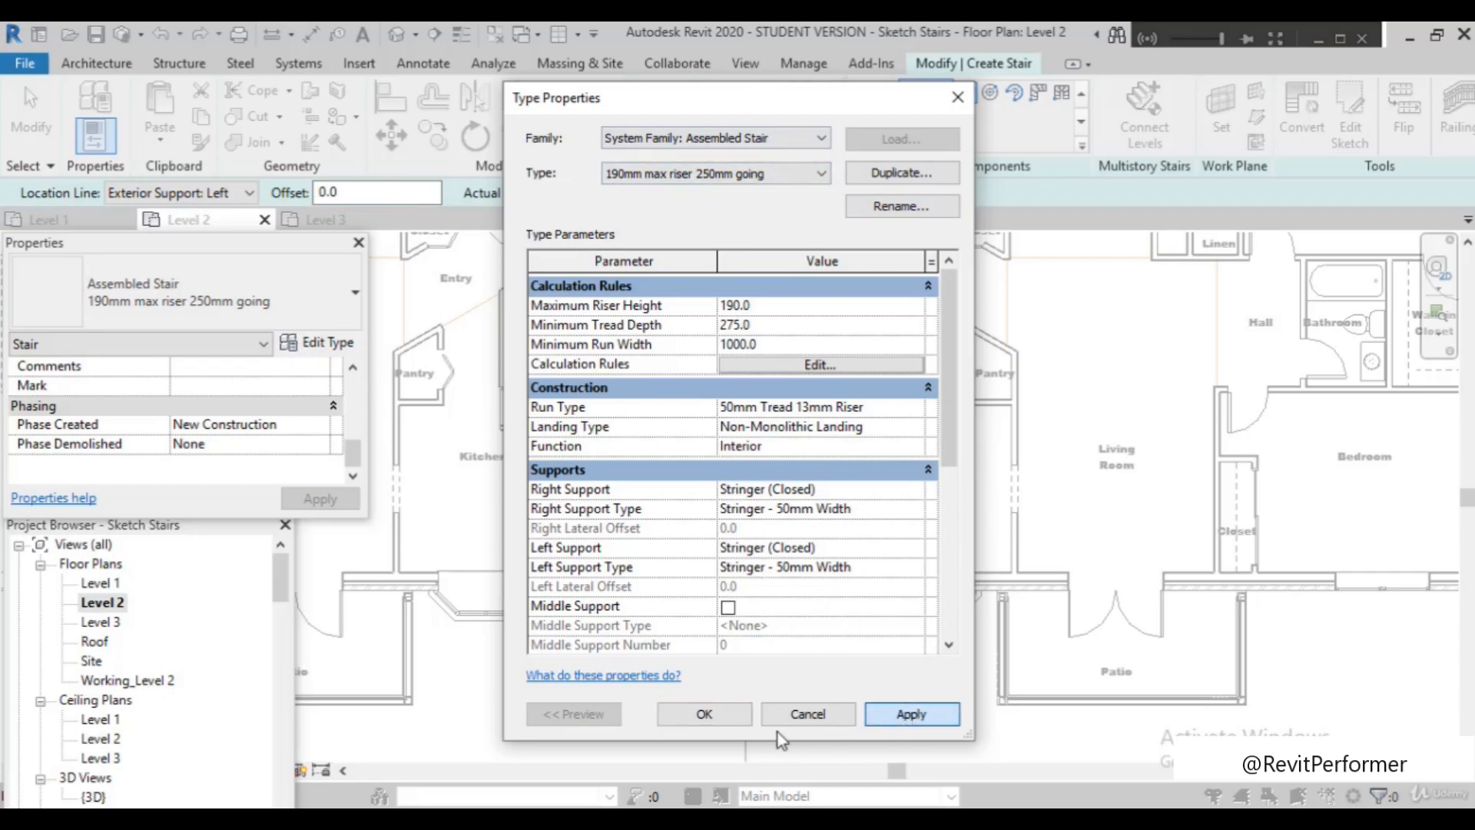
click(703, 714)
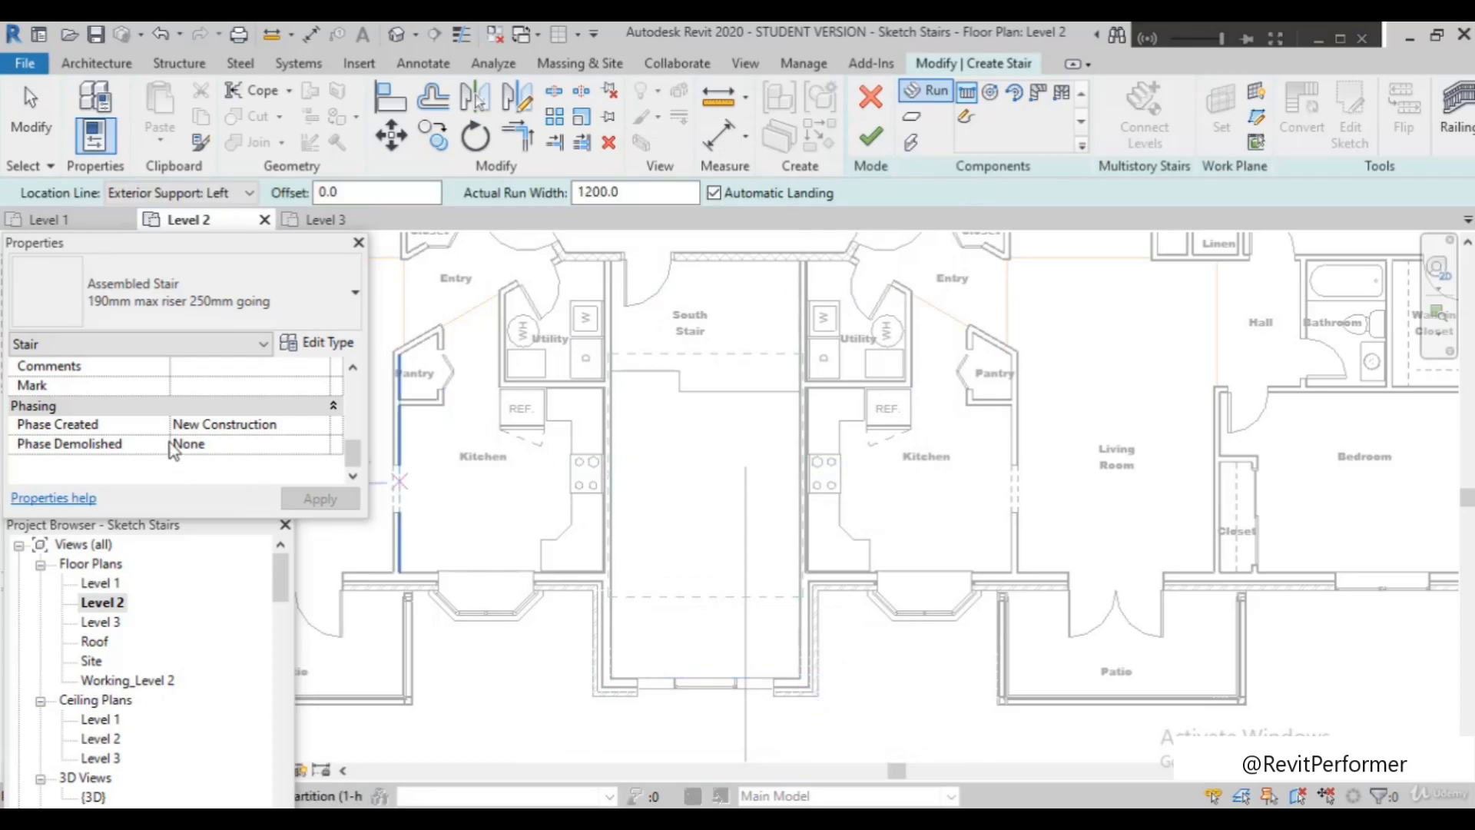
Set the new stair's actual tread depth to 275 mm
scroll(175, 449, up, 5)
click(379, 357)
drag(367, 384, 294, 386)
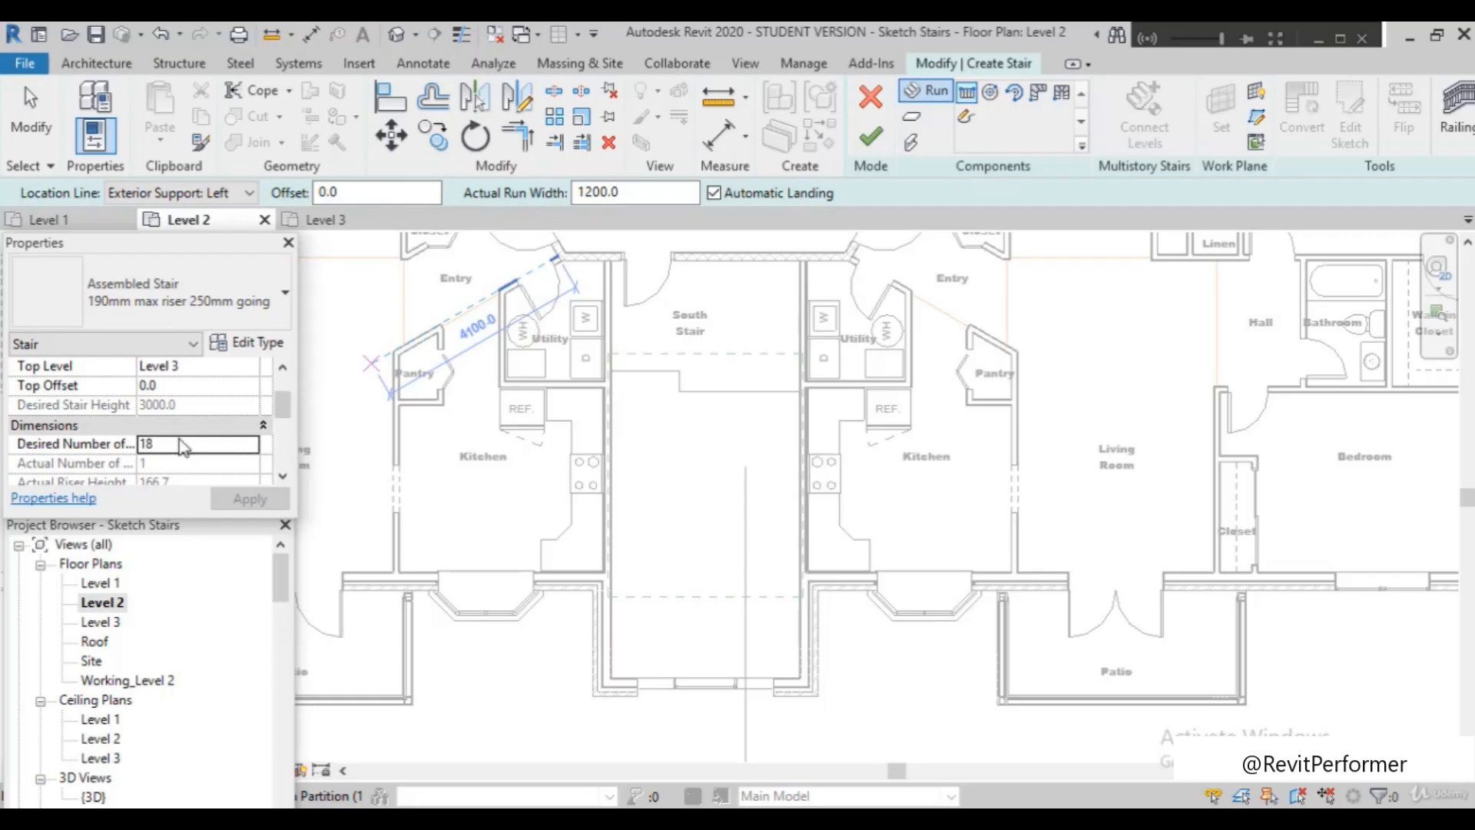
scroll(184, 438, up, 1)
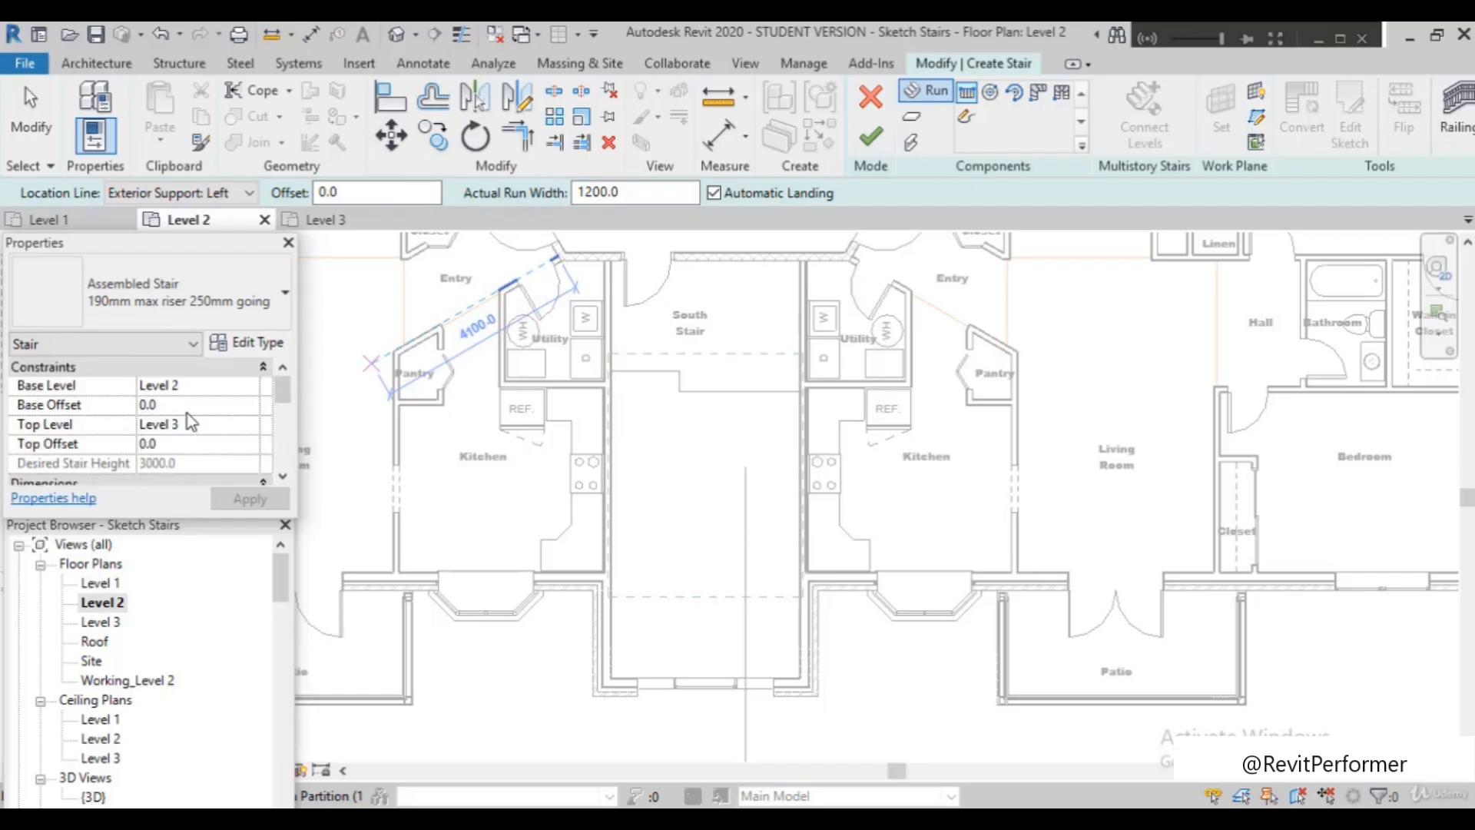
scroll(187, 415, down, 2)
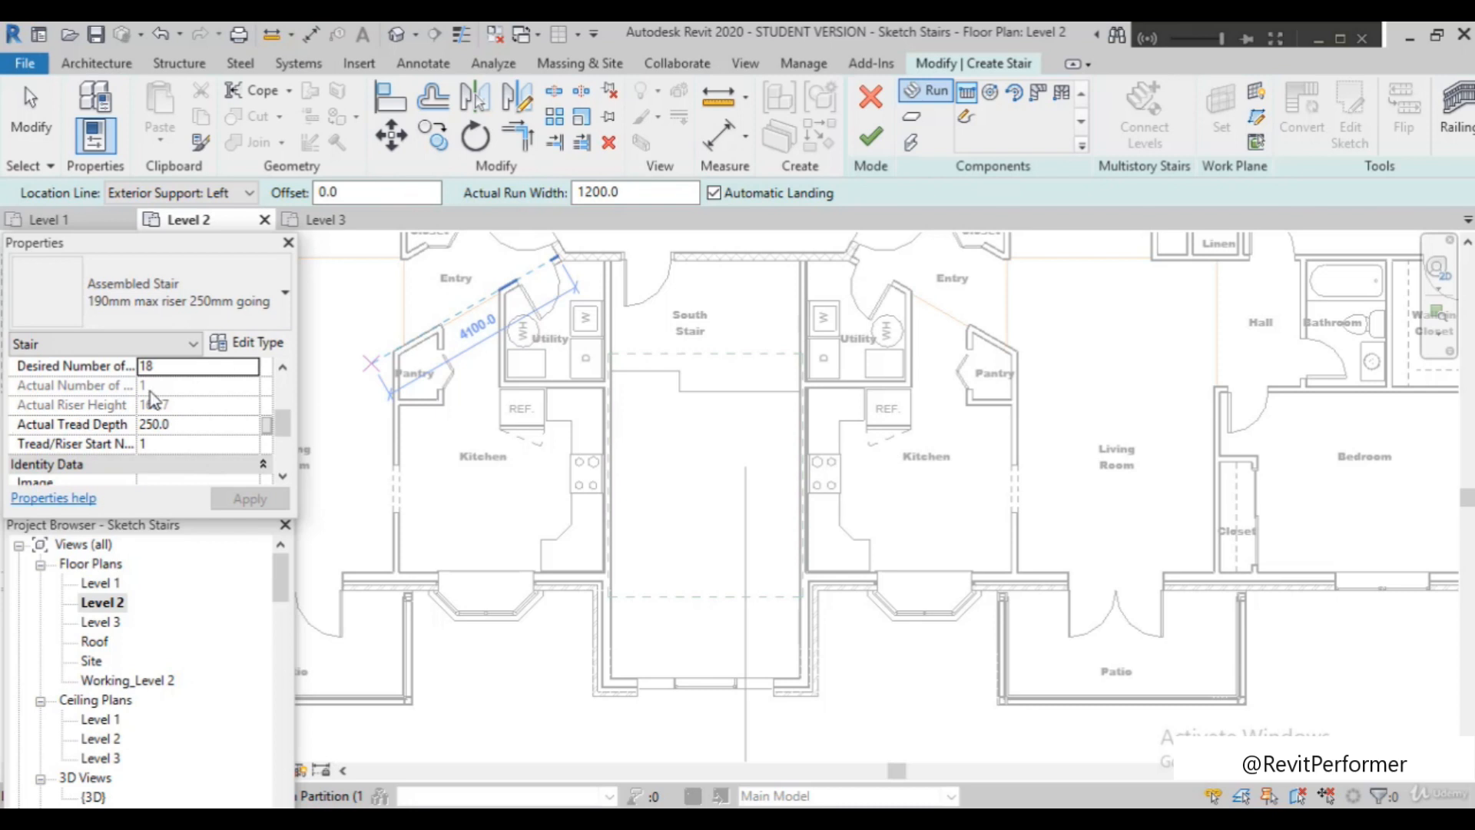
scroll(153, 419, down, 1)
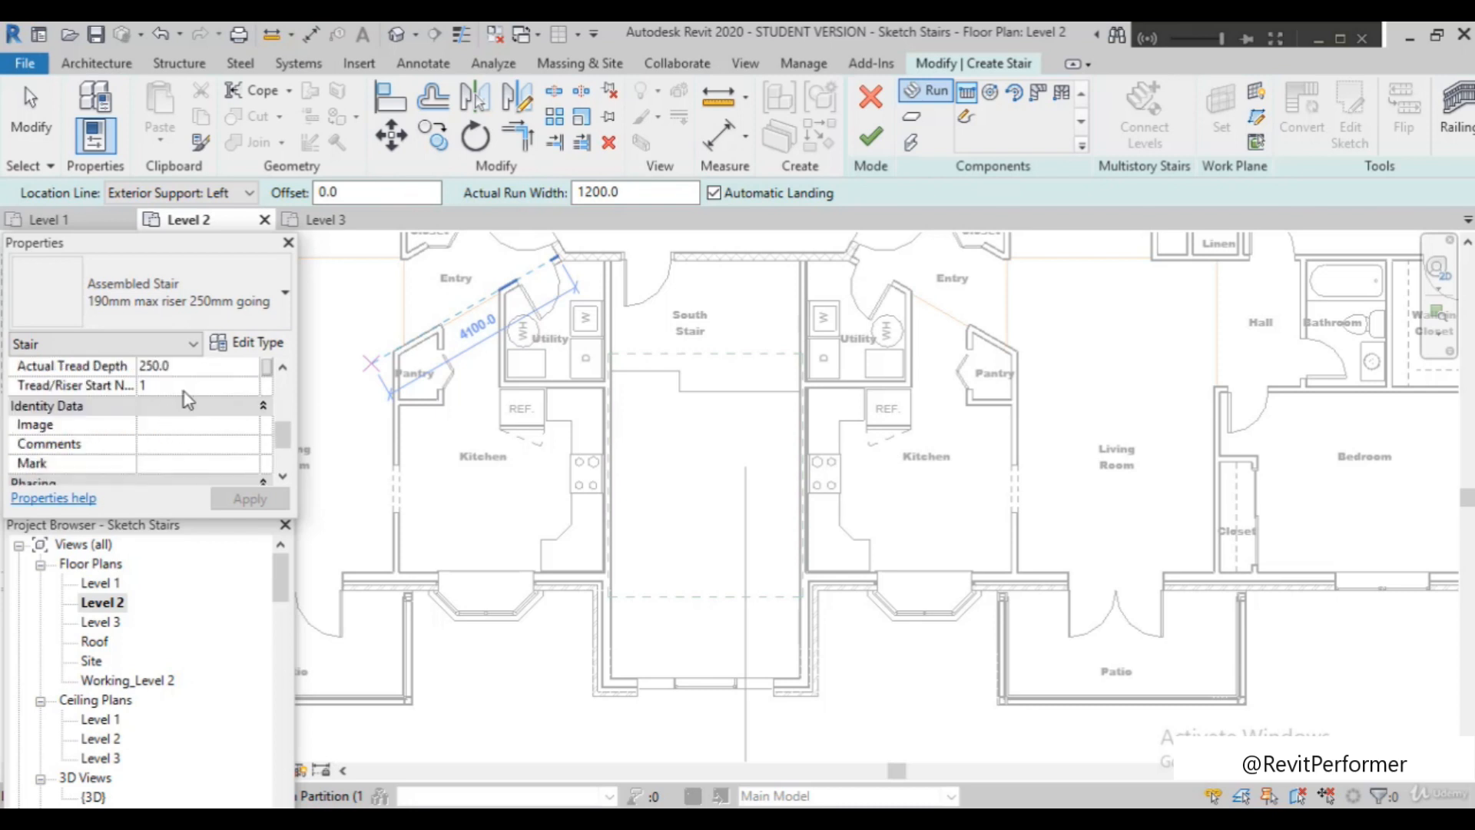
click(189, 366)
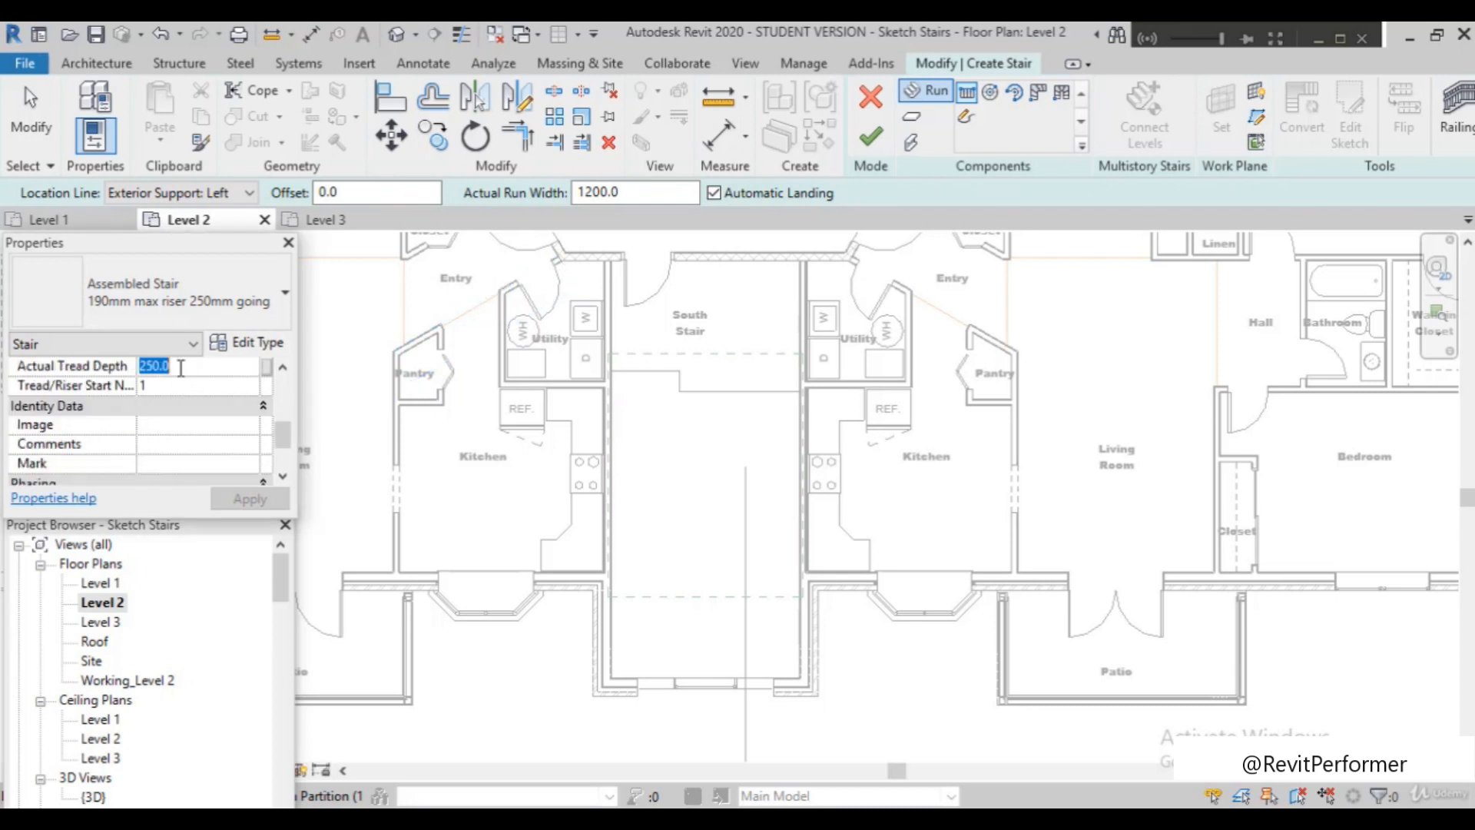
text(275)
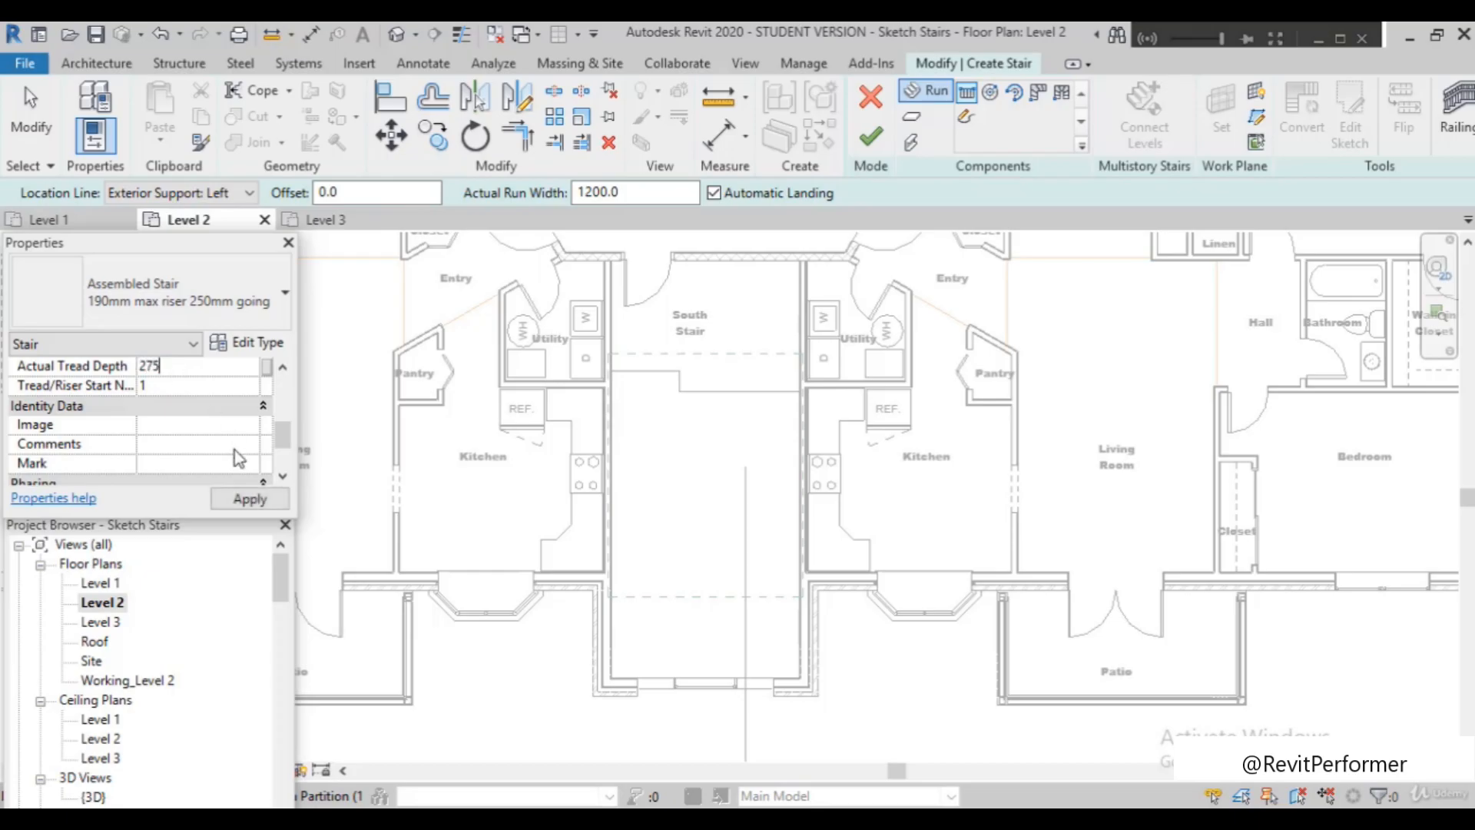
click(250, 499)
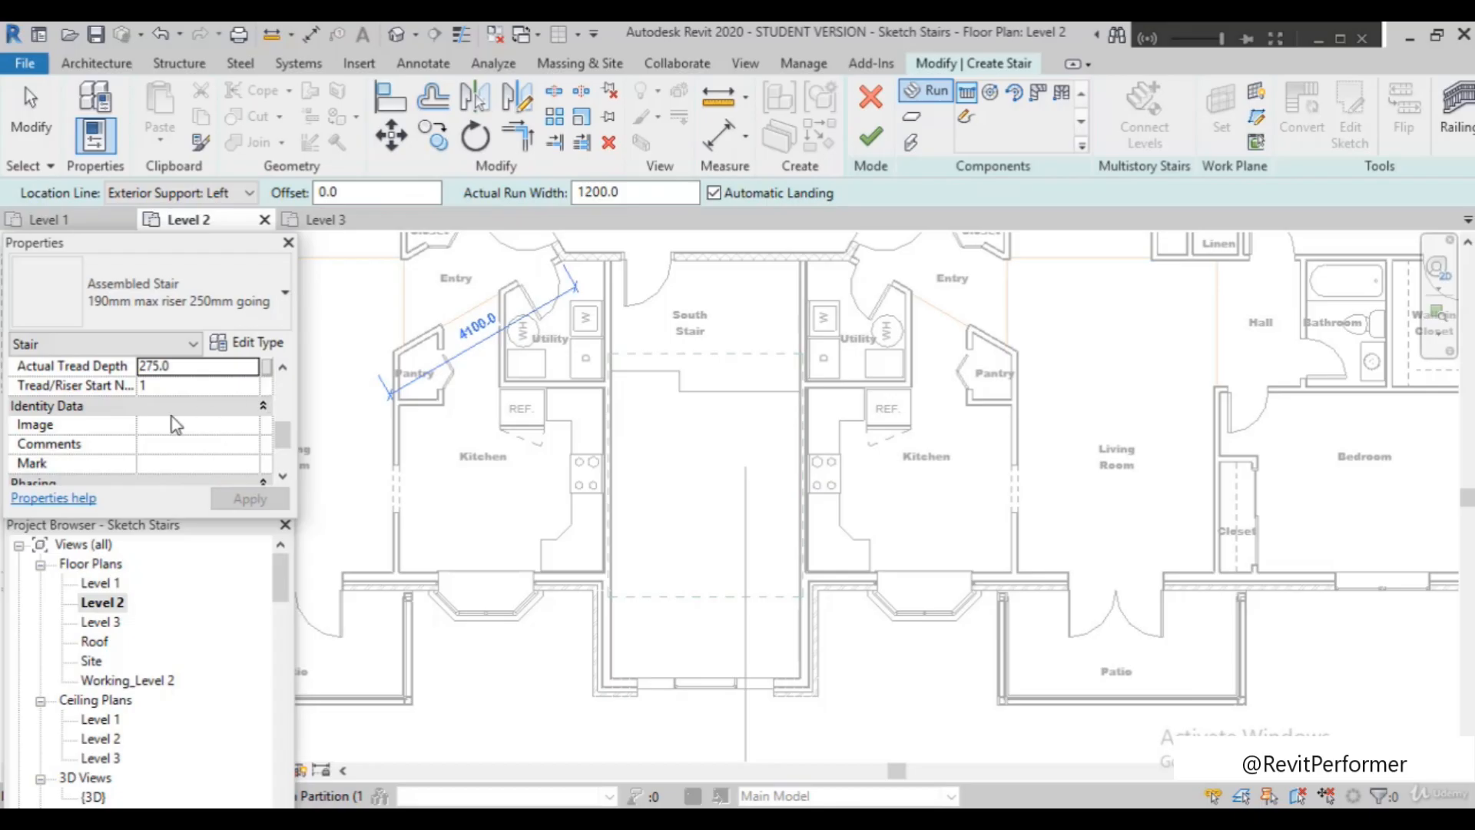
Try to set the stair's desired number of risers to 15, and cancel the change
scroll(169, 407, up, 3)
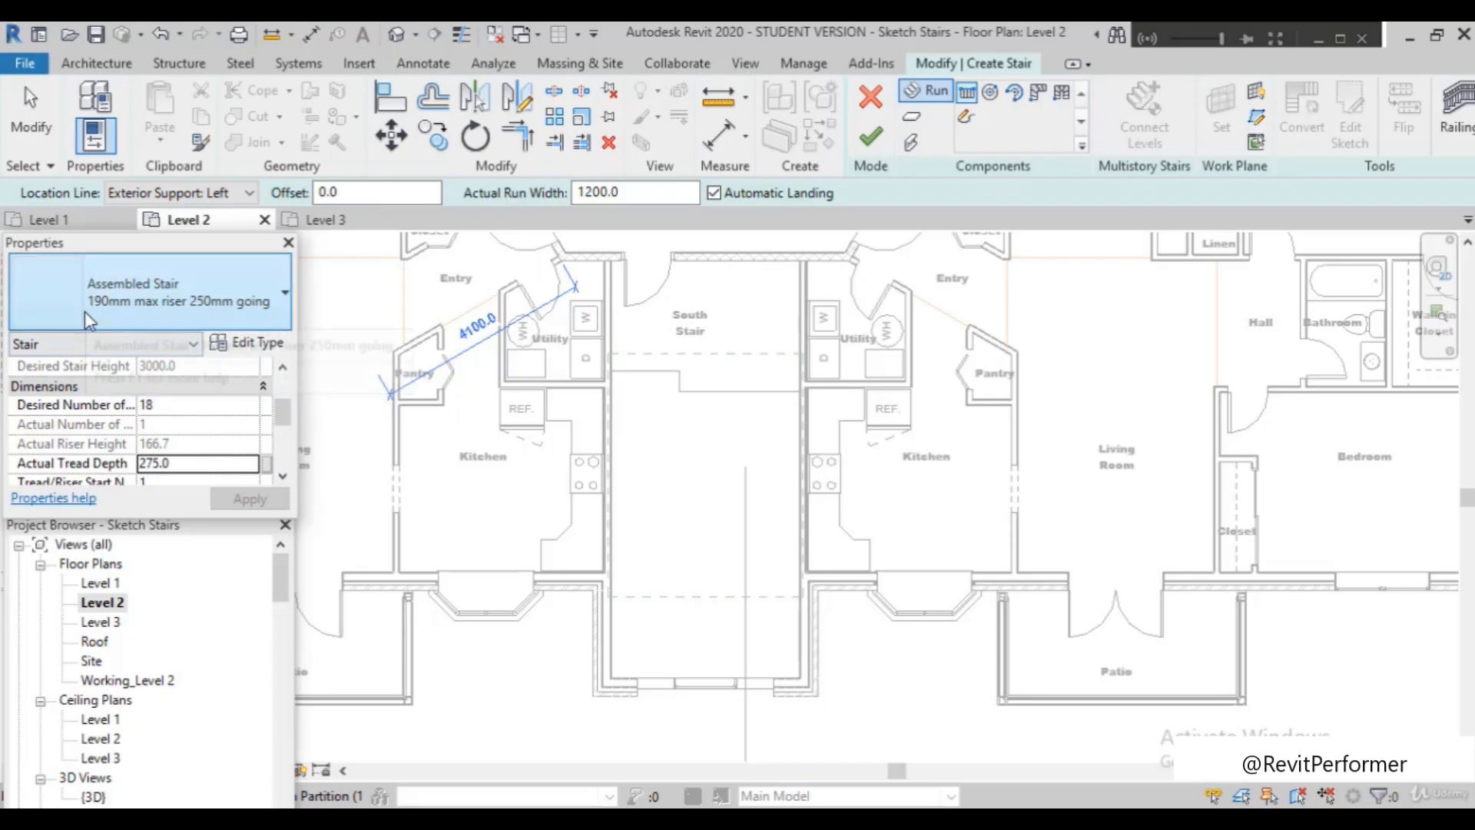
click(158, 404)
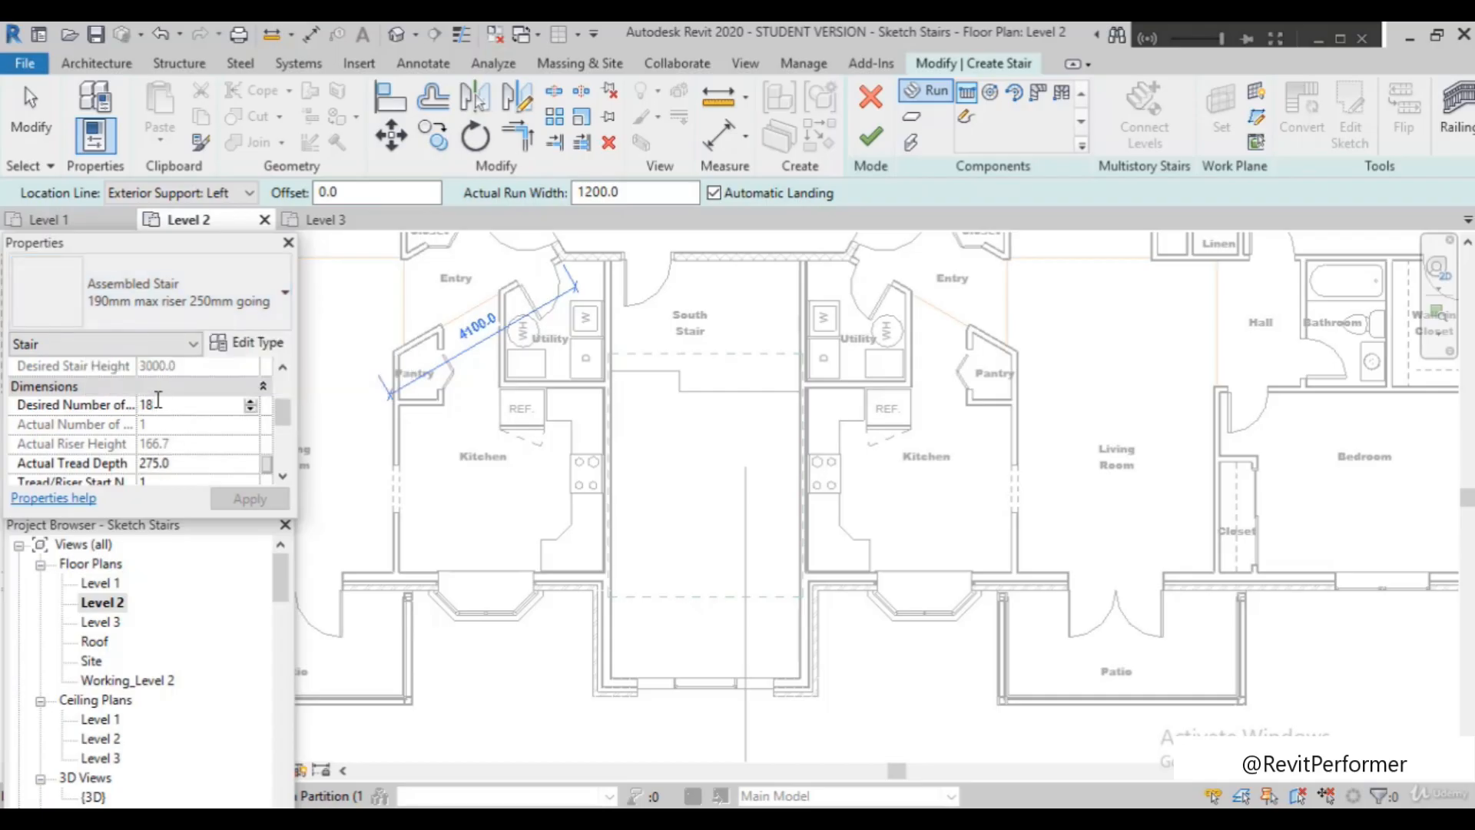
key(BackSpace)
text(5)
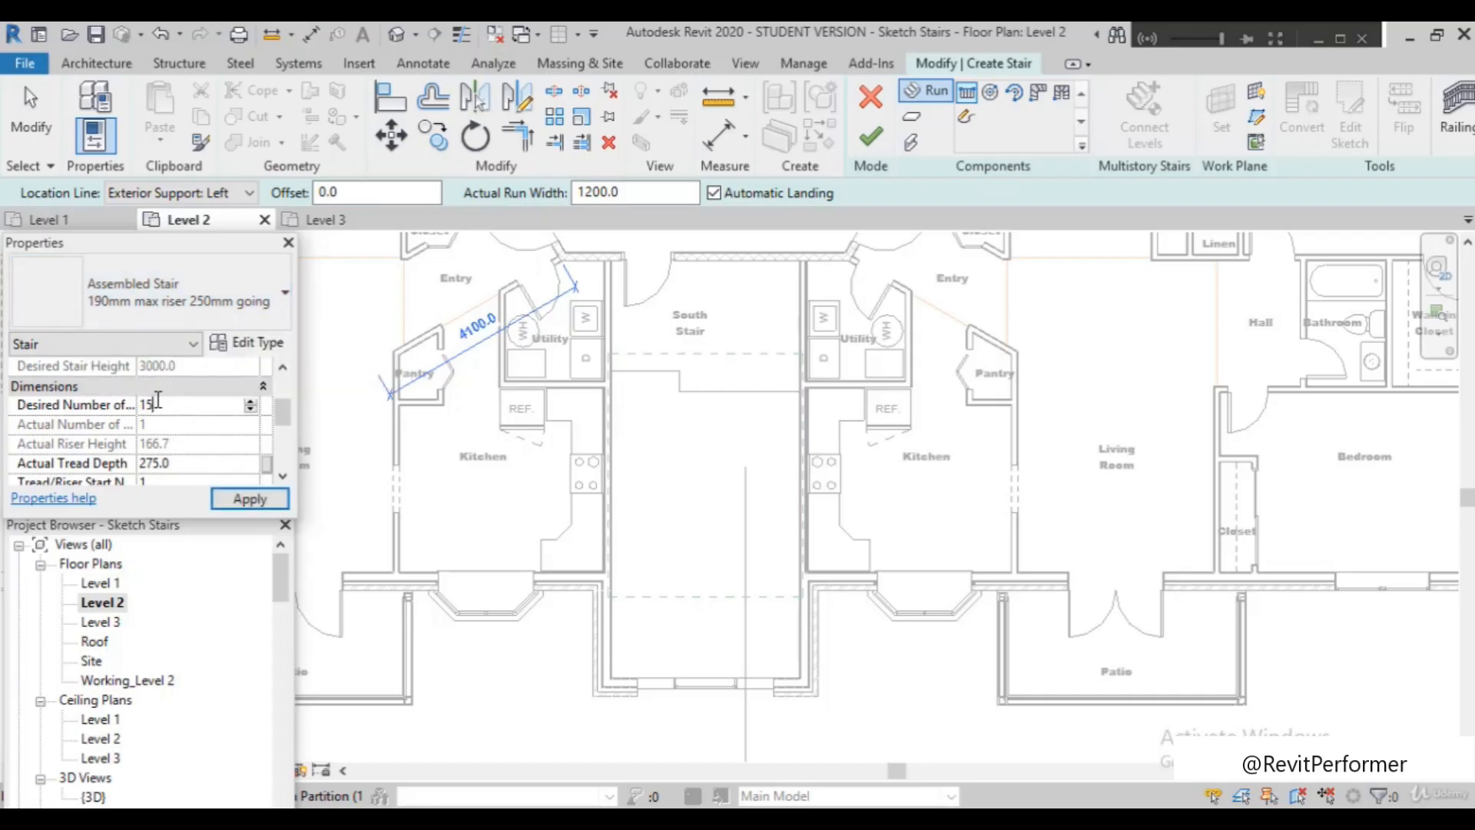
click(246, 499)
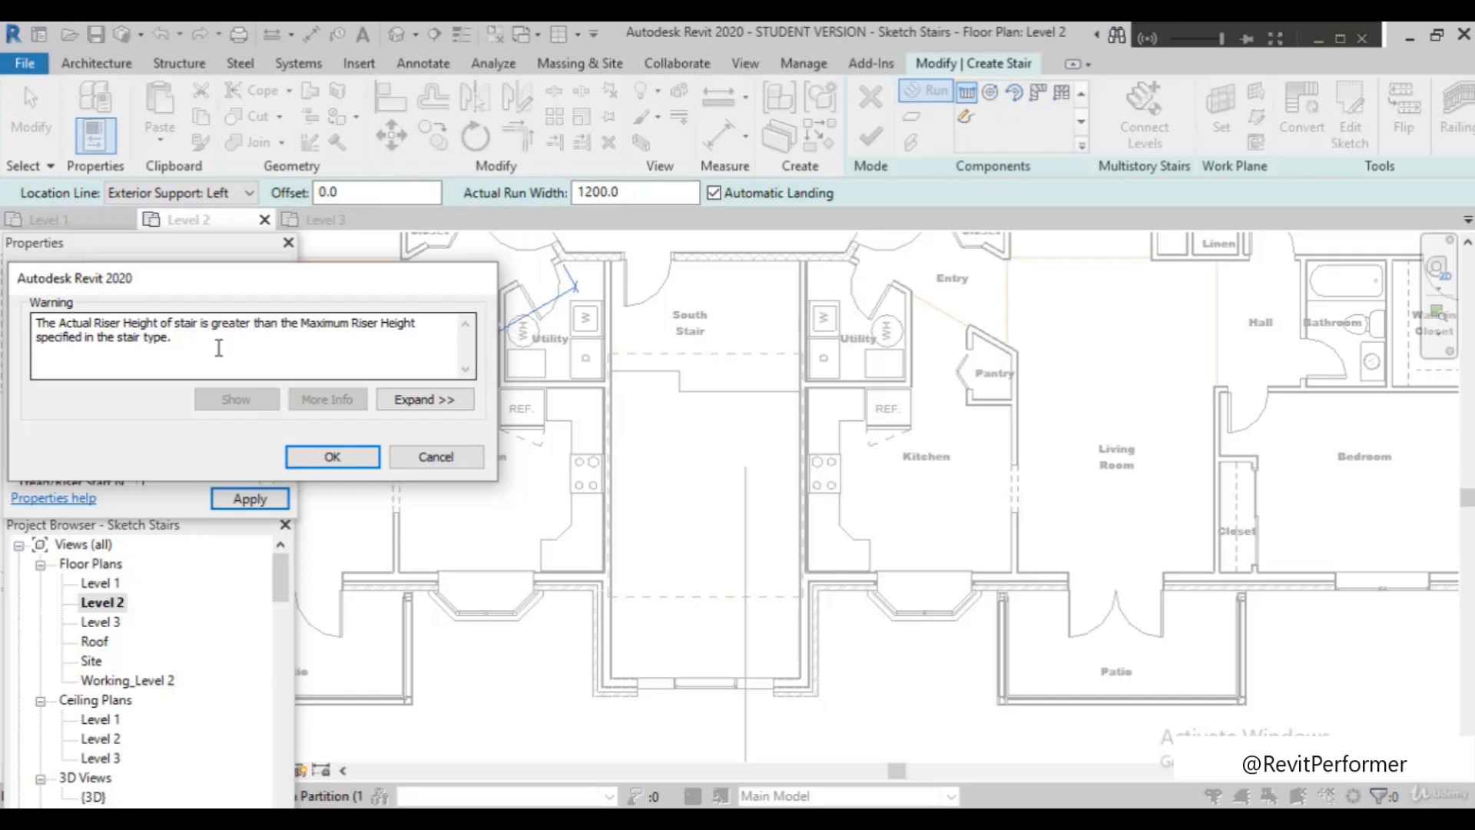
click(435, 457)
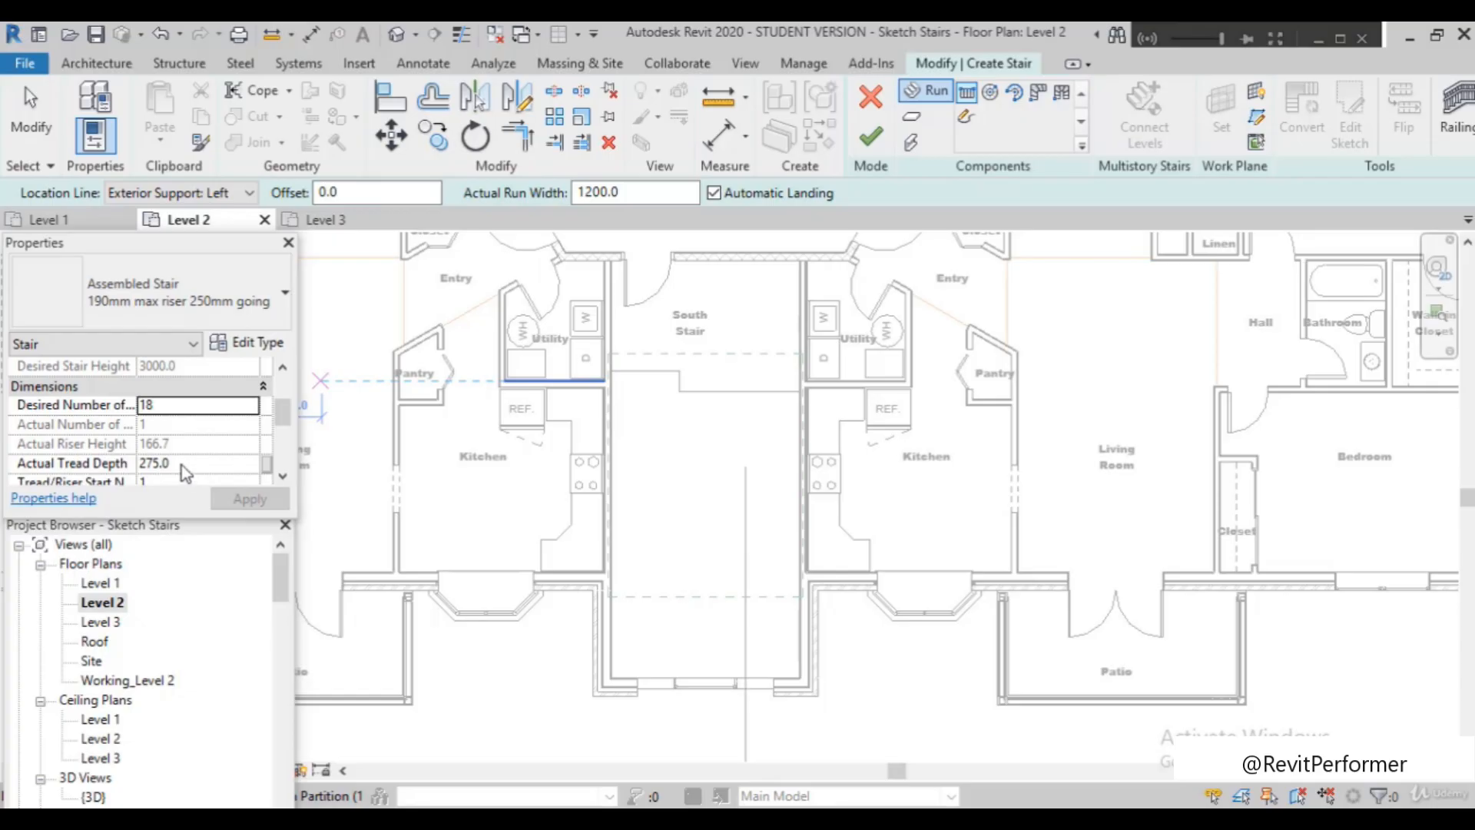
scroll(181, 464, up, 2)
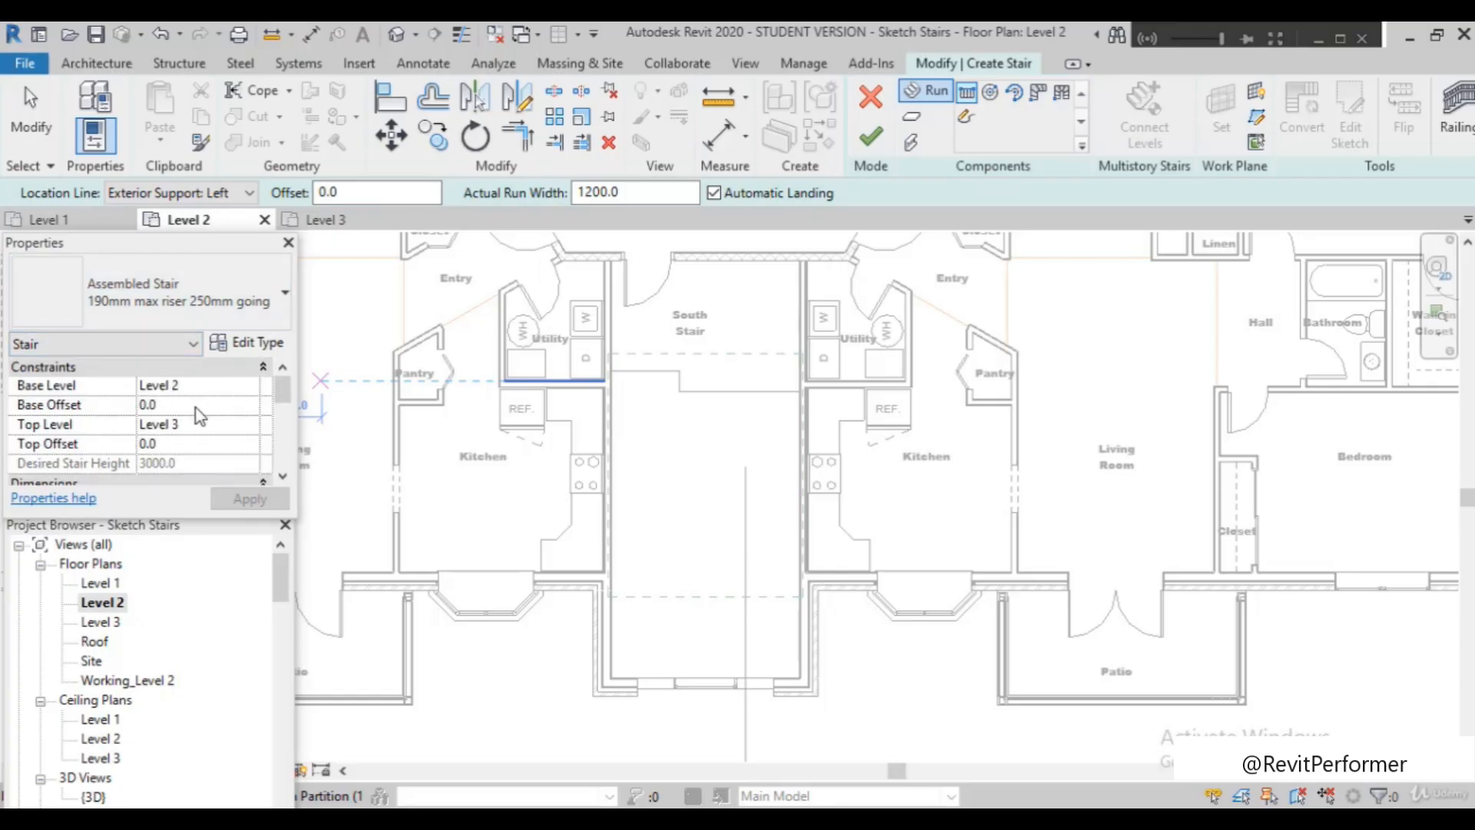
scroll(199, 415, down, 2)
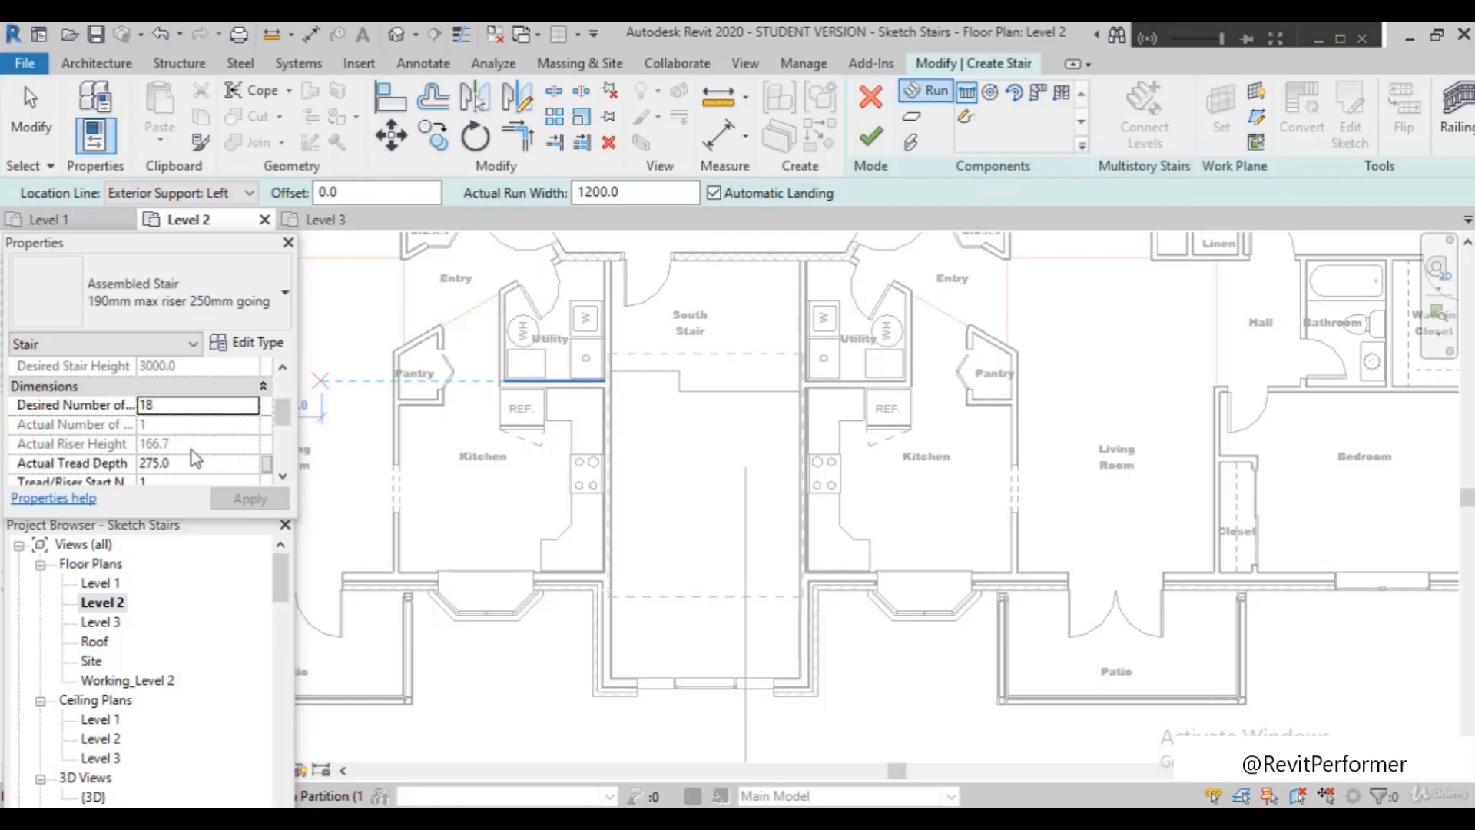
scroll(195, 432, up, 2)
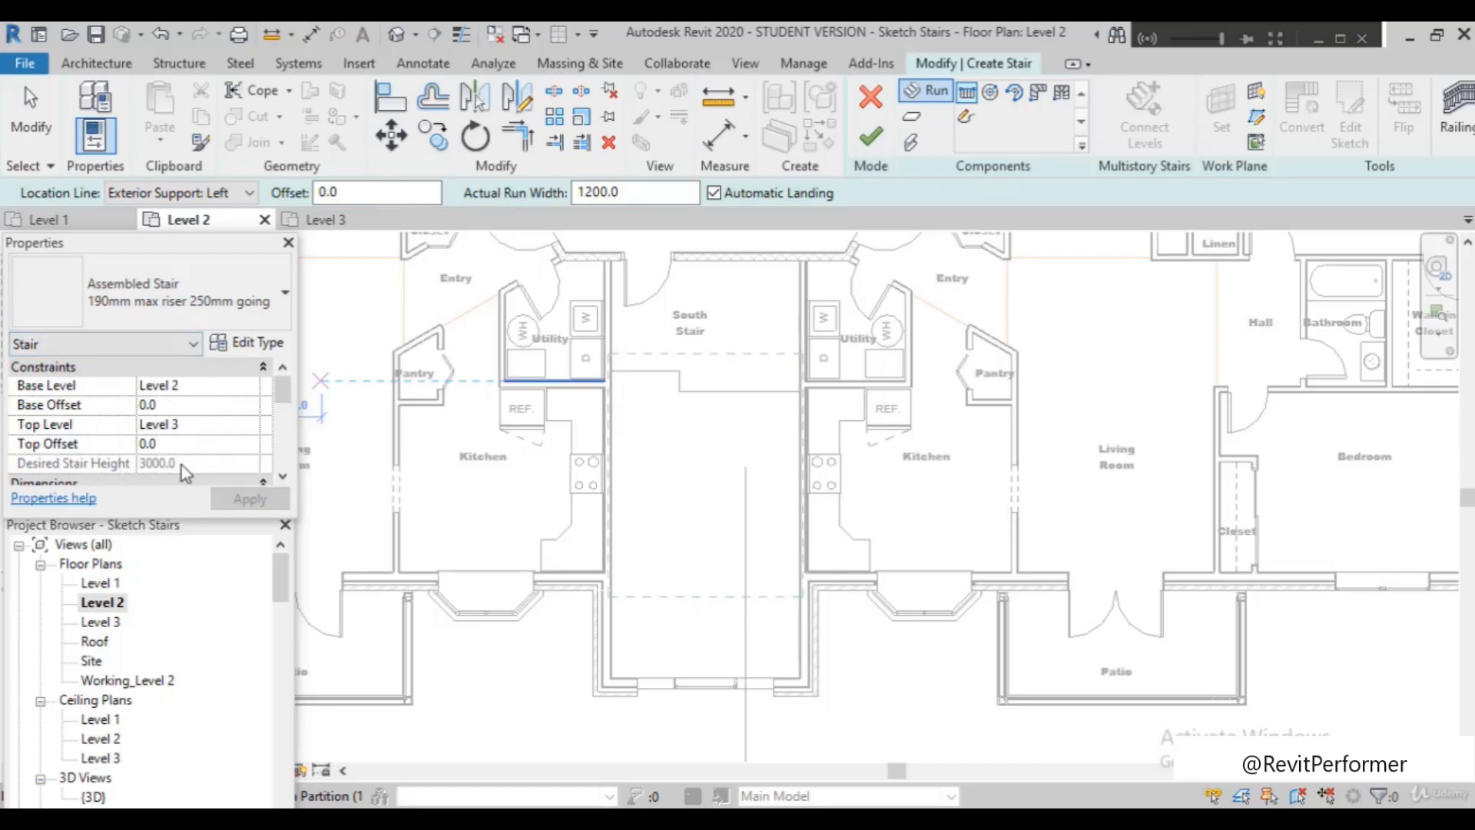
scroll(159, 431, down, 2)
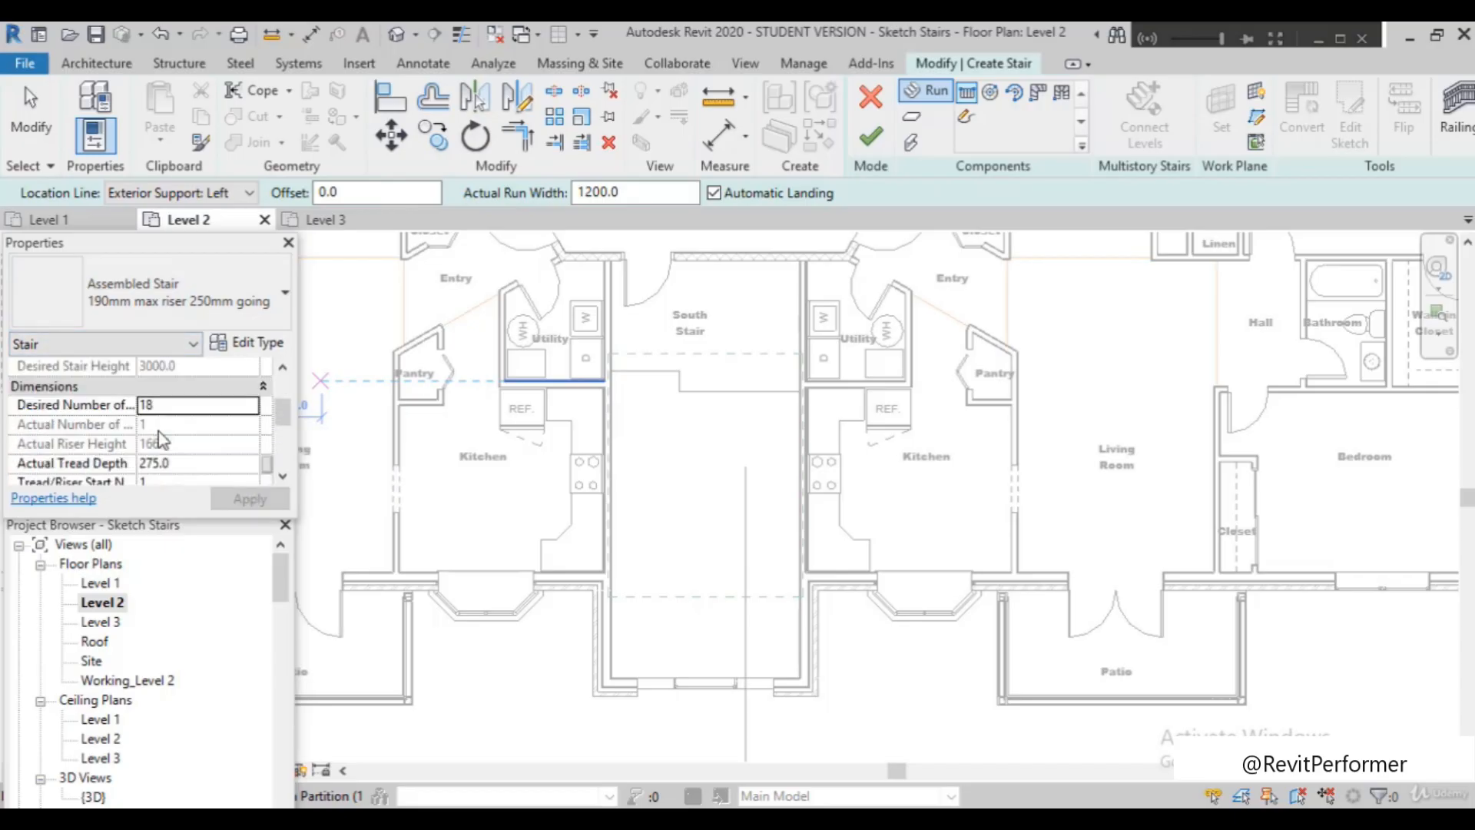
scroll(177, 430, down, 2)
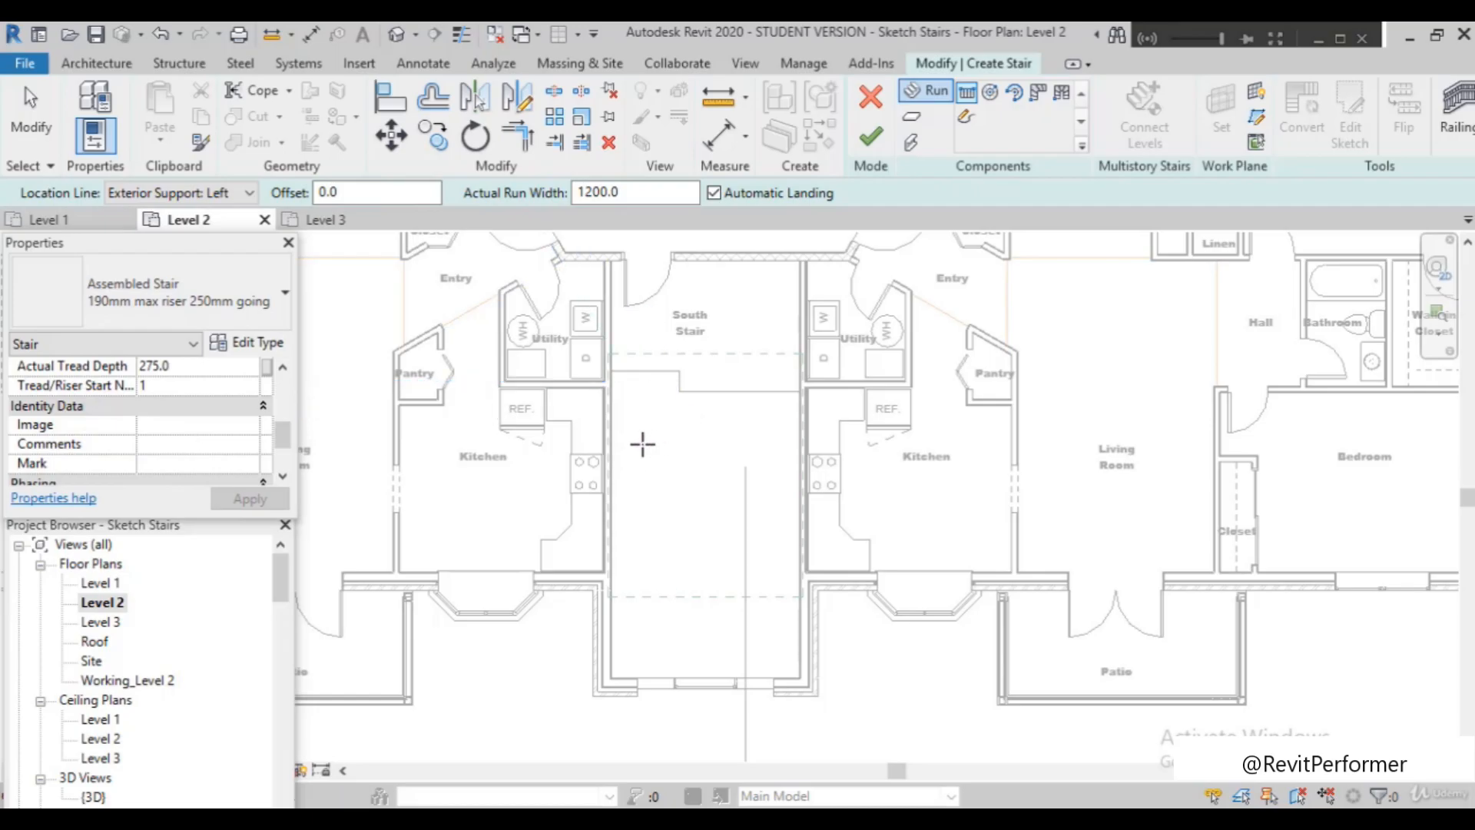
scroll(622, 428, up, 1)
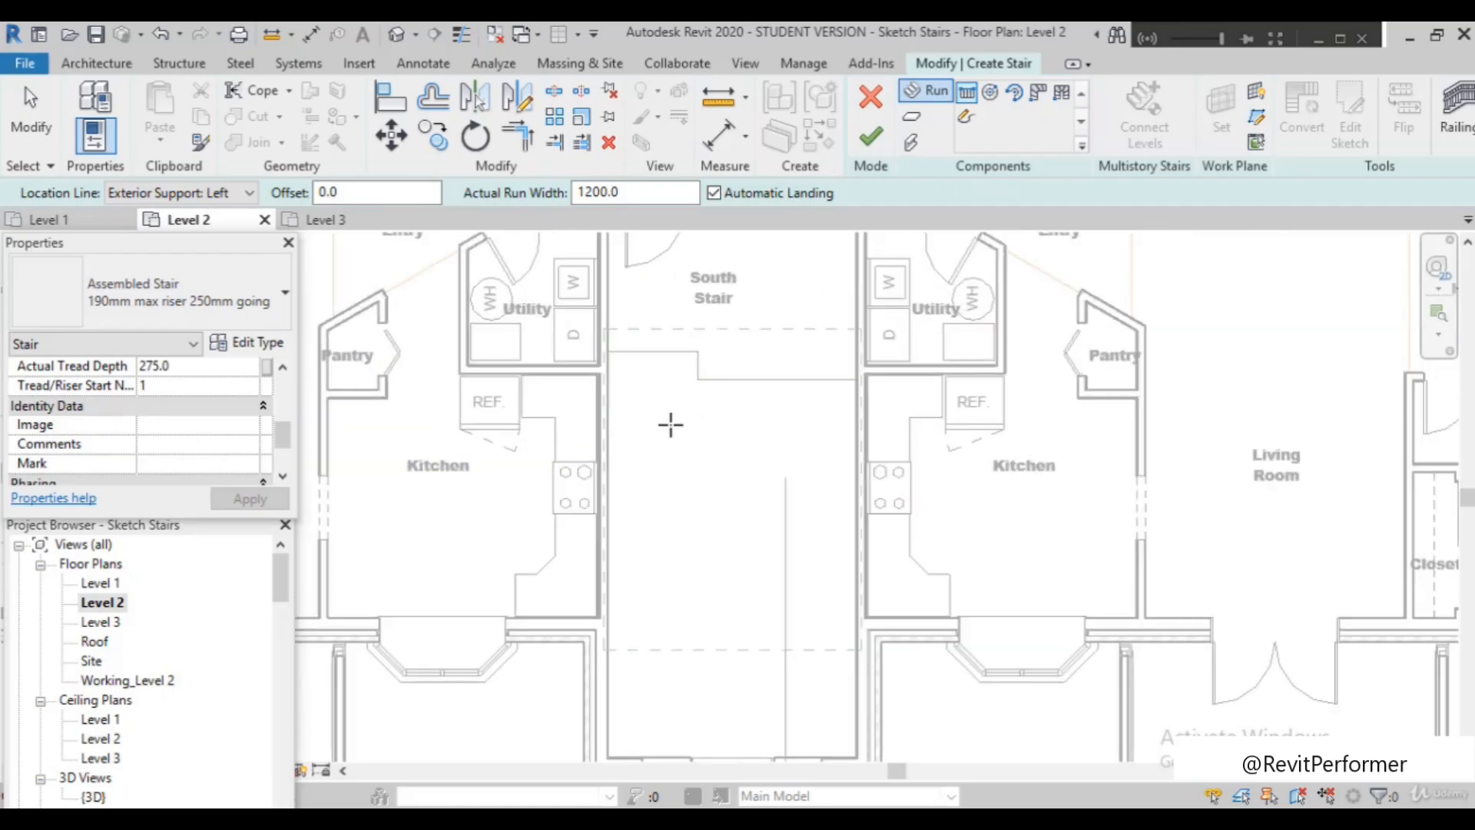
scroll(667, 429, up, 1)
scroll(668, 428, down, 1)
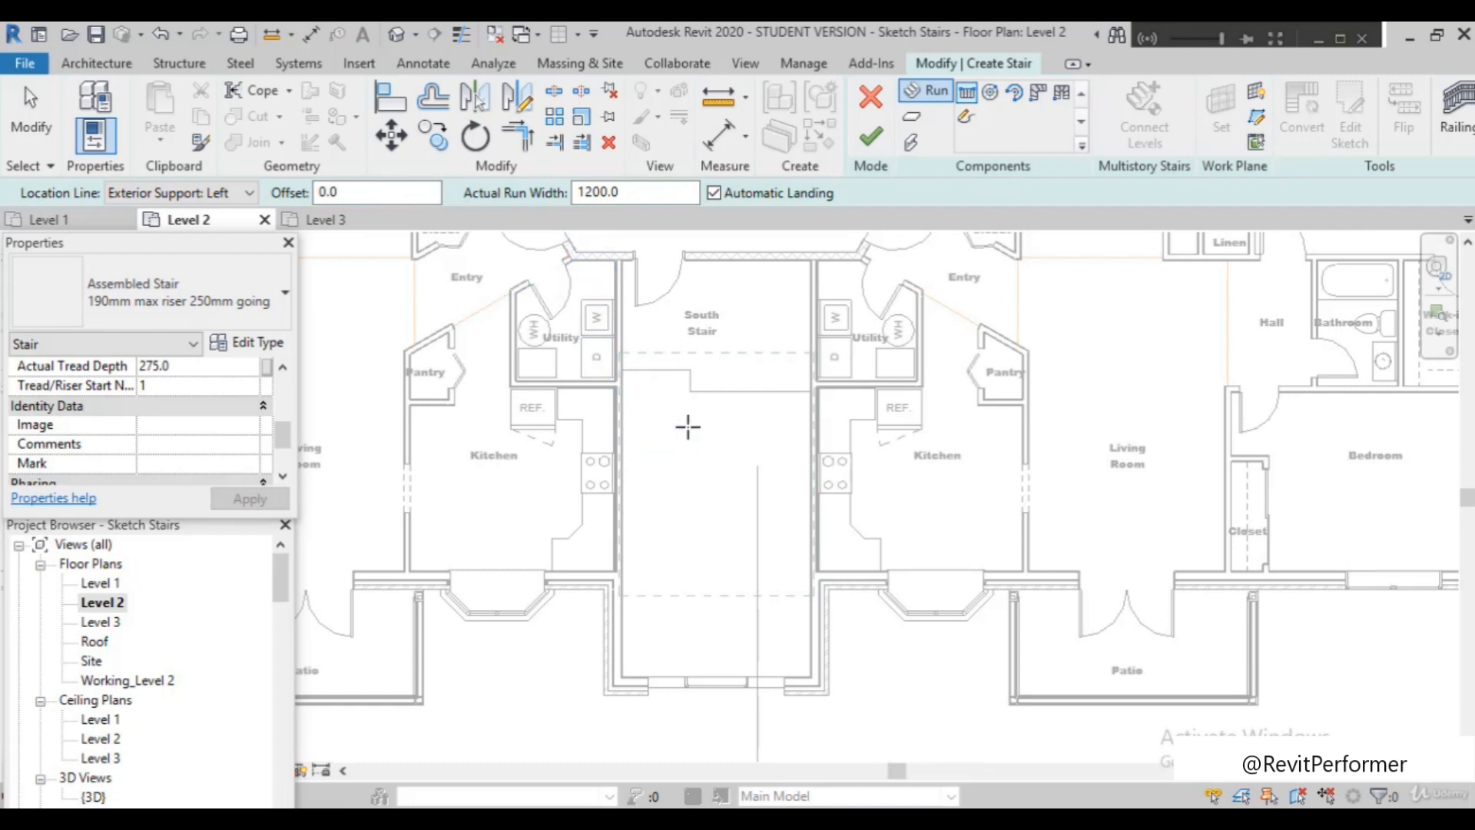
click(686, 423)
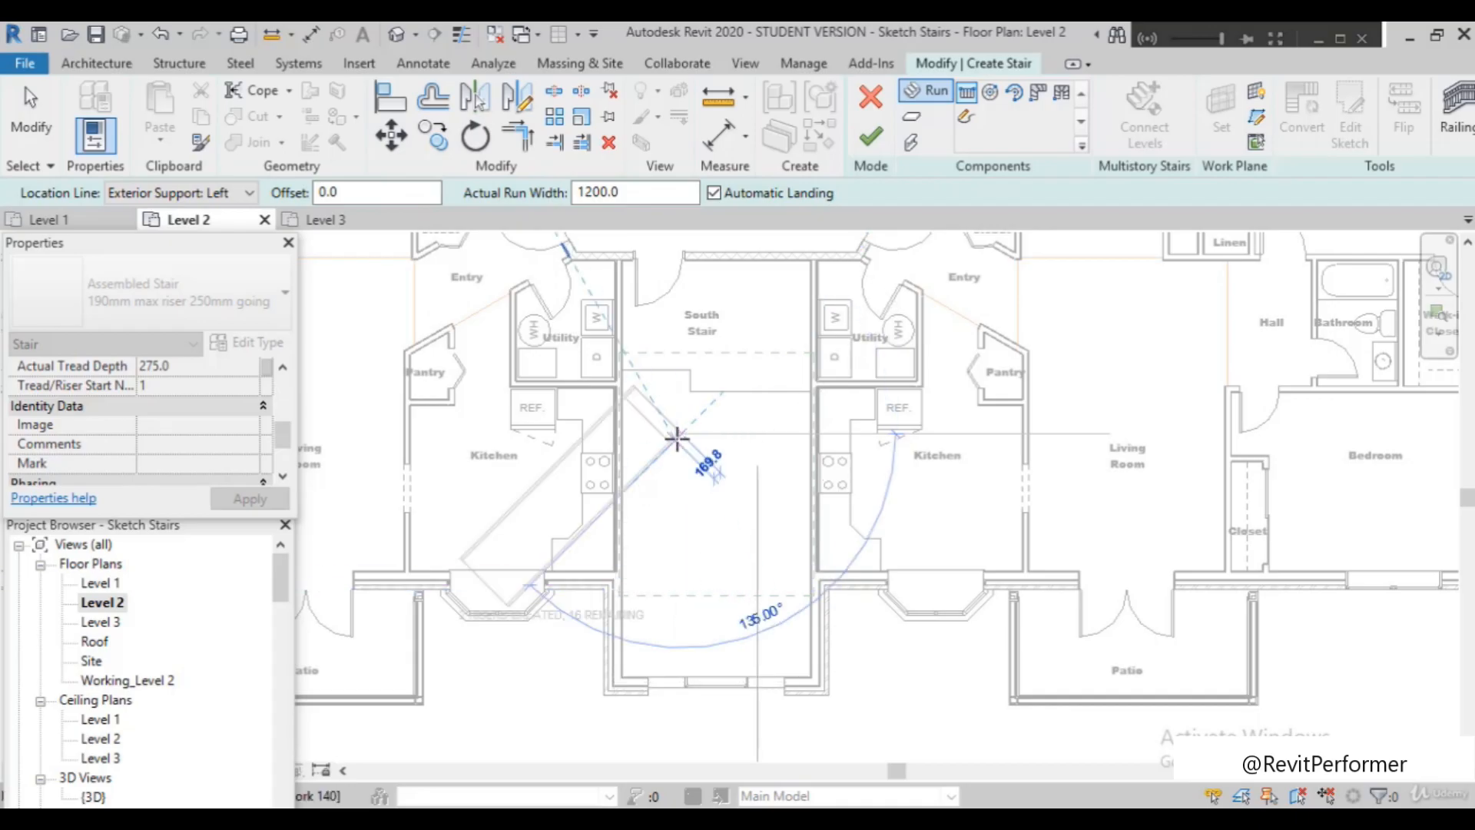
key(Escape)
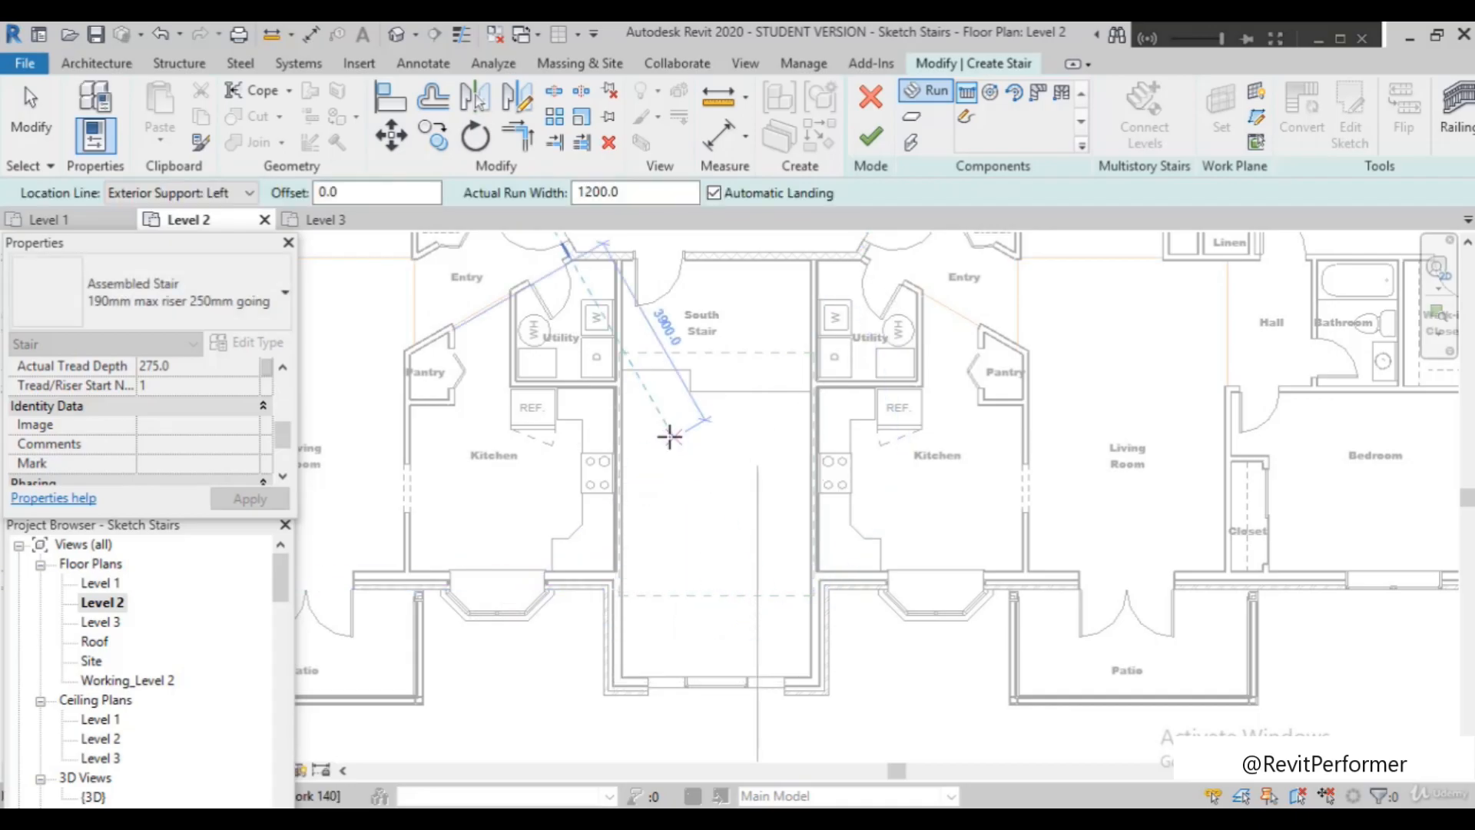
Draw the first straight run 1200 mm wide and 2200 mm long with 9 risers, heading south along the South Stair's west wall
scroll(674, 434, up, 3)
scroll(674, 422, down, 1)
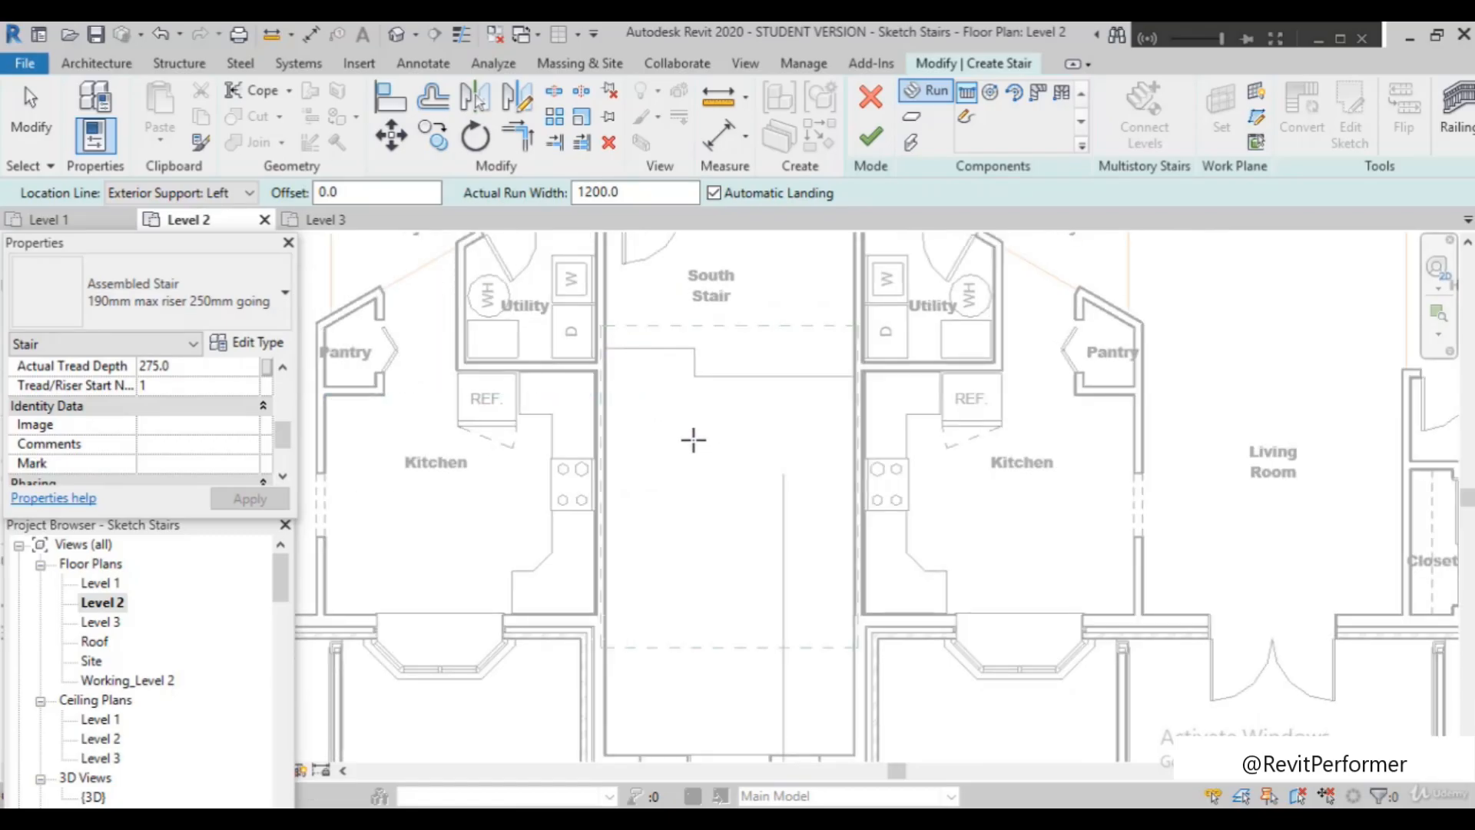
click(685, 428)
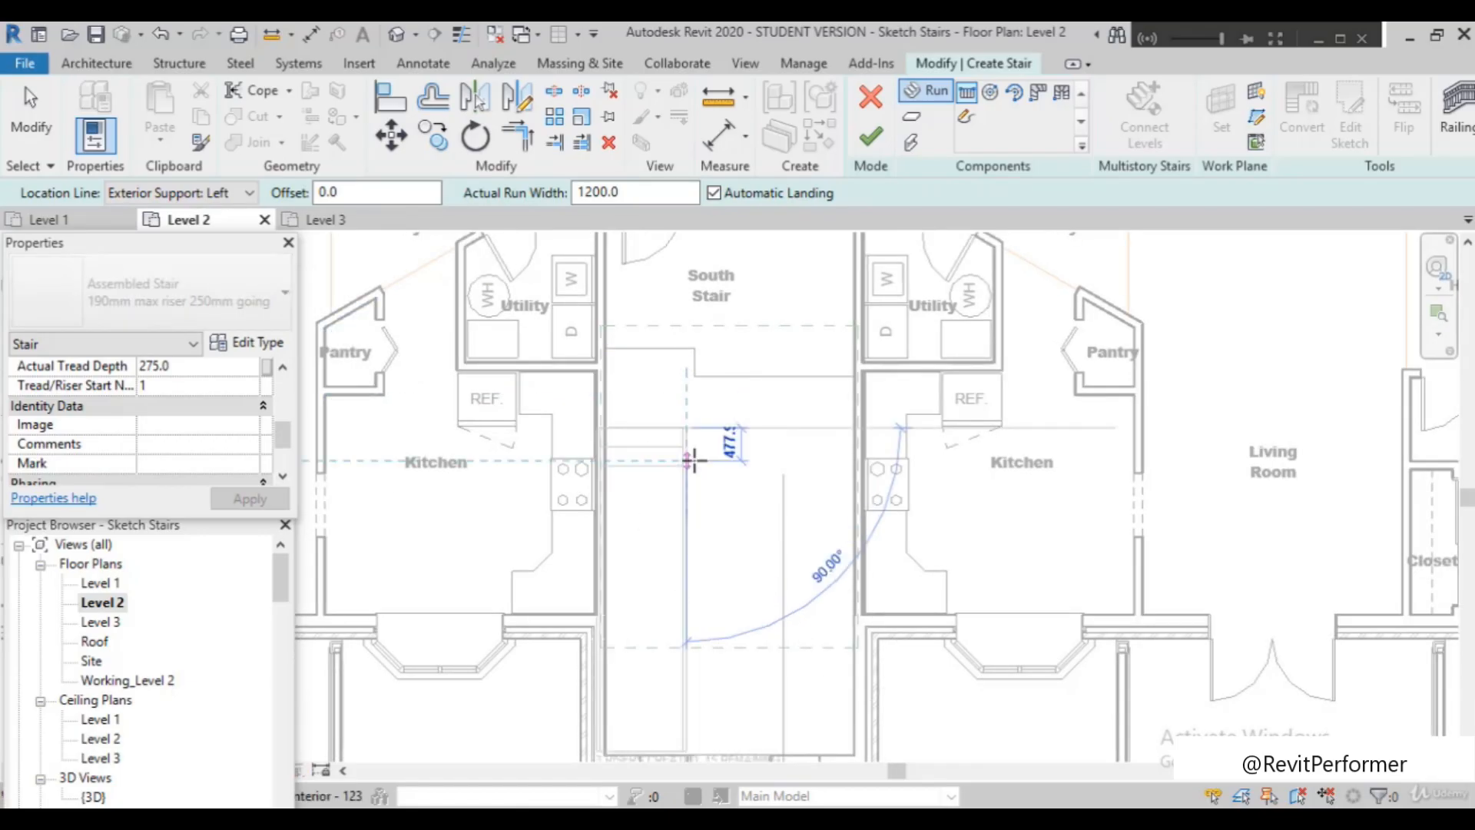
scroll(680, 469, down, 1)
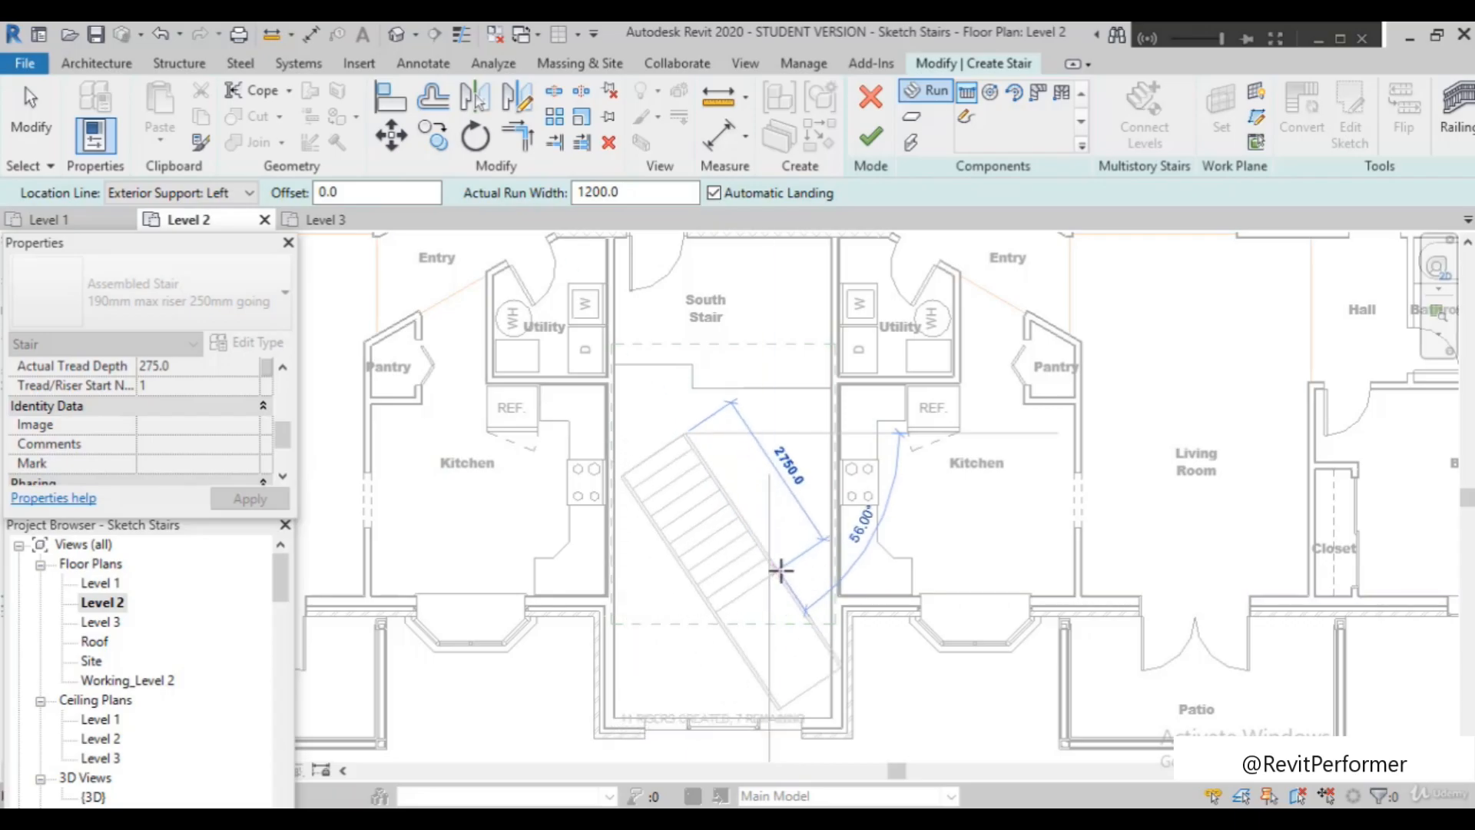
scroll(686, 561, up, 2)
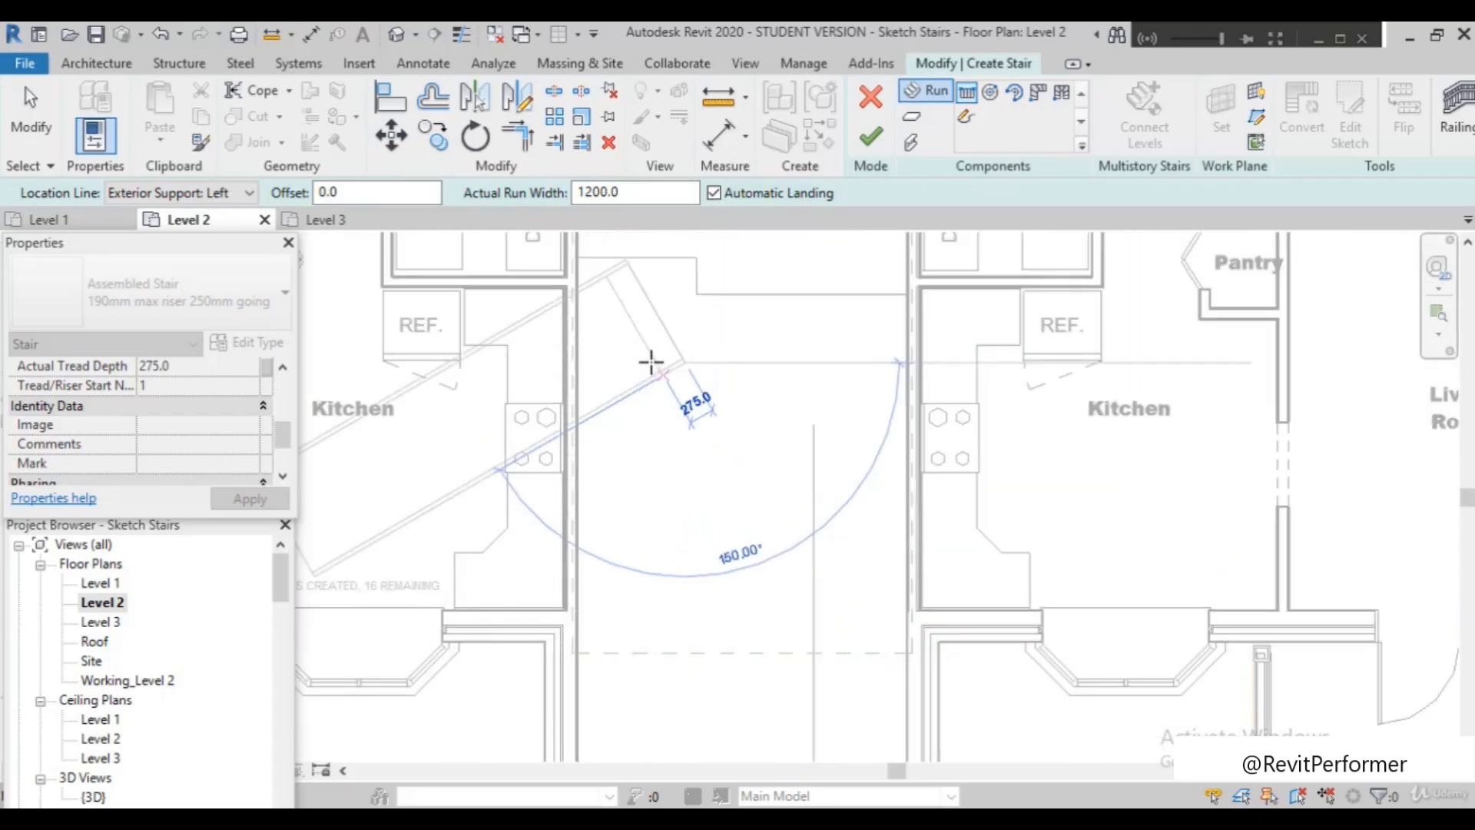
scroll(692, 338, down, 4)
scroll(688, 492, up, 1)
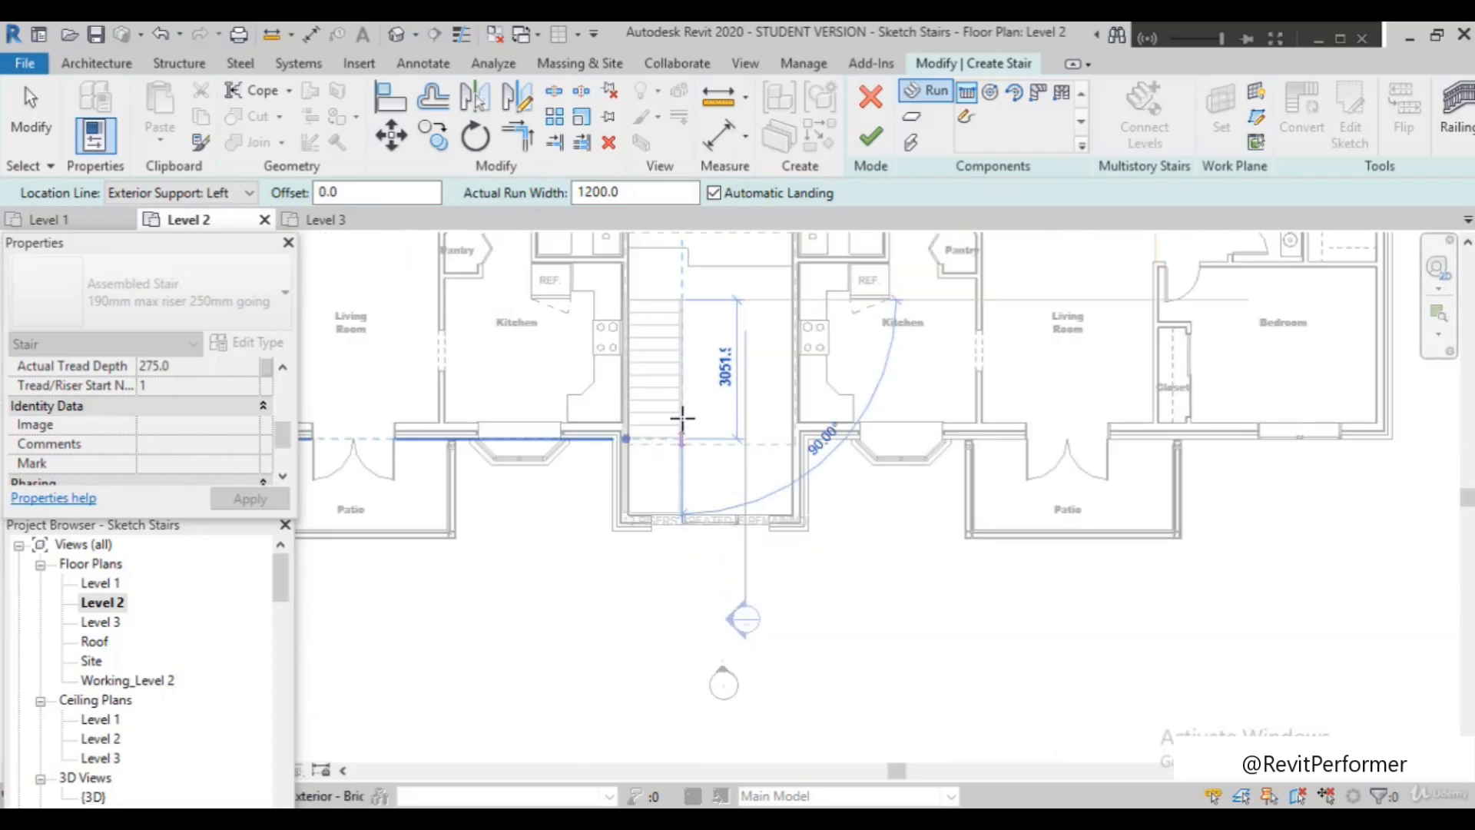
scroll(682, 391, up, 1)
scroll(682, 392, up, 3)
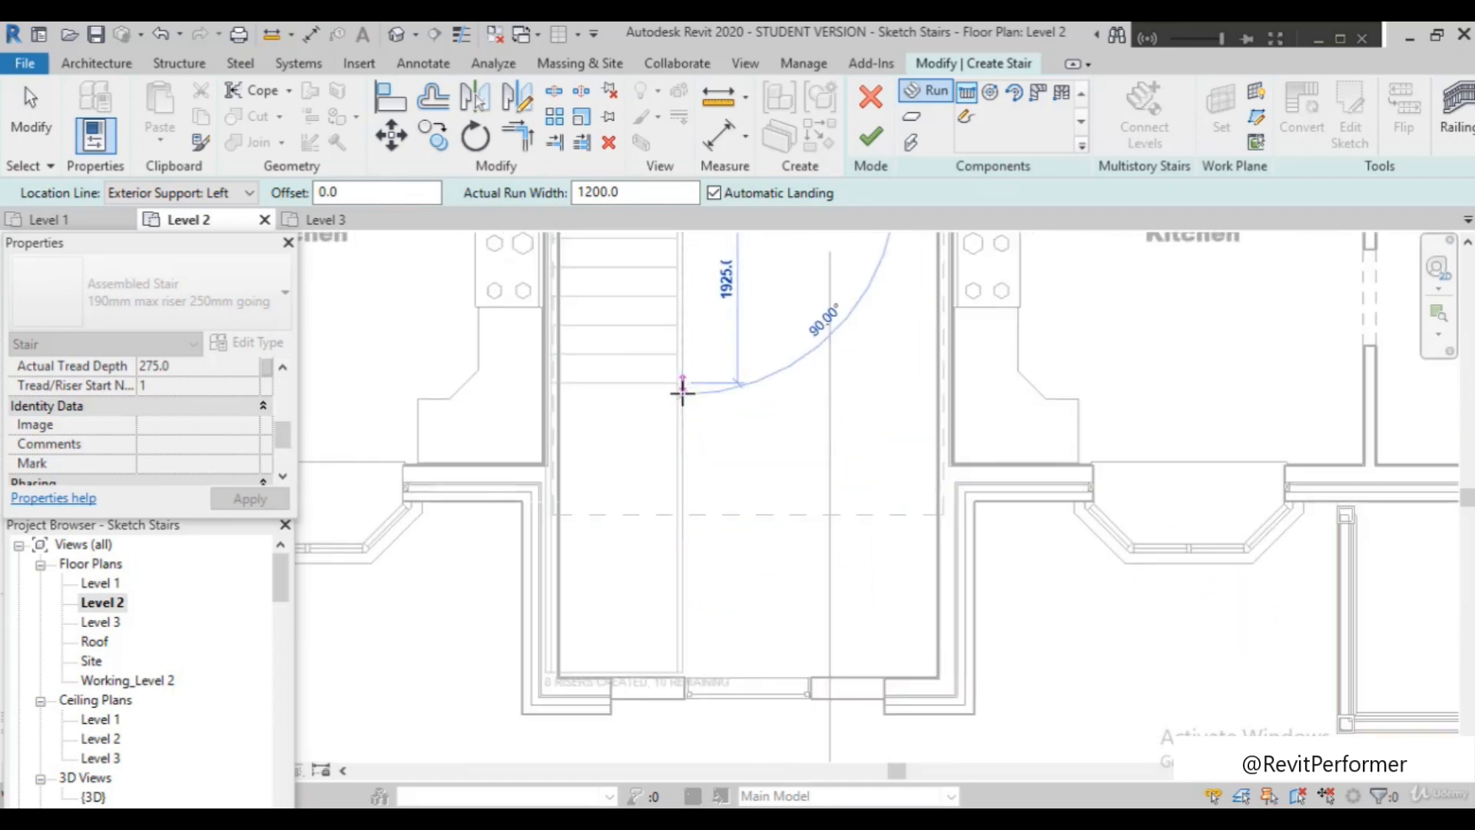
scroll(682, 393, up, 1)
scroll(682, 392, down, 1)
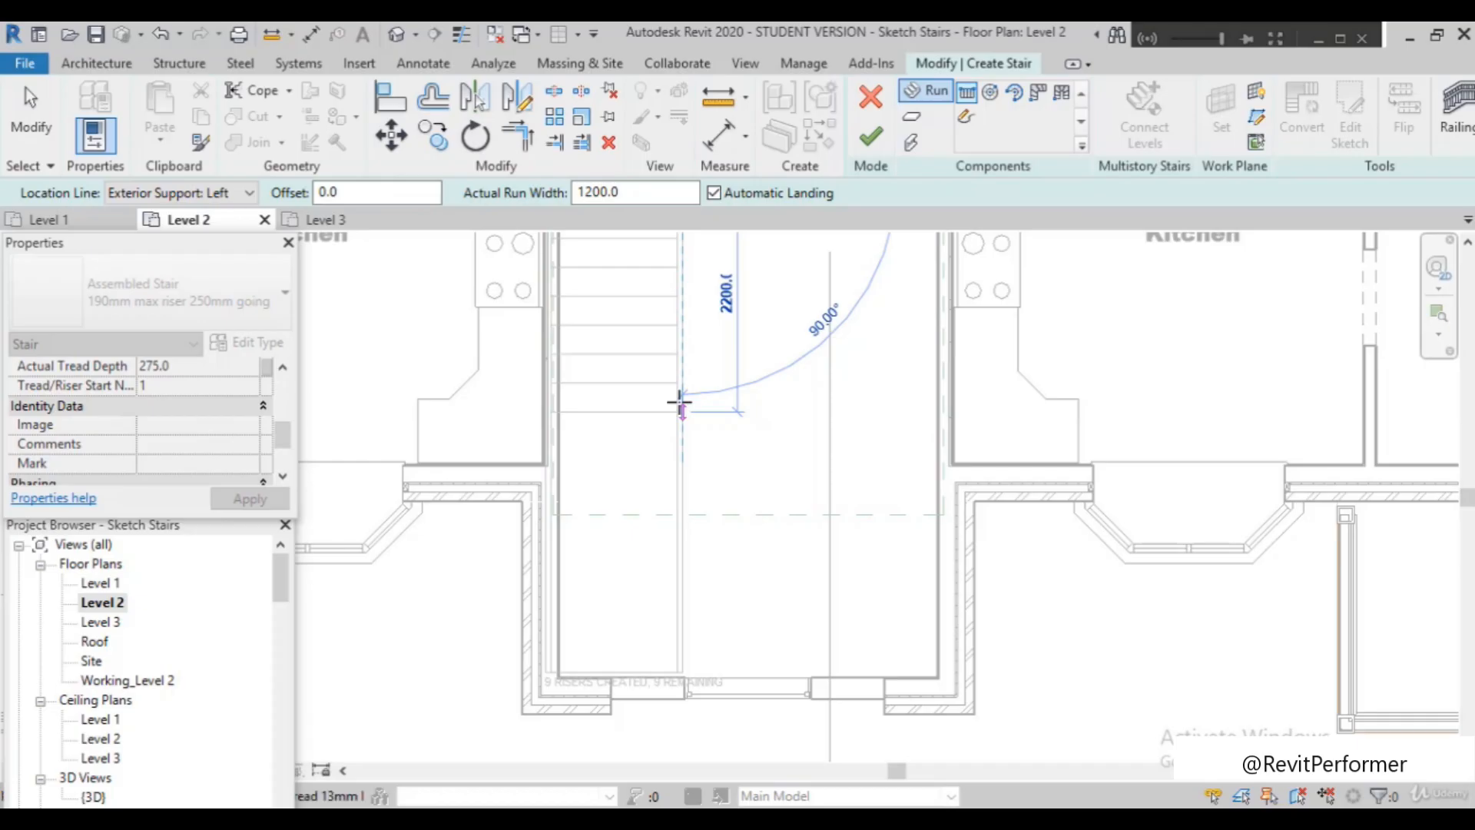
click(679, 403)
Draw the parallel second run of 2200 mm back north from the first run's end line, using the remaining 9 risers and an automatic landing
scroll(676, 398, down, 3)
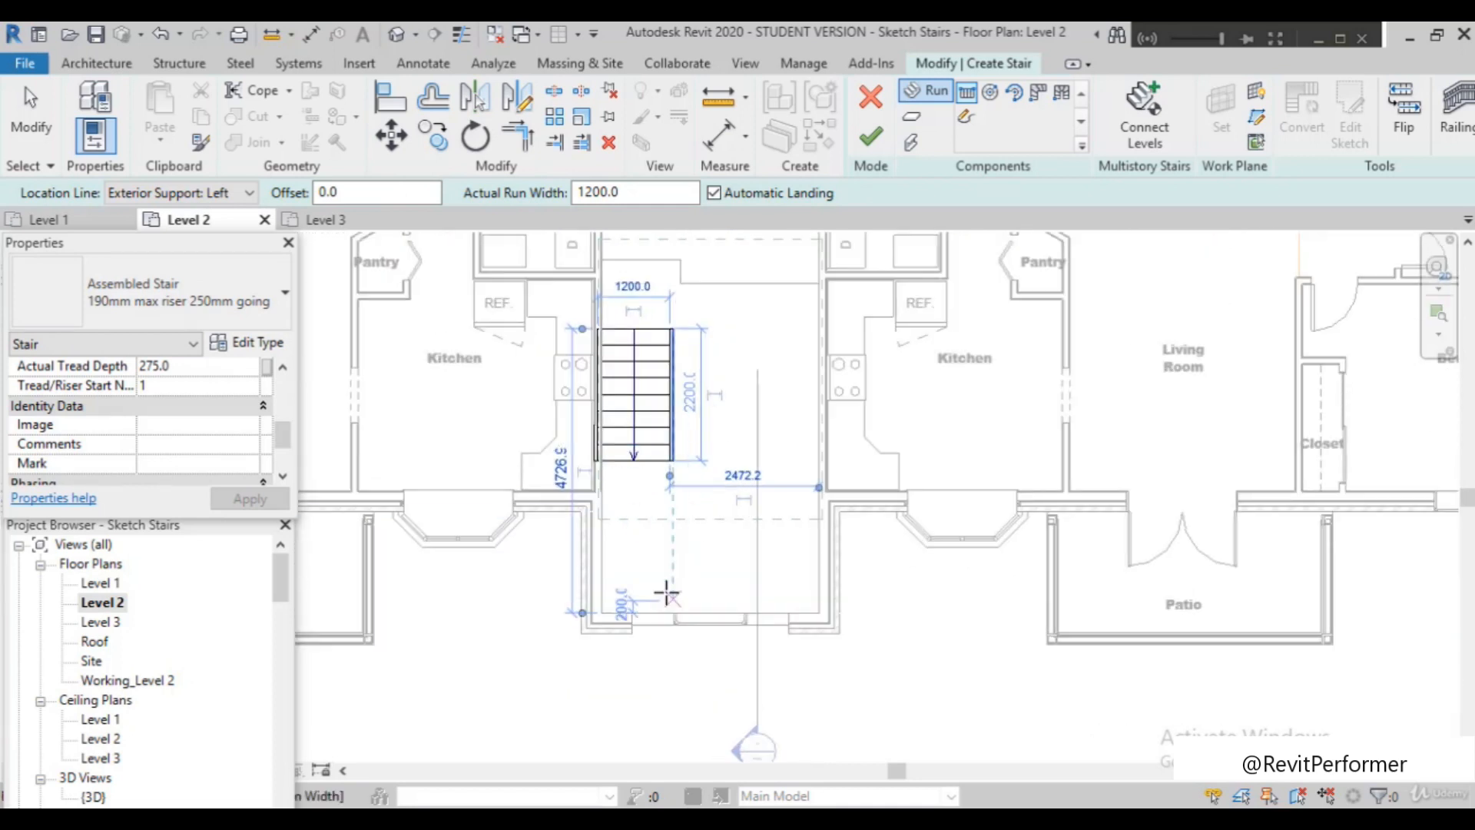
scroll(674, 463, up, 2)
scroll(526, 548, up, 1)
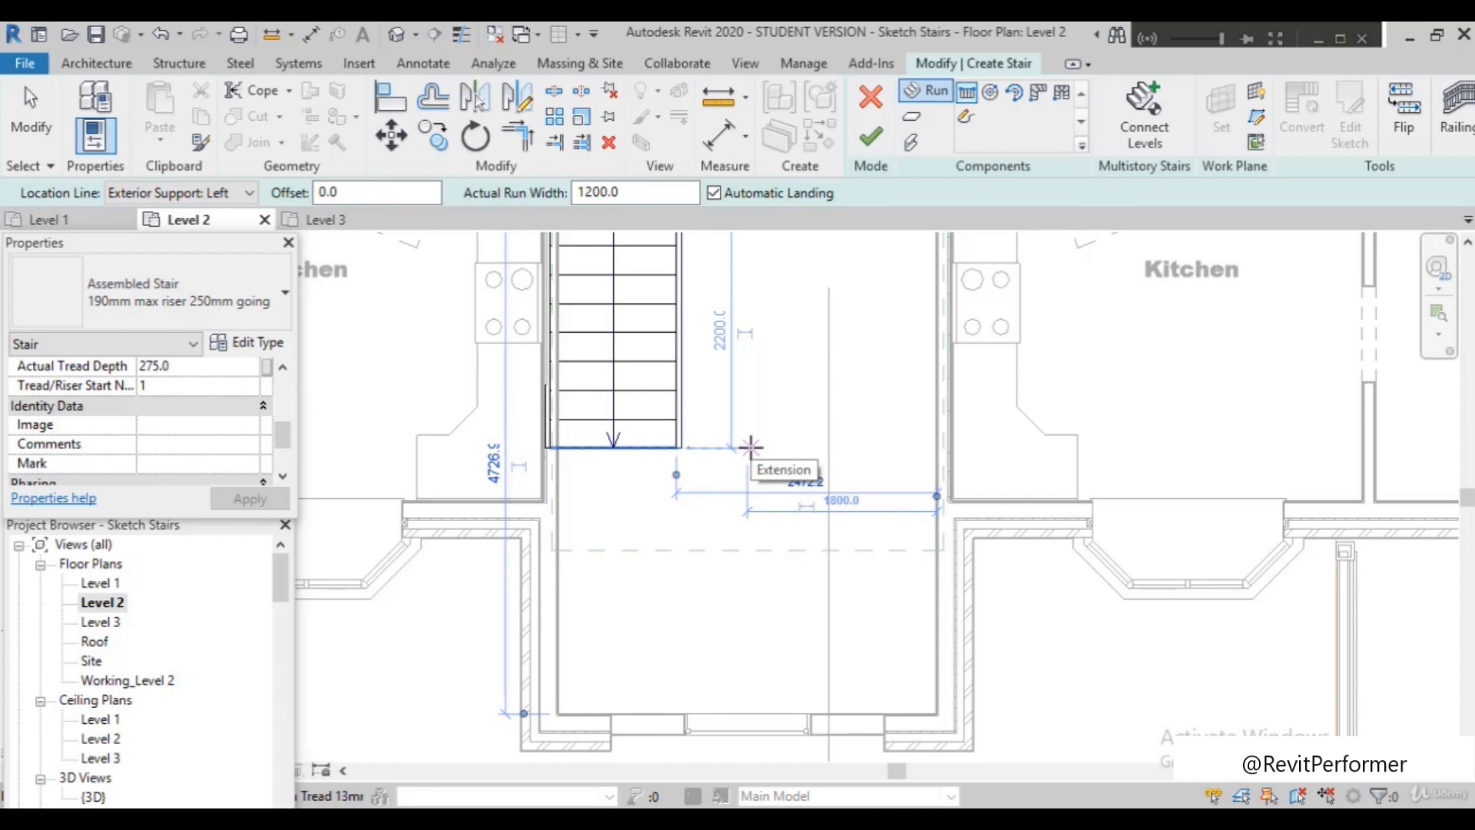
click(750, 446)
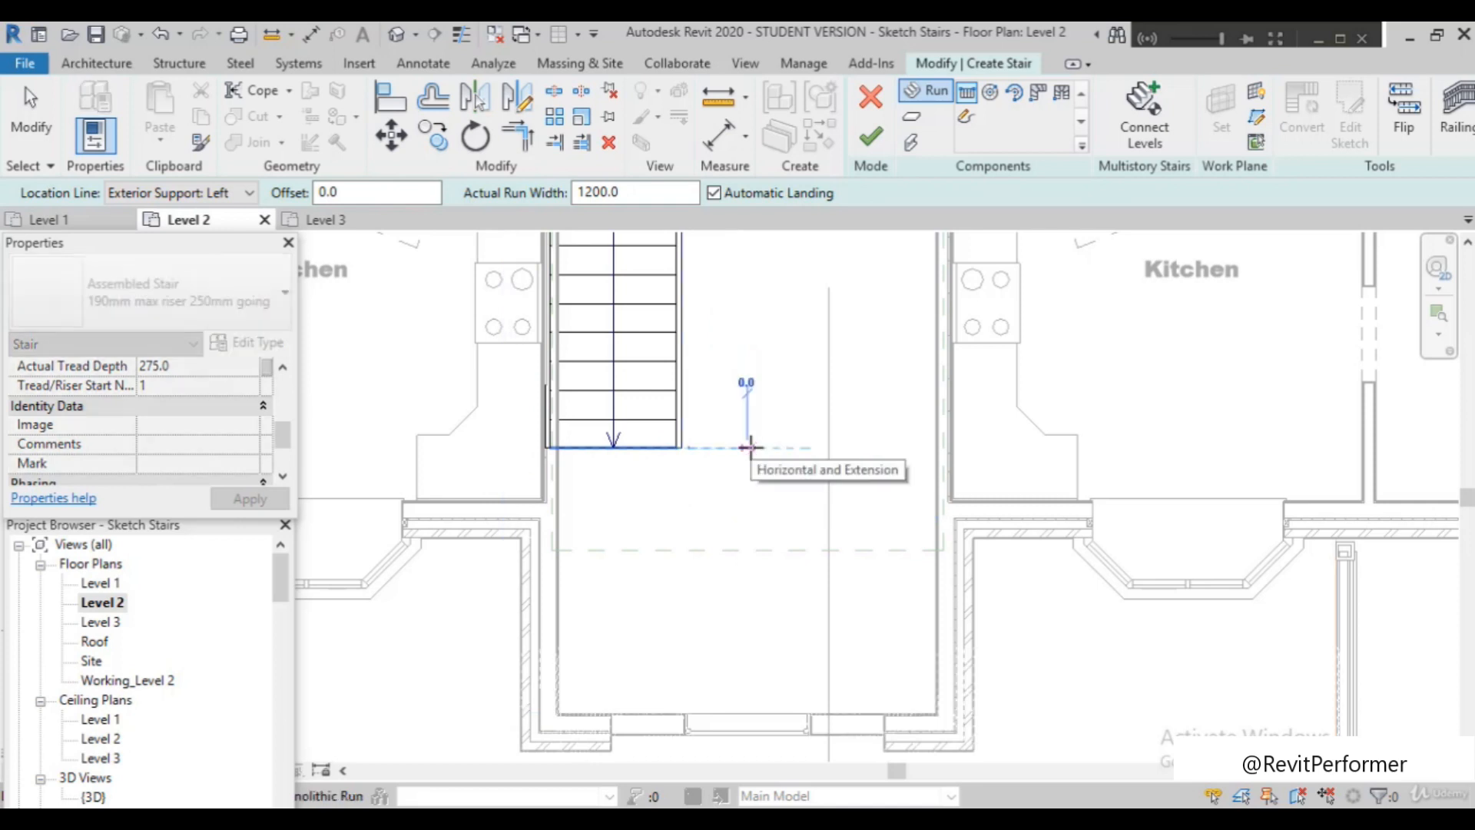
scroll(751, 448, down, 2)
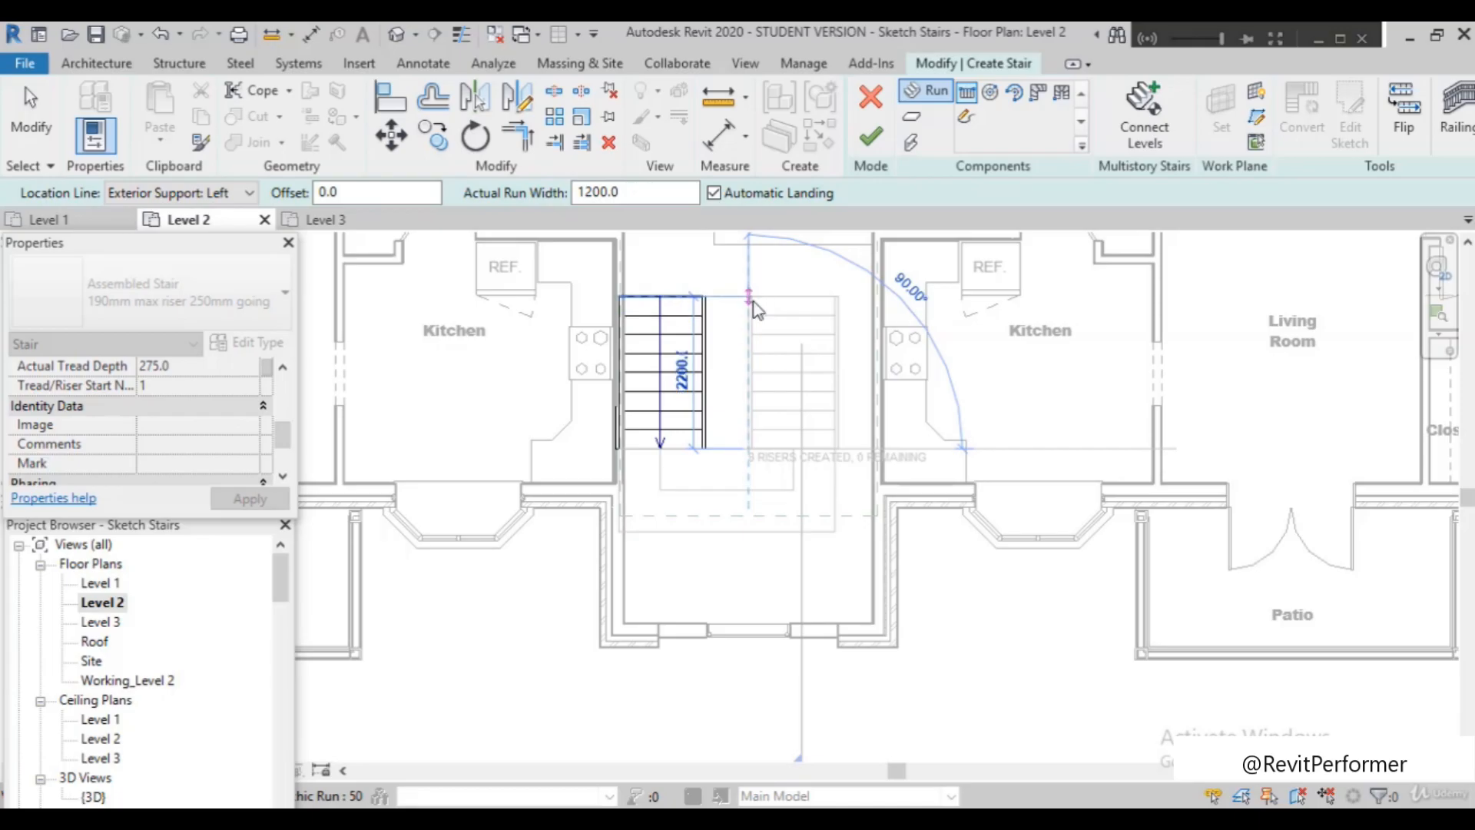
click(751, 297)
key(Escape)
scroll(820, 559, down, 1)
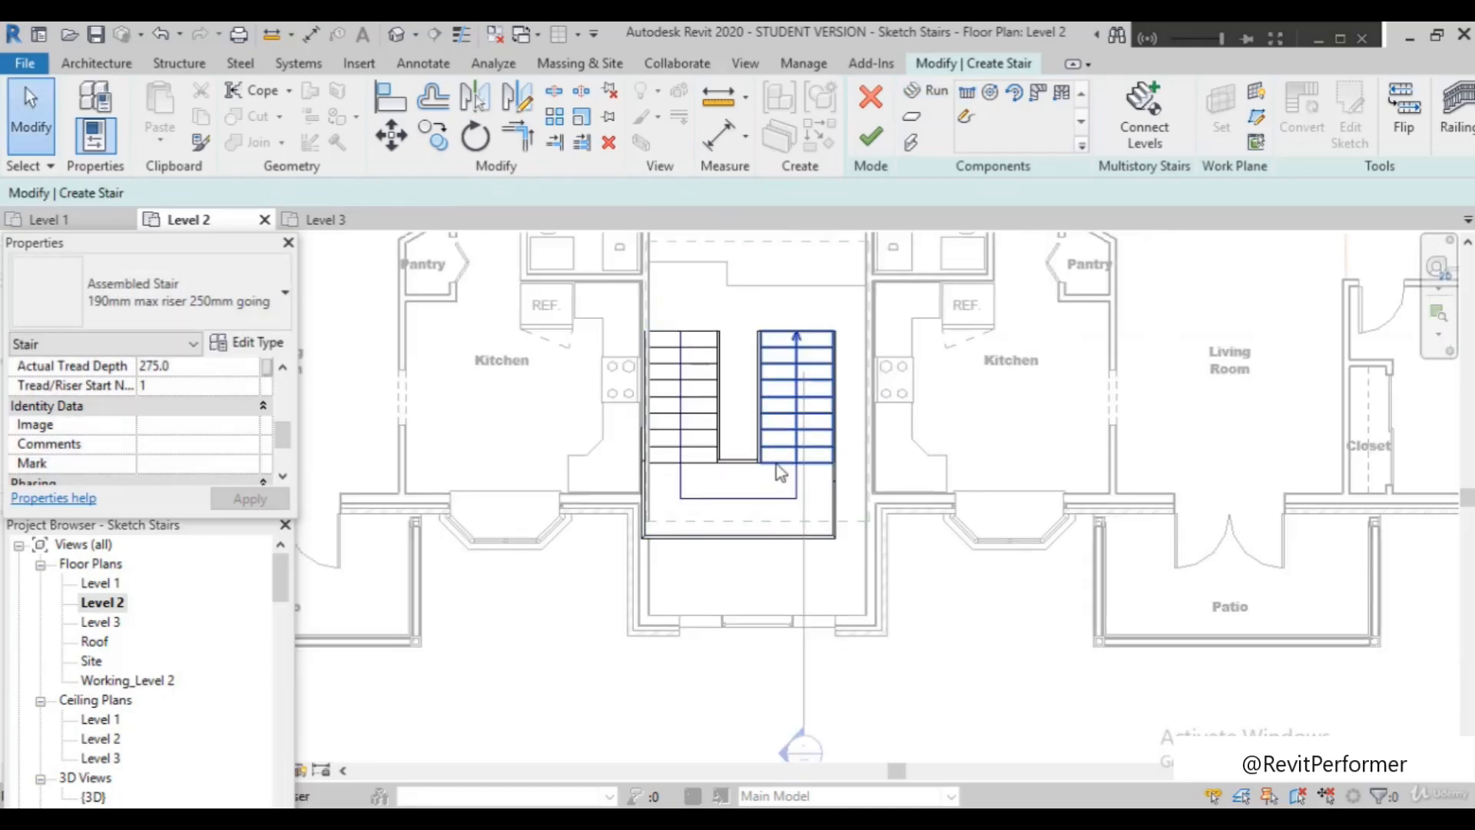
scroll(772, 465, up, 3)
scroll(668, 515, down, 1)
scroll(693, 265, up, 1)
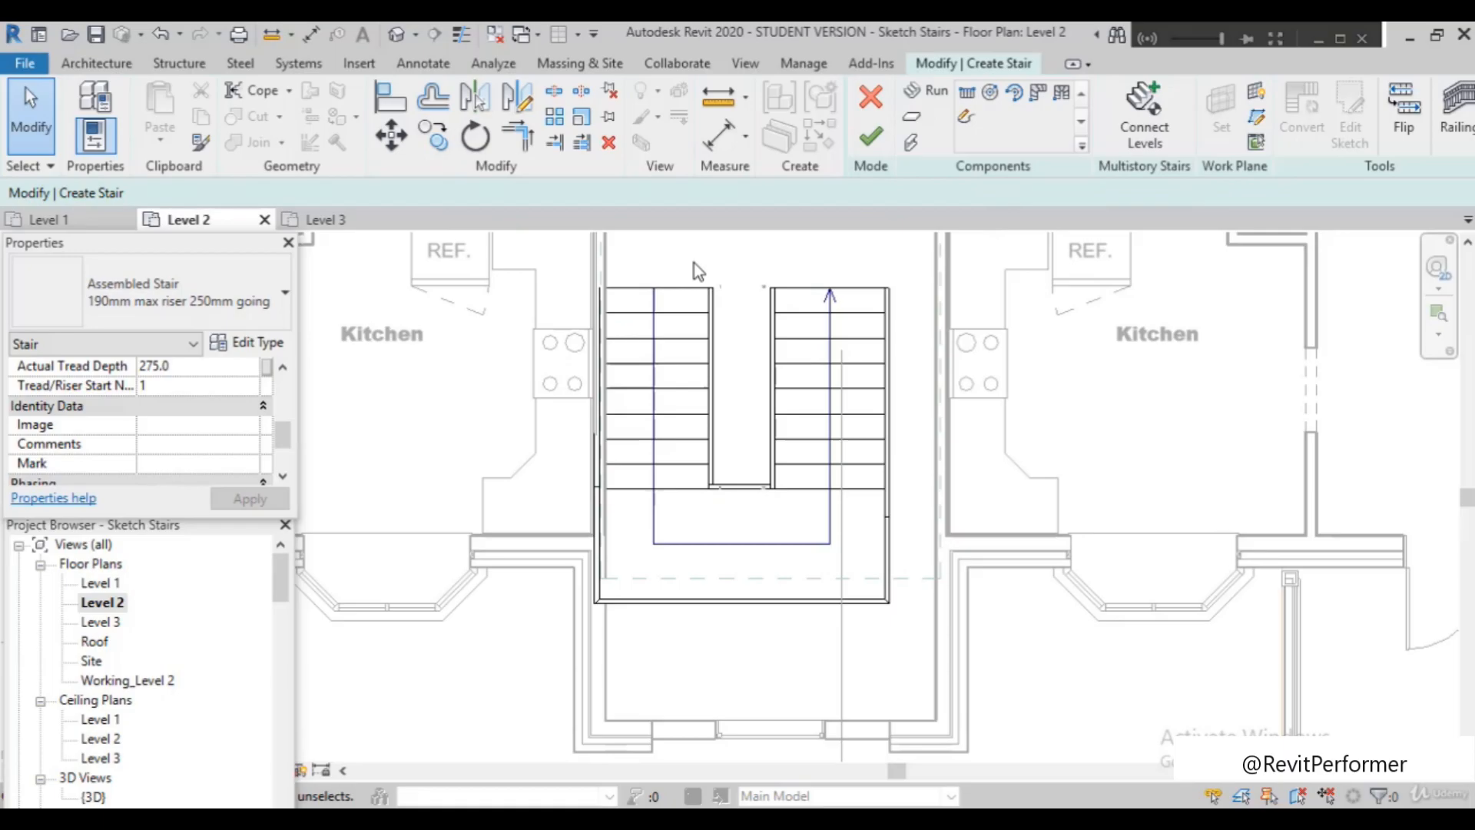
click(392, 137)
scroll(604, 305, up, 2)
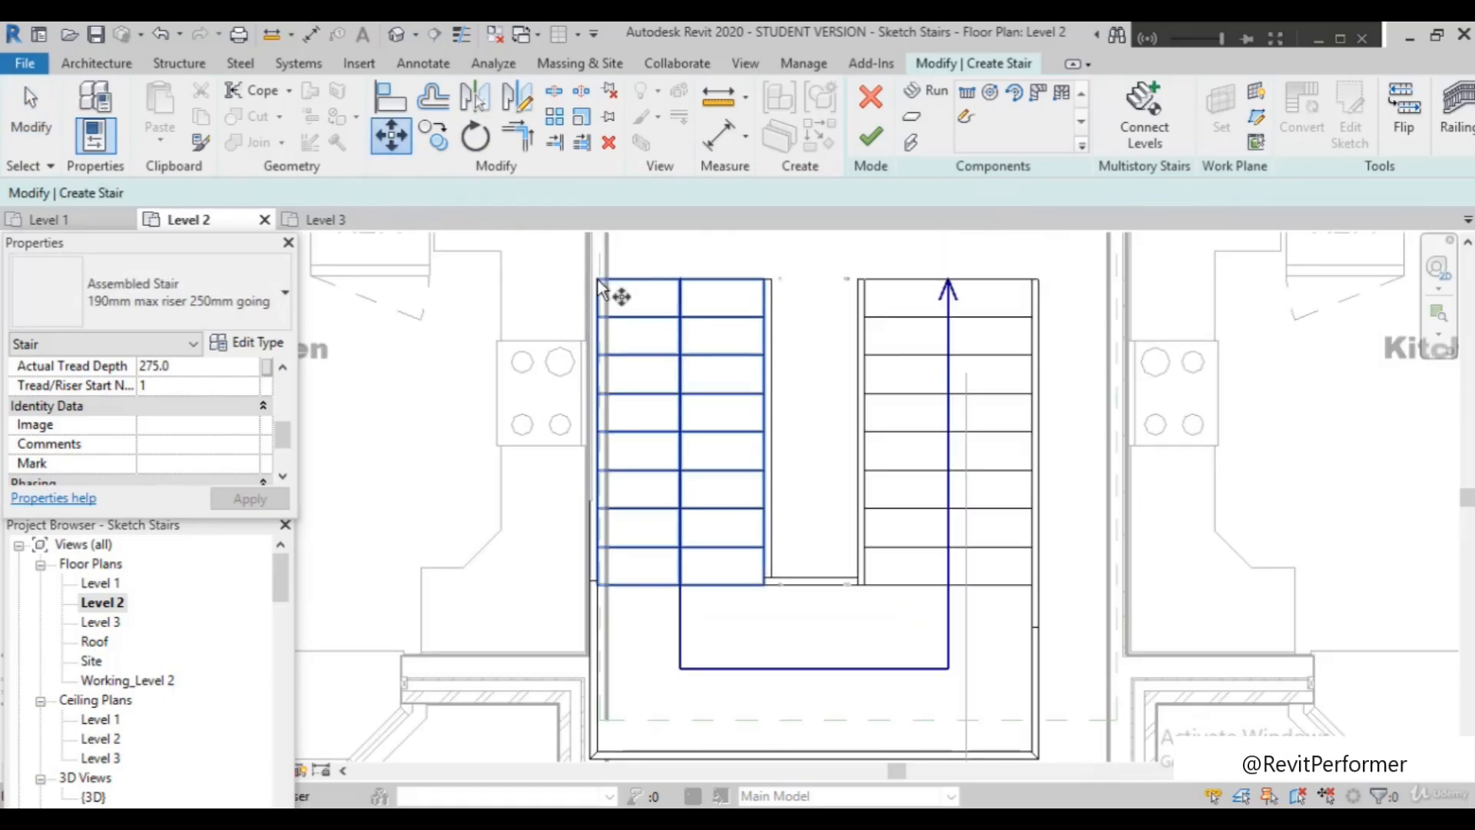
click(652, 278)
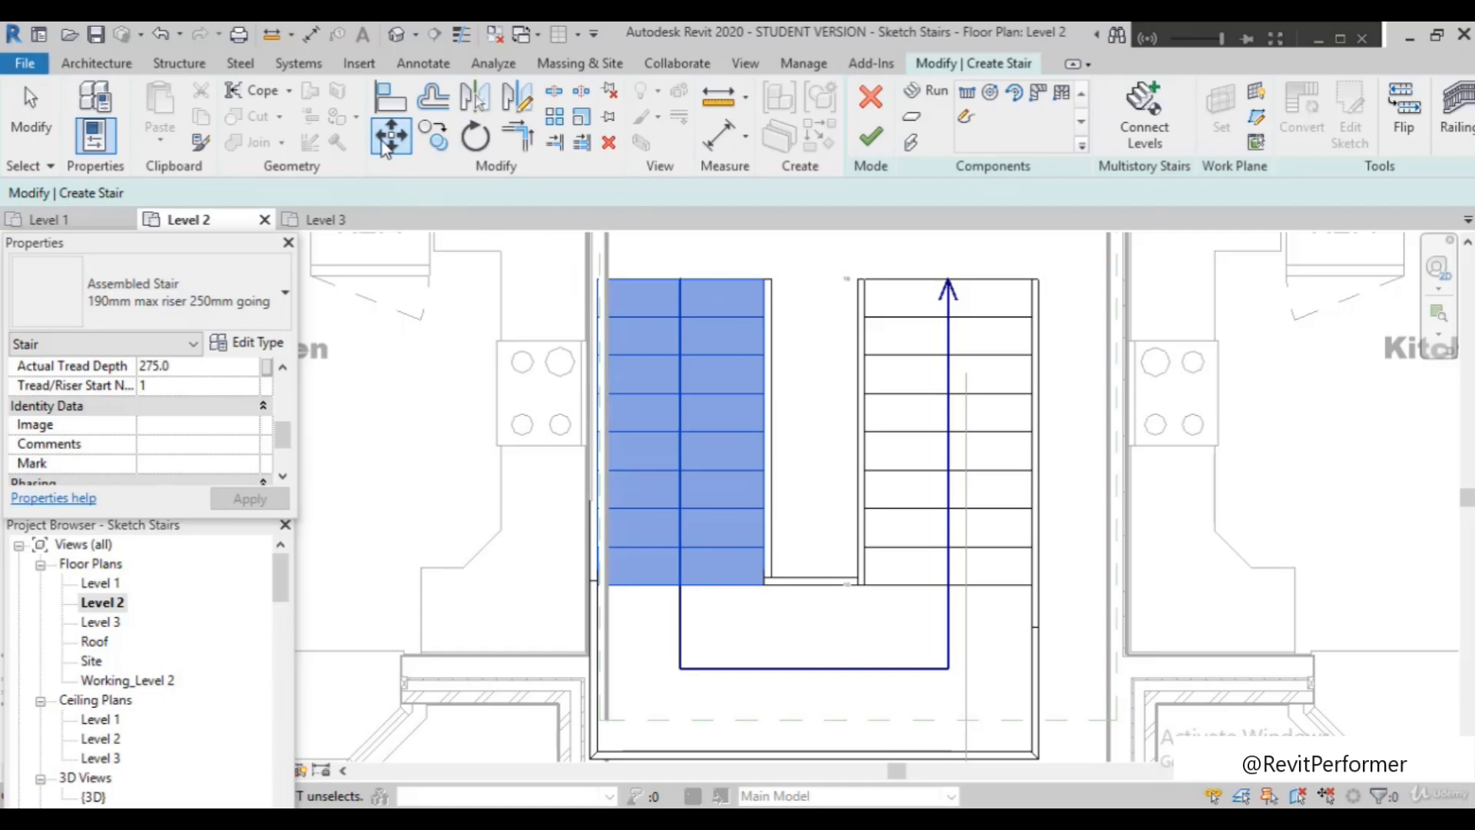
key(Return)
scroll(651, 288, down, 3)
key(Escape)
scroll(705, 470, down, 2)
Select both runs, the landing and supports, and move them so the first run's outer corner meets the west wall's inner face
drag(594, 246, 869, 528)
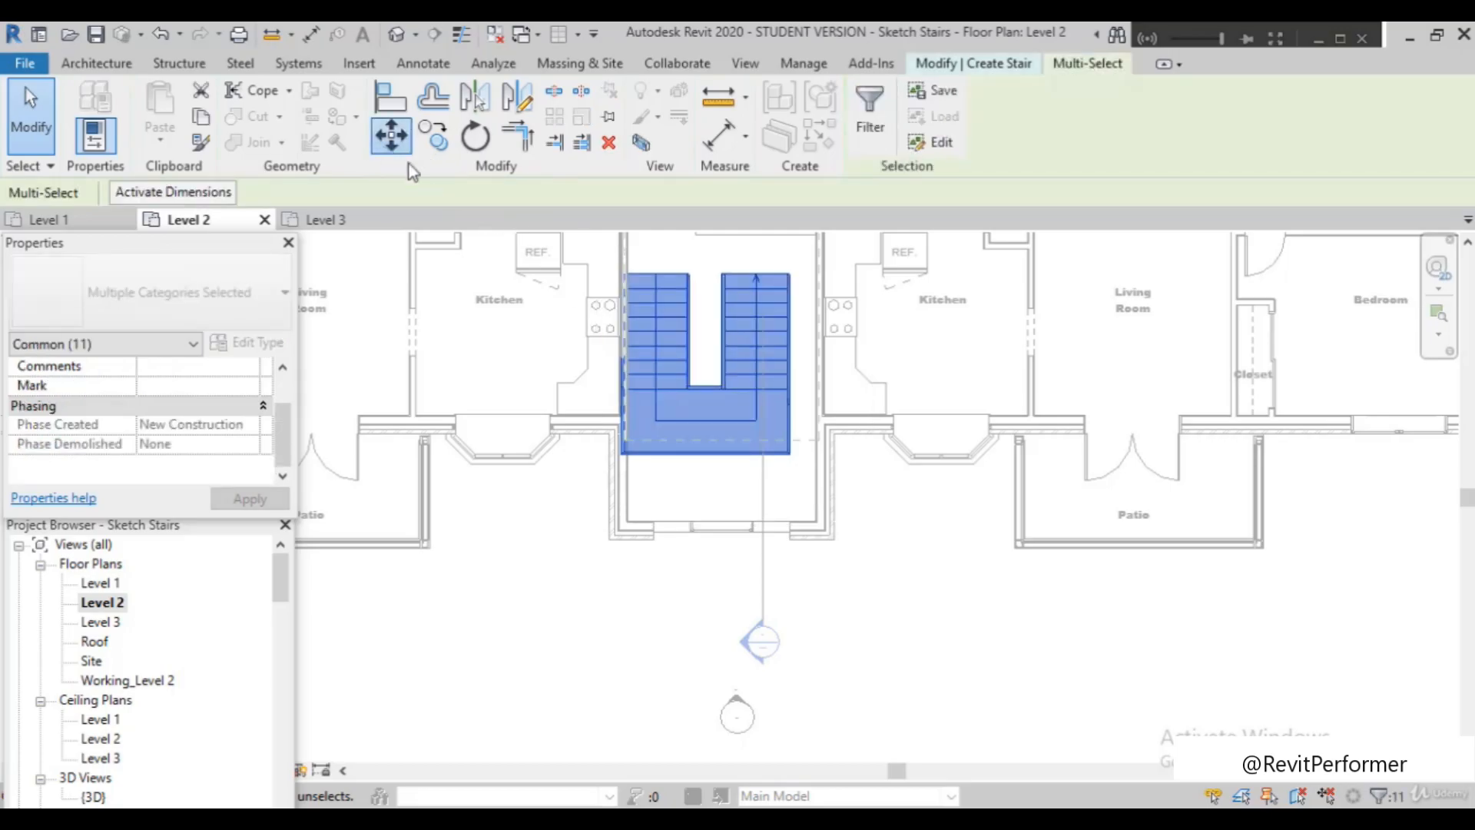
click(391, 136)
scroll(626, 277, up, 4)
click(613, 256)
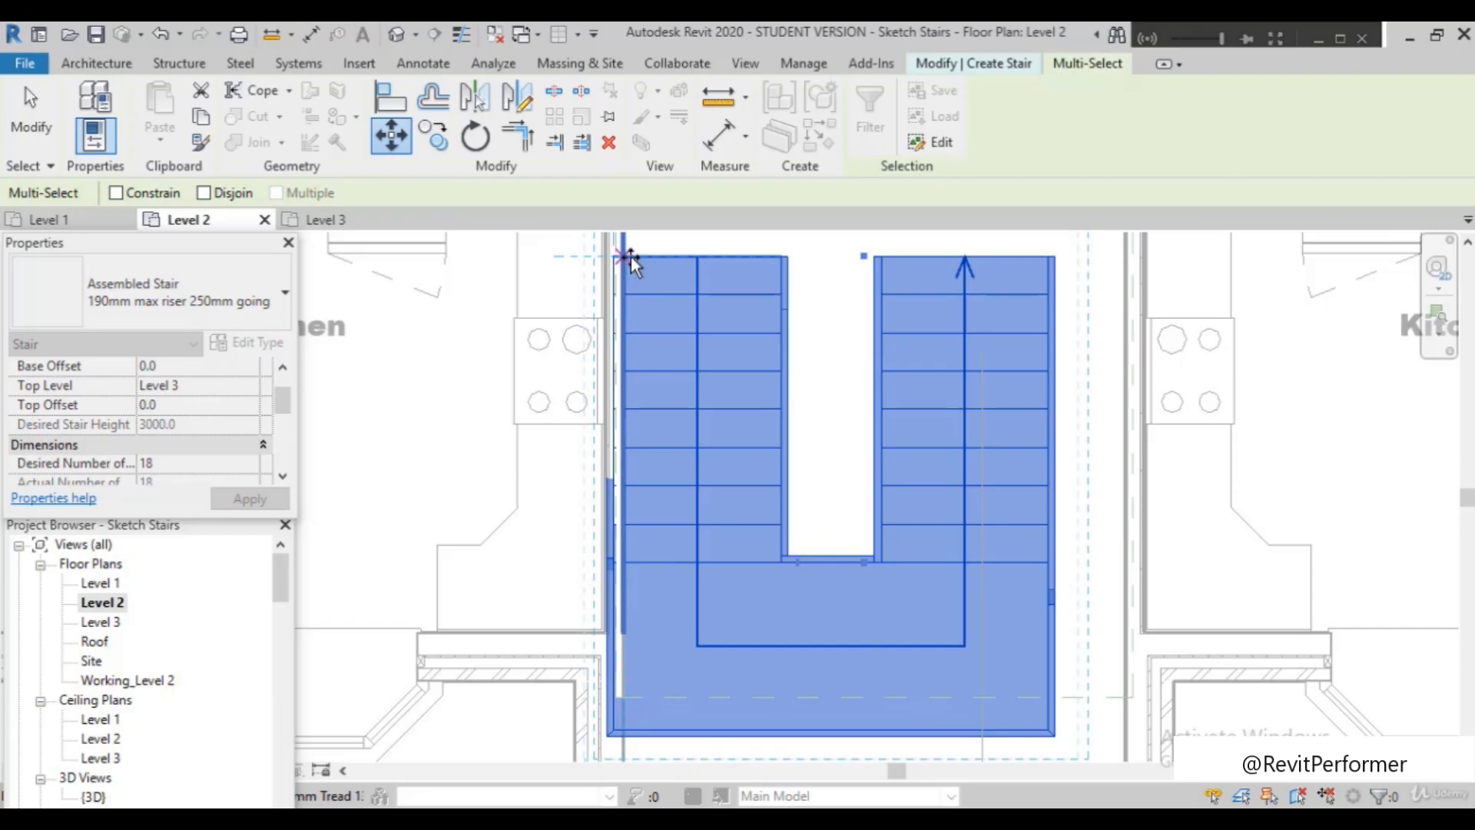
click(624, 257)
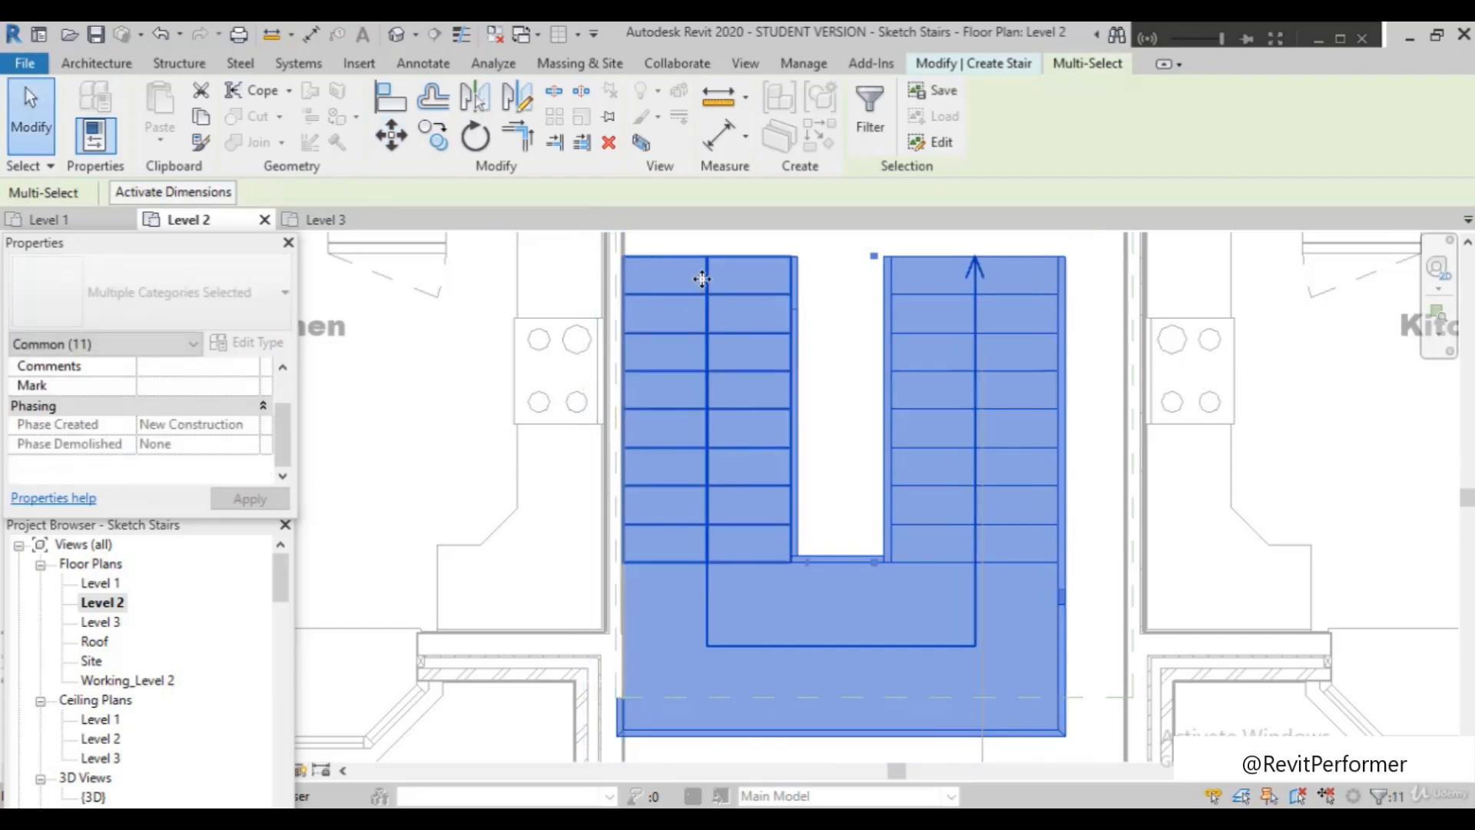
click(396, 141)
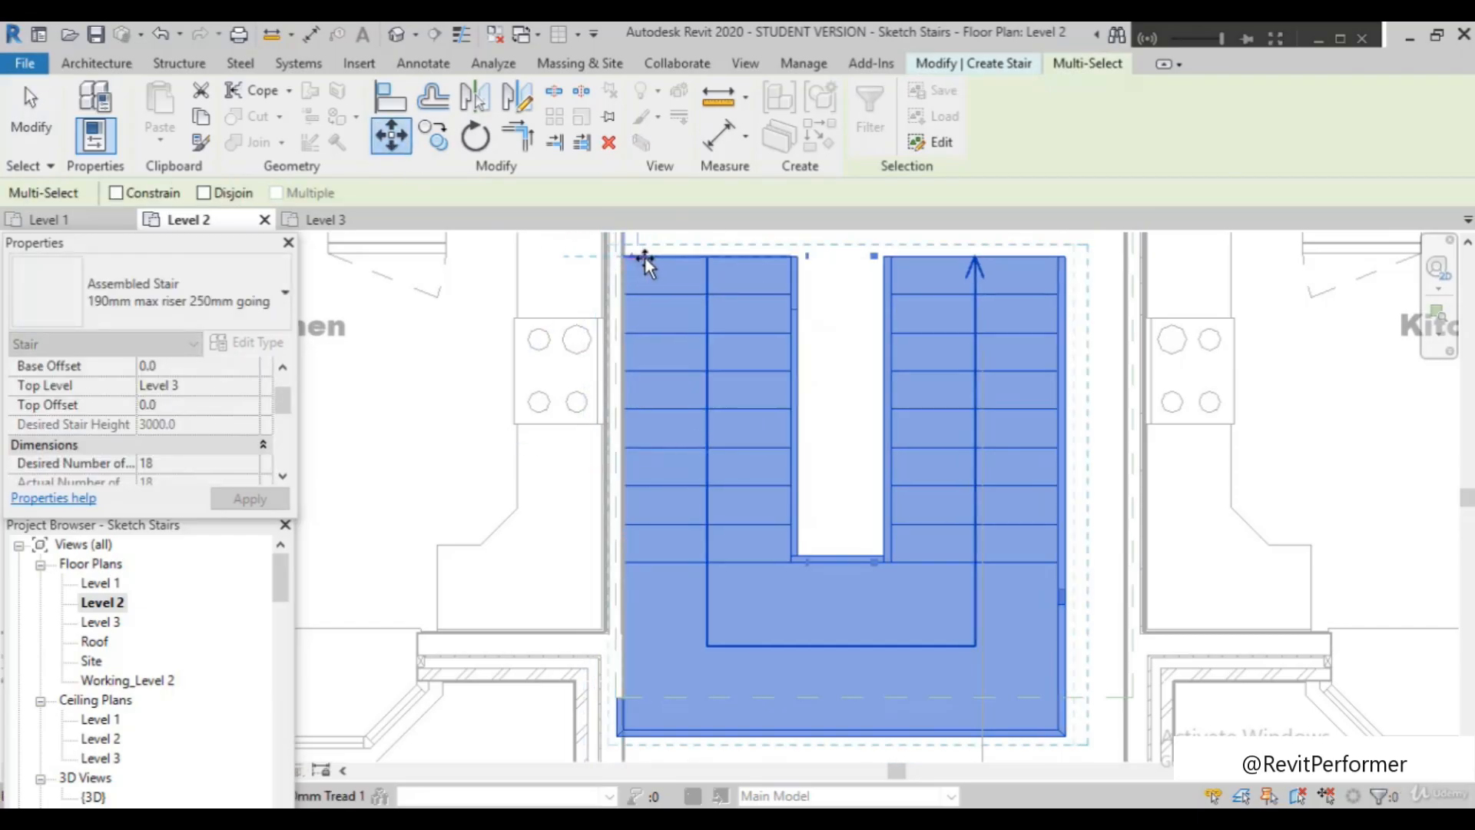
key(Escape)
scroll(1095, 587, down, 4)
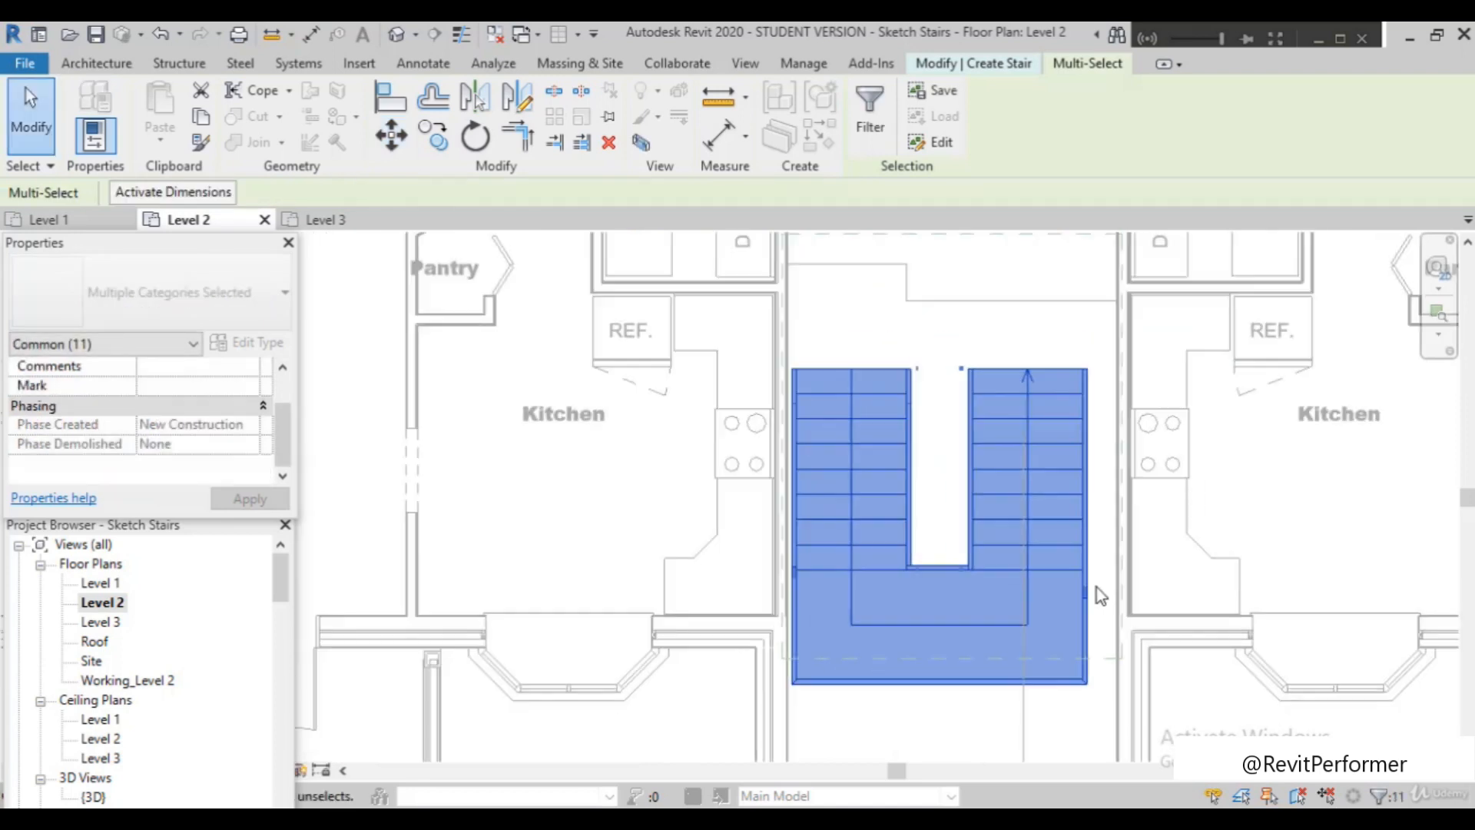
scroll(964, 609, up, 2)
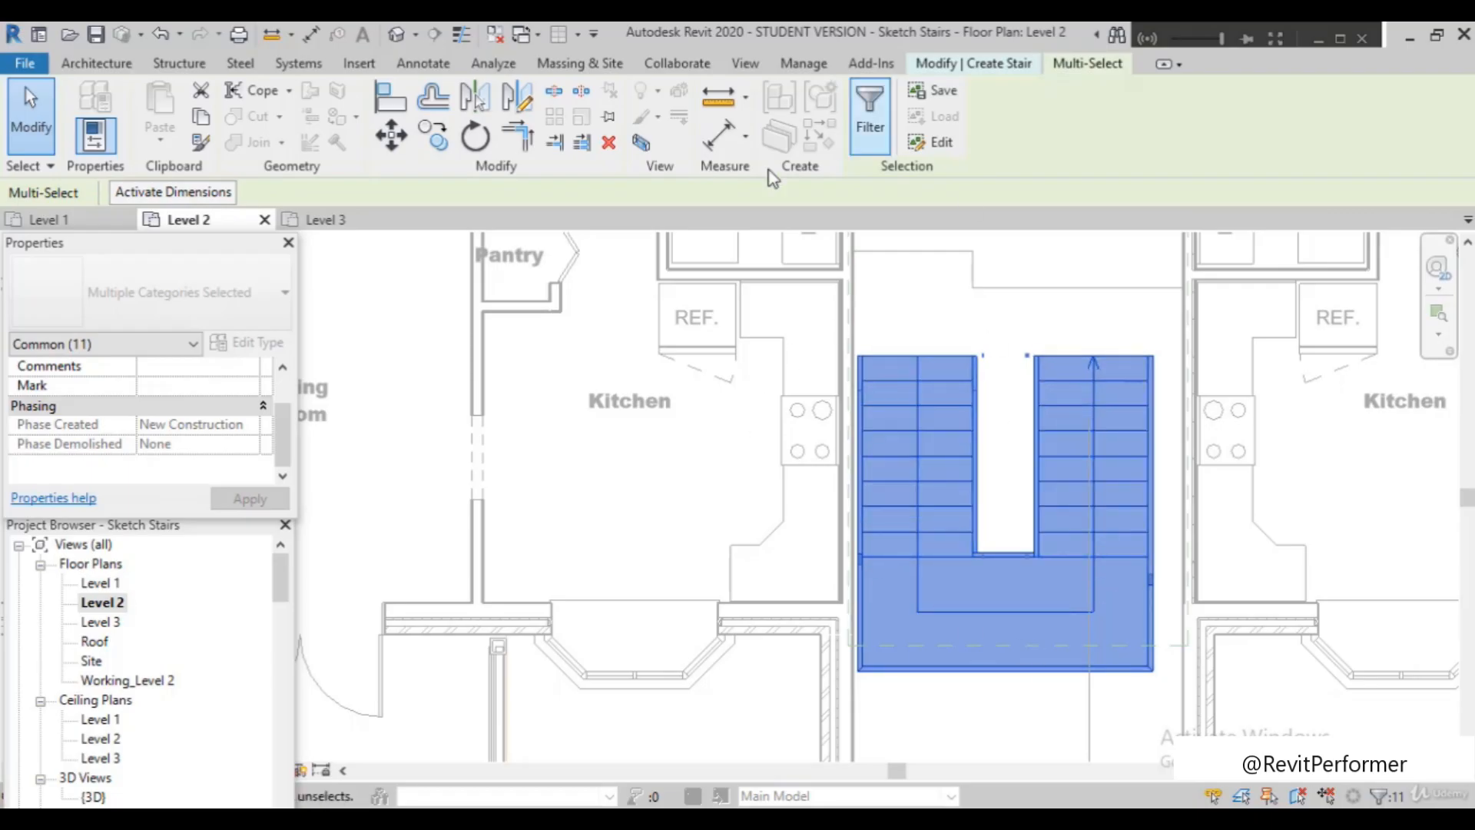
click(951, 305)
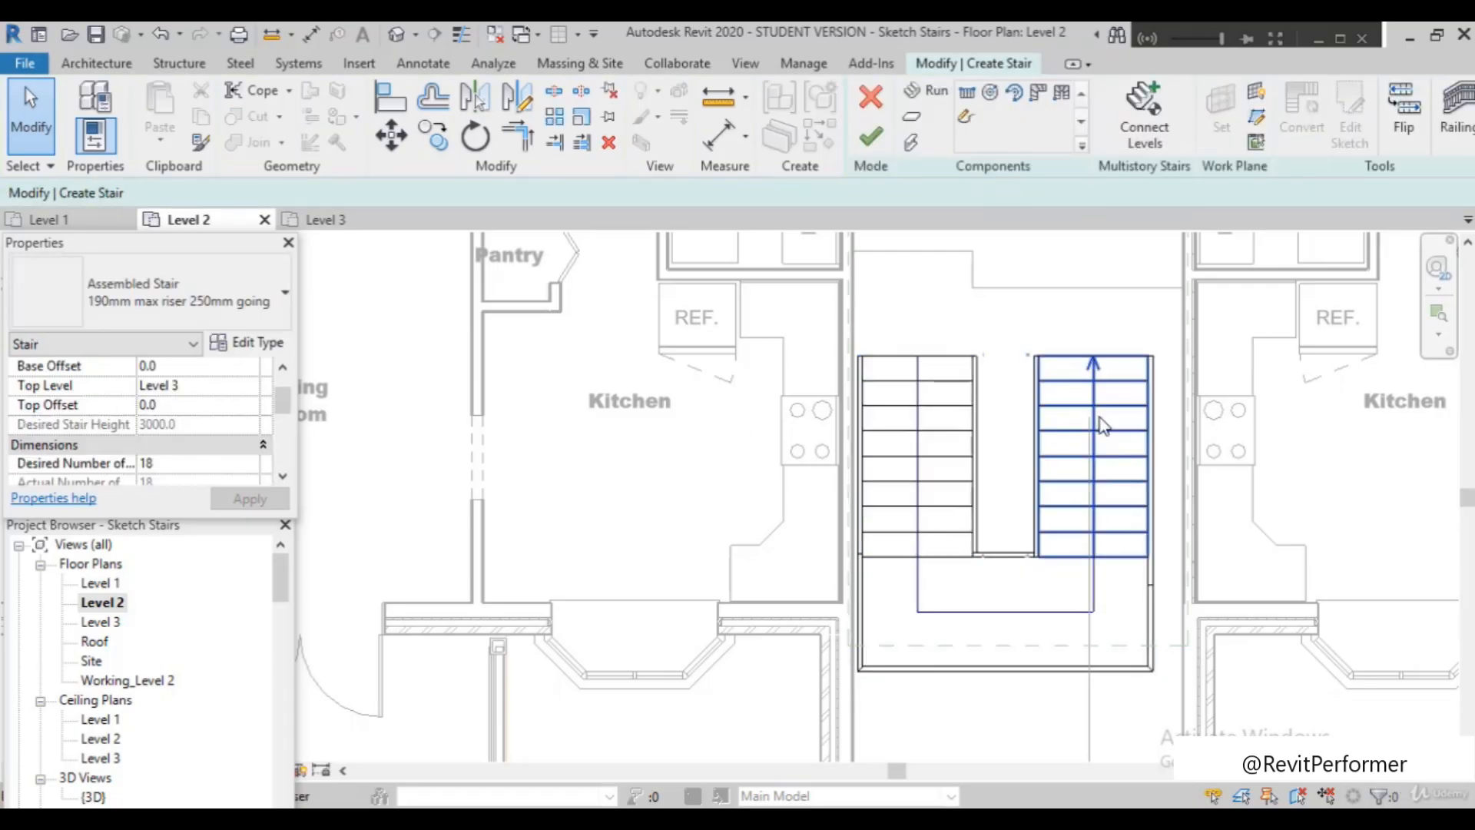
scroll(1103, 427, up, 2)
scroll(695, 409, down, 2)
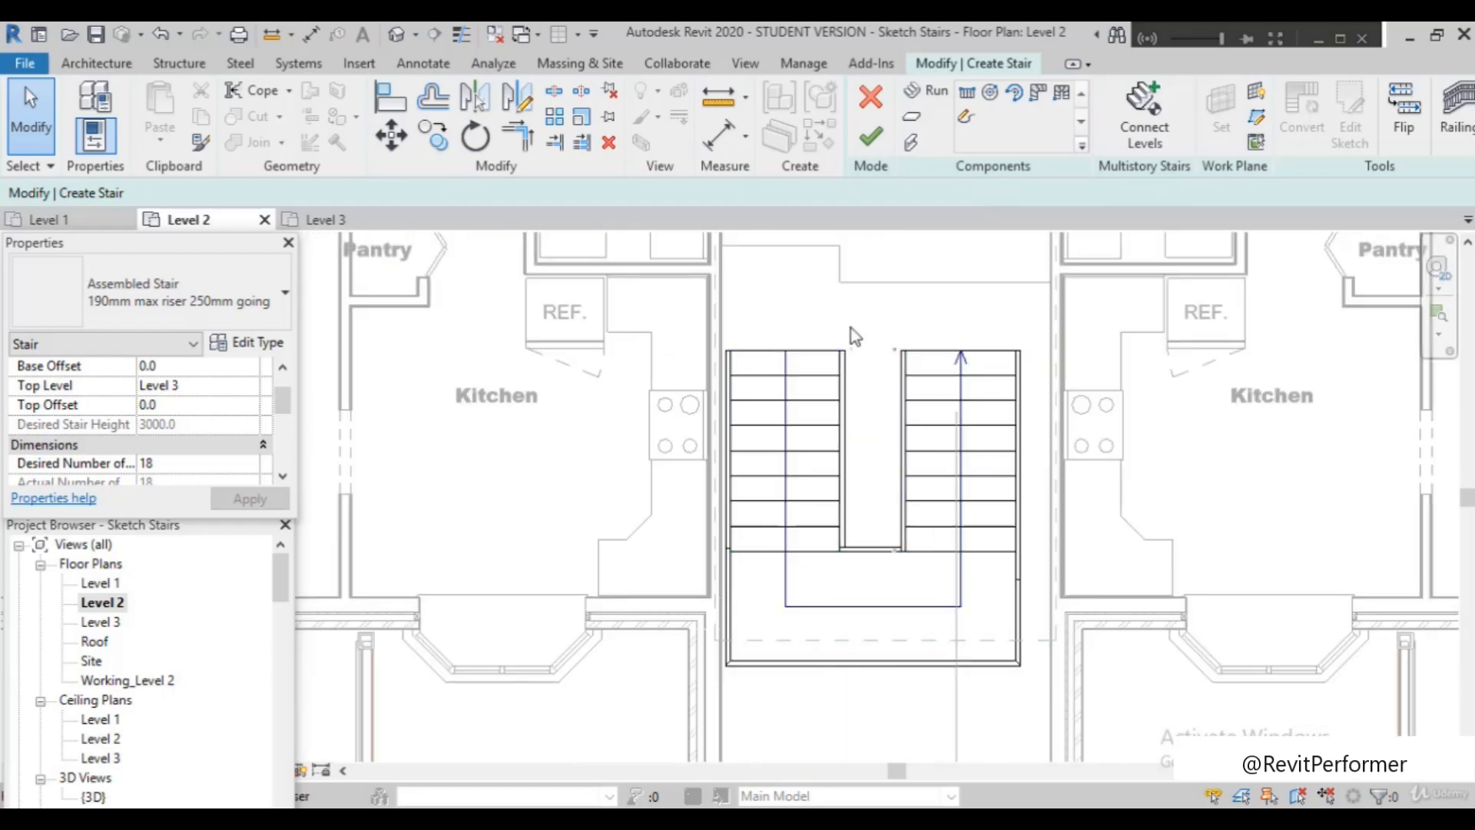
scroll(831, 574, up, 2)
scroll(831, 574, down, 2)
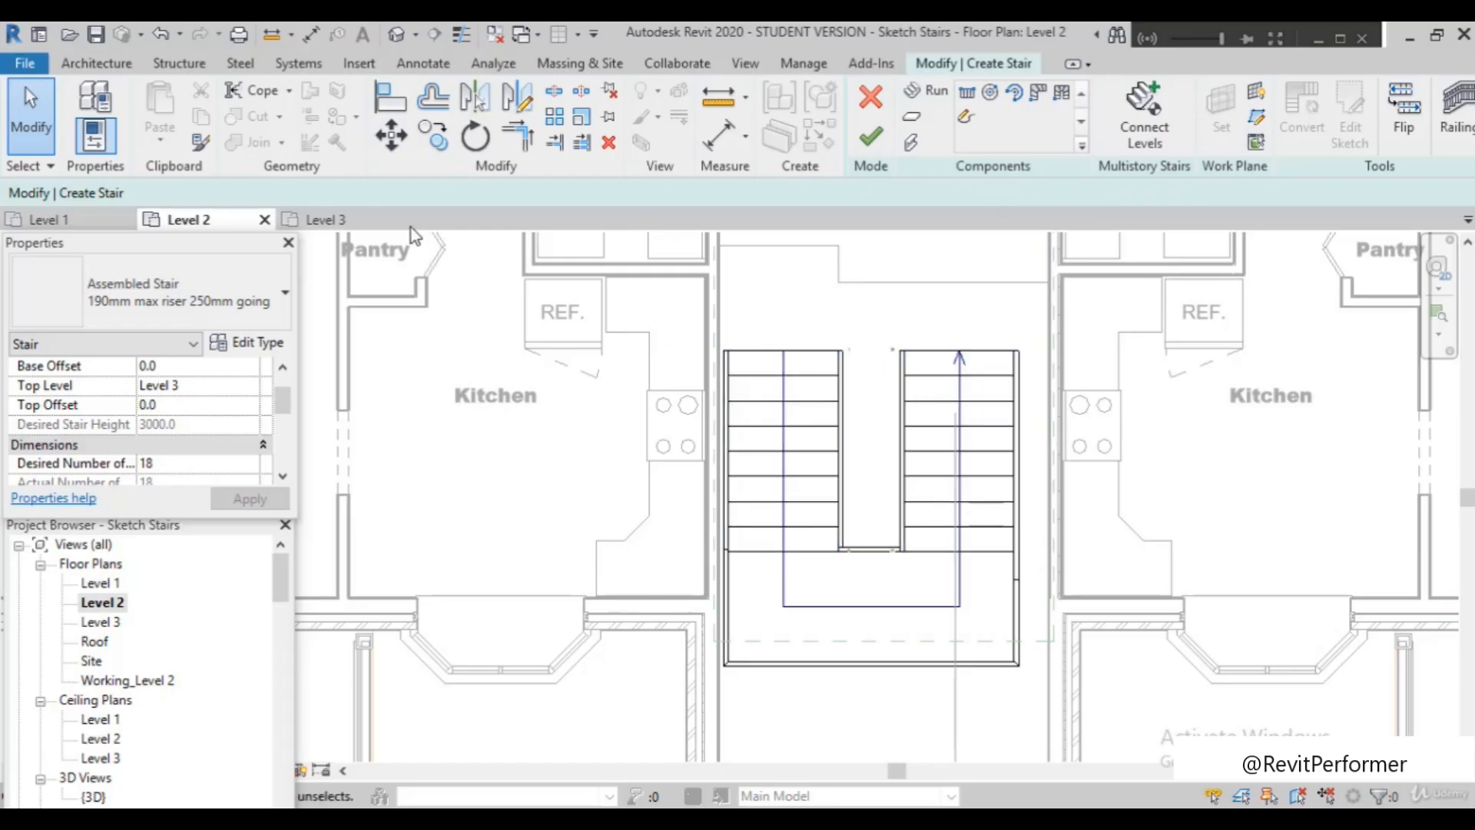
Move the whole stair north so the first run's inner top corner meets the corner of the floor edge in the South Stair
mouse_move(694, 318)
mouse_down()
mouse_move(897, 663)
mouse_move(1095, 719)
mouse_move(1087, 697)
mouse_up()
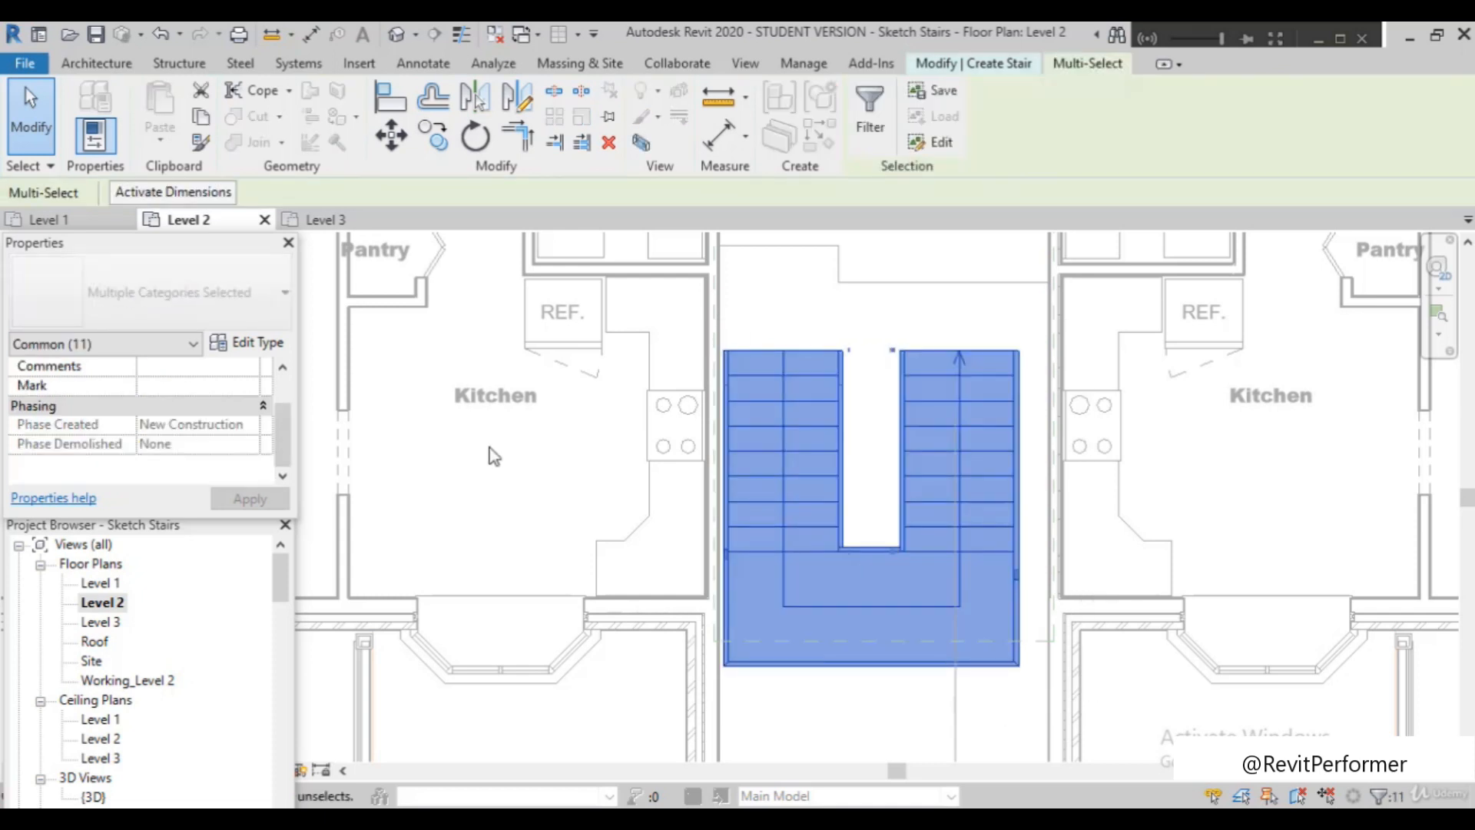
click(393, 139)
click(872, 353)
scroll(845, 331, down, 2)
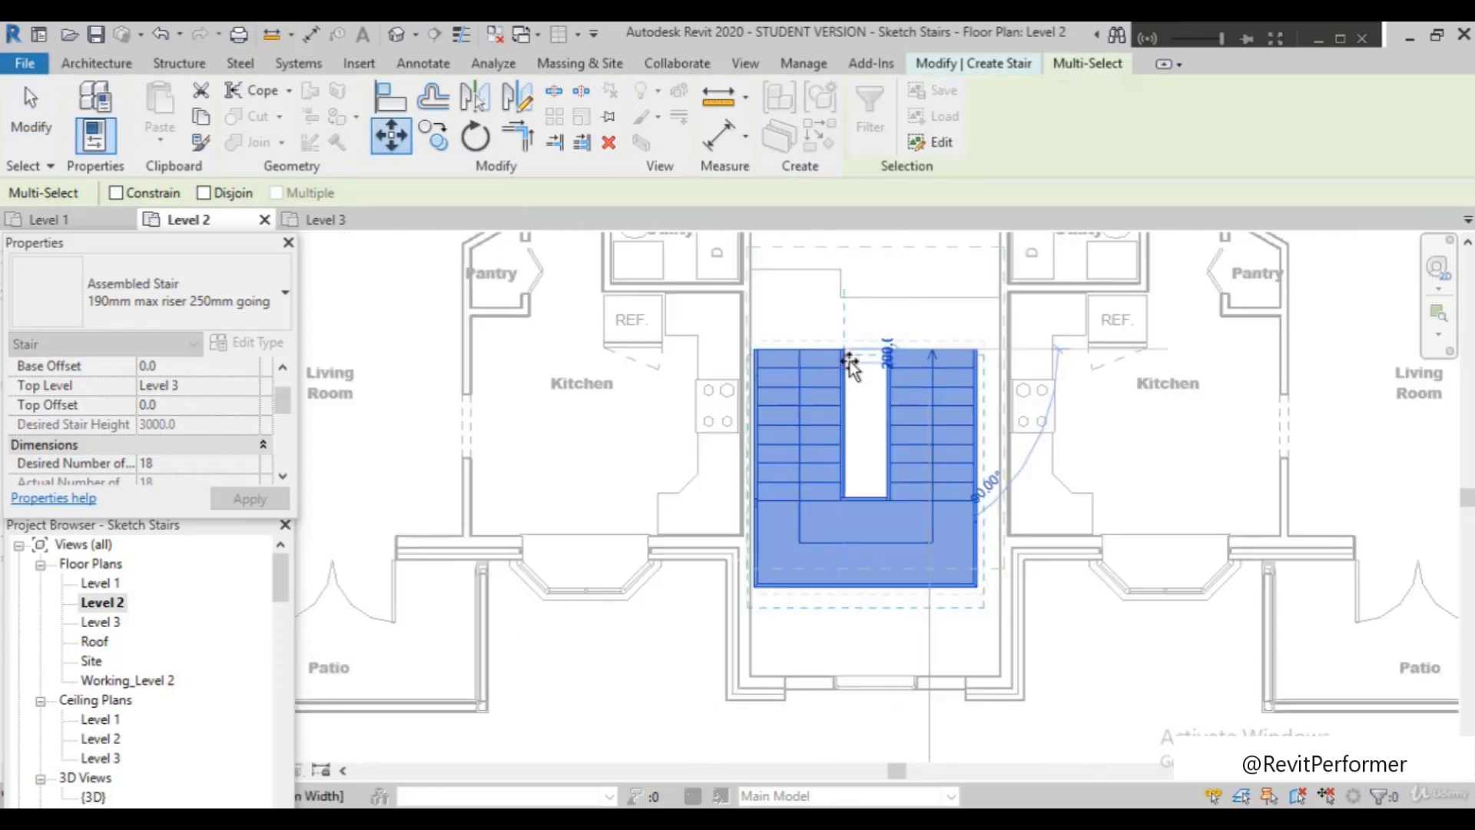
scroll(843, 290, up, 2)
scroll(824, 438, down, 2)
scroll(838, 364, up, 2)
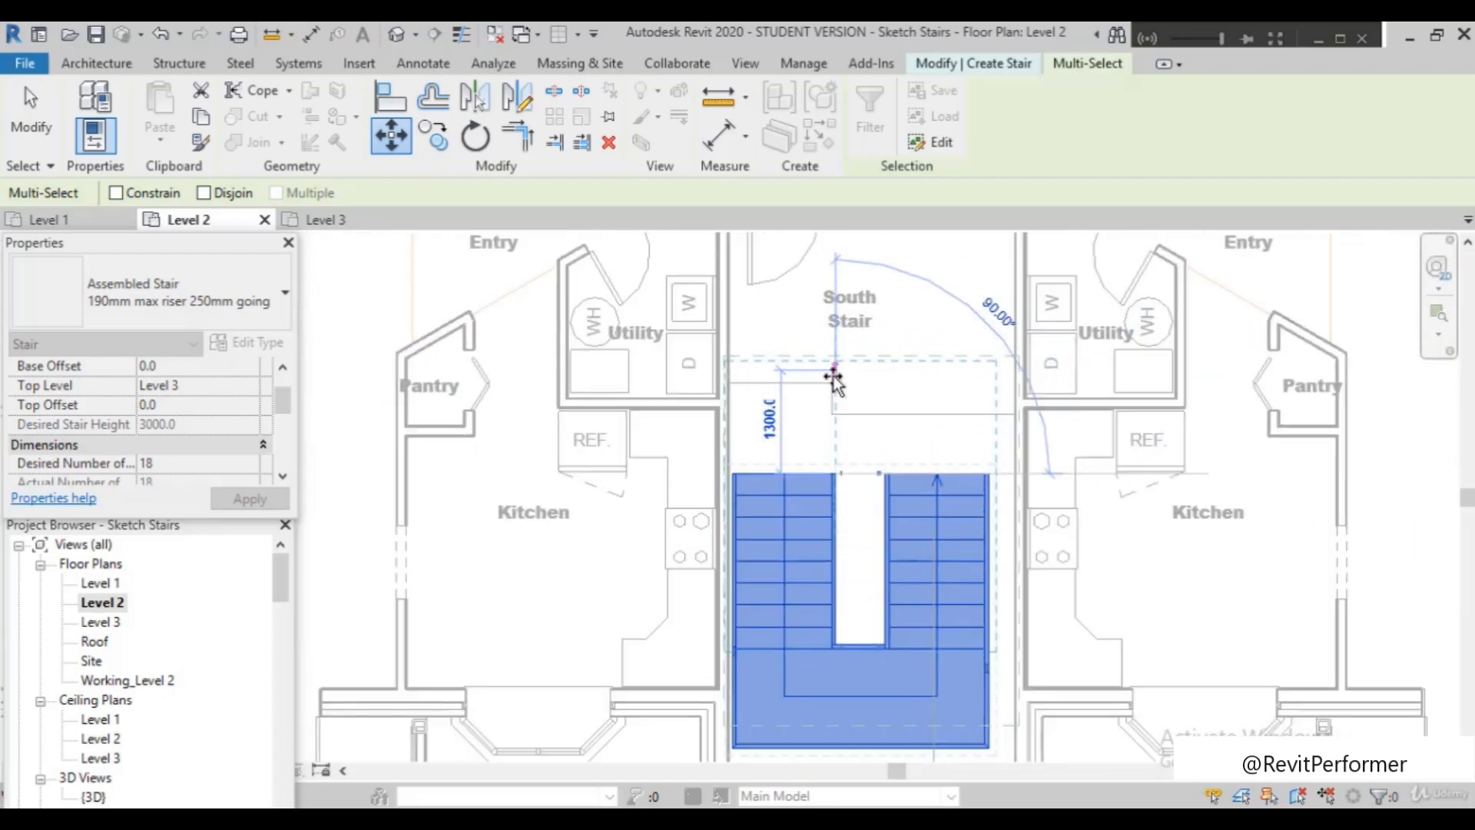
scroll(831, 378, up, 2)
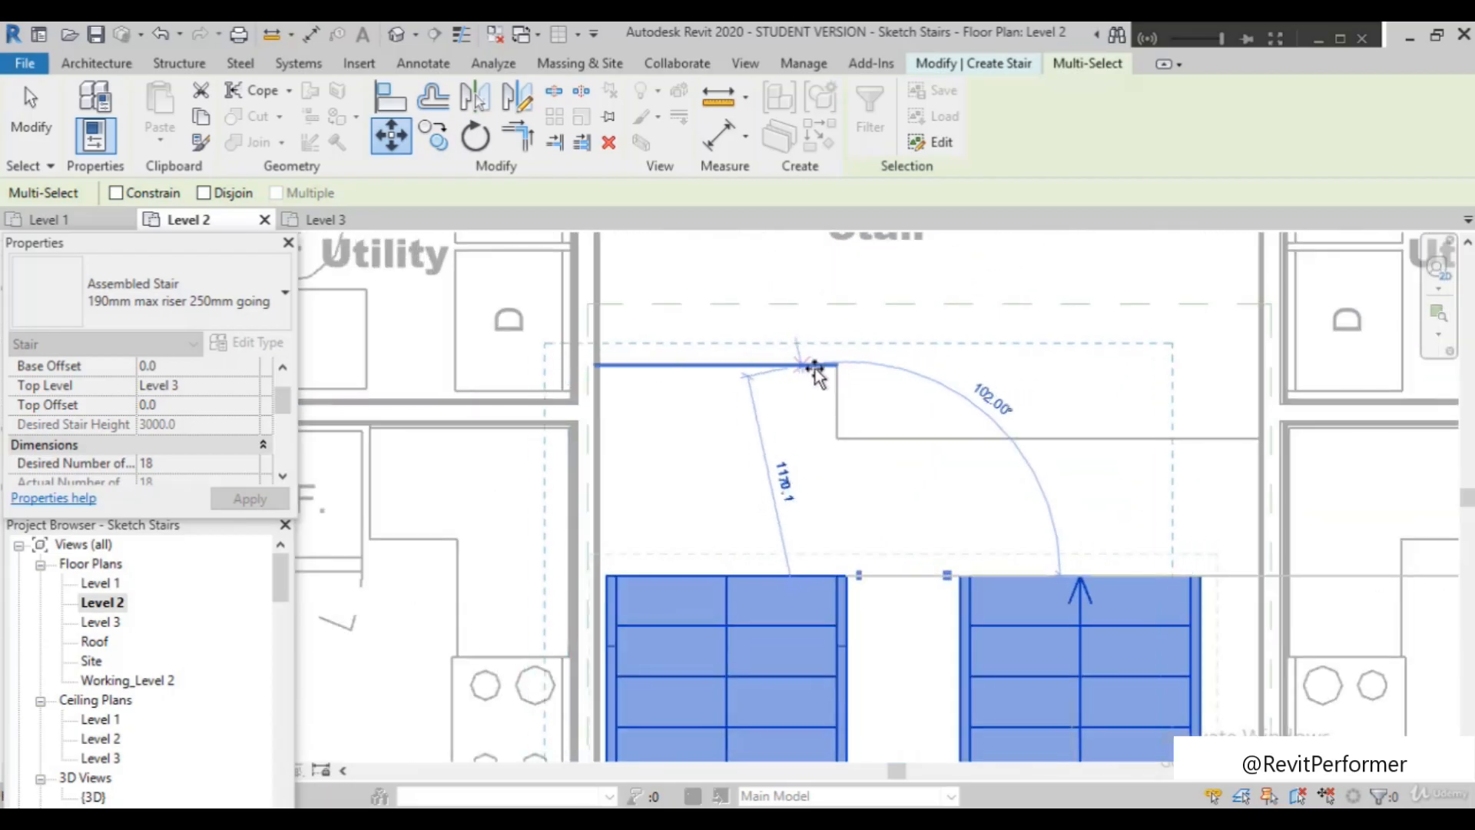
click(835, 365)
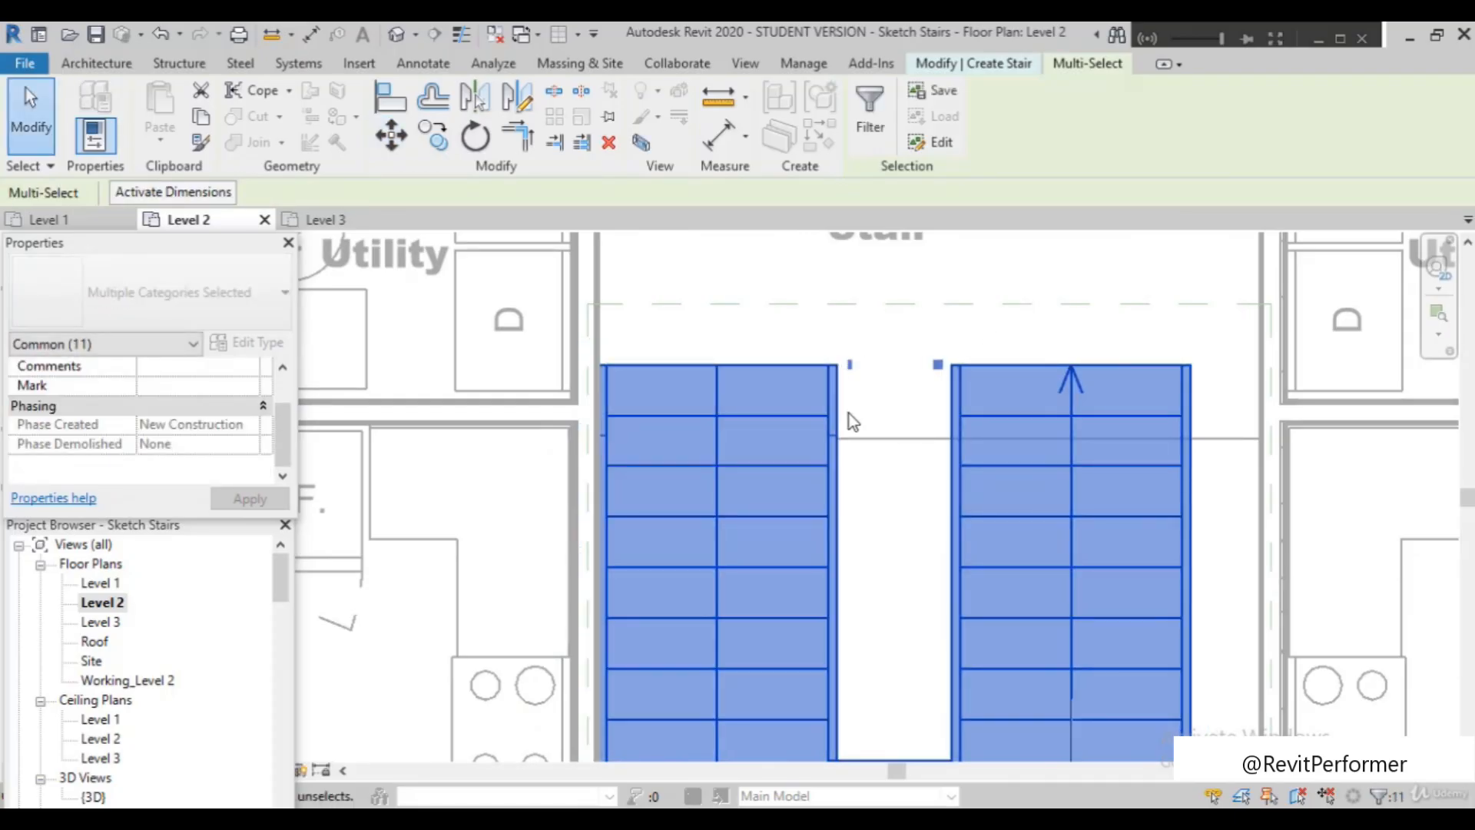
scroll(883, 362, down, 3)
scroll(732, 677, up, 2)
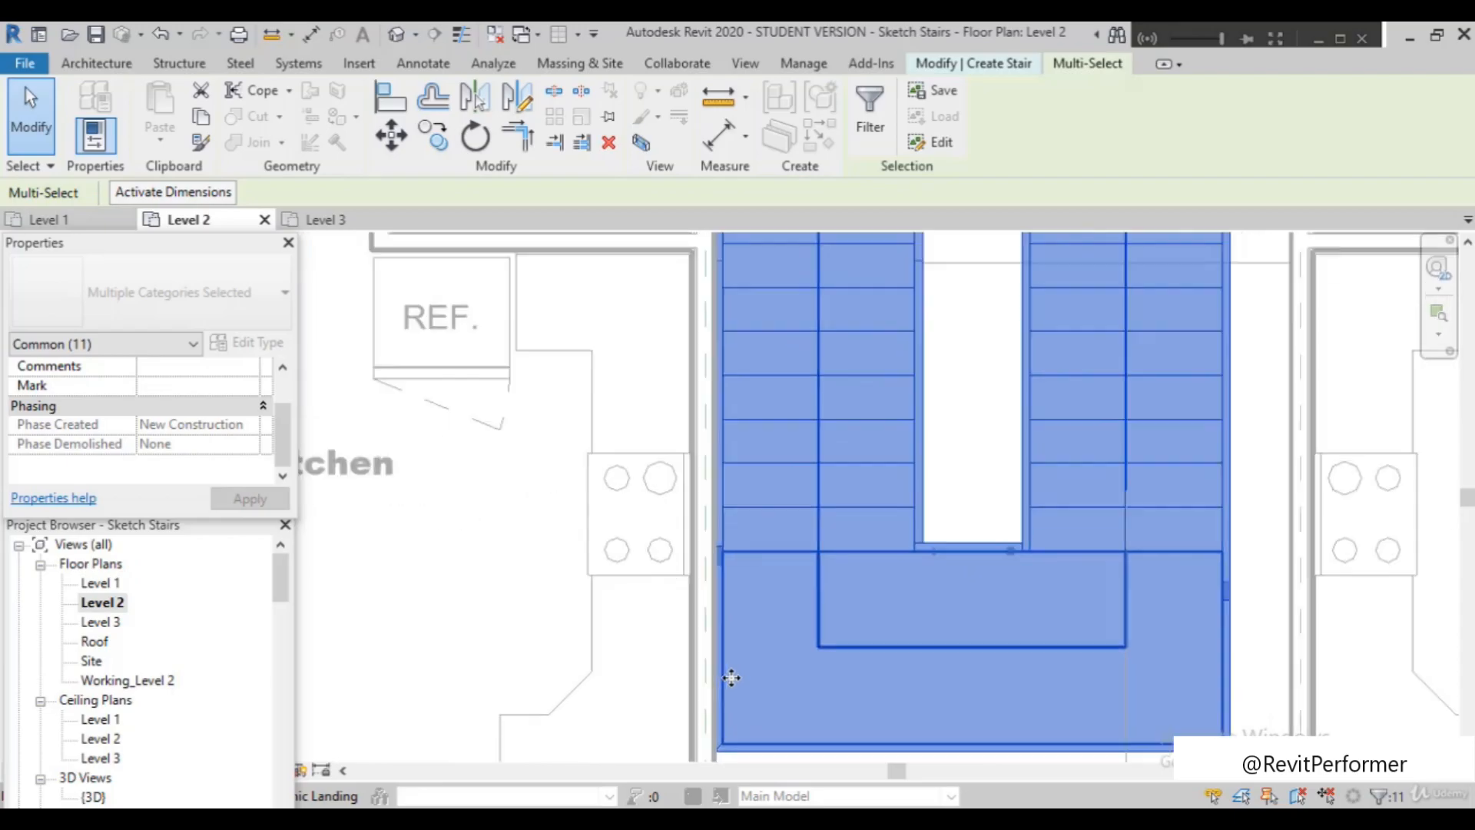
scroll(731, 677, down, 1)
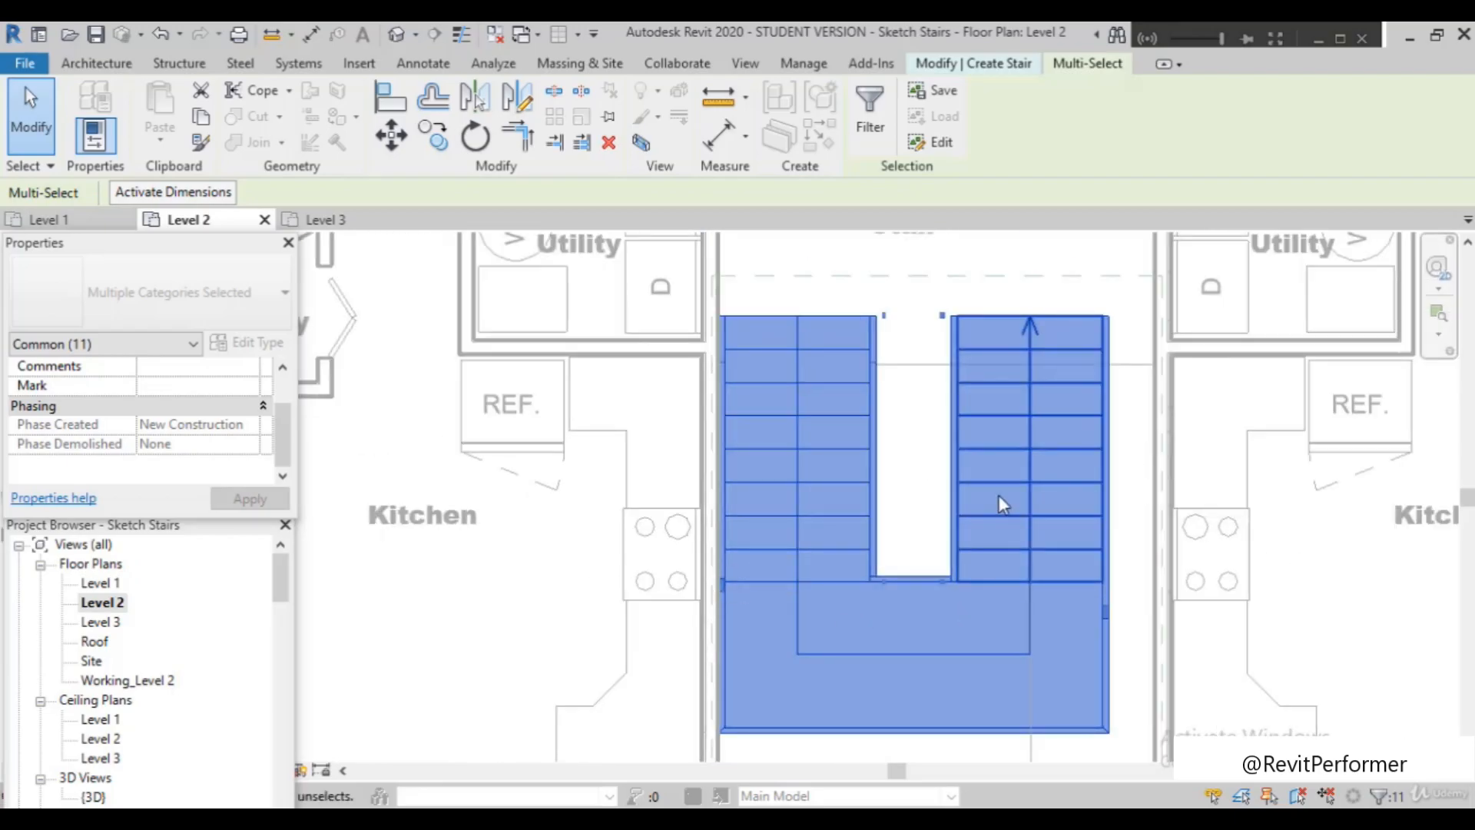
scroll(953, 572, down, 5)
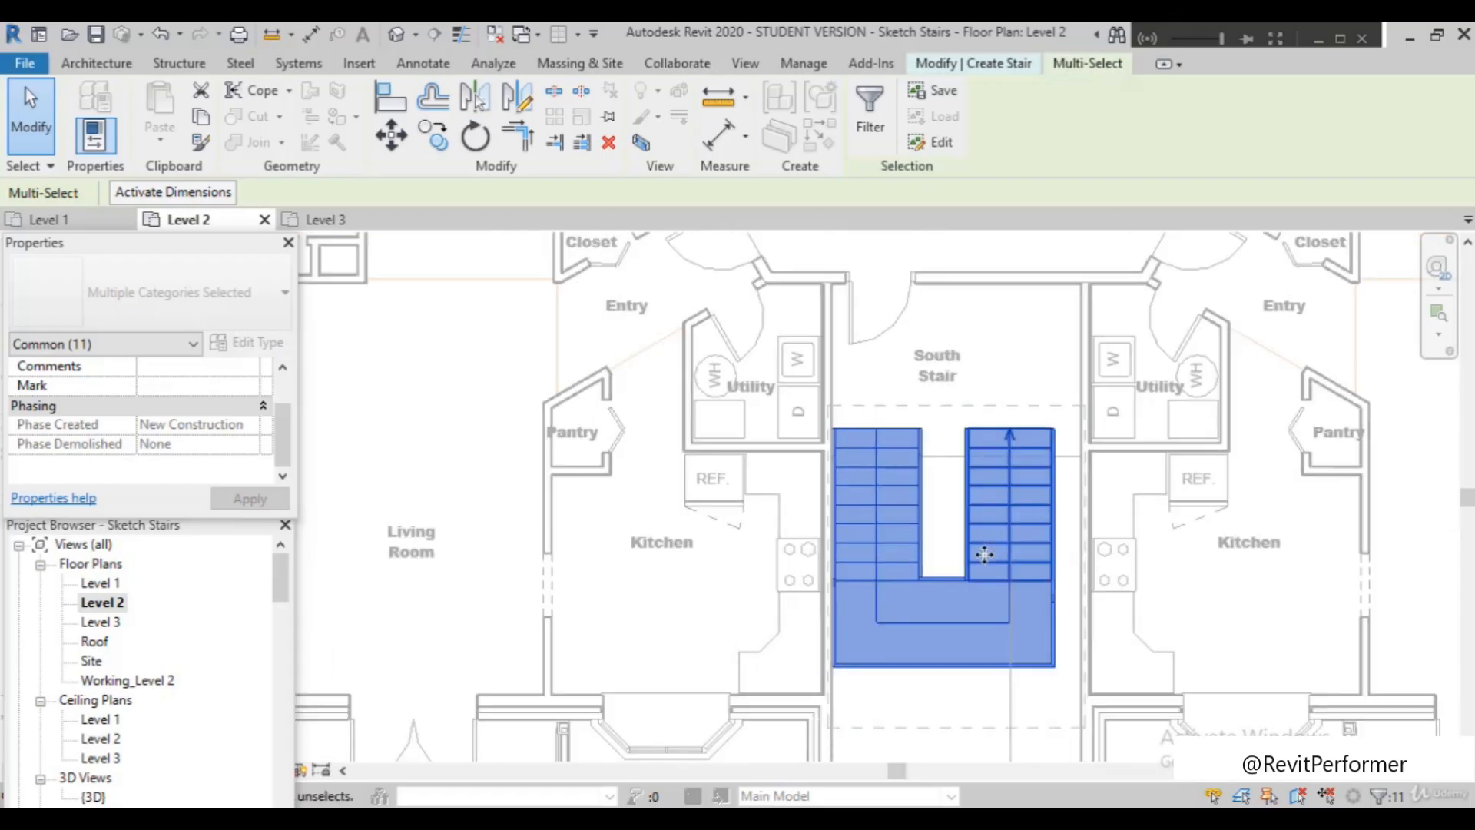
scroll(1129, 607, up, 3)
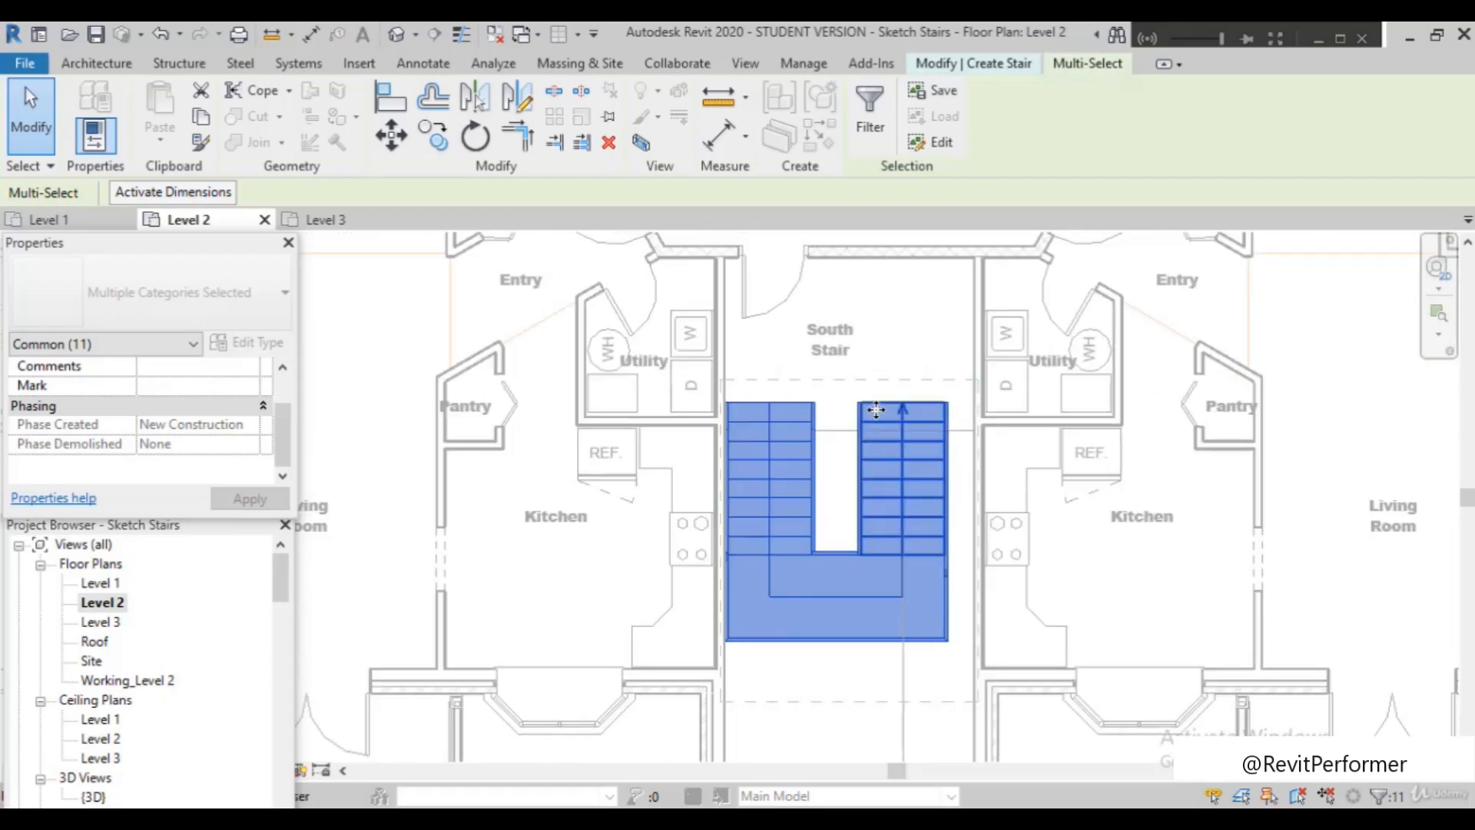
click(898, 324)
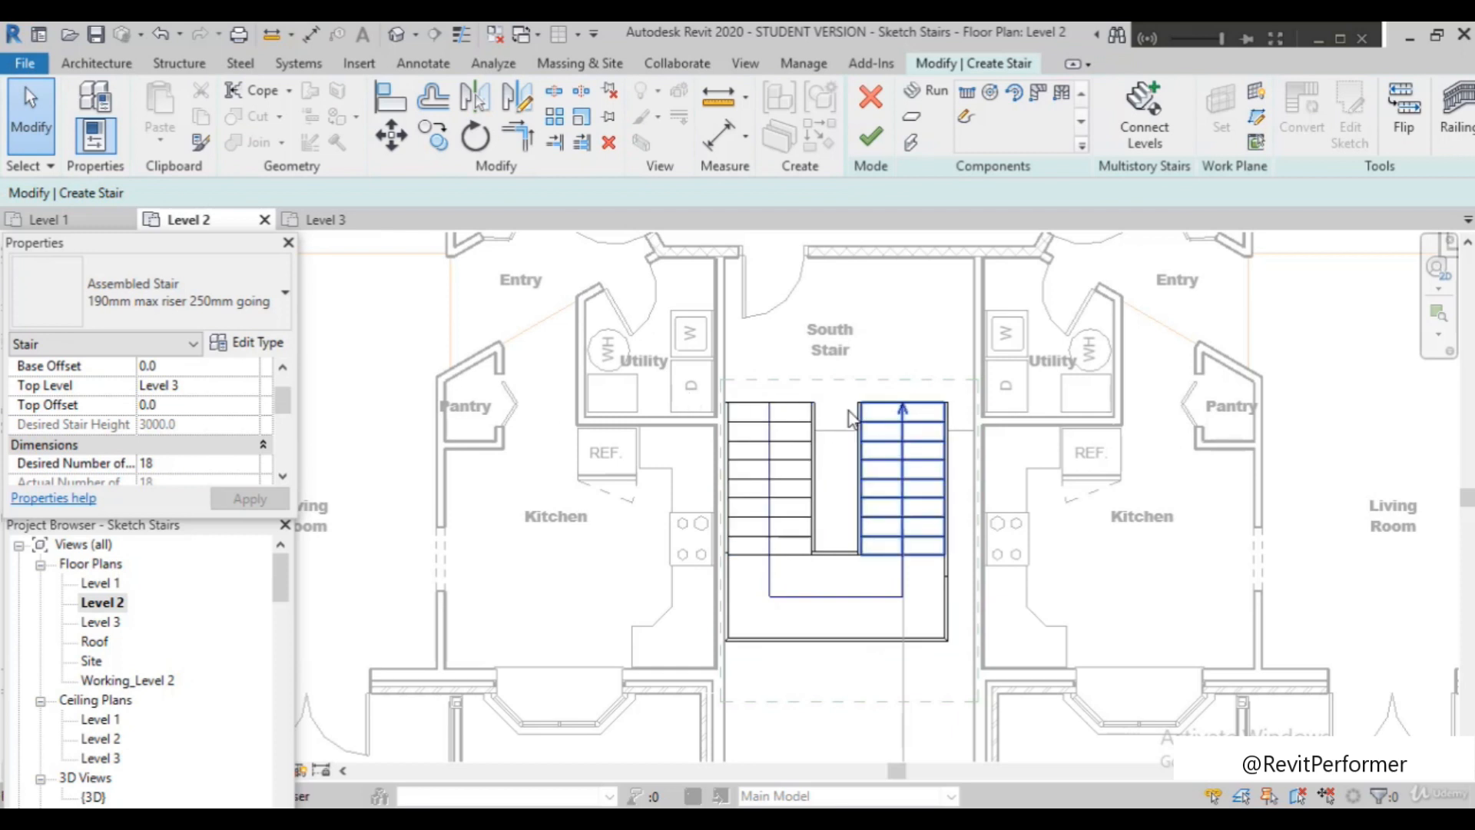
Try to move the whole stair with the Constrain option switched on and off again
scroll(860, 423, down, 2)
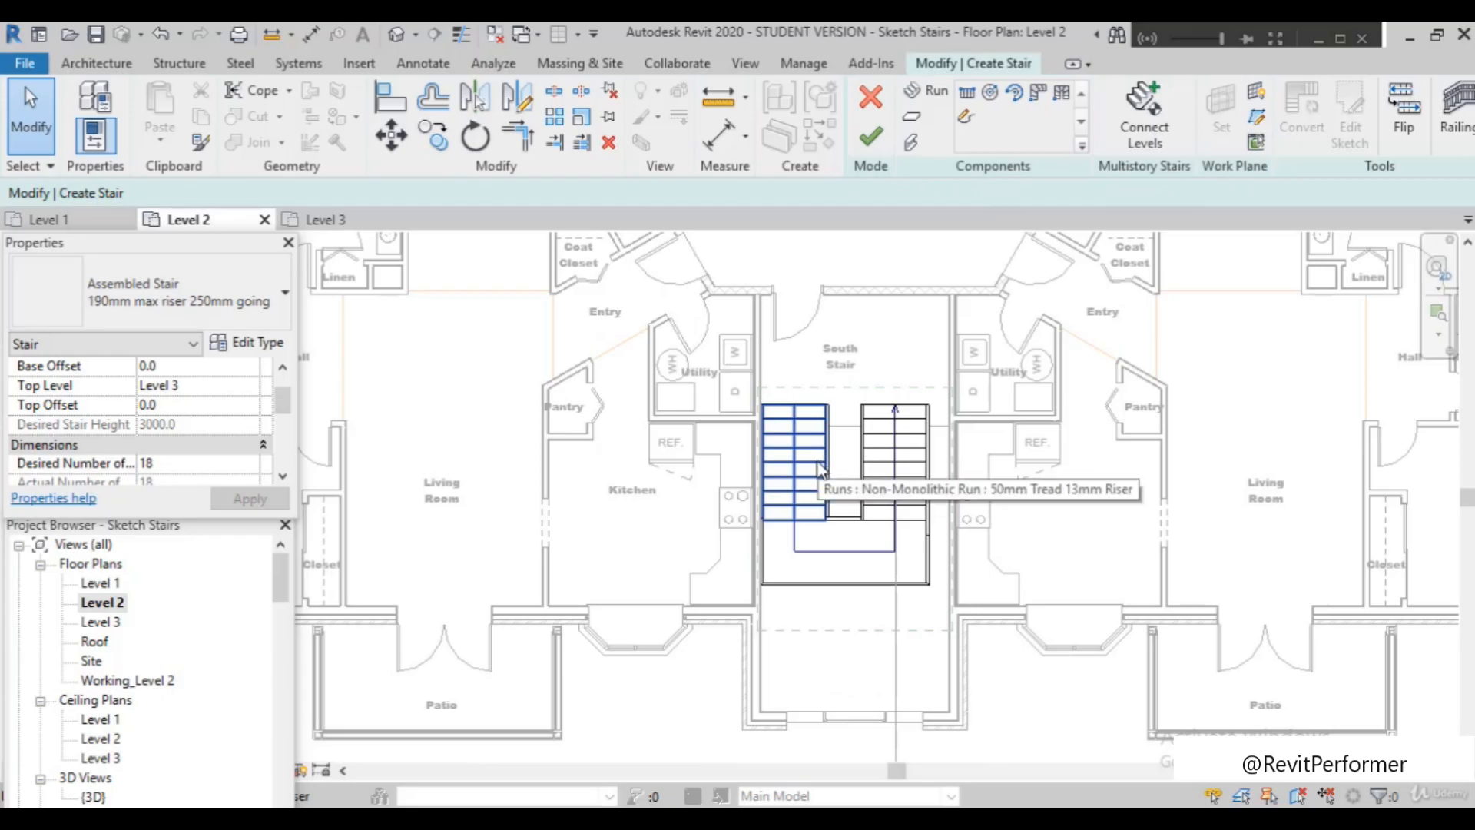
scroll(921, 469, up, 1)
scroll(920, 469, up, 1)
drag(704, 371, 1019, 676)
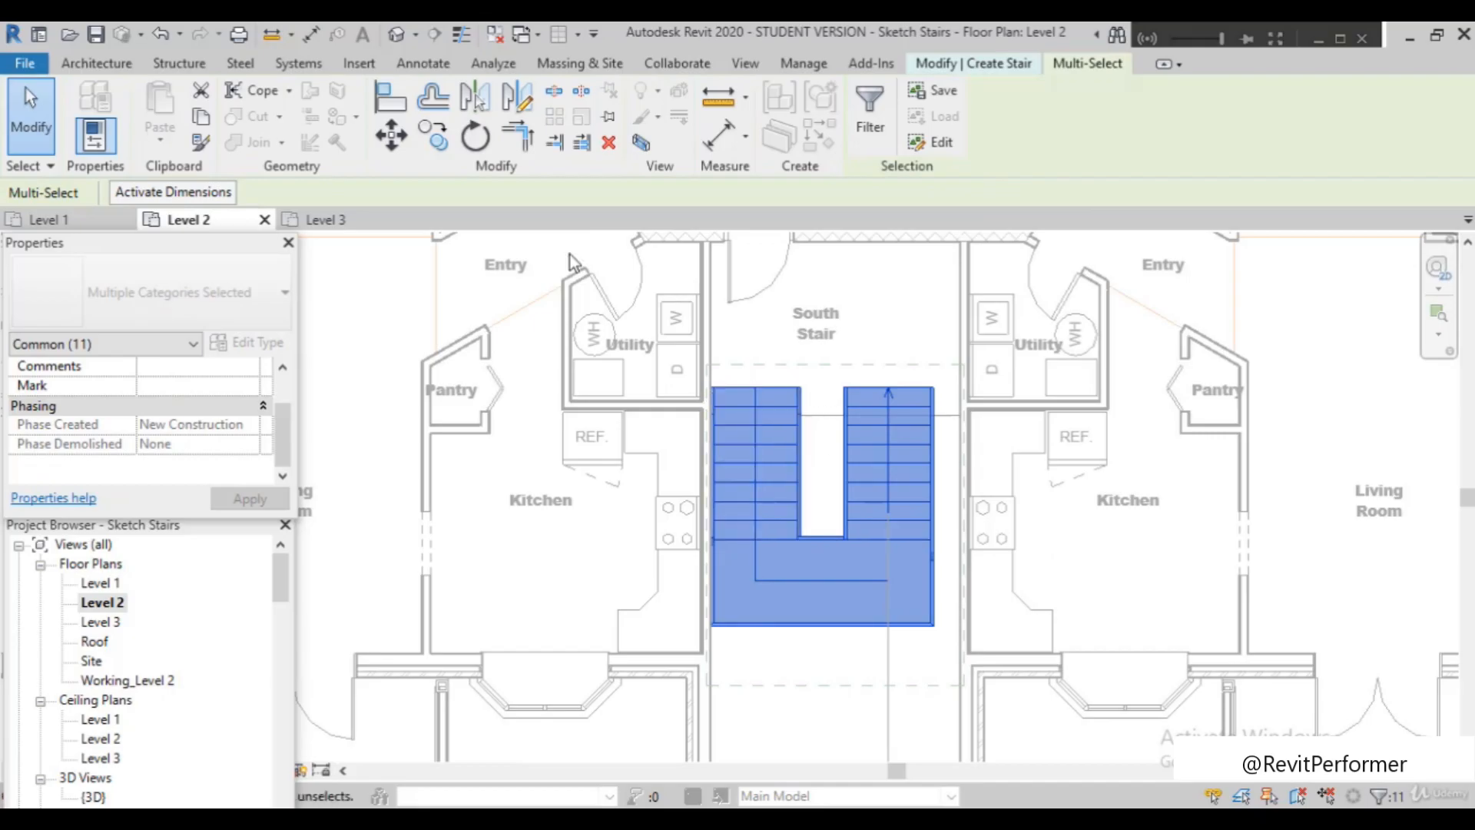
click(391, 138)
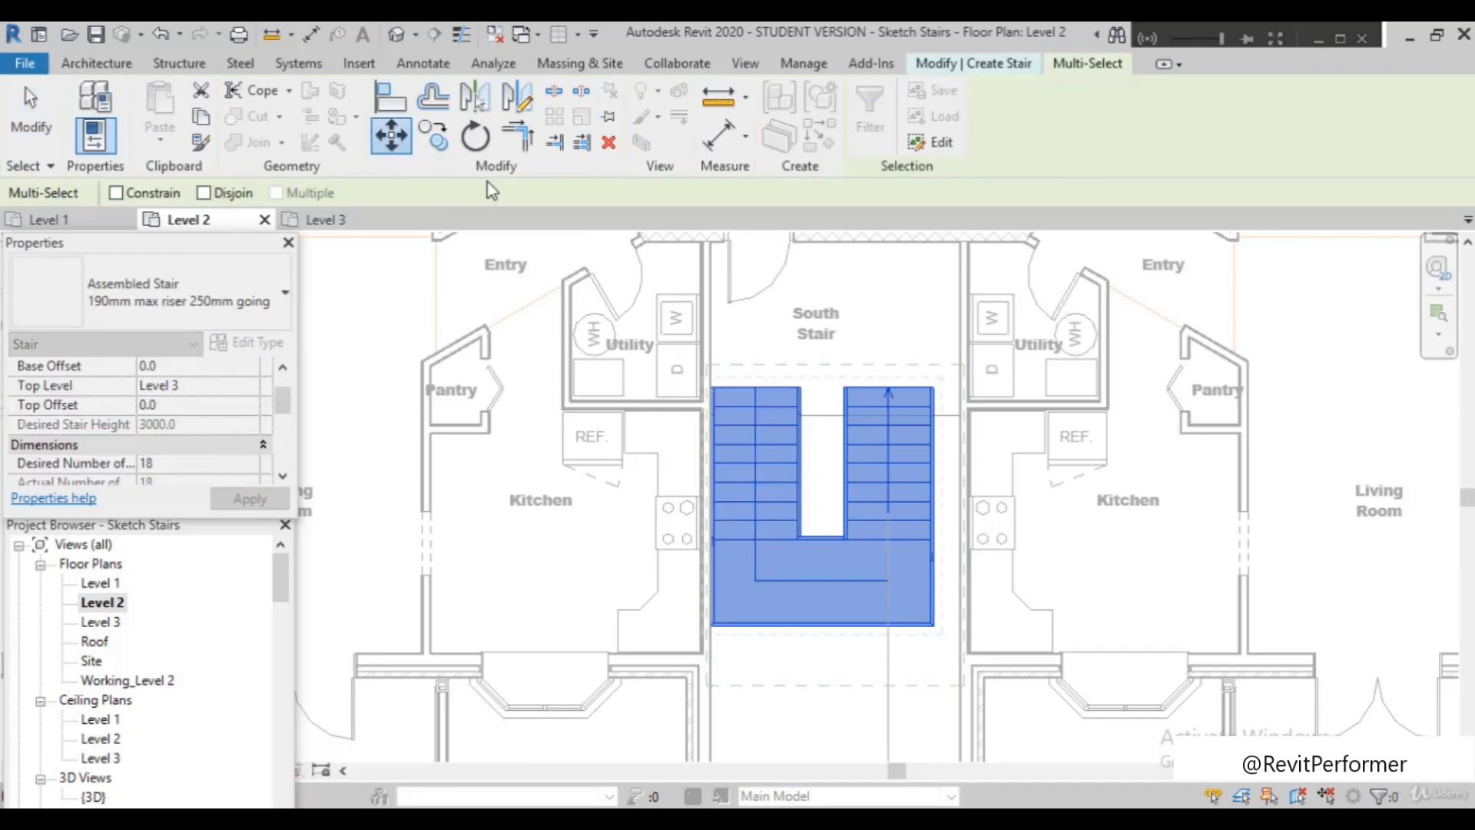
click(116, 193)
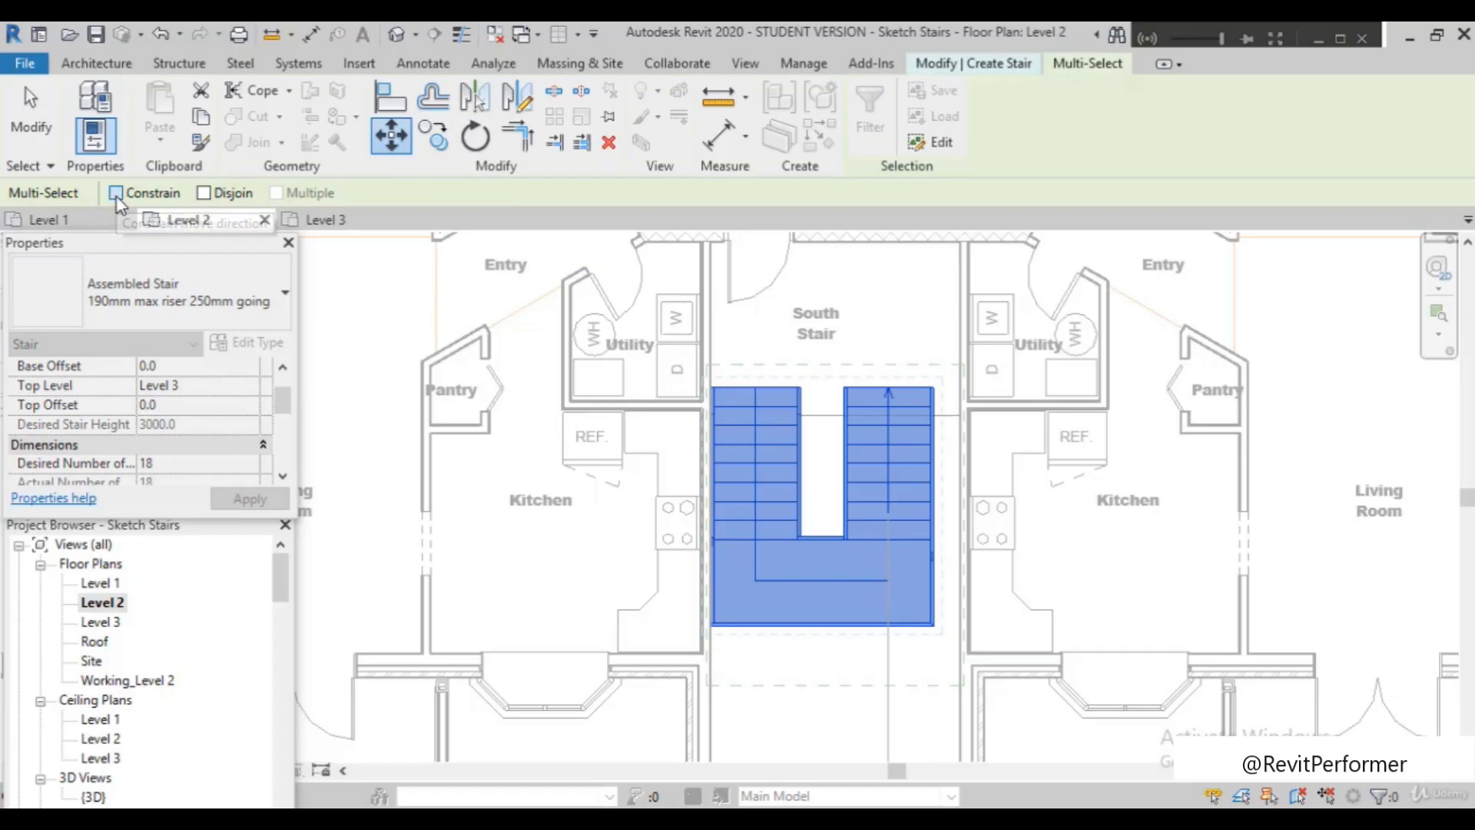
click(799, 387)
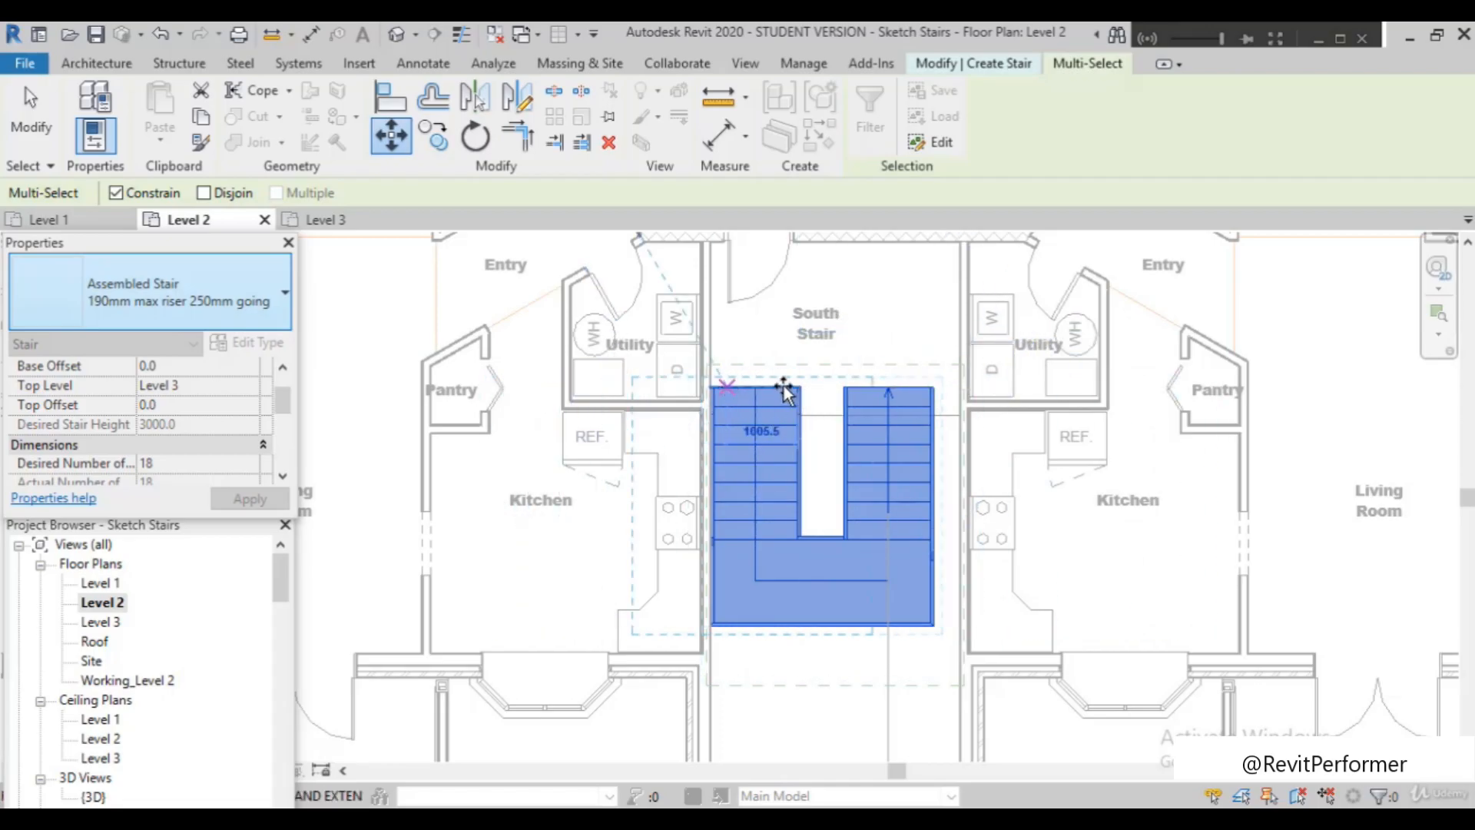
click(116, 193)
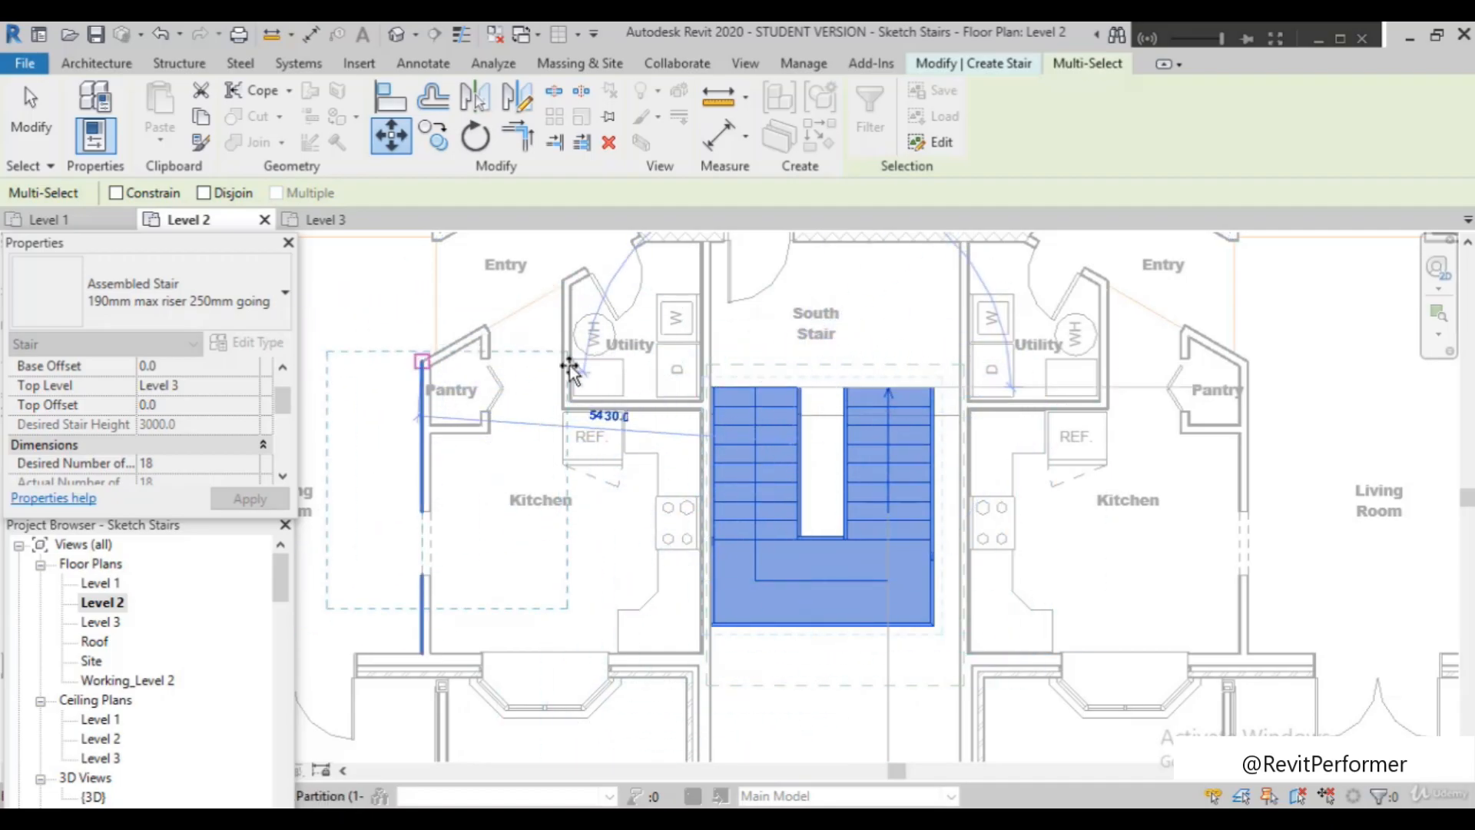
click(748, 433)
Examine the stair's position against the stairwell's west and east walls and around the landing
scroll(799, 407, up, 2)
scroll(799, 407, down, 2)
scroll(805, 396, up, 2)
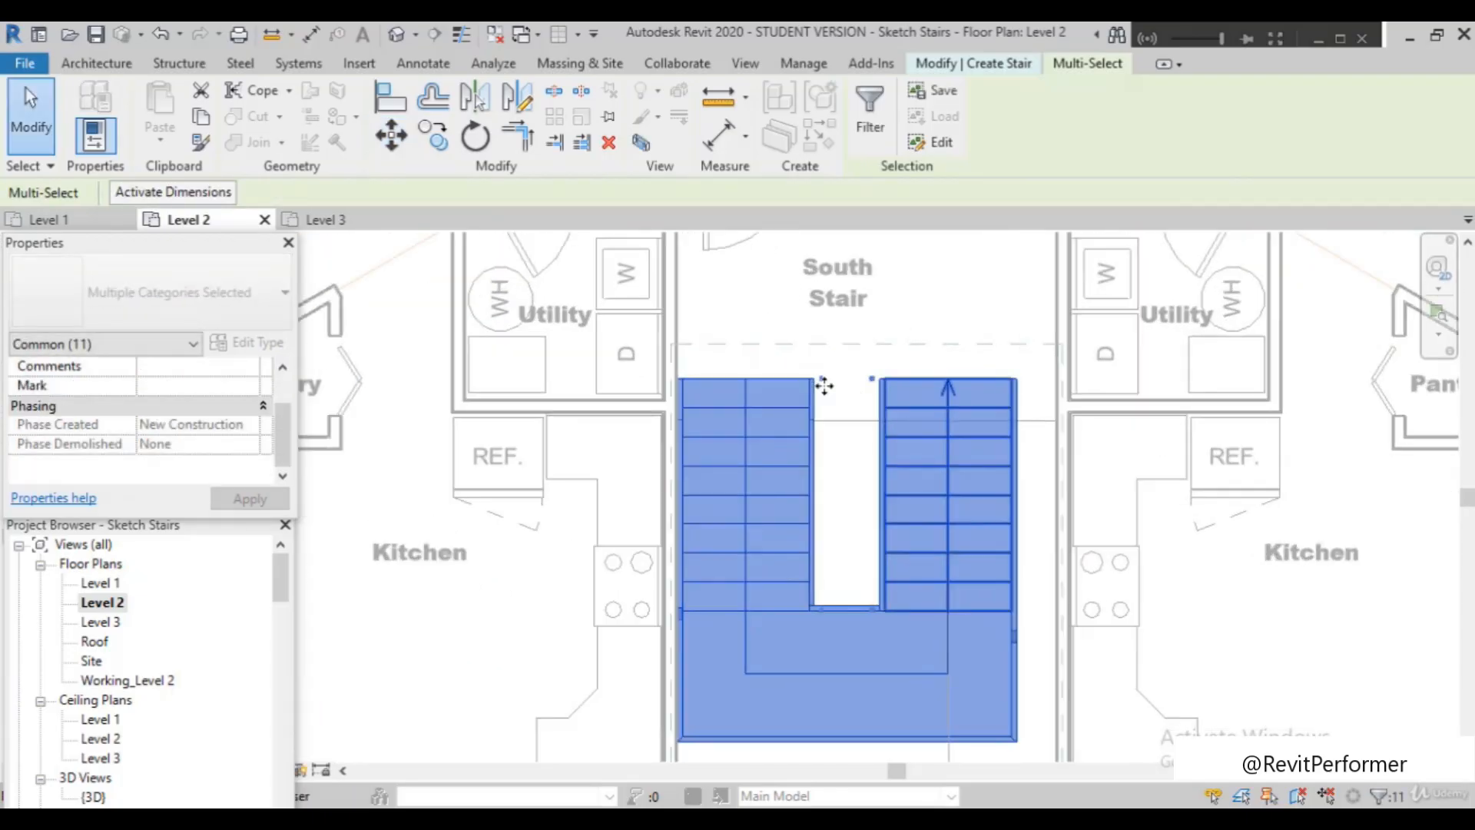
scroll(938, 356, down, 2)
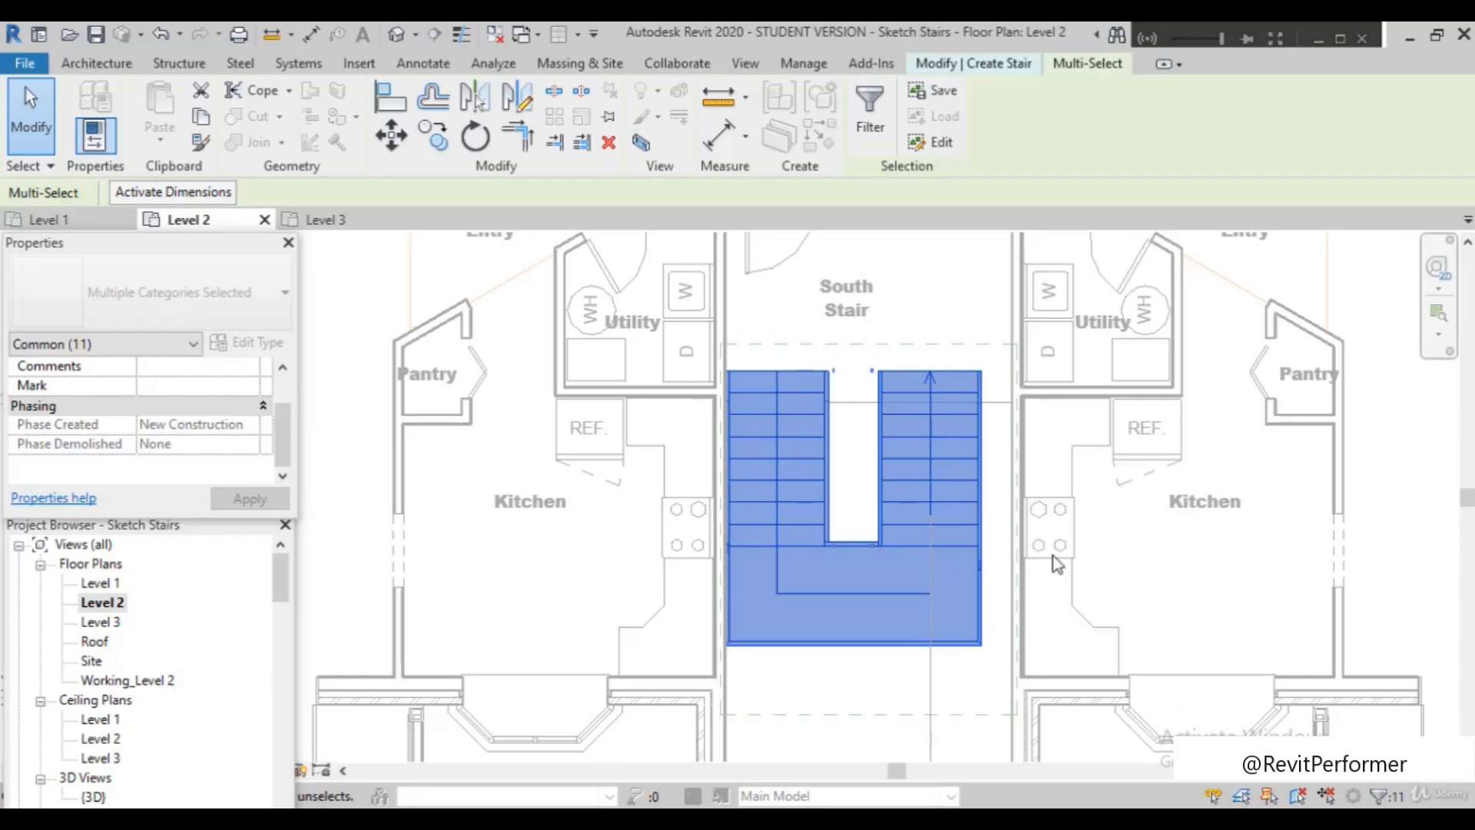
scroll(1018, 545, up, 3)
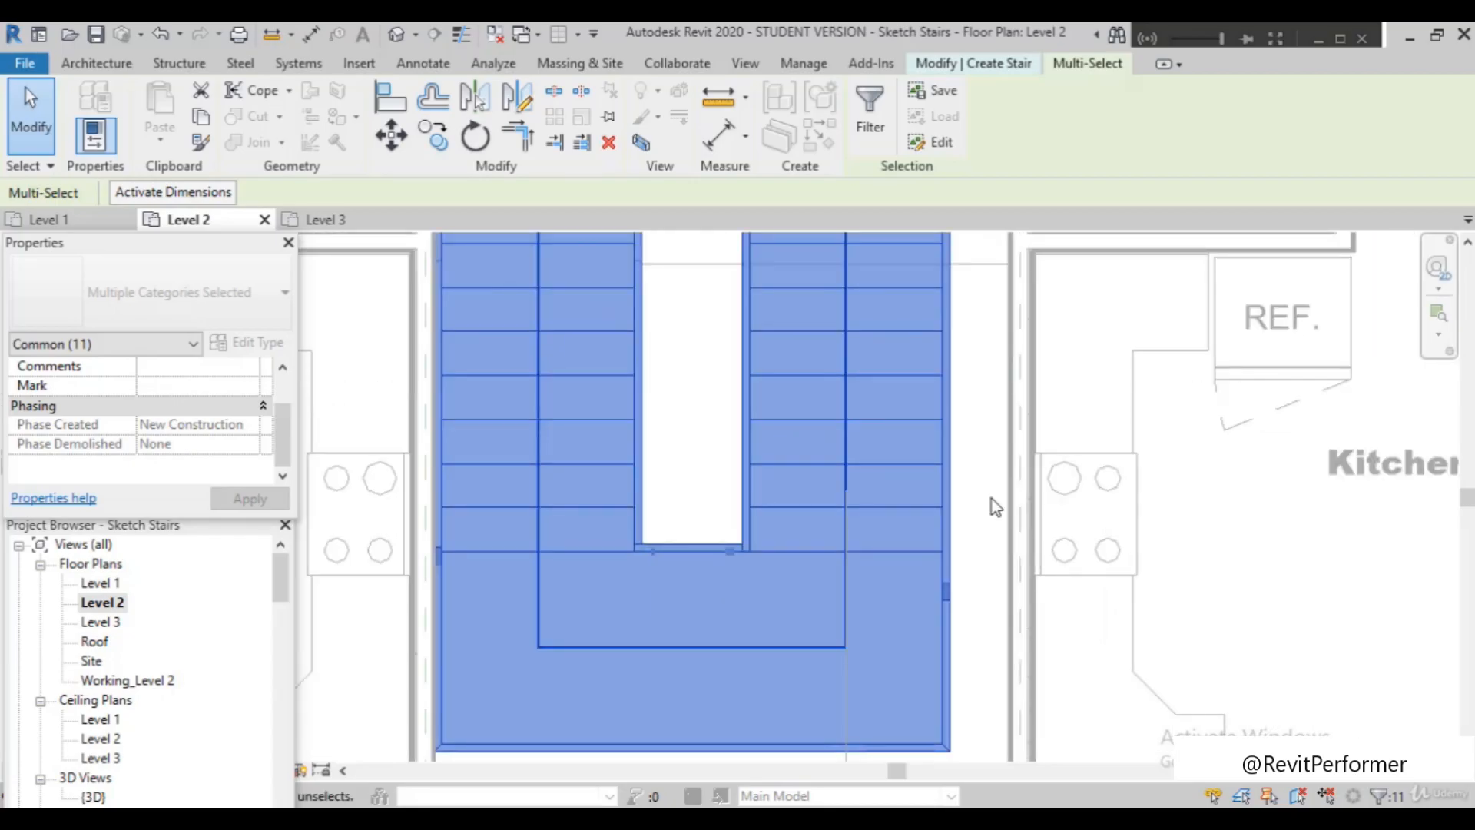
scroll(1006, 496, down, 2)
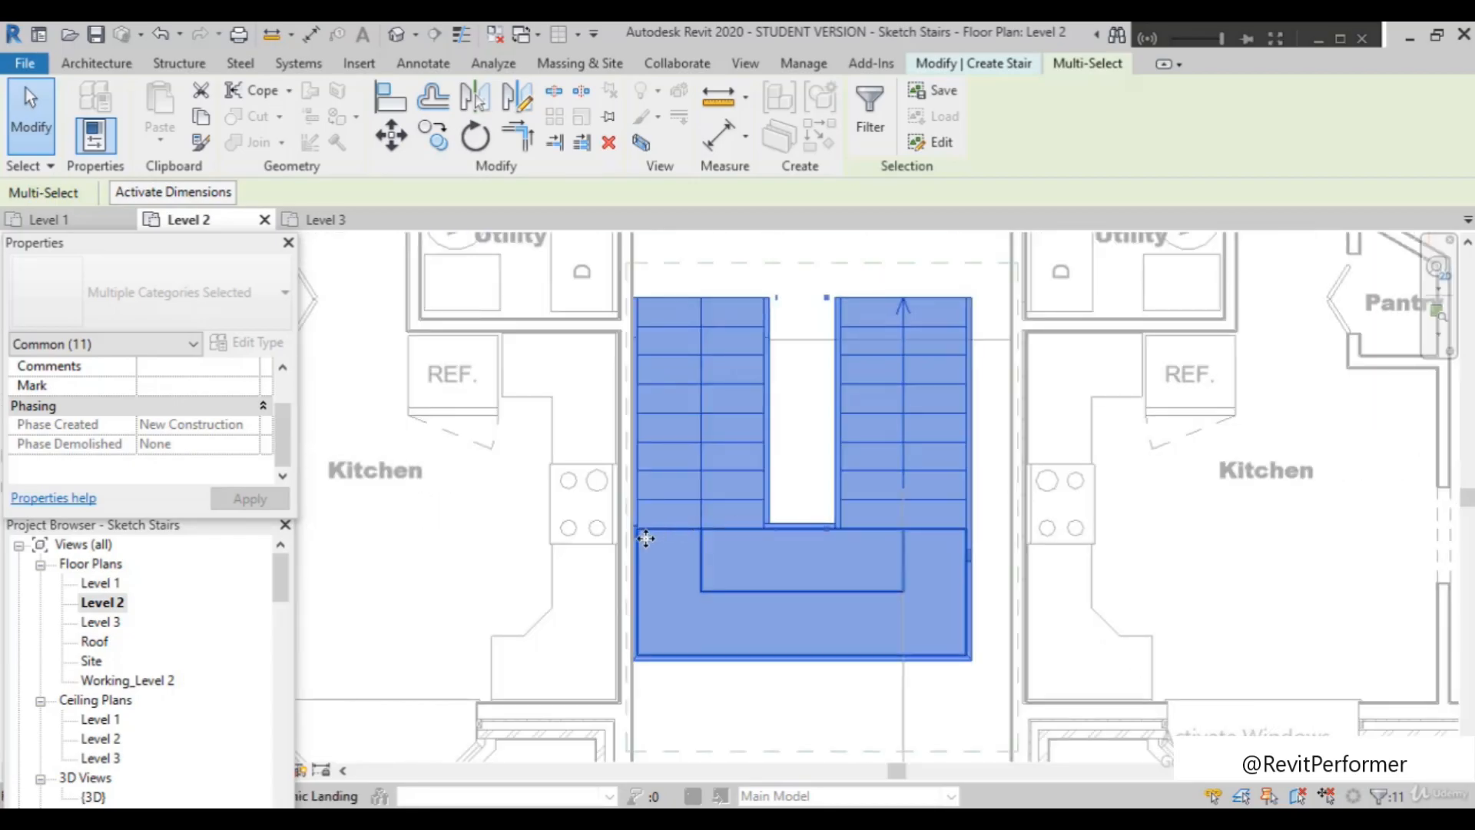
scroll(645, 539, up, 2)
scroll(821, 567, down, 1)
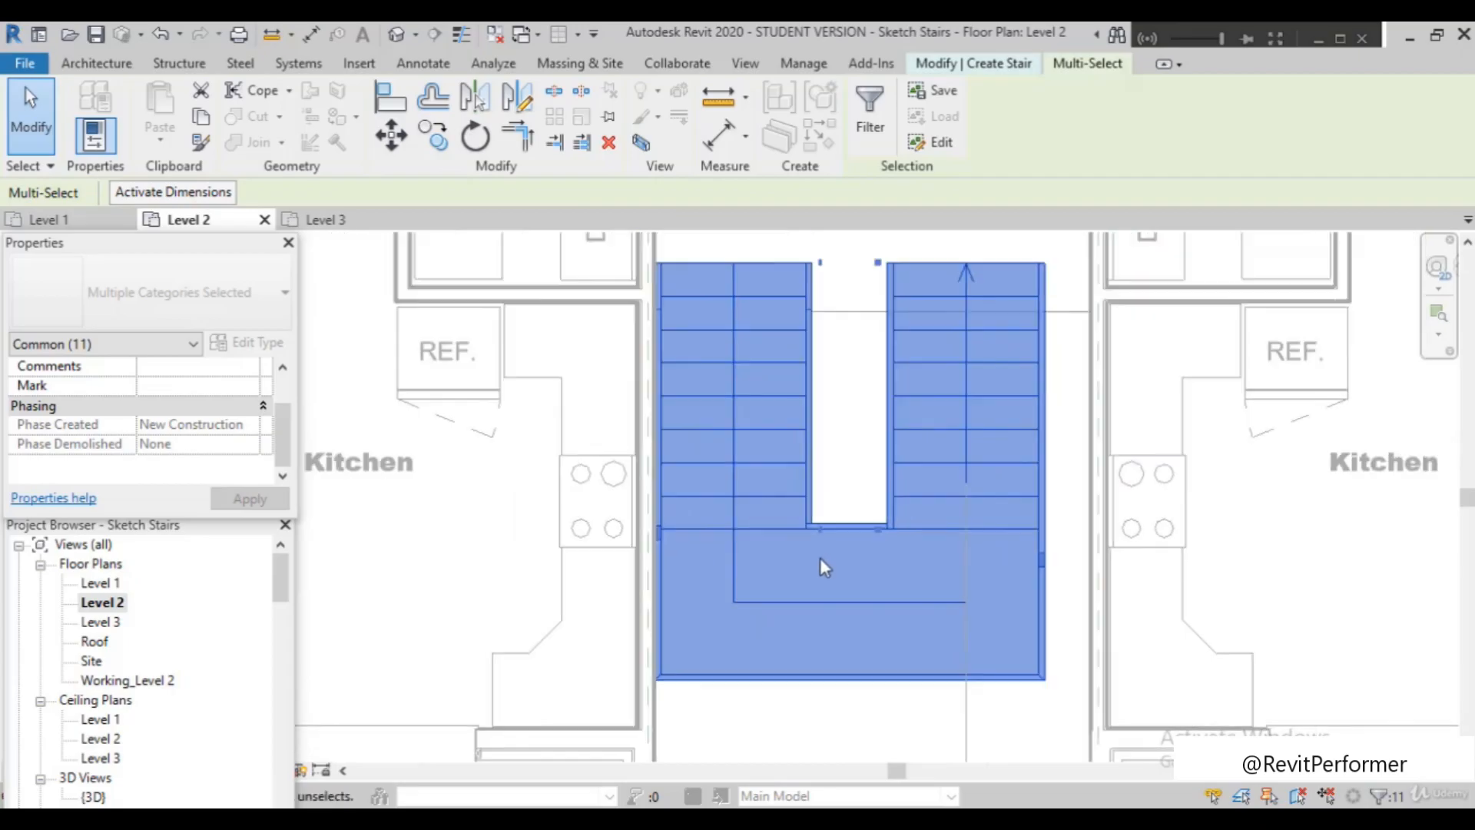
scroll(819, 567, down, 2)
scroll(606, 429, up, 5)
scroll(764, 296, down, 4)
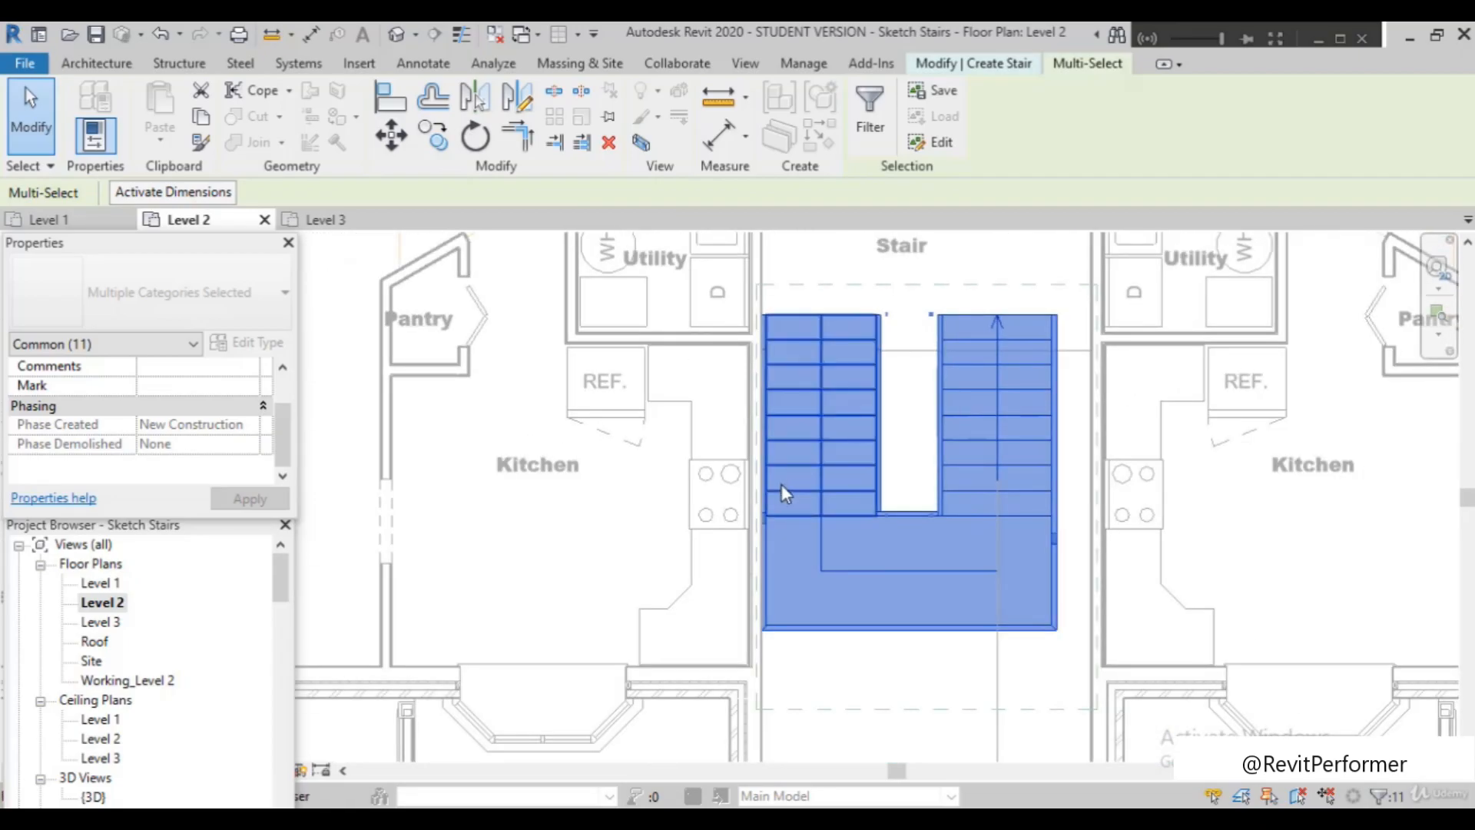
scroll(781, 492, down, 1)
double_click(768, 357)
scroll(953, 419, up, 1)
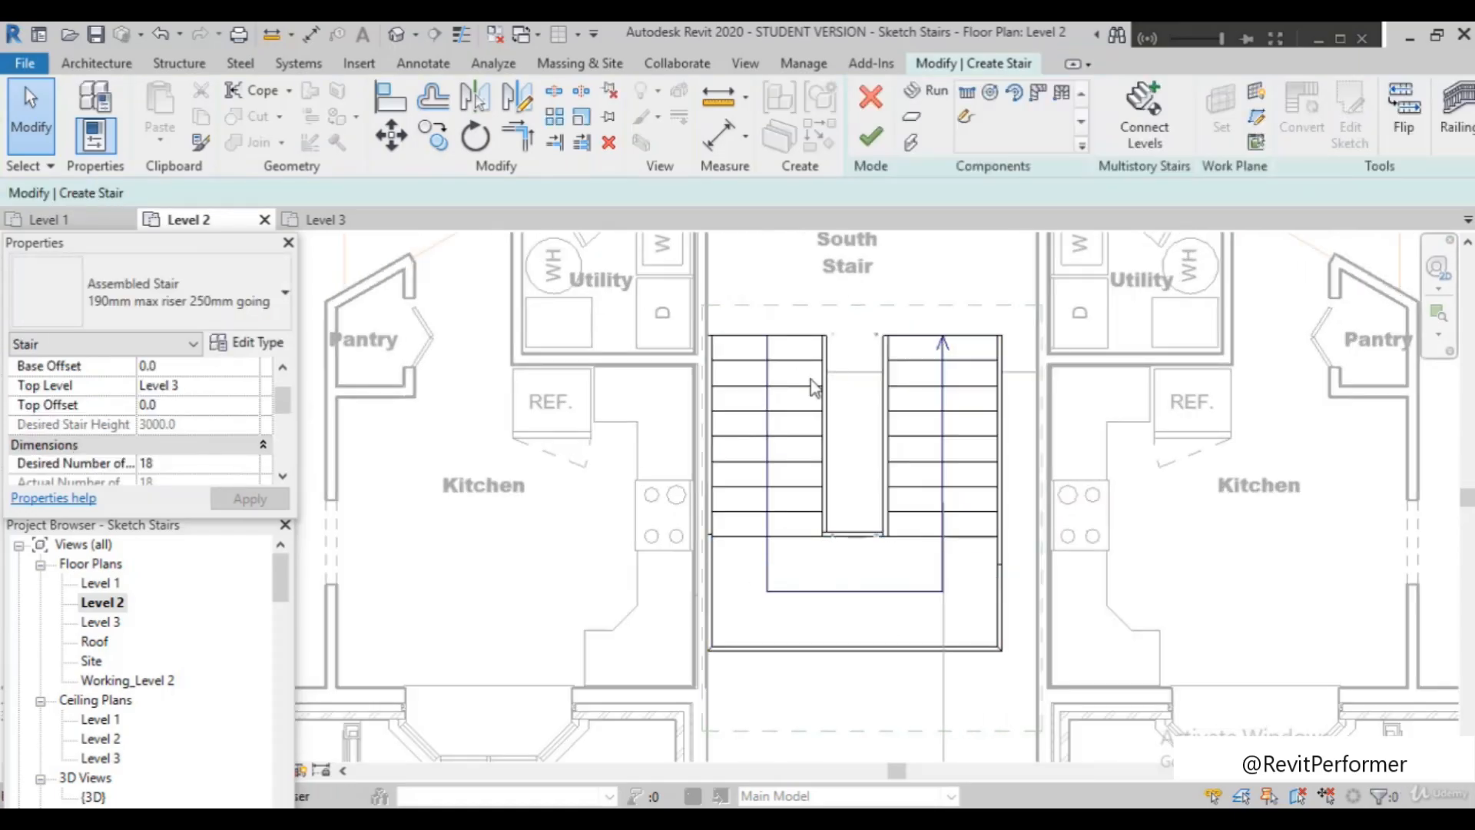
Select the second run with its supports and activate dimensions to check its distances to the surrounding walls
drag(855, 300, 1092, 719)
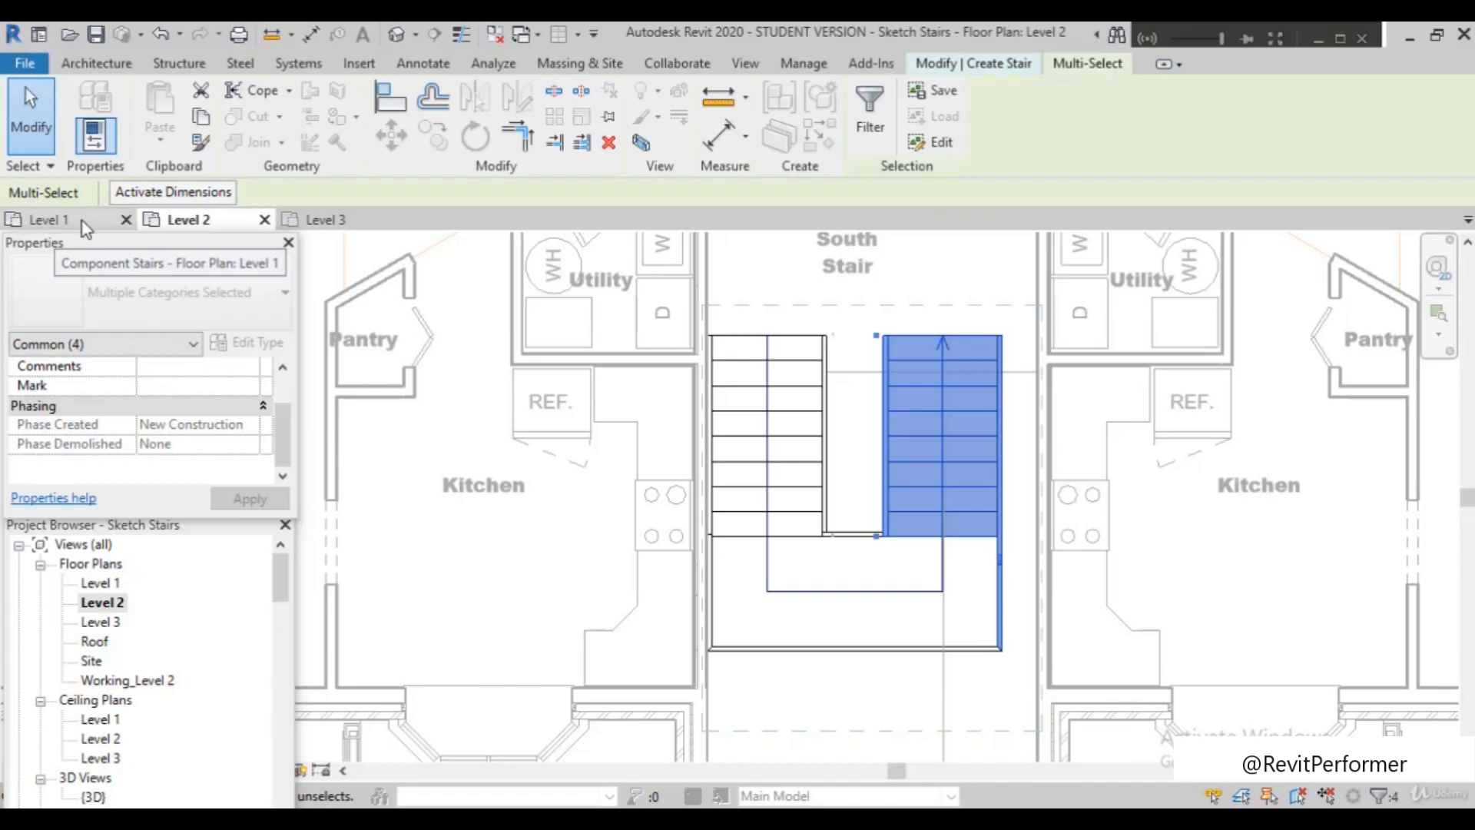
click(206, 198)
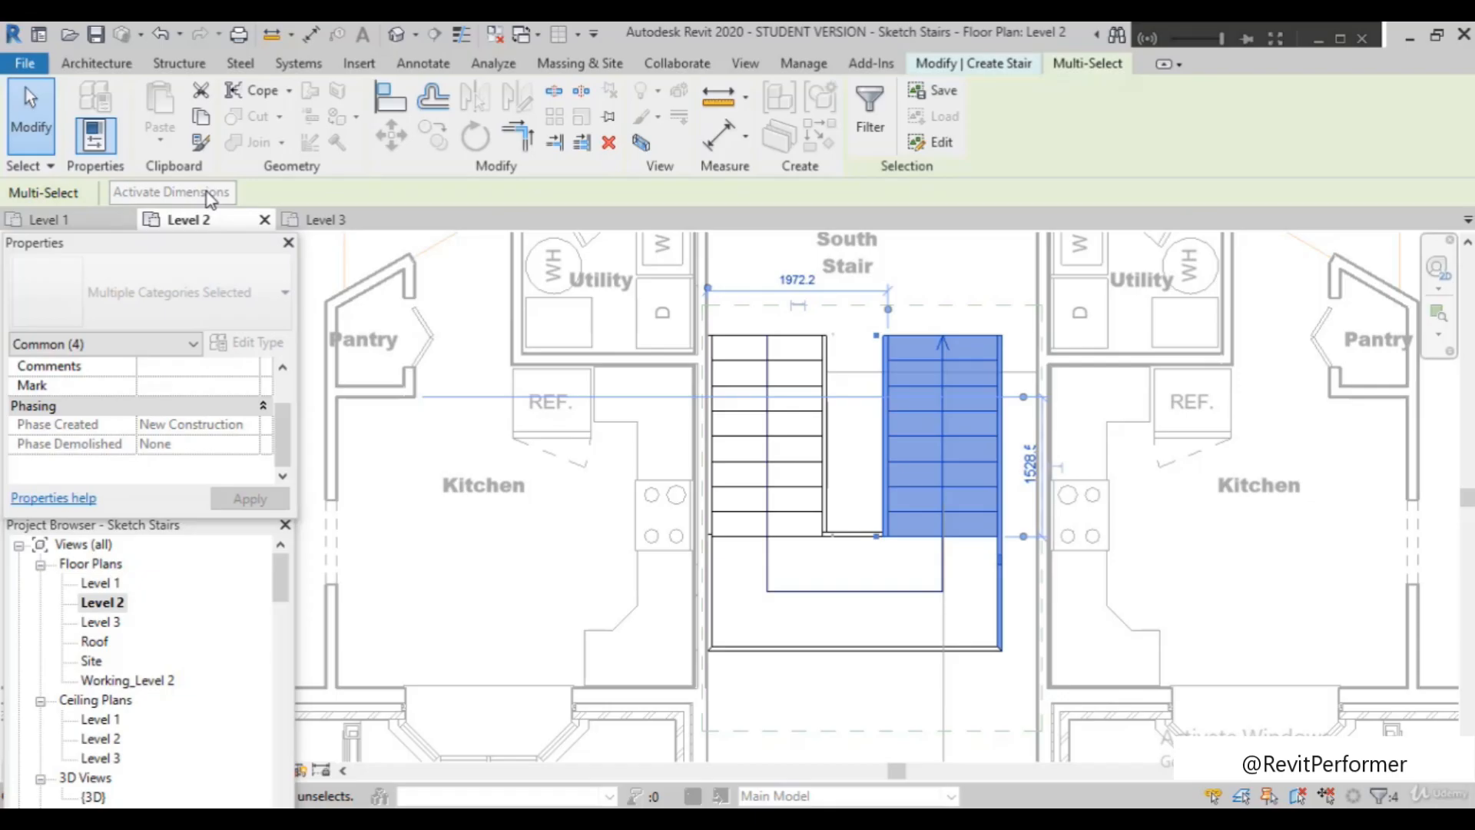
scroll(1043, 515, up, 2)
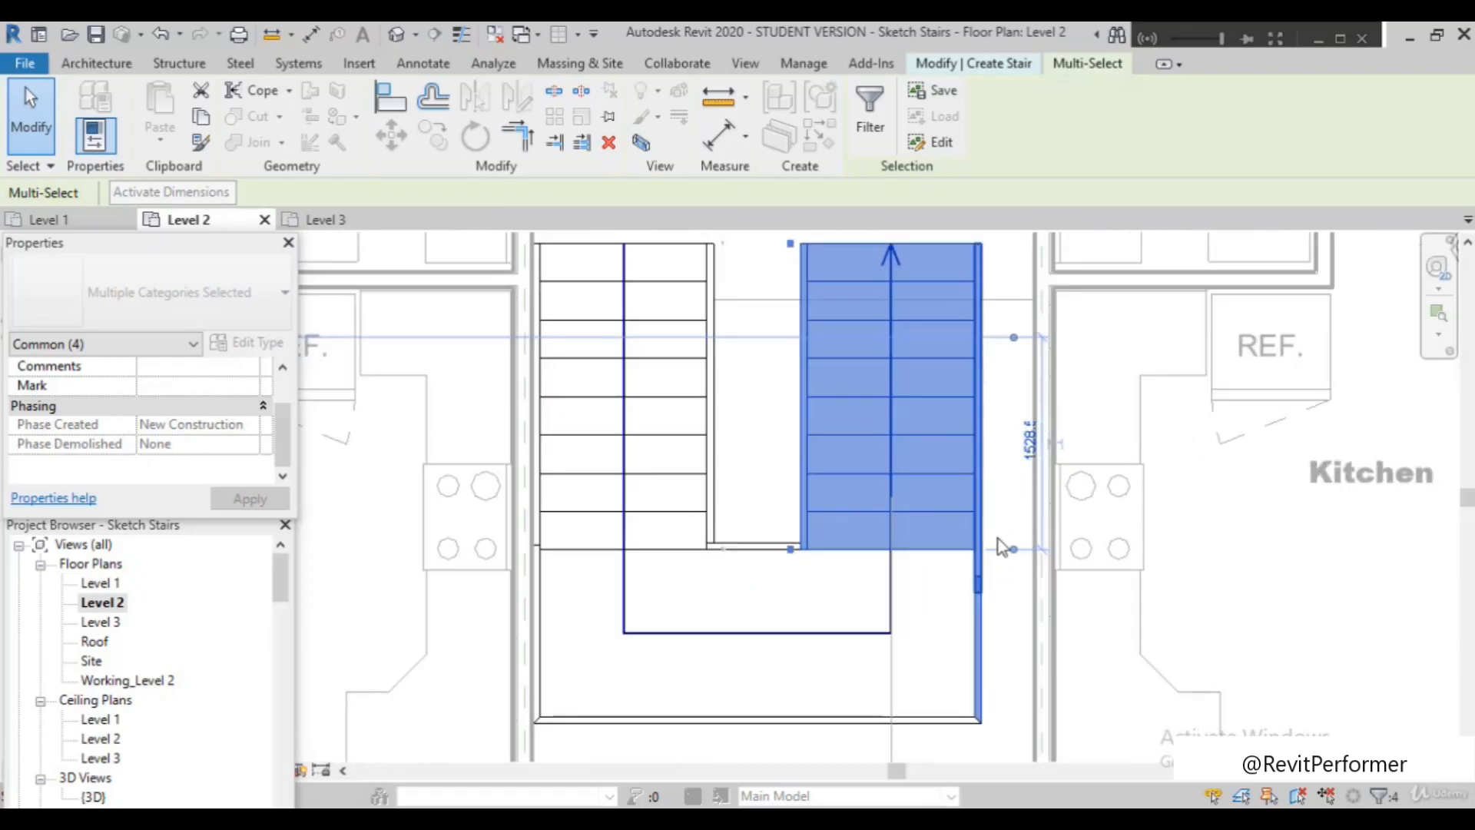
scroll(1007, 518, down, 2)
scroll(968, 462, down, 1)
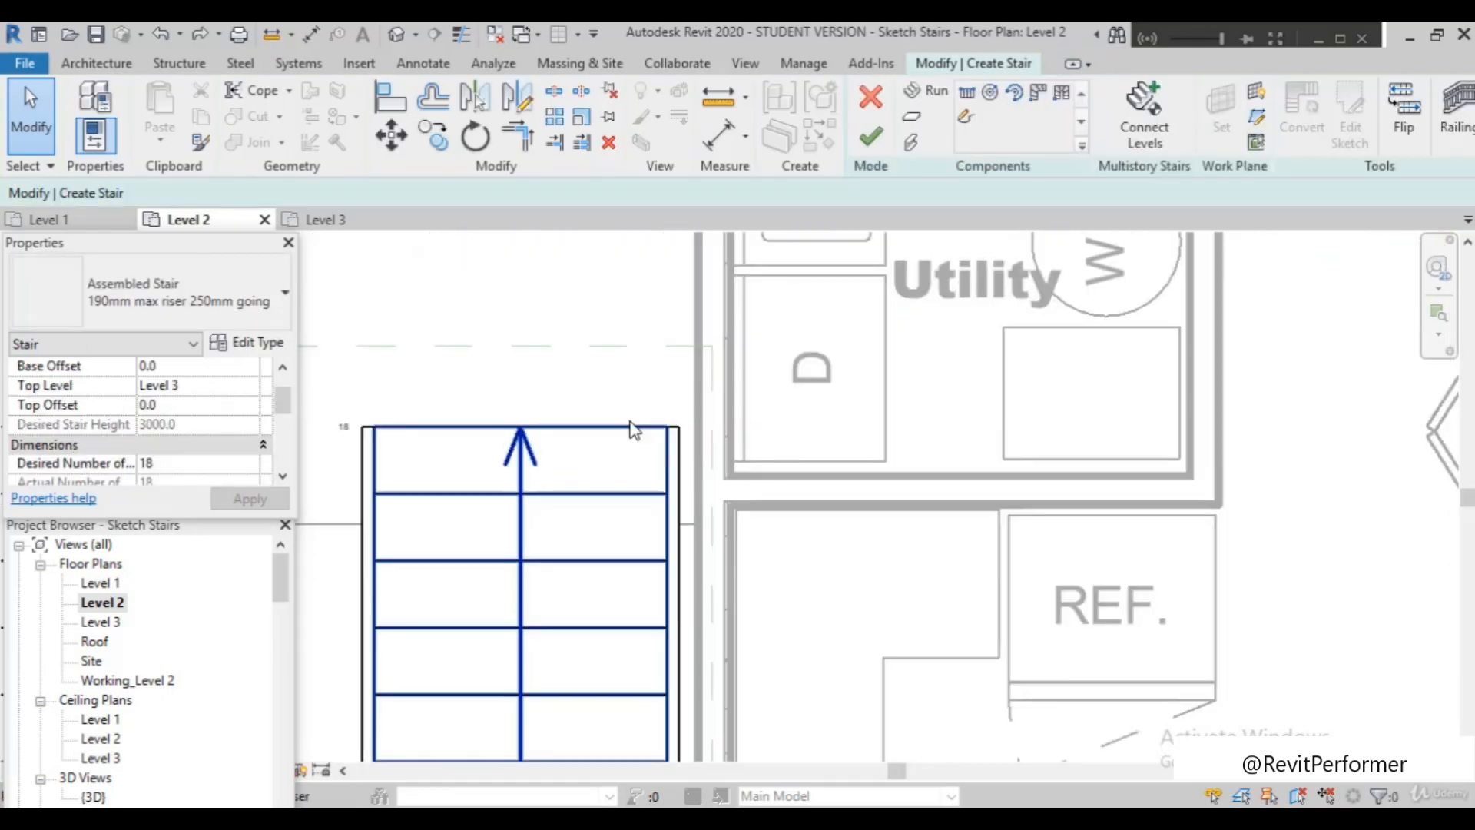
Select the whole stair, activate its dimensions, and set the gap between the second run's outer edge and the east wall to 100 mm
scroll(619, 398, down, 5)
drag(419, 374, 703, 708)
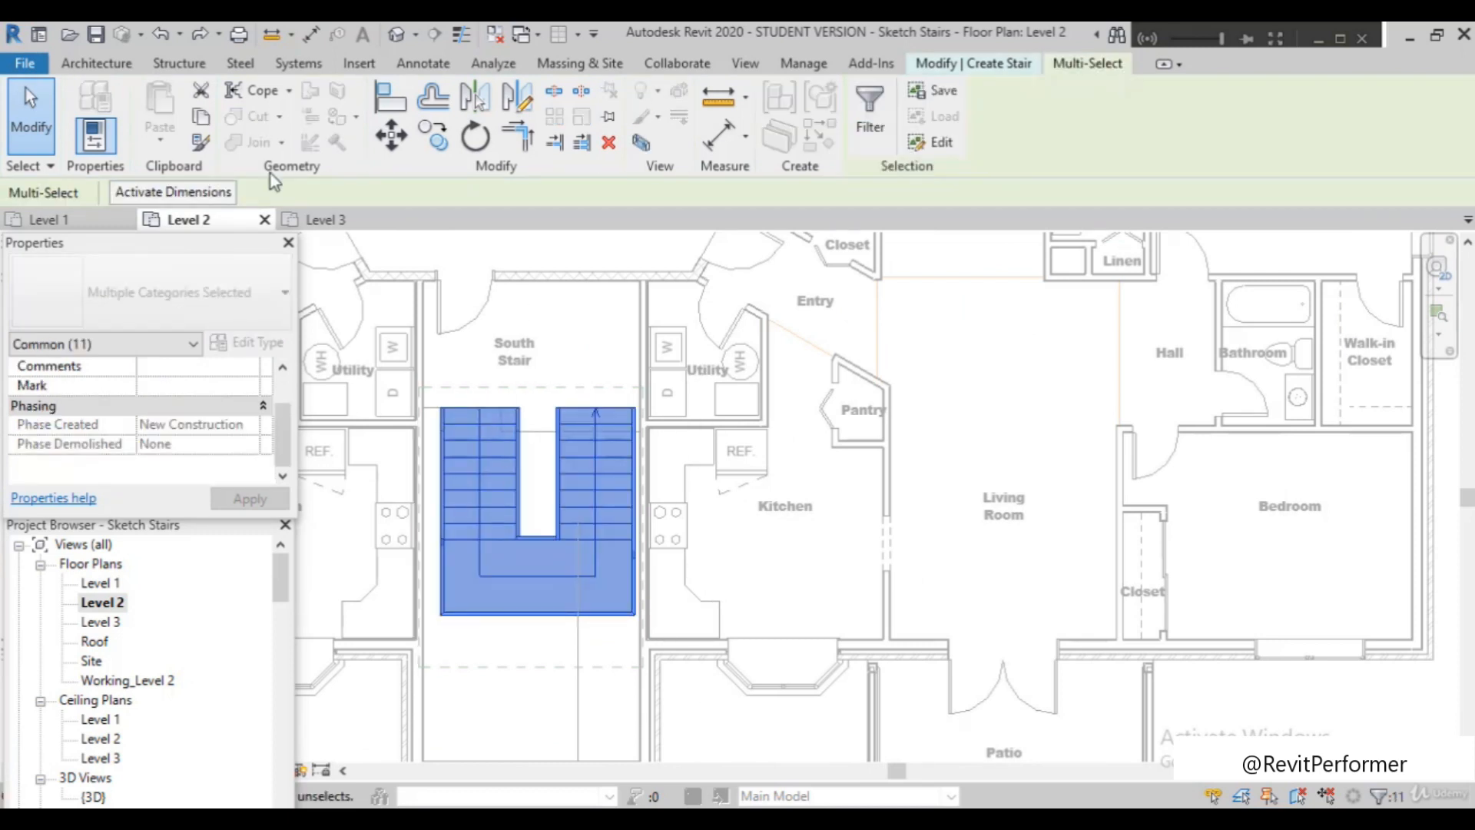
click(163, 192)
scroll(738, 476, up, 3)
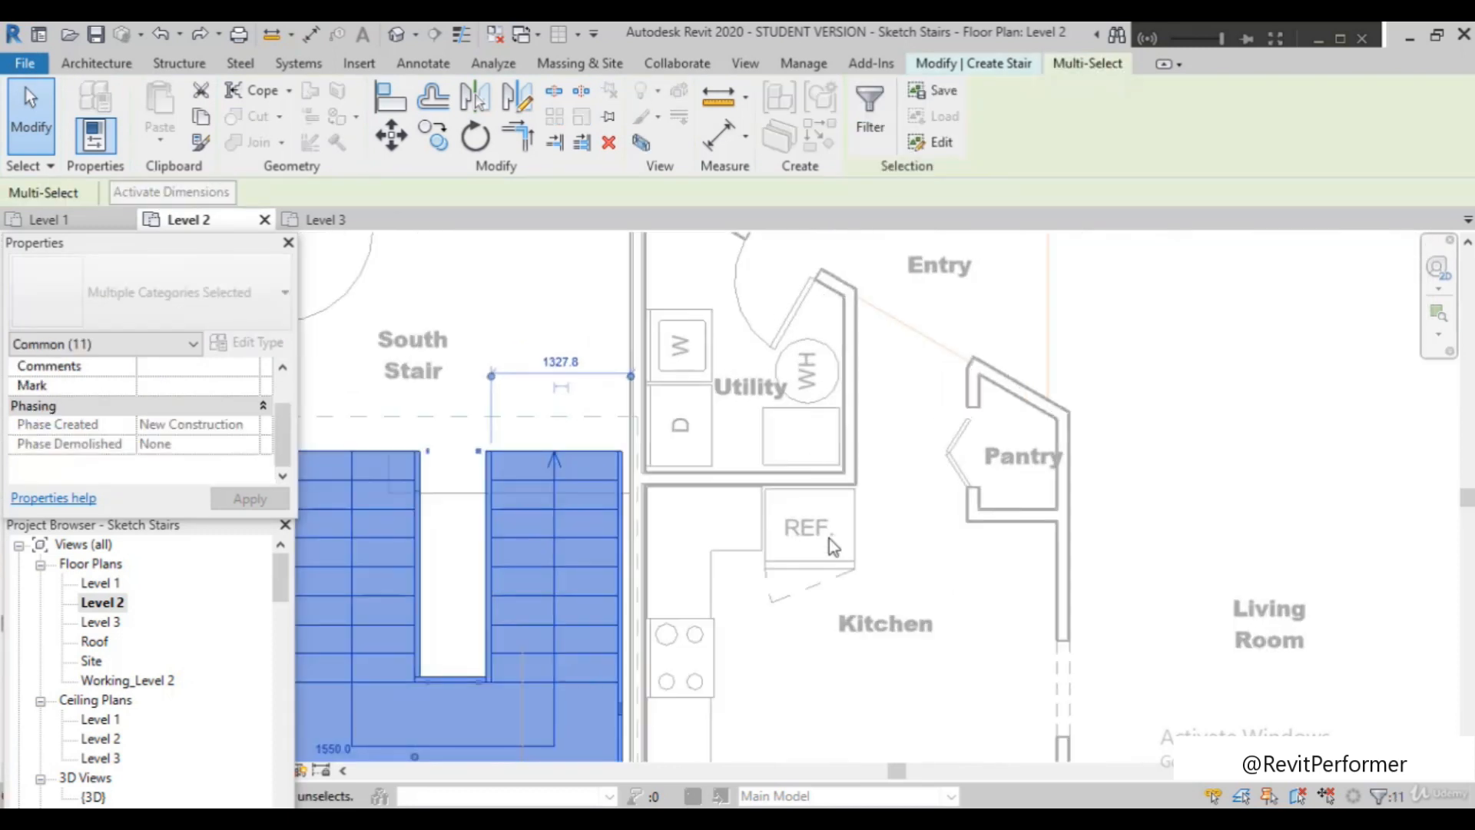
scroll(736, 613, down, 1)
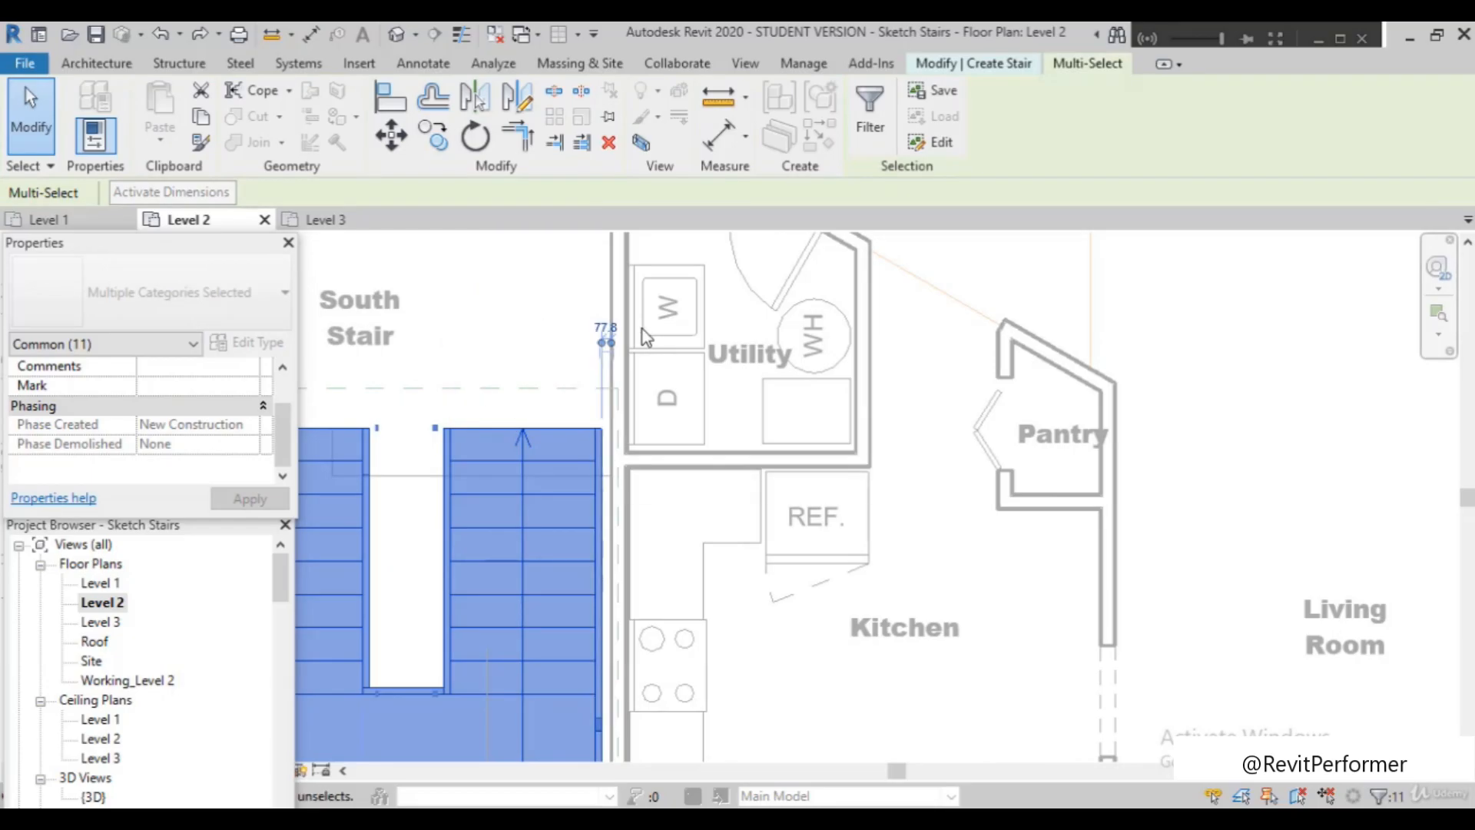
scroll(590, 336, up, 2)
click(584, 336)
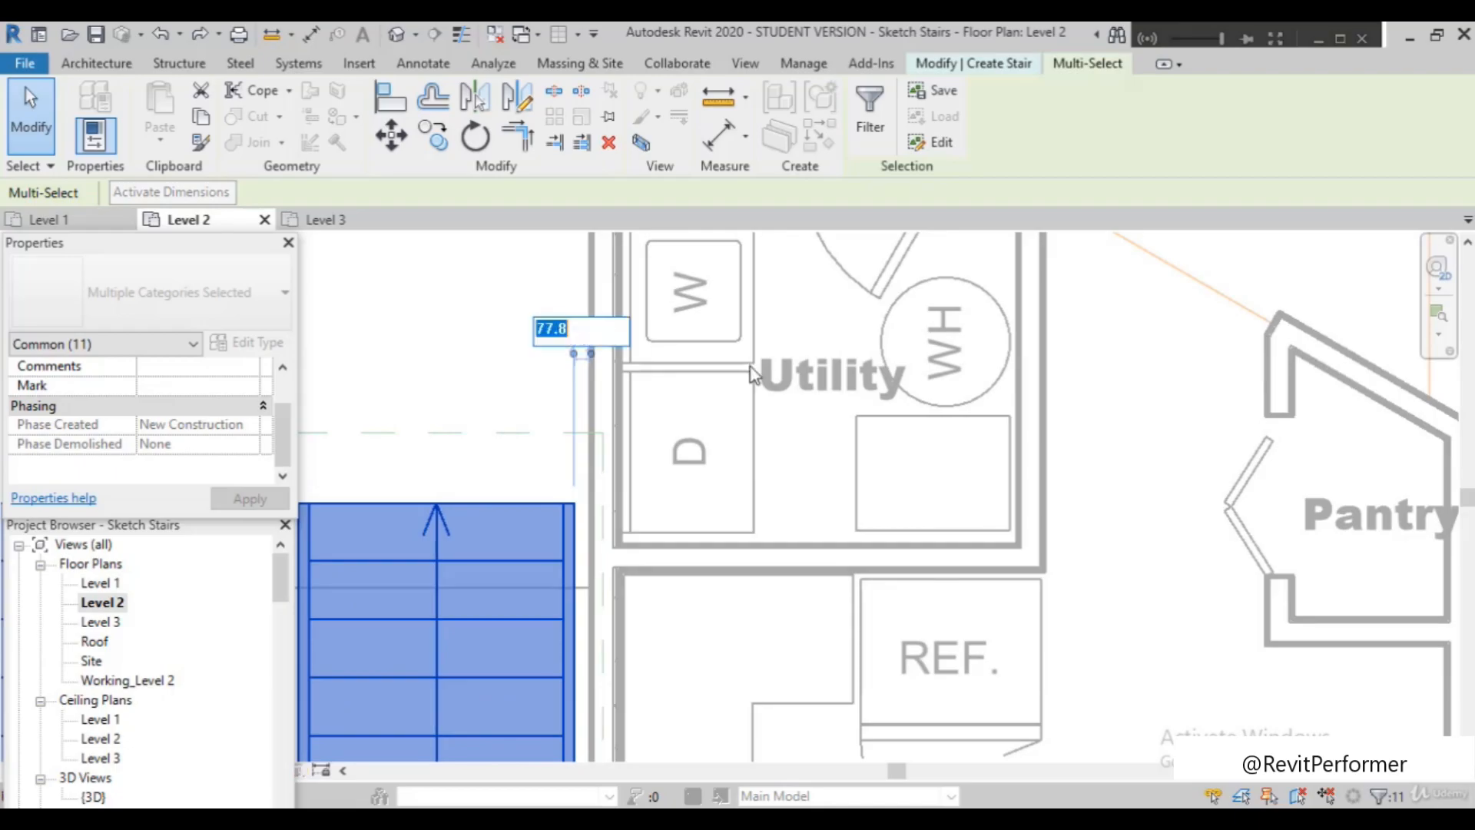
text(100)
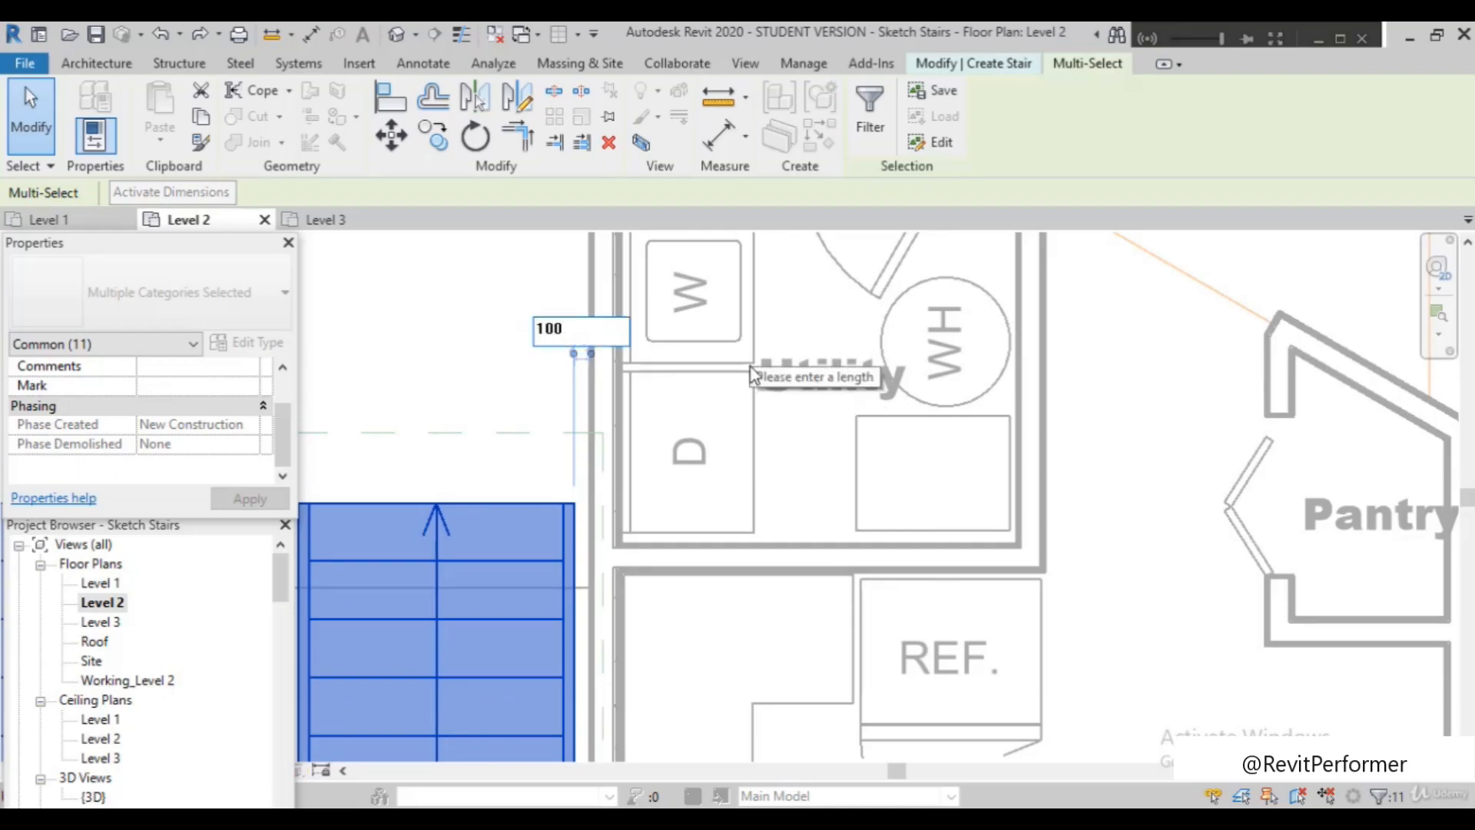
key(Return)
scroll(694, 432, down, 4)
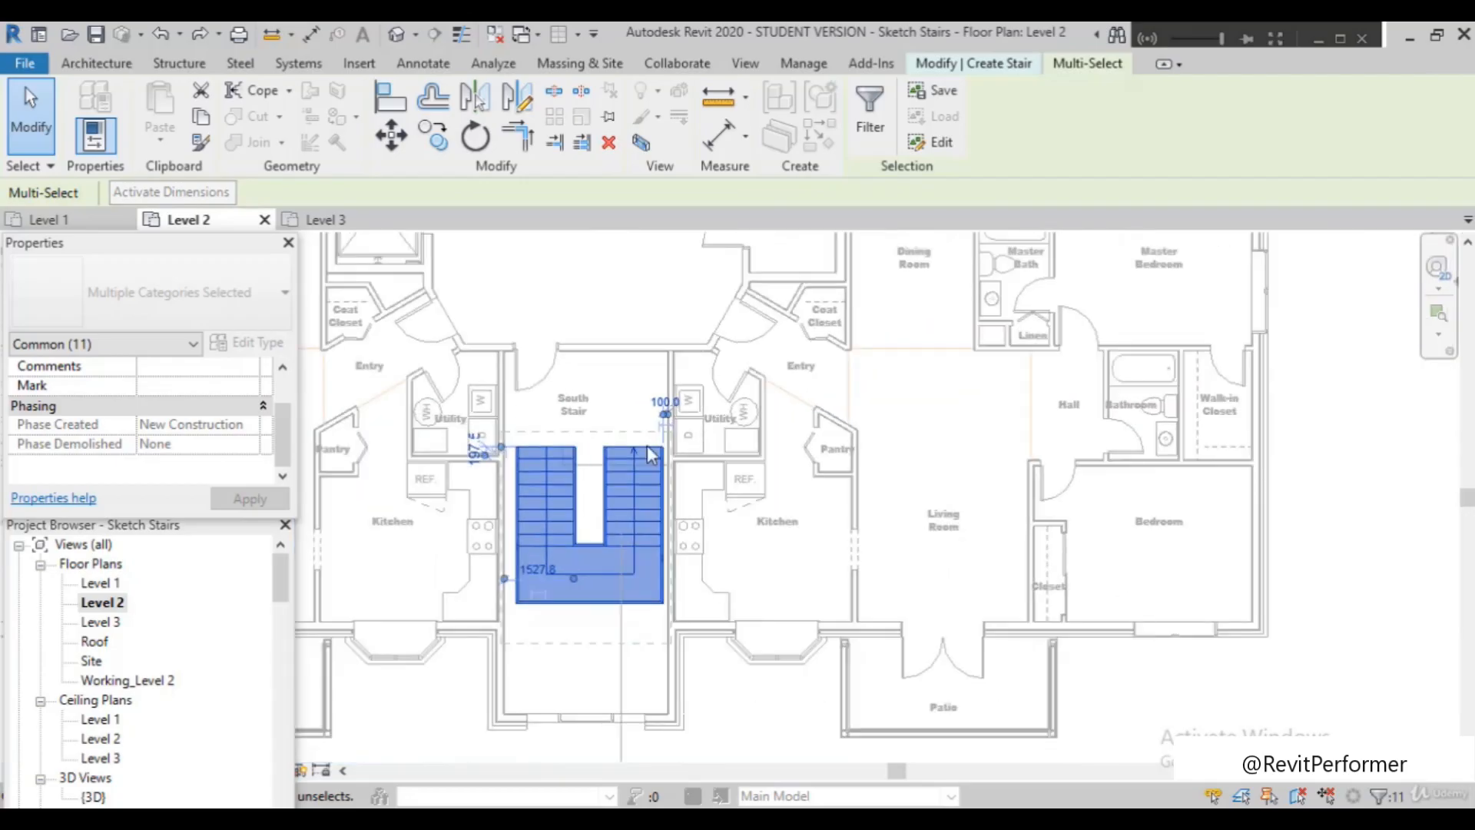
Select the first run with its supports, activate dimensions, and set the gap between its outer edge and the west wall to 100 mm
scroll(476, 461, up, 3)
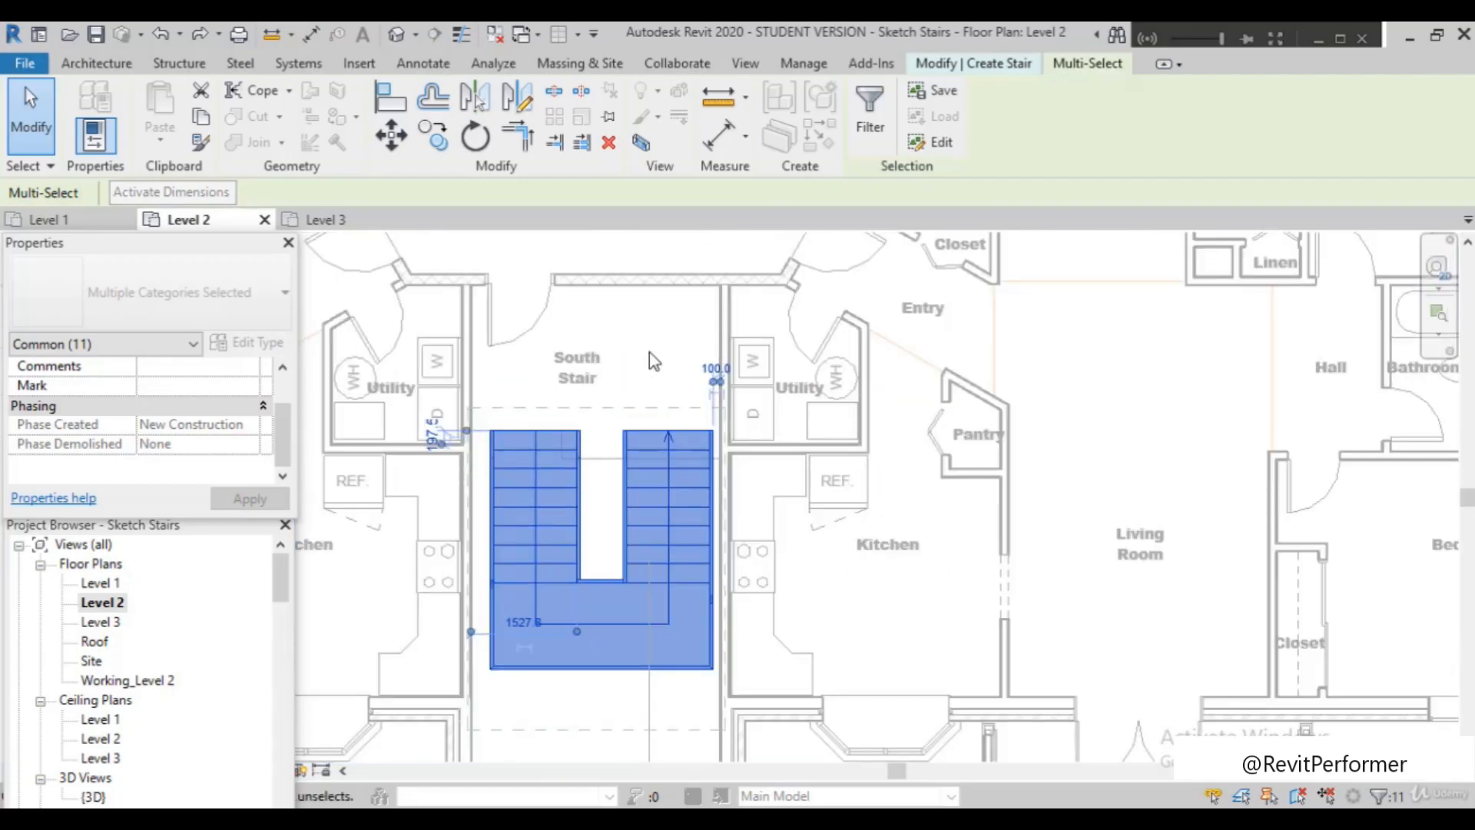
click(644, 384)
drag(614, 556, 492, 701)
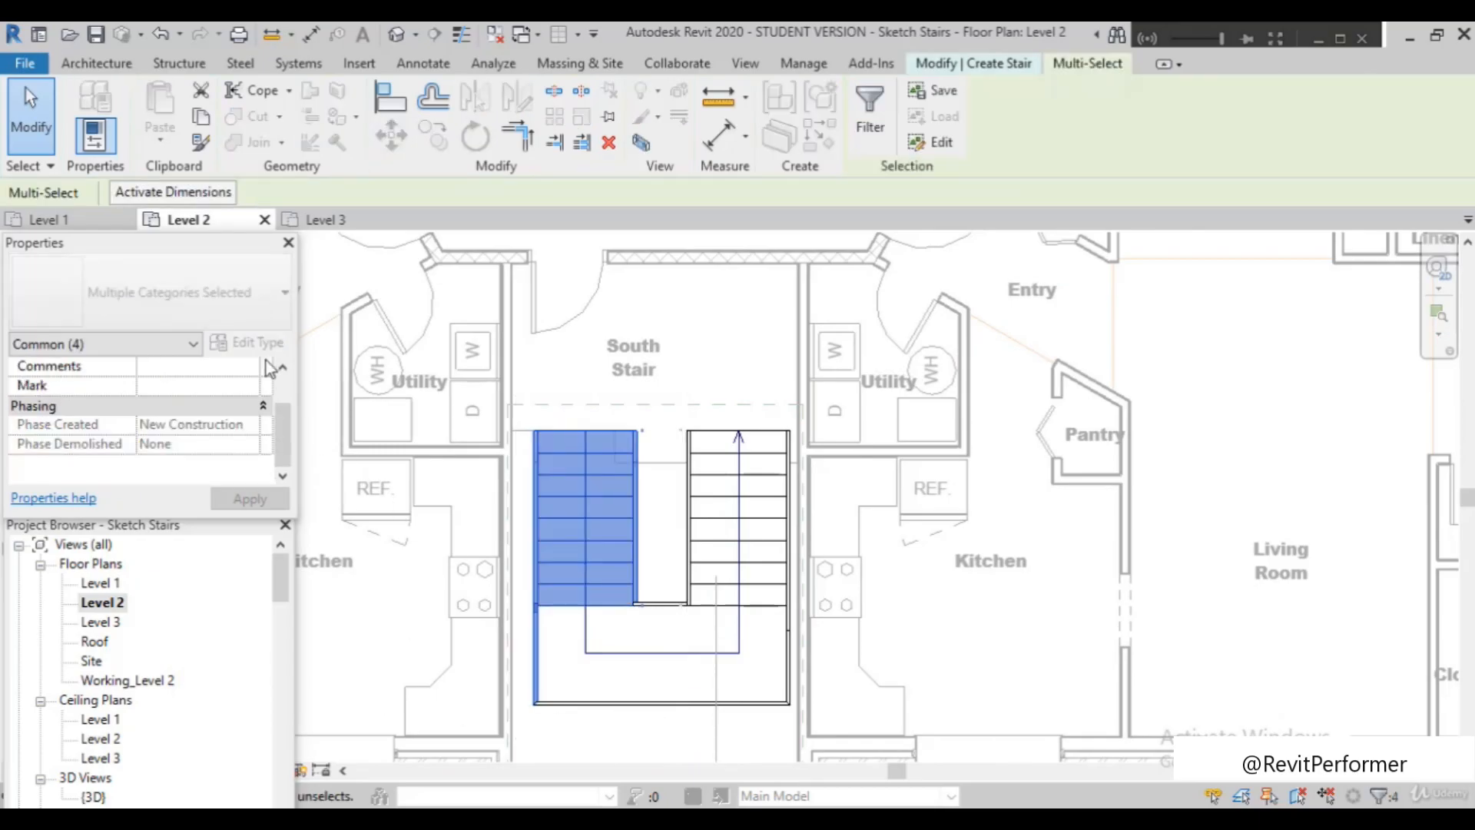
click(175, 192)
scroll(655, 697, up, 3)
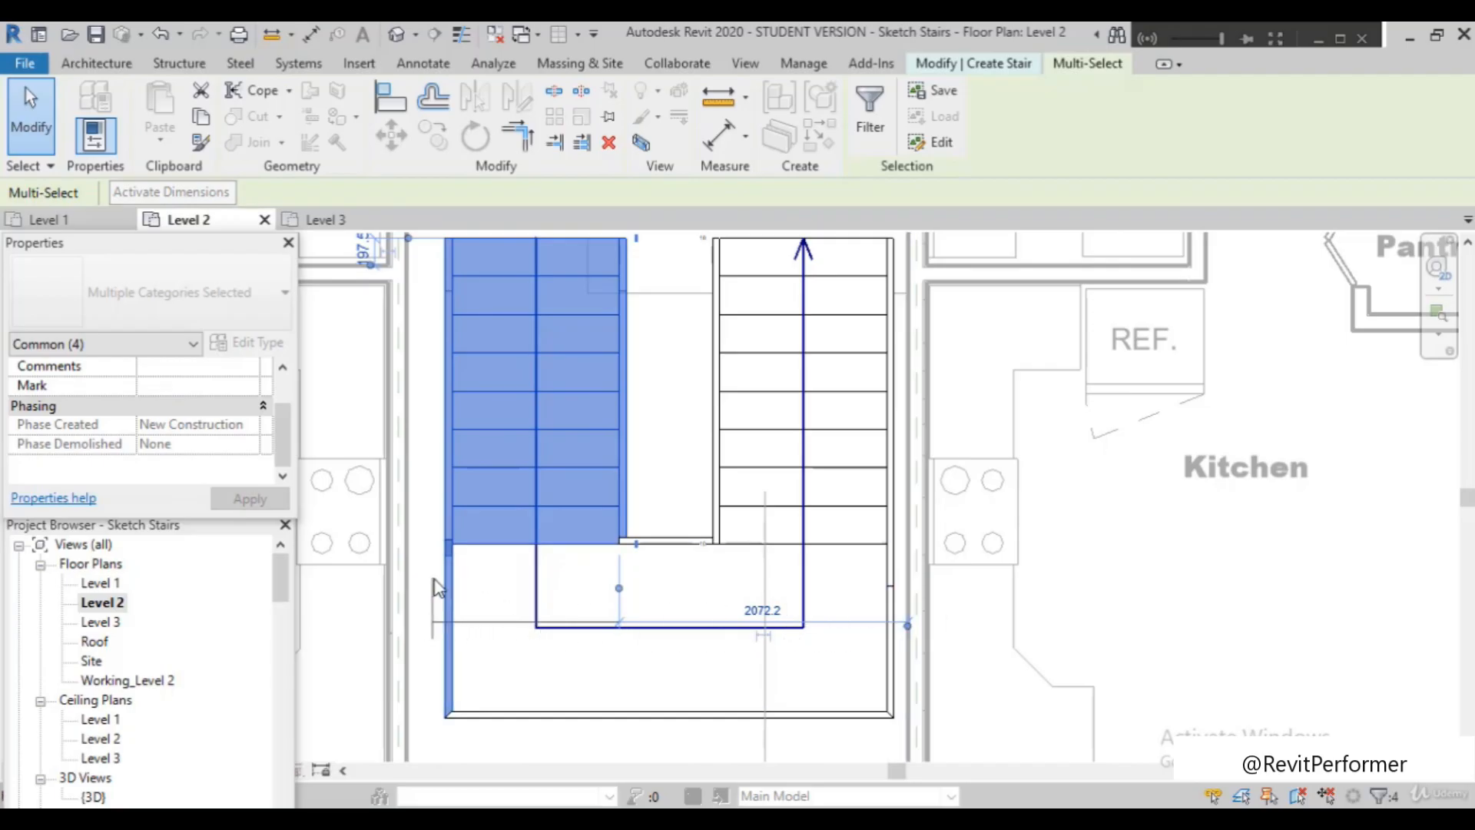
drag(443, 563, 402, 561)
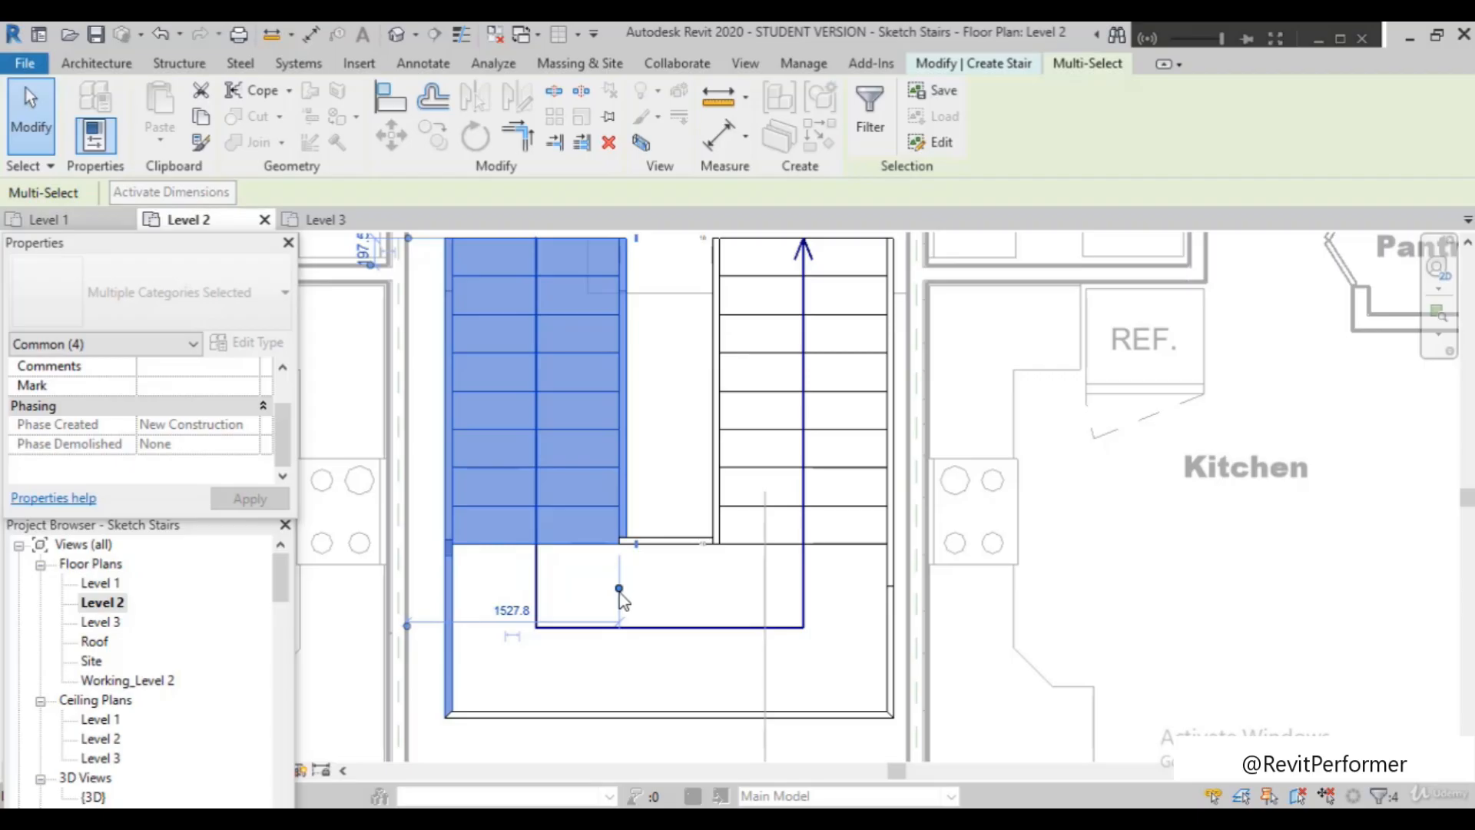
click(448, 614)
scroll(430, 626, up, 2)
click(416, 604)
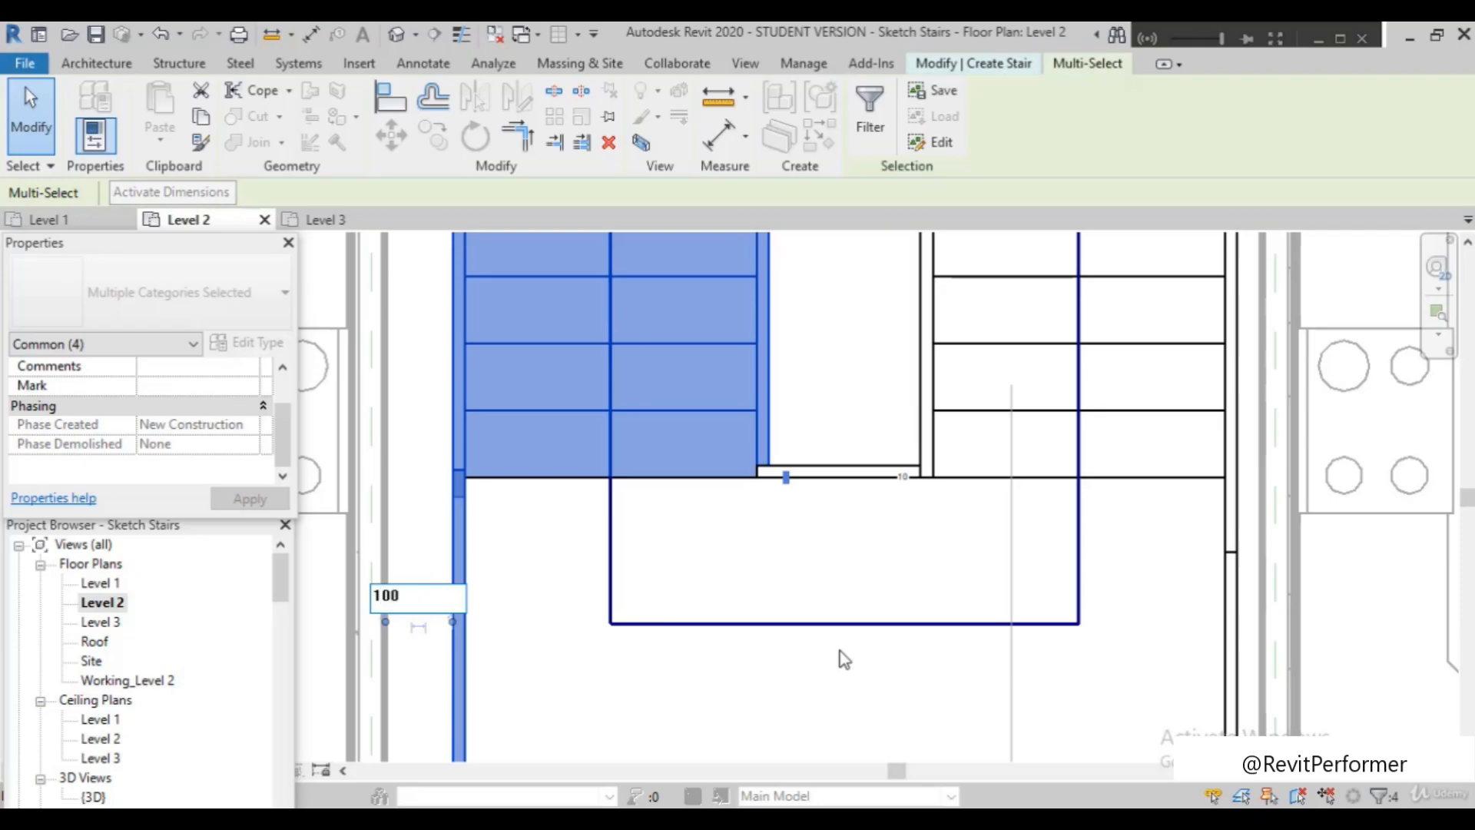
key(Return)
scroll(991, 657, down, 3)
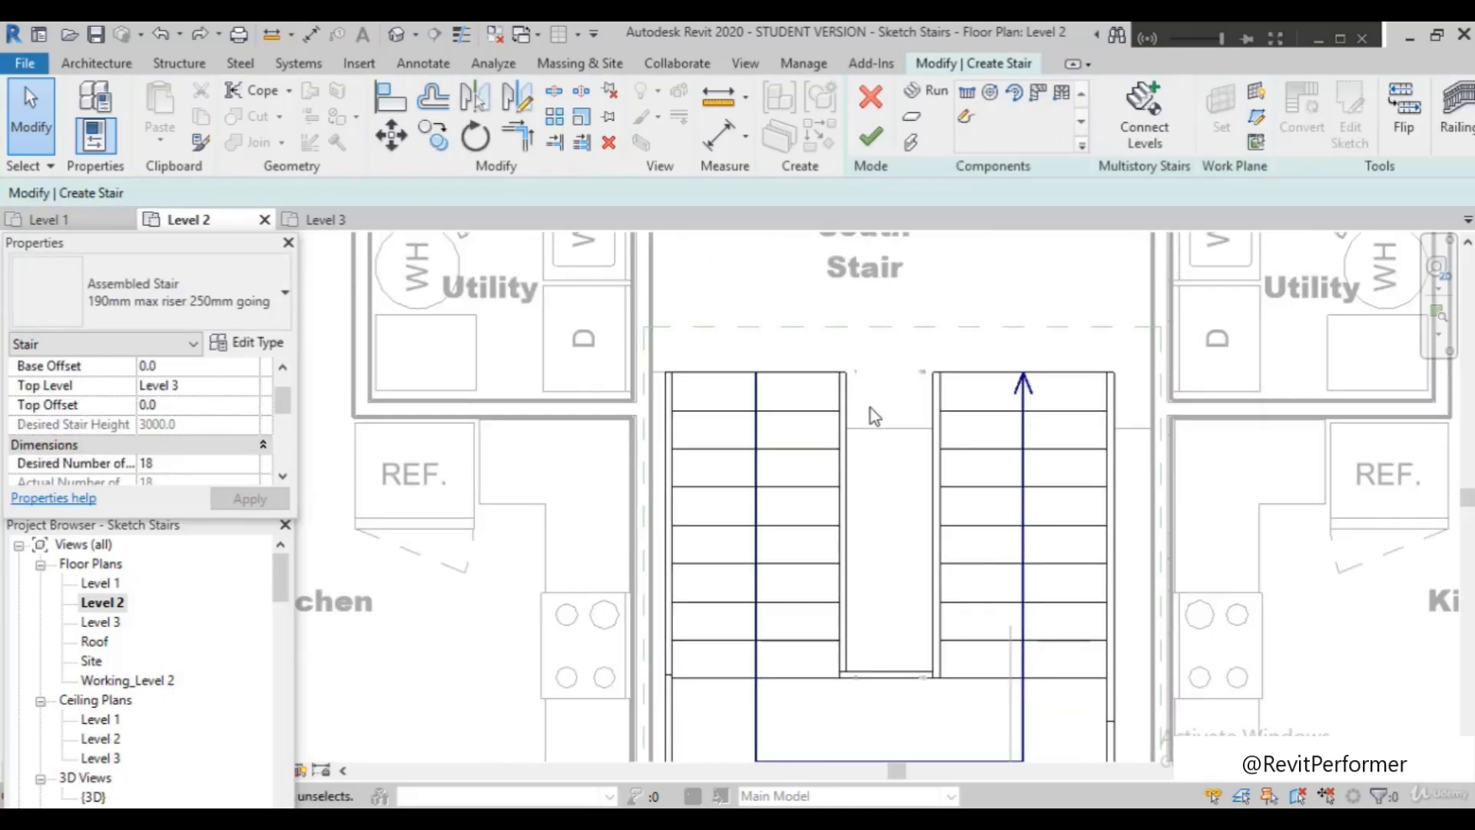
Move the second run so the gap between it and the first run's inner edge is 800 mm
click(880, 674)
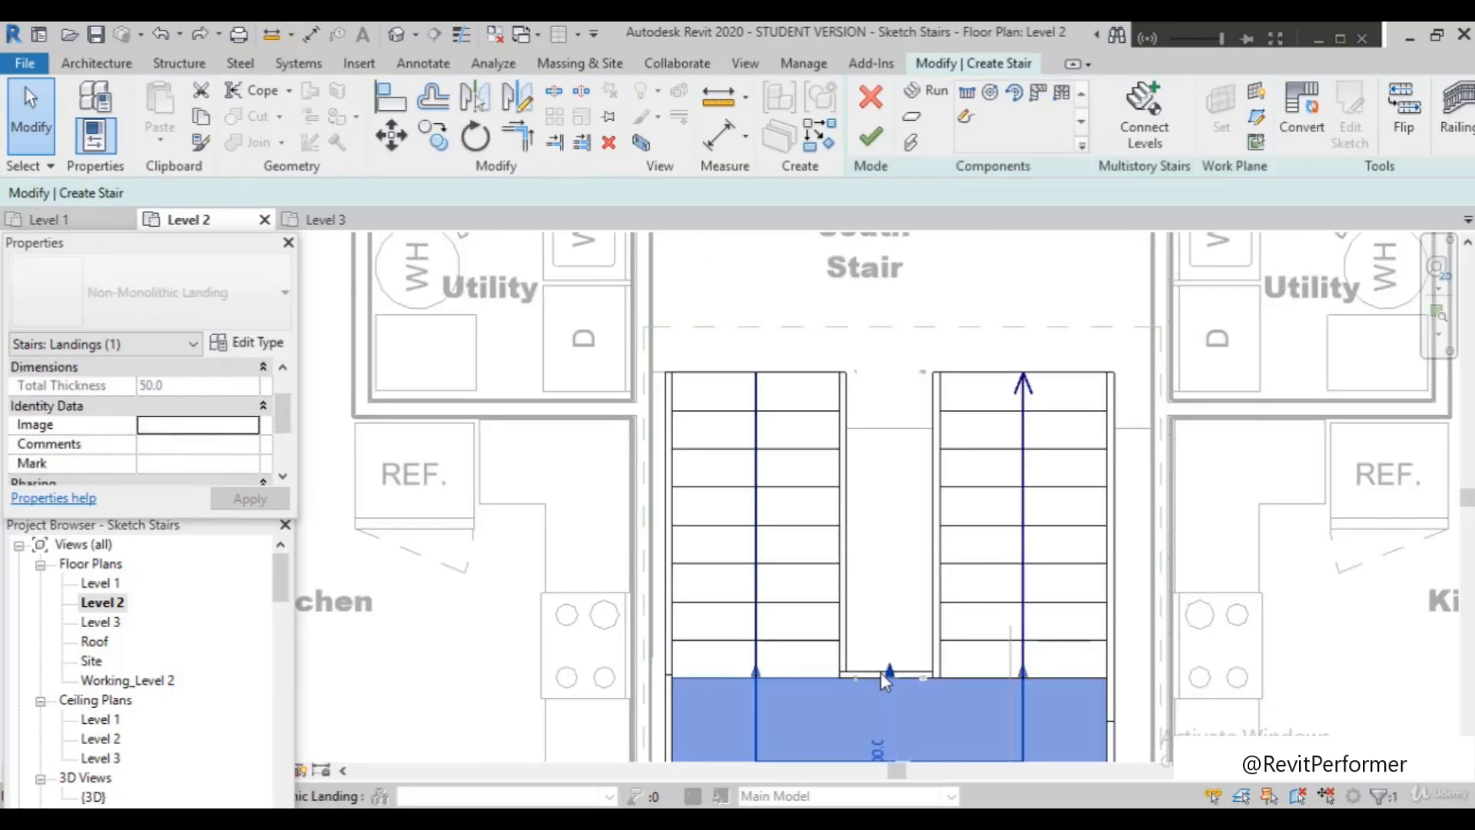
scroll(880, 671, down, 2)
click(922, 607)
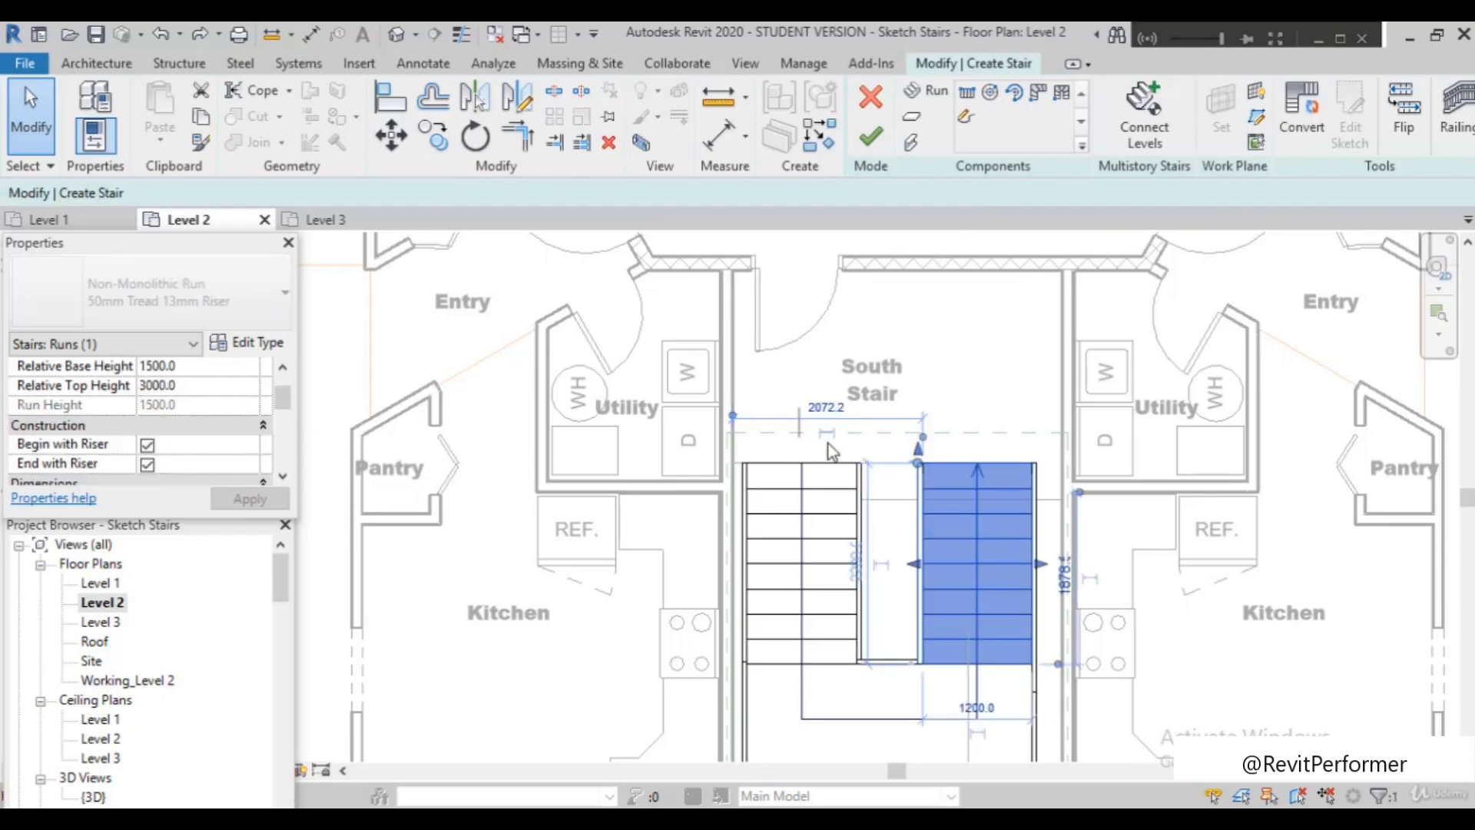
drag(869, 449, 865, 483)
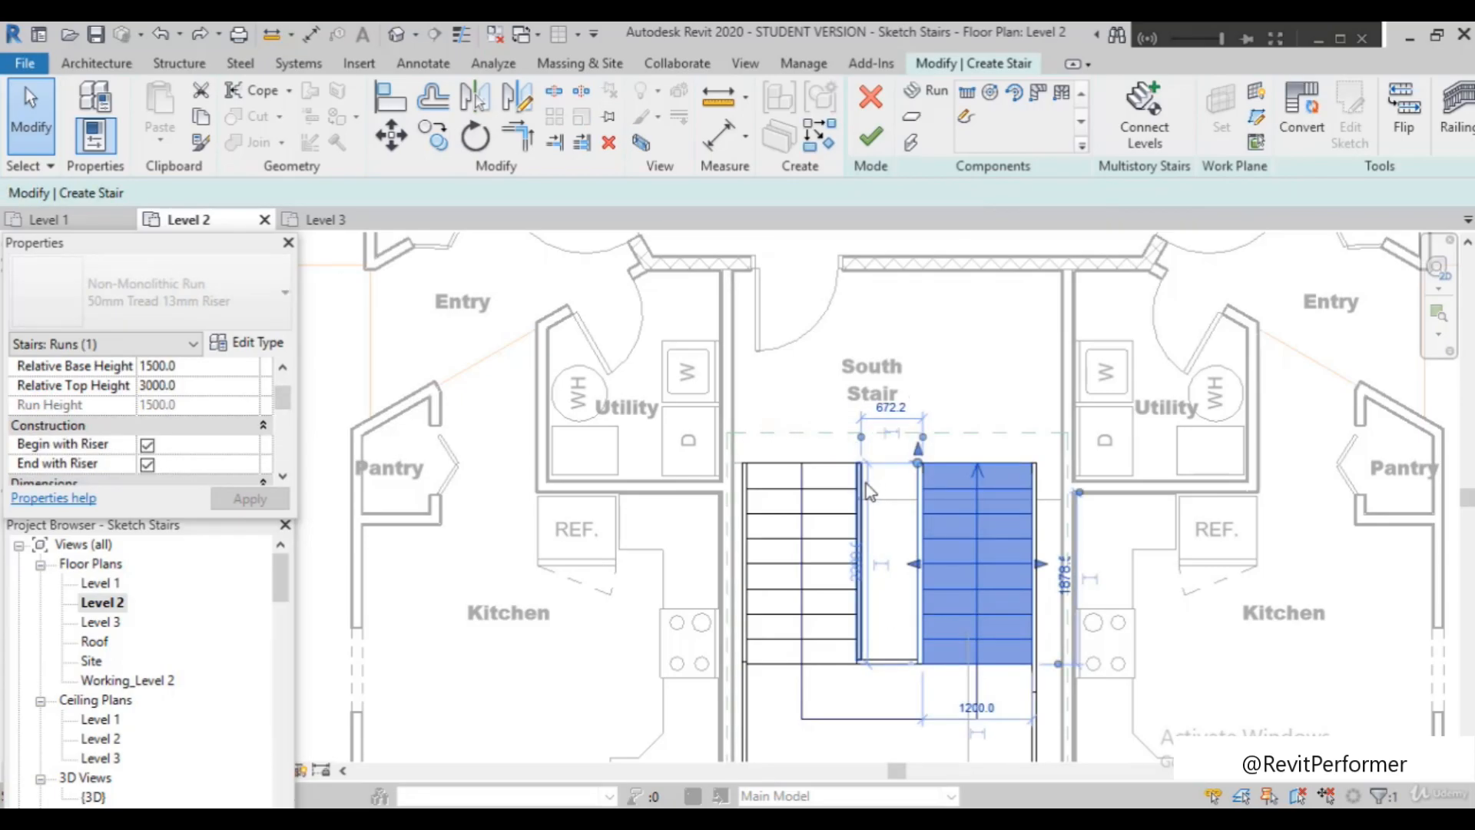
click(902, 413)
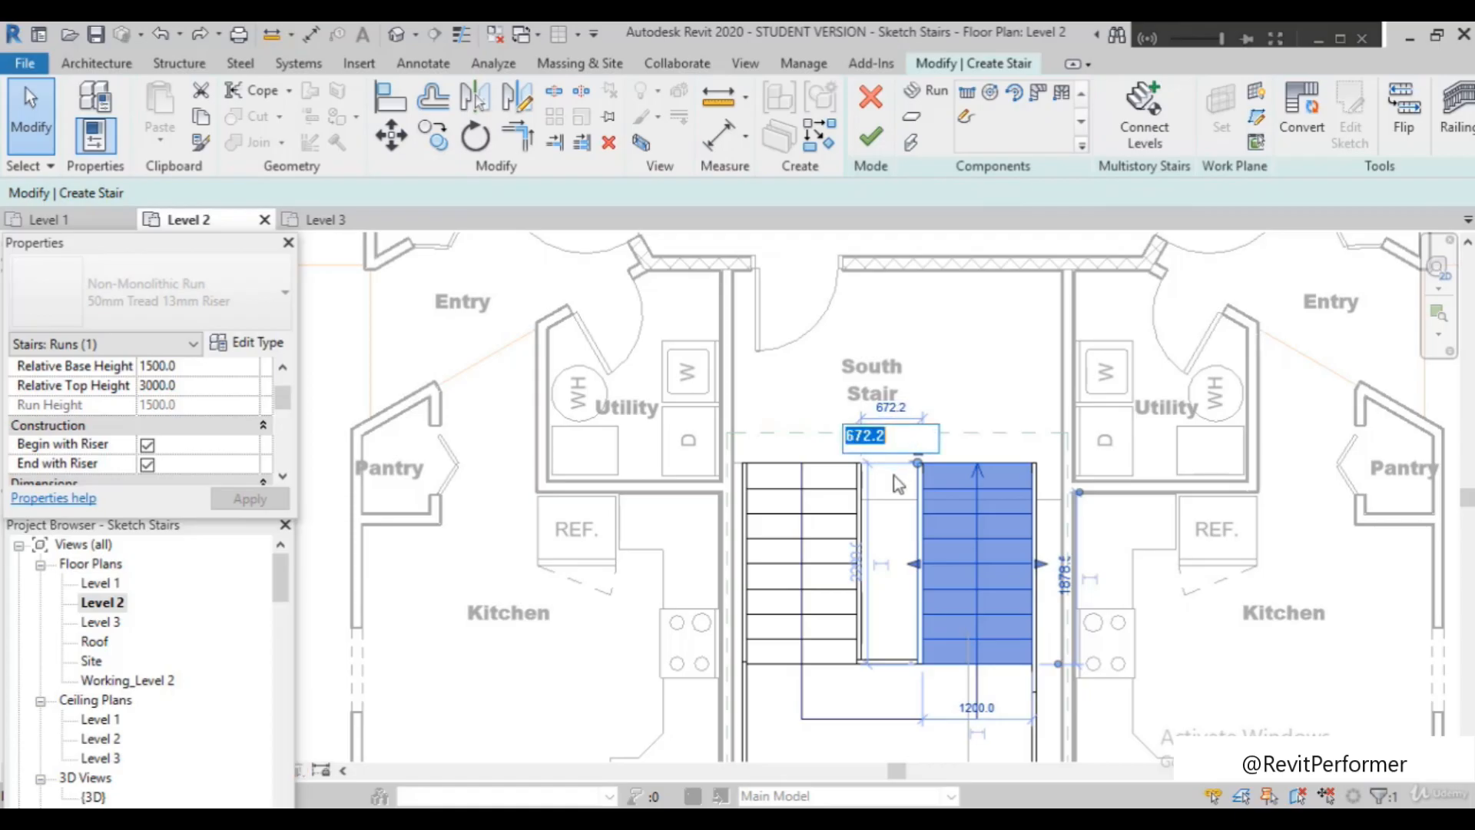
text(800)
key(Return)
click(918, 389)
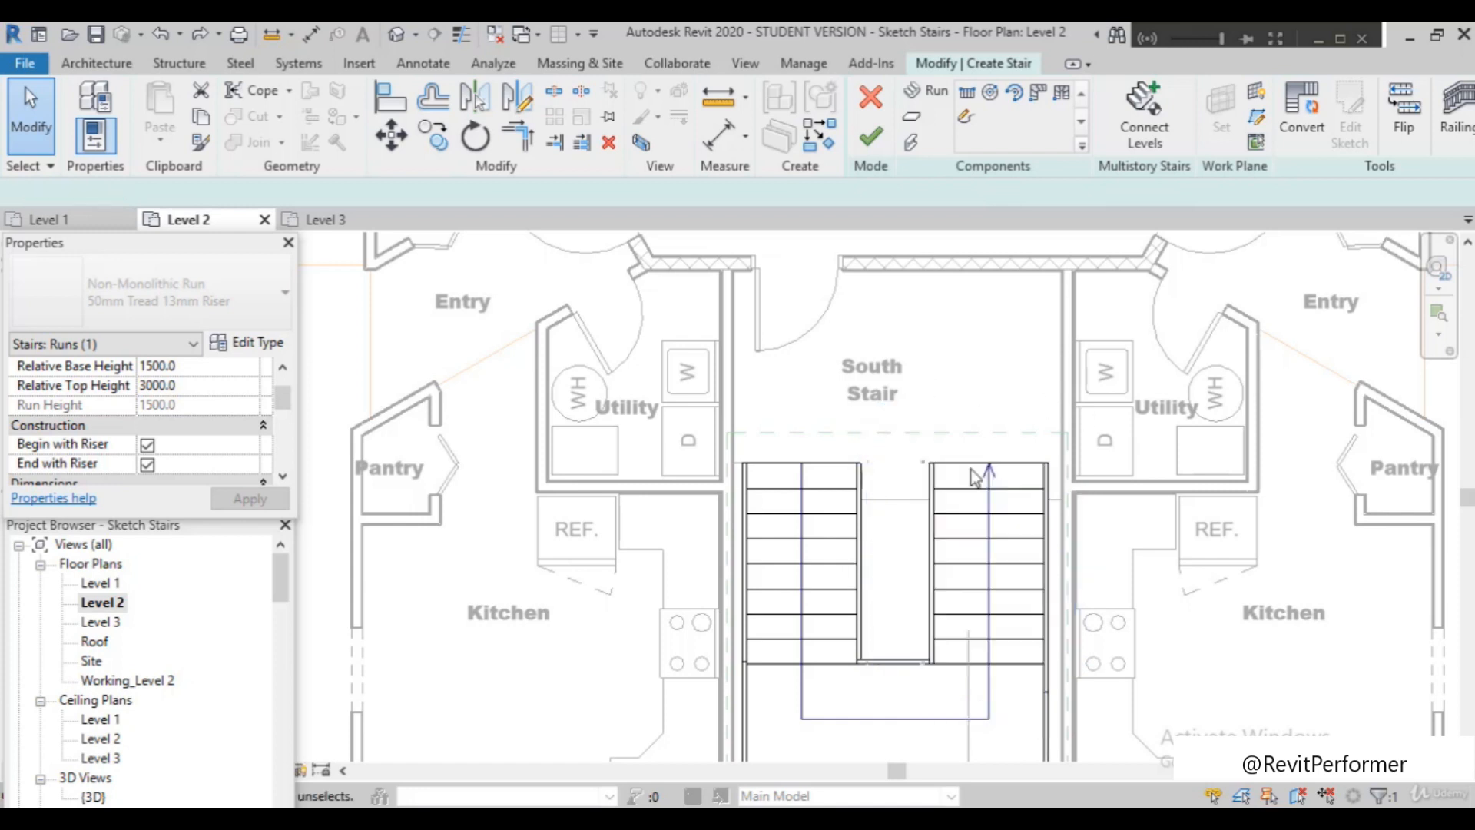
Set the stair's railing to 900mm Pipe positioned on the stringer, and finish the stair
scroll(937, 436, down, 2)
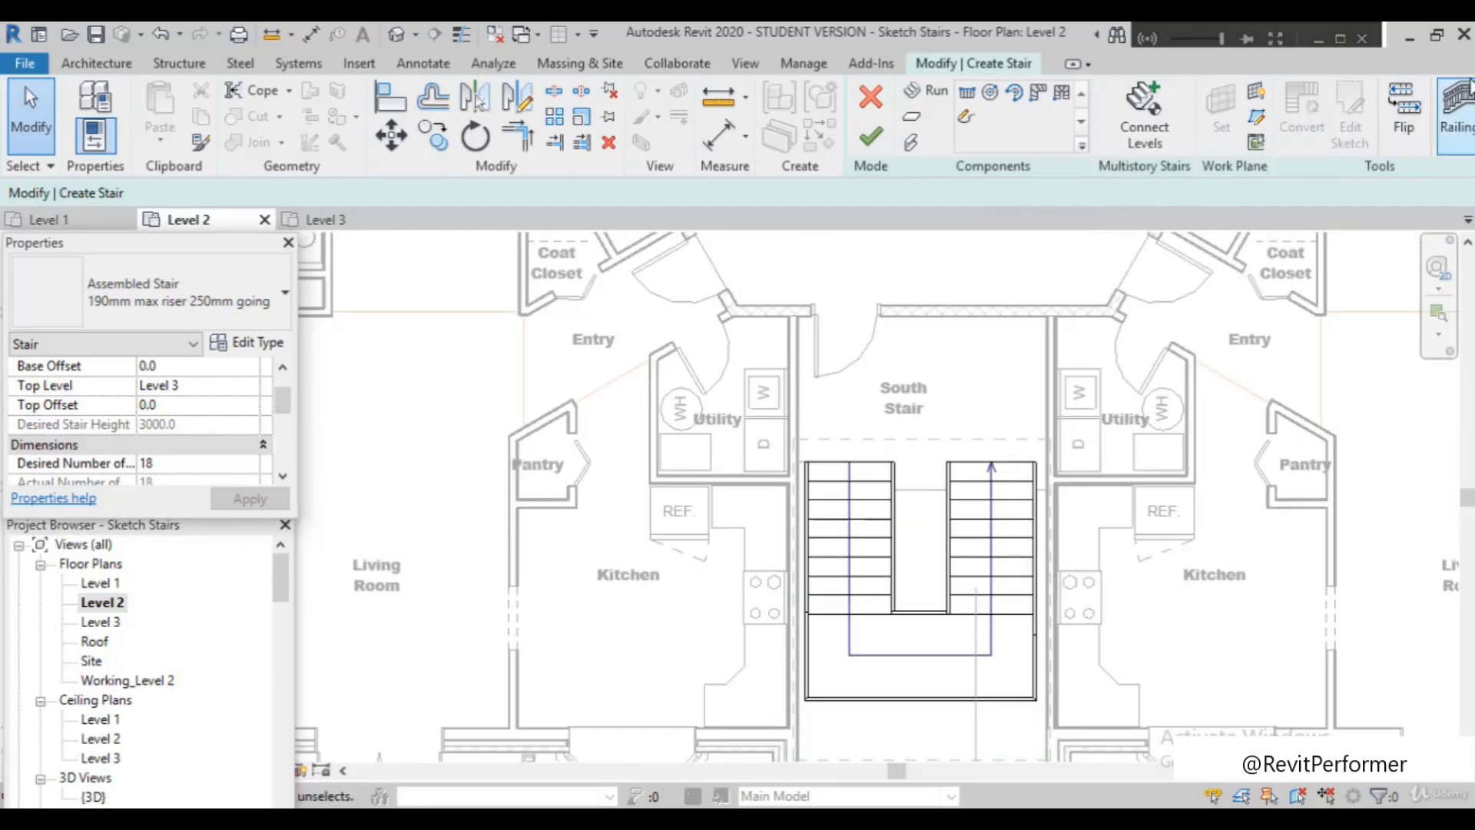
click(1462, 106)
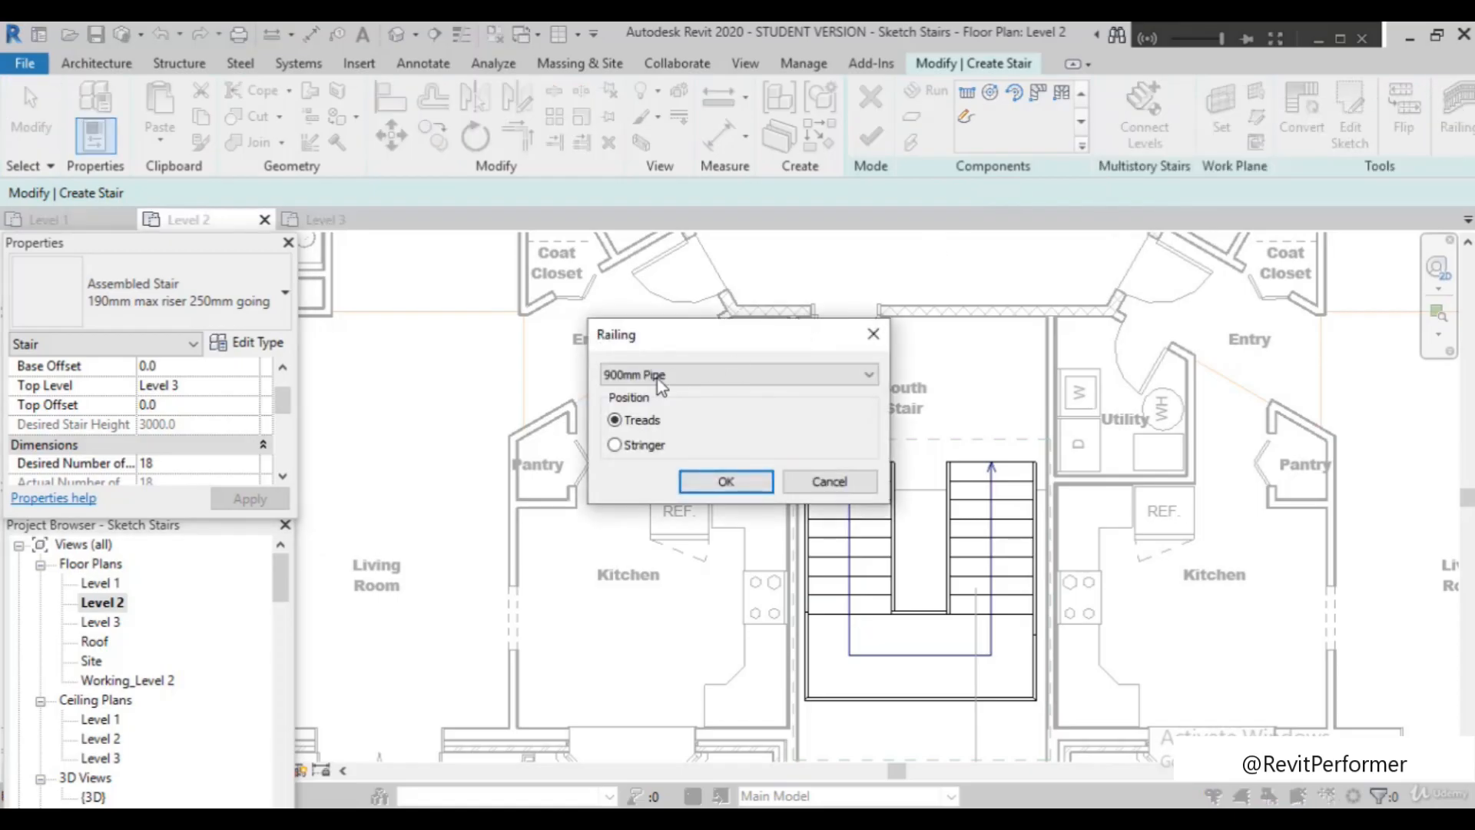
click(755, 377)
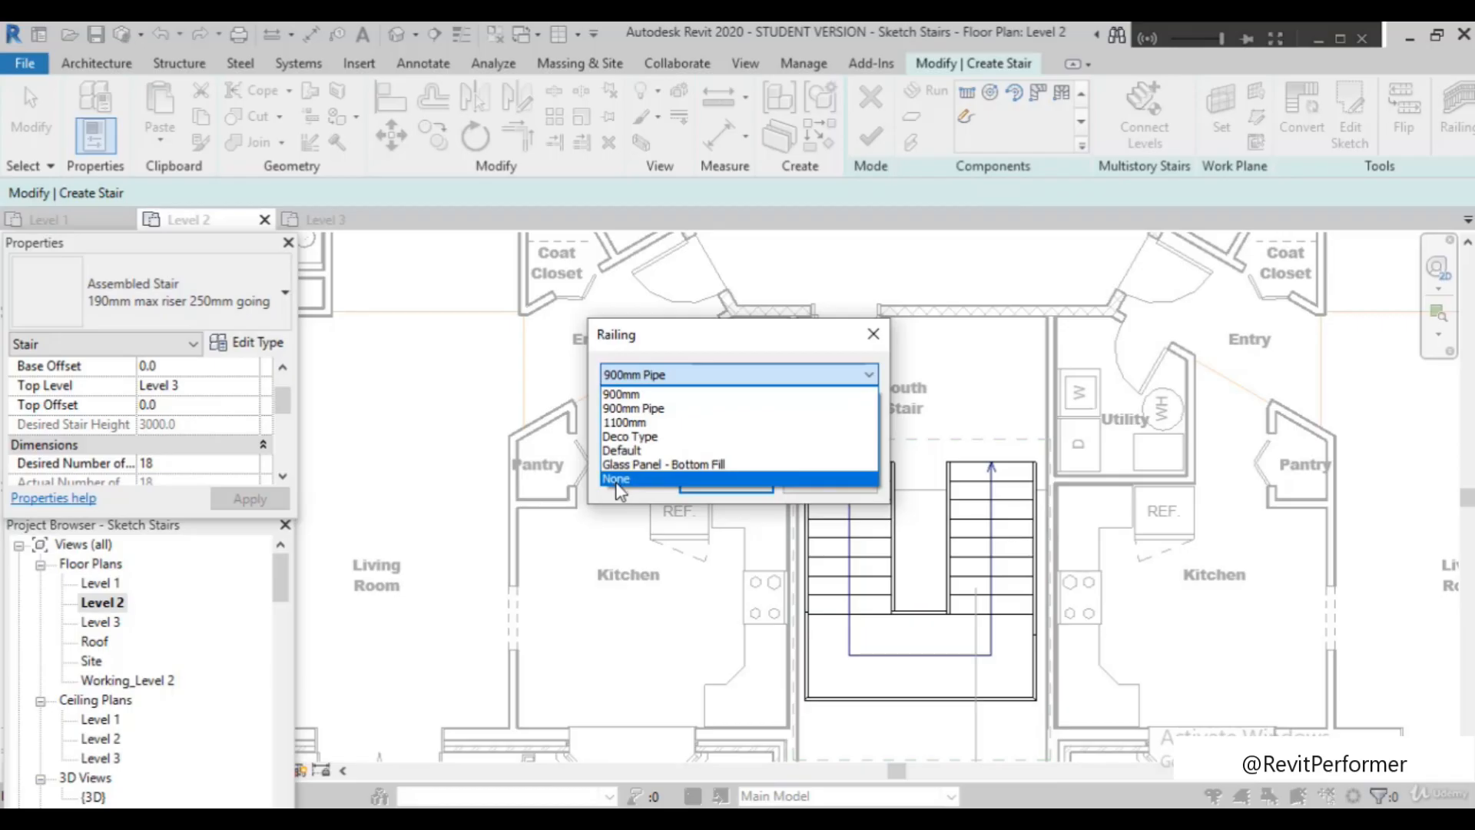
click(685, 368)
click(689, 376)
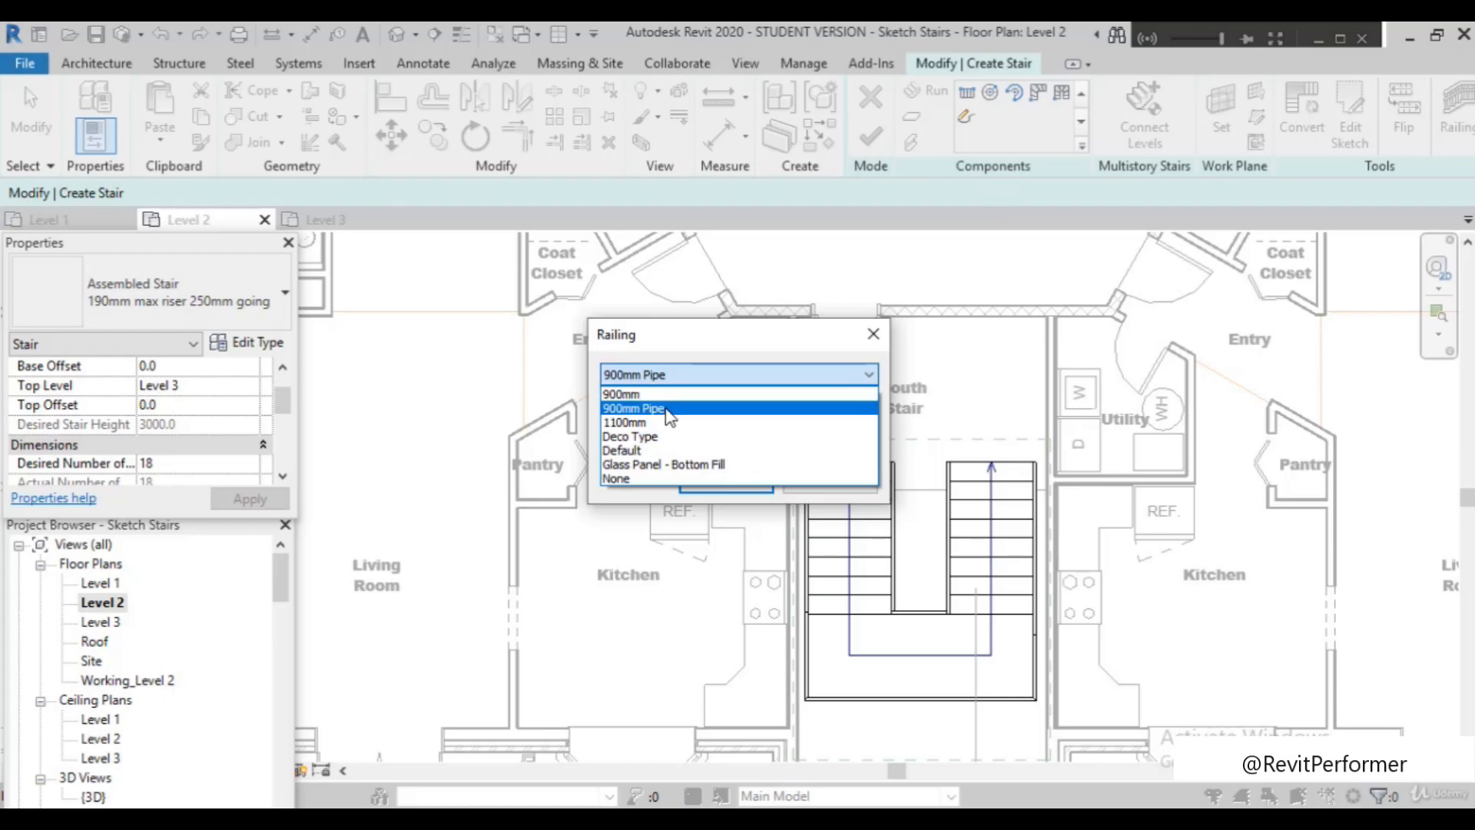
click(665, 410)
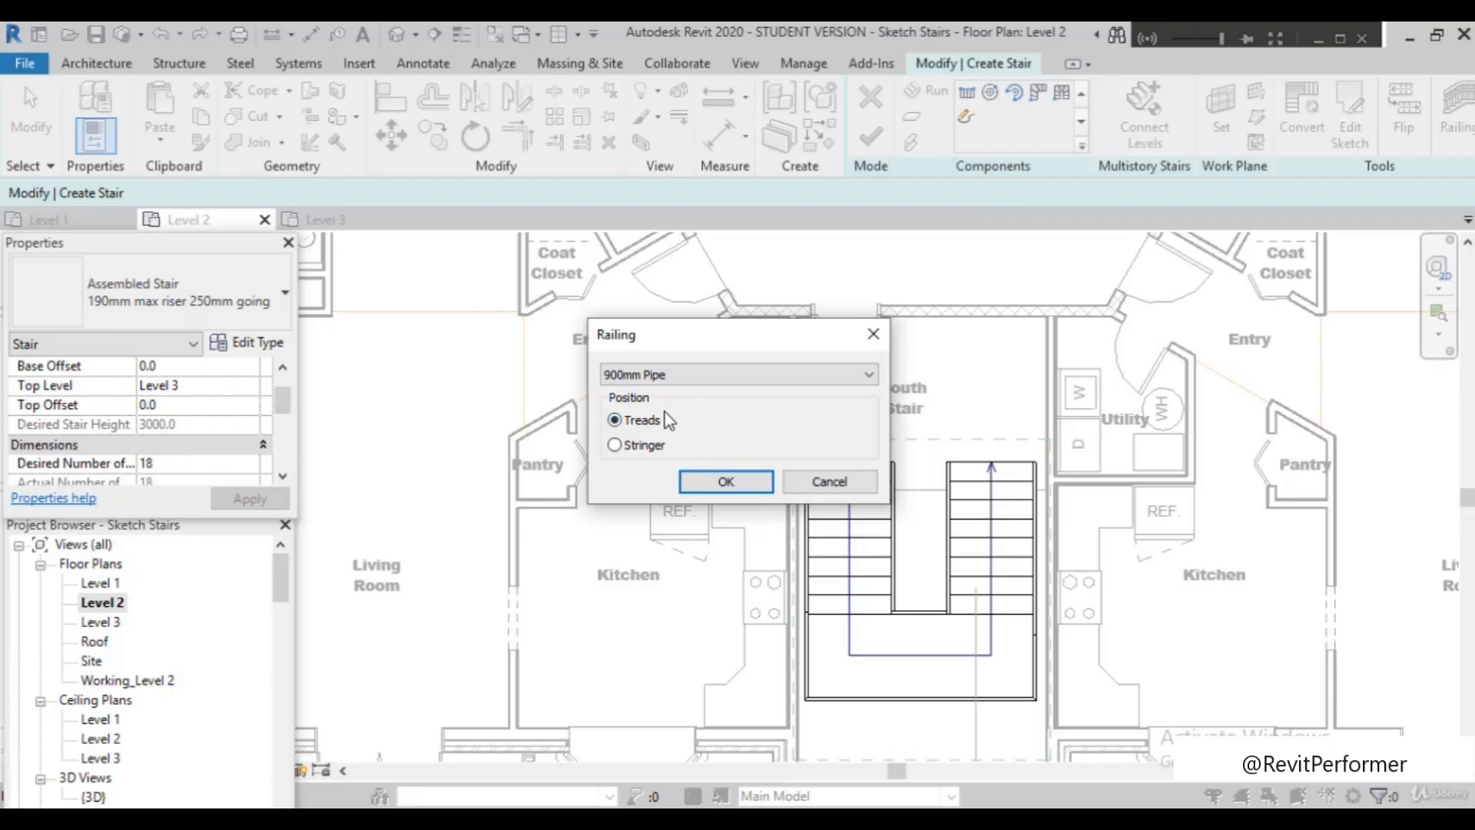
click(615, 445)
click(726, 480)
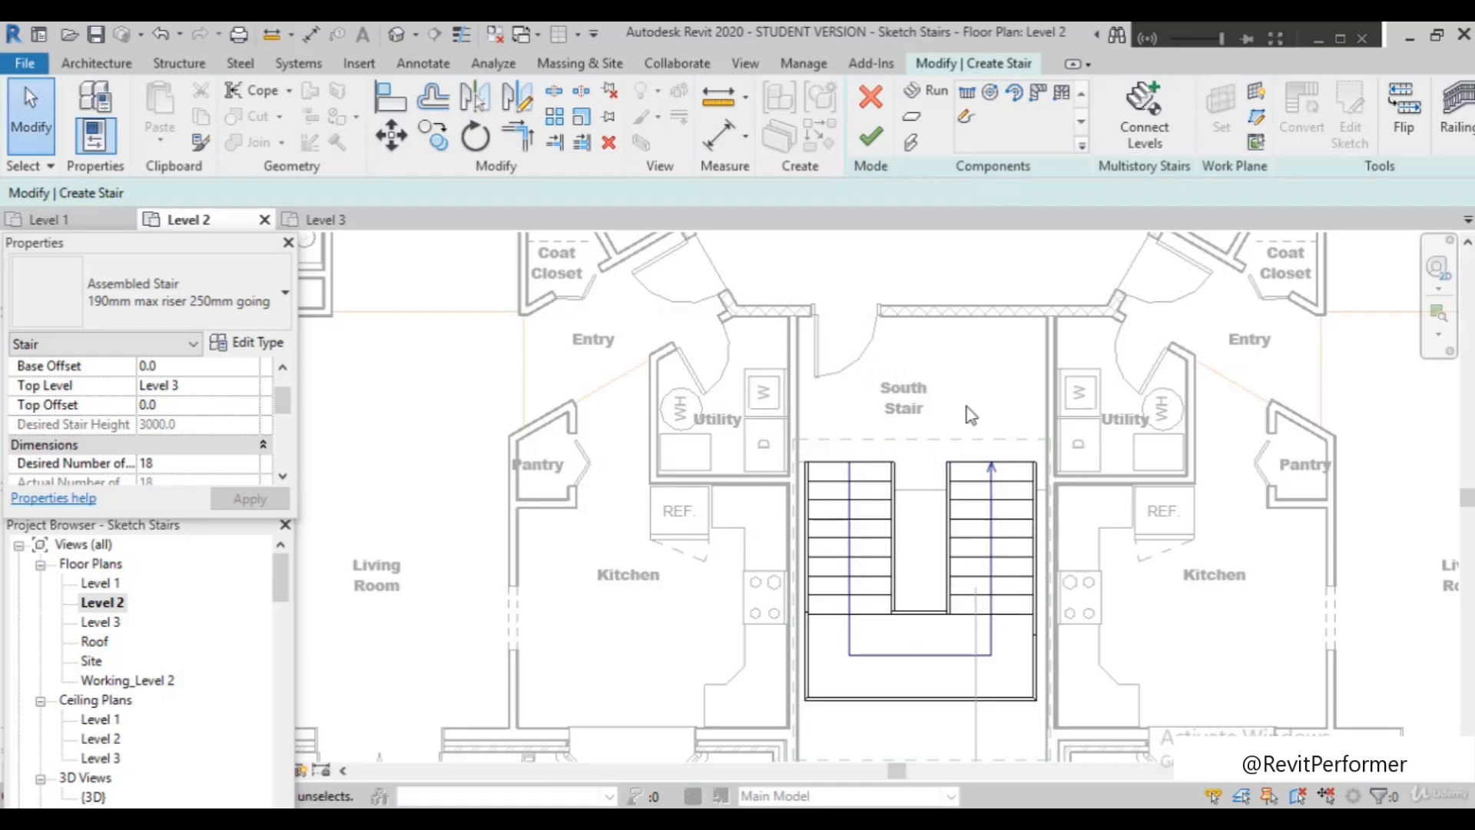
click(870, 139)
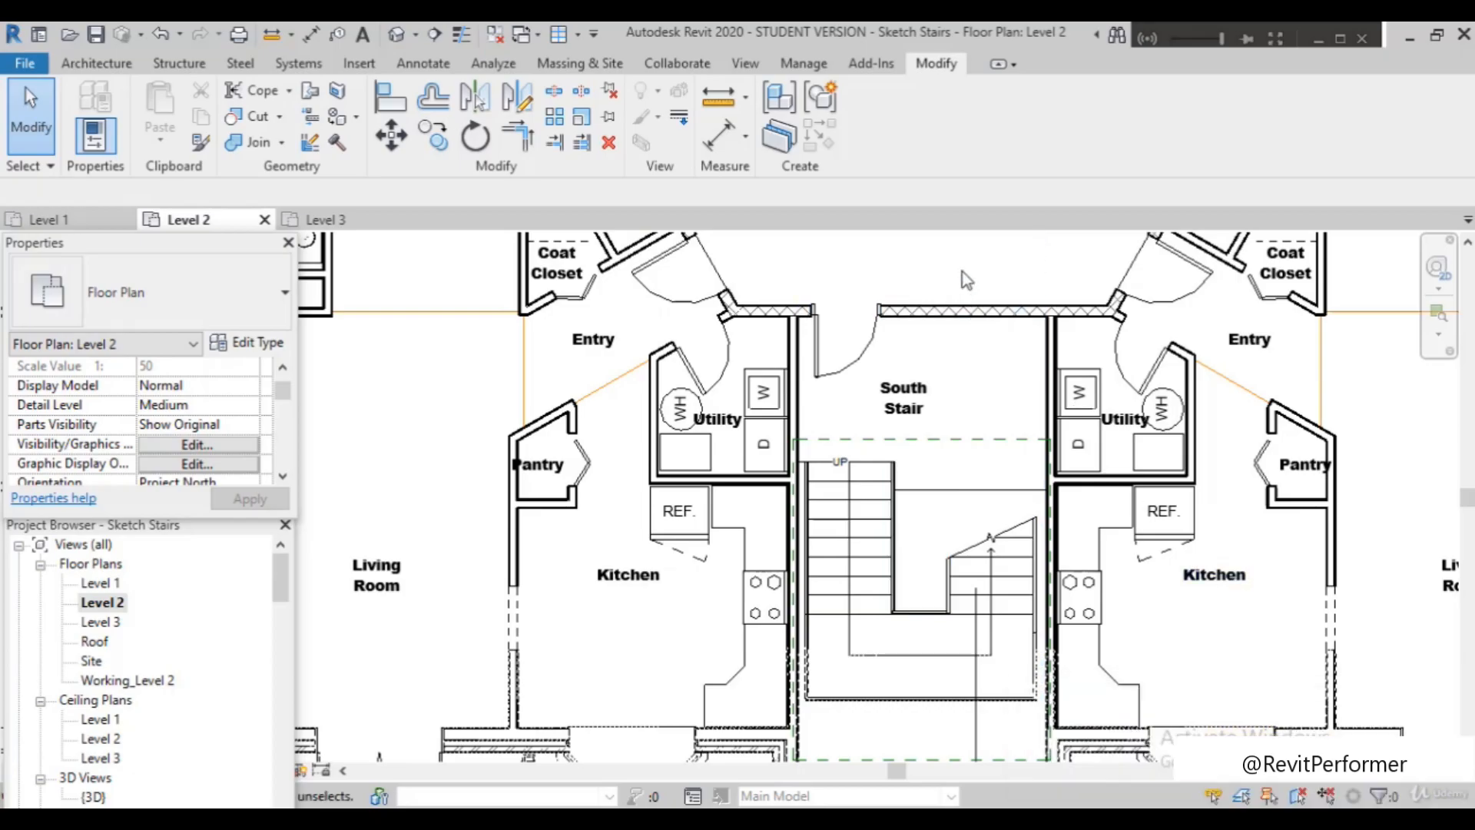
Review the finished stair in the Level 2 plan and open the Section 1 view
scroll(1076, 615, down, 1)
scroll(1075, 615, down, 3)
scroll(1121, 591, up, 3)
scroll(999, 584, down, 3)
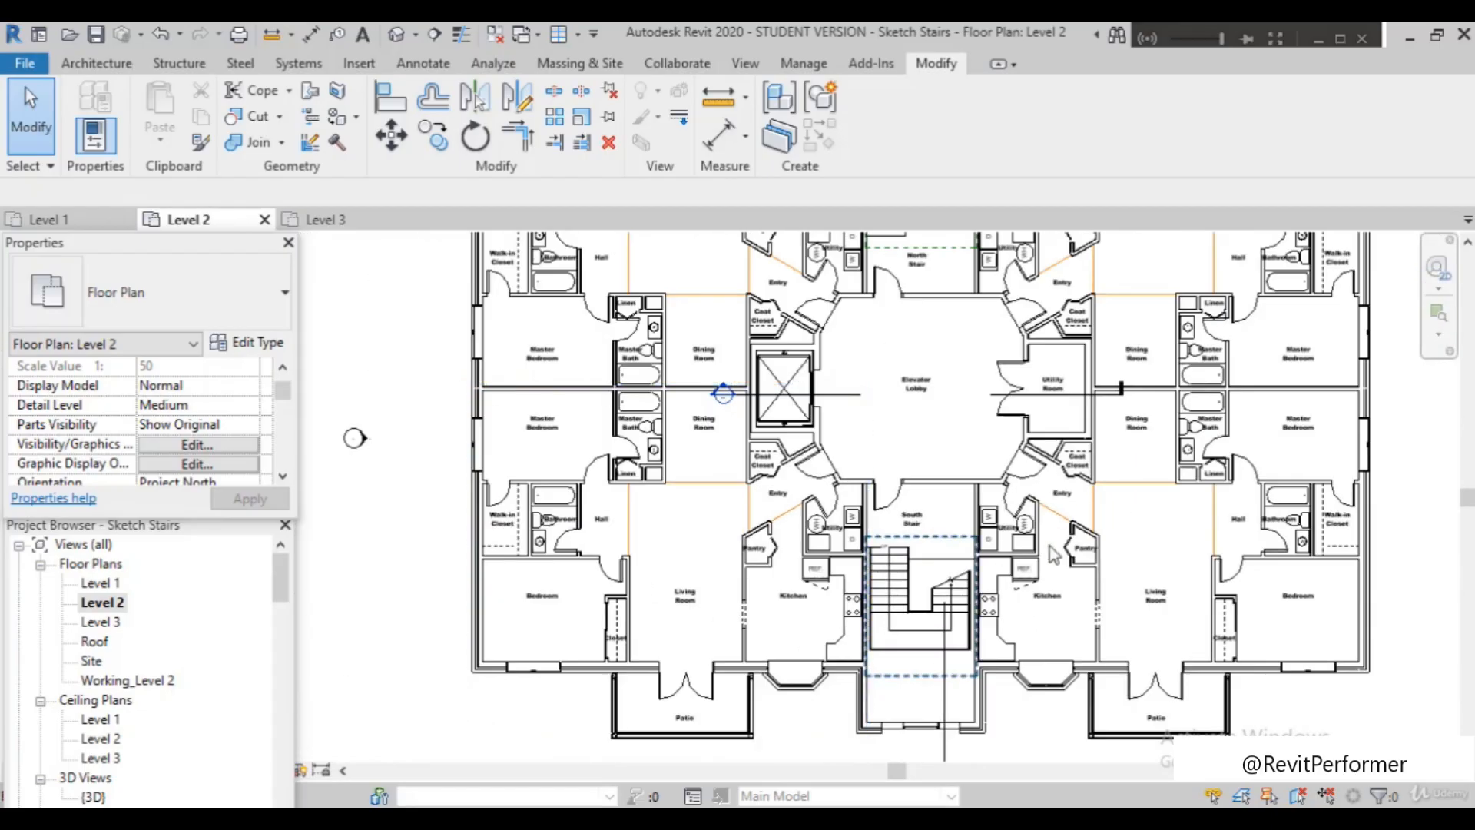
scroll(960, 684, up, 2)
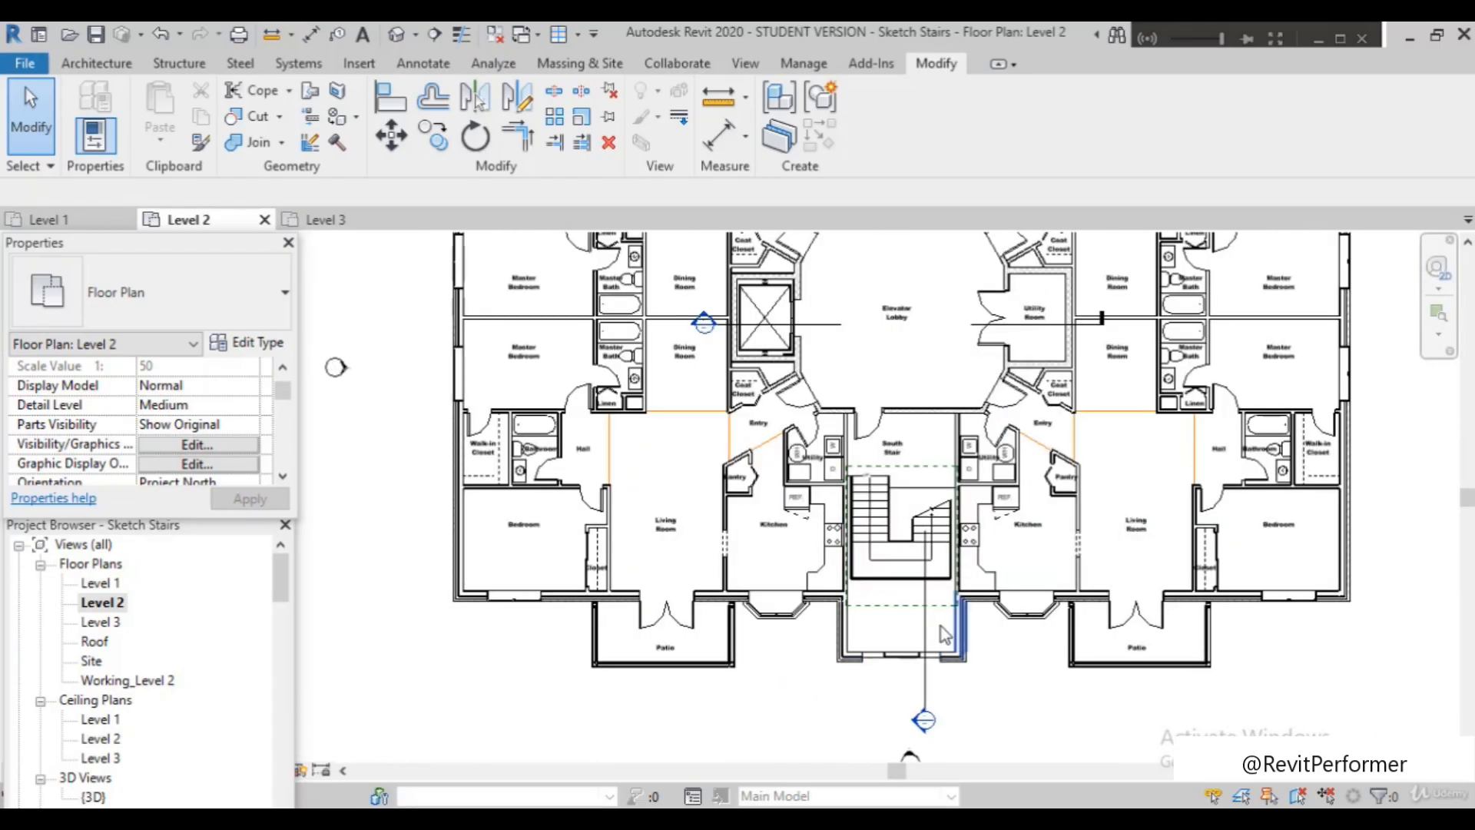
scroll(902, 553, up, 2)
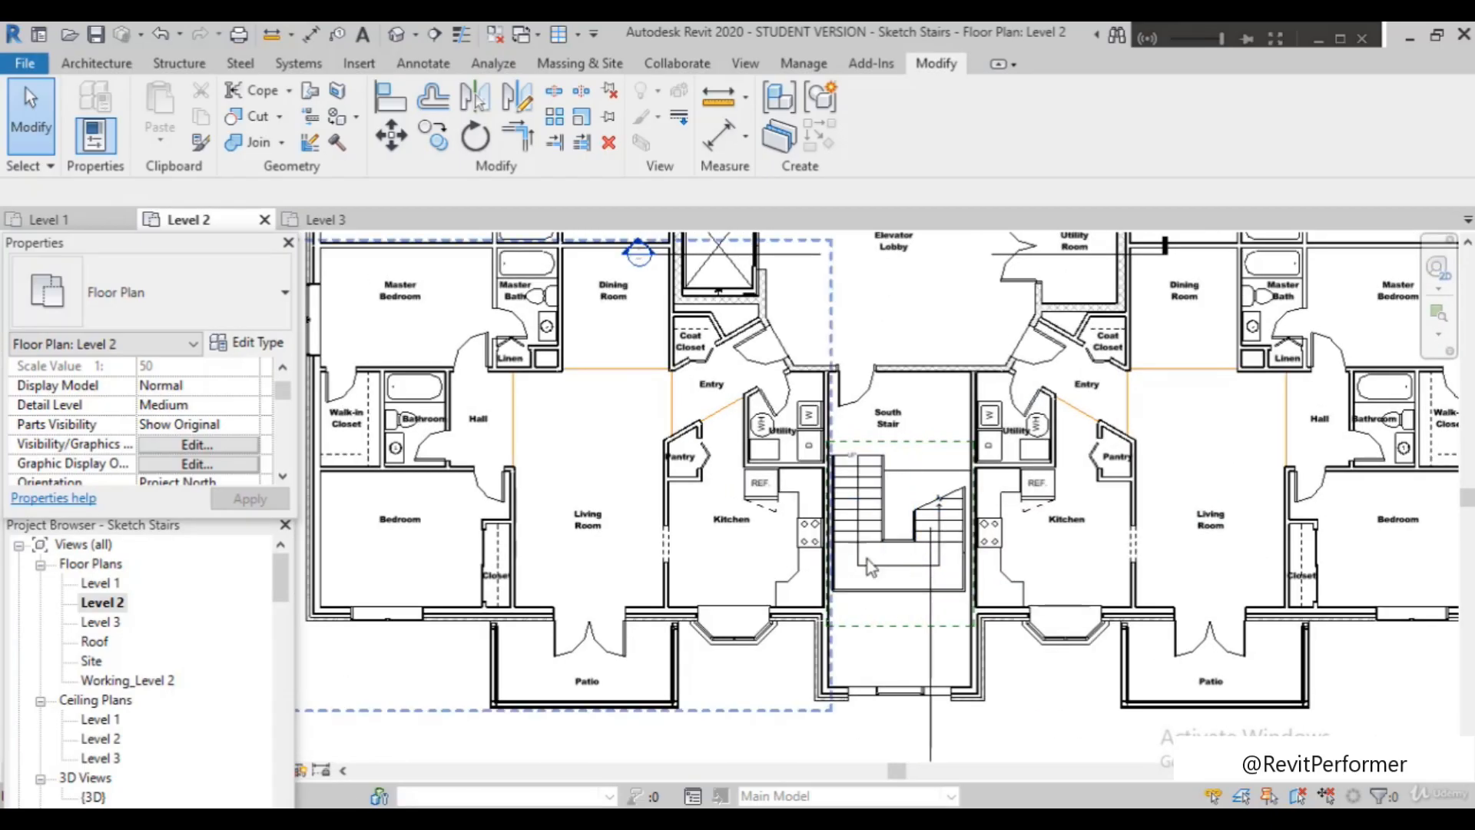
scroll(195, 686, down, 2)
scroll(192, 645, down, 3)
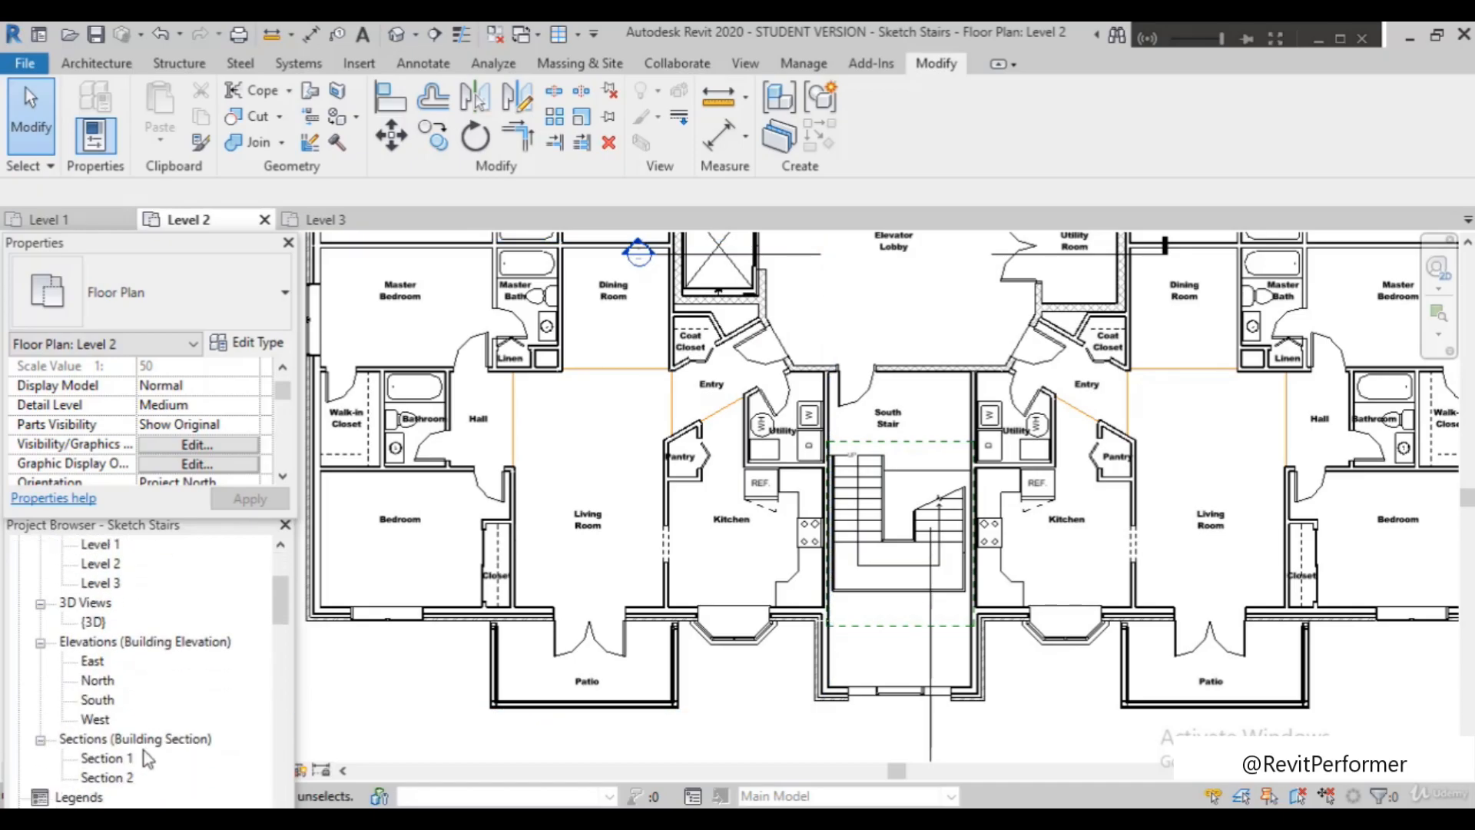
double_click(121, 759)
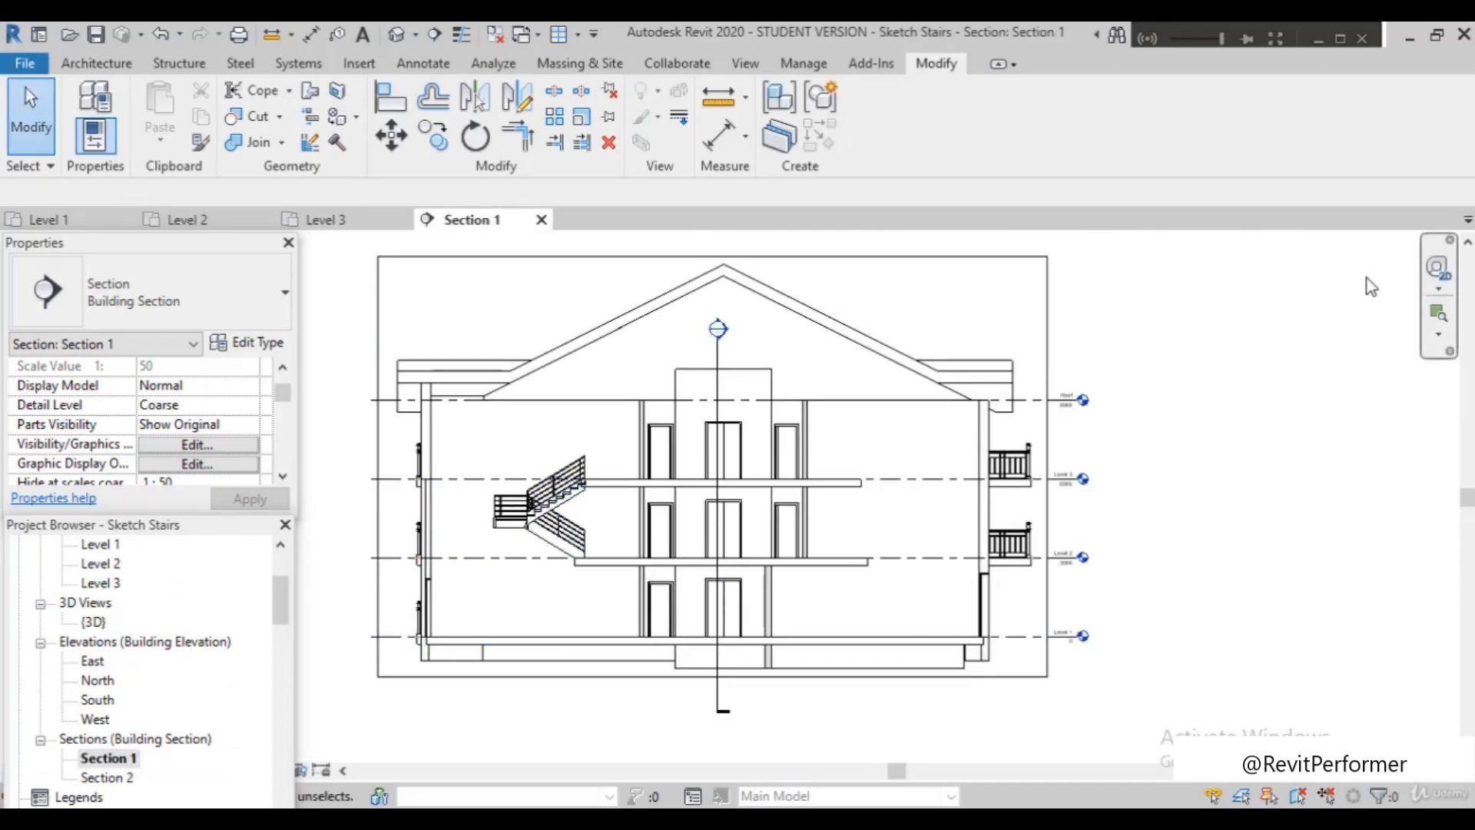
Examine the stair in Section 1, checking its runs, landing and railings against the Level 2 and Level 3 floors
click(1442, 322)
drag(460, 436, 612, 601)
scroll(768, 457, up, 1)
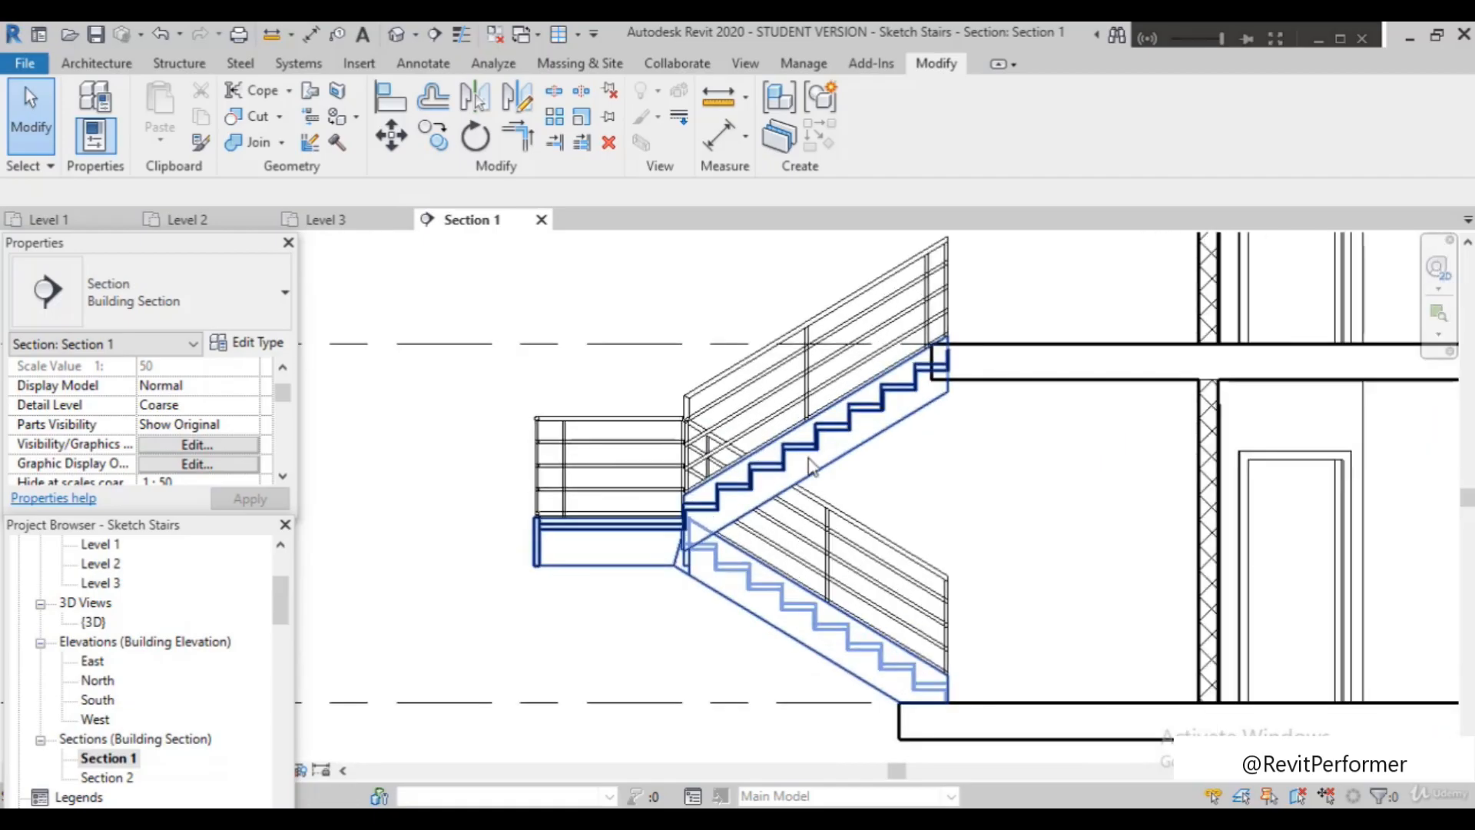
scroll(808, 457, down, 1)
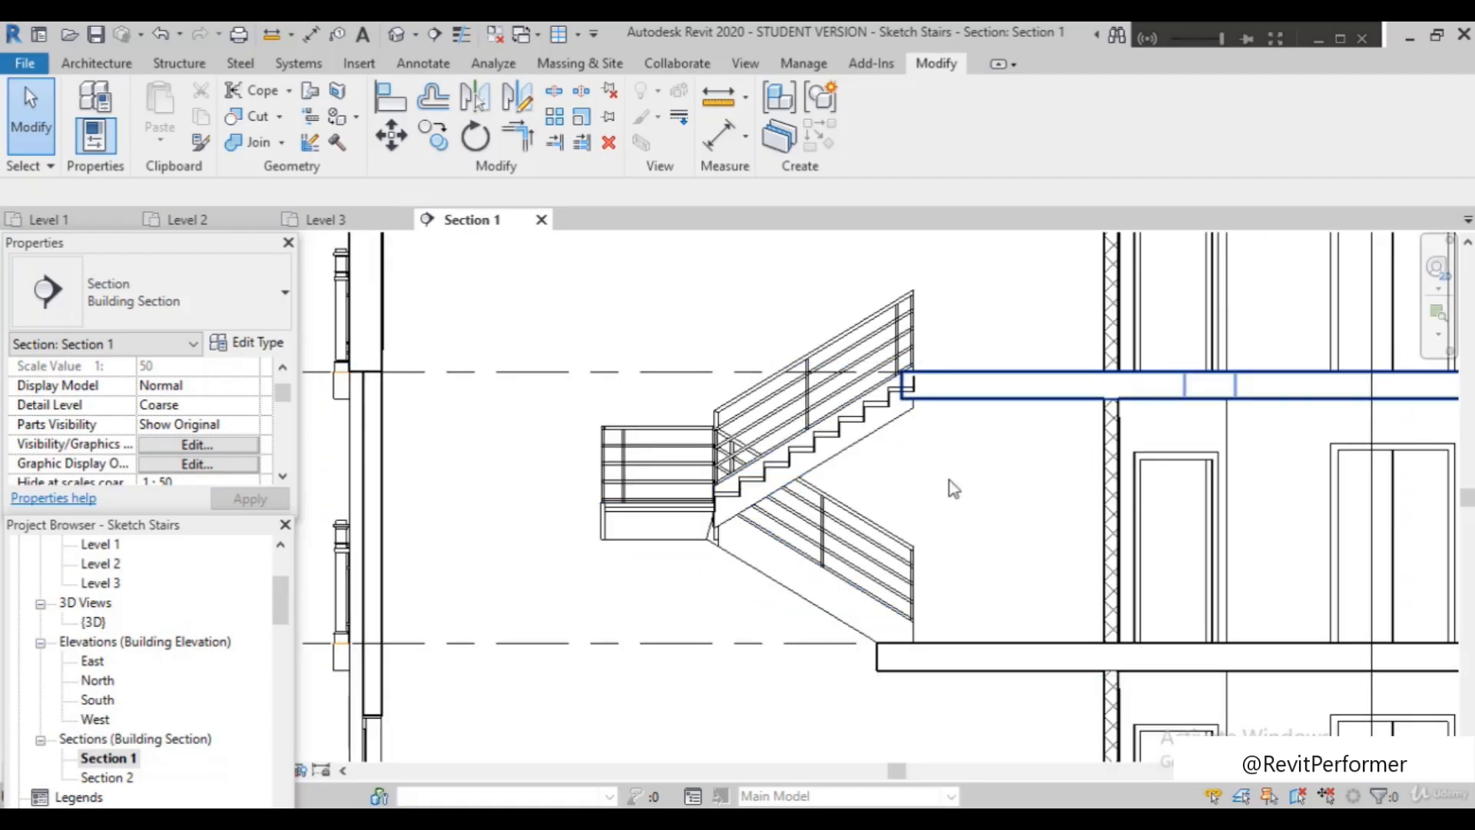
scroll(916, 519, up, 1)
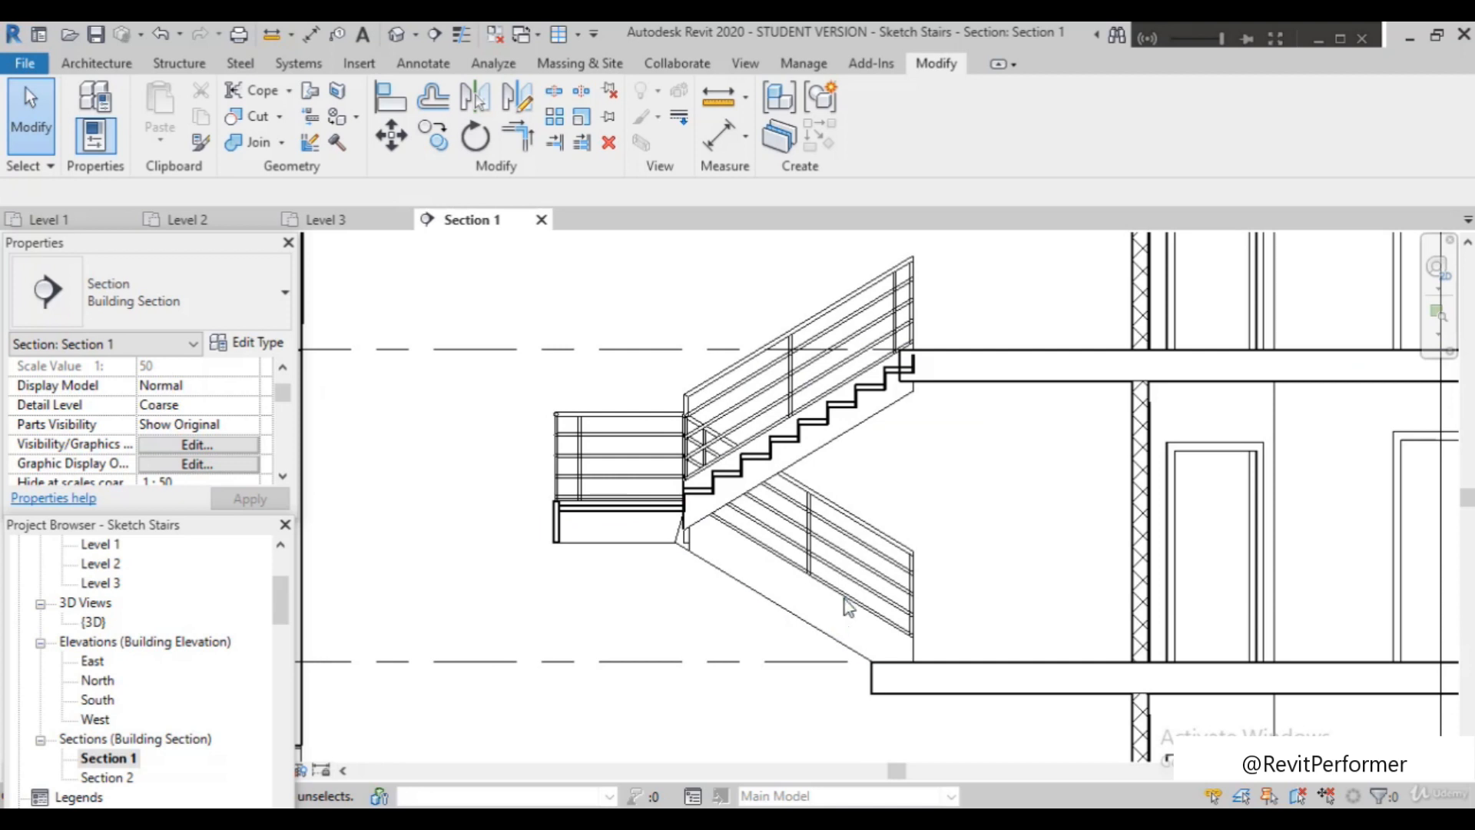
scroll(847, 607, up, 1)
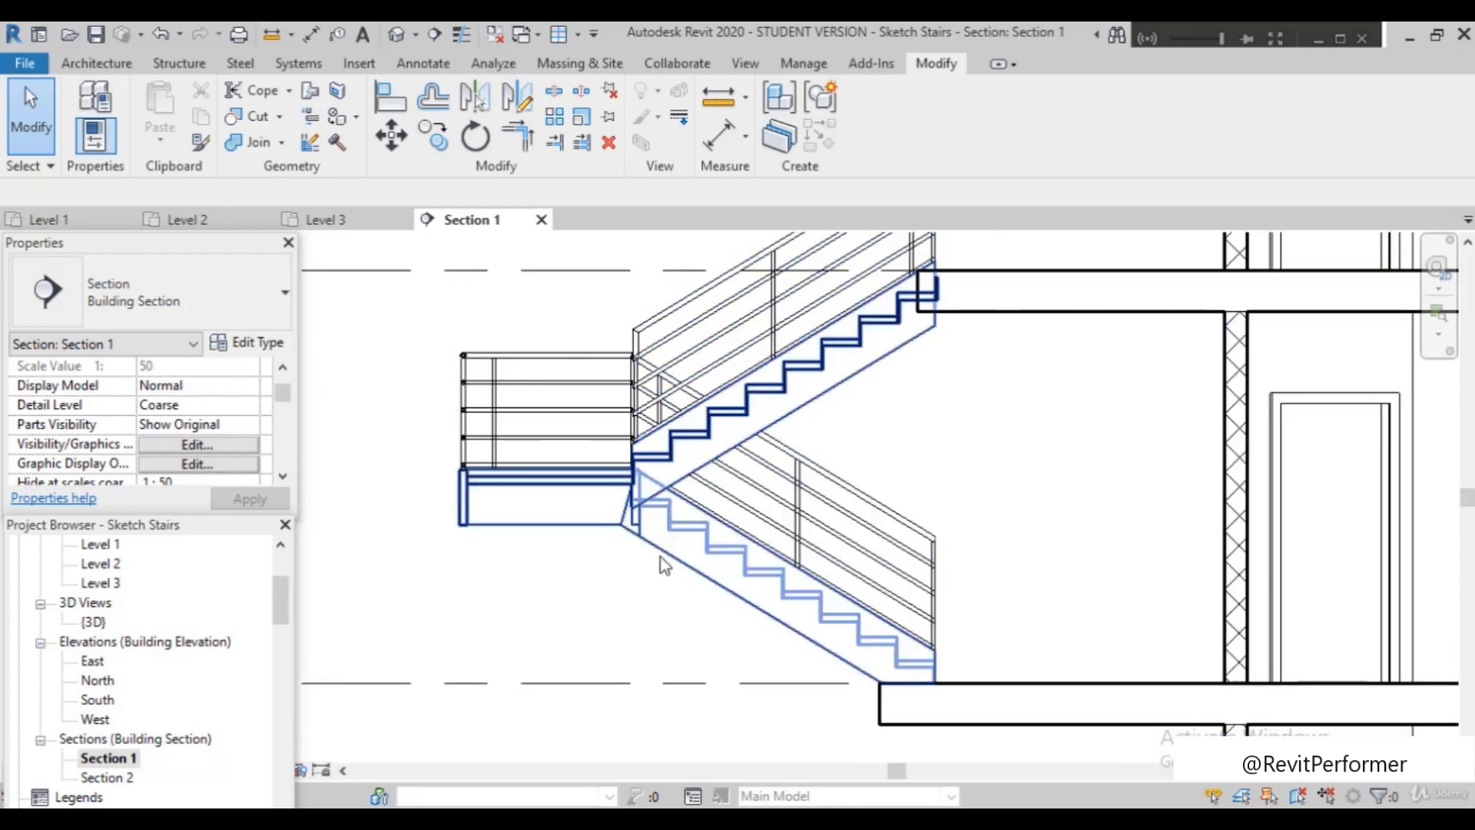
scroll(665, 566, down, 3)
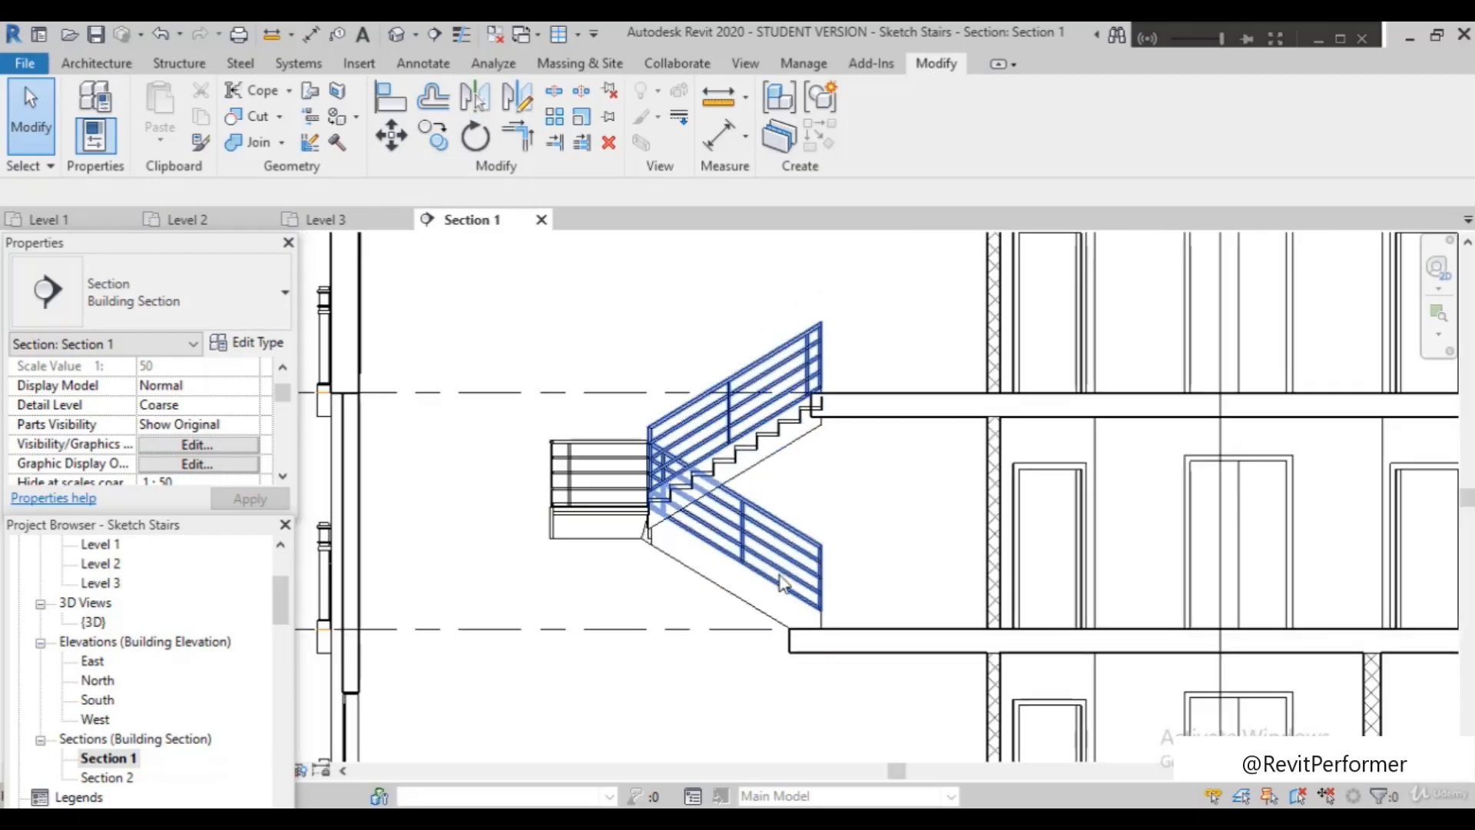
scroll(849, 424, down, 2)
scroll(843, 431, down, 3)
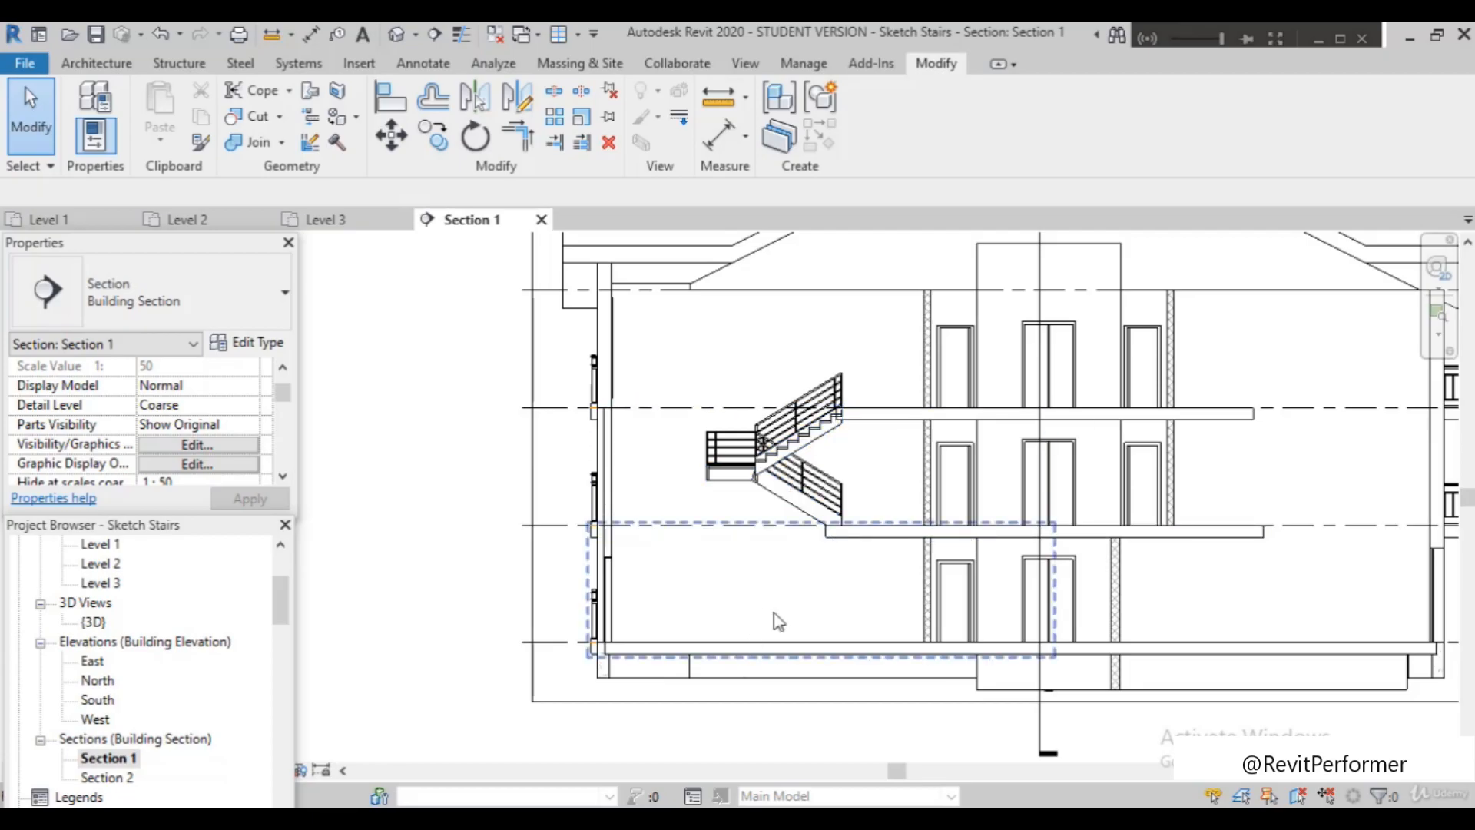
Open the Level 1 ceiling plan and examine the south stairwell area
double_click(107, 546)
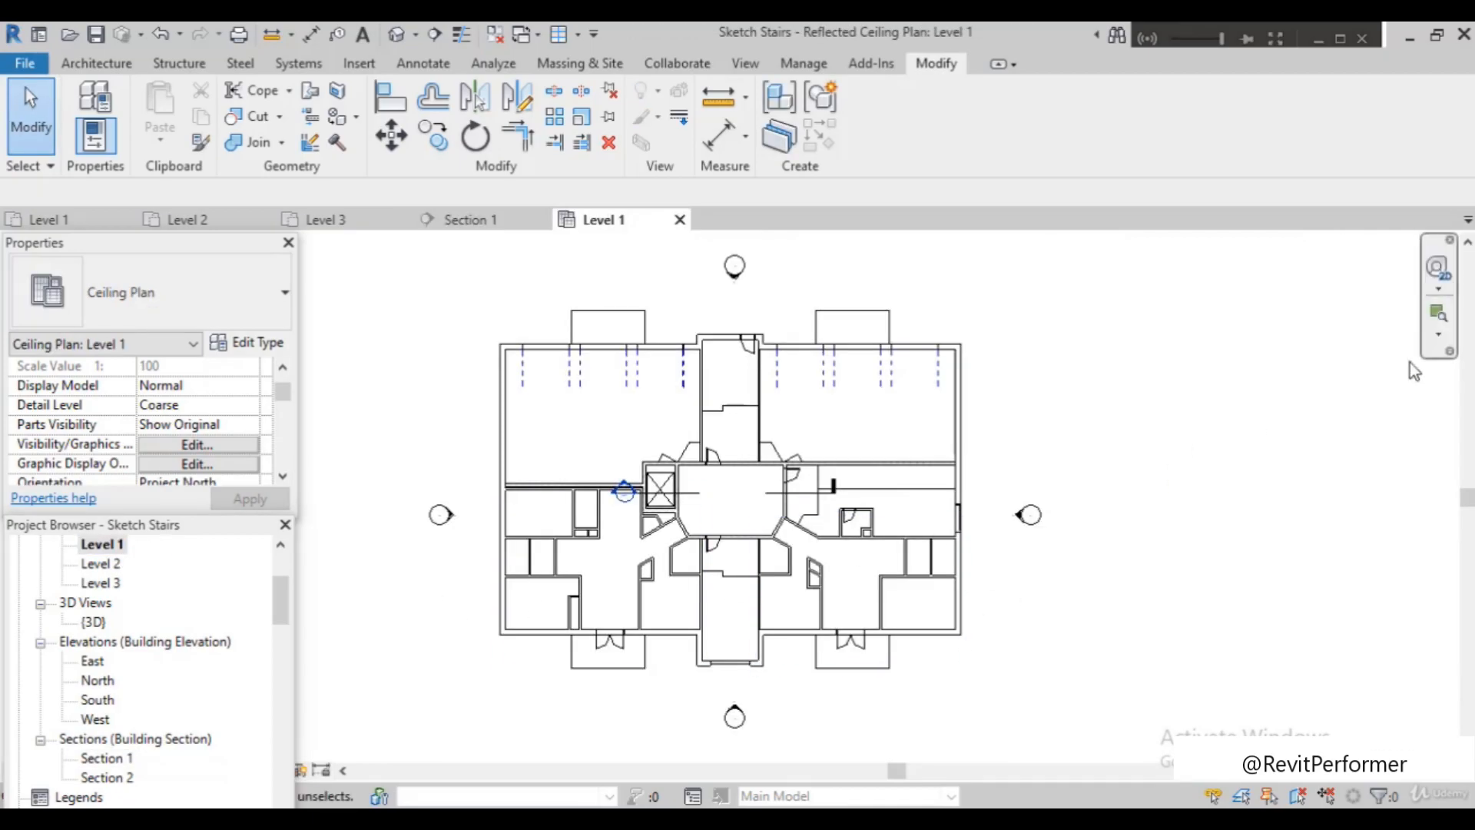
click(1438, 314)
drag(674, 664, 828, 707)
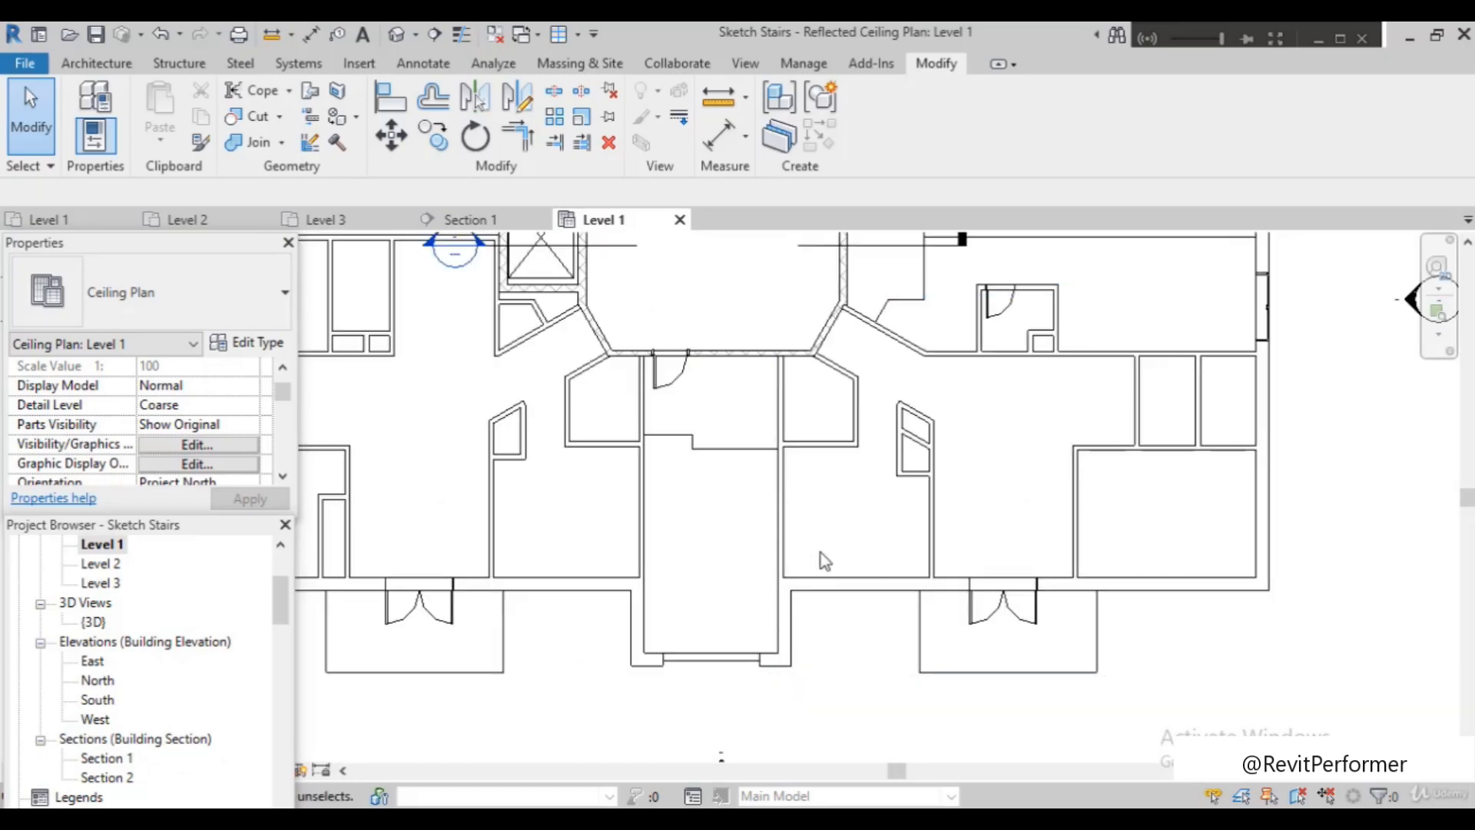
scroll(833, 568, down, 1)
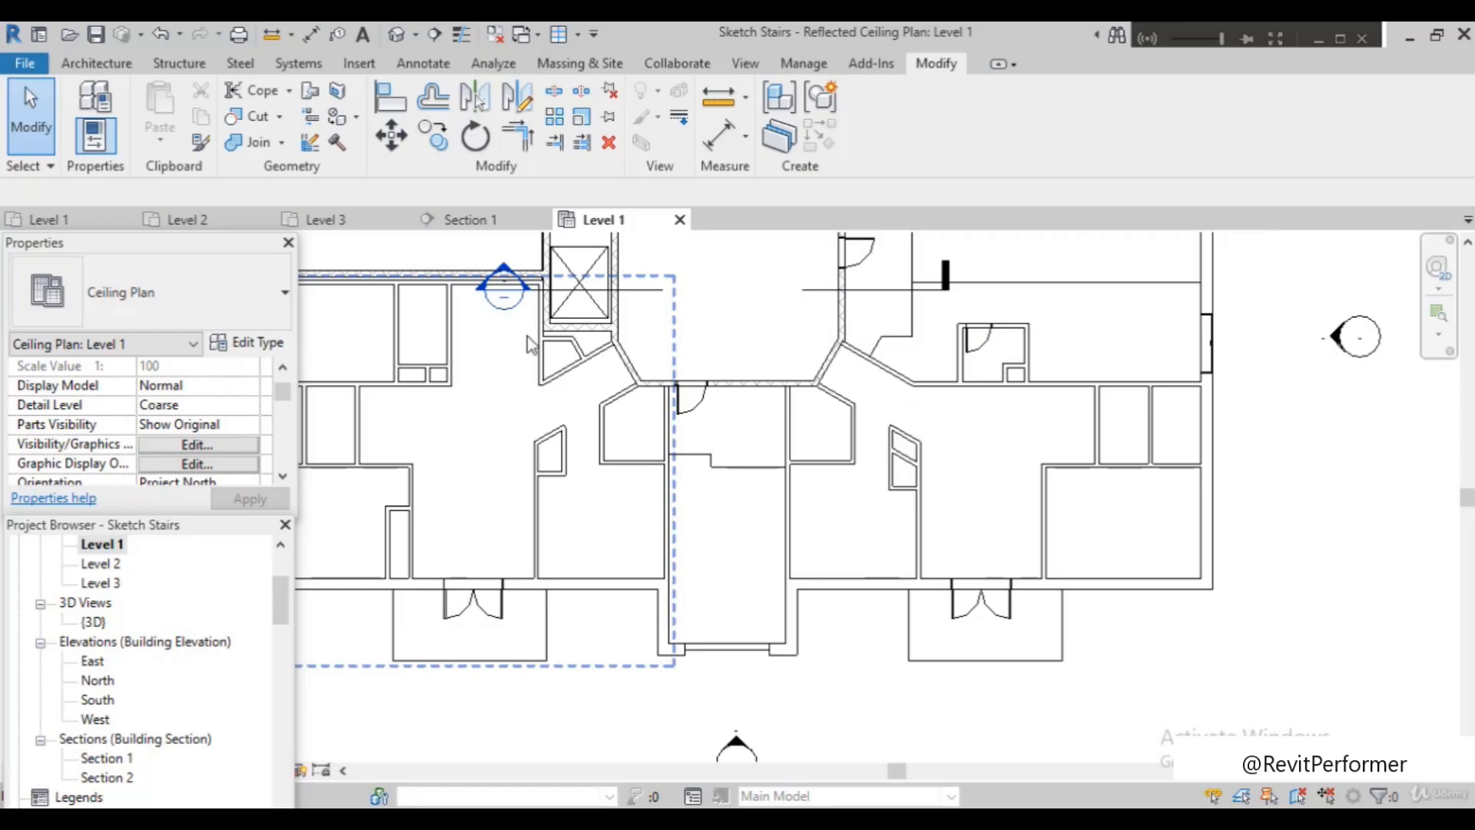
scroll(762, 454, up, 1)
scroll(764, 457, down, 2)
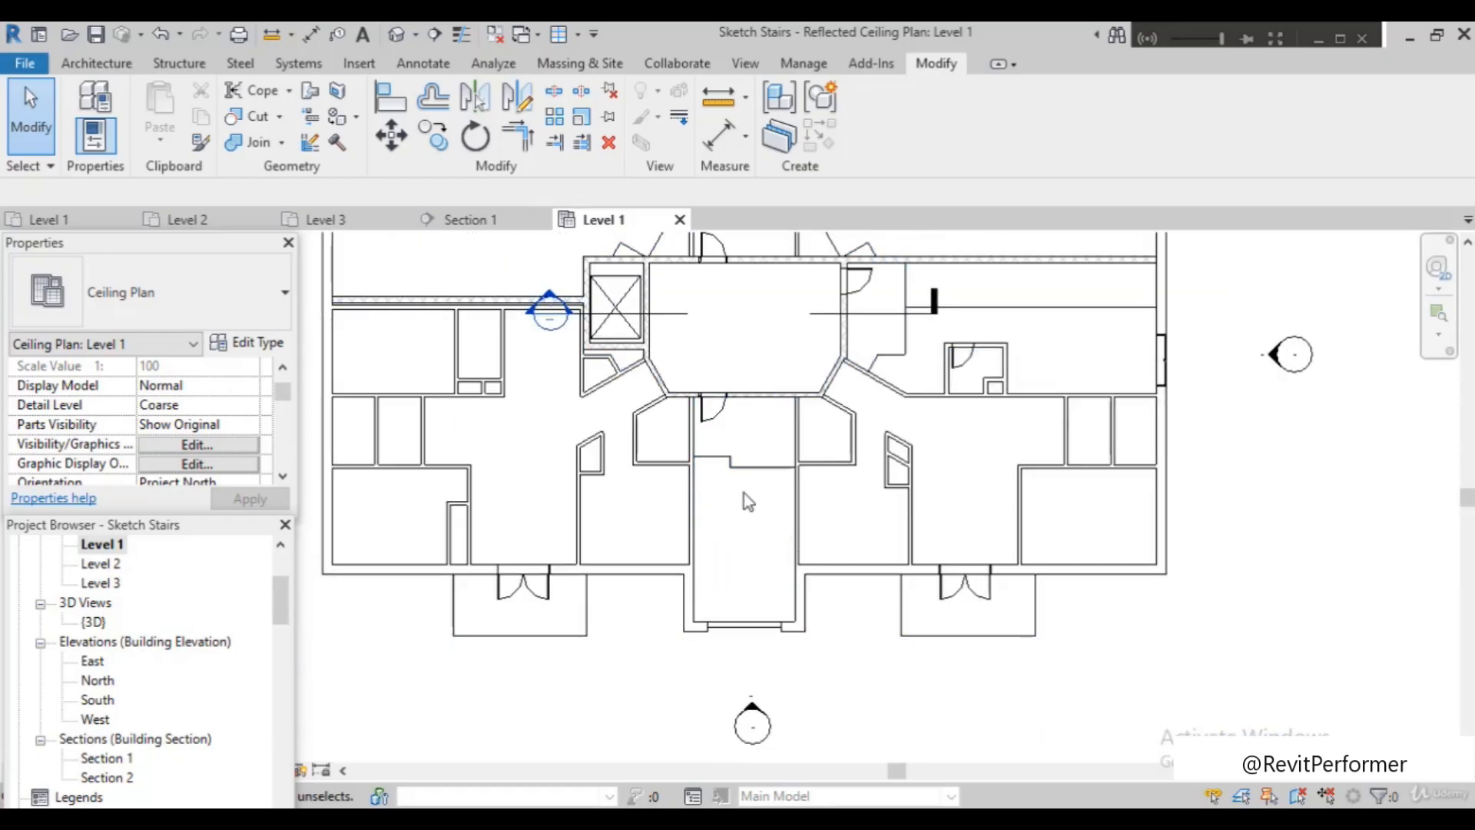
scroll(746, 503, up, 1)
scroll(761, 499, down, 2)
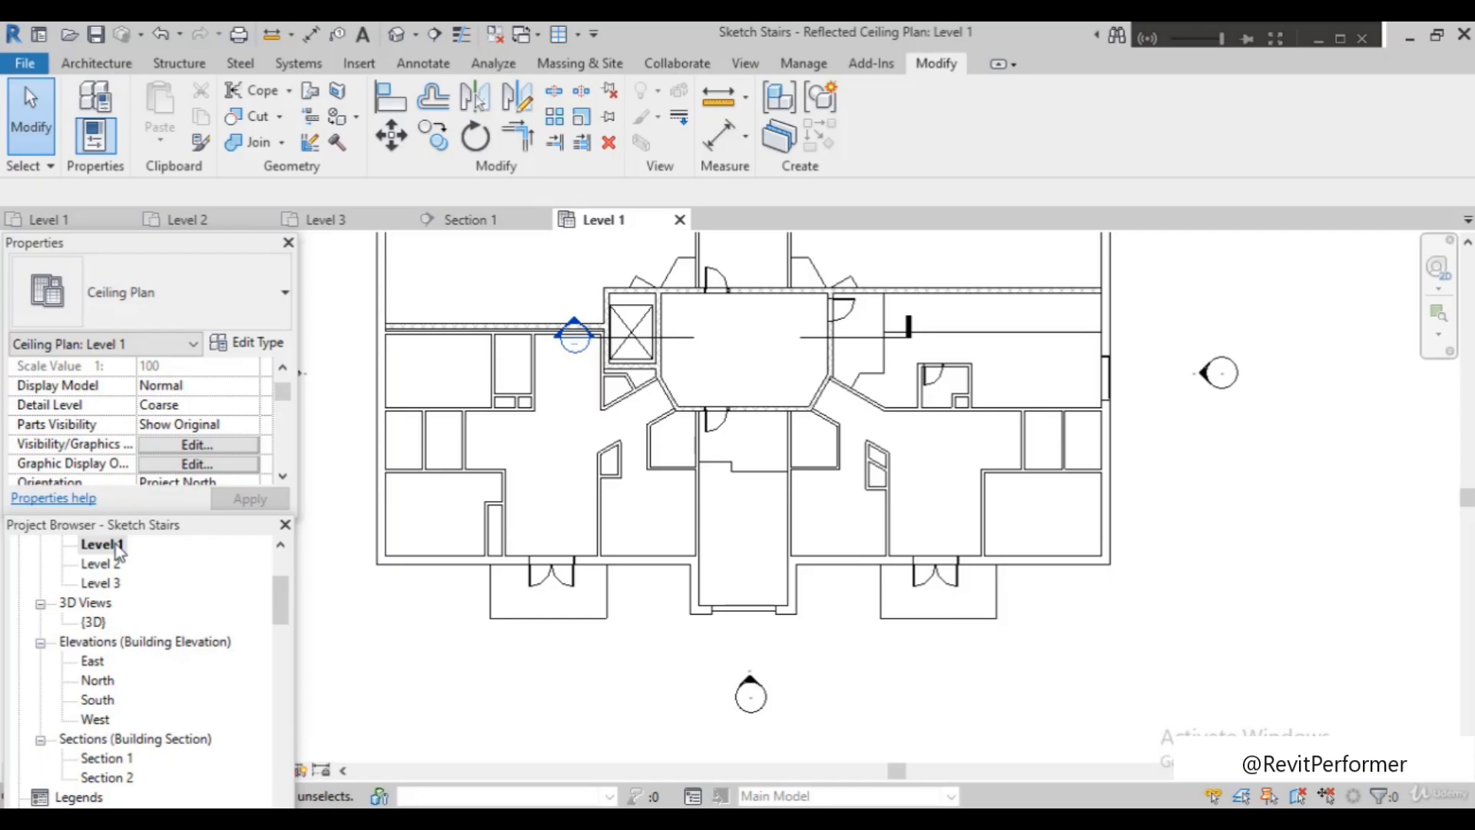
Open the Level 1 floor plan and bring up the South Stair room between the two kitchens
scroll(153, 653, up, 3)
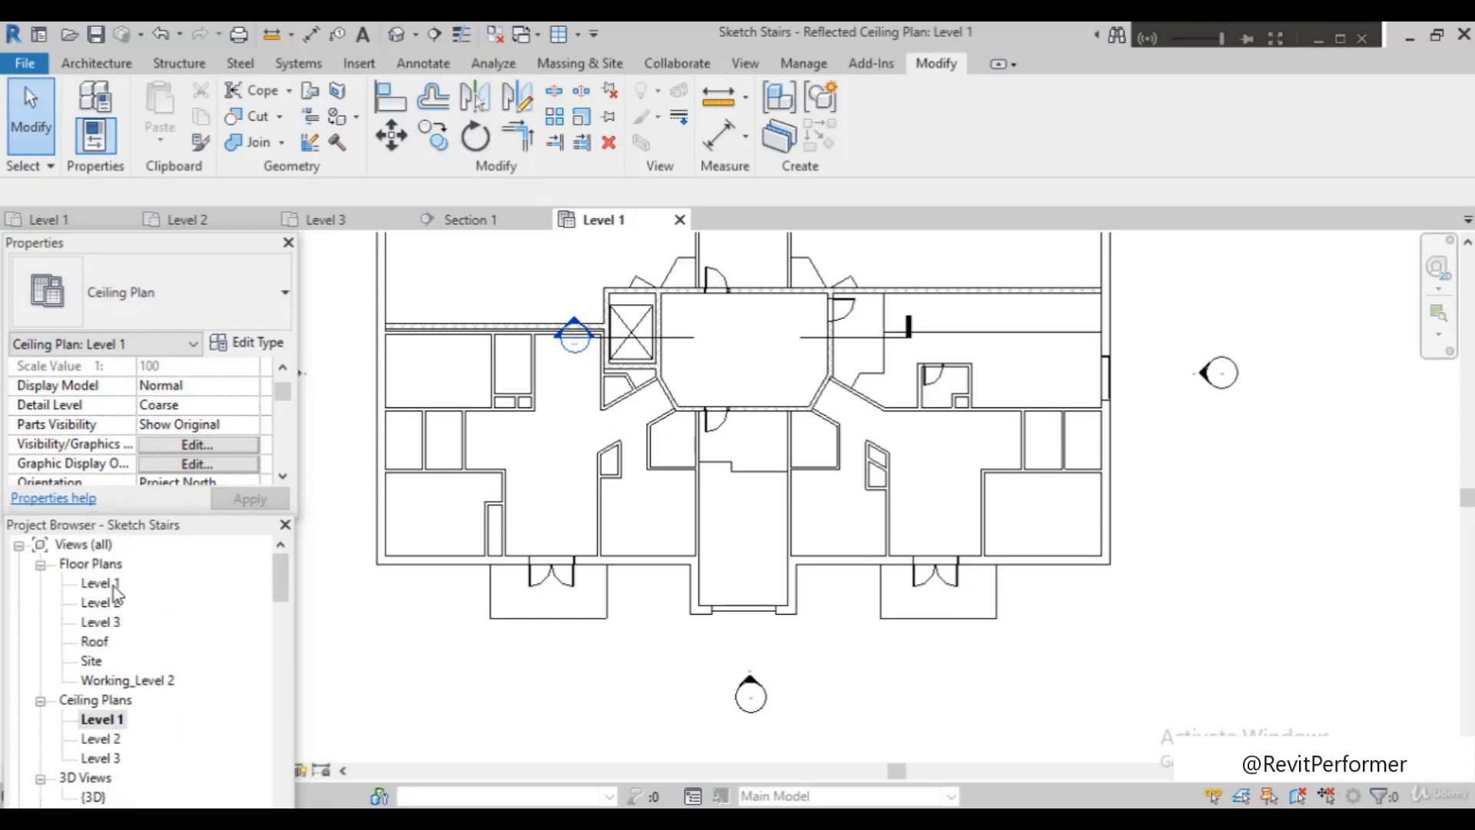
double_click(113, 586)
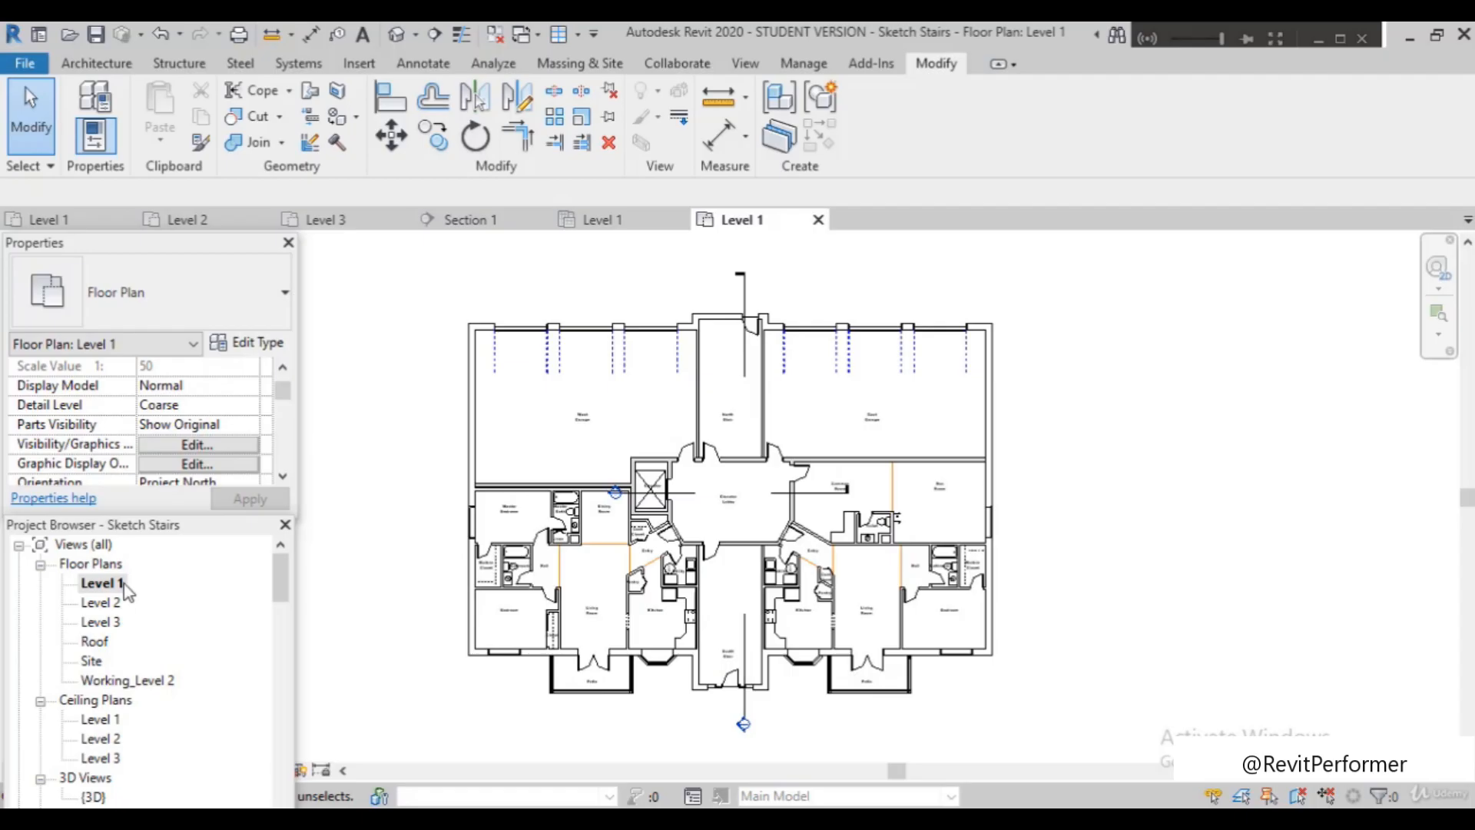
scroll(830, 645, up, 2)
click(1438, 315)
click(611, 470)
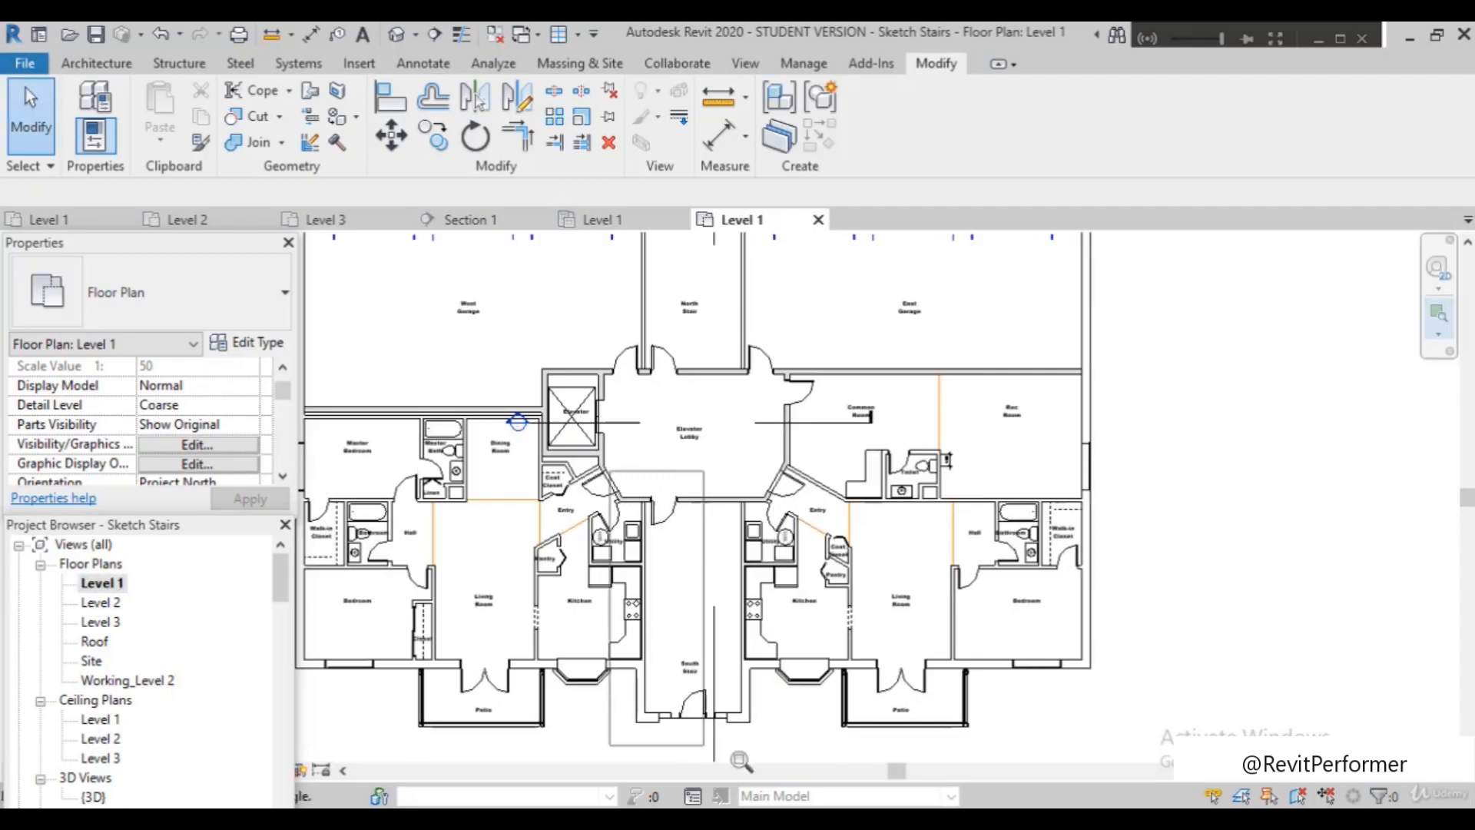
click(810, 754)
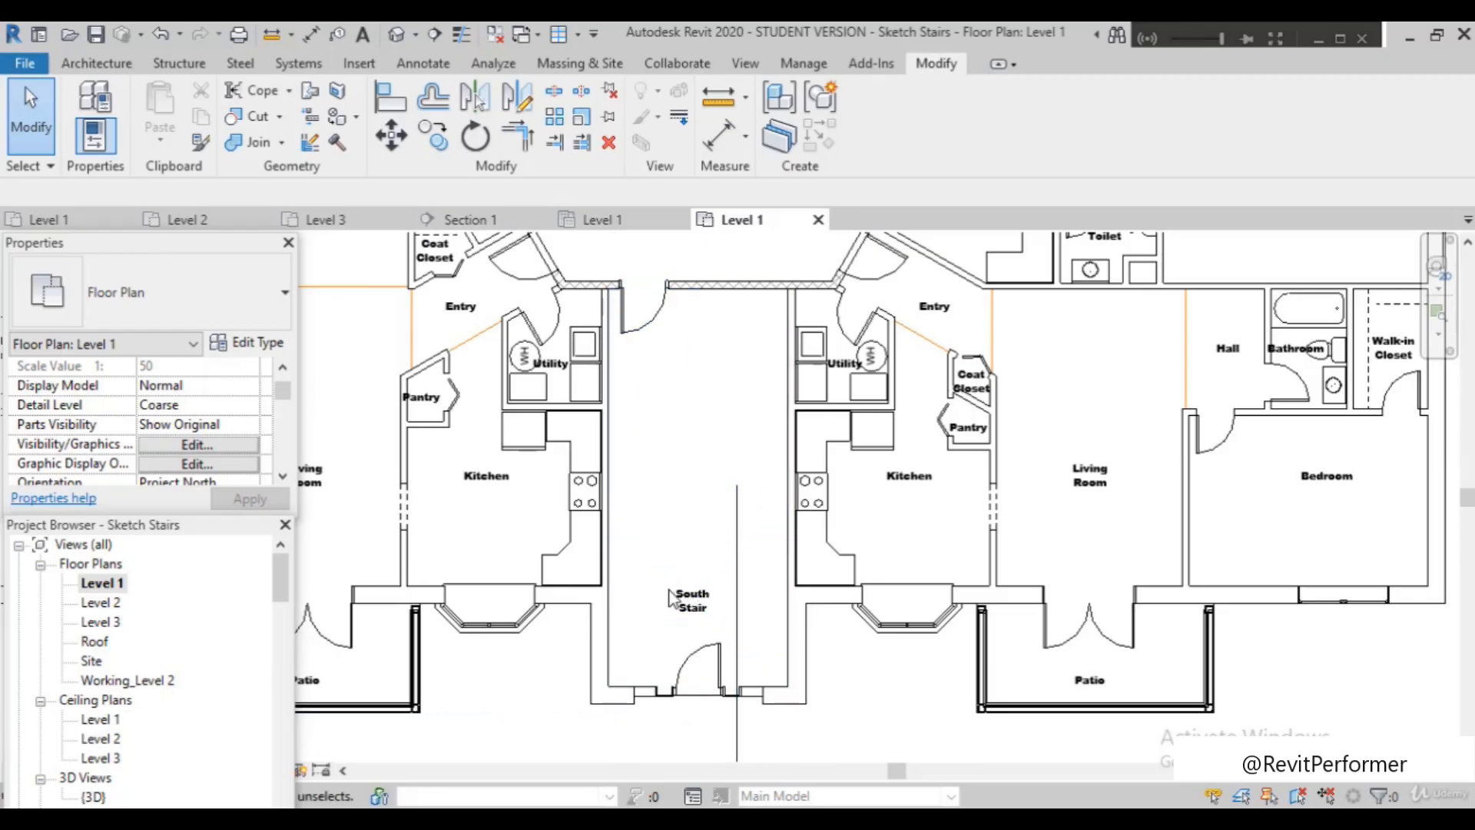
scroll(676, 607, up, 3)
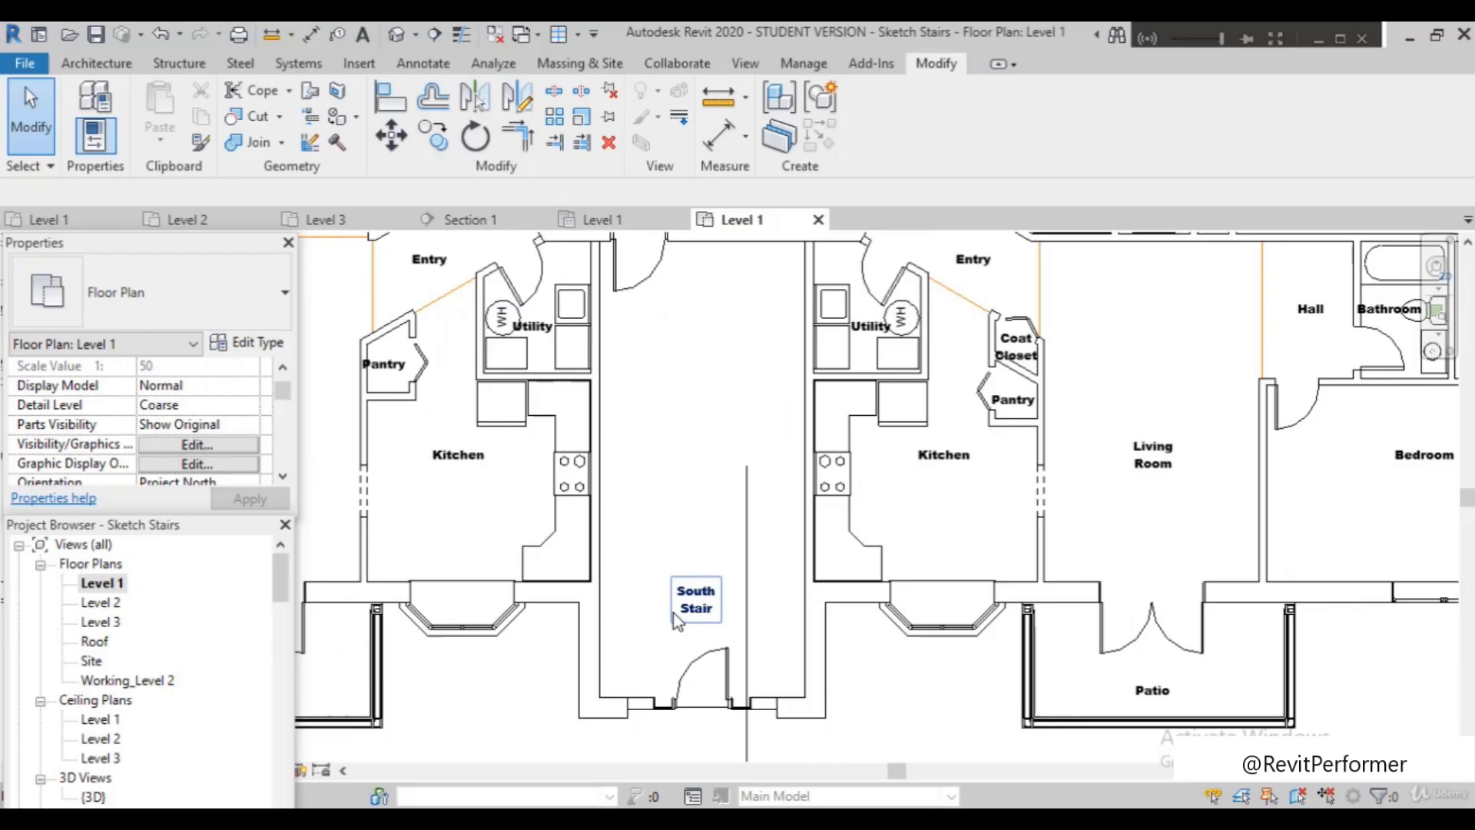
scroll(680, 511, down, 2)
scroll(685, 614, up, 1)
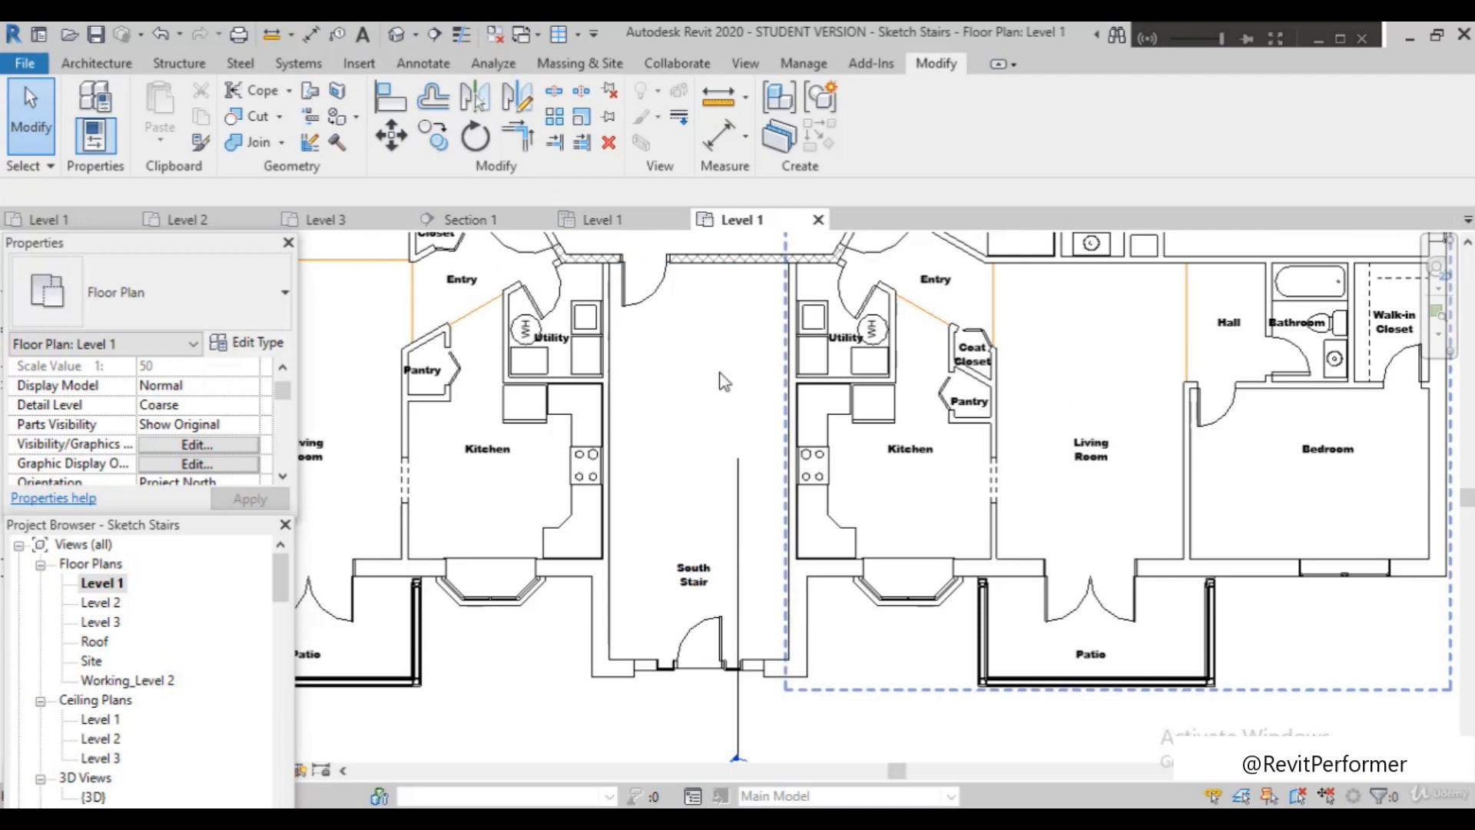
Start a new stair from Level 1 to Level 2, dismissing the save reminder, and set its desired number of risers to 18
click(97, 63)
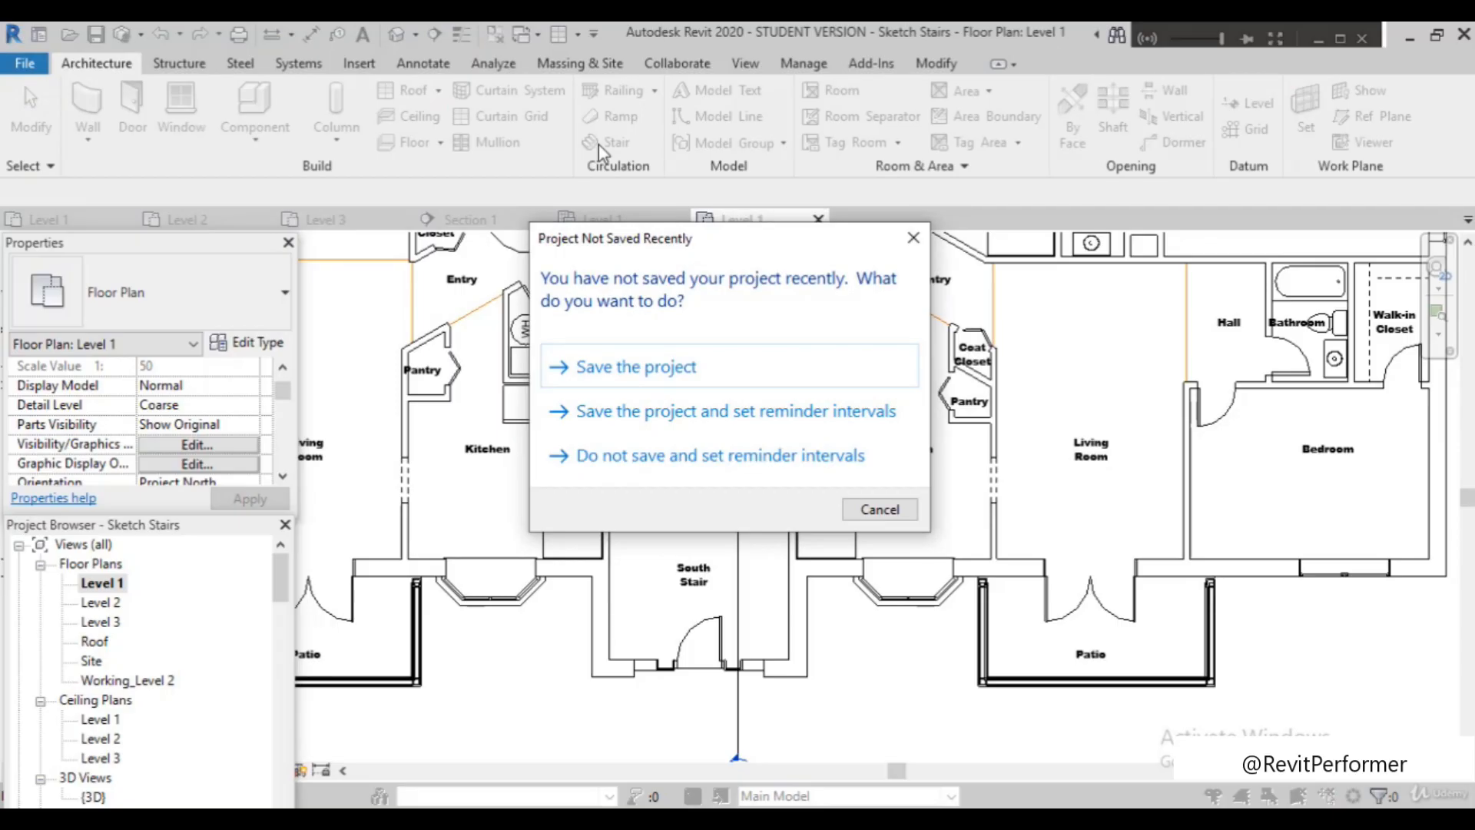
click(880, 509)
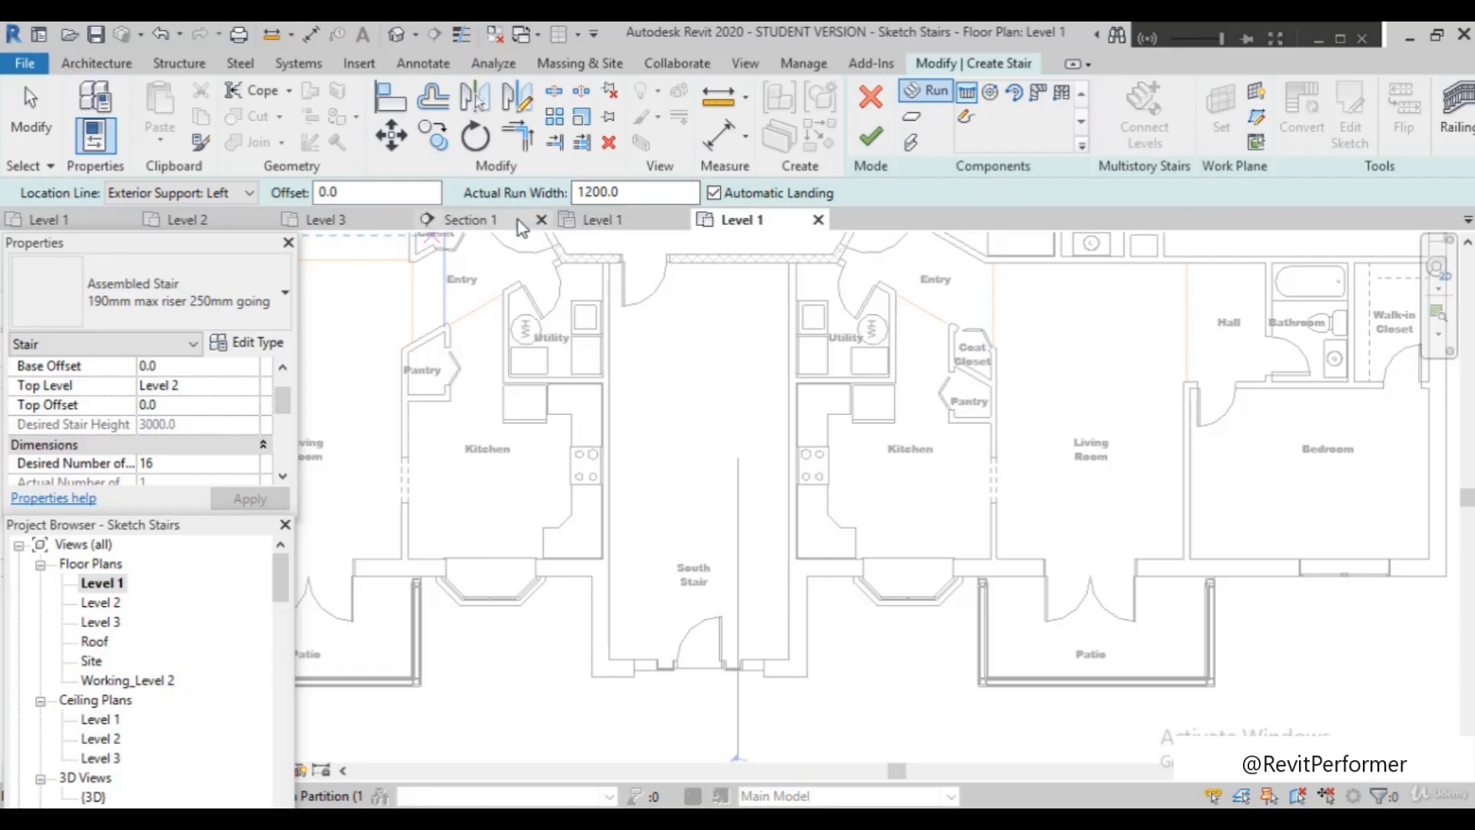
scroll(158, 431, up, 1)
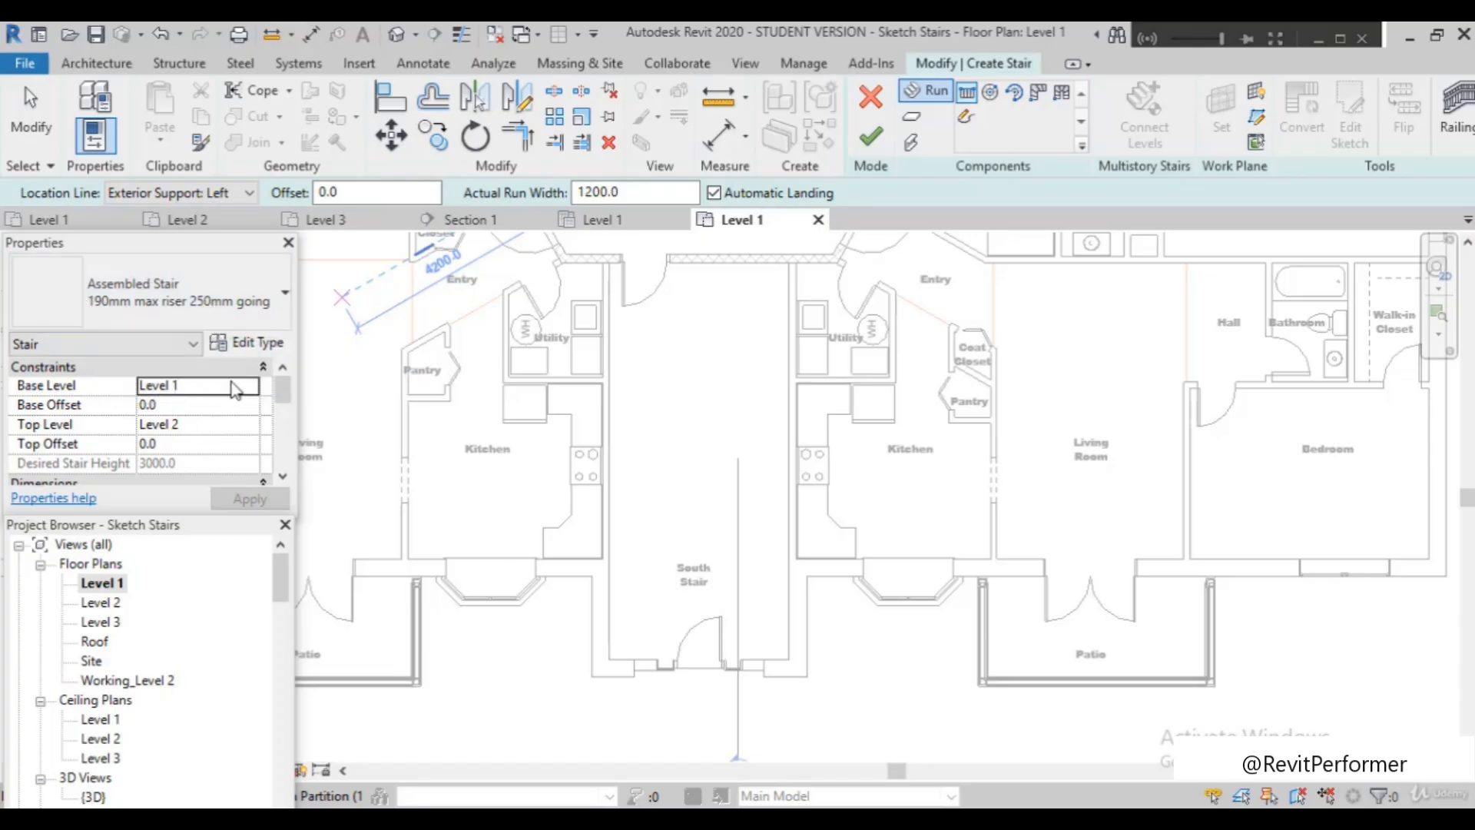
scroll(201, 421, down, 1)
scroll(202, 423, down, 1)
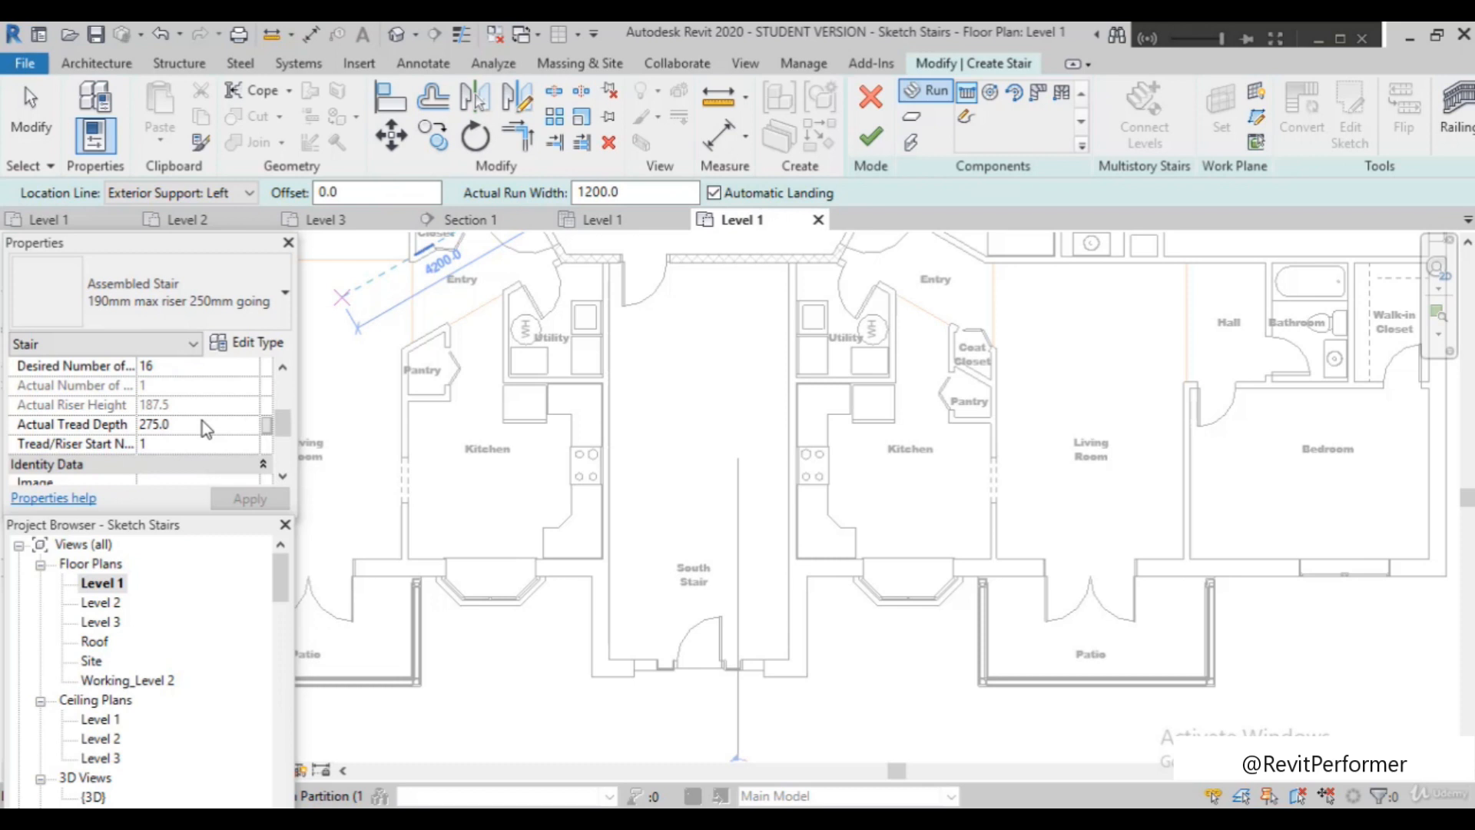
click(168, 367)
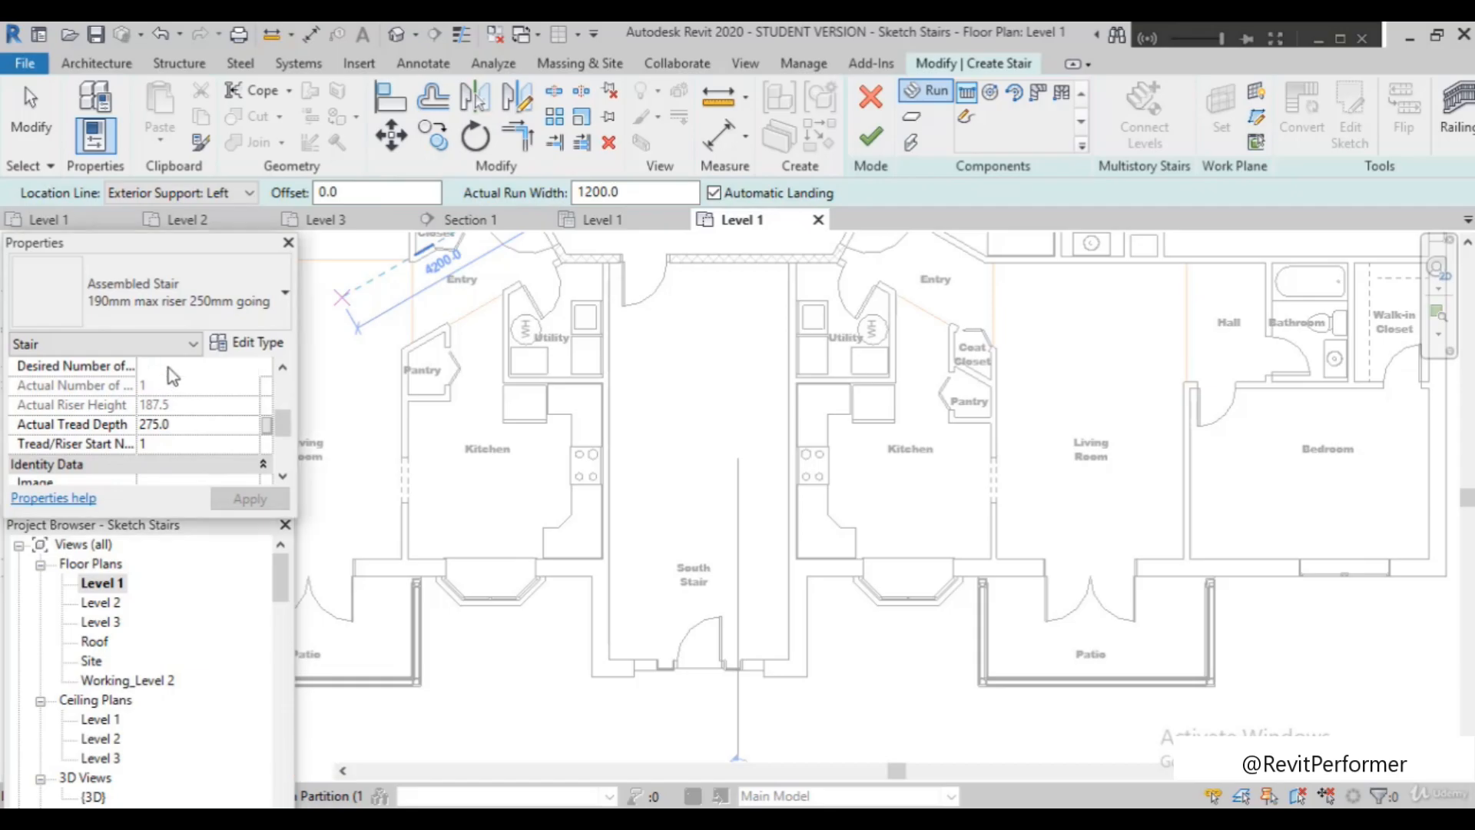
text(18)
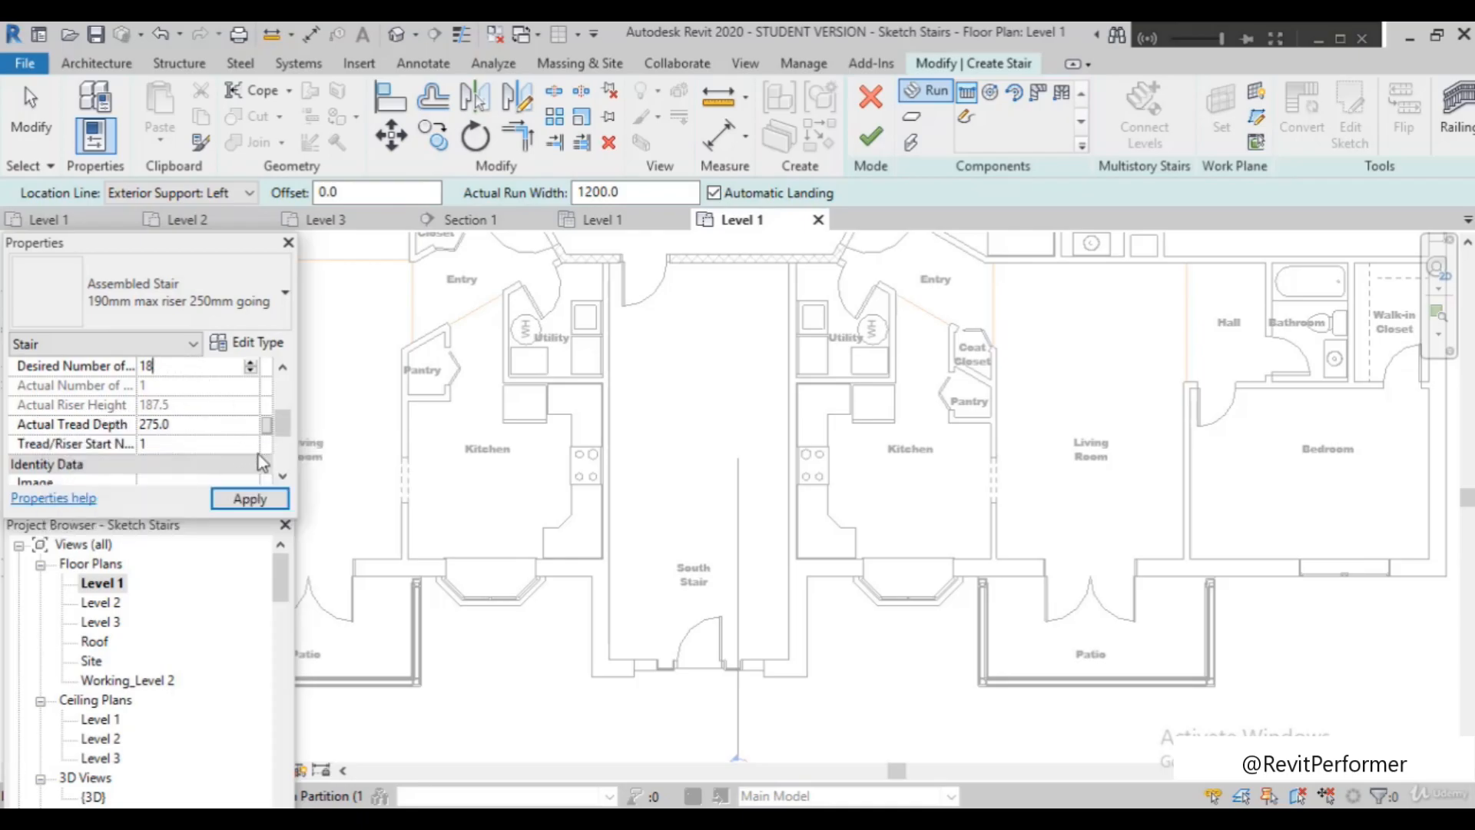
click(251, 500)
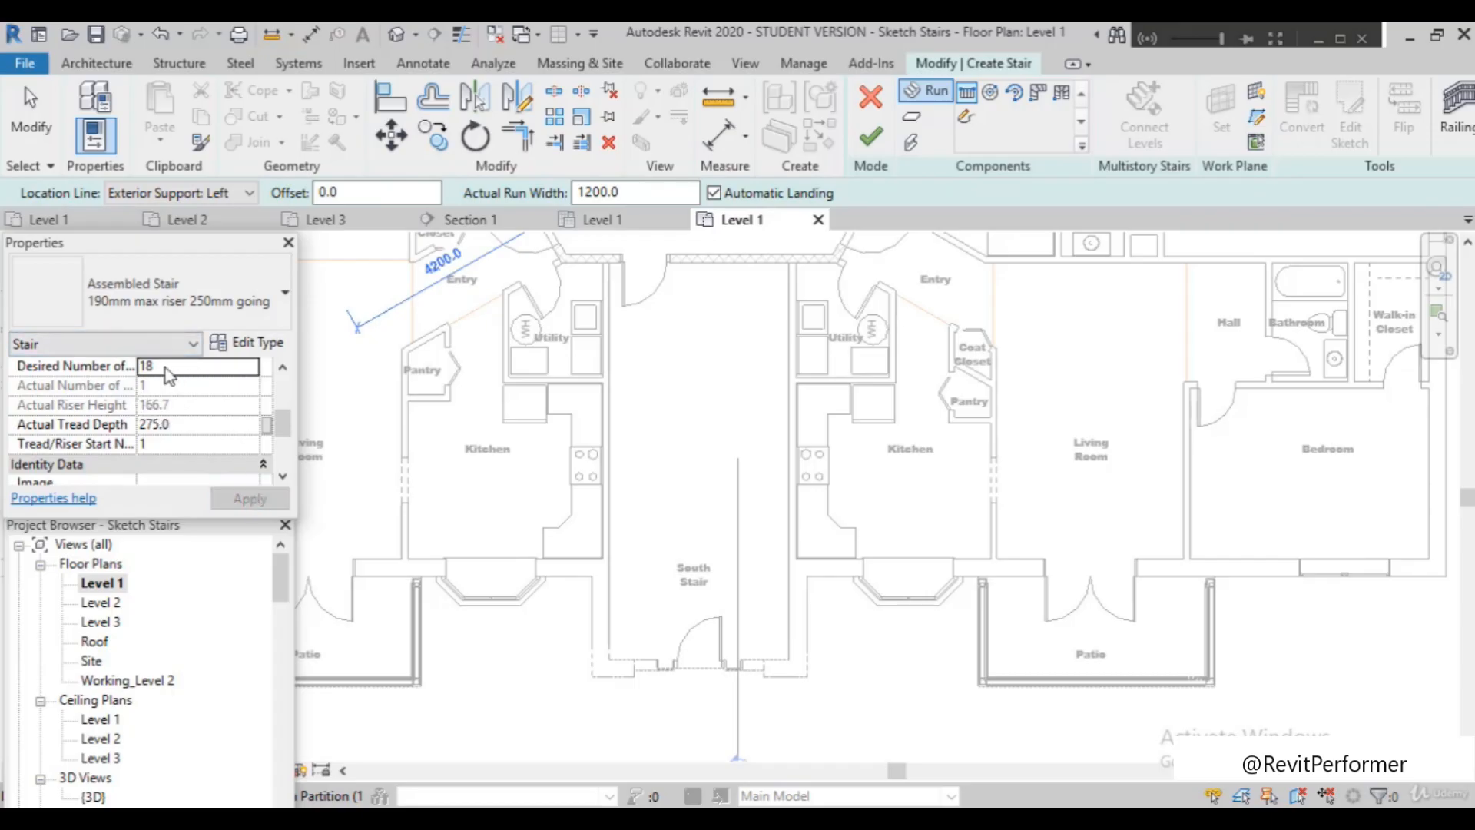
scroll(173, 422, up, 2)
scroll(175, 424, down, 5)
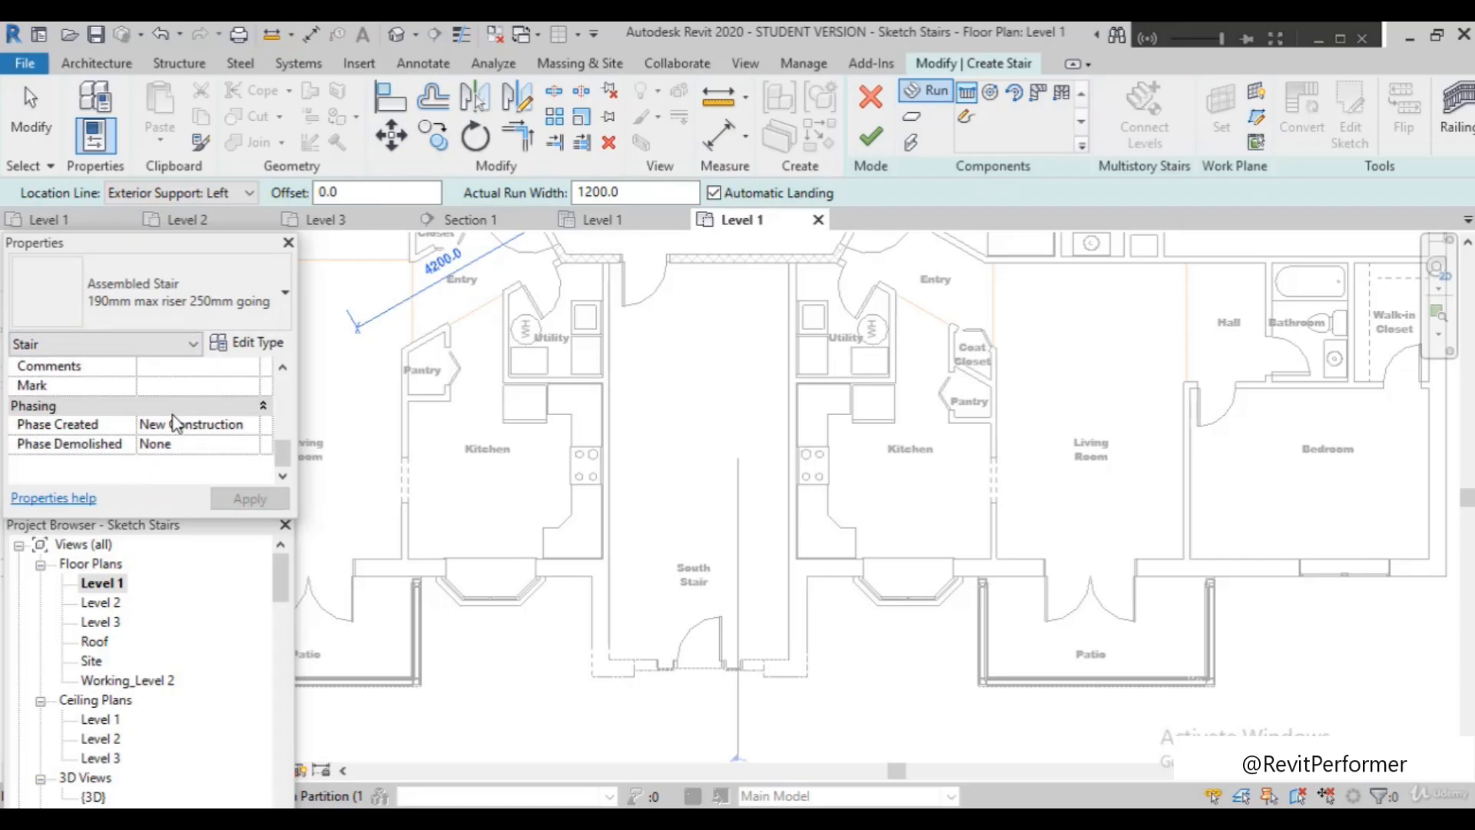
scroll(175, 424, up, 5)
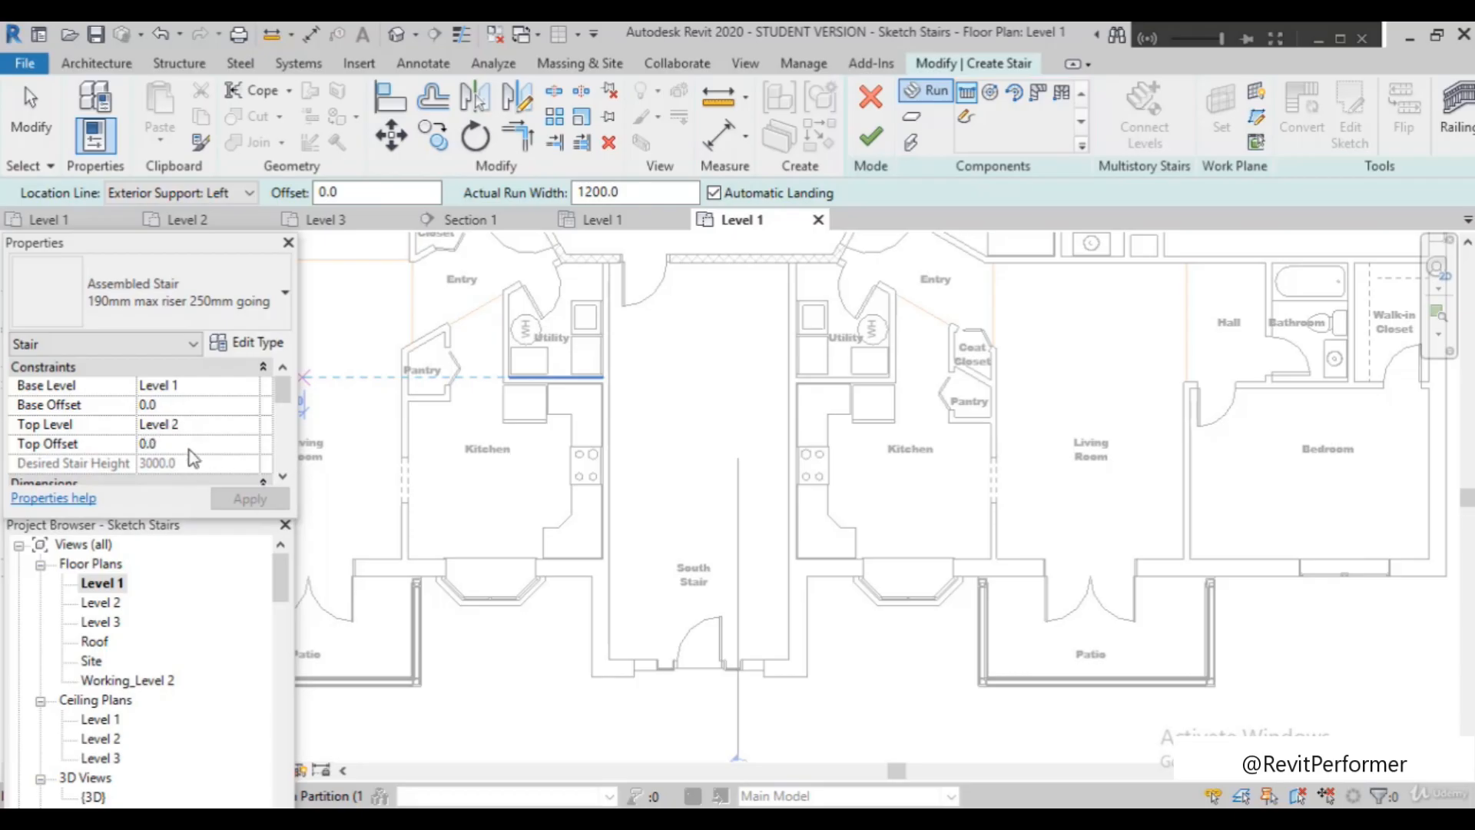
Sketch a straight 18-riser run going up the plan in the South Stair room, and move it toward the room's west wall
click(697, 578)
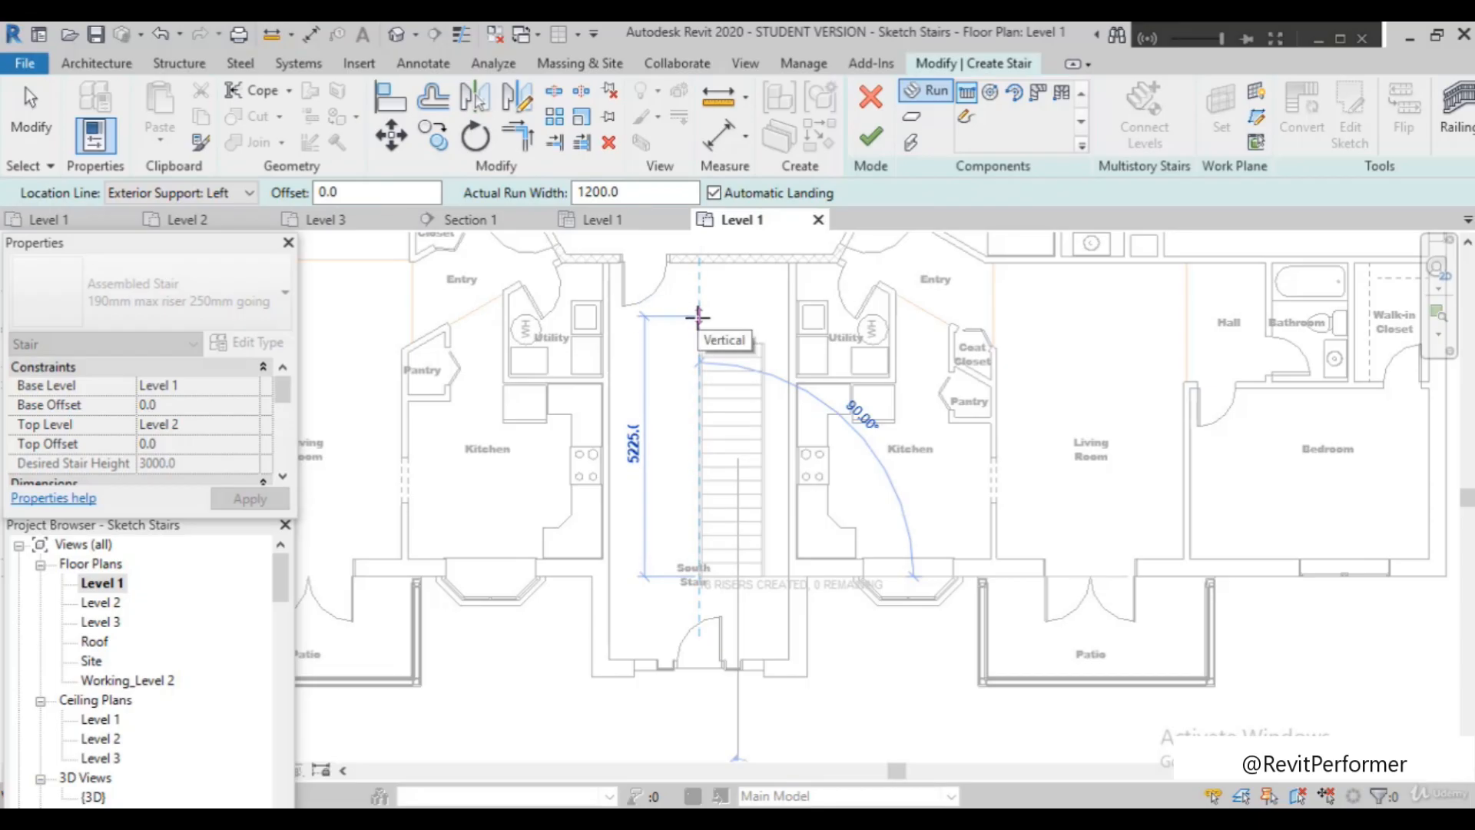
click(698, 316)
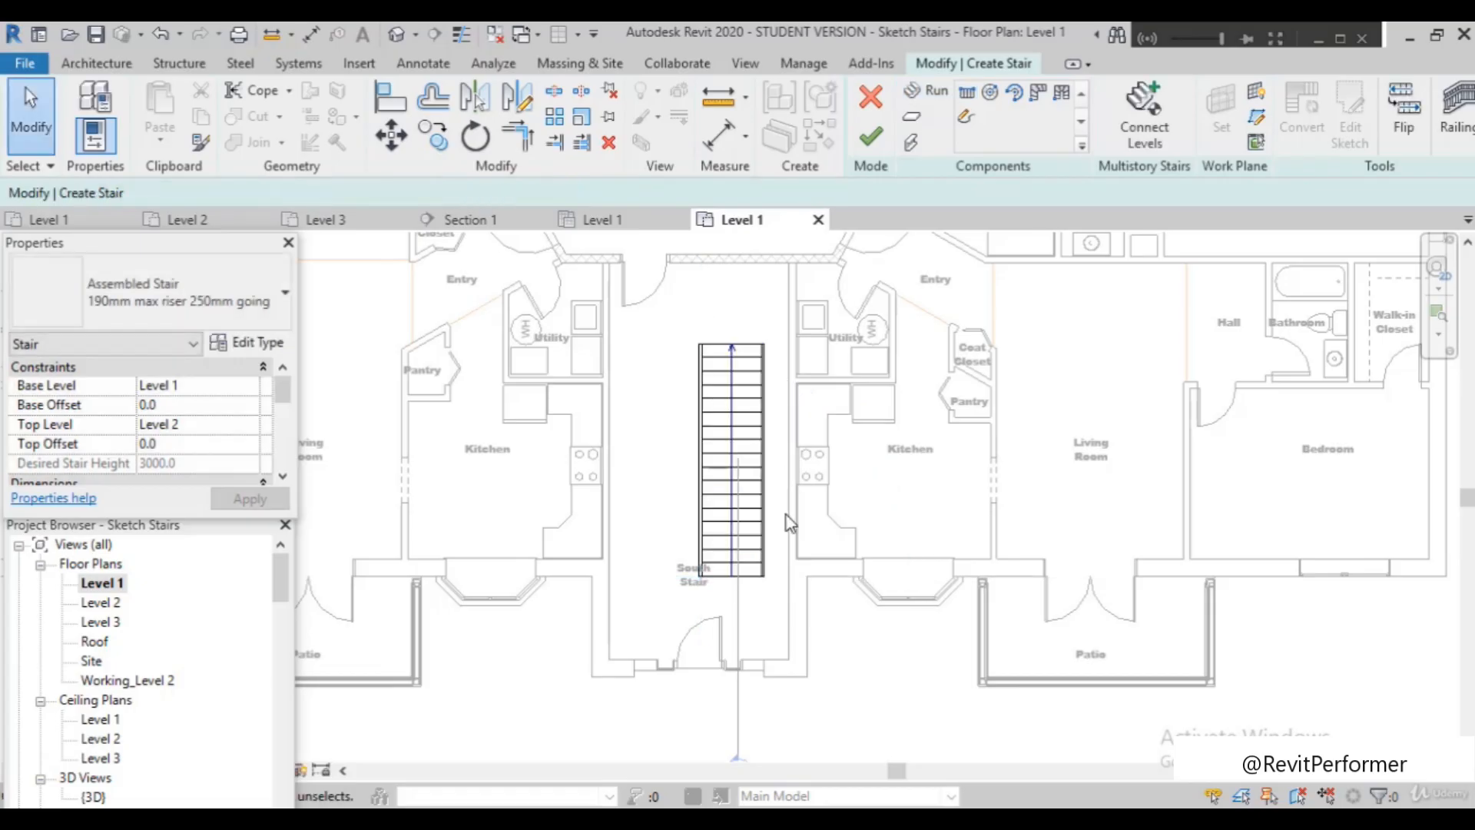
mouse_move(667, 313)
mouse_down()
mouse_move(777, 624)
mouse_move(831, 625)
mouse_up()
click(393, 137)
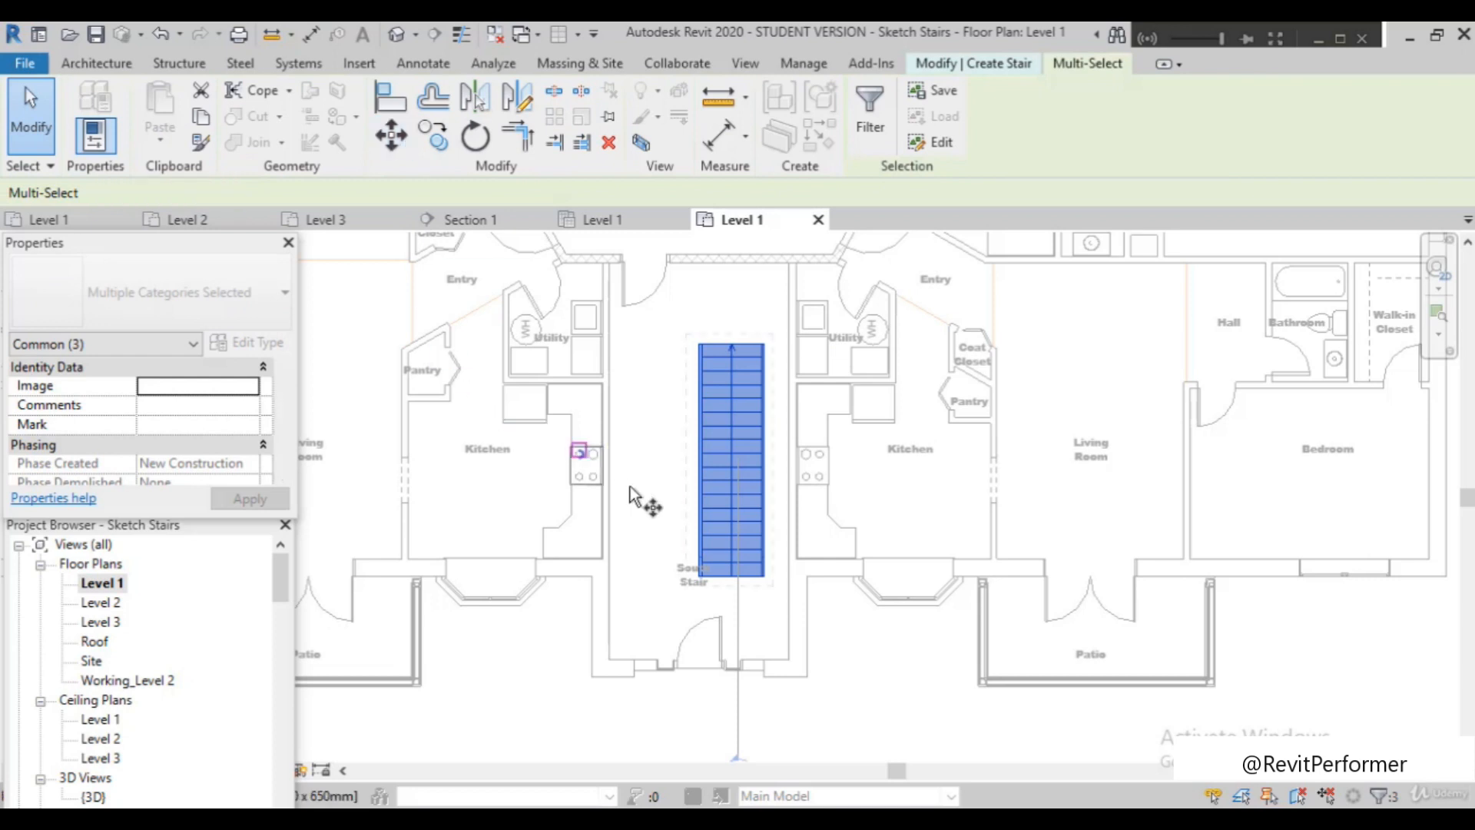
click(698, 576)
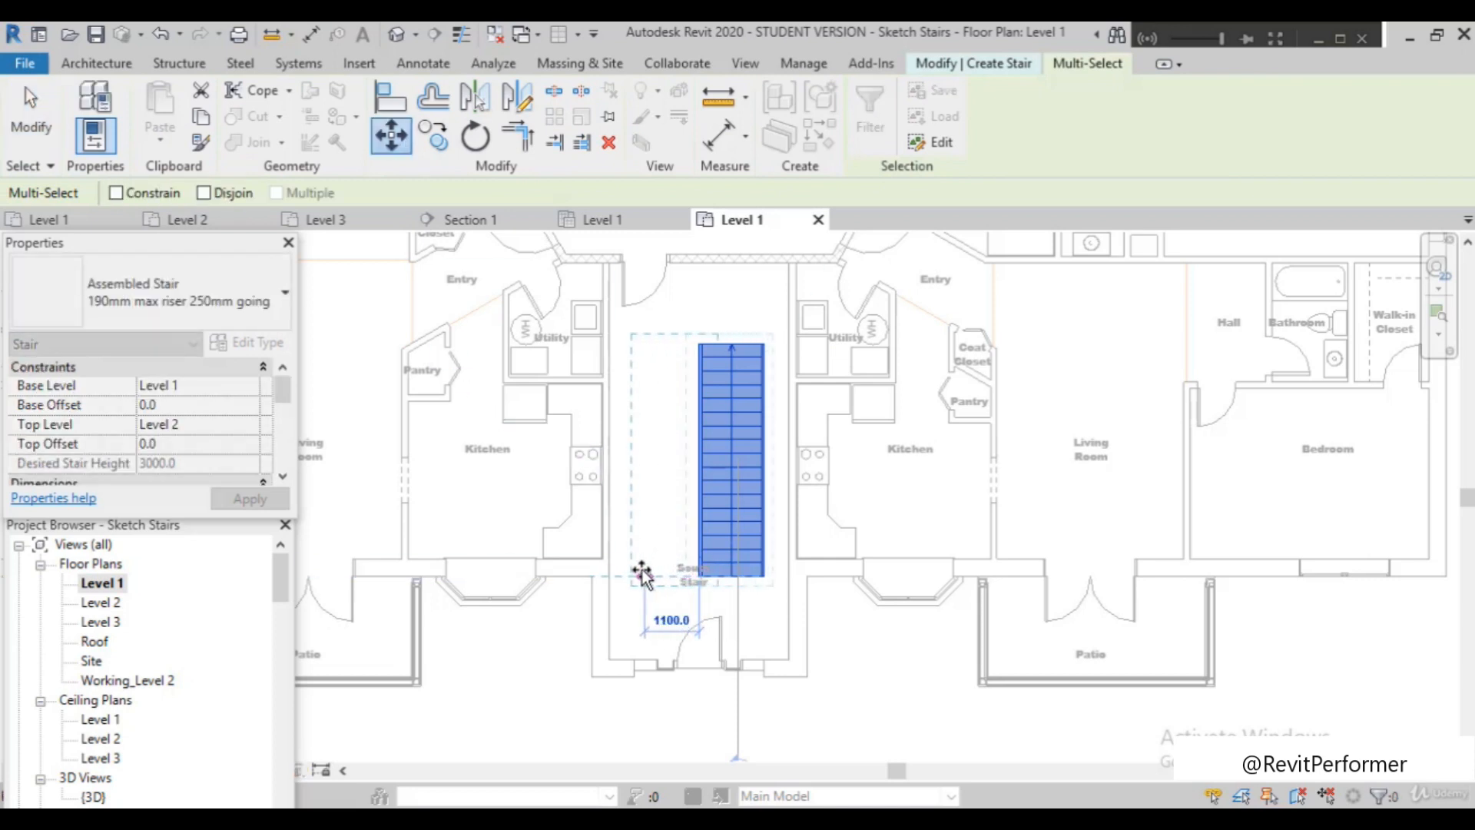
click(630, 569)
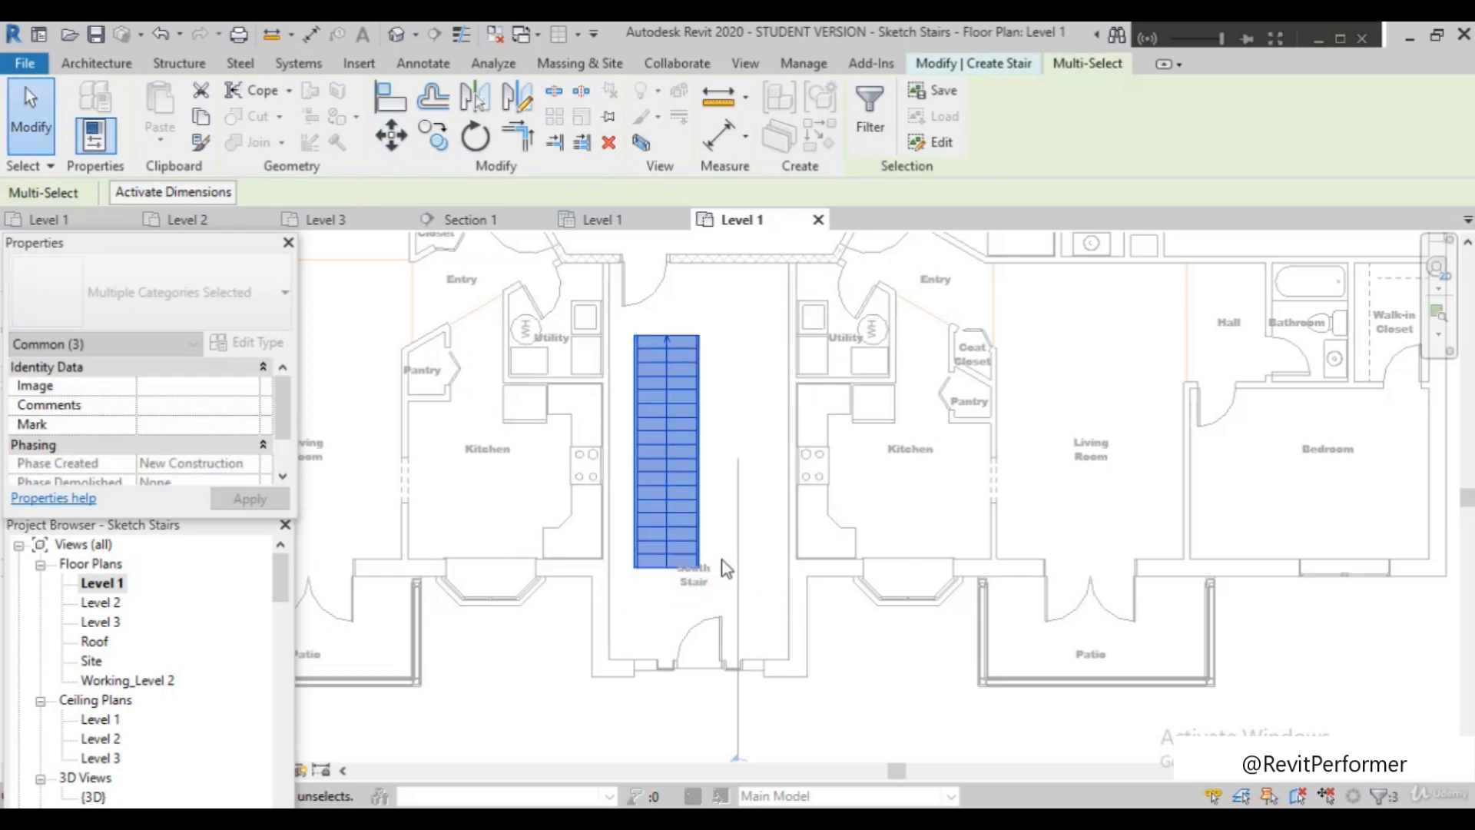
click(729, 408)
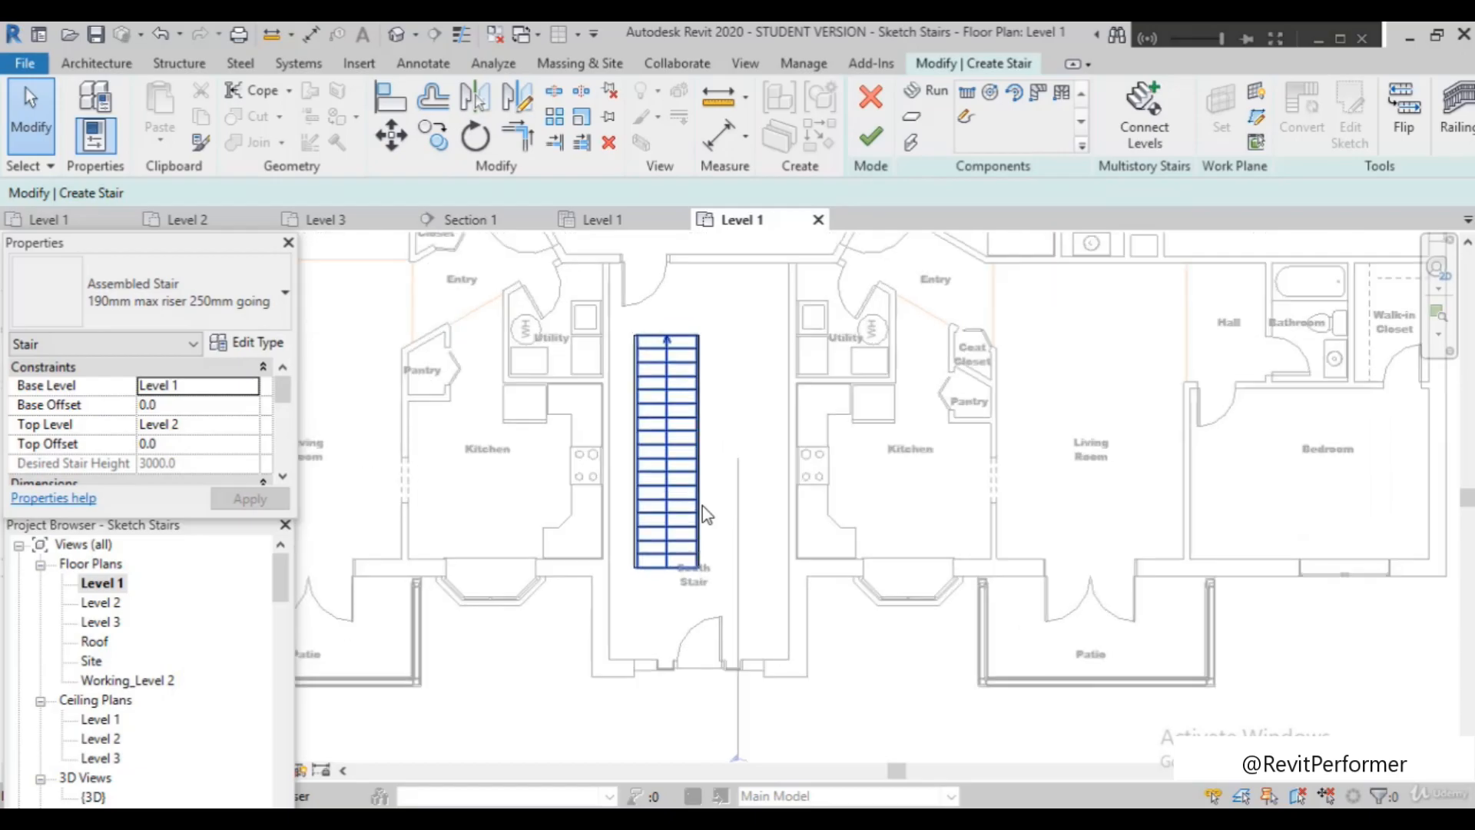
Open the Section 1 view to check the new straight run against the Level 2 floor
scroll(247, 672, down, 1)
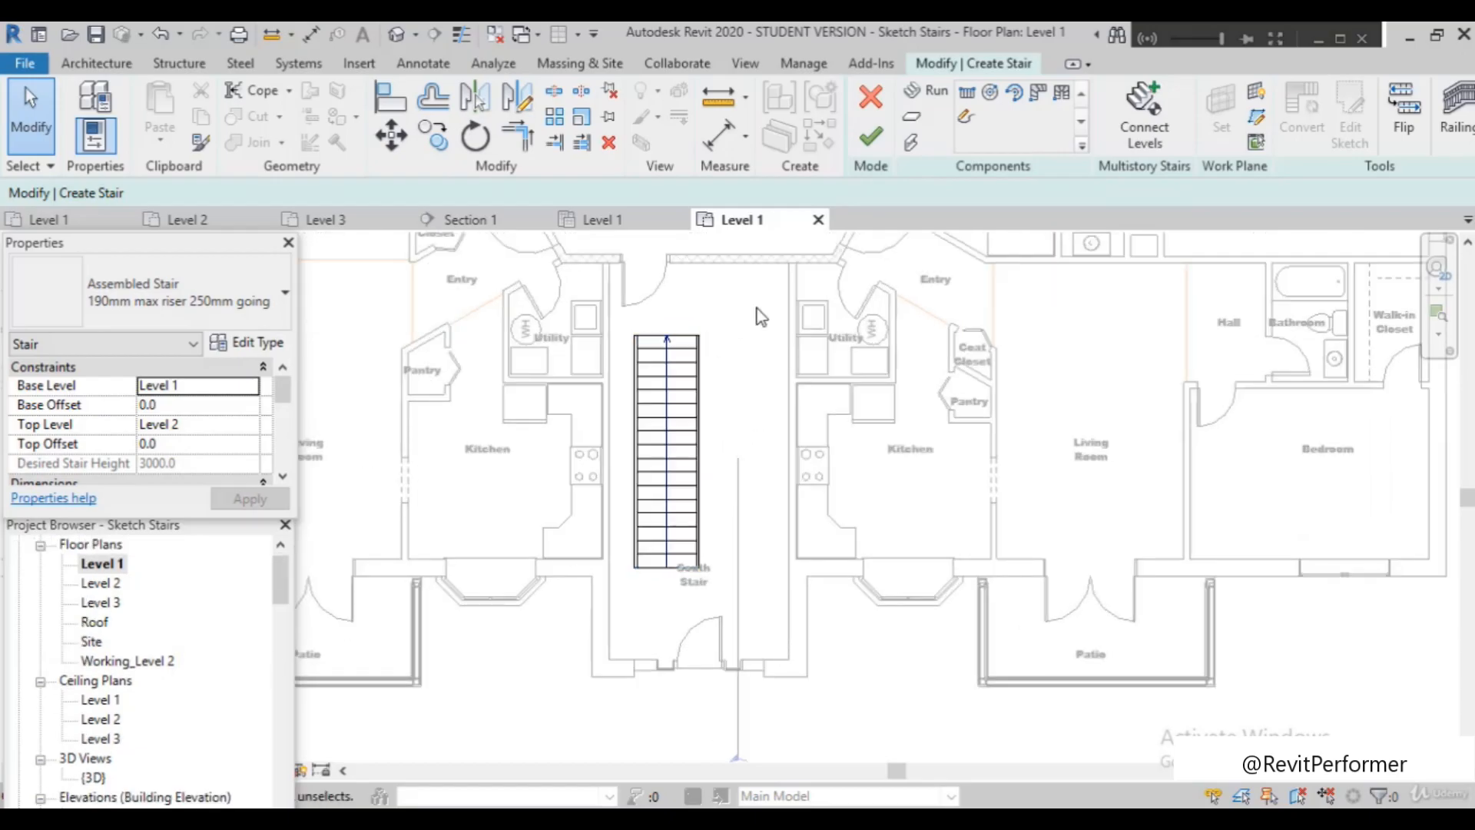
scroll(152, 680, down, 6)
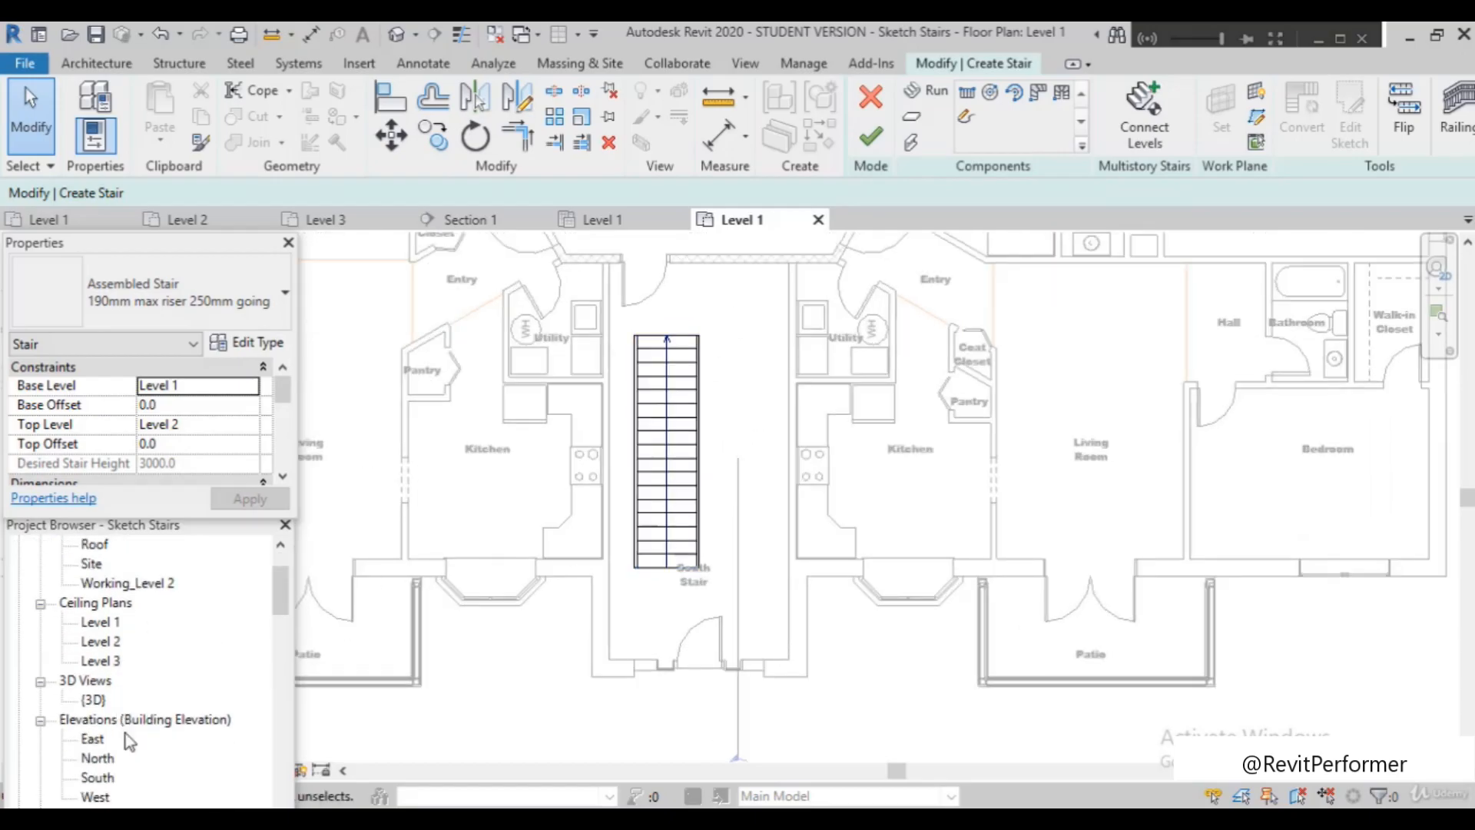
scroll(126, 735, down, 2)
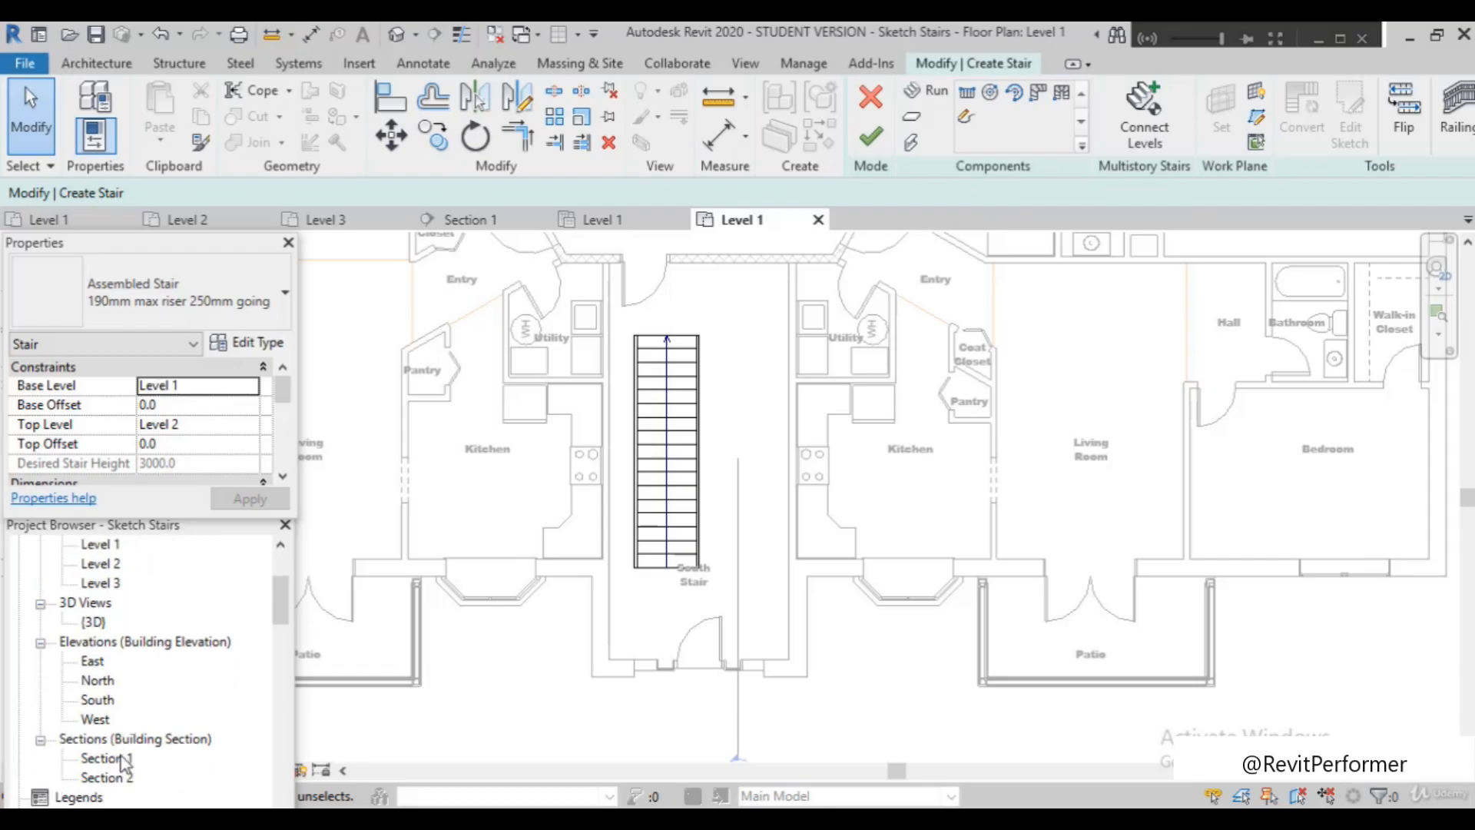
double_click(122, 758)
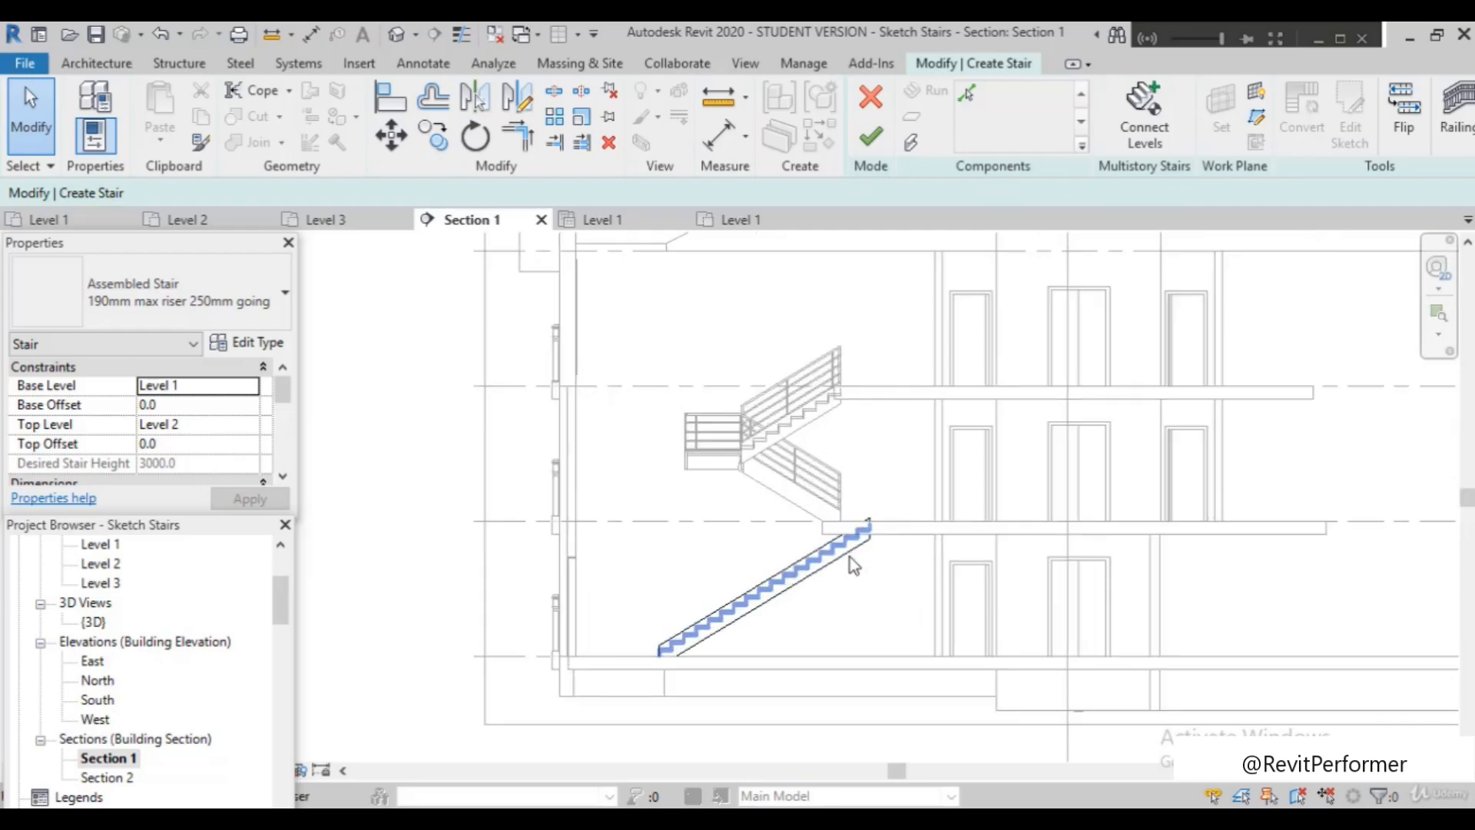
scroll(851, 554, up, 2)
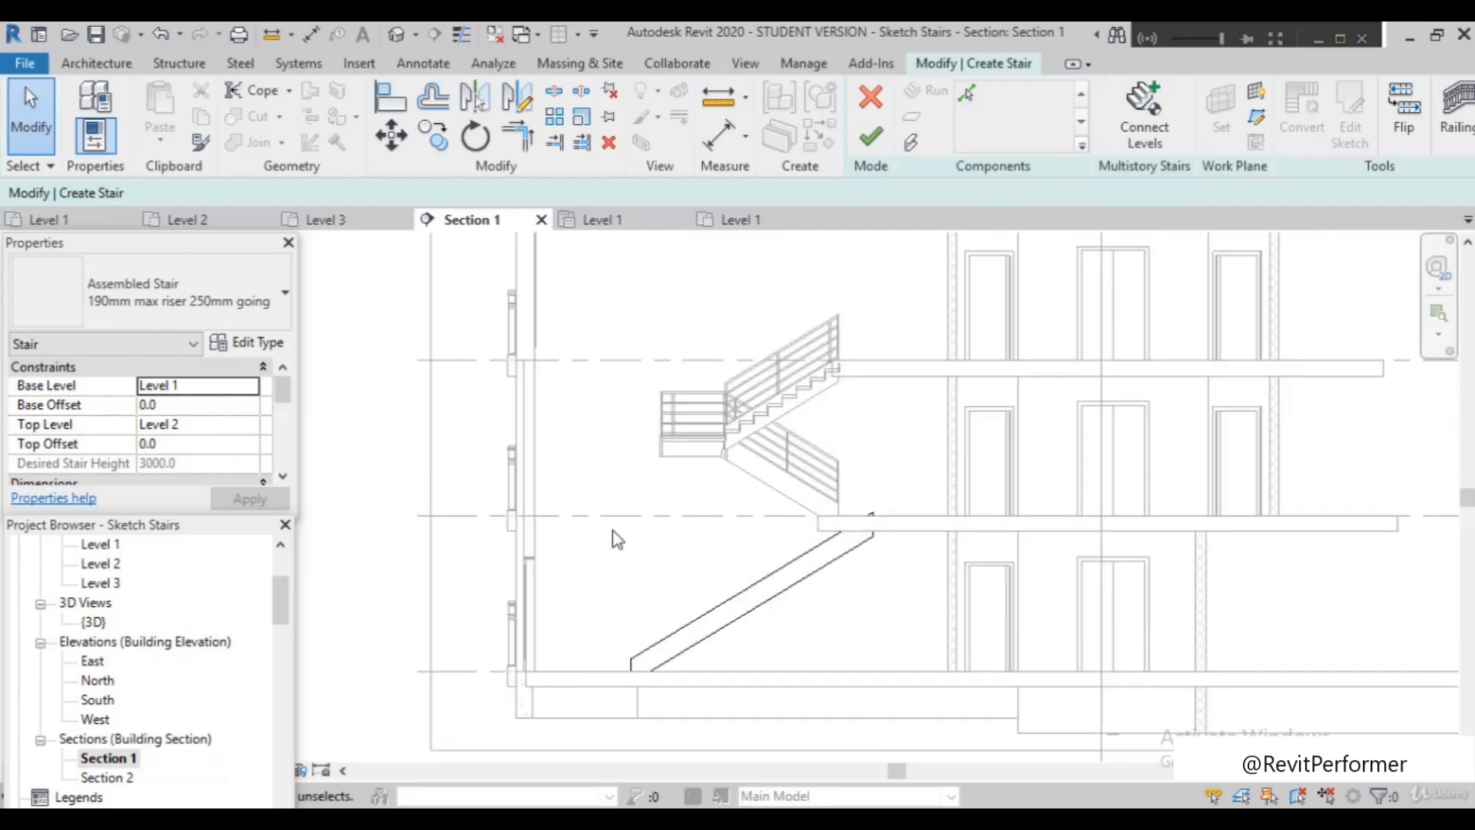
Move the whole straight run horizontally in Section 1 so its upper end meets the edge of the Level 2 floor slab
drag(597, 490, 931, 730)
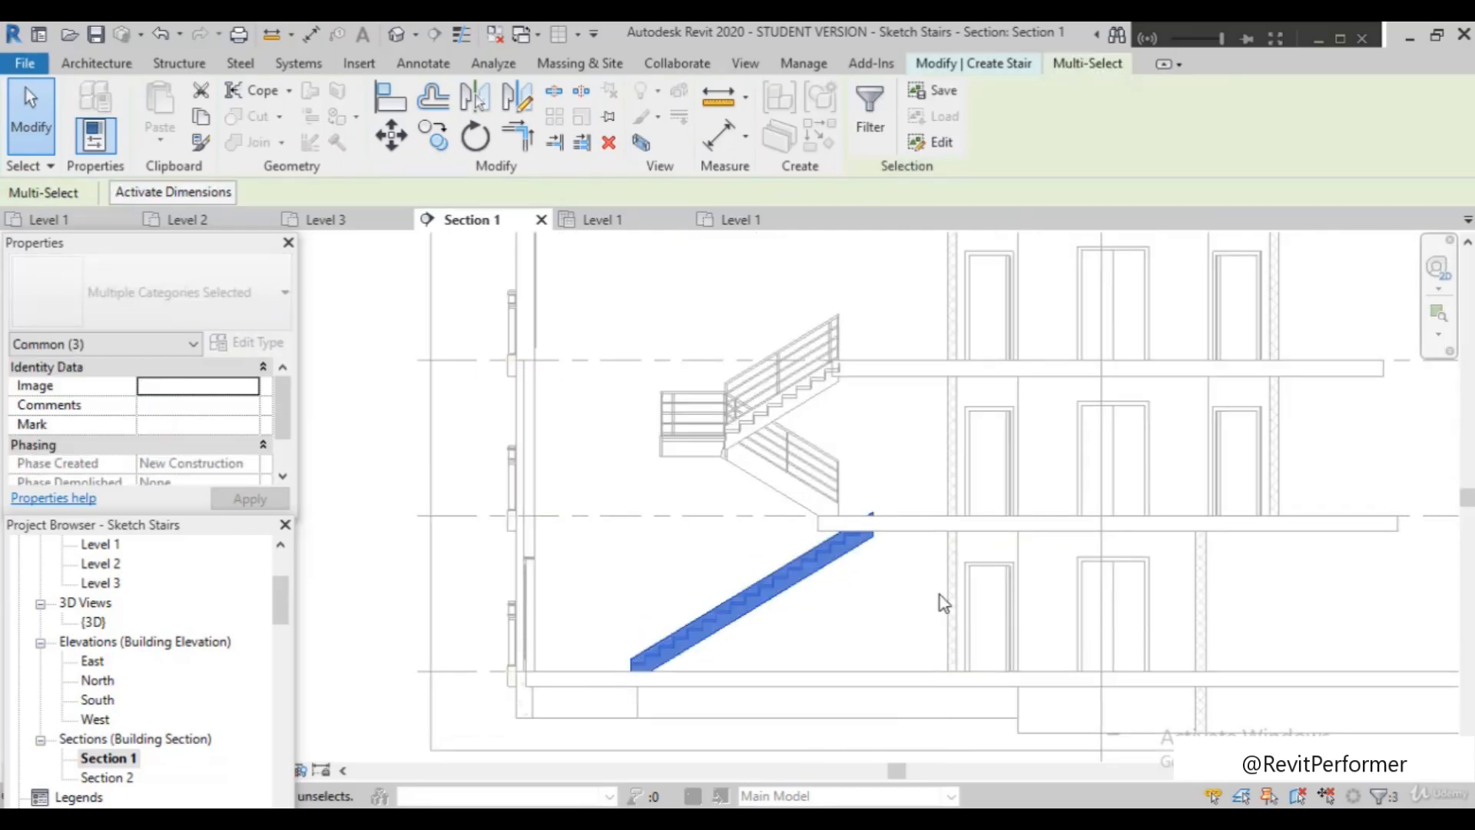
click(391, 136)
scroll(871, 518, up, 2)
click(876, 524)
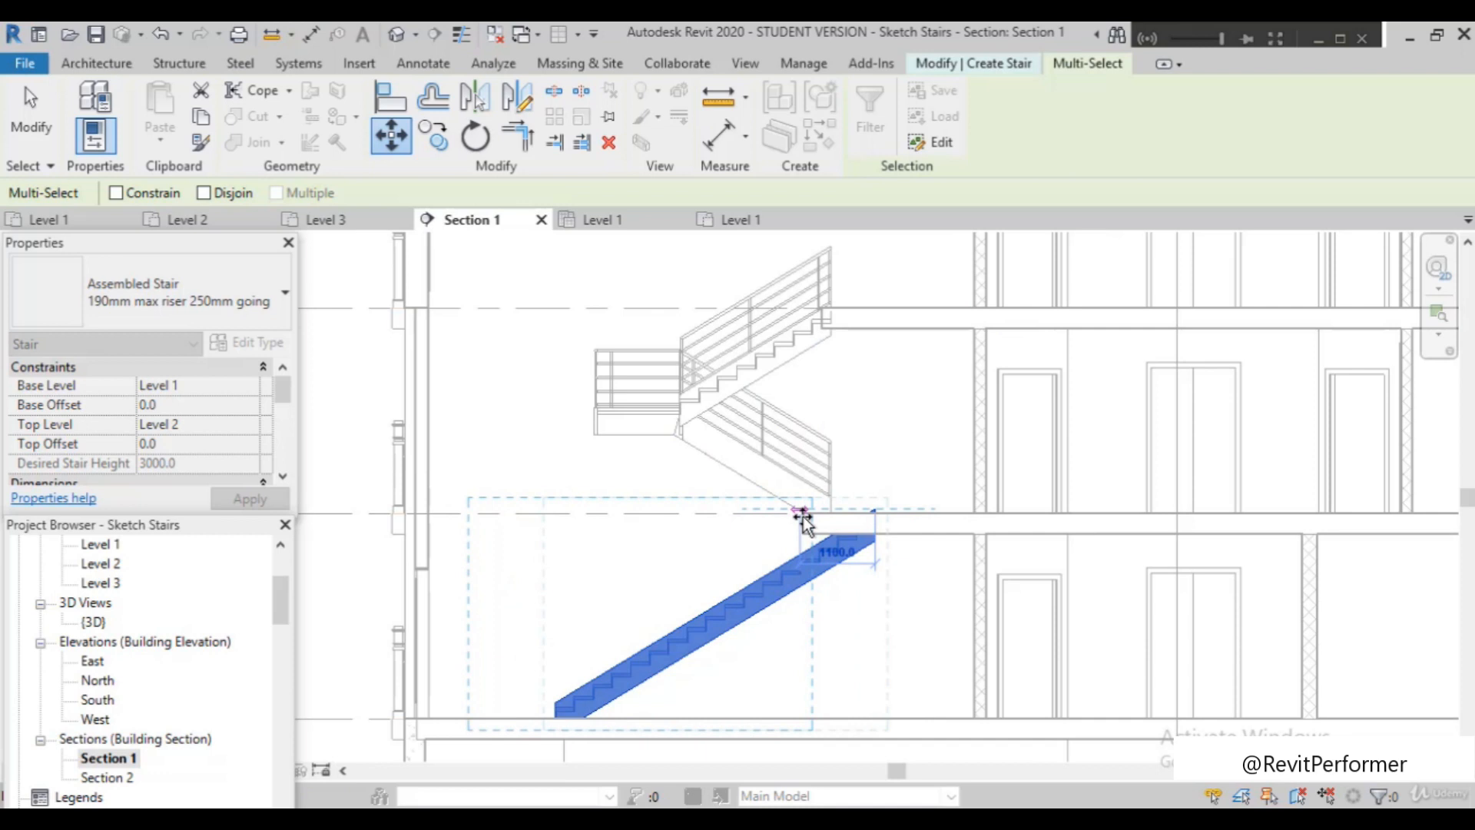
scroll(801, 516, up, 4)
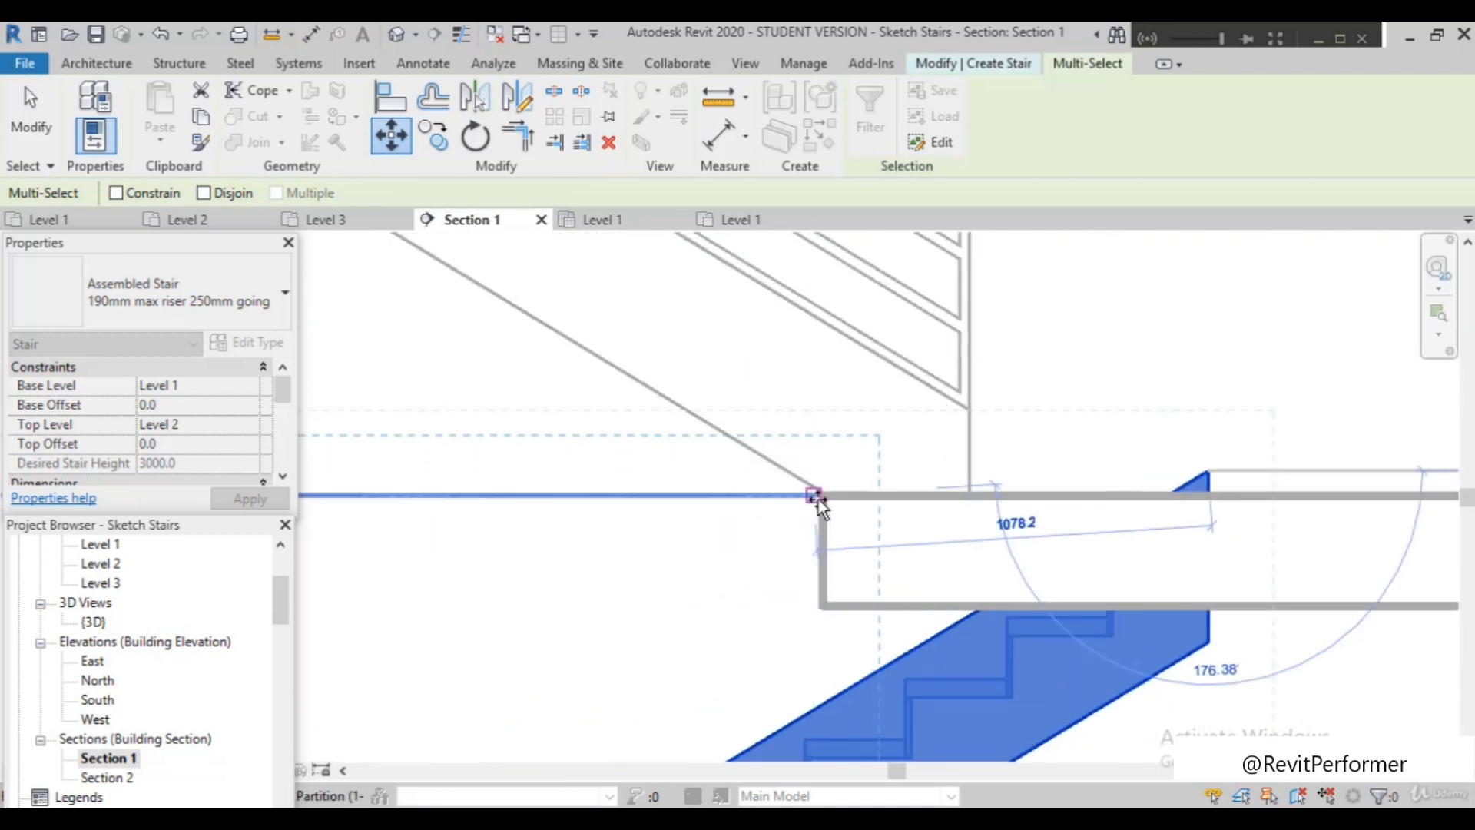
click(821, 496)
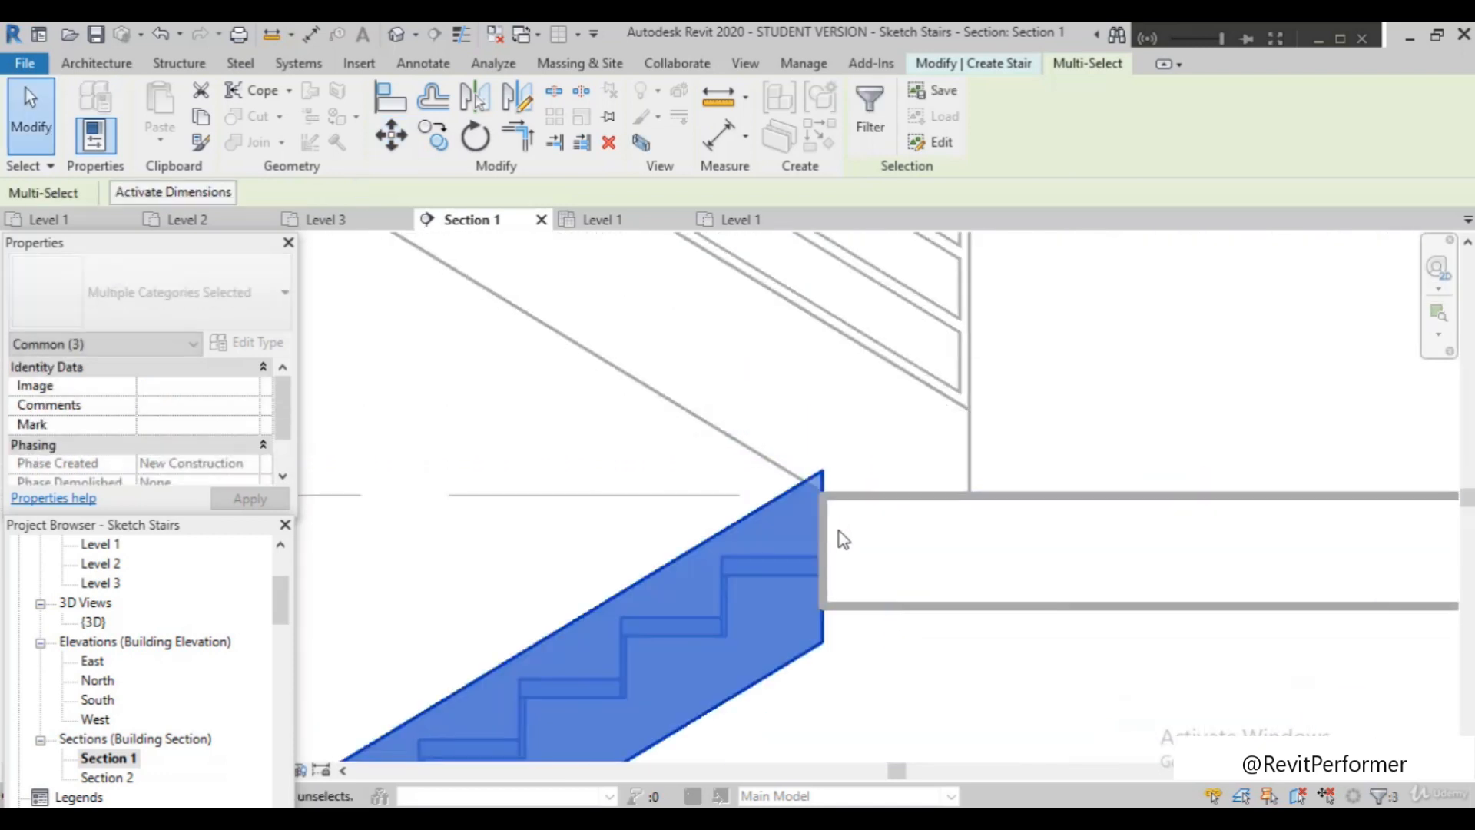
Try to move the straight run down about 60 mm so the stringer's top corner is level with the Level 2 floor surface
scroll(884, 563, down, 2)
scroll(835, 510, up, 4)
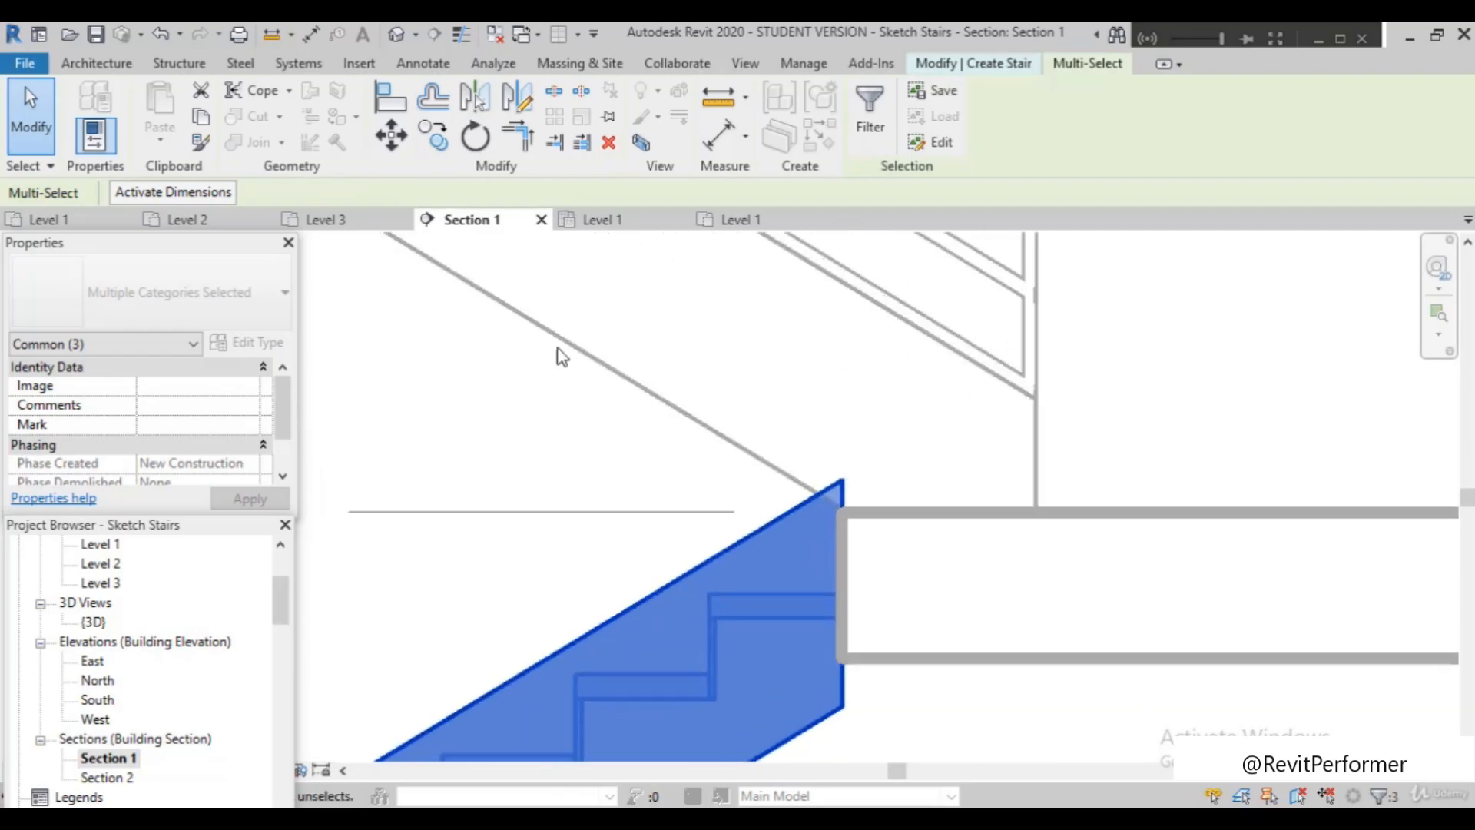
click(391, 137)
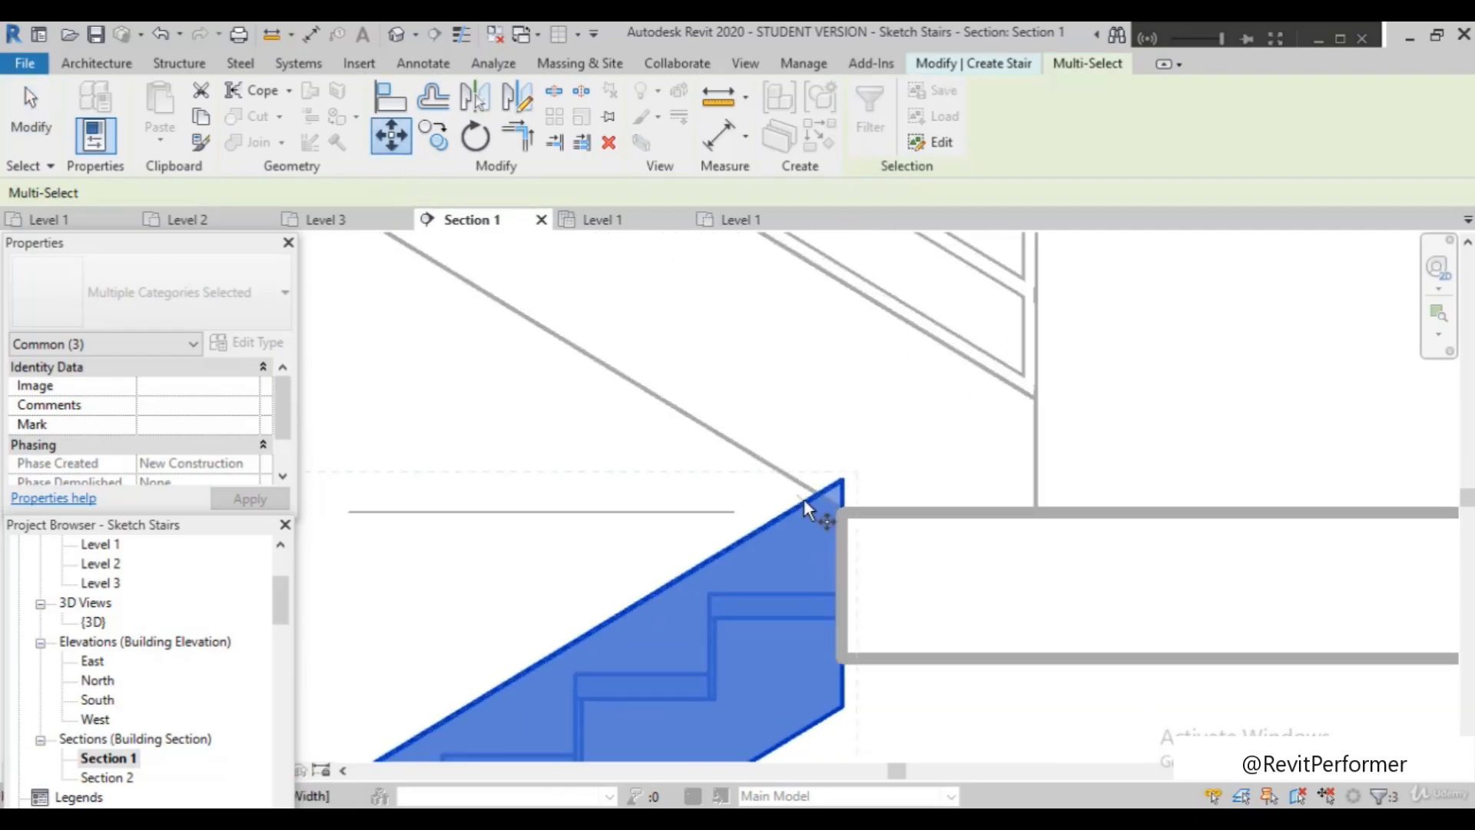
click(841, 483)
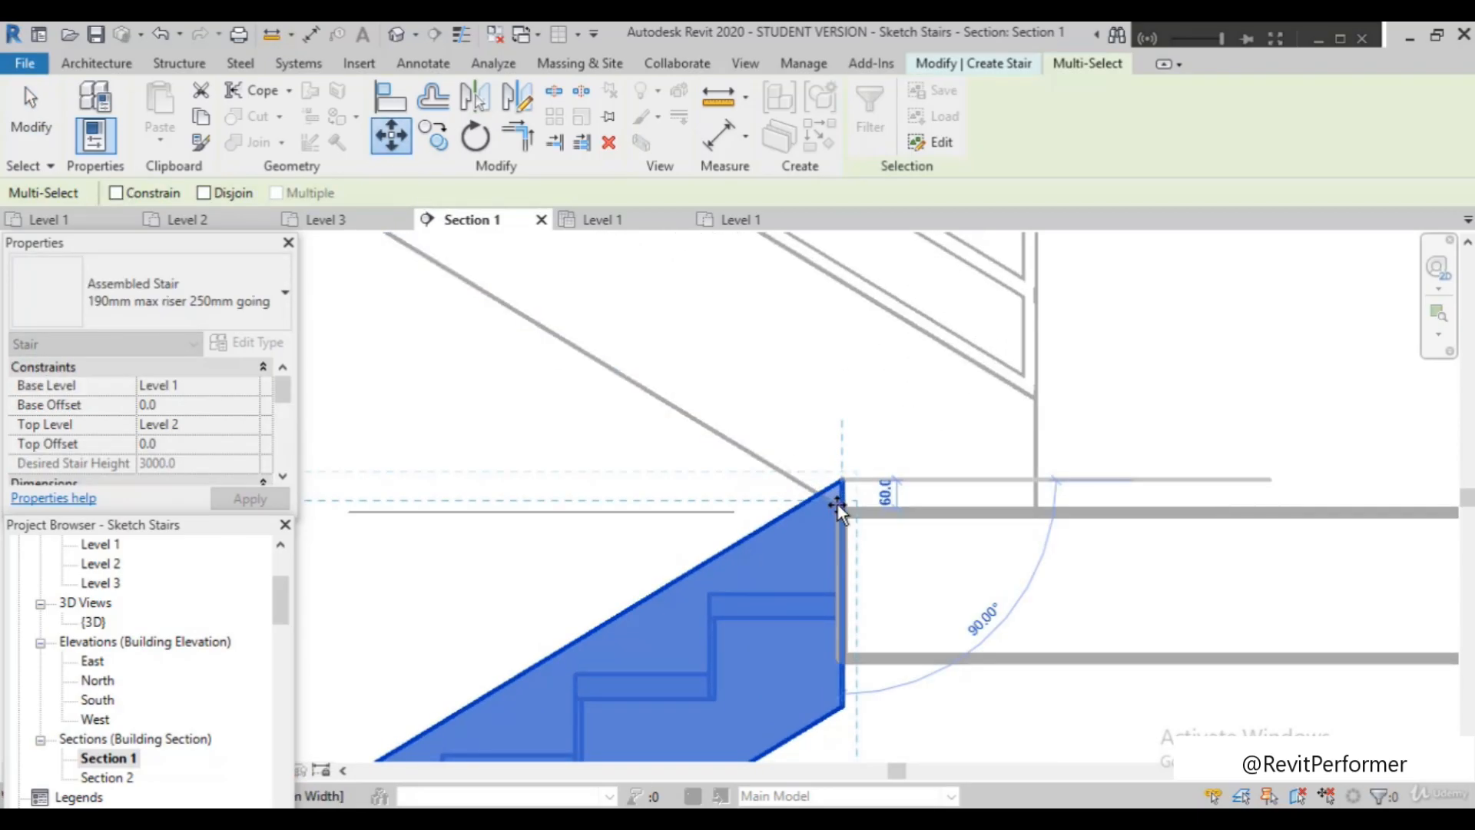
click(837, 506)
scroll(953, 490, down, 2)
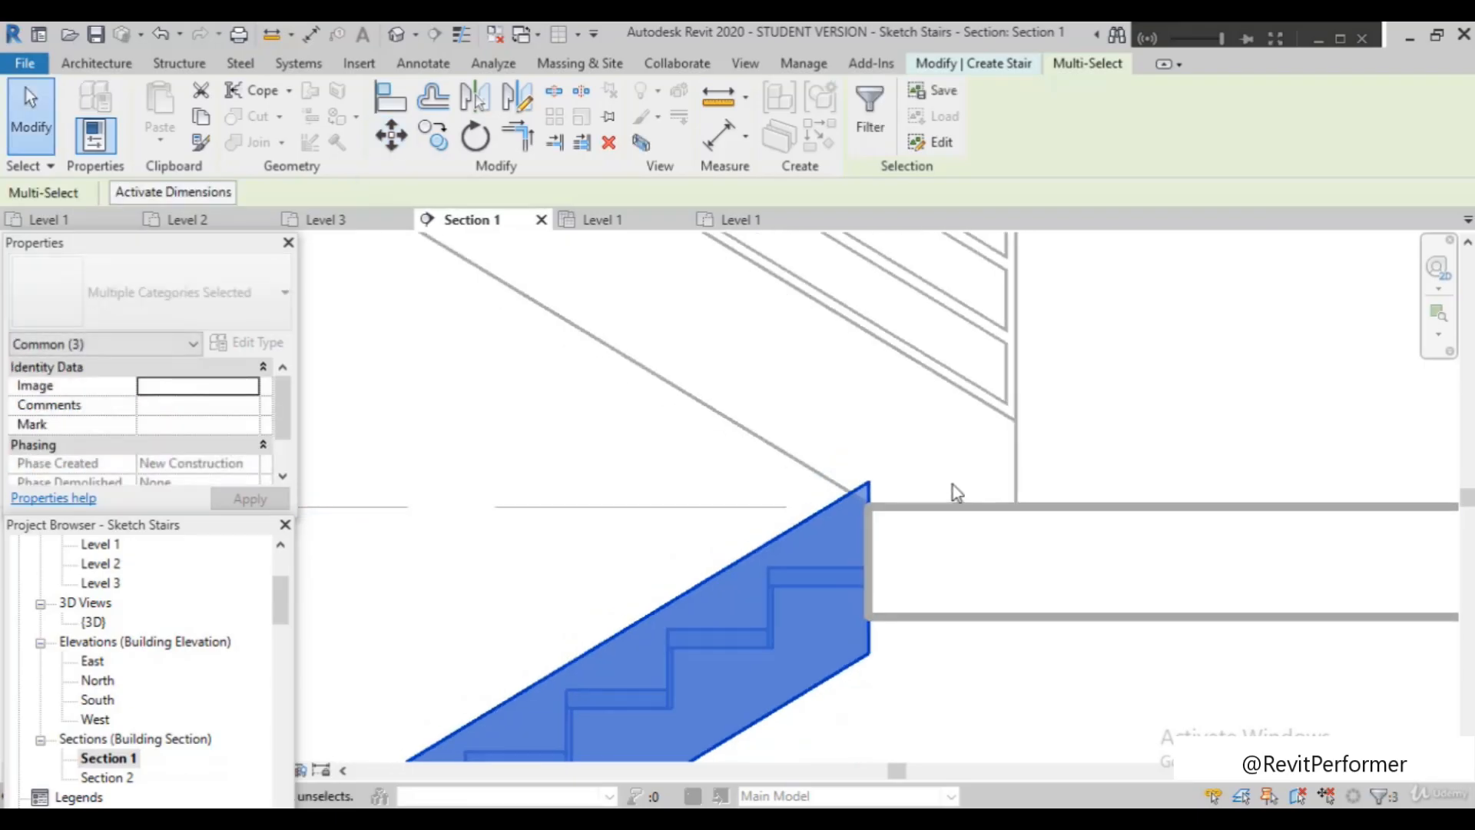
scroll(921, 613, up, 1)
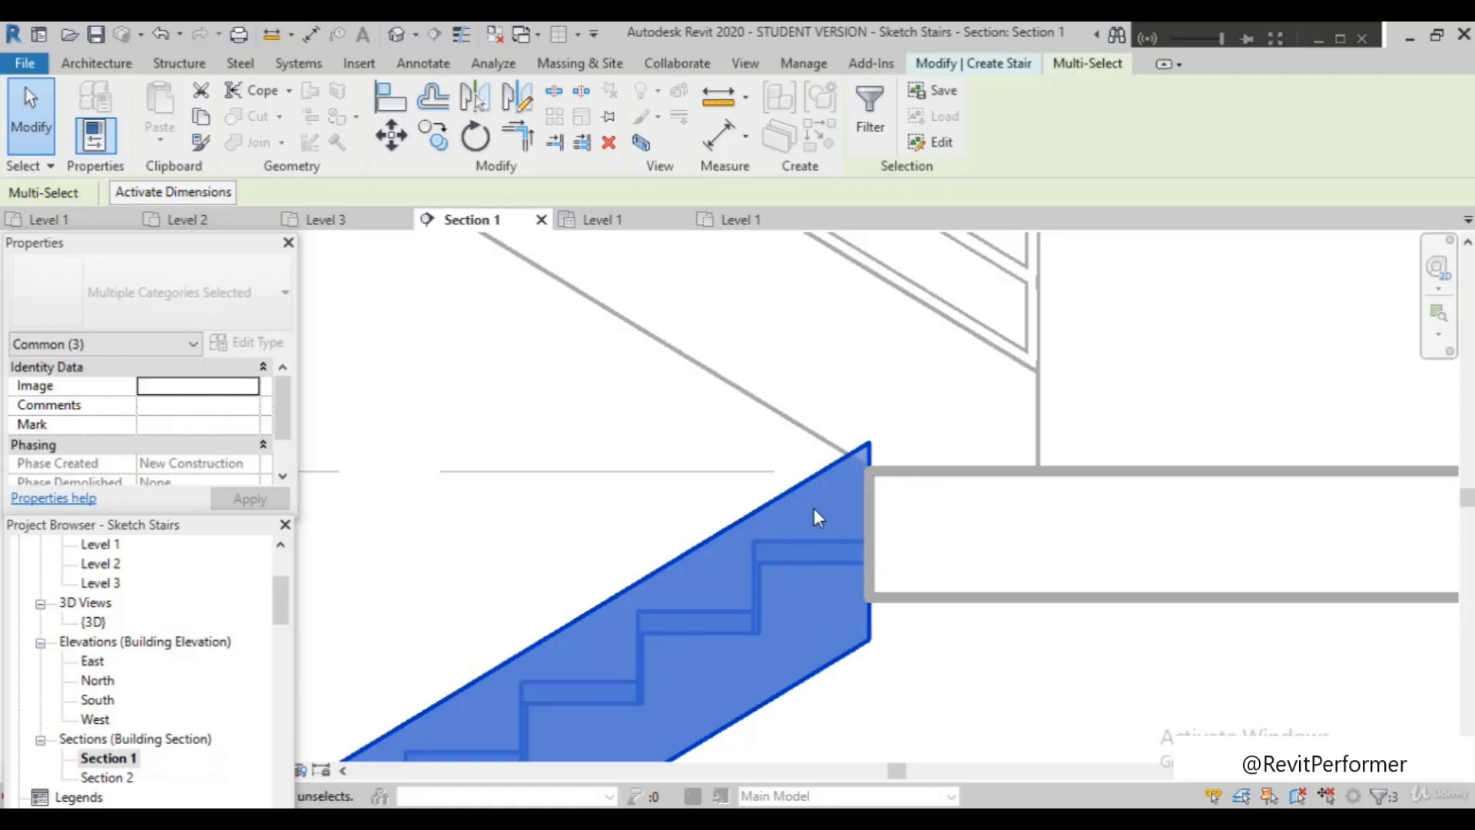
Clear the run selection and finish the stair edit mode to create the straight stair from Level 1 to Level 2
scroll(822, 480, down, 3)
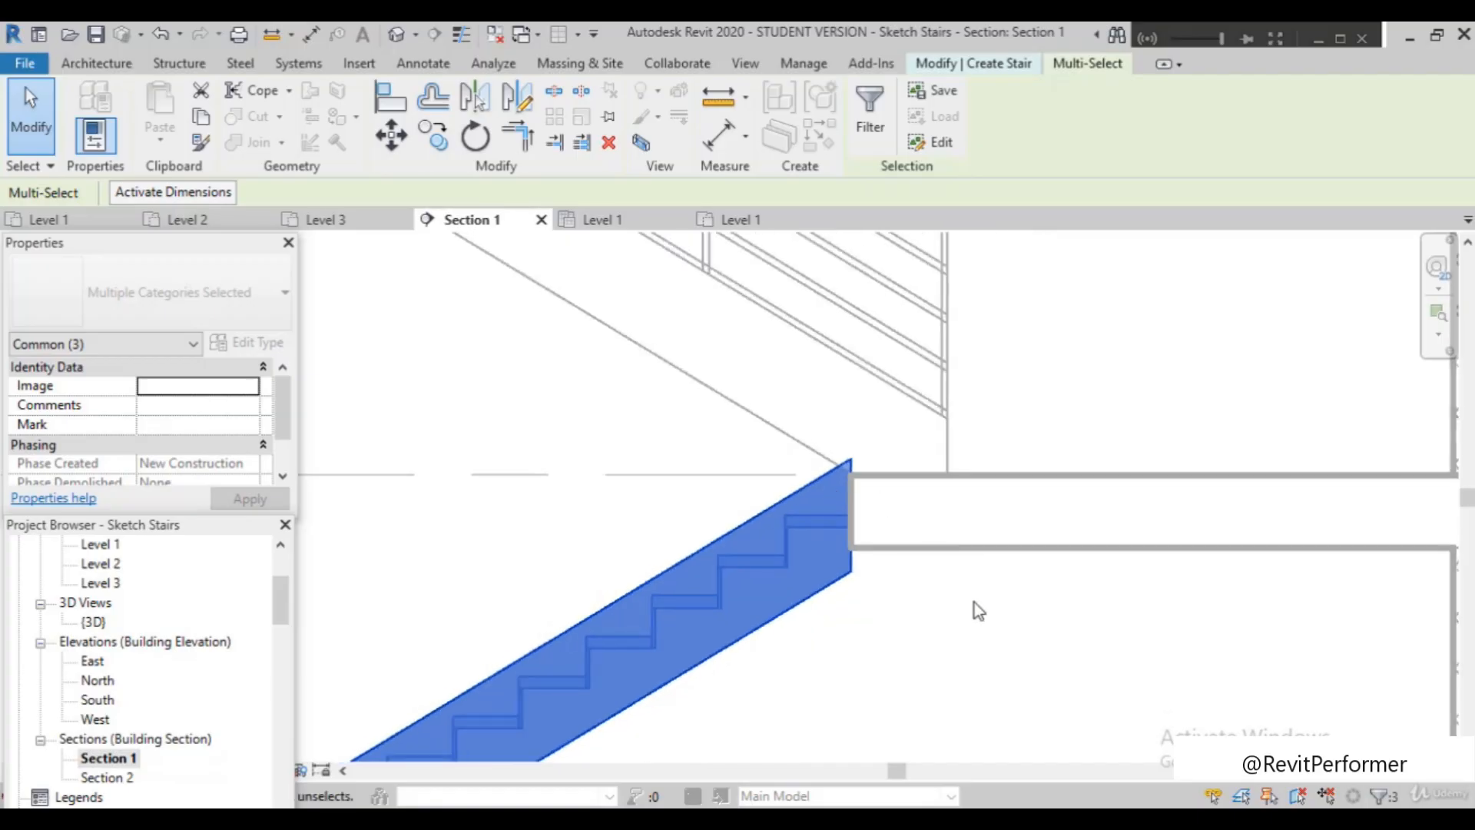
key(Escape)
scroll(969, 528, down, 2)
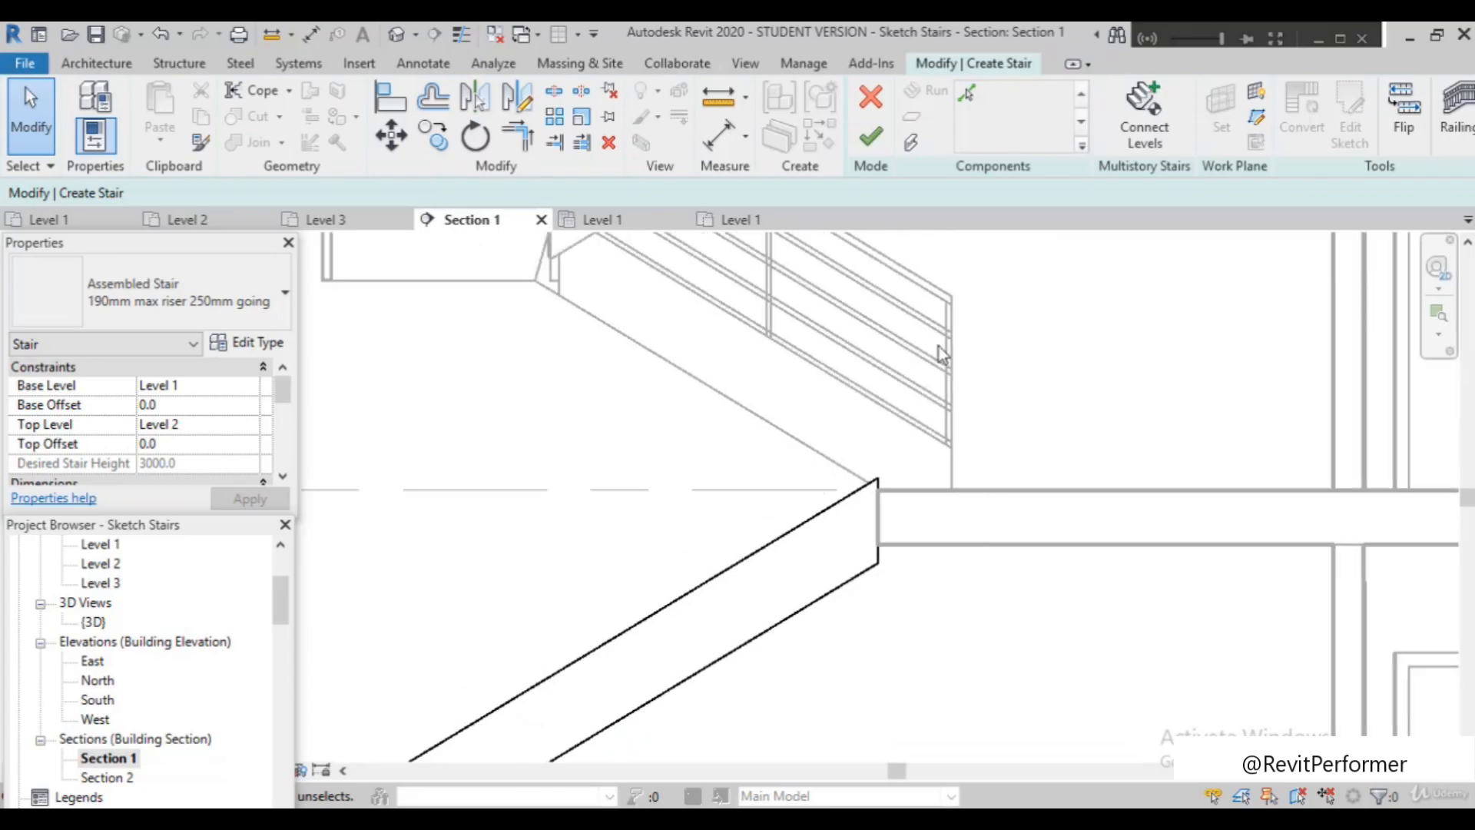
click(871, 137)
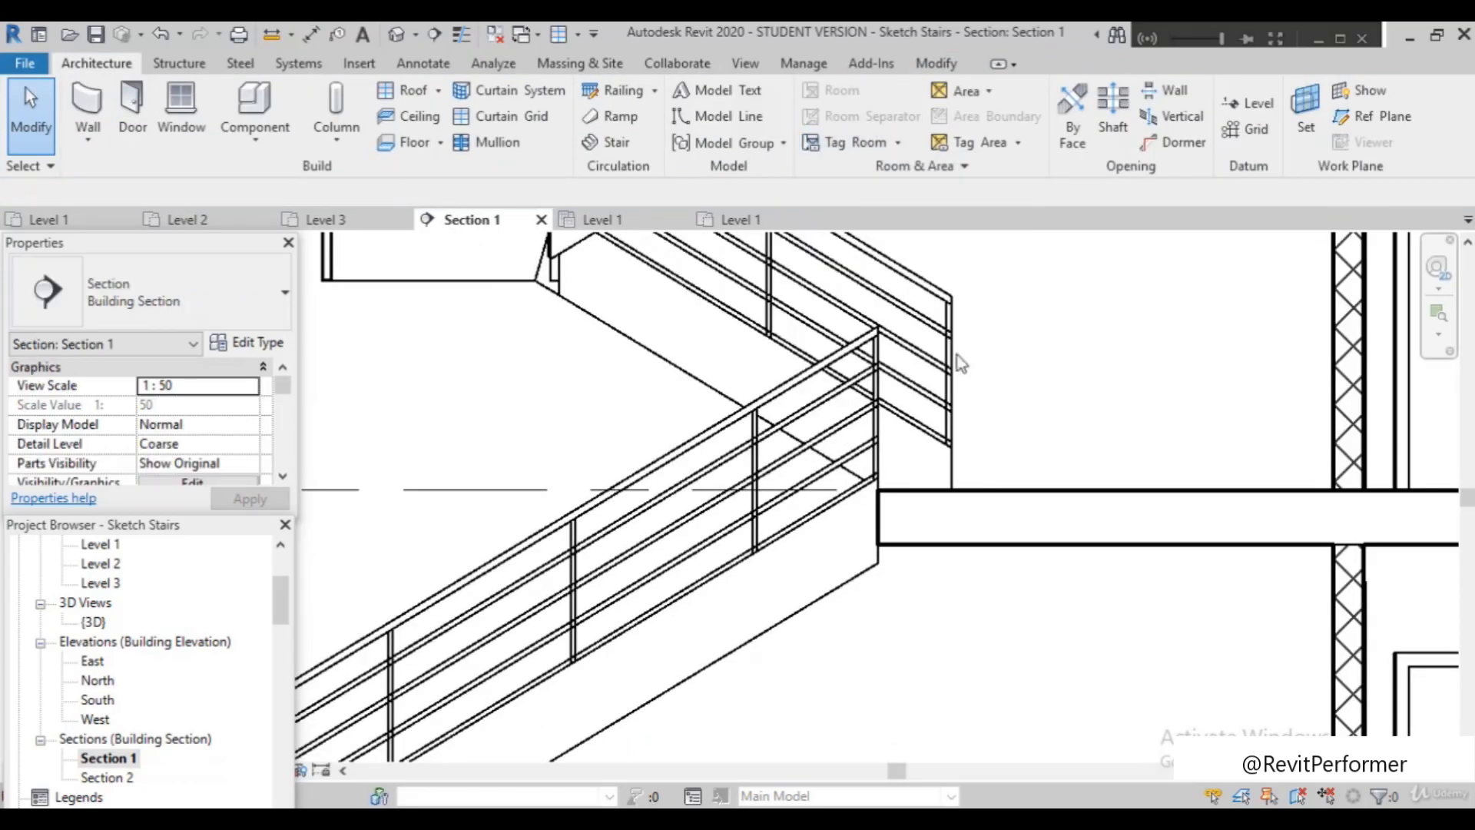
Examine in Section 1 how the straight stair relates to the Level 2 floor and the stair above, and look through the view's properties
scroll(991, 465, down, 2)
scroll(725, 560, down, 3)
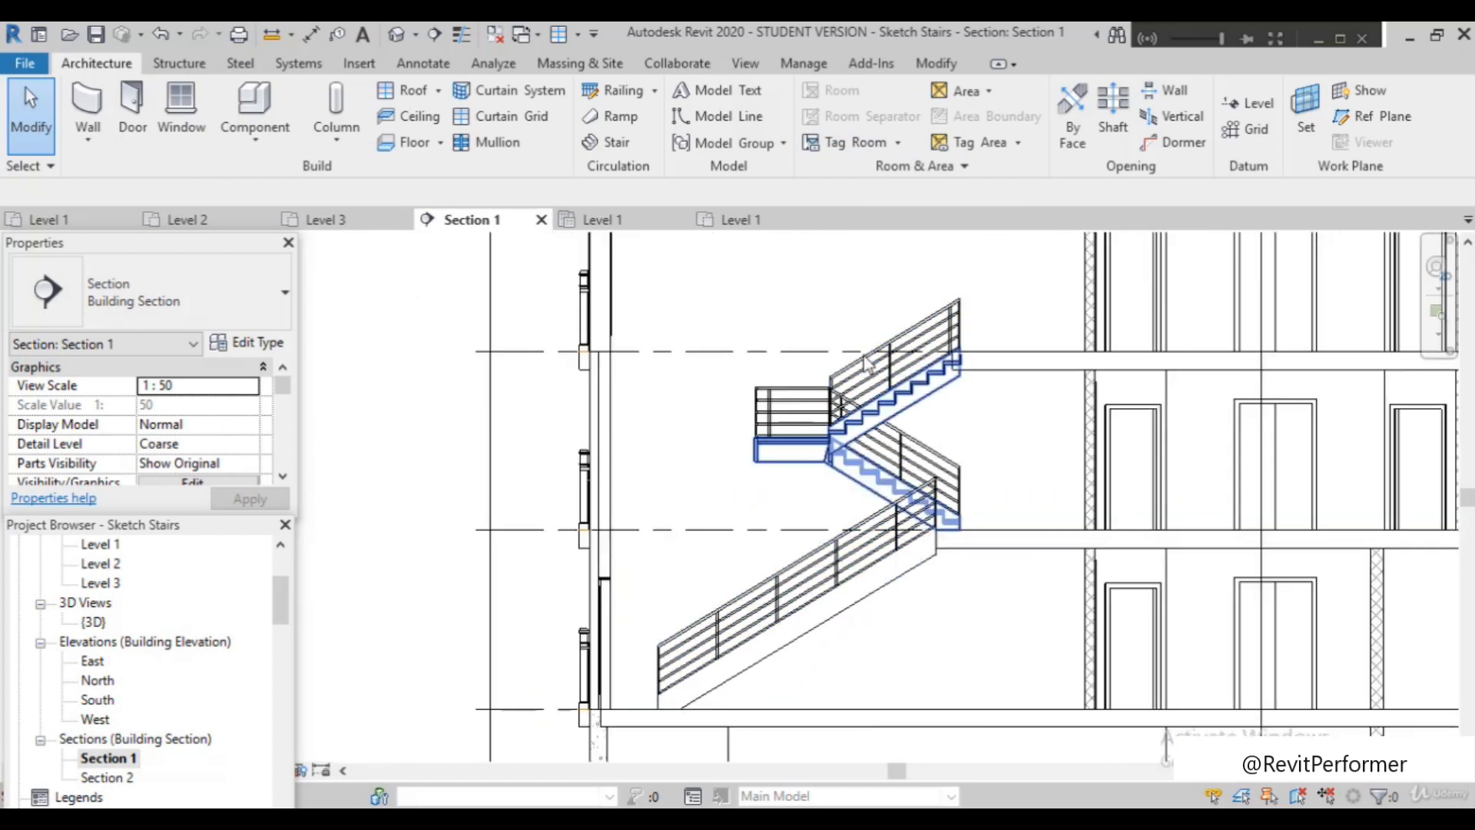
scroll(818, 599, up, 2)
scroll(653, 538, down, 2)
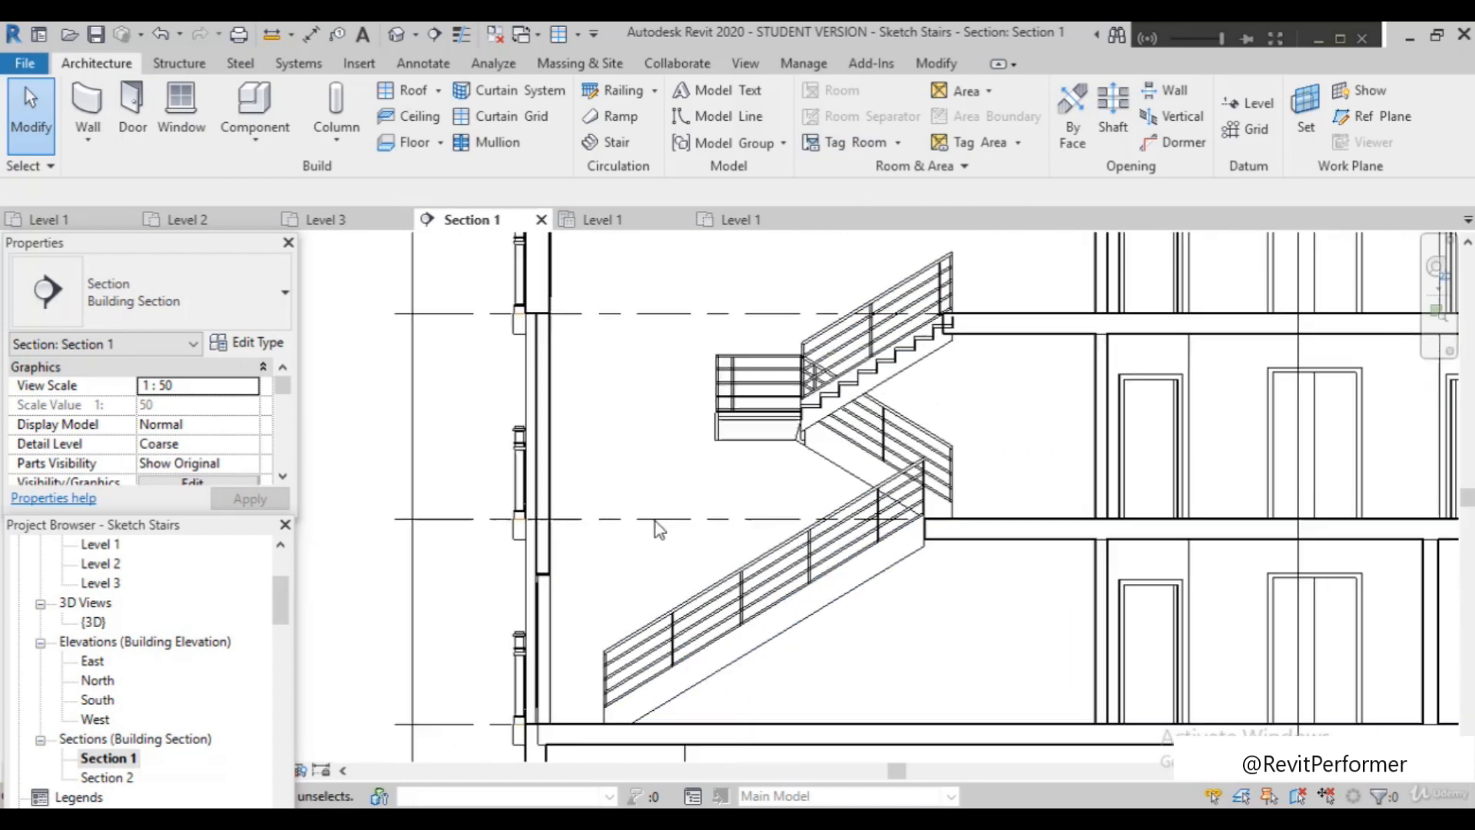
scroll(813, 623, up, 1)
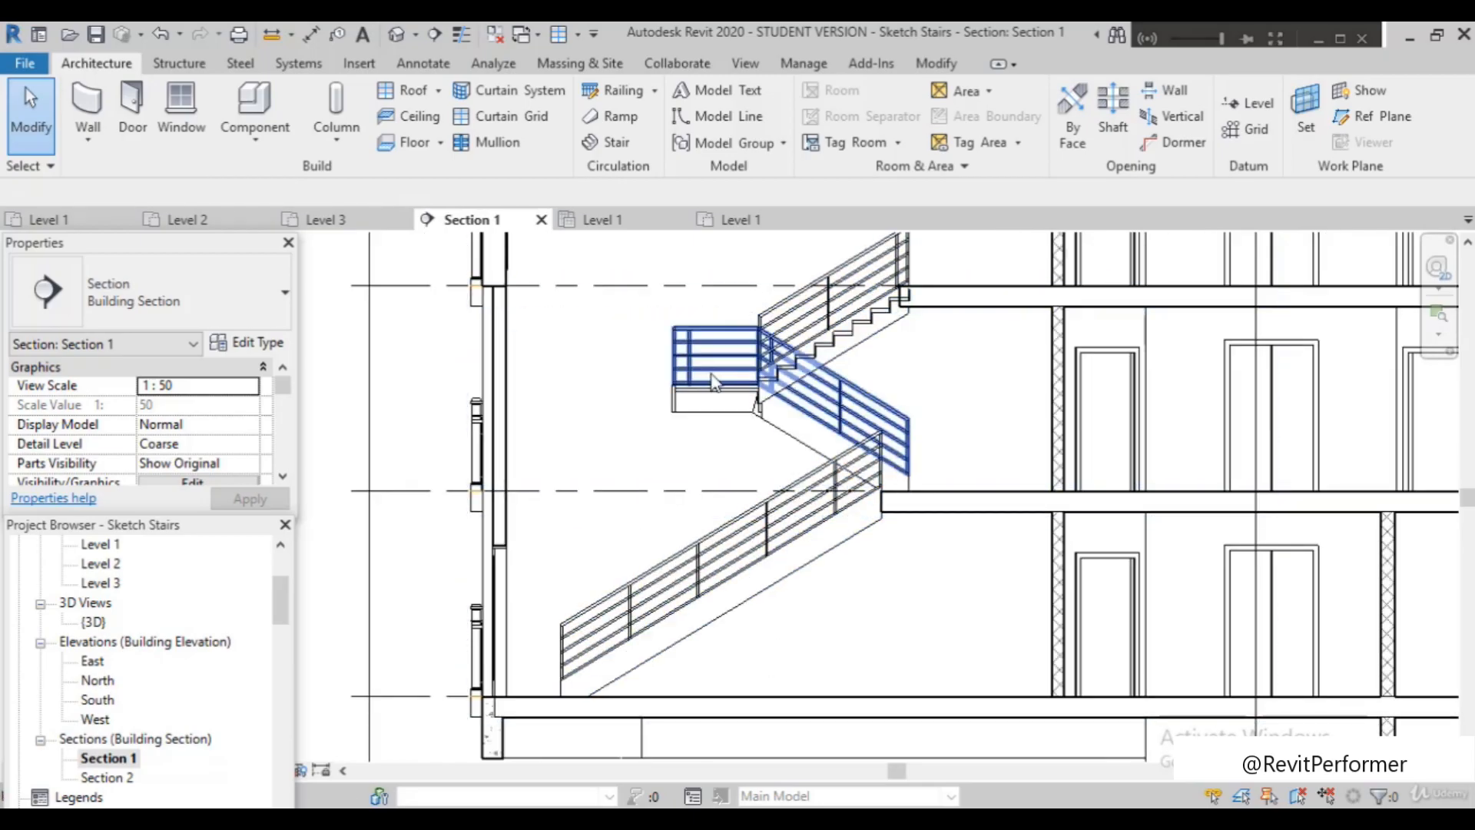
scroll(710, 469, down, 1)
scroll(713, 446, down, 3)
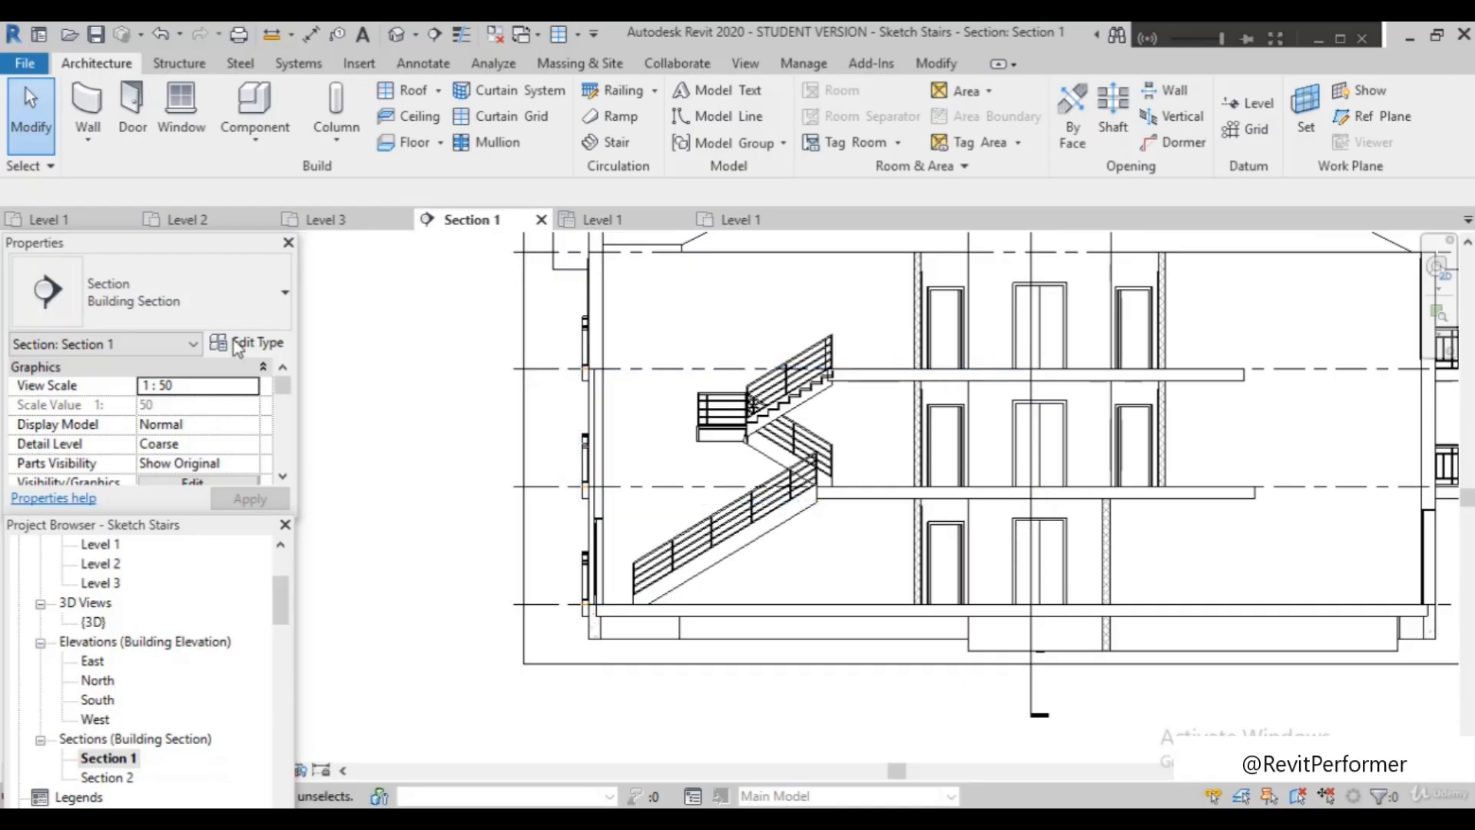
scroll(209, 433, down, 6)
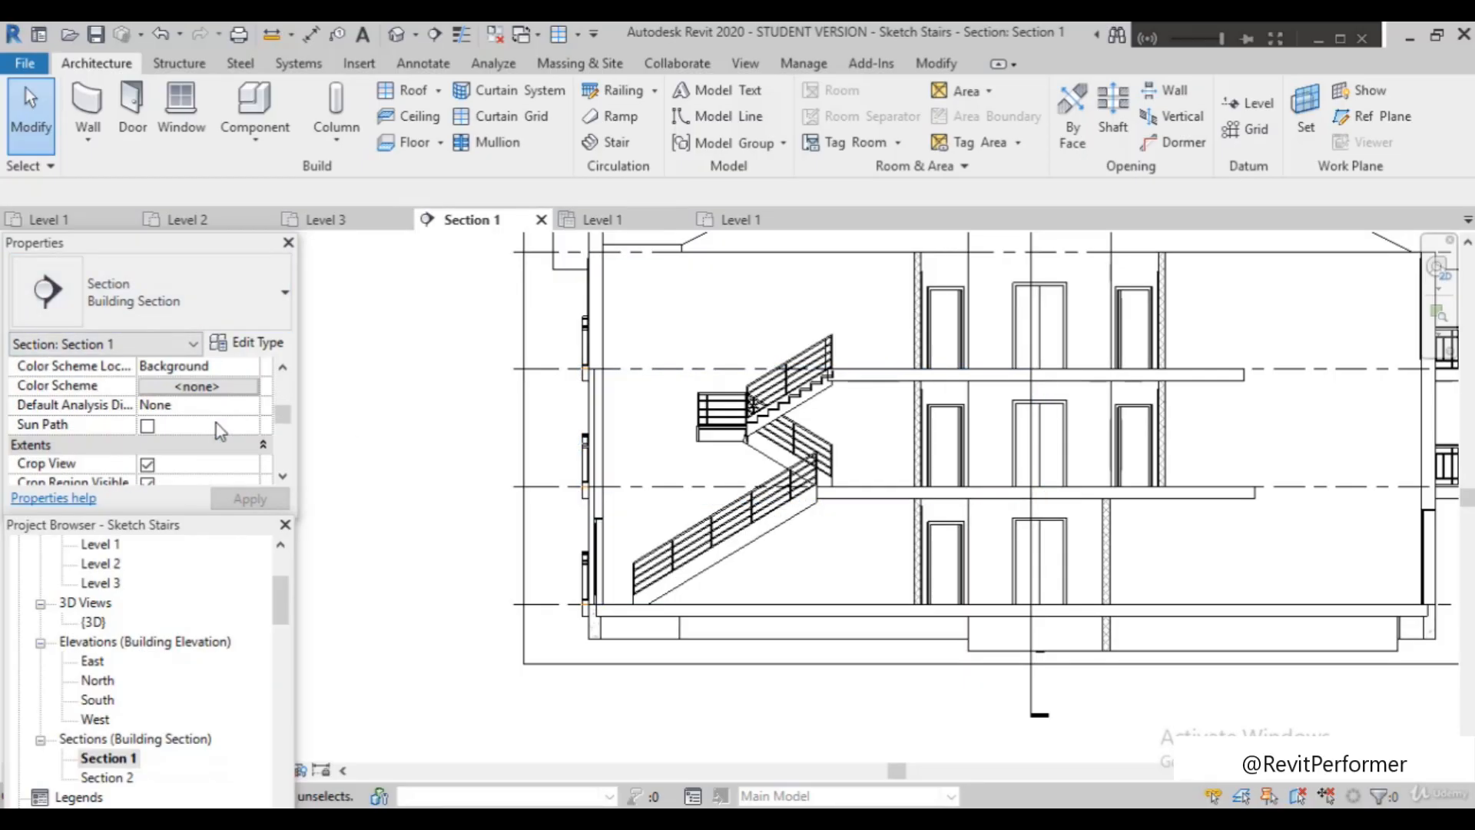
scroll(233, 413, down, 3)
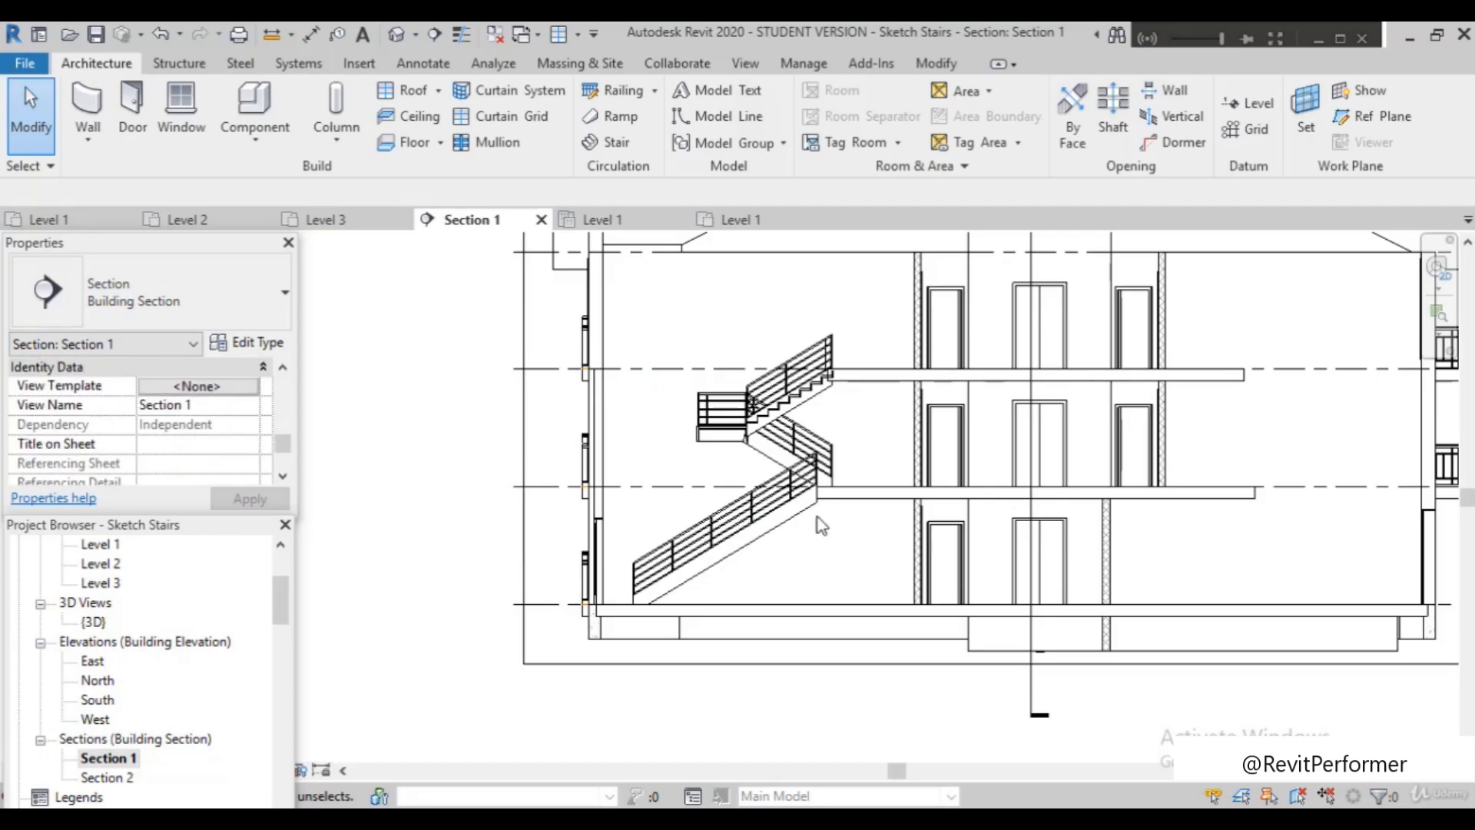
scroll(738, 530, down, 3)
scroll(842, 507, up, 2)
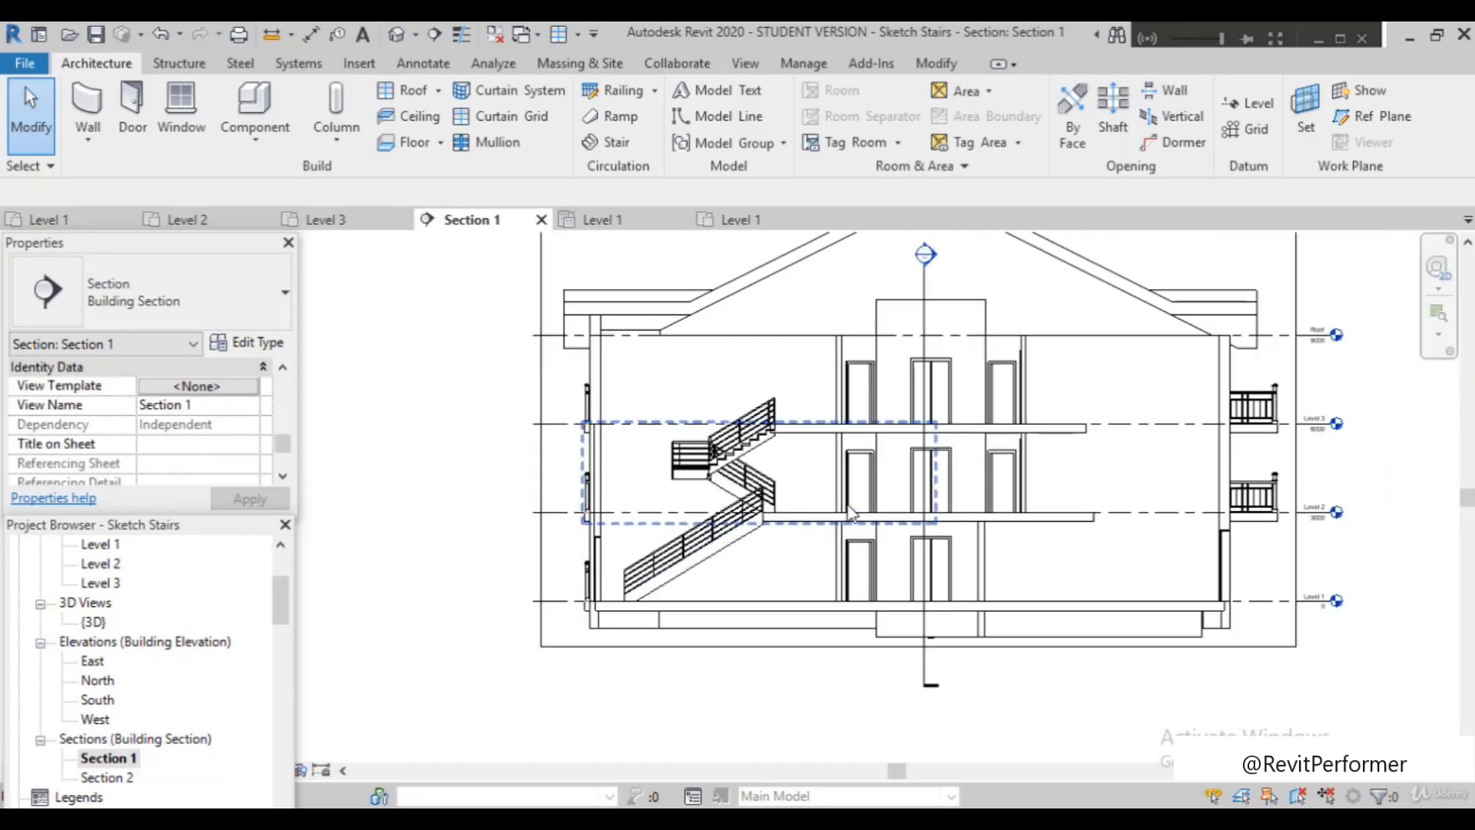
scroll(745, 503, up, 1)
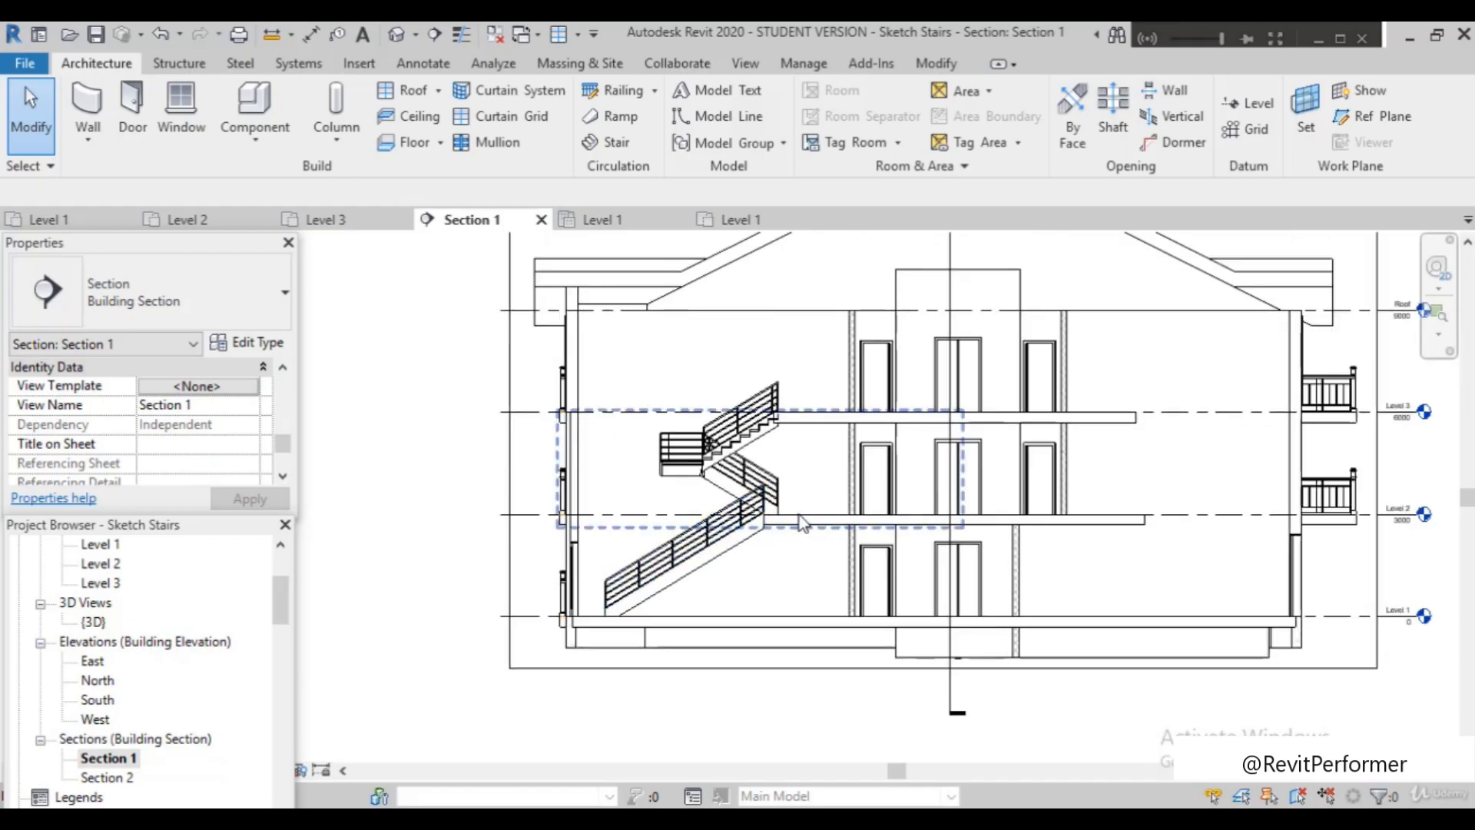